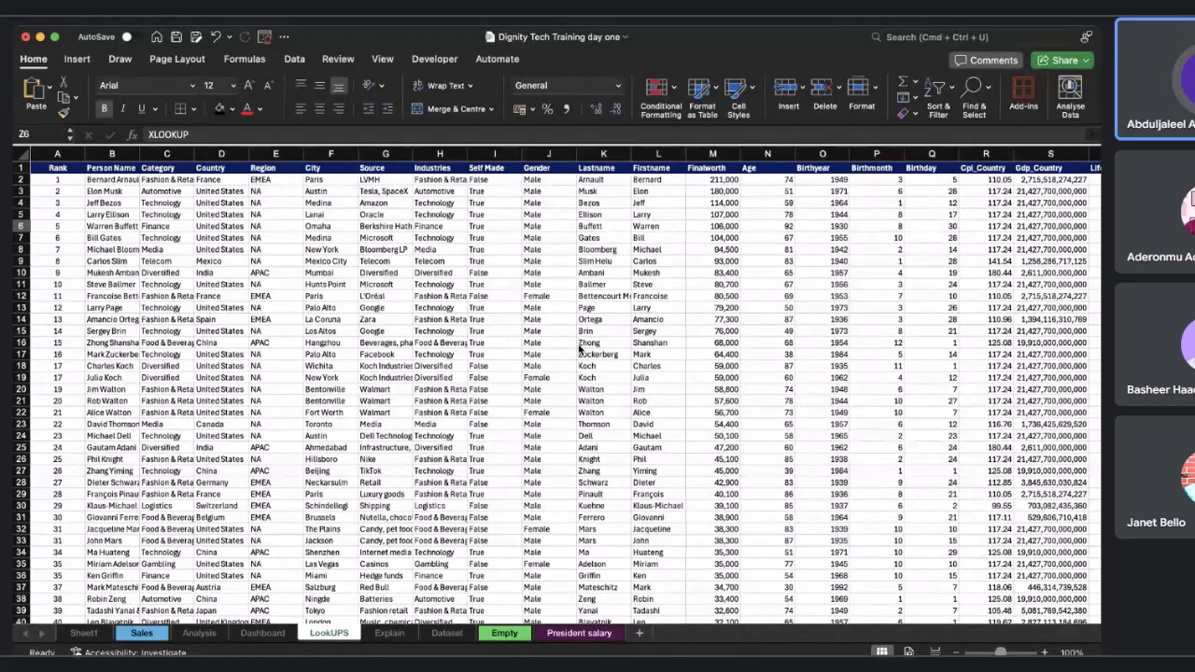
Widen the Person Name column to fit its contents and browse the billionaire dataset.
double_click(139, 155)
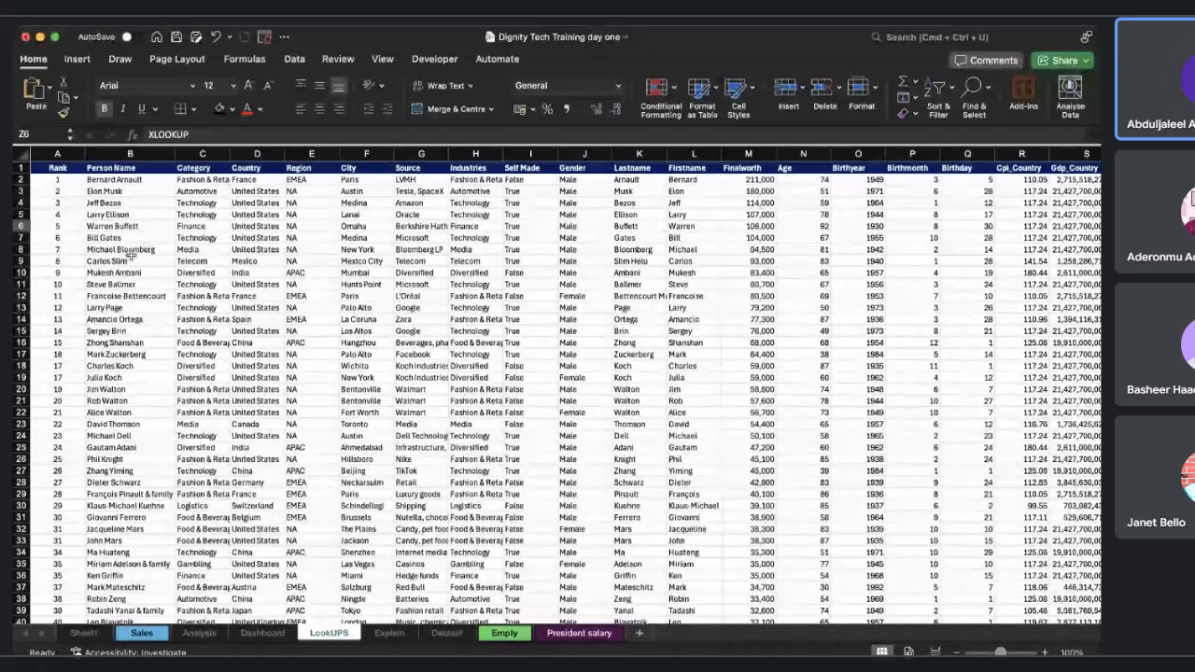
scroll(131, 250, down, 15)
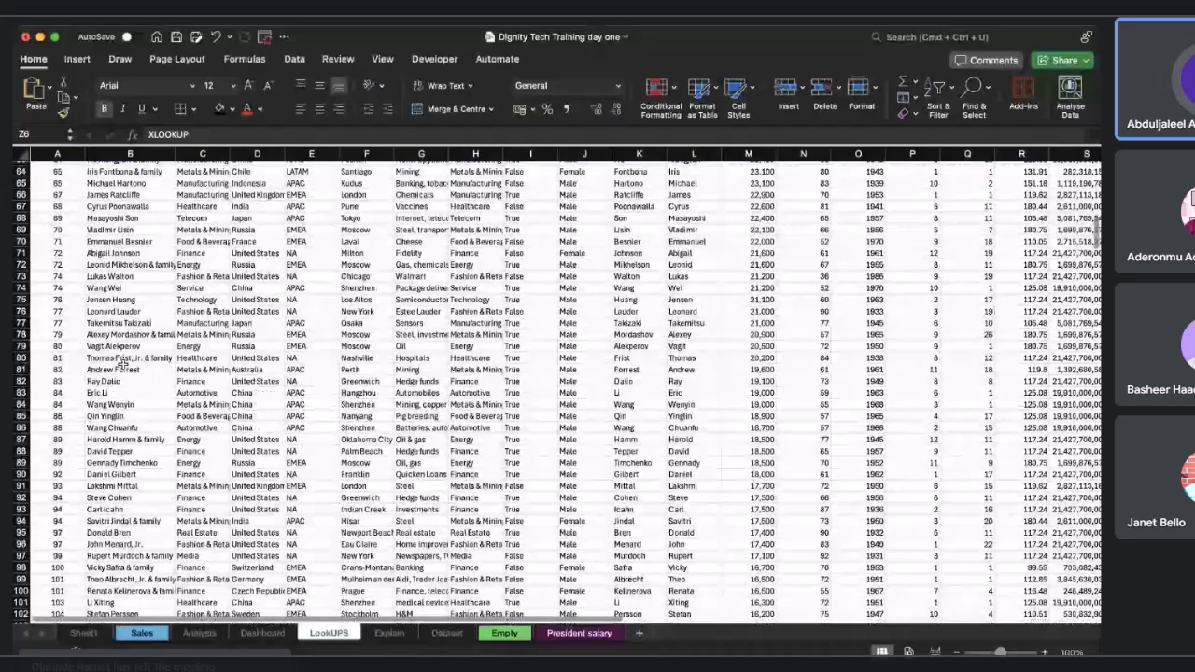
scroll(122, 361, down, 20)
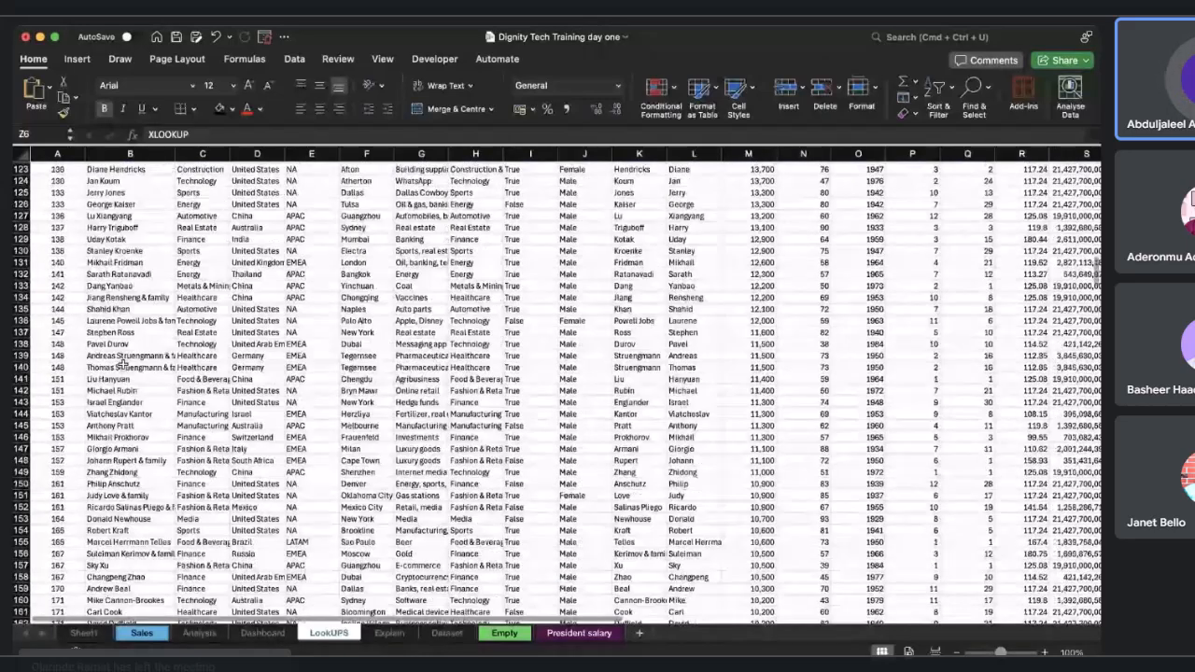
scroll(122, 364, up, 20)
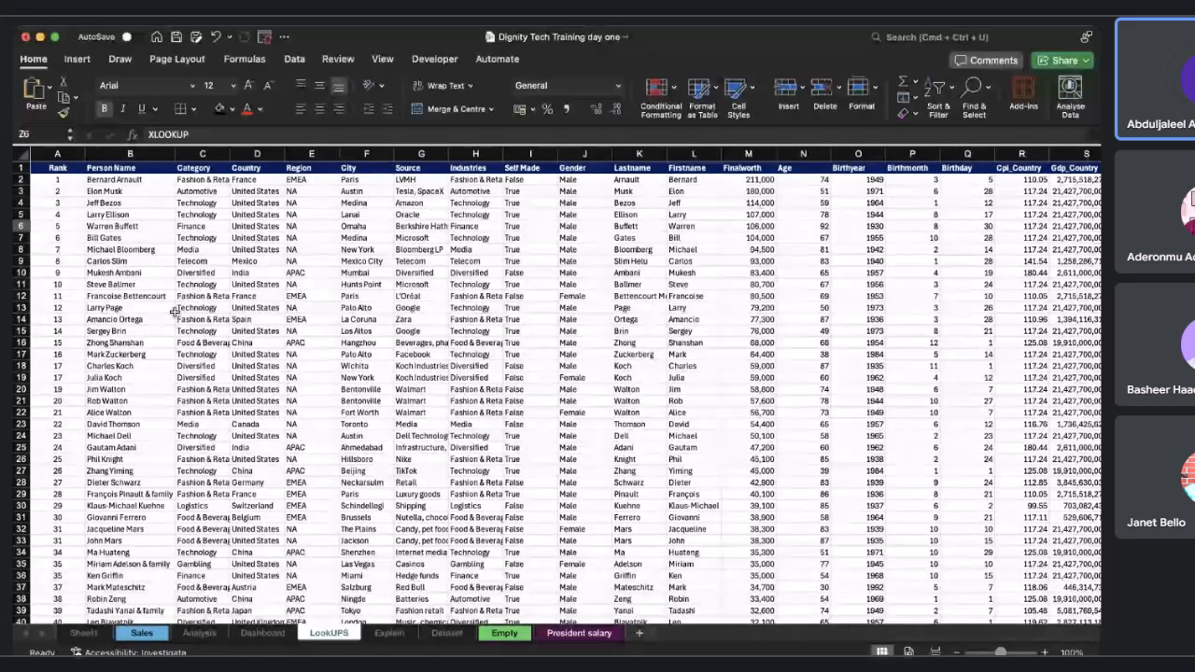
scroll(173, 311, right, 2)
scroll(174, 311, right, 2)
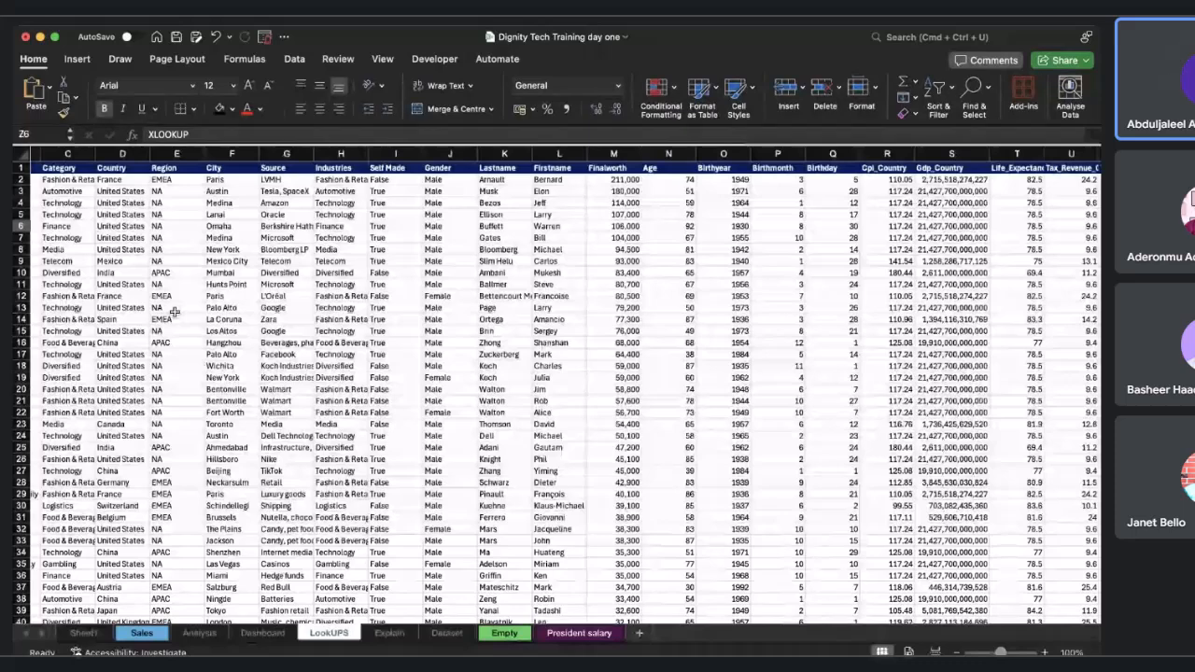
scroll(214, 299, left, 3)
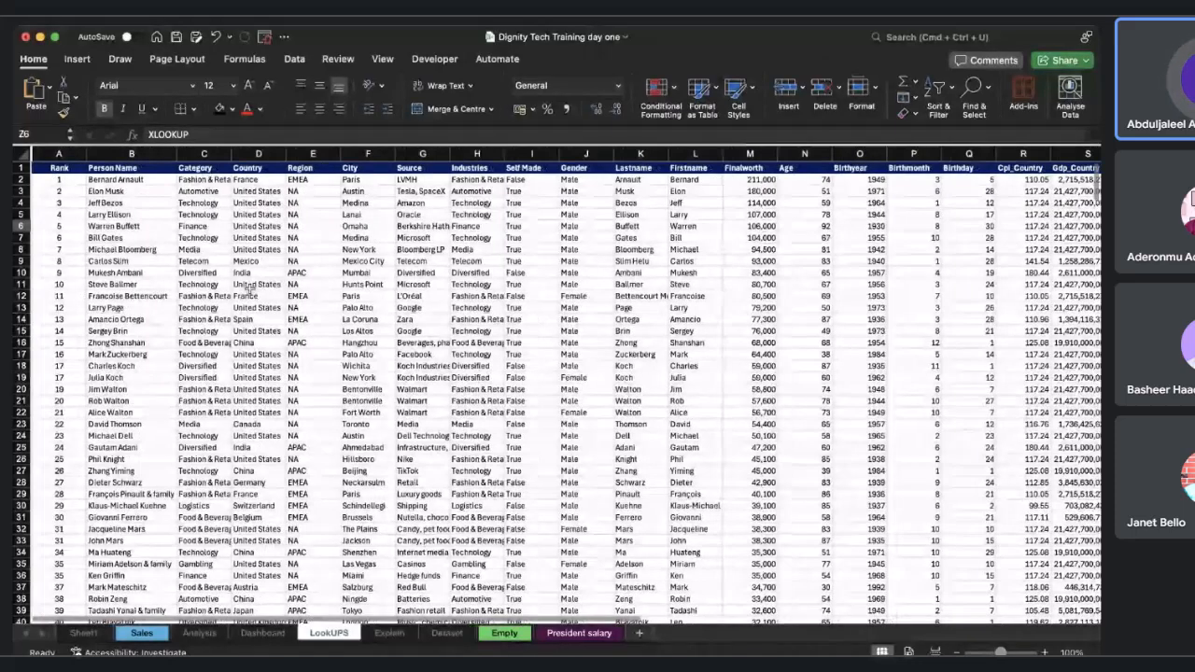
Copy Carlos Slim's name from the Person Name column into cell AA10.
click(119, 238)
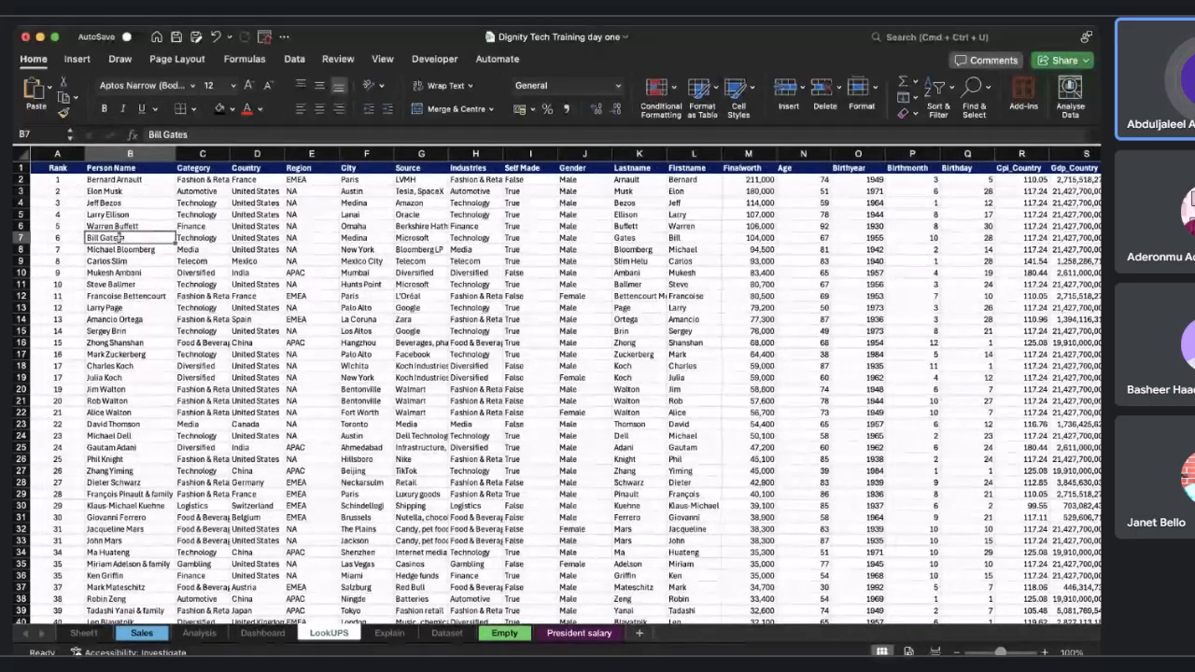
click(131, 261)
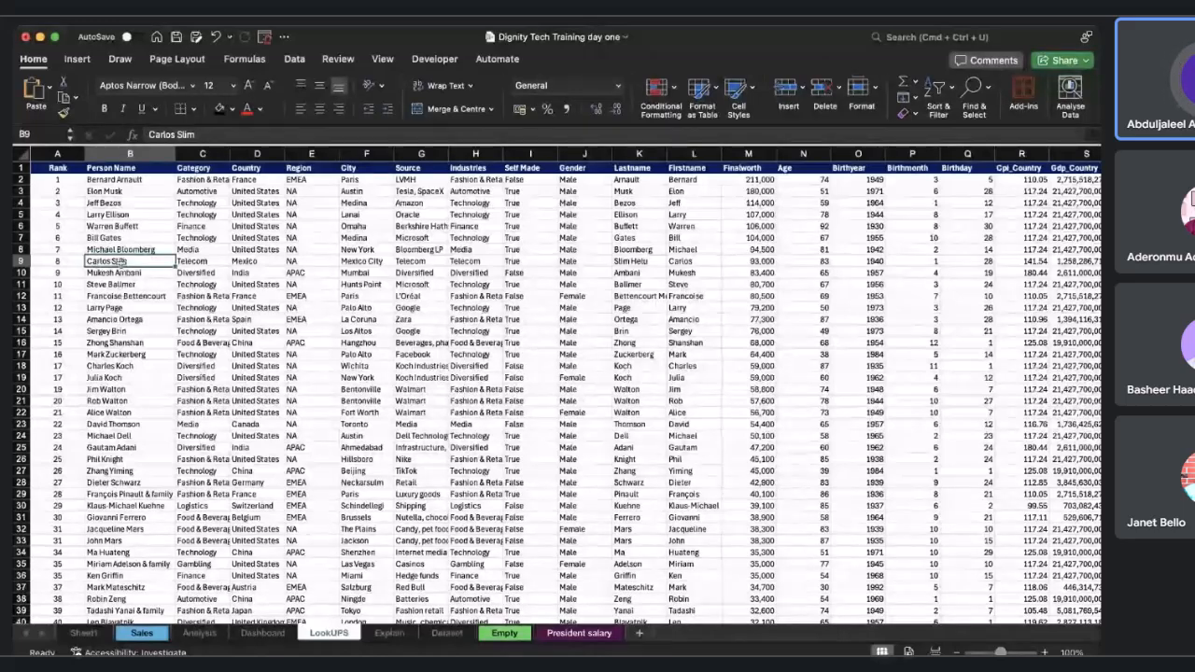
key(super+c)
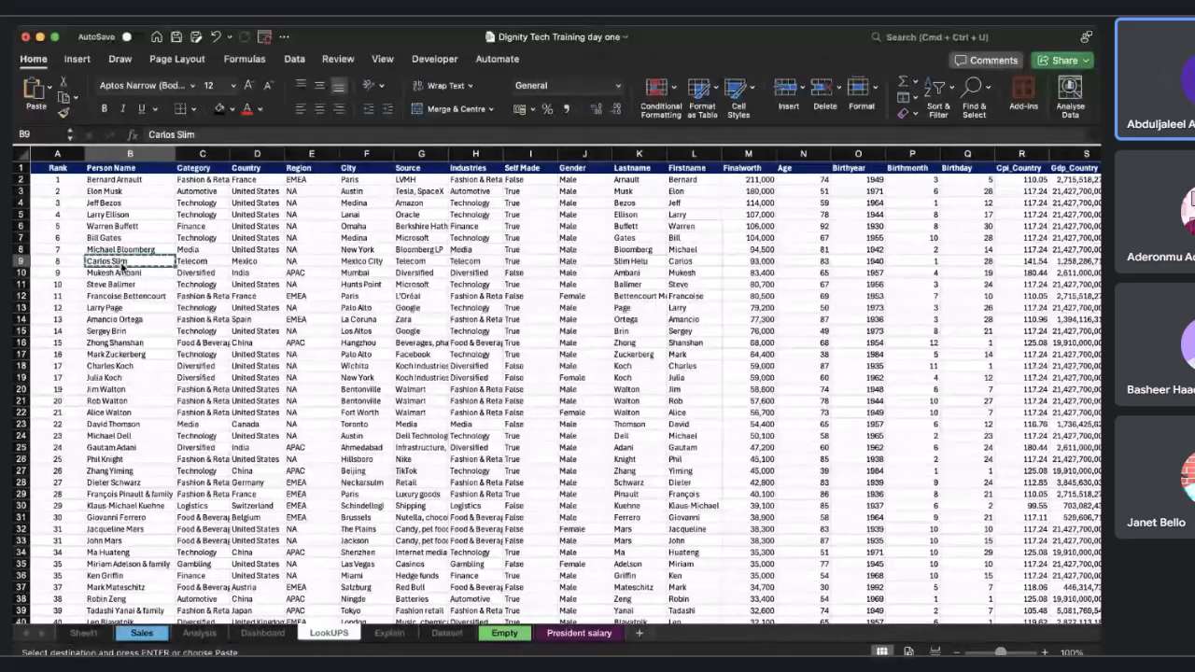
scroll(604, 270, right, 15)
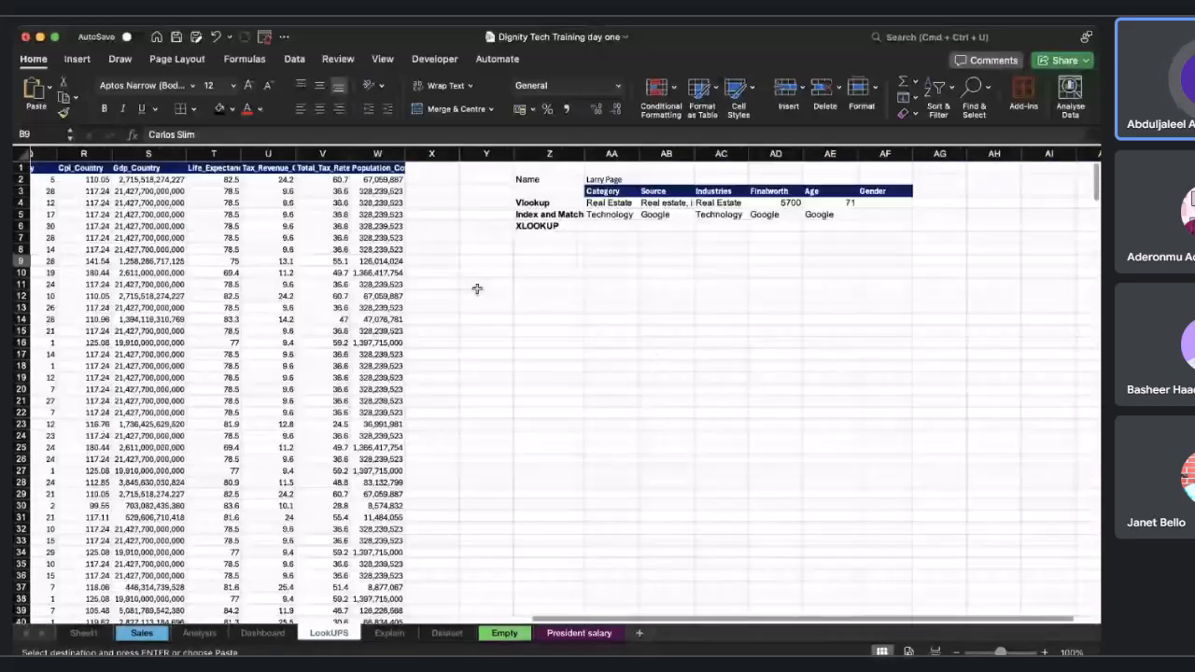
click(604, 270)
key(super+v)
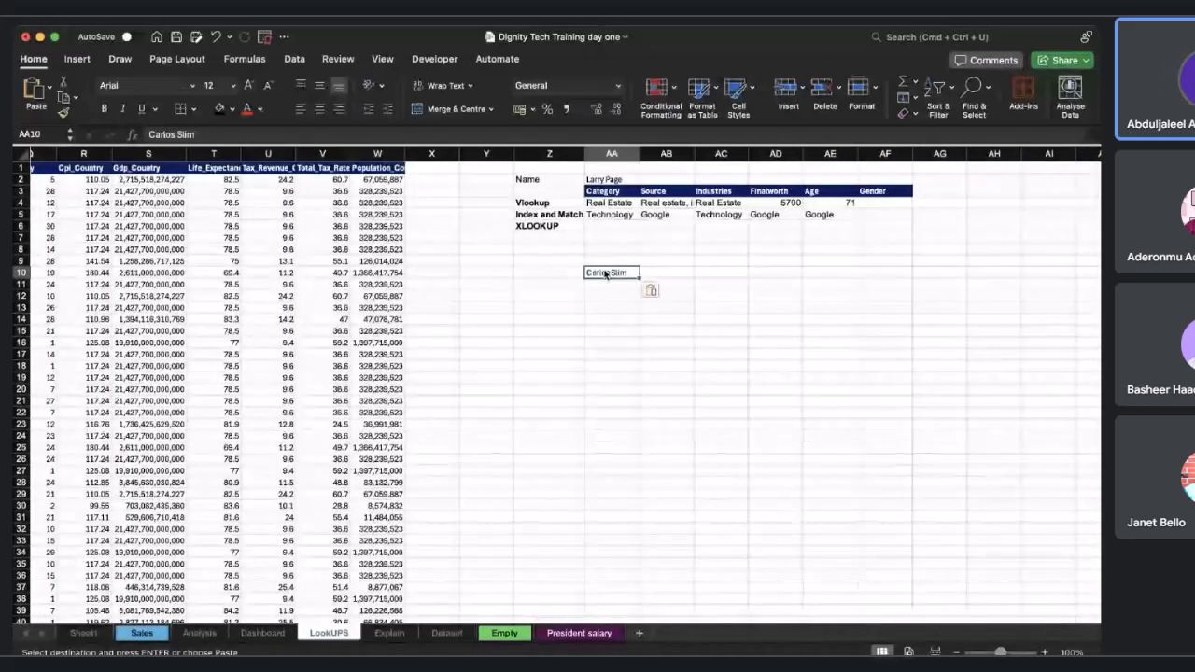
Copy the Category-to-Gender header row from AA3:AF3 into row 9 starting at AA9.
drag(602, 191, 882, 192)
key(super+c)
click(616, 260)
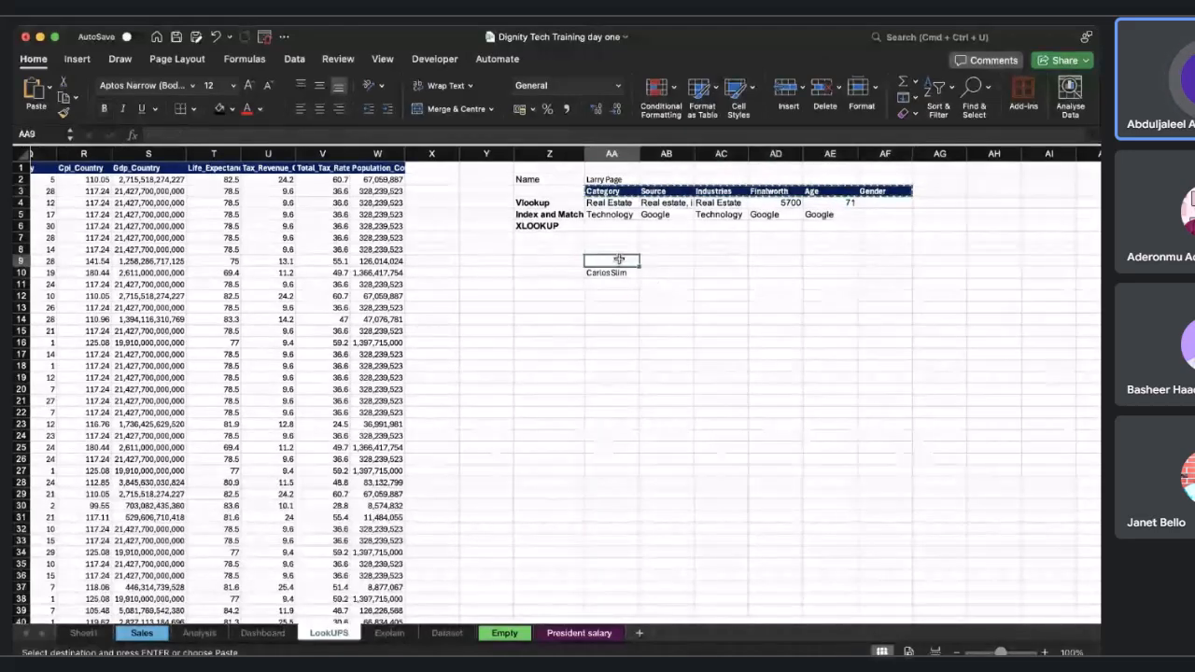
key(super+v)
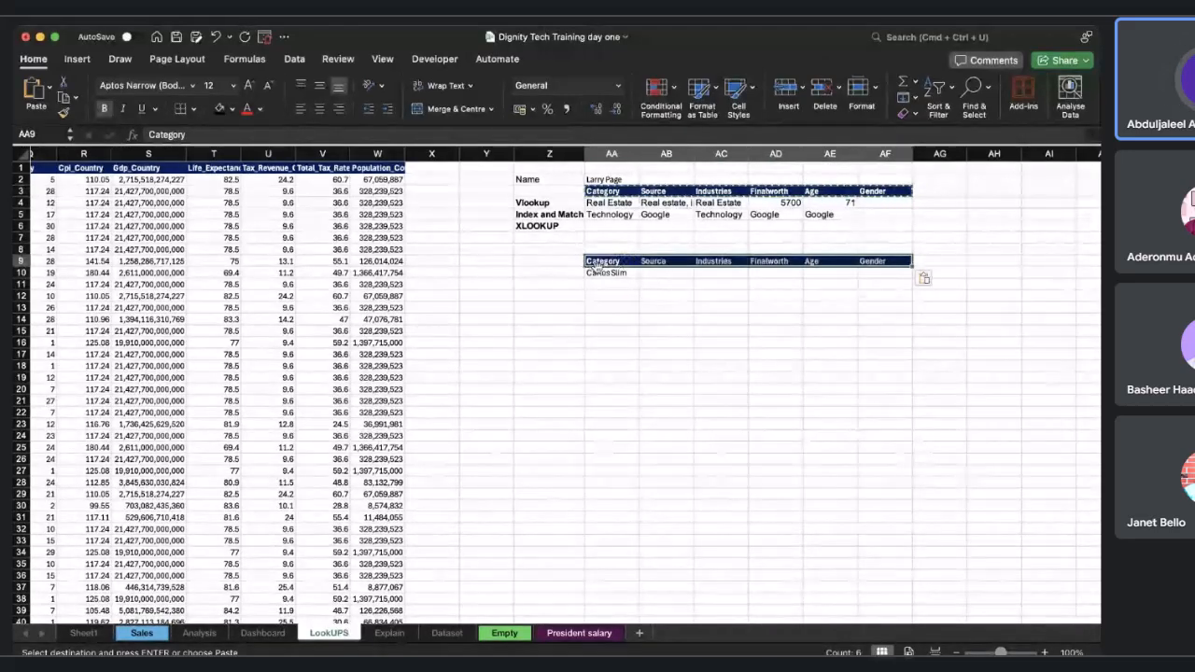
Copy Carlos Slim's category, Telecom, into cell AB10.
click(708, 272)
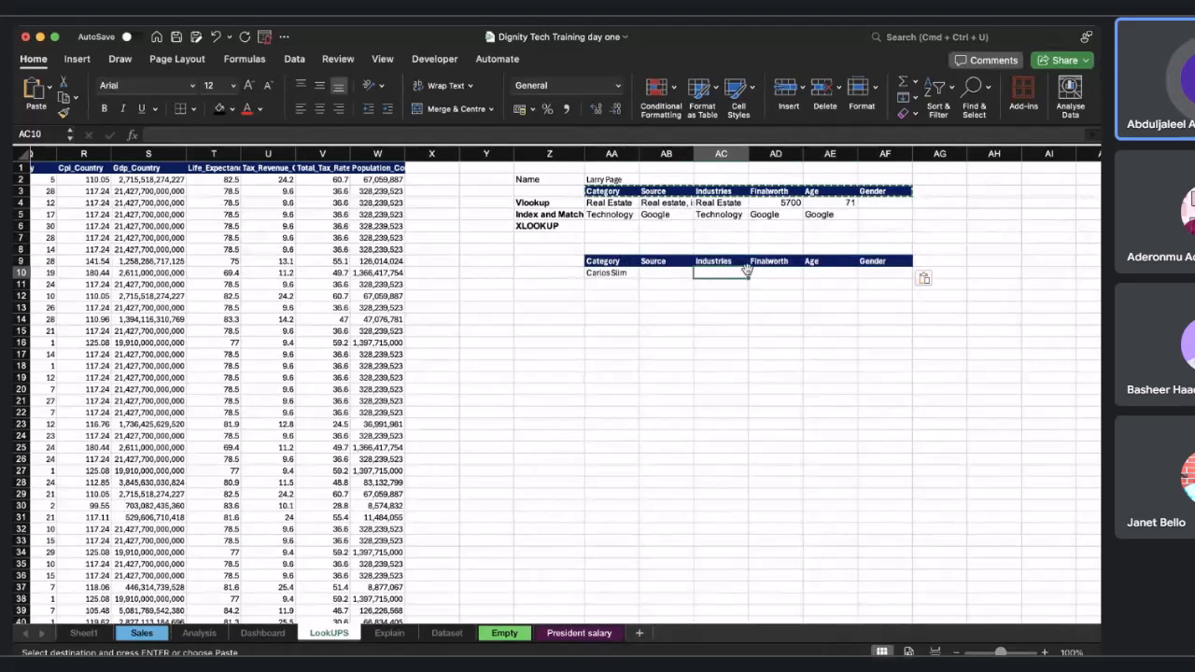
scroll(746, 269, left, 10)
click(203, 261)
scroll(600, 261, right, 10)
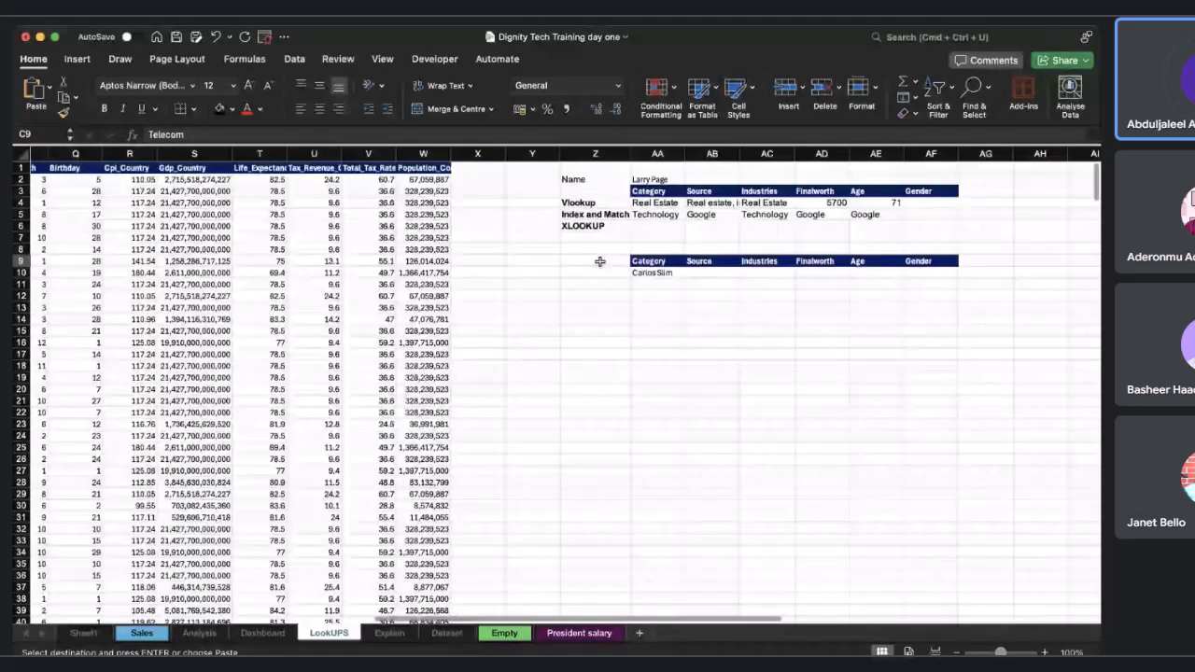
click(707, 273)
key(super+v)
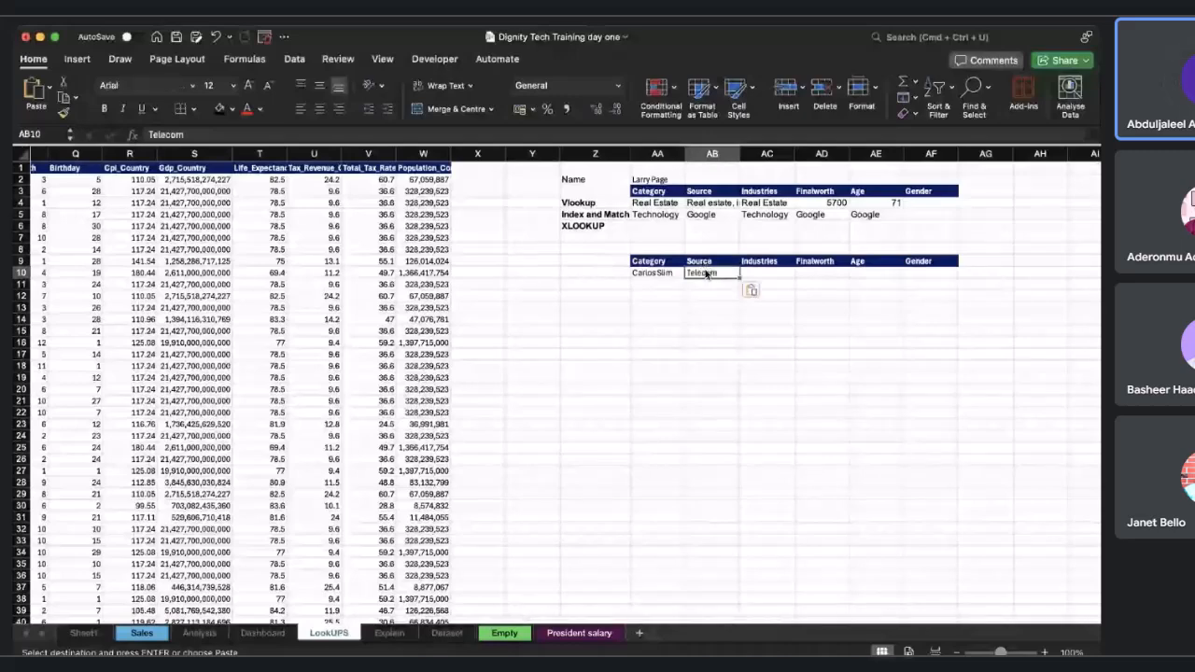
Copy Carlos Slim's industry, Telecom, into cell AC10.
scroll(163, 319, left, 3)
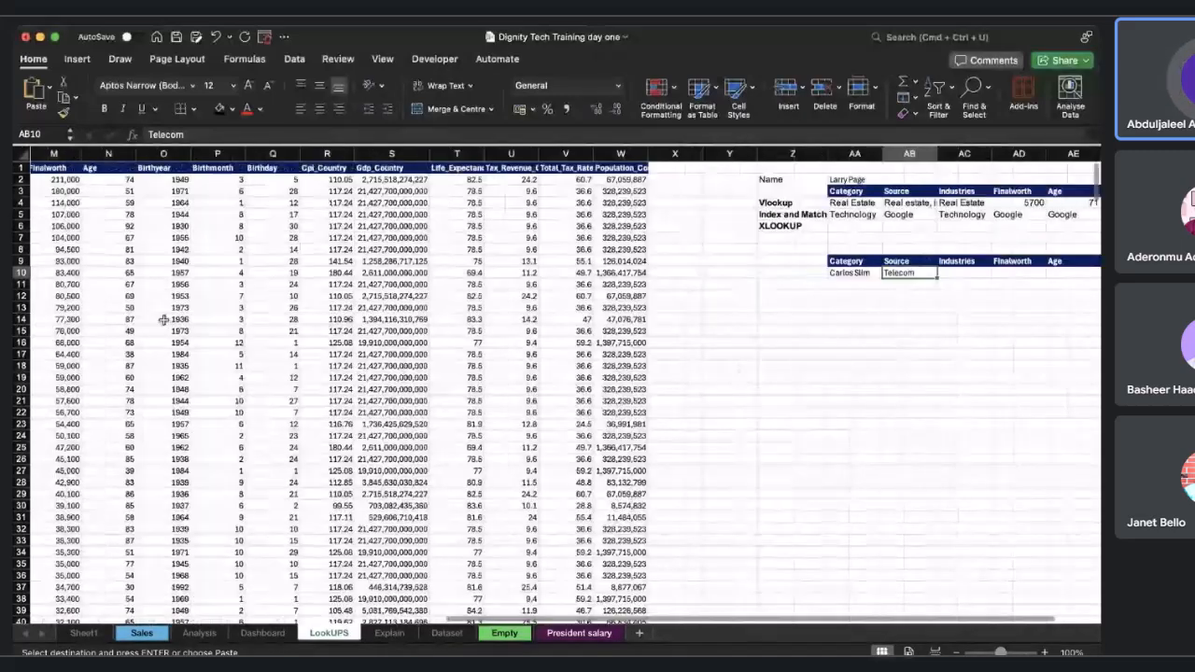
scroll(163, 319, left, 4)
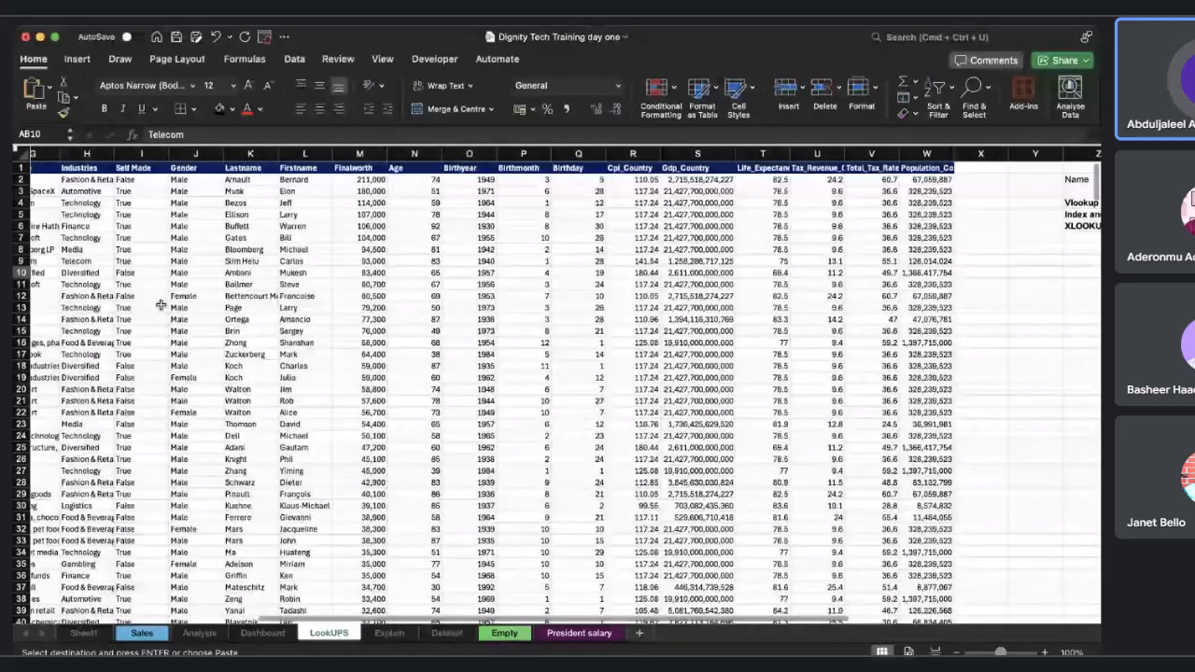
scroll(121, 309, left, 4)
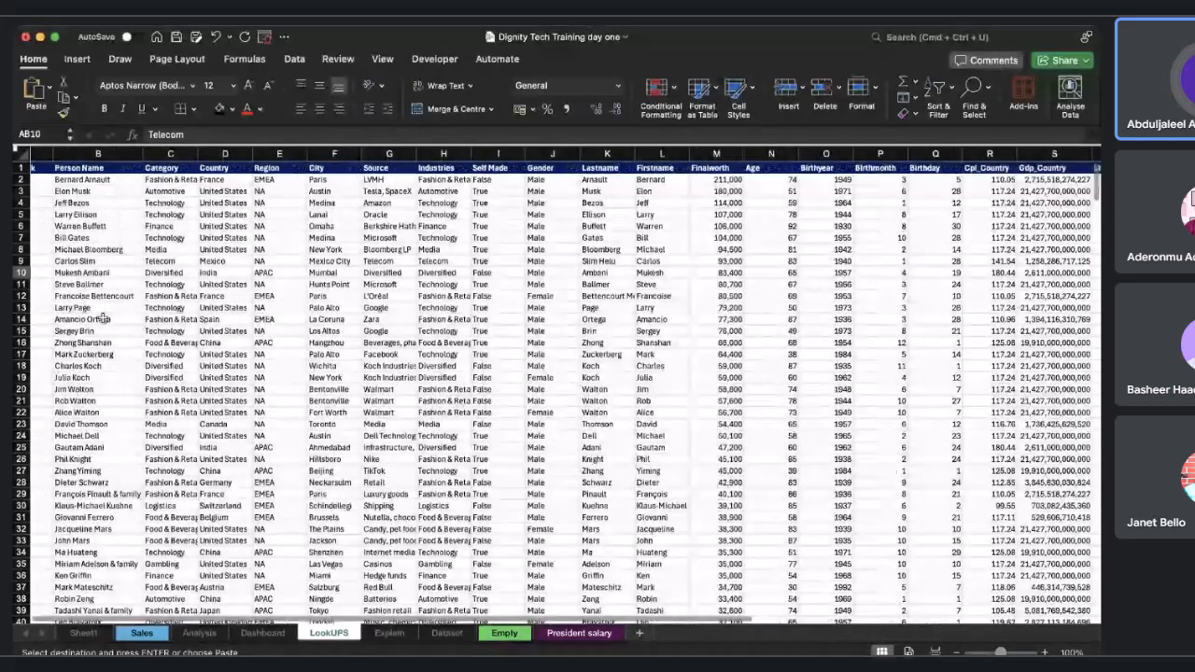
scroll(100, 319, left, 1)
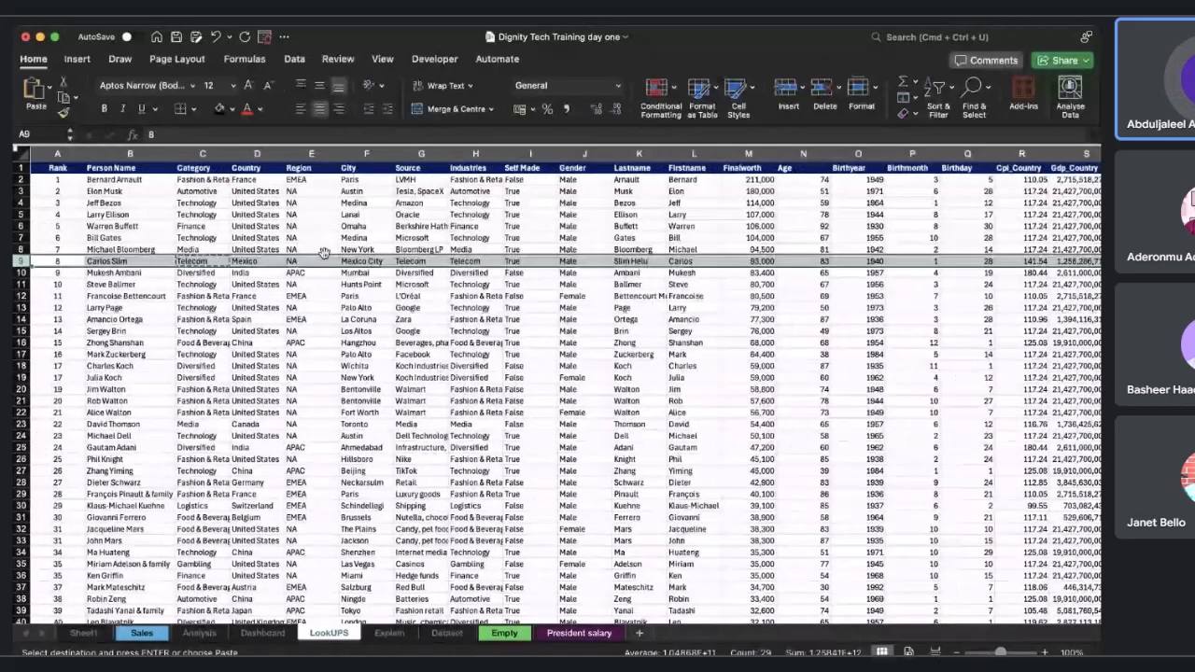
click(471, 260)
scroll(471, 261, right, 10)
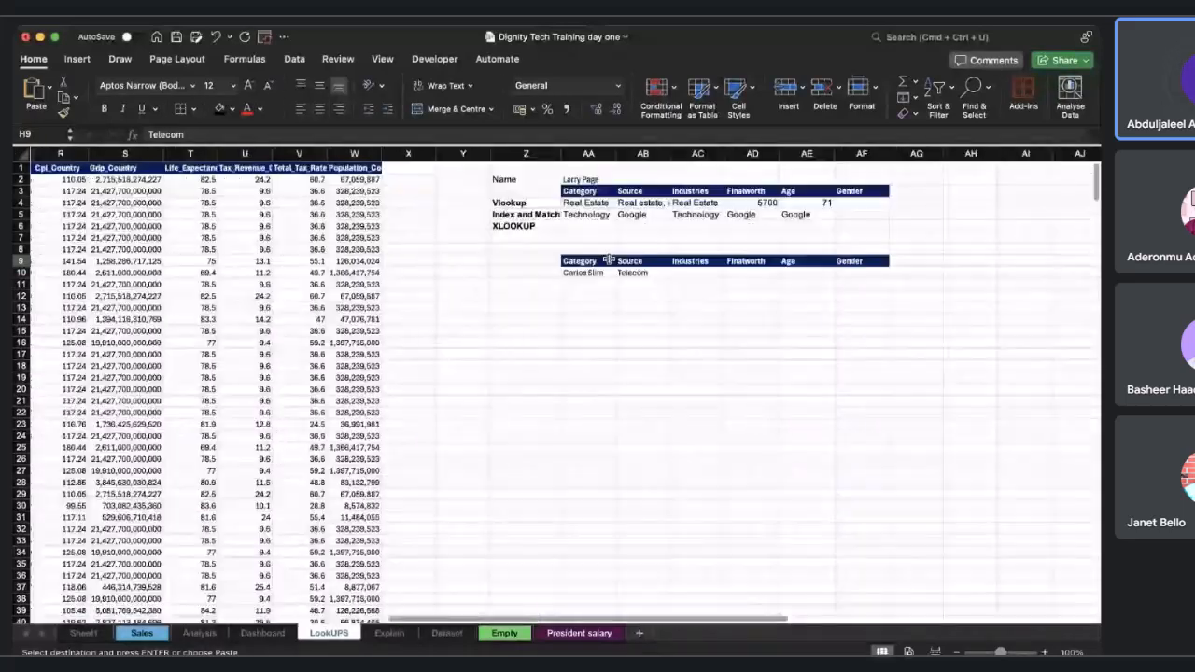
click(688, 271)
key(ctrl+v)
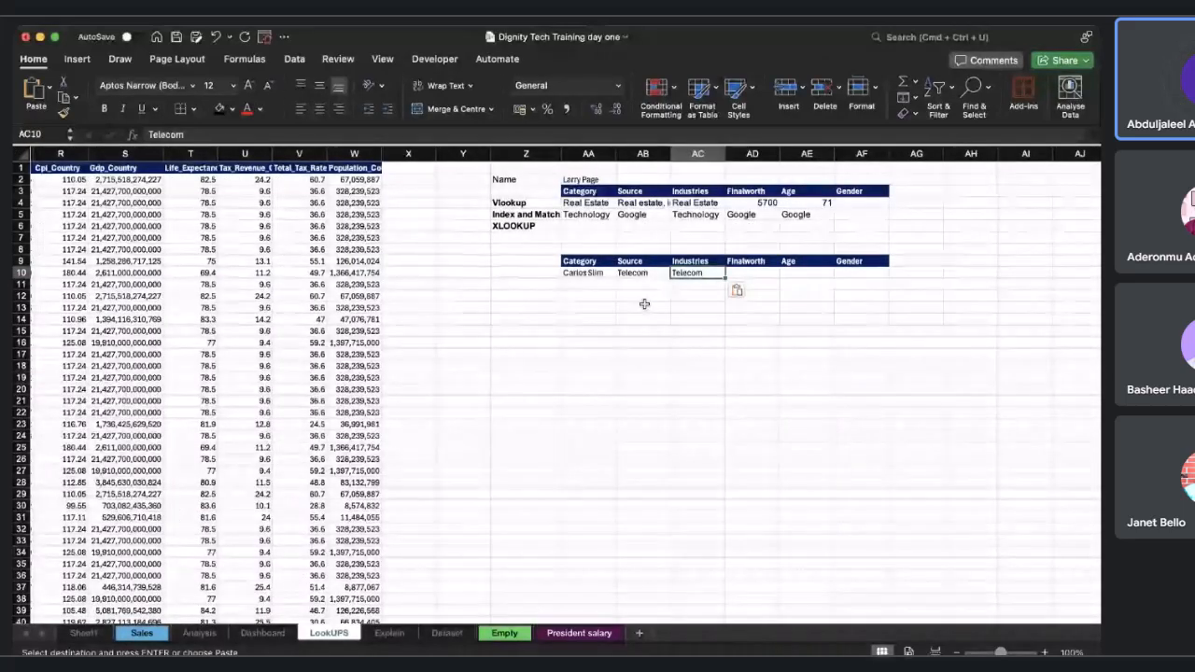
Copy Carlos Slim's final worth, 93000, into cell AD10.
scroll(643, 304, left, 5)
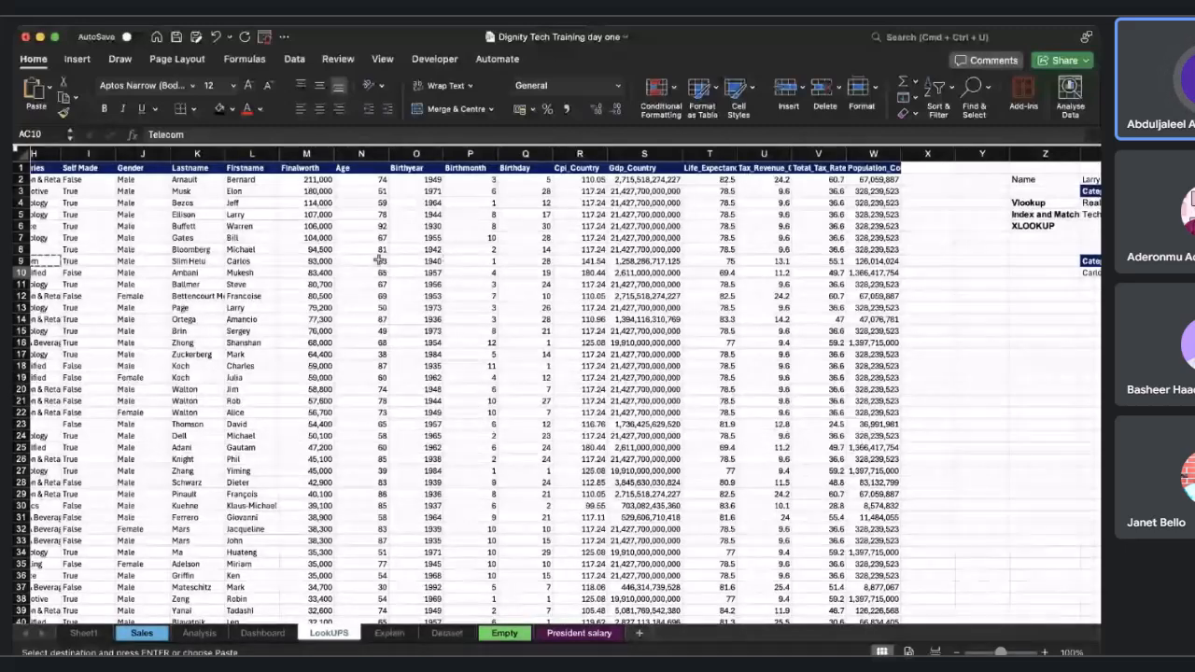
click(308, 261)
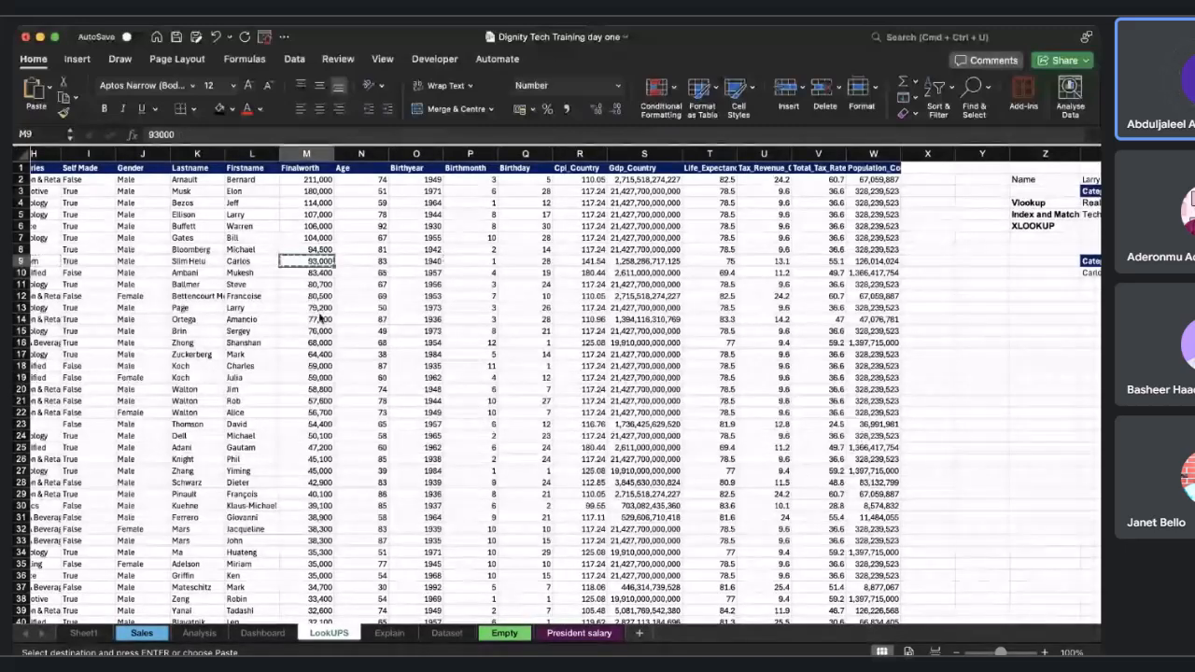
scroll(480, 341, right, 5)
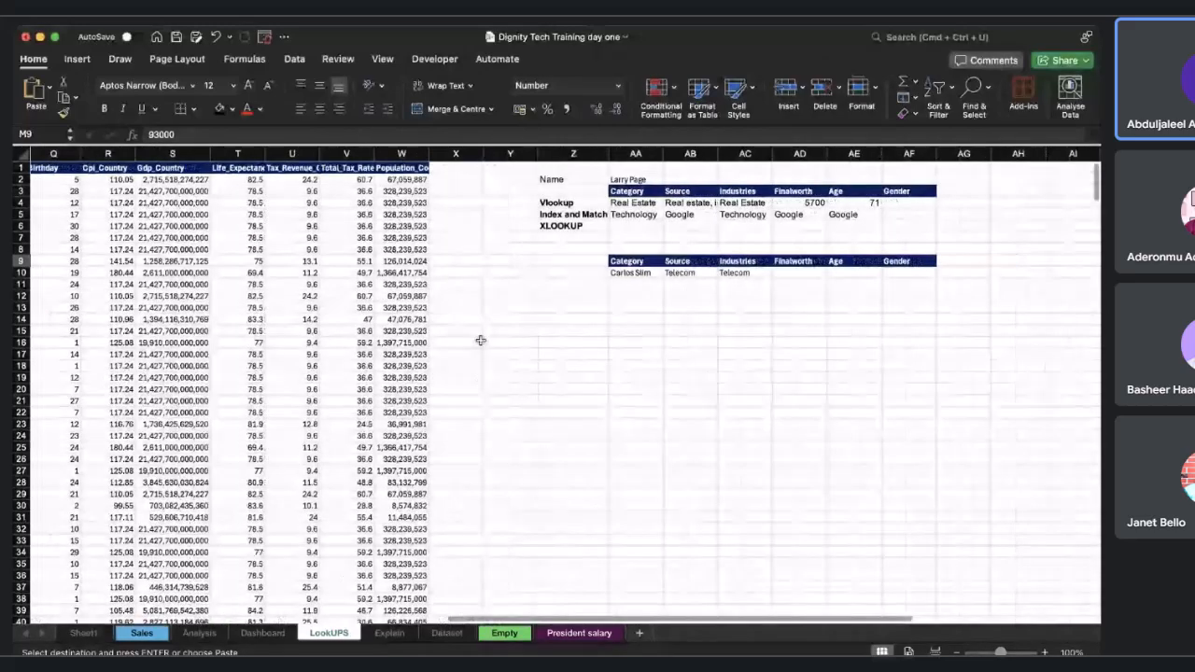
scroll(479, 341, right, 1)
click(738, 272)
key(cmd+v)
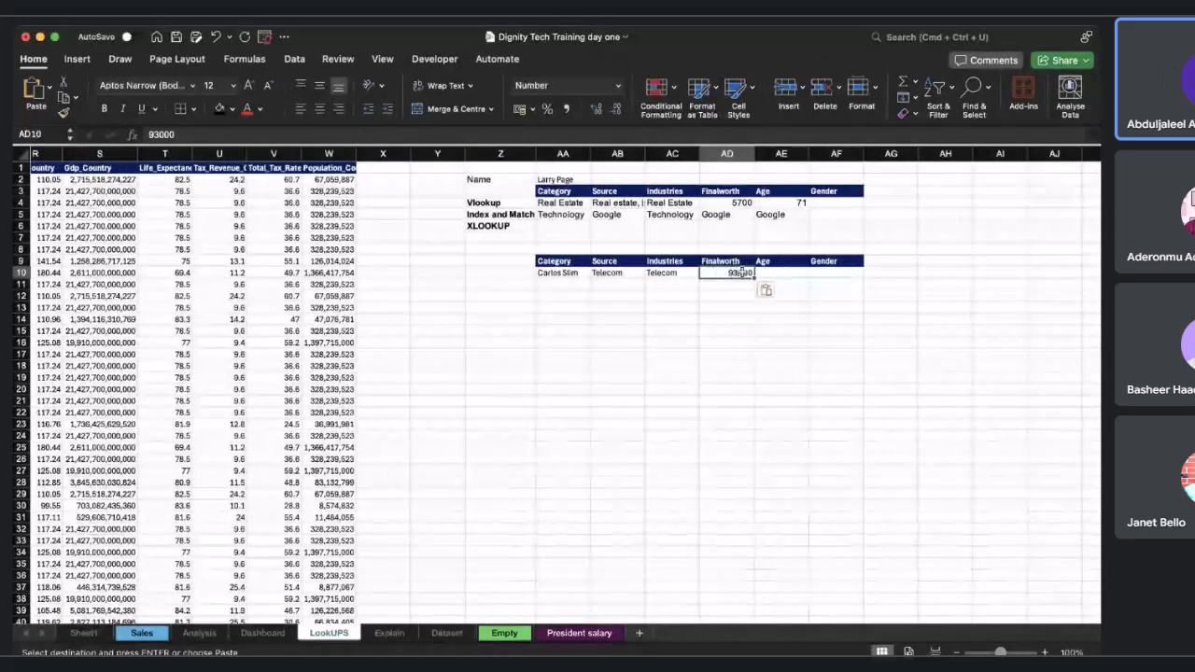
Copy Carlos Slim's age, 83, into cell AE10.
scroll(763, 285, left, 1)
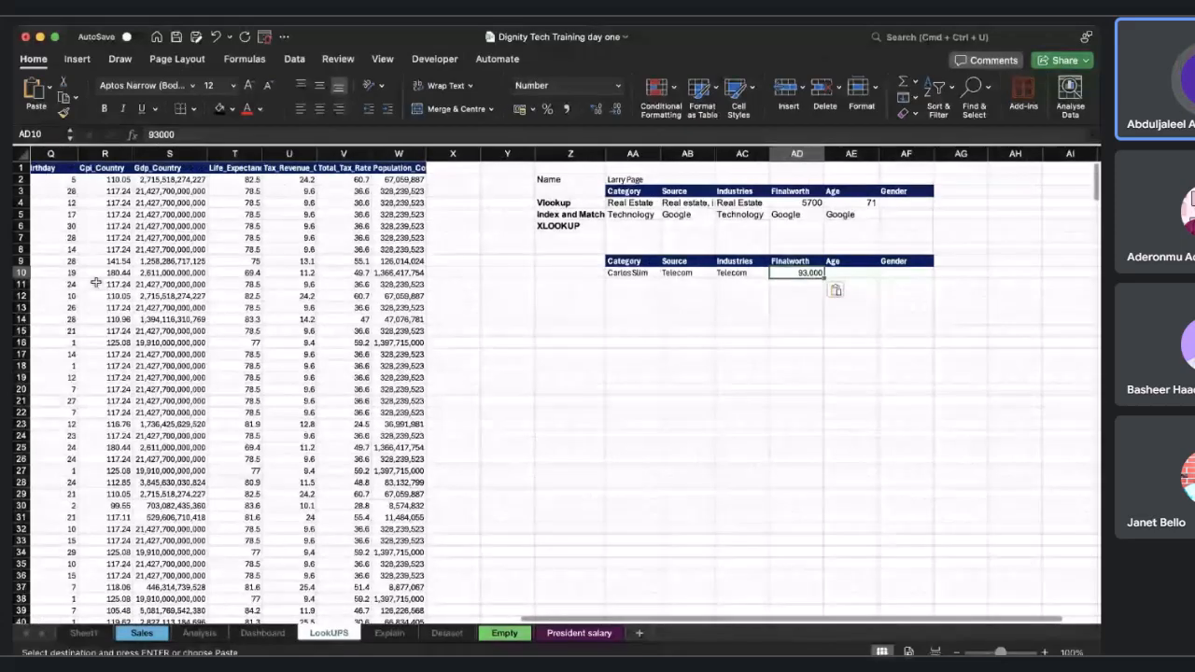
scroll(95, 282, left, 3)
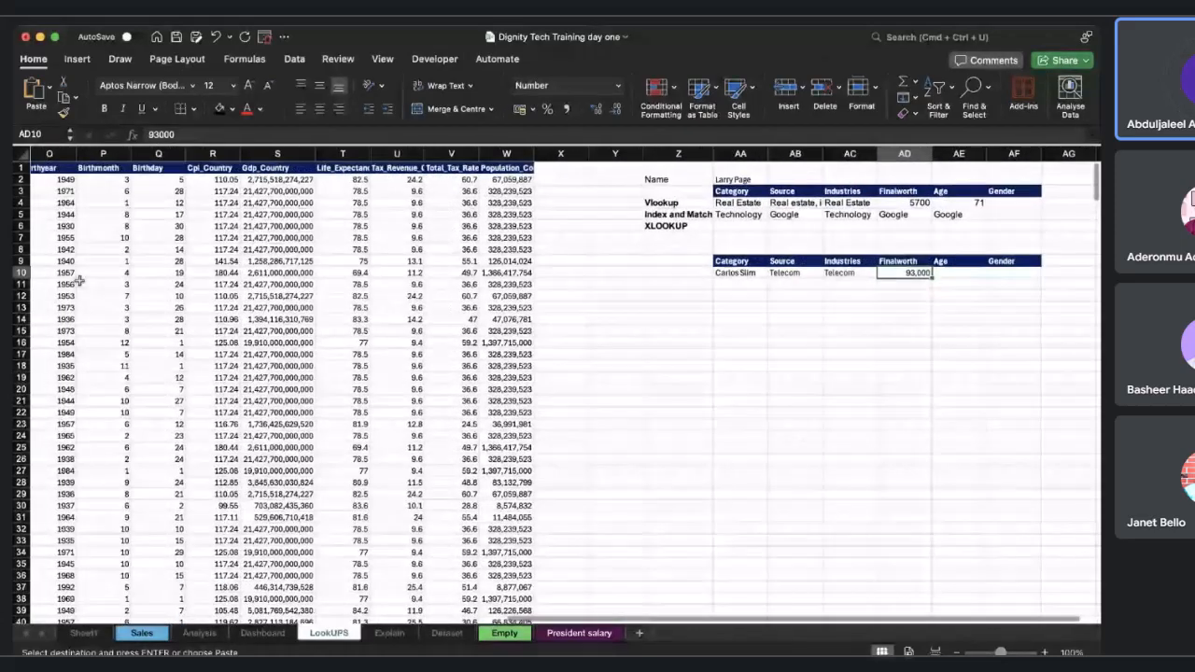
scroll(82, 278, left, 2)
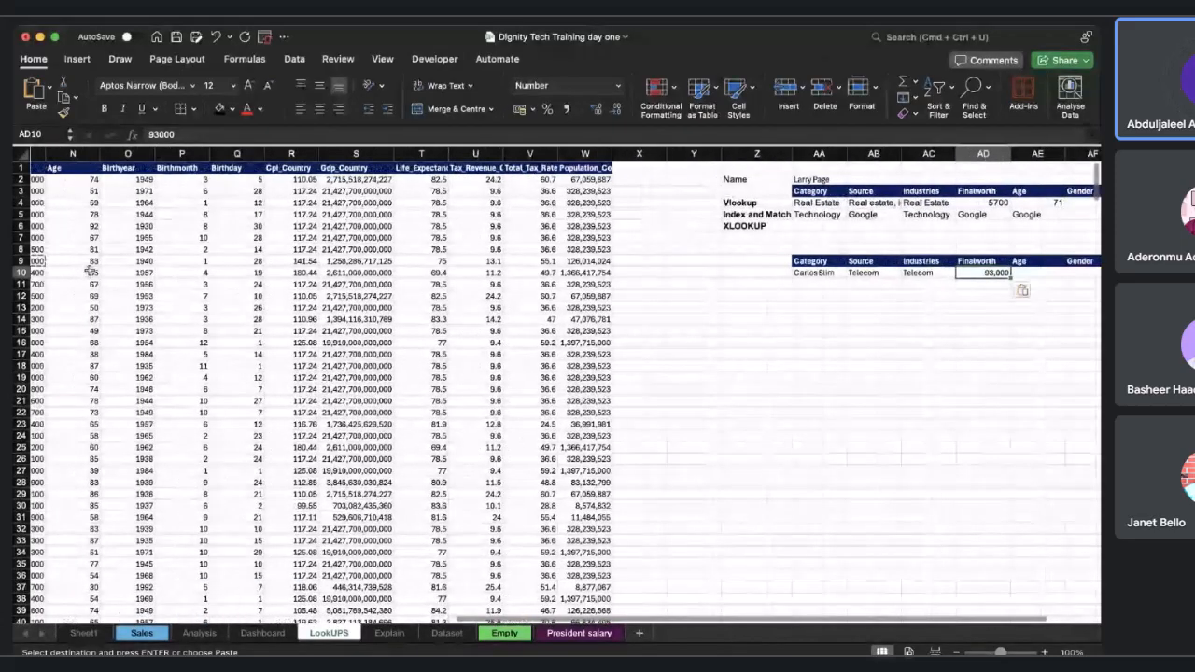
click(91, 260)
scroll(441, 313, right, 3)
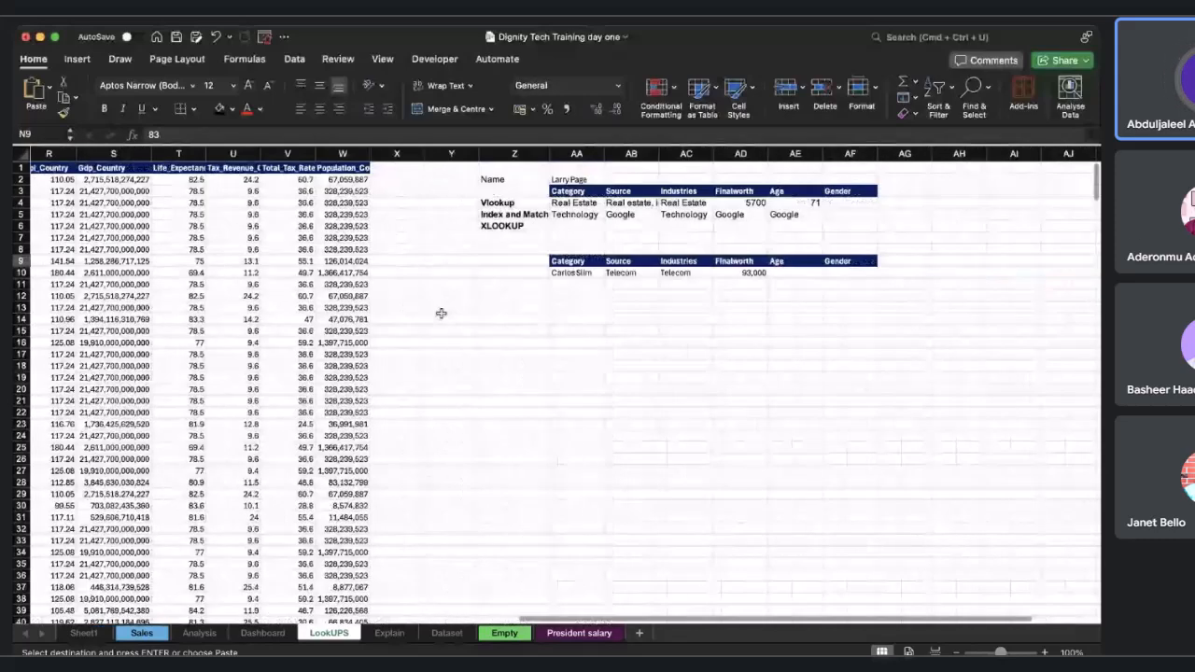
click(771, 272)
key(cmd+v)
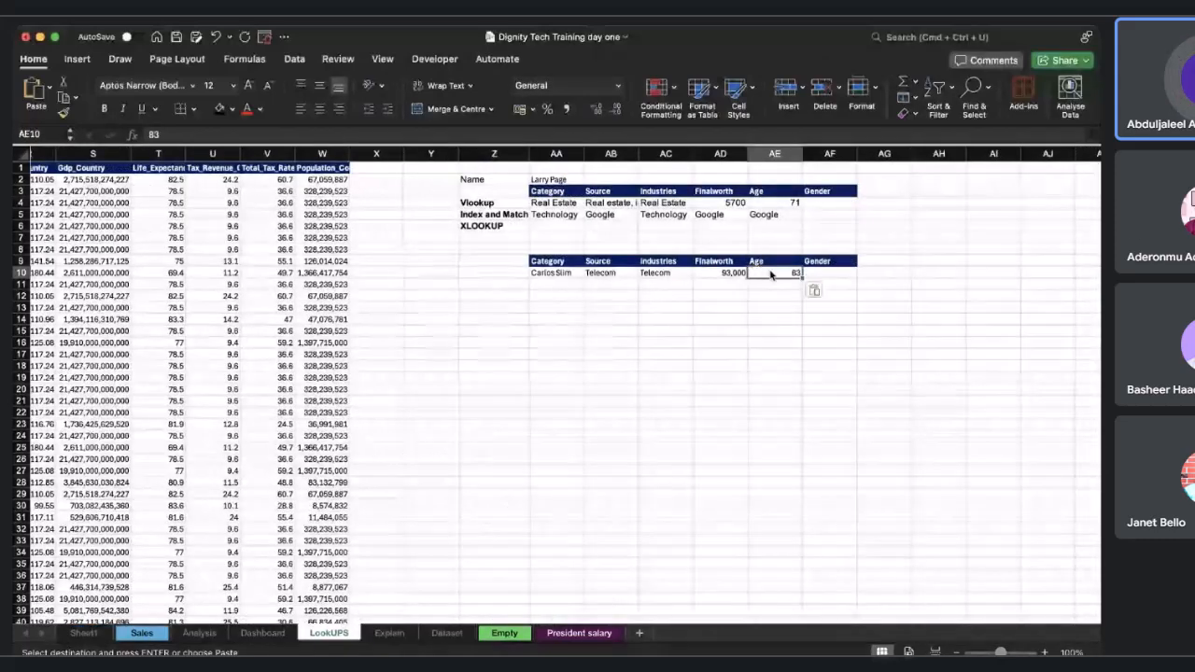
Enter M as Carlos Slim's gender in cell AF10.
click(829, 274)
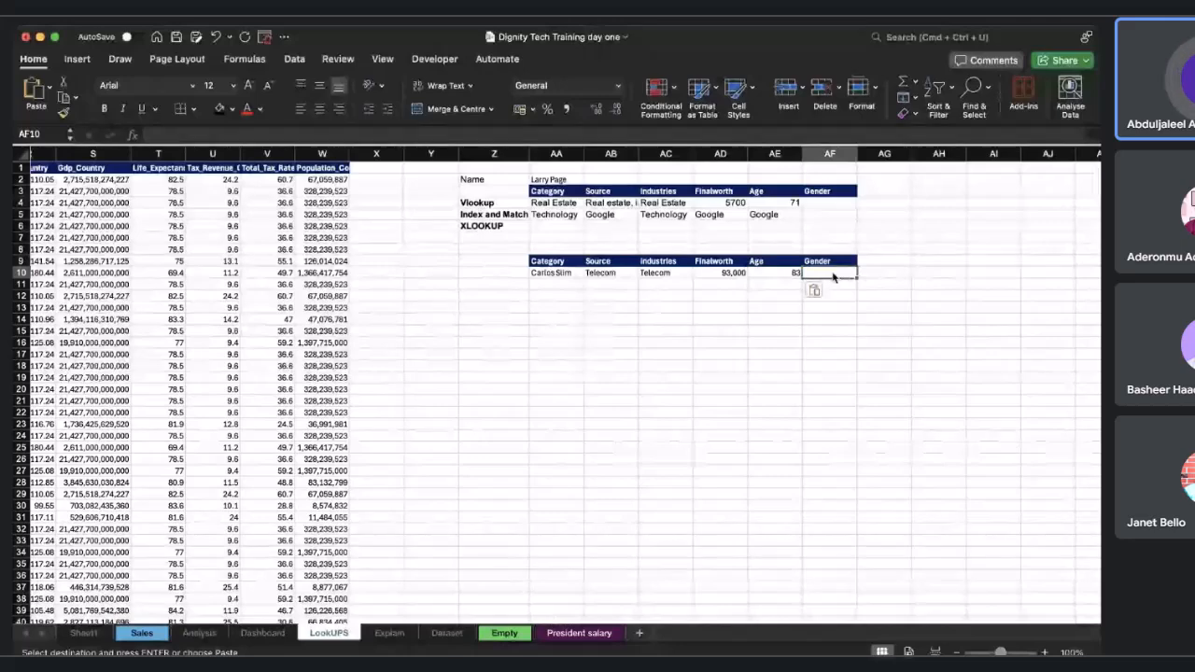
text(M)
key(Return)
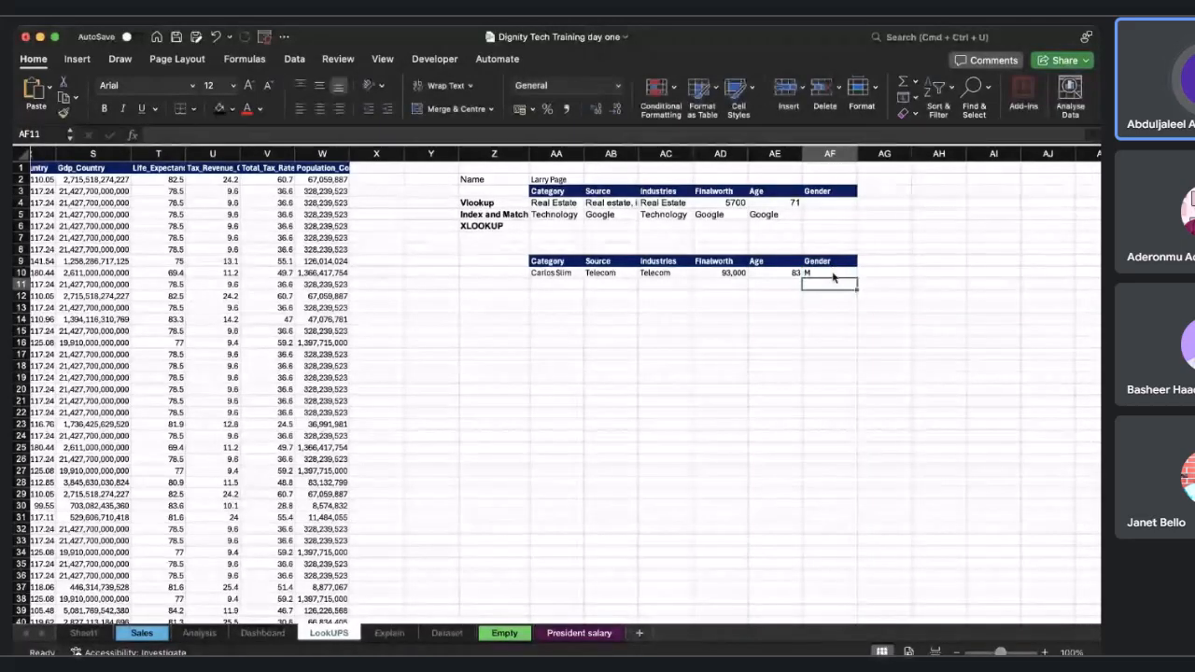
scroll(654, 321, left, 5)
scroll(654, 320, left, 4)
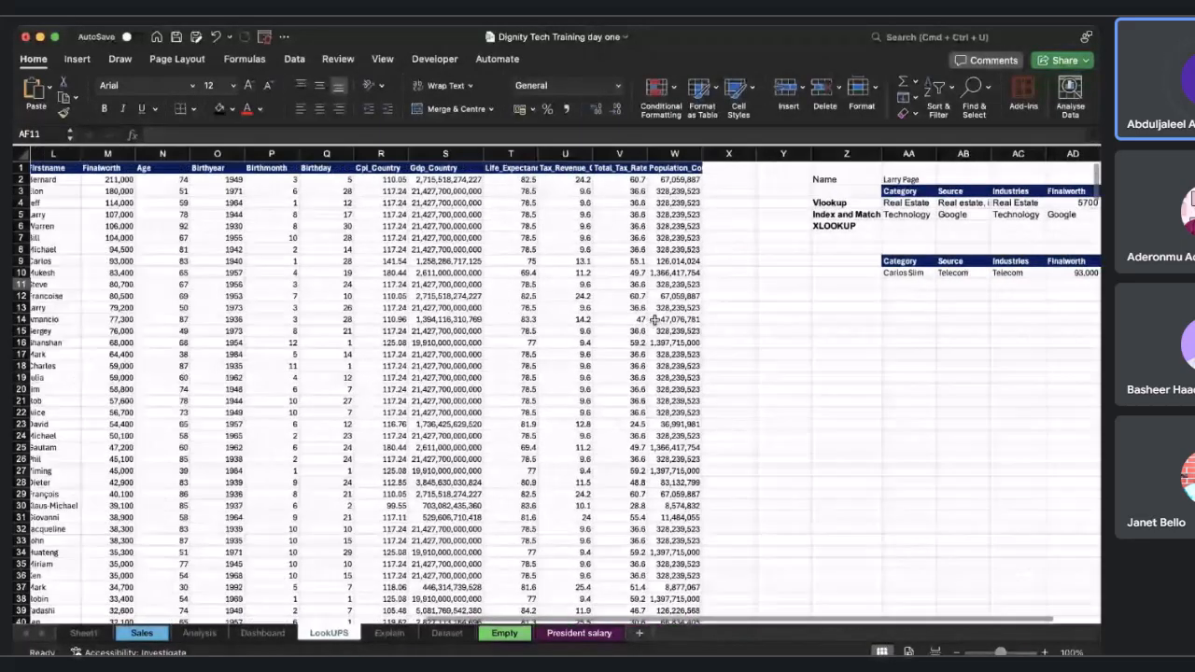
scroll(654, 320, right, 5)
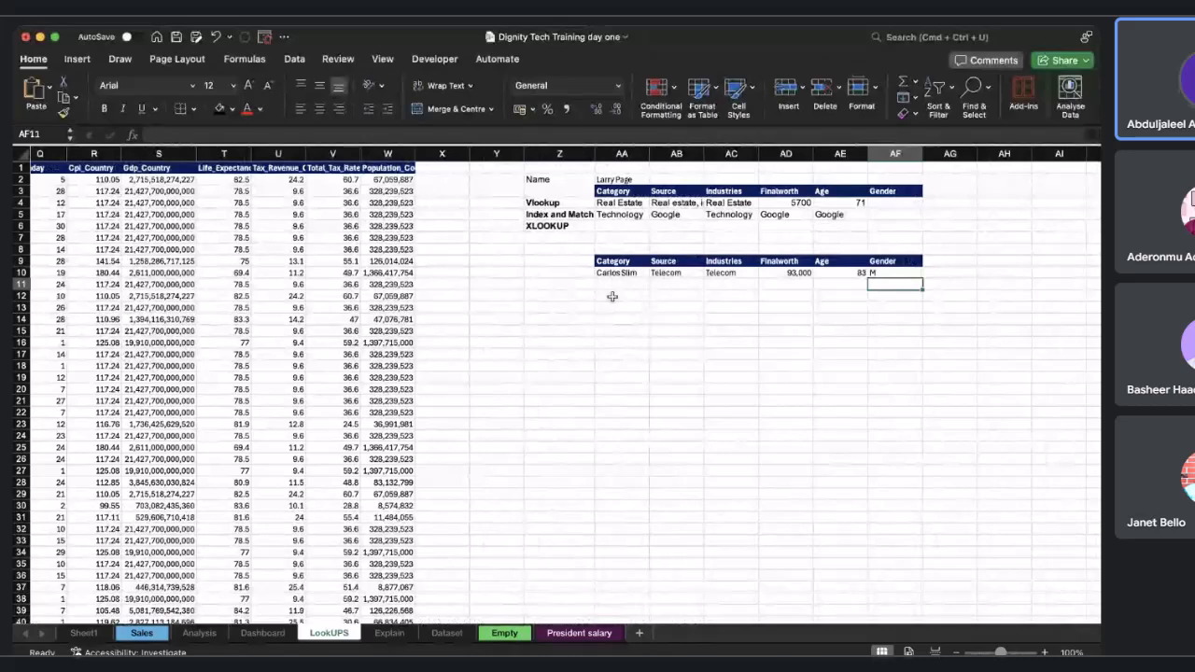
Copy Mark Zuckerberg's name from the dataset into cell AA11 below Carlos Slim's row.
scroll(611, 296, left, 15)
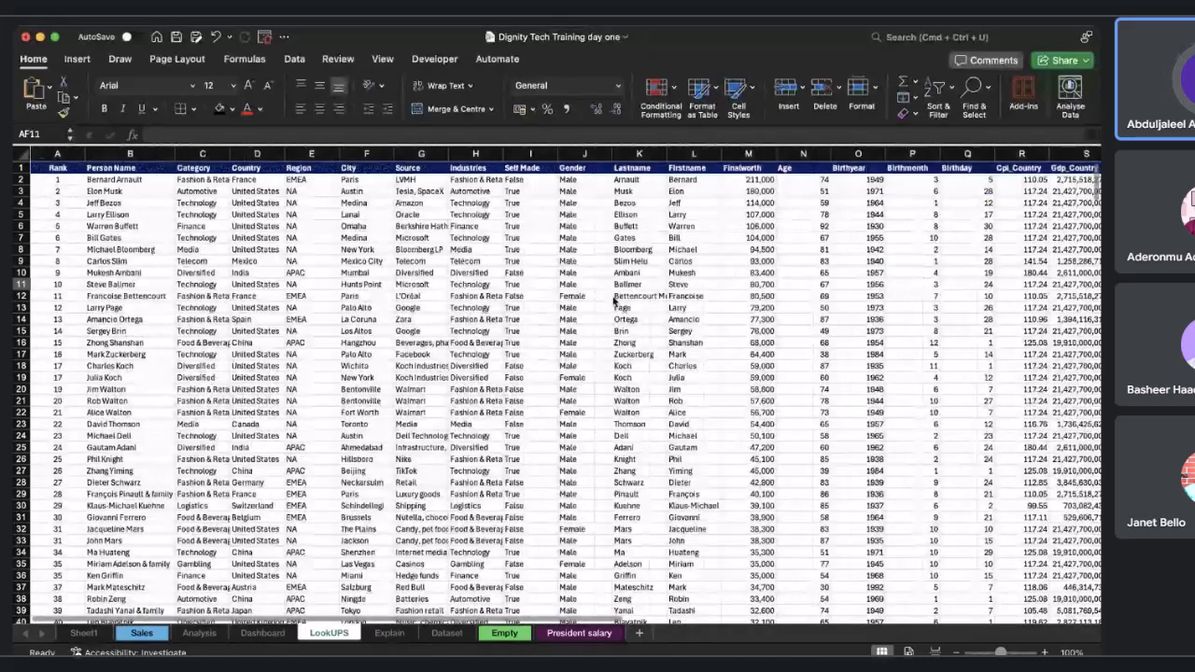
click(112, 354)
key(super+c)
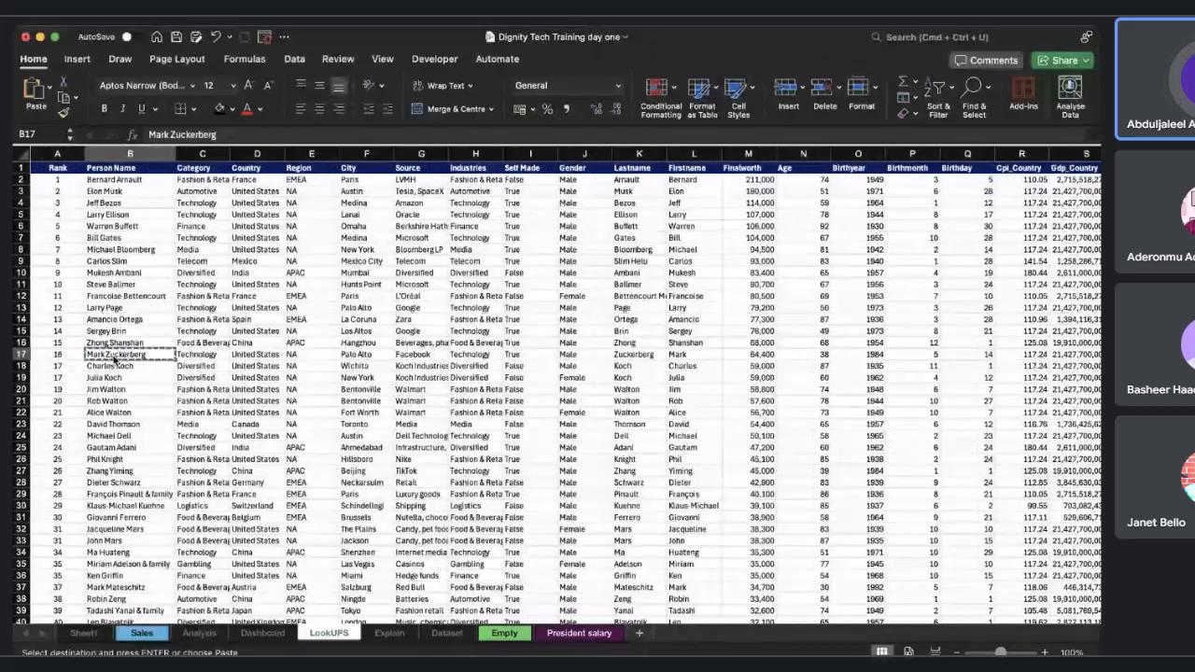
scroll(113, 360, right, 1)
scroll(113, 360, right, 10)
click(574, 287)
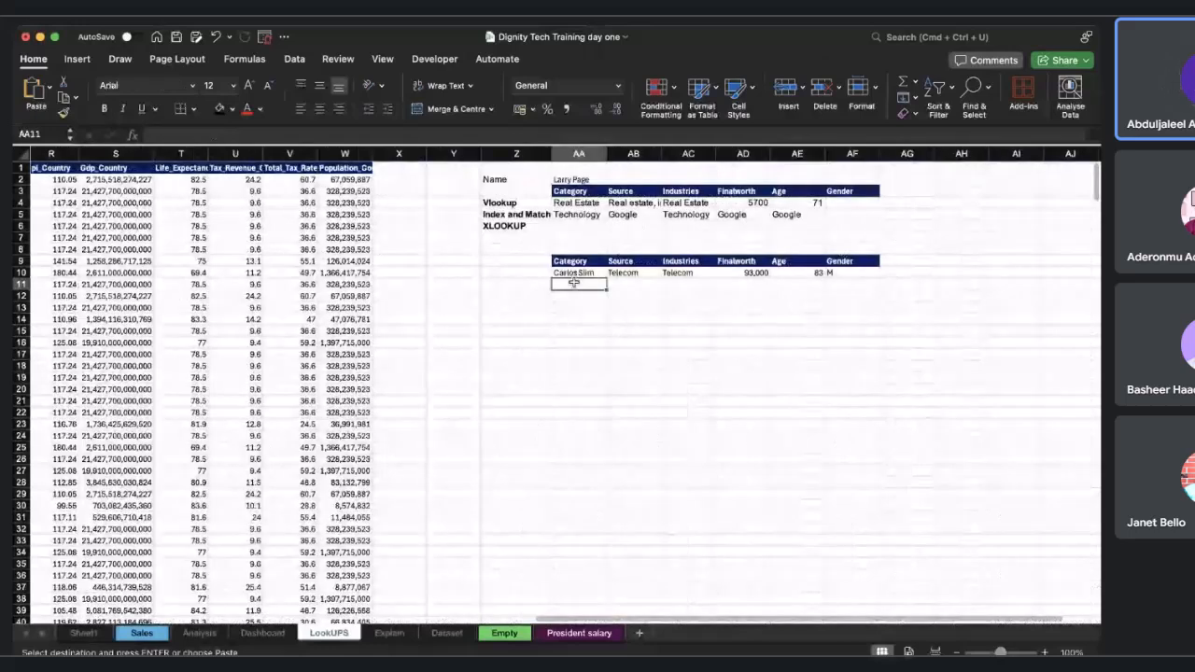
key(super+v)
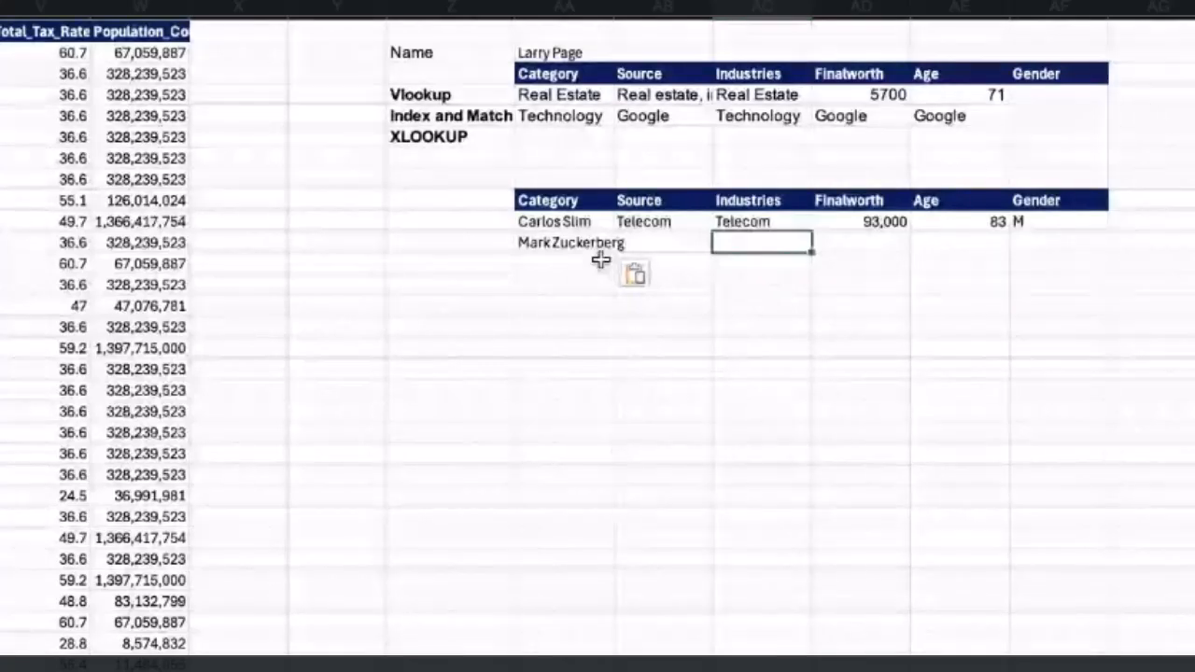
Clear the existing Vlookup and Index and Match result rows in AA4 to AF5.
click(558, 221)
click(576, 135)
click(562, 97)
key(F2)
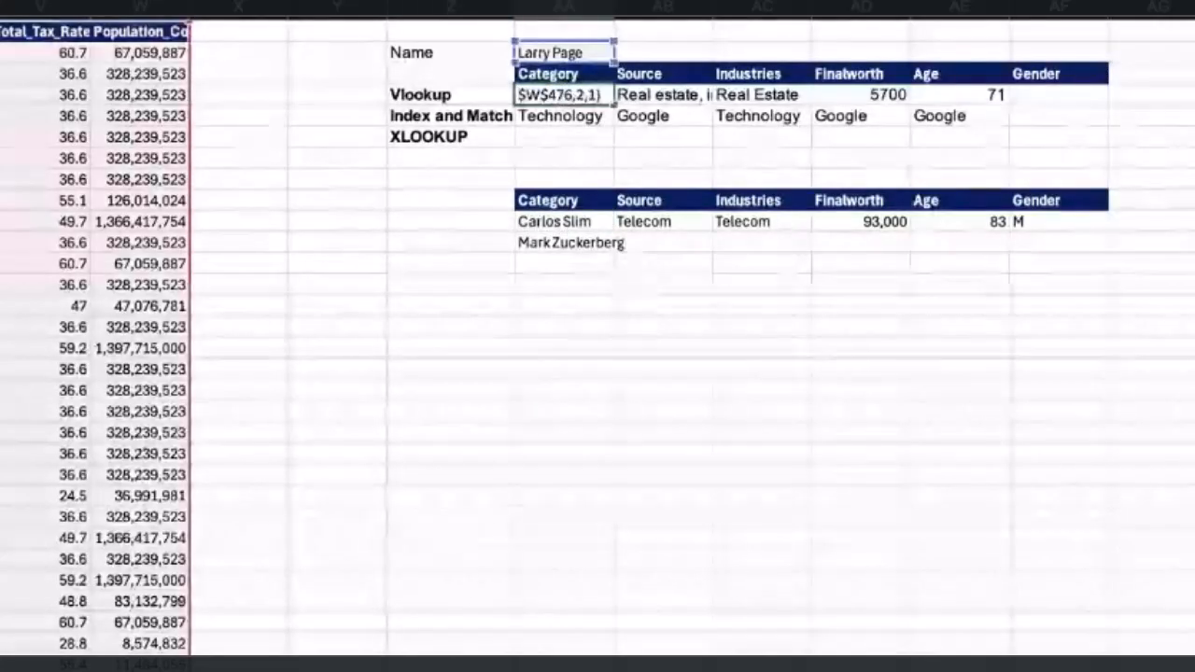
click(563, 136)
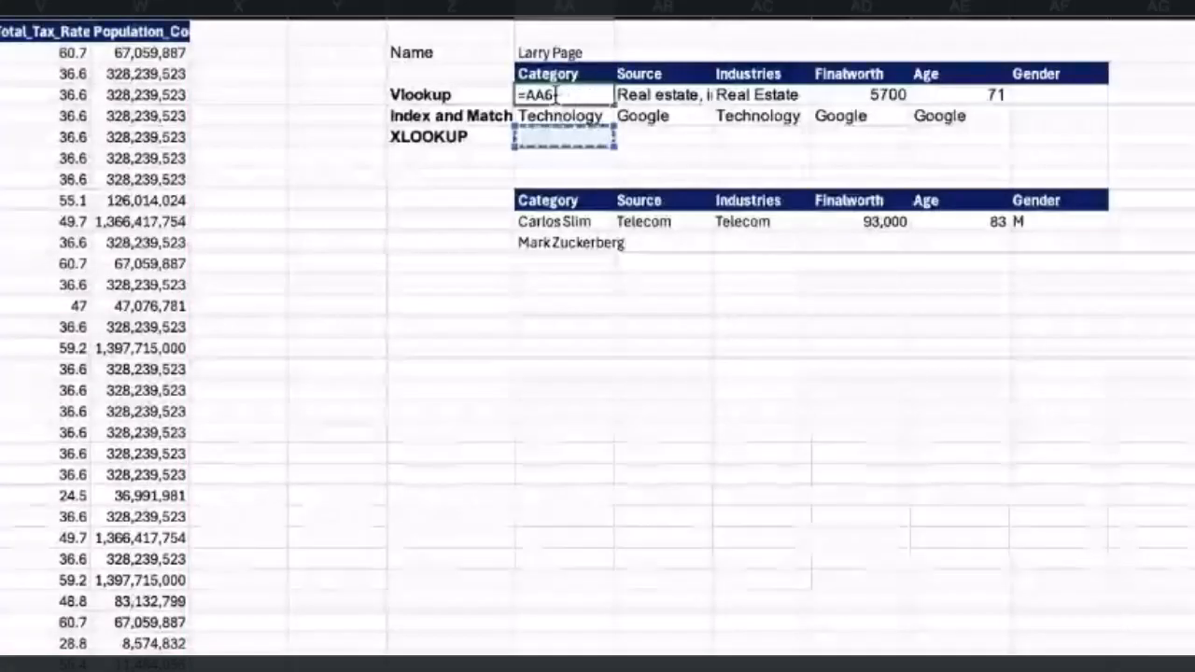
key(BackSpace)
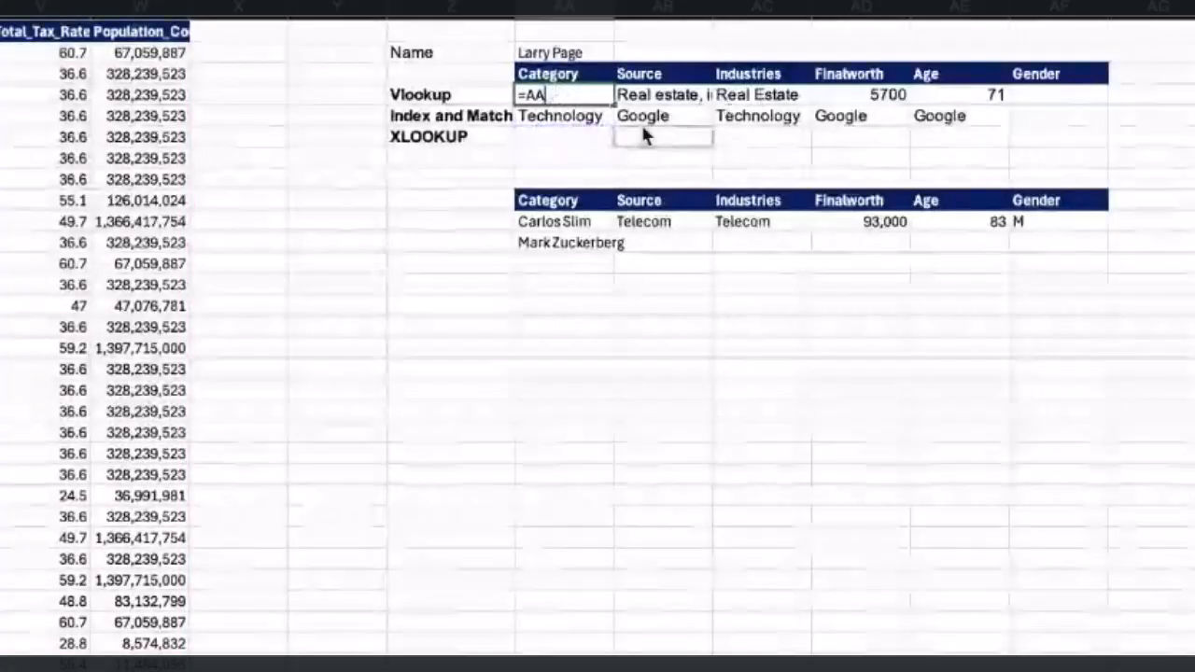
key(BackSpace)
key(BackSpace)
key(BackSpace)
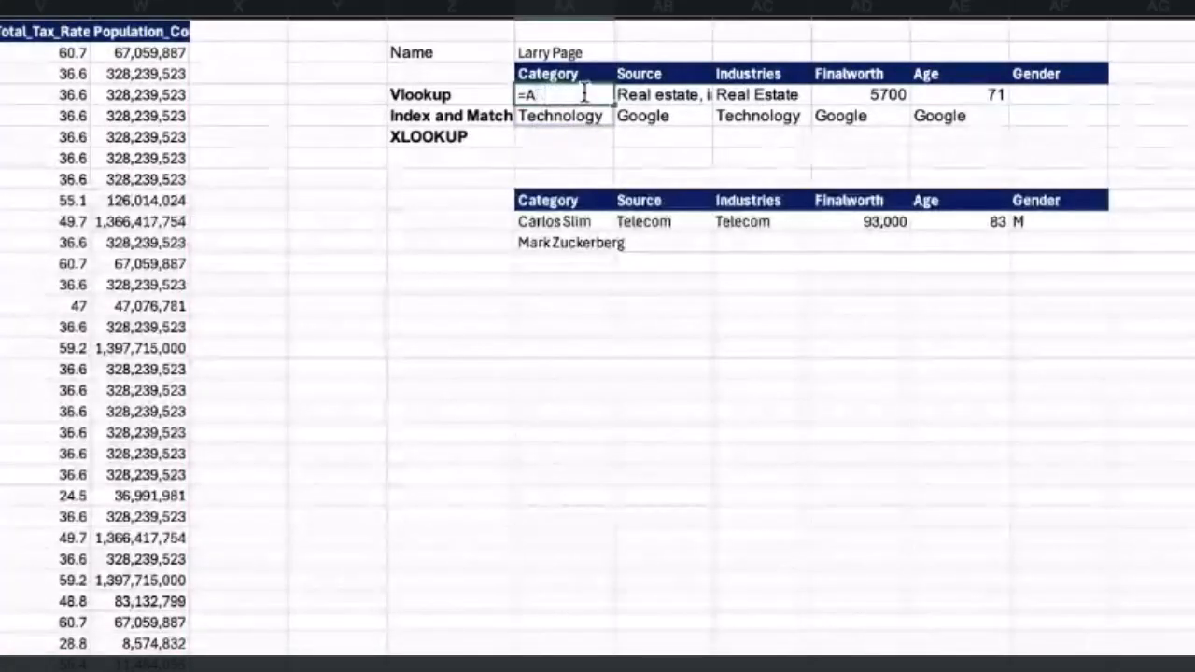
key(Tab)
drag(565, 101, 1043, 107)
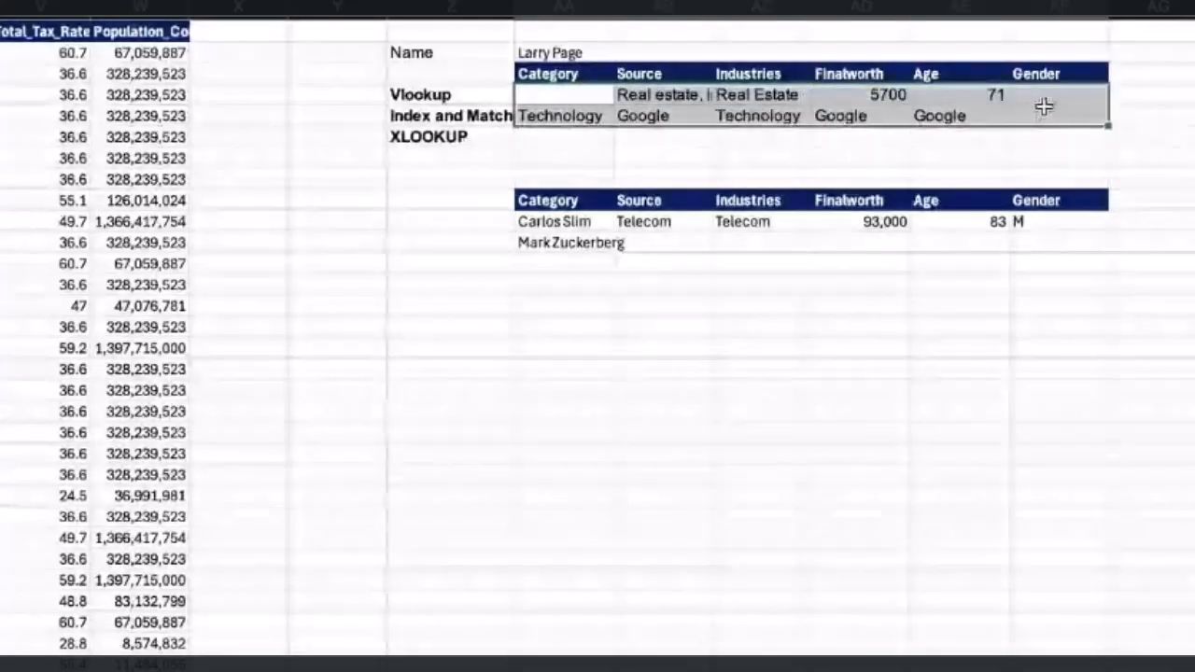
key(Delete)
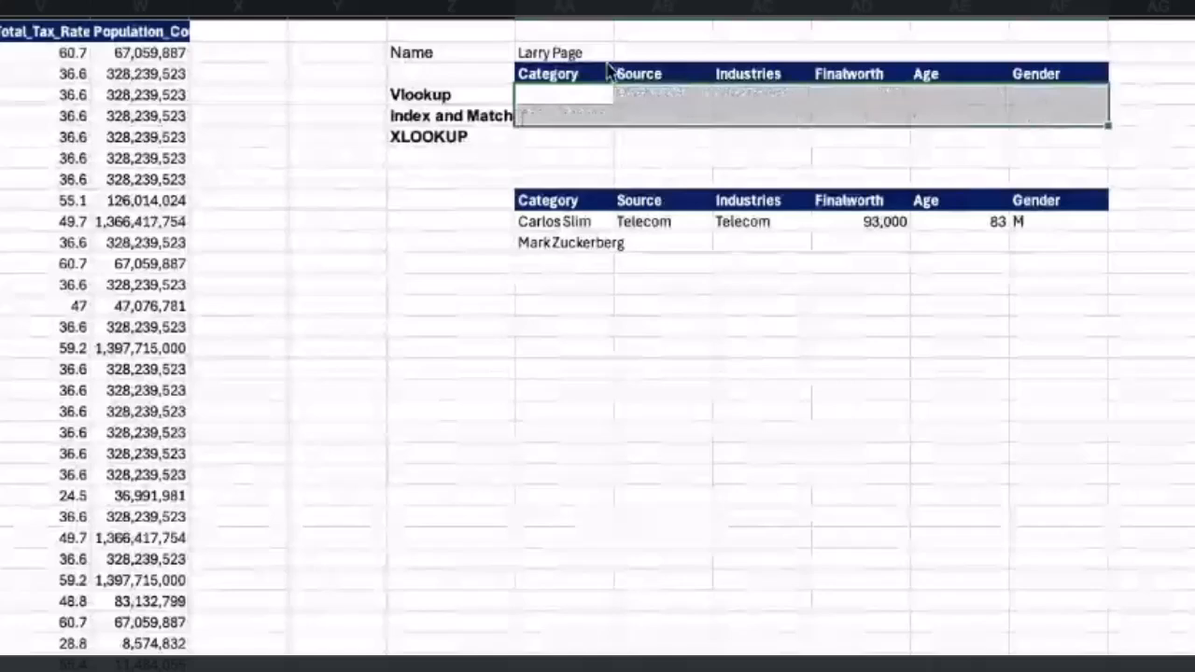
Copy Carlos Slim from AA10 into the Name cell AA2, replacing the previous name.
click(556, 99)
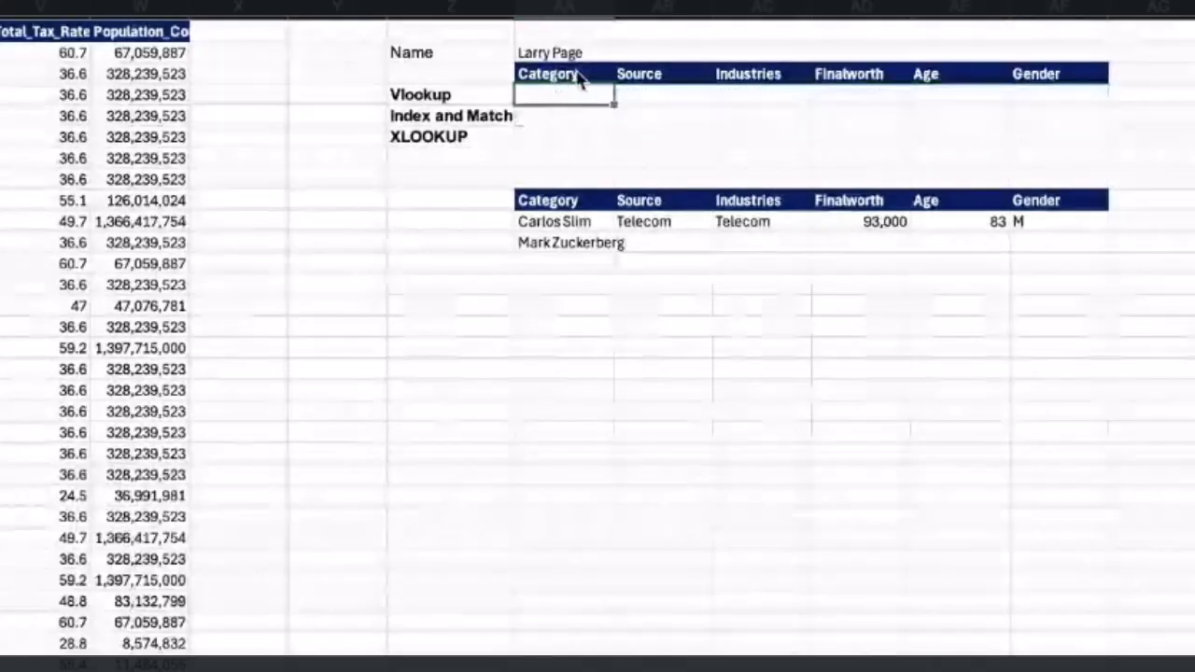
click(573, 222)
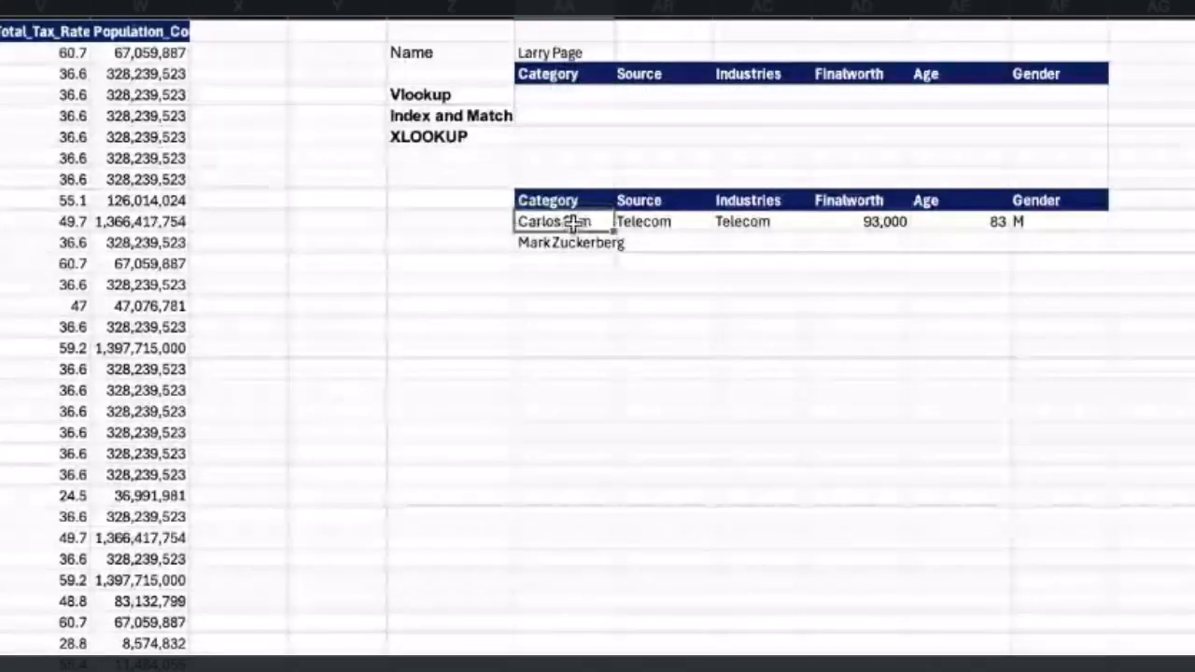
key(ctrl+c)
click(562, 52)
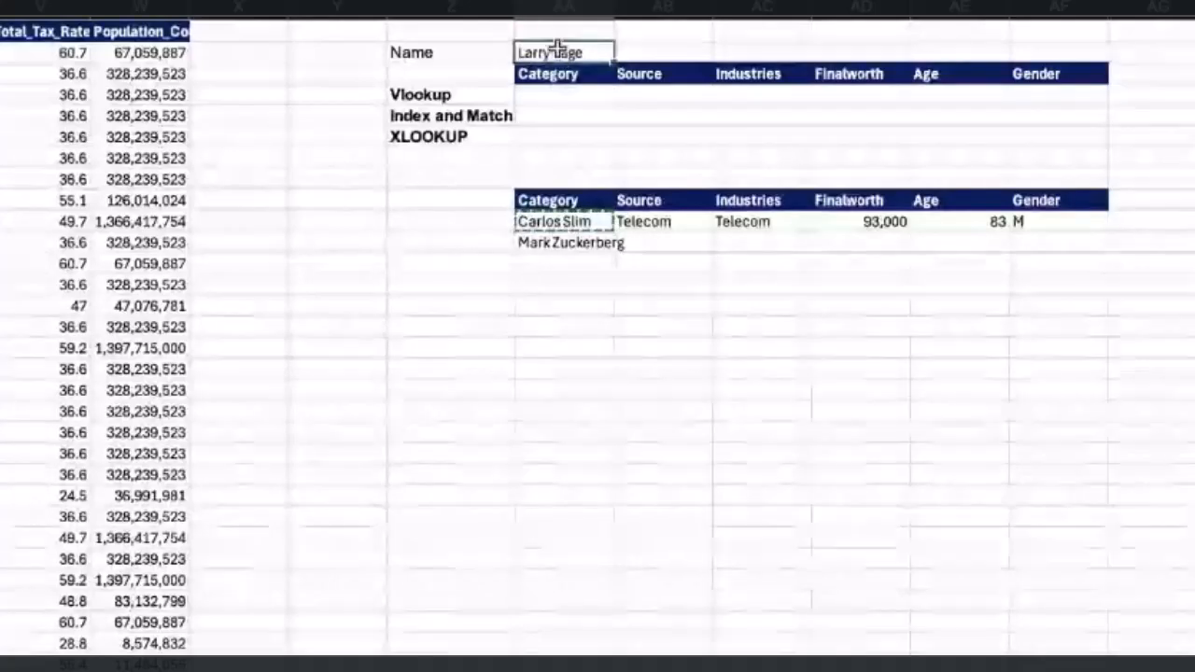
key(ctrl+v)
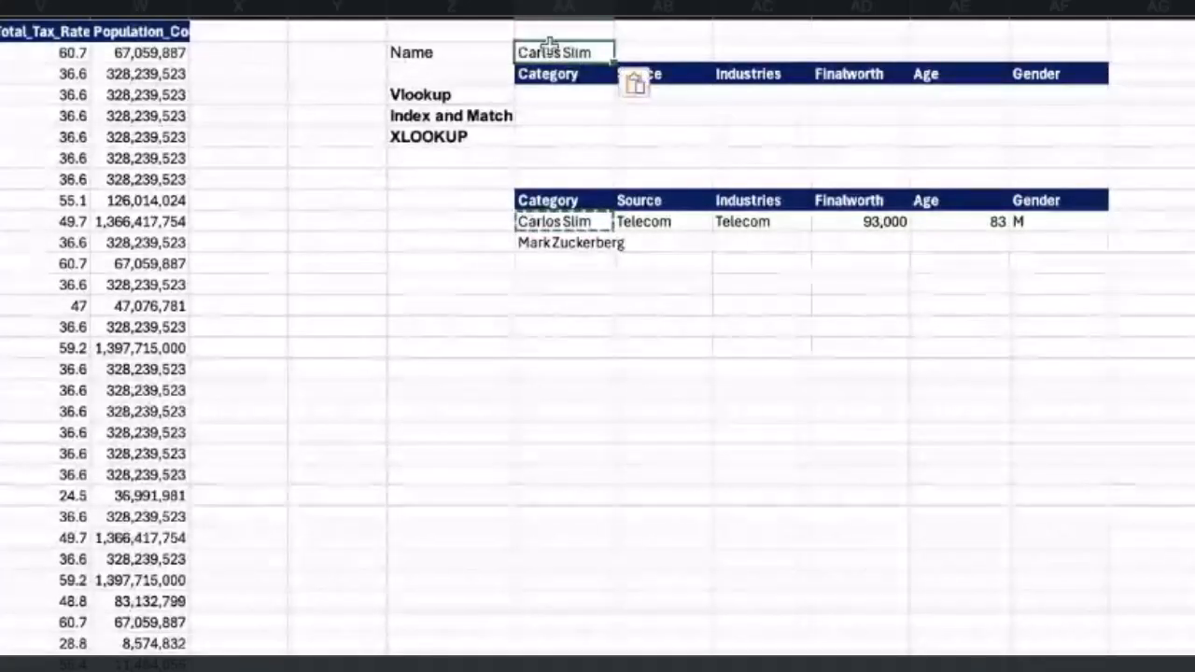
Start a VLOOKUP formula in Vlookup category cell AA4 using the absolute Name cell $AA$2 as lookup value.
click(538, 94)
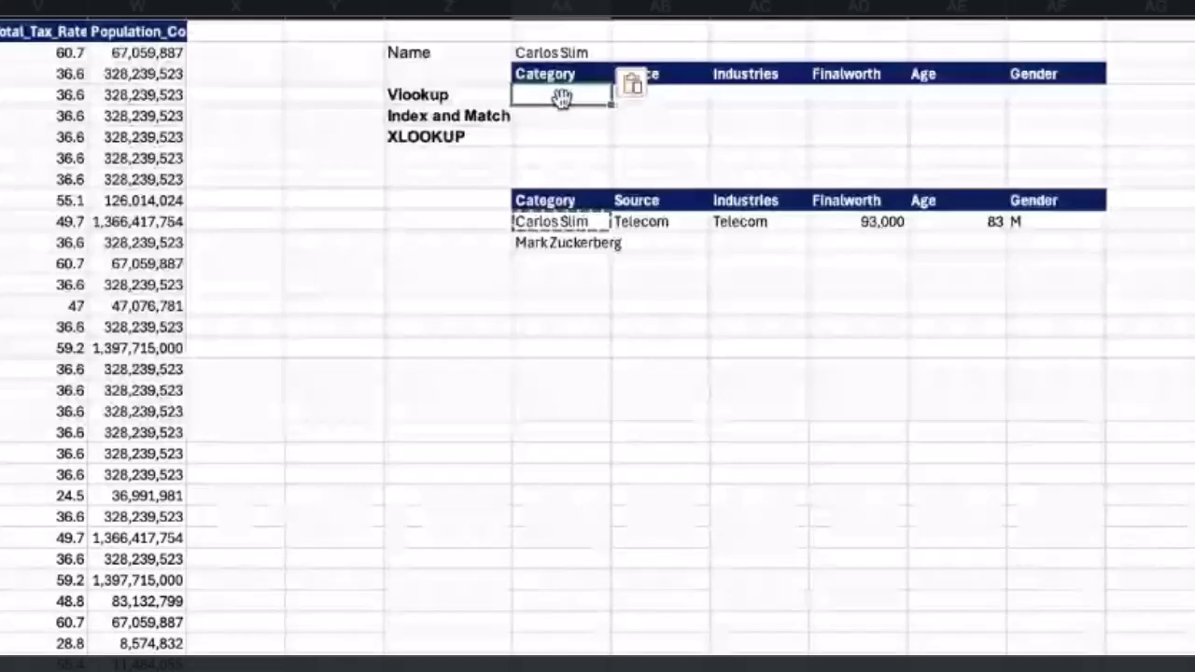
click(576, 56)
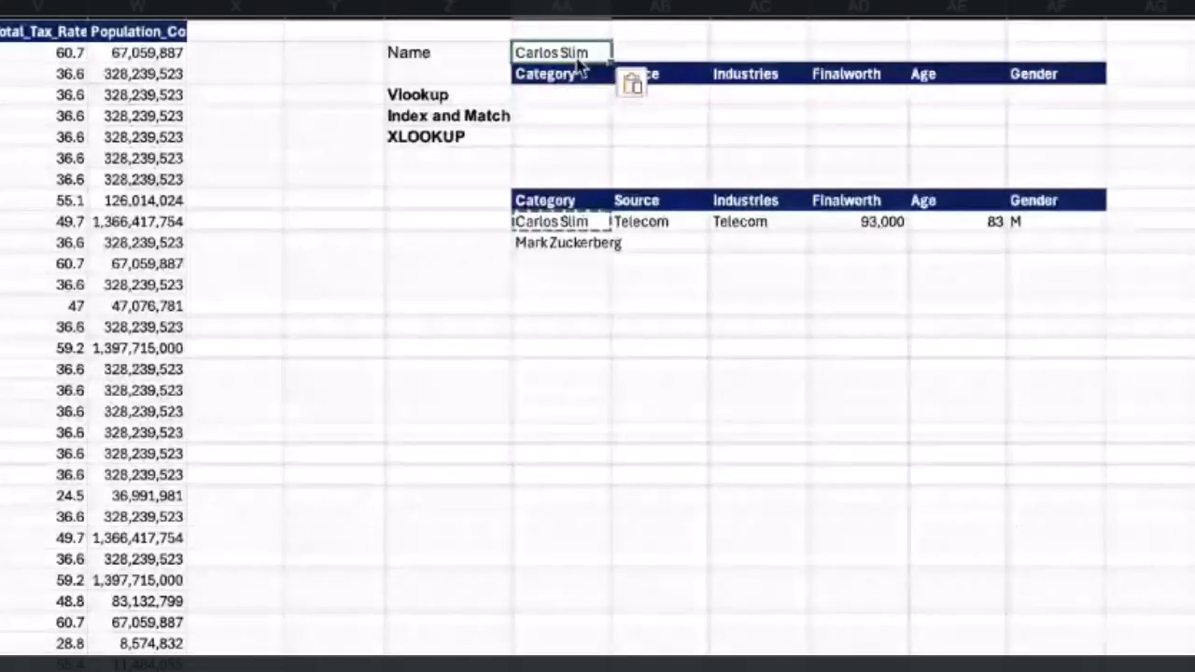
drag(553, 95, 1051, 99)
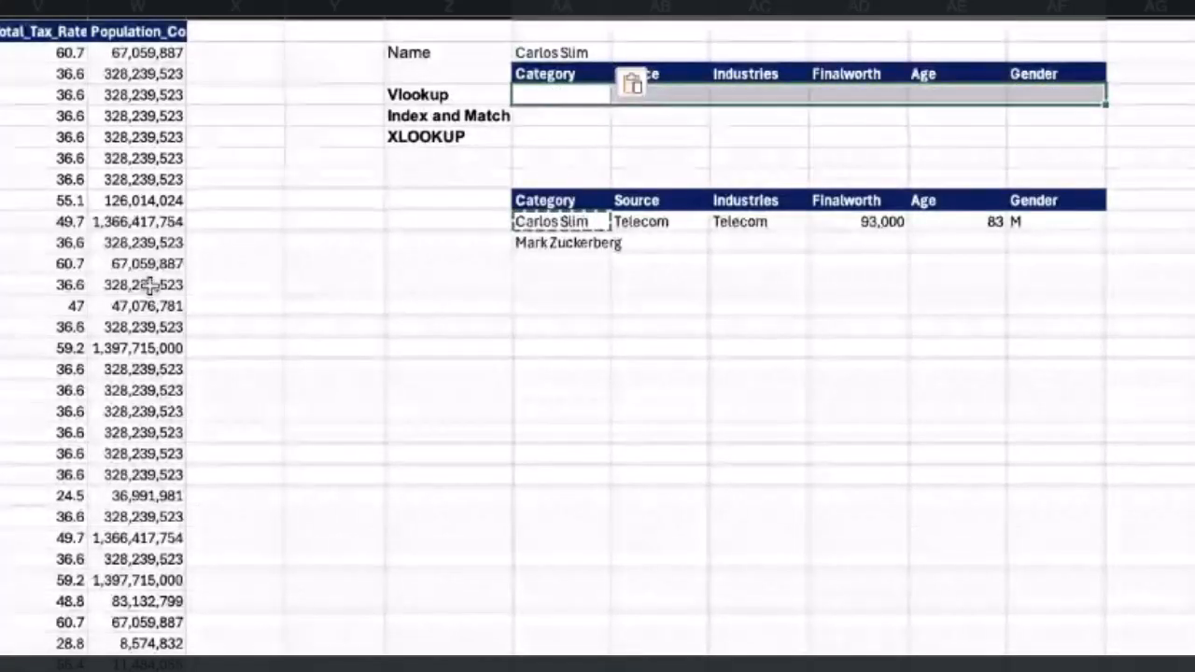
click(560, 53)
click(529, 94)
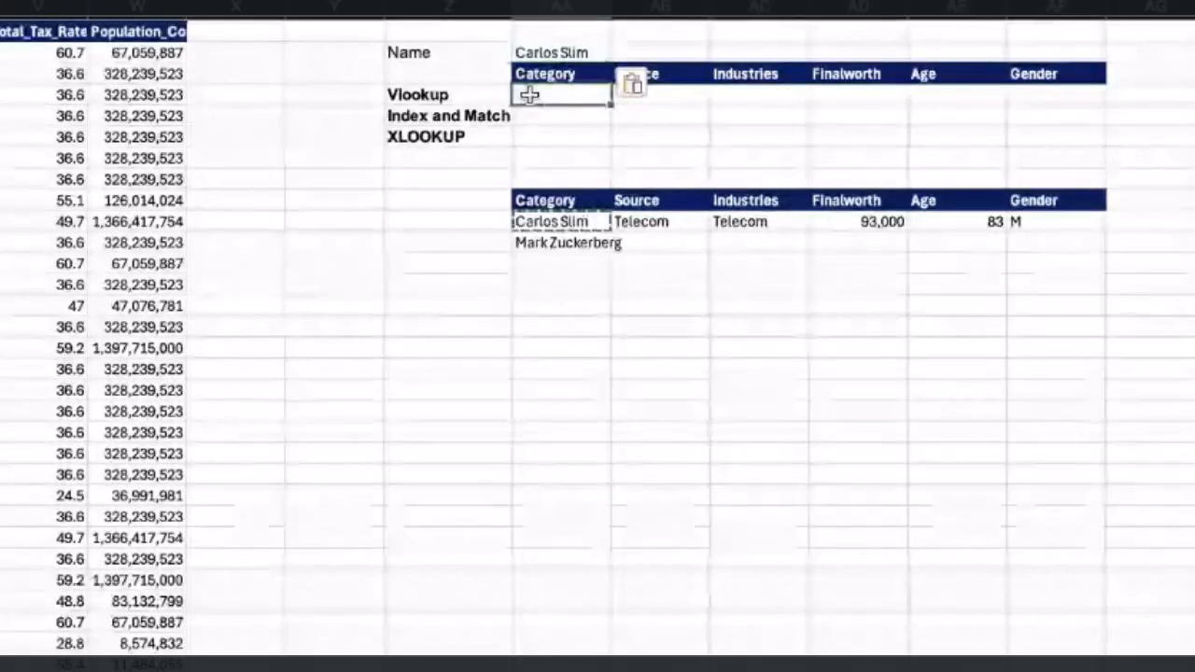
drag(530, 94, 1058, 97)
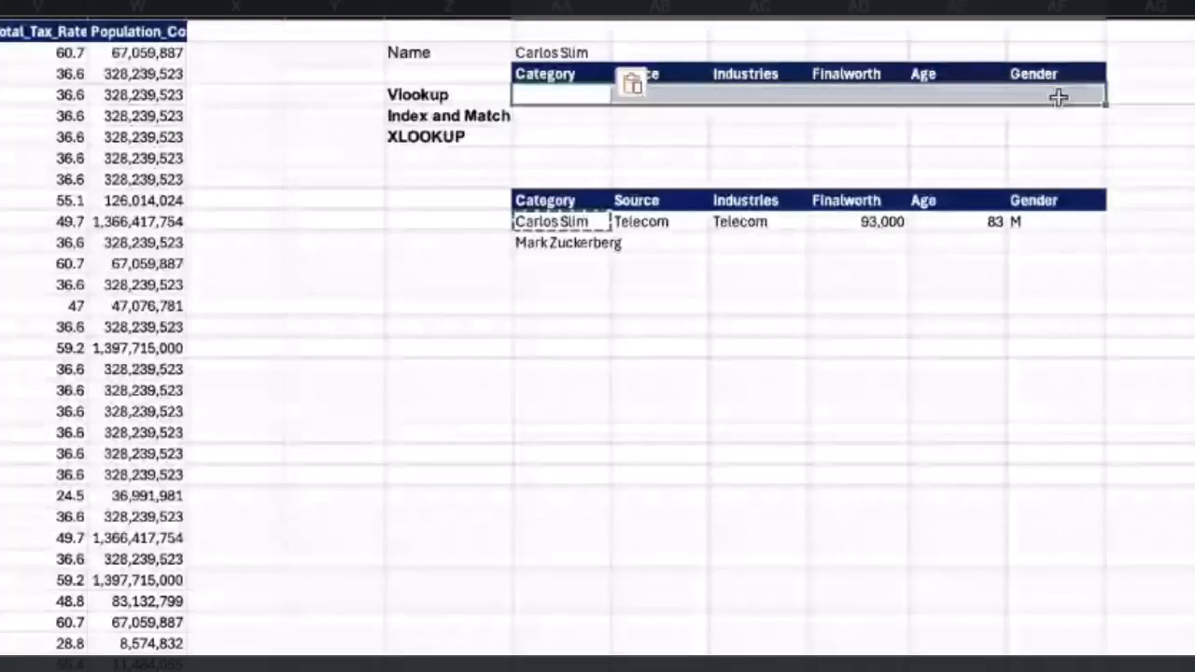
click(553, 91)
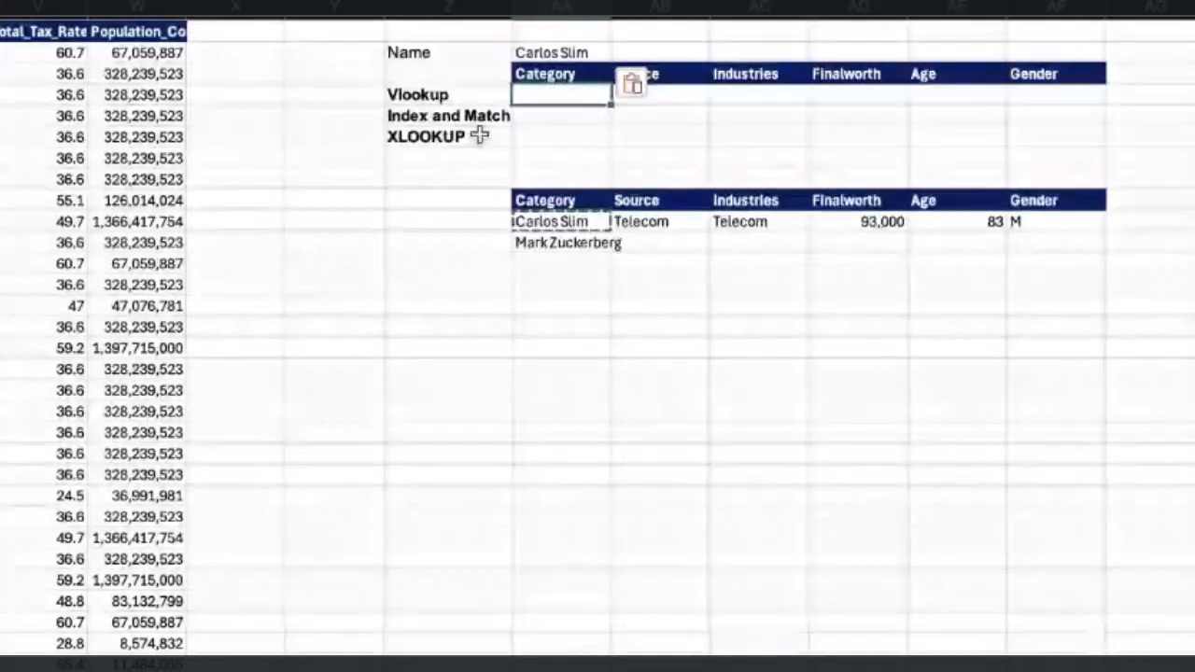
text(=)
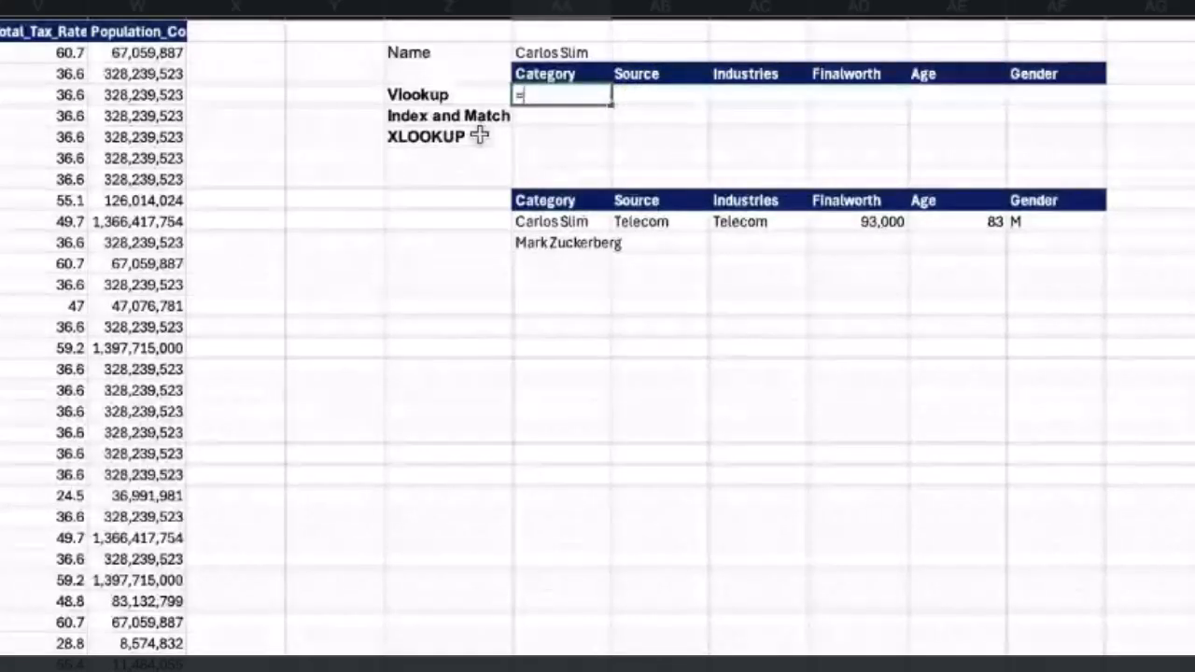
text(vl)
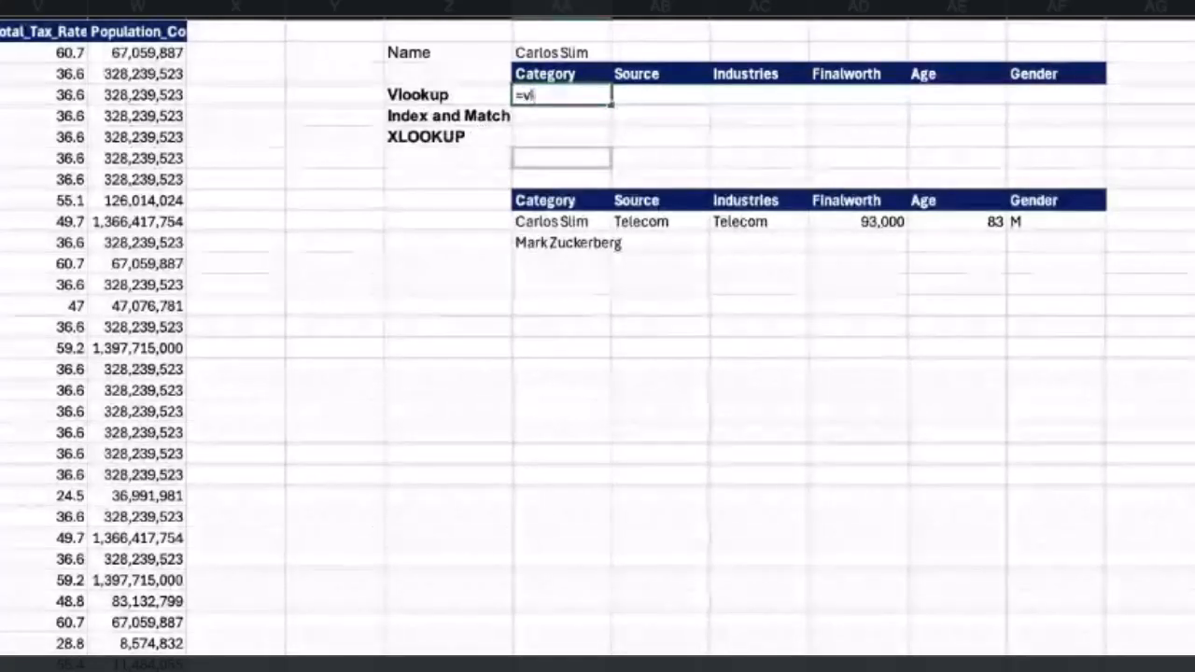
click(584, 154)
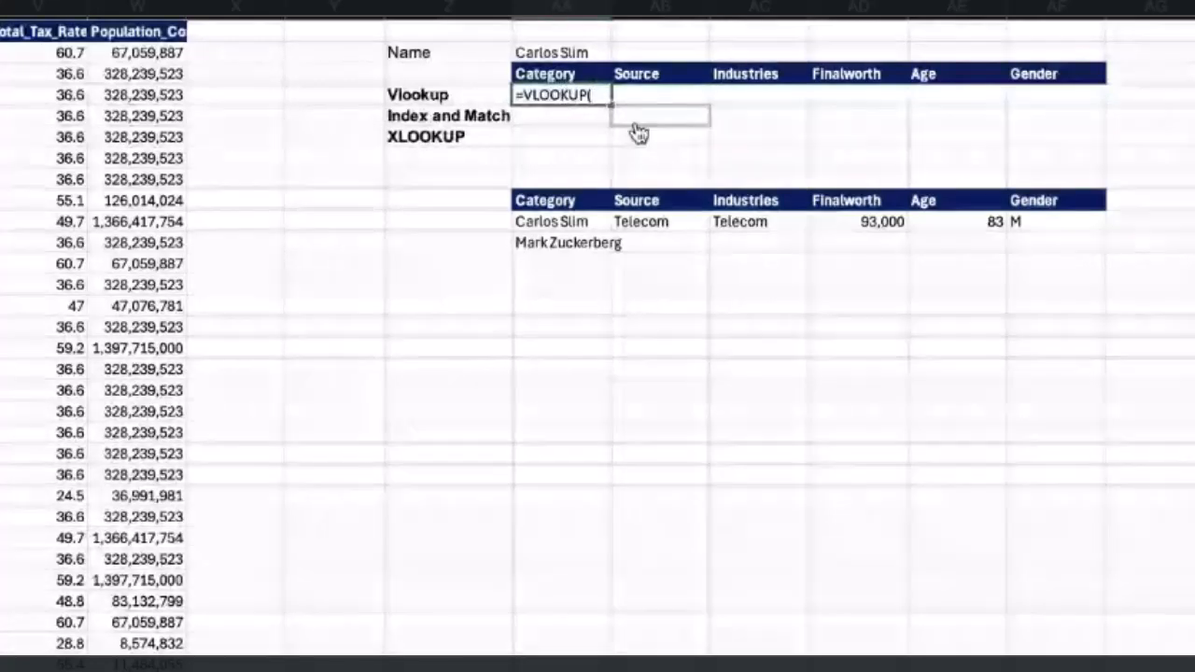
click(568, 51)
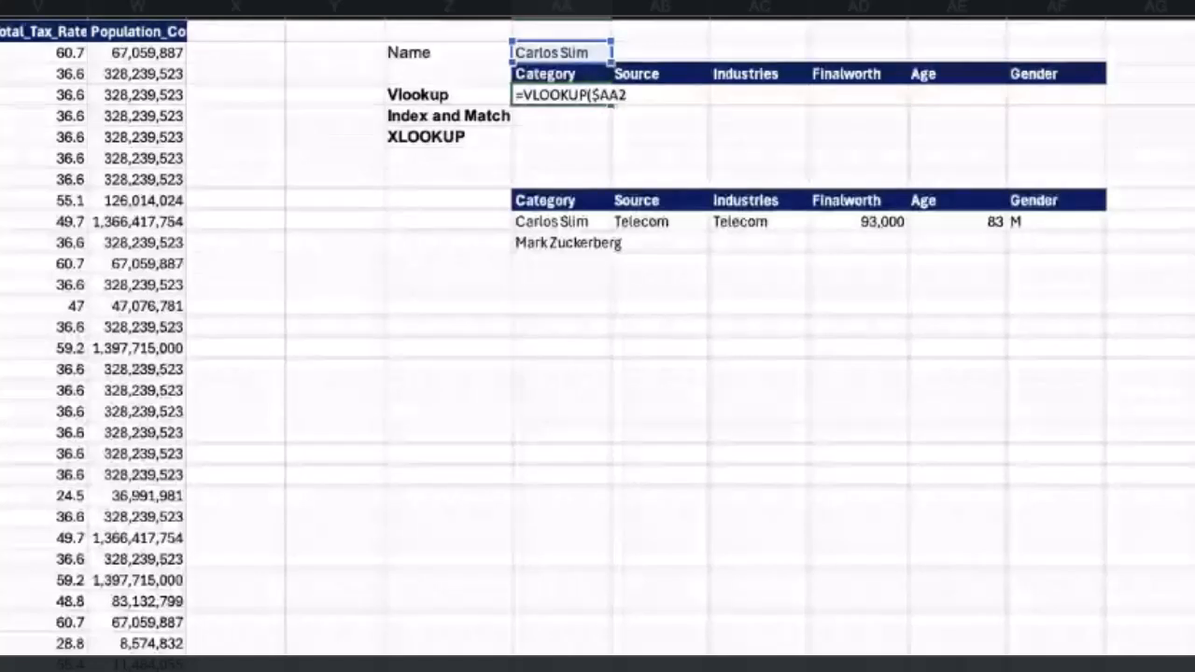
text($2,)
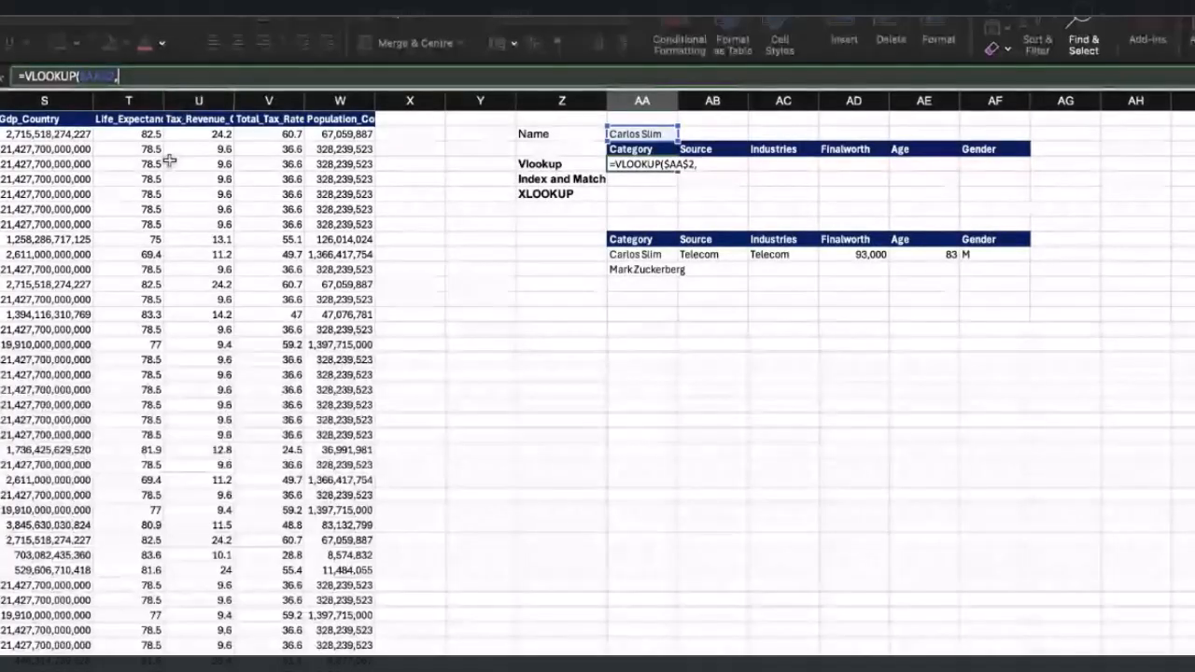
Complete the VLOOKUP with table range $B$1:$W$476 and column index 2, then enter it.
scroll(171, 157, left, 6)
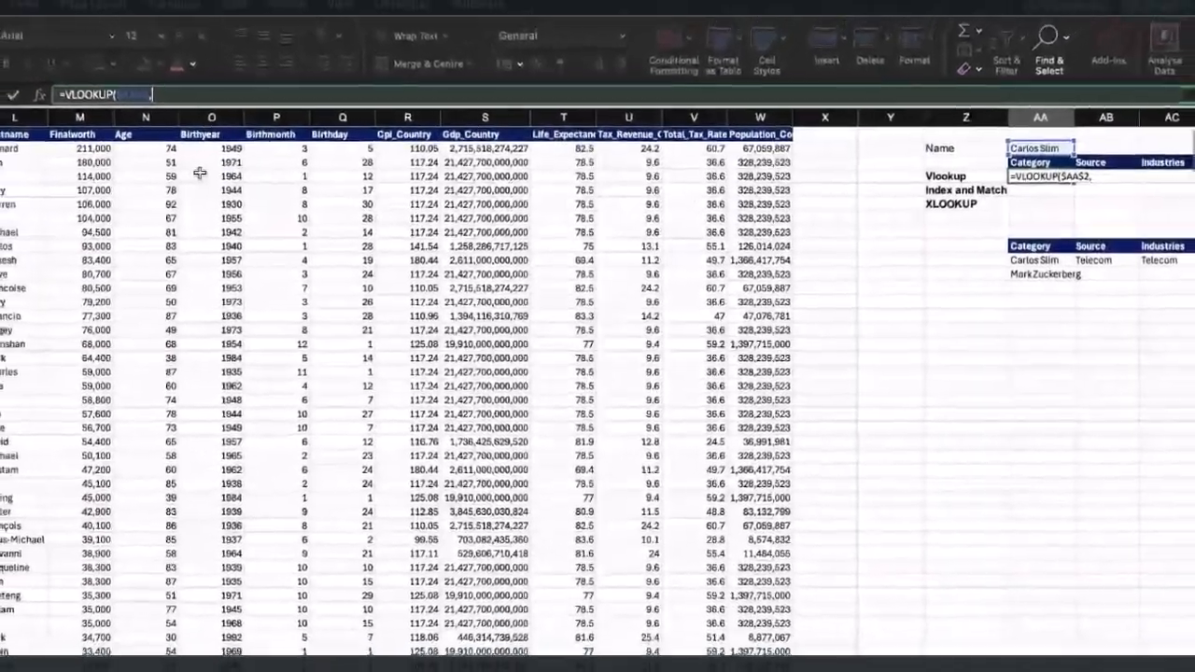
scroll(199, 173, left, 3)
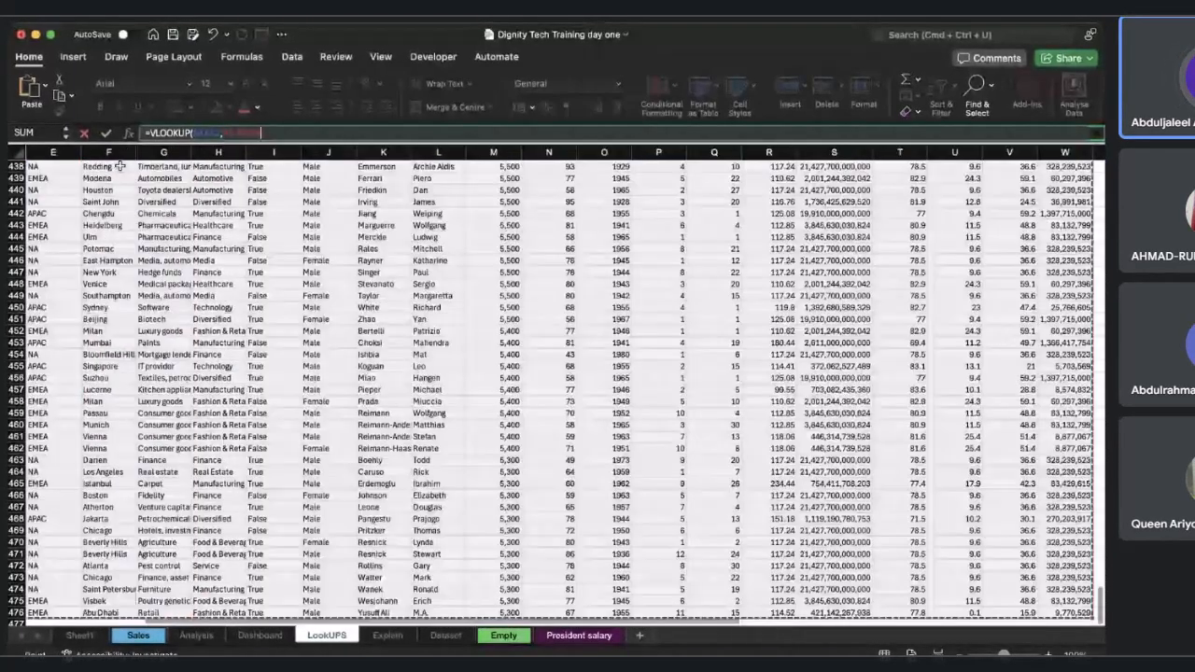
scroll(119, 166, up, 20)
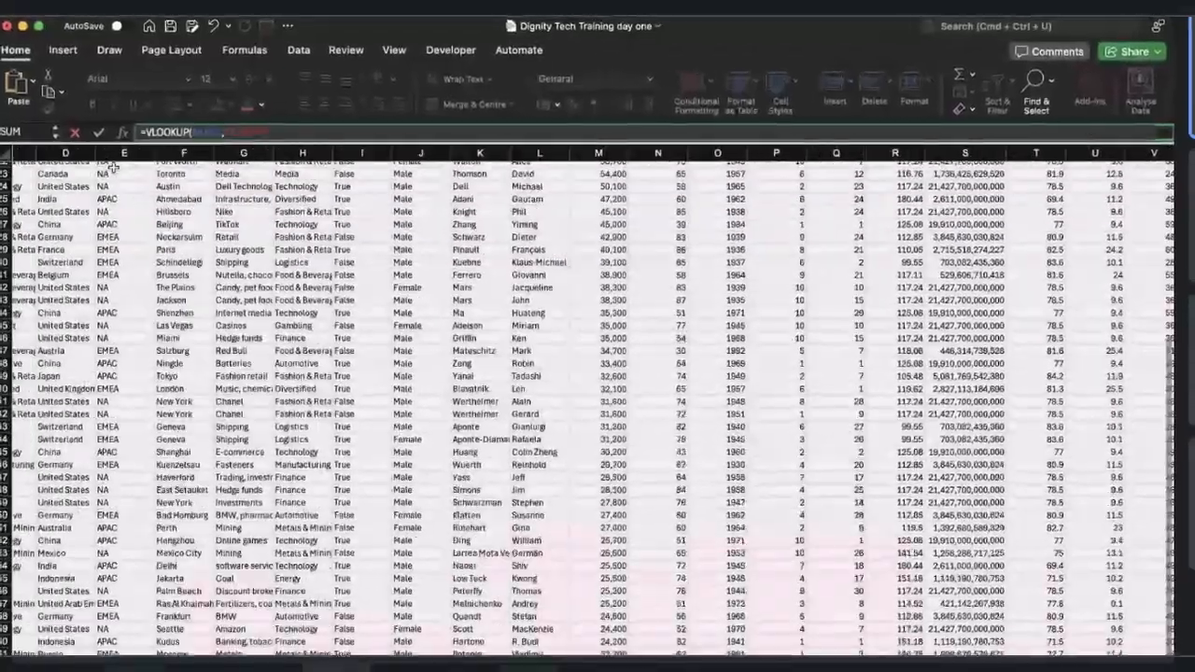
scroll(108, 168, up, 8)
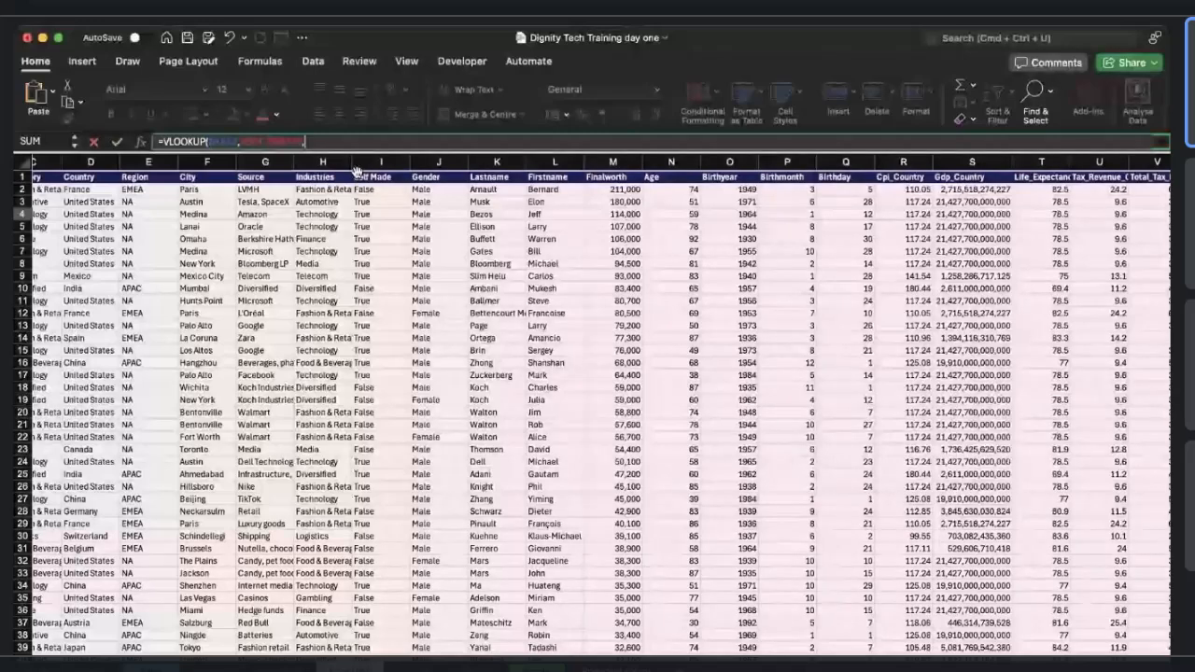
scroll(535, 251, right, 10)
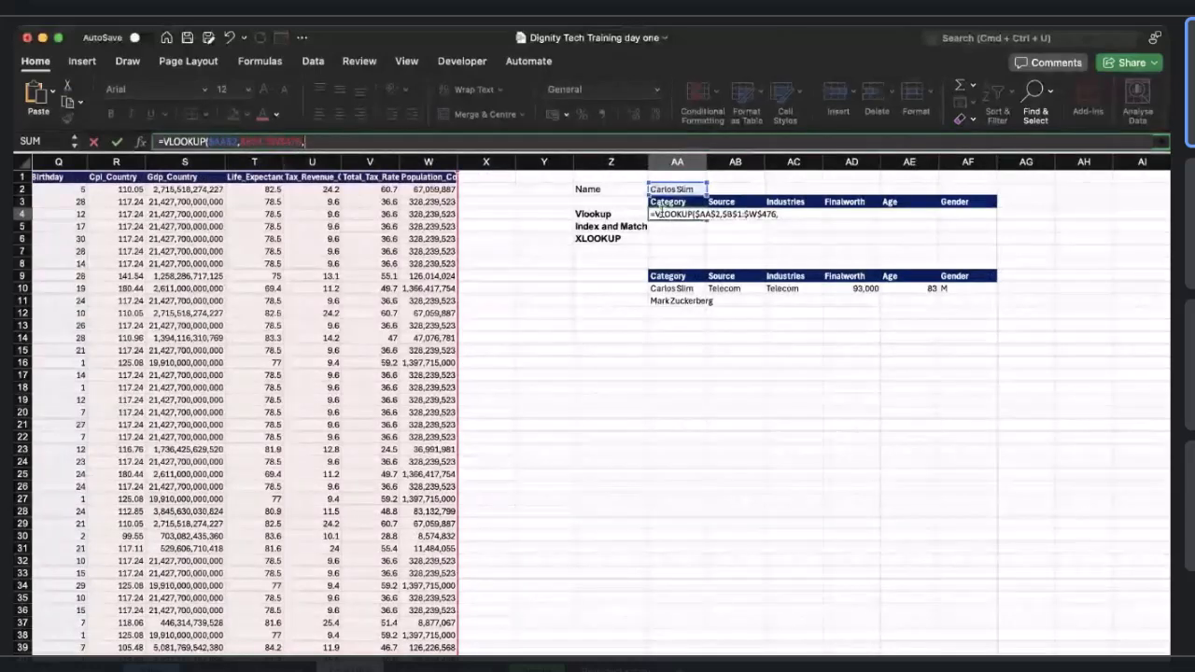
scroll(551, 276, left, 3)
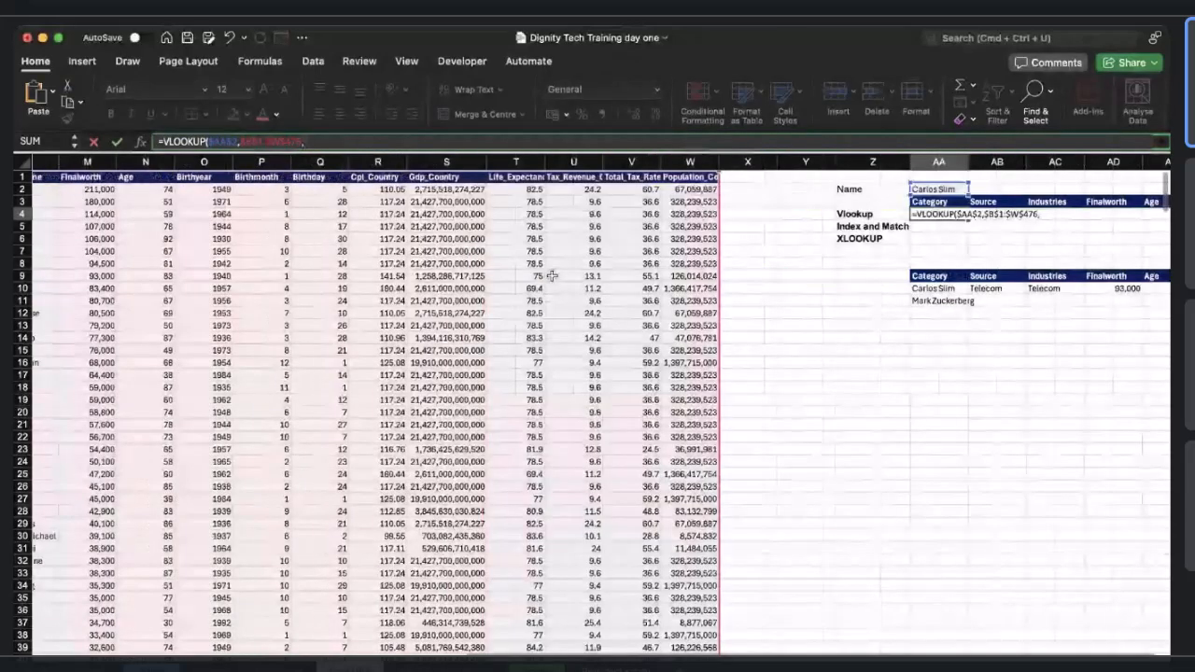
scroll(552, 276, left, 5)
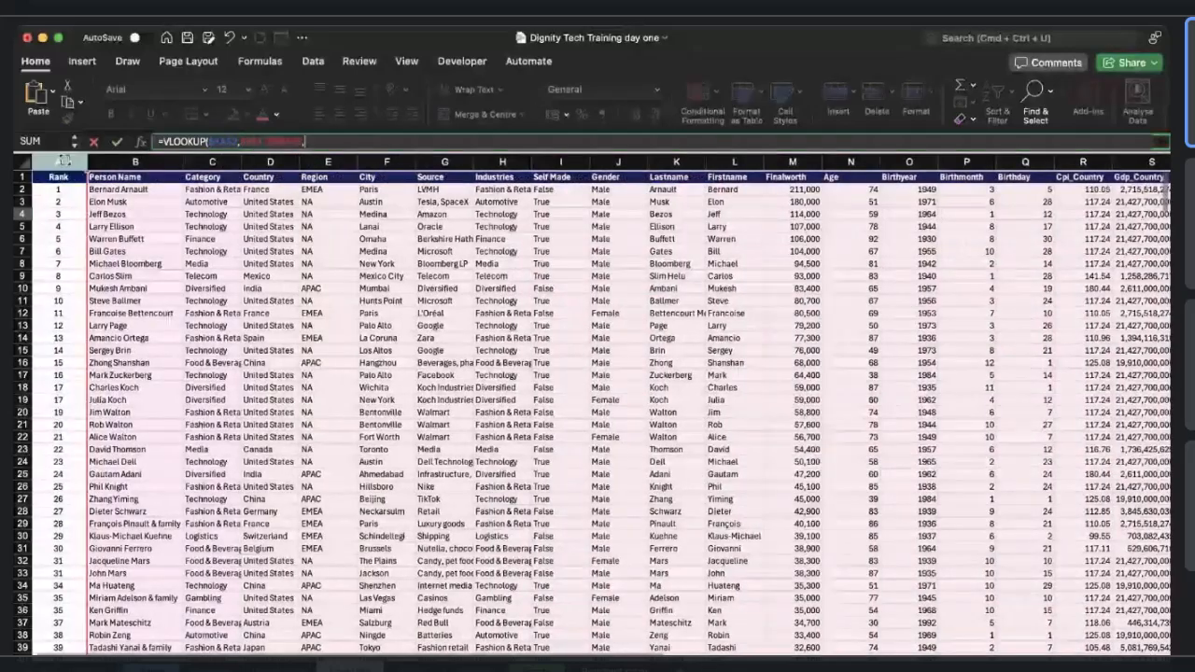
click(124, 165)
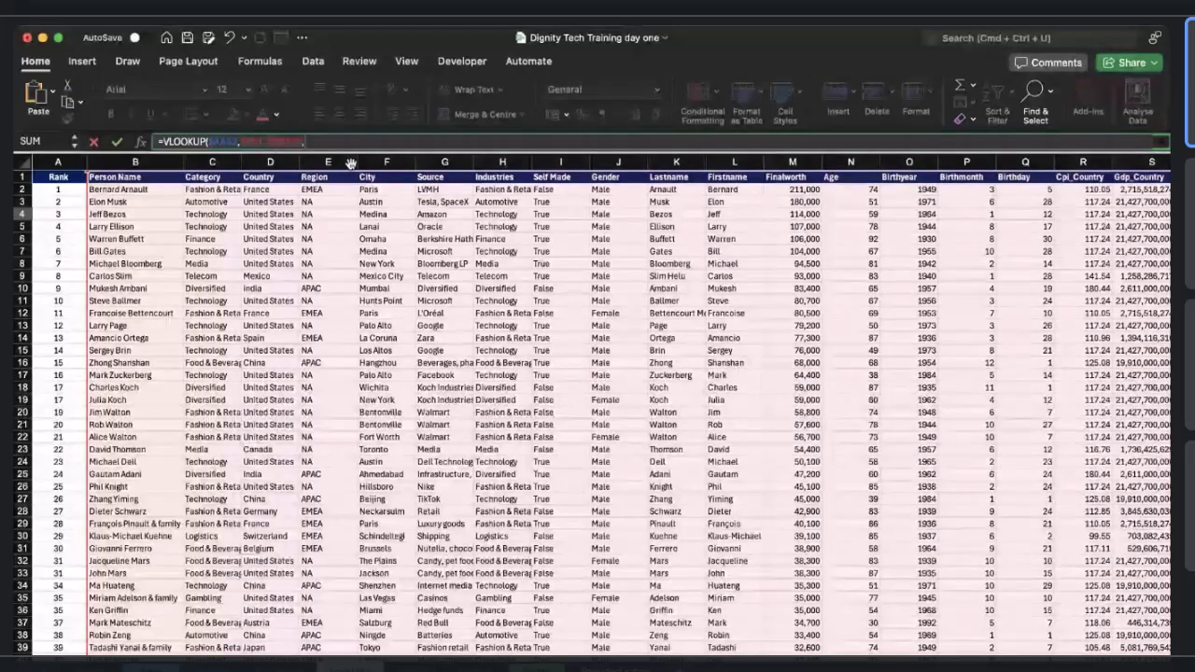
text(2)
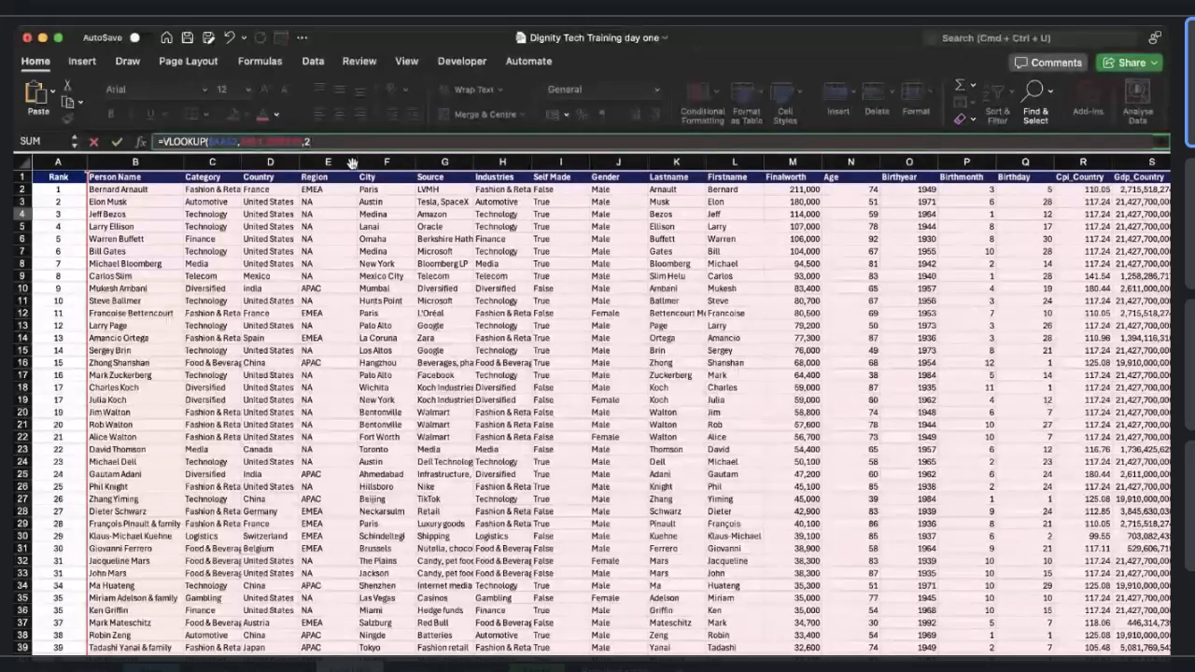
text())
key(Return)
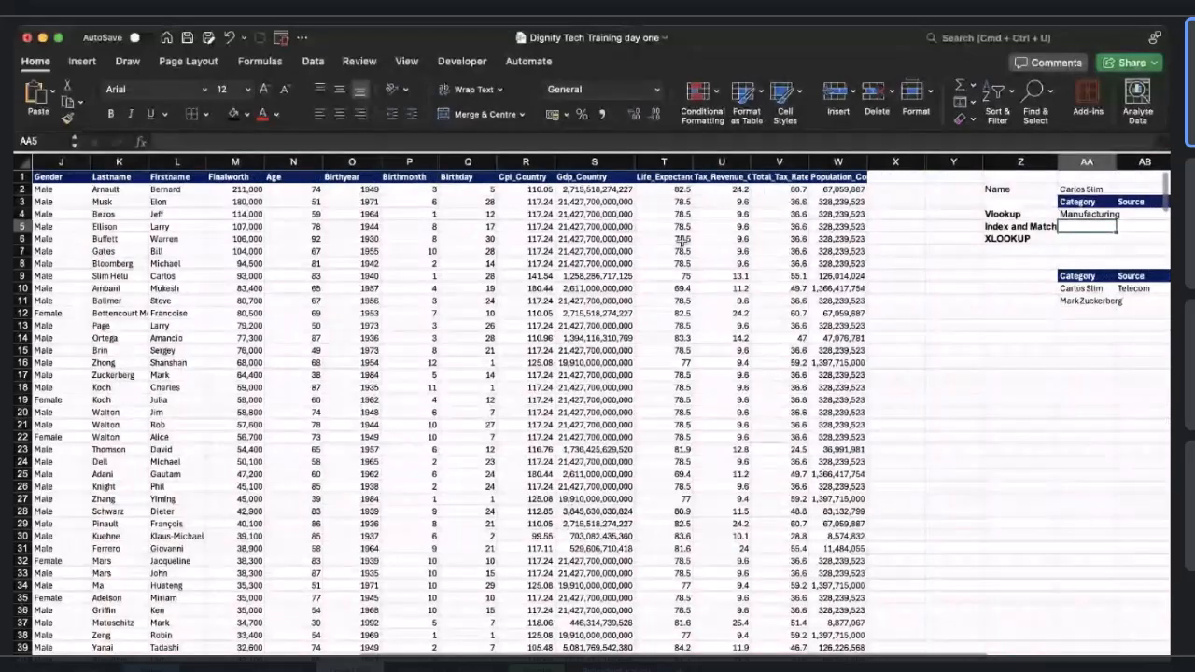
Add 0 as the exact-match argument to the VLOOKUP formula in Vlookup Category cell AA4.
scroll(682, 241, right, 2)
click(993, 215)
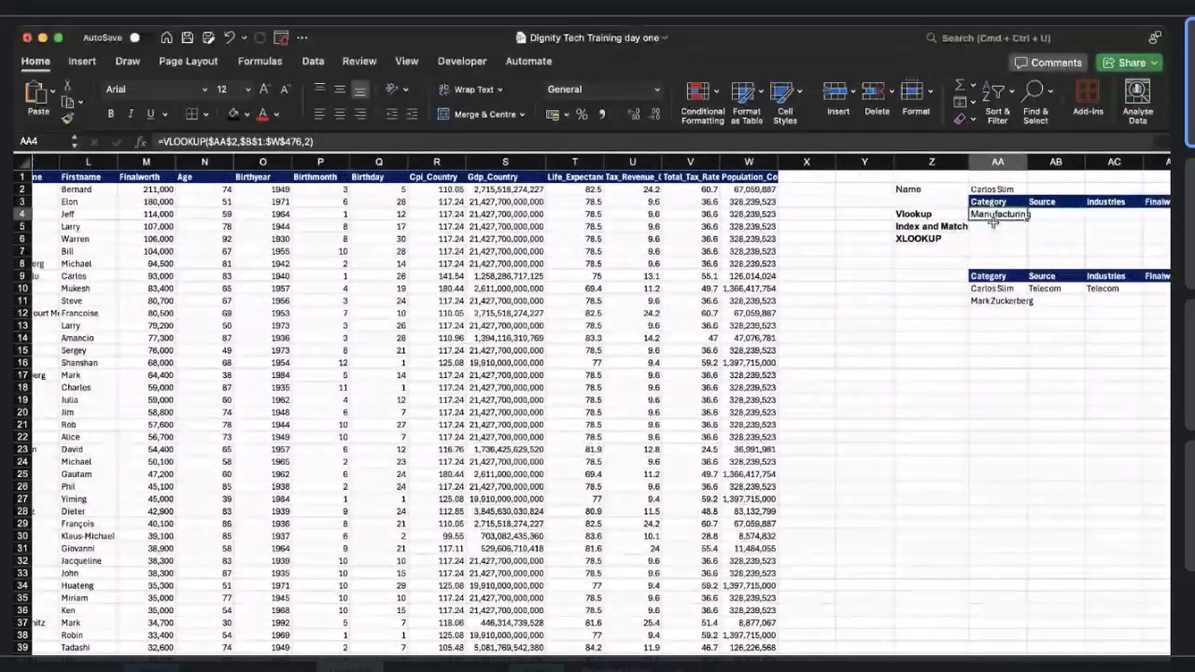
scroll(787, 292, left, 1)
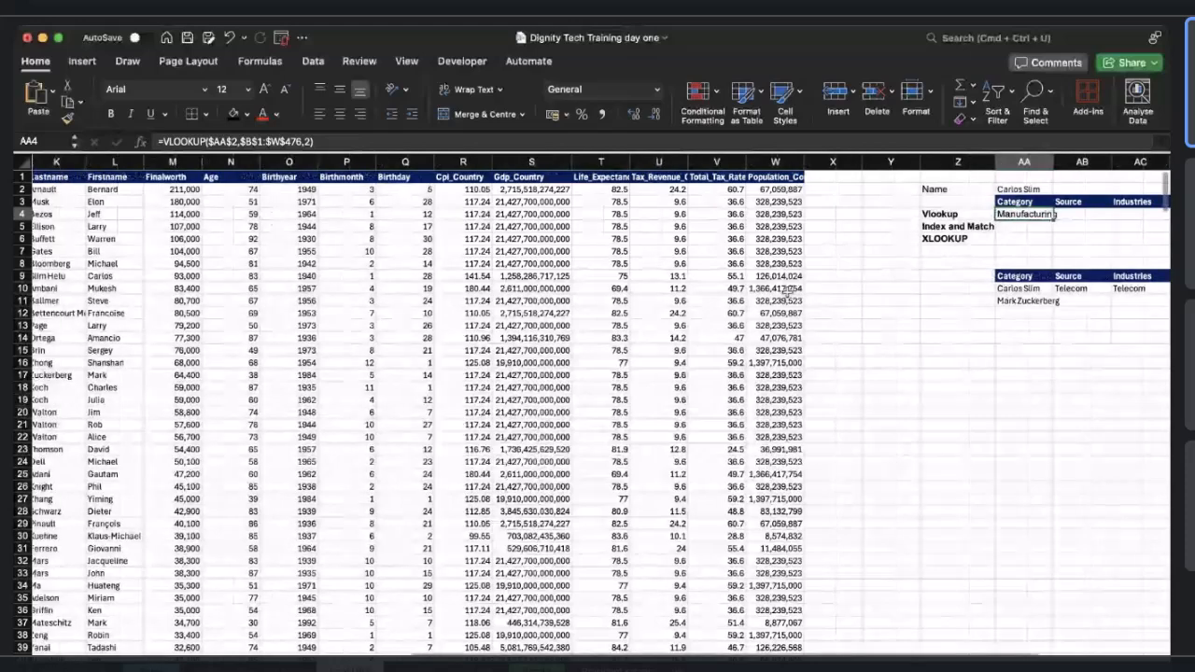
scroll(659, 331, left, 2)
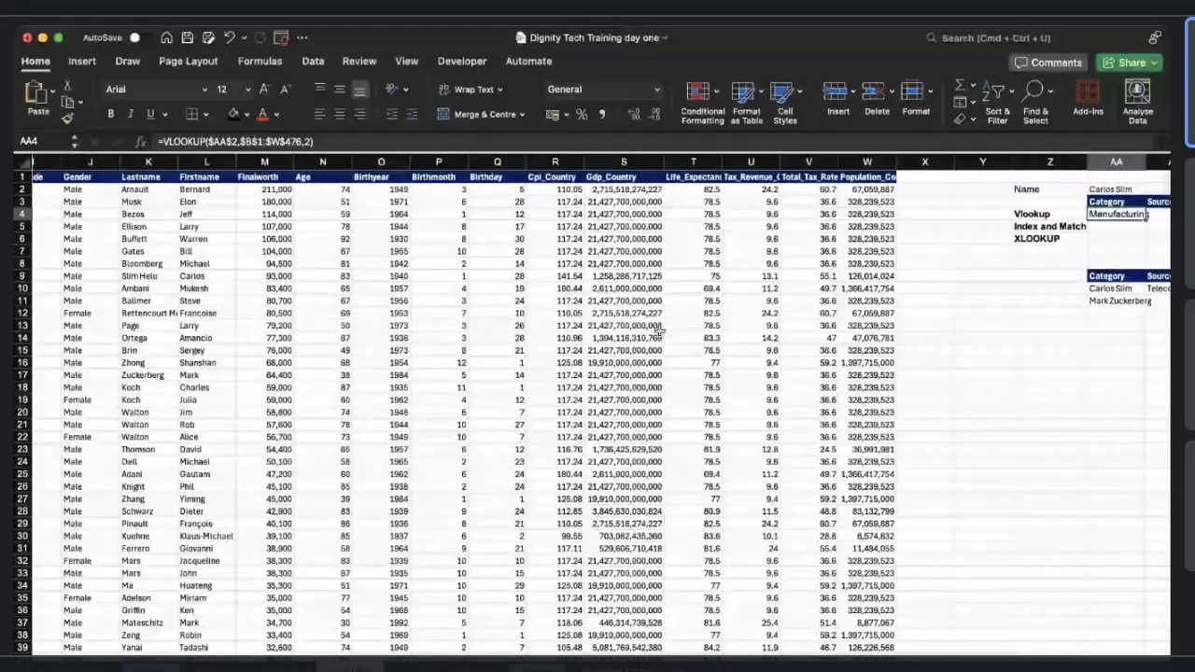
scroll(659, 331, left, 8)
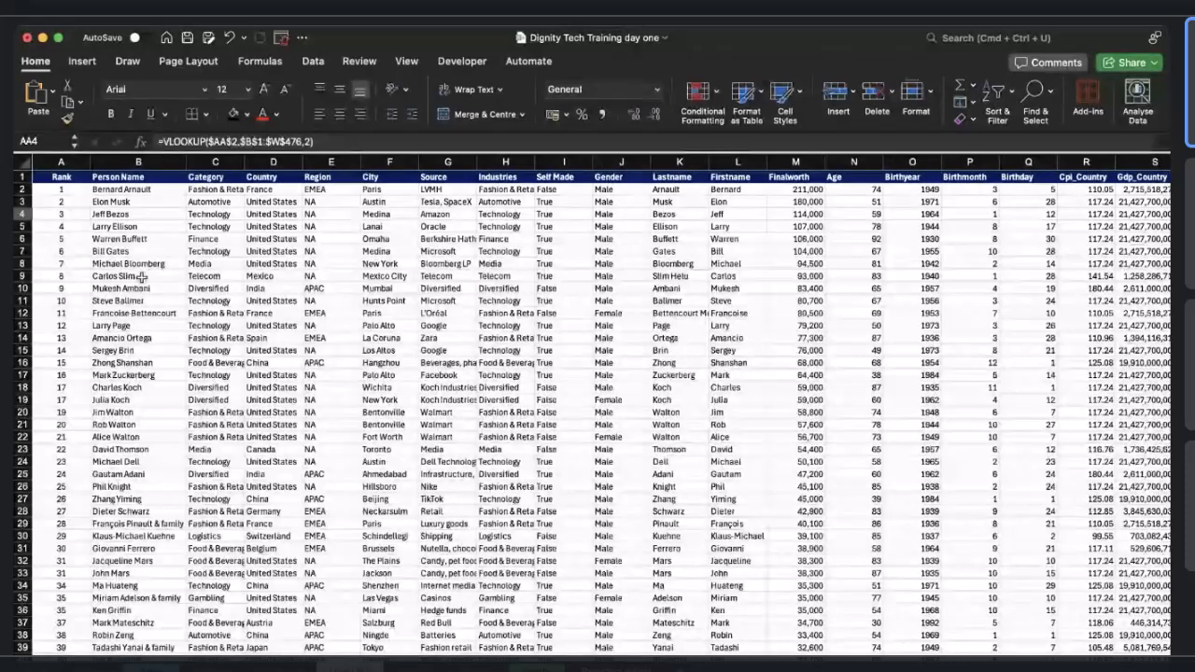
click(184, 275)
scroll(187, 275, right, 10)
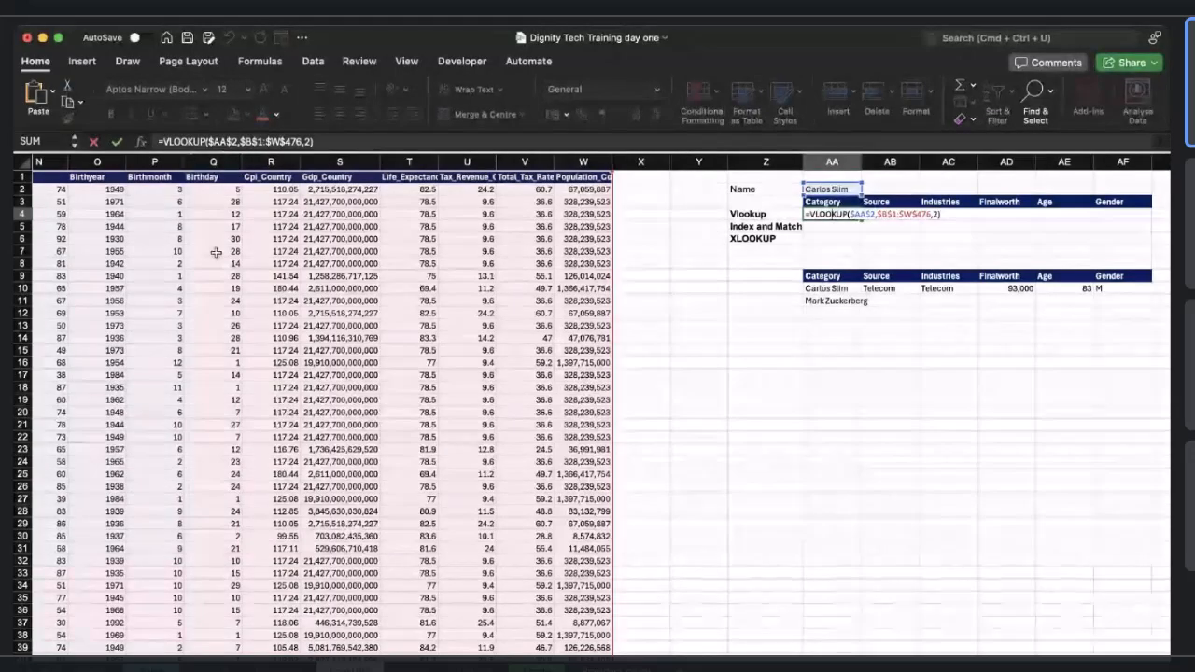
scroll(215, 252, left, 7)
scroll(215, 252, left, 5)
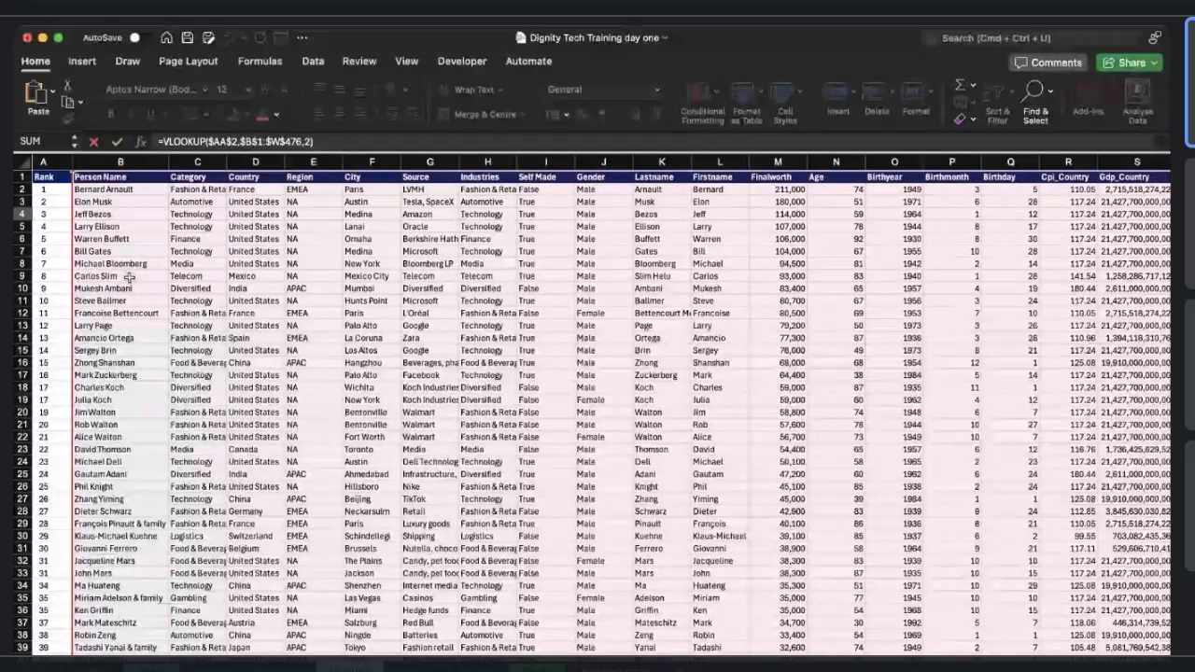
scroll(237, 251, right, 8)
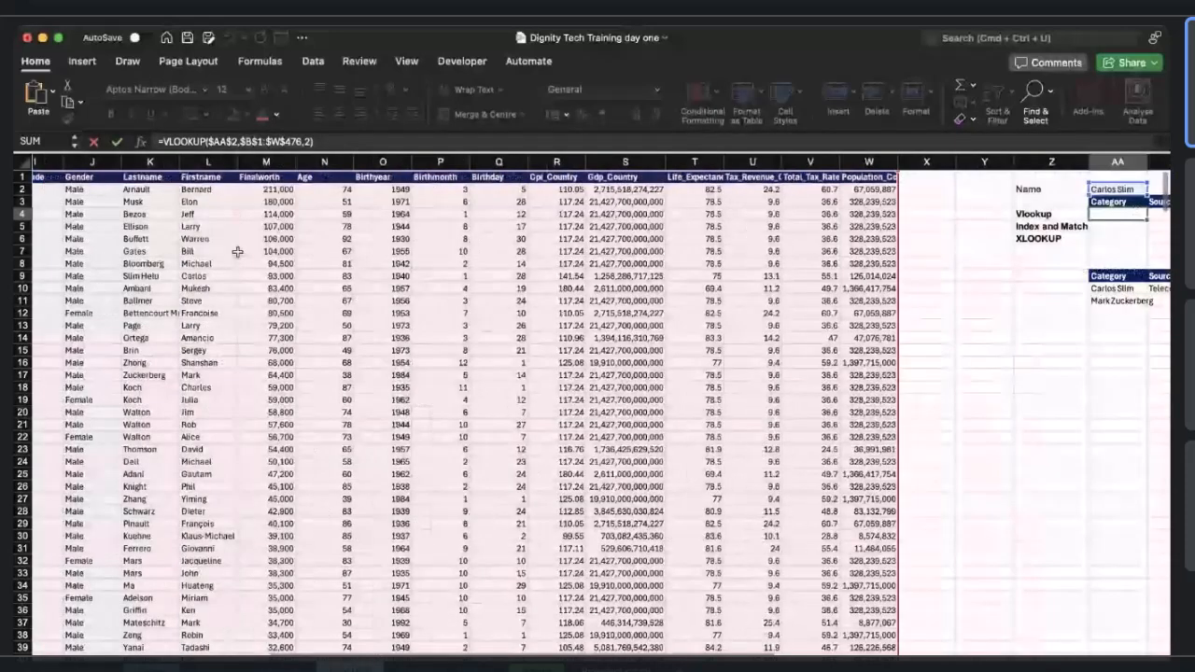
scroll(237, 251, right, 1)
scroll(237, 251, left, 9)
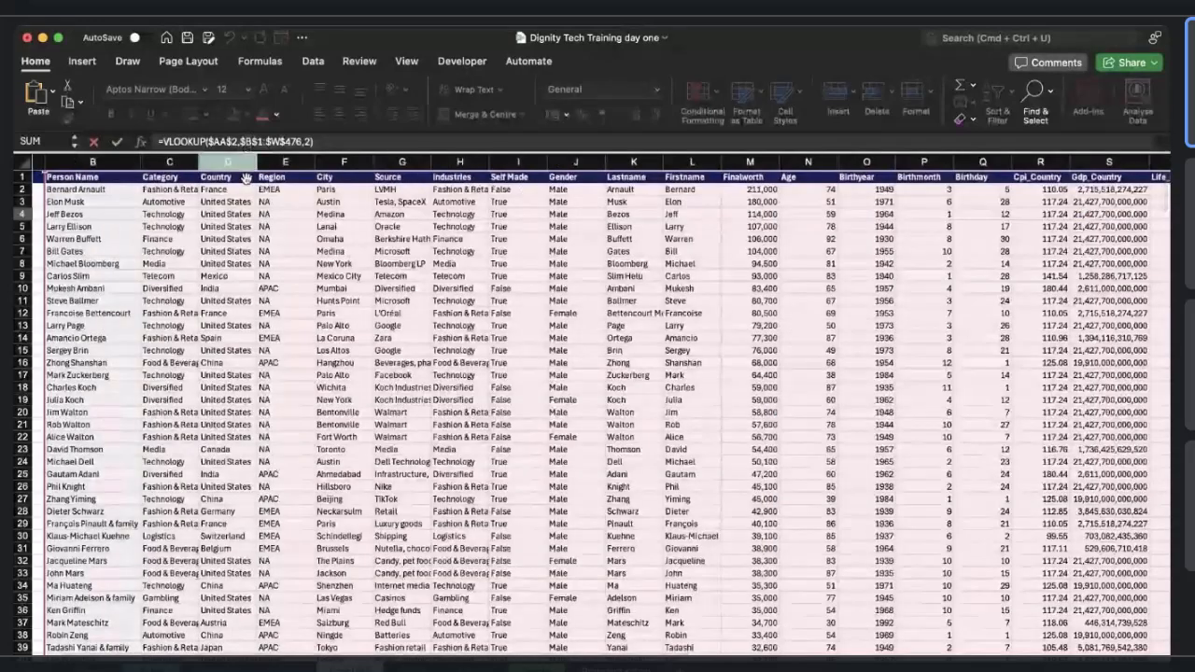
scroll(234, 224, left, 1)
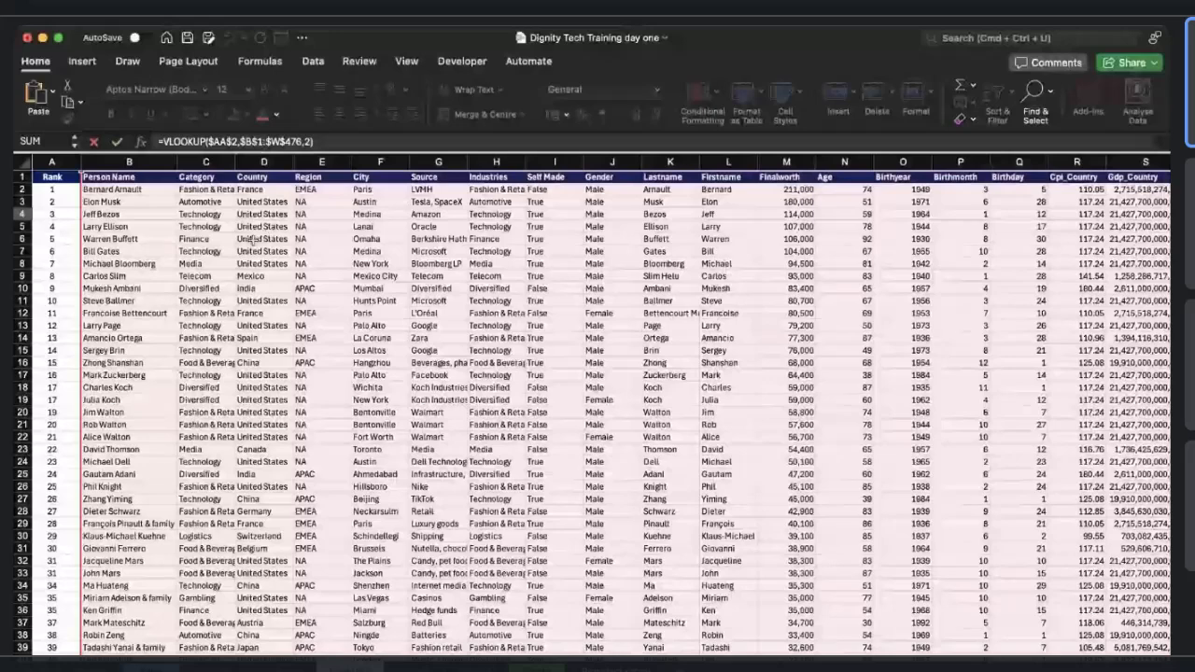
scroll(253, 239, right, 1)
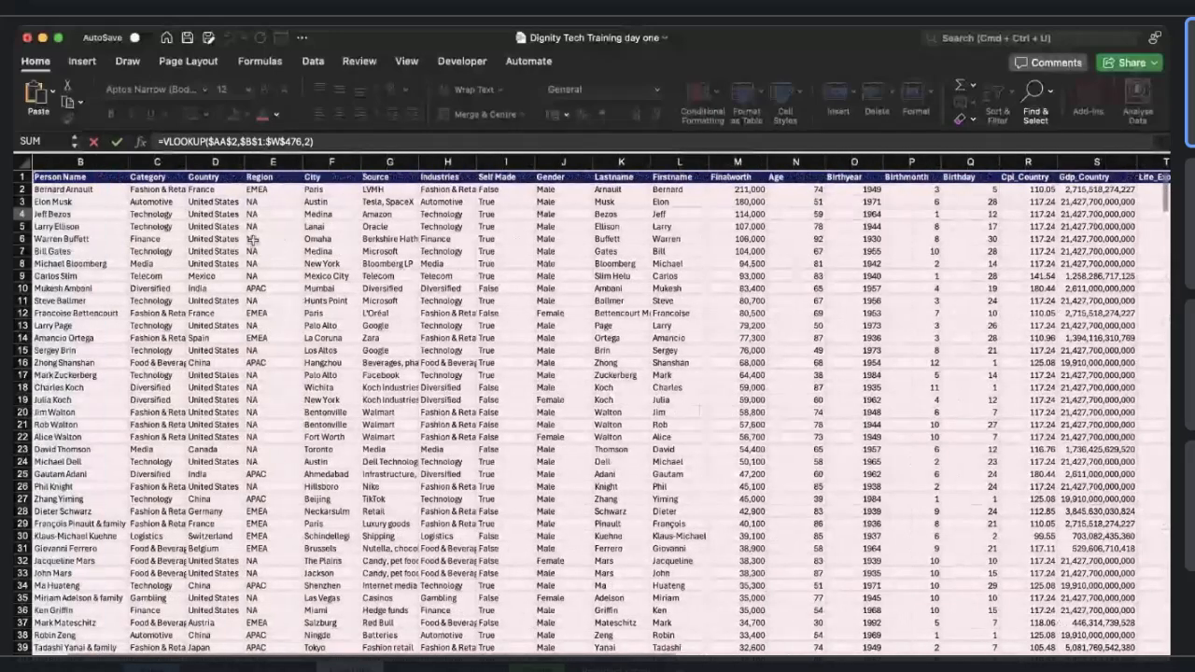
scroll(247, 236, left, 1)
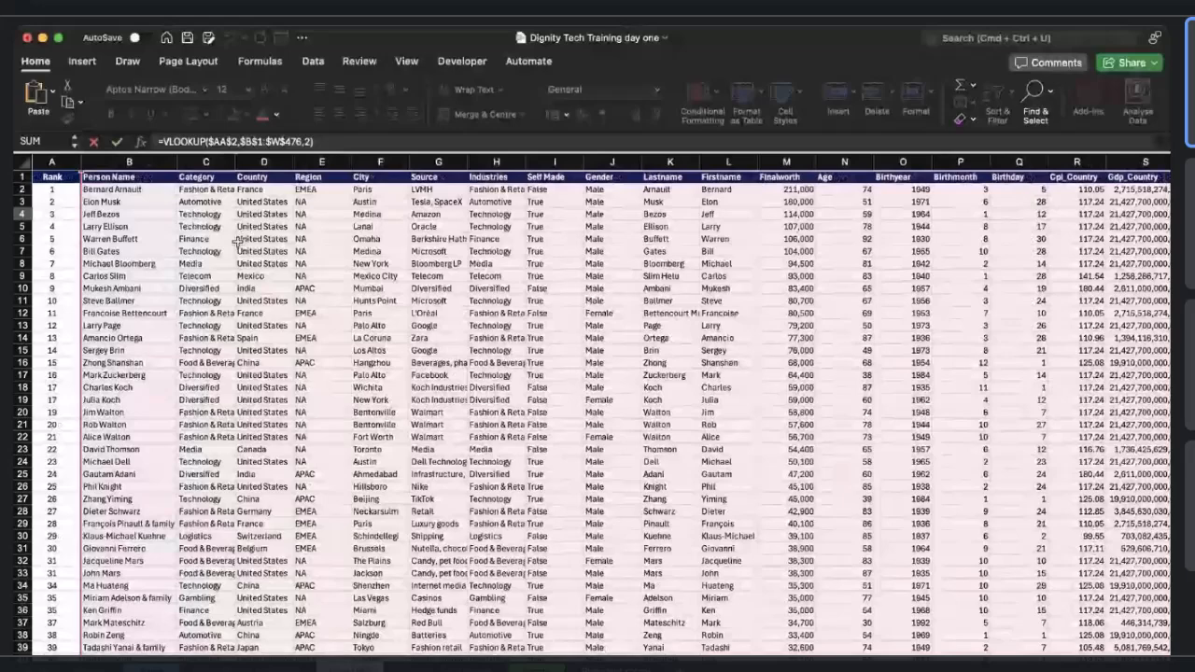
scroll(238, 241, down, 1)
scroll(238, 241, down, 5)
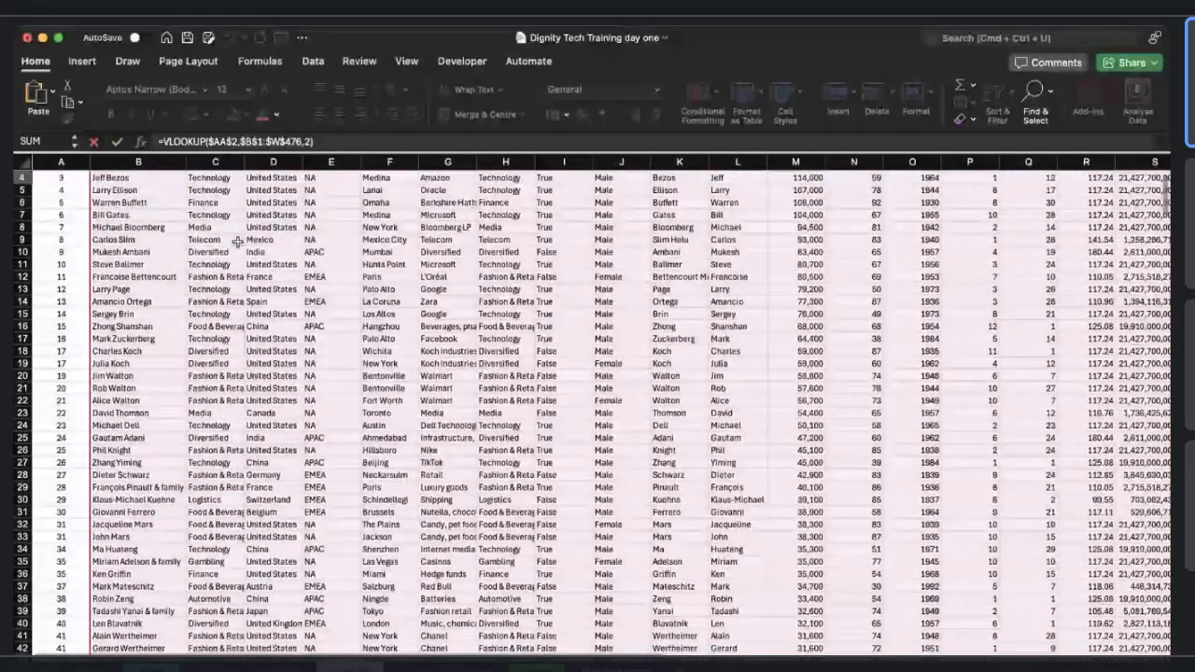
scroll(238, 243, down, 4)
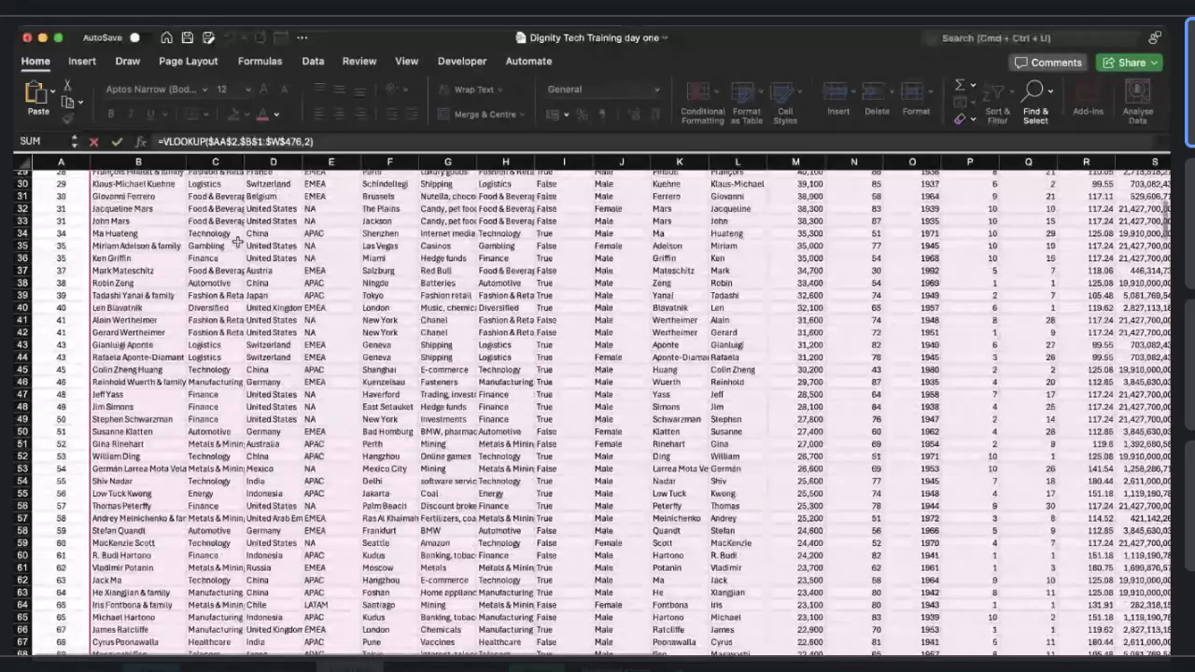
scroll(238, 243, down, 4)
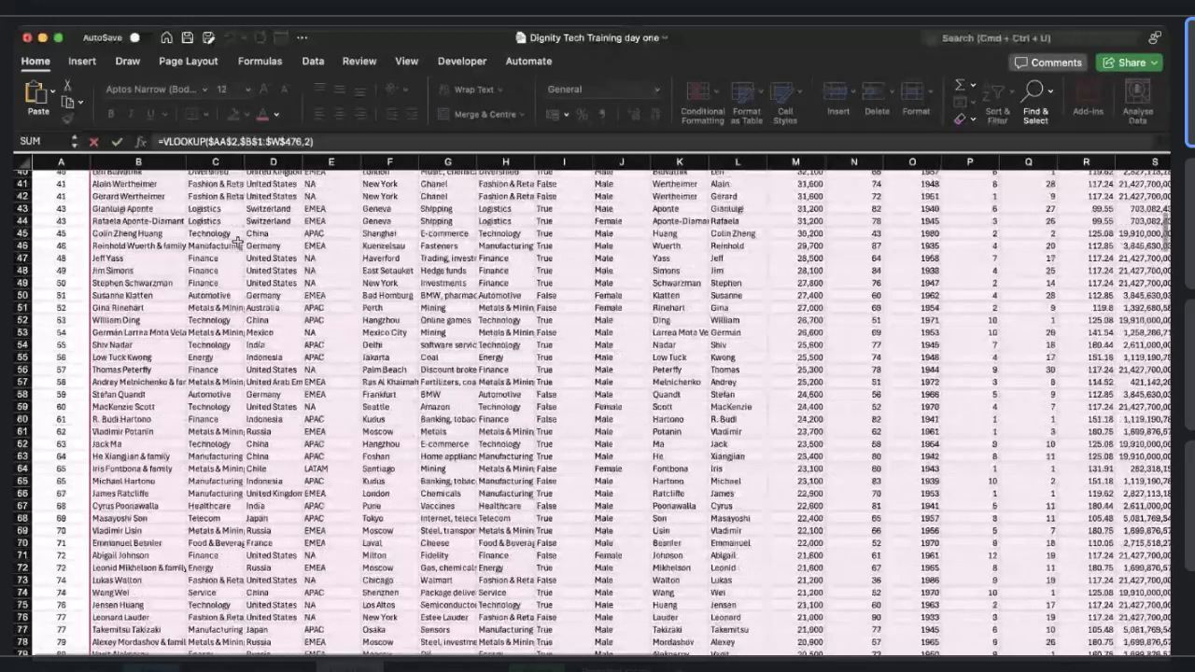
scroll(238, 241, up, 15)
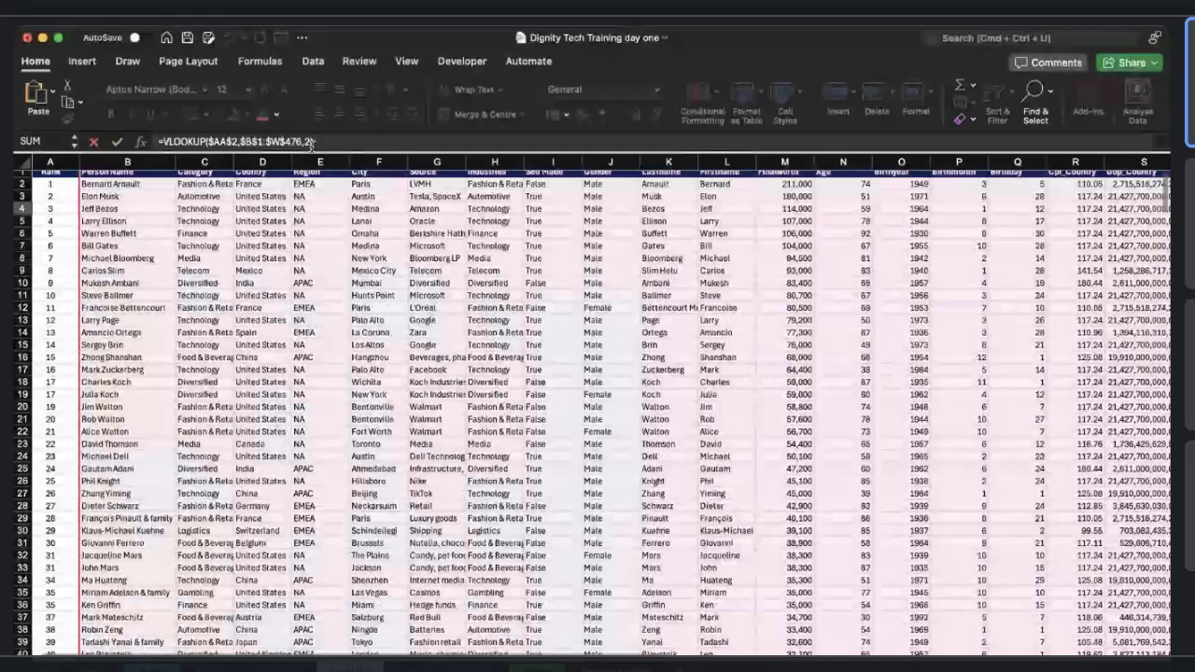
click(311, 142)
text(0))
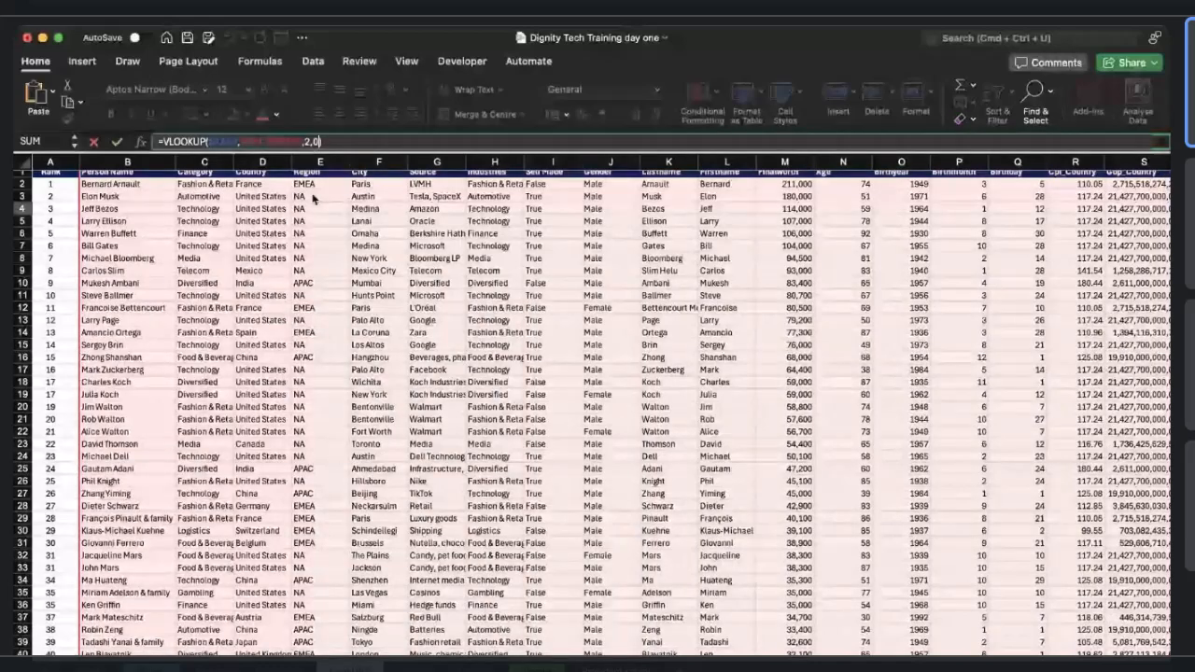
key(Return)
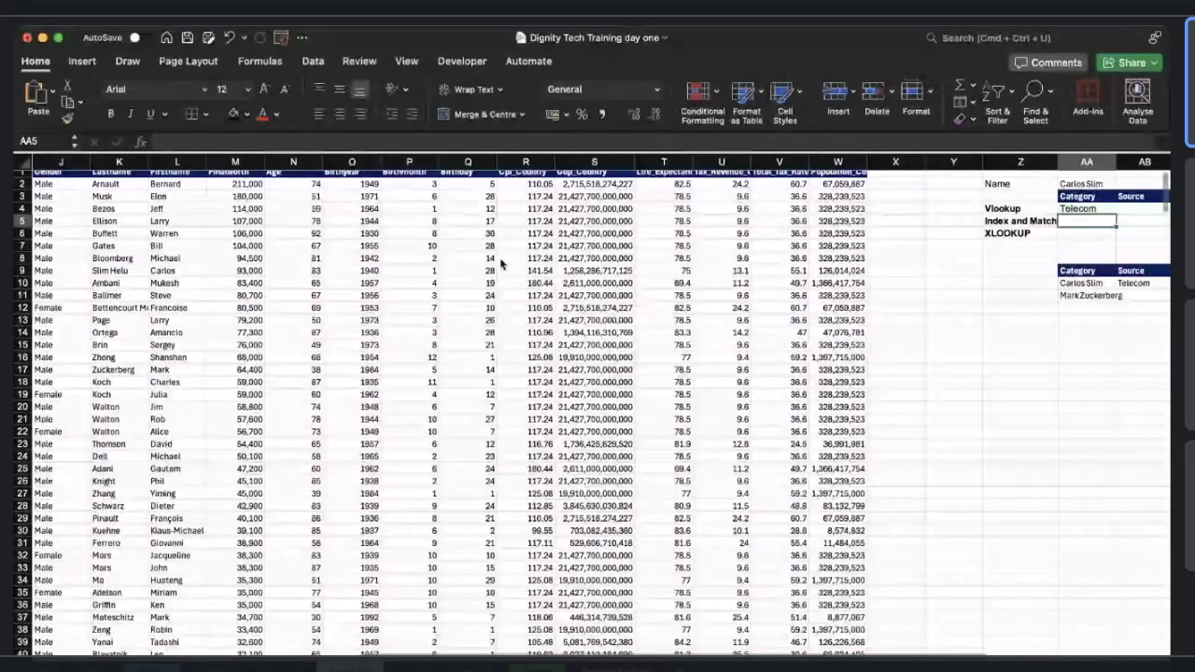
scroll(335, 322, left, 10)
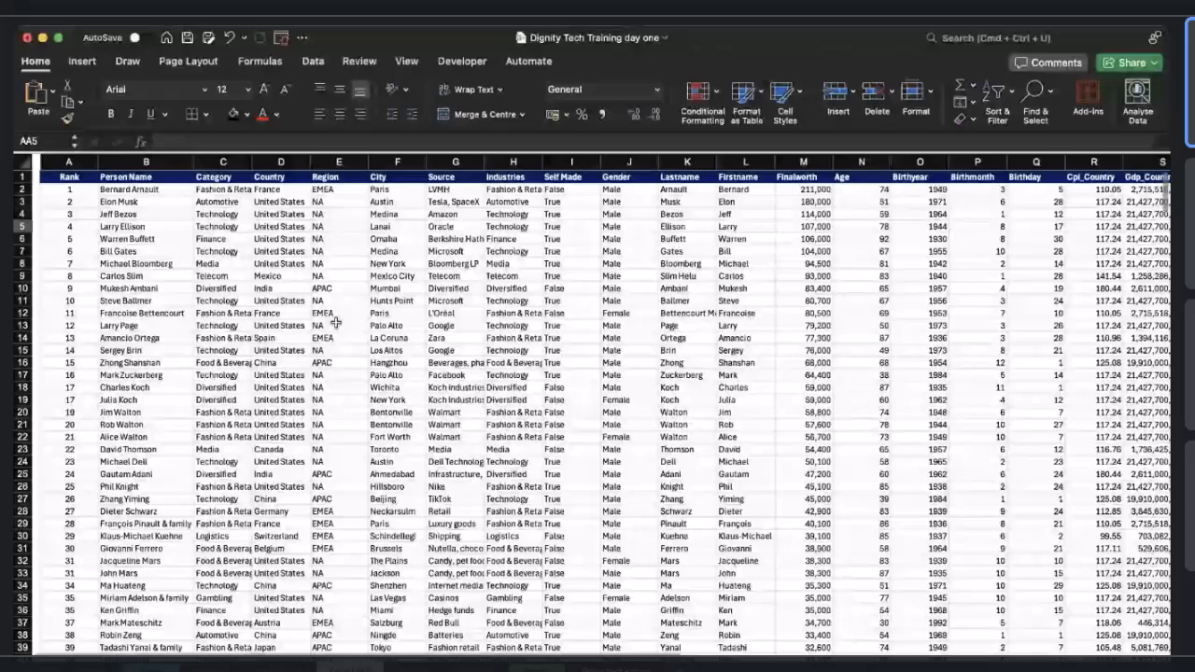
scroll(334, 322, right, 1)
scroll(257, 322, right, 10)
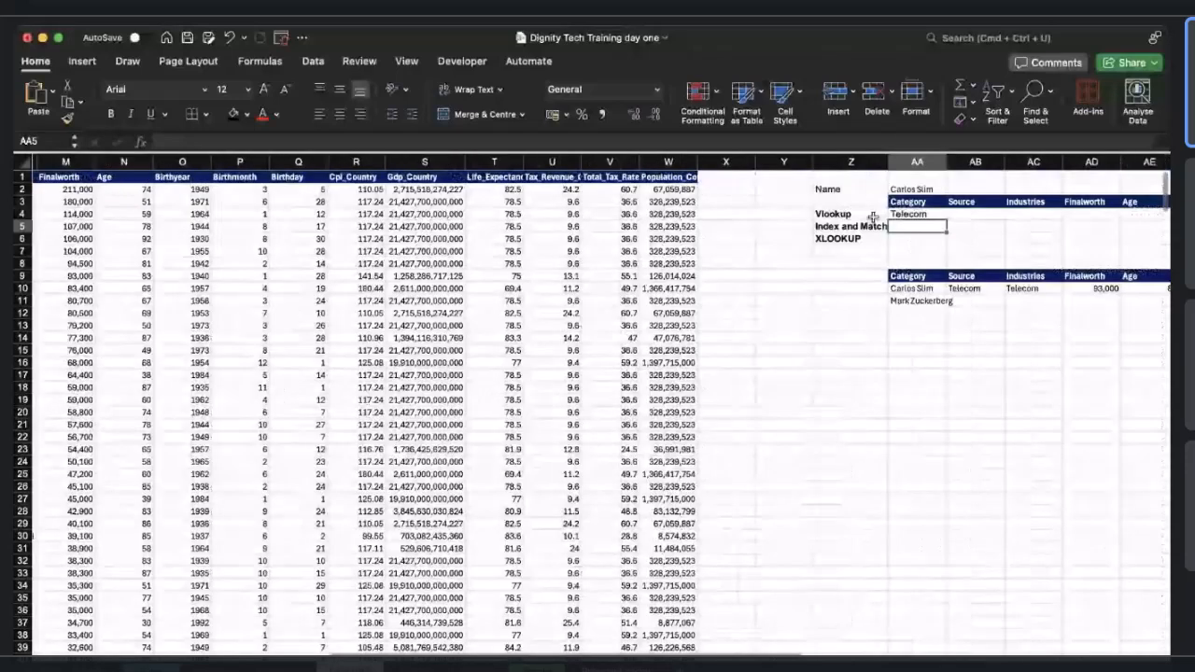
click(896, 214)
double_click(896, 213)
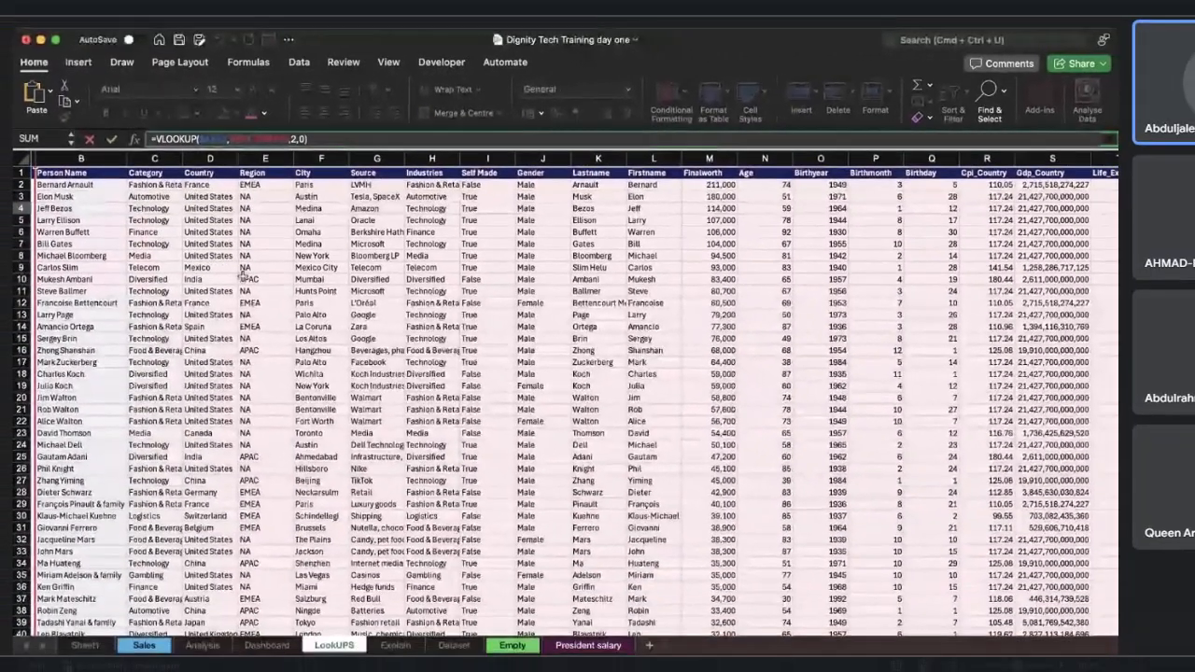
scroll(202, 270, left, 2)
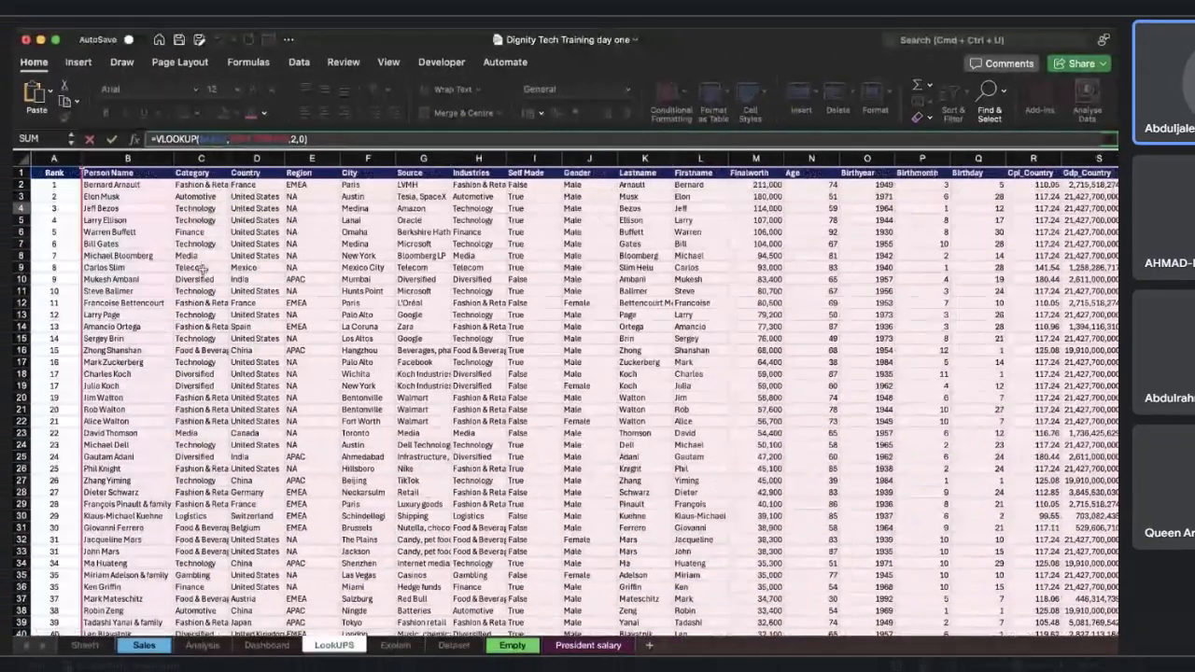
scroll(761, 225, right, 10)
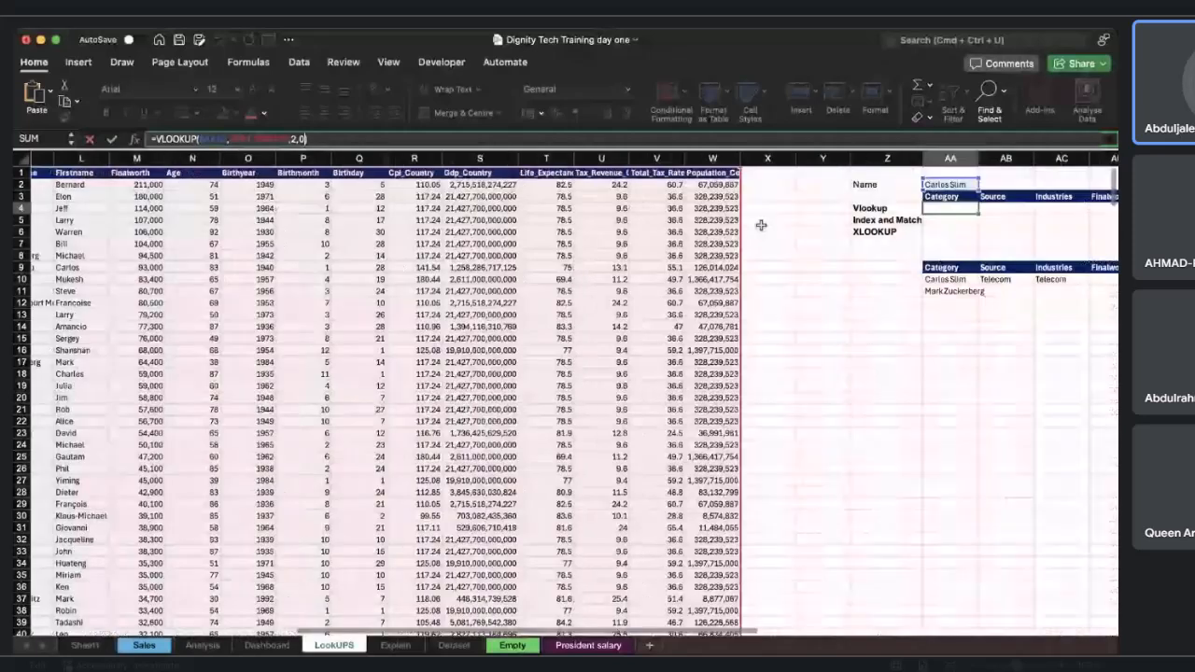
key(Return)
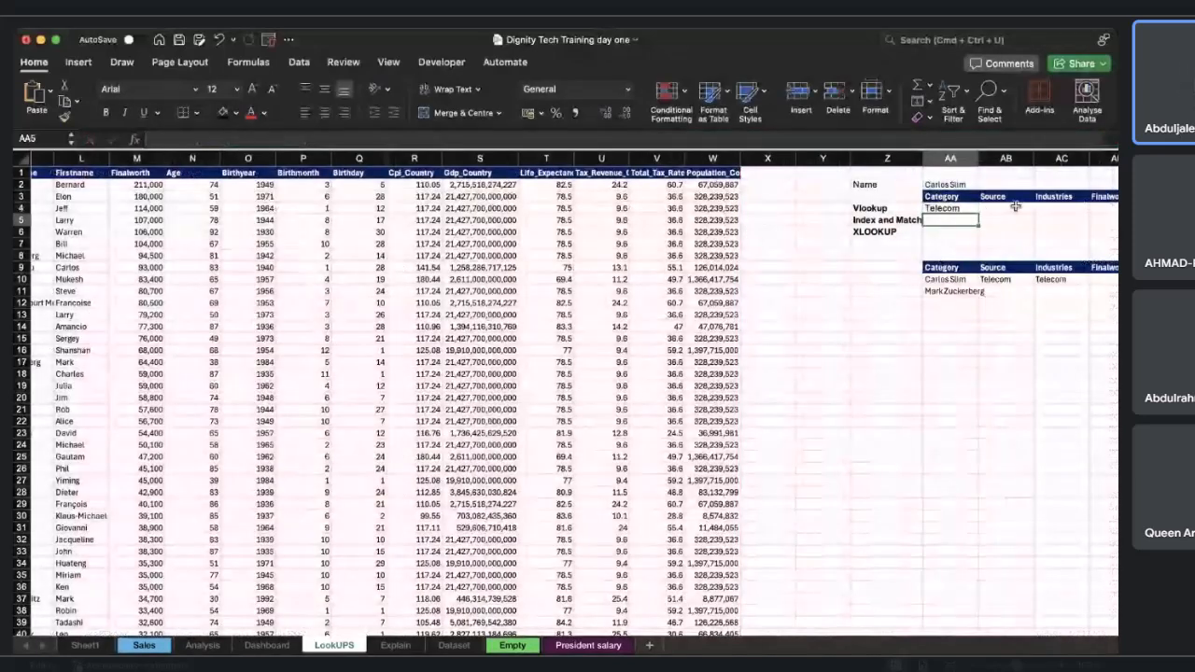
Copy the VLOOKUP formula from AA4 across into the Source cell AB4.
click(1013, 208)
scroll(1013, 207, left, 5)
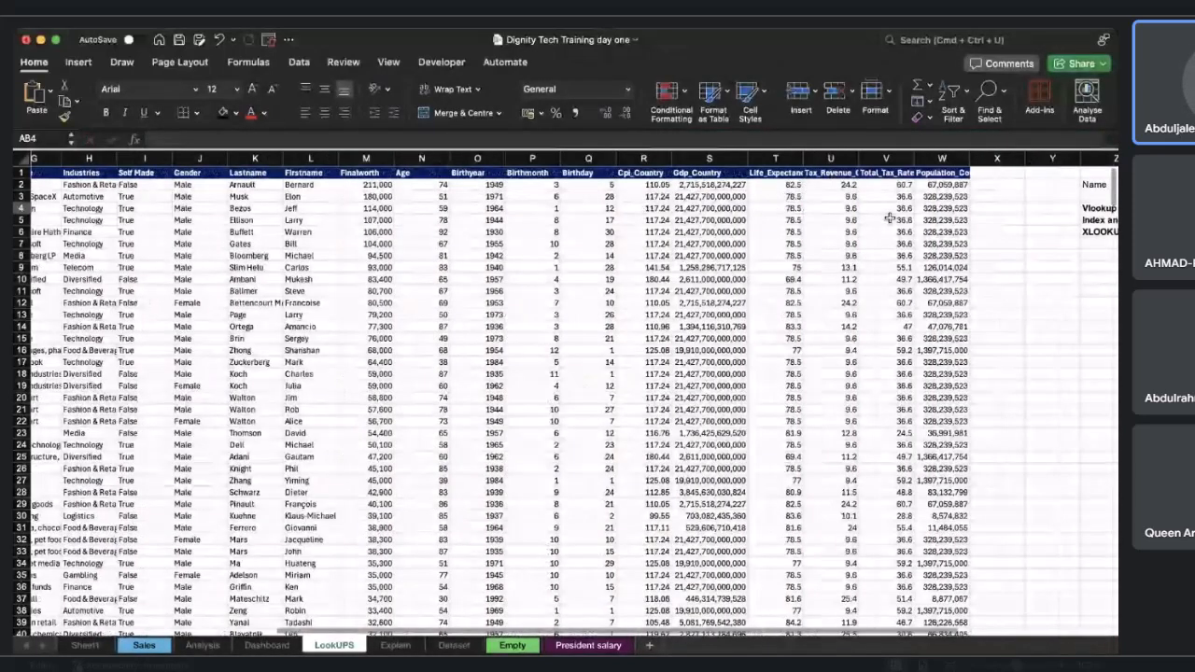
scroll(889, 218, right, 7)
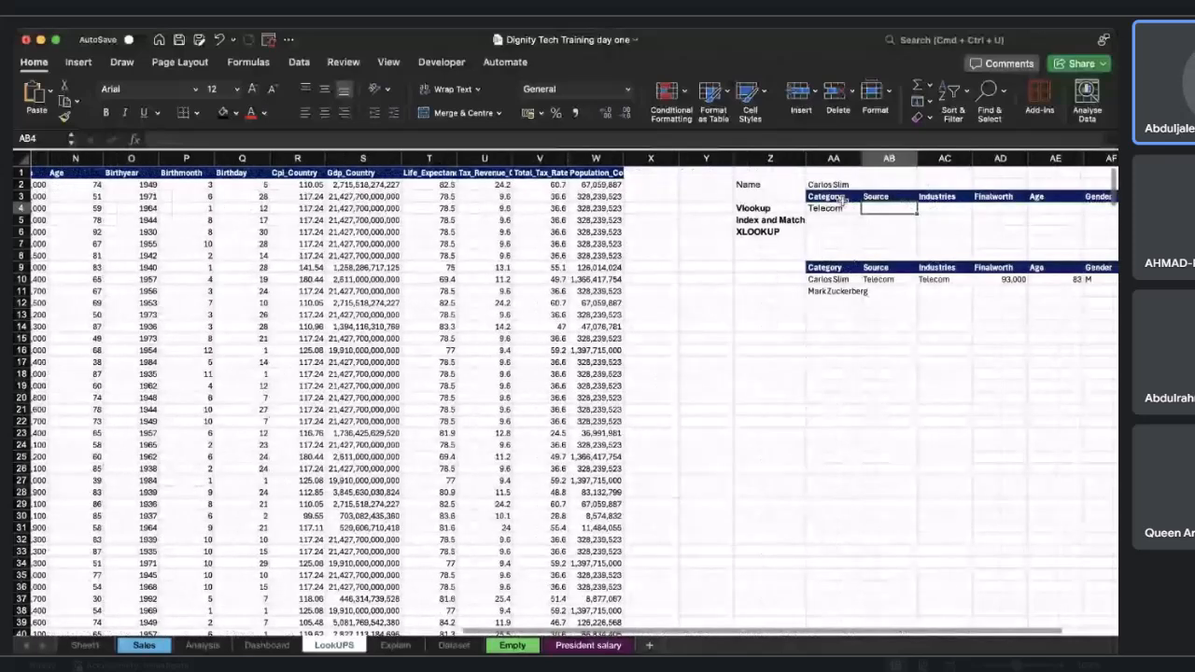
click(838, 209)
drag(894, 213, 895, 212)
click(903, 209)
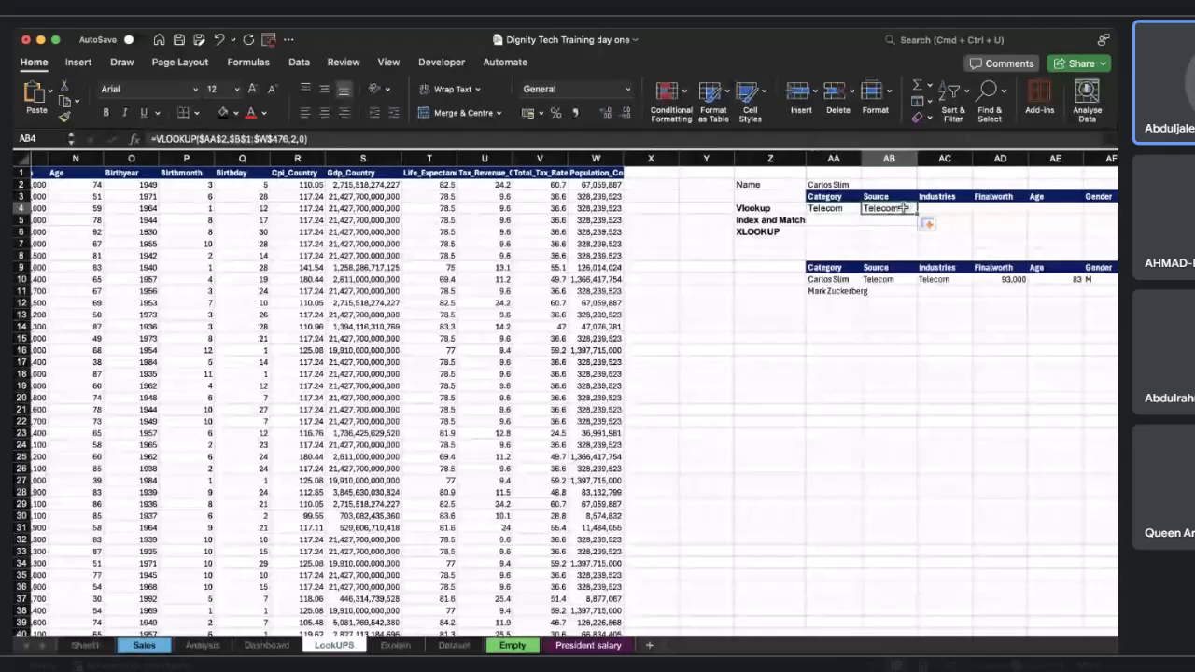
Change the column index in AB4's VLOOKUP formula to 6 to return the Source.
scroll(714, 234, left, 11)
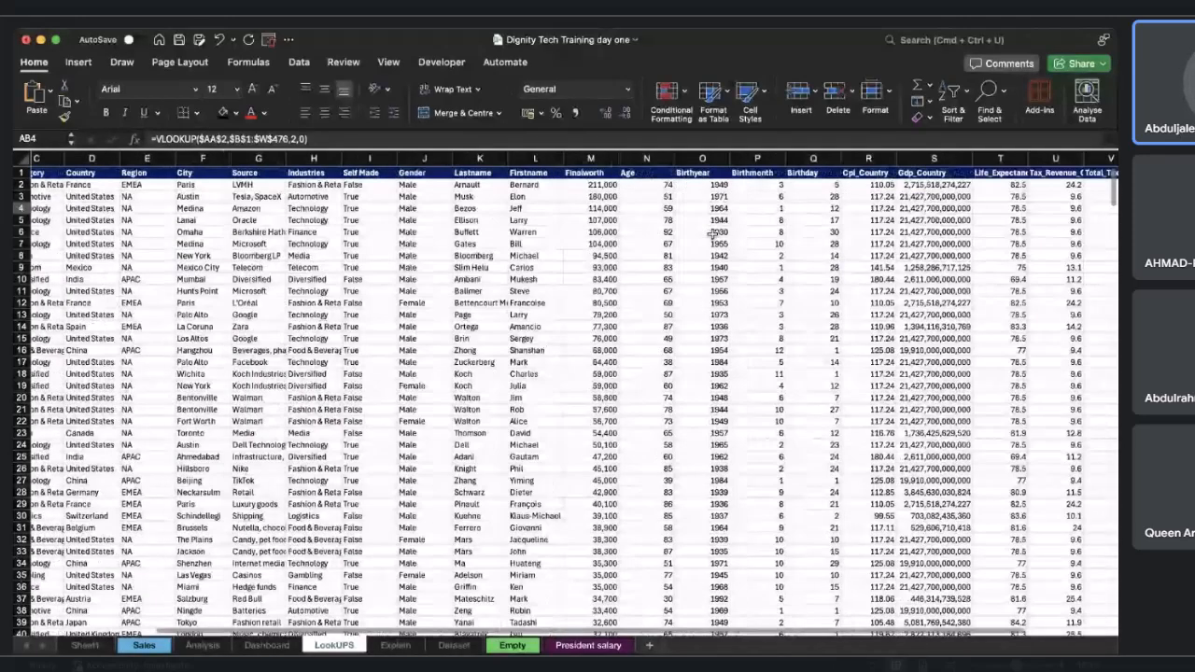
scroll(714, 234, left, 2)
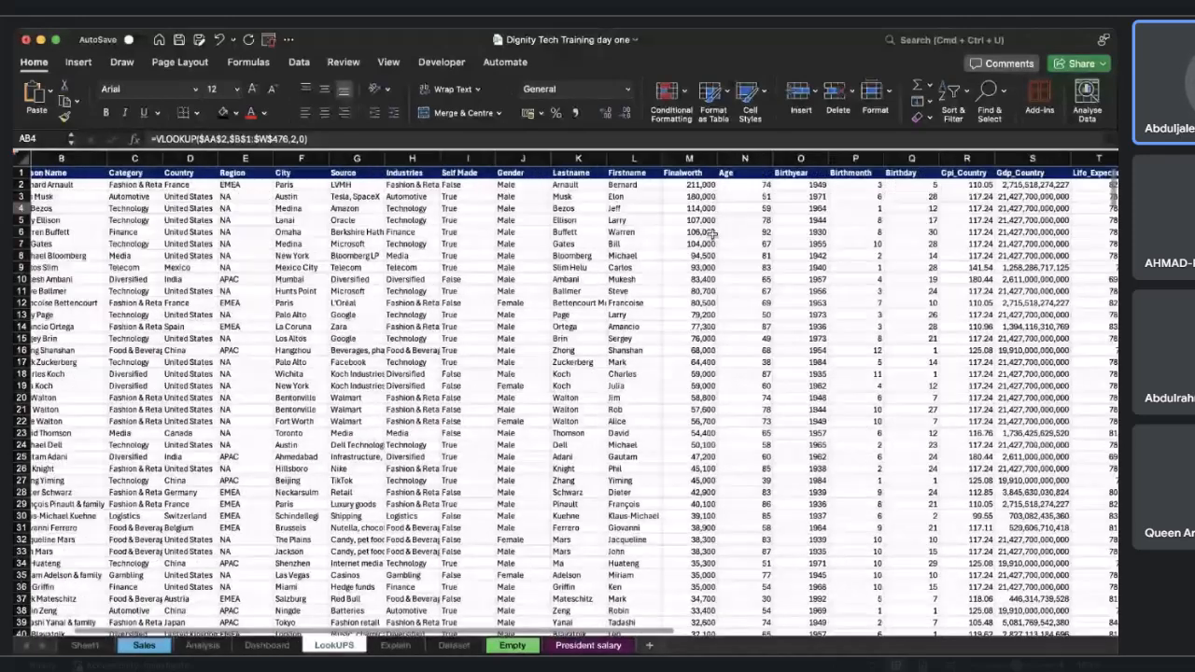
click(295, 138)
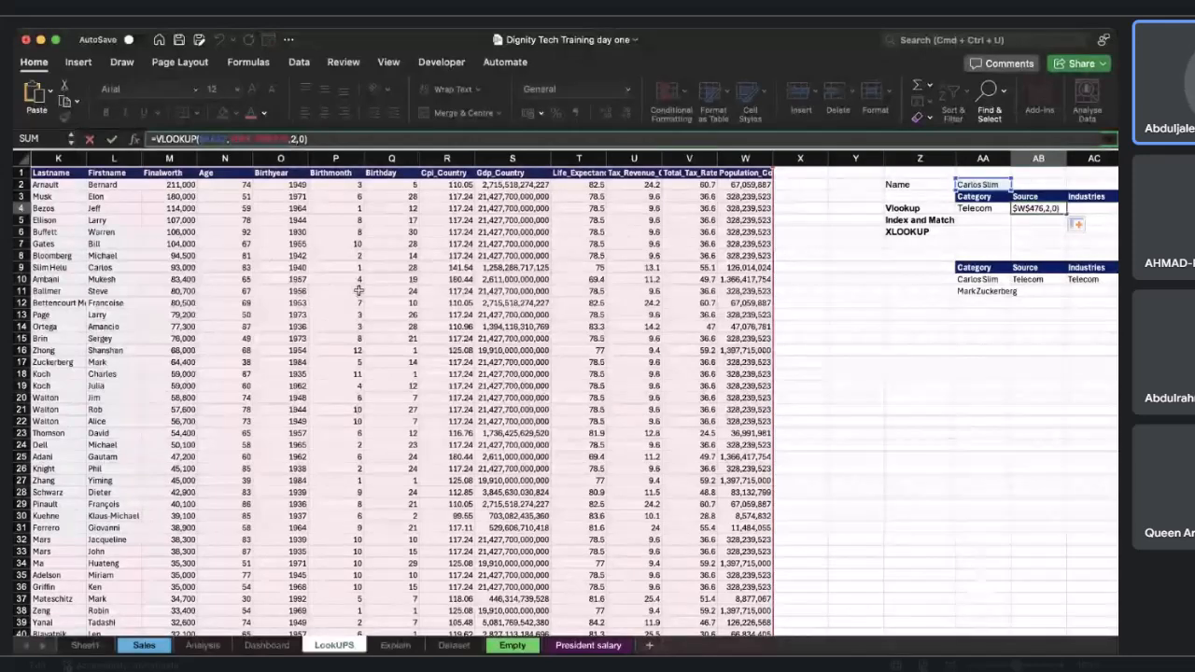
scroll(358, 290, left, 8)
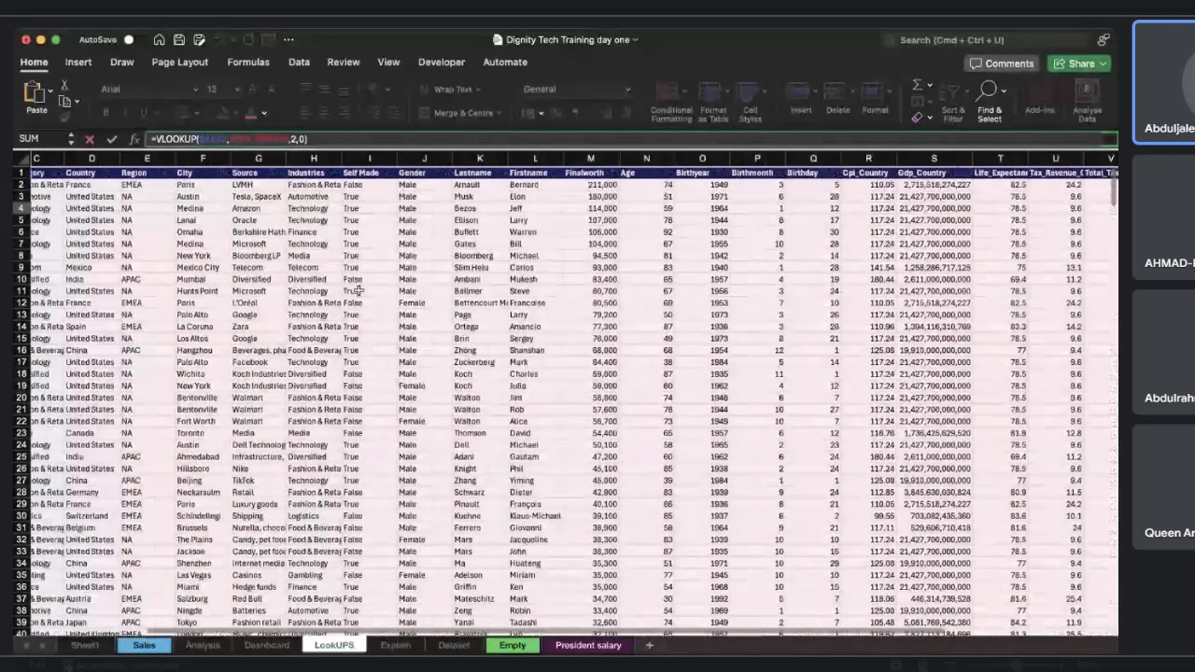
scroll(358, 290, right, 10)
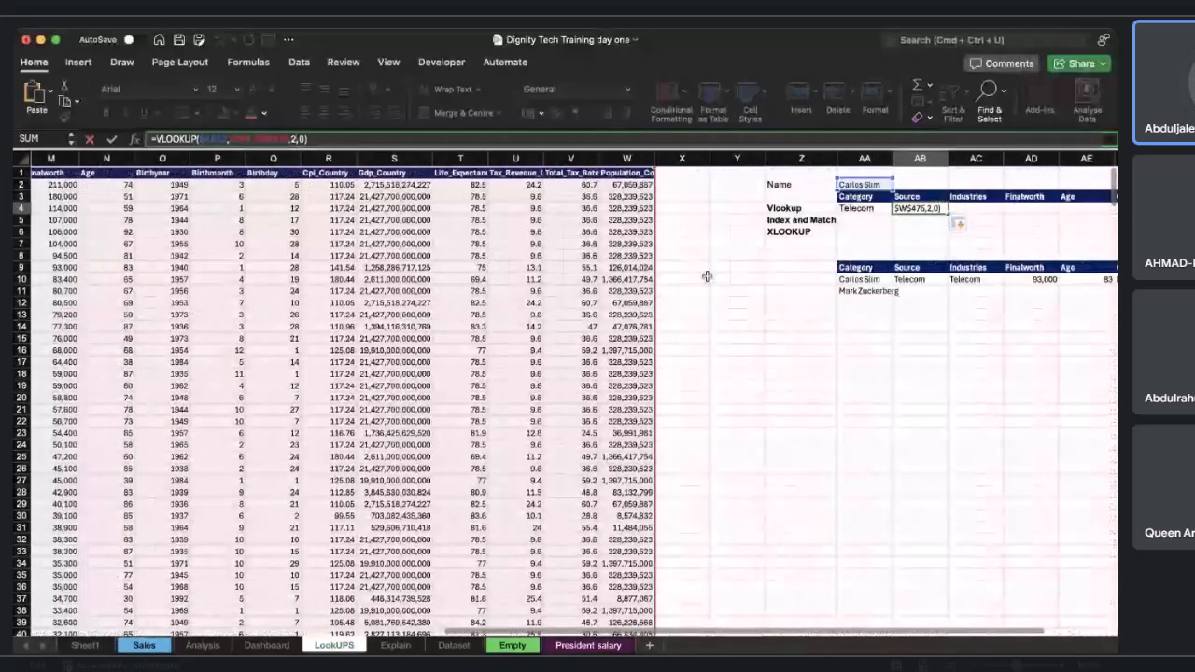
scroll(707, 276, left, 12)
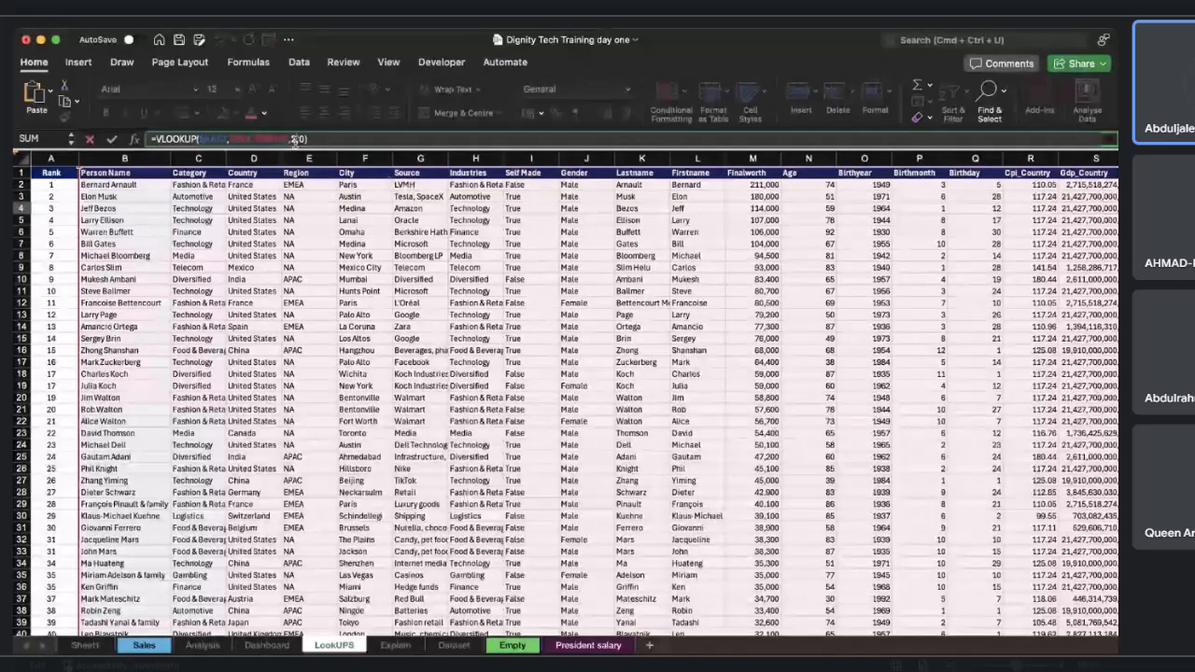
click(296, 138)
key(BackSpace)
text(6)
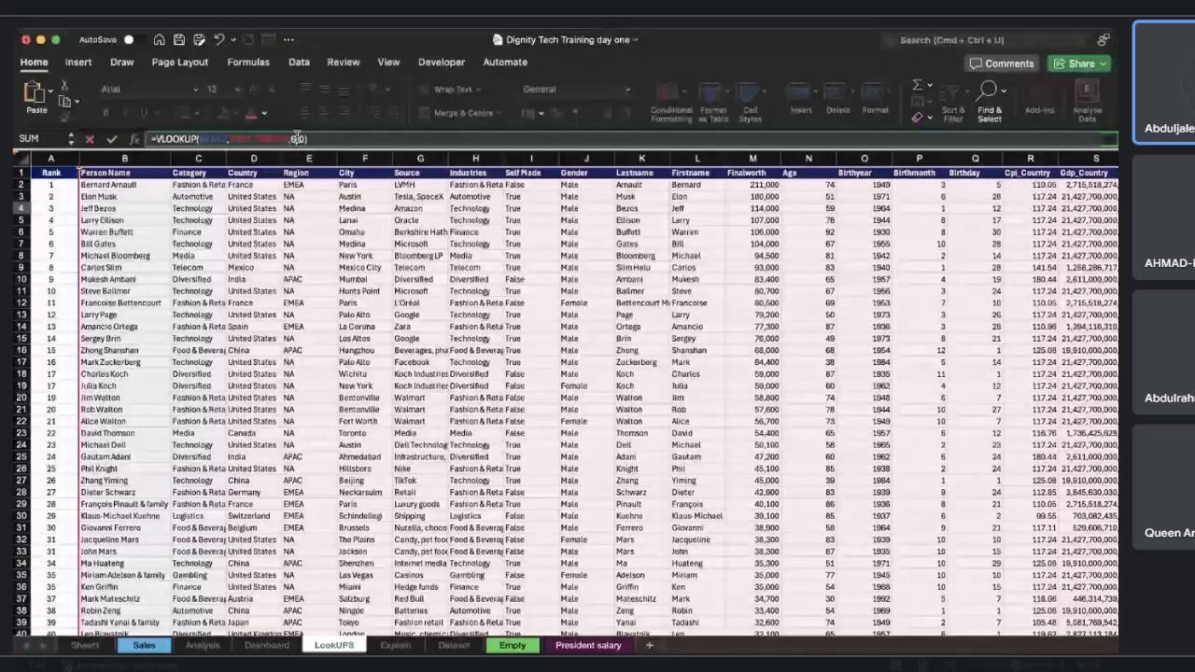
key(Return)
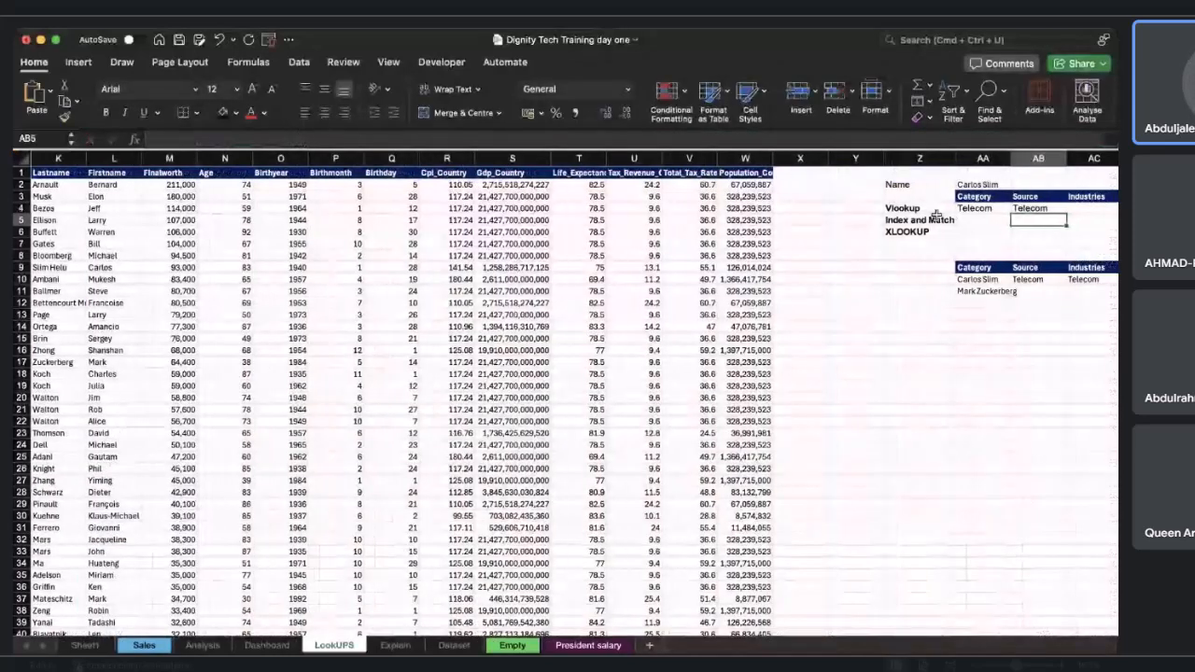
click(1047, 208)
scroll(851, 254, left, 5)
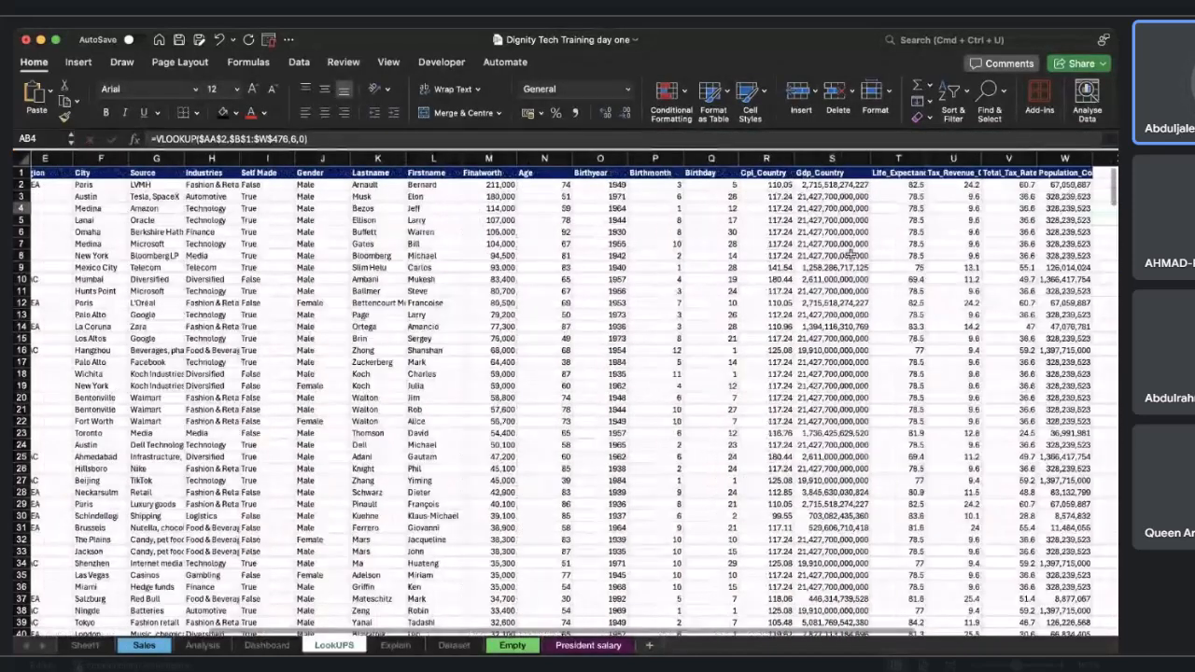
Fill the Source VLOOKUP from AB4 across into the Industries cell AC4.
scroll(851, 254, left, 3)
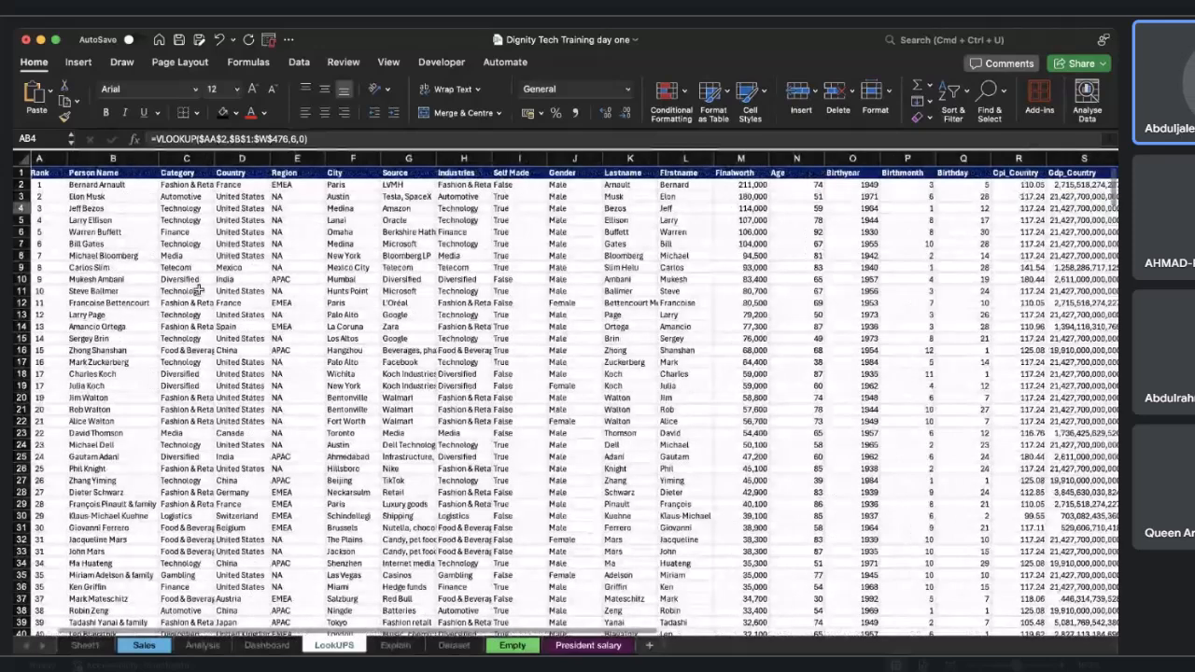
click(19, 267)
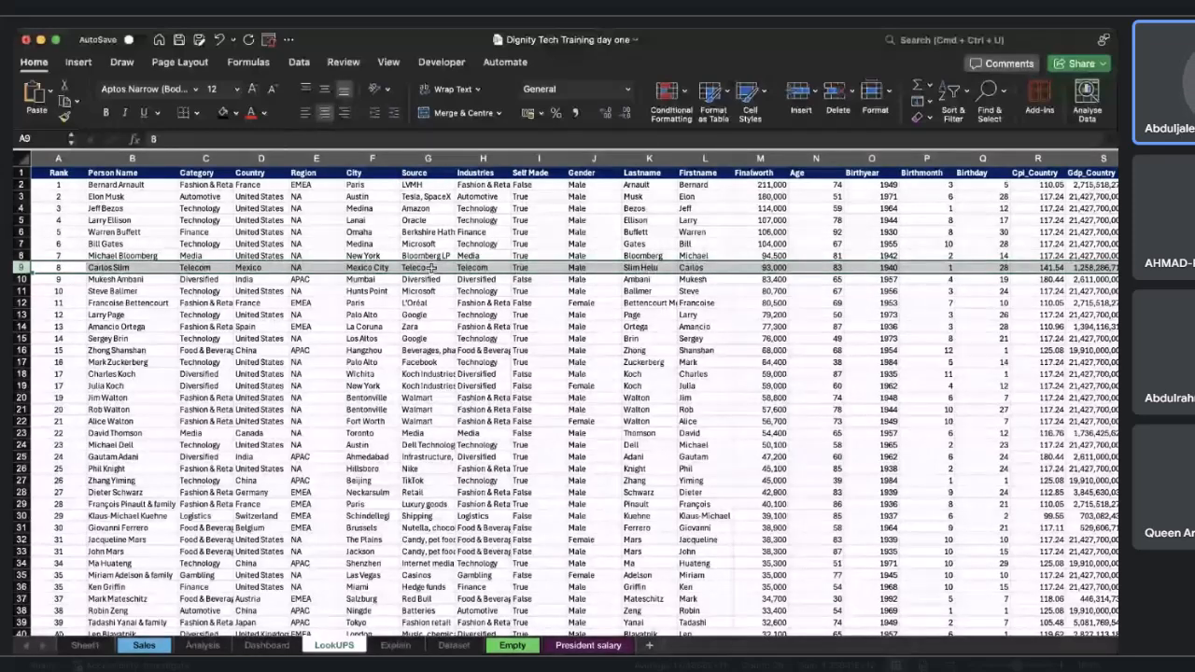
scroll(432, 268, right, 10)
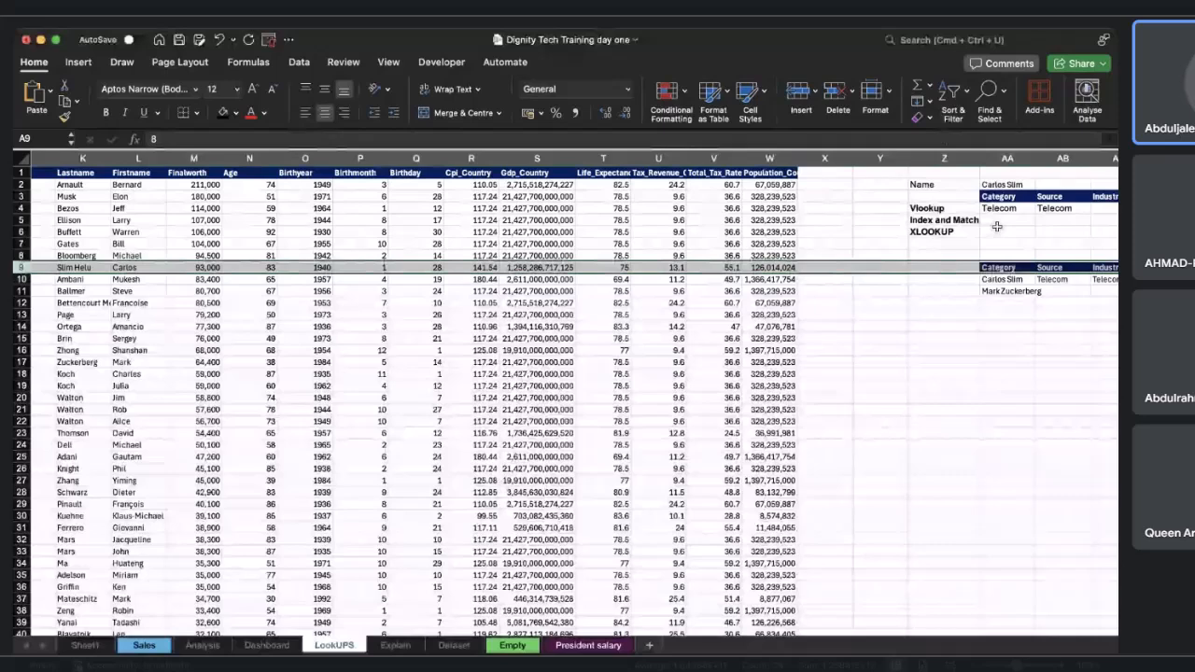
scroll(997, 227, right, 2)
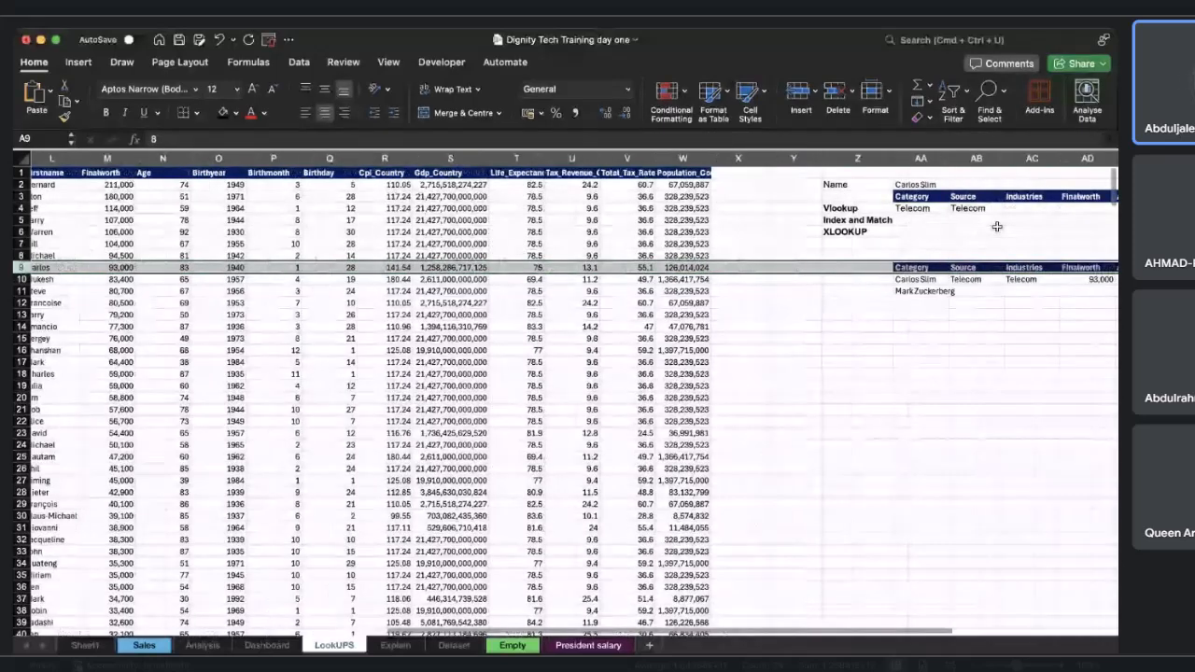
click(946, 208)
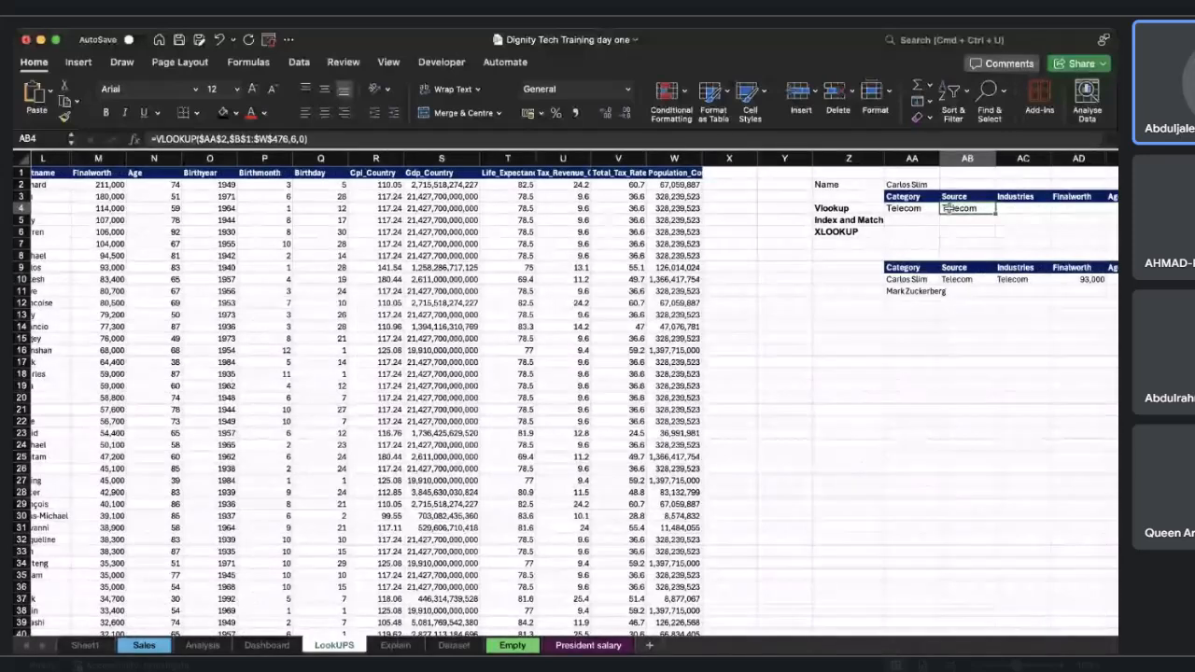
scroll(946, 209, right, 2)
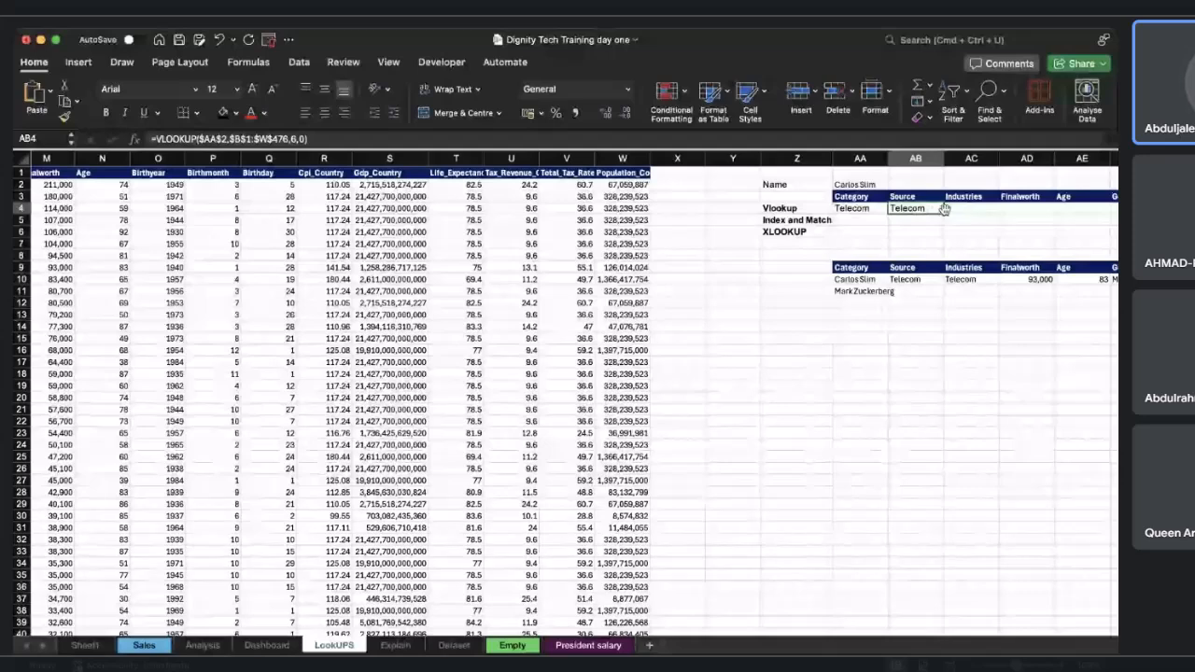
drag(944, 213, 972, 213)
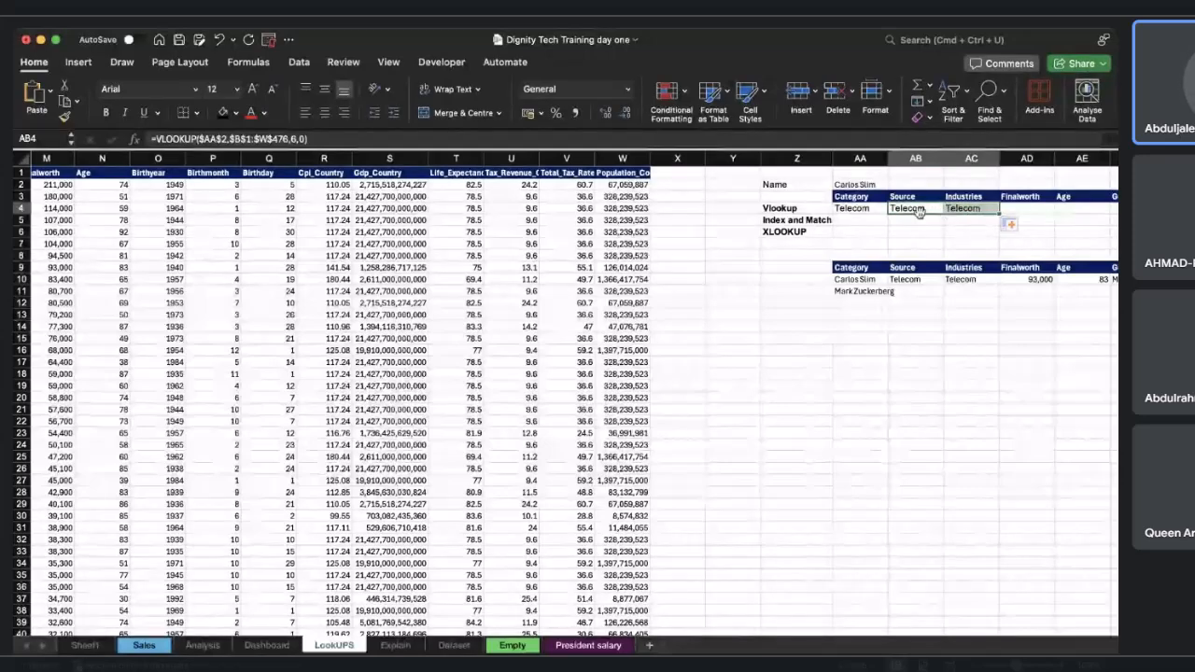
click(971, 231)
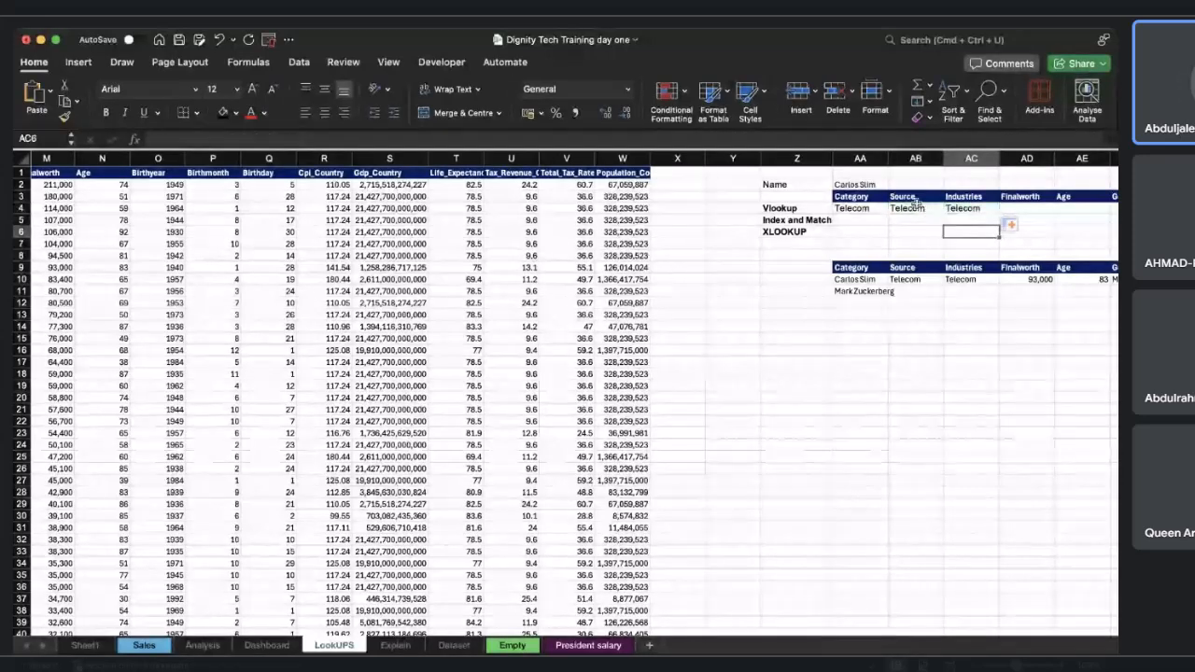
click(933, 210)
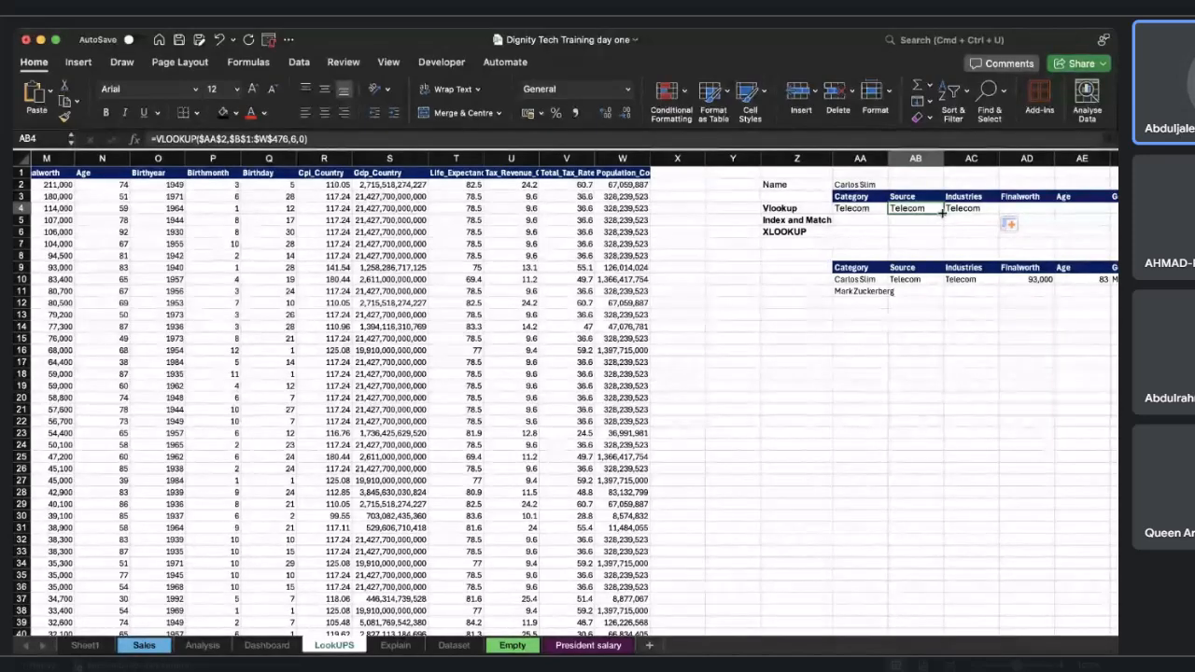
drag(942, 212, 990, 212)
click(987, 211)
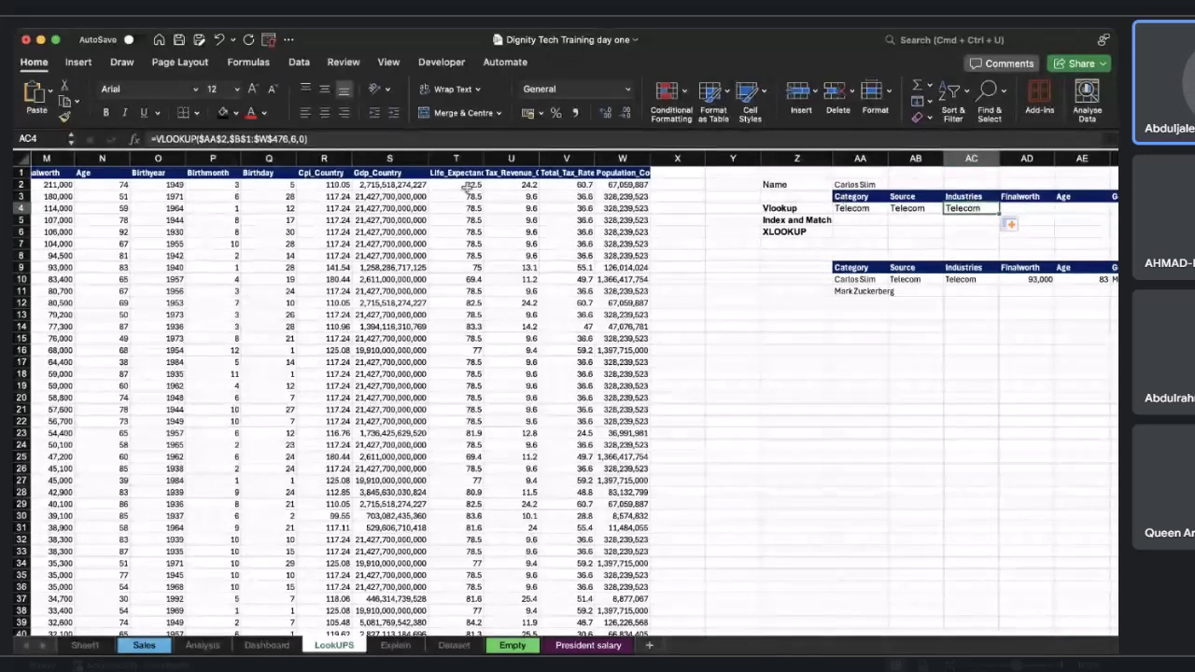
Change the column index in AC4's VLOOKUP formula to 7 to return the Industries.
scroll(338, 224, left, 10)
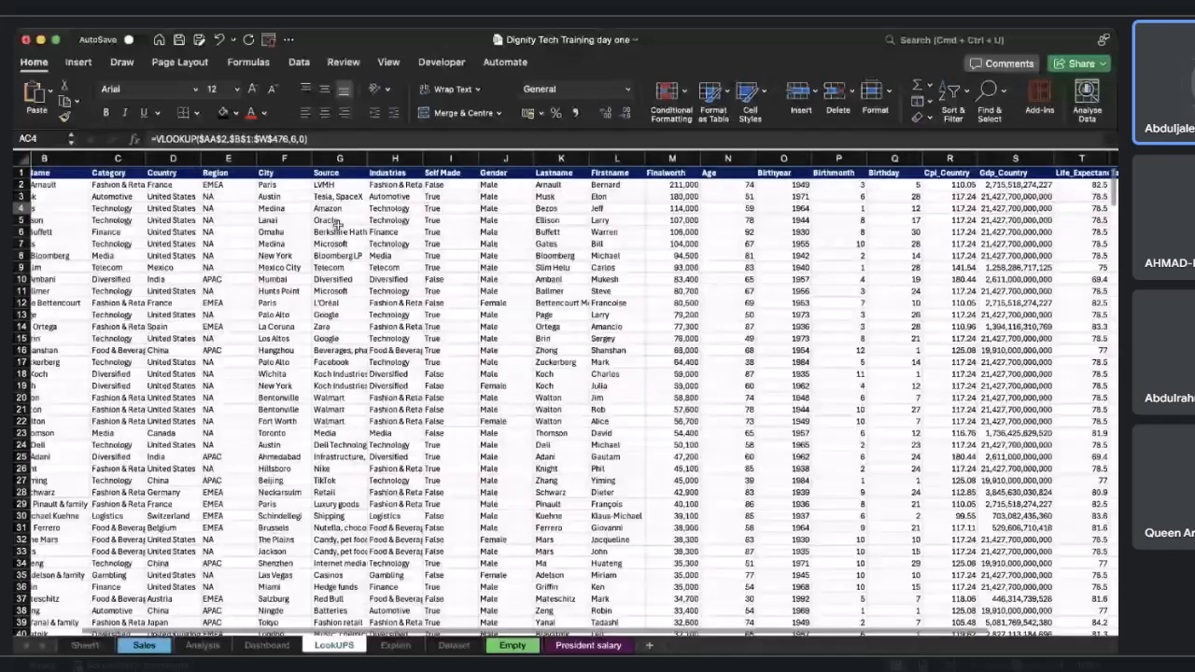
click(290, 140)
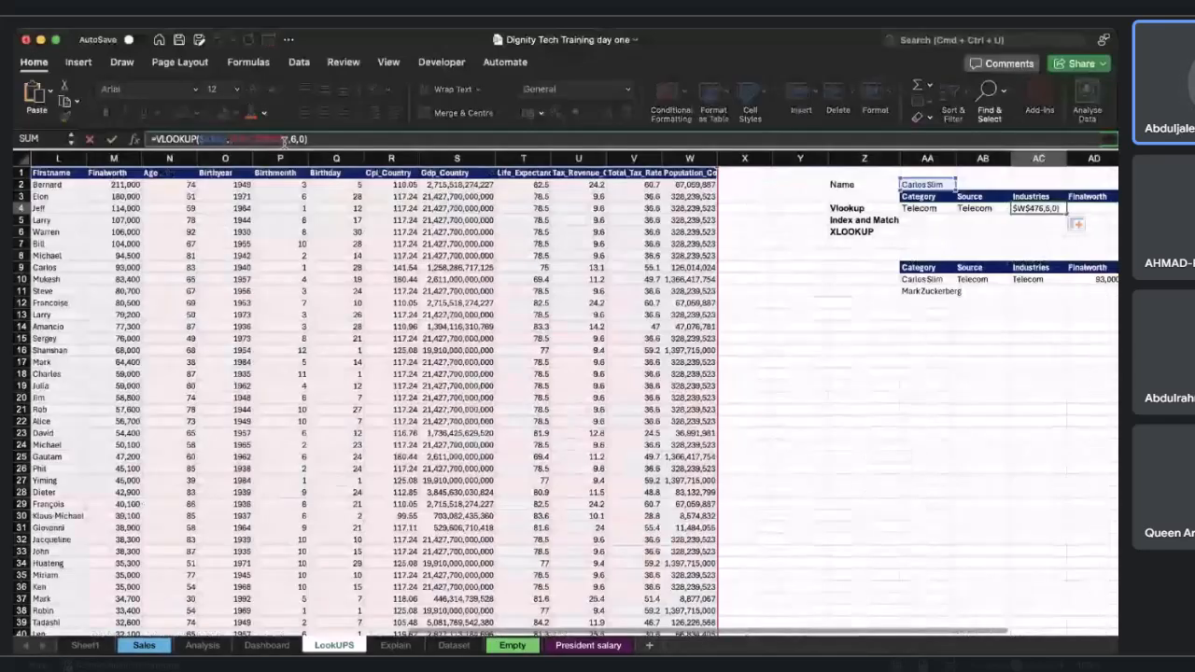
scroll(255, 235, left, 1)
scroll(255, 235, left, 10)
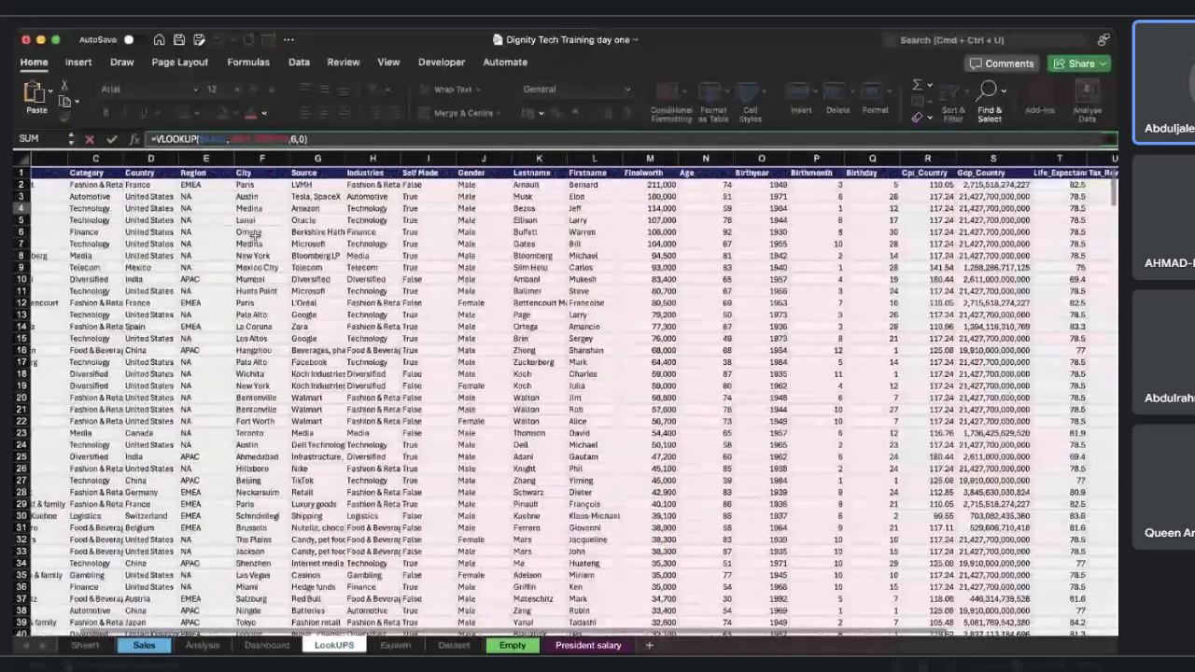
scroll(255, 235, left, 1)
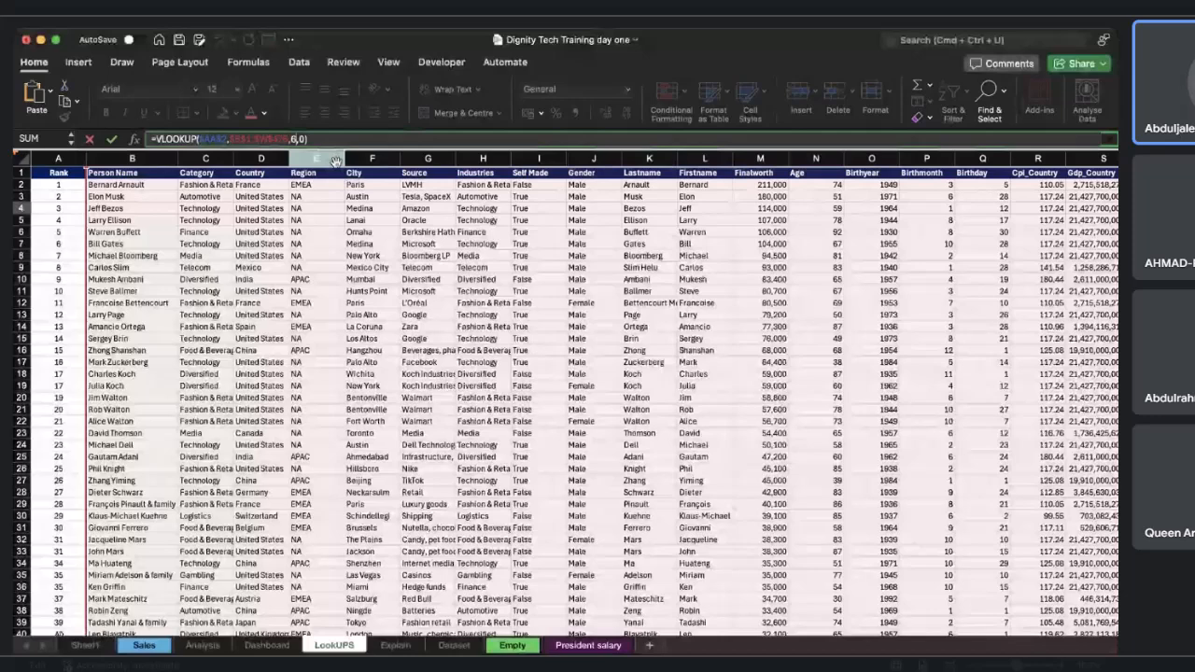
key(BackSpace)
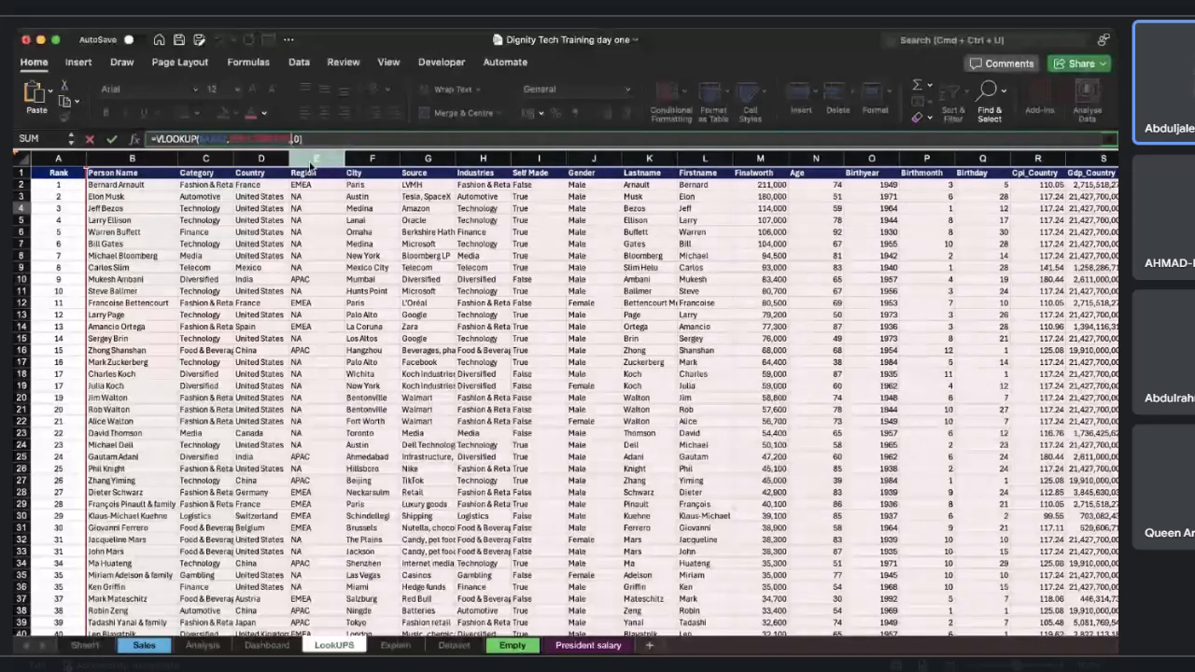
key(Escape)
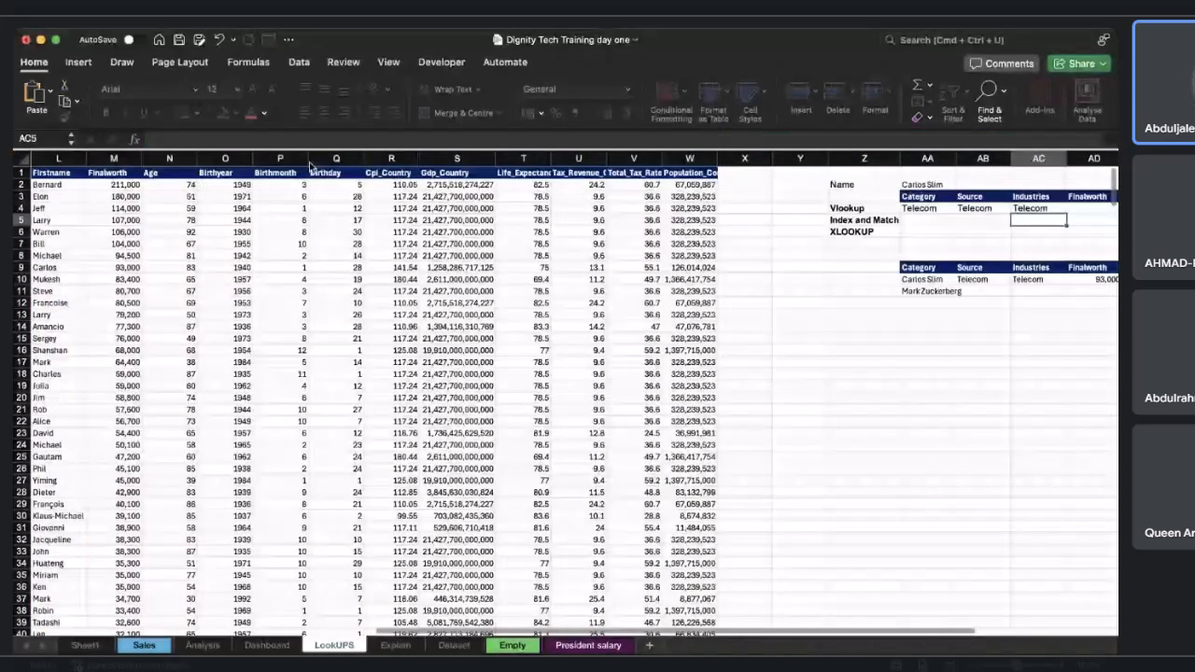
Examine Carlos Slim's row in the data table to locate the next columns to return.
scroll(773, 245, left, 10)
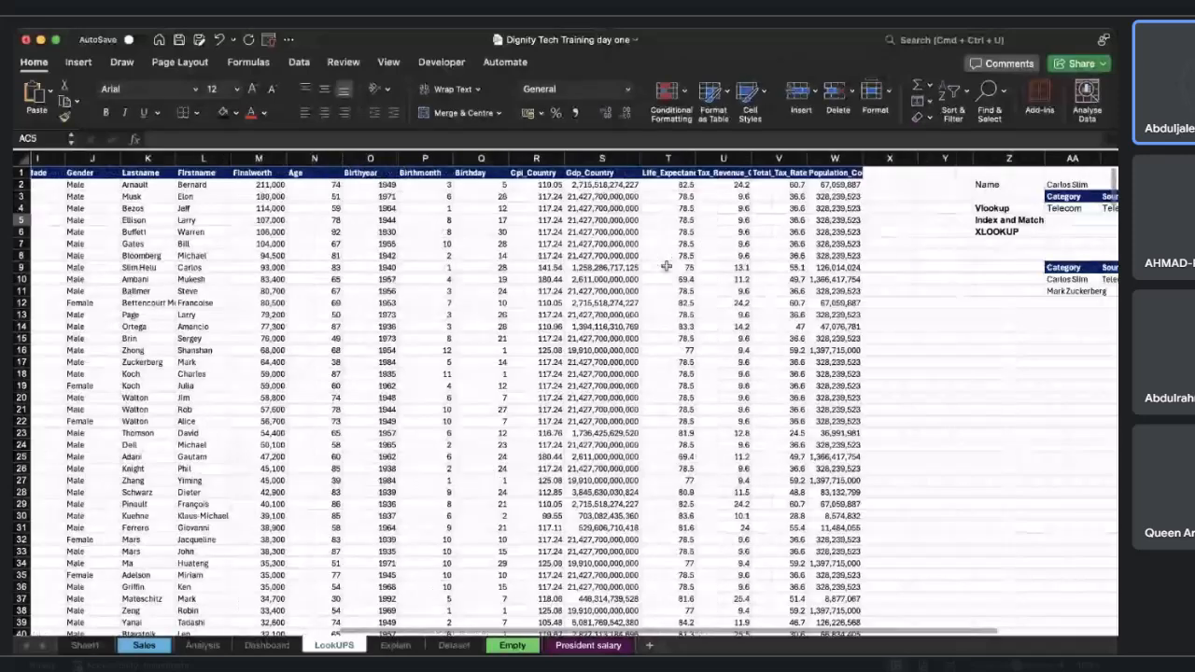
click(21, 267)
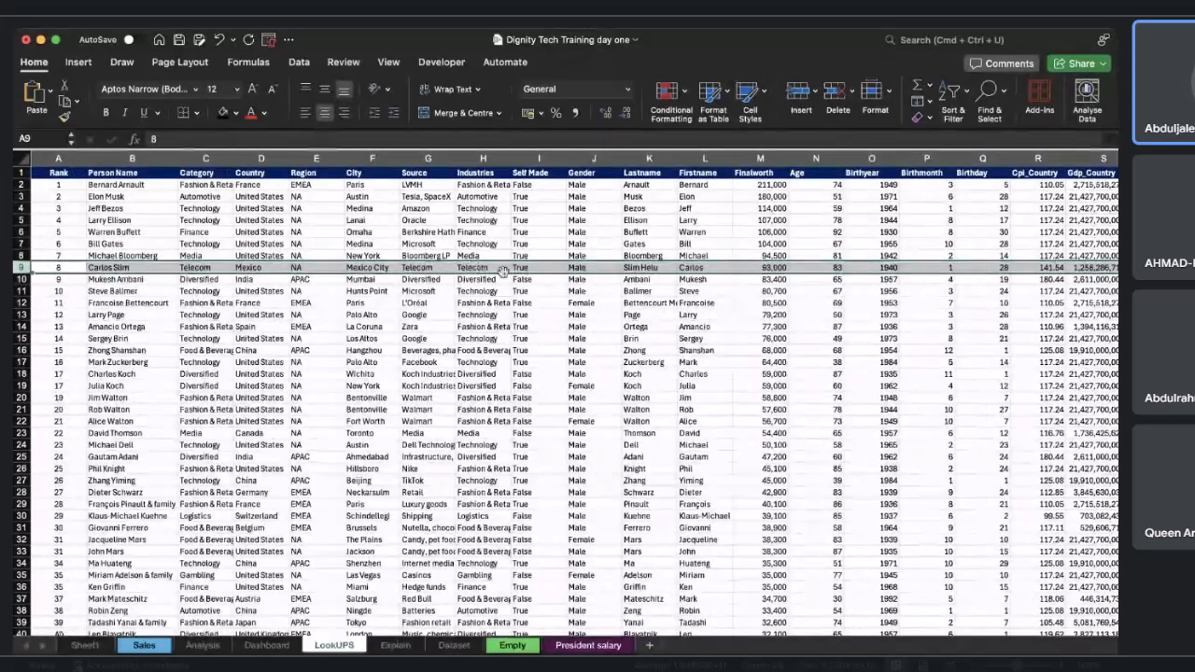
scroll(529, 274, right, 1)
scroll(528, 273, right, 1)
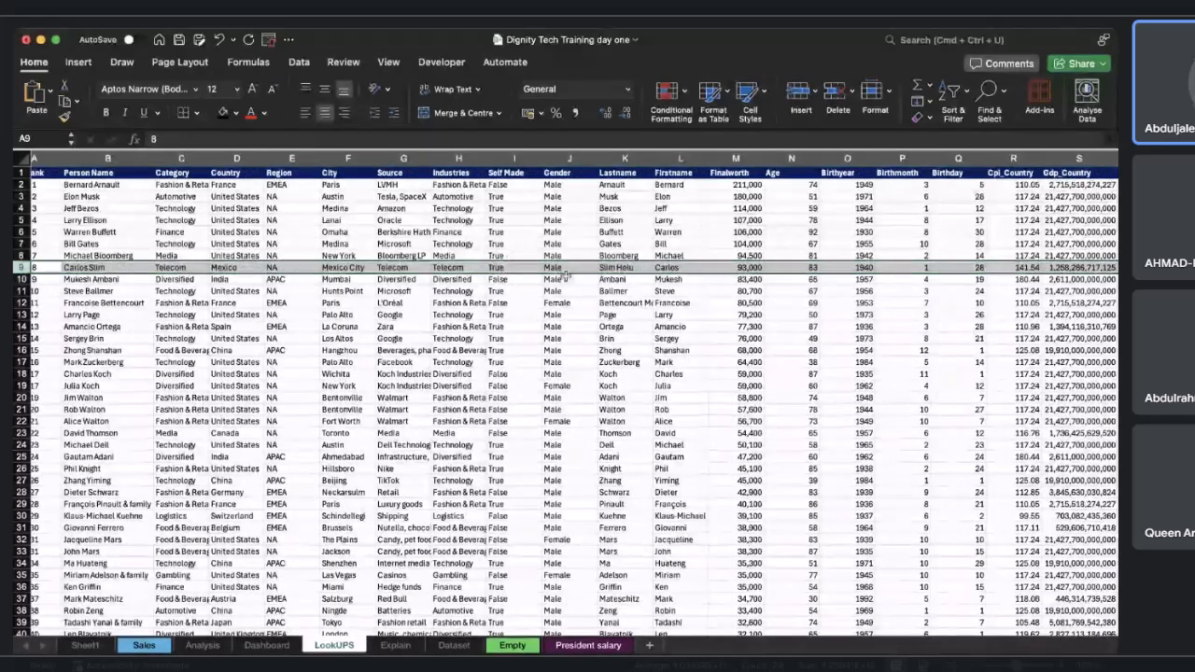
scroll(568, 278, left, 2)
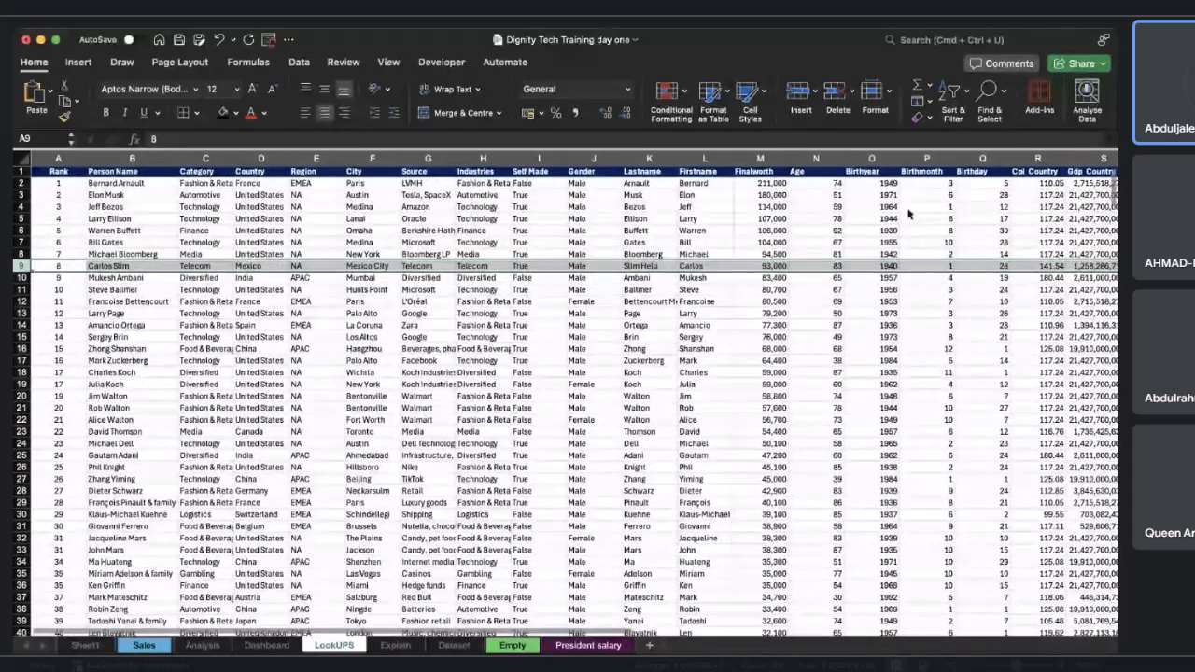
scroll(908, 214, right, 15)
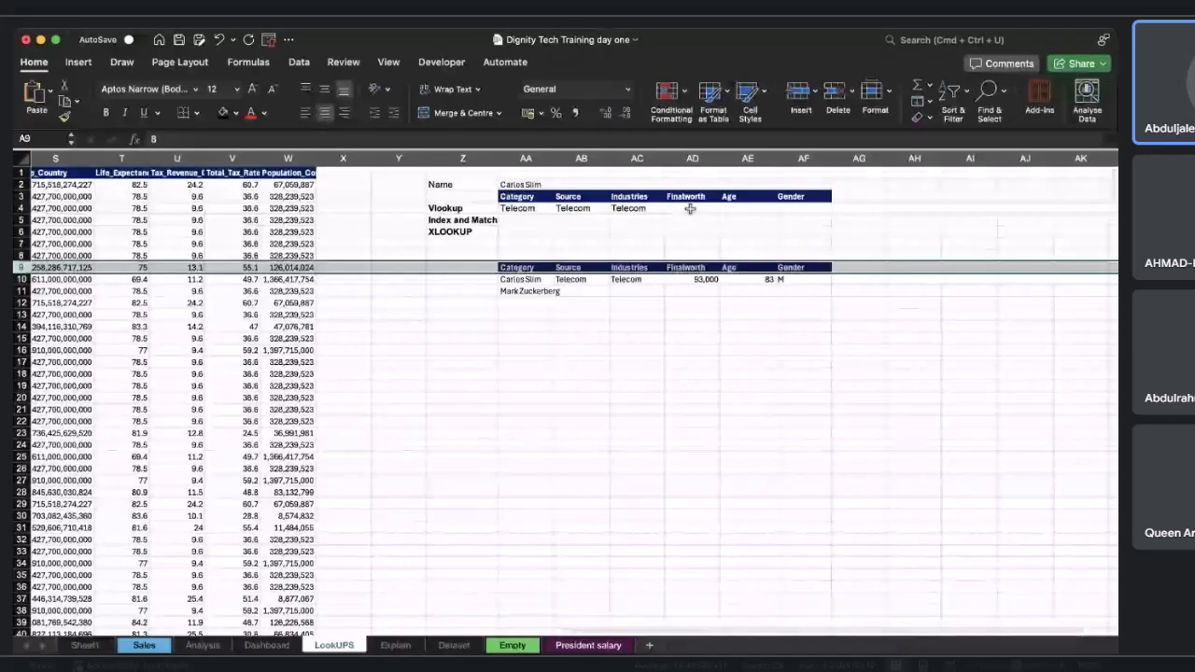
scroll(691, 209, left, 2)
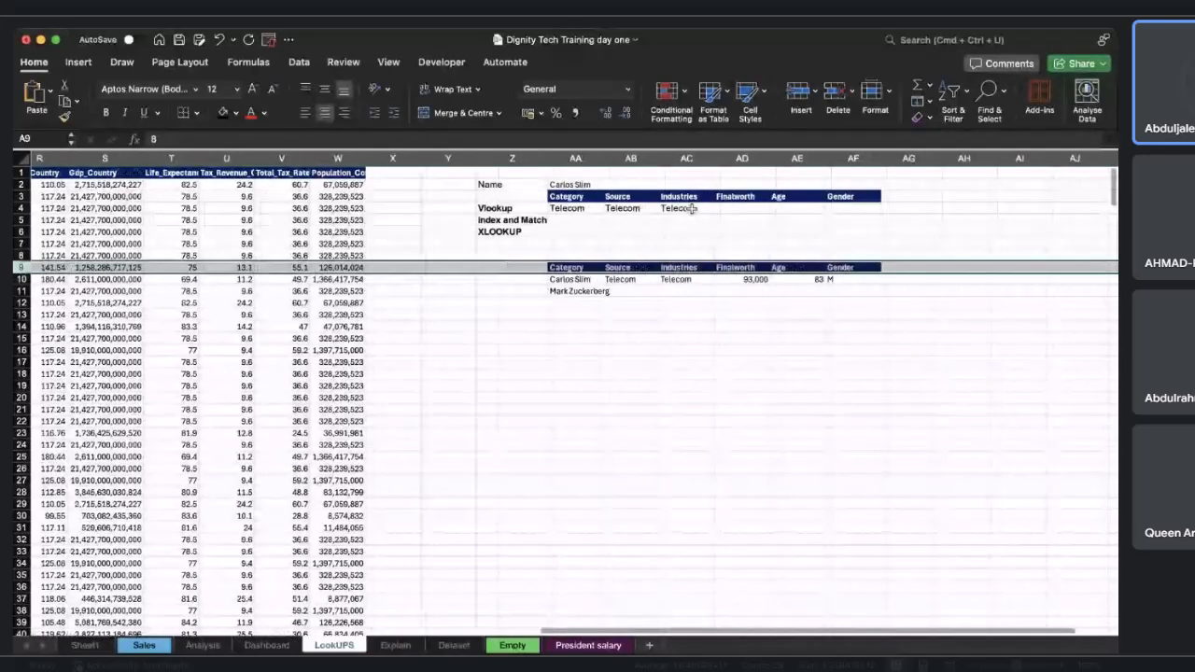
scroll(691, 208, left, 15)
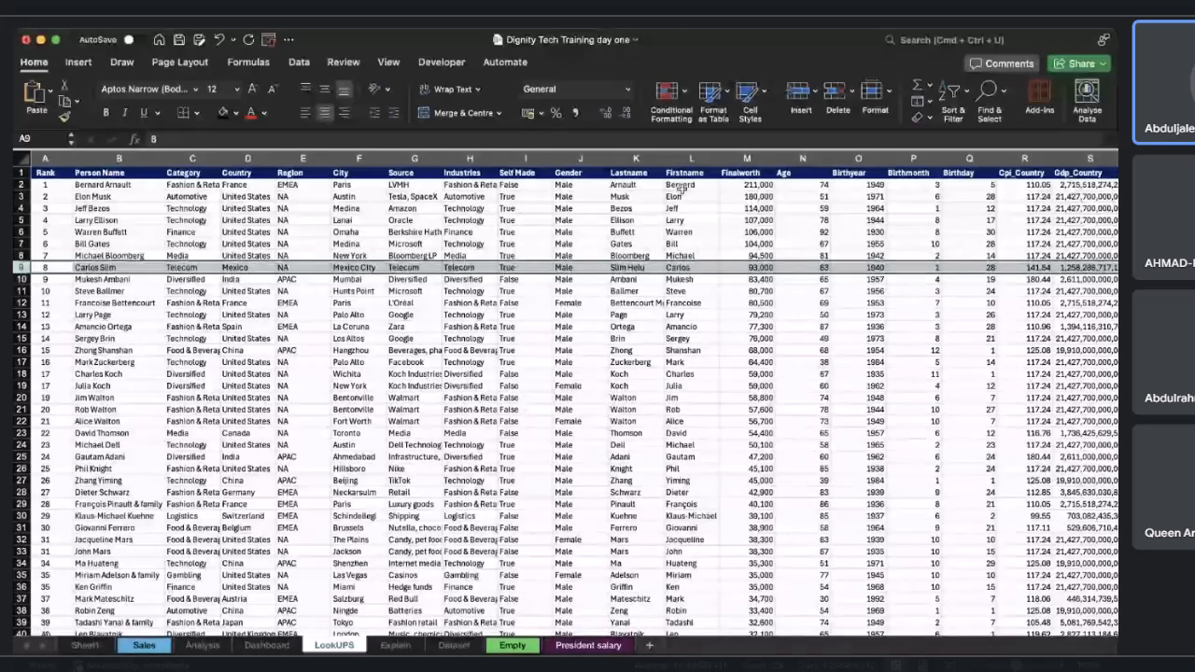
scroll(630, 266, right, 10)
Copy AC4's formula into the Finalworth cell AD4 and set its column index to 12.
click(898, 208)
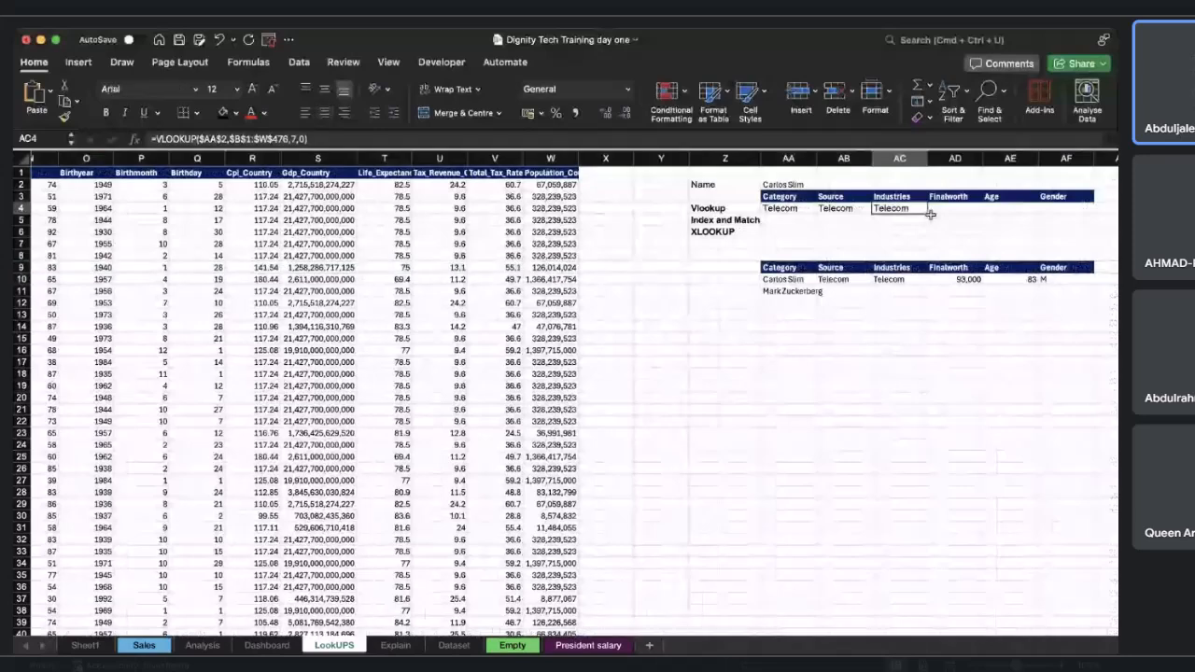
key(cmd+c)
click(966, 213)
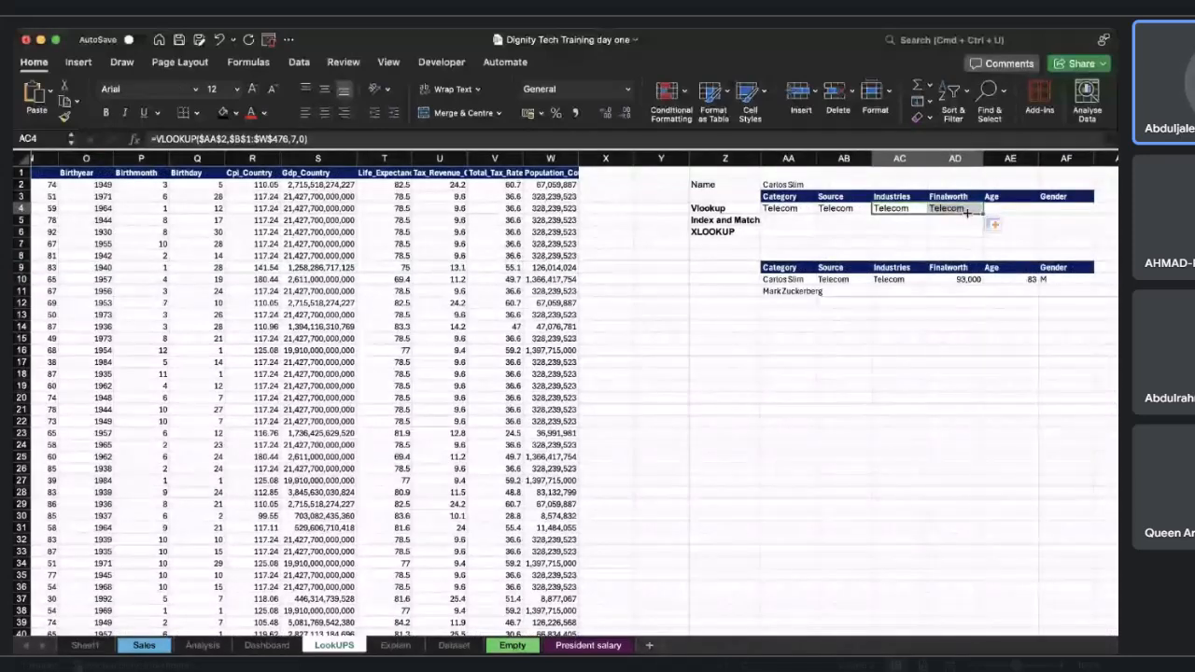
key(cmd+v)
click(294, 139)
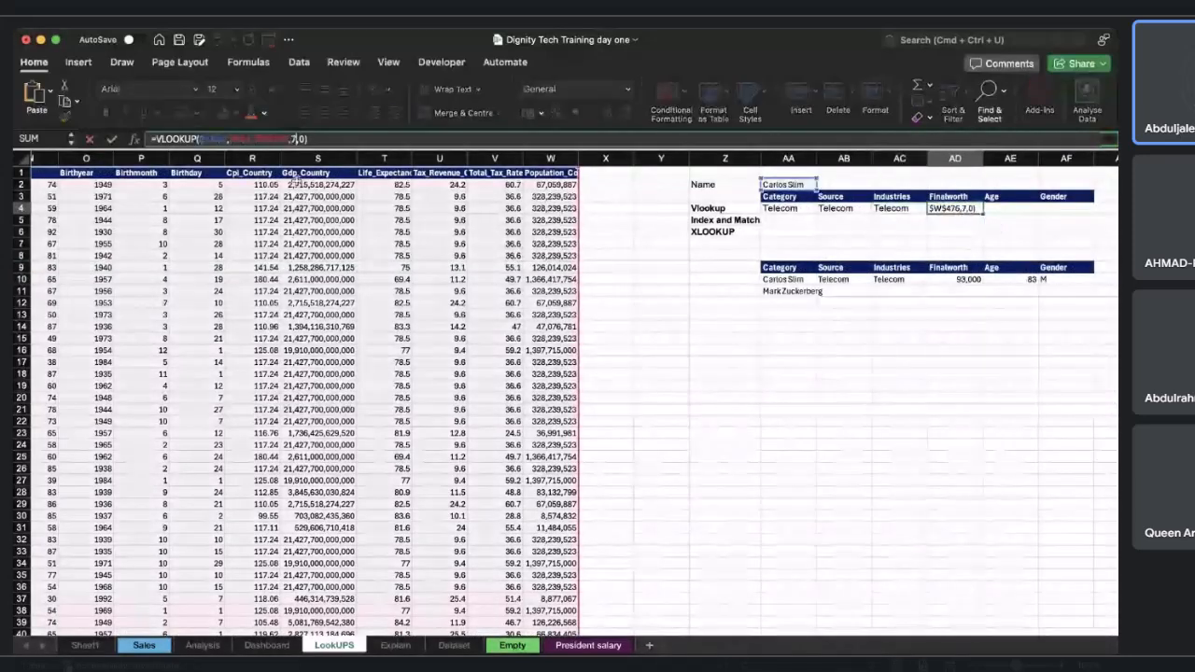
text(1)
key(Return)
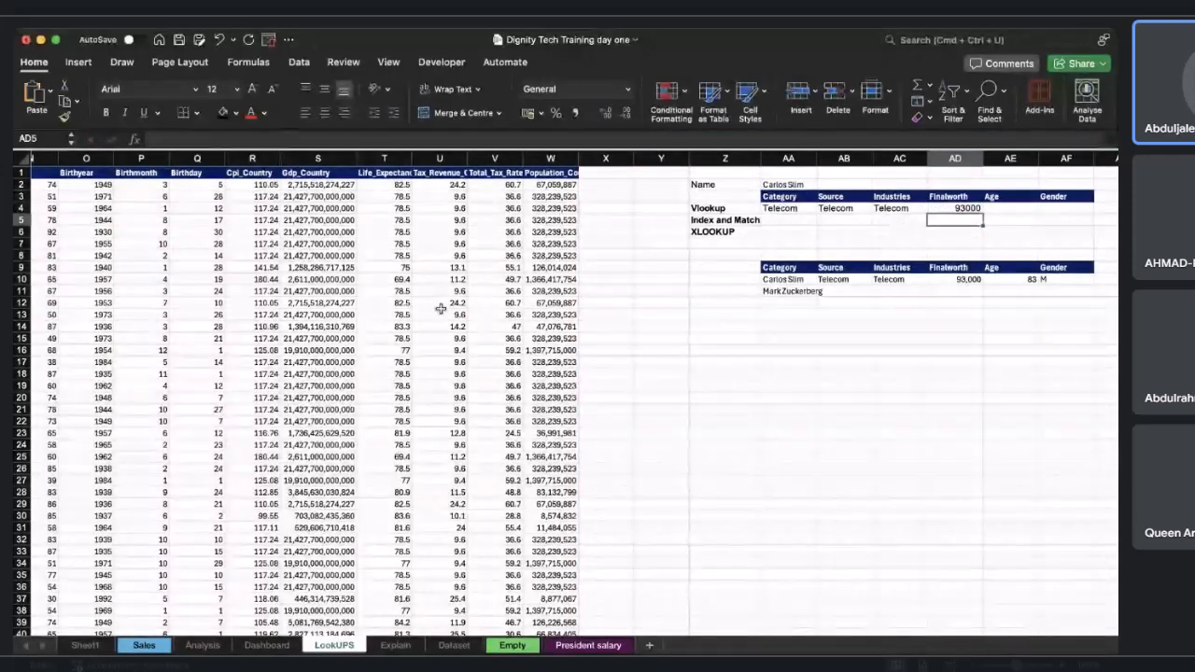
Compare Carlos Slim's data row with the lookup results in the Vlookup row.
scroll(440, 309, left, 10)
scroll(439, 309, left, 3)
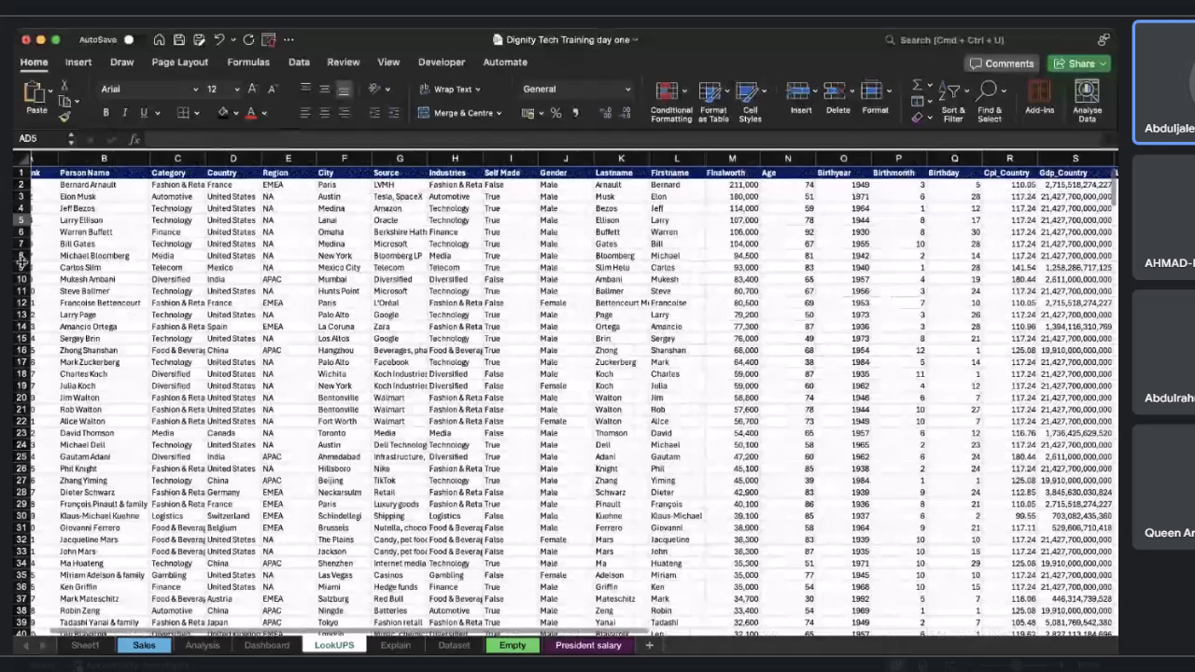
click(21, 267)
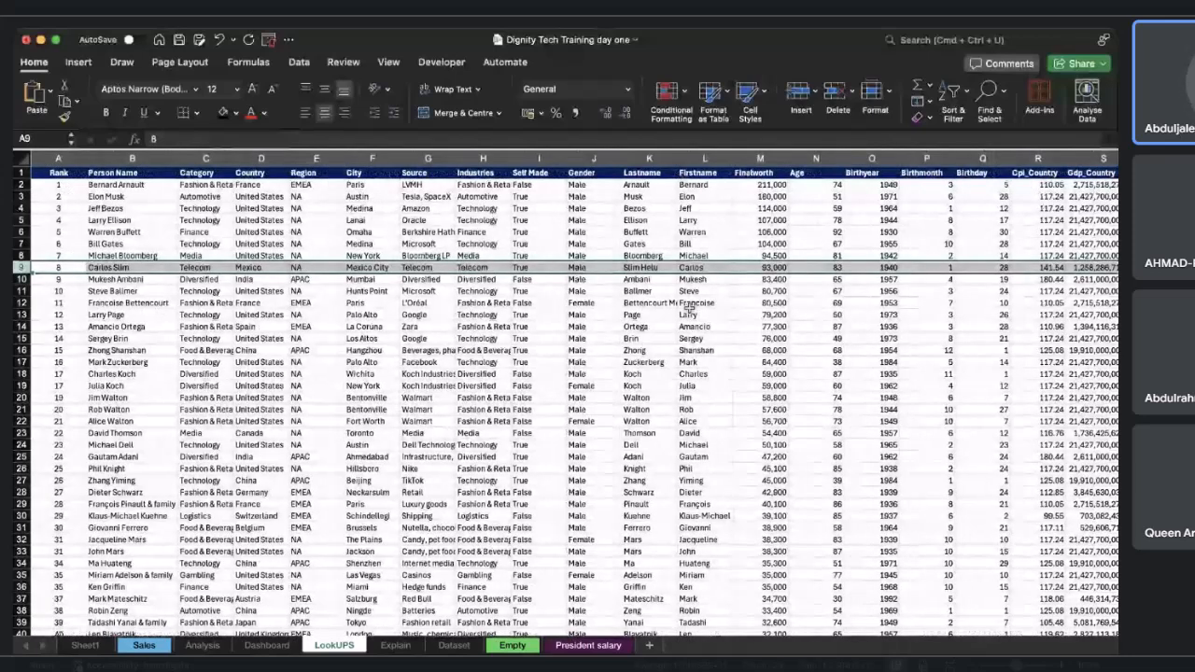
scroll(688, 308, right, 12)
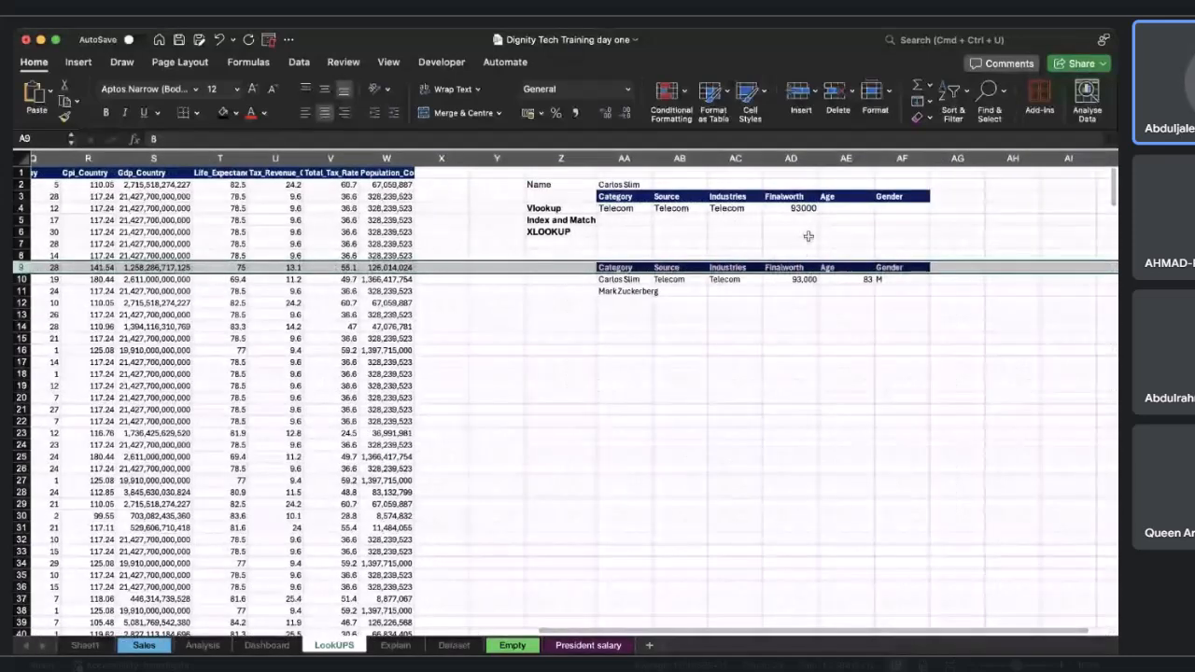
click(850, 207)
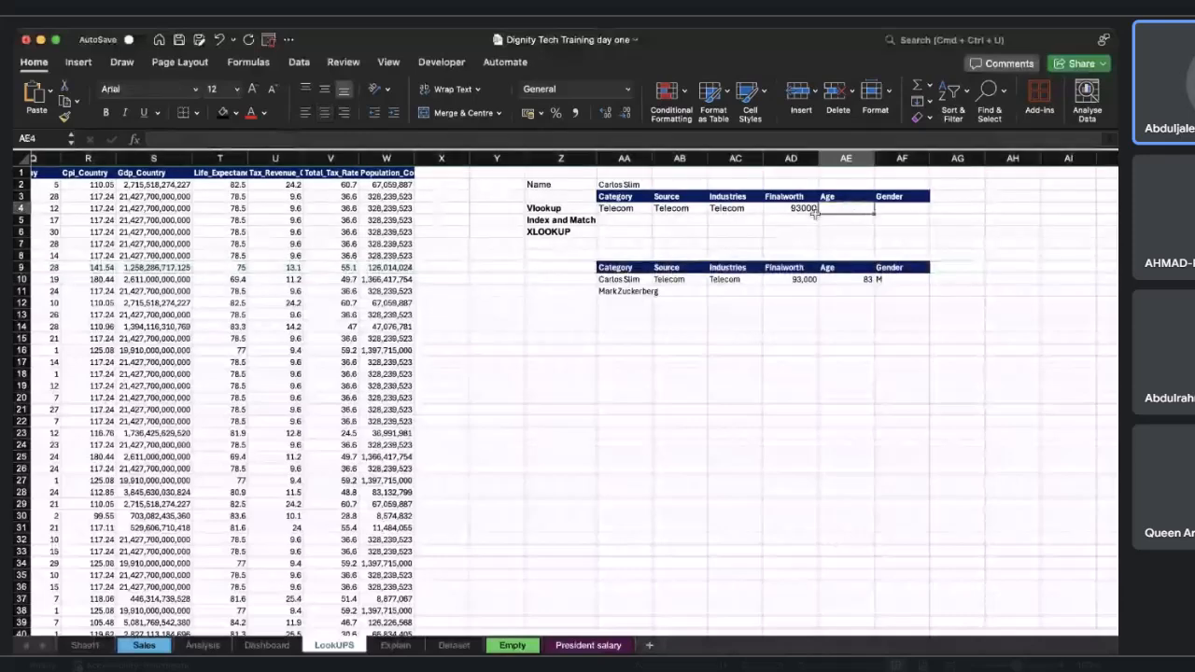
scroll(360, 278, left, 12)
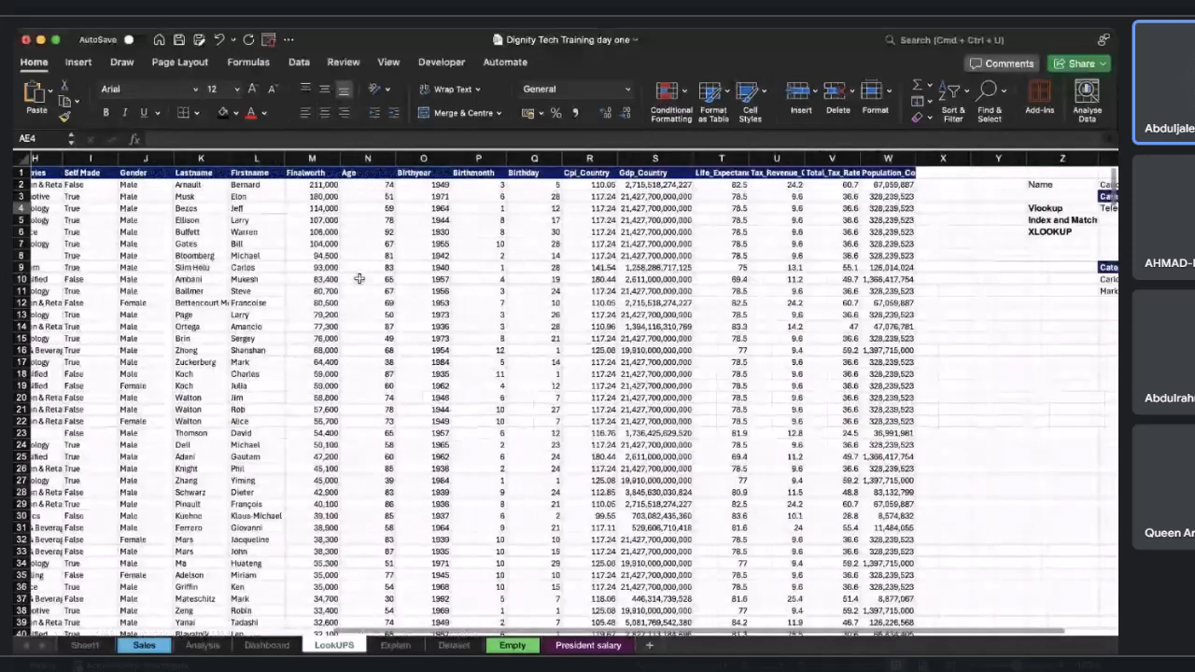
scroll(360, 278, left, 4)
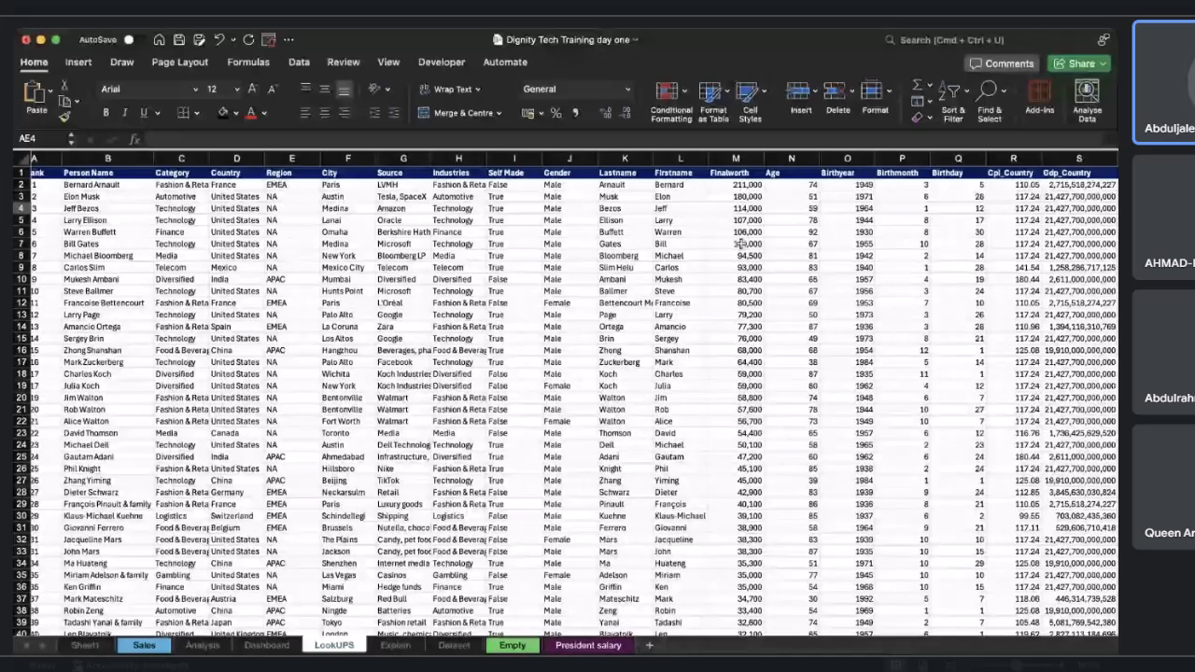
scroll(686, 207, right, 6)
scroll(686, 207, right, 5)
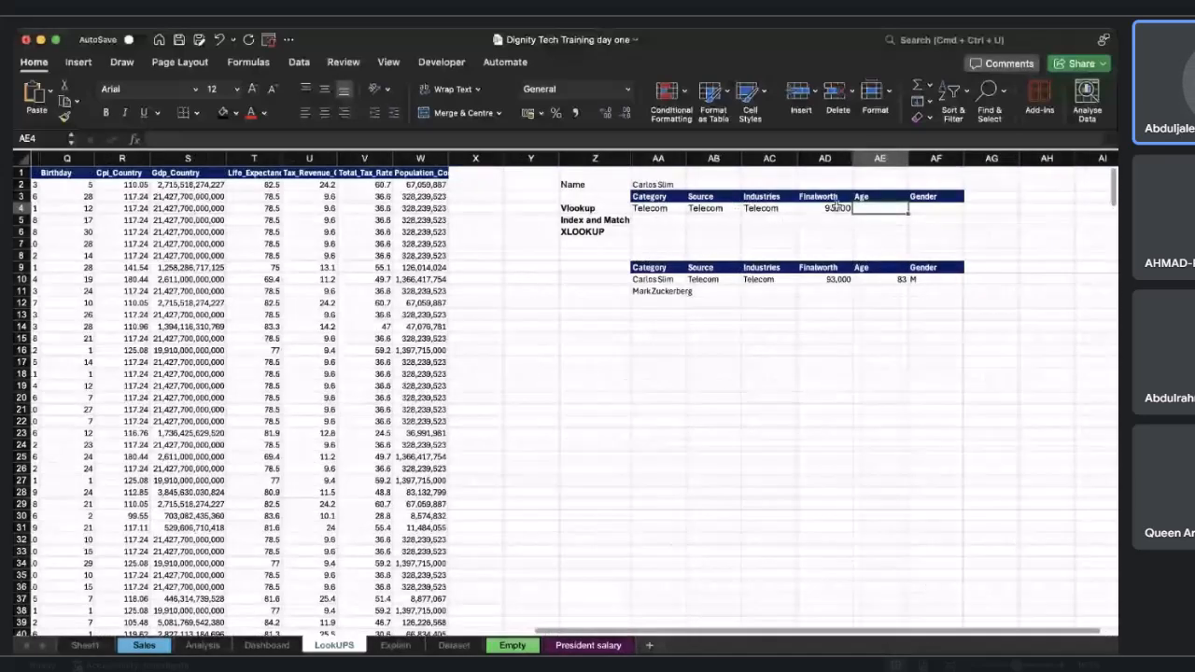
Fill AD4's VLOOKUP formula across into the Age cell AE4.
click(847, 209)
drag(854, 214, 896, 213)
scroll(419, 234, left, 1)
scroll(419, 234, left, 6)
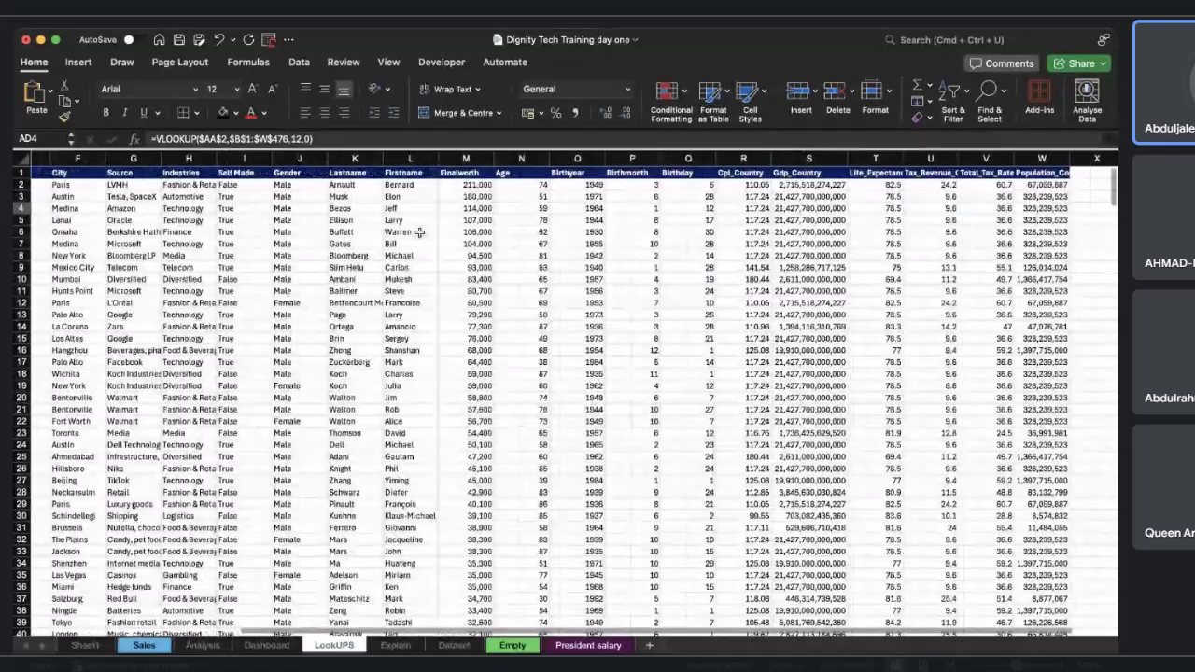
Change the column index in AD4's VLOOKUP formula to 13.
click(300, 139)
key(BackSpace)
text(3)
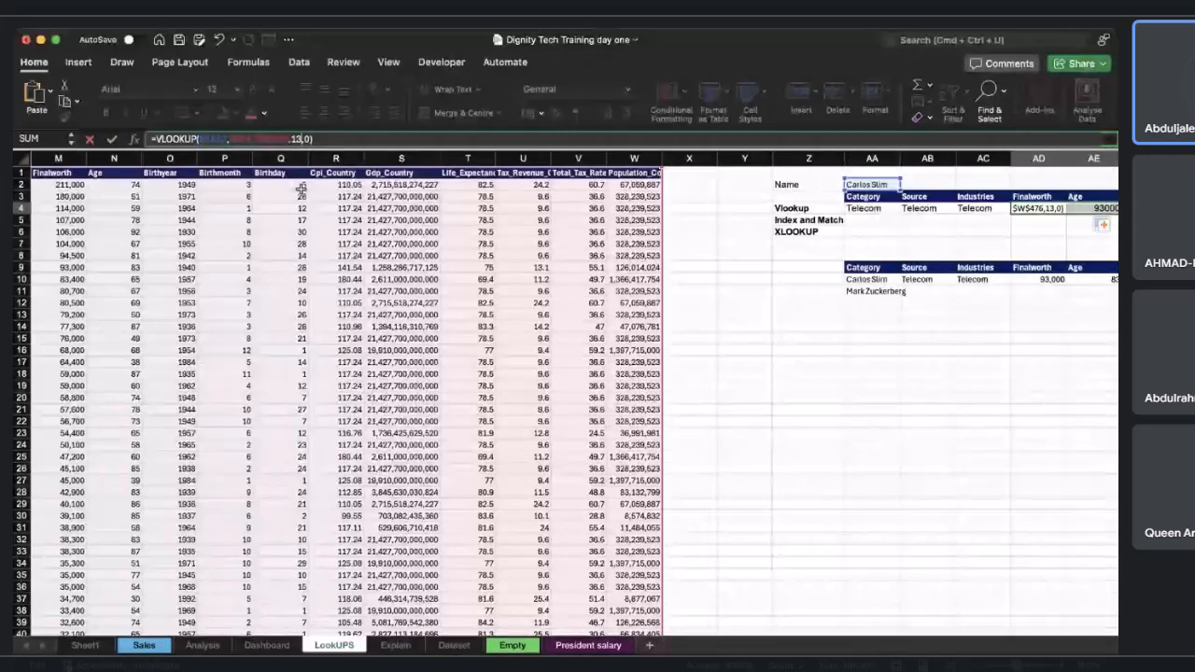
key(Tab)
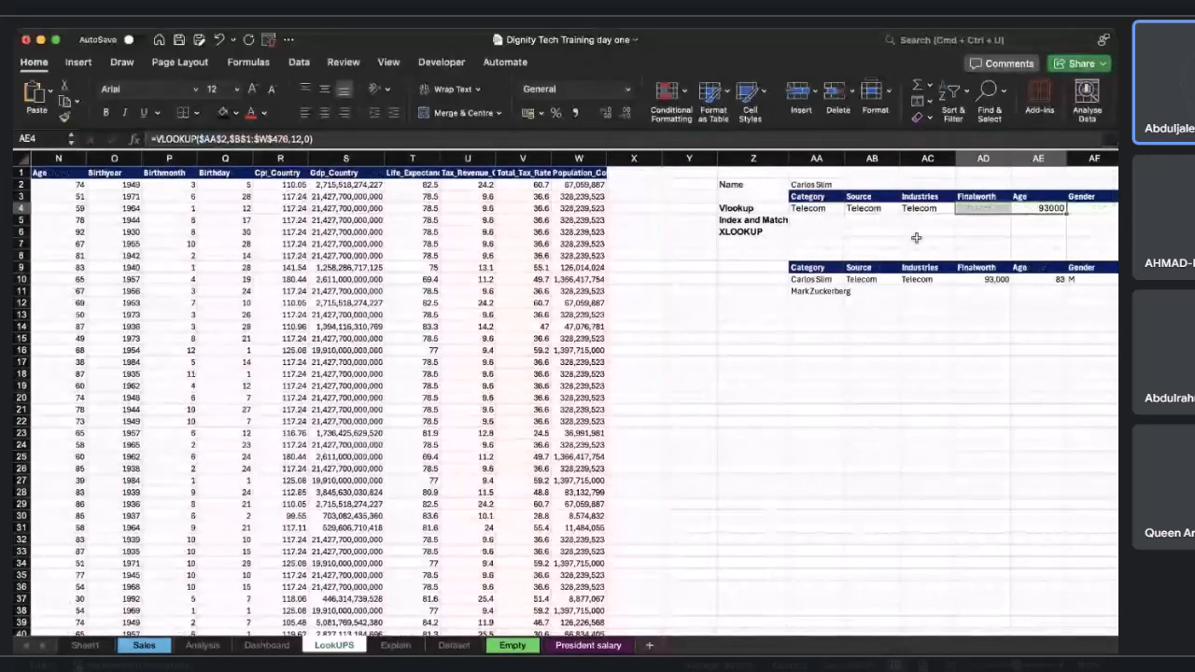
Paste the index-12 VLOOKUP formula back into AD4 and fill it across into AE4.
scroll(932, 227, right, 2)
click(907, 209)
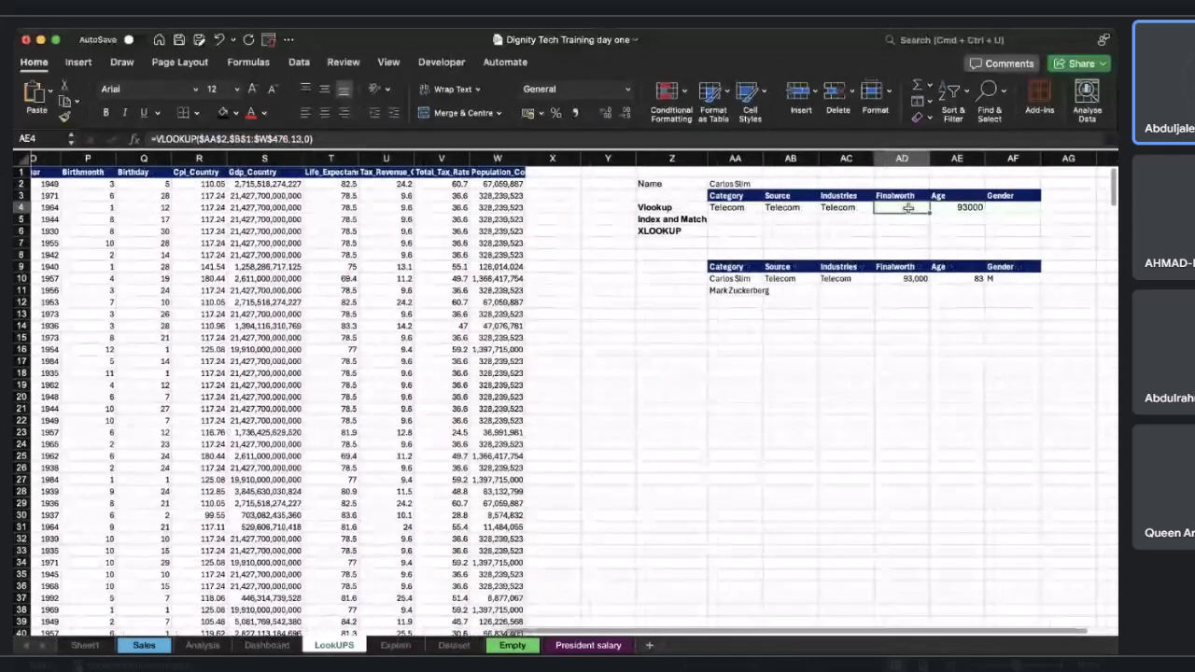
click(968, 209)
drag(968, 210, 919, 209)
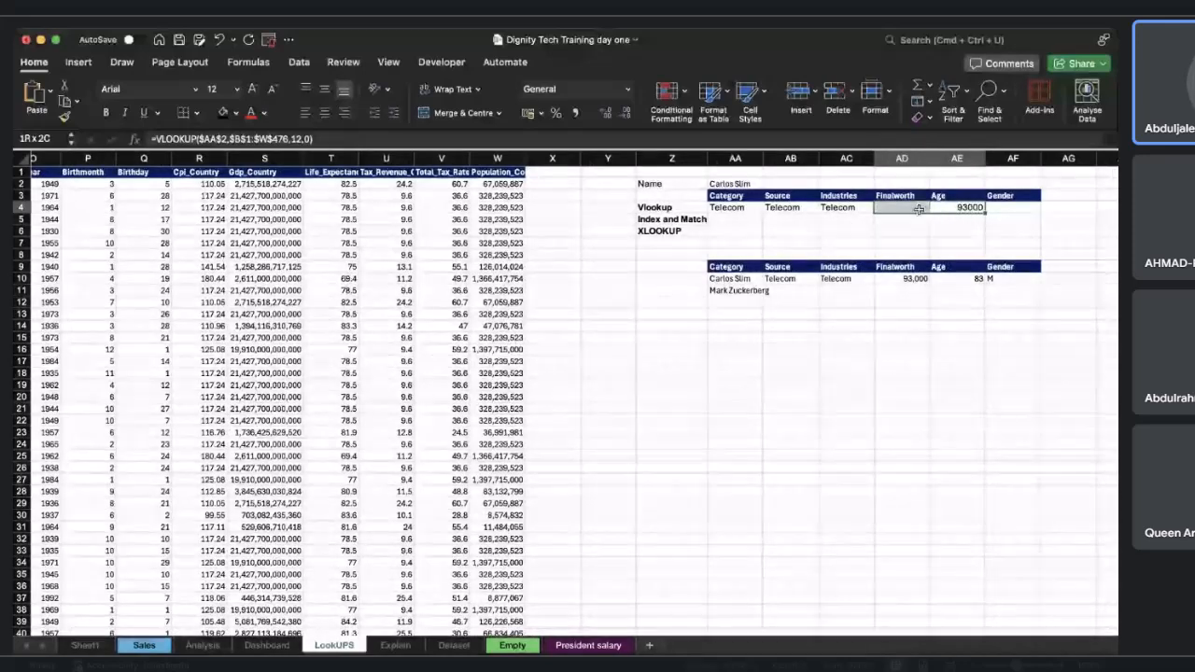
click(967, 207)
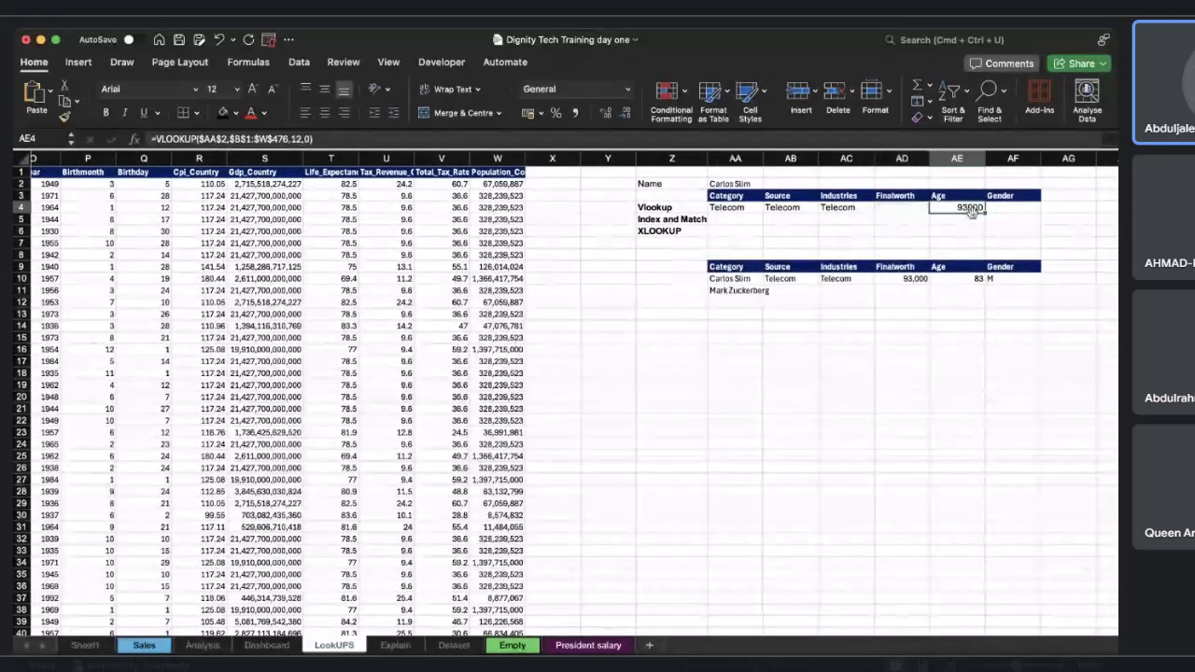
click(921, 211)
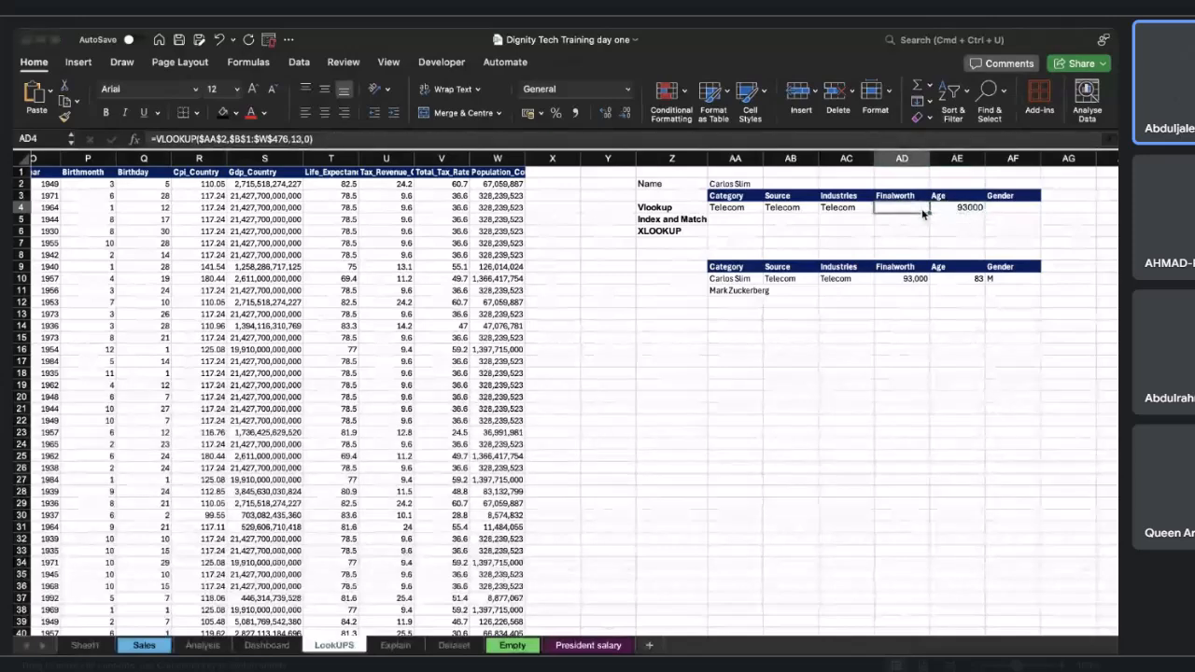
key(super+v)
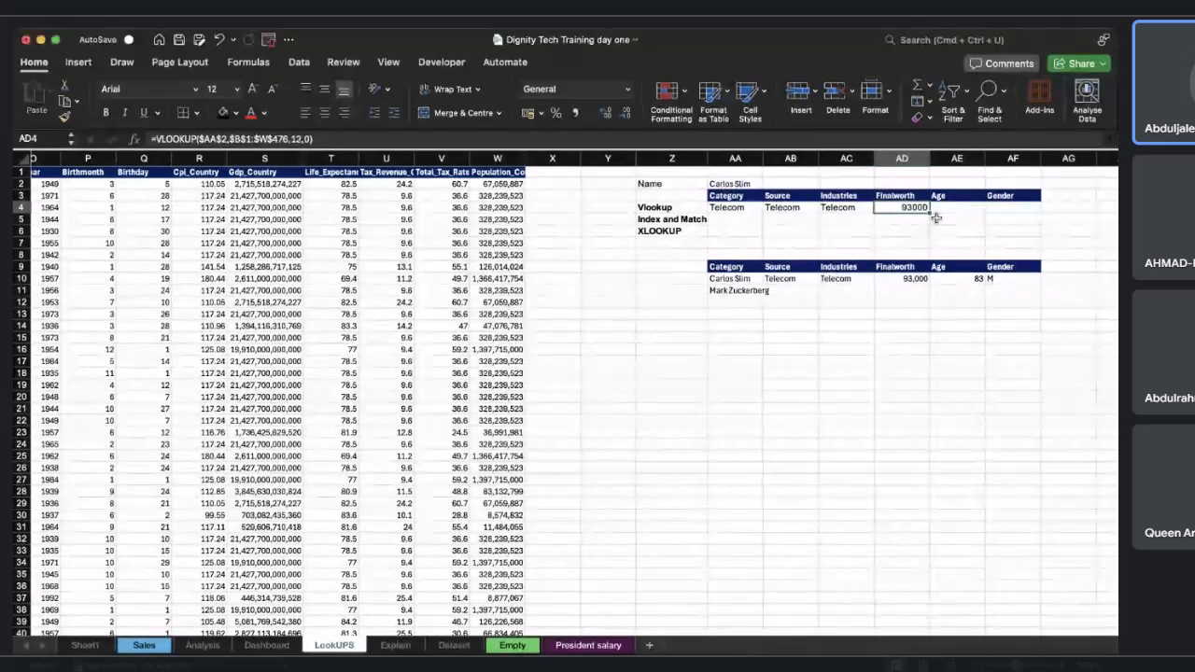
drag(930, 213, 974, 211)
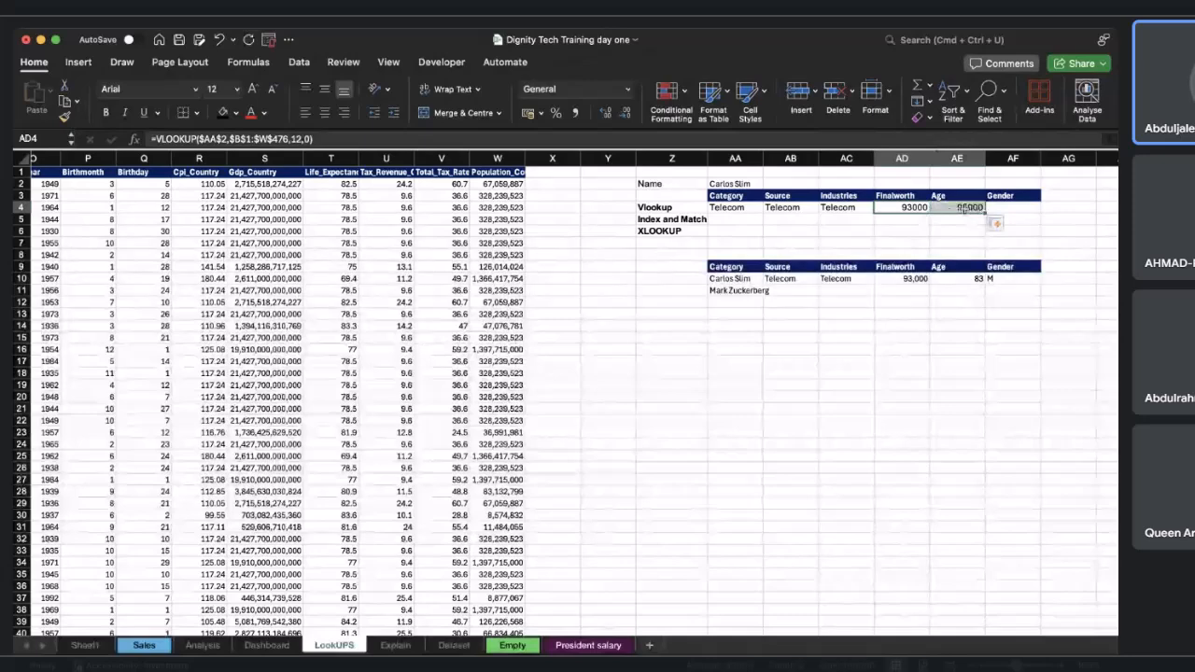
Change AE4's VLOOKUP column index to 13 to return Carlos Slim's age.
click(973, 211)
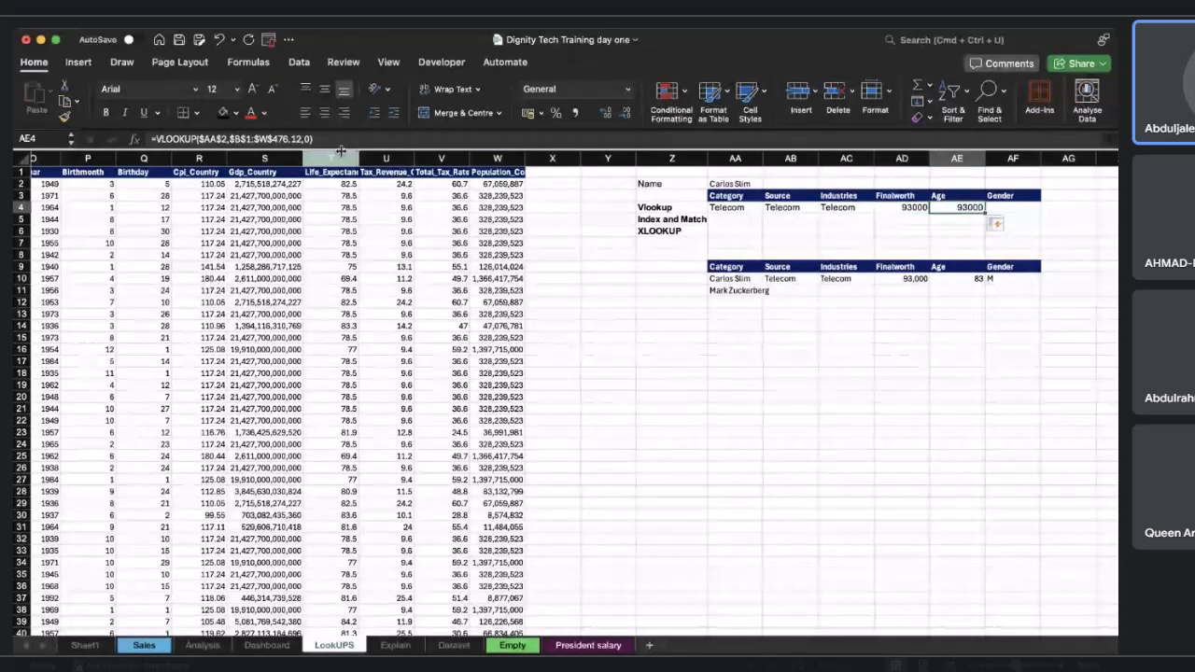
click(304, 138)
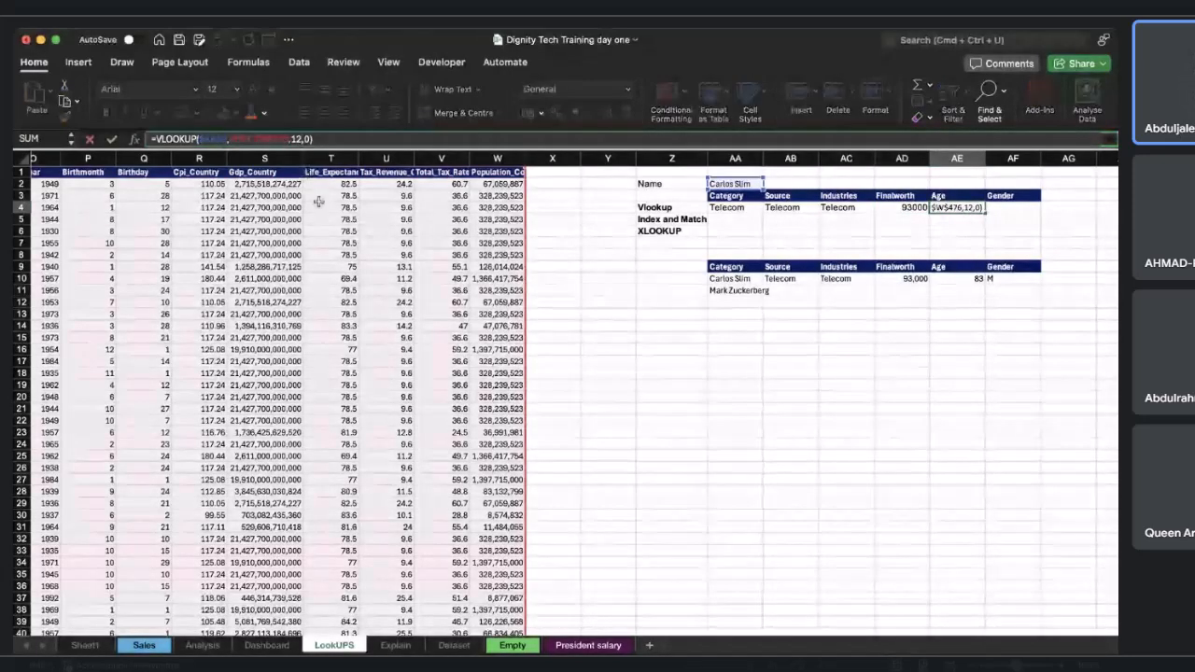
key(BackSpace)
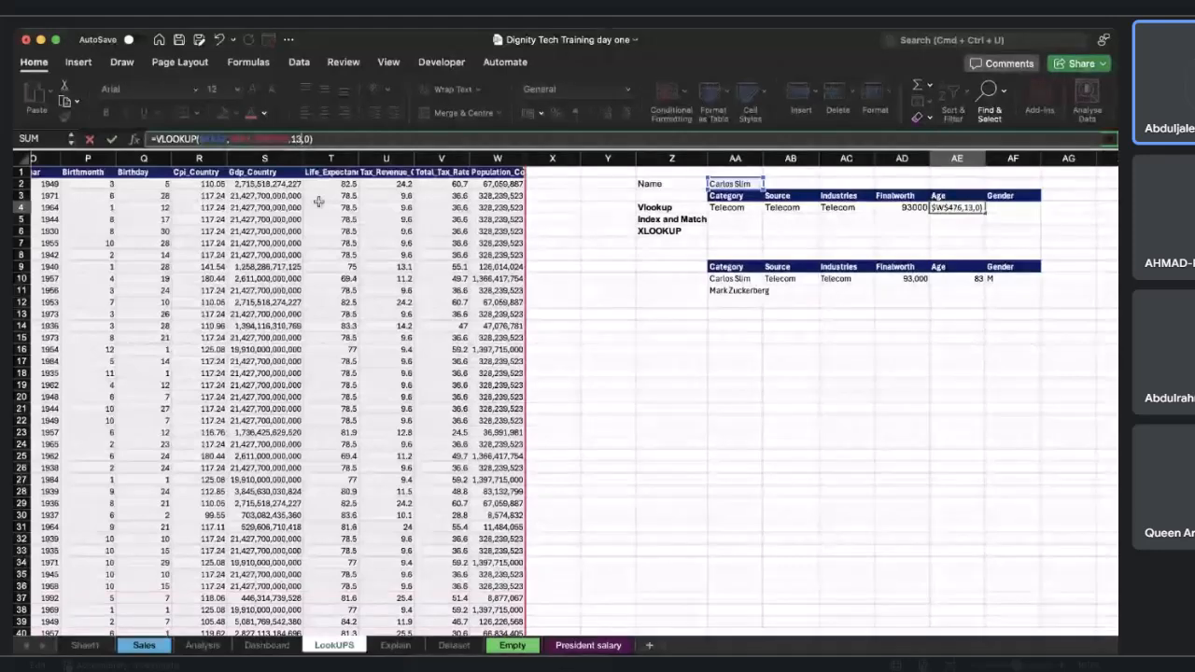
key(Return)
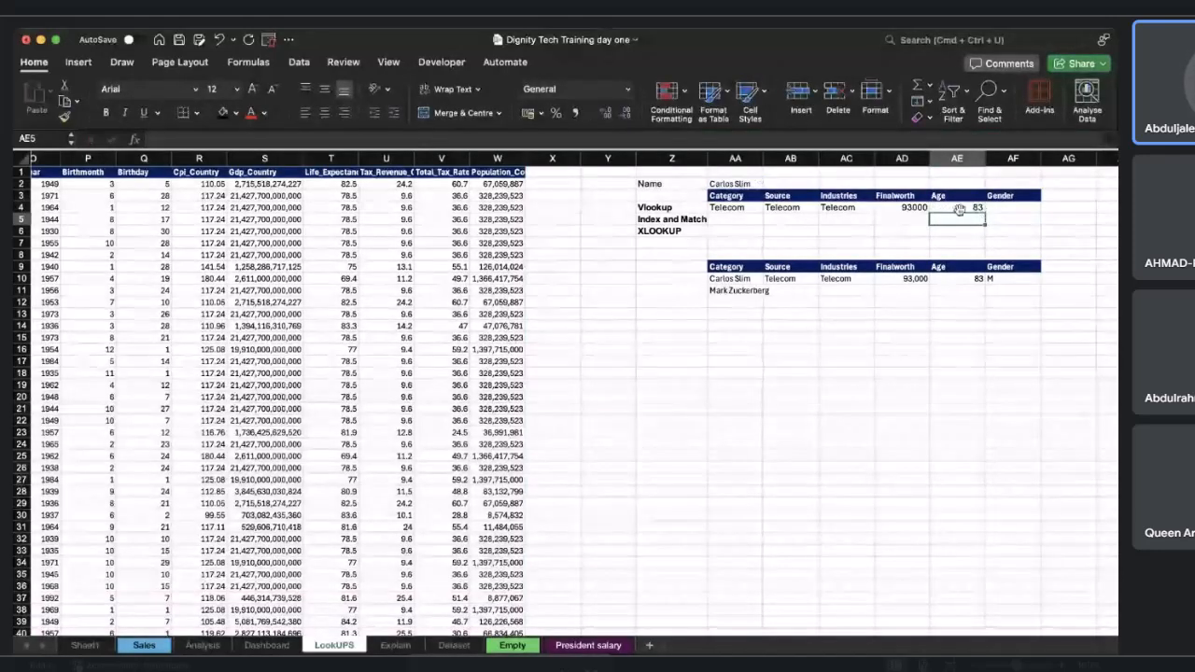
Fill AE4's VLOOKUP formula across into the Gender cell AF4.
scroll(721, 250, left, 3)
scroll(721, 250, left, 2)
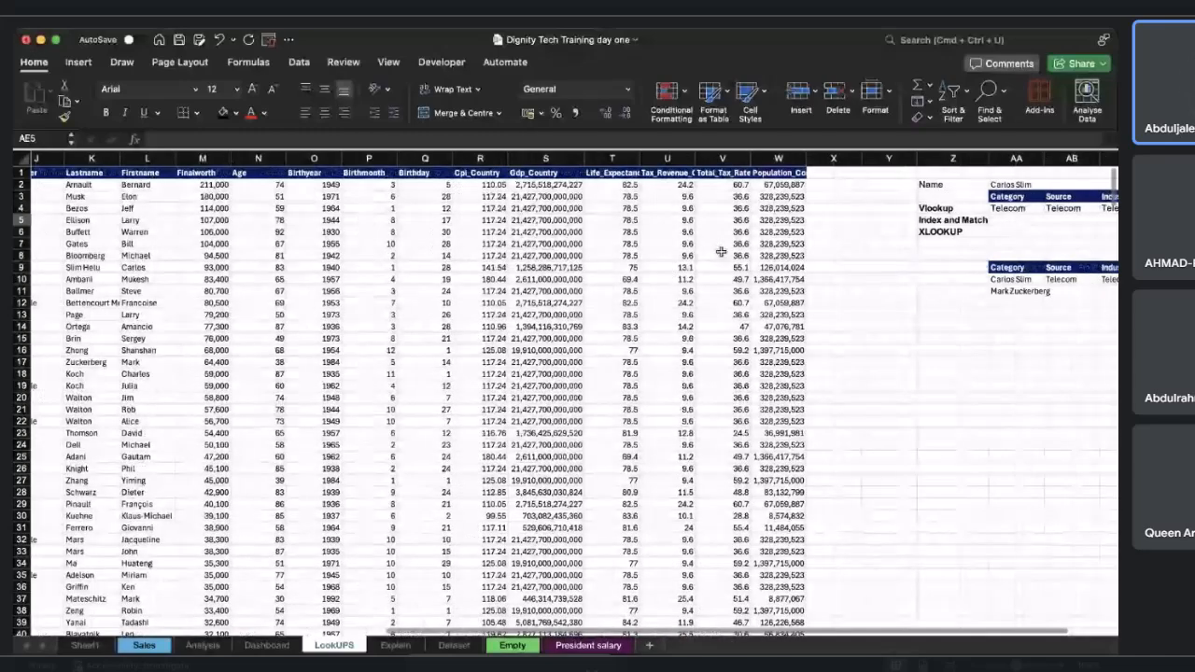
scroll(721, 251, left, 9)
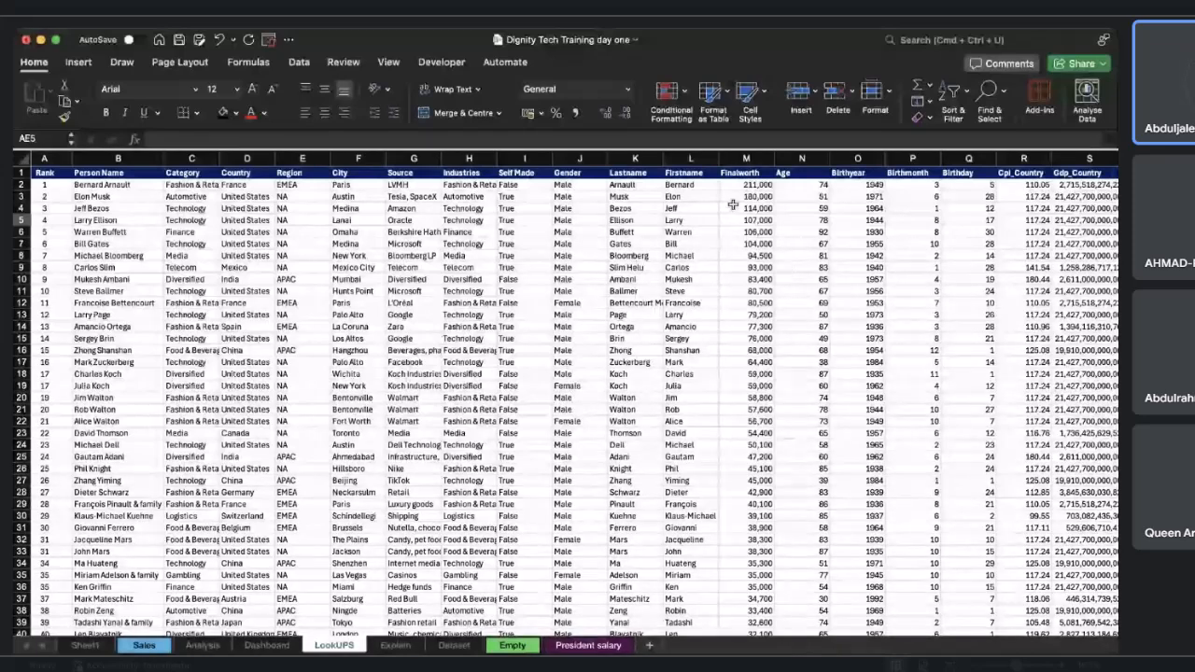
scroll(579, 209, right, 10)
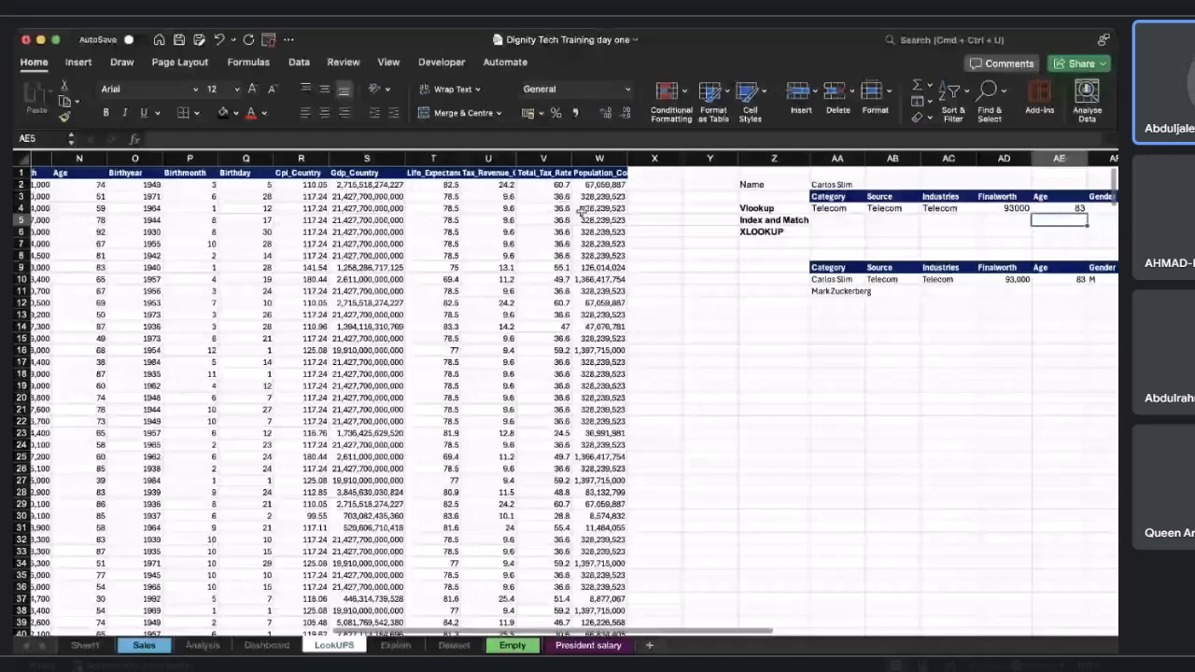
scroll(581, 212, right, 3)
click(906, 207)
drag(927, 214, 971, 214)
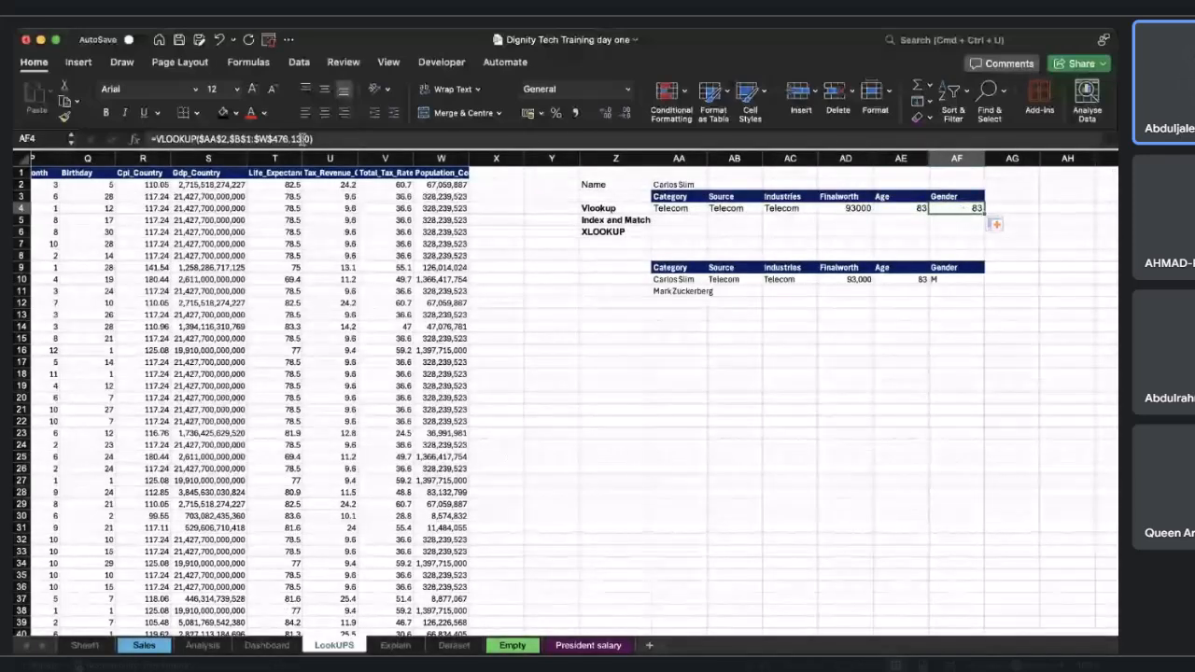
Set AF4's VLOOKUP column index to 10.
click(297, 139)
key(BackSpace)
text(0)
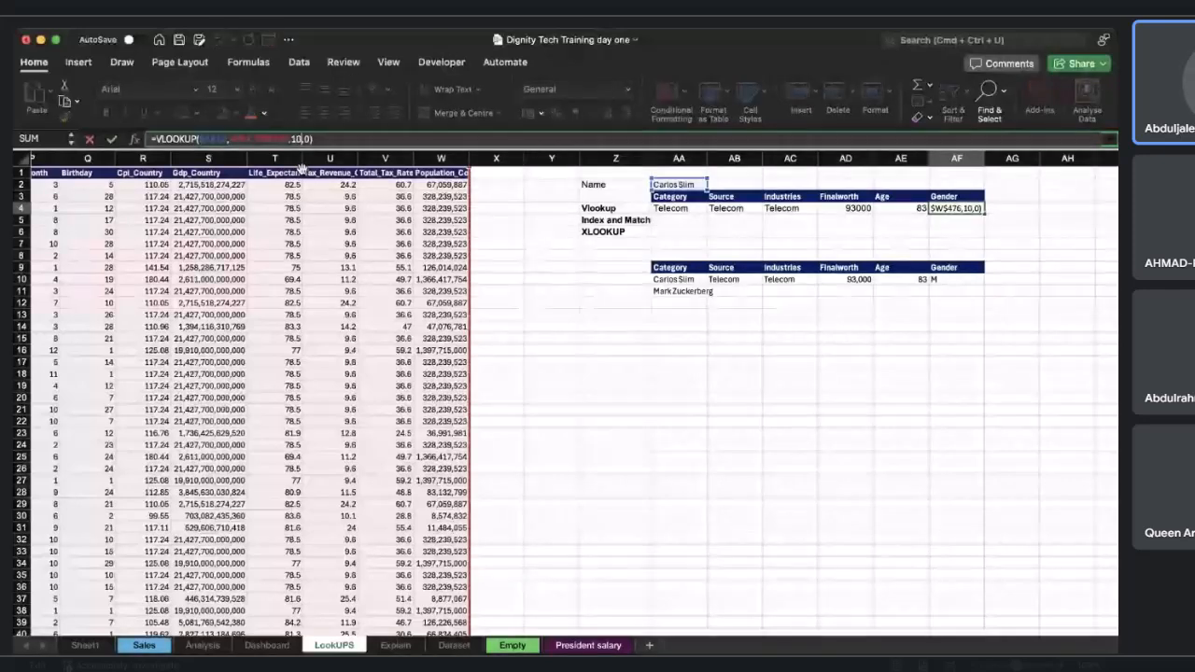
key(Return)
Change AF4's VLOOKUP column index to 9 to return Carlos Slim's gender.
scroll(307, 311, left, 4)
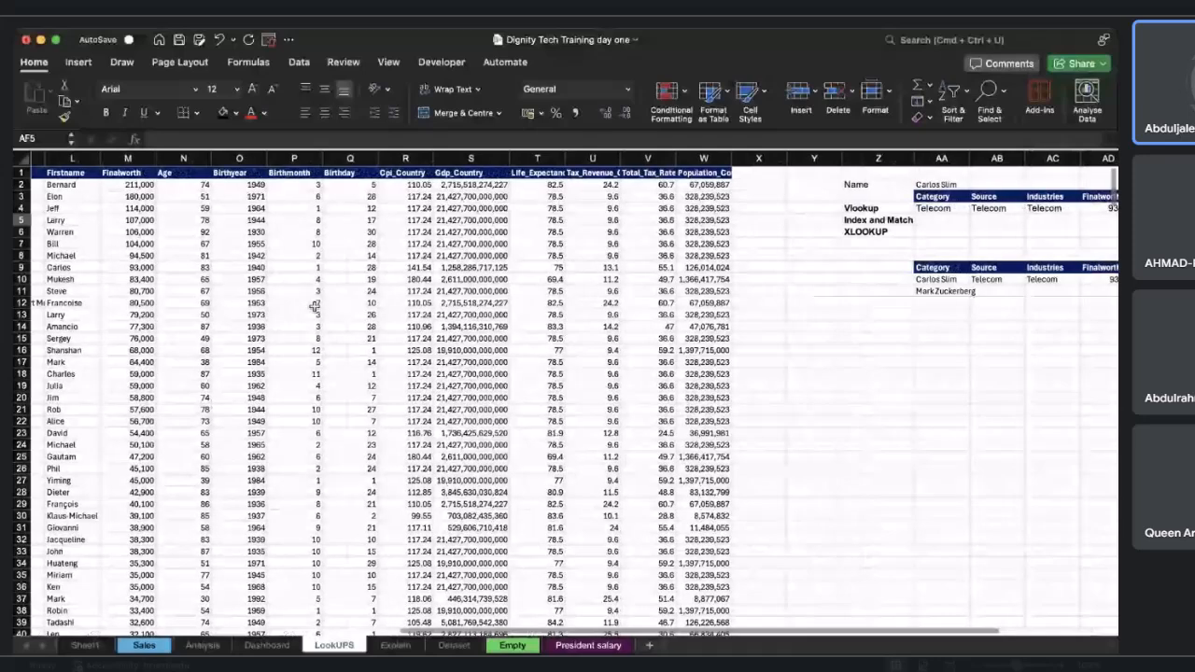
scroll(254, 286, left, 2)
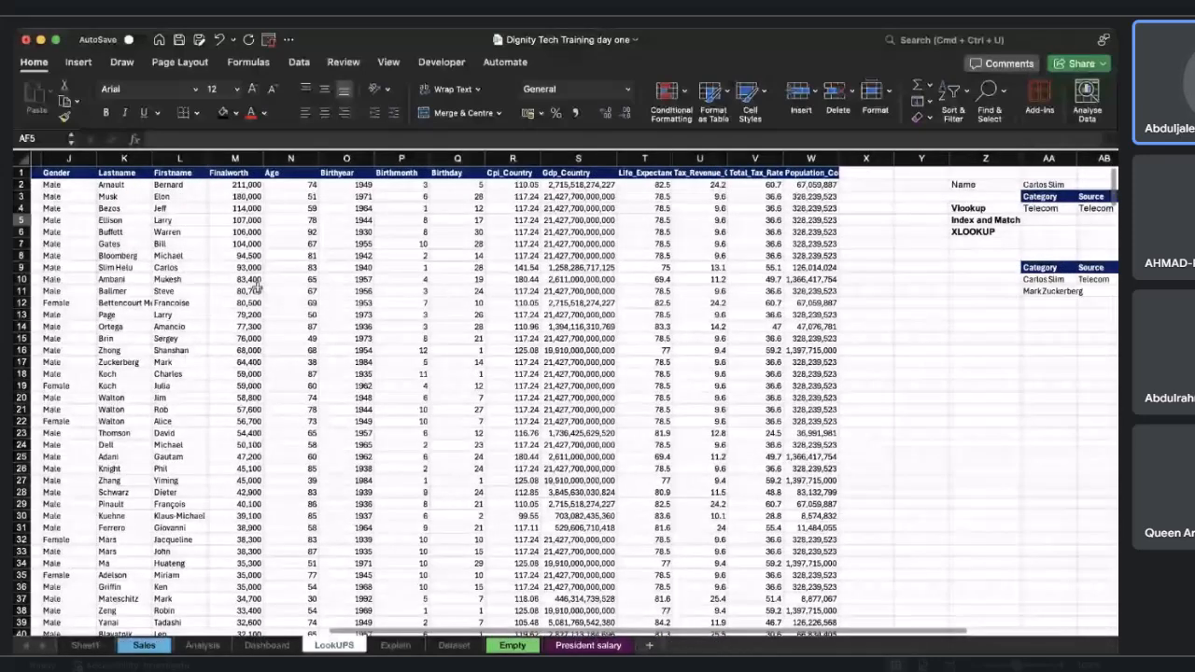
scroll(253, 287, left, 2)
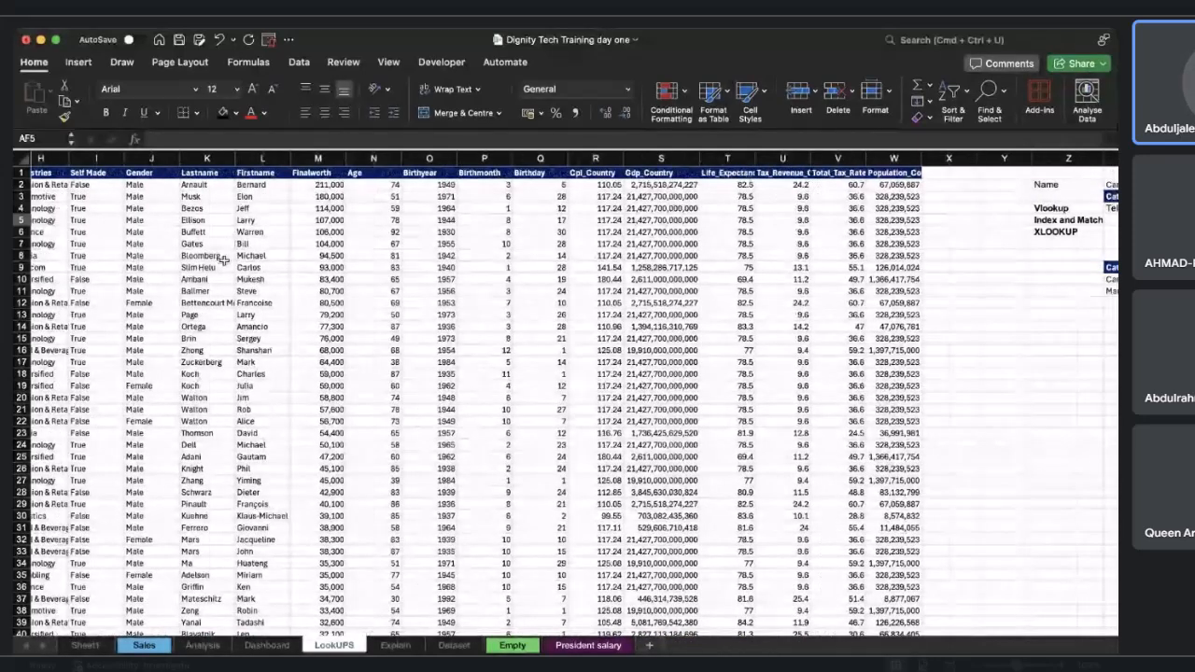
scroll(224, 259, right, 10)
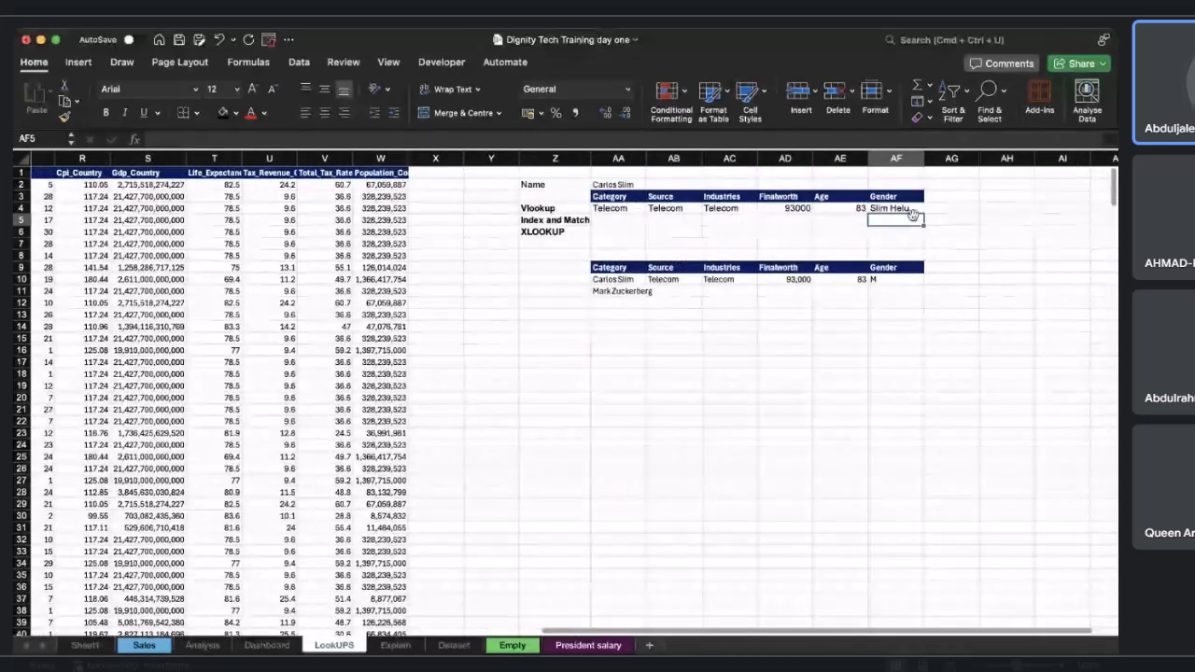
click(897, 207)
click(304, 138)
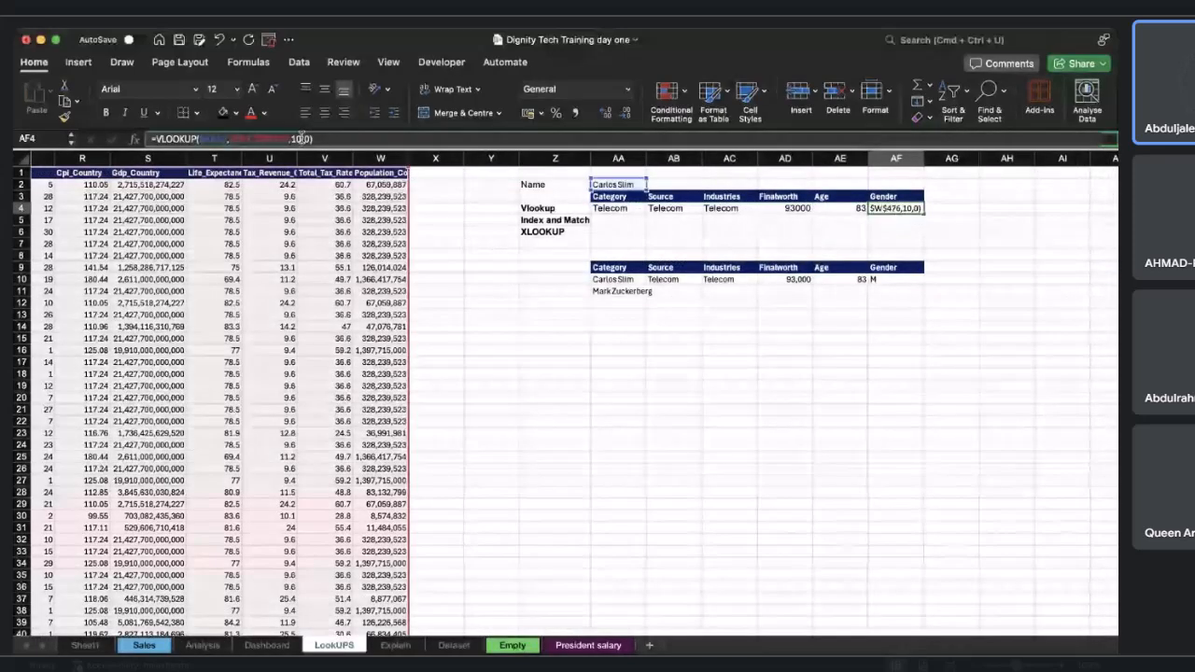
key(BackSpace)
key(BackSpace)
text(9)
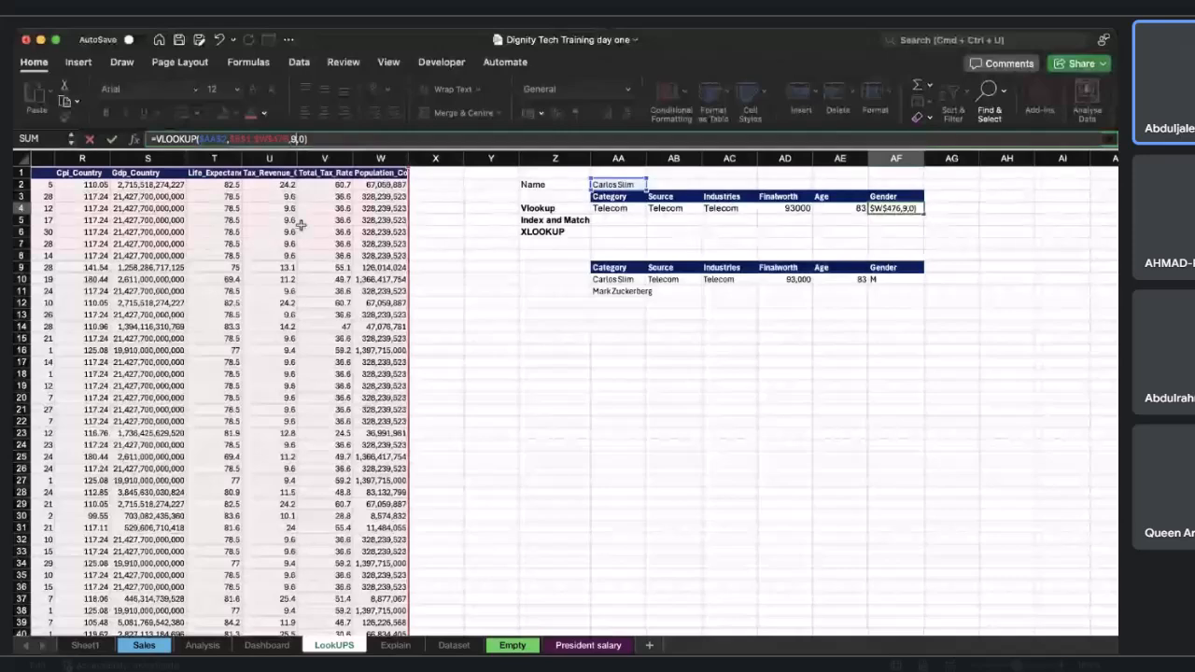
key(Return)
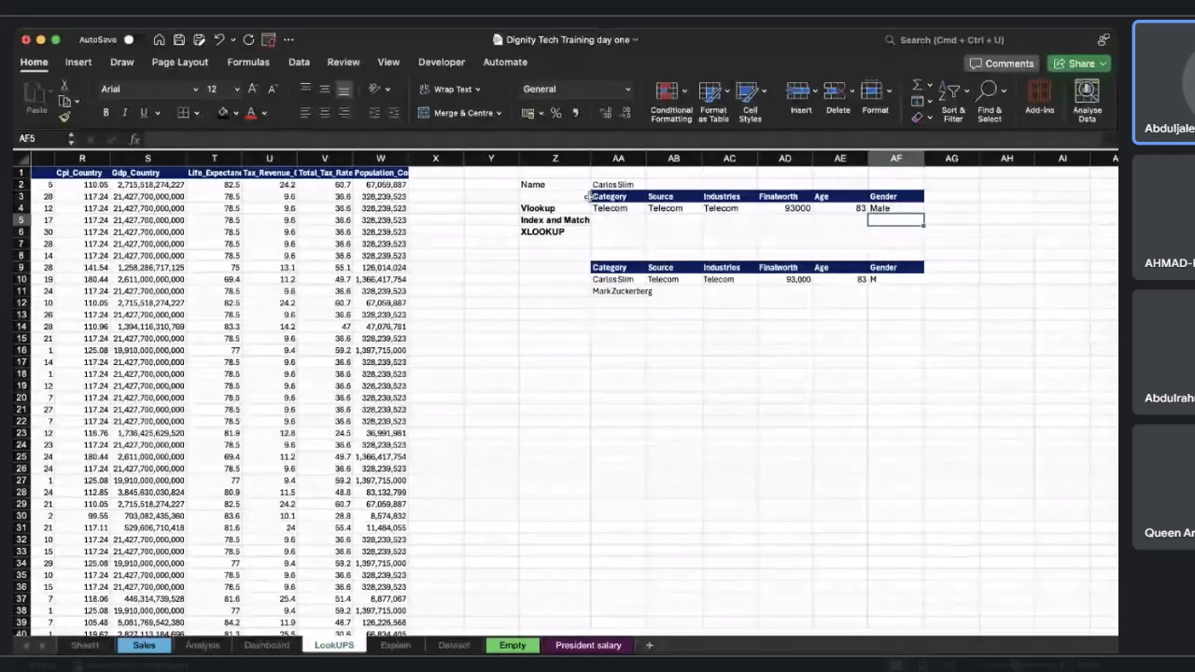
Copy Mark Zuckerberg from AA11 into the lookup name cell AA2.
click(623, 184)
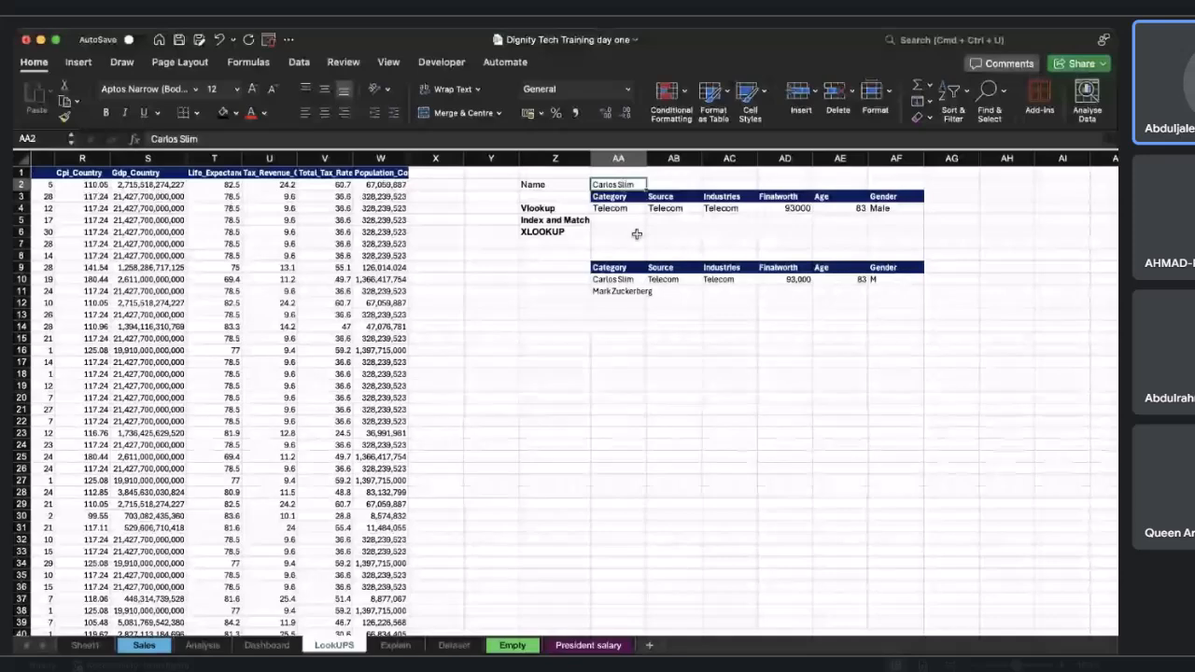
click(621, 290)
key(super+c)
click(625, 184)
key(super+v)
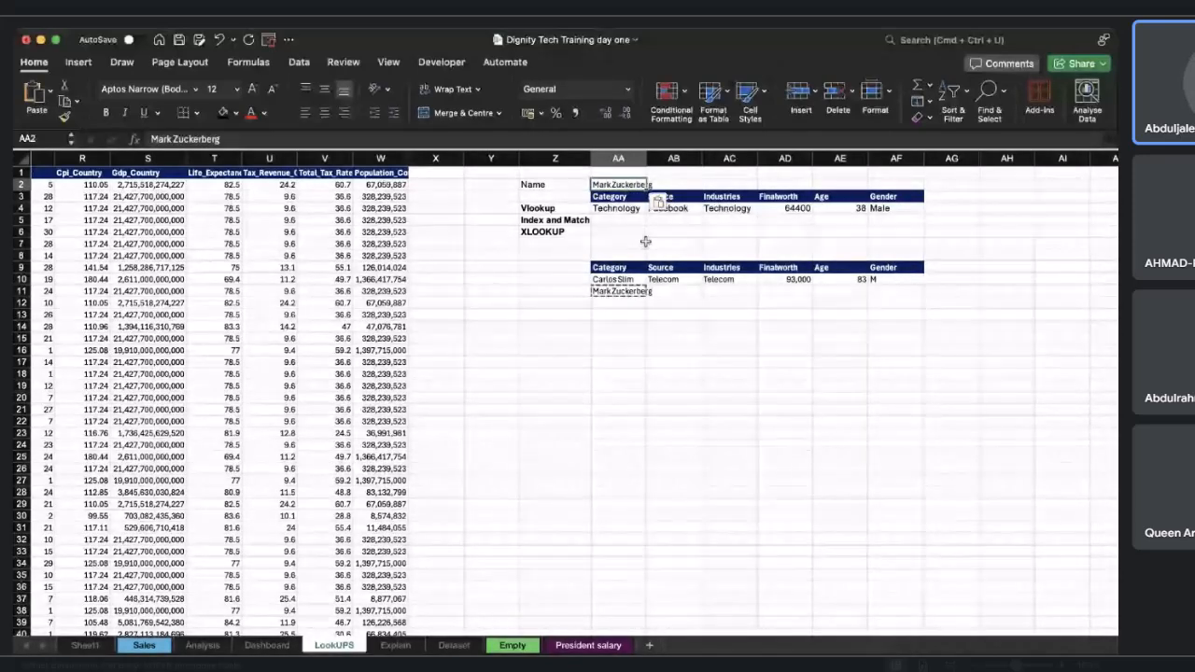
Clear the manually copied comparison rows below the lookup table.
click(633, 292)
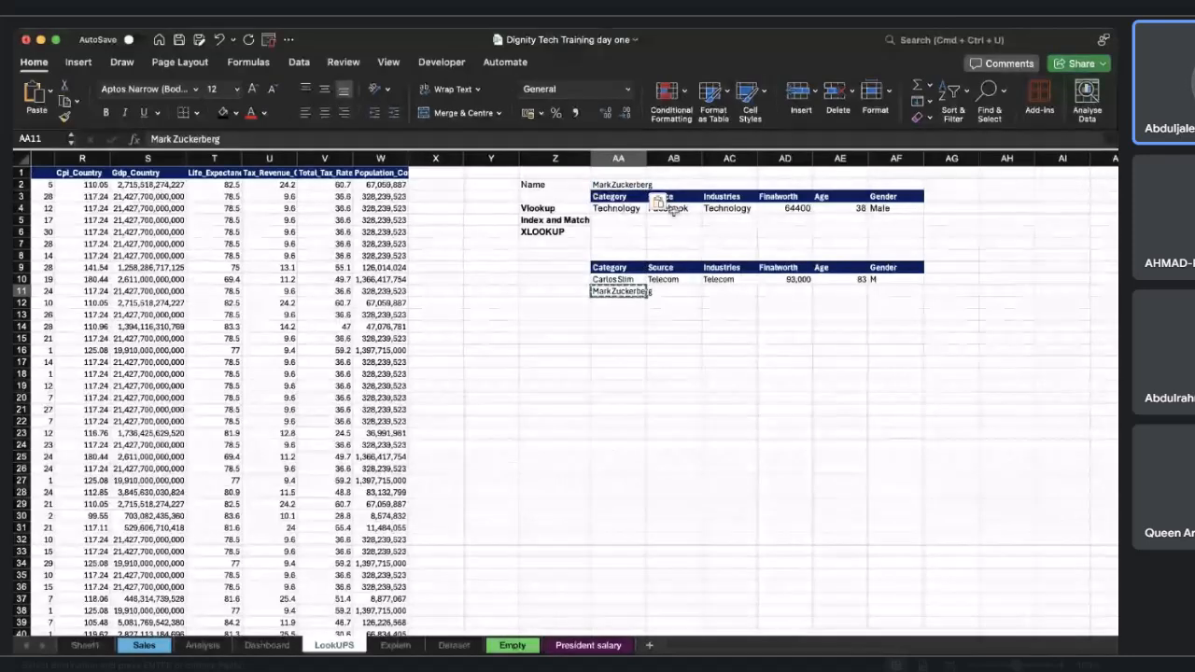
drag(607, 268, 891, 298)
key(Delete)
click(673, 314)
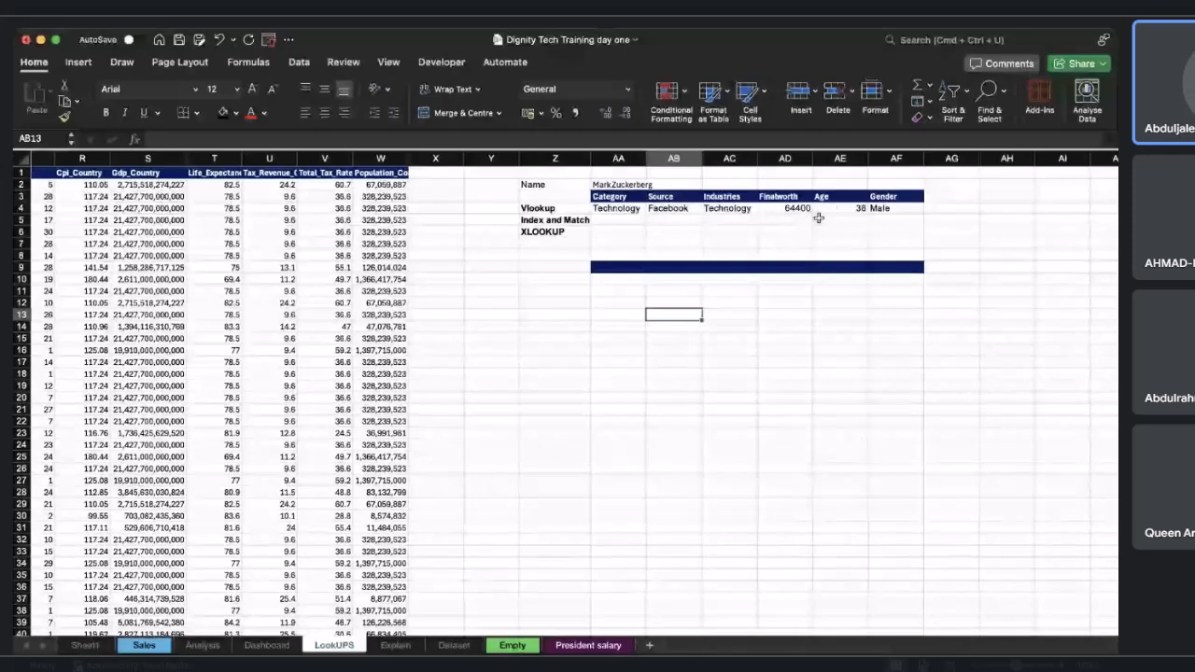
Copy Aliko Dangote from B119 of the data table into the lookup name cell AA2.
scroll(613, 315, left, 10)
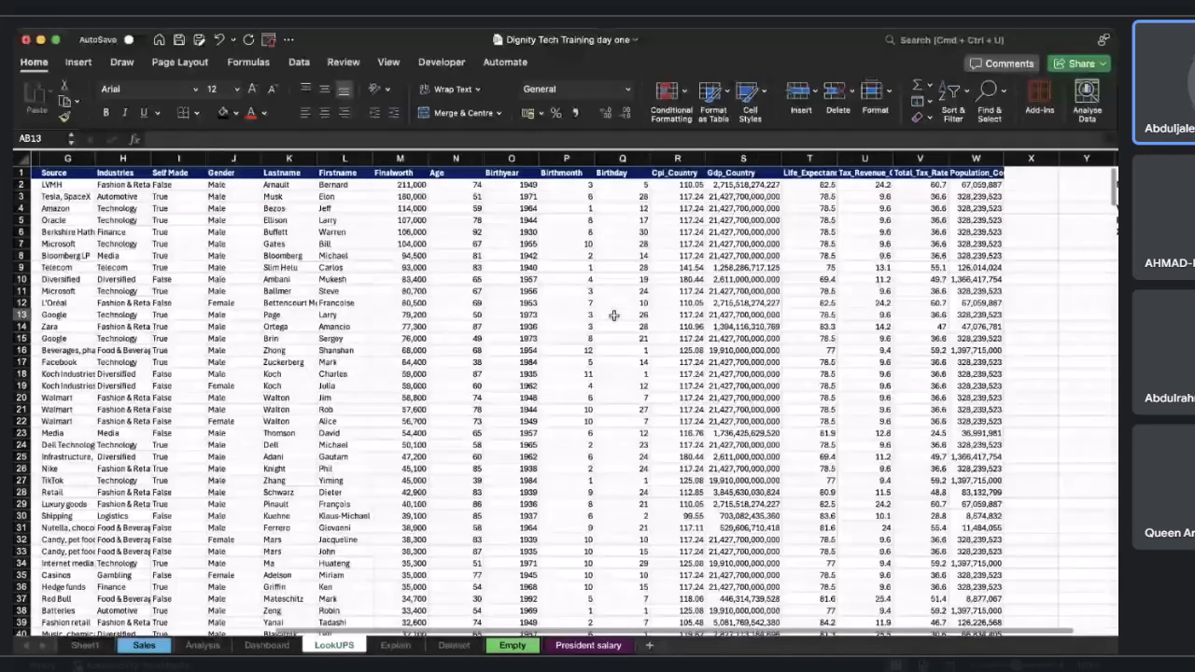
scroll(613, 316, right, 1)
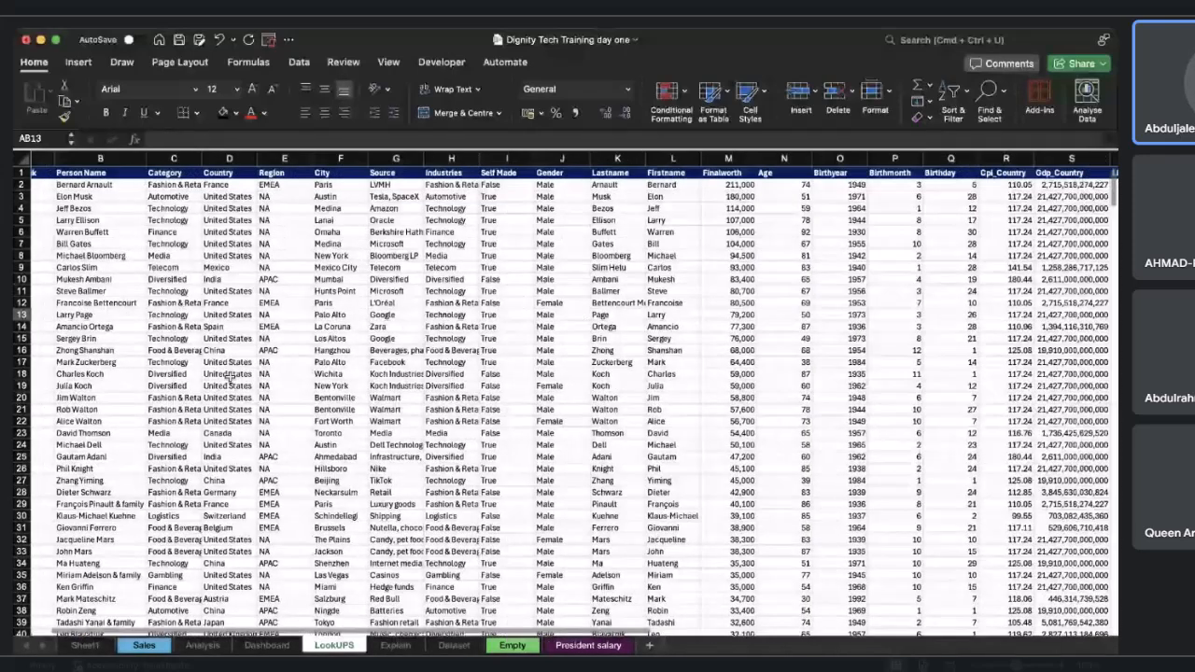
scroll(96, 455, left, 1)
scroll(96, 455, down, 5)
scroll(97, 456, down, 1)
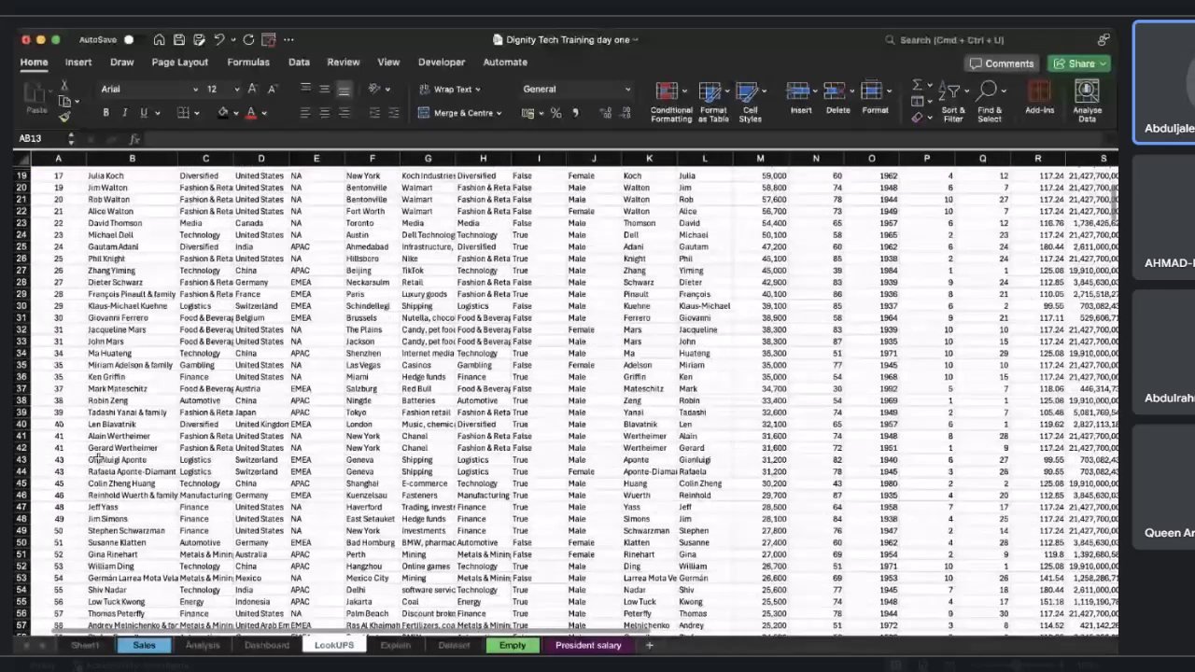
scroll(96, 457, down, 6)
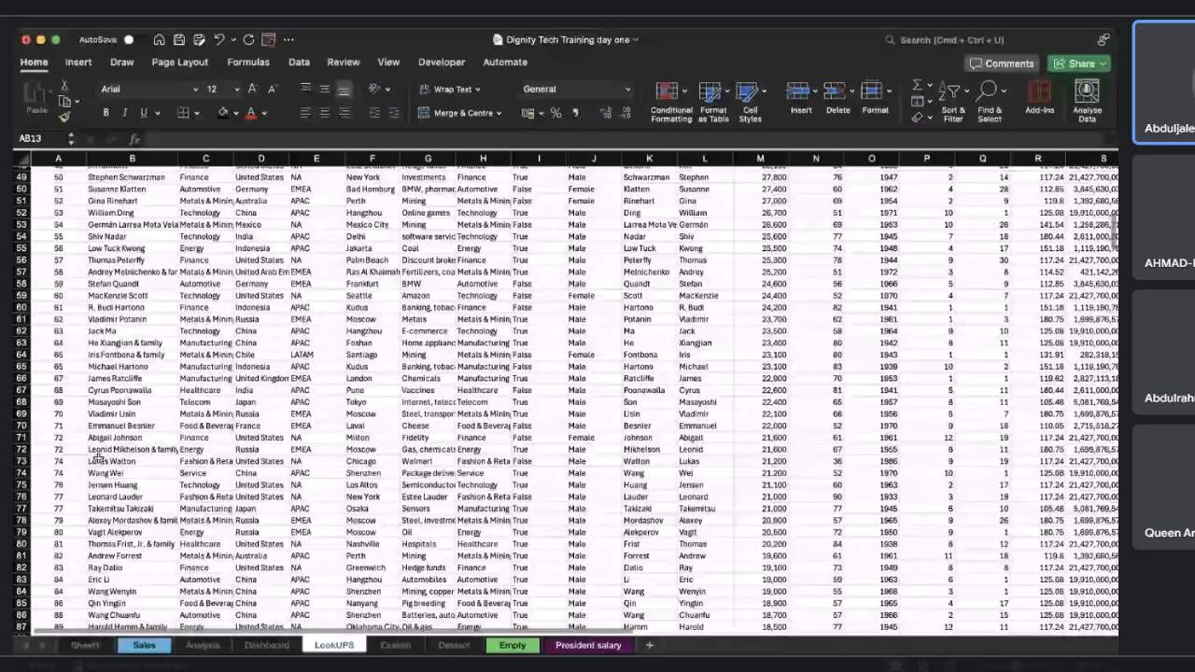
scroll(97, 455, down, 10)
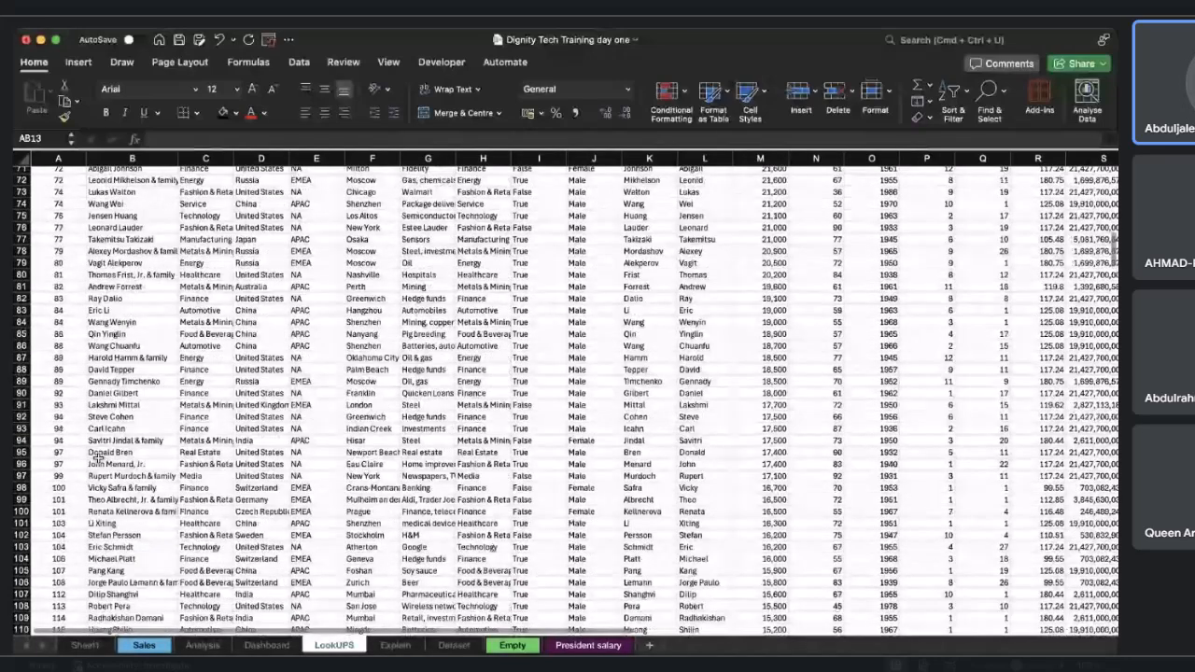
scroll(97, 457, down, 10)
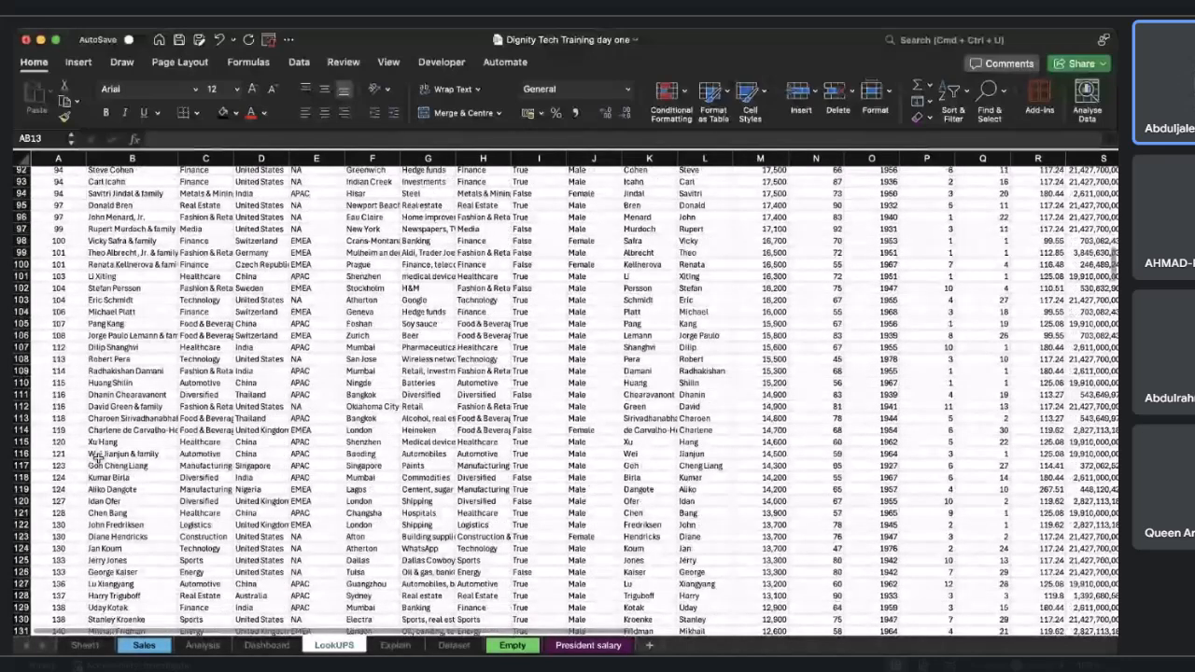
scroll(97, 455, down, 1)
click(110, 461)
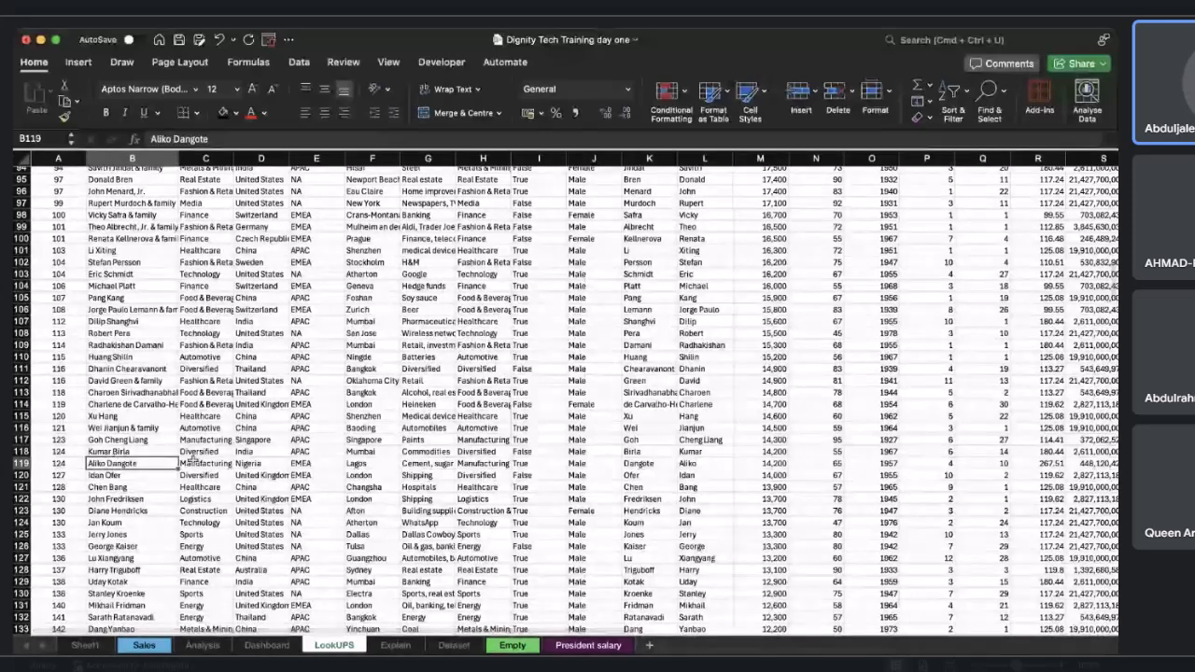
scroll(497, 441, right, 3)
scroll(497, 441, up, 5)
scroll(497, 442, right, 14)
scroll(498, 441, up, 20)
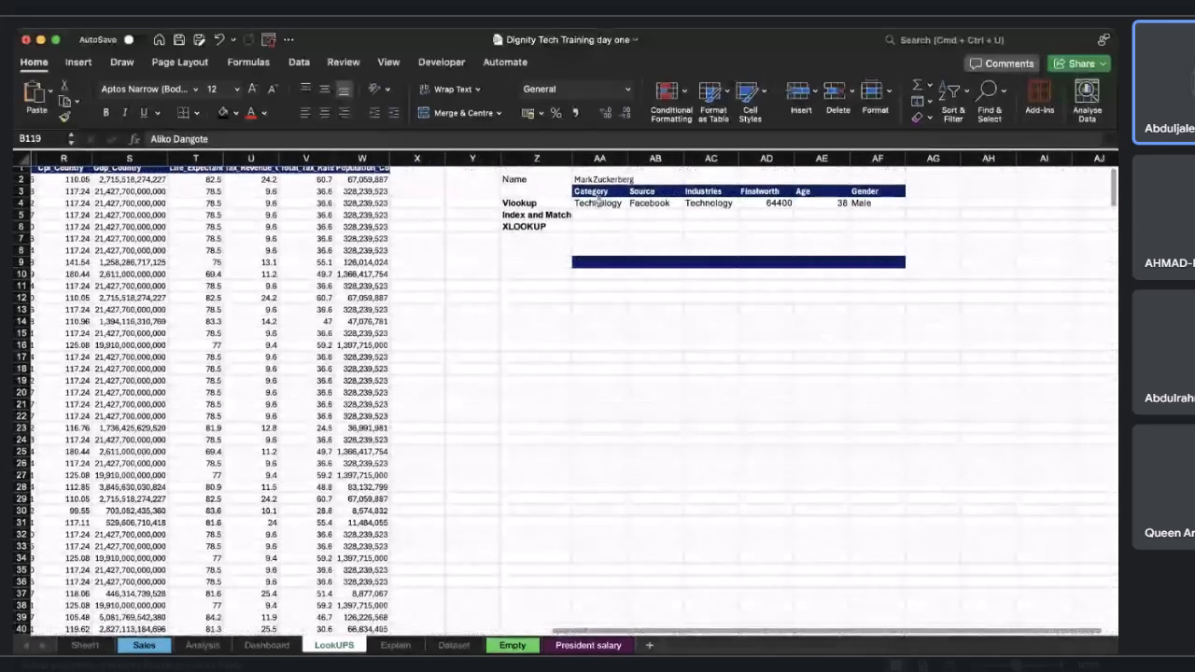
click(590, 179)
key(cmd+v)
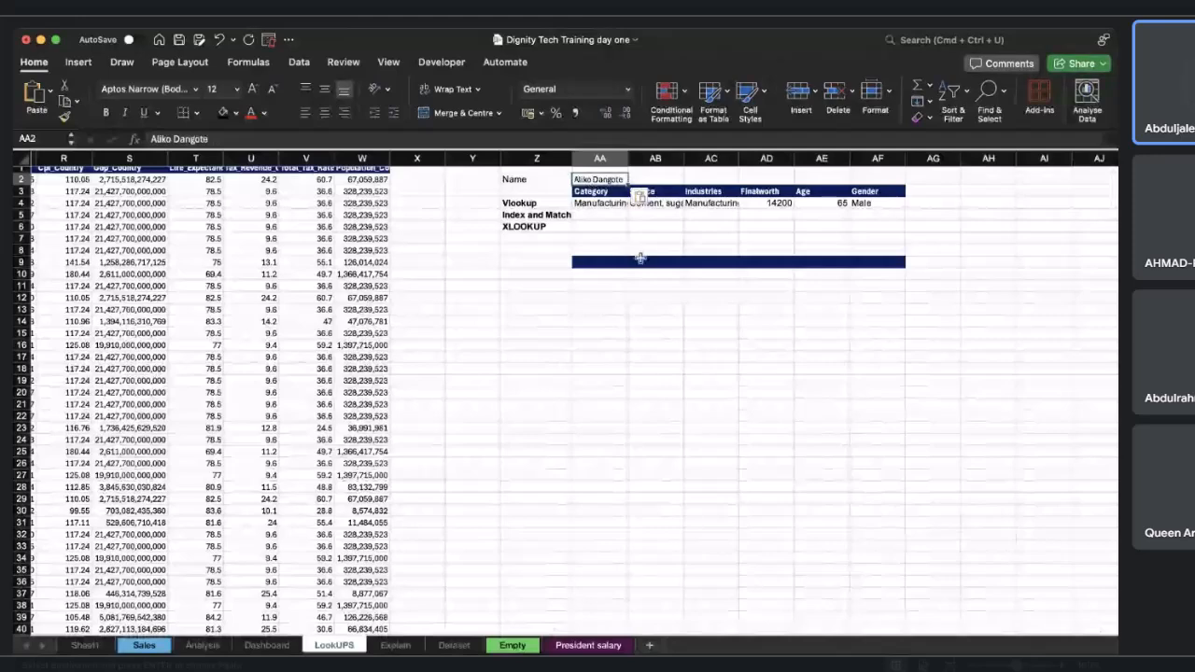
Autofit the widths of the lookup table's Category, Source and Industries columns.
double_click(634, 156)
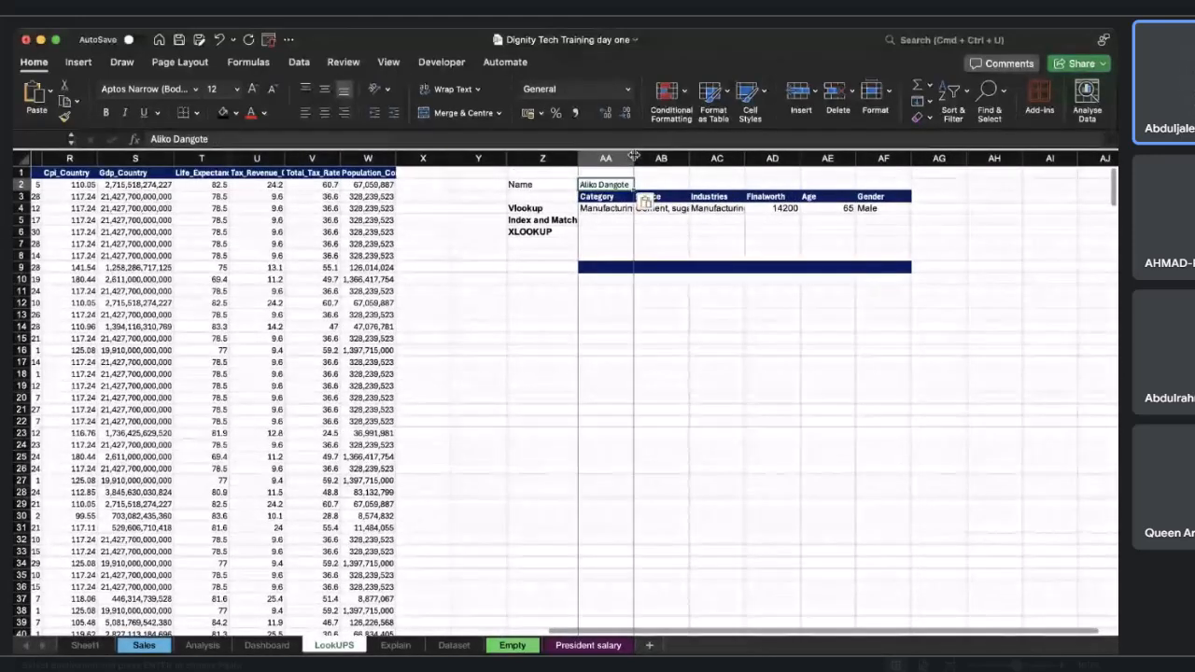
double_click(696, 158)
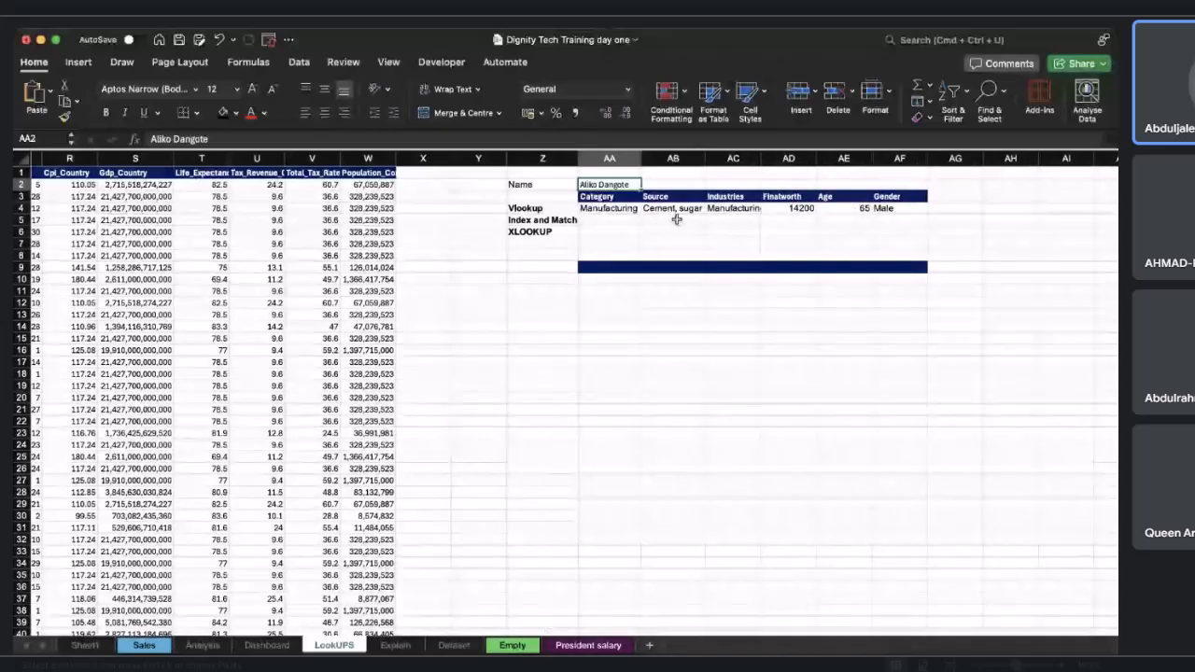
double_click(762, 158)
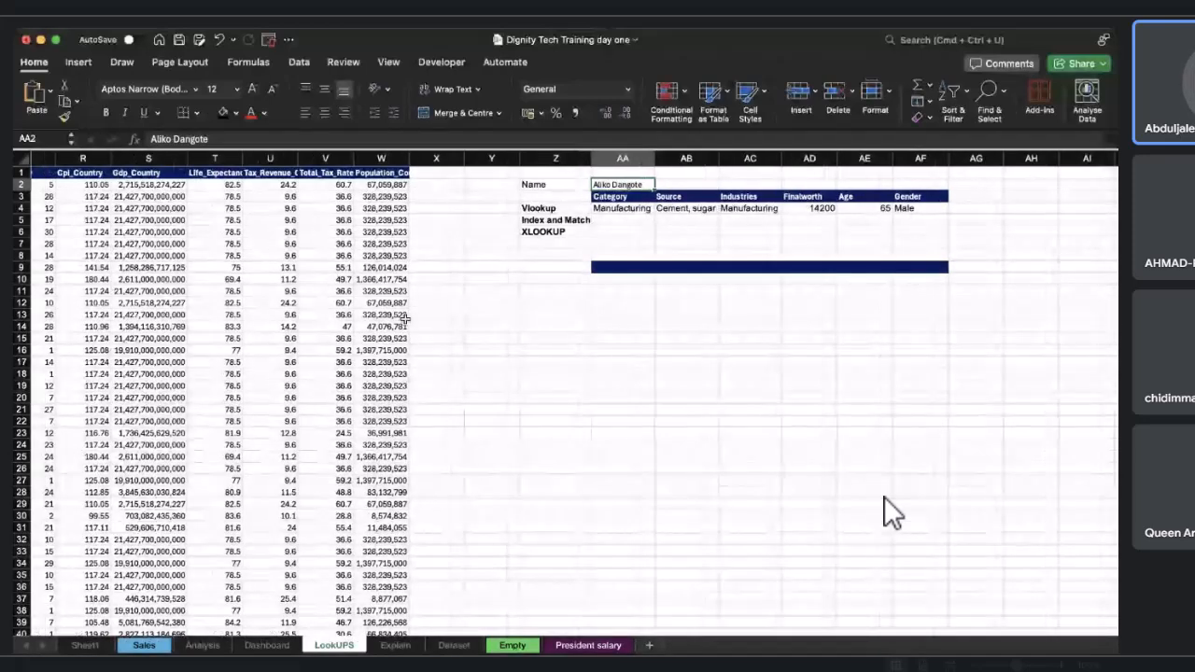
scroll(405, 319, left, 15)
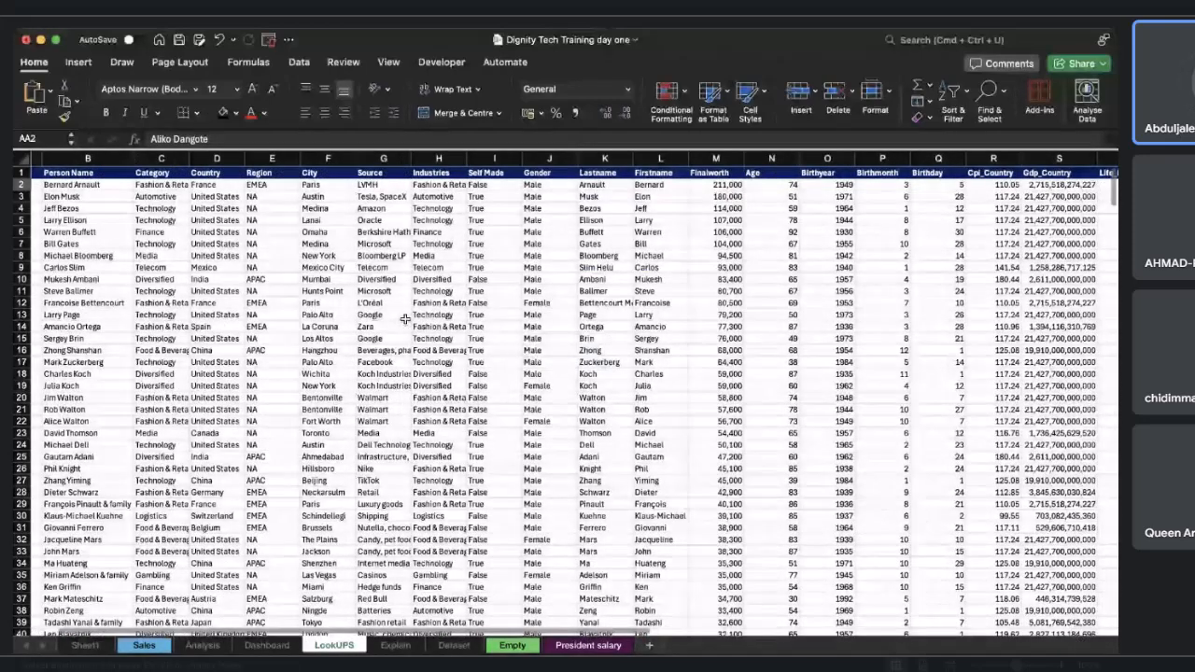
scroll(405, 319, right, 10)
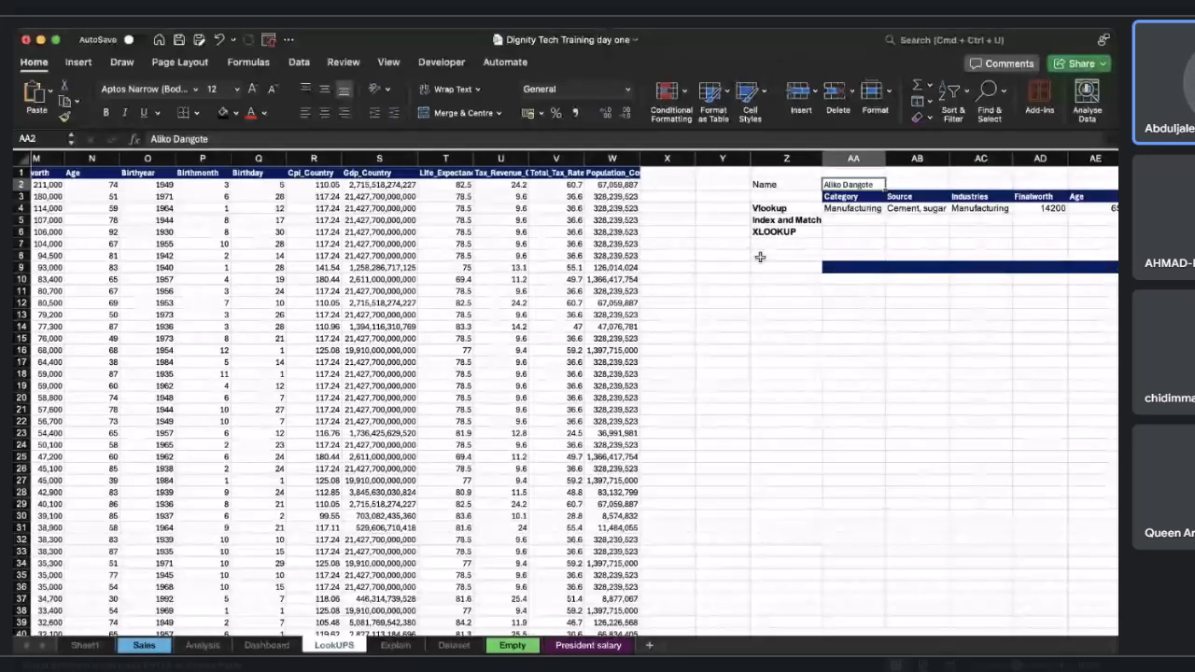
scroll(760, 257, right, 2)
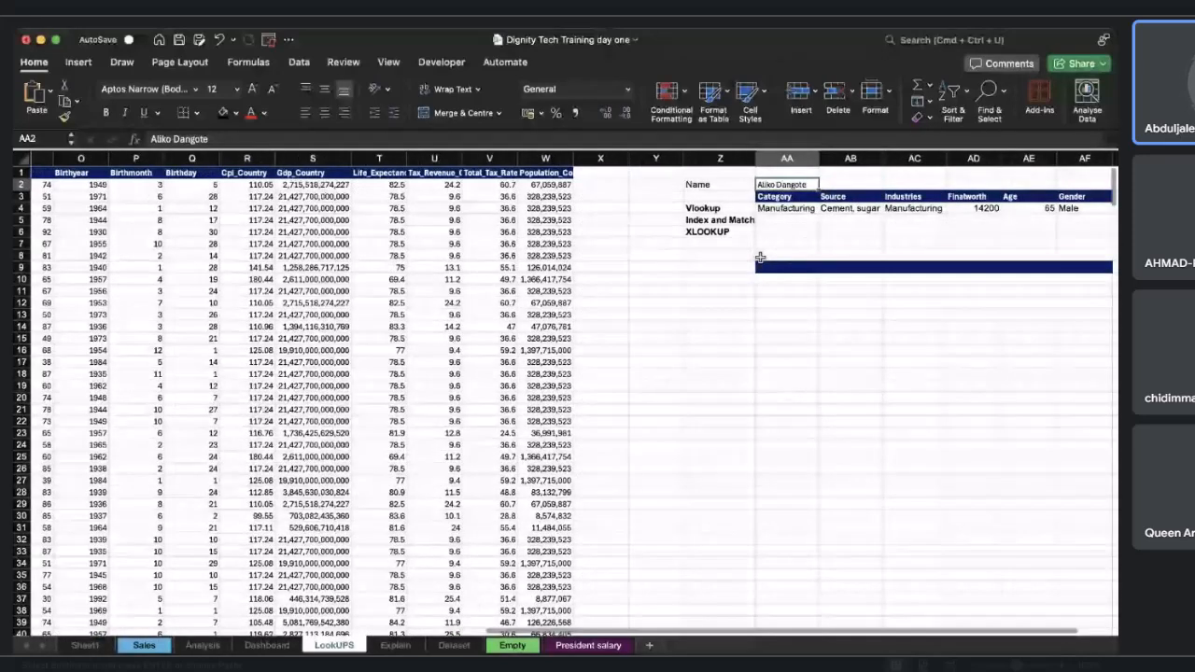
scroll(760, 257, right, 1)
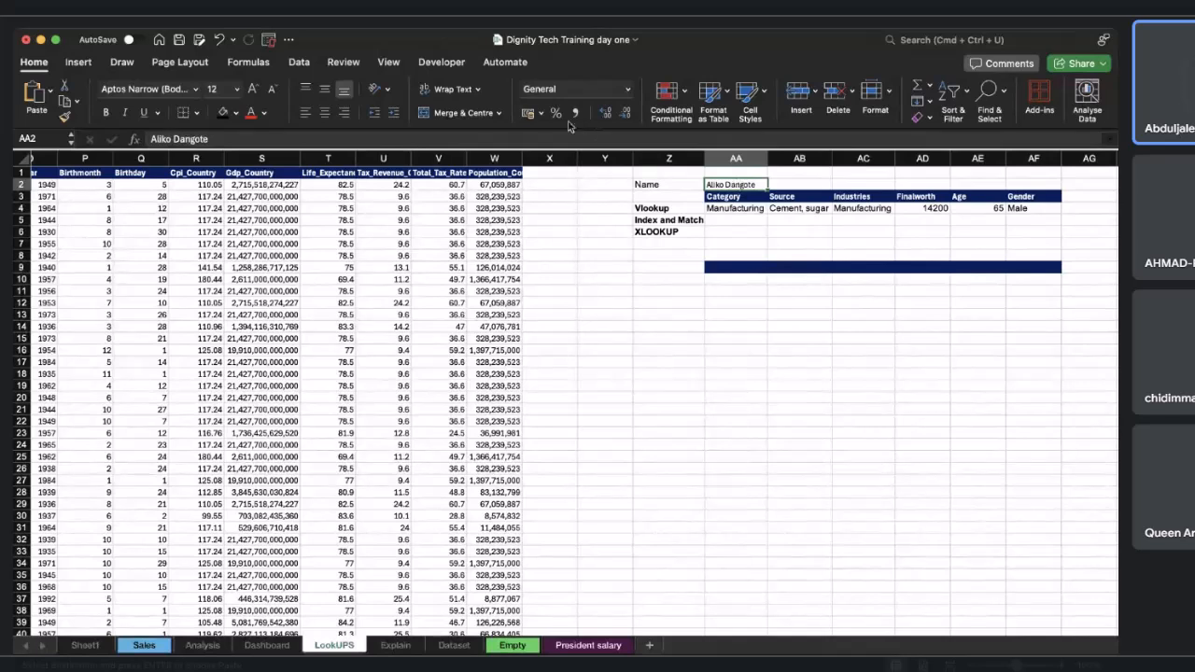
click(497, 65)
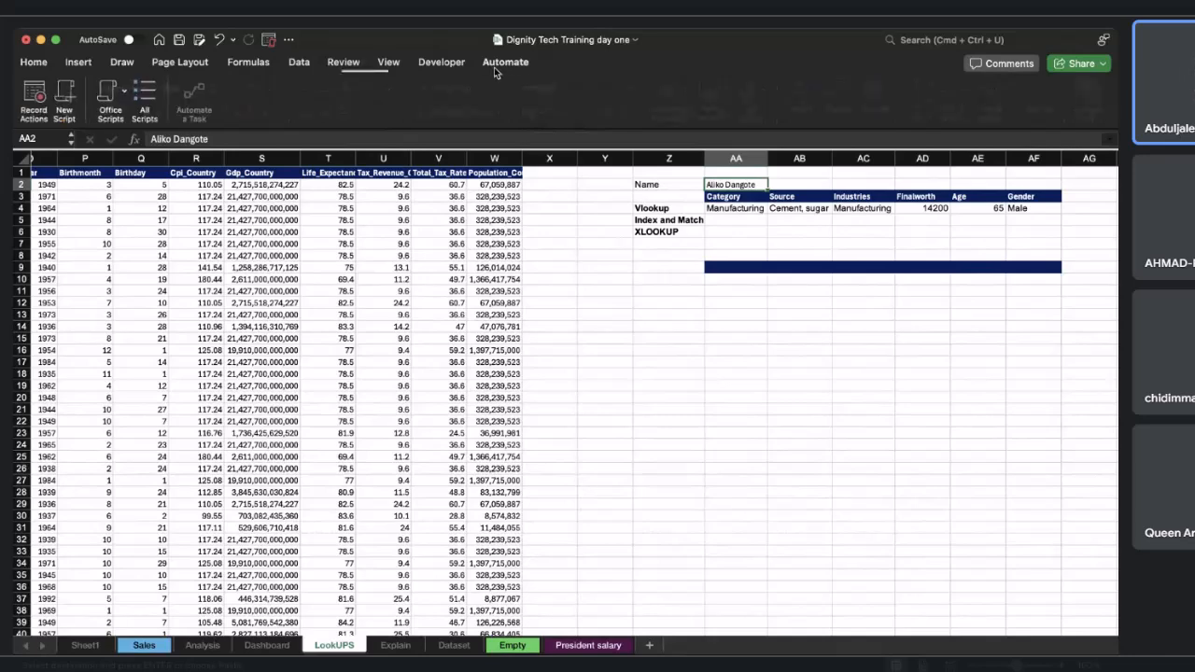
click(440, 67)
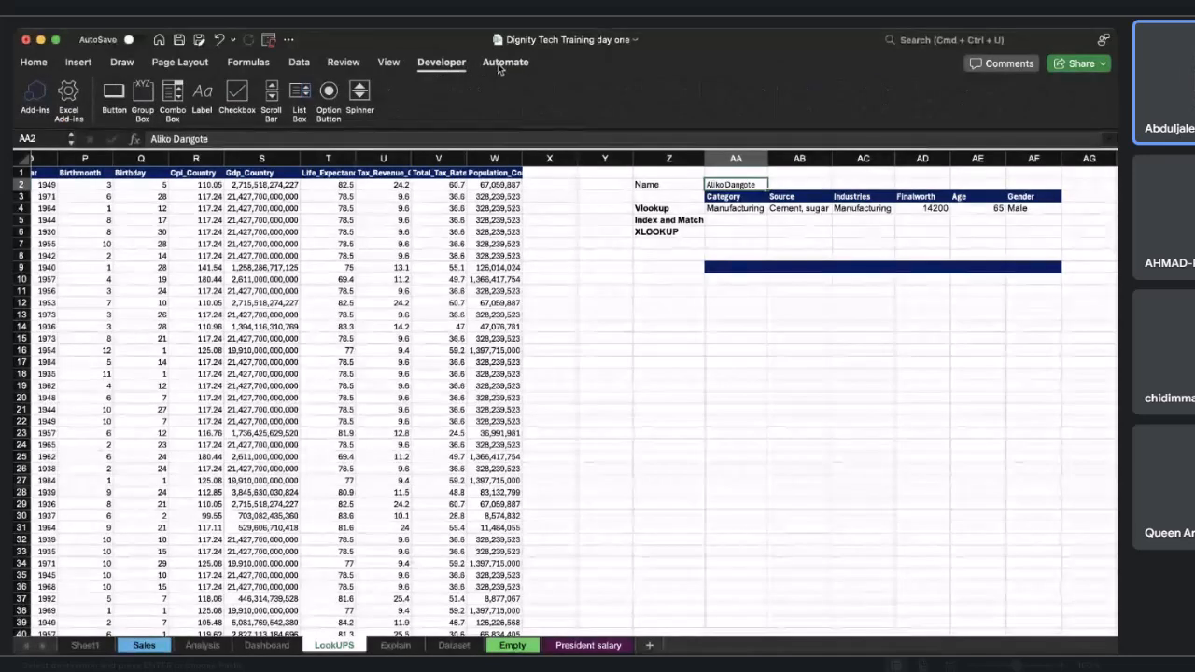
click(113, 62)
click(78, 63)
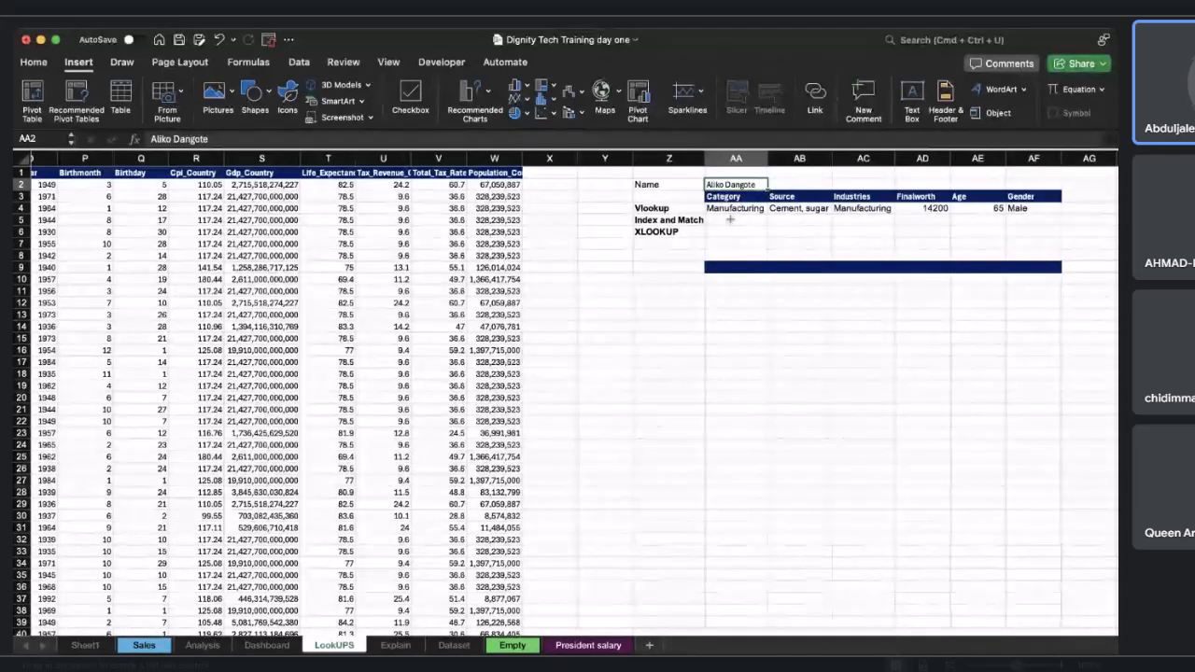
click(432, 61)
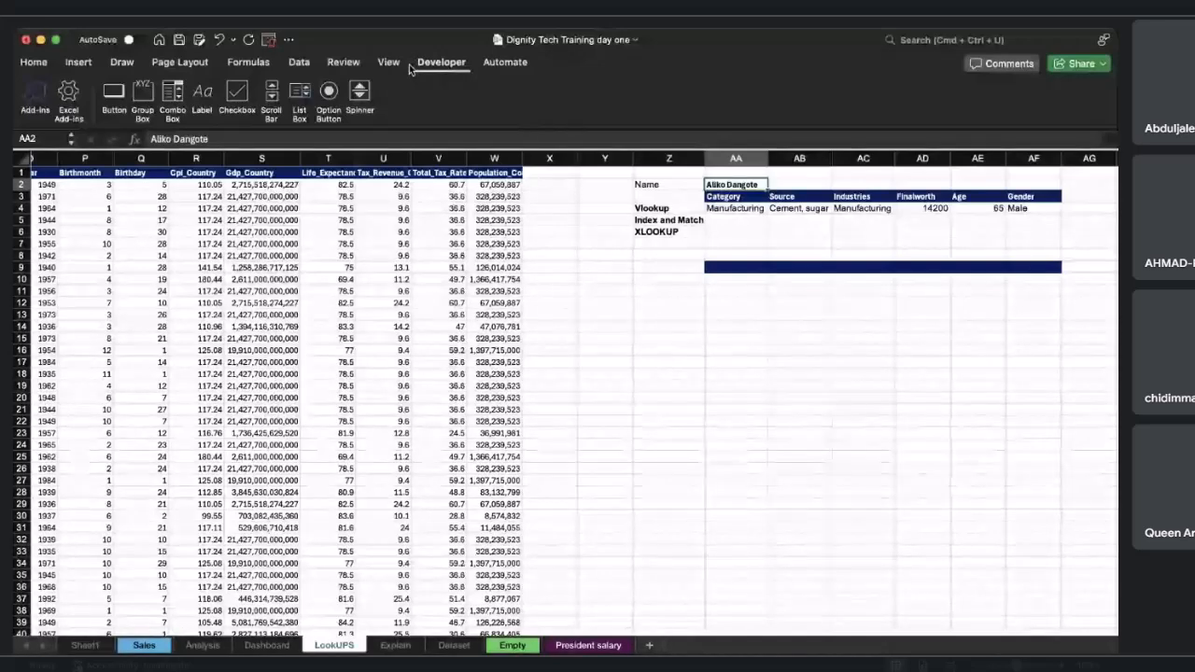
key(ctrl+Right)
key(ctrl+Left)
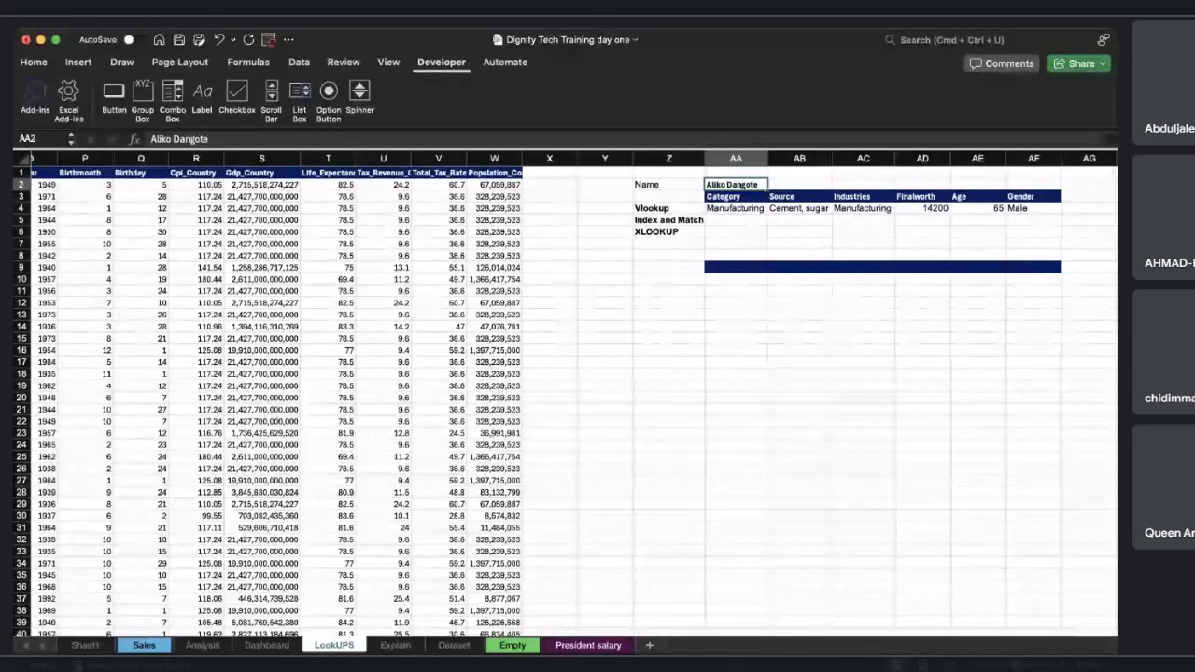
click(698, 517)
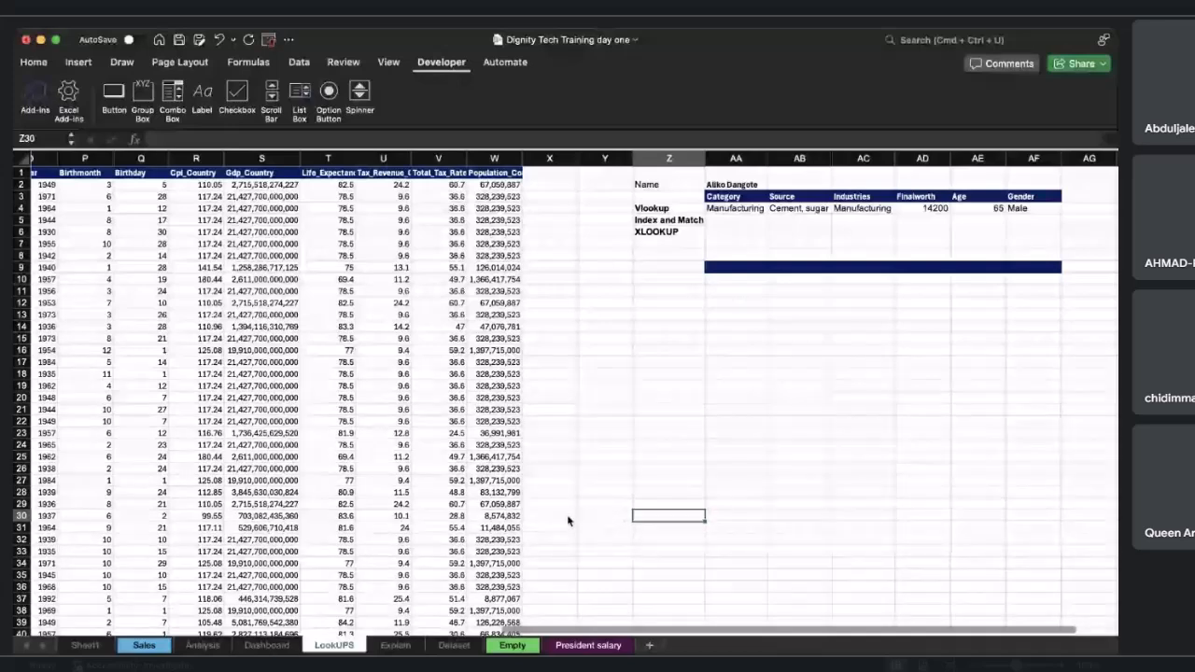
key(super+grave)
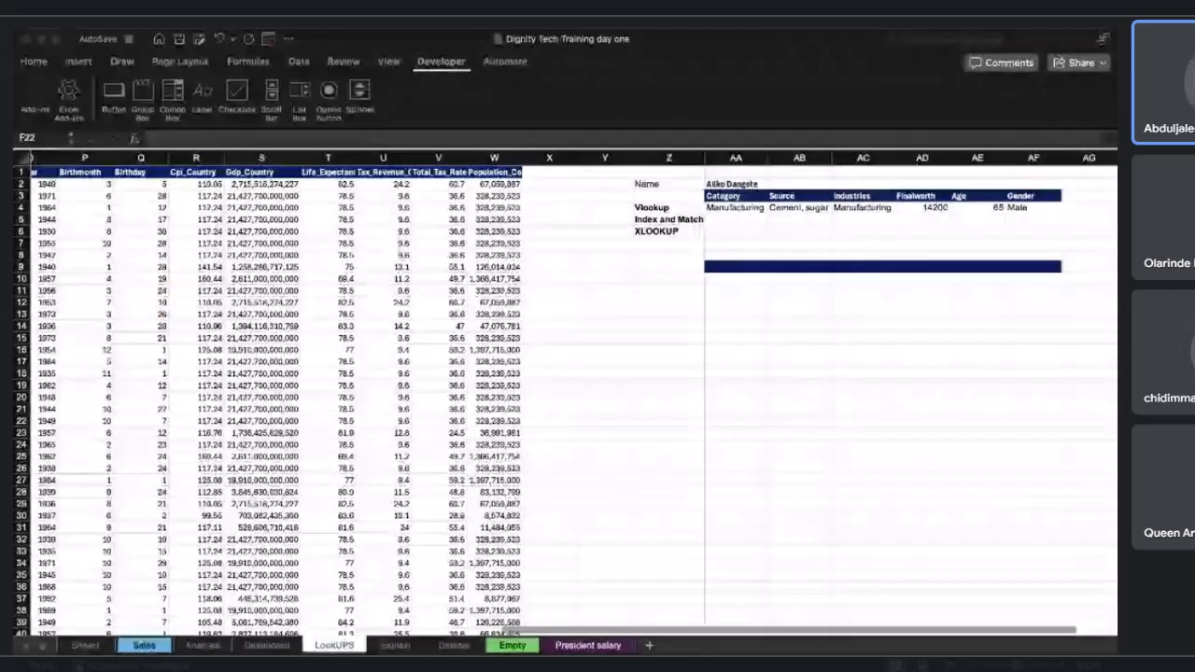
click(676, 517)
scroll(555, 320, left, 1)
scroll(711, 331, right, 1)
scroll(710, 330, right, 1)
scroll(710, 330, left, 10)
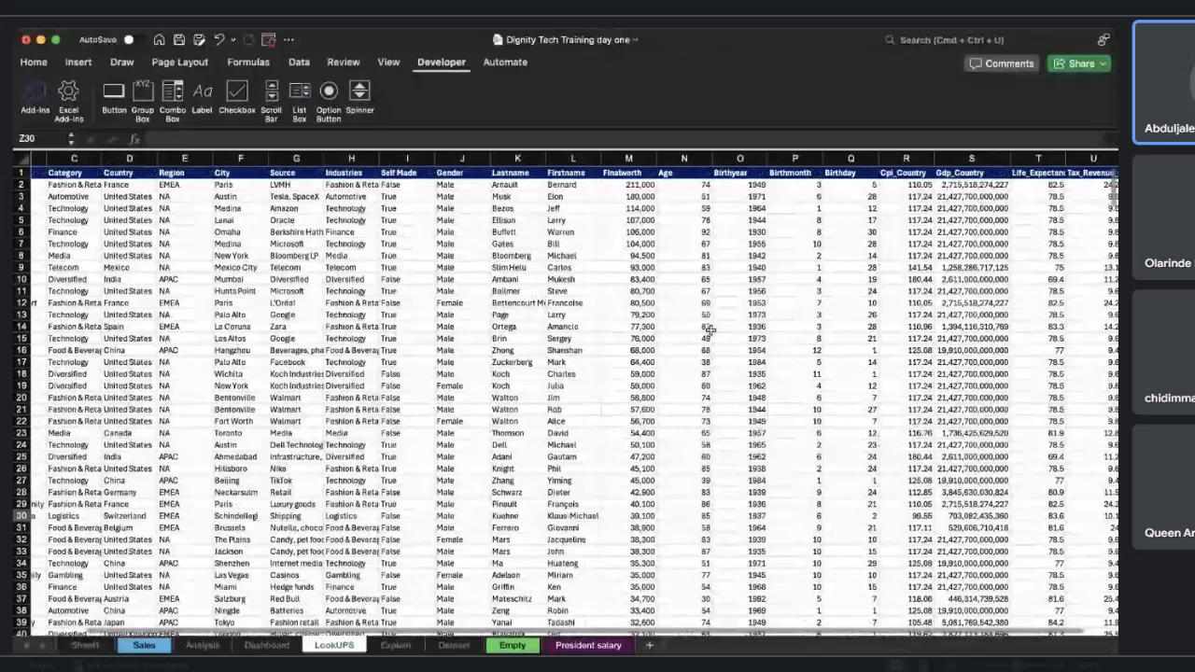
scroll(560, 354, left, 2)
scroll(560, 355, down, 1)
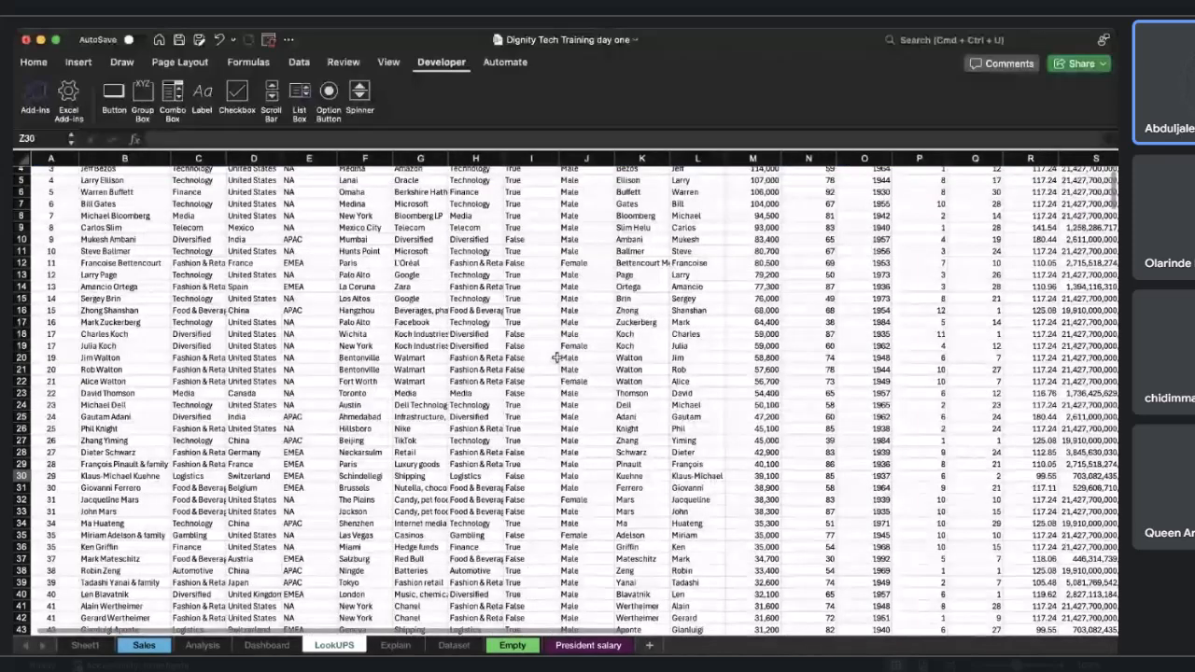
scroll(557, 357, up, 1)
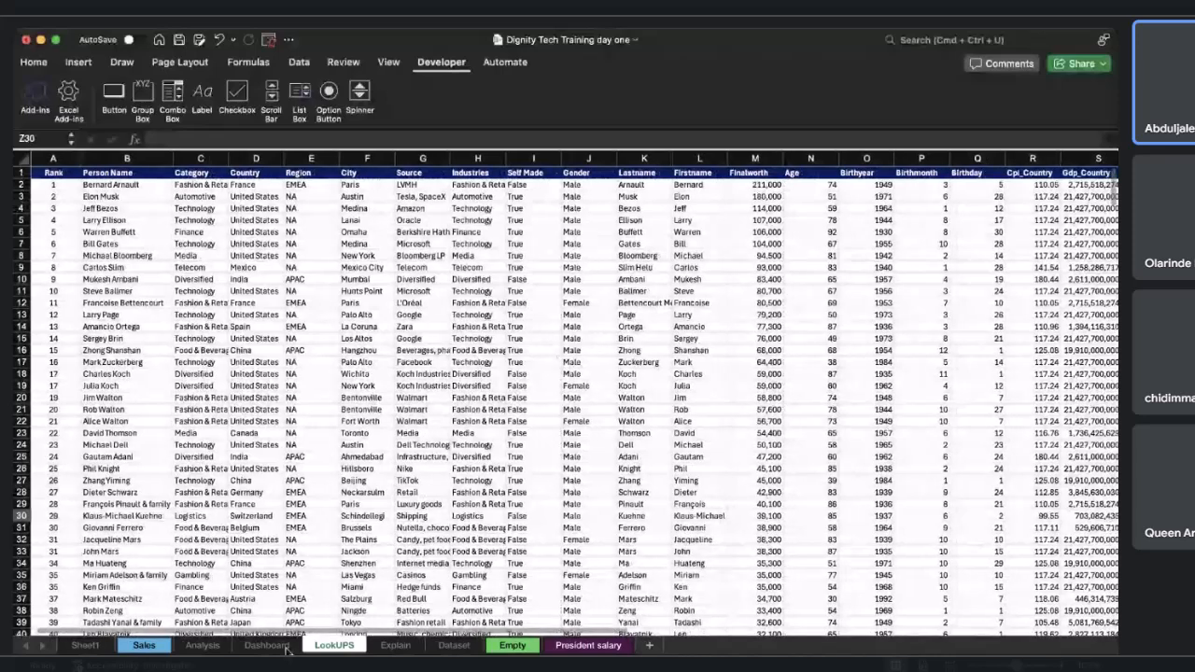
Glance at the Dashboard sheet and return to the LookUPS sheet's data table.
click(288, 651)
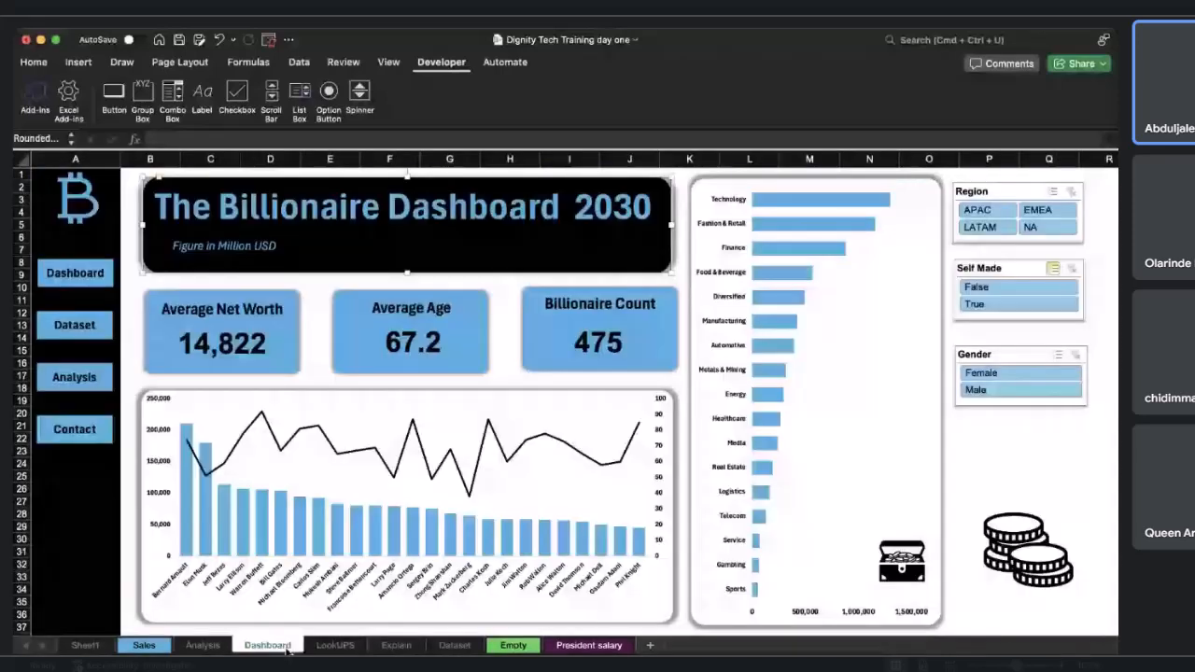
click(323, 600)
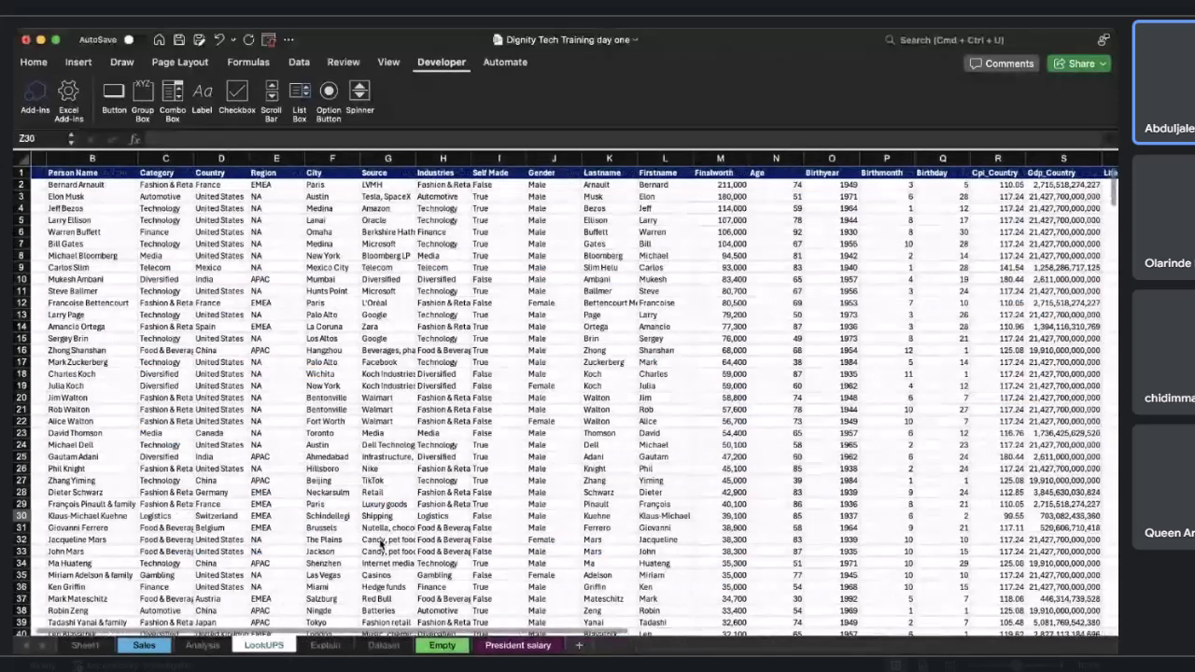
scroll(380, 544, right, 10)
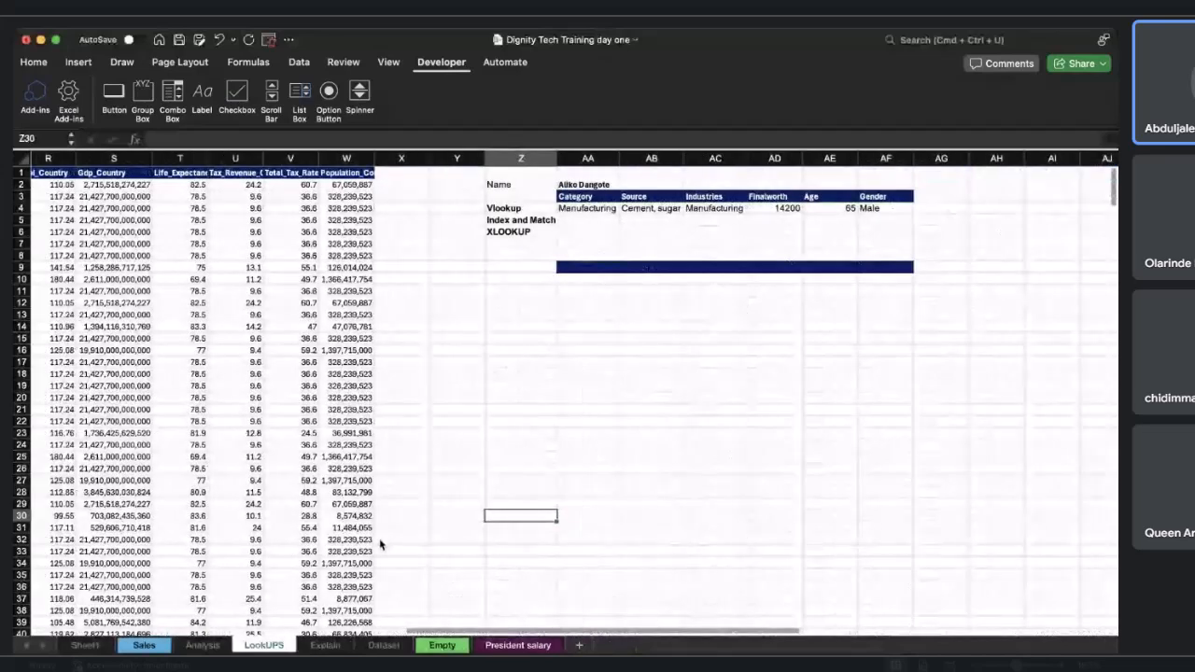
scroll(477, 549, left, 3)
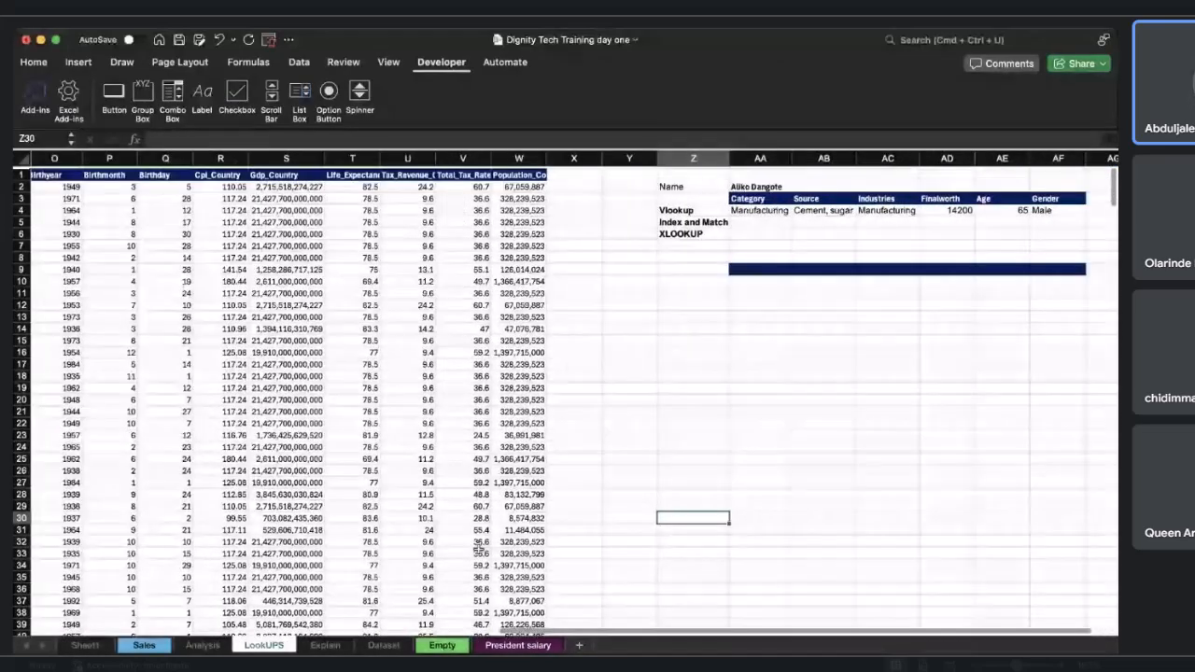
scroll(477, 549, left, 10)
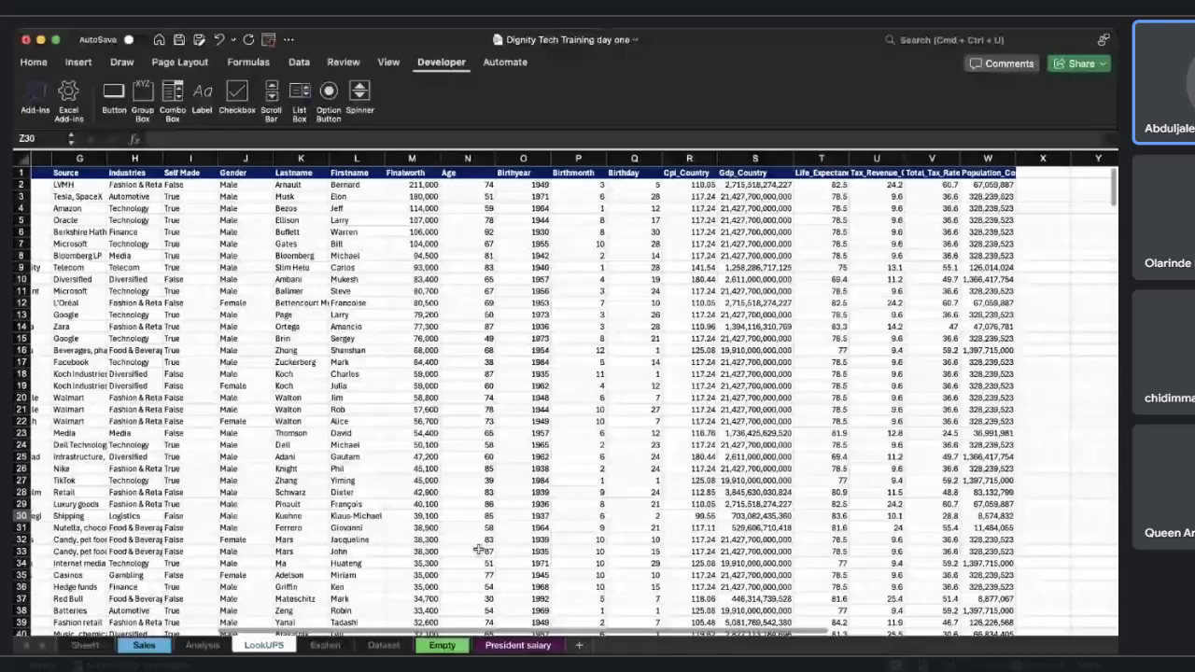
scroll(478, 549, left, 2)
scroll(478, 550, down, 1)
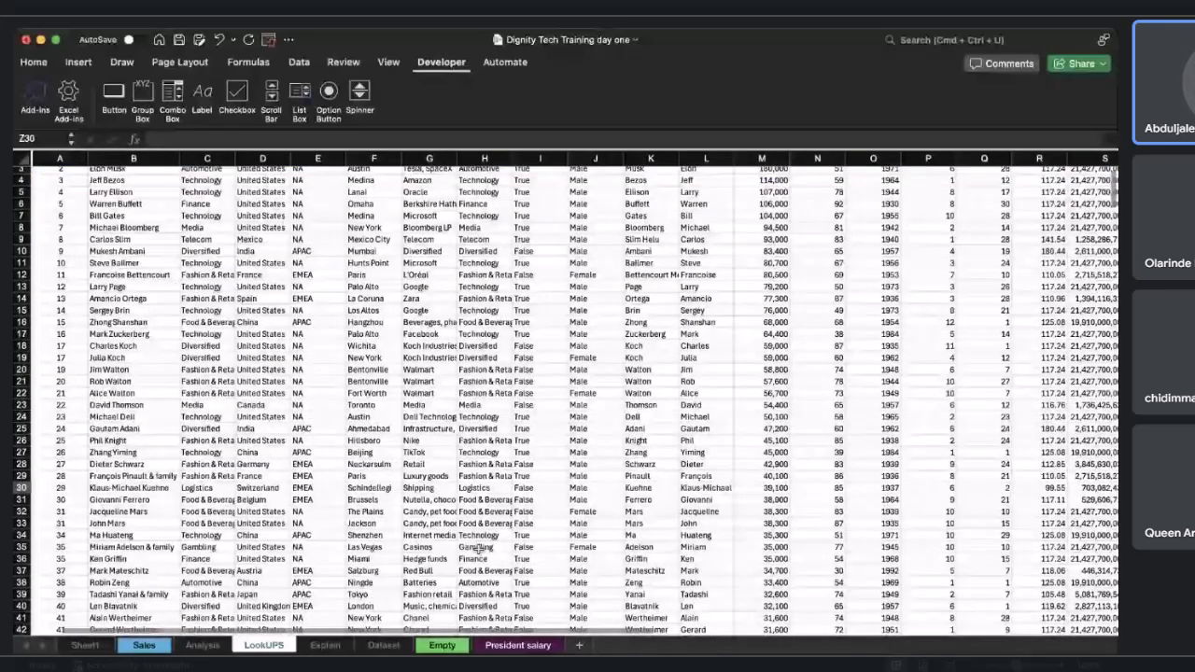
scroll(479, 549, up, 2)
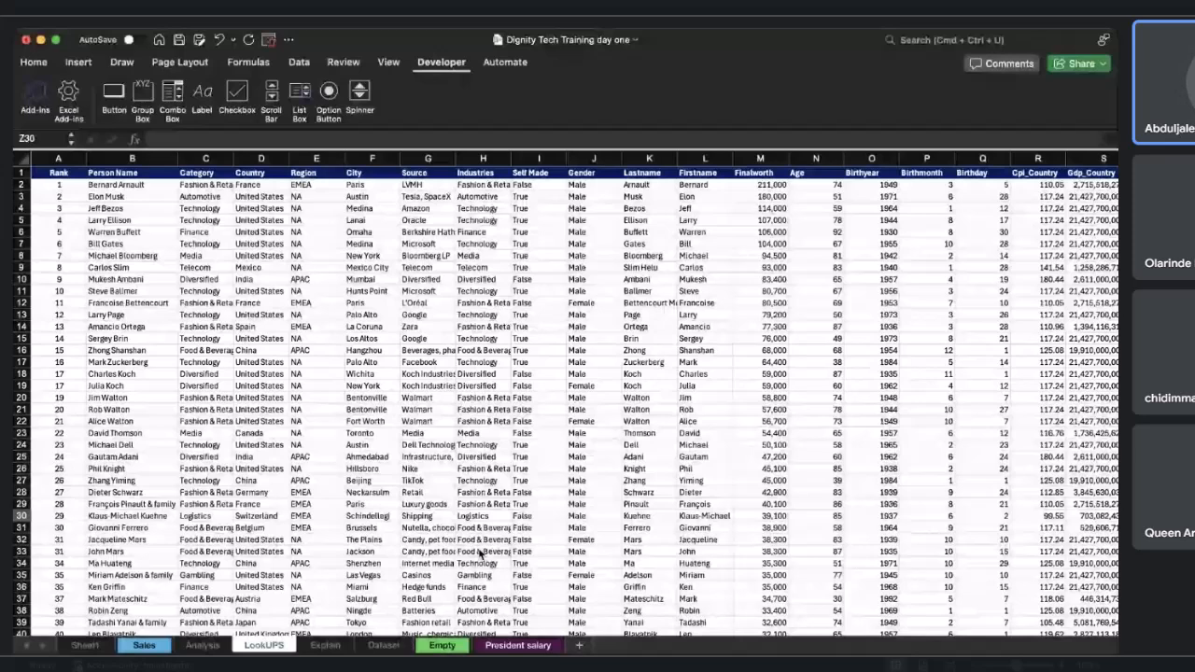
scroll(479, 552, right, 2)
scroll(479, 553, right, 10)
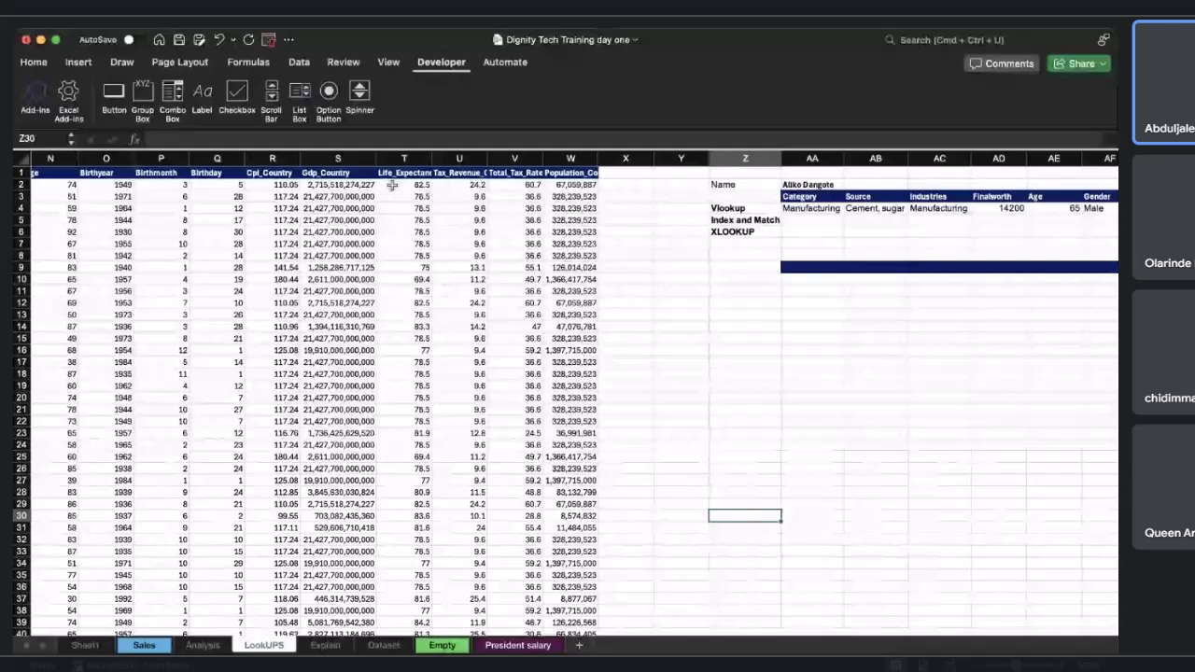
Copy the range T1:U25 of the billionaires data table.
drag(403, 173, 500, 457)
key(cmd+c)
scroll(855, 425, right, 10)
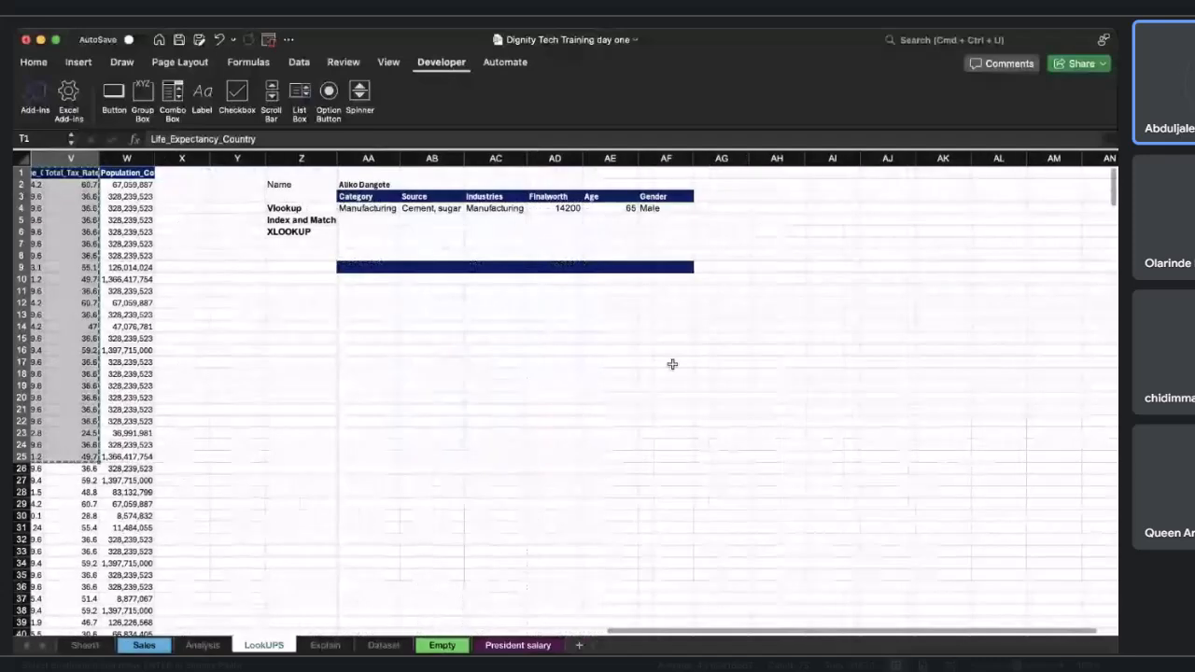
Paste the copied columns at AF17 and retitle their headers English, Math and Science.
click(668, 361)
key(cmd+v)
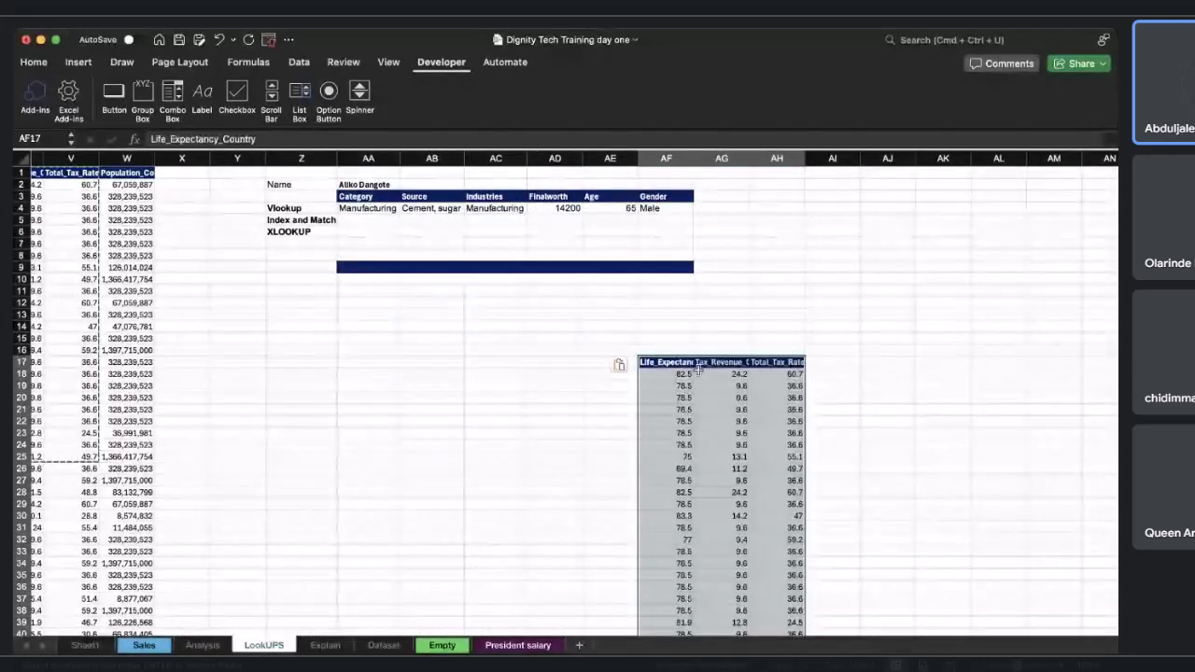
click(668, 362)
text(En)
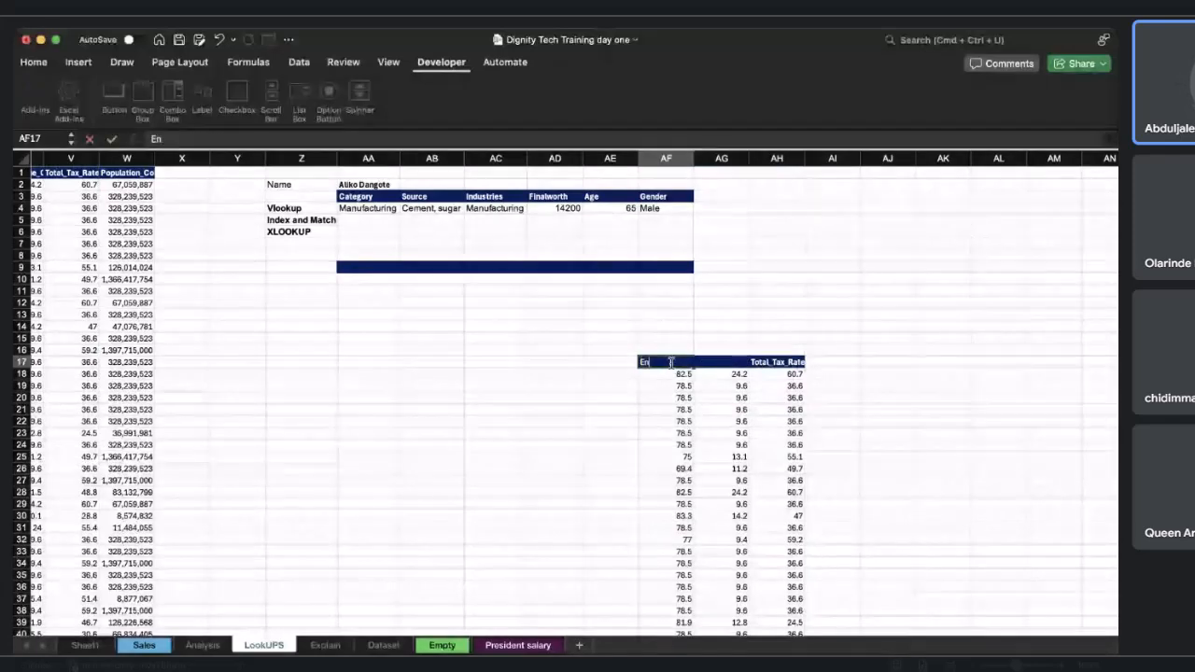
text(glish)
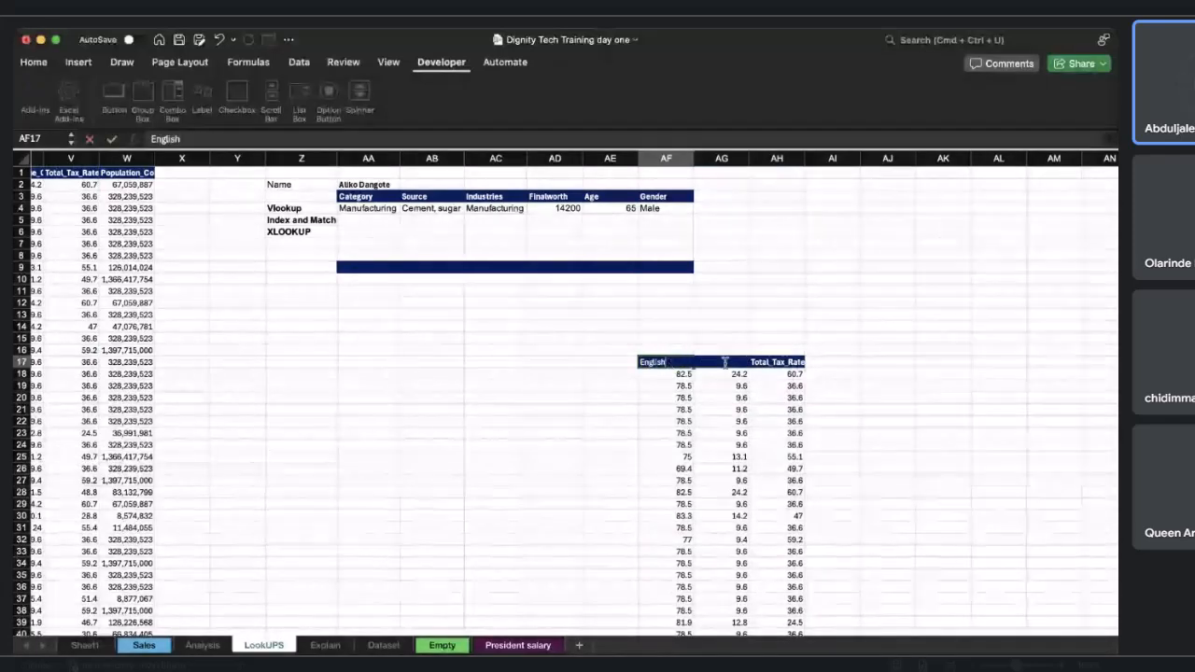
click(779, 376)
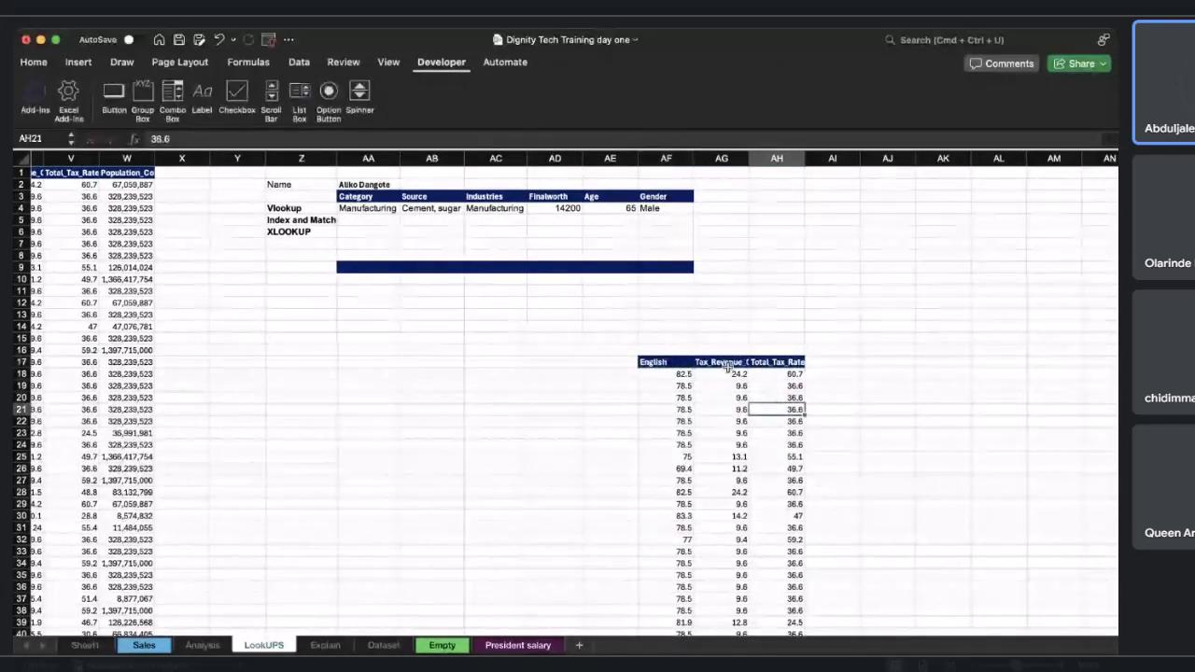
click(726, 364)
text(Math)
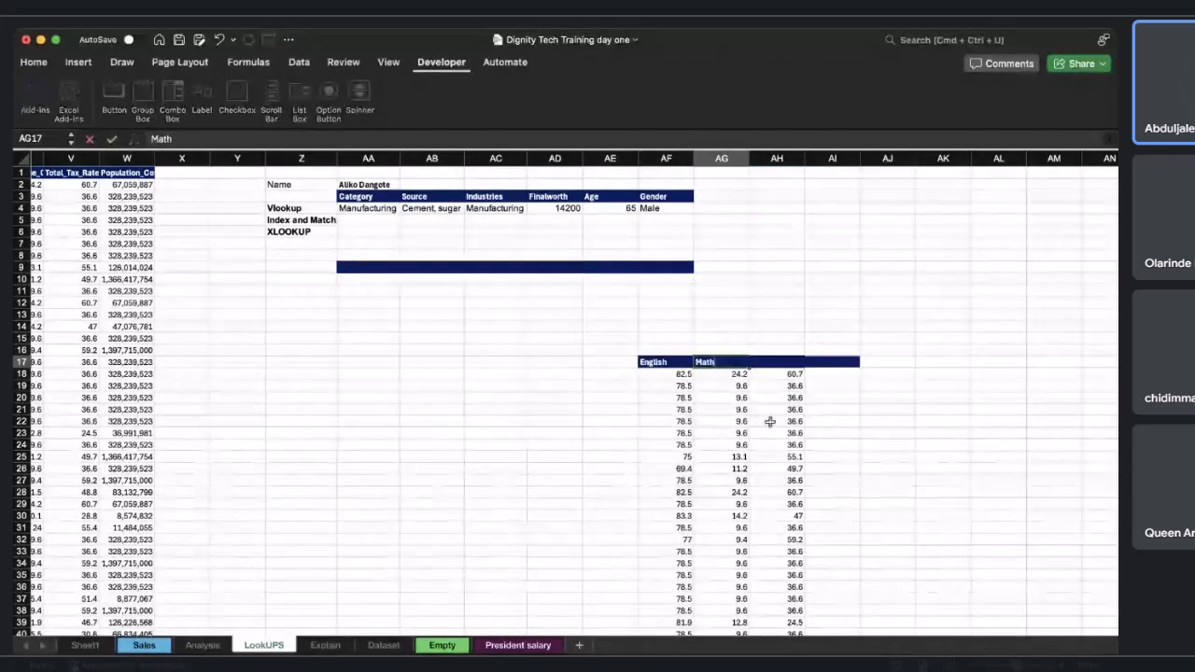
key(Return)
click(792, 362)
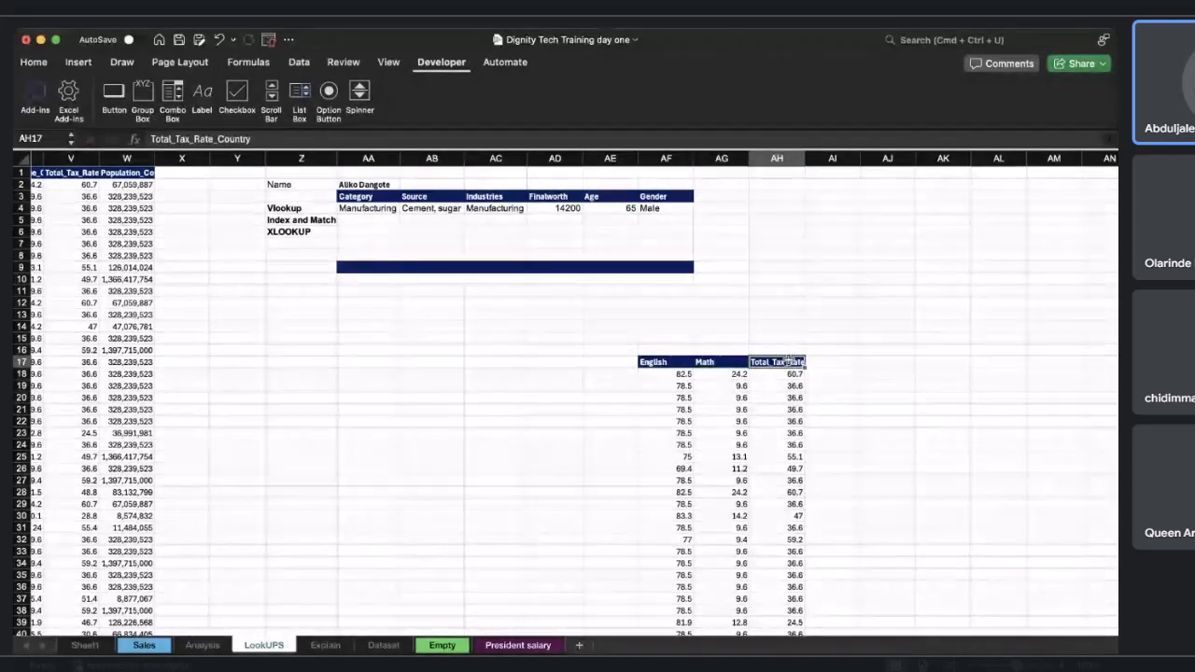
text(Science)
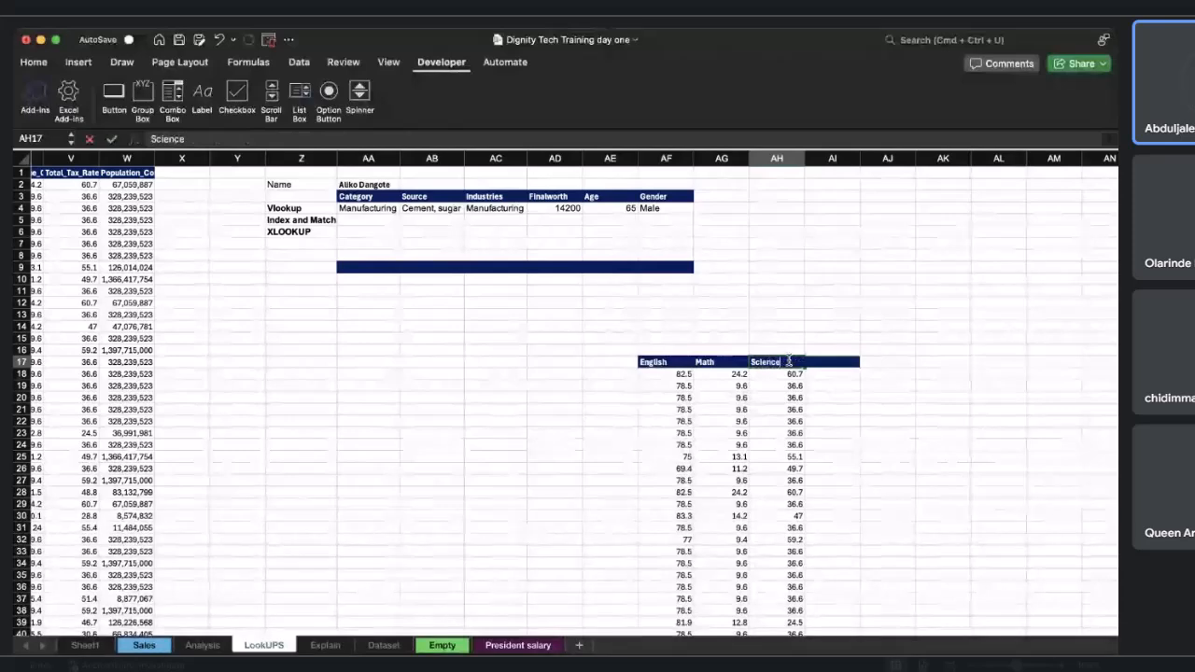
key(Return)
Copy the first names from Bill downward in the data table and paste them under a new Name header in AE17.
scroll(627, 486, left, 15)
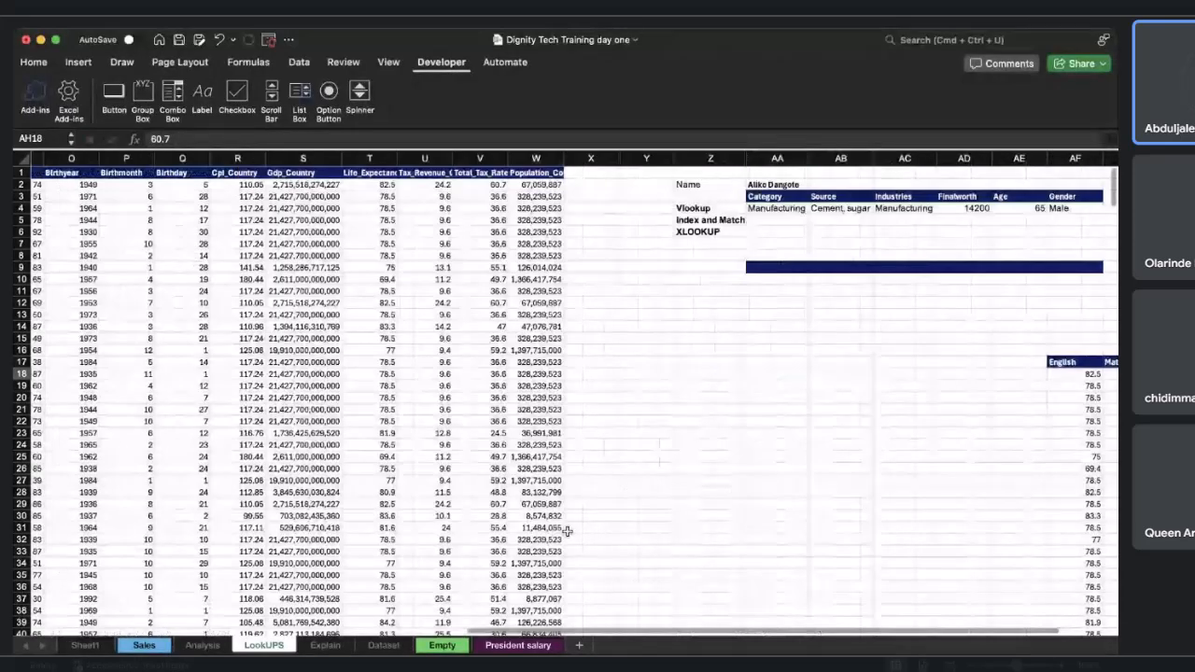
scroll(566, 531, right, 3)
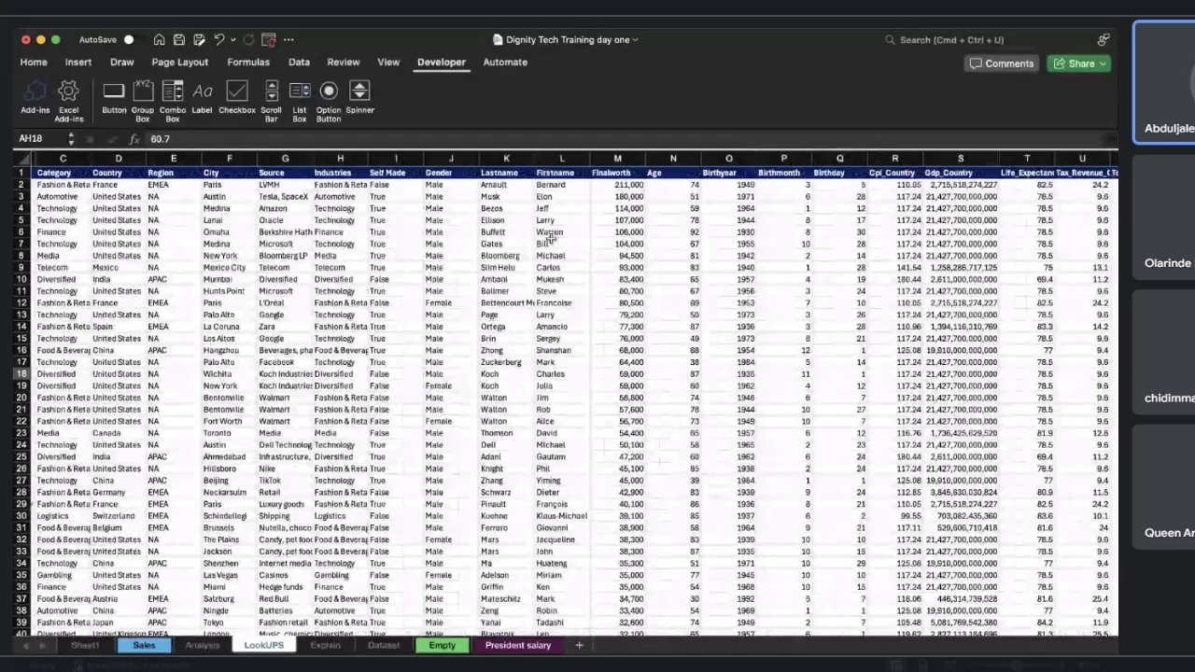
drag(550, 243, 558, 542)
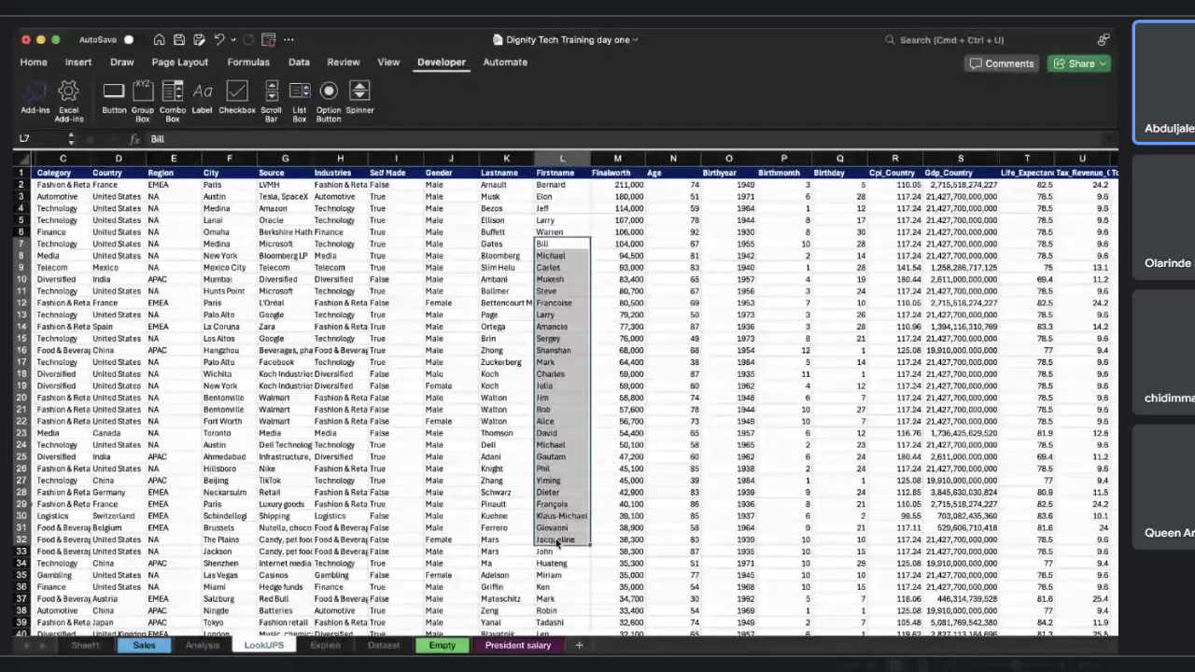
scroll(556, 539, right, 10)
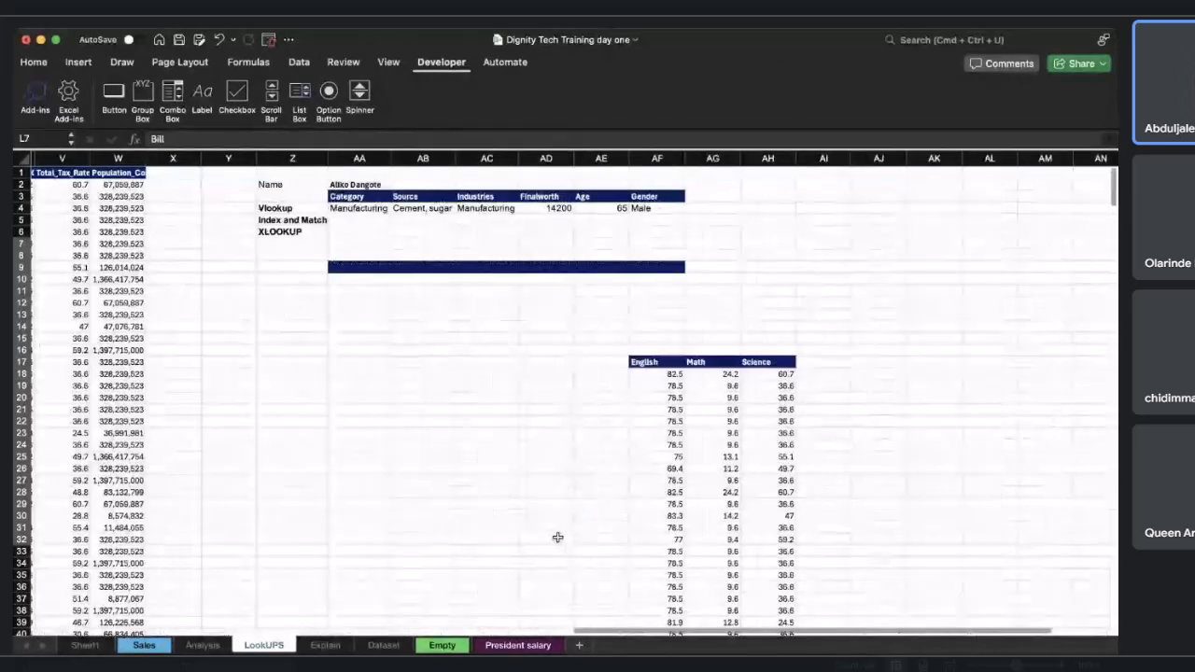
click(602, 362)
double_click(602, 362)
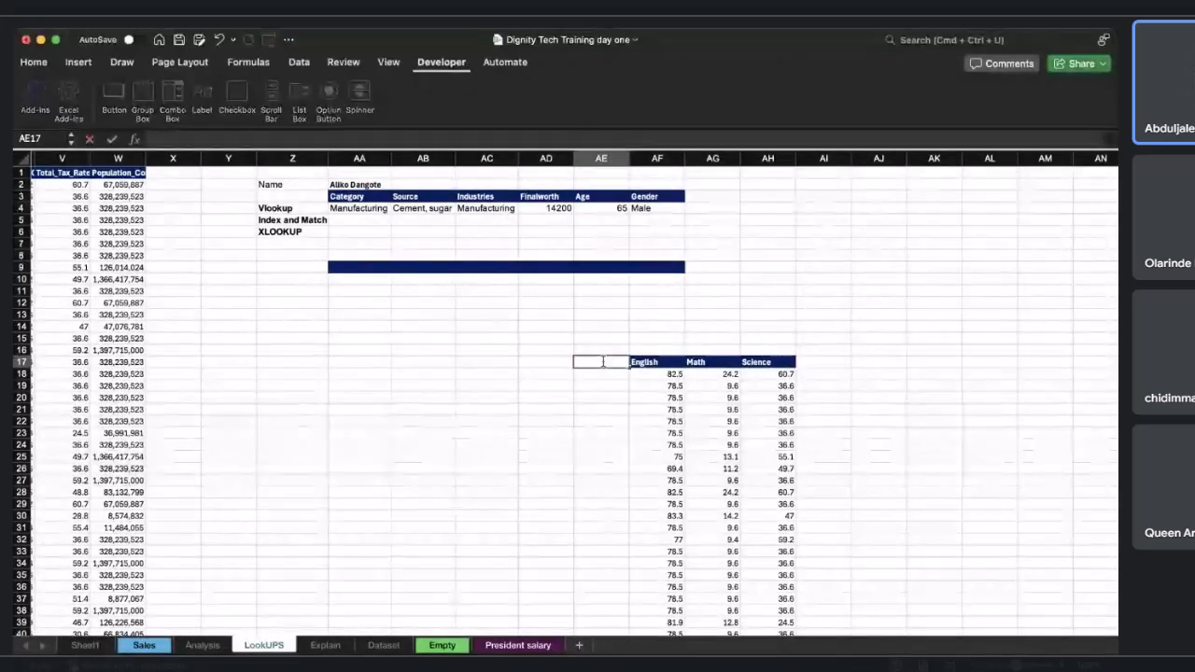
text(Name)
key(Return)
key(super+v)
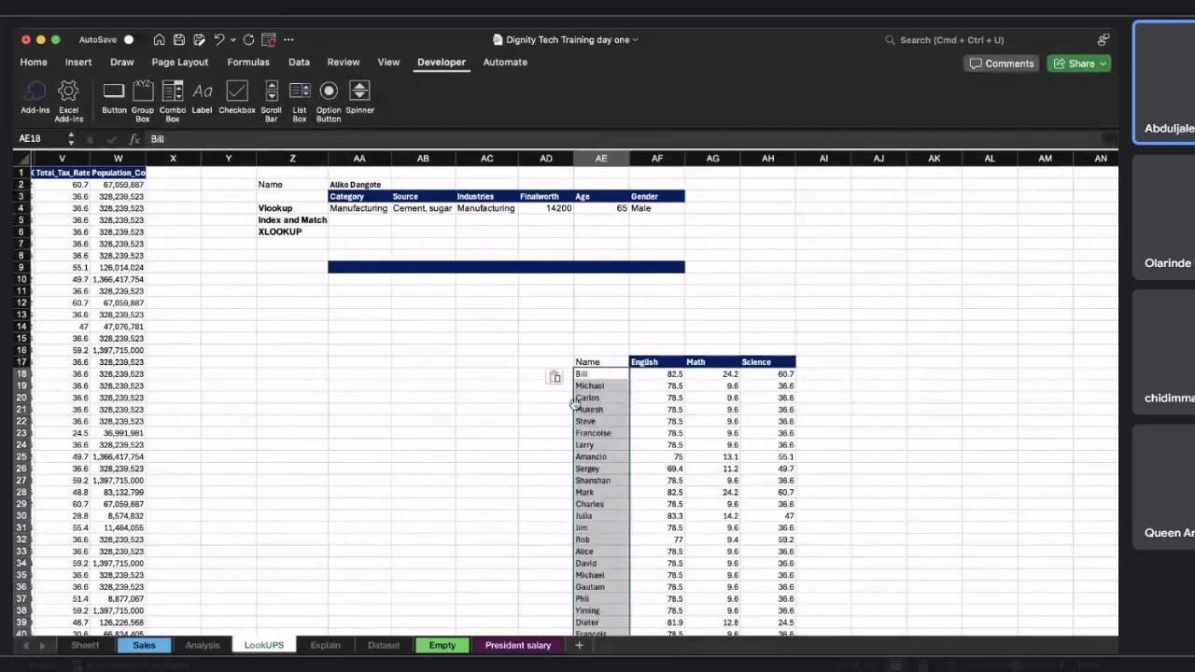
Delete the surplus names below row 41 so the Name column matches the score rows.
scroll(597, 420, down, 5)
drag(598, 528, 611, 554)
key(Delete)
scroll(670, 533, right, 8)
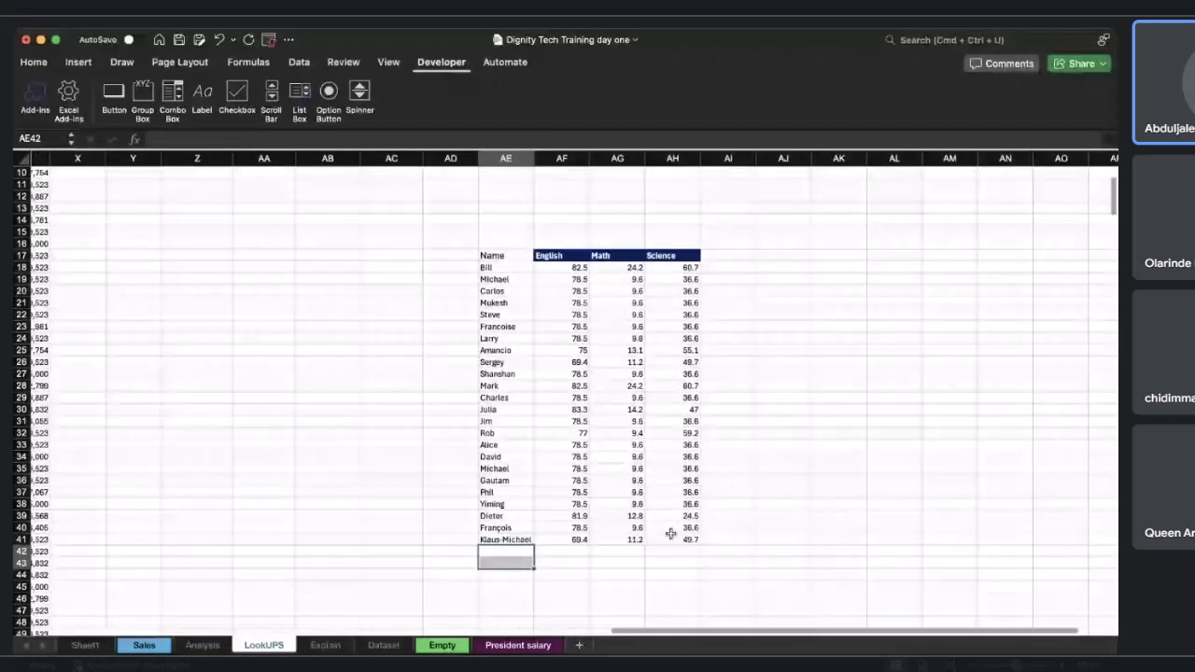
scroll(670, 533, up, 3)
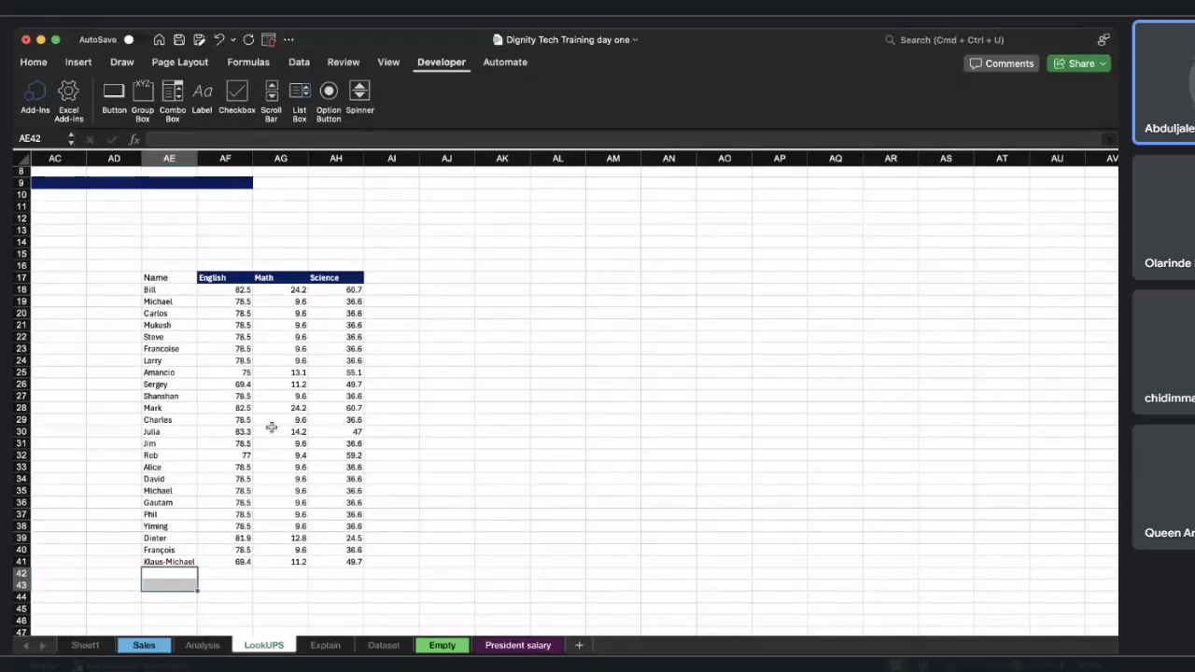
Enter AA001 and AA002 in AD18 and AD19, then fill the series down to row 41.
drag(174, 301, 174, 371)
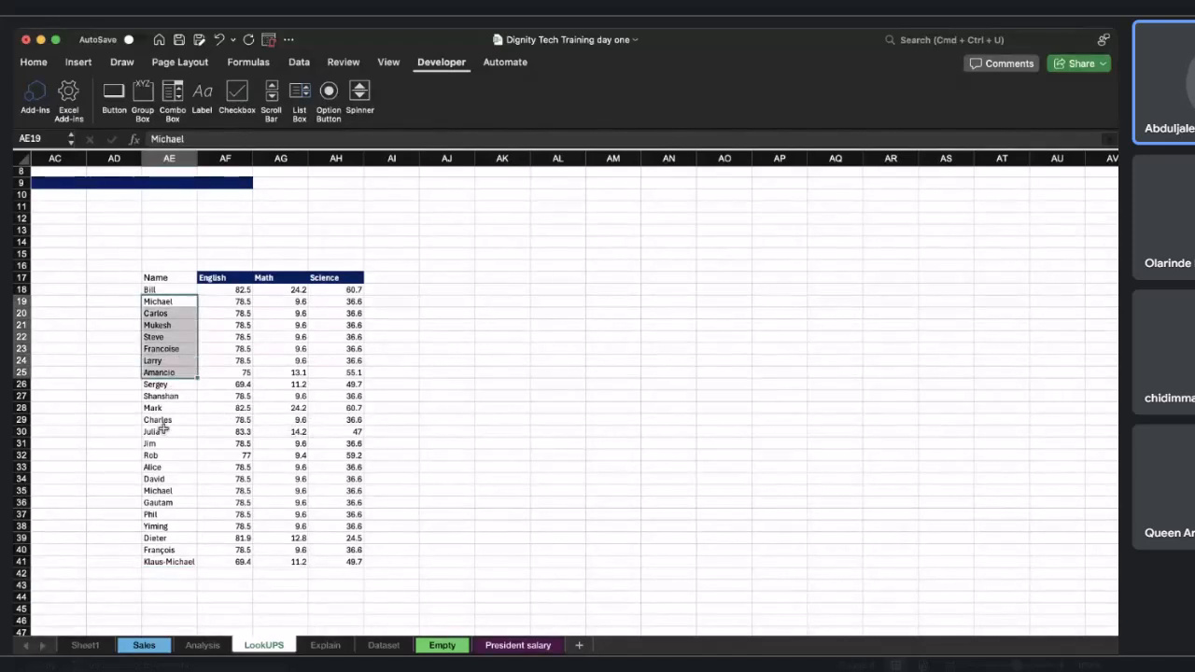
drag(151, 421, 329, 421)
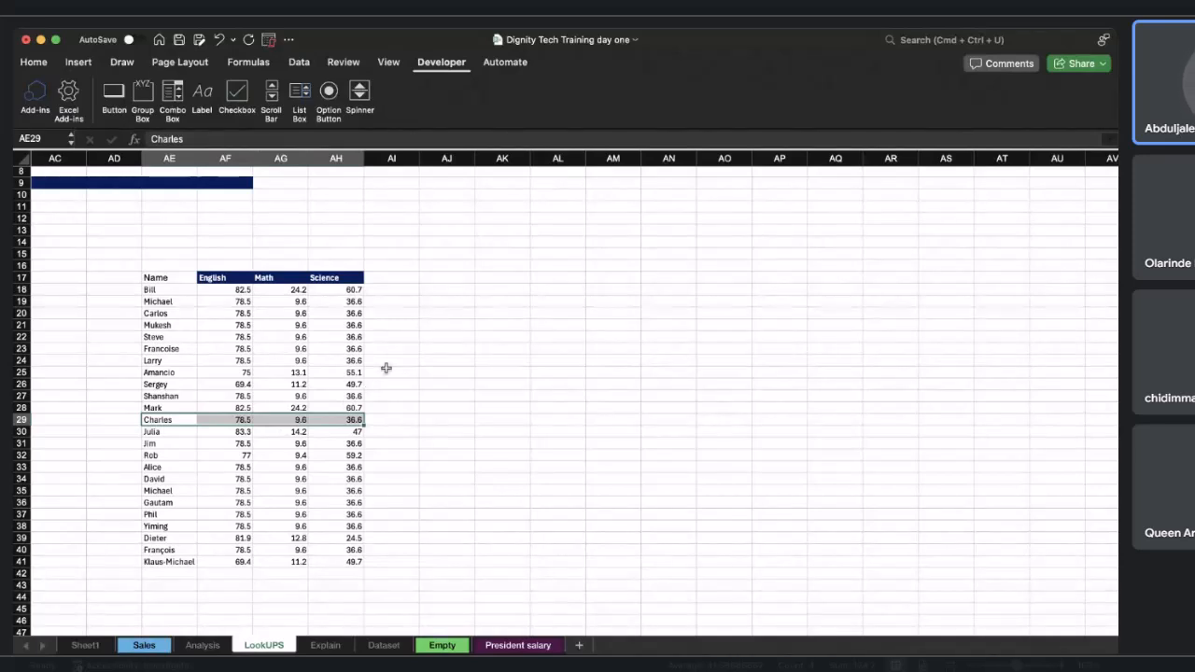
click(114, 290)
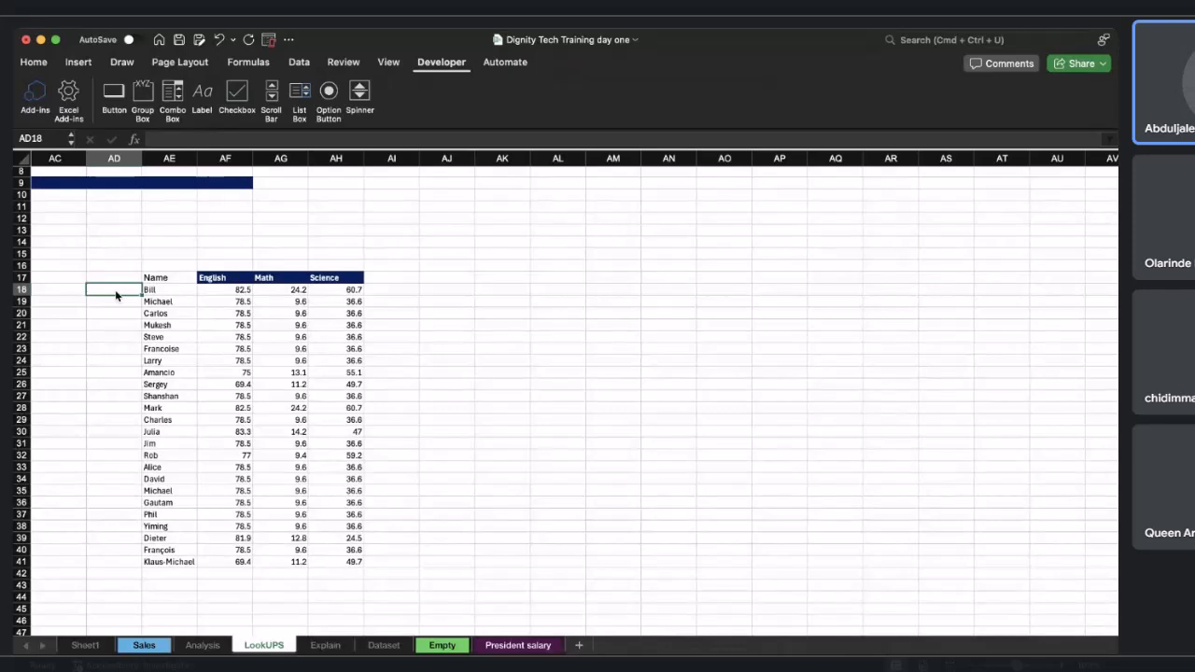
text(AA001)
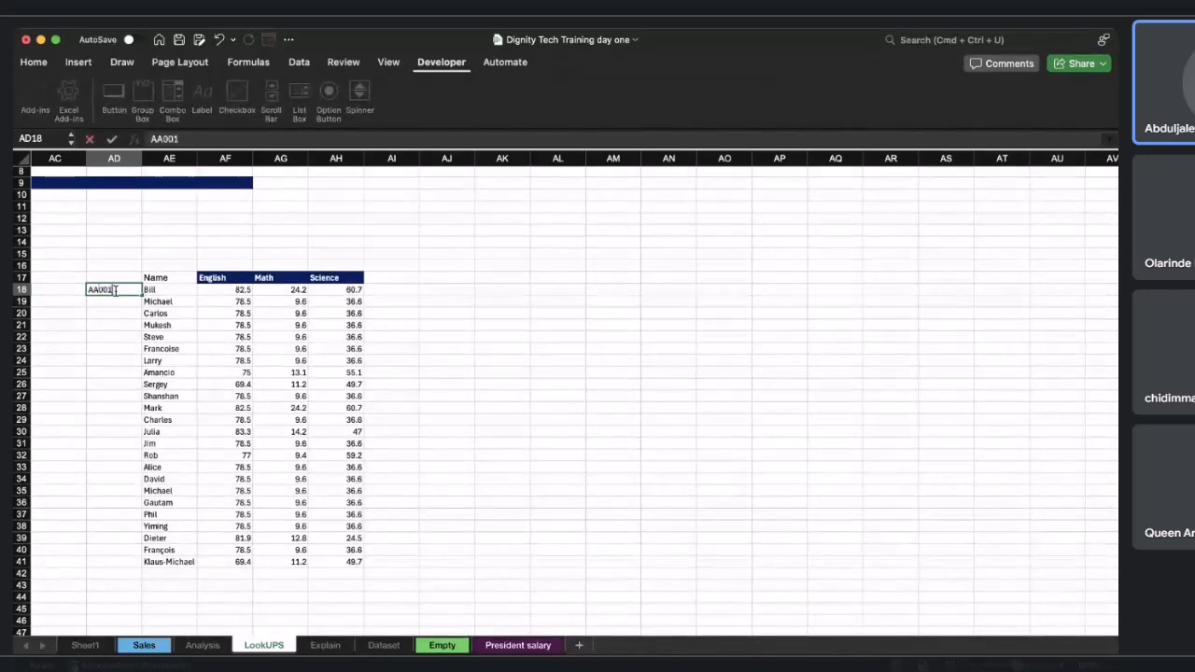
key(Return)
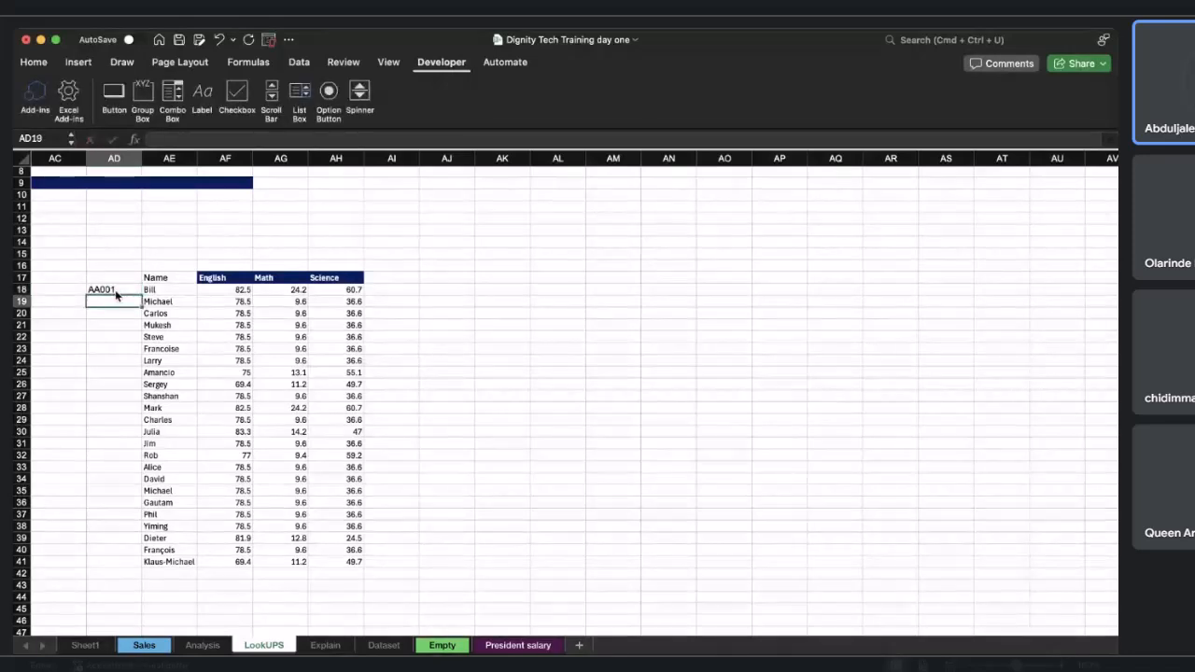
text(AA001)
key(BackSpace)
text(2)
key(Return)
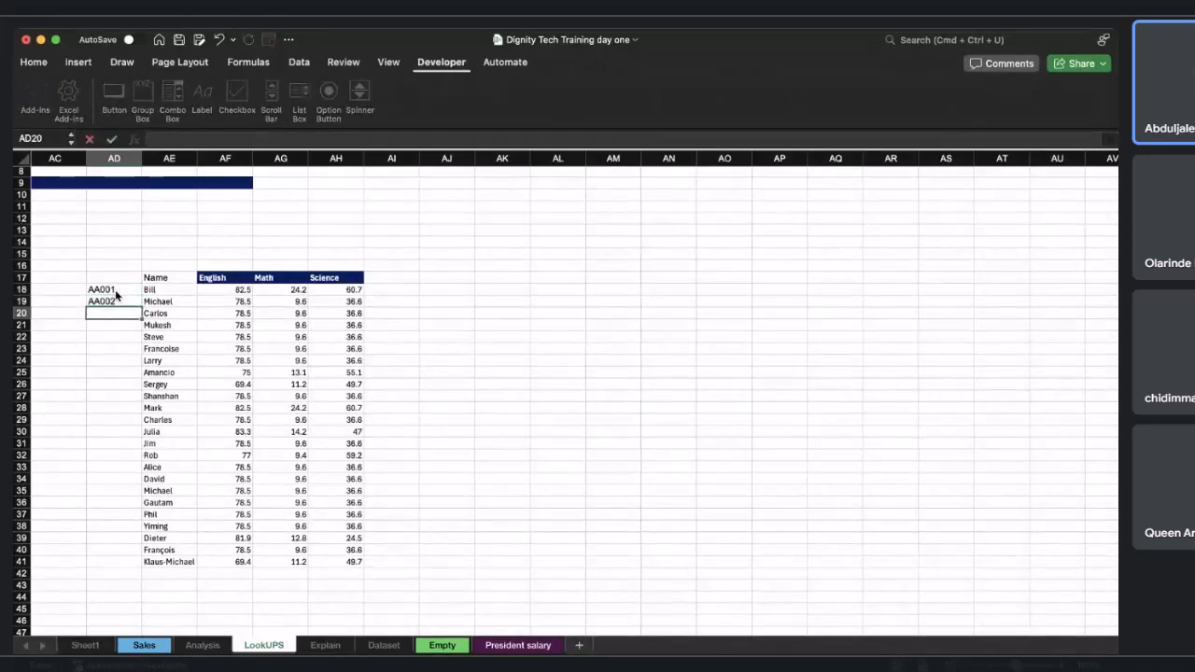
click(126, 291)
drag(125, 291, 122, 566)
Title the new column Admin number in AD17.
click(116, 278)
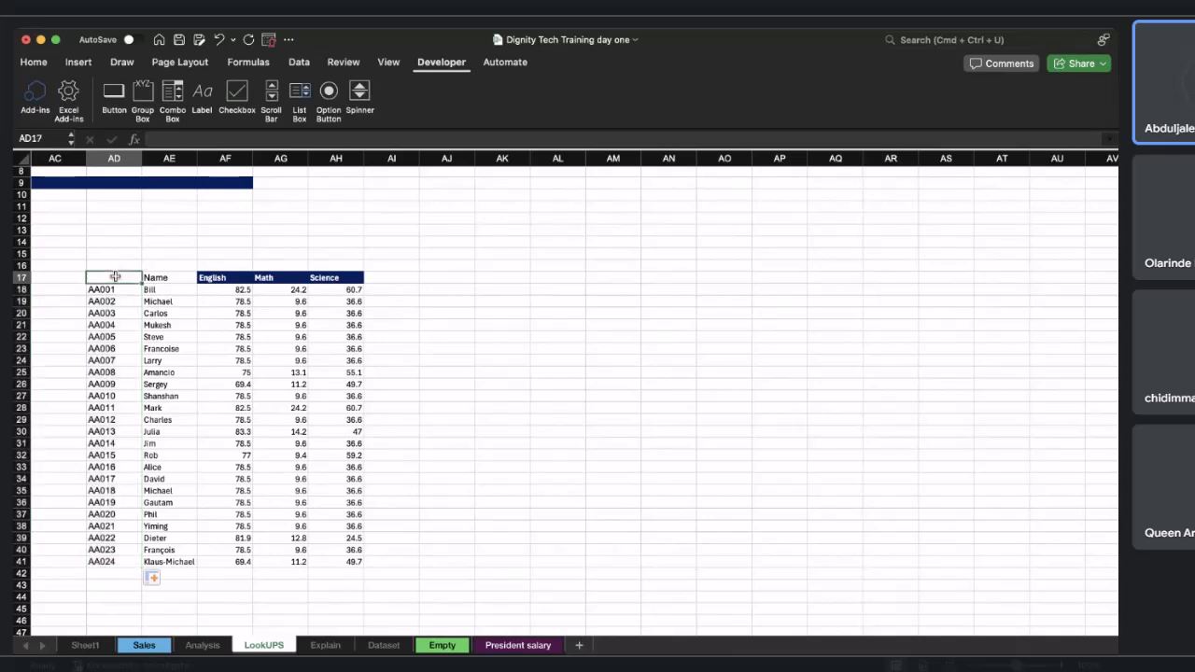
text(Admin num)
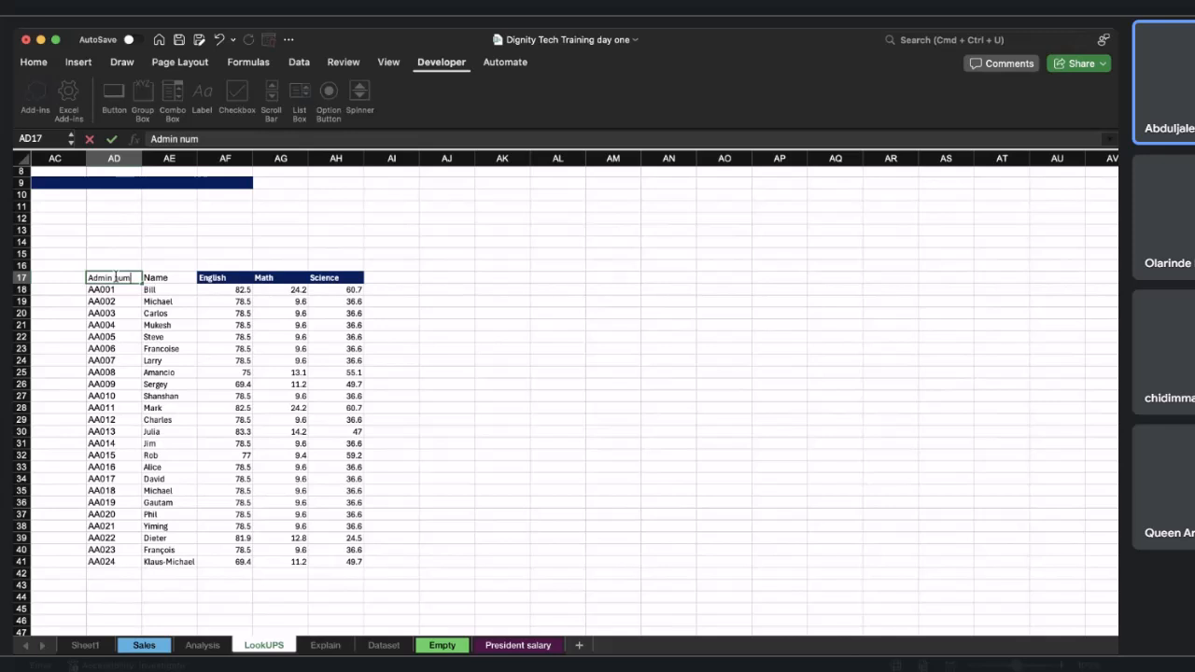
text(ber)
key(Return)
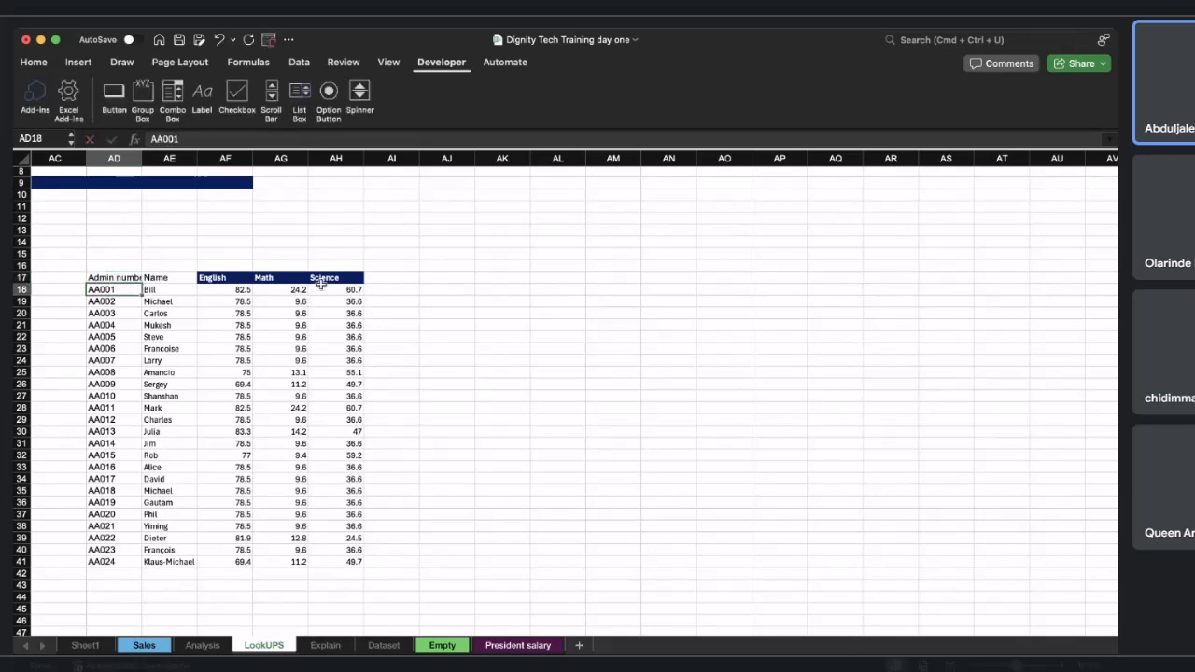
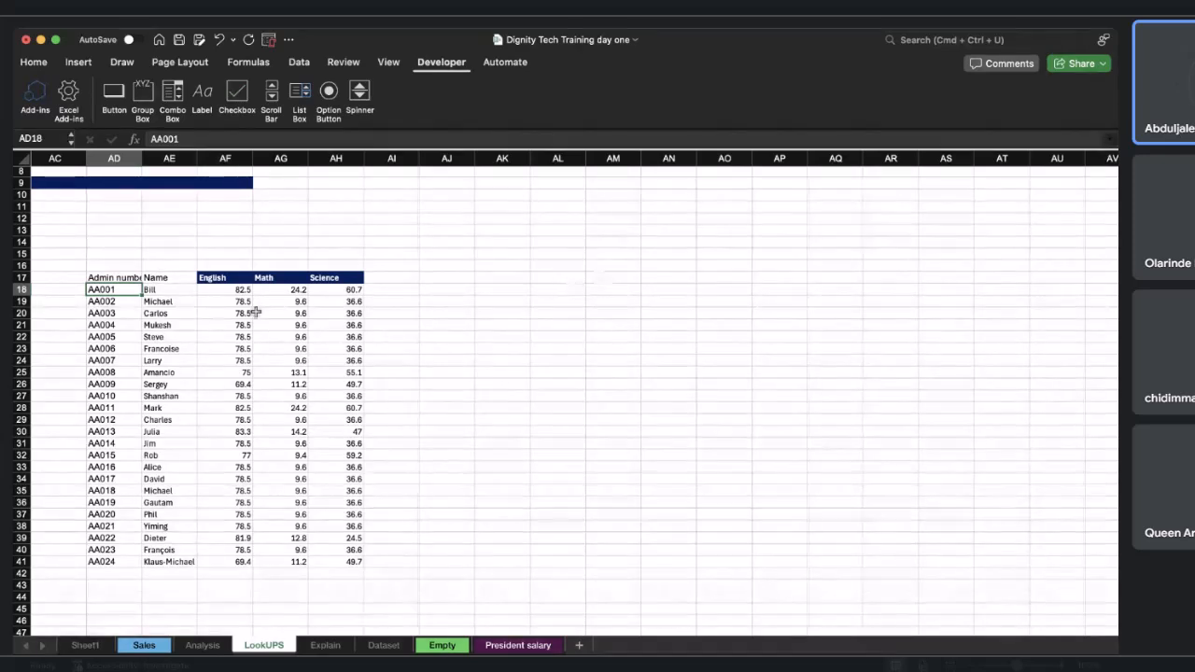
Copy the English, Math and Science headers and paste them into AN18 as a results header row.
drag(212, 278, 338, 278)
key(cmd+c)
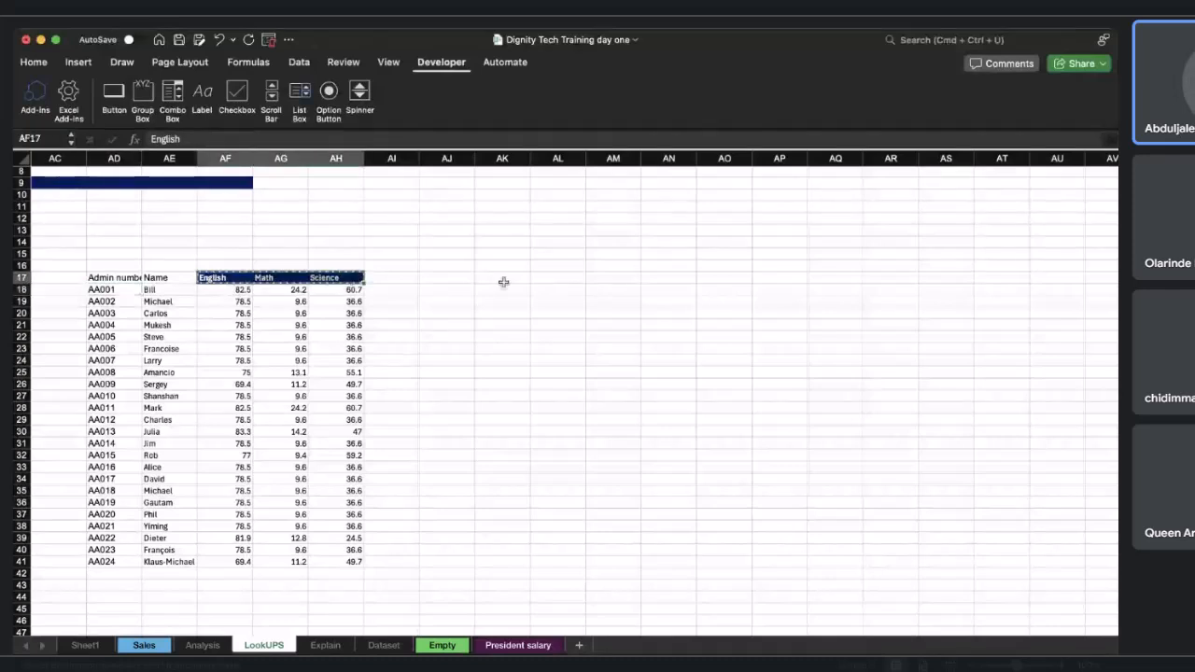
click(651, 291)
key(cmd+v)
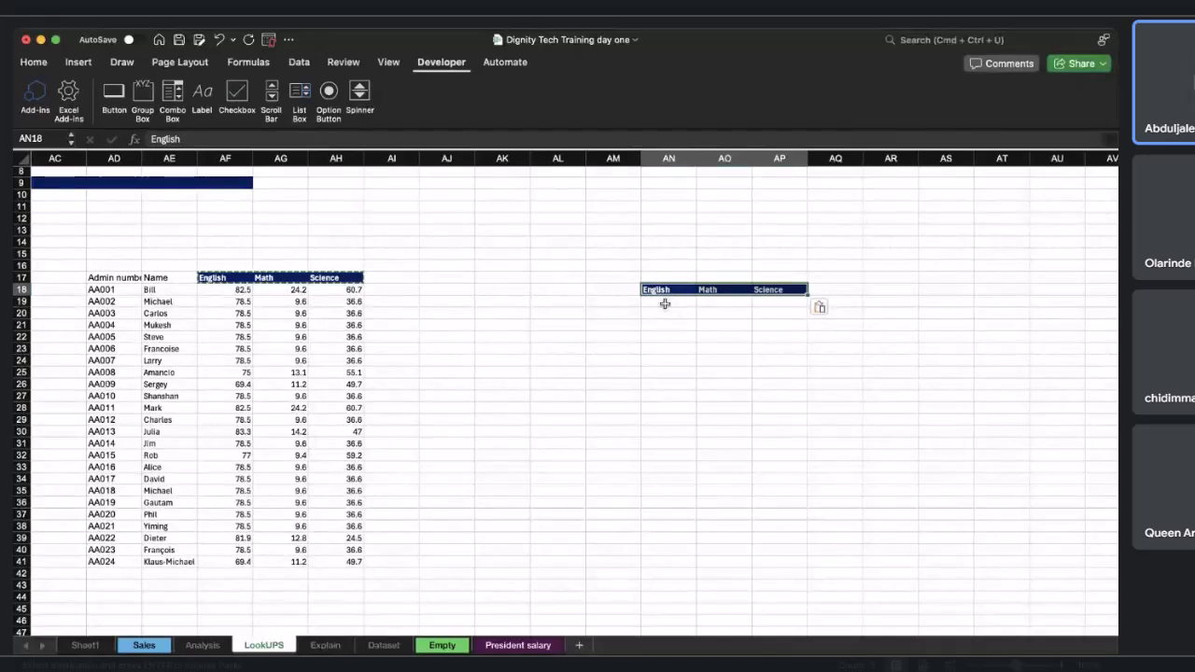
Enter AA001 in AN17 as the admin number to look up.
click(667, 277)
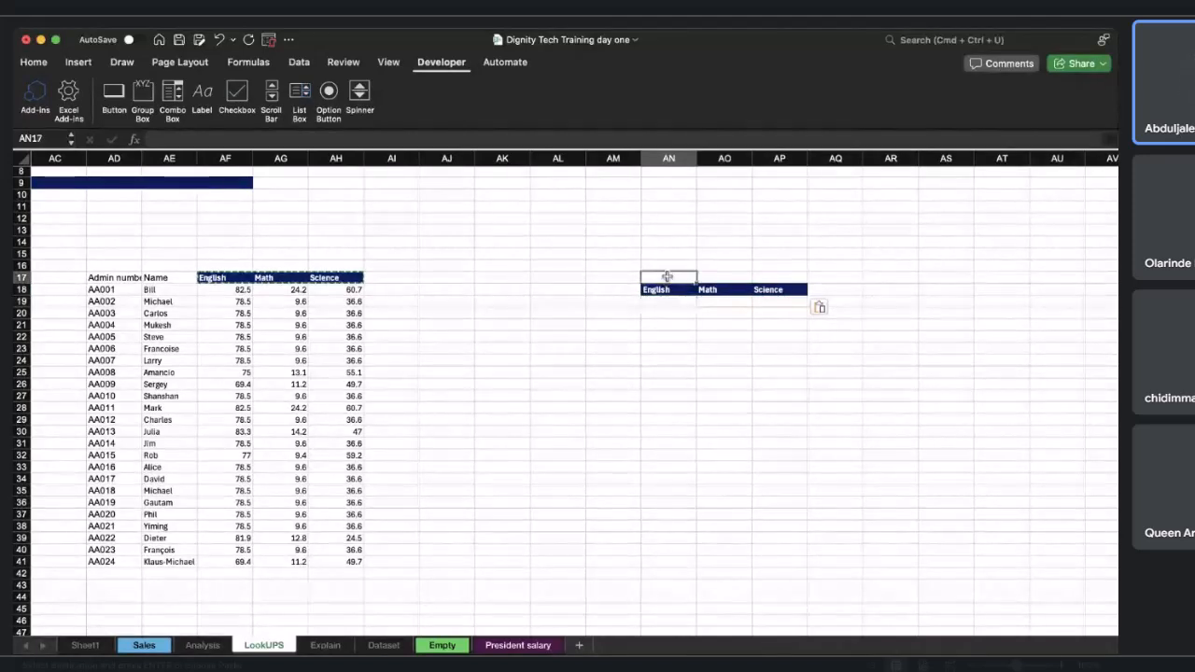
text(AA)
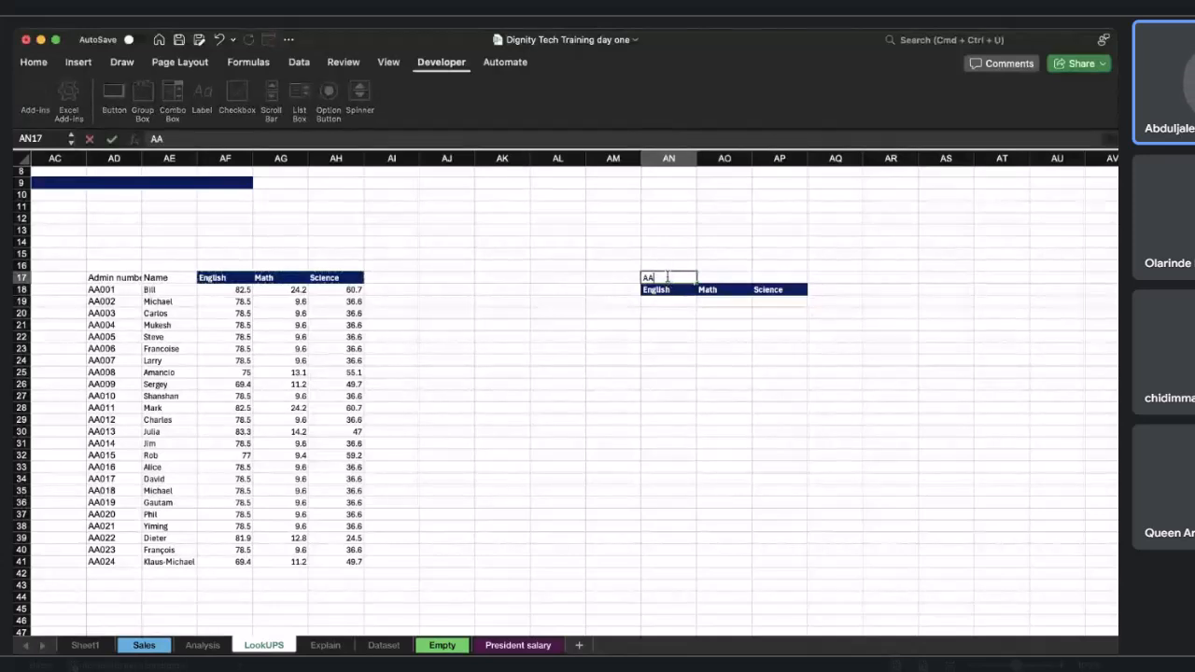
text(001)
key(Return)
click(663, 302)
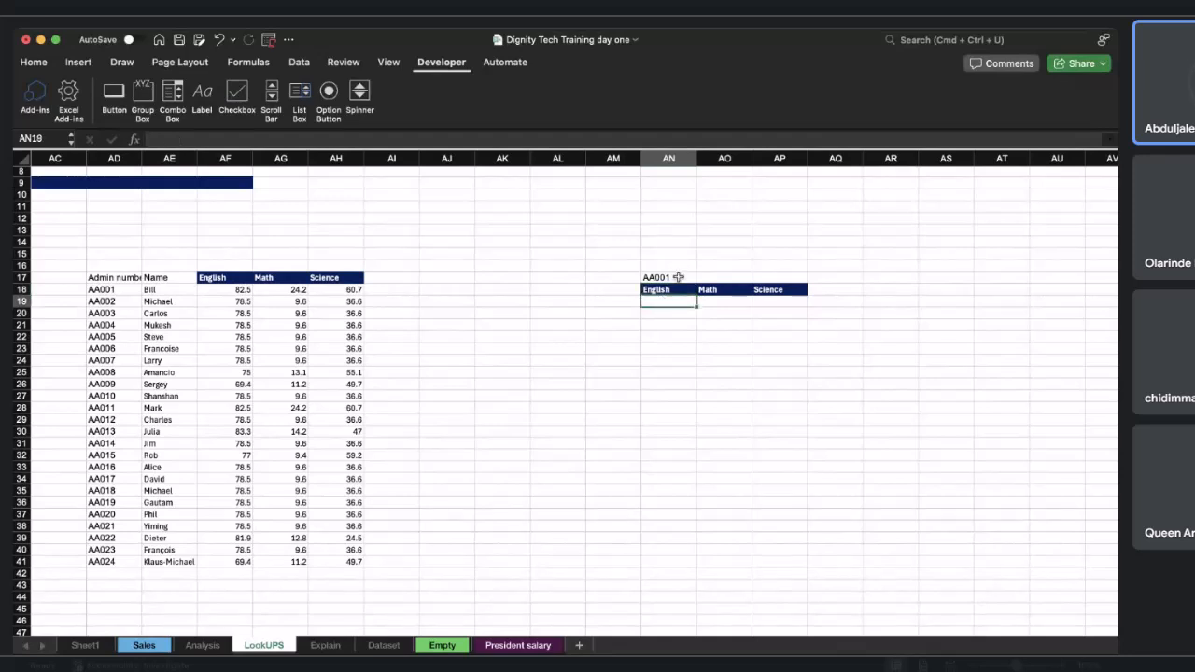
Change the lookup admin number in AN17 to AA022.
double_click(678, 277)
text(22)
key(BackSpace)
key(BackSpace)
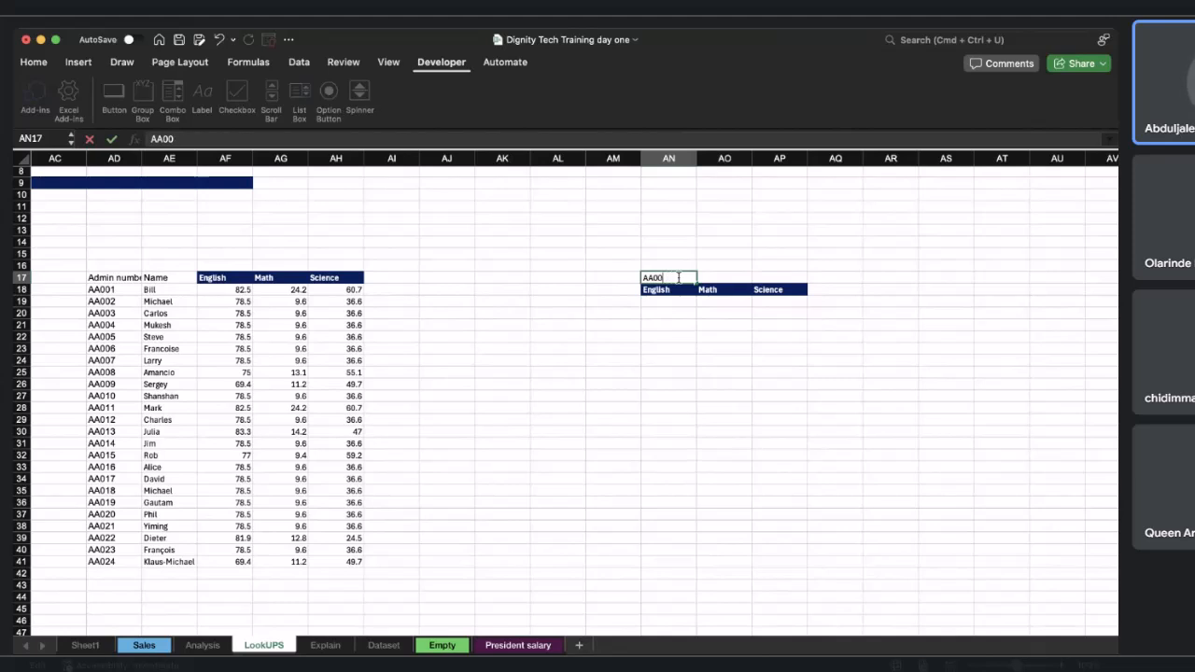
key(BackSpace)
text(22)
key(Return)
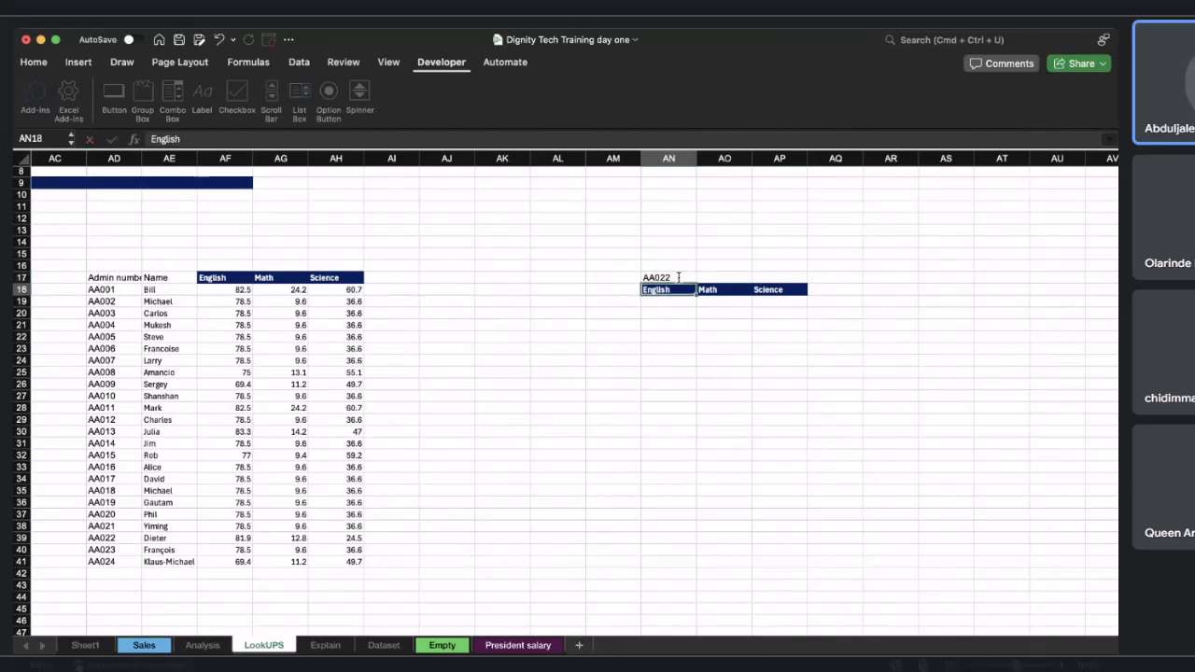
Start a VLOOKUP in AN19 with the absolute reference $AN$17 as its lookup value.
click(661, 301)
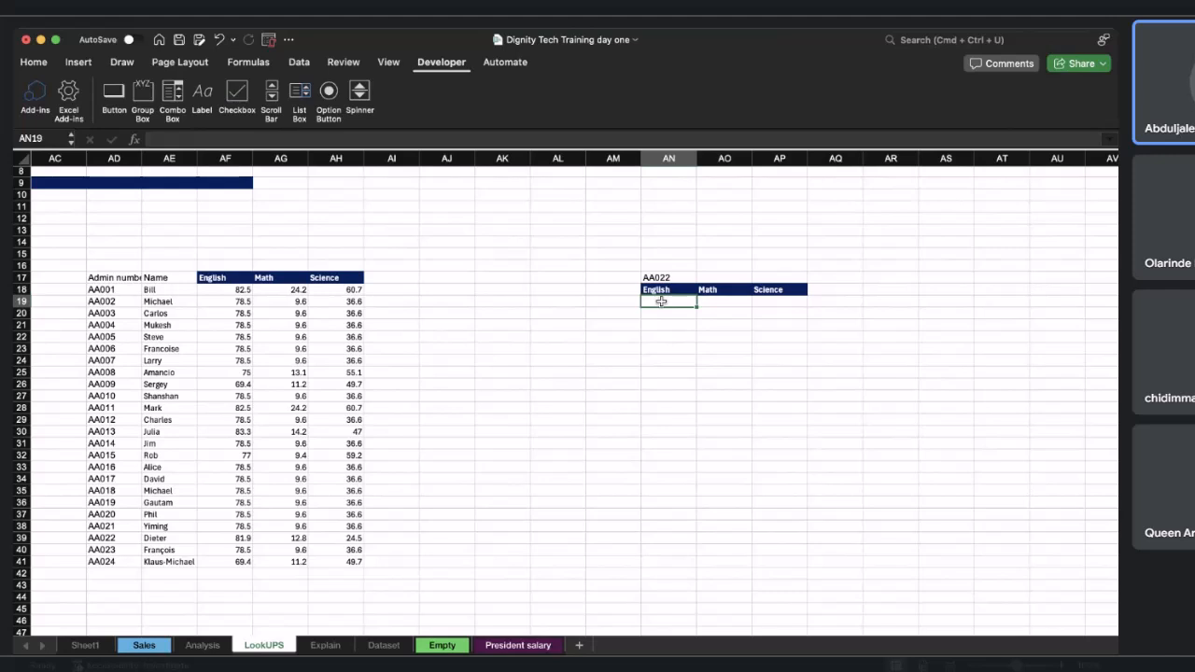
text(=)
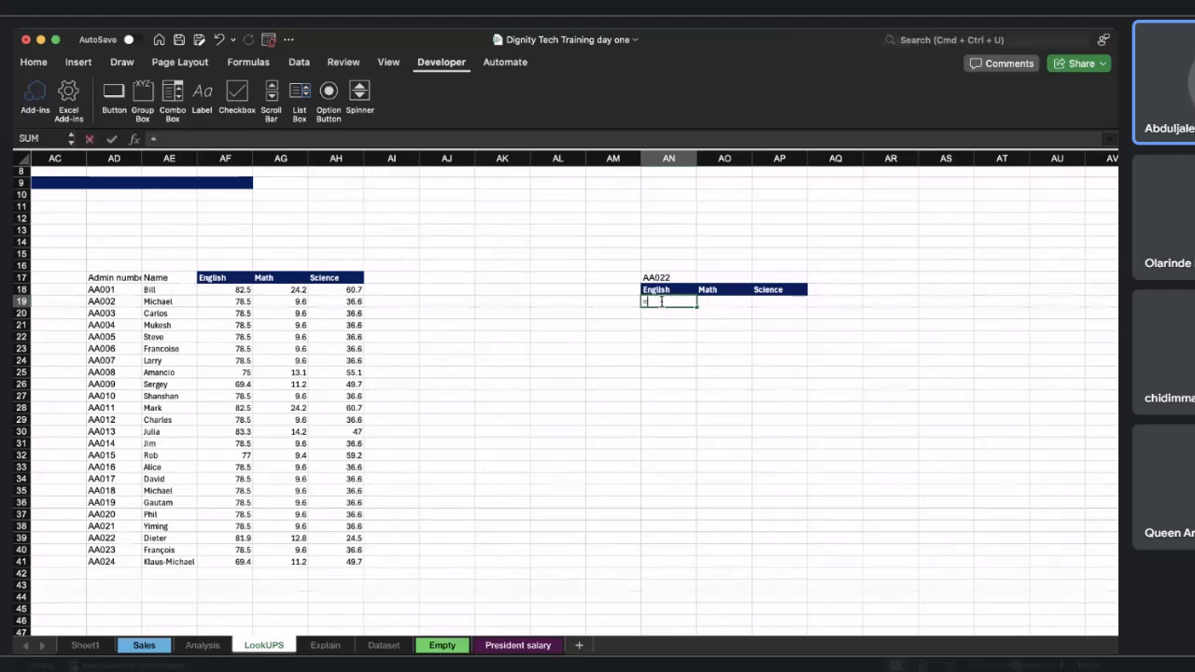
text(V)
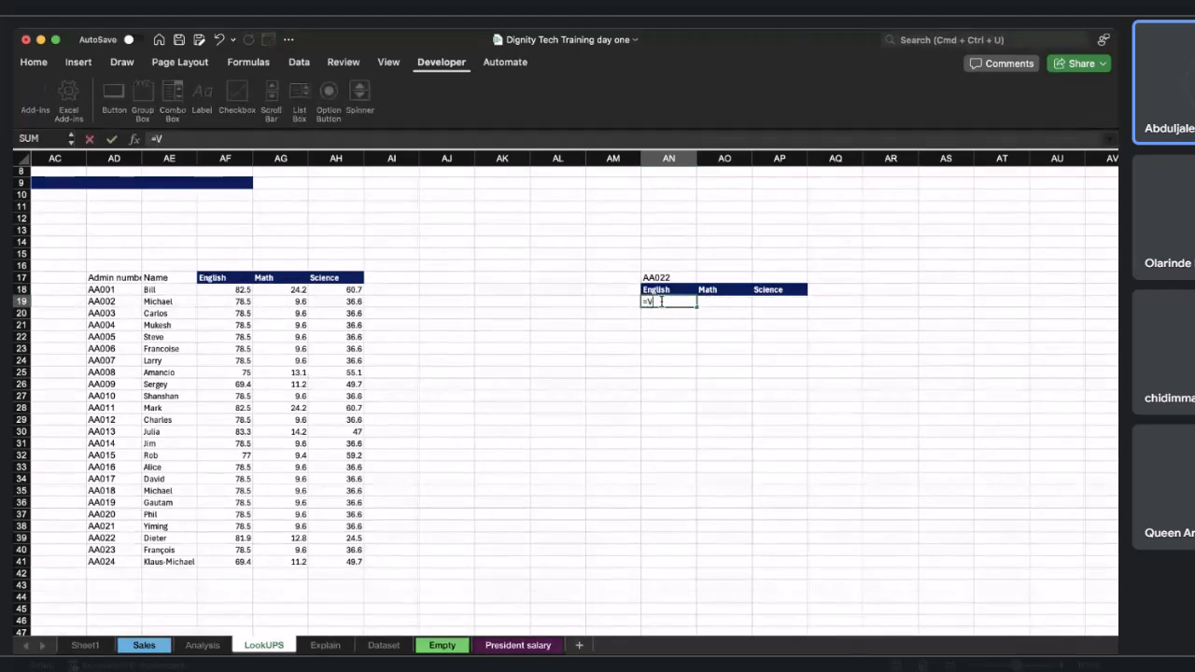
text(LOOKUP(A)
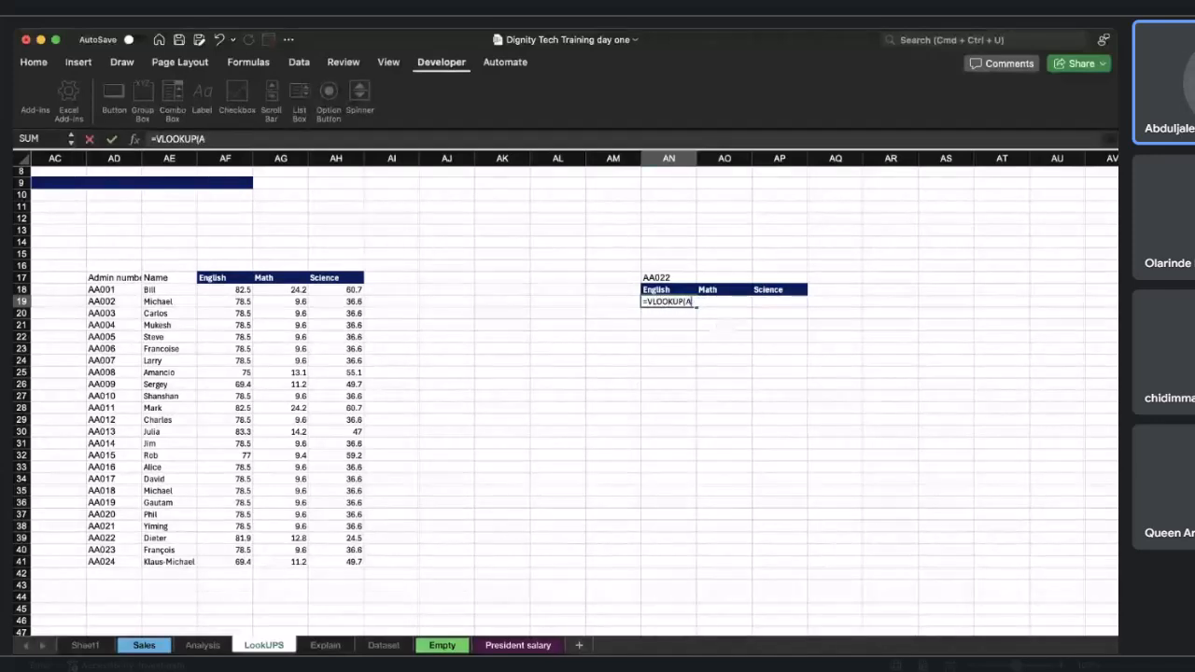
key(BackSpace)
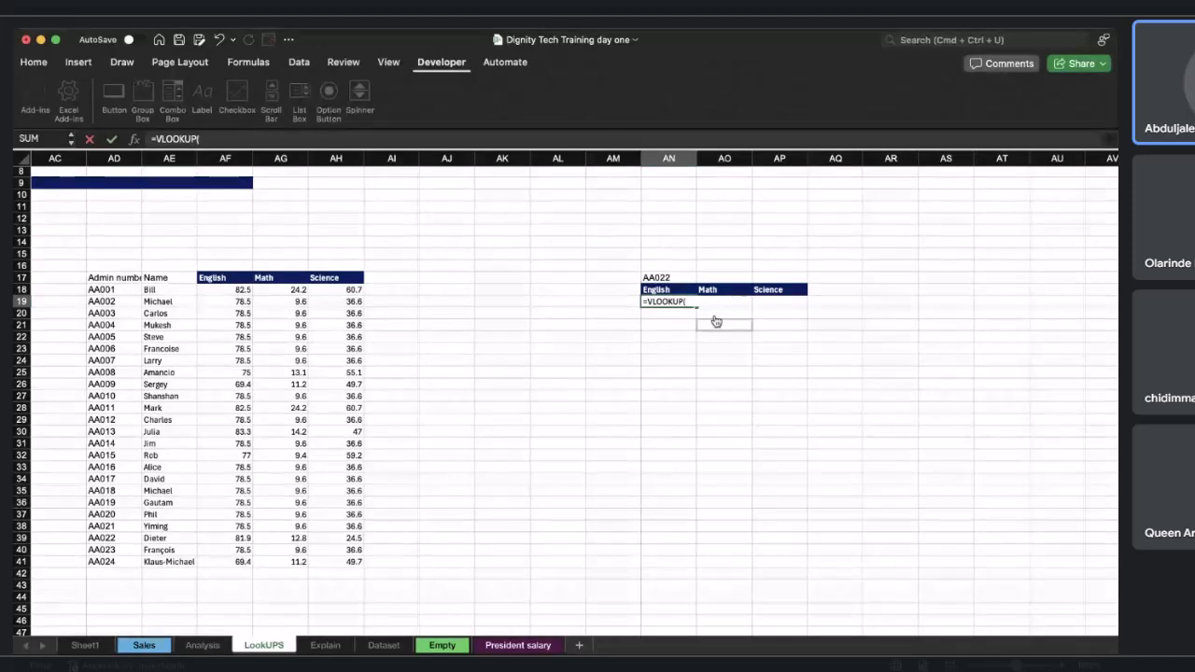
click(664, 278)
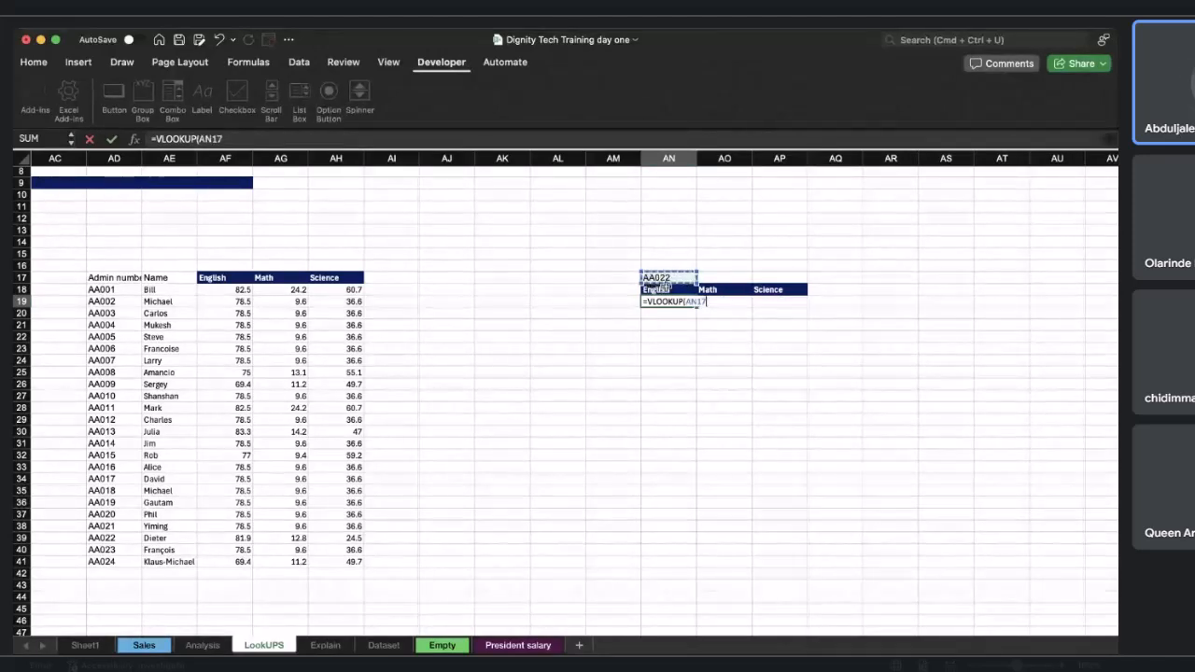
click(202, 139)
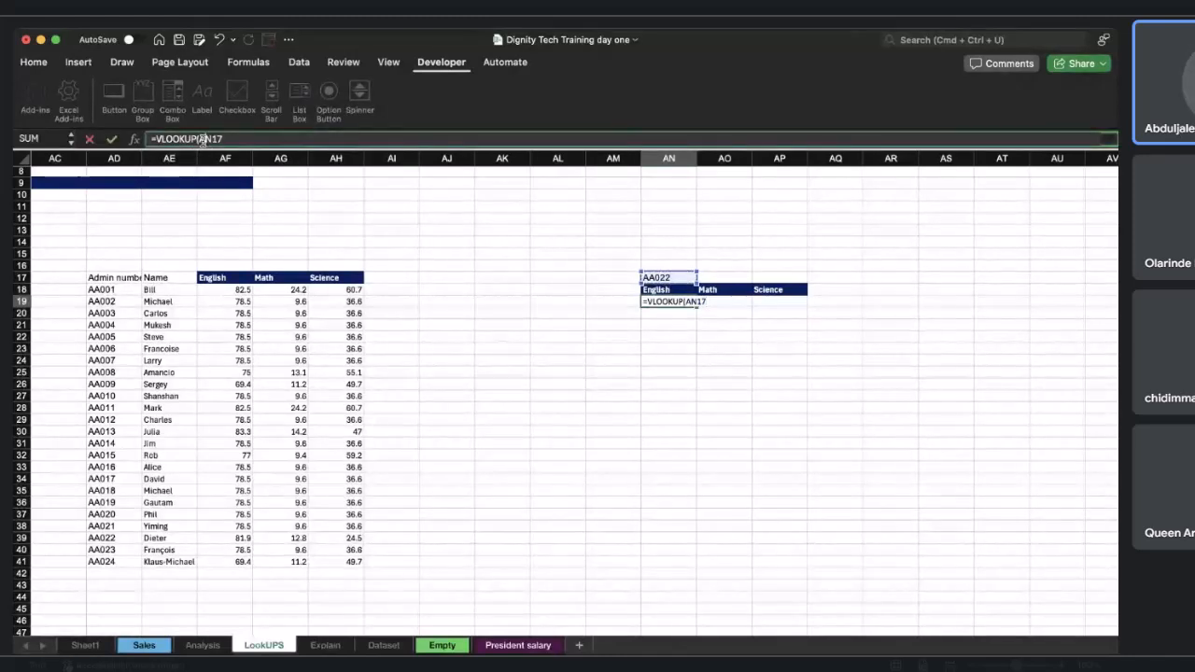
text($)
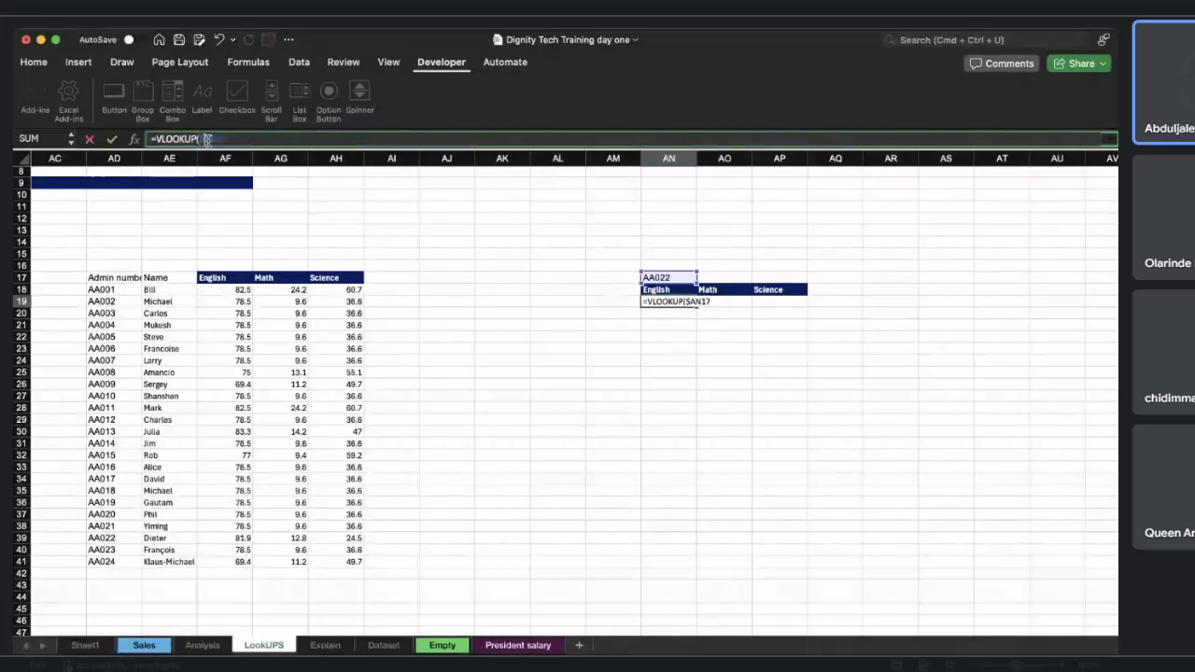
key(Right)
key(Right)
text($17)
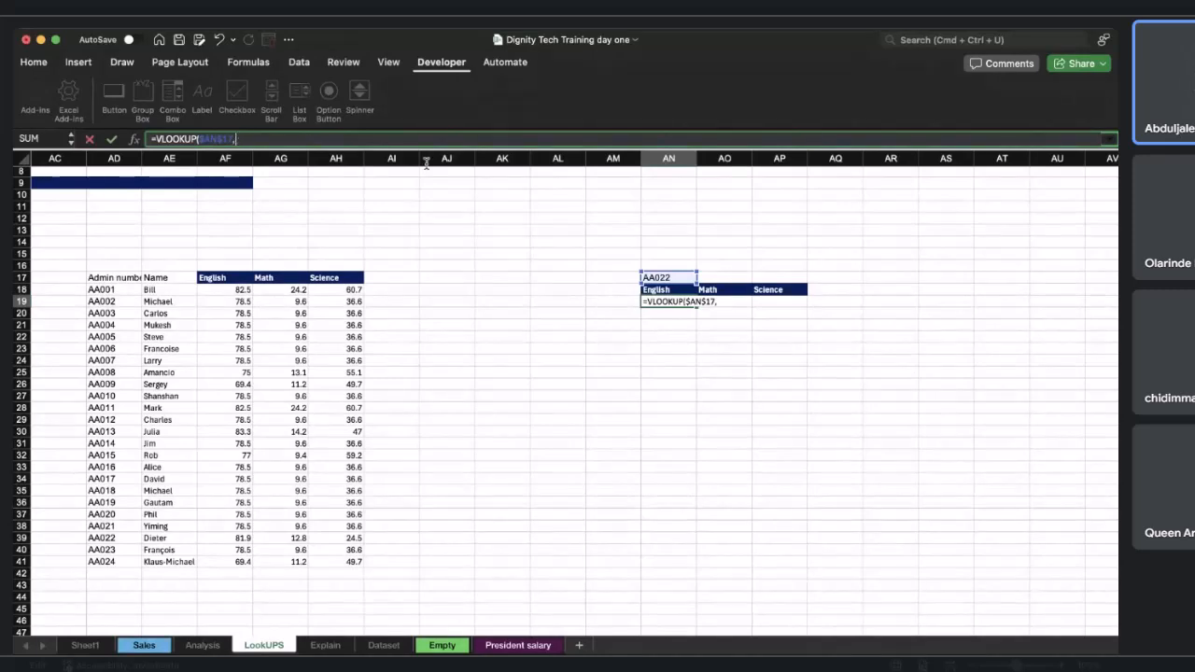
text(,)
Complete the VLOOKUP with table range AD17:AH41, column index 3 and exact match 0.
click(111, 278)
drag(177, 295, 356, 561)
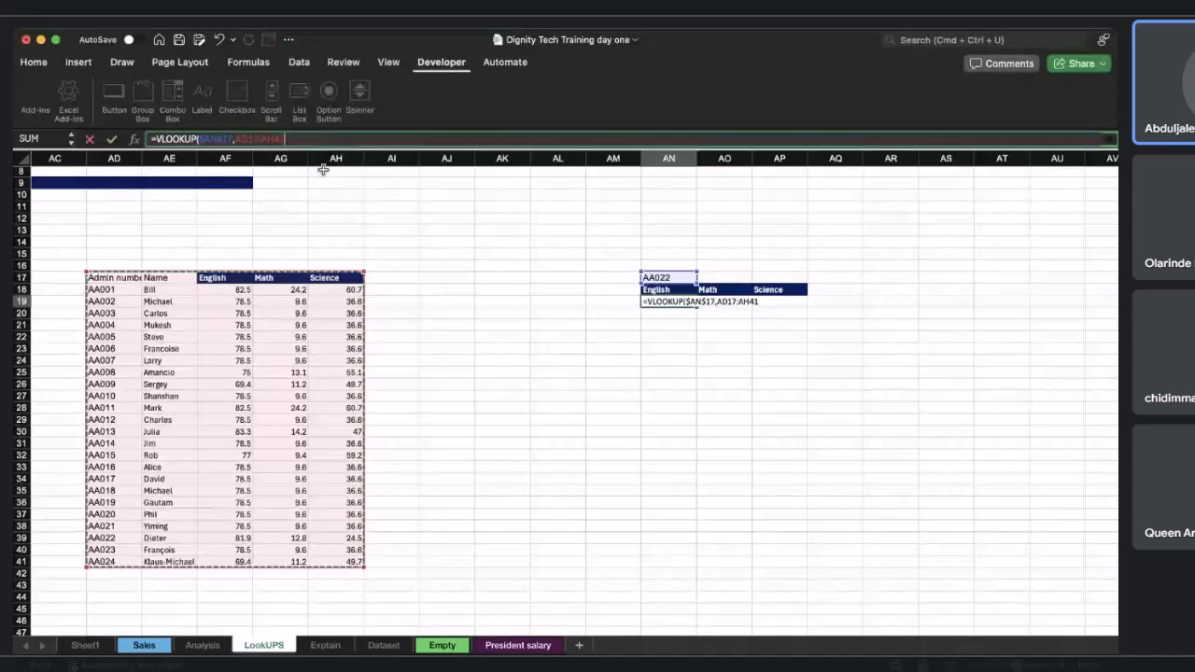
text(,)
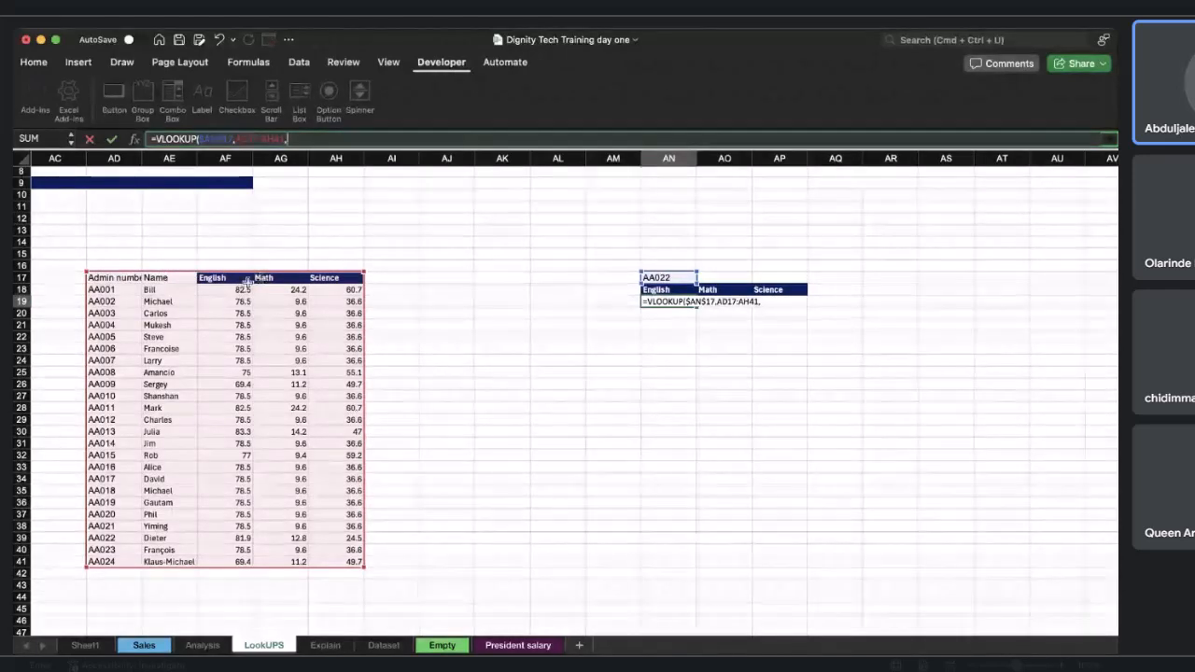
text(3)
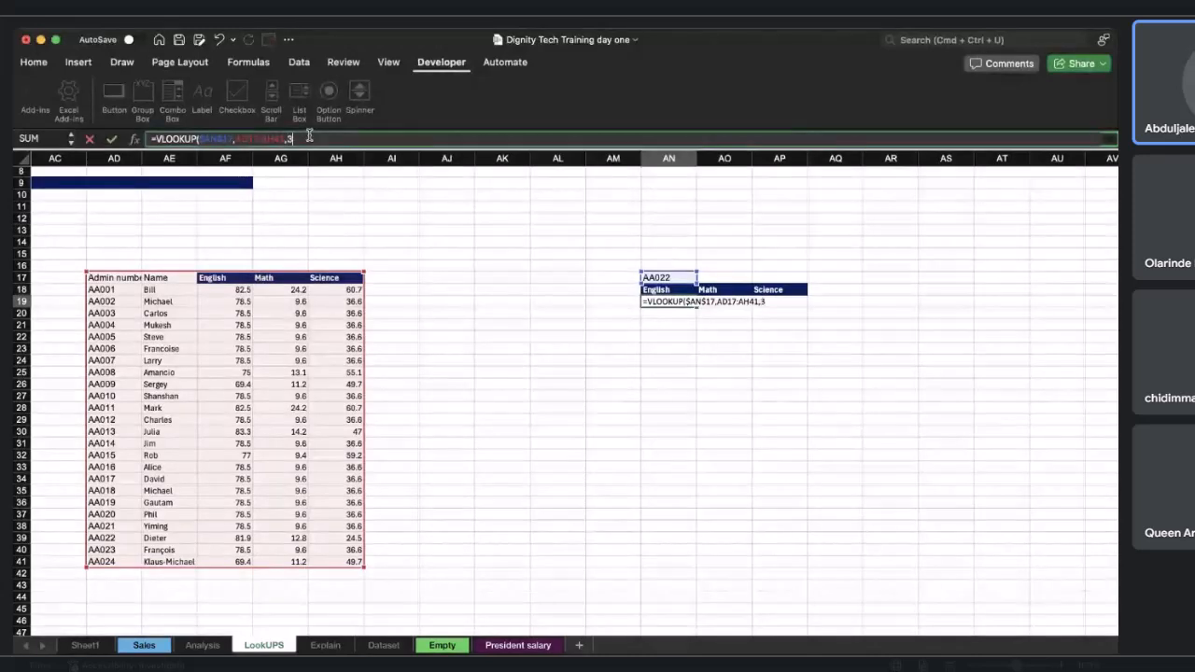
text(,0))
key(Escape)
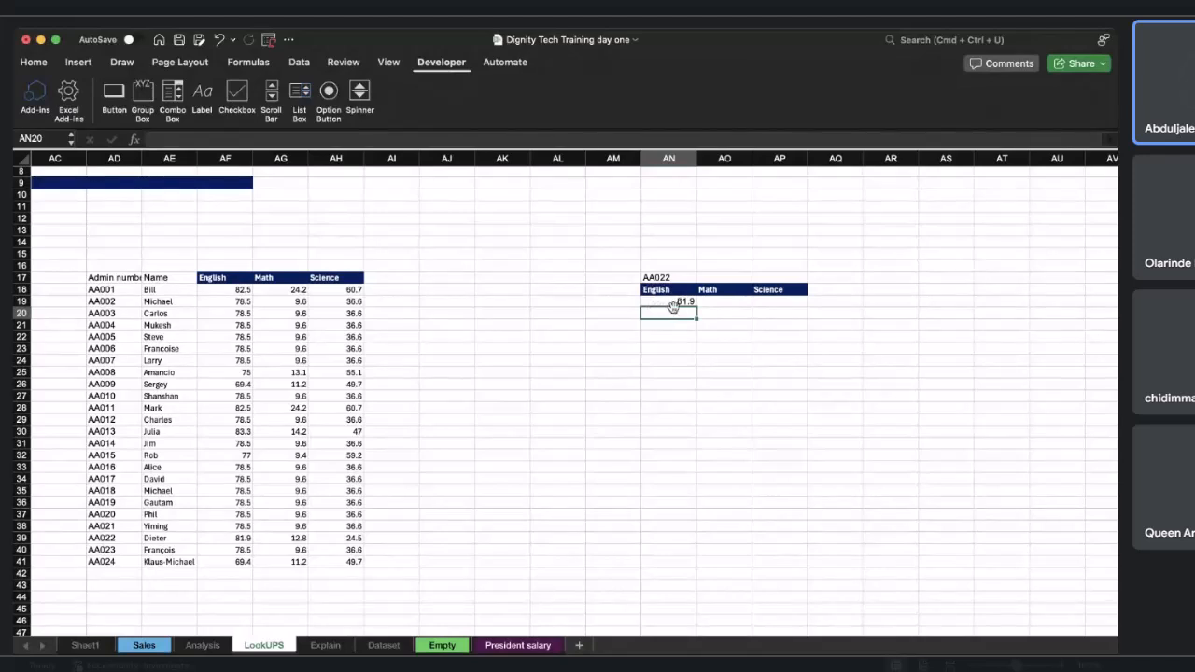
Compare the English result with the AA022 row of the data table.
click(678, 302)
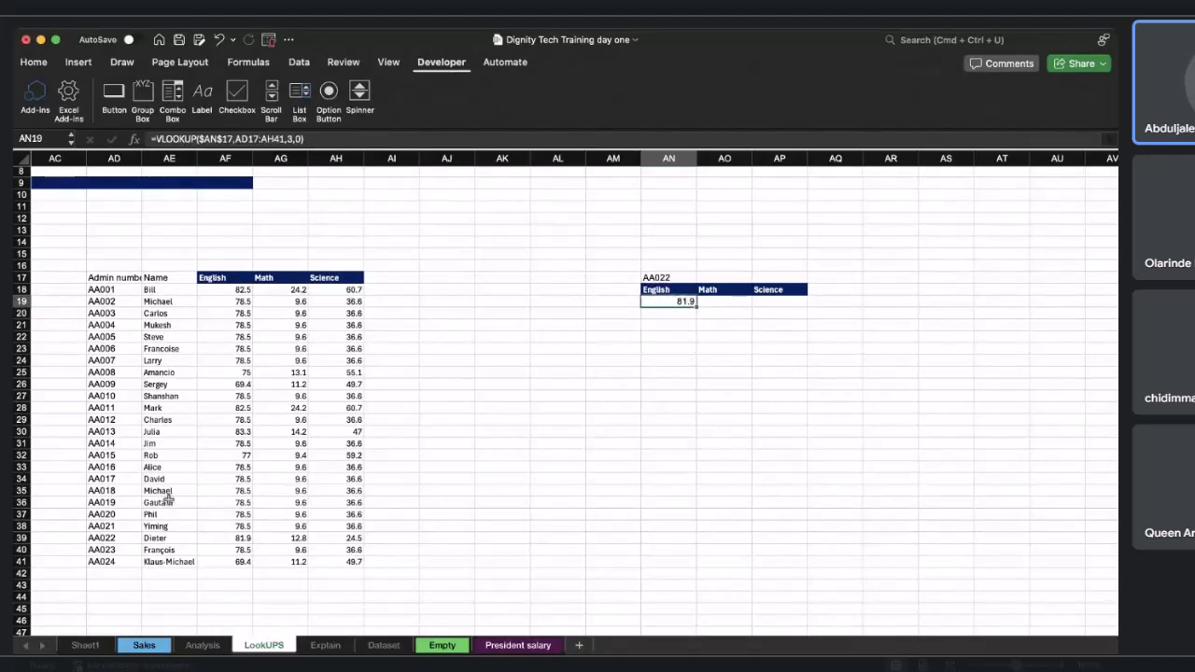
click(104, 539)
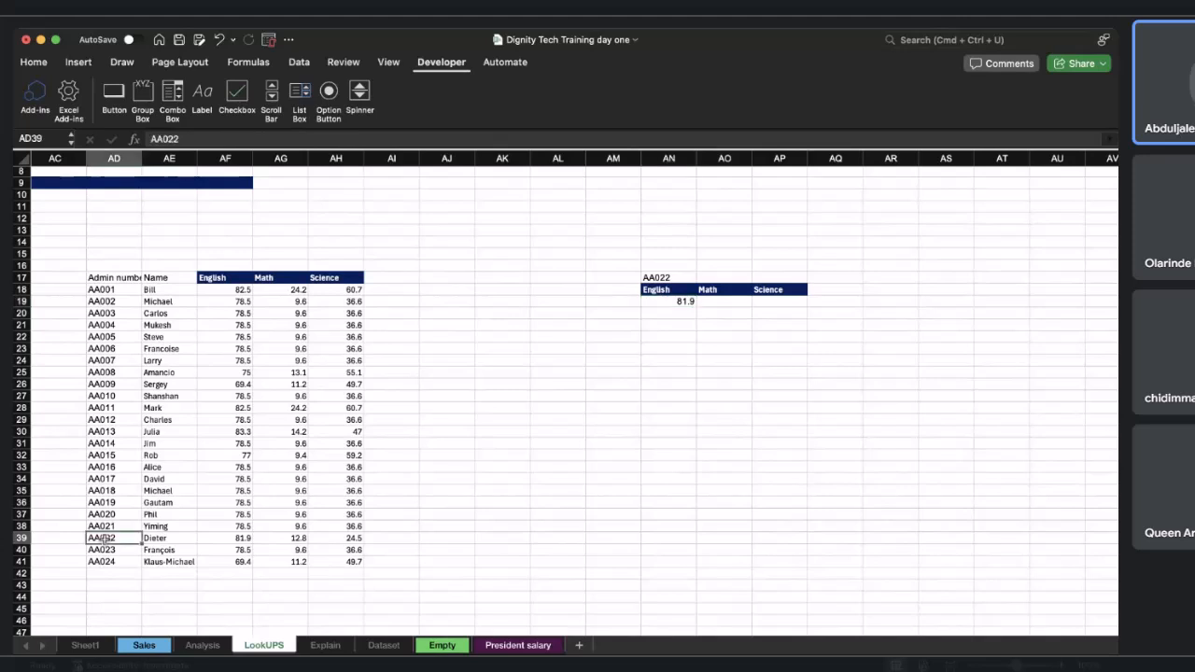
drag(111, 534, 235, 539)
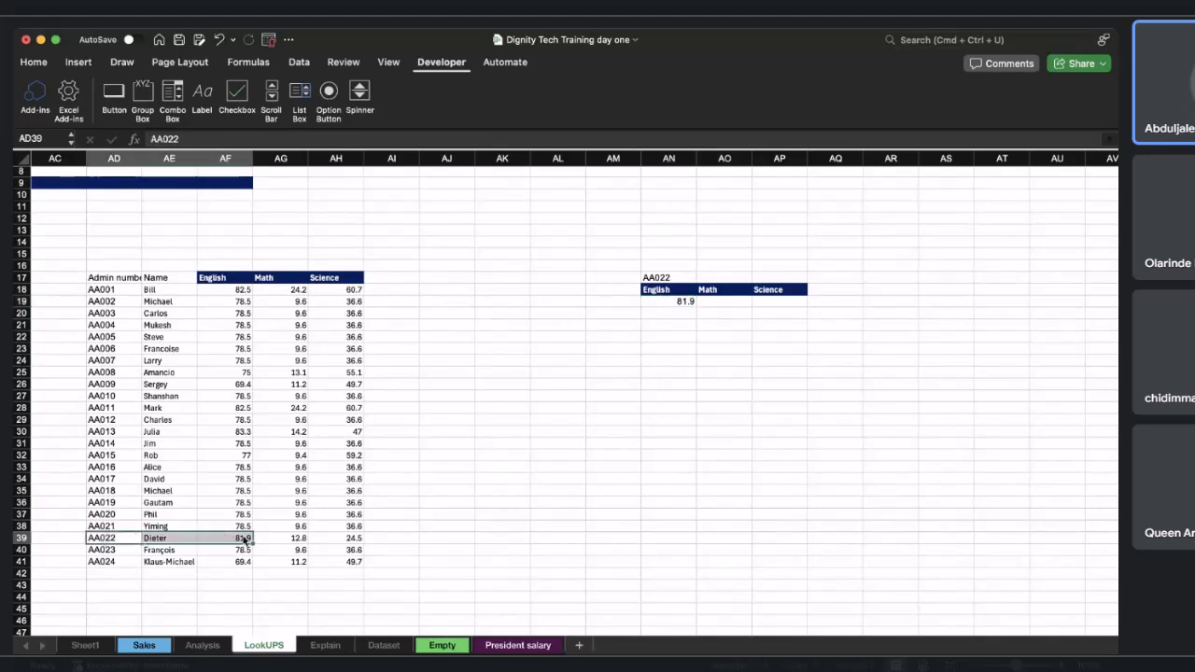
Fill the English formula across into AO19 and clear it again.
click(686, 303)
drag(696, 306, 729, 308)
click(725, 303)
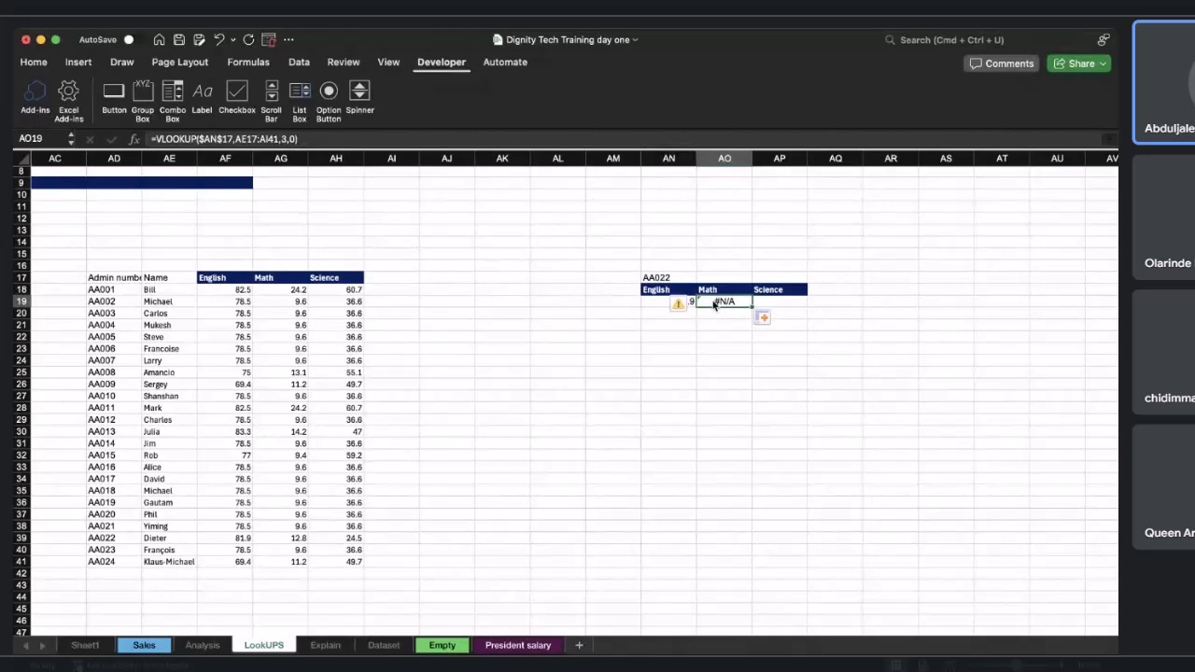
key(Delete)
Make the VLOOKUP table range in AN19 absolute as $AD$17:$AH$41.
click(680, 304)
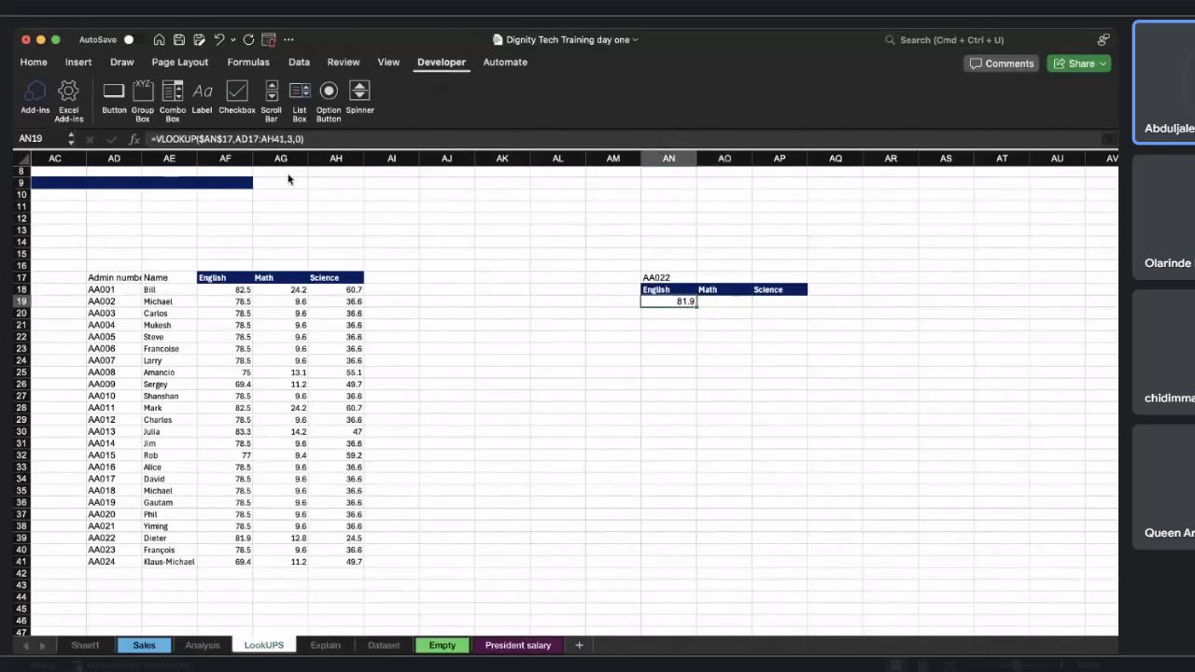
click(238, 140)
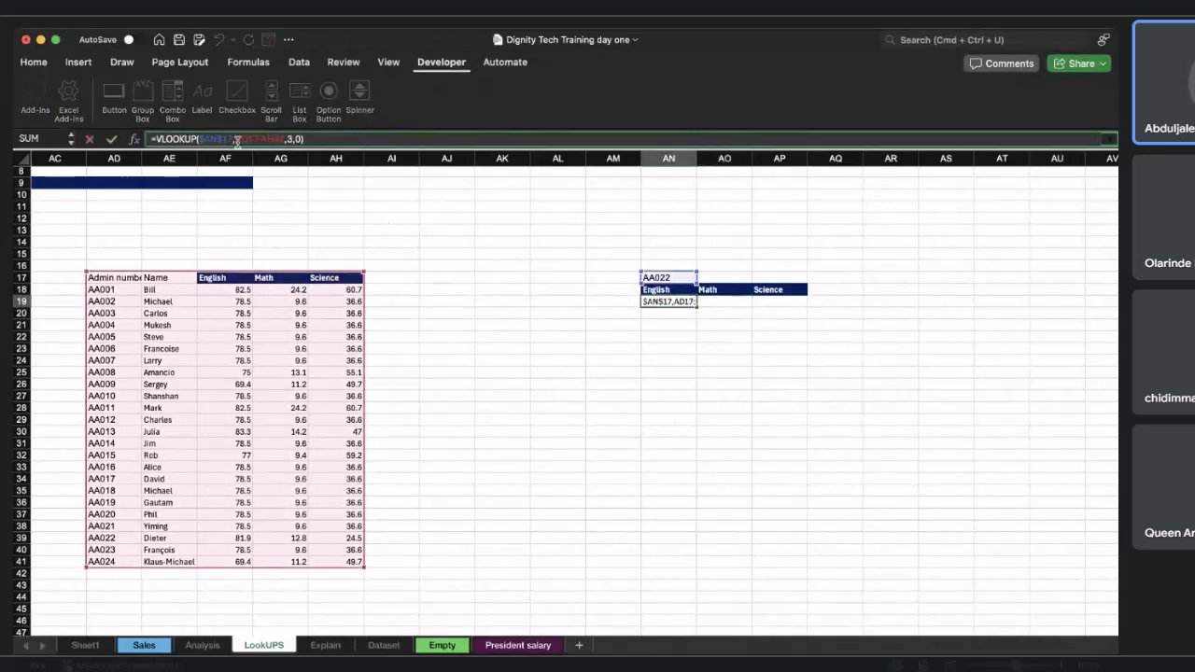
text($)
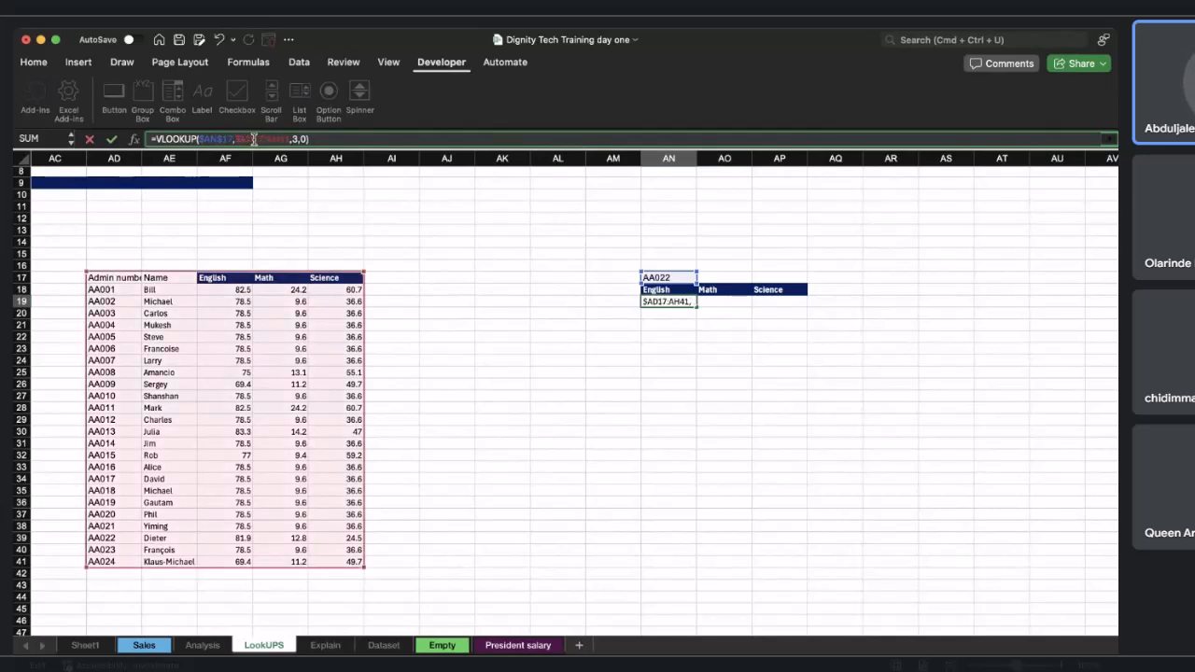
text($)
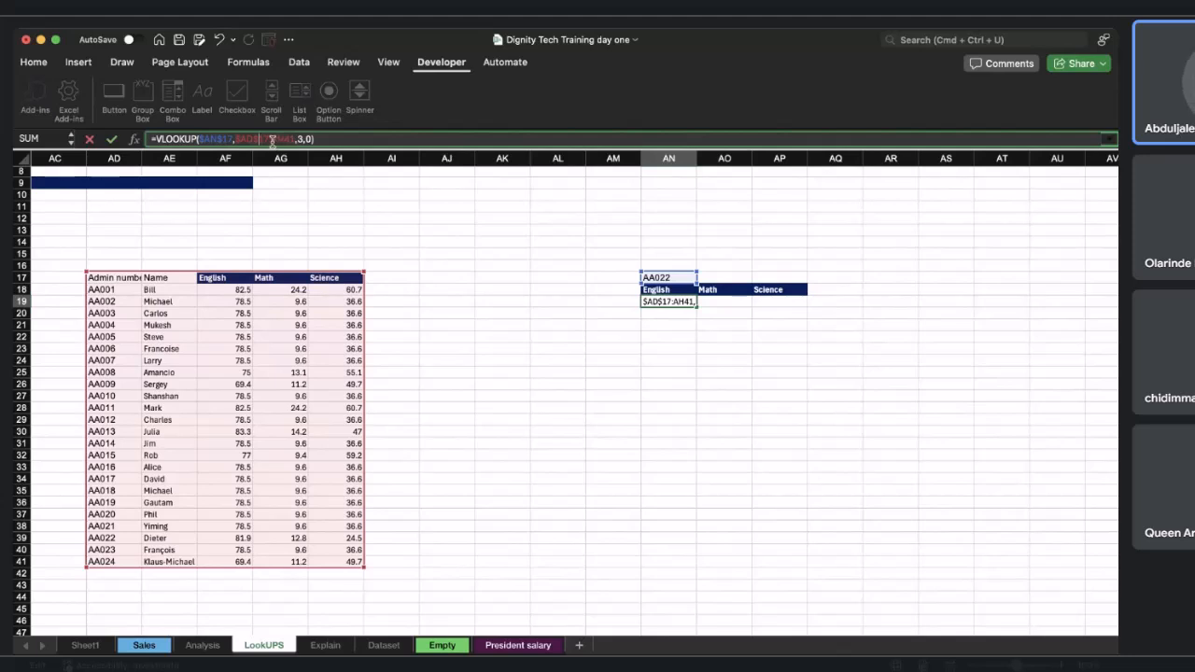
text($AH)
text($AH$)
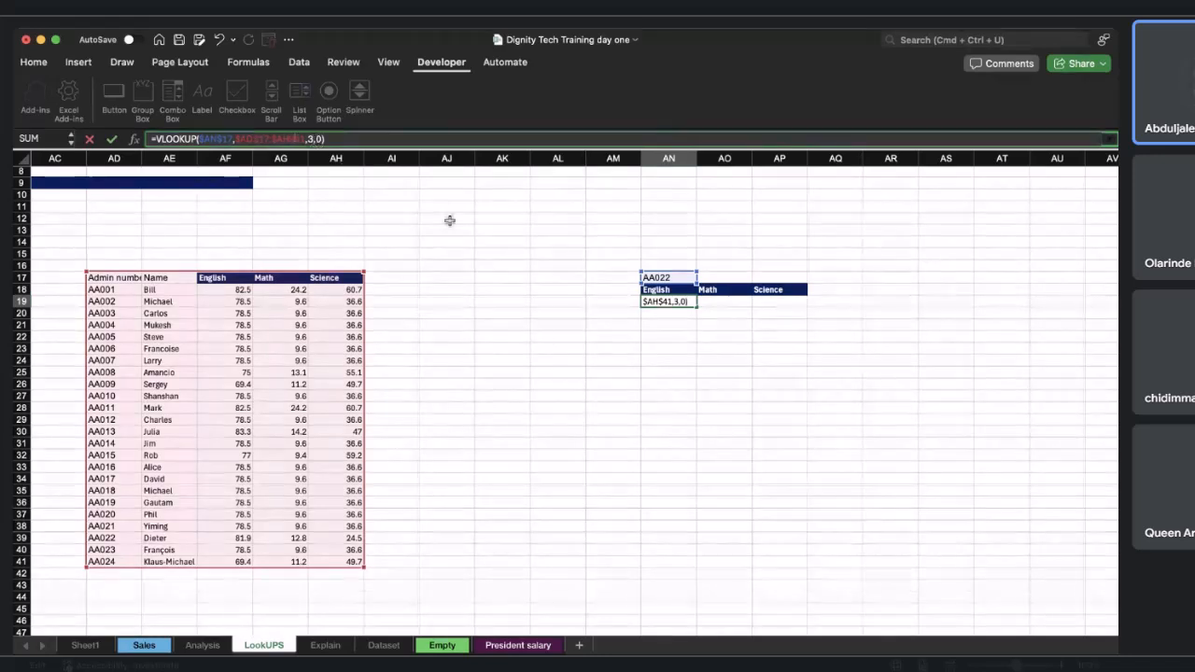
key(Return)
Copy the formula into AO19 and change its column index to 4 to return the Math score.
click(677, 301)
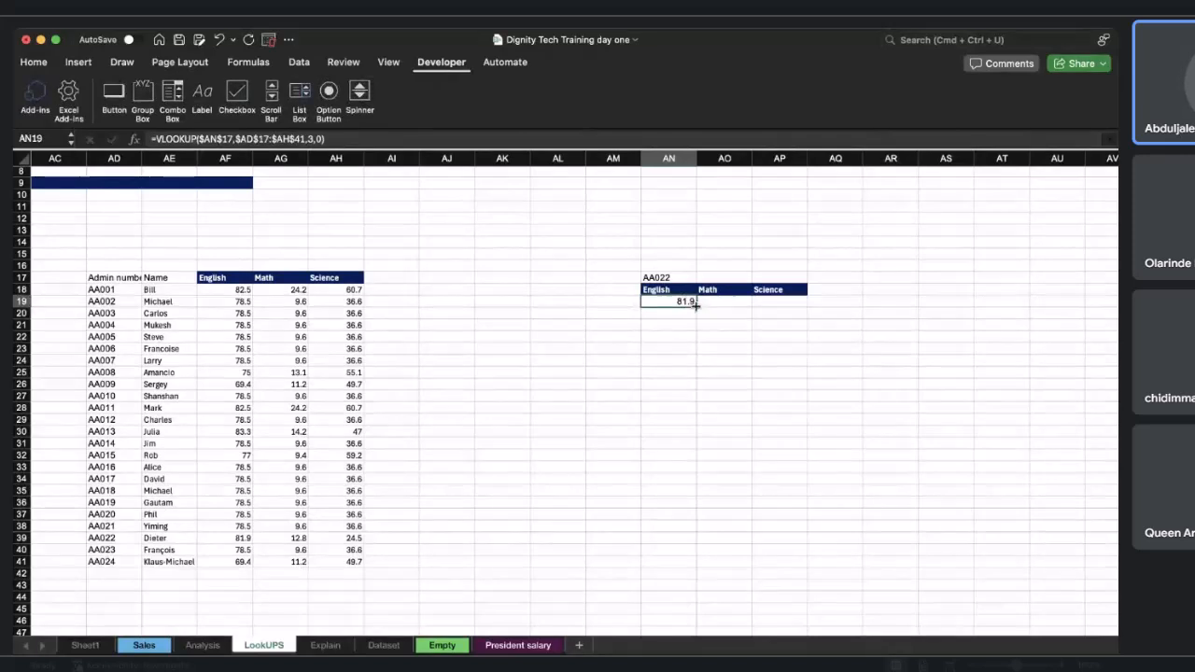
drag(721, 306, 738, 304)
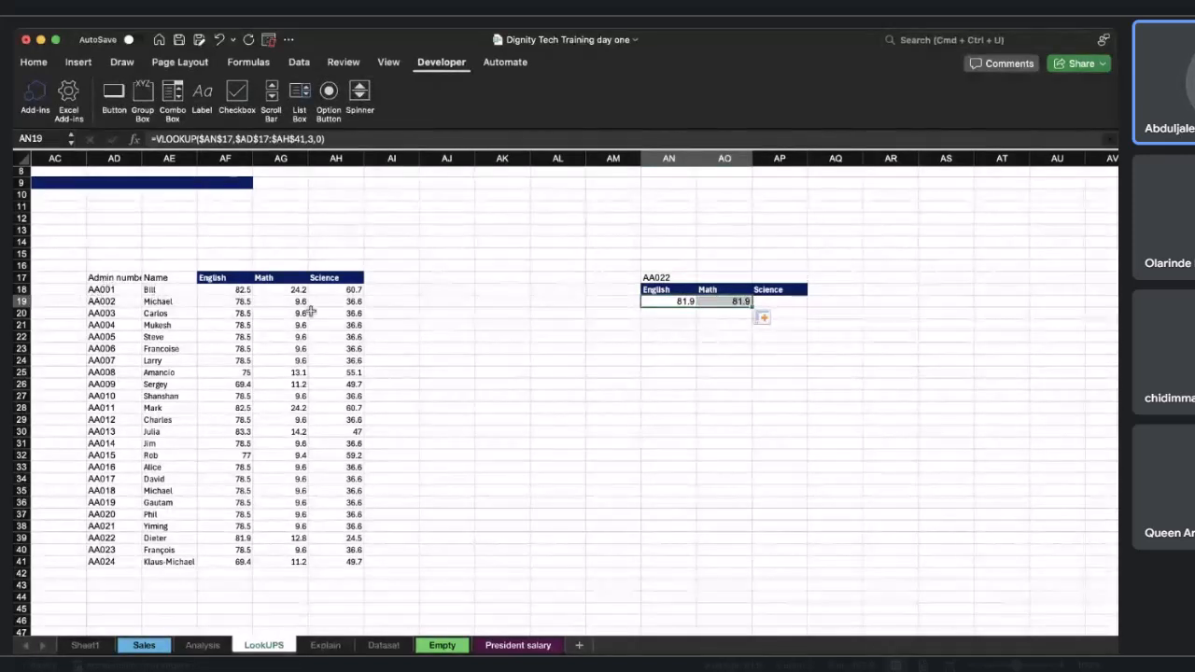
click(724, 302)
key(F2)
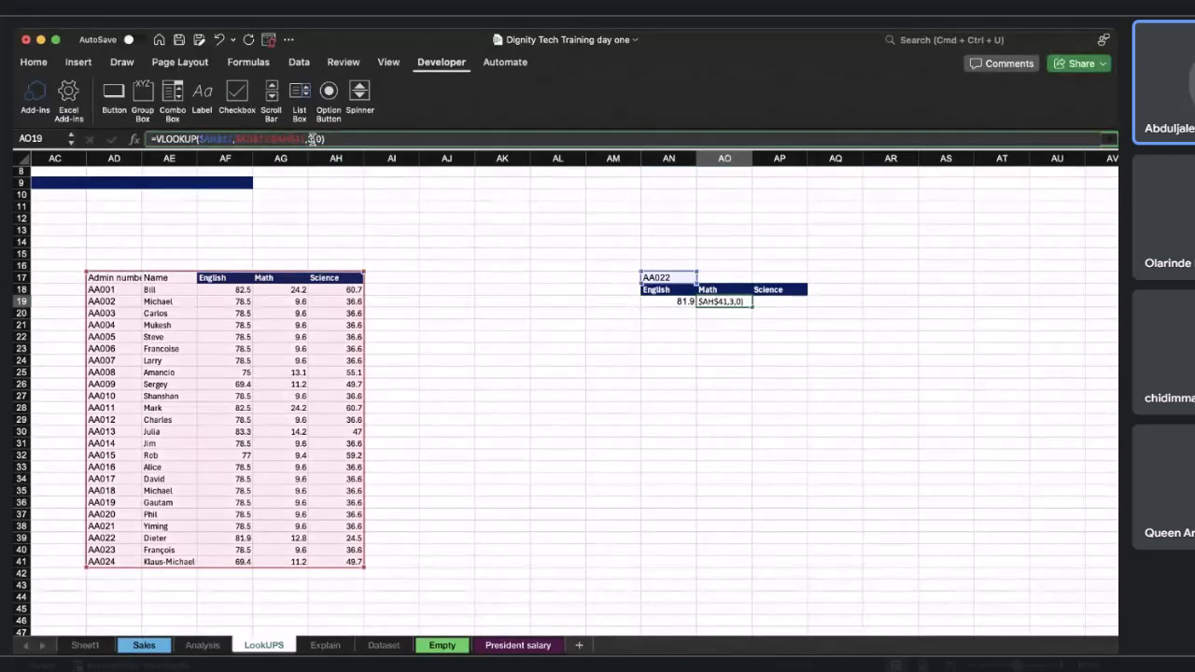
text(4)
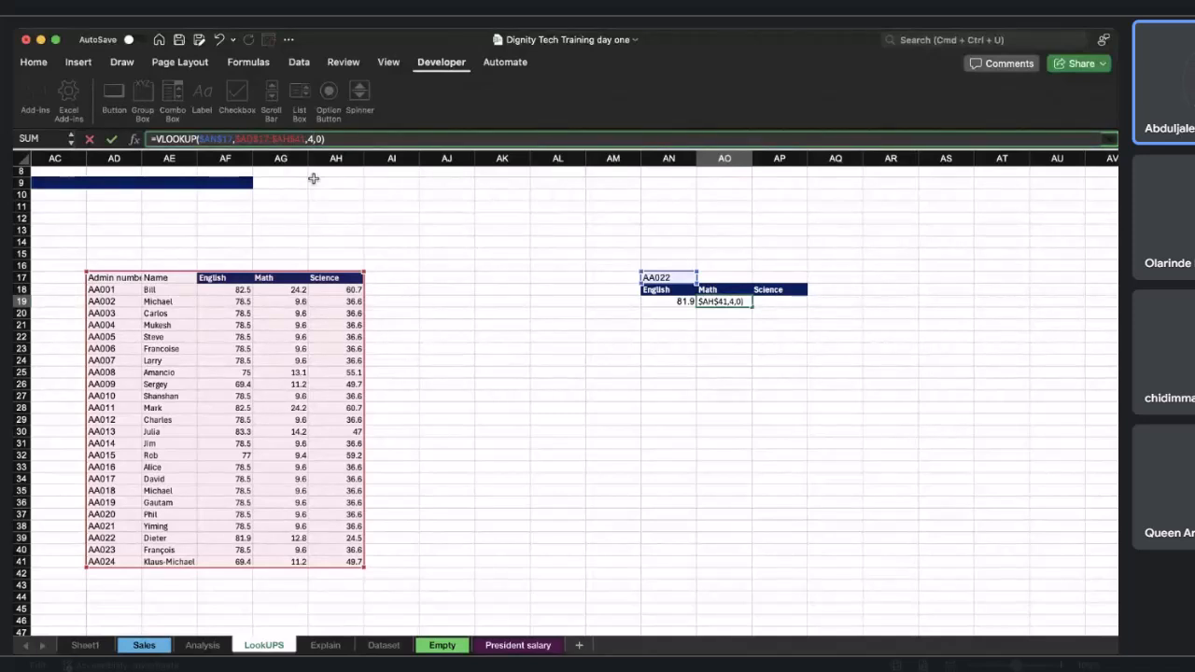
key(Return)
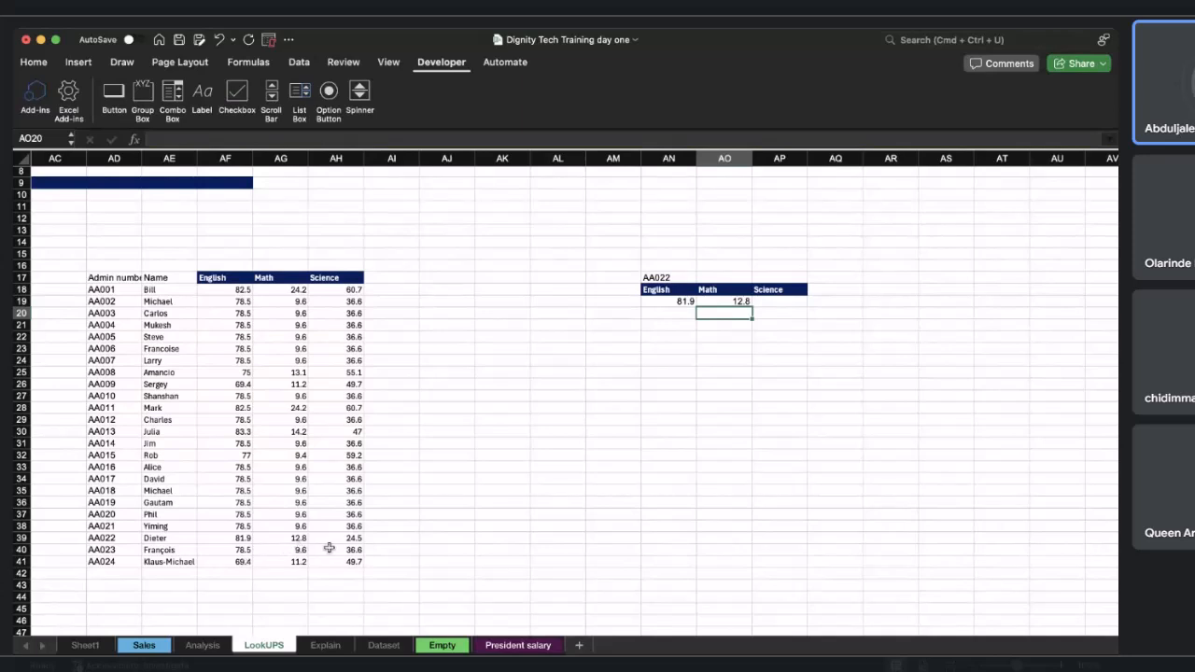
Fill the Math formula into AP19 and adjust its column index to return the Science score.
click(775, 304)
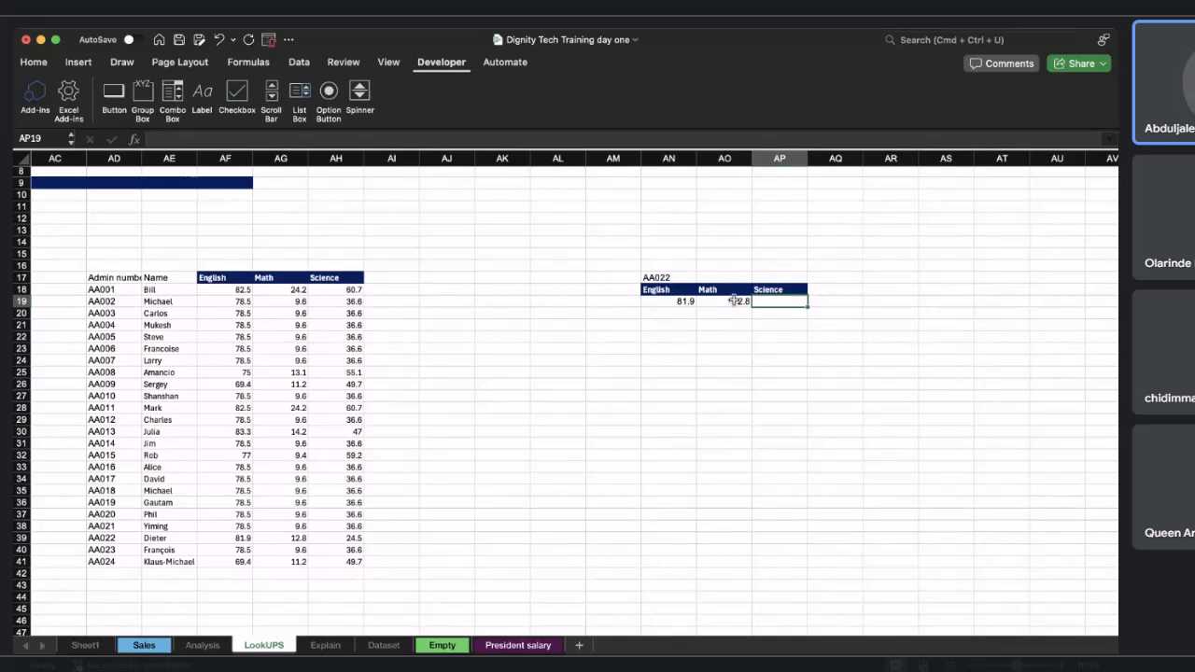
click(733, 300)
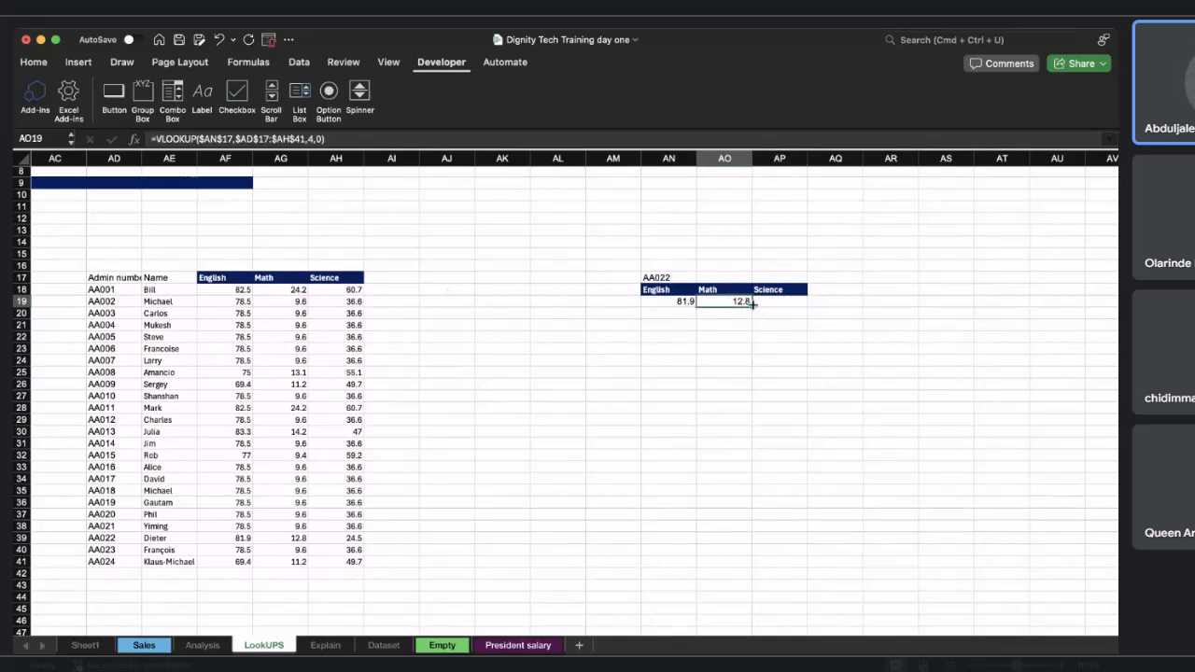
drag(752, 306, 788, 300)
click(789, 300)
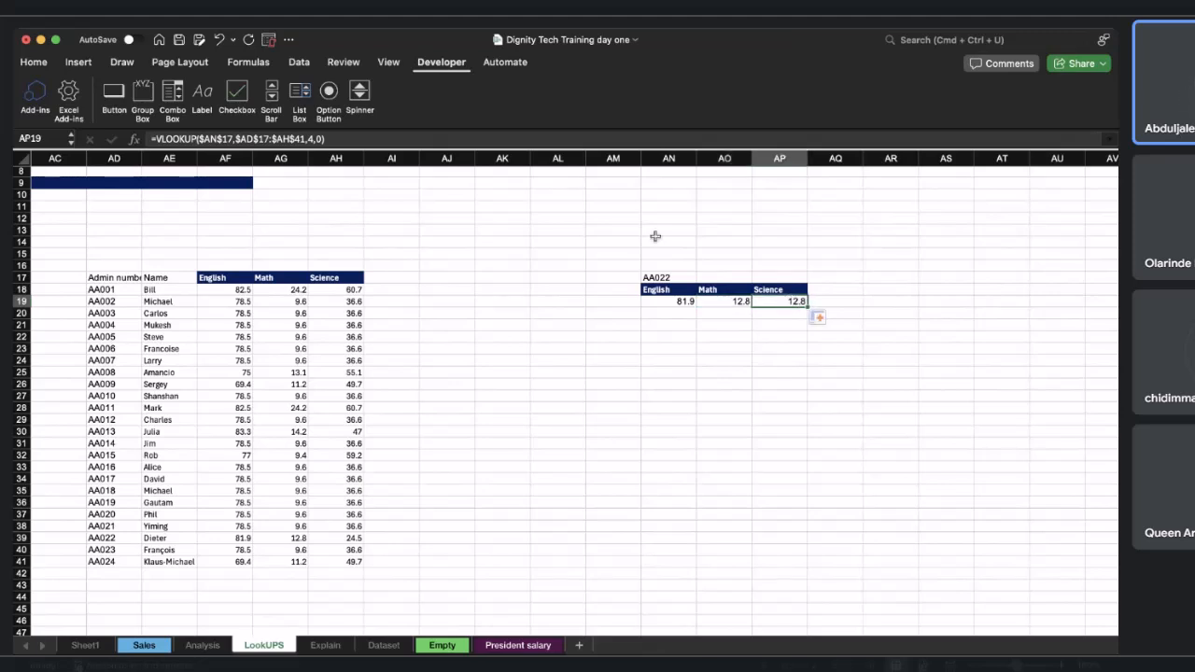
click(315, 138)
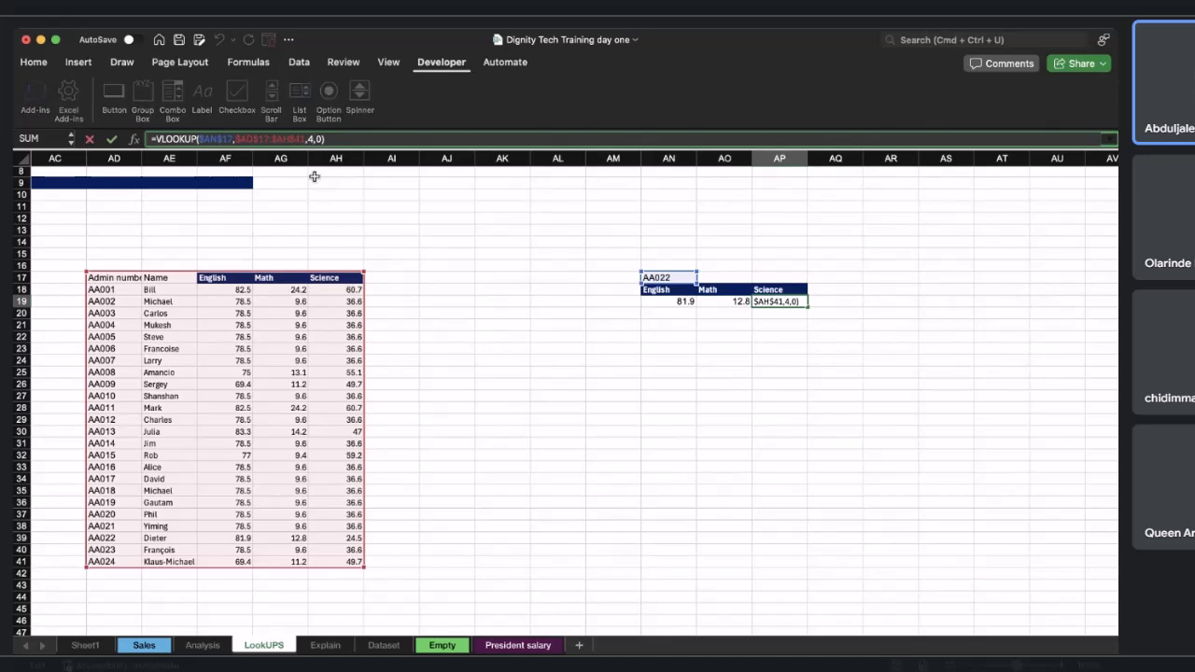
key(Return)
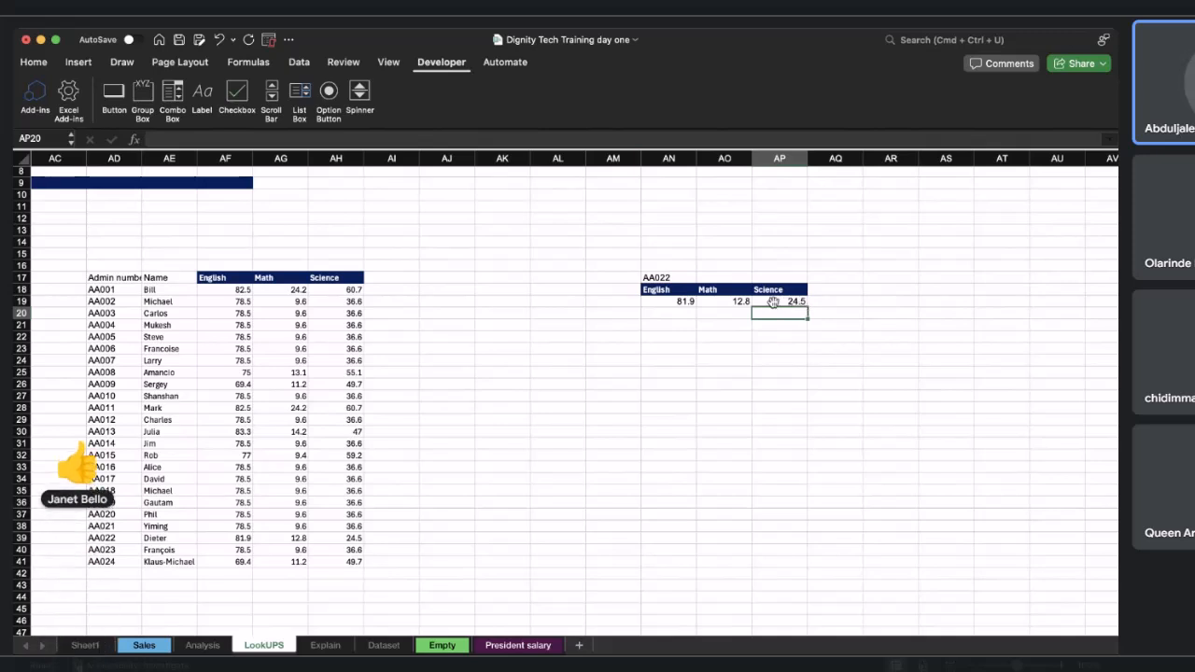
click(667, 277)
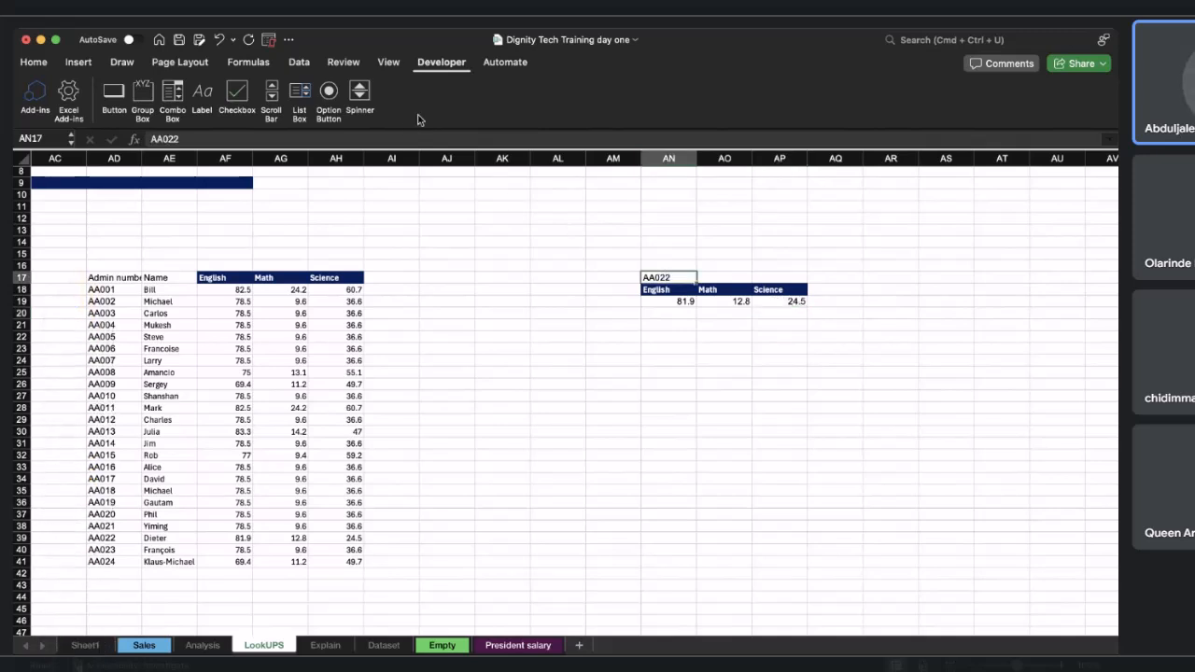
click(297, 63)
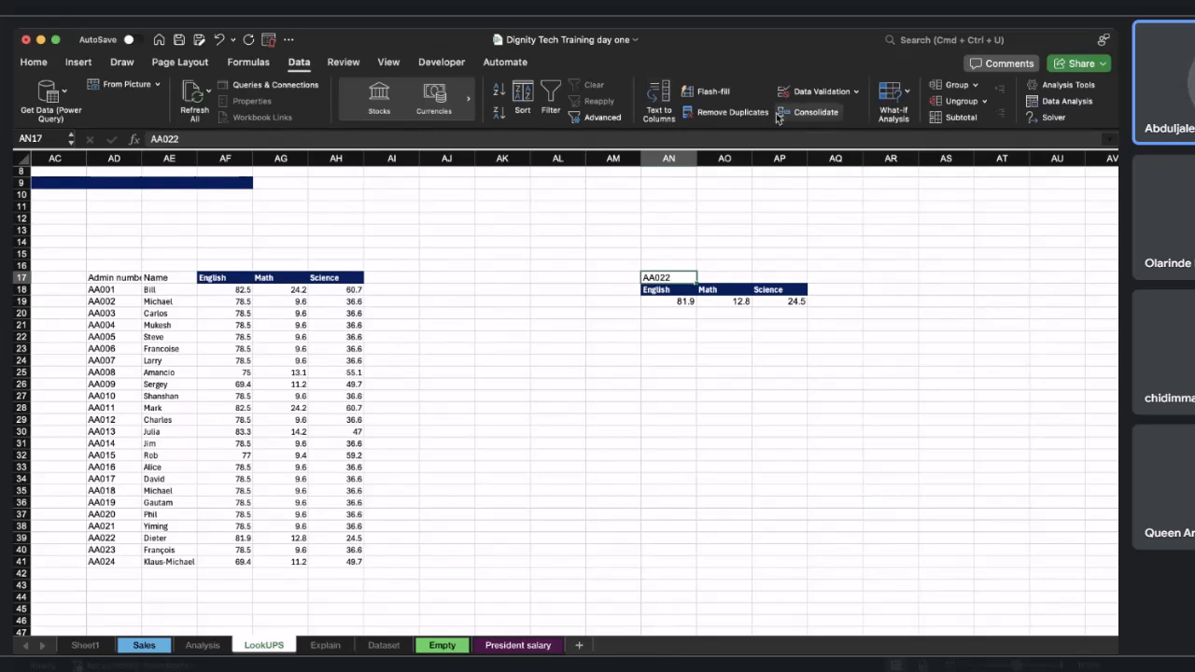
click(803, 96)
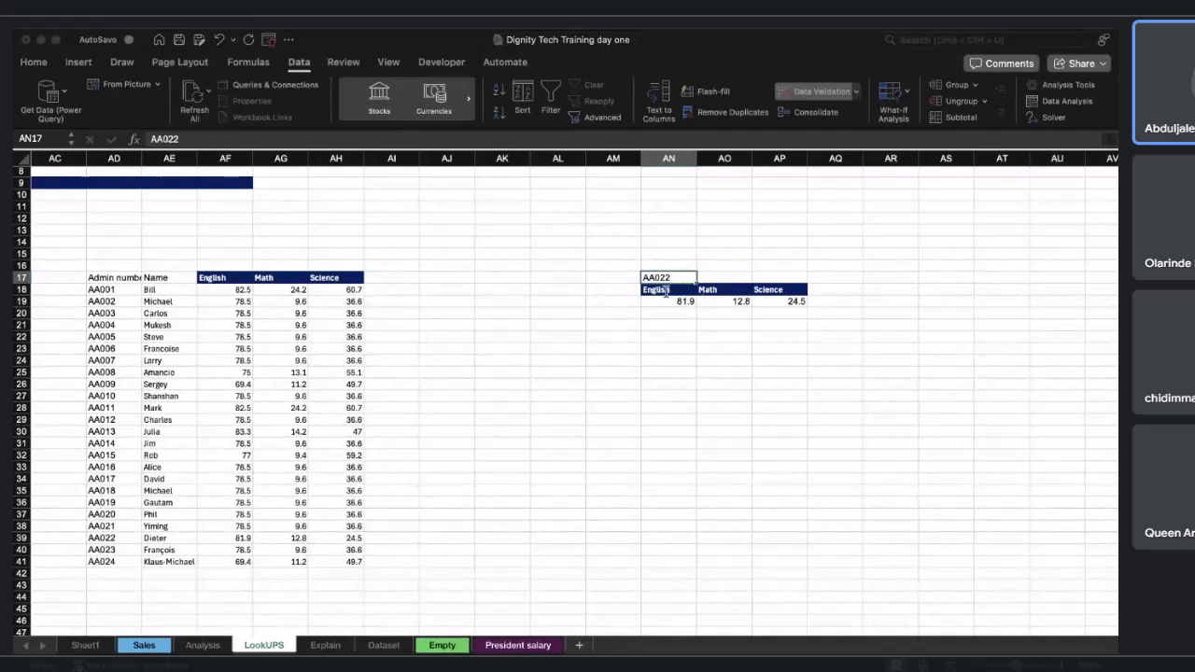
drag(94, 289, 93, 563)
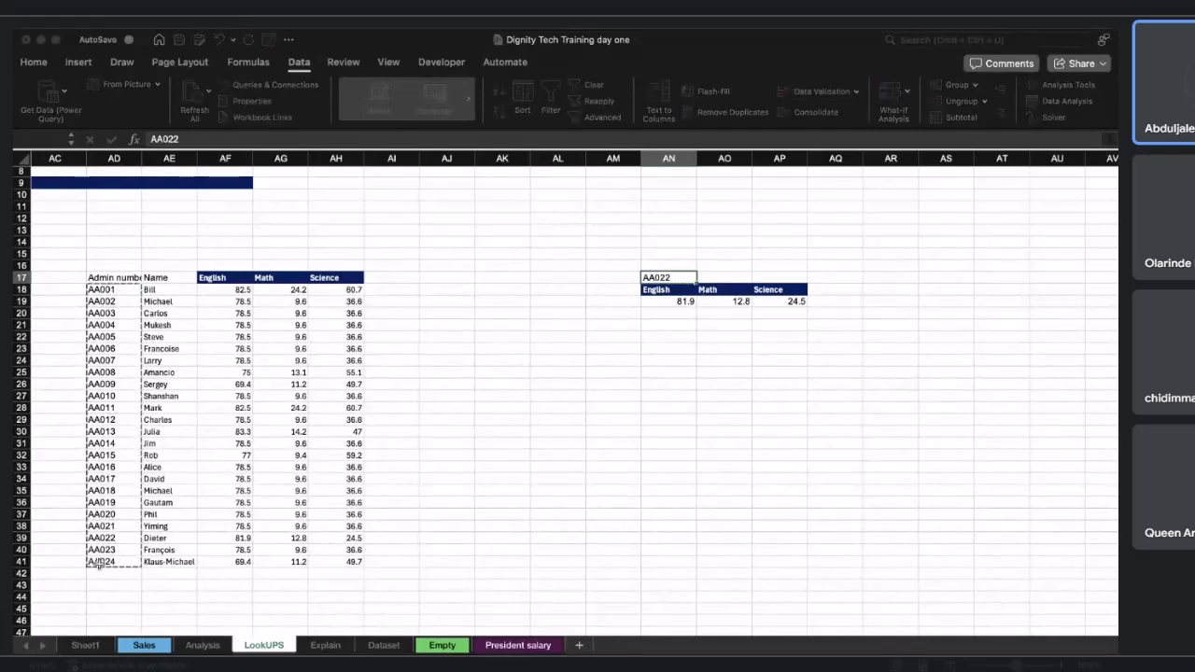
click(720, 409)
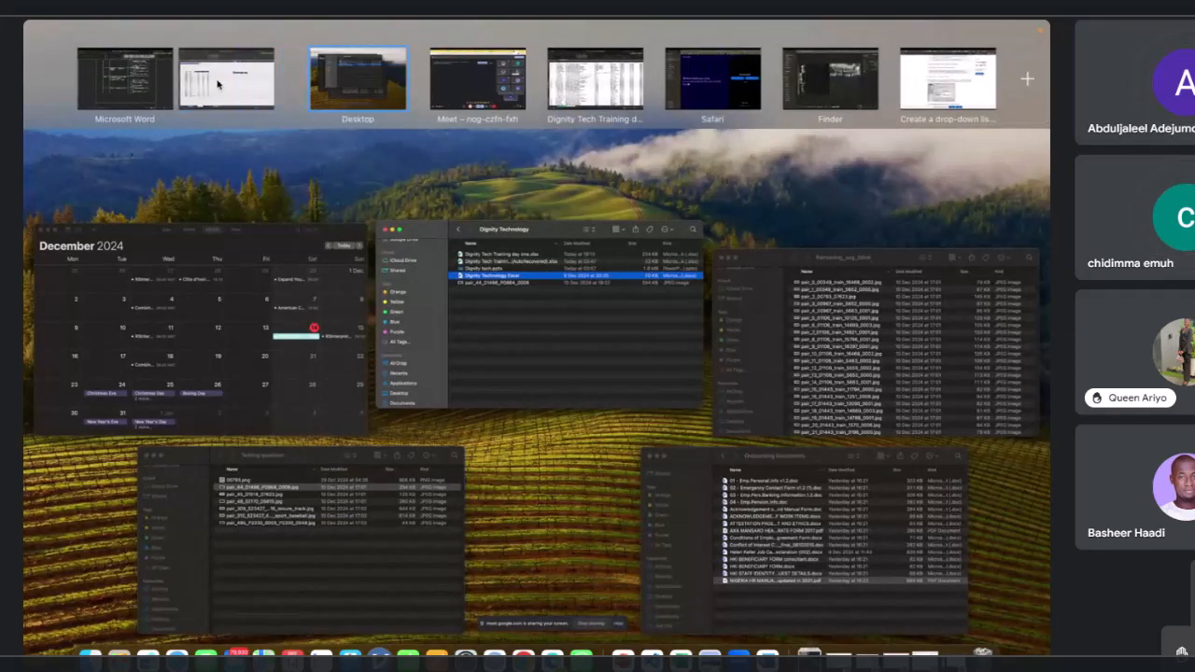
drag(507, 85, 246, 85)
click(245, 85)
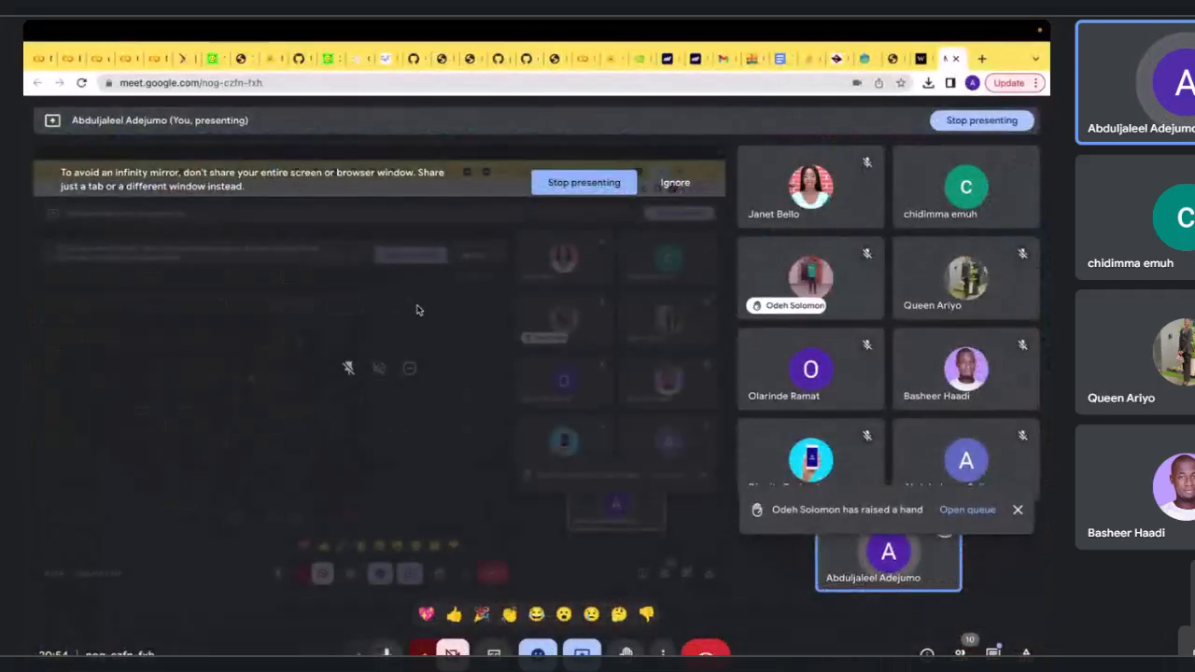
key(ctrl+Right)
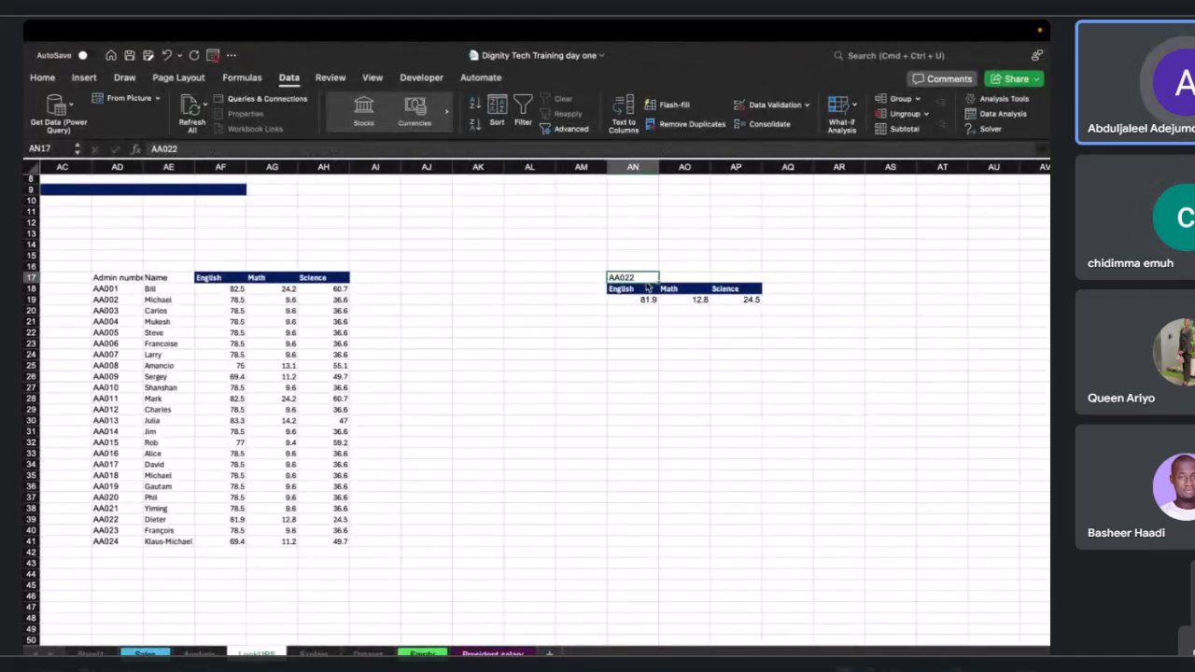
Add List data validation to AN17 with source $AD$18:$AD$41, creating an admin number drop-down.
click(773, 106)
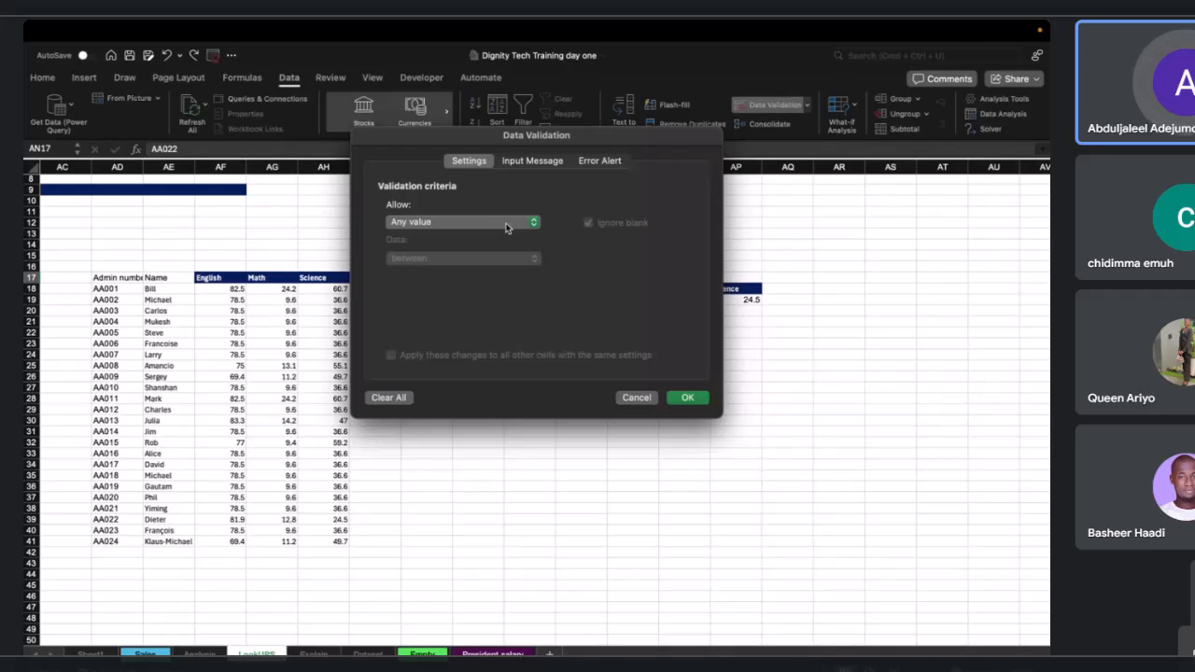
click(507, 228)
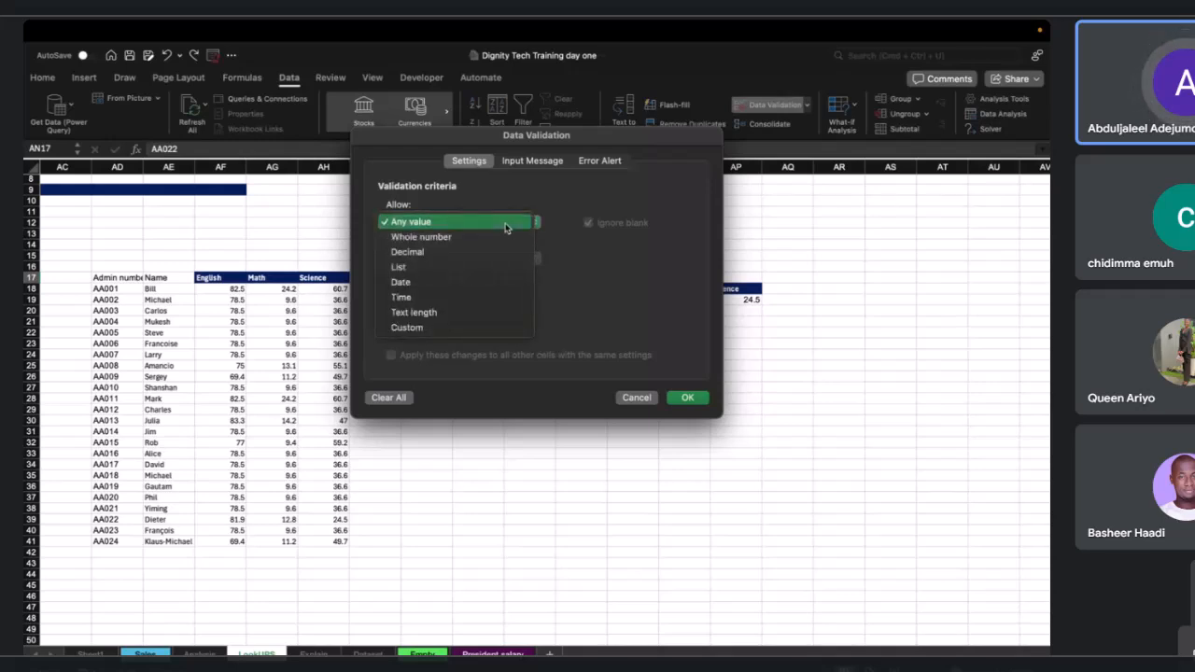
click(474, 270)
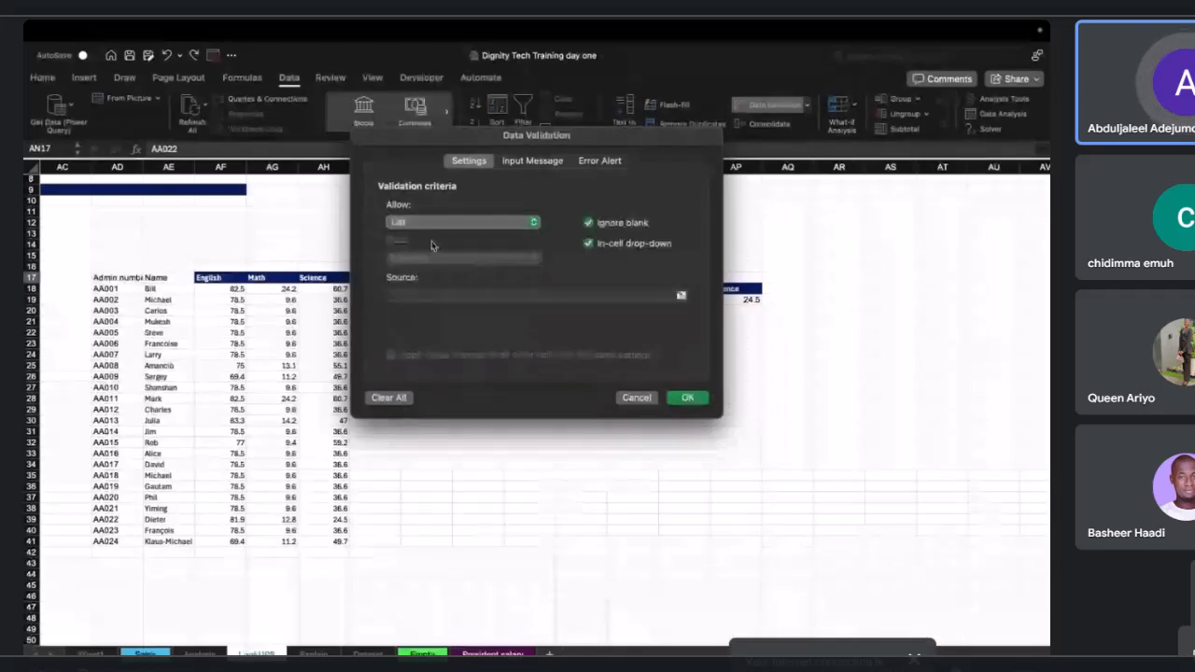
click(472, 294)
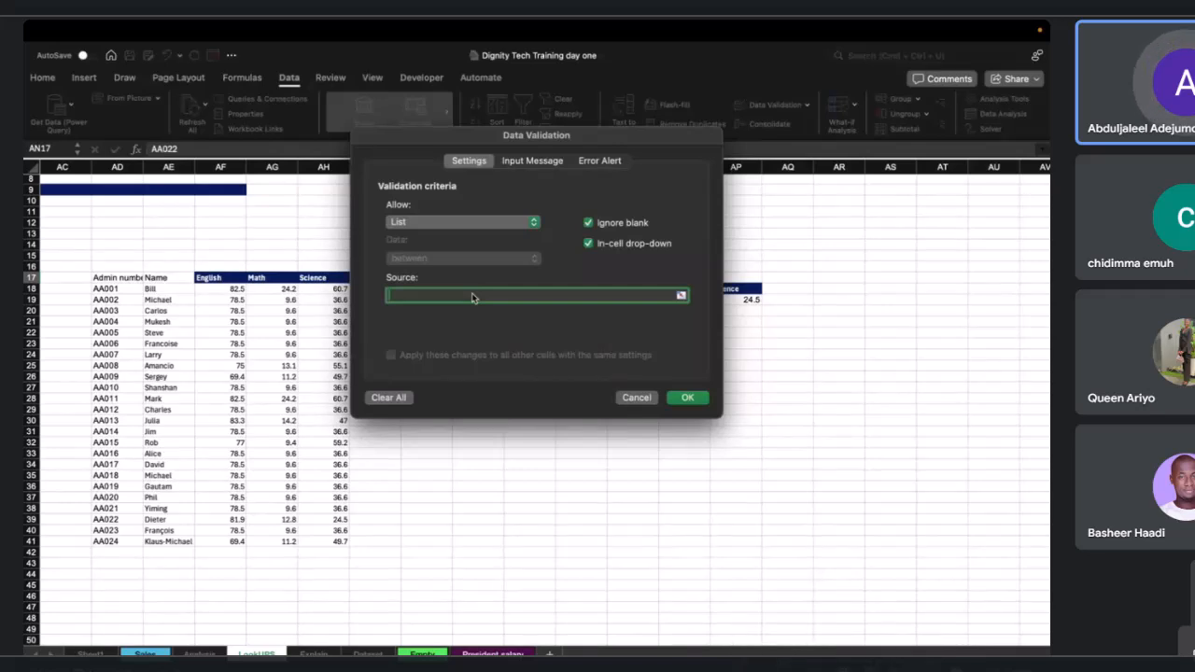
click(108, 288)
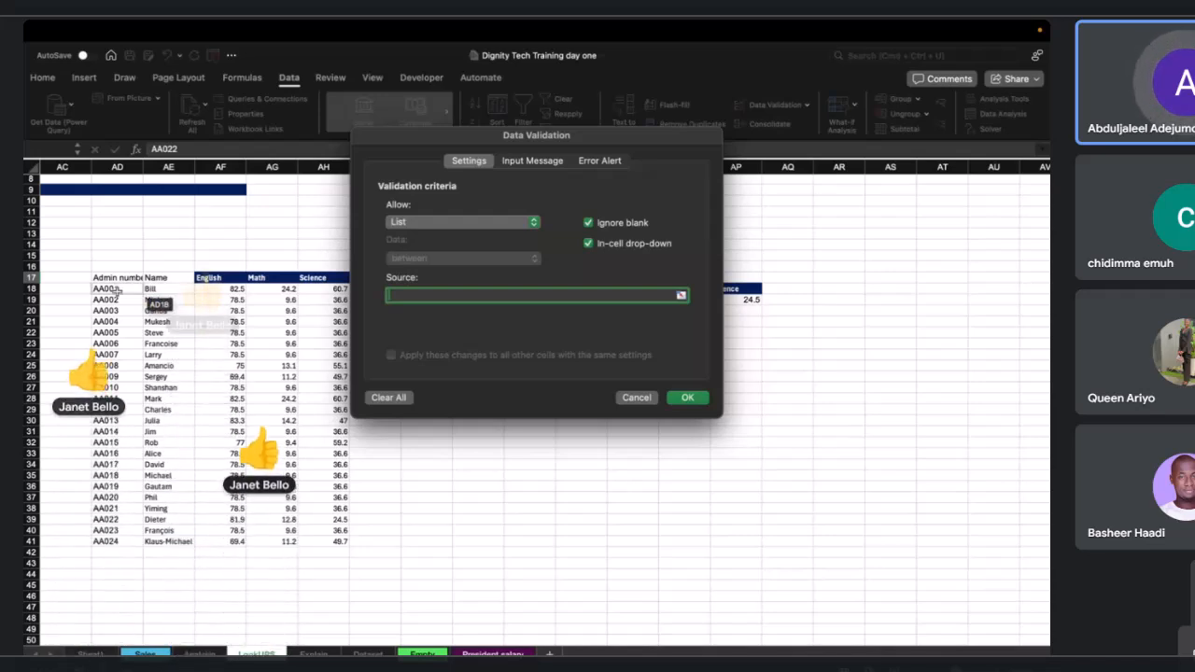
click(117, 291)
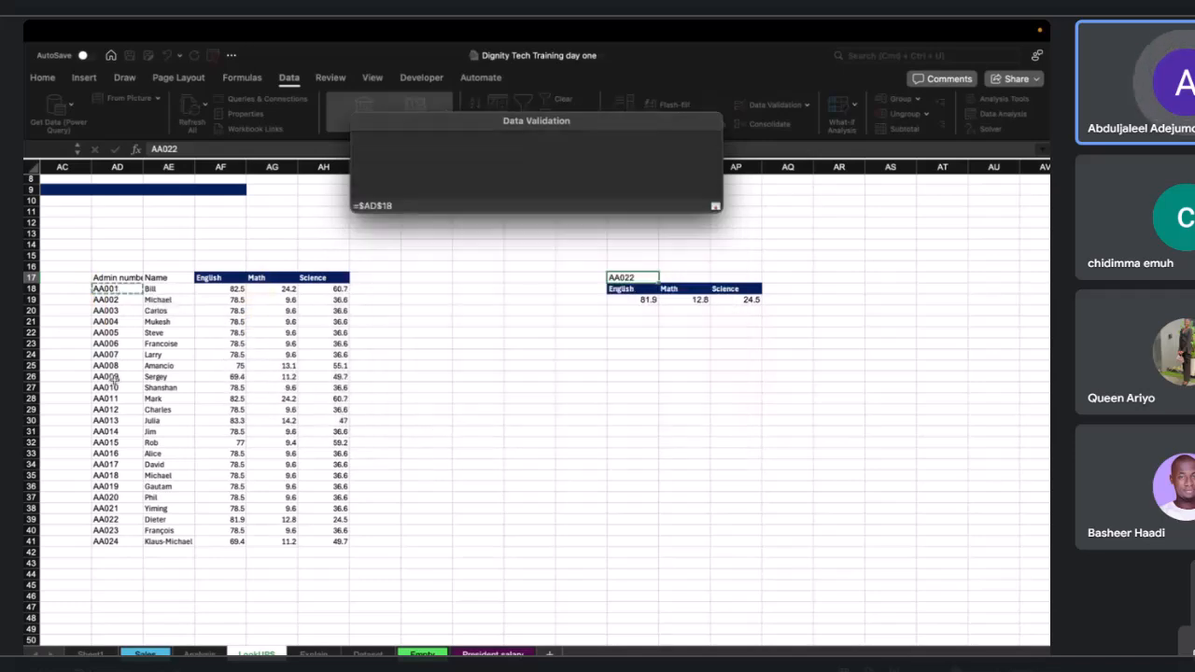
drag(114, 380, 116, 539)
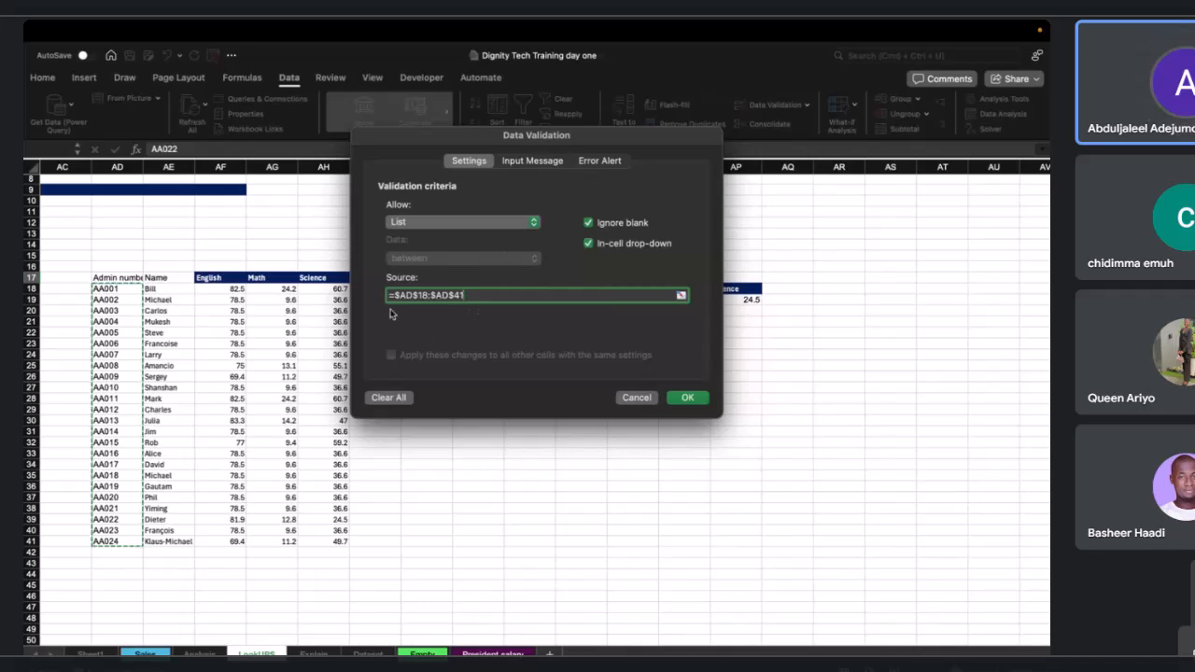
click(689, 397)
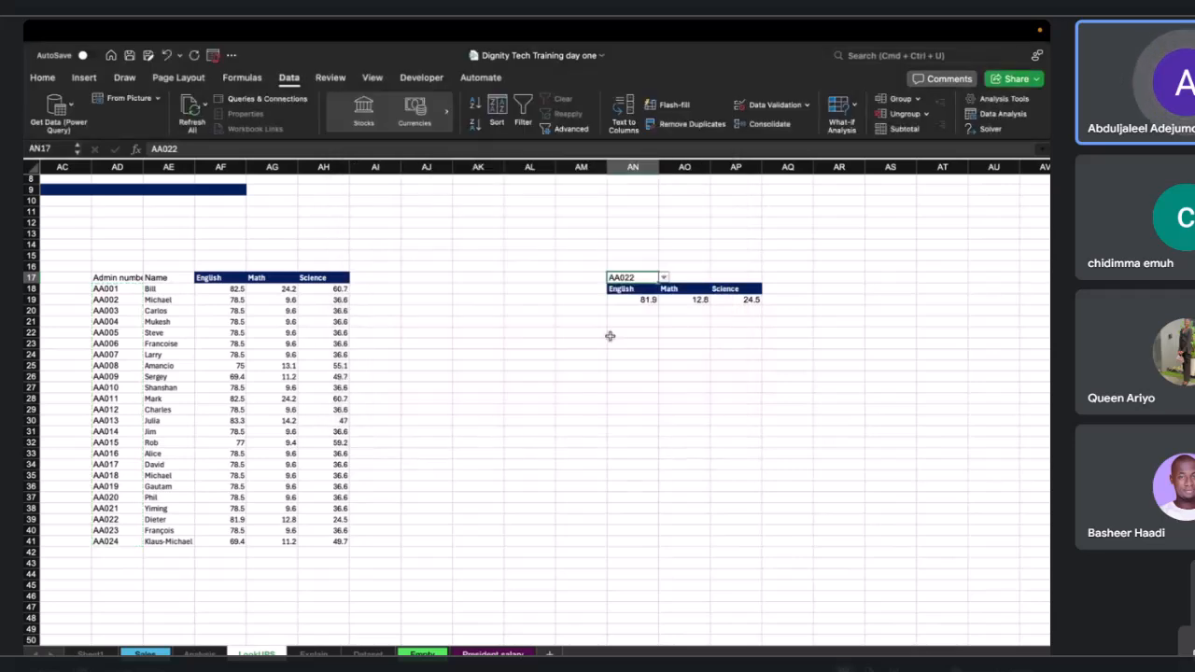
Test the AN17 drop-down by picking AA005 and then AA008.
click(663, 278)
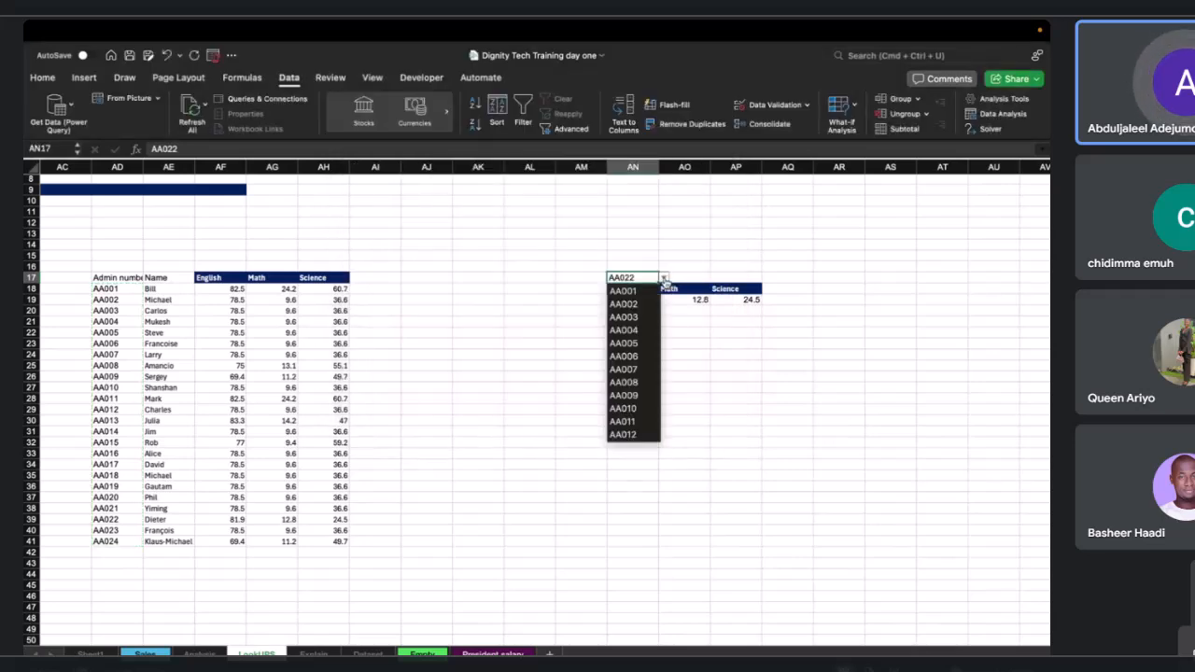
scroll(638, 358, down, 1)
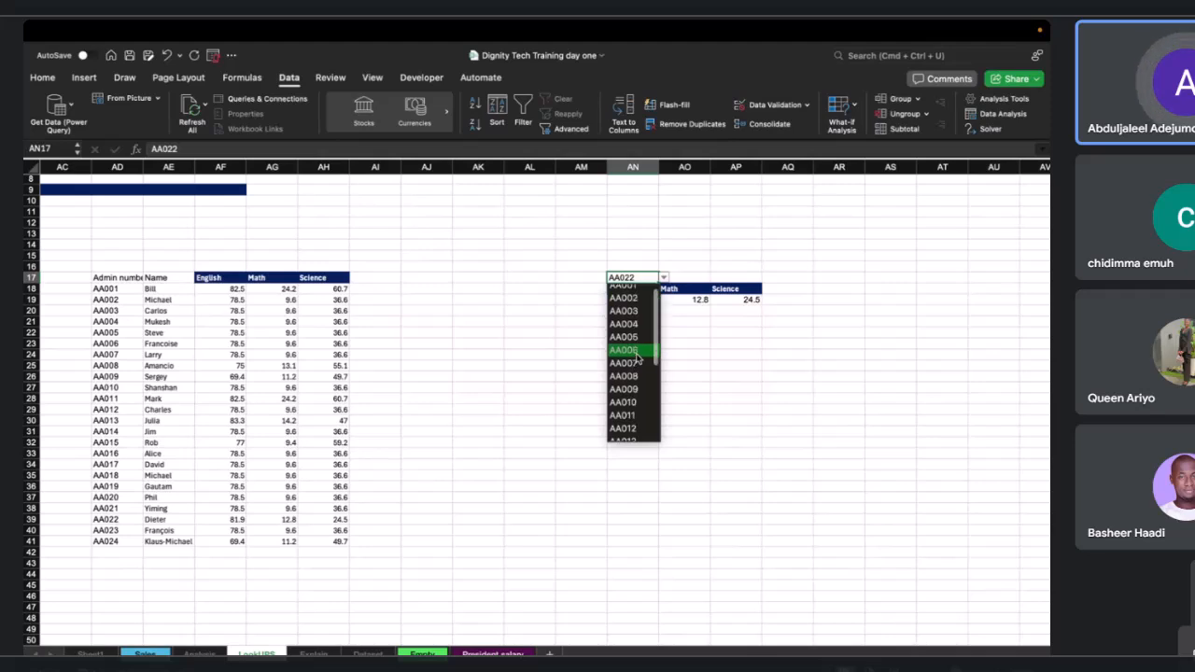
click(632, 338)
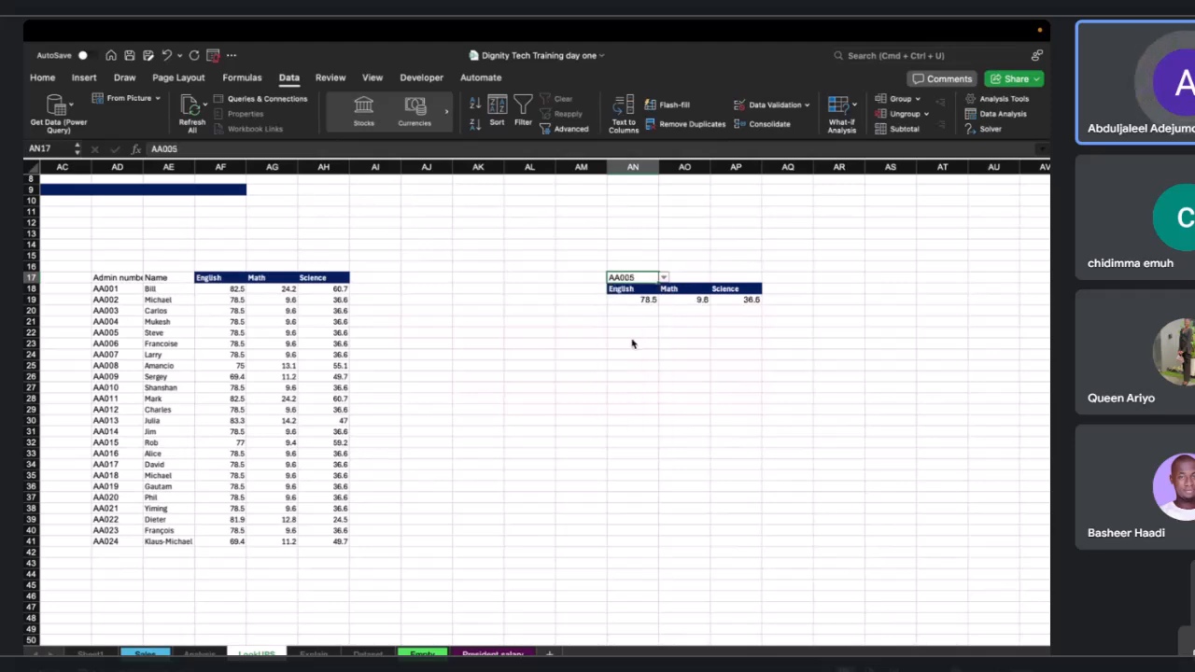
click(662, 277)
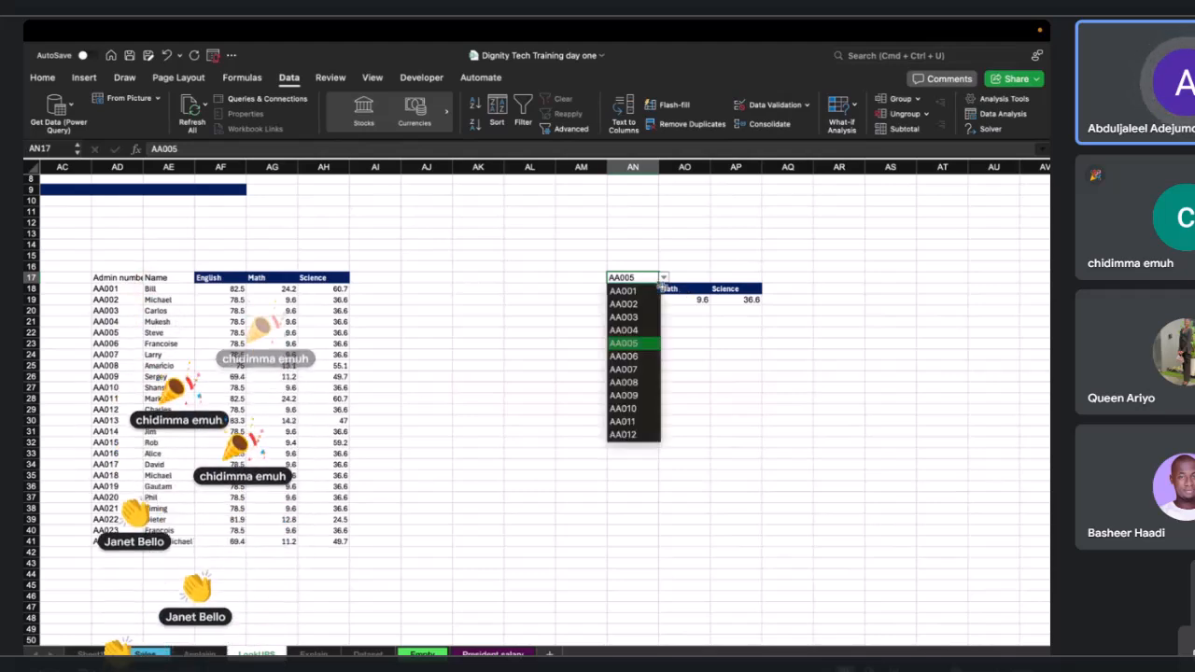
click(639, 378)
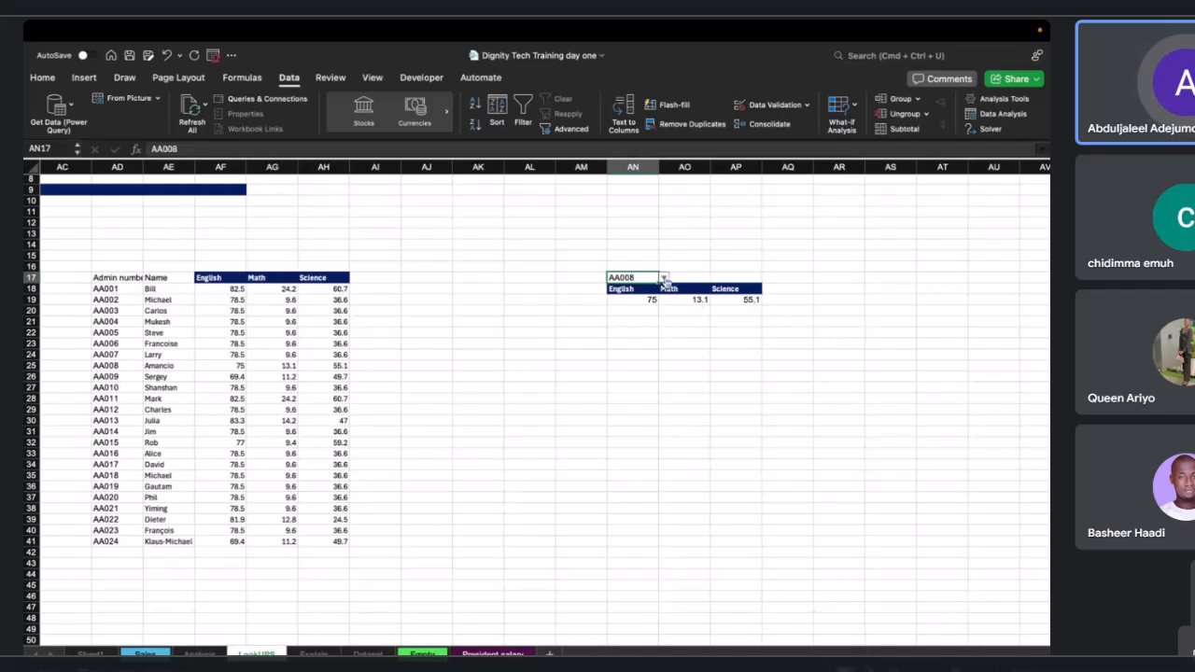
click(664, 278)
click(663, 278)
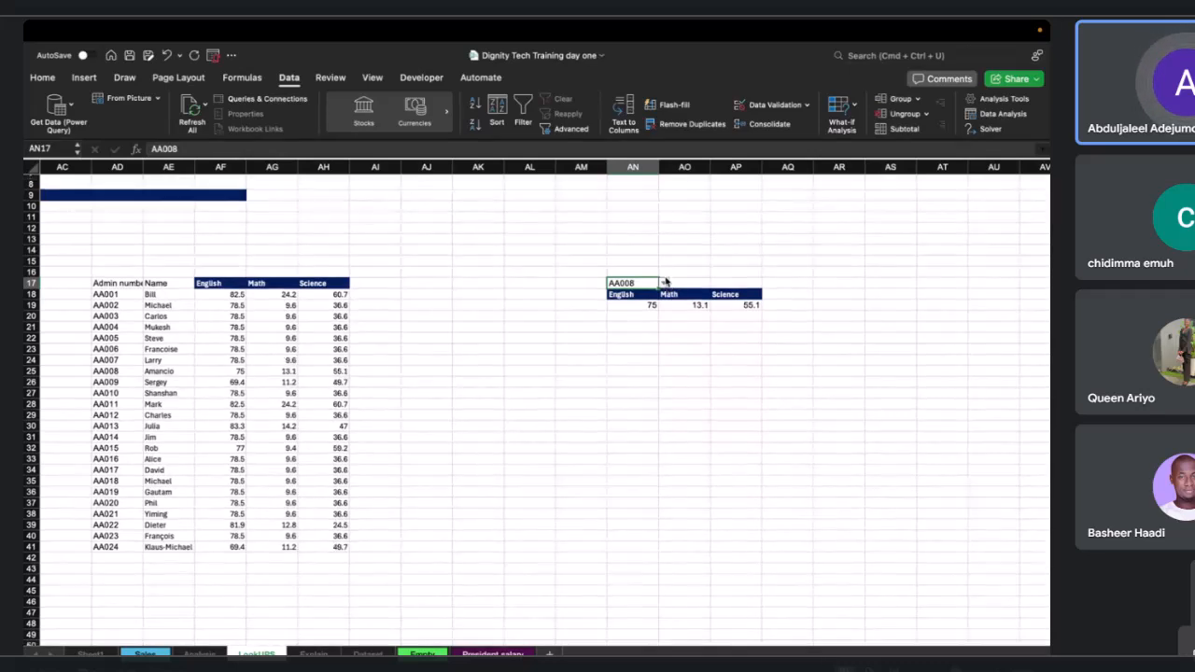
Start an INDEX formula in AA5 beside Index and Match, using the data sheet's whole Category column as the array.
scroll(665, 280, up, 3)
scroll(666, 280, left, 1)
scroll(666, 281, left, 2)
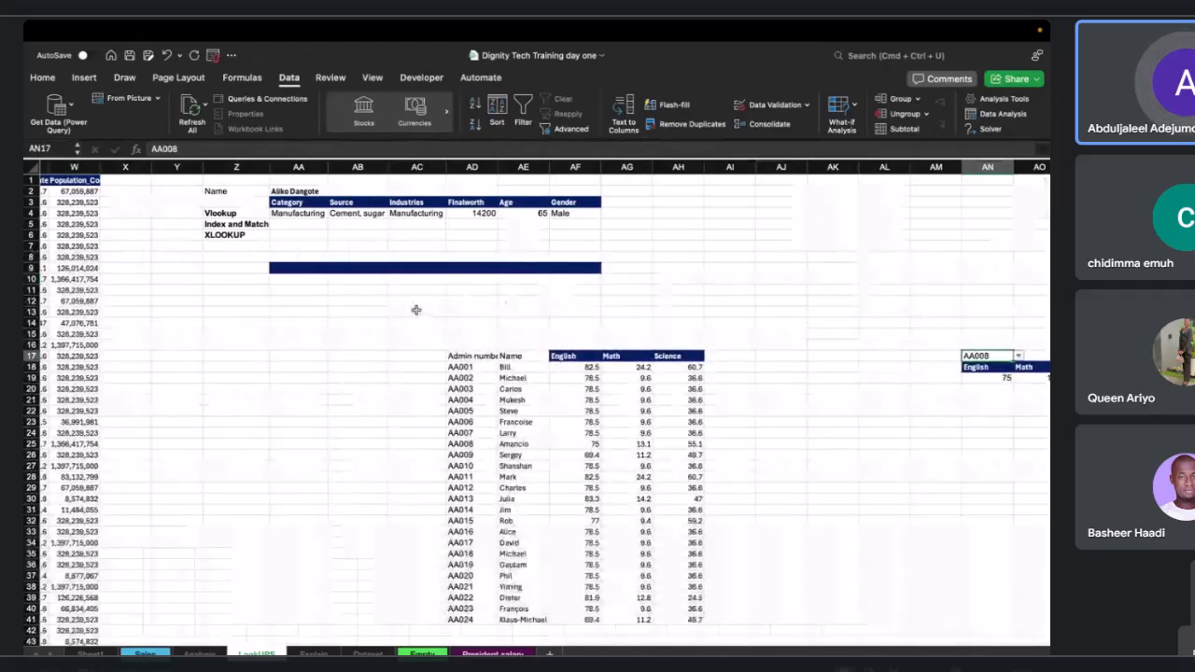
click(293, 225)
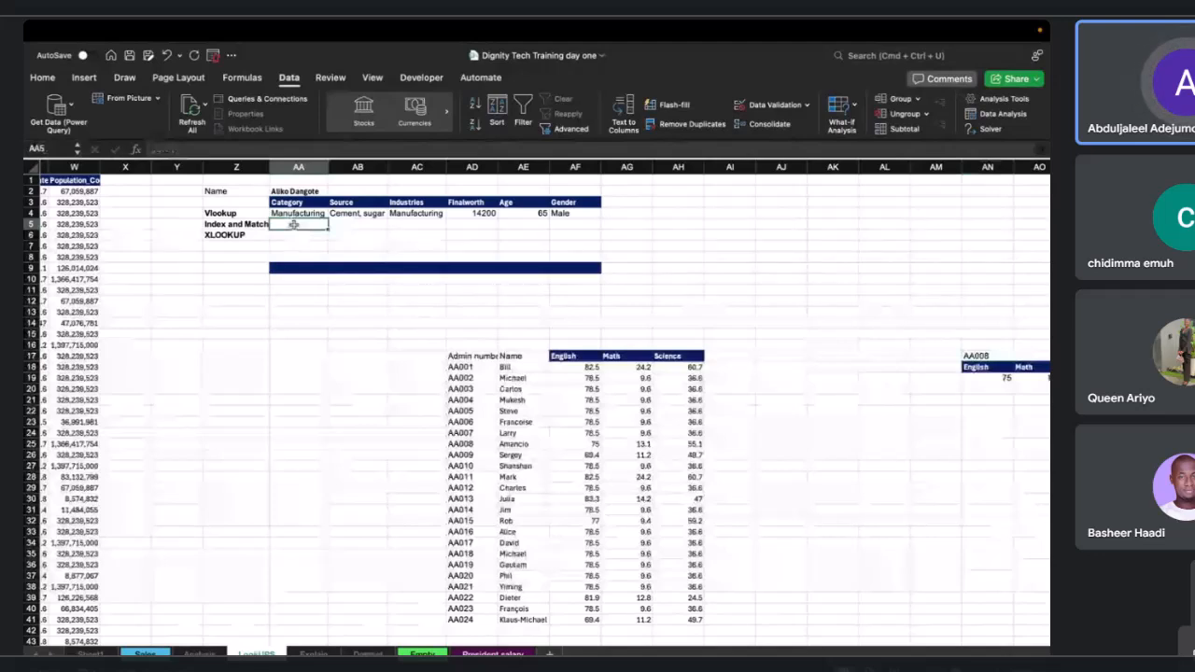
text(=)
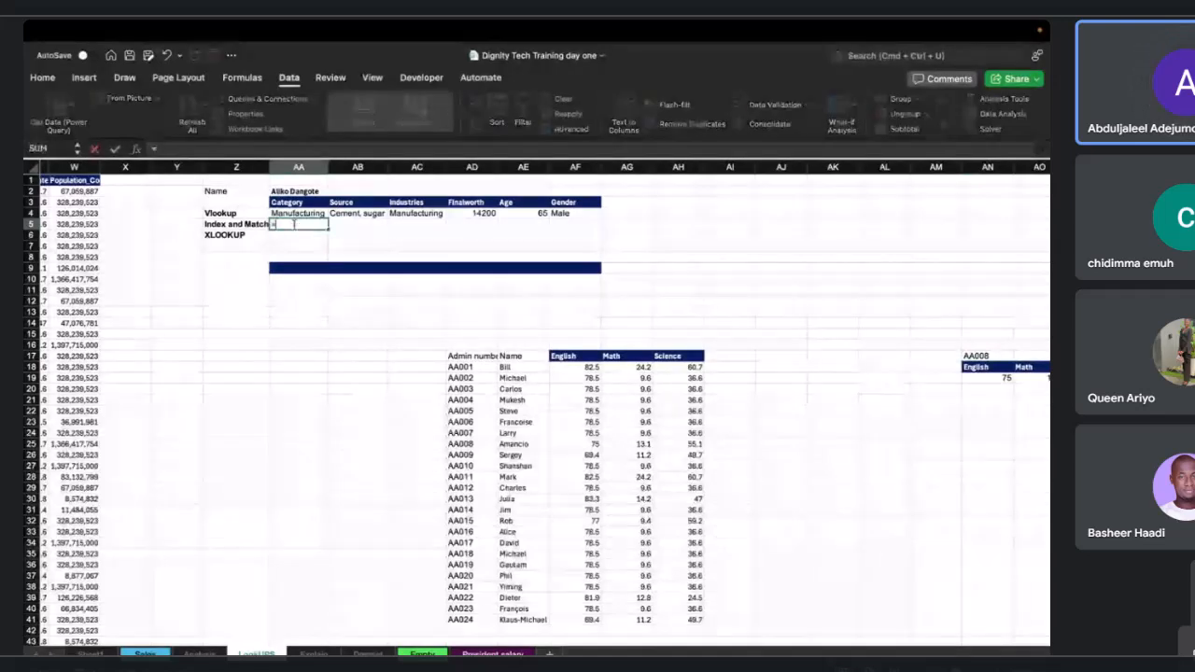
text(INDEX()
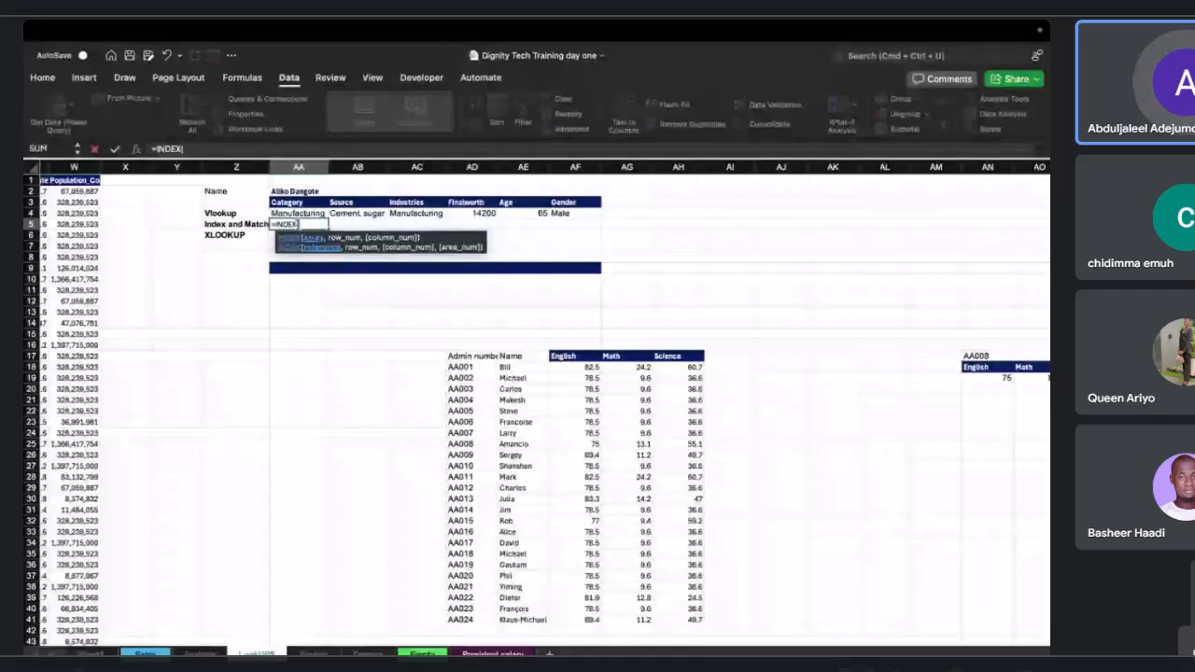
click(308, 240)
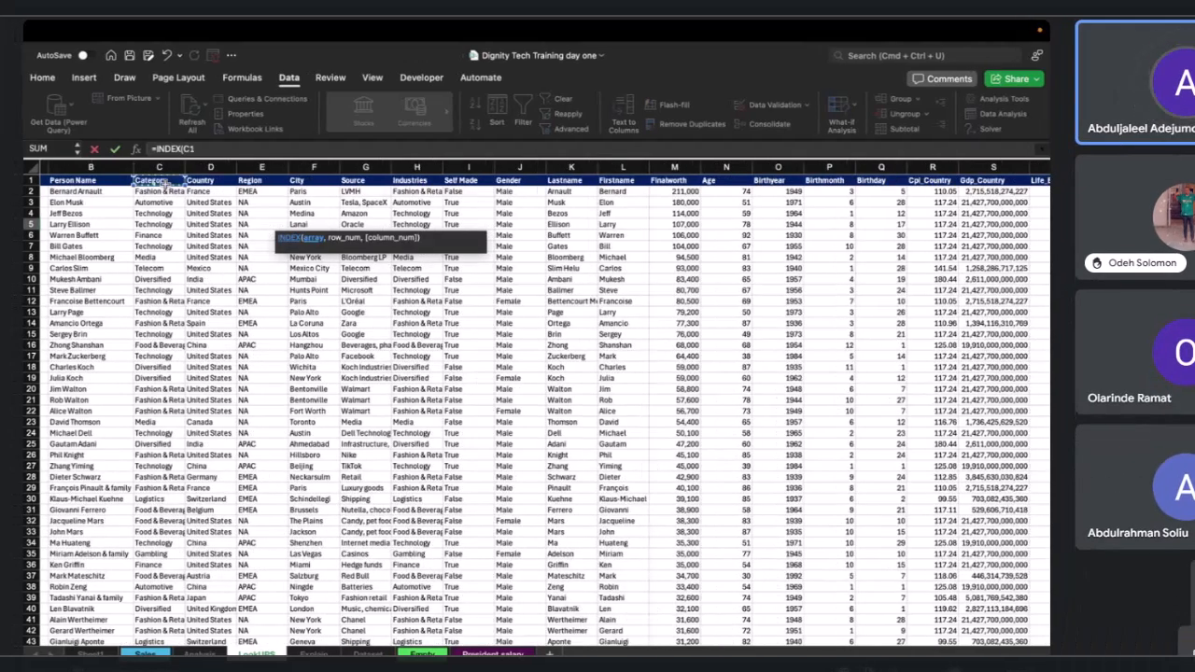
key(super+shift+Down)
Make the INDEX array an absolute reference $C$1:$C$476 and add a separator for the next argument.
click(184, 149)
double_click(195, 147)
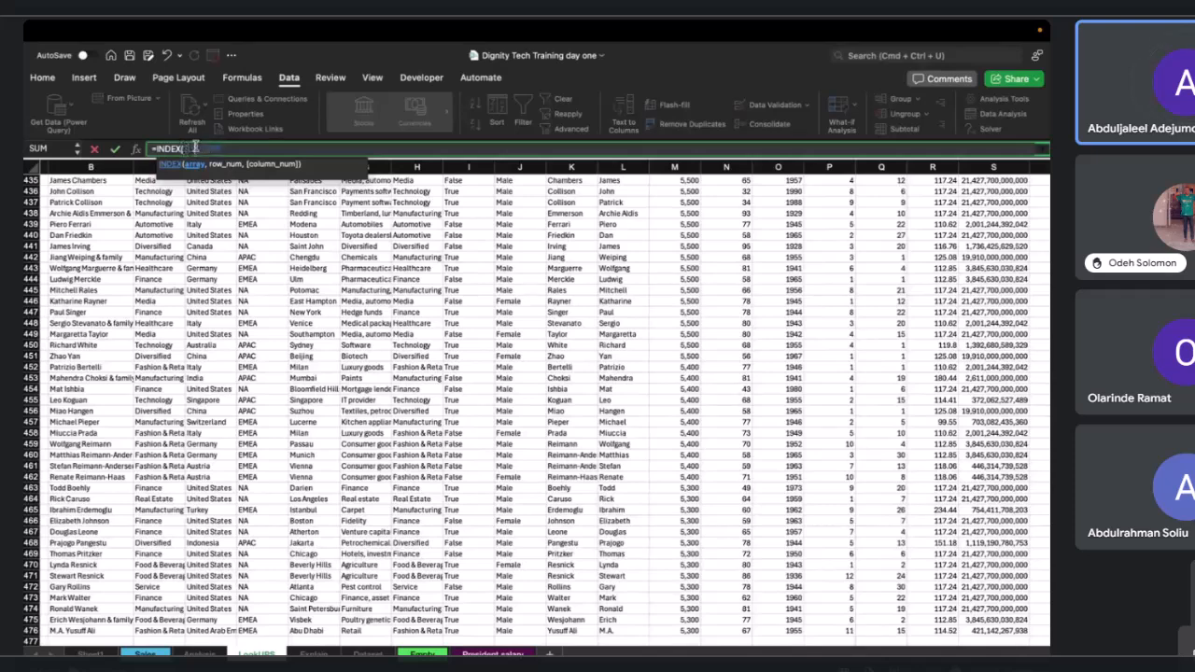
click(197, 148)
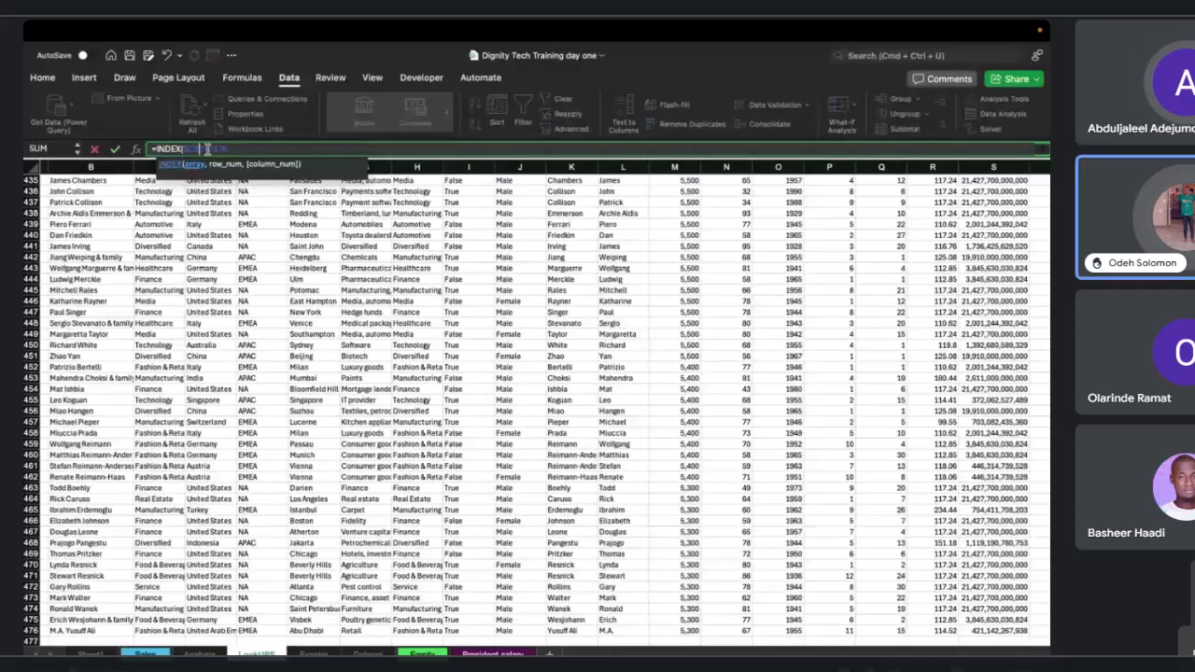
click(207, 149)
key(F4)
click(256, 150)
text(, )
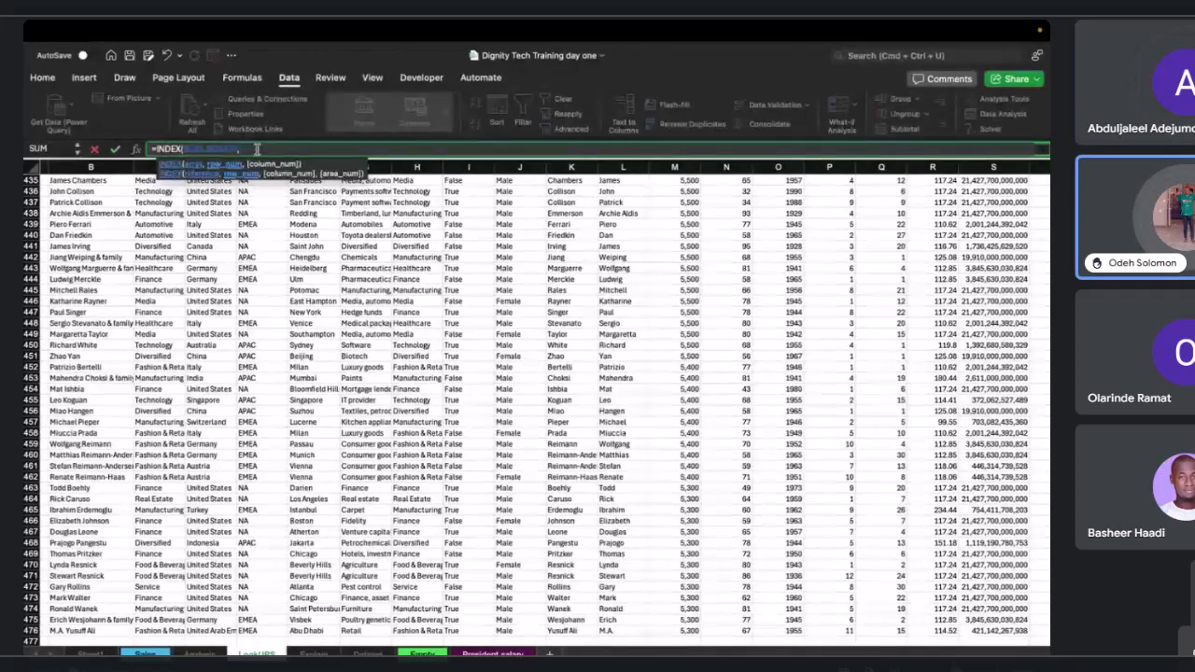
text(M)
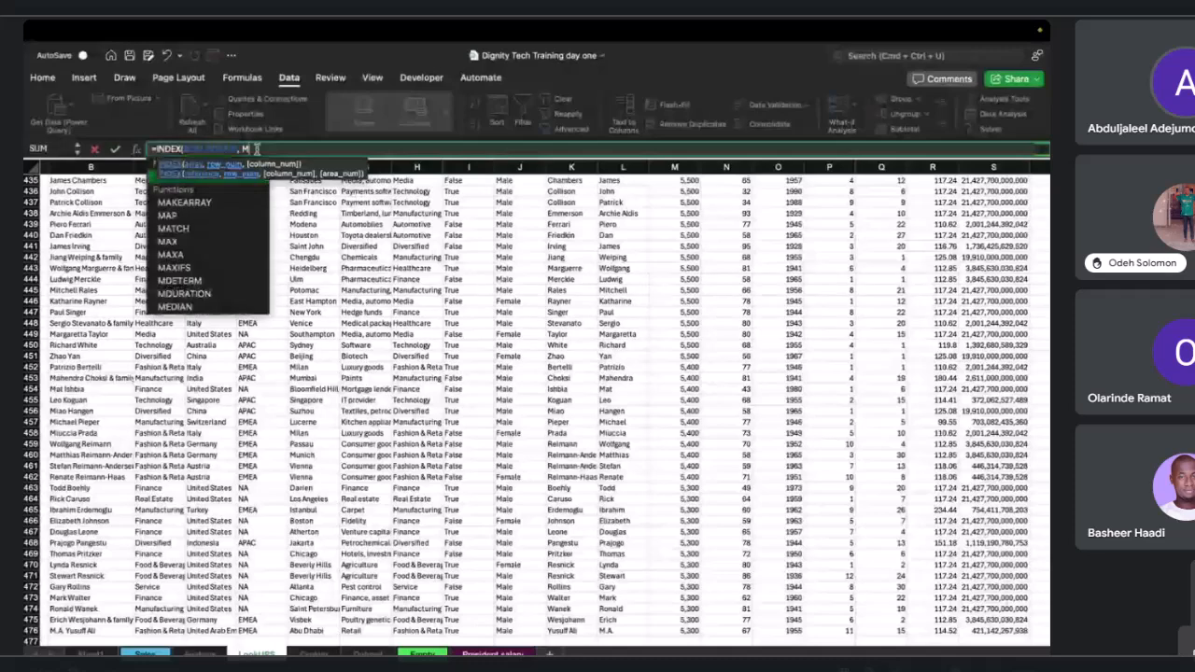
text(ATCH()
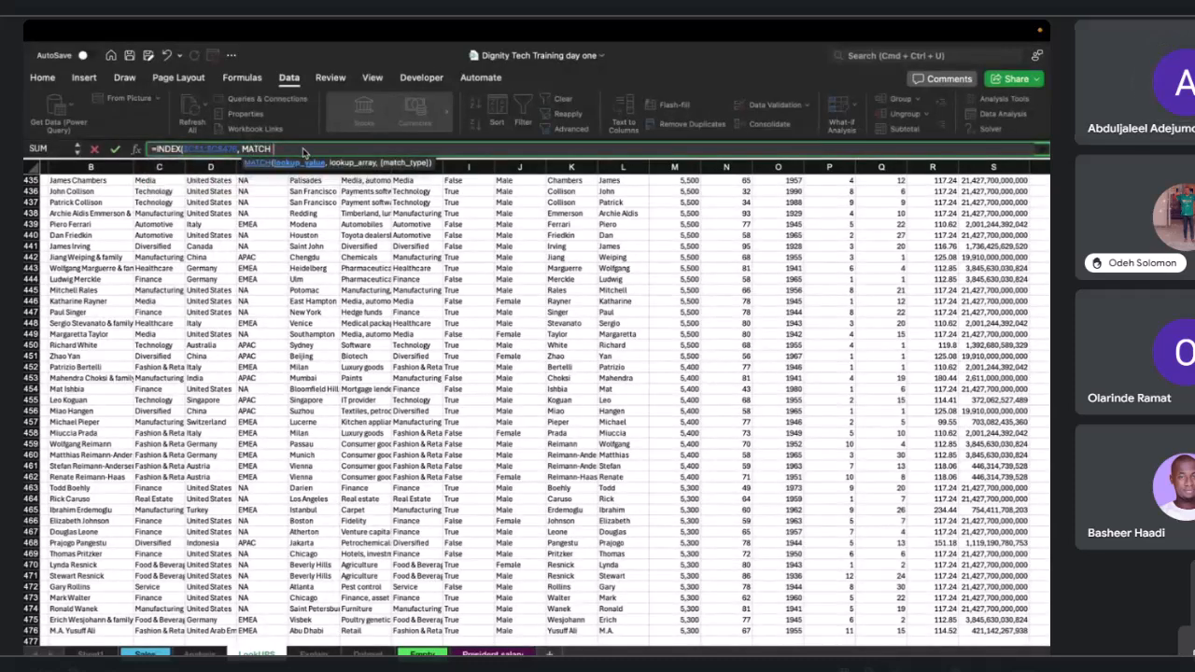
Nest a MATCH function in the INDEX, using the name cell AA2 as the absolute lookup value $AA$2.
scroll(305, 223, up, 1)
scroll(304, 222, up, 10)
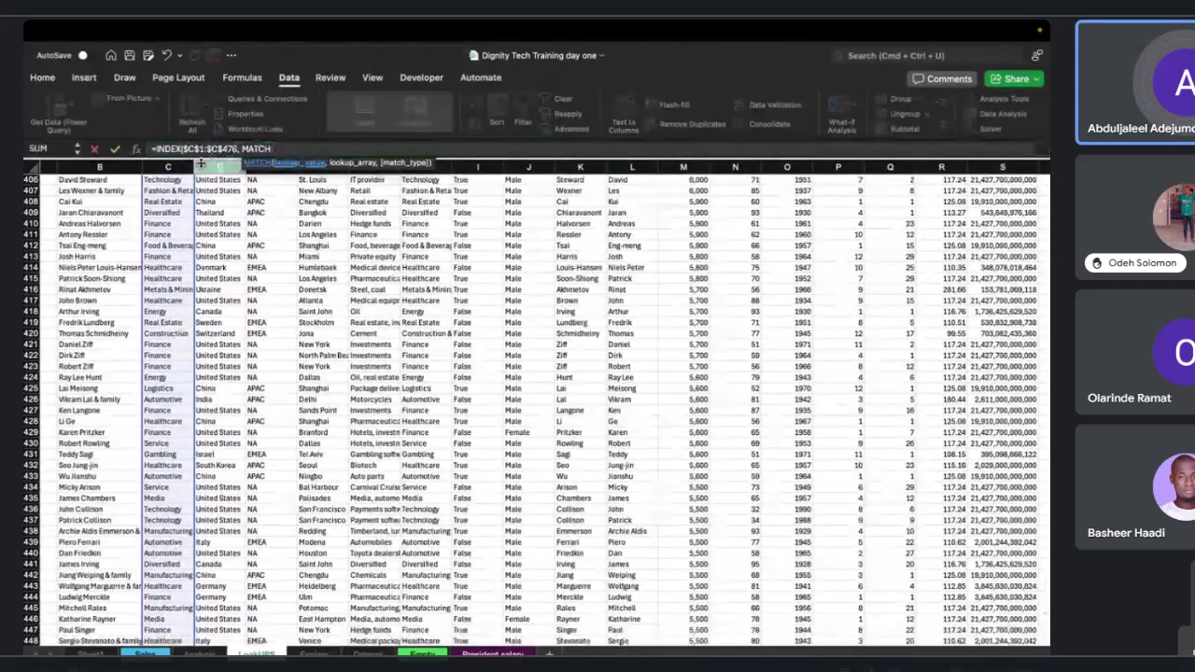
scroll(174, 220, up, 1)
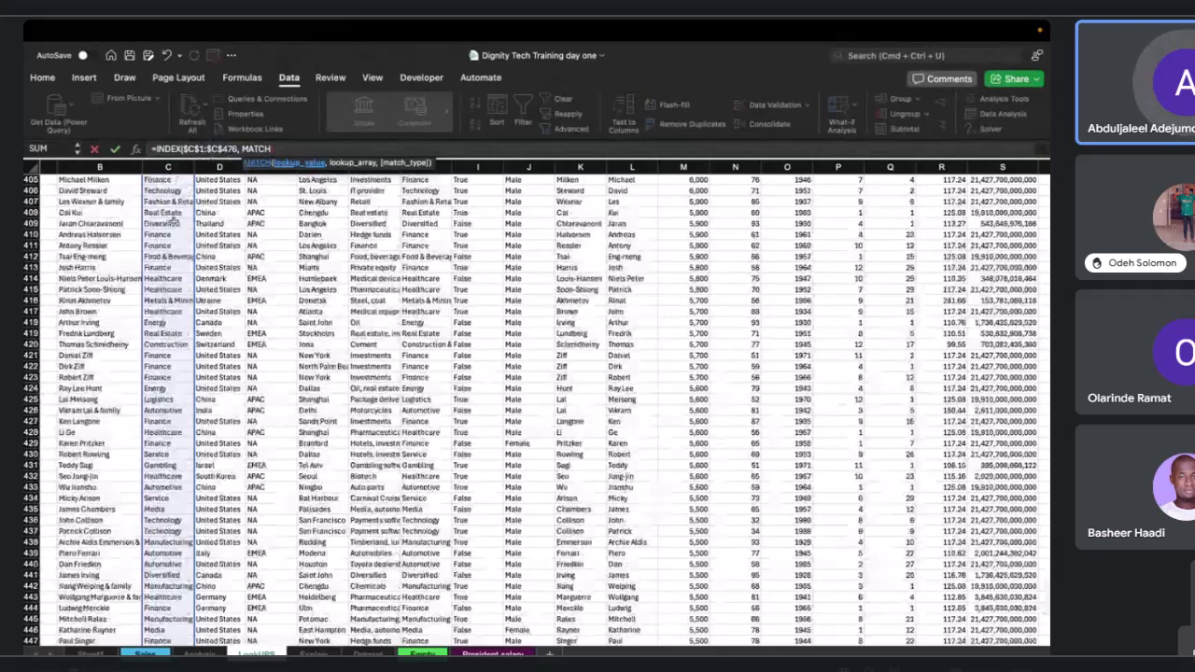
scroll(175, 220, up, 20)
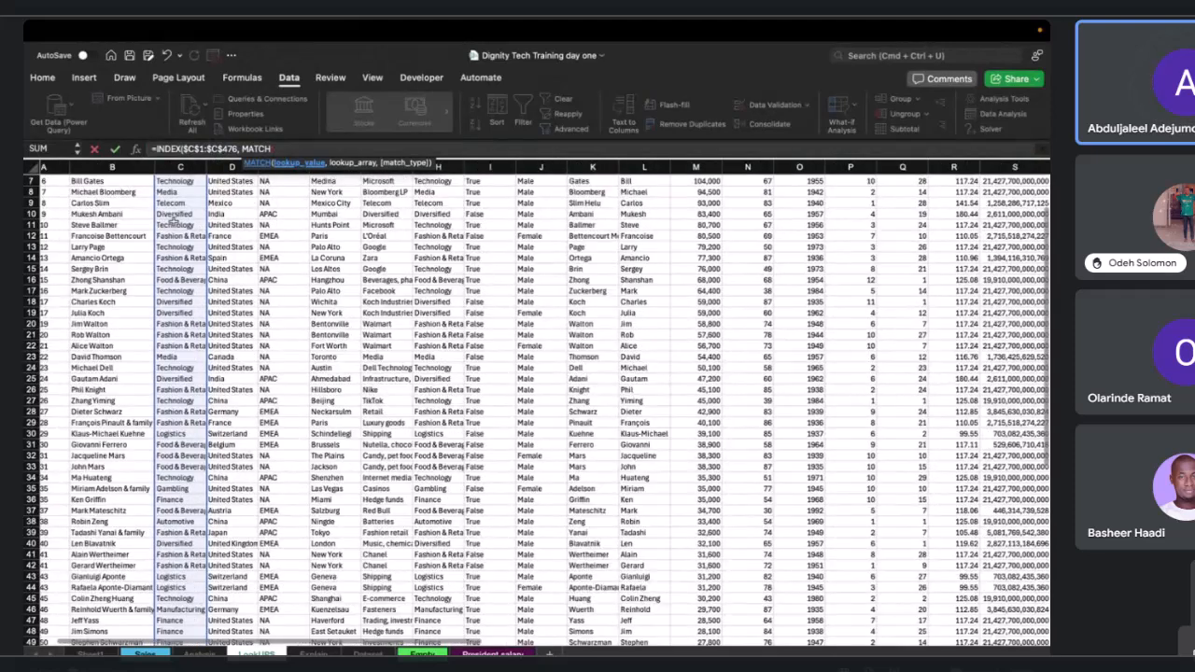
scroll(174, 216, up, 2)
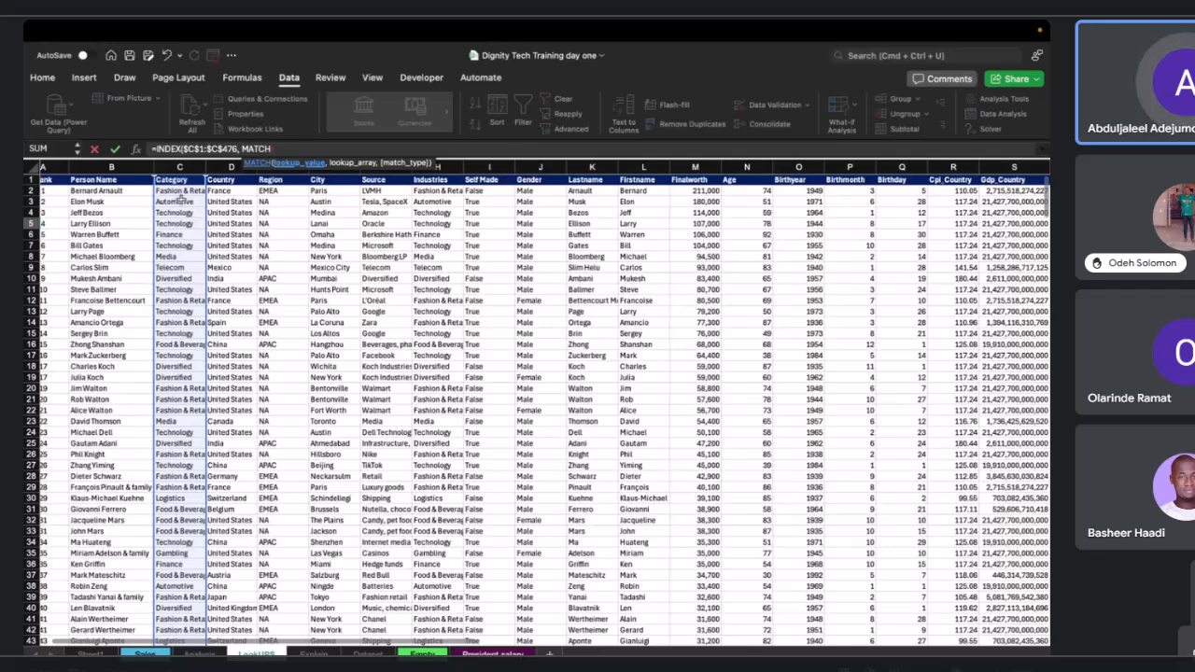
scroll(181, 198, right, 10)
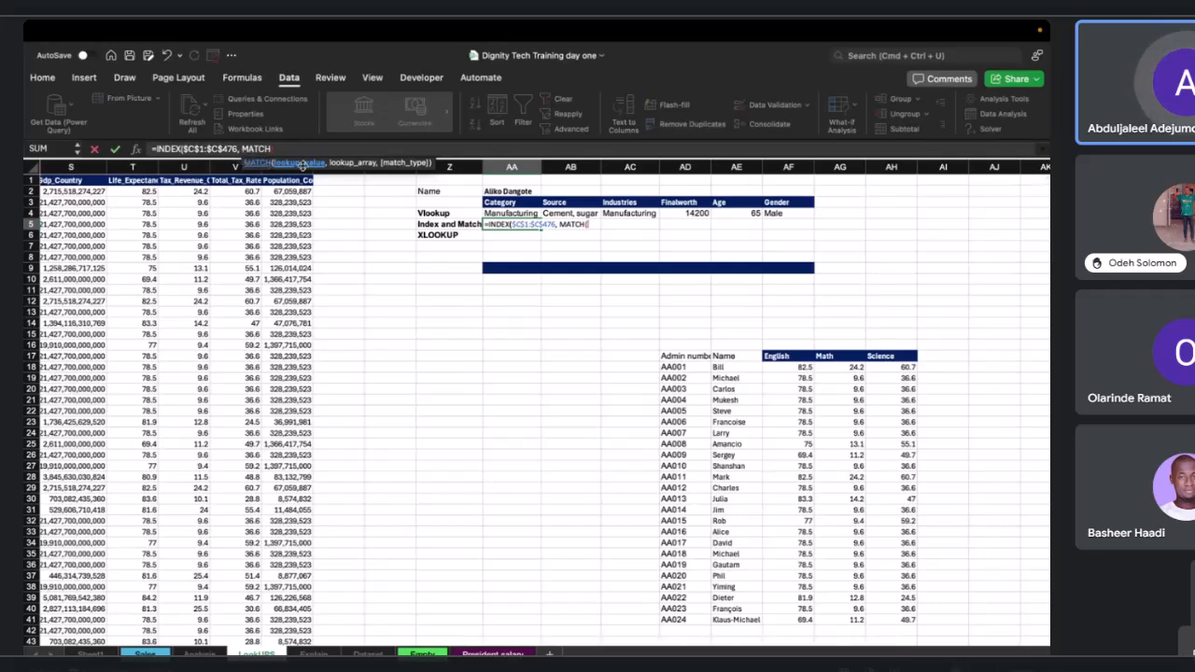
click(505, 191)
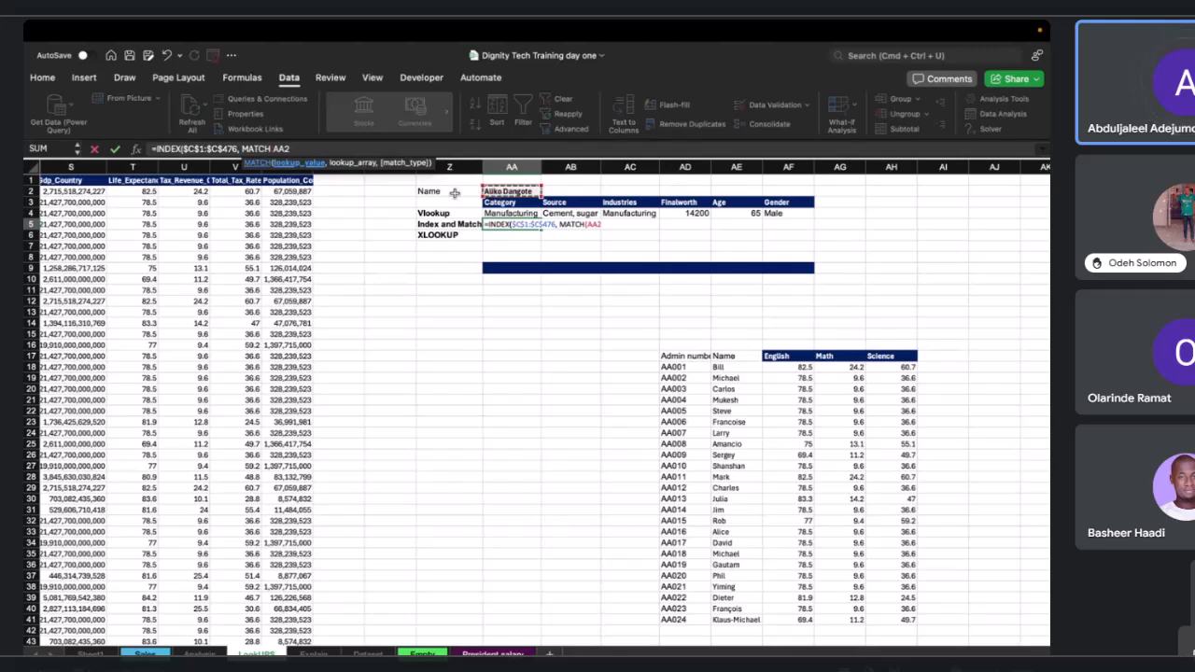
click(276, 149)
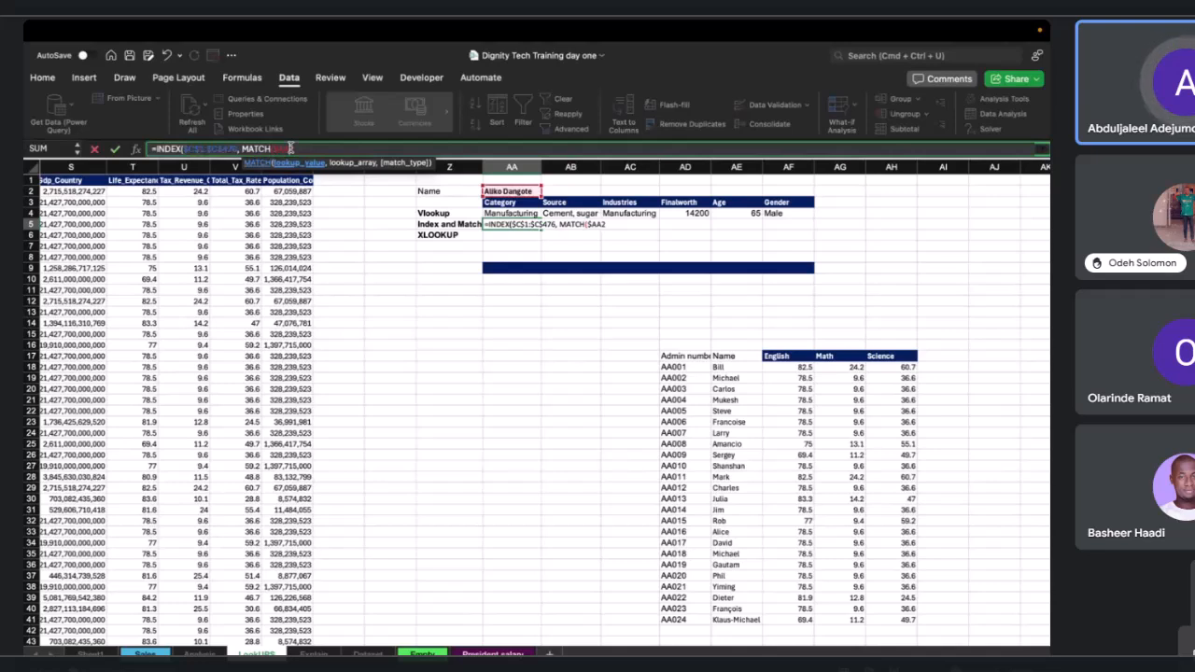
key(F4)
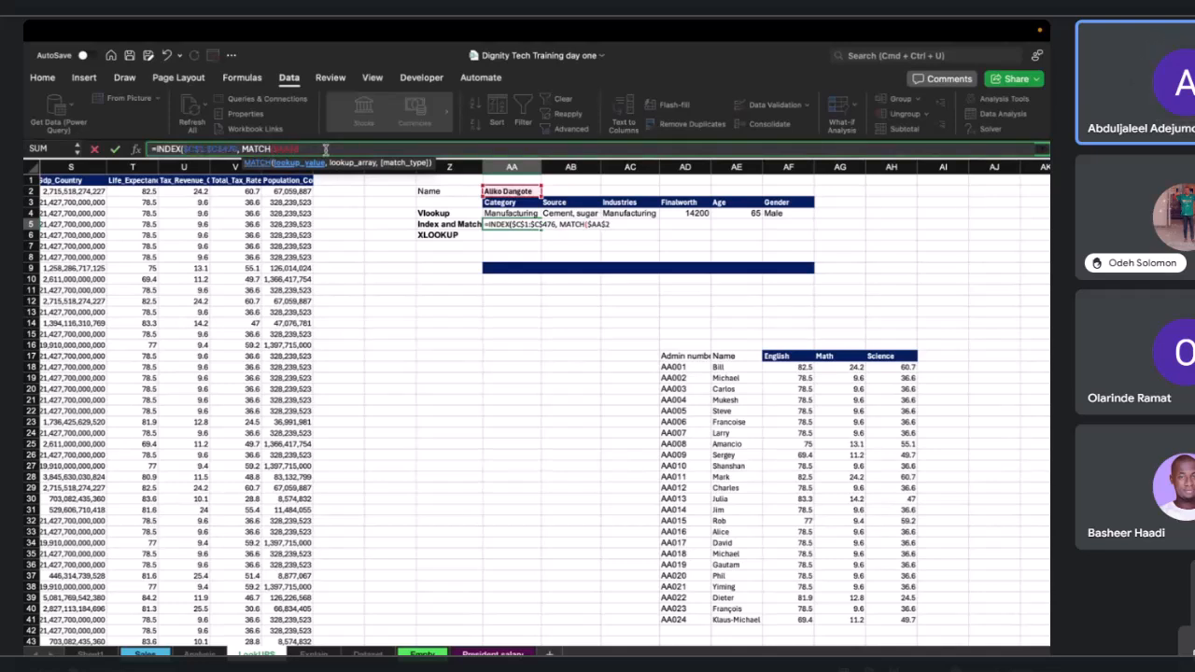
text(,)
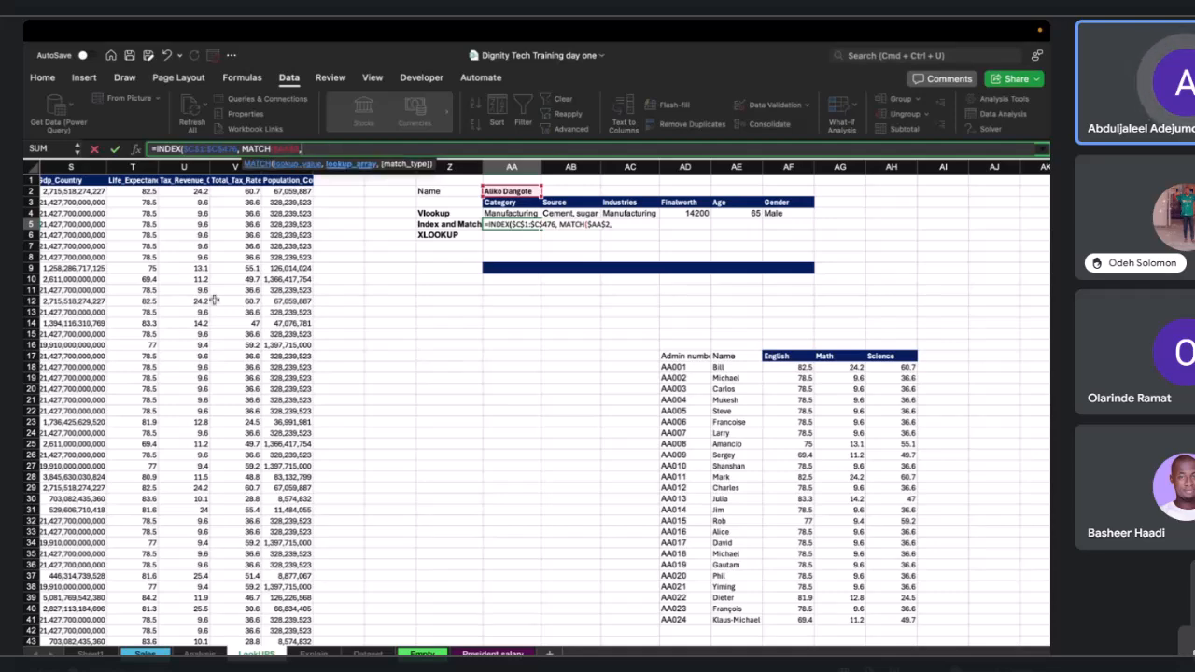
Select the data sheet's B1:W476 range as the MATCH lookup array and make it absolute $B$1:$W$476.
scroll(214, 300, left, 10)
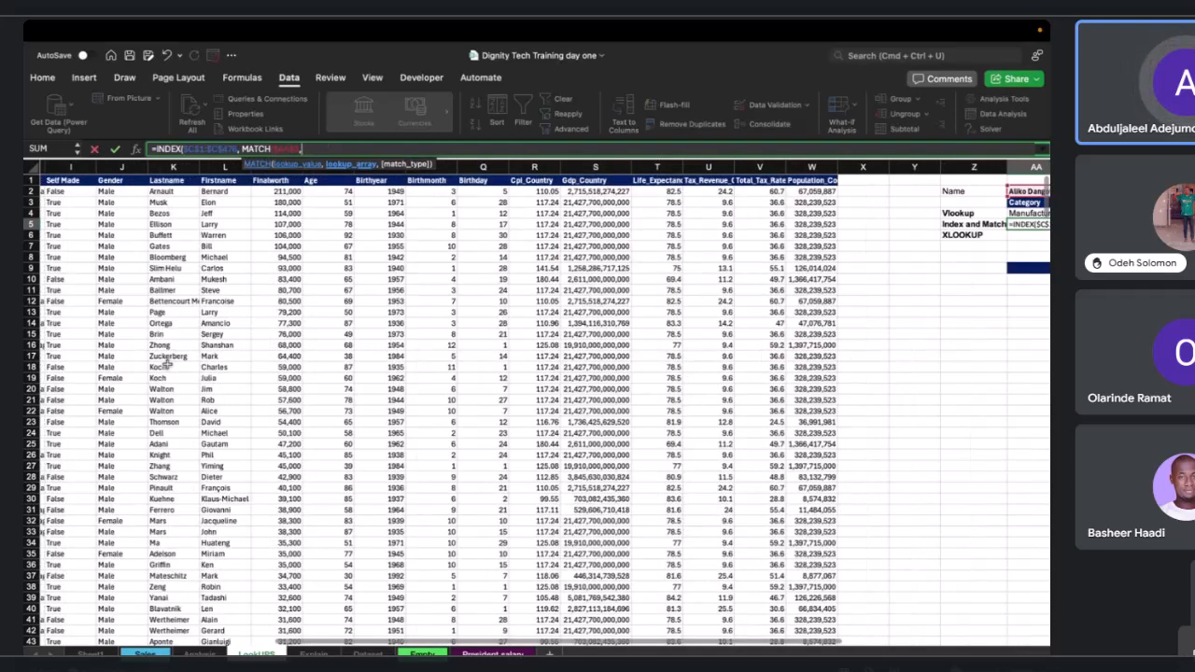
scroll(164, 356, left, 8)
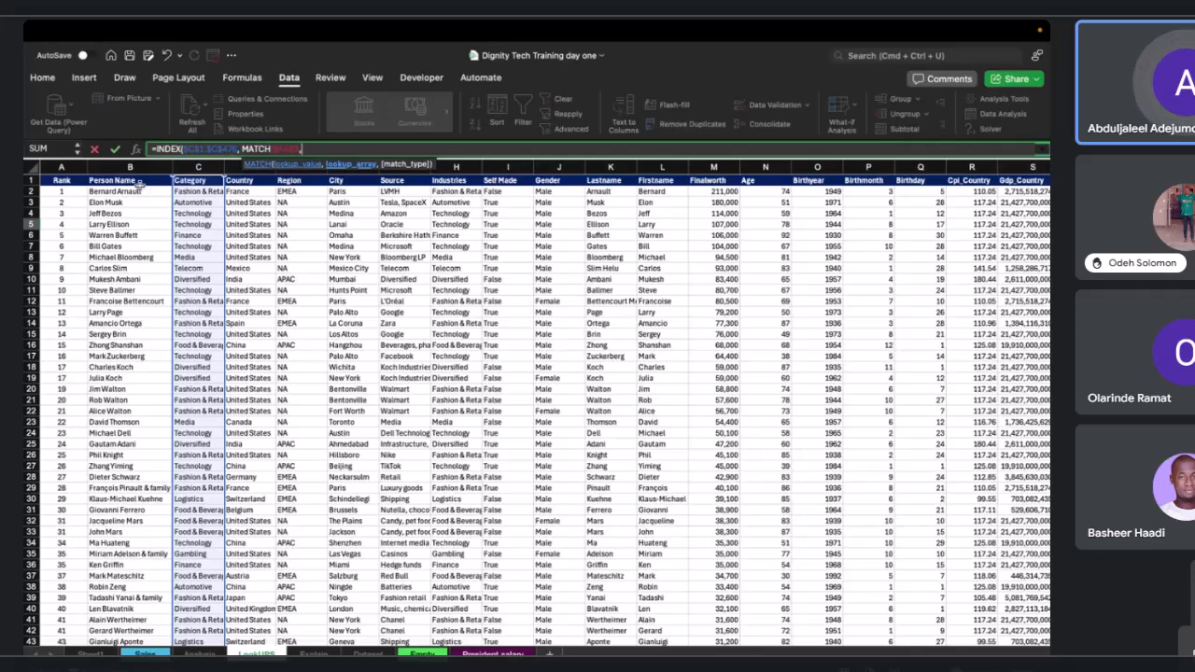
click(138, 188)
click(141, 180)
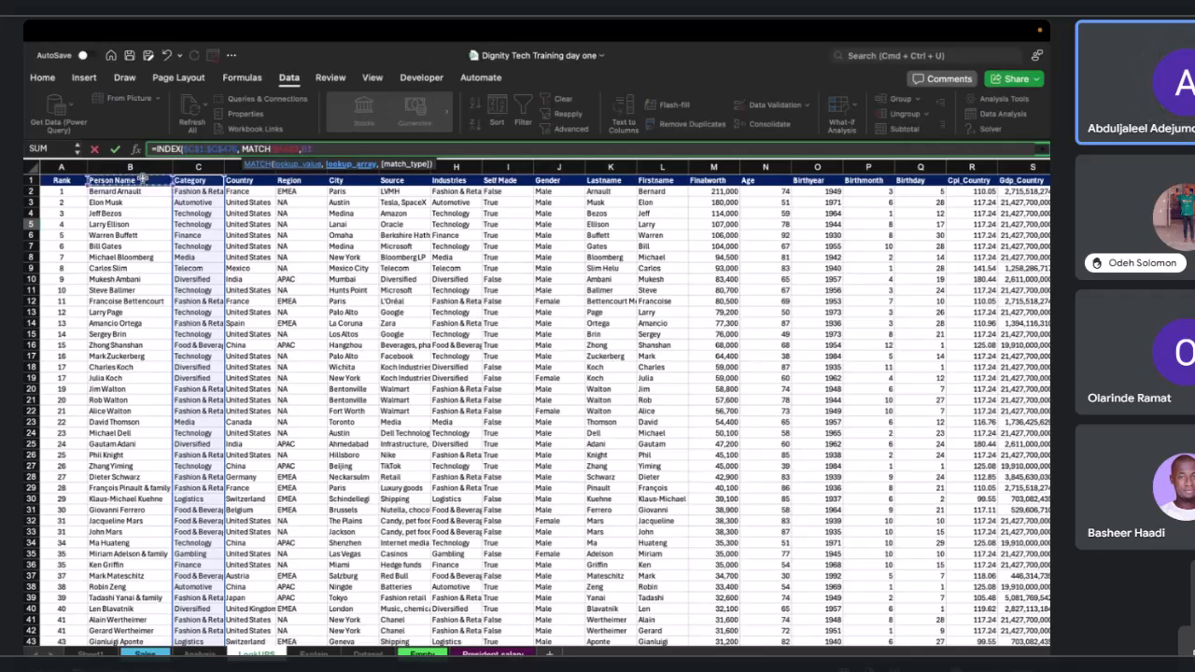
key(ctrl+shift+Down)
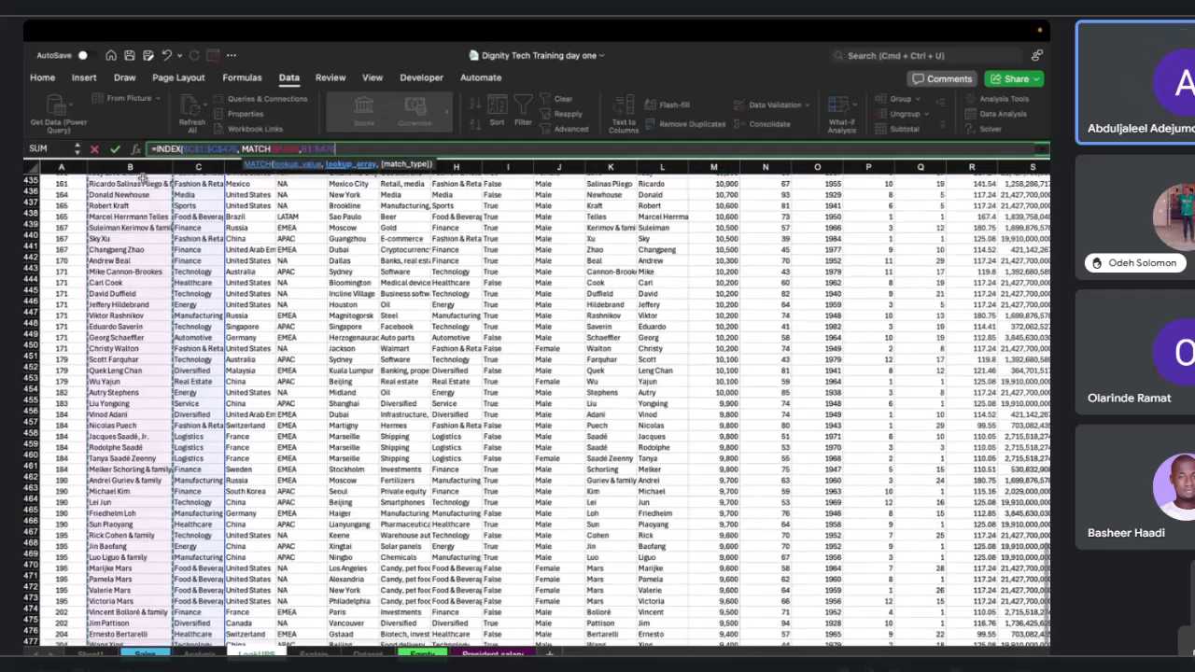
key(ctrl+shift+Right)
scroll(482, 182, up, 20)
scroll(481, 182, right, 12)
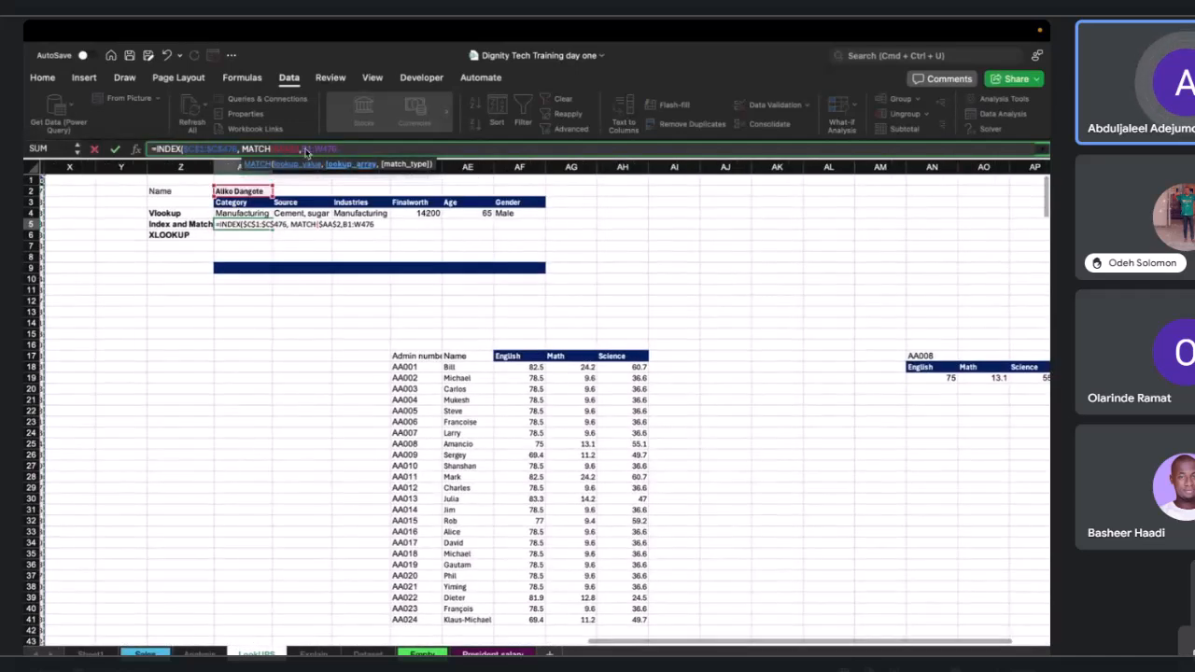
text($B$)
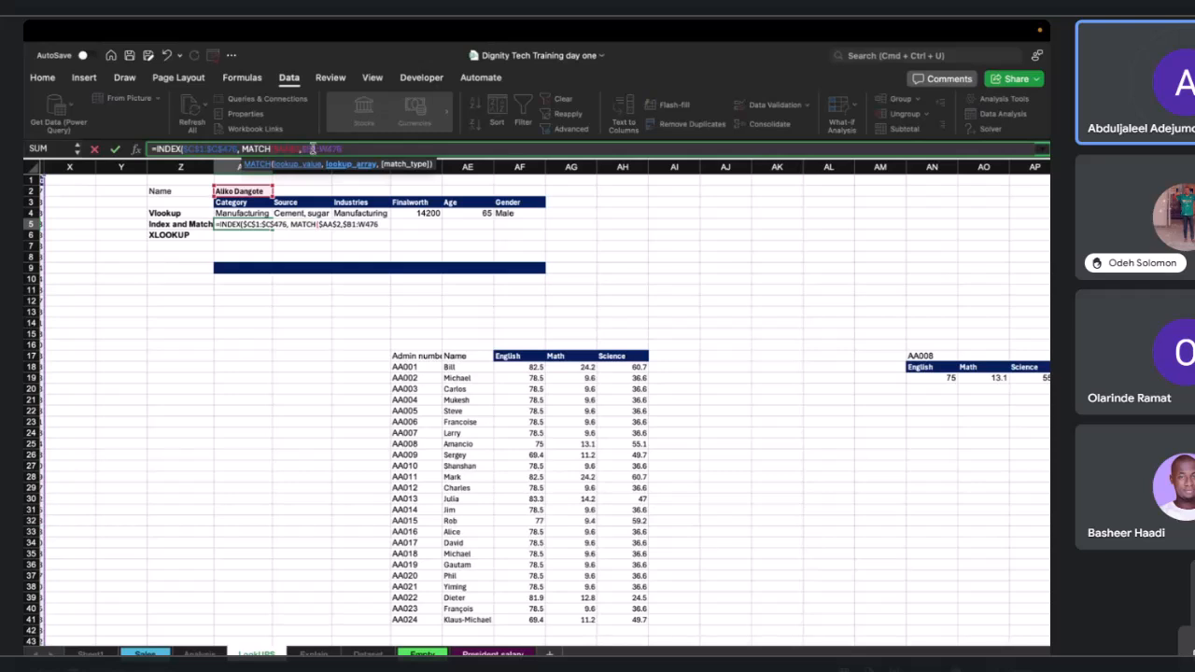
click(312, 149)
text($)
click(332, 149)
text($)
click(336, 149)
text($476)
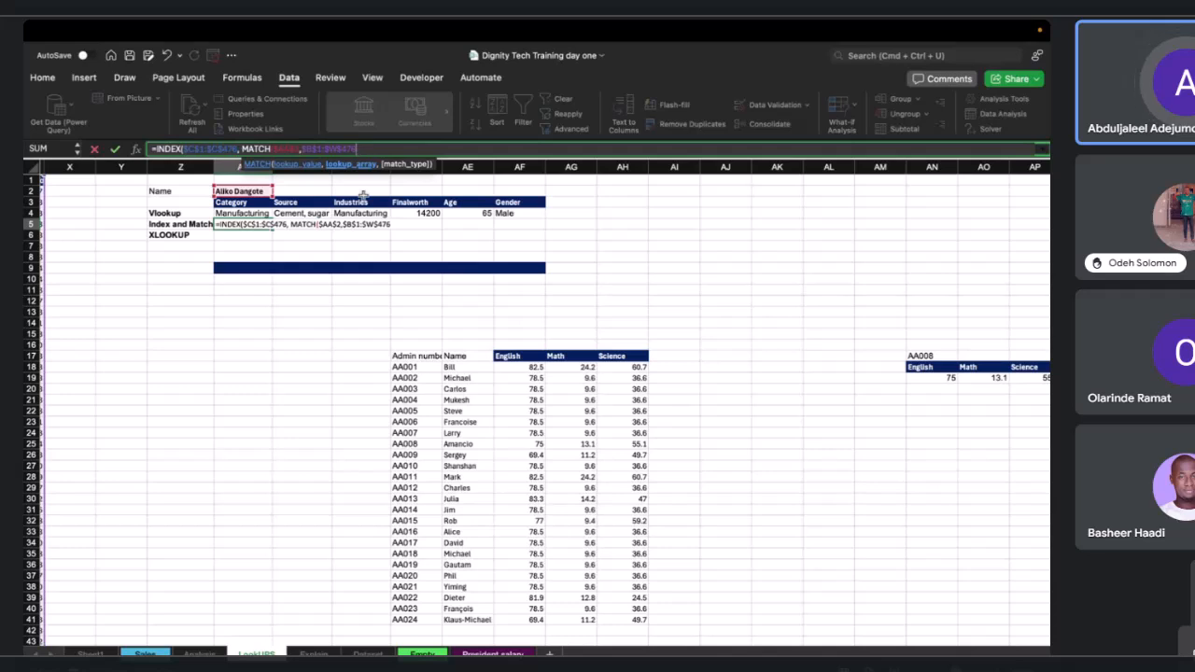
text(,0))
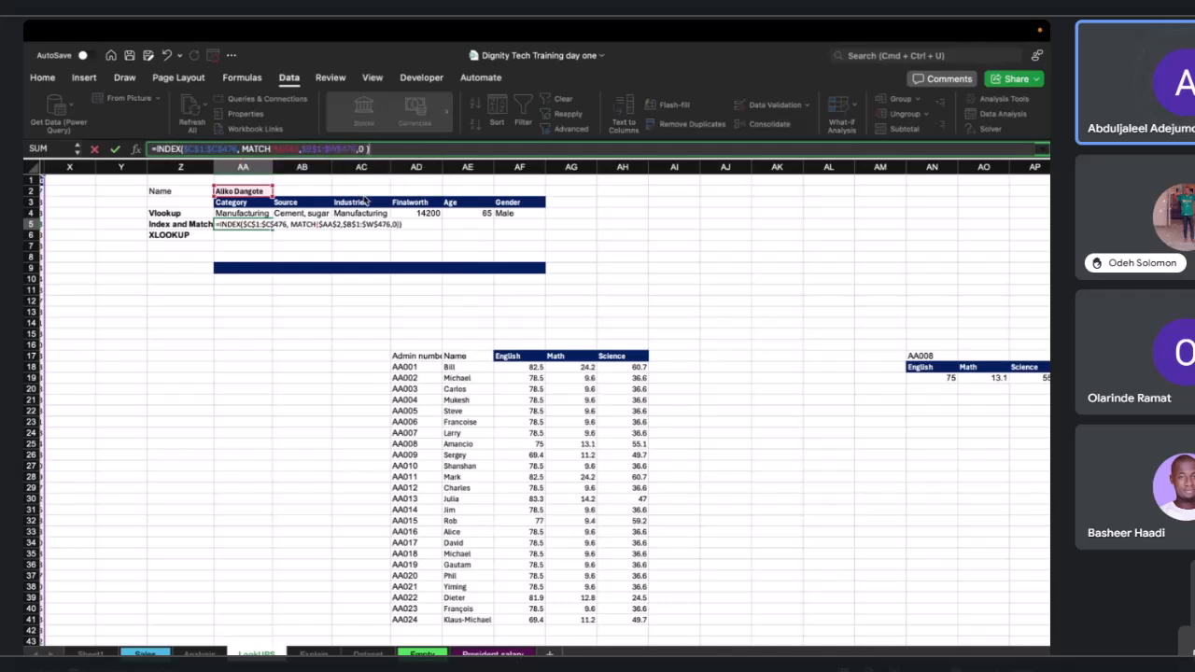
Set the match type to 0, close the MATCH and INDEX brackets, and enter the formula in AA5.
key(Return)
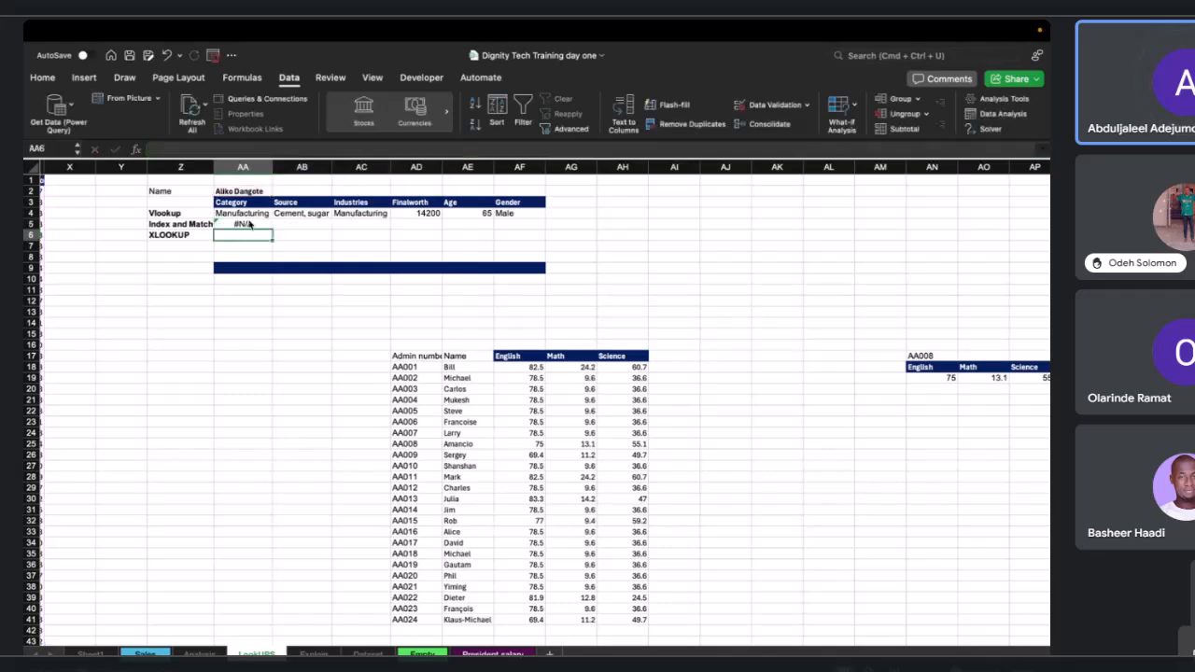
Open the AA5 formula for editing and review its INDEX and MATCH arguments.
click(249, 224)
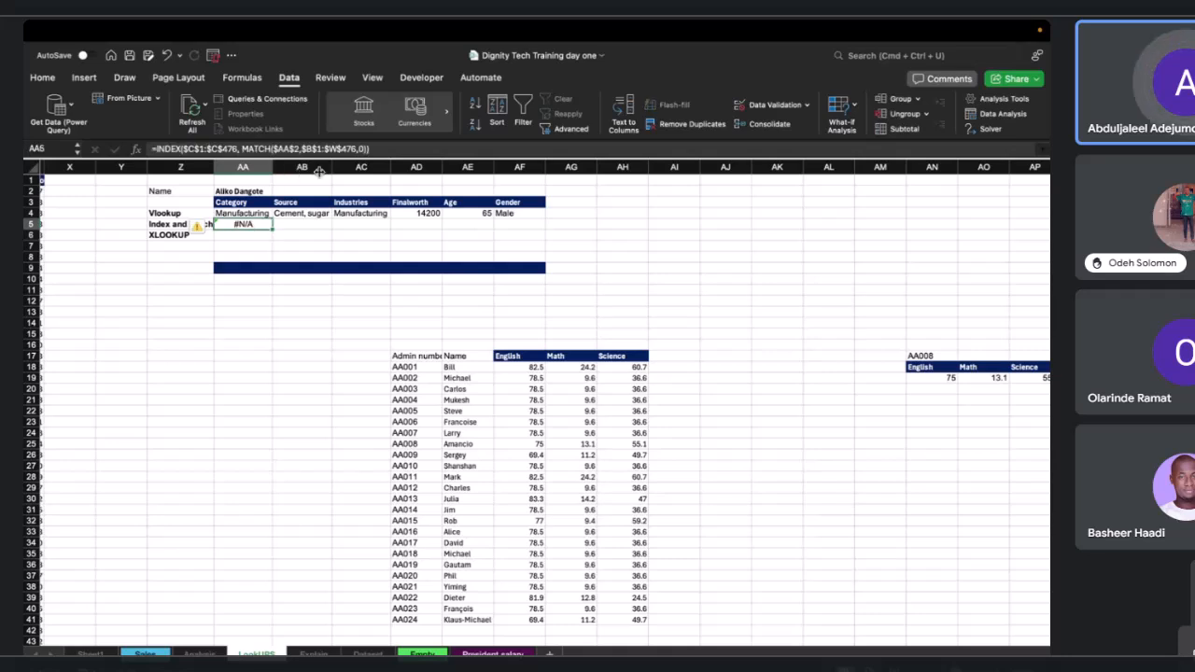
scroll(275, 179, left, 1)
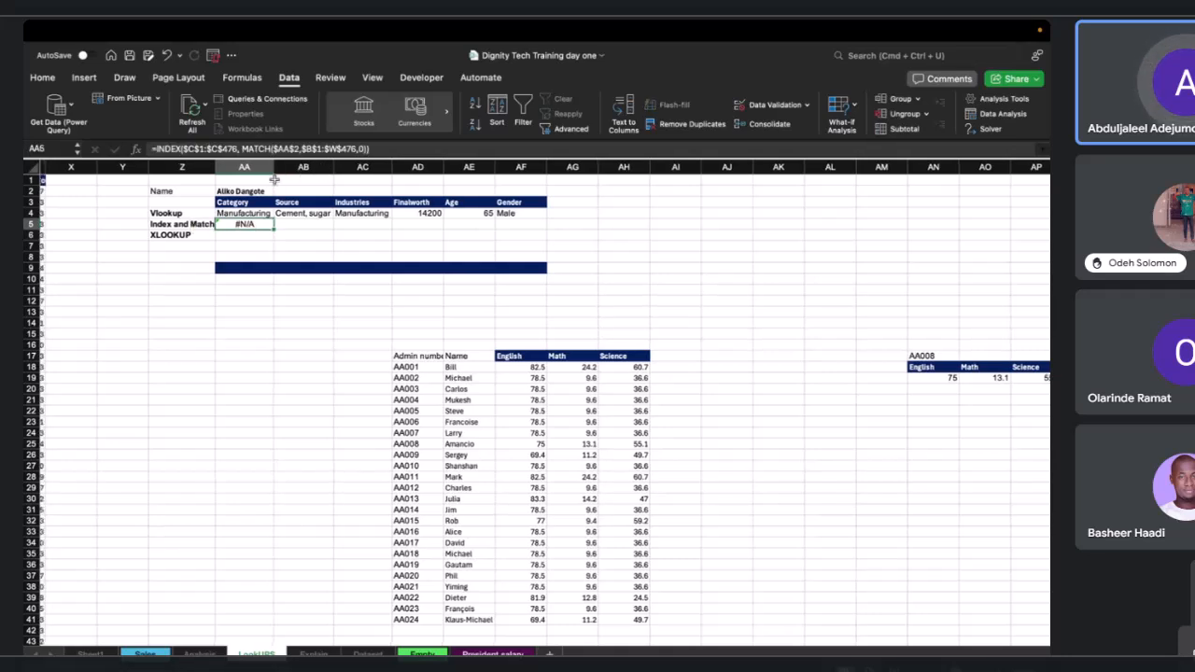
scroll(275, 179, left, 2)
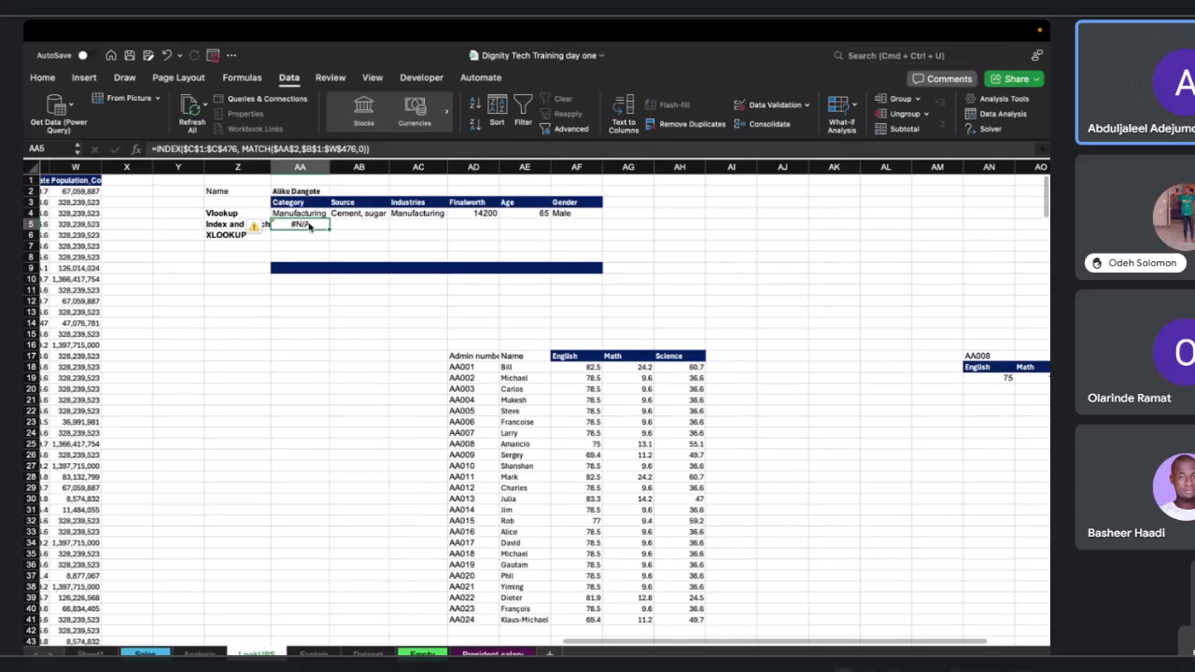
double_click(306, 224)
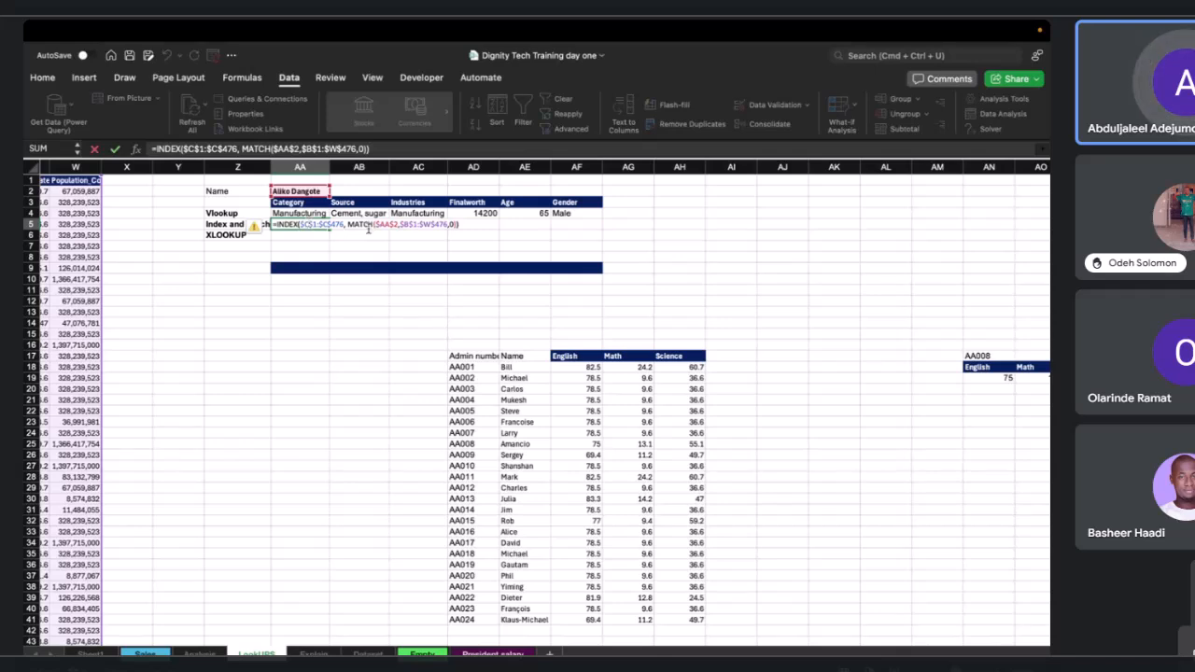
click(391, 224)
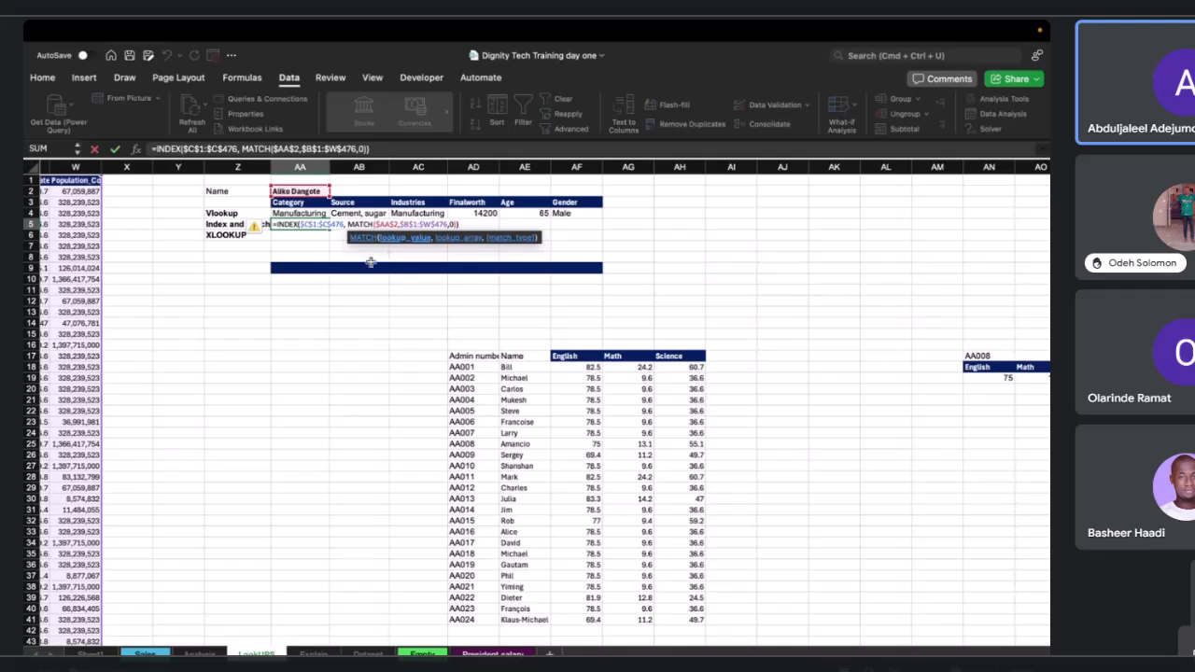
scroll(392, 261, left, 1)
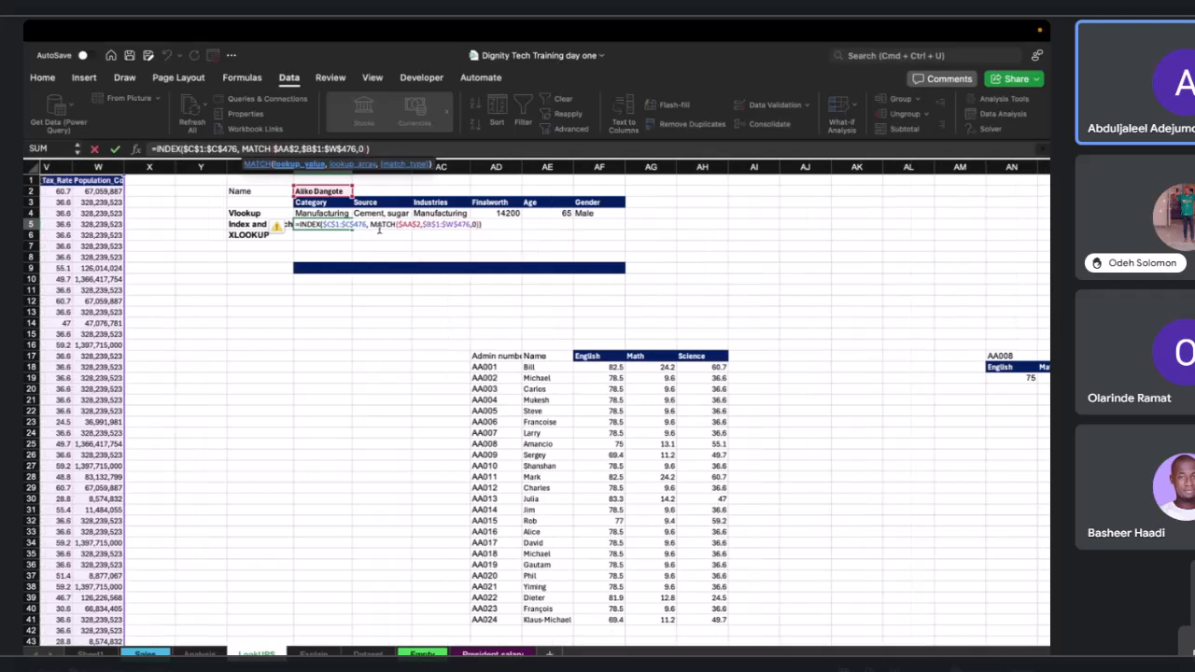
key(Return)
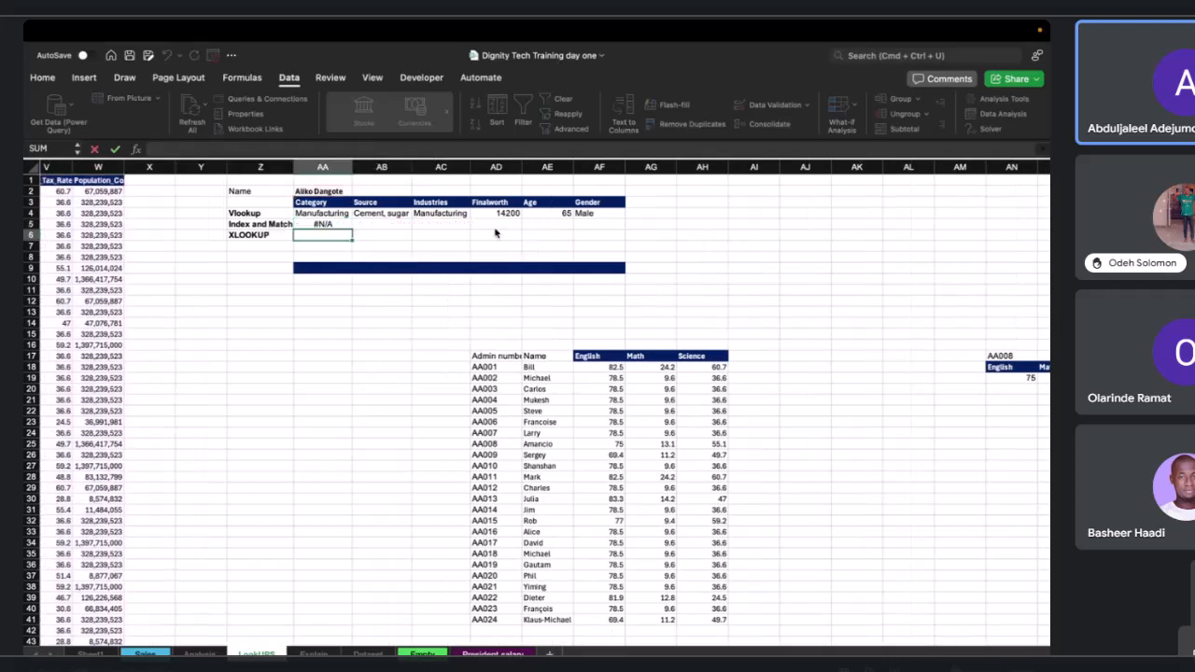
Edit the AA5 INDEX-MATCH formula, reviewing the data sheet columns, so the MATCH lookup array starts at row 2 as $B$2:$W$476.
double_click(308, 222)
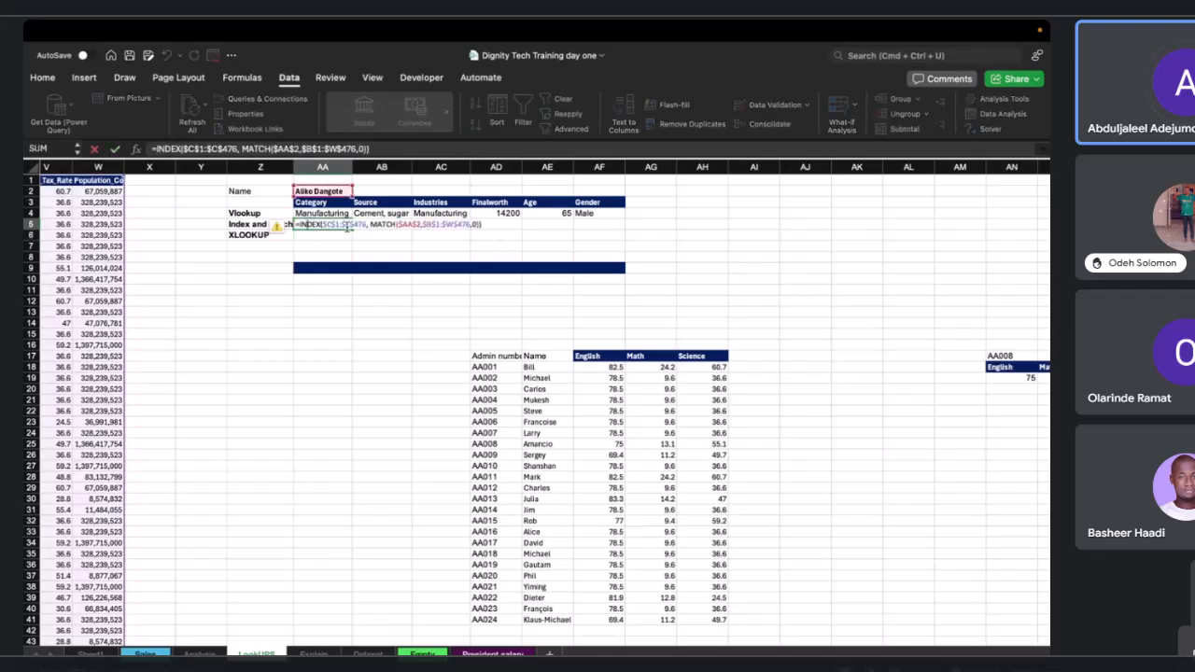
scroll(347, 227, left, 10)
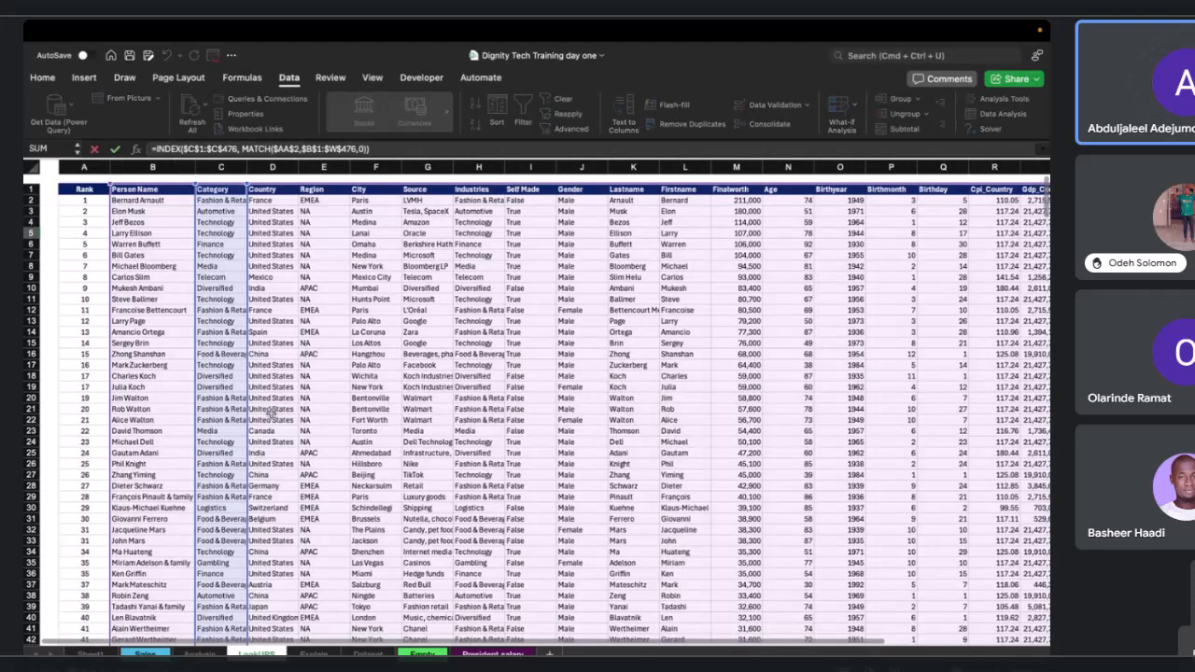
scroll(271, 412, right, 1)
scroll(270, 413, down, 1)
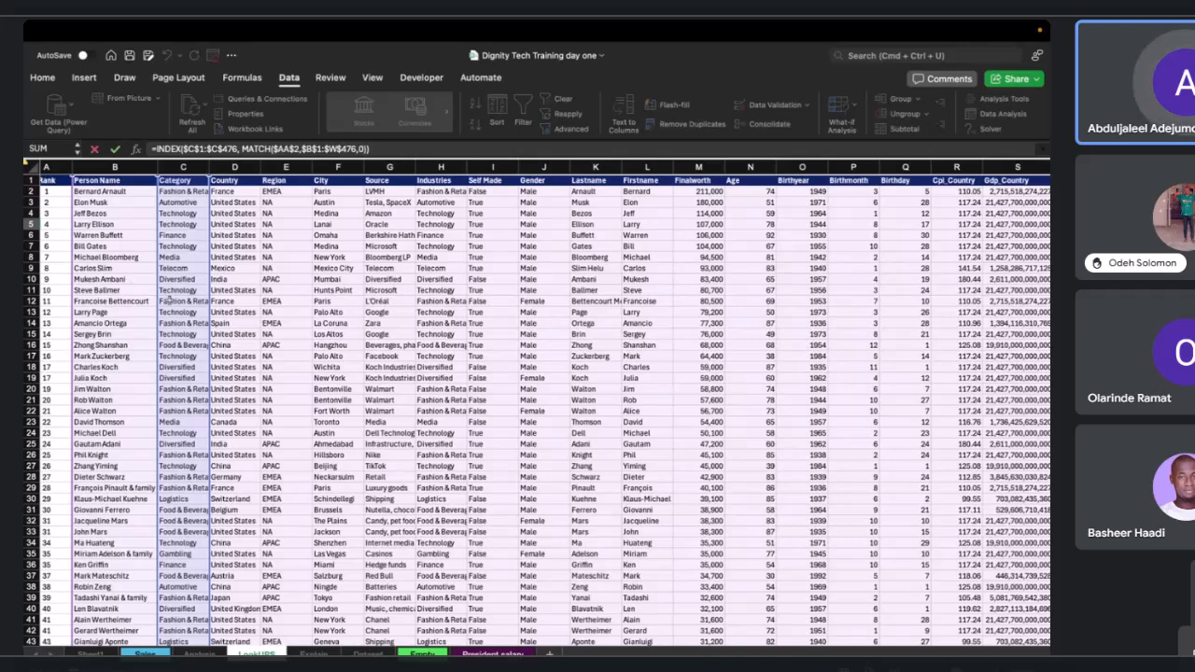
scroll(151, 269, right, 2)
scroll(155, 268, right, 2)
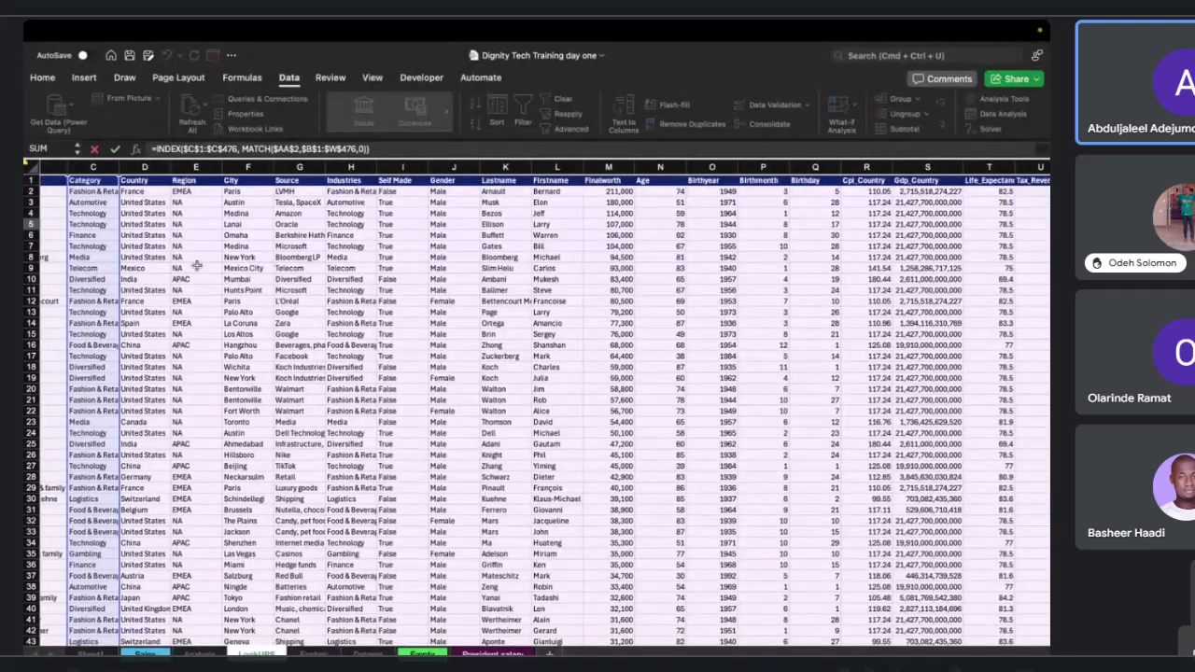
scroll(197, 266, left, 4)
click(296, 149)
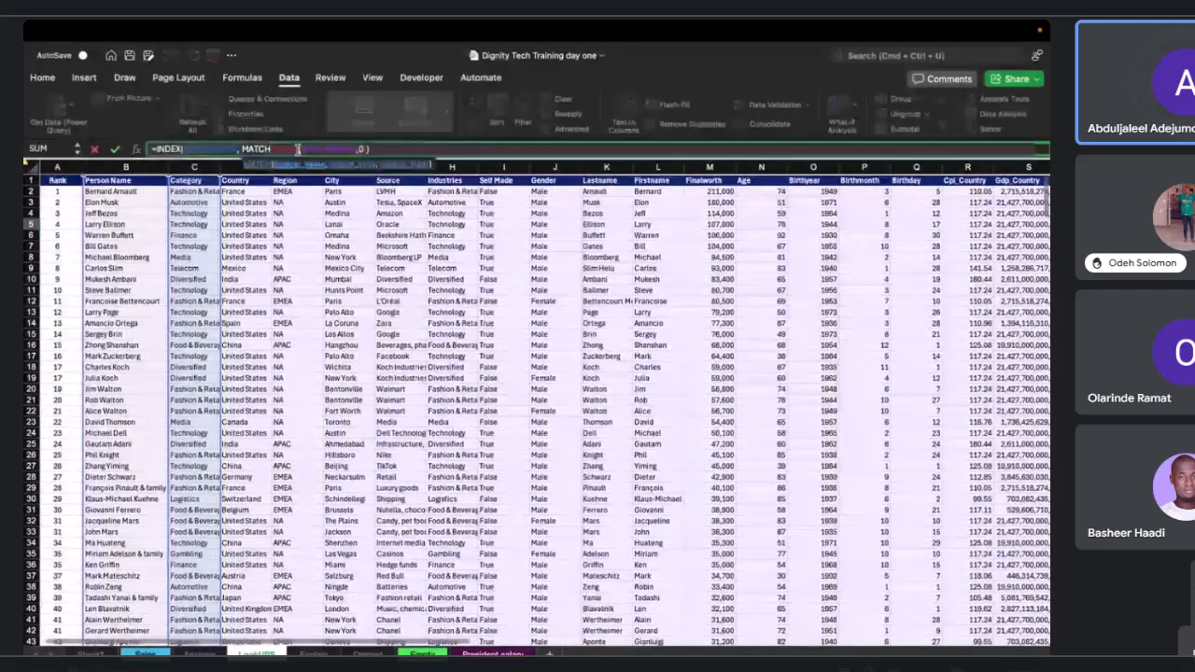
scroll(239, 245, right, 4)
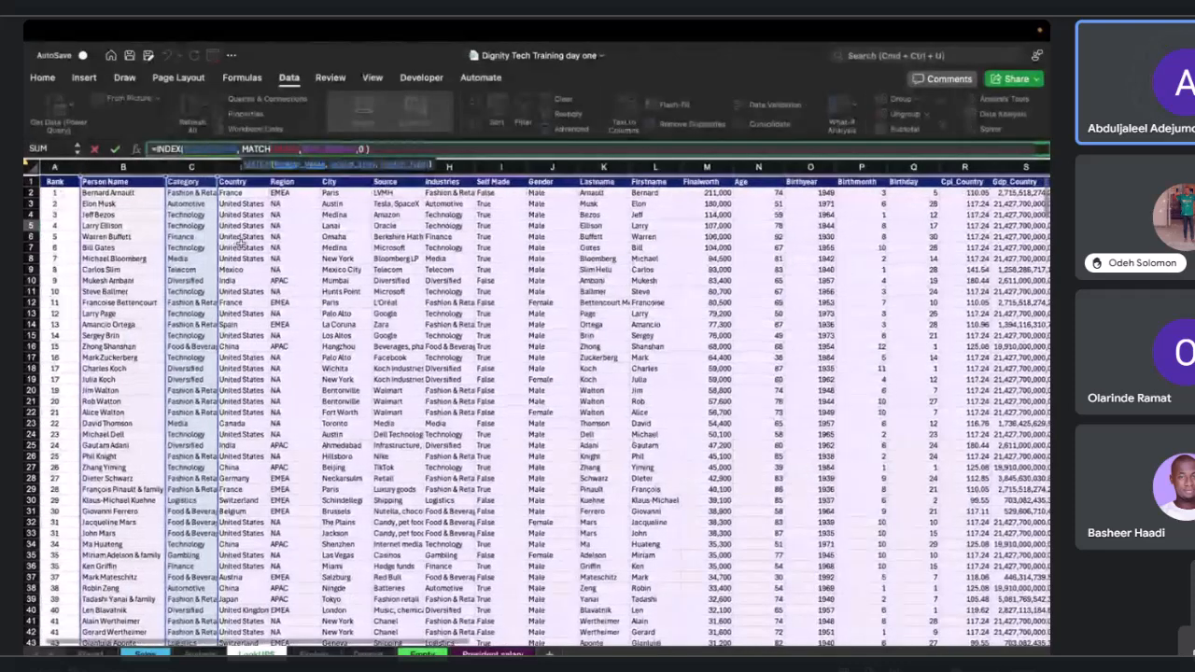
scroll(239, 244, right, 3)
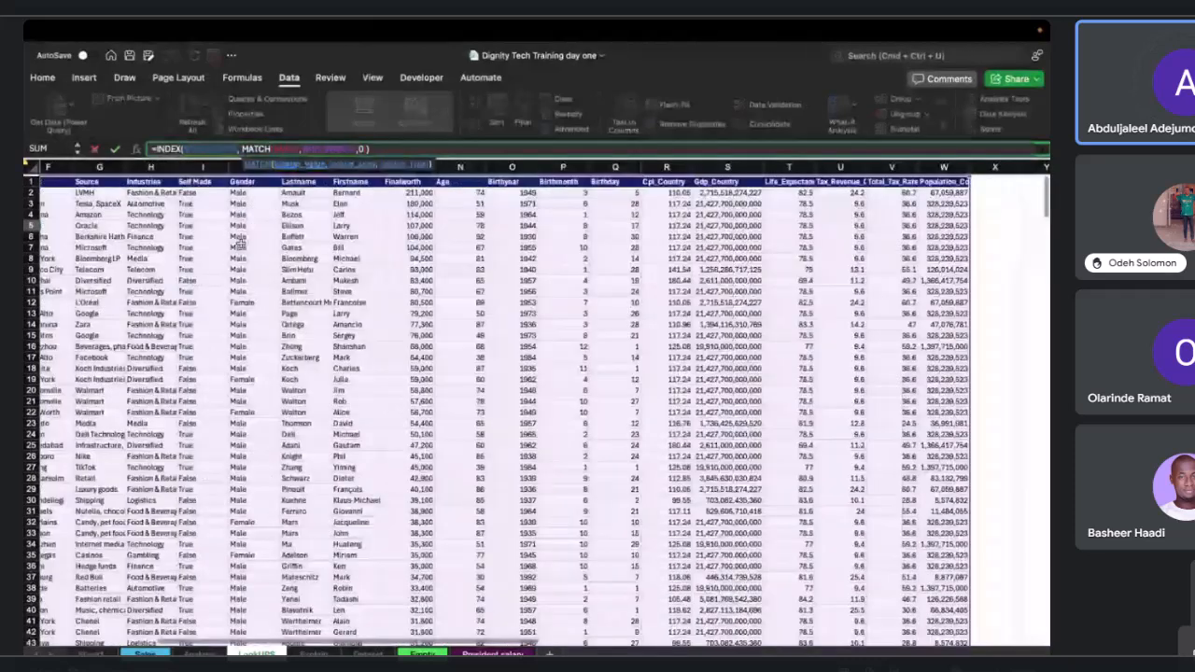
scroll(240, 245, left, 5)
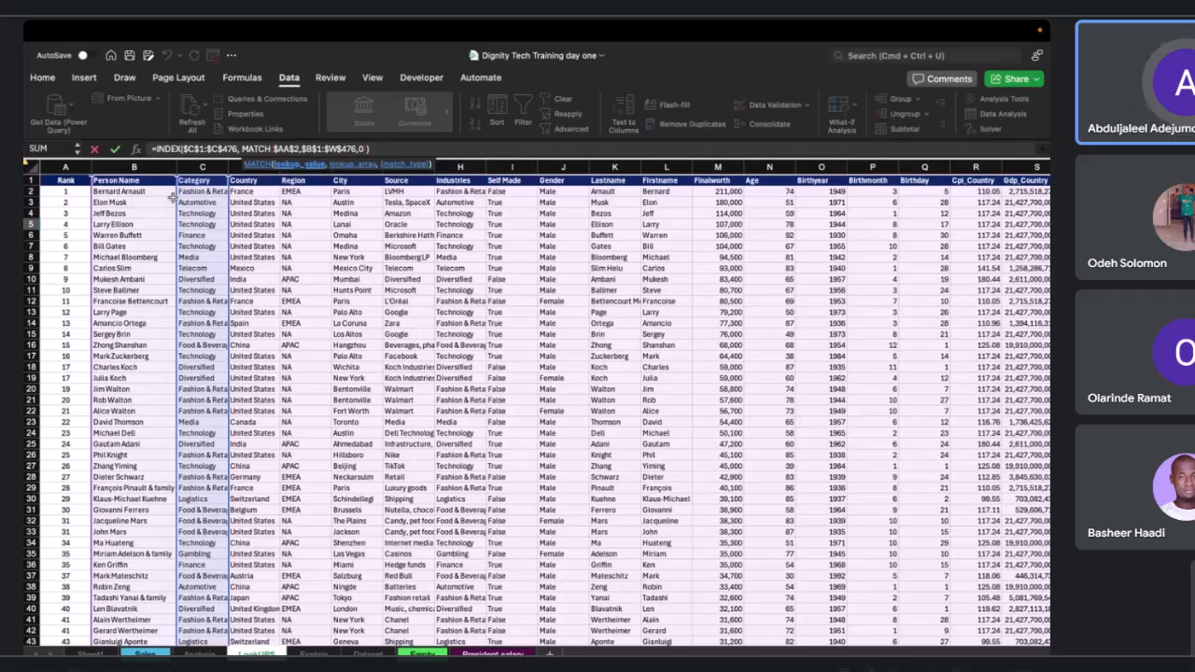
scroll(172, 197, right, 10)
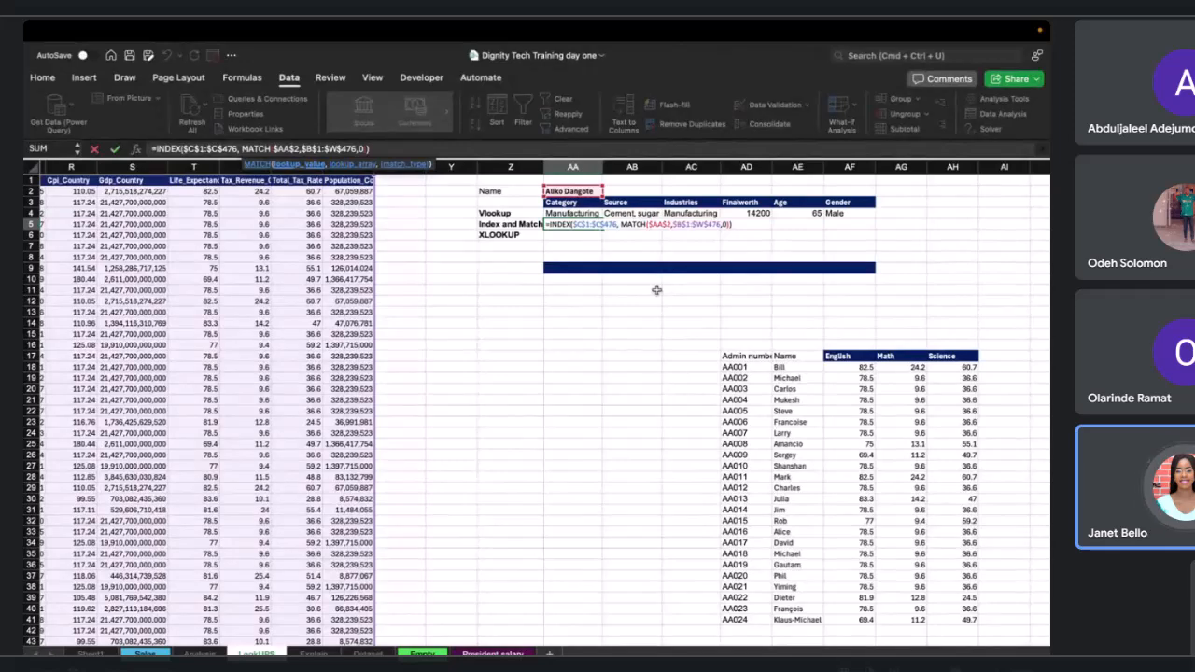
scroll(657, 291, left, 2)
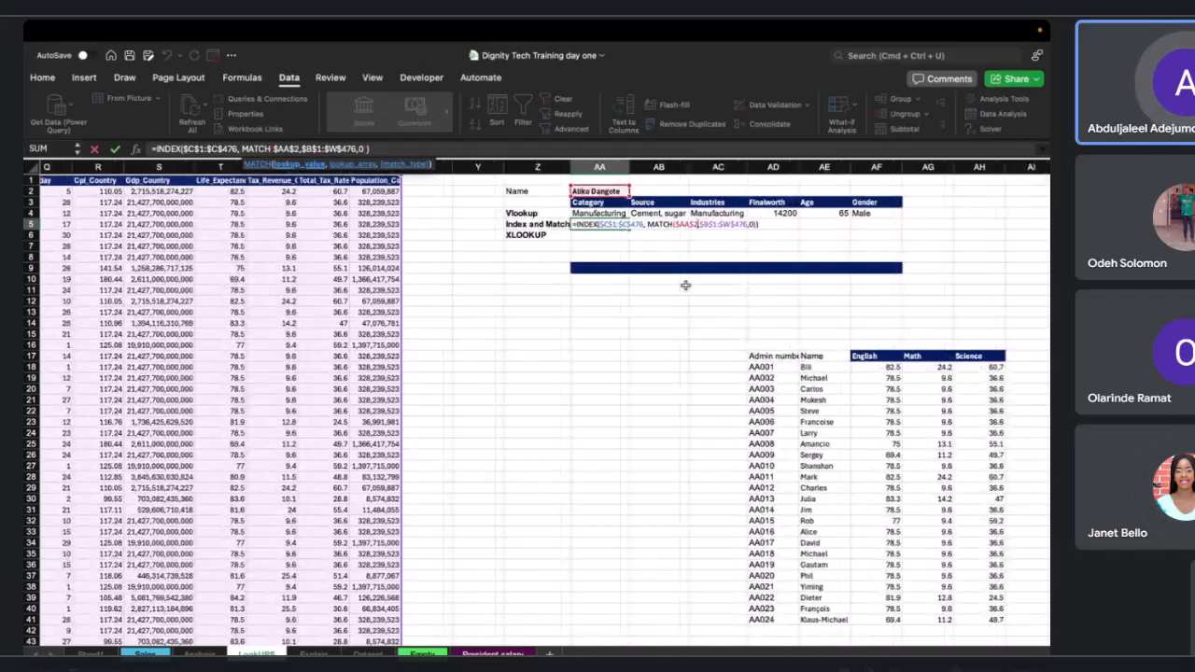
scroll(685, 284, left, 1)
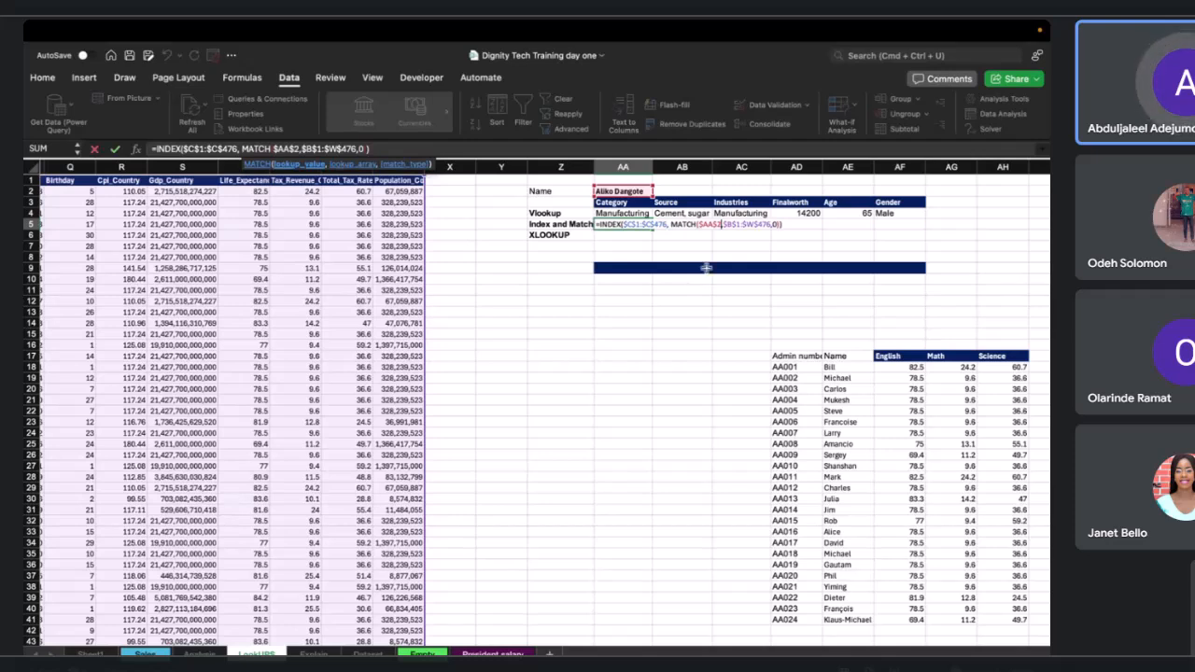
click(739, 225)
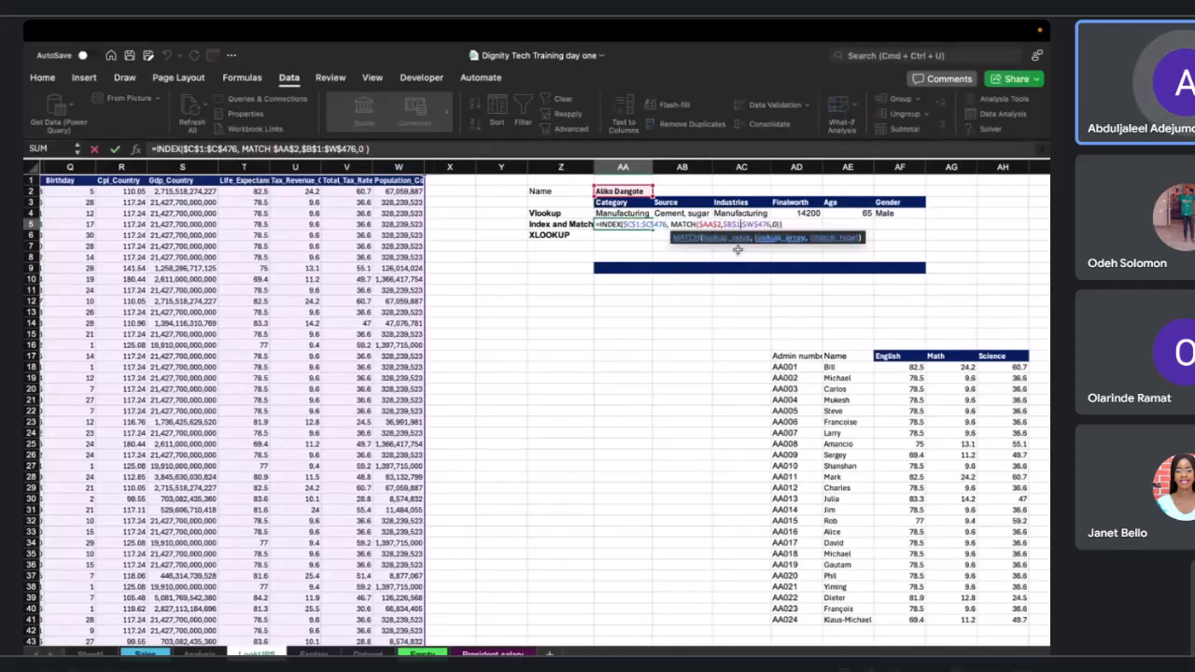
key(BackSpace)
text(2)
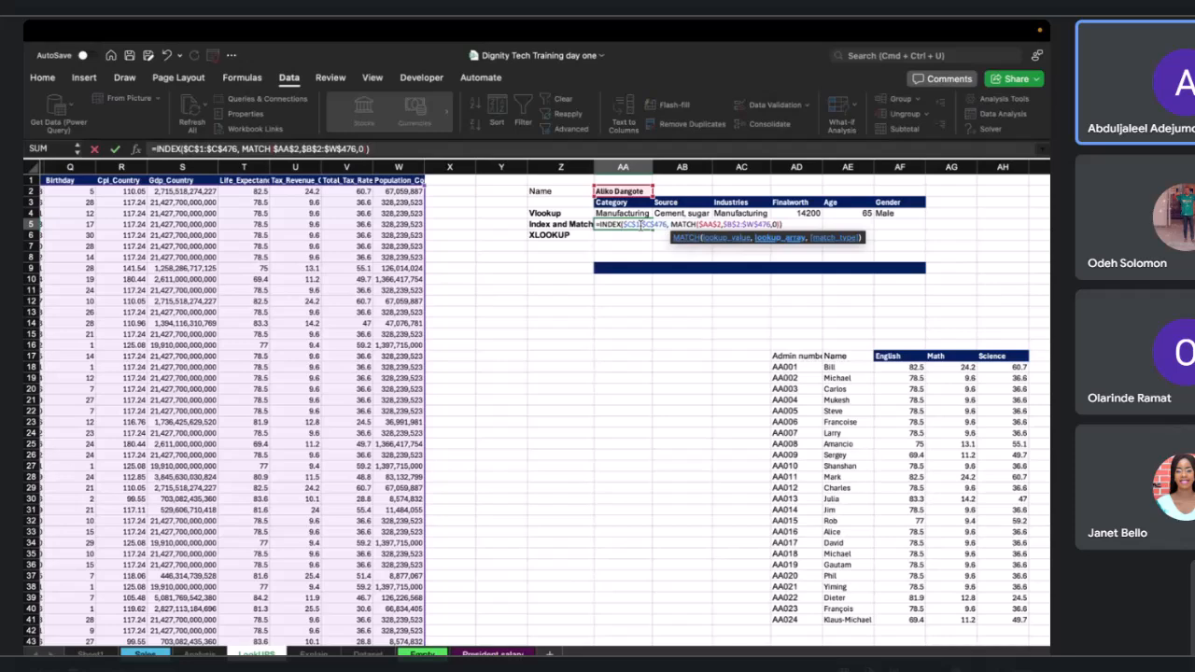
key(Return)
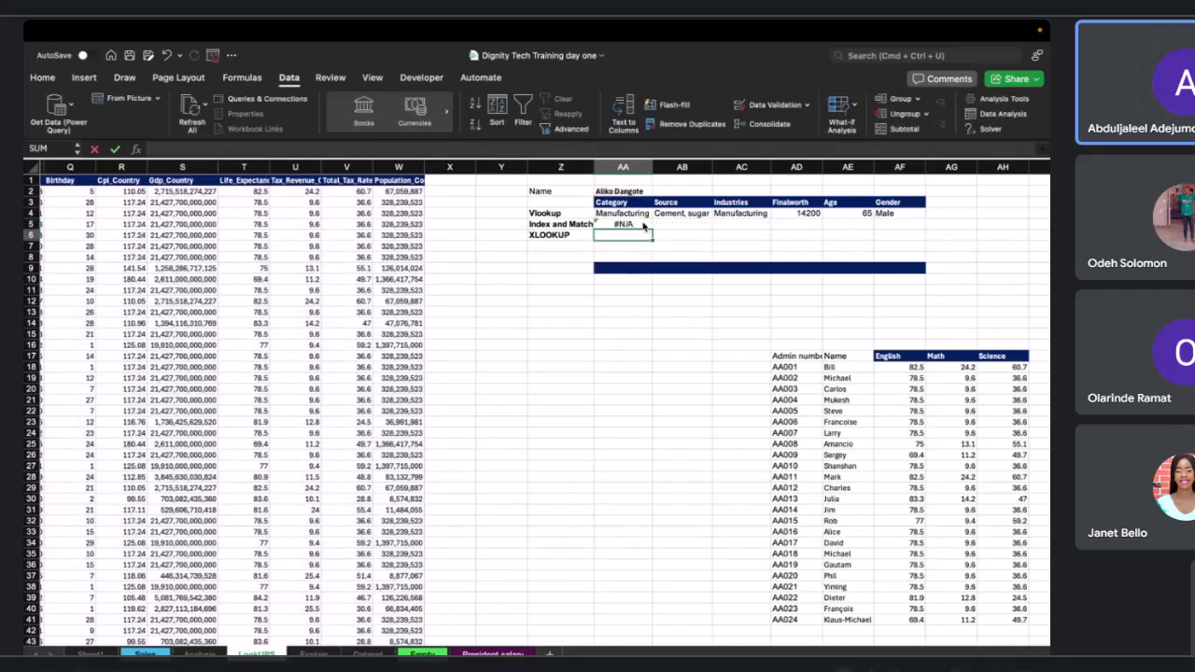
Add a column number of 2 to the INDEX function in AA5 and re-enter the formula.
click(643, 226)
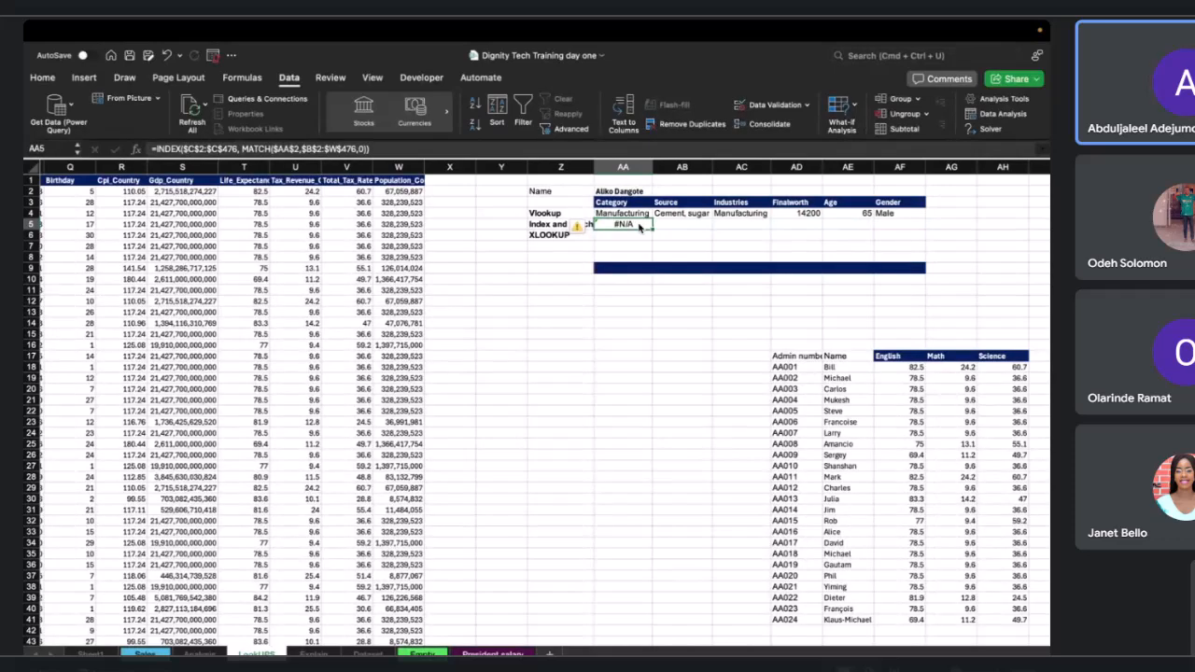
double_click(640, 227)
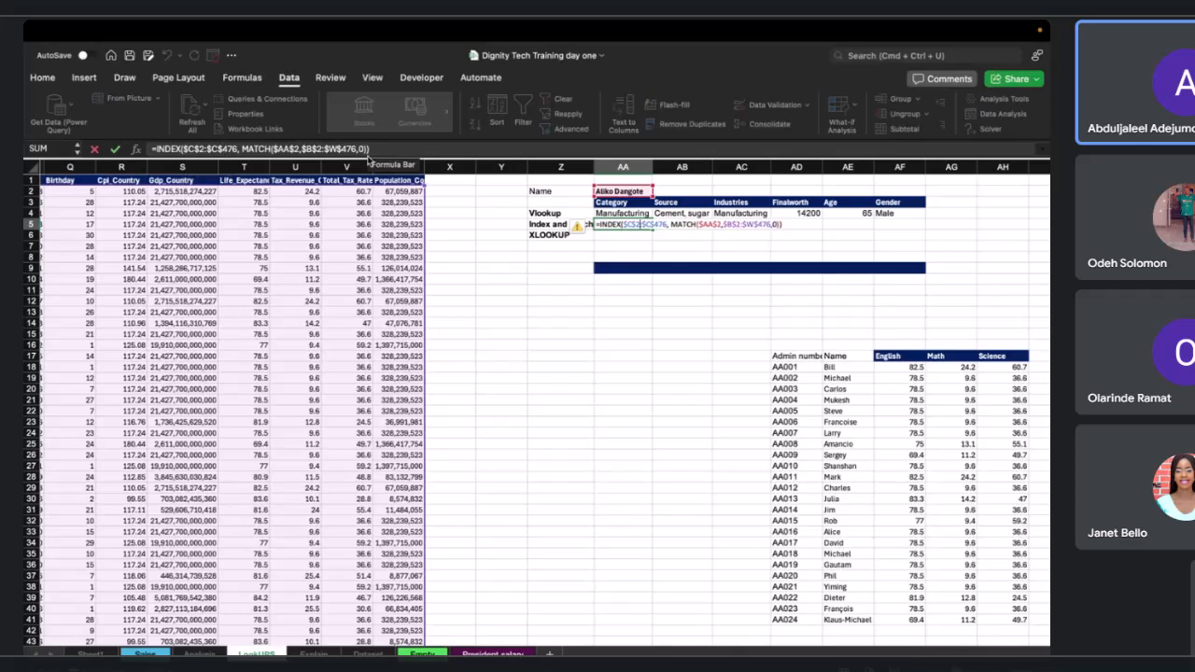
click(367, 155)
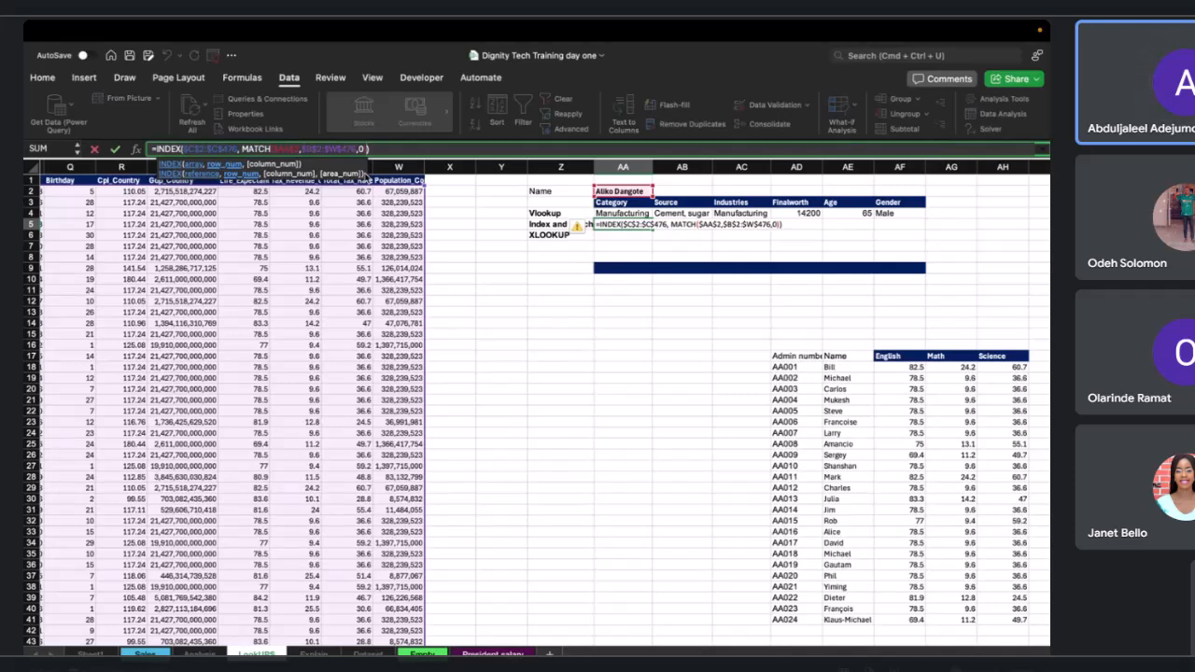
text(,2)
key(Return)
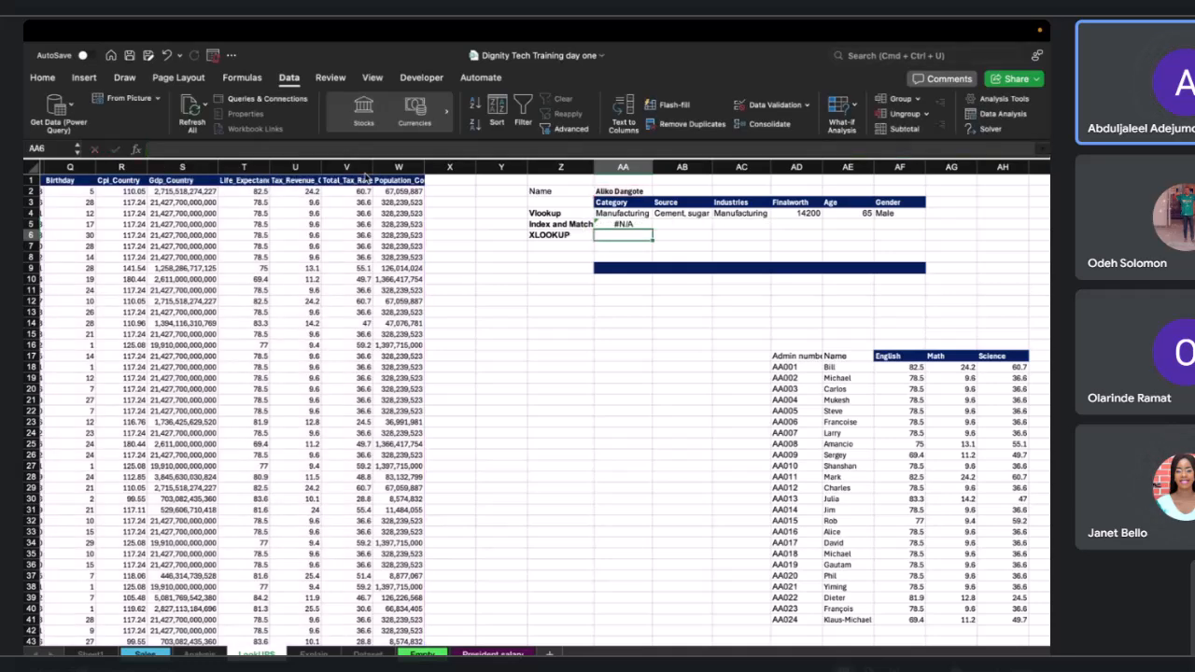
Change the INDEX column number in the AA5 formula to 1 and re-enter it.
click(612, 191)
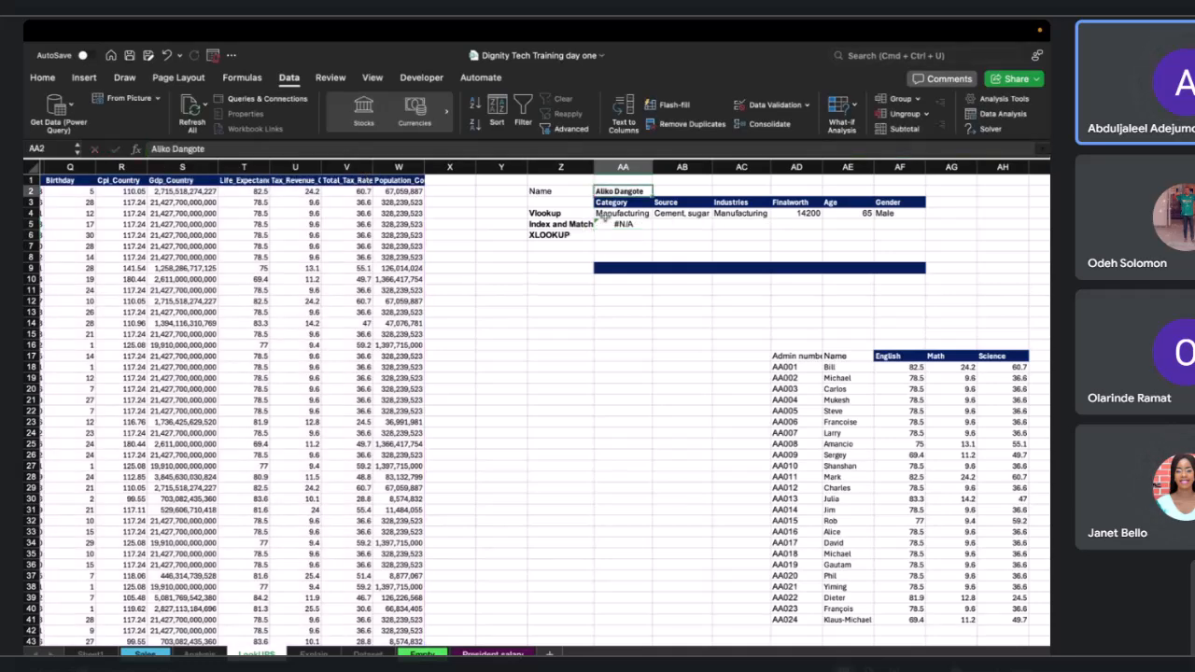
click(607, 224)
click(441, 145)
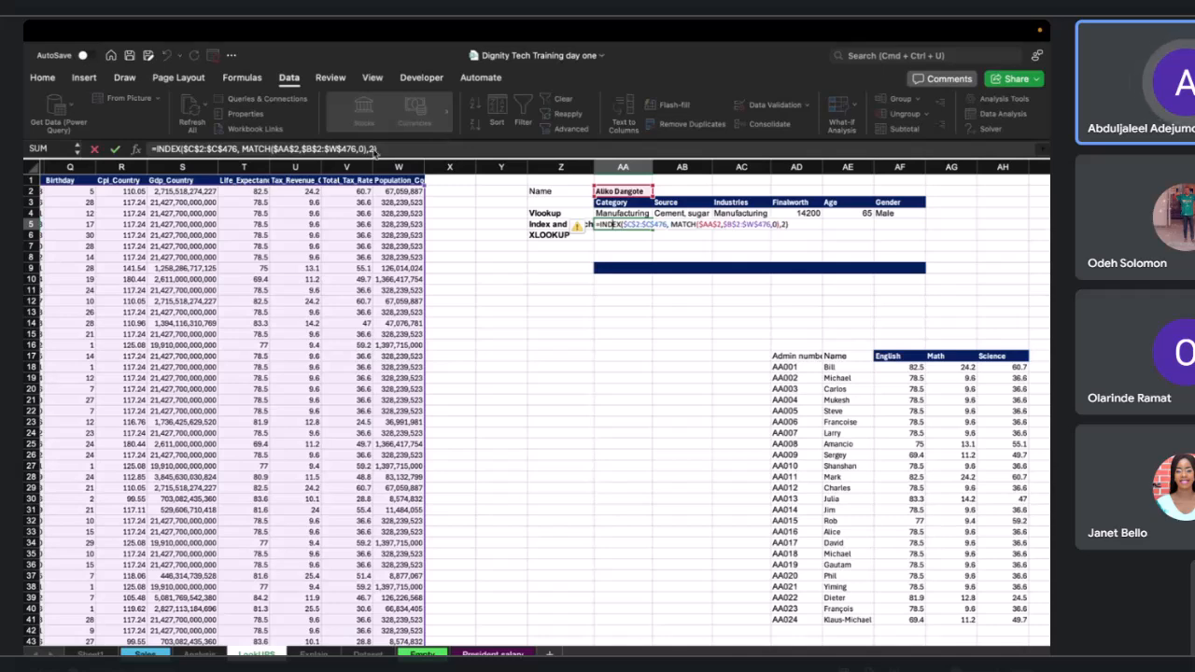
click(370, 148)
key(BackSpace)
text(1)
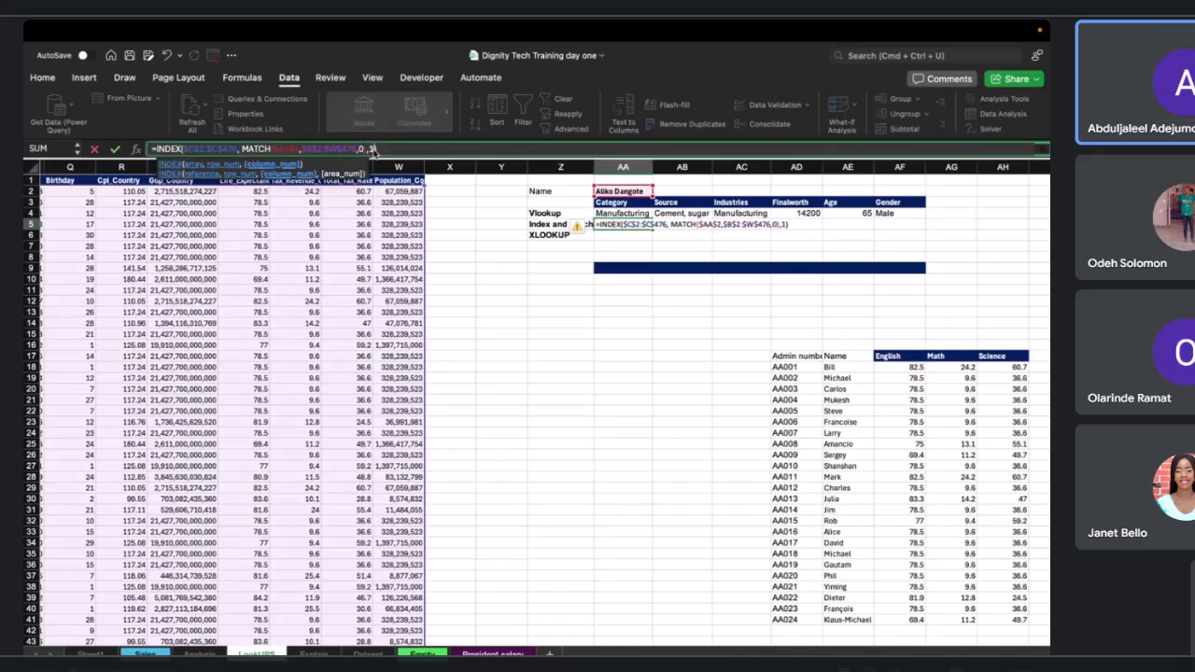
key(Return)
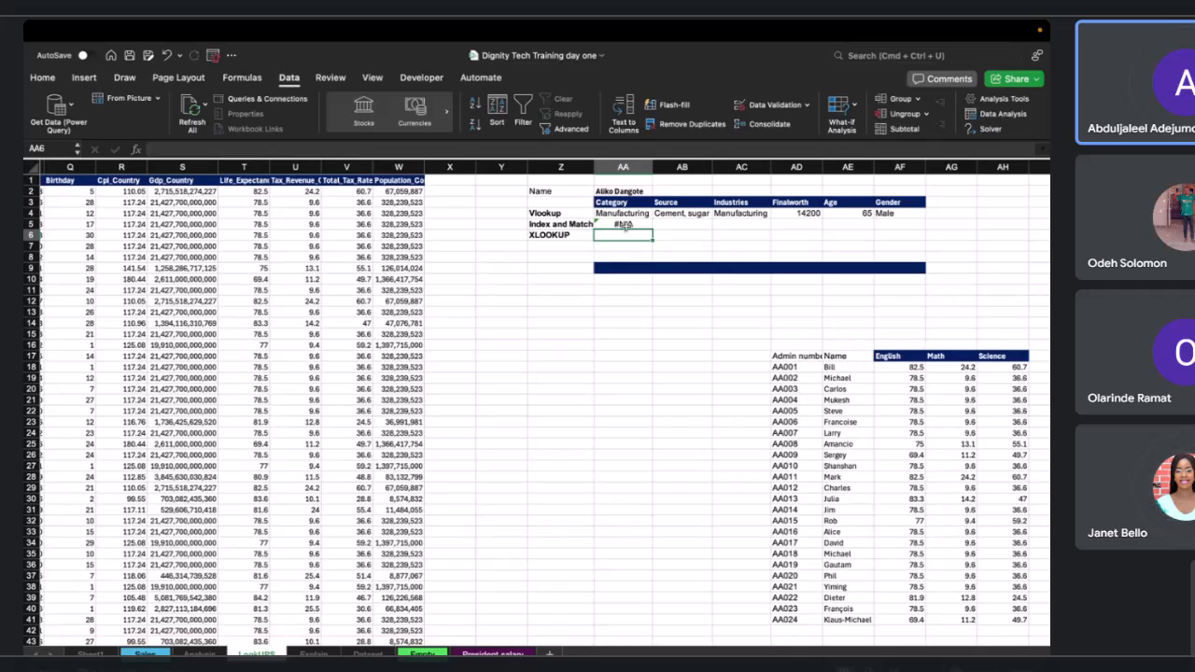
Remove the trailing column number argument from the AA5 formula, closing it with a single bracket.
double_click(624, 224)
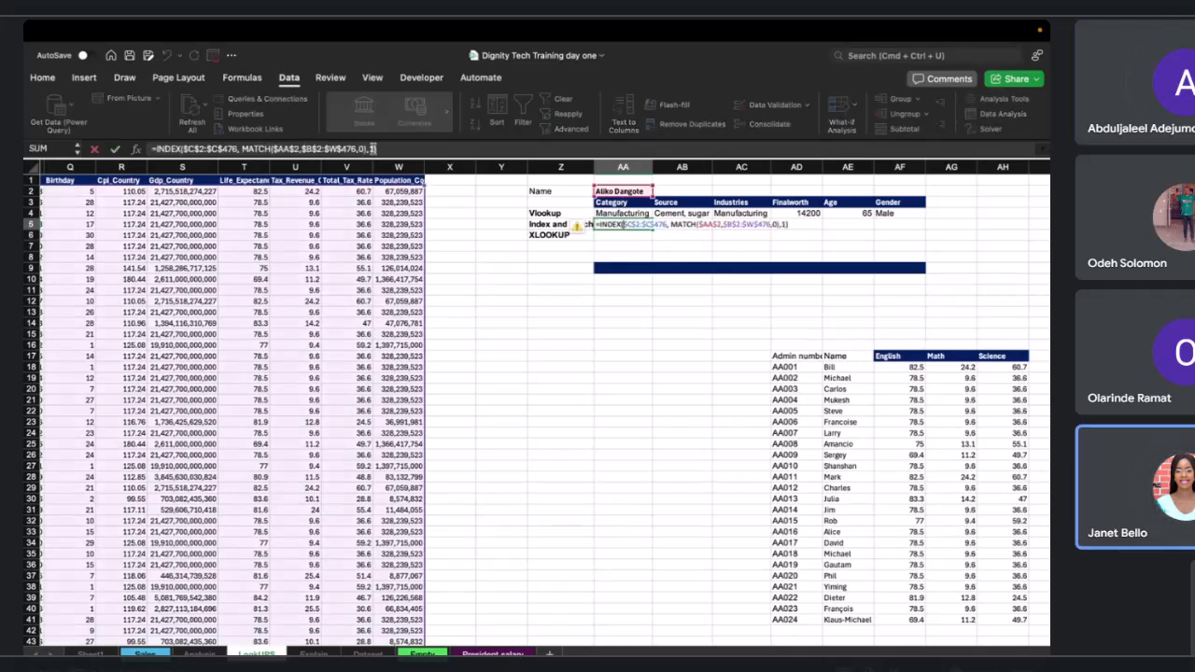
key(Return)
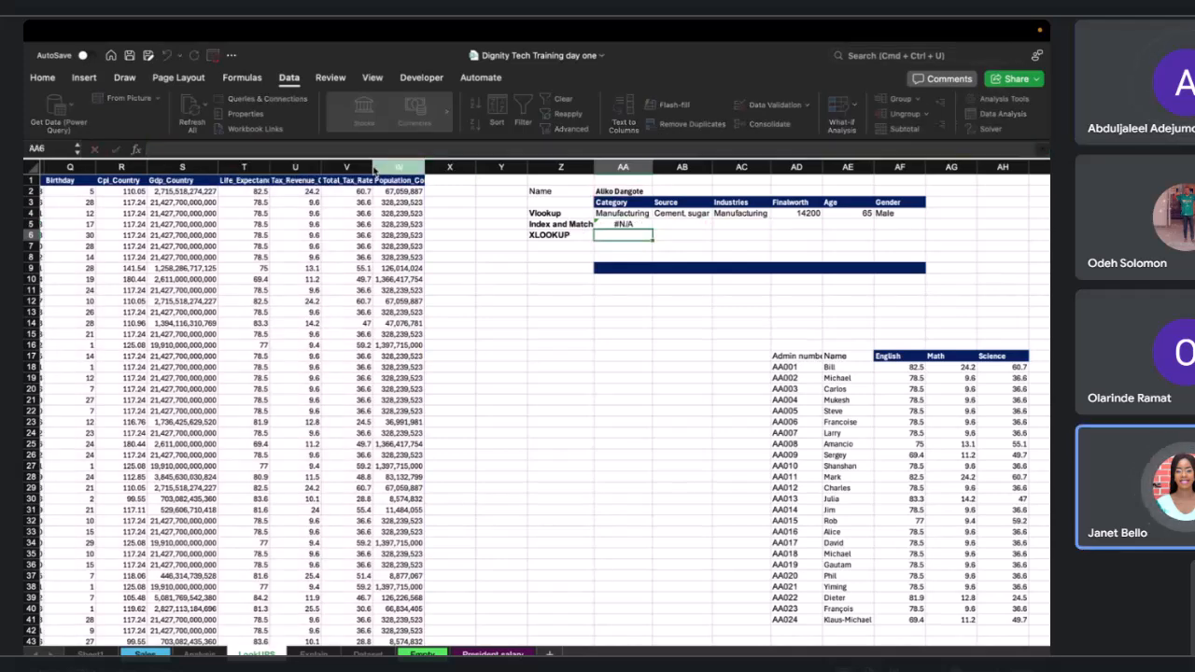
key(Up)
click(397, 147)
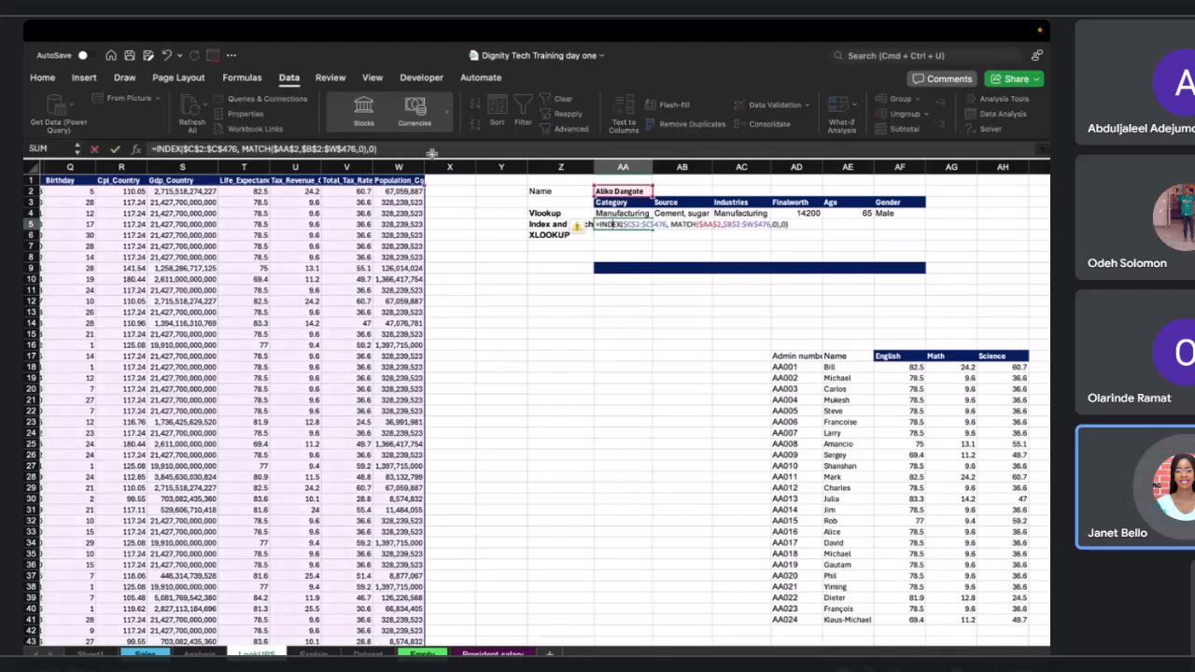
click(374, 149)
key(BackSpace)
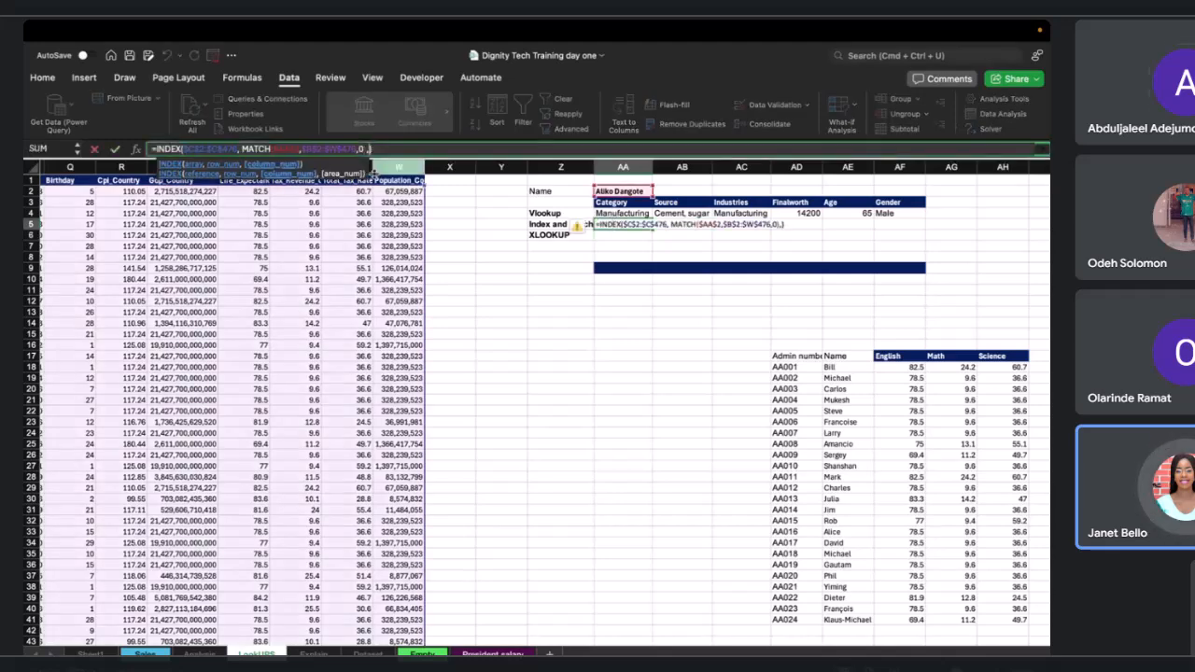
key(BackSpace)
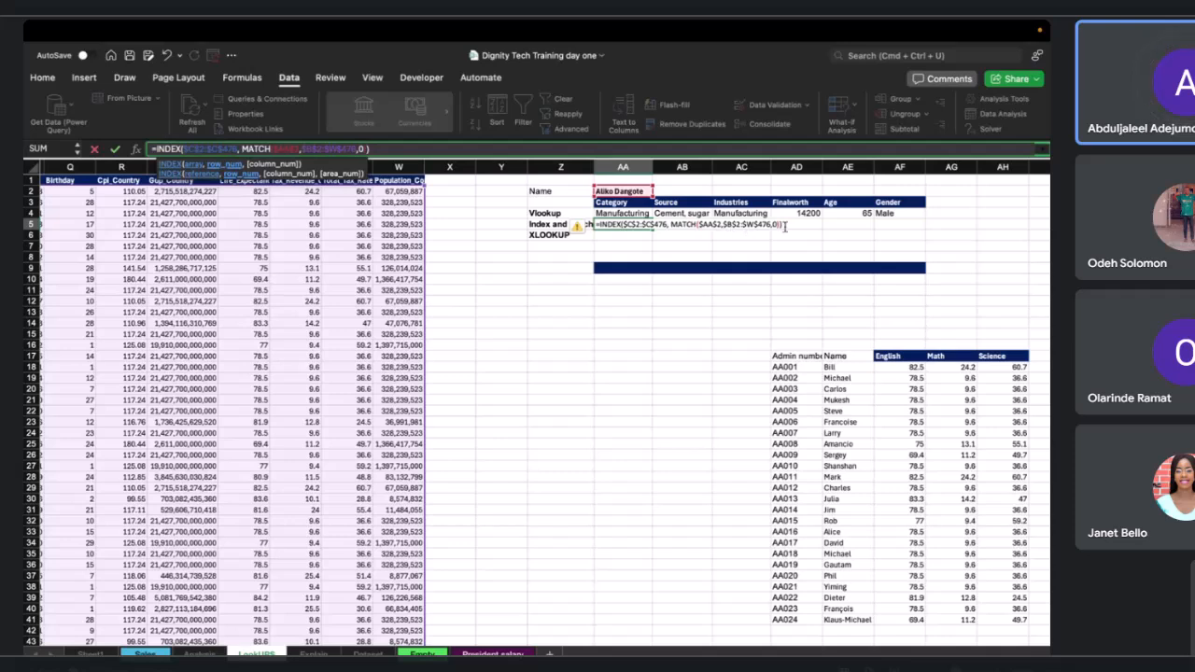
text())
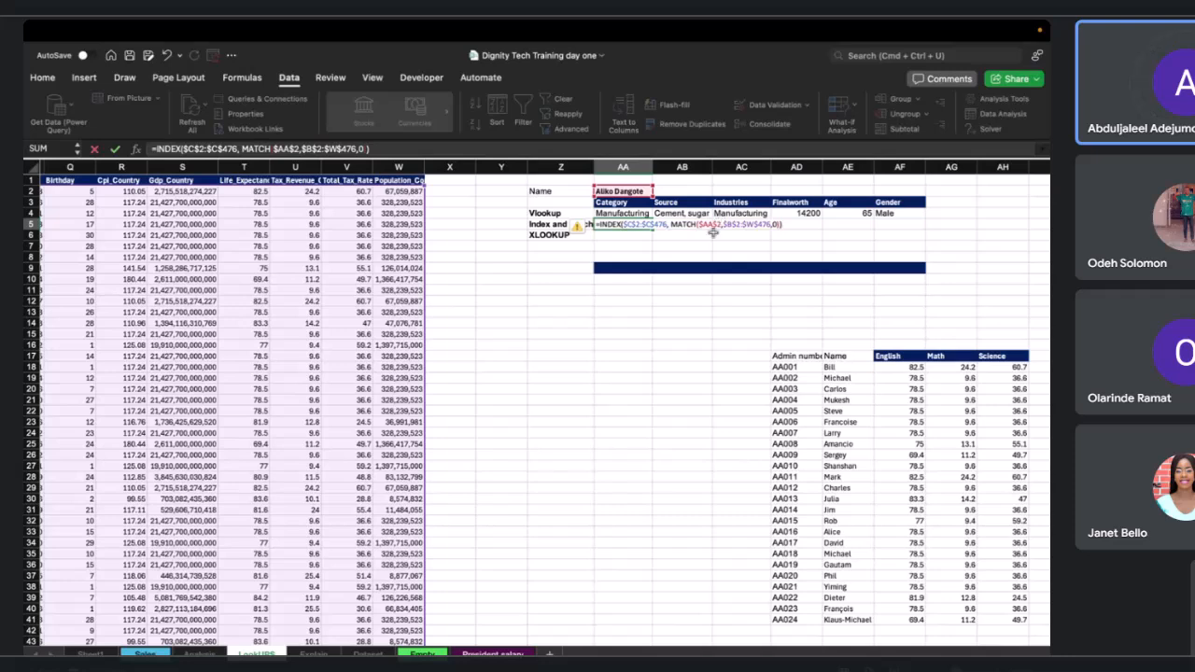
Make the MATCH lookup value the relative reference AA2 and enter the AA5 formula.
click(703, 225)
key(BackSpace)
key(BackSpace)
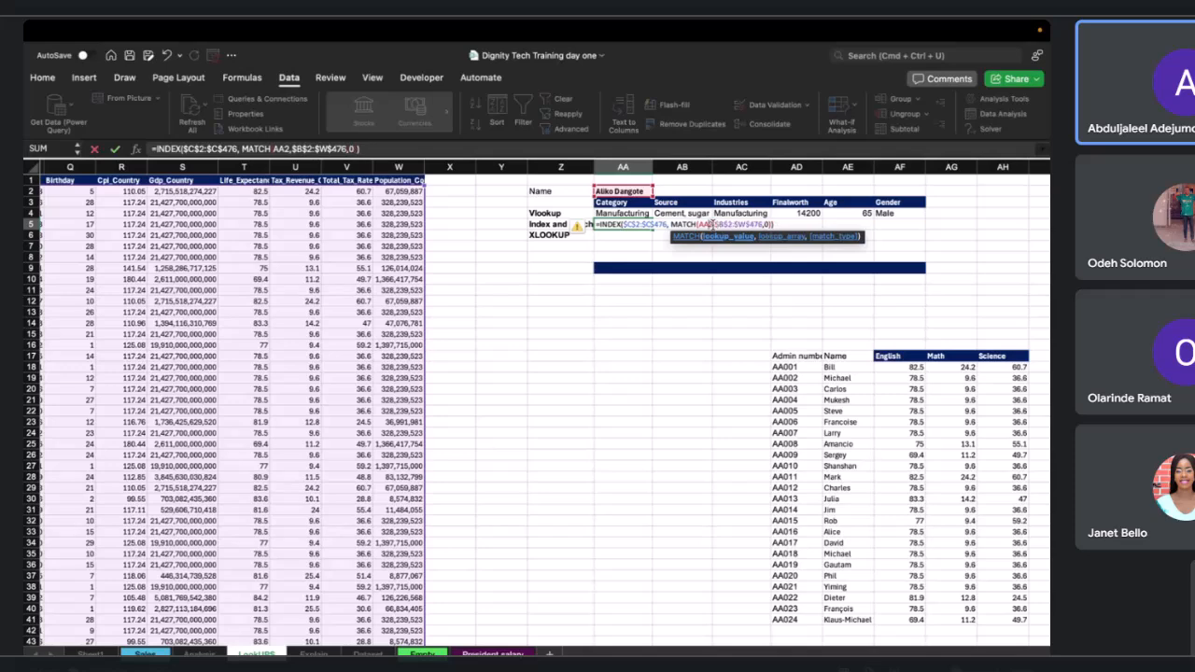
key(Return)
Review the AA5 INDEX-MATCH formula and compare it with the VLOOKUP formulas in AA4 and AN19.
click(641, 224)
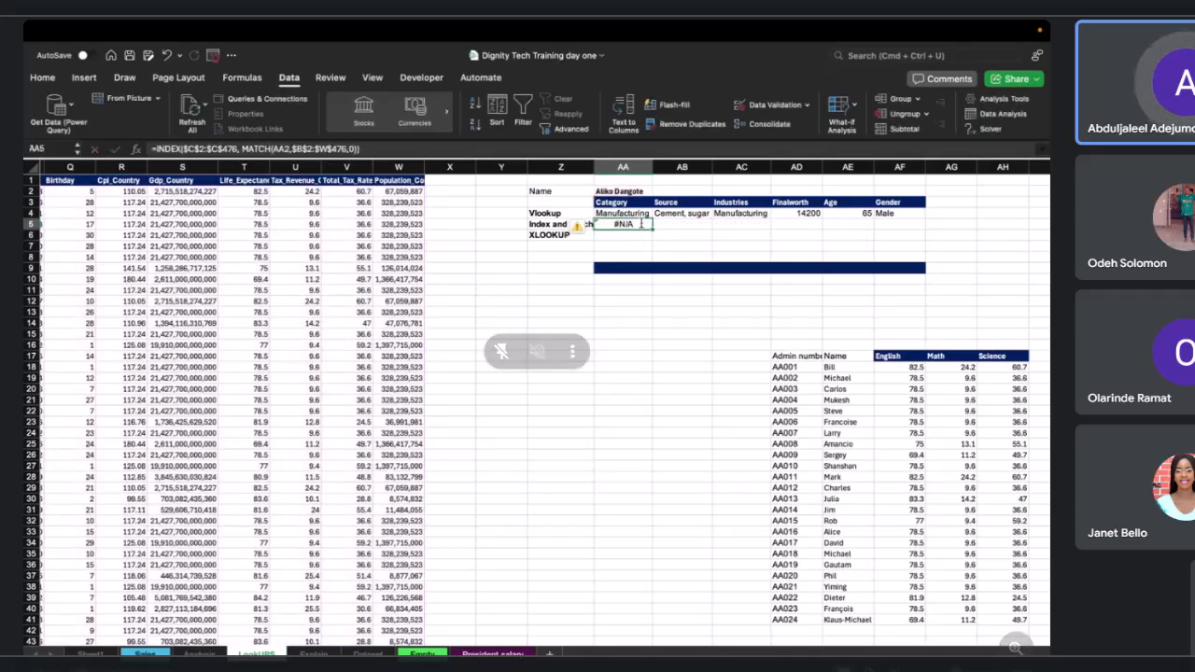
double_click(641, 224)
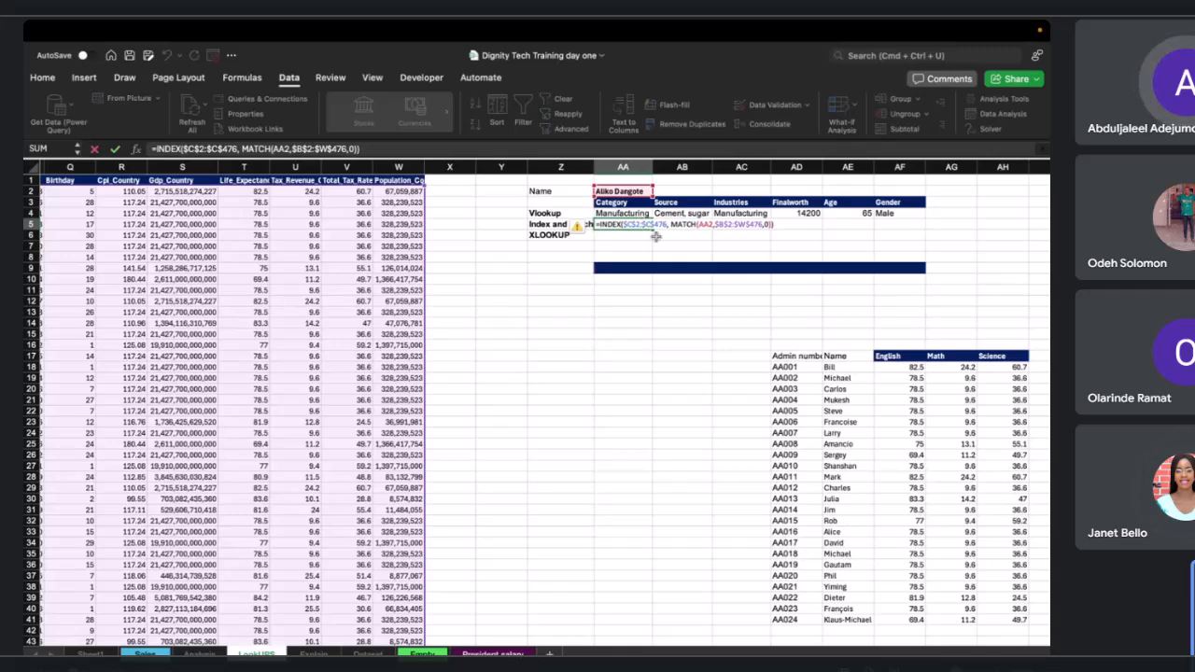
key(Return)
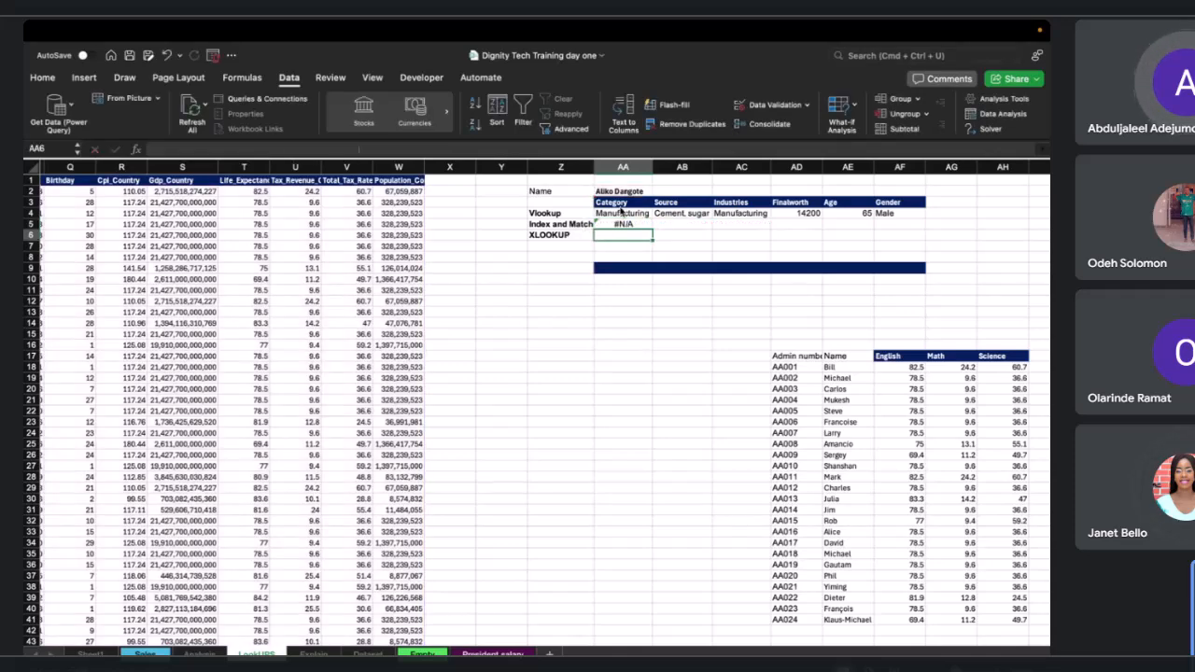
click(622, 225)
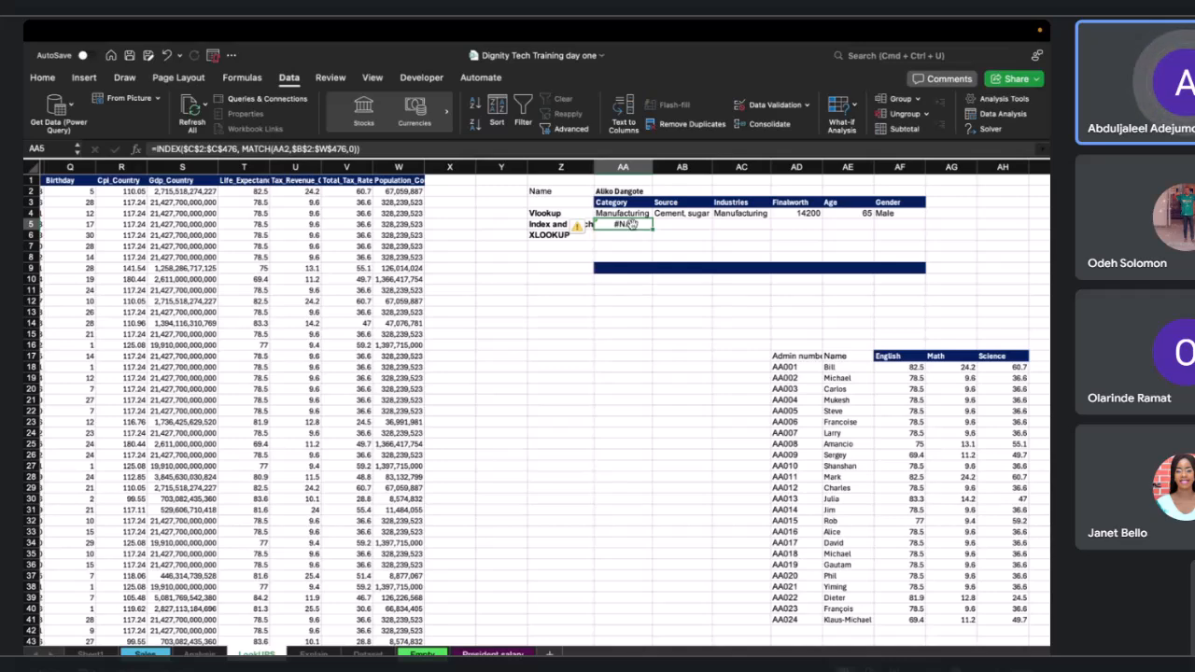
click(629, 213)
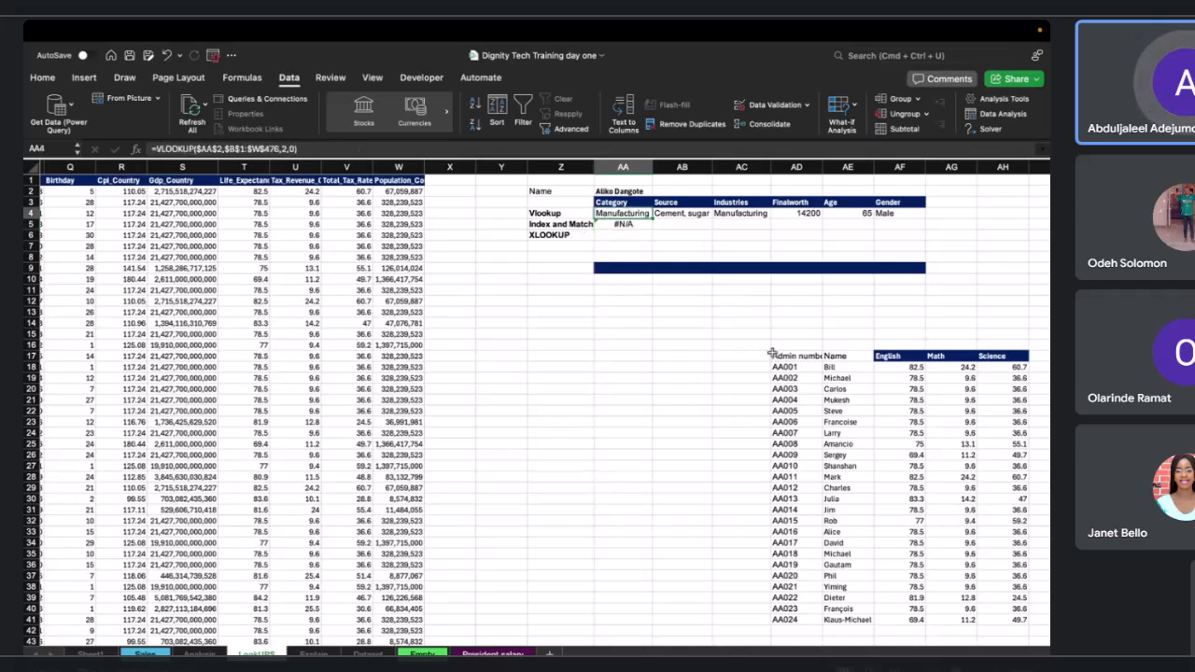
scroll(709, 360, right, 5)
scroll(710, 360, down, 1)
click(896, 329)
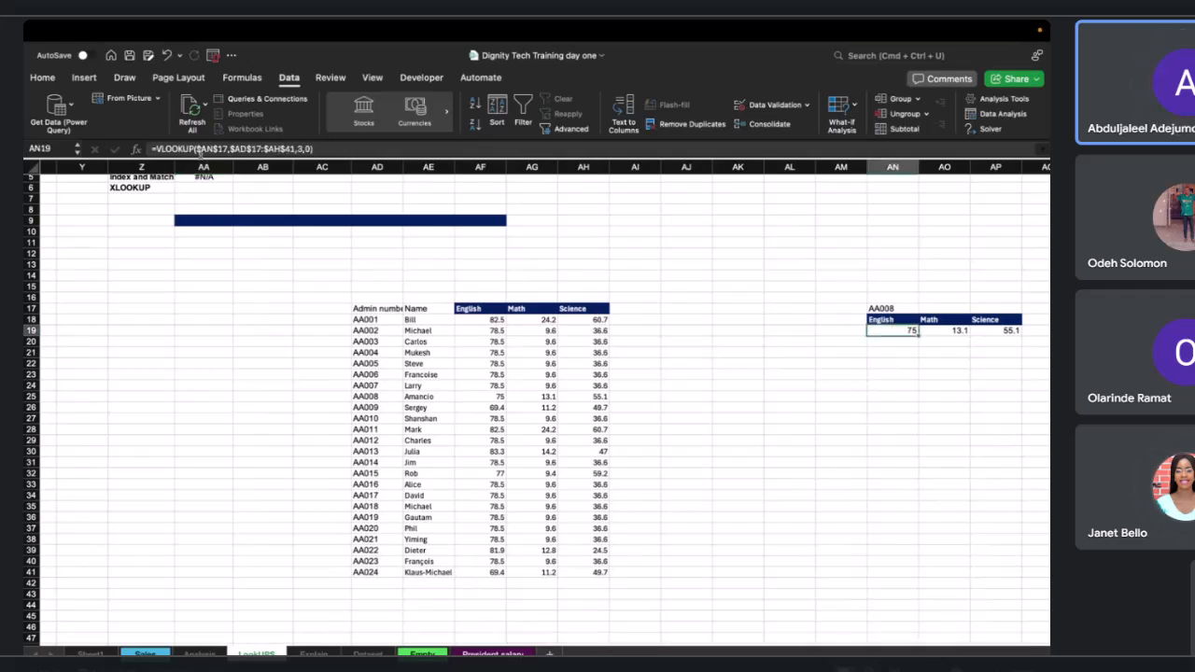
Clear the English score formula in AN19 and re-create it as a VLOOKUP returning column 3.
click(367, 308)
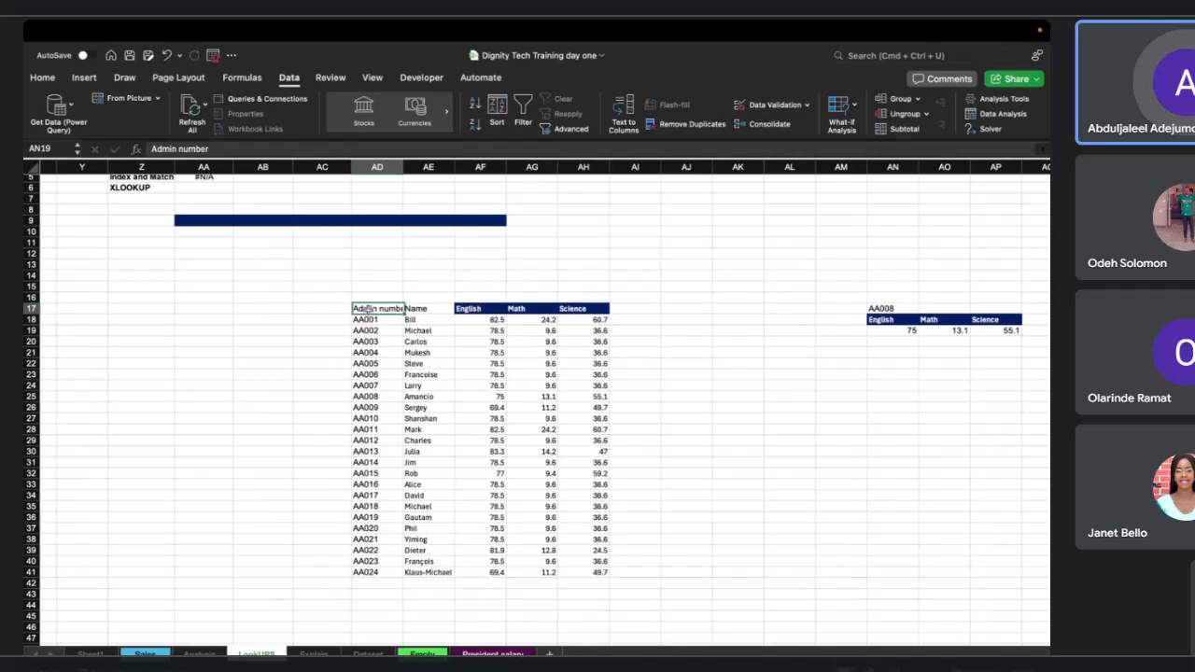
scroll(840, 343, right, 2)
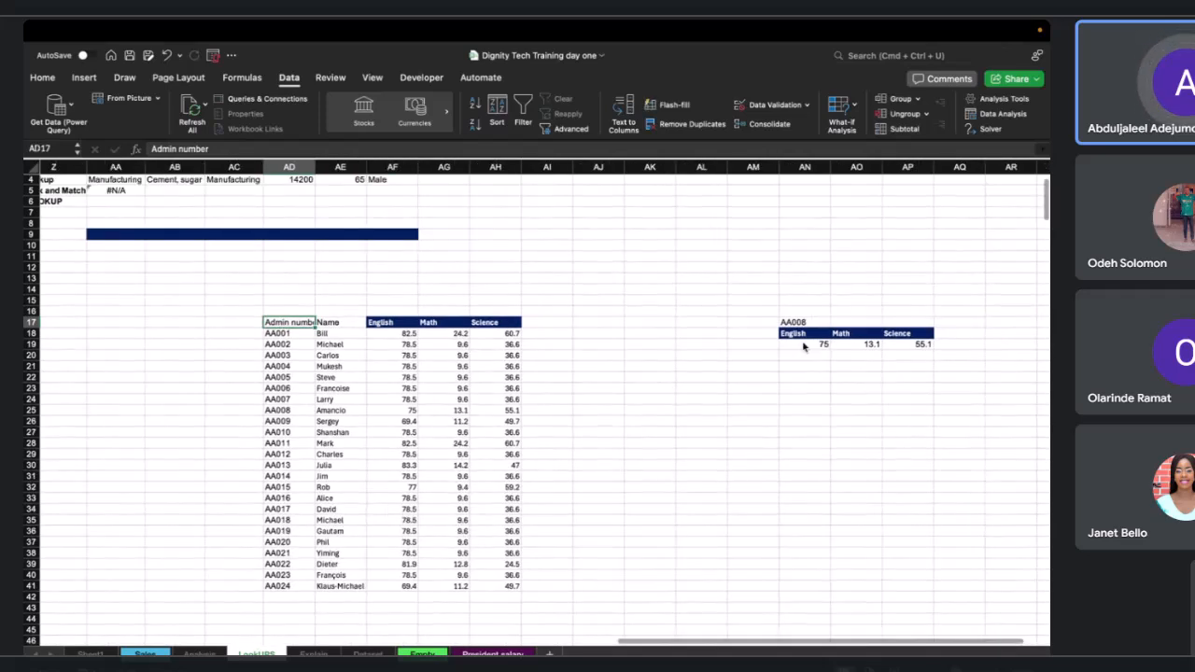
click(803, 346)
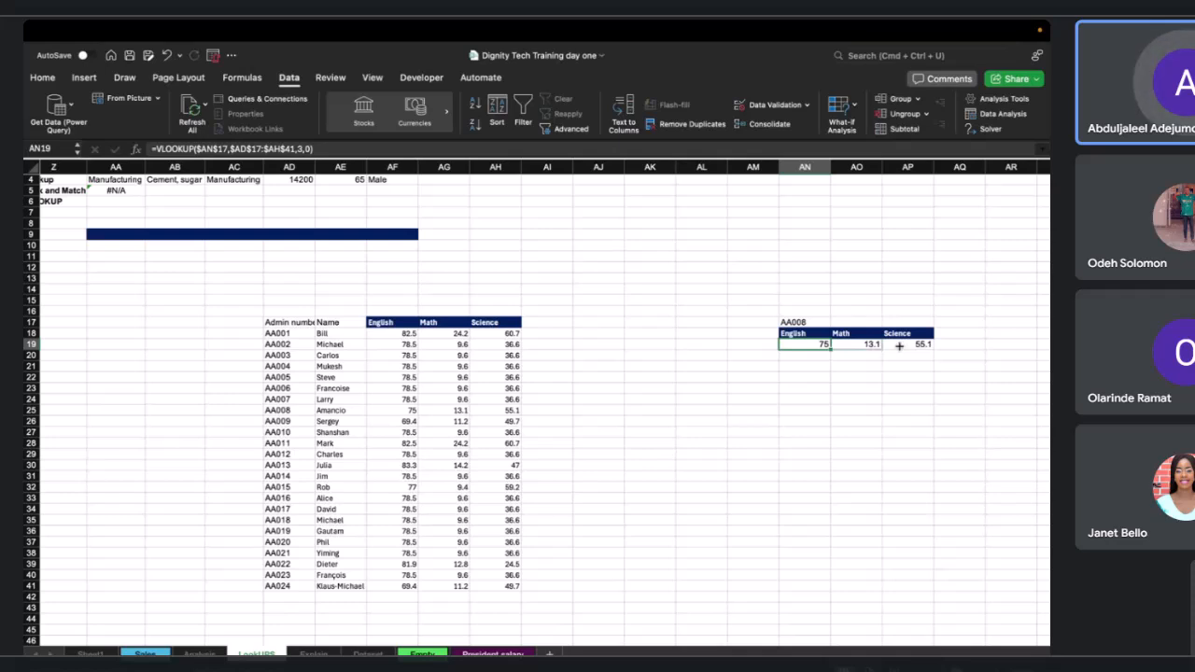
key(Delete)
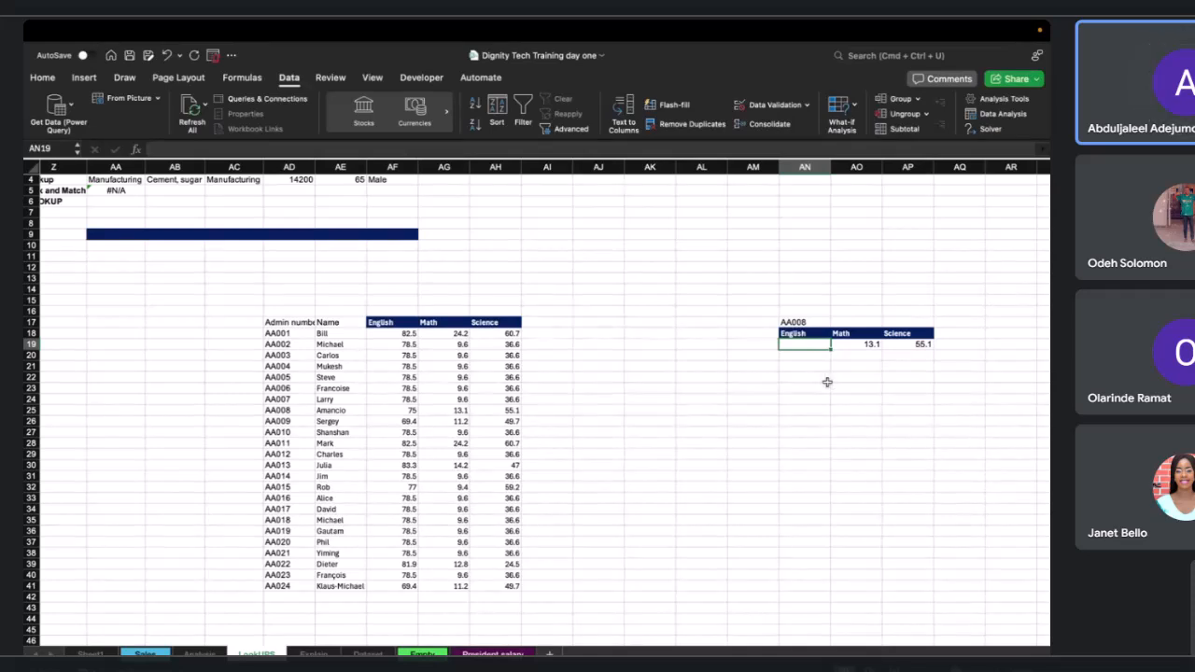
key(Down)
key(Down)
key(Down)
key(Down)
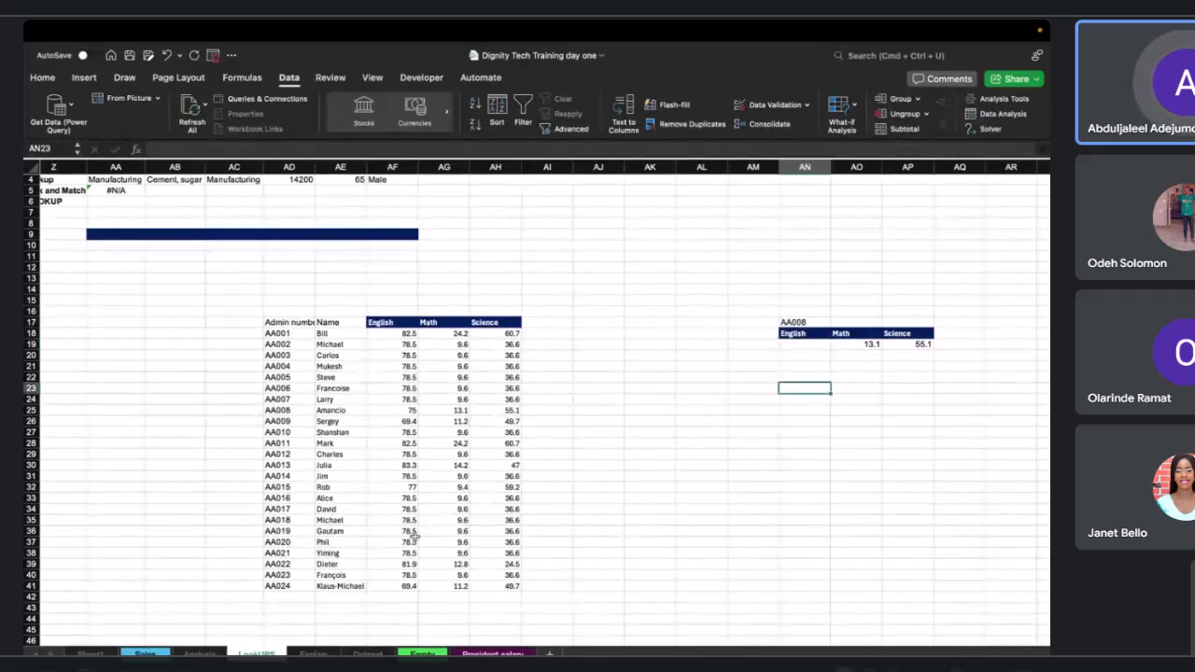
click(809, 345)
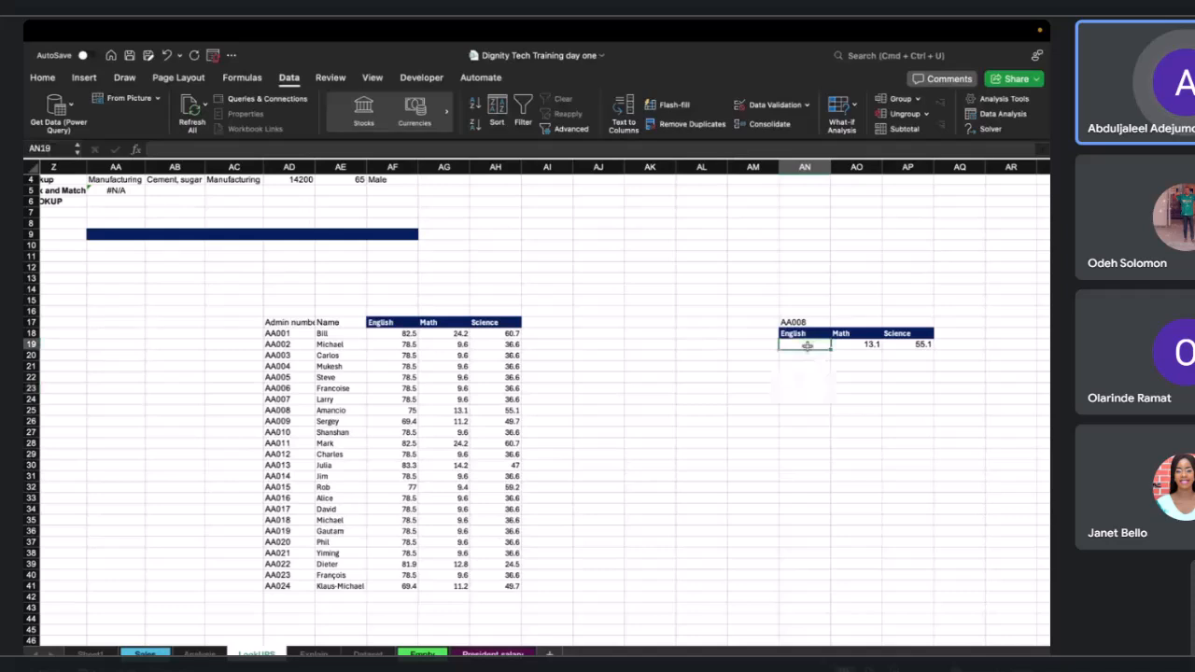
click(854, 345)
drag(881, 347, 824, 343)
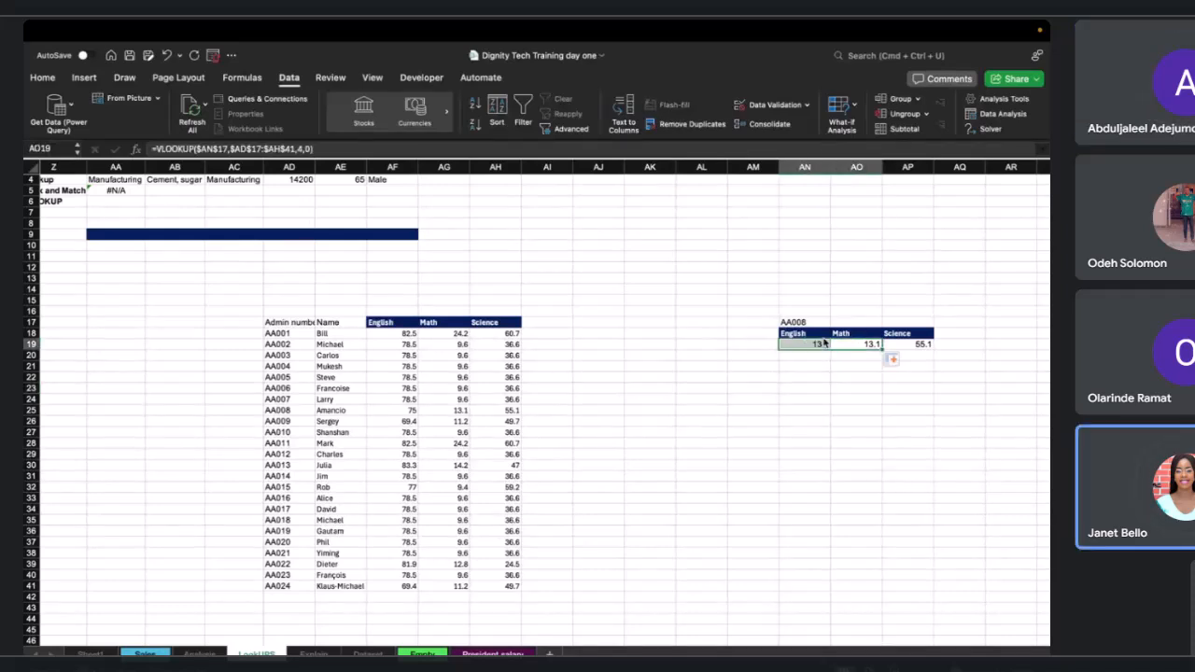
click(304, 150)
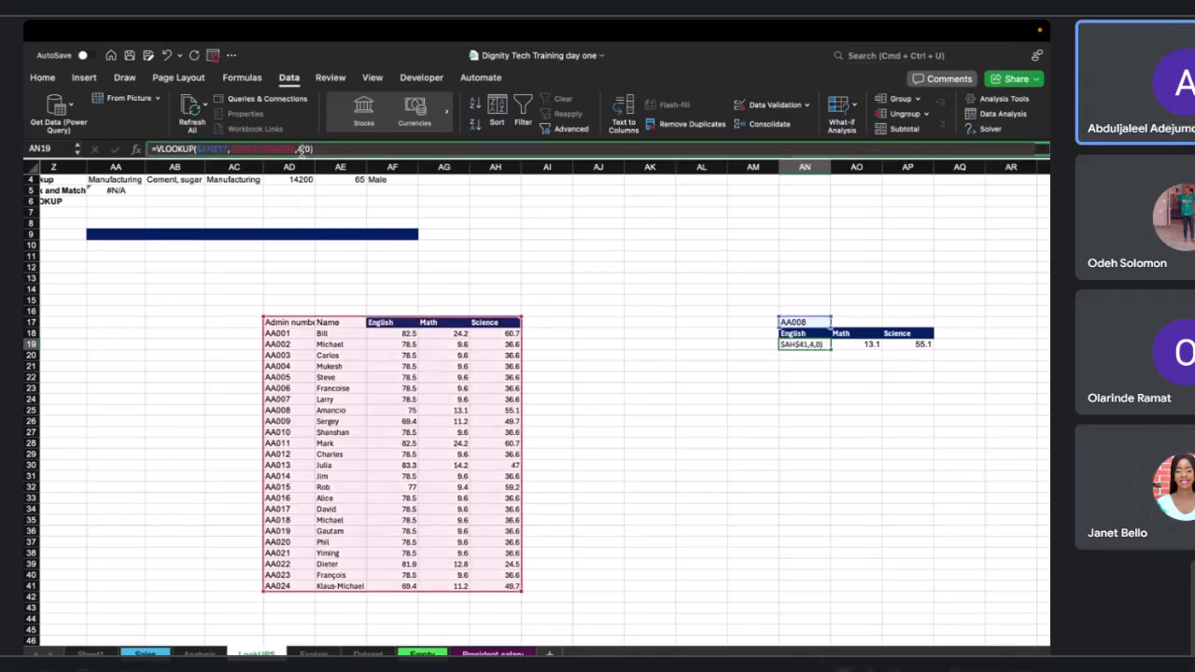
key(Return)
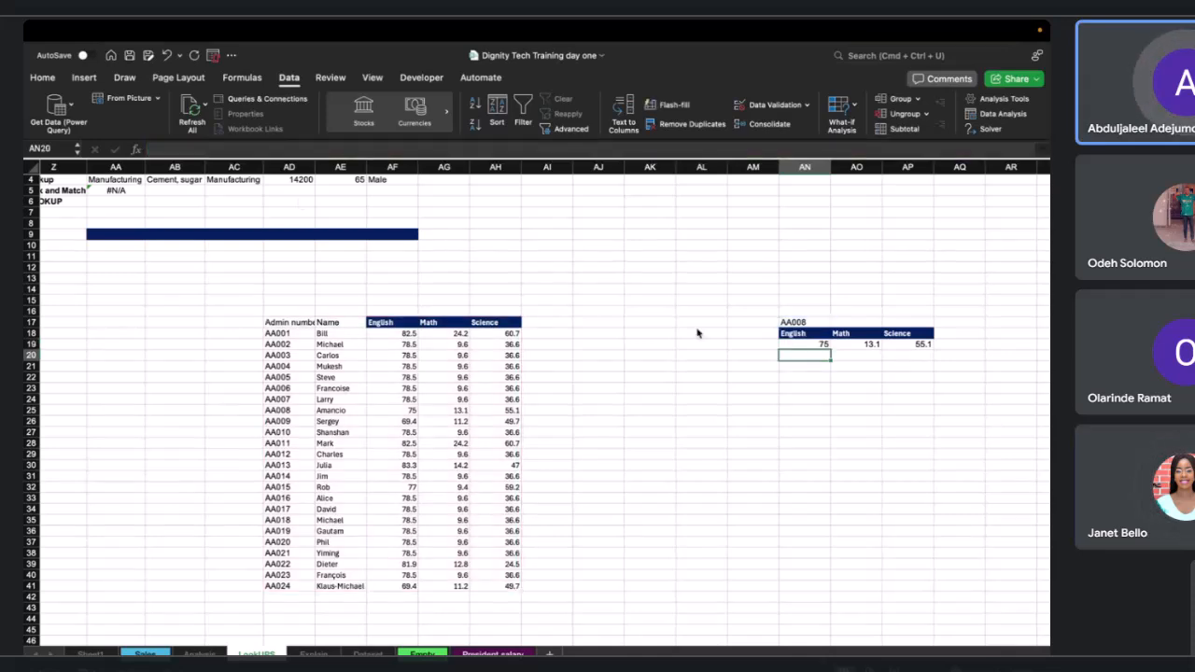
Copy the AN19 VLOOKUP formula into AN20 and AN21, making its lookup value reference relative.
click(821, 344)
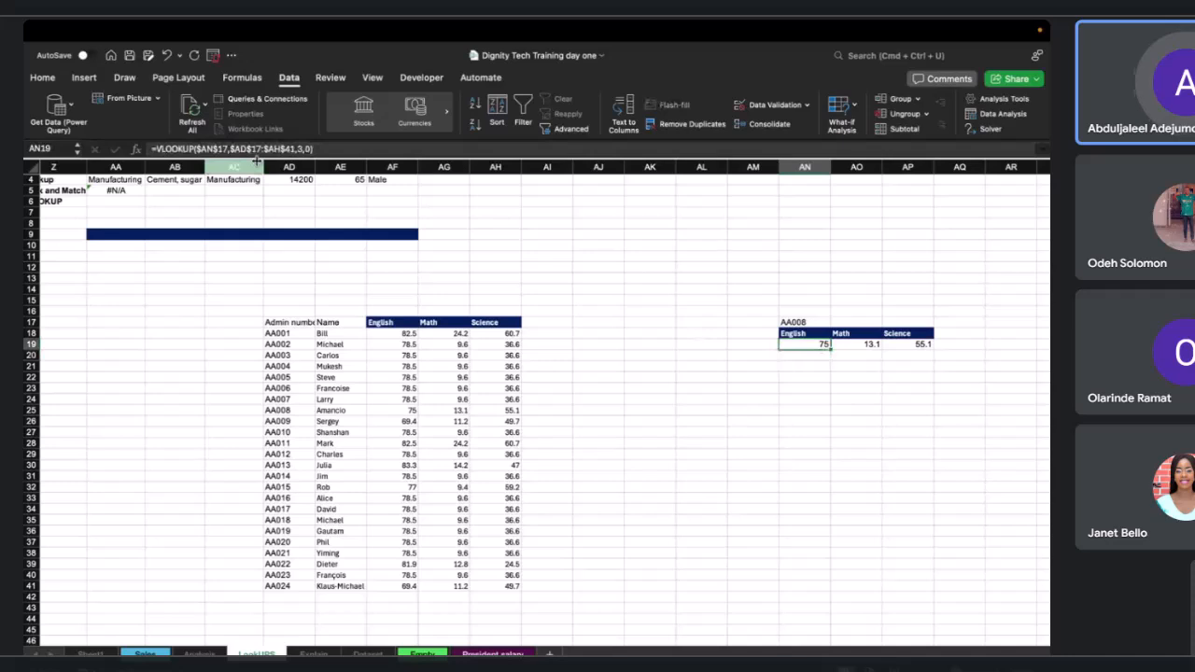
key(ctrl+c)
key(Down)
key(ctrl+v)
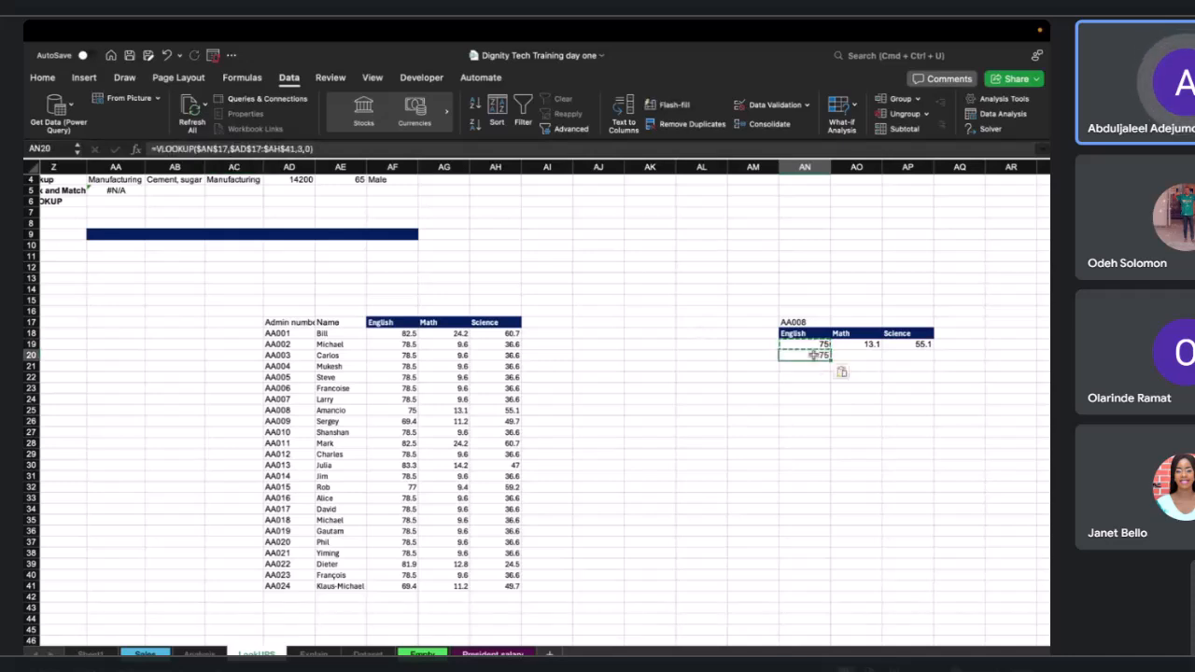
click(197, 149)
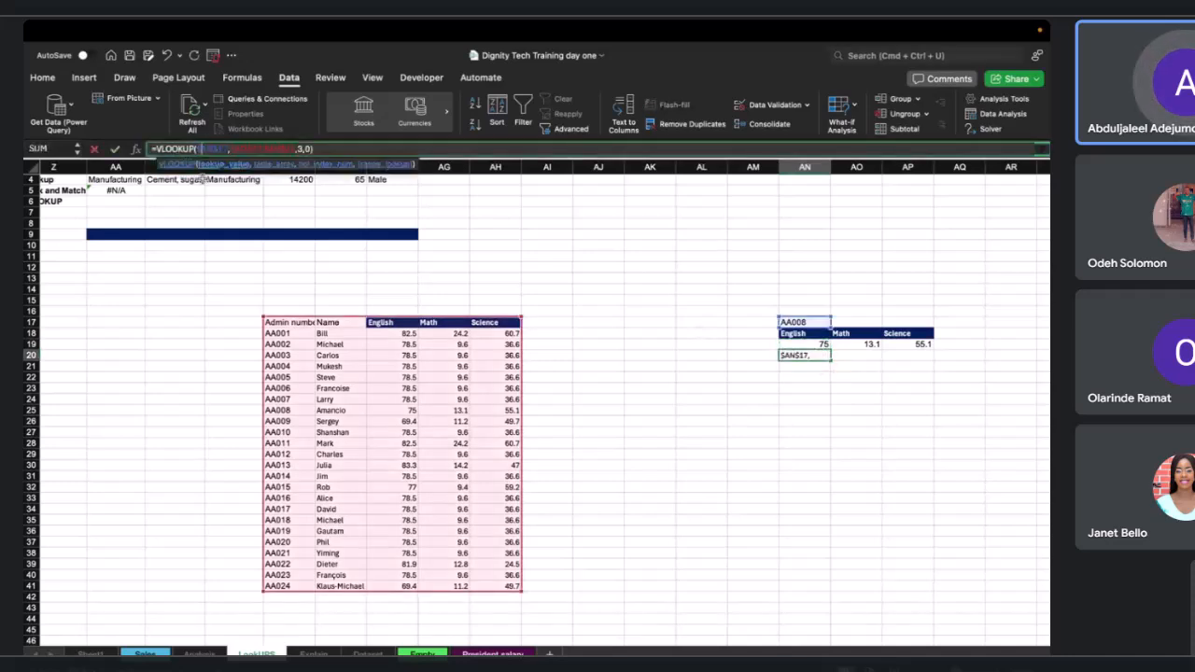
click(215, 147)
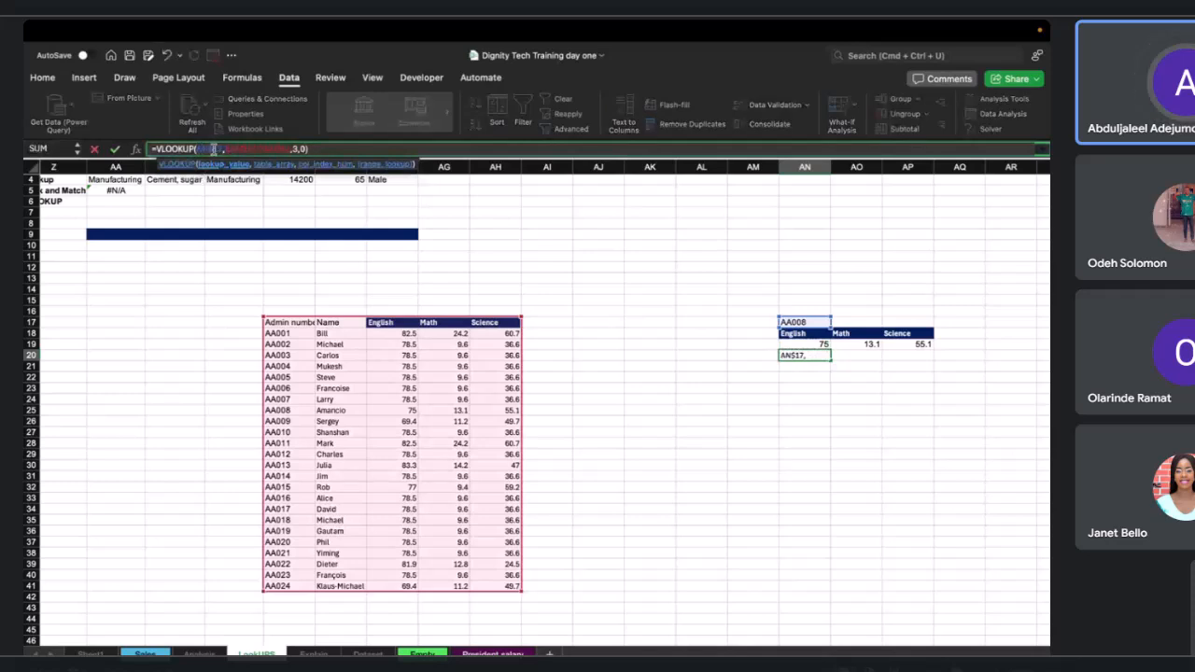
key(BackSpace)
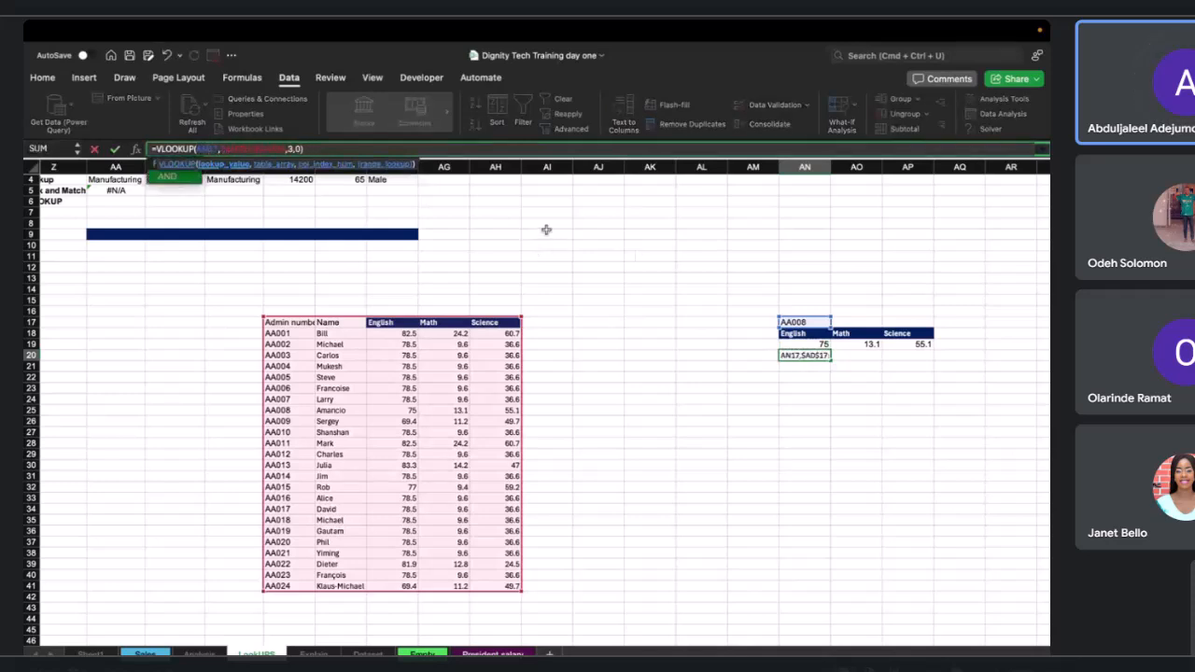
drag(829, 361, 828, 372)
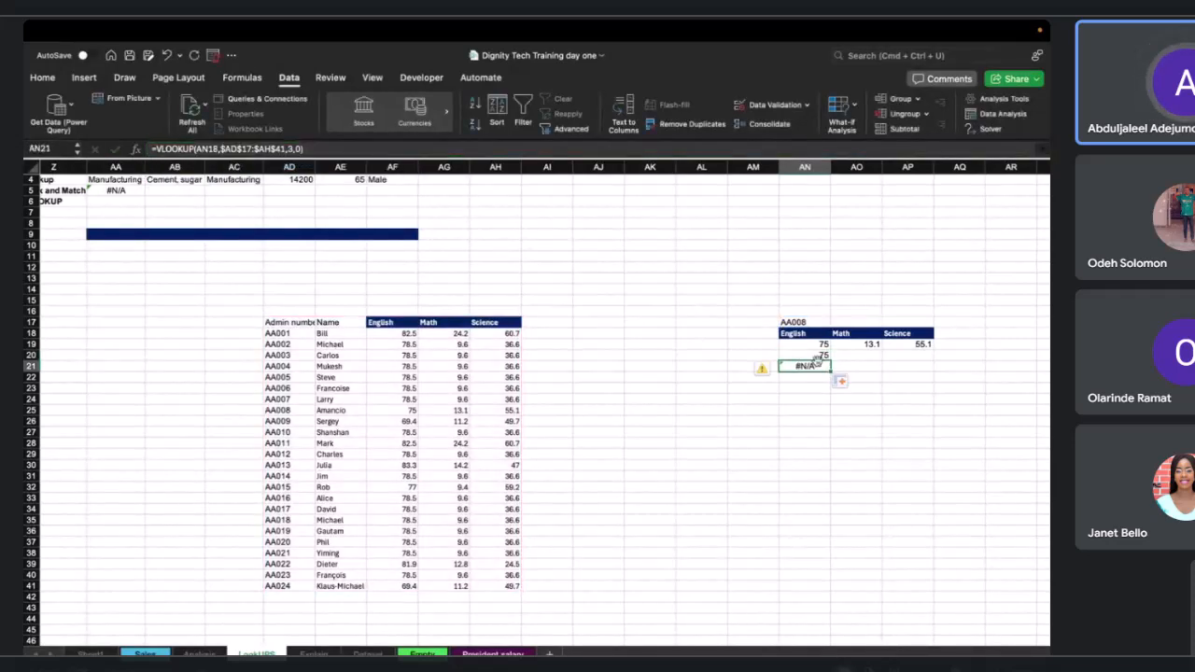
click(198, 149)
double_click(207, 149)
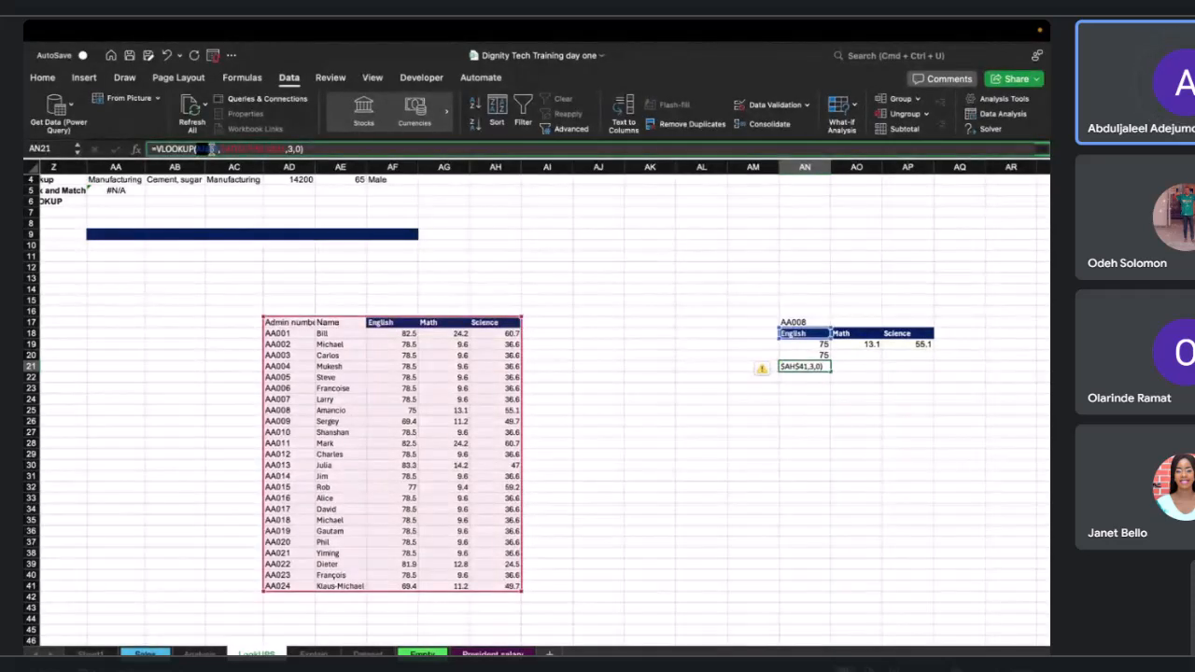
click(801, 336)
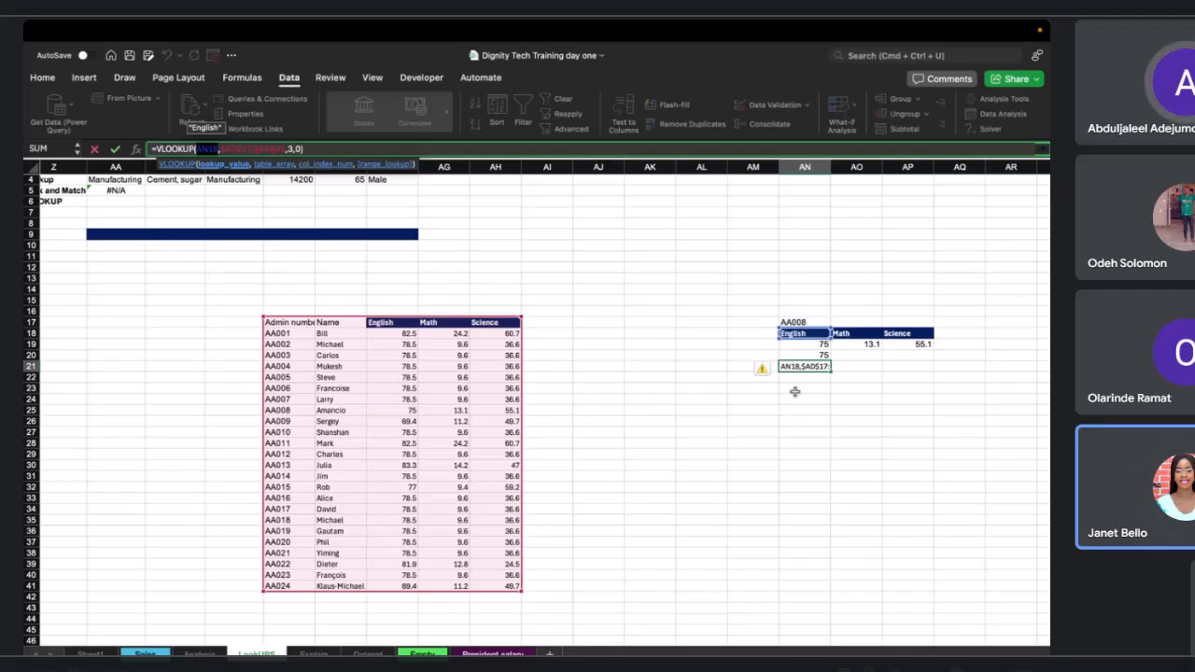
key(ctrl+Left)
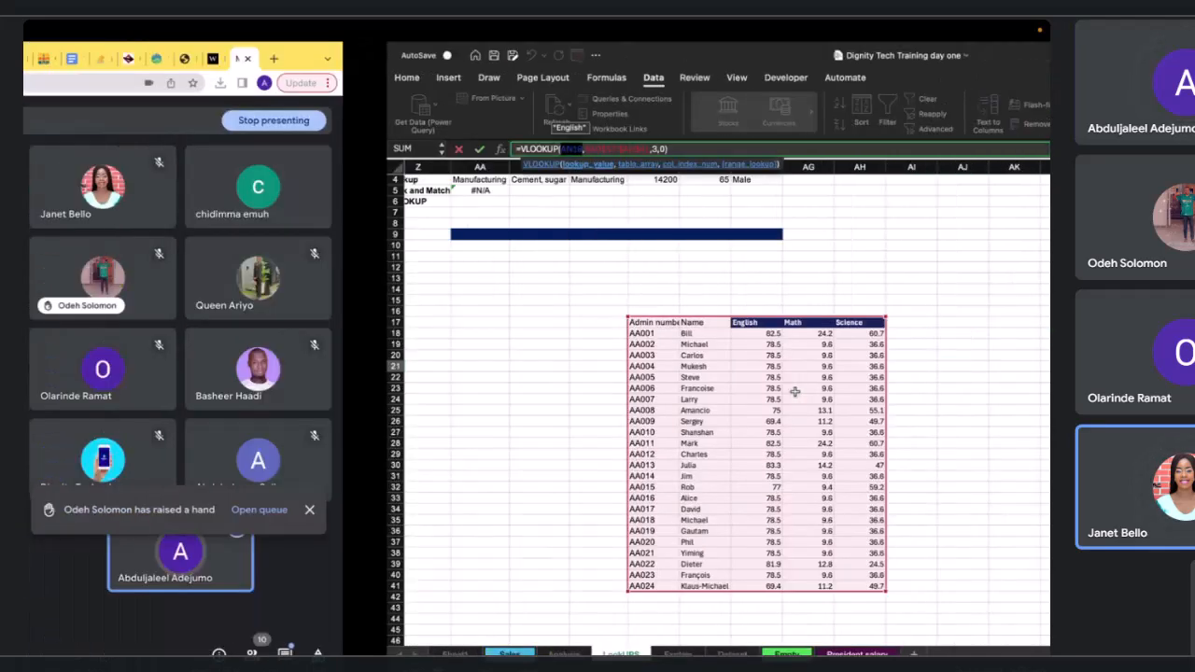
key(ctrl+Right)
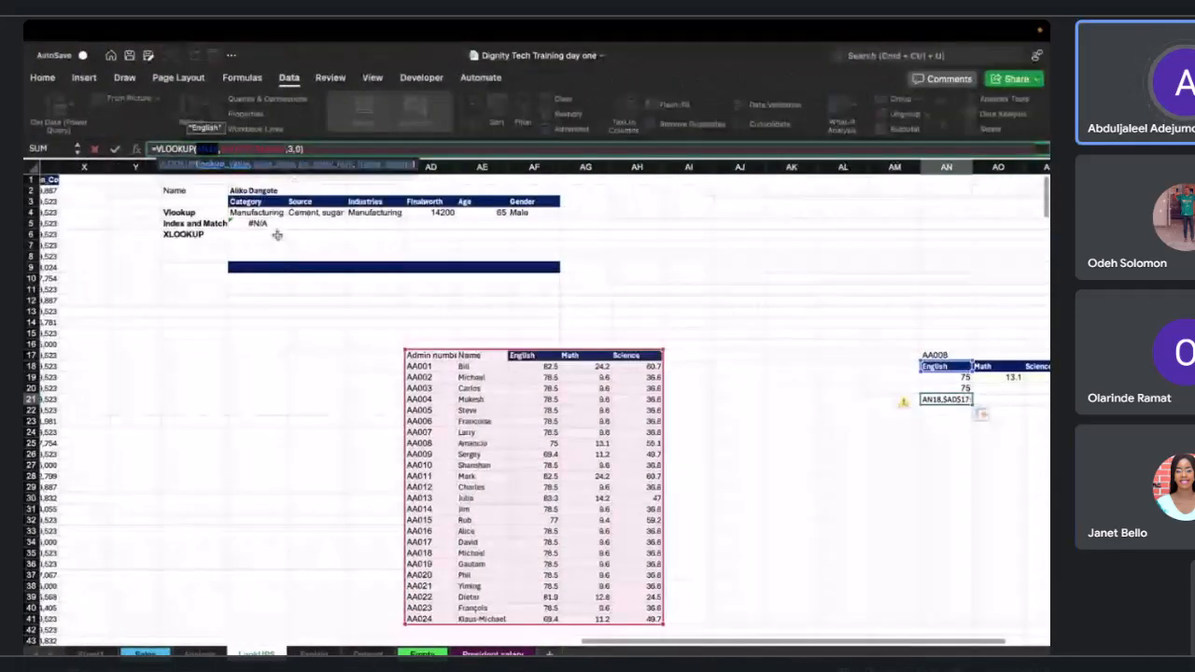
click(257, 233)
key(BackSpace)
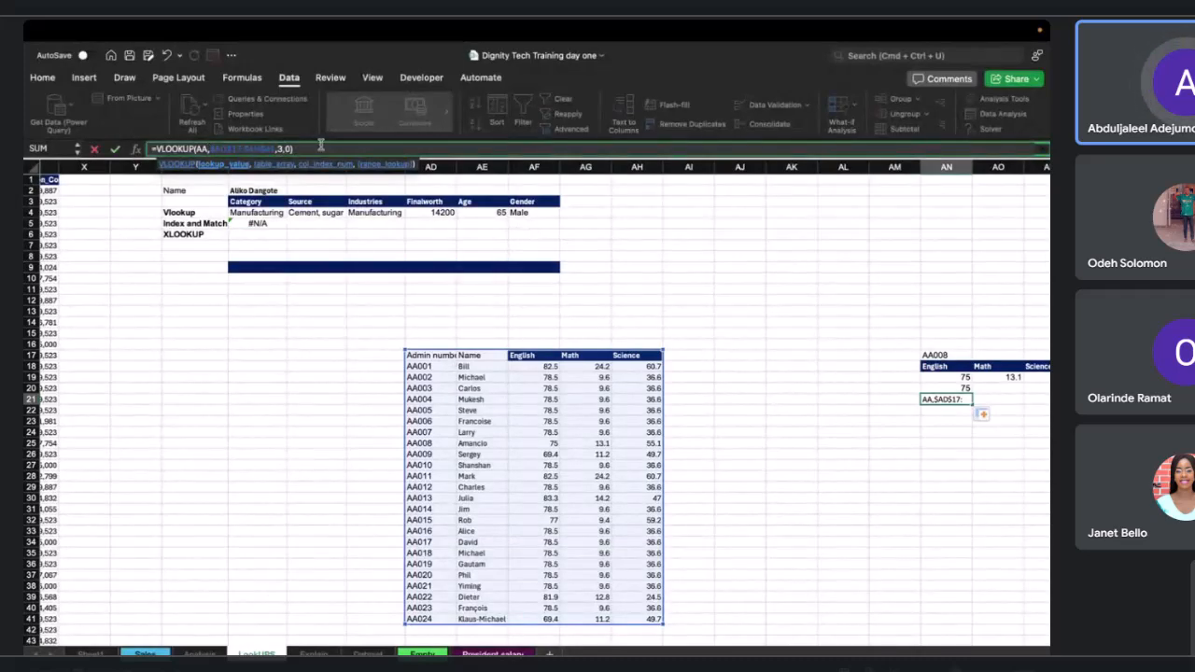
click(321, 146)
key(Escape)
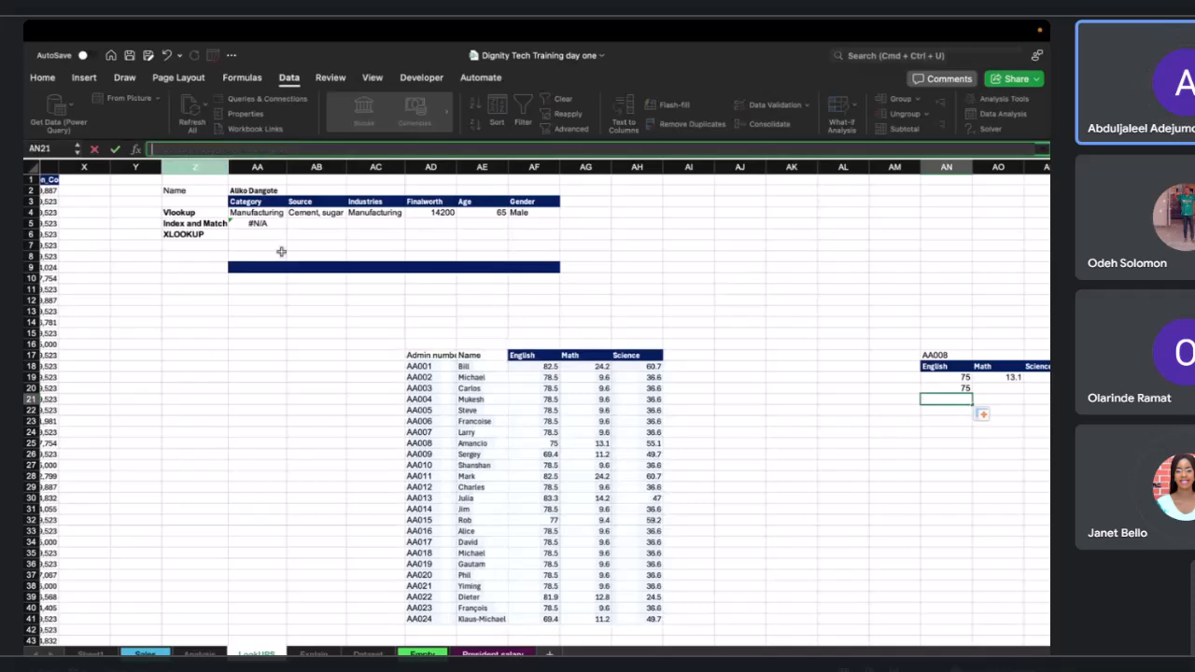
Start an XLOOKUP formula in AA6 using the name in AA2 as the lookup value.
click(269, 214)
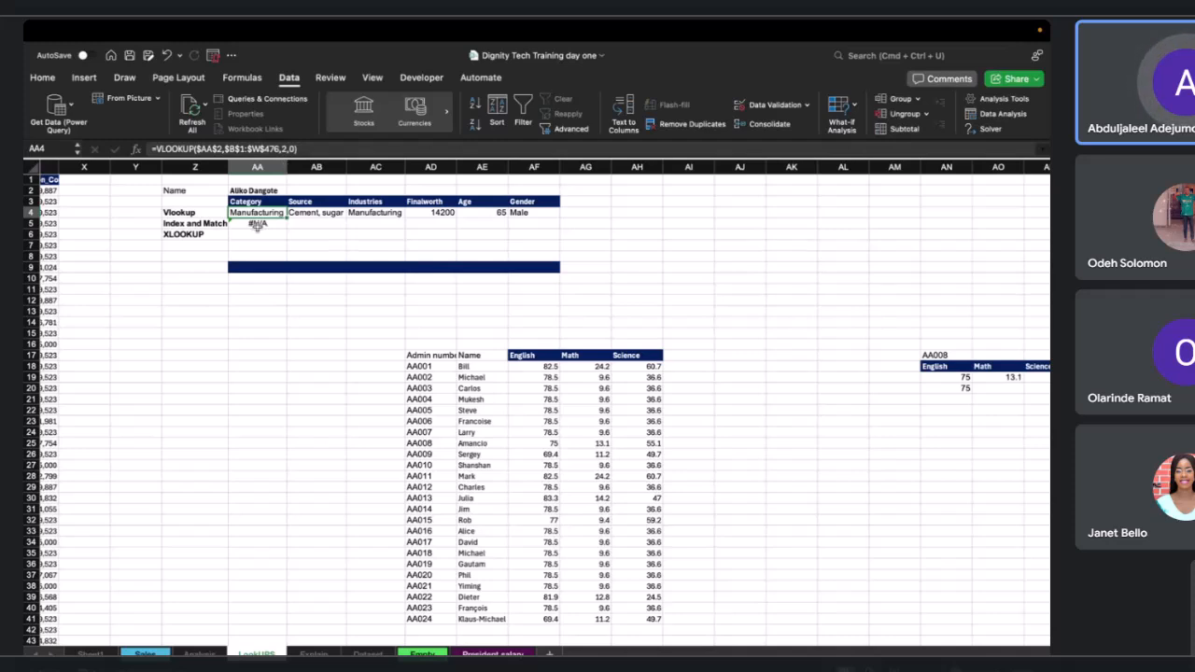
click(248, 234)
text(=)
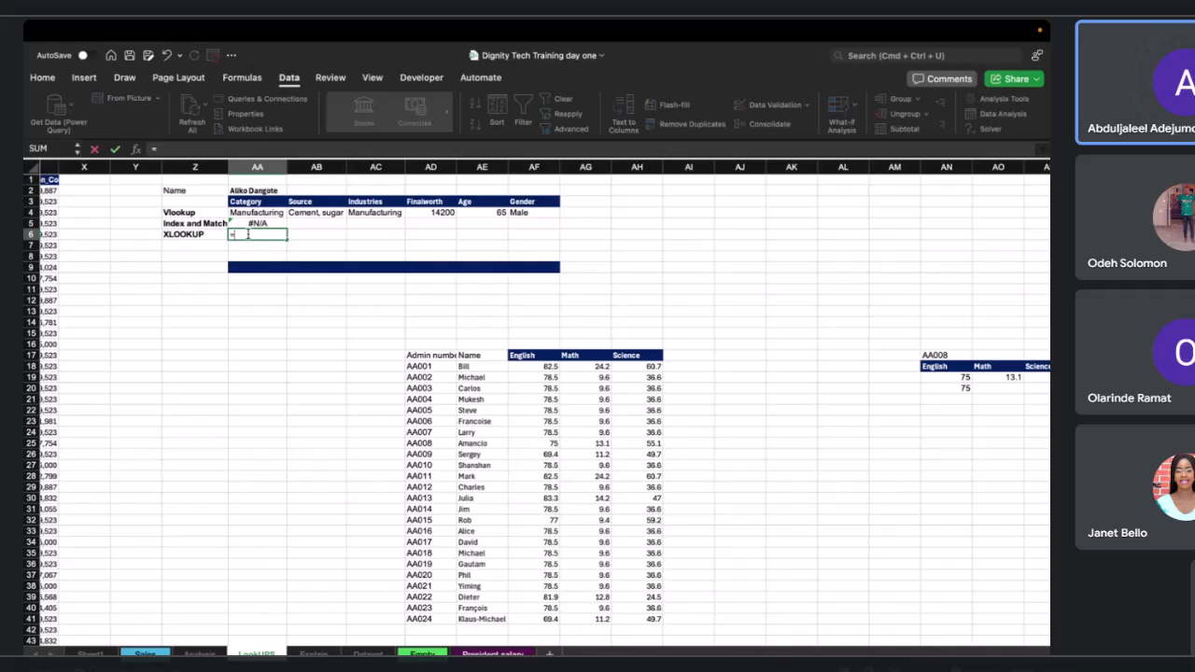
text(XLOKK)
key(BackSpace)
key(BackSpace)
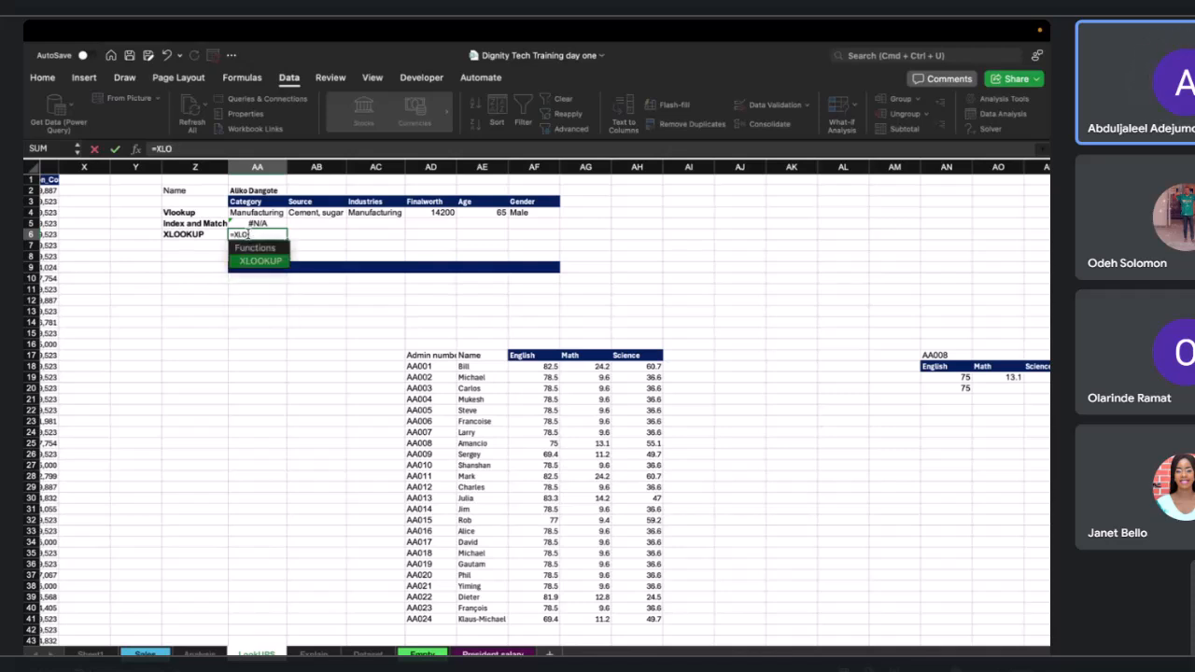
double_click(263, 262)
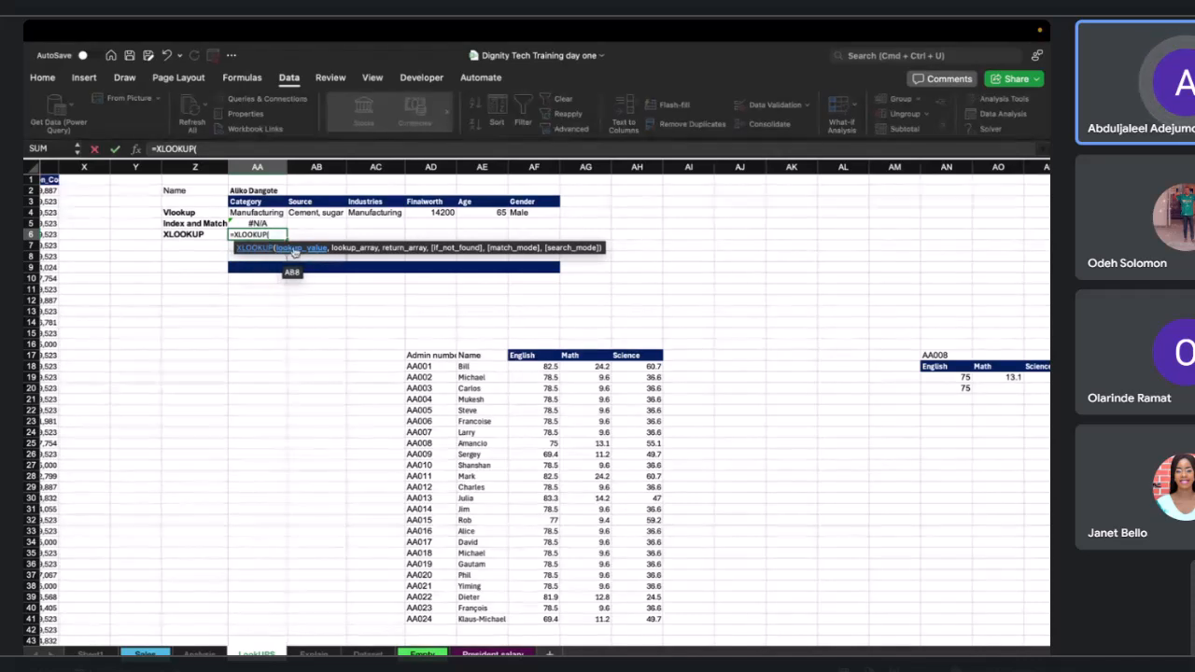
click(258, 190)
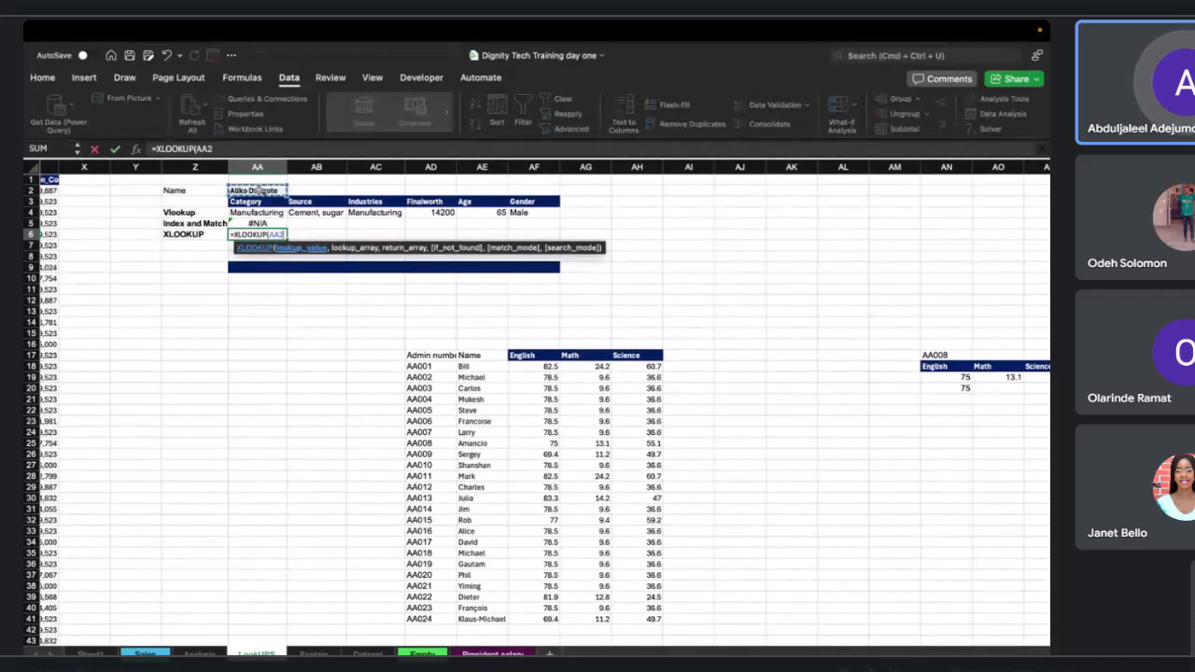
text(,)
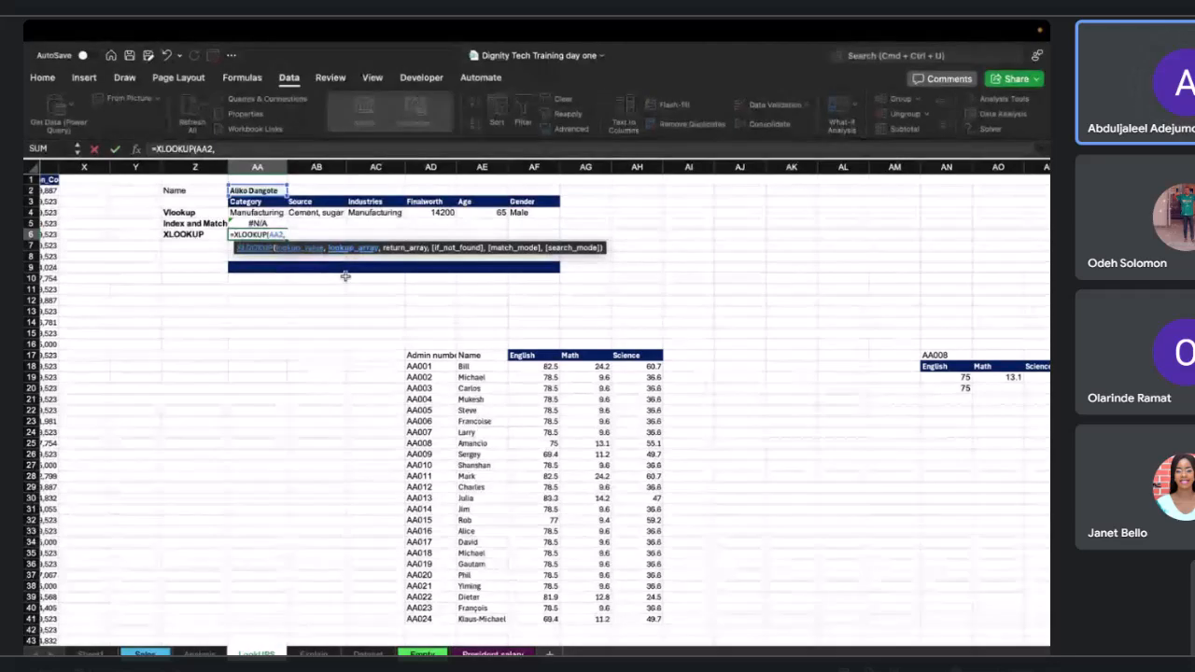
Set the XLOOKUP lookup array to the Person Name column B1:B476, making both references absolute as $AA$2 and $B$1:$B$476.
scroll(345, 276, left, 15)
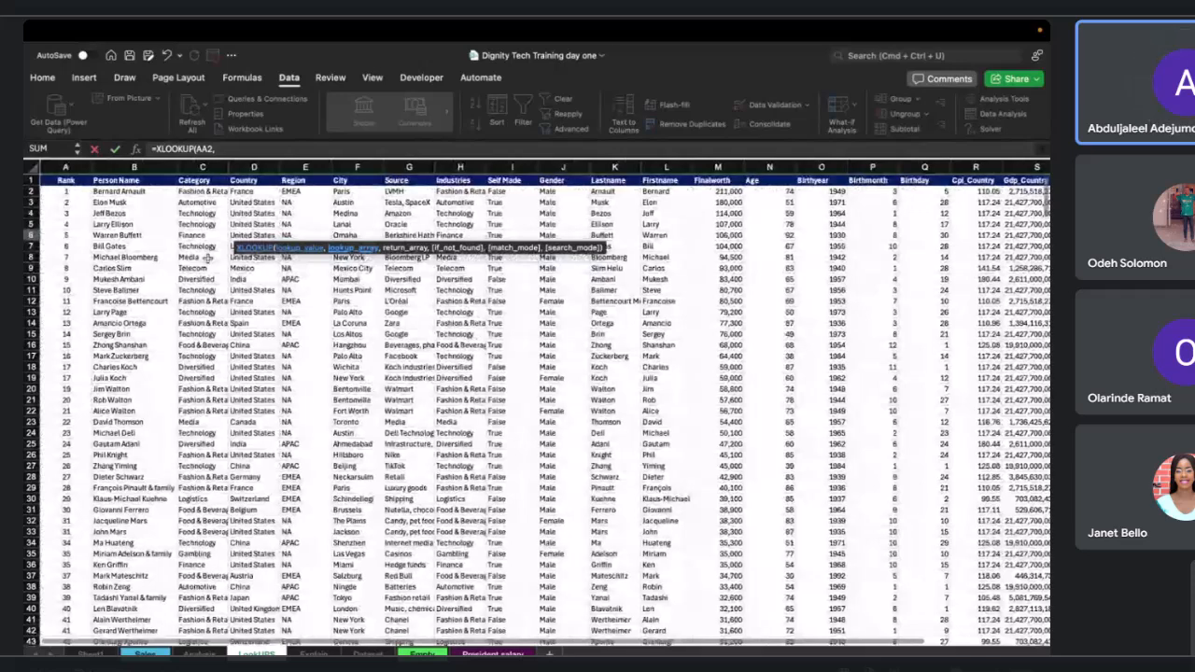
click(94, 184)
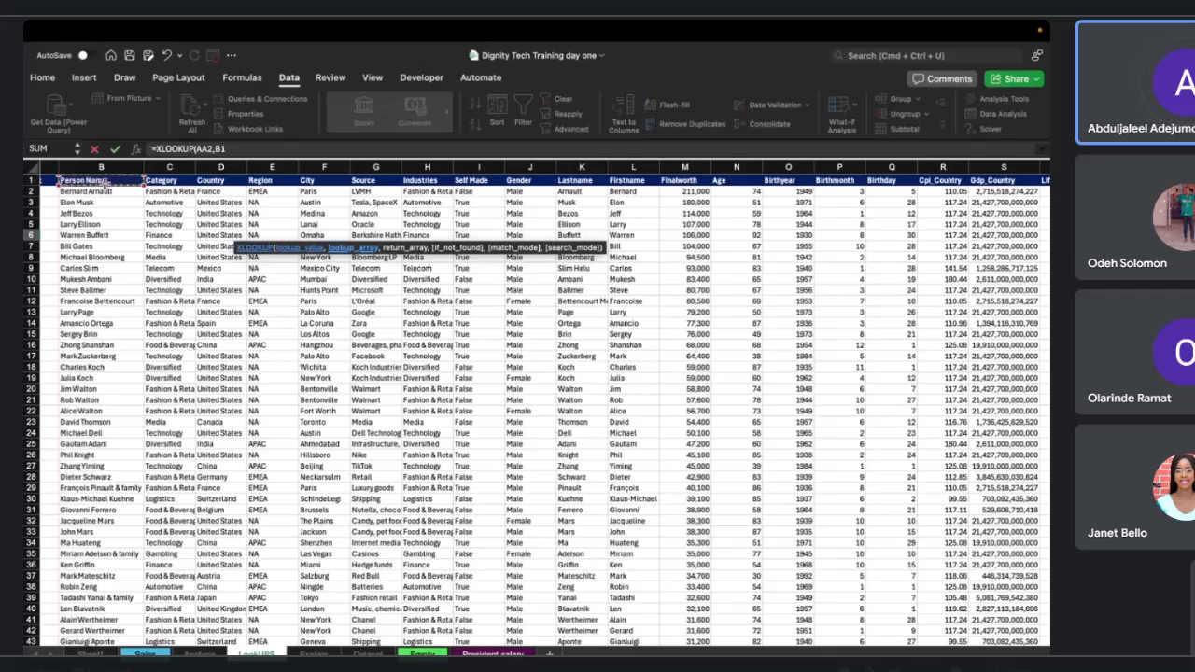
key(ctrl+shift+Down)
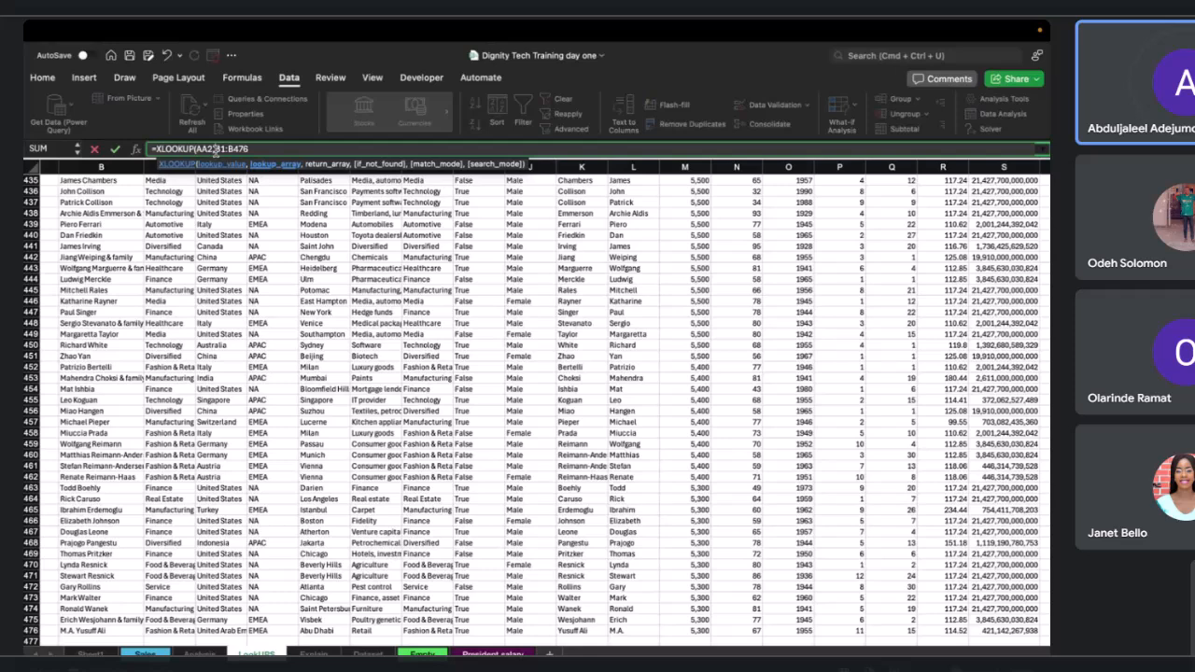
click(217, 149)
drag(225, 149, 255, 150)
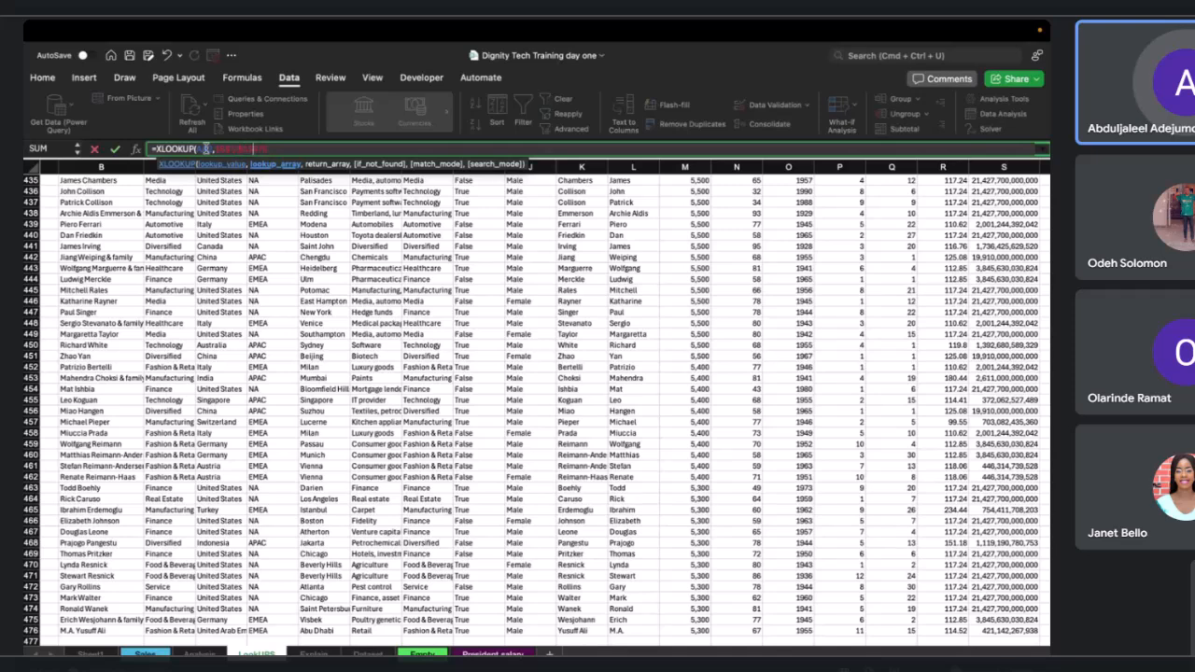
click(206, 150)
key(BackSpace)
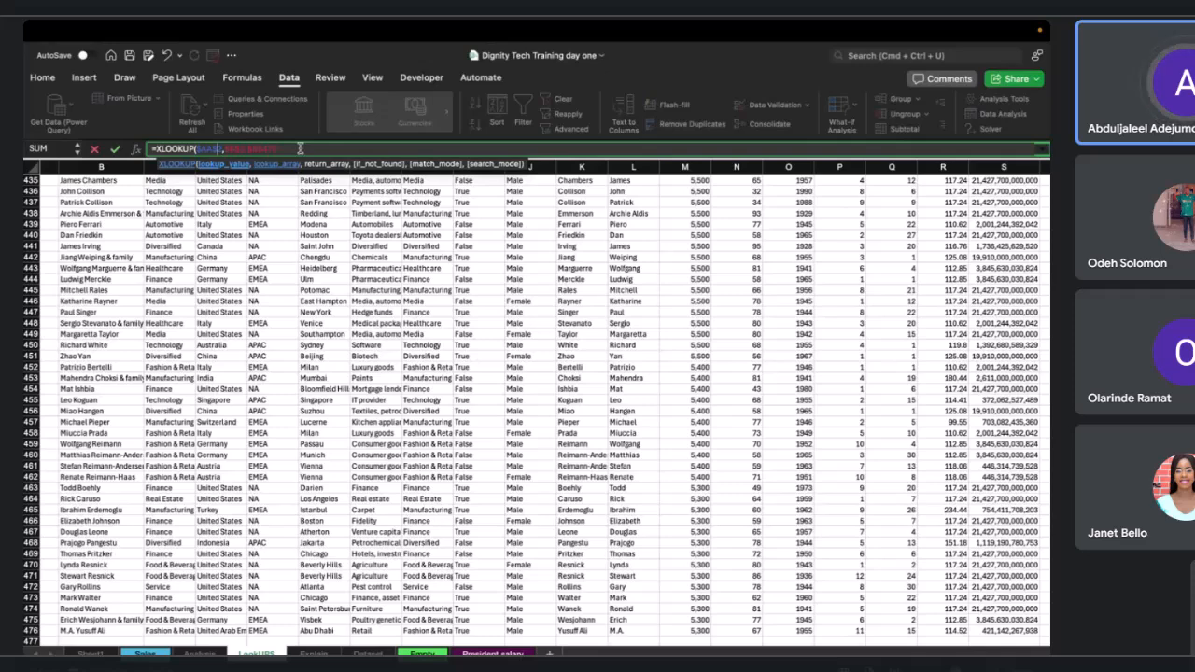
click(300, 149)
text(,)
Complete the AA6 XLOOKUP with the Category column as return array, $C$1:$C$476, and enter it.
scroll(199, 280, up, 5)
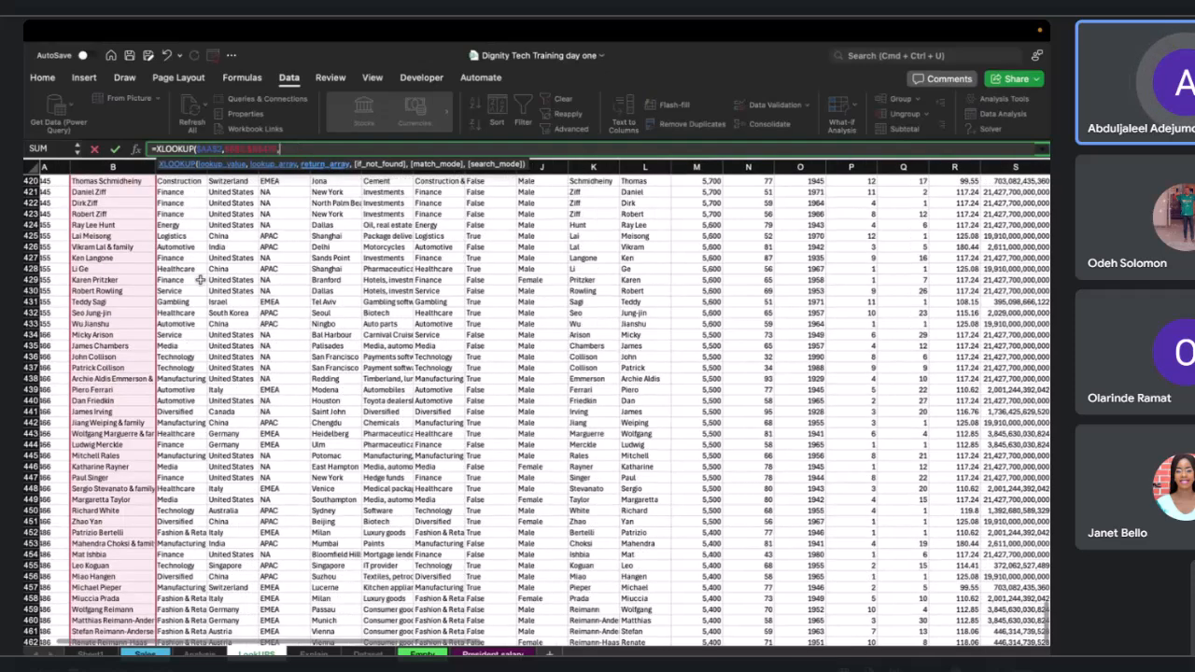
scroll(200, 280, right, 10)
scroll(199, 280, up, 20)
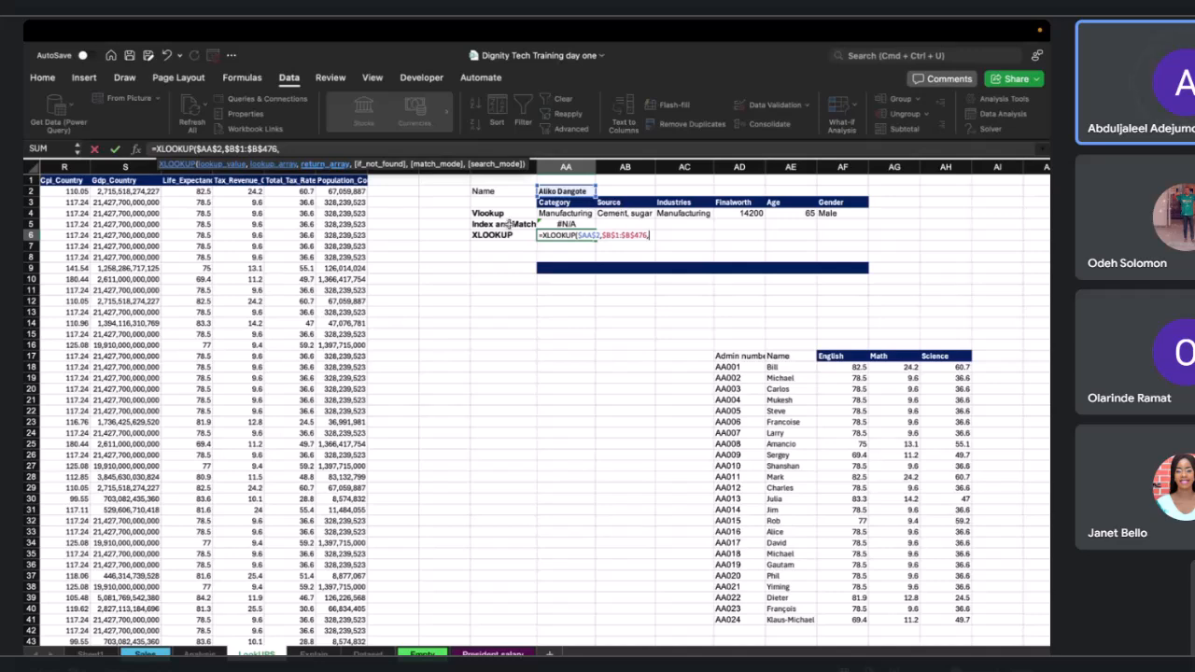
scroll(357, 271, left, 10)
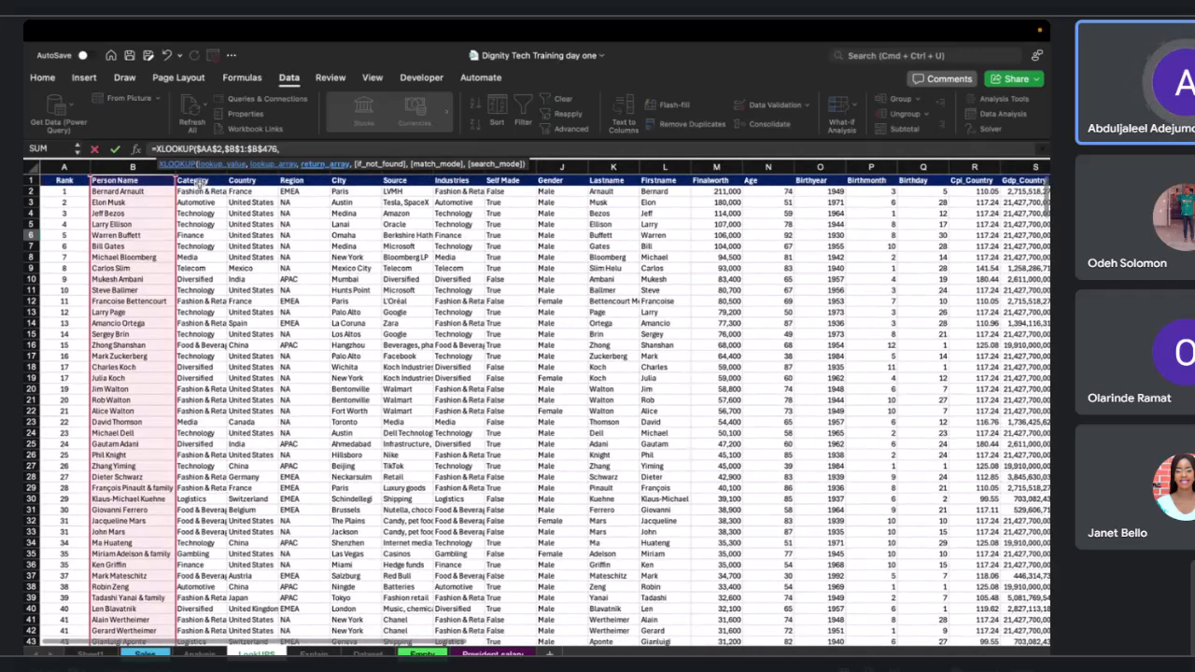
click(198, 182)
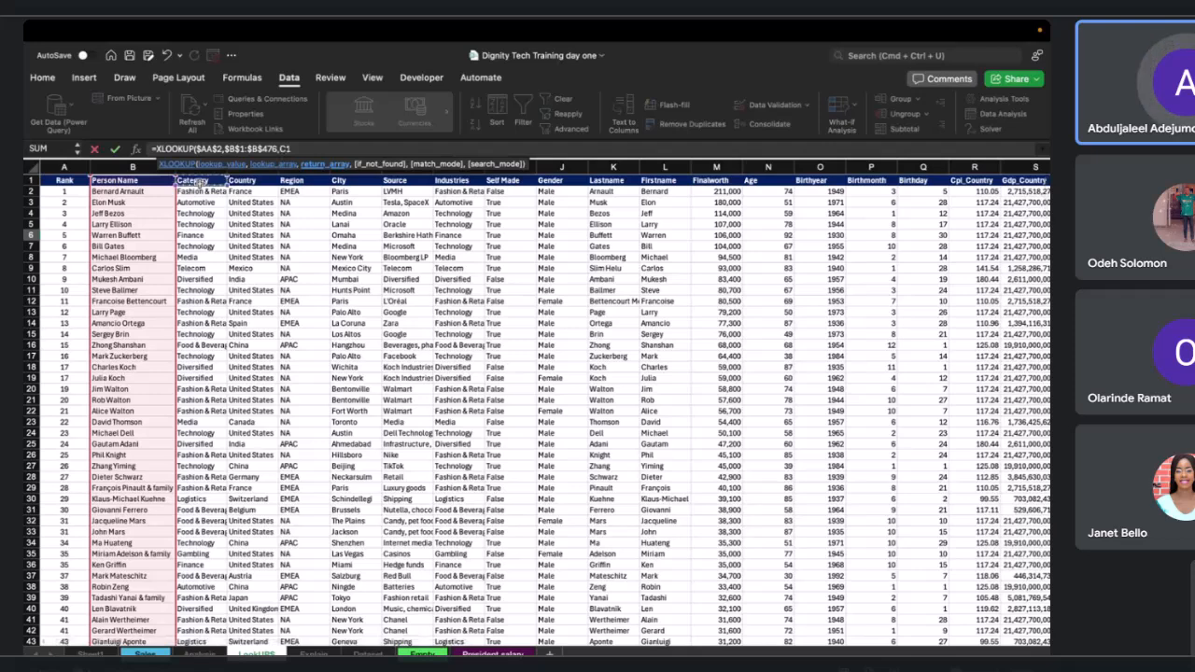
key(super+shift+Down)
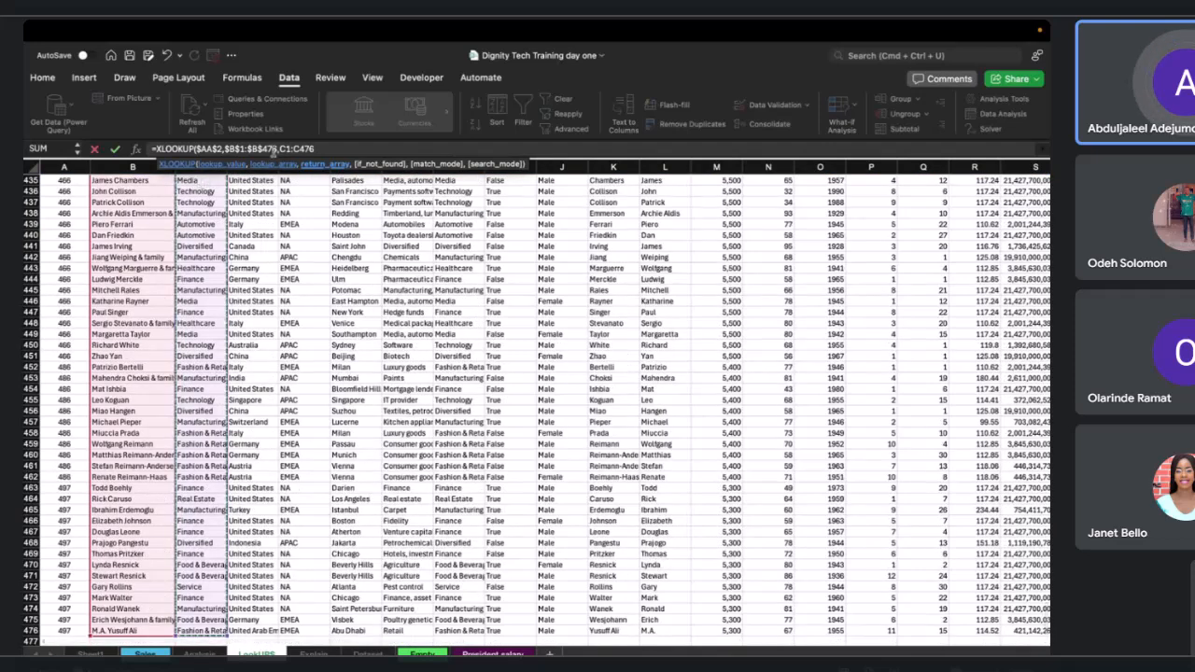
click(281, 149)
text($)
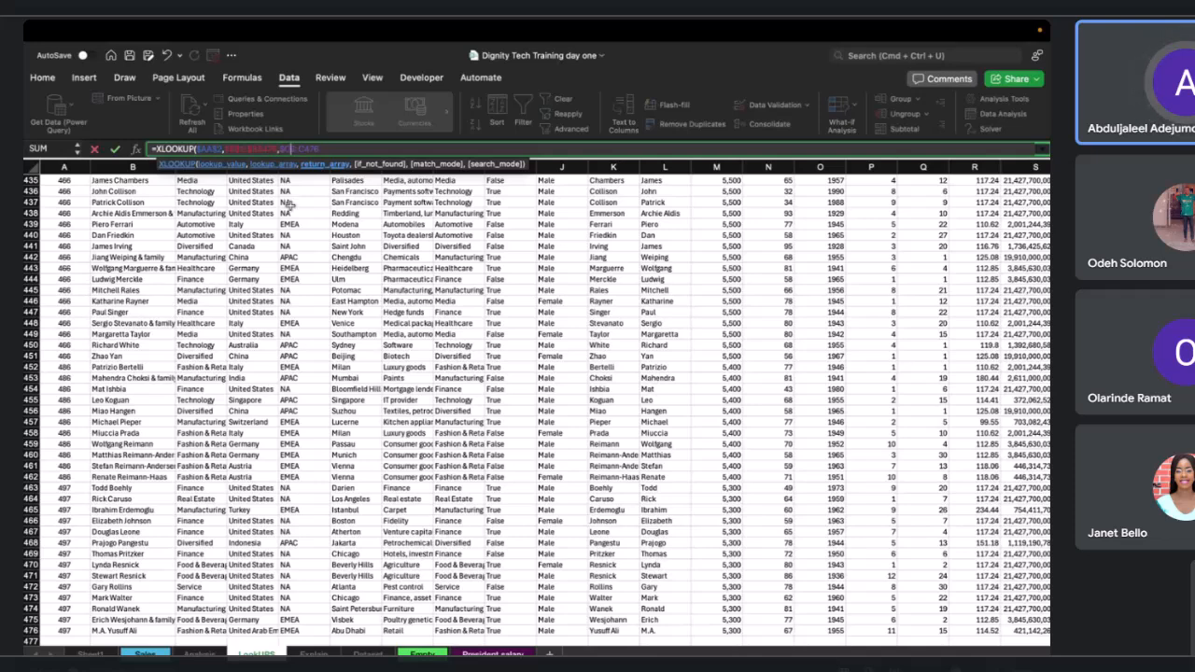
click(304, 150)
text($C$501)
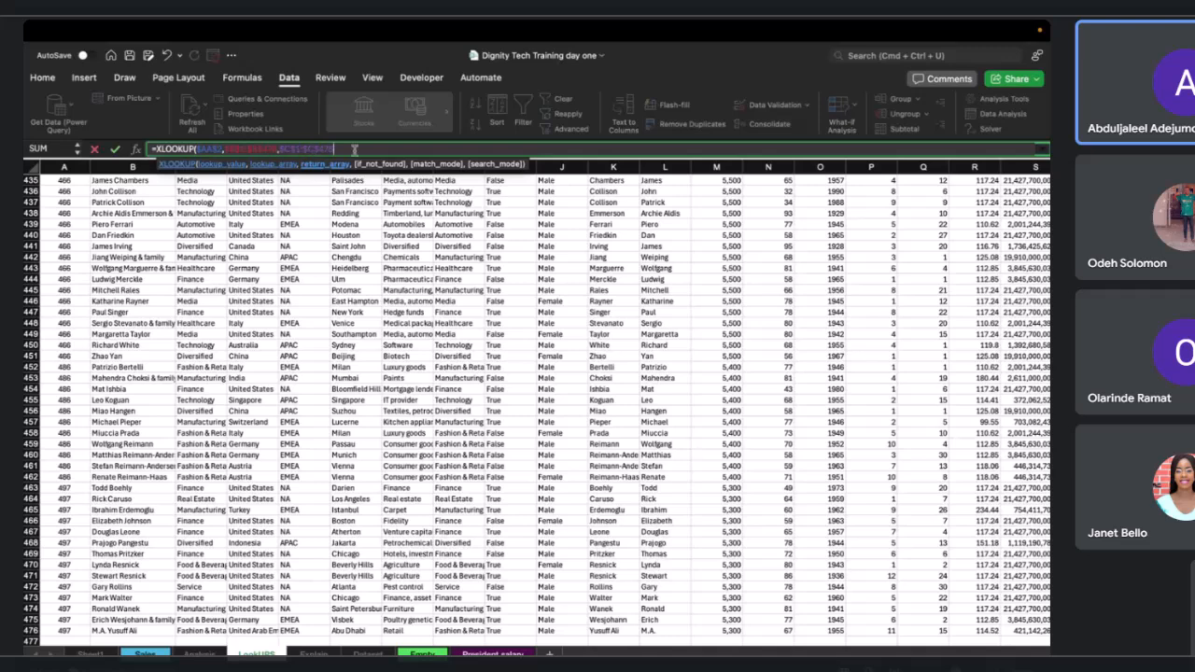
text())
key(Return)
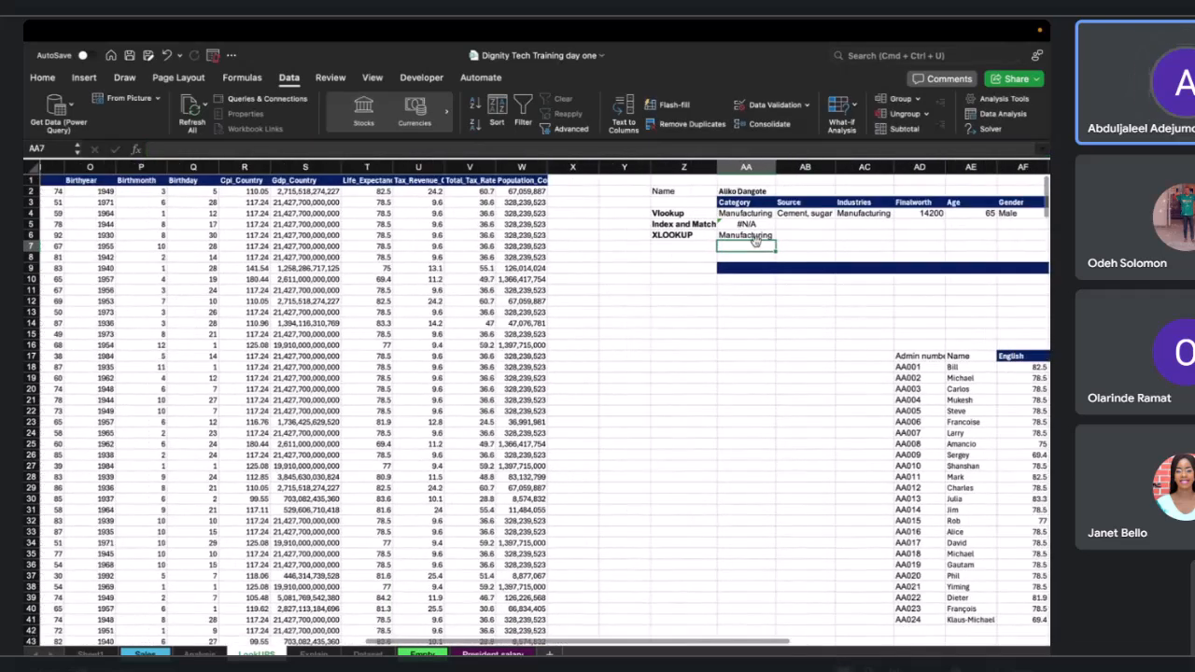
Copy the AA6 XLOOKUP formula into AB6.
click(744, 235)
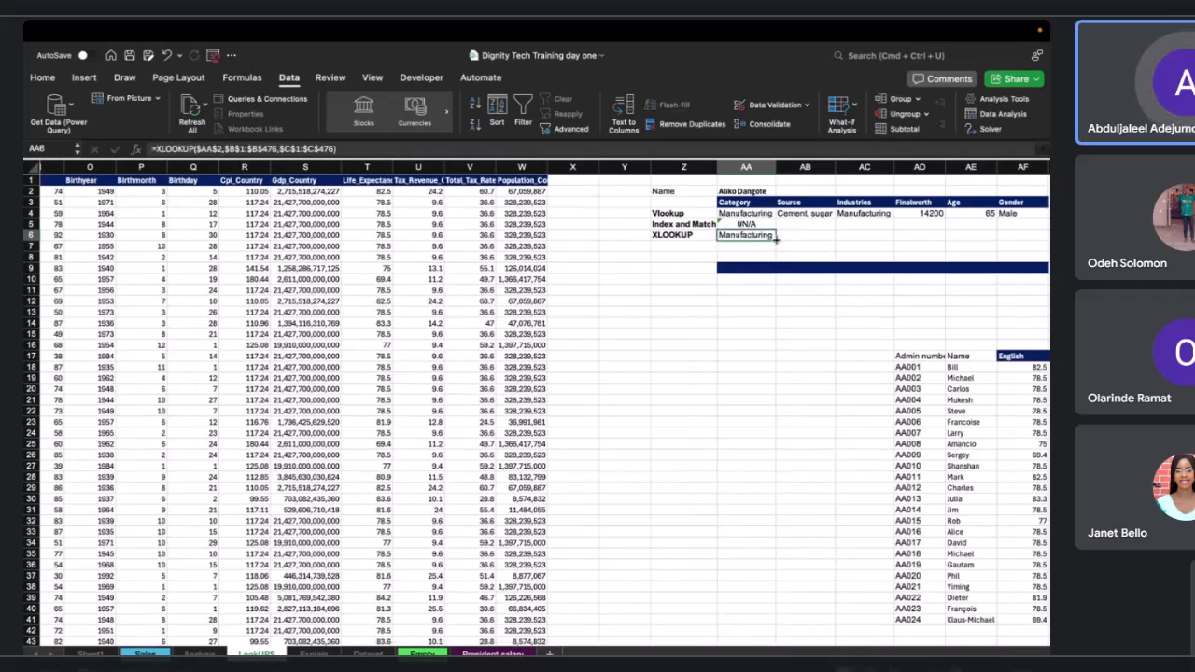
drag(776, 240, 835, 244)
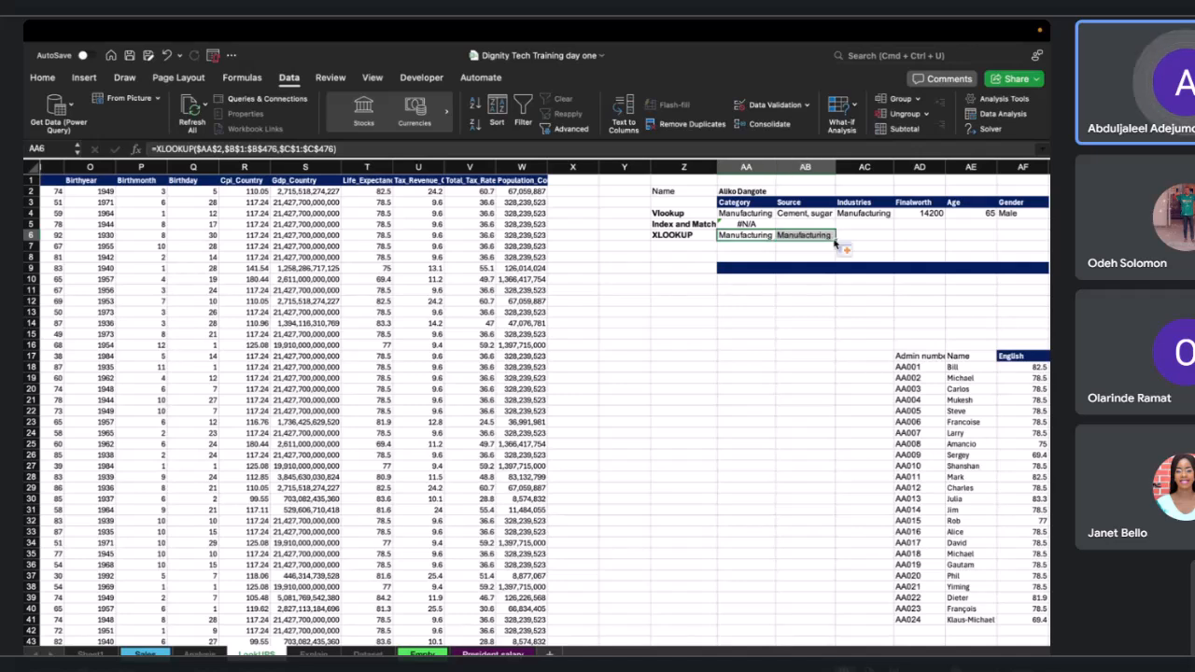
click(817, 235)
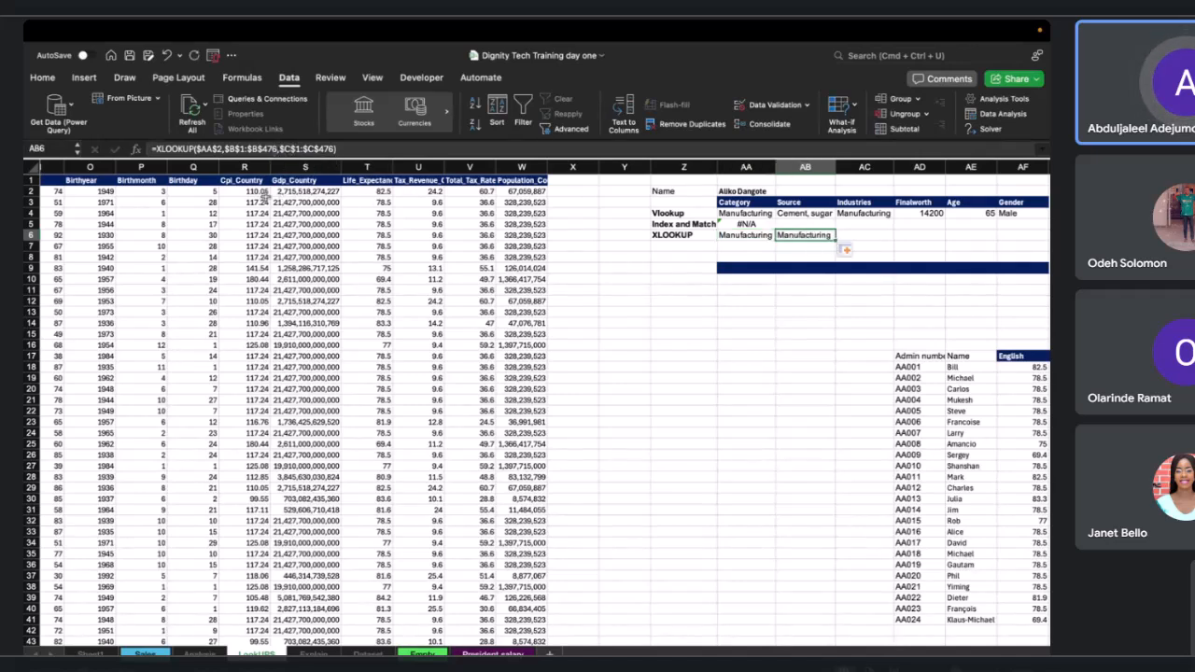
Change the AB6 XLOOKUP return array to the Source column, $G$1:$G$476.
click(293, 149)
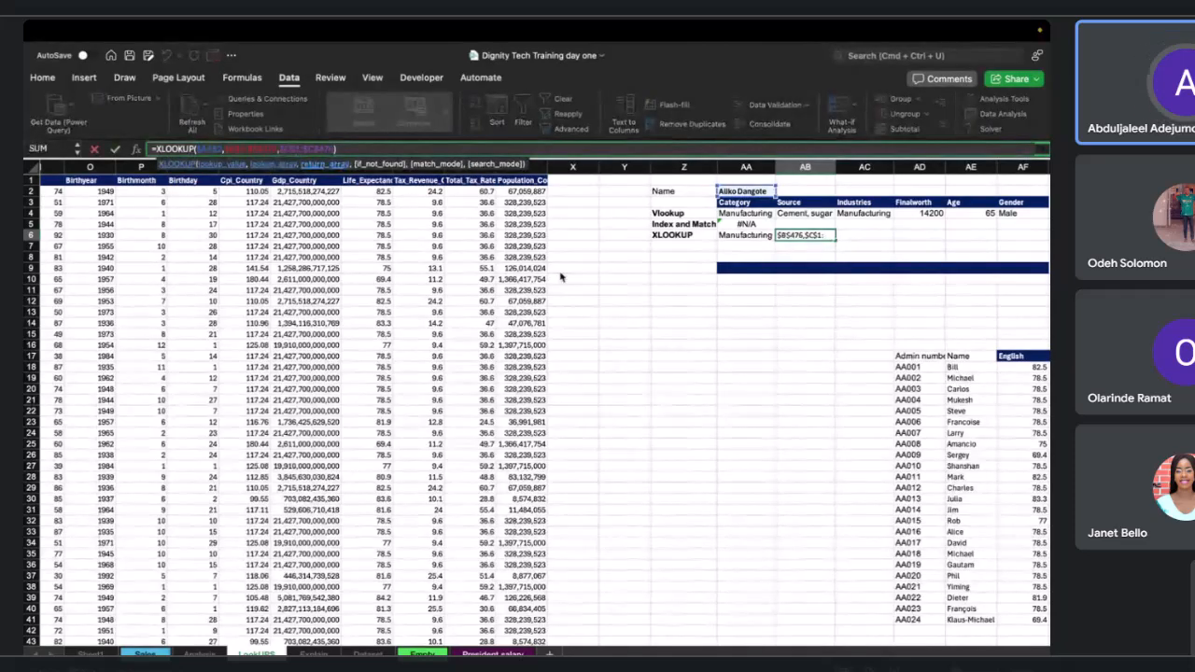
scroll(560, 272, left, 10)
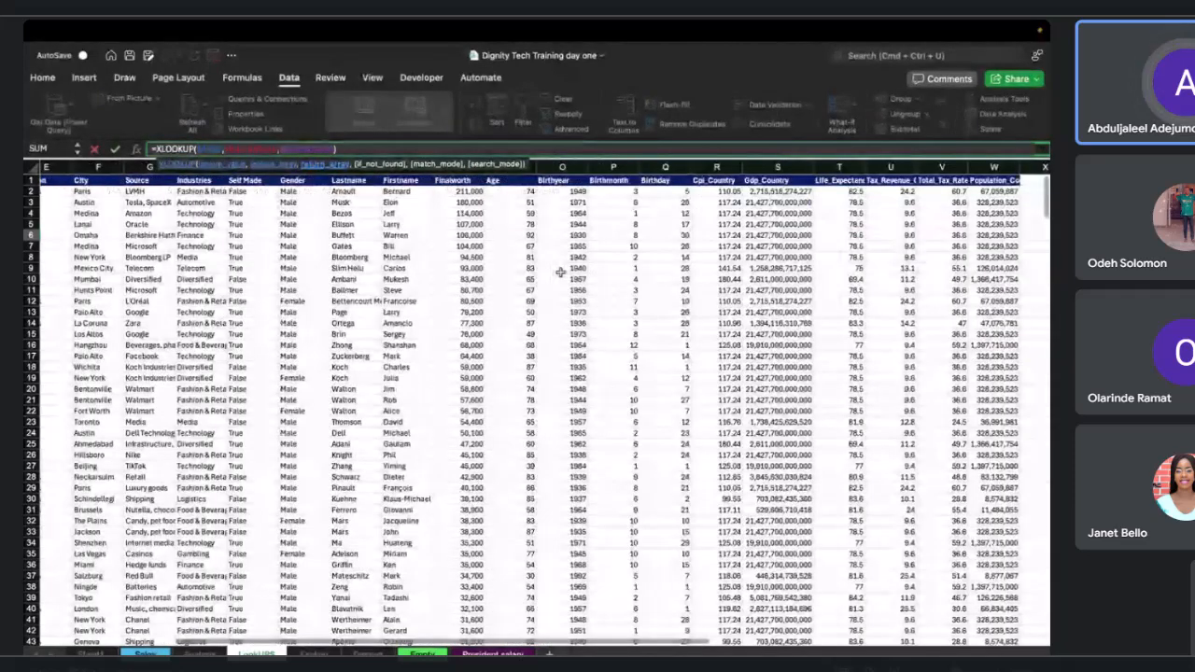
scroll(560, 272, left, 4)
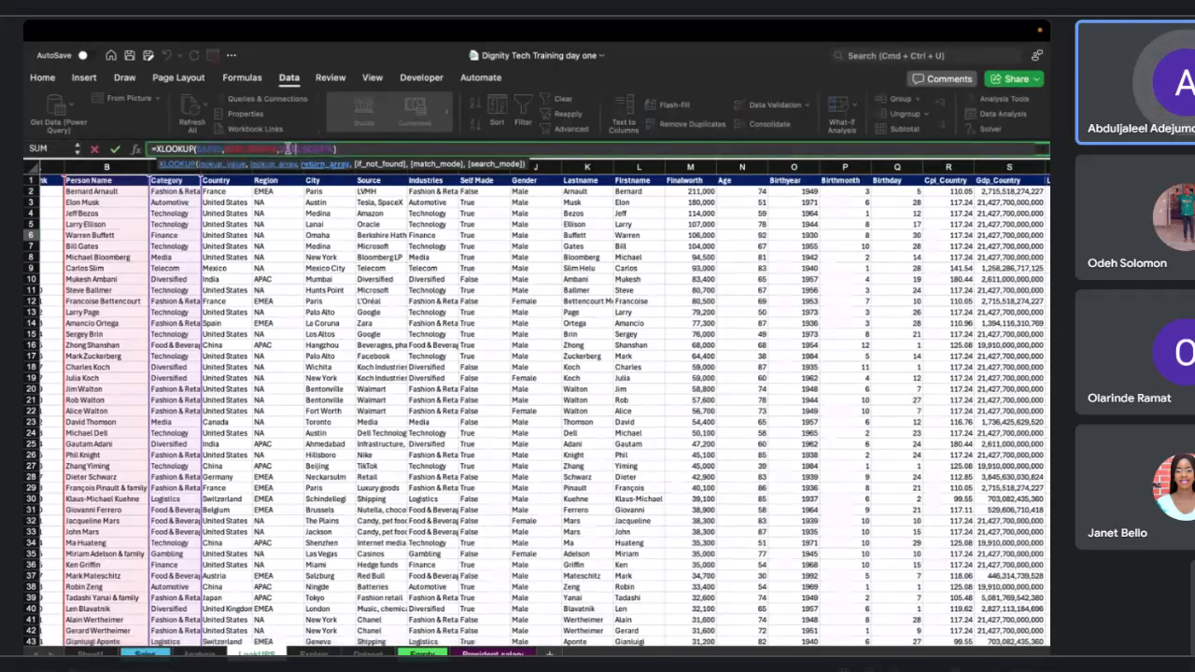
drag(281, 148, 332, 148)
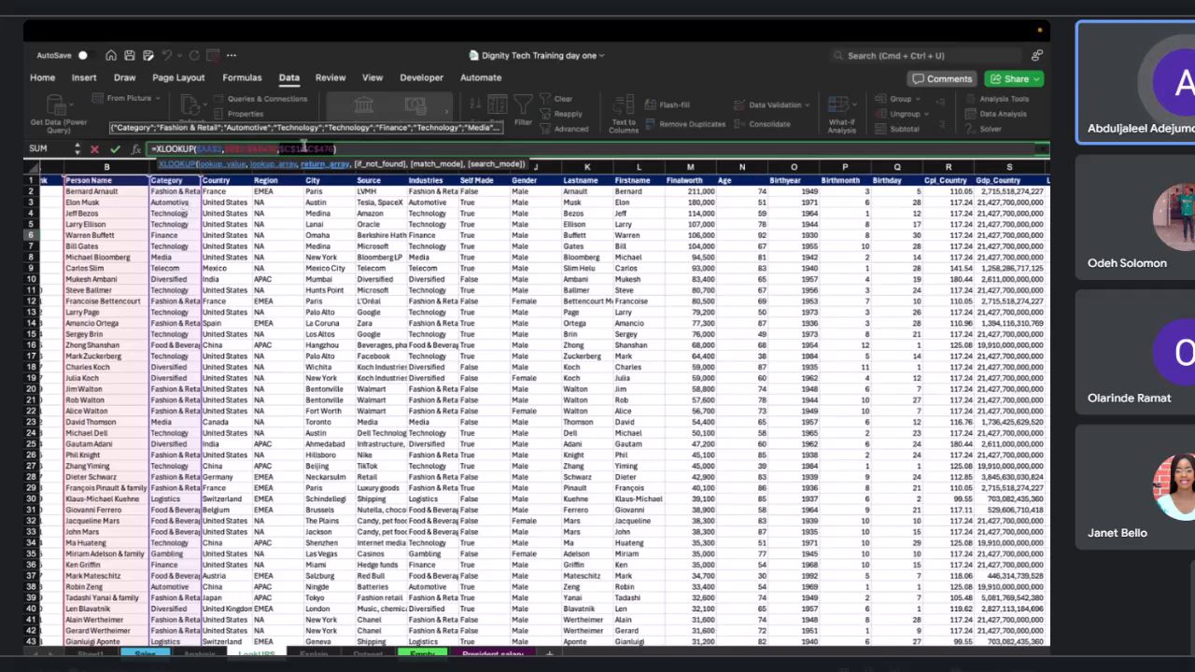
click(304, 148)
click(302, 147)
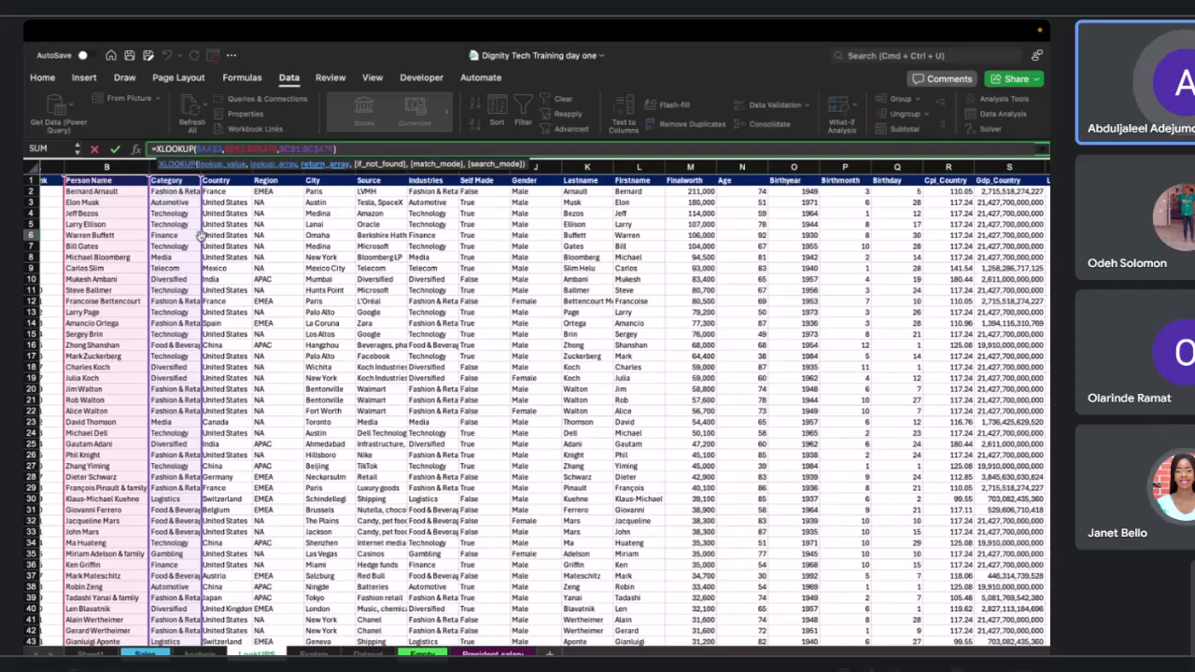
drag(200, 238, 205, 241)
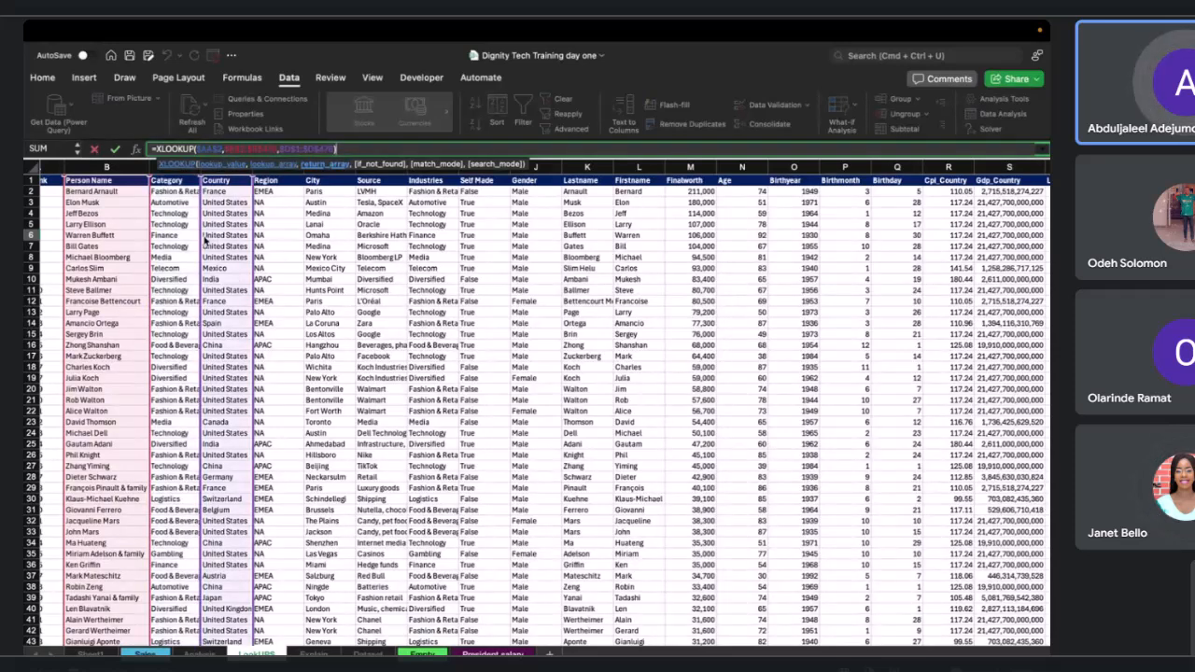
drag(204, 241, 360, 241)
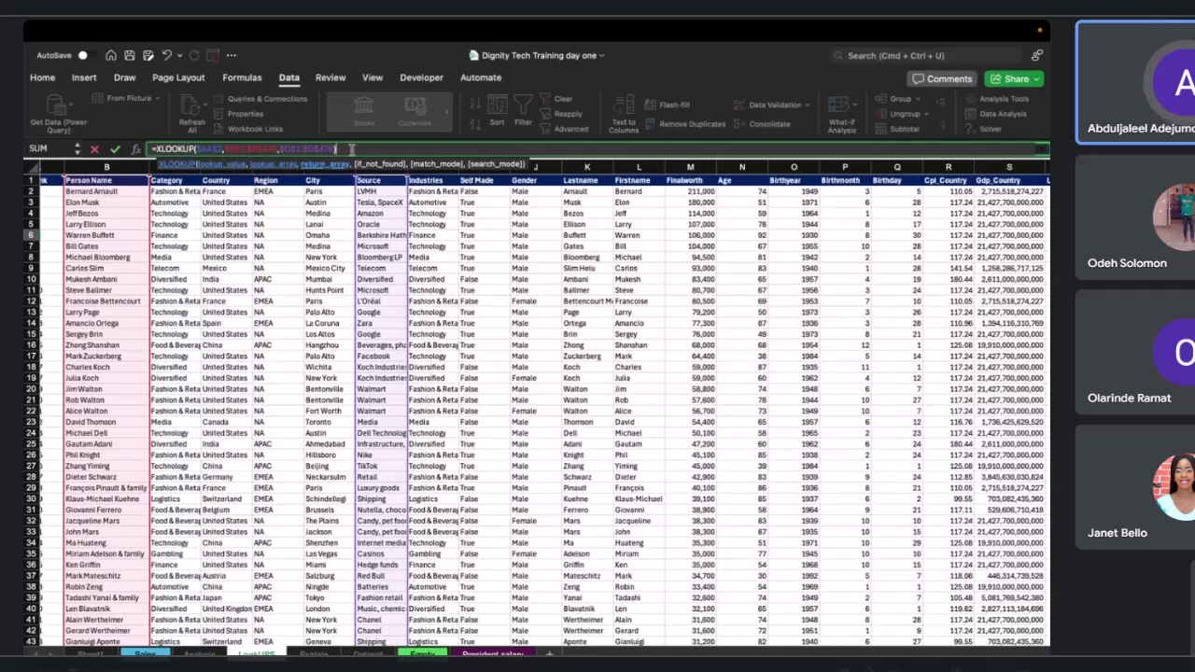
key(Return)
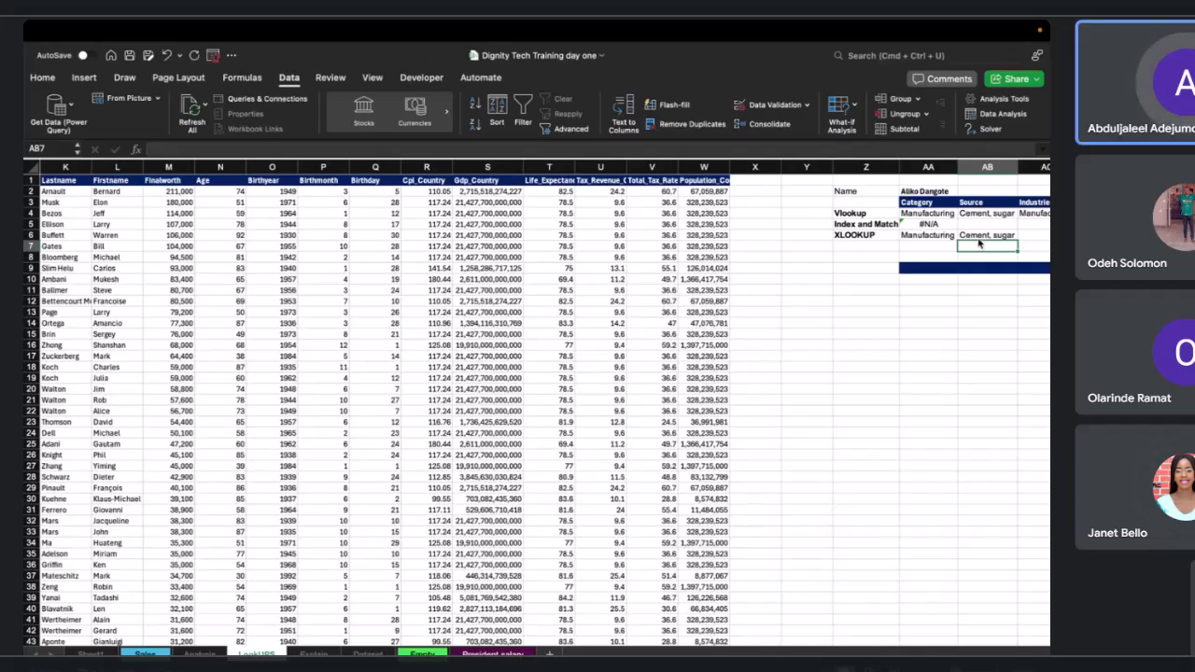
Fill the AB6 XLOOKUP formula across to AC6:AF6.
scroll(995, 255, right, 1)
scroll(996, 255, right, 1)
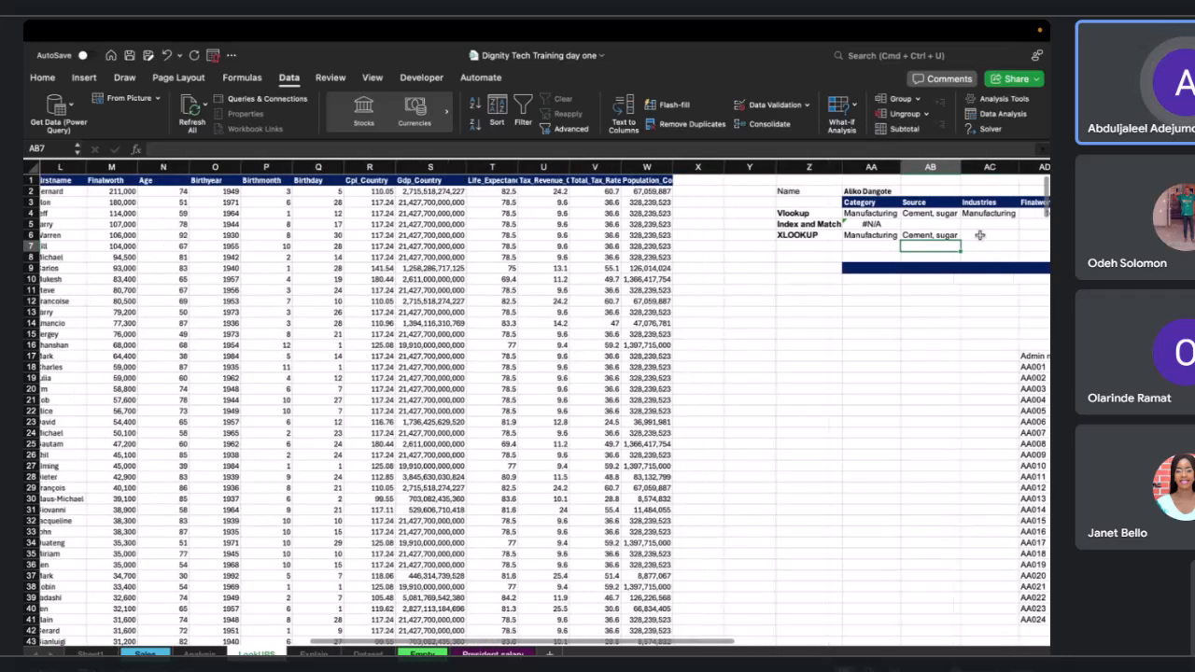
click(979, 235)
click(930, 235)
scroll(931, 236, right, 1)
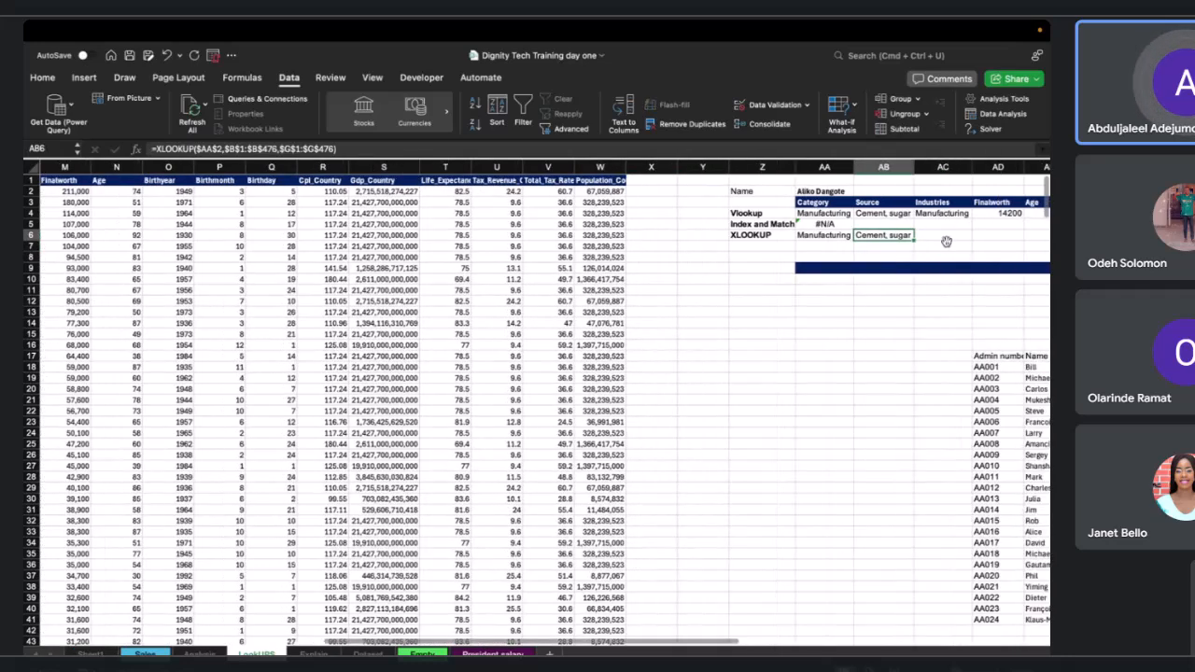
scroll(933, 237, right, 3)
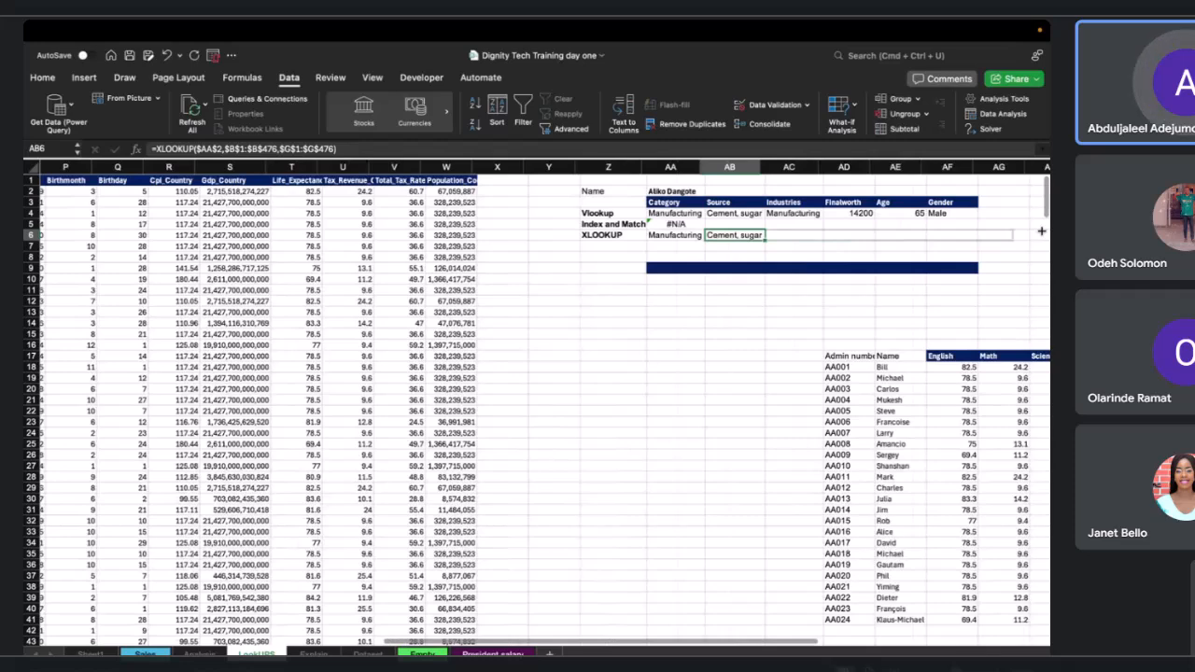
drag(954, 234, 954, 235)
Change the AC6 XLOOKUP return array to the Industries column, $H$1:$H$476.
click(780, 236)
double_click(780, 235)
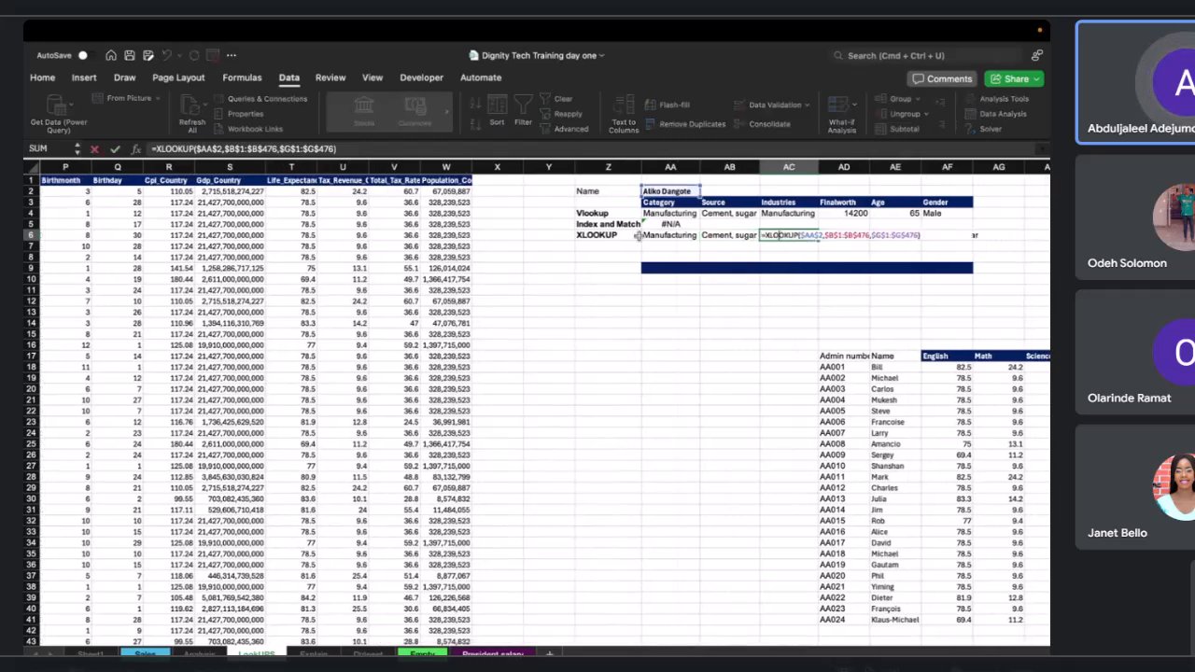
scroll(603, 237, left, 1)
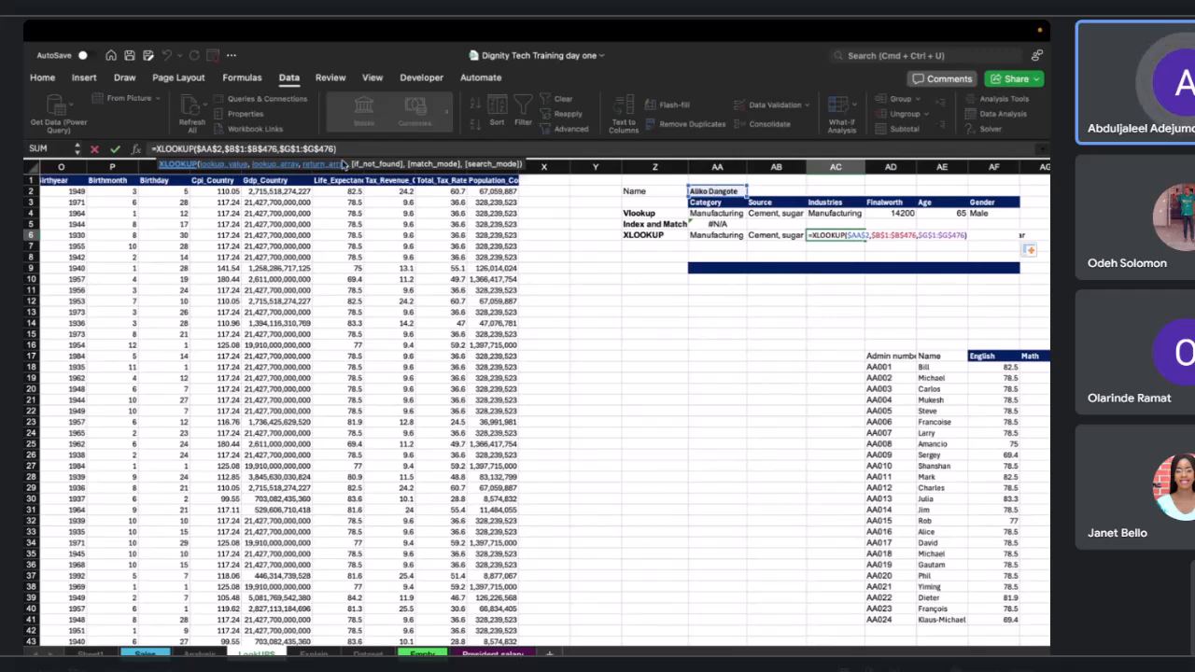
click(313, 149)
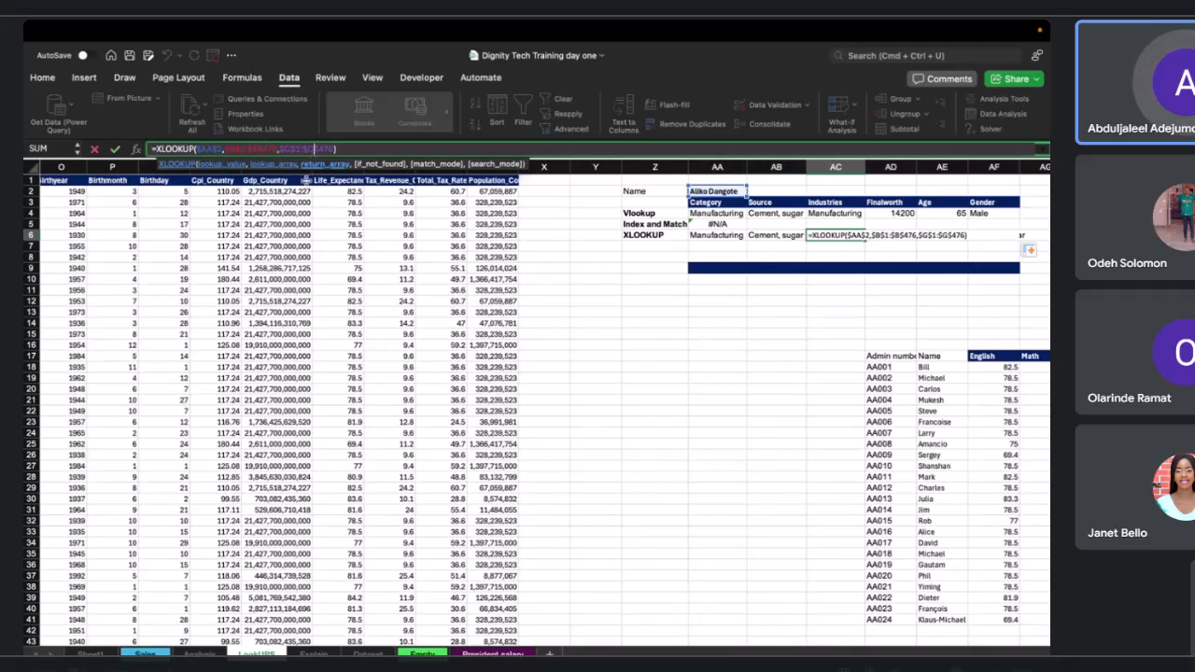
scroll(353, 257, left, 10)
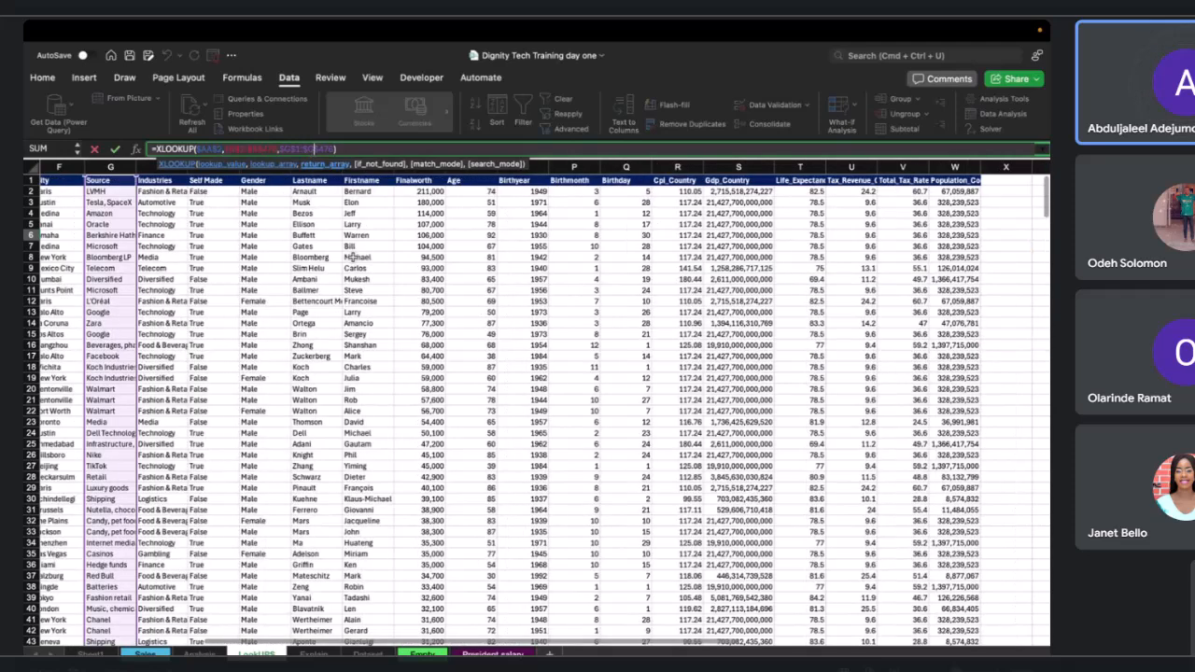
scroll(353, 256, left, 1)
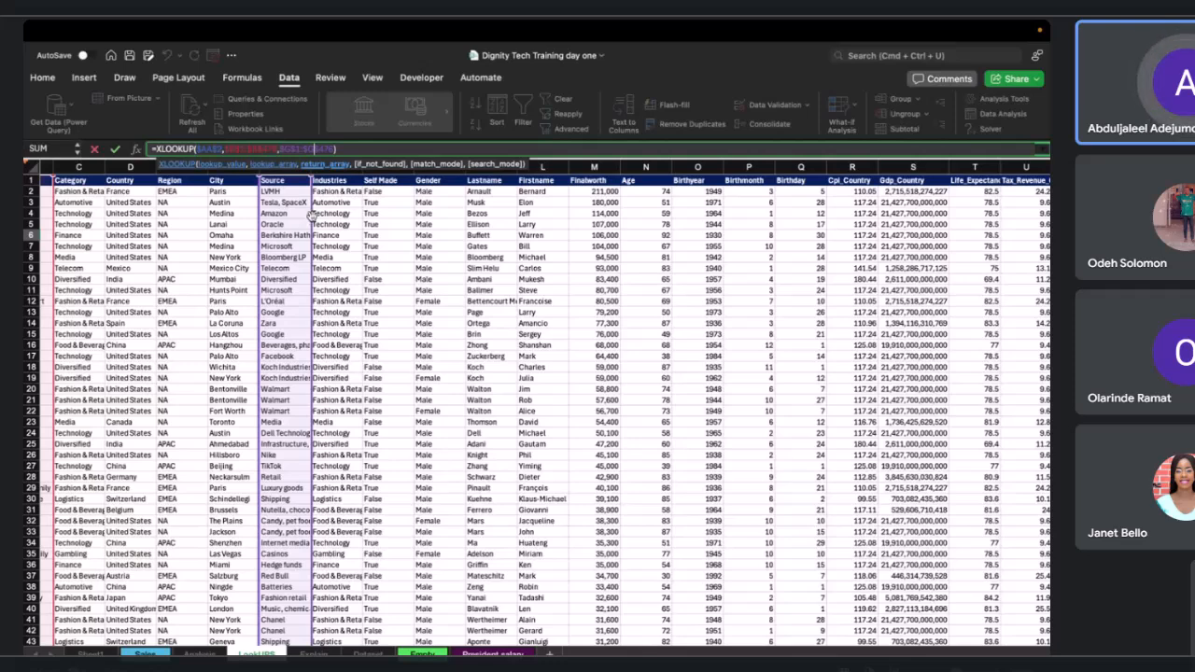
drag(311, 214, 315, 221)
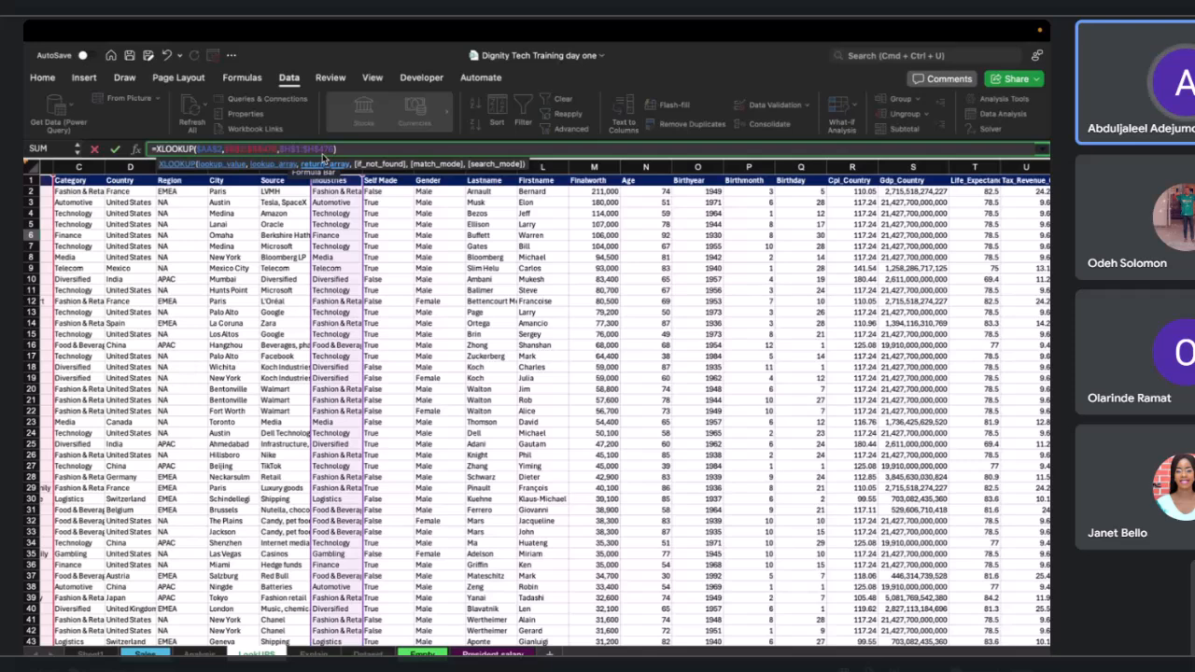
key(Escape)
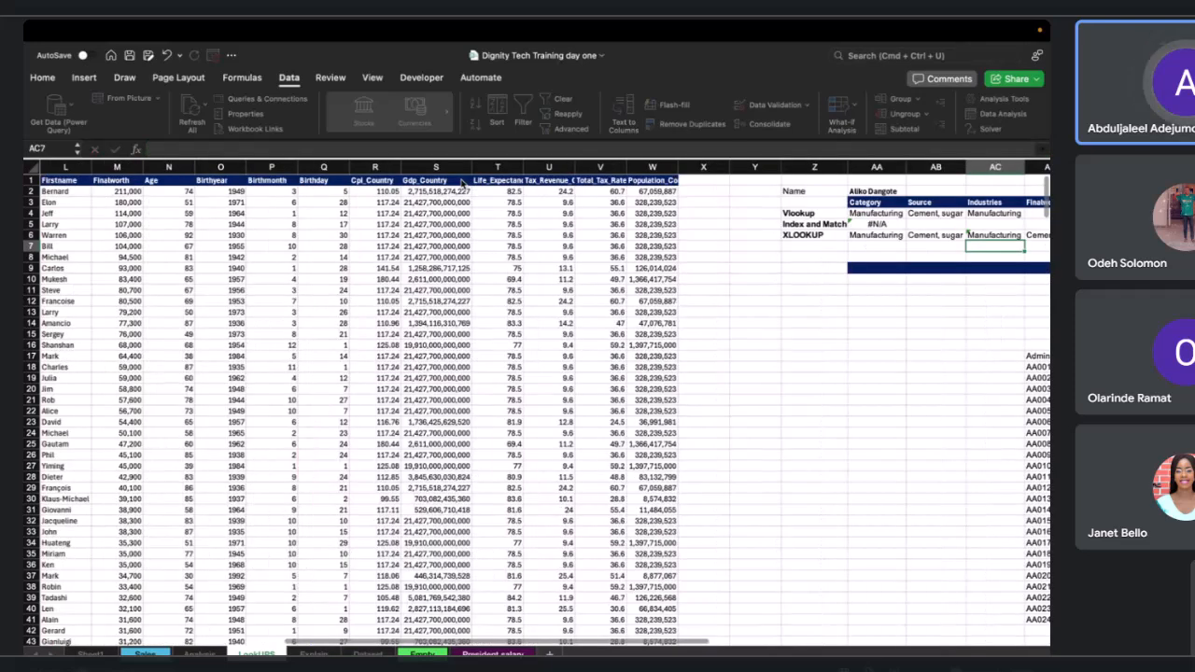
Change the AD6 XLOOKUP return array to the Finalworth column.
scroll(877, 247, right, 2)
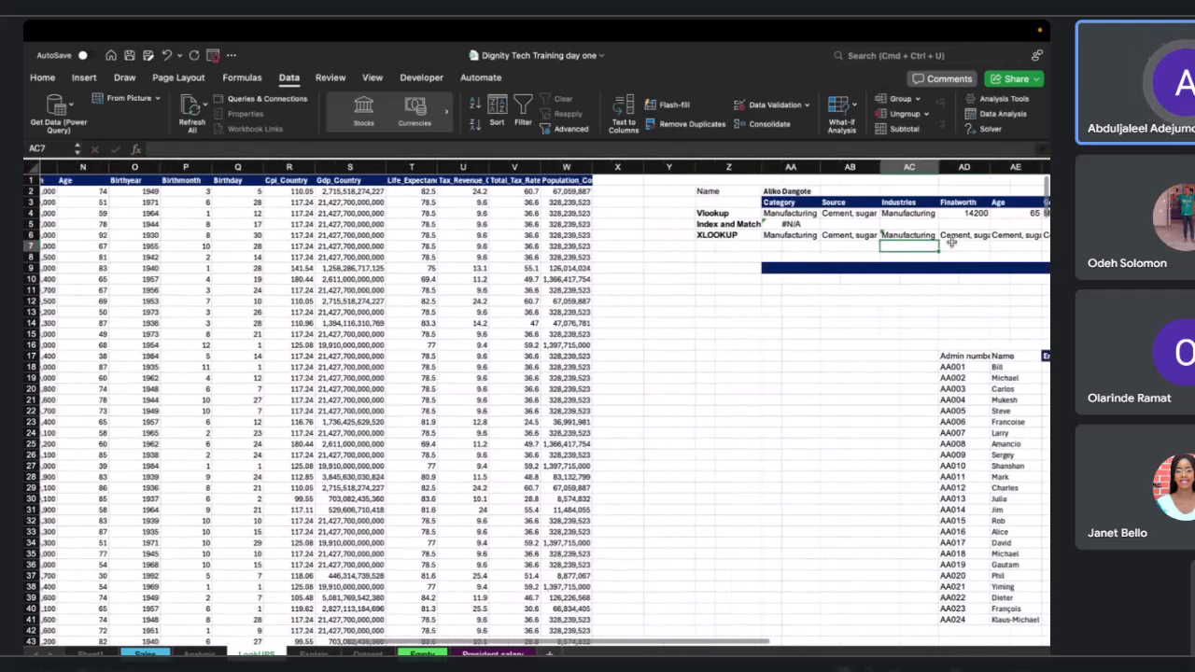
click(882, 235)
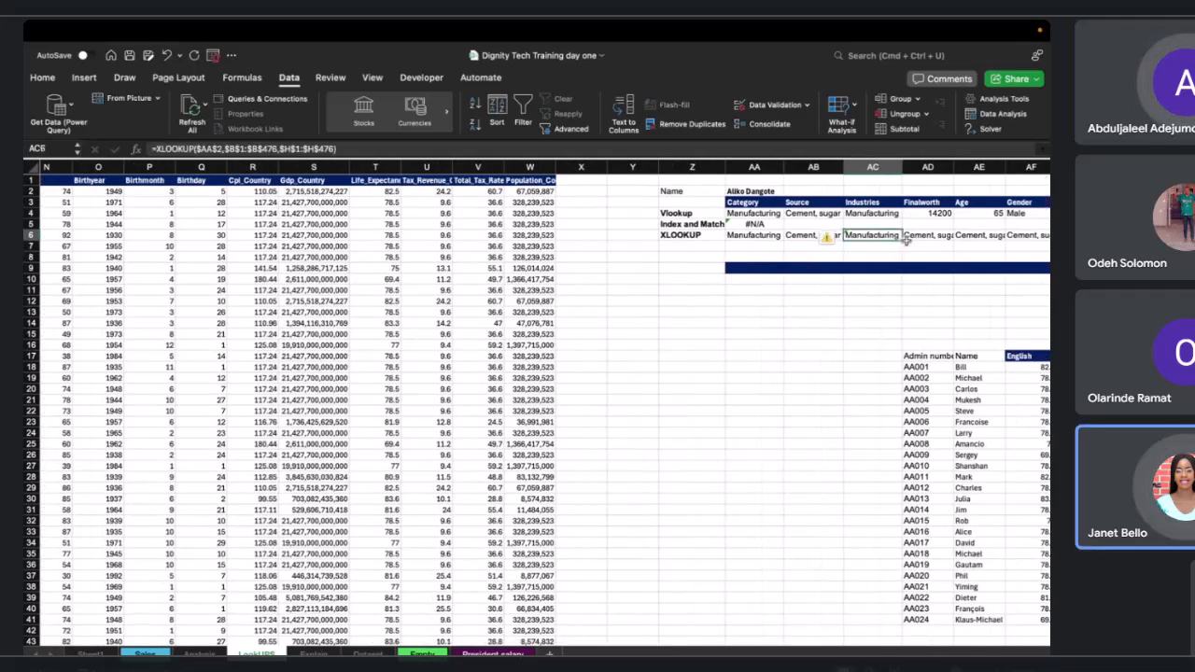
click(924, 236)
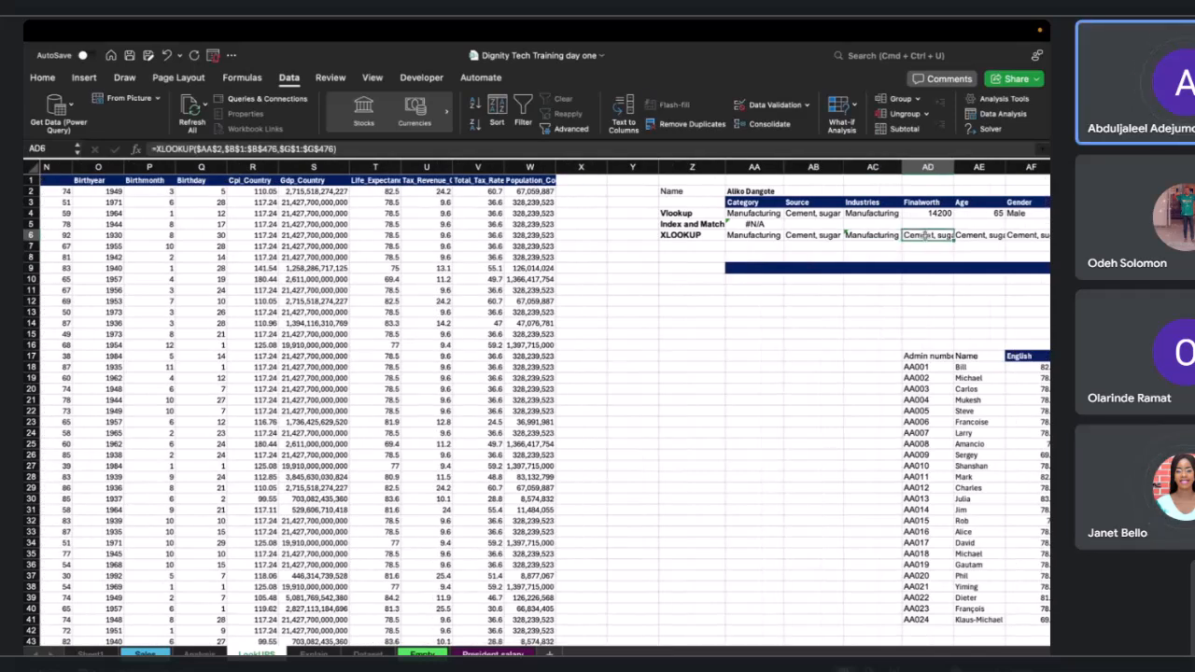
double_click(924, 236)
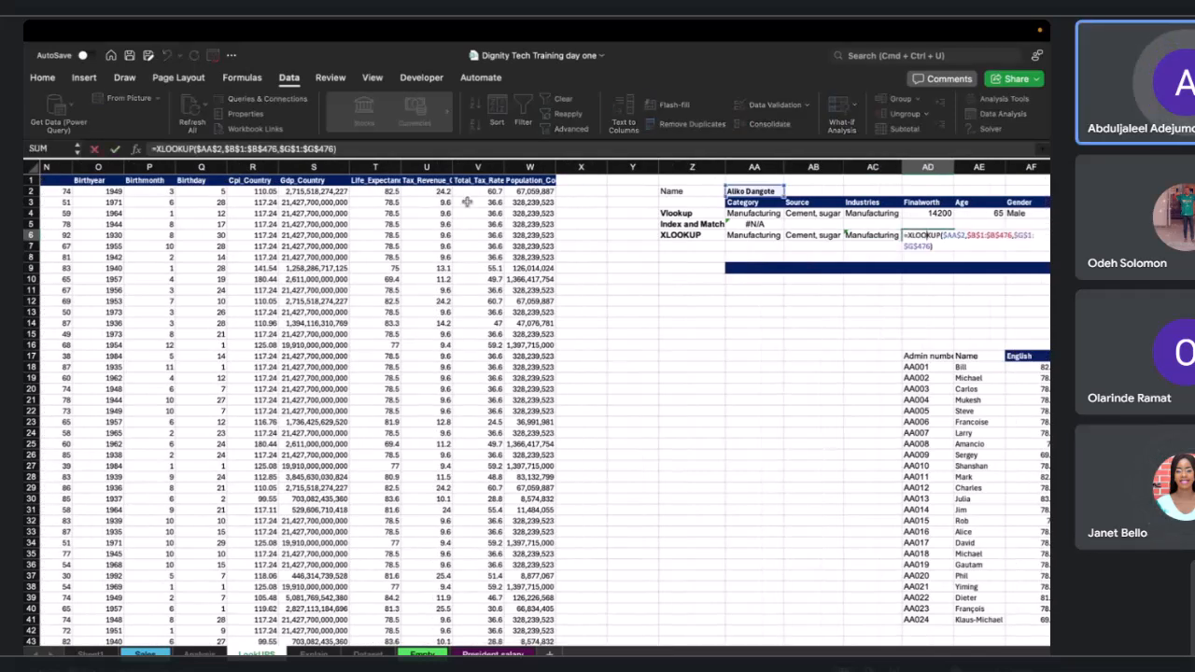
click(304, 147)
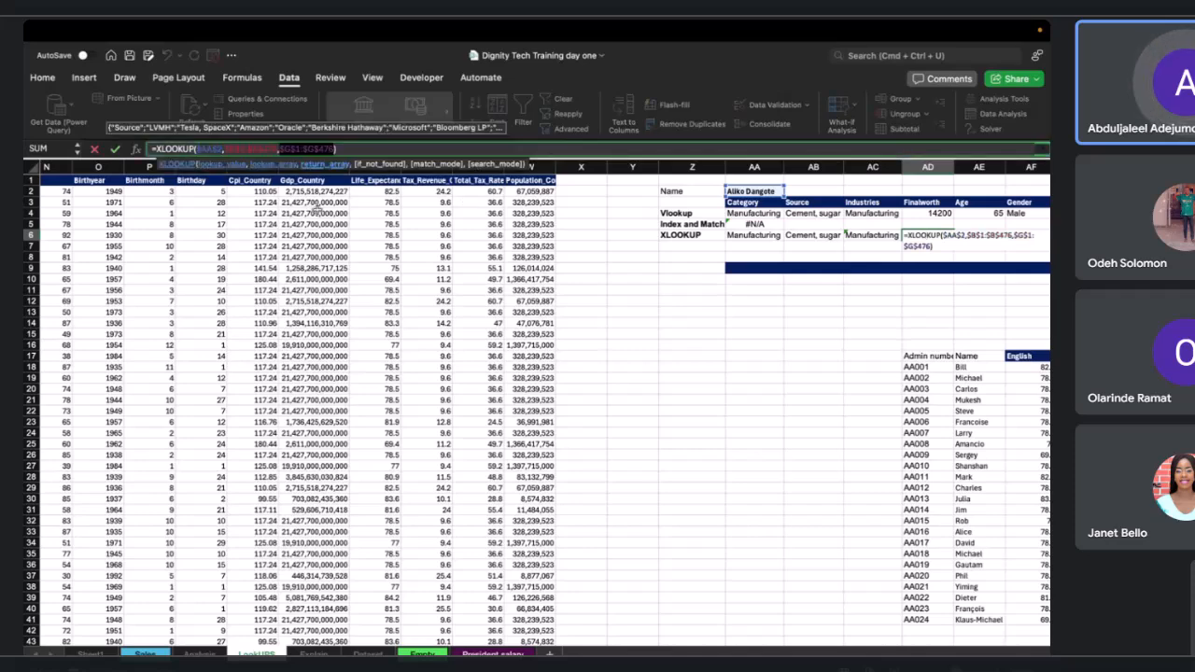
scroll(271, 291, left, 5)
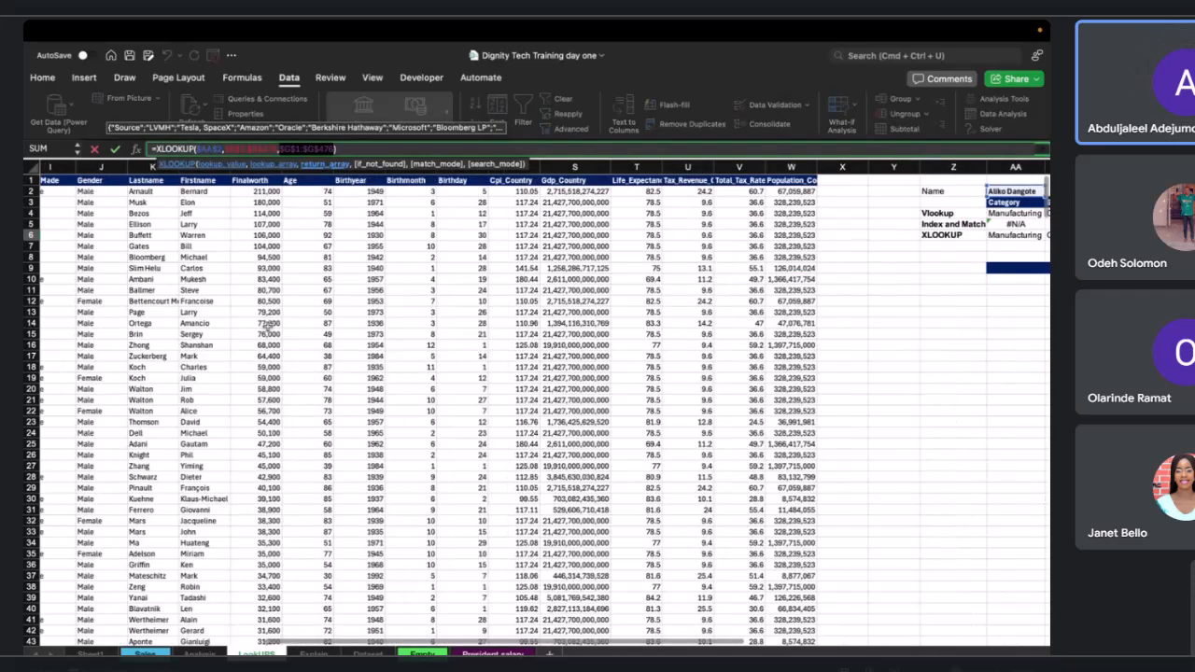
scroll(268, 327, left, 2)
scroll(268, 327, left, 2)
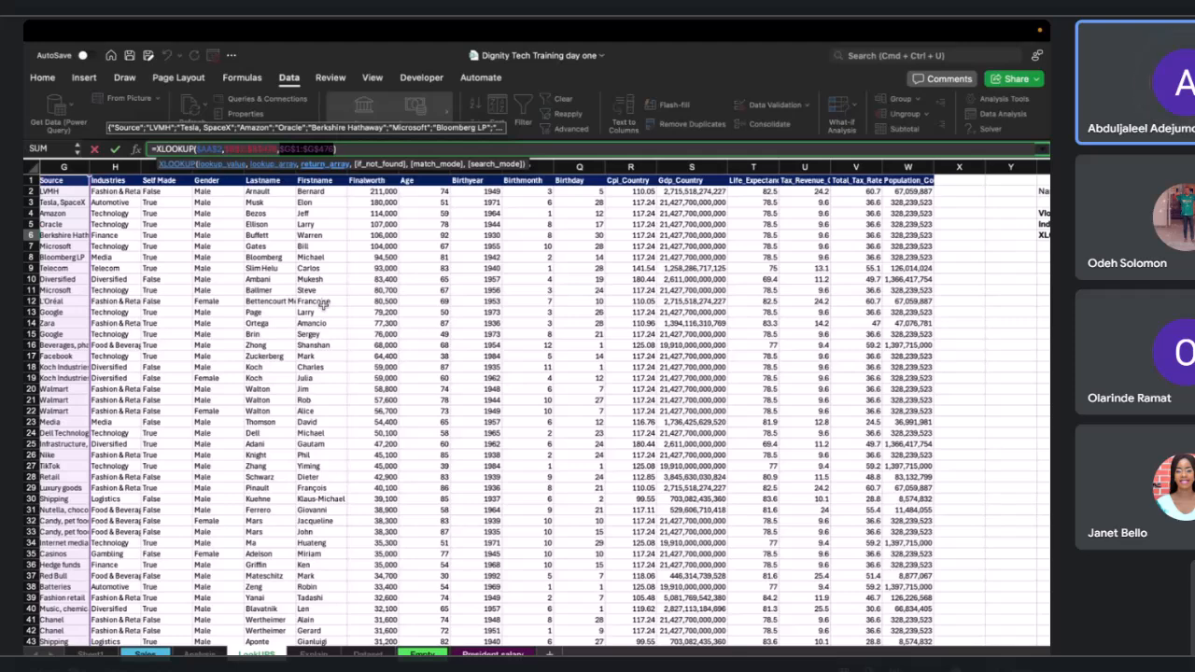
scroll(322, 305, right, 5)
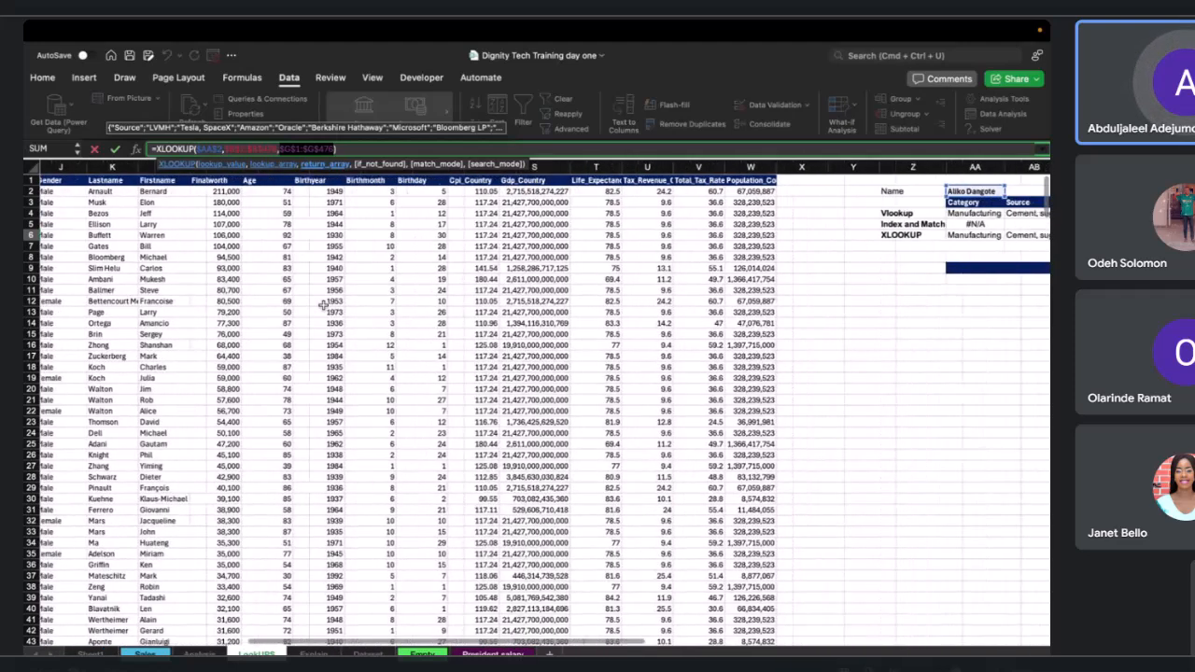
scroll(322, 304, right, 2)
scroll(322, 304, right, 6)
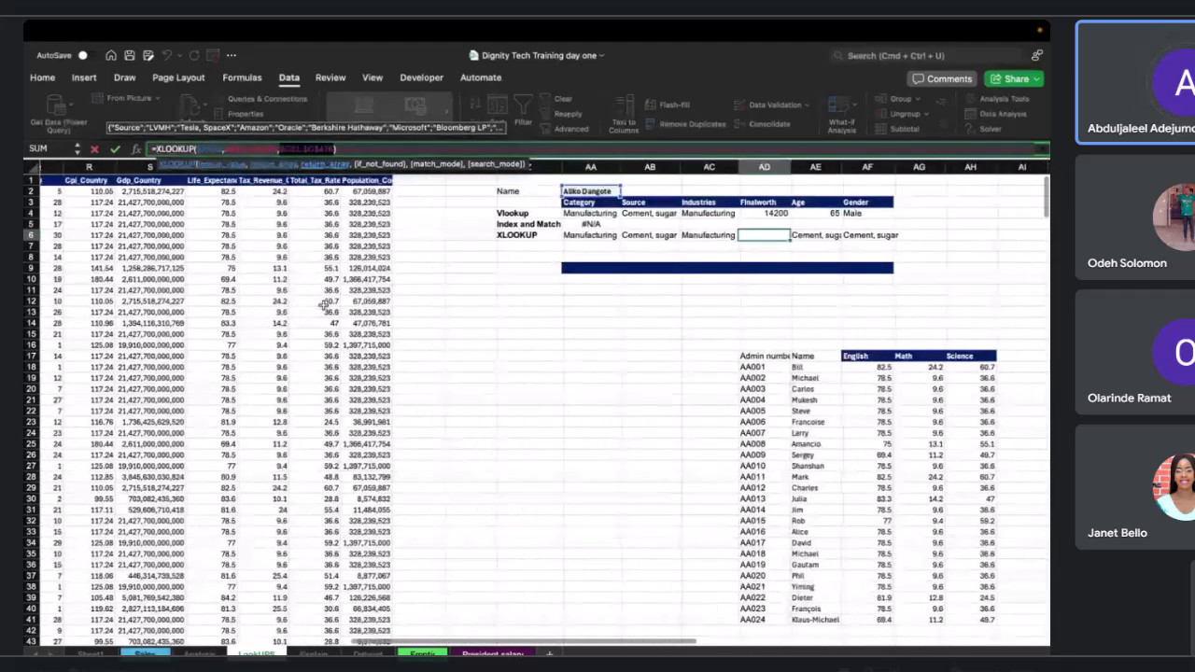
scroll(324, 304, left, 10)
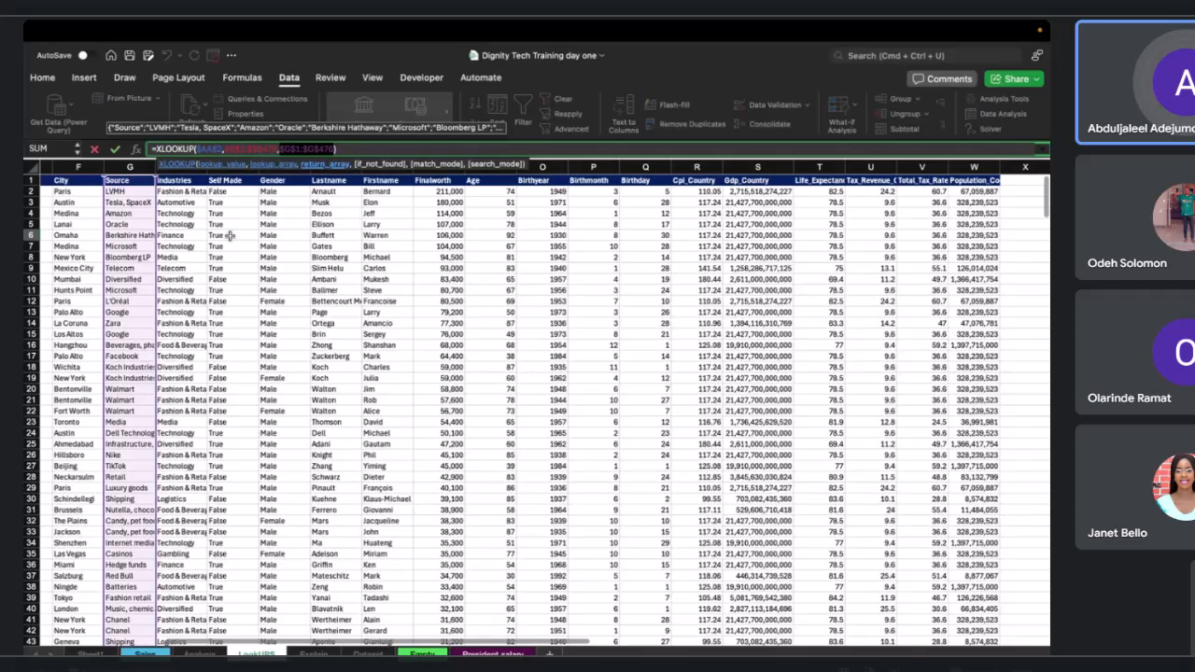
drag(230, 236, 425, 272)
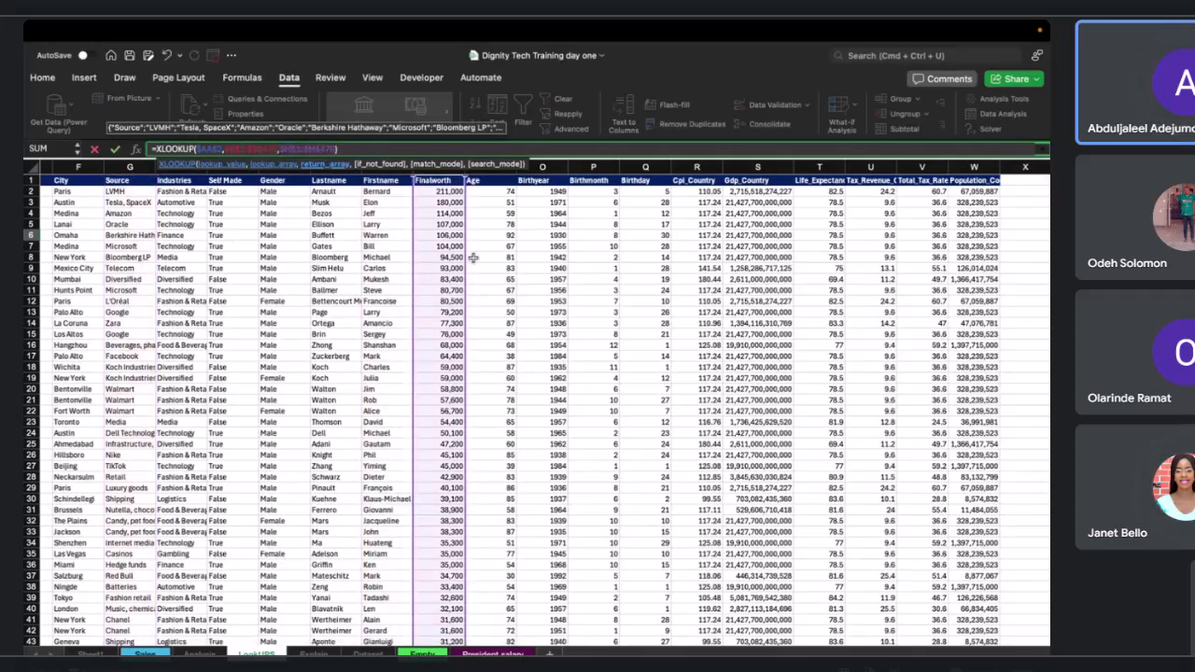
key(Return)
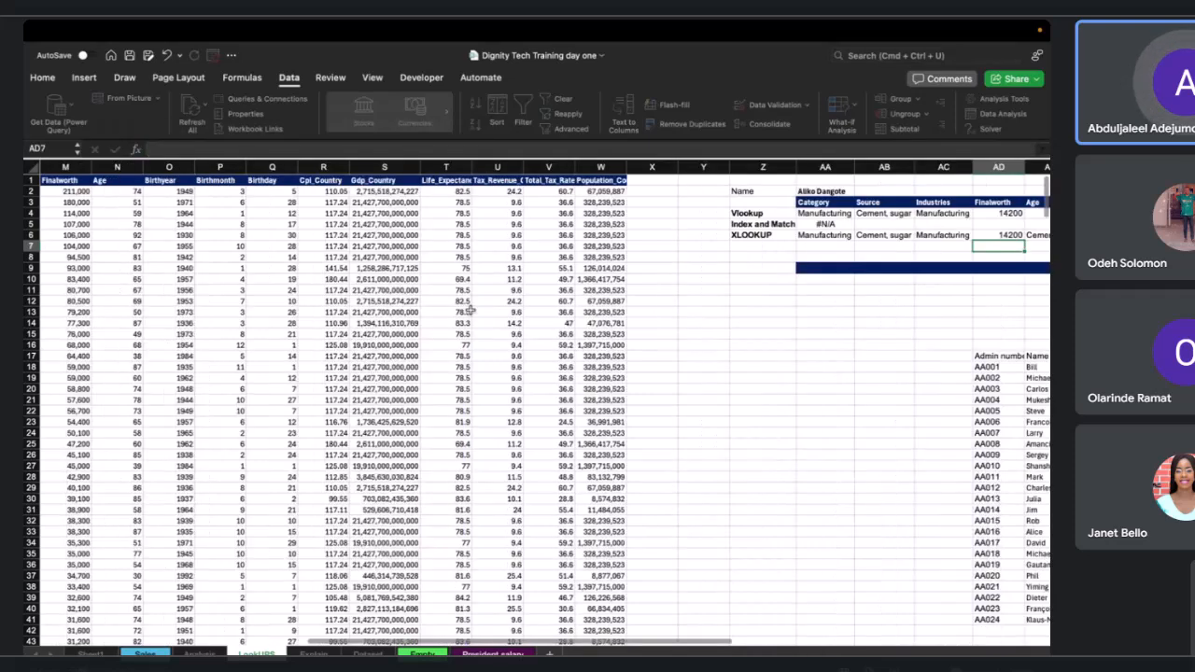
Change the AE6 XLOOKUP return array to the Age column.
scroll(894, 235, right, 3)
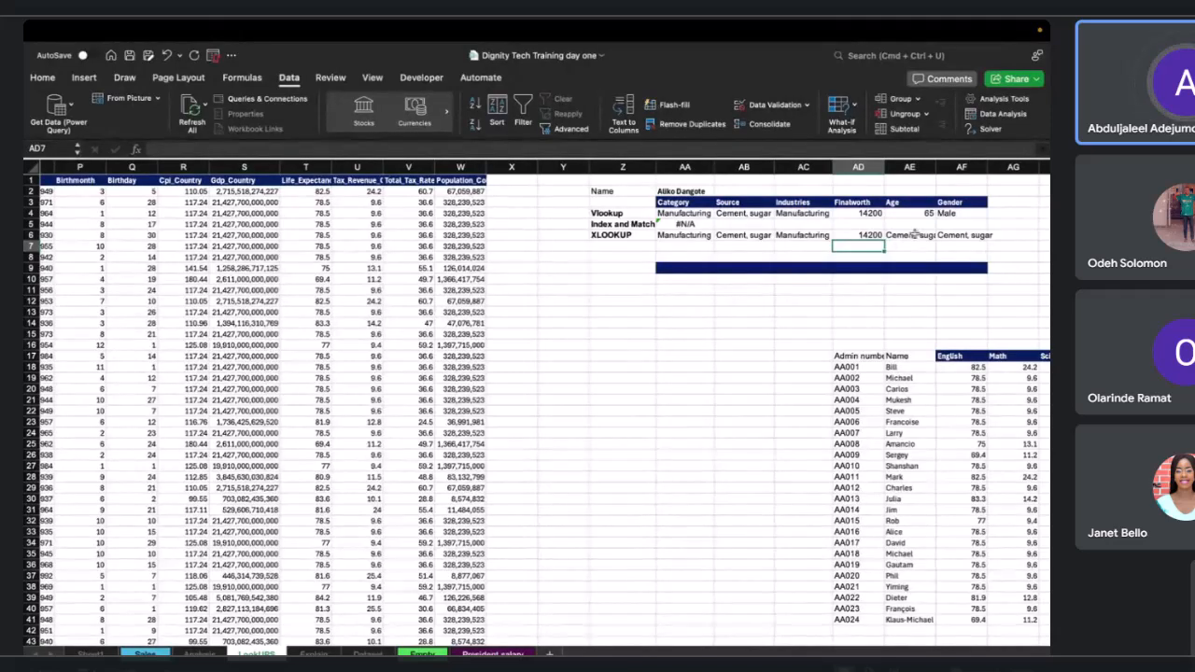
click(894, 236)
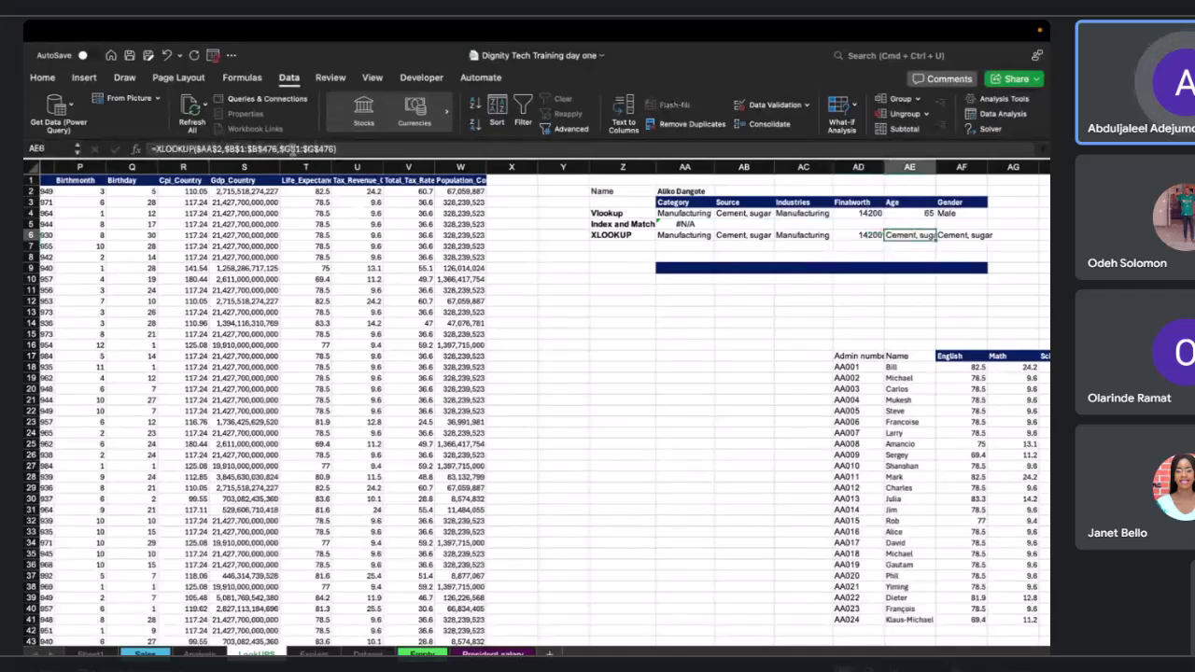
click(295, 149)
scroll(292, 262, left, 5)
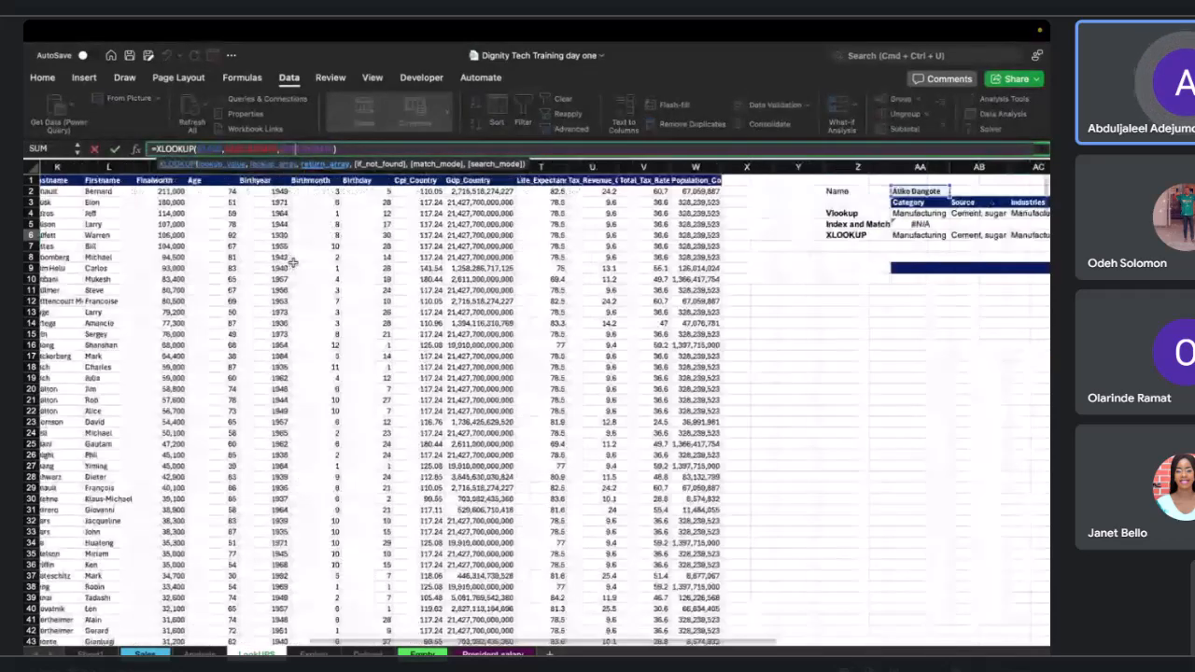
scroll(292, 263, left, 5)
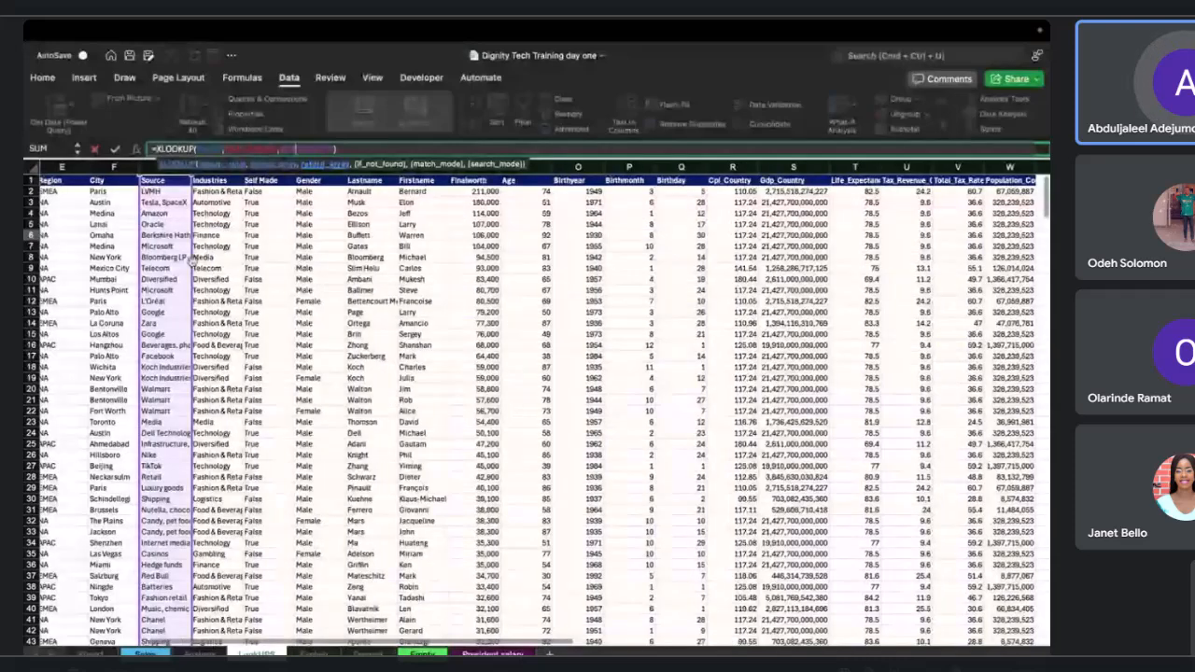
drag(192, 262, 514, 273)
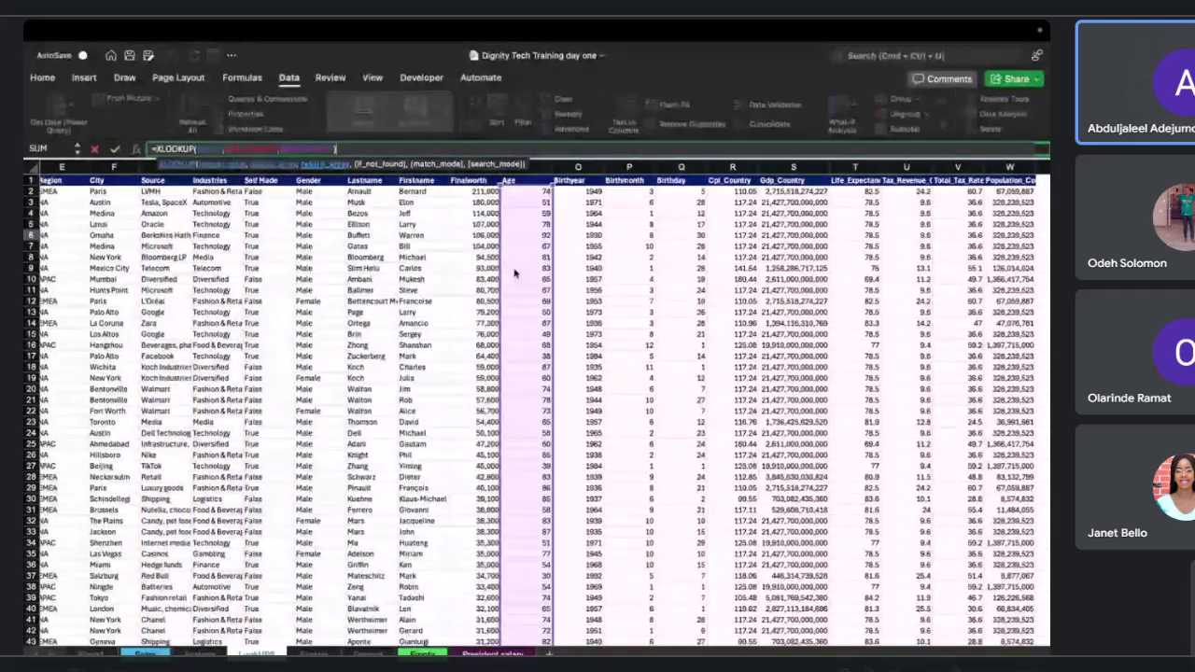
key(Return)
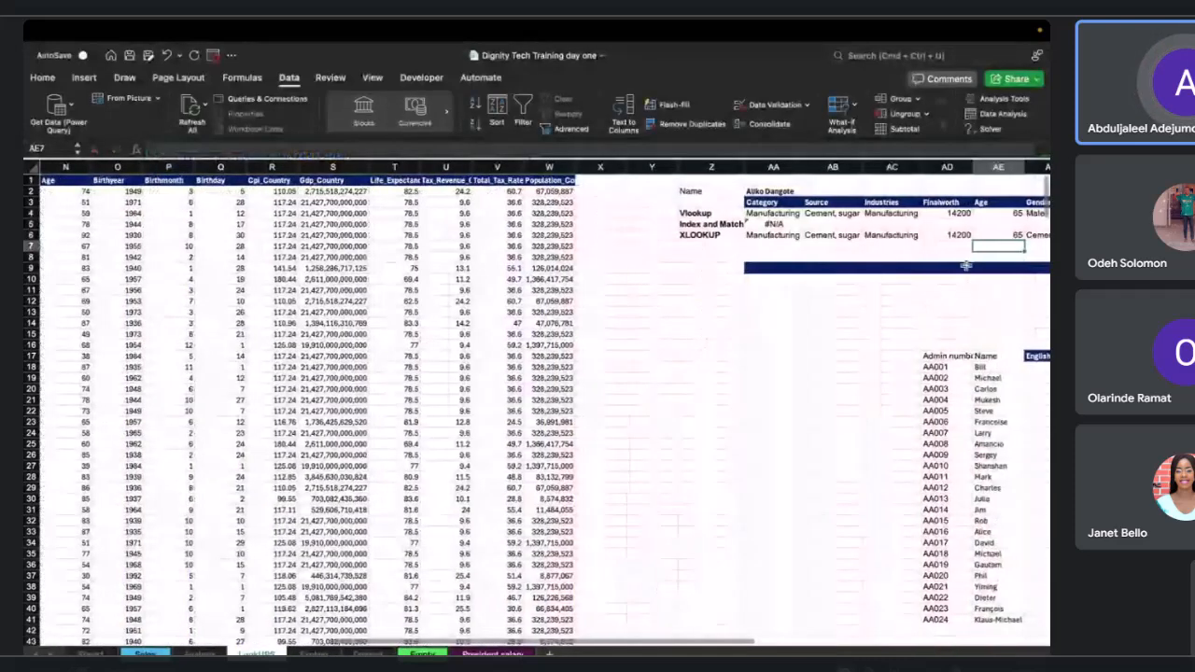
Change the AF6 XLOOKUP return array to the Gender column J.
scroll(966, 266, right, 2)
click(977, 235)
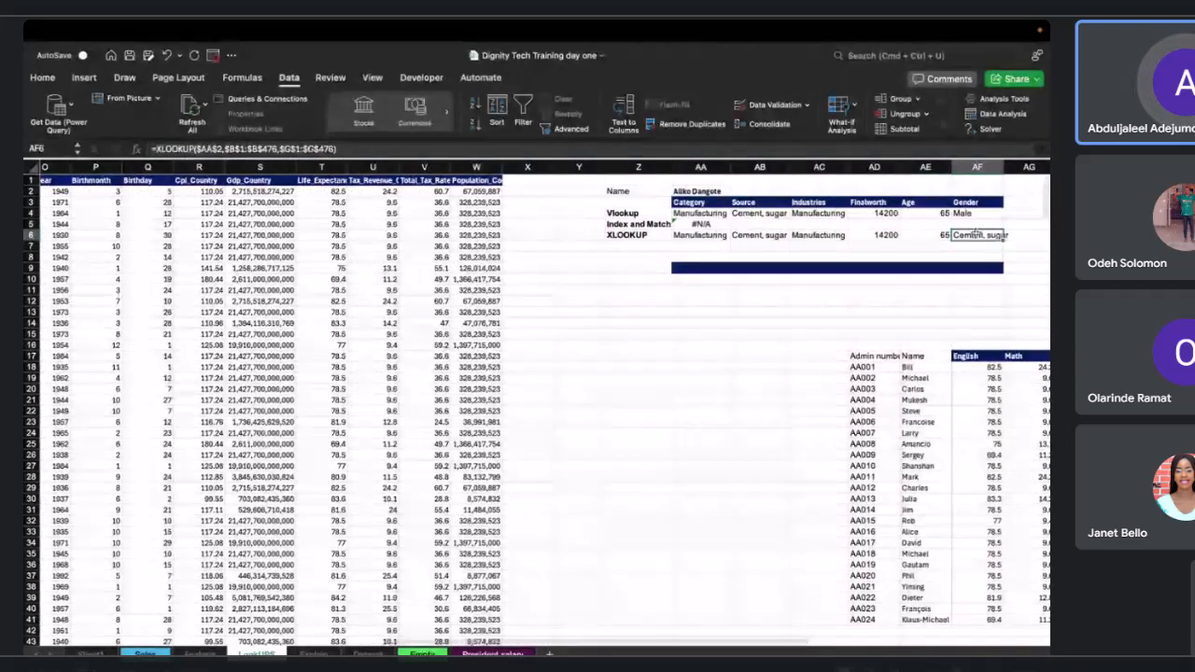
scroll(648, 273, left, 3)
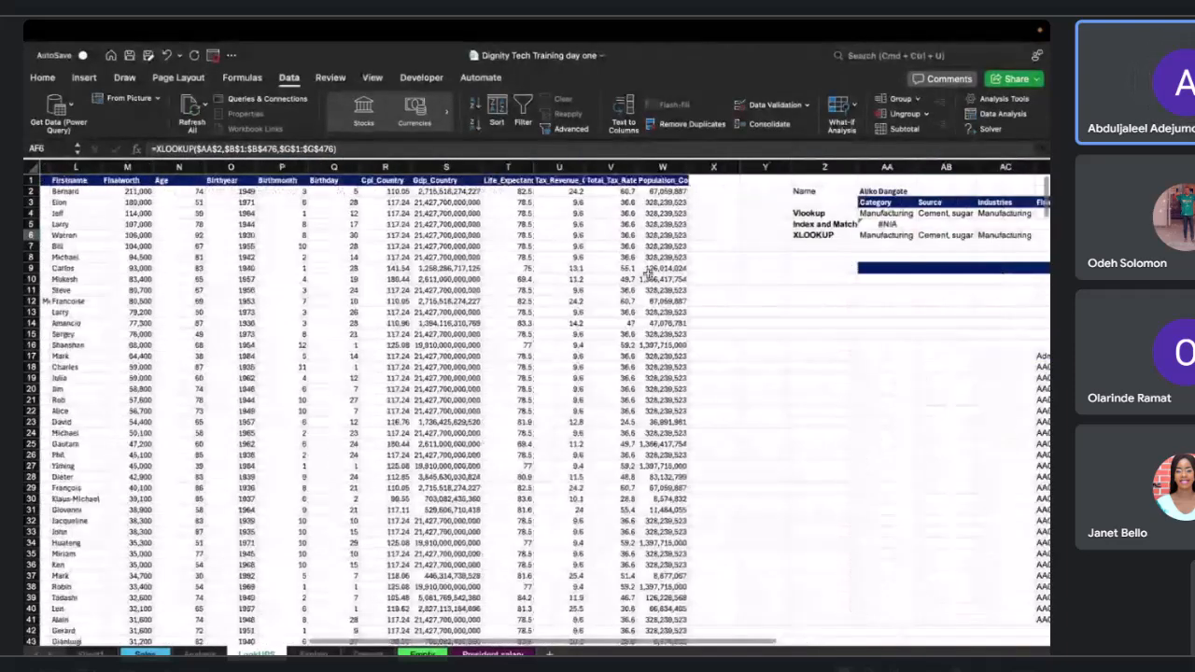
scroll(648, 273, left, 5)
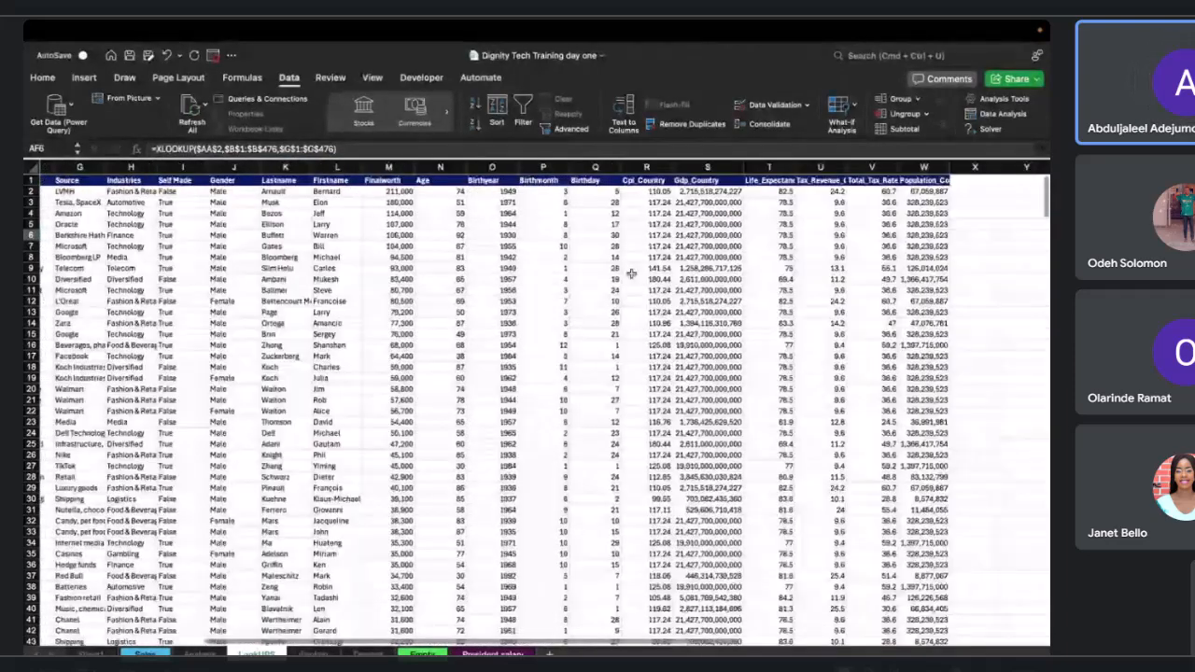
click(345, 147)
scroll(700, 279, left, 9)
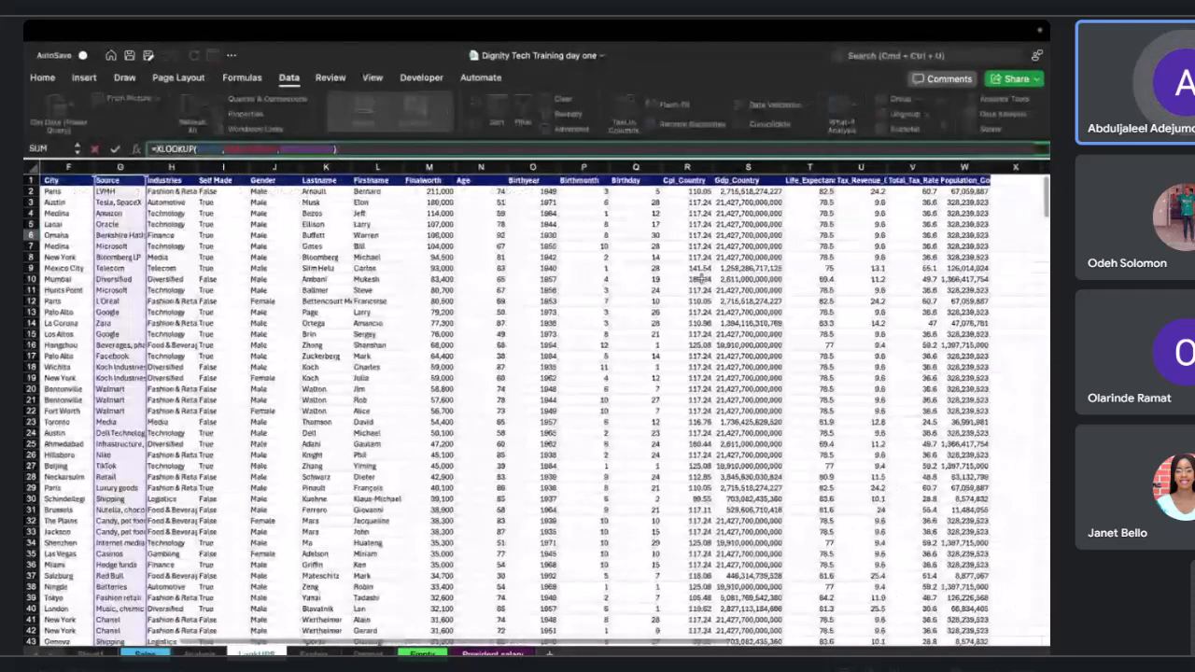
scroll(700, 278, left, 3)
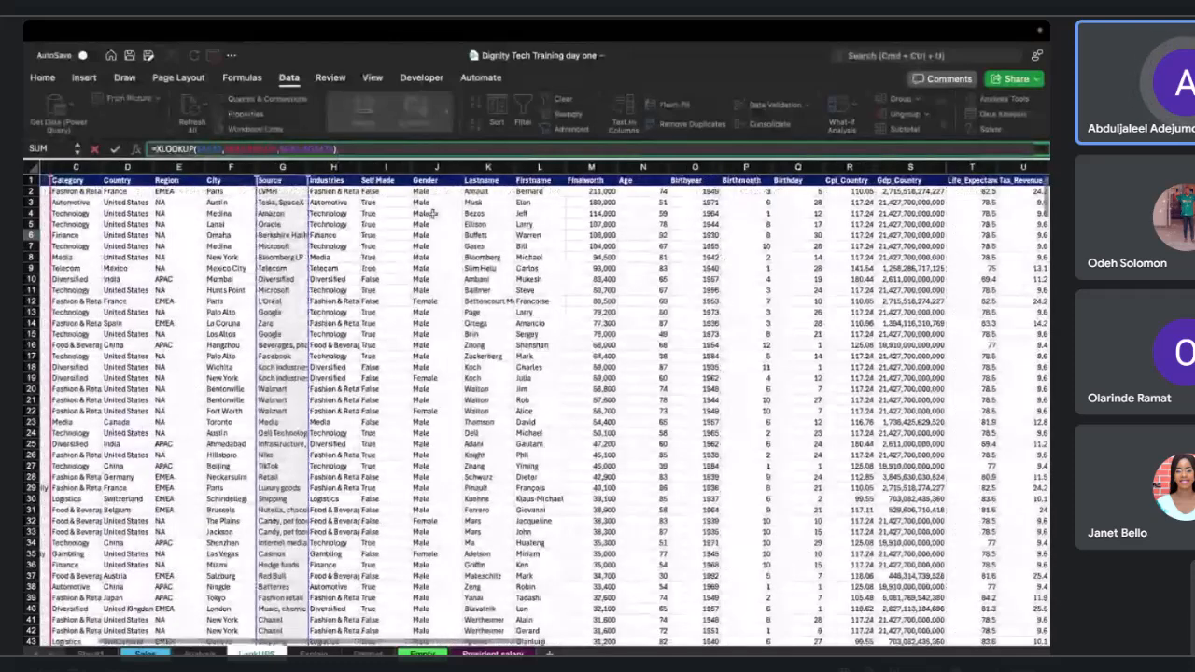
click(290, 150)
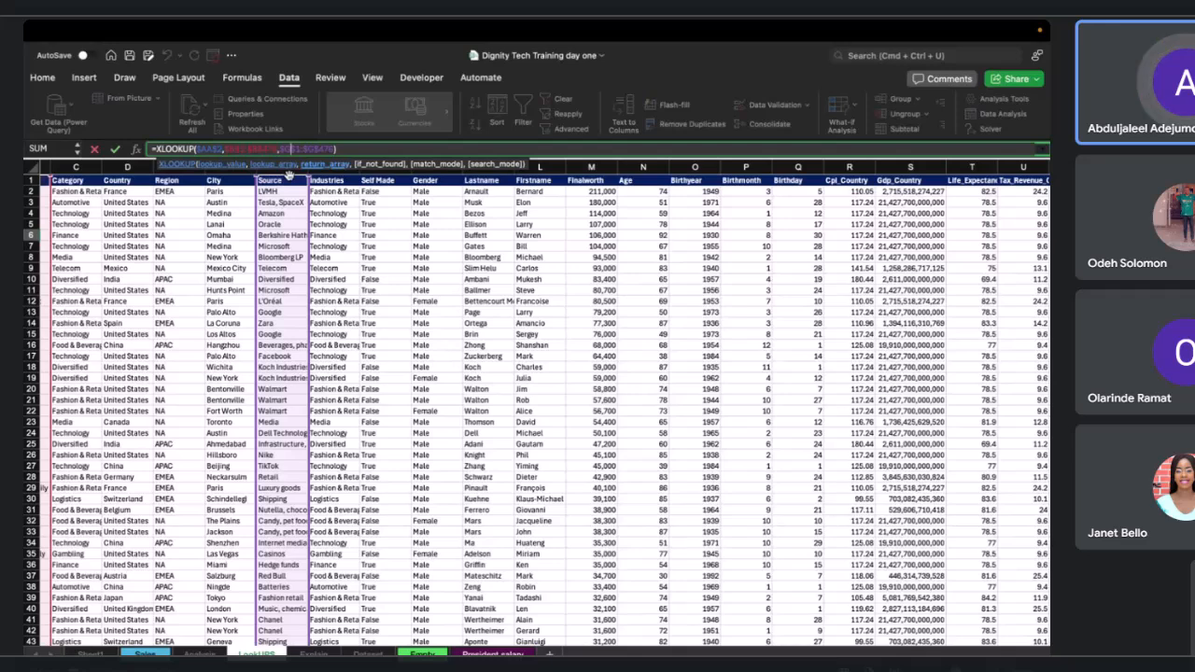
drag(289, 175, 308, 177)
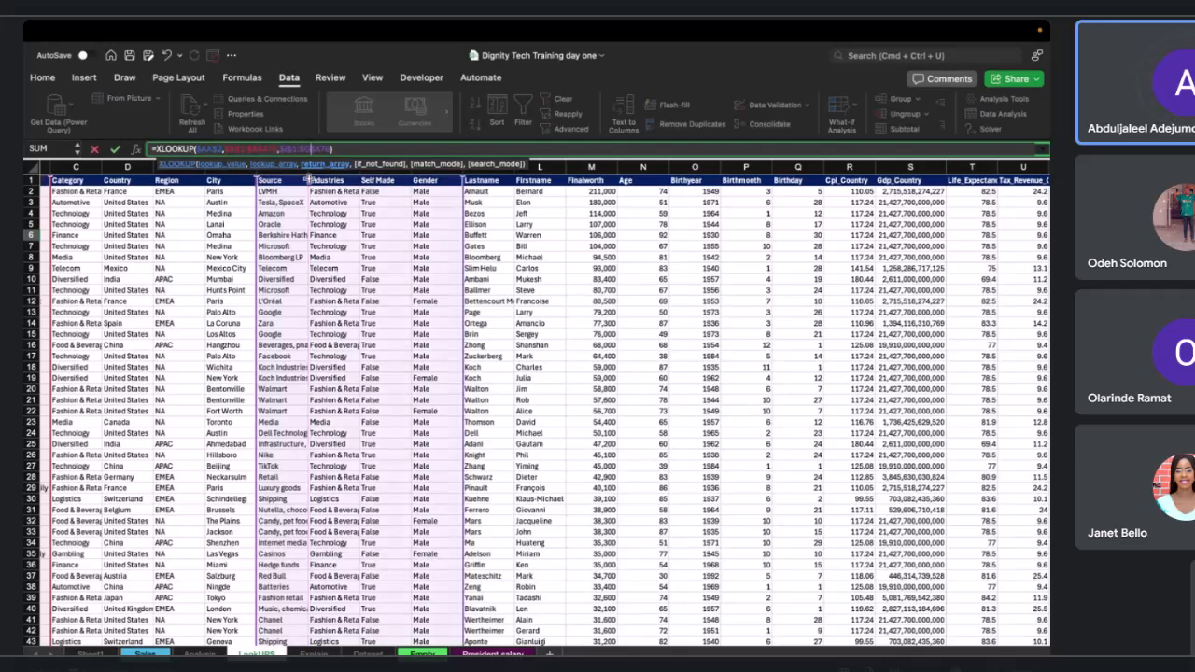
key(BackSpace)
text(J)
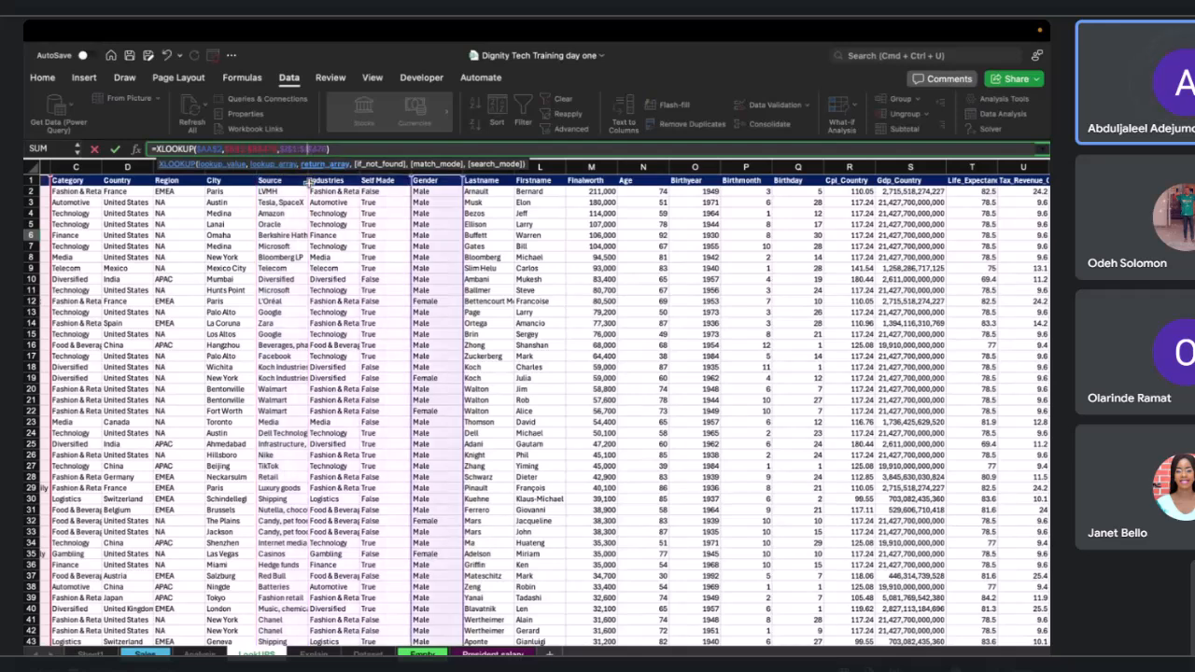
key(Return)
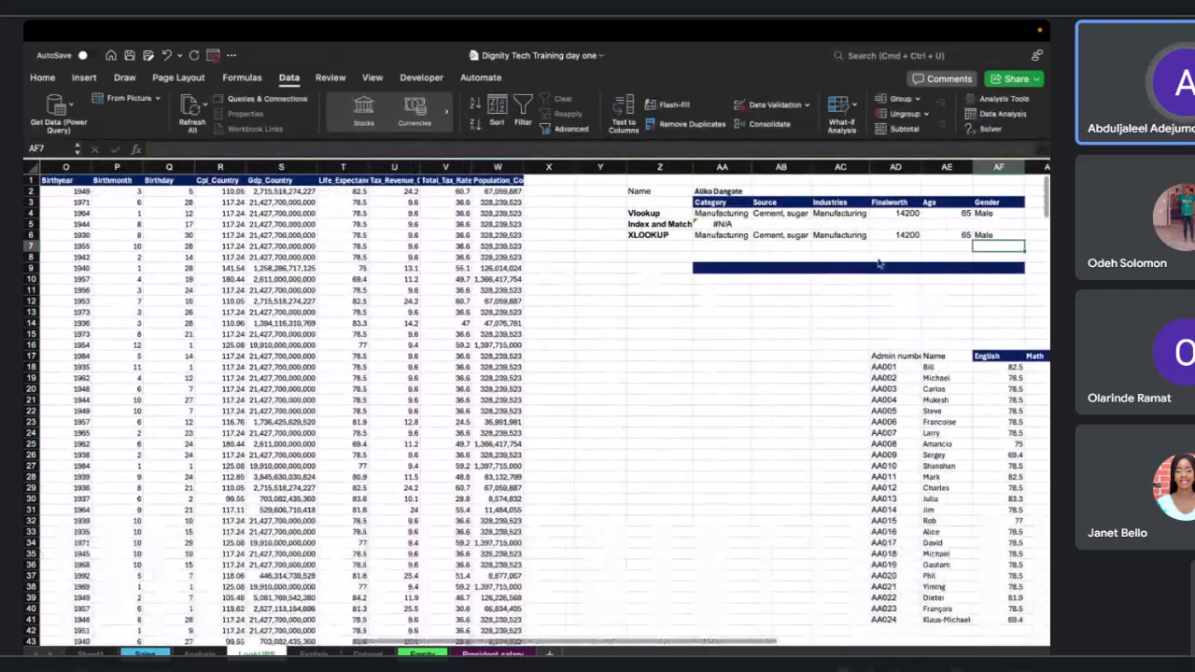
Add a List data validation drop-down to AA2 with source $B$2:$B$476.
click(723, 192)
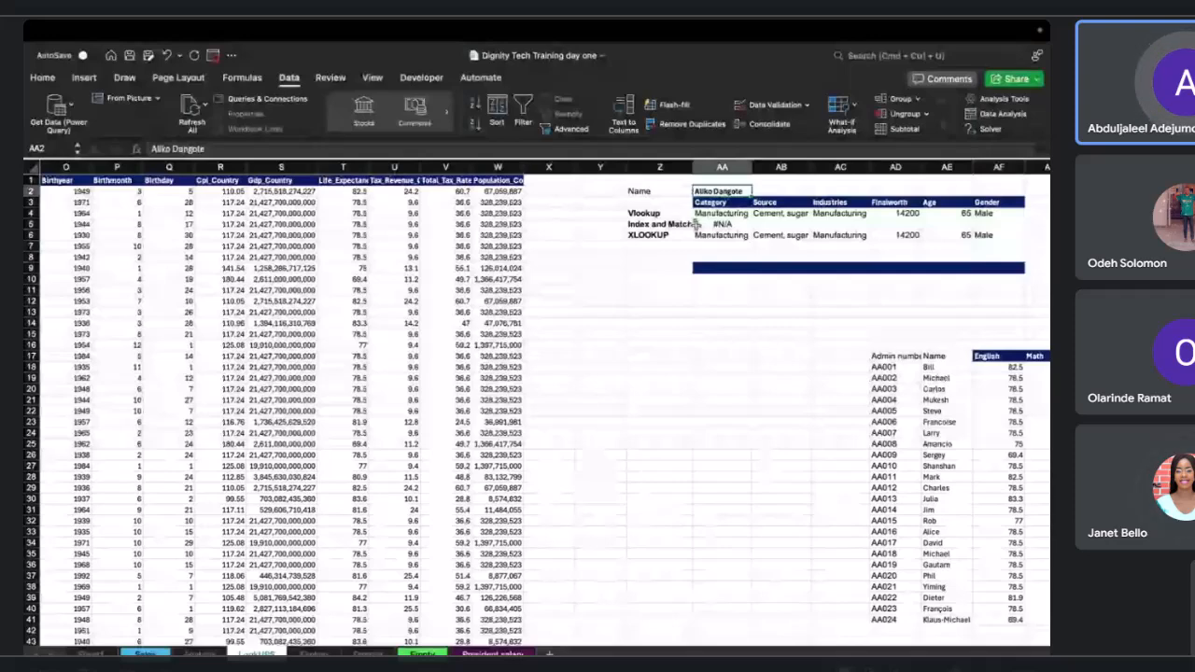
scroll(695, 225, left, 1)
click(771, 109)
click(533, 221)
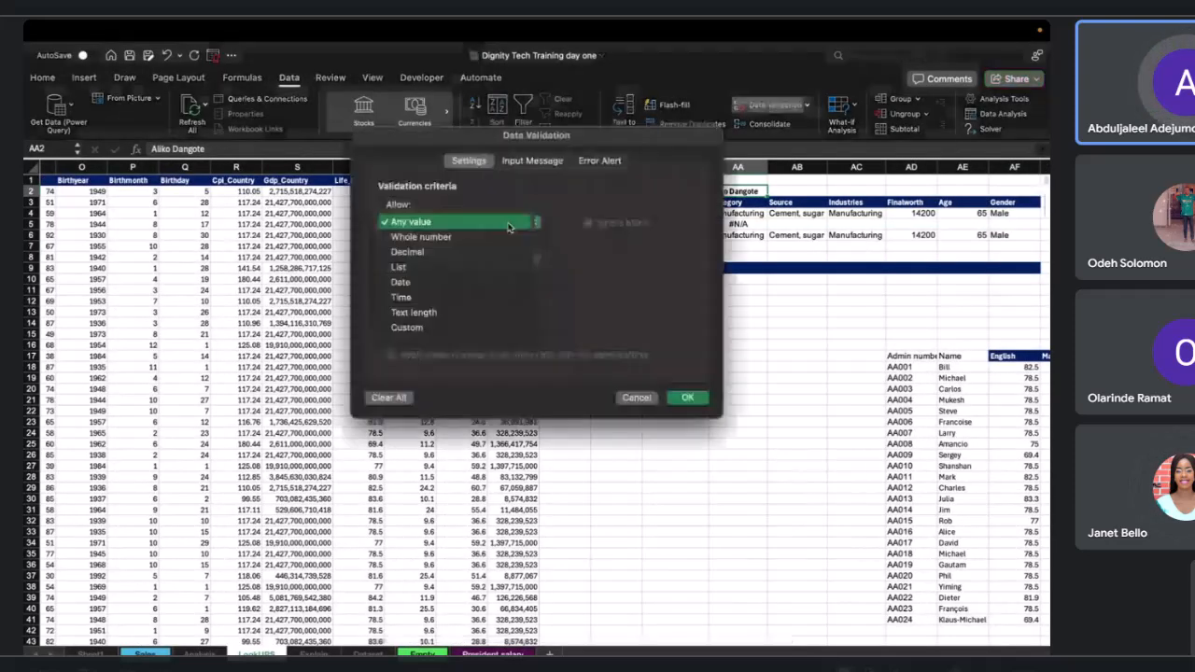
click(451, 272)
scroll(166, 235, left, 10)
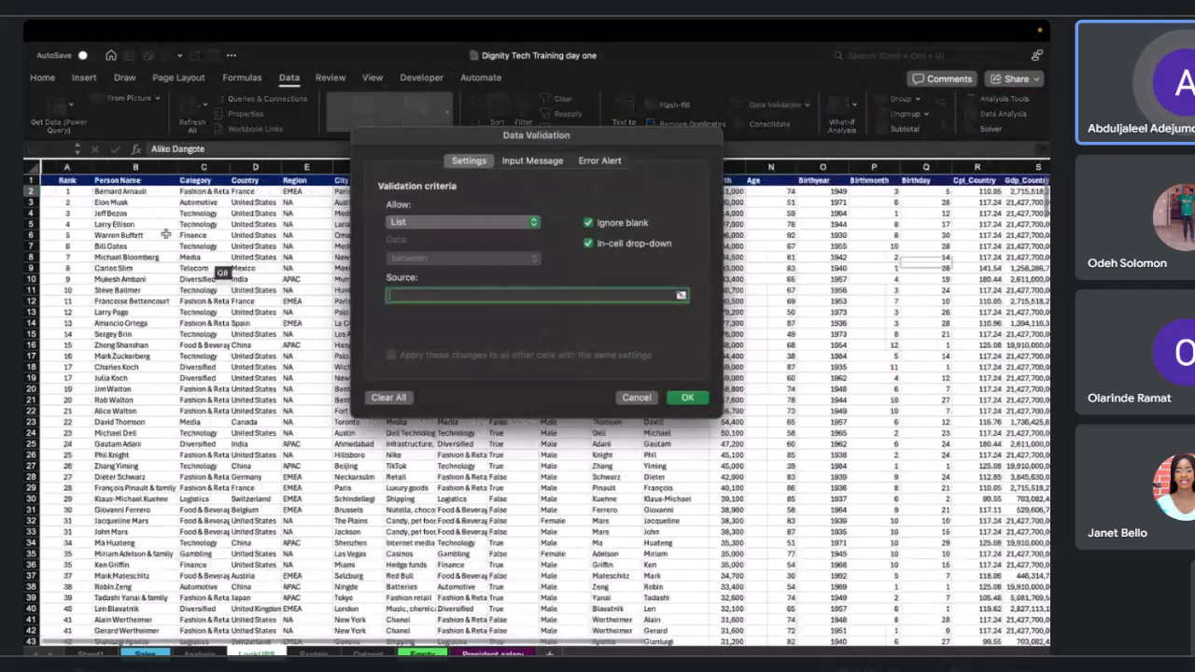
scroll(149, 219, right, 2)
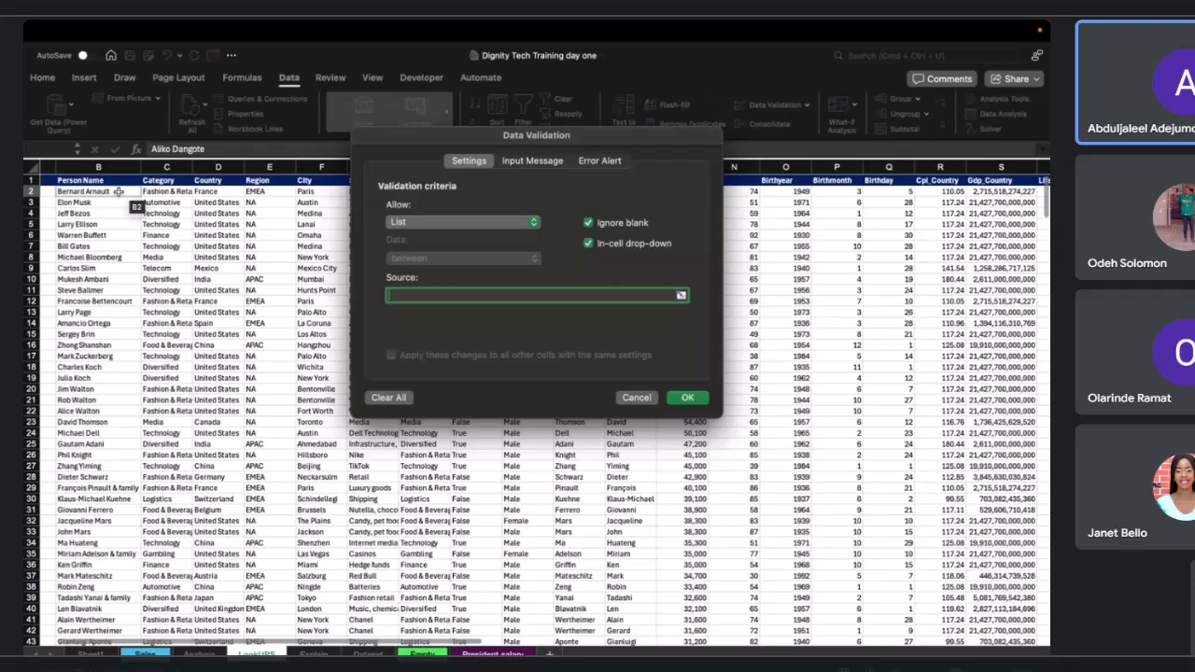
click(119, 191)
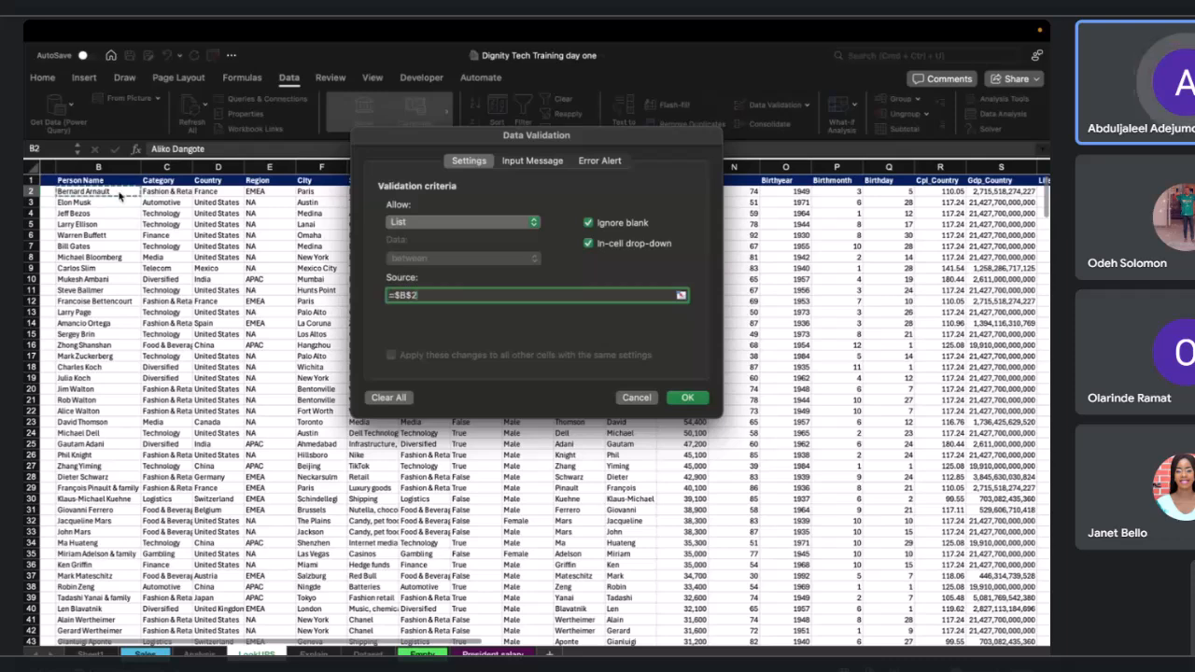
key(ctrl+shift+Down)
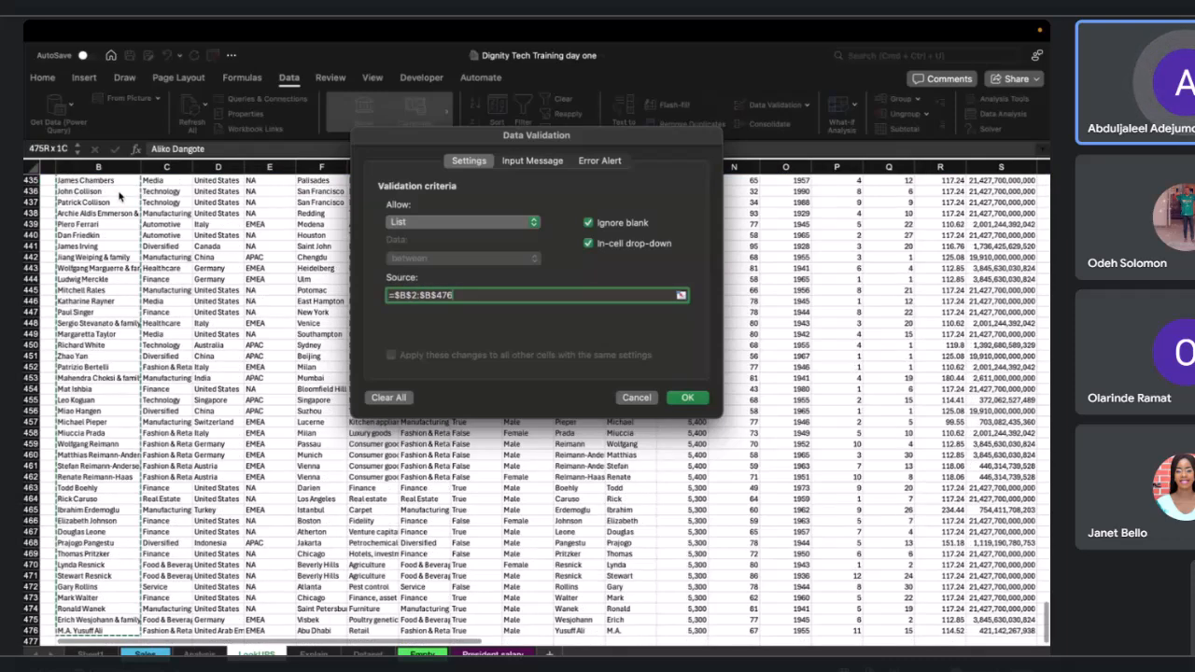
click(687, 397)
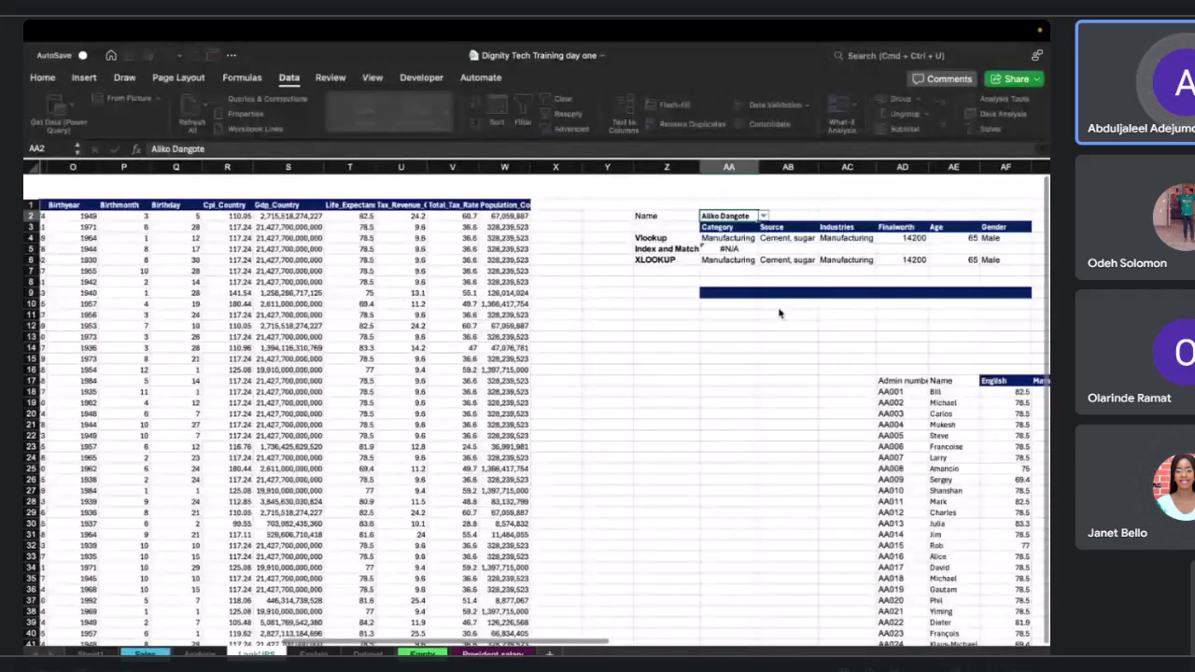
Test the AA2 name drop-down by picking Tadashi Yanai & family and Warren Buffett.
click(756, 190)
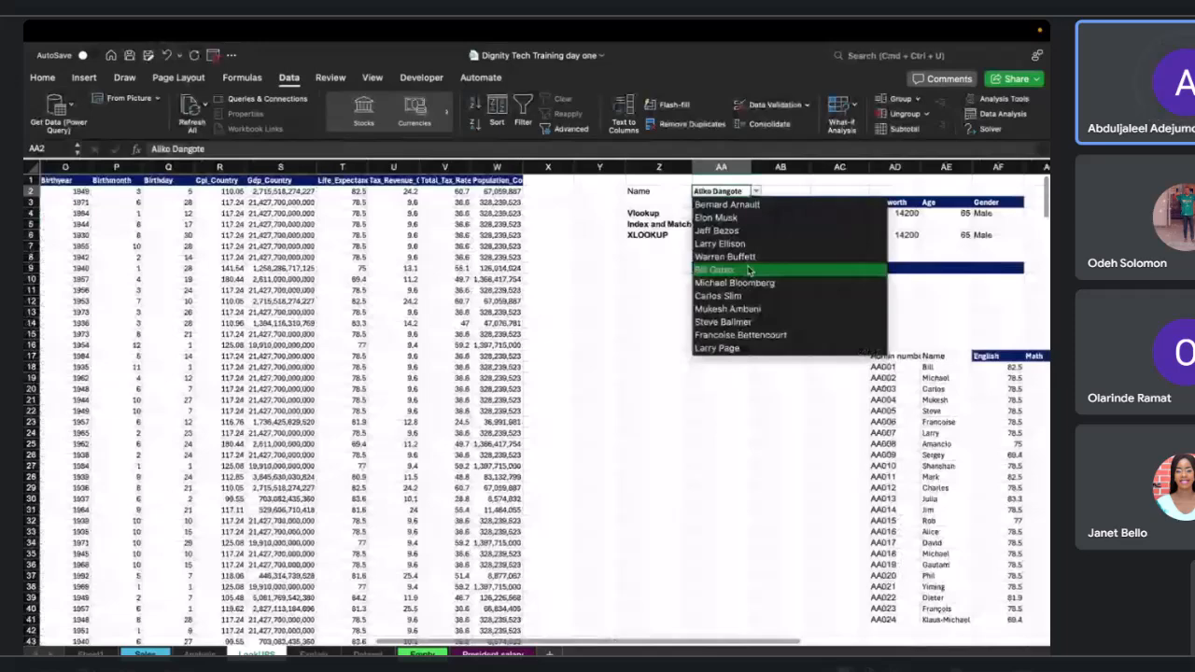
scroll(748, 269, down, 10)
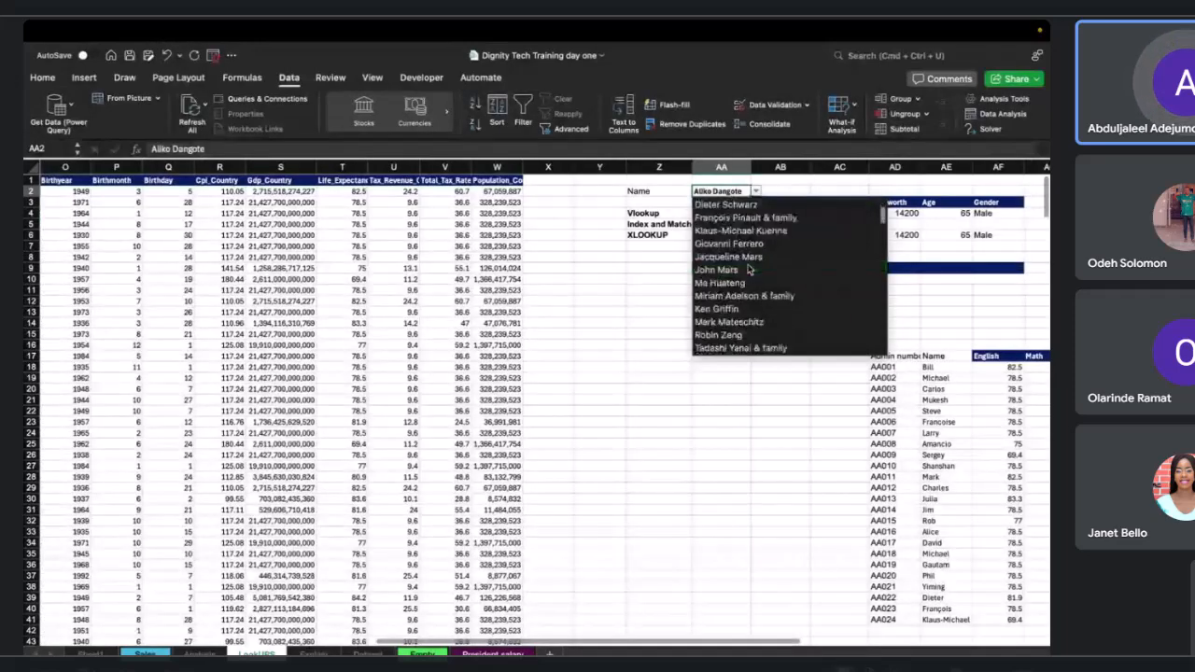
click(742, 259)
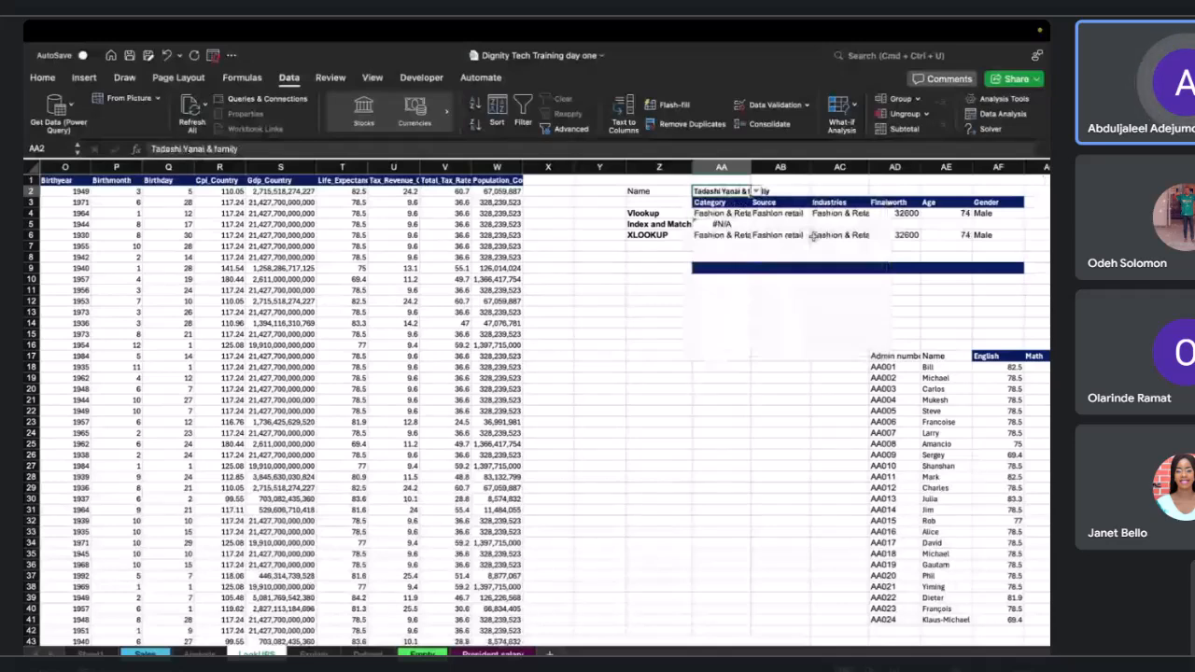
click(757, 191)
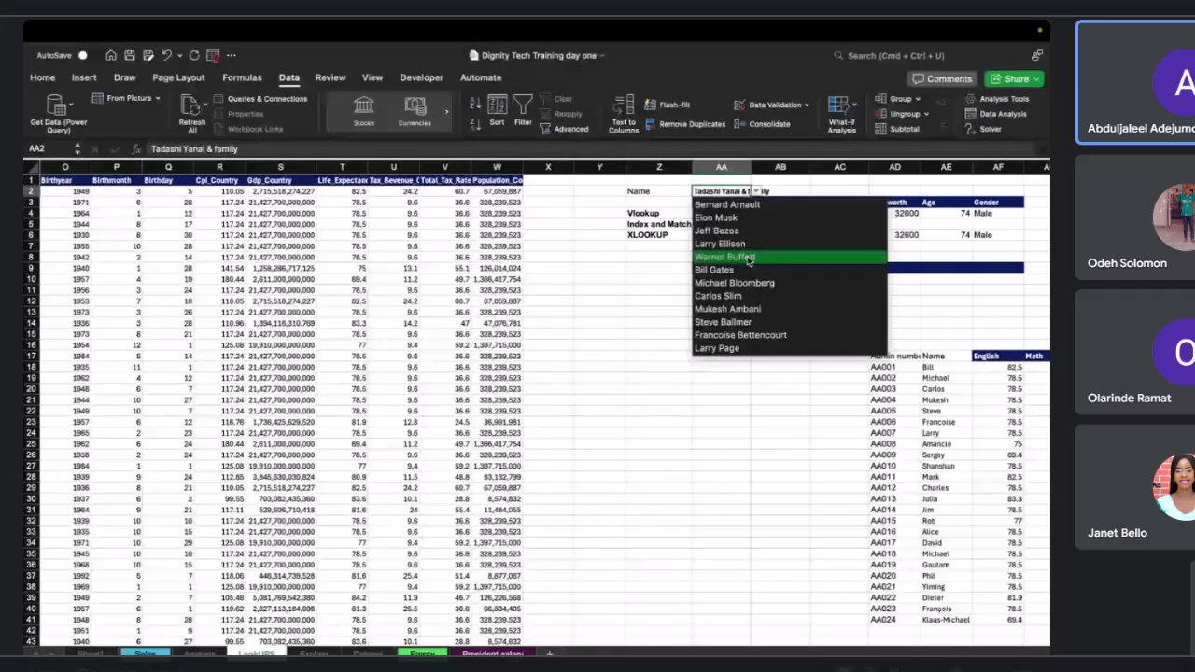
click(745, 257)
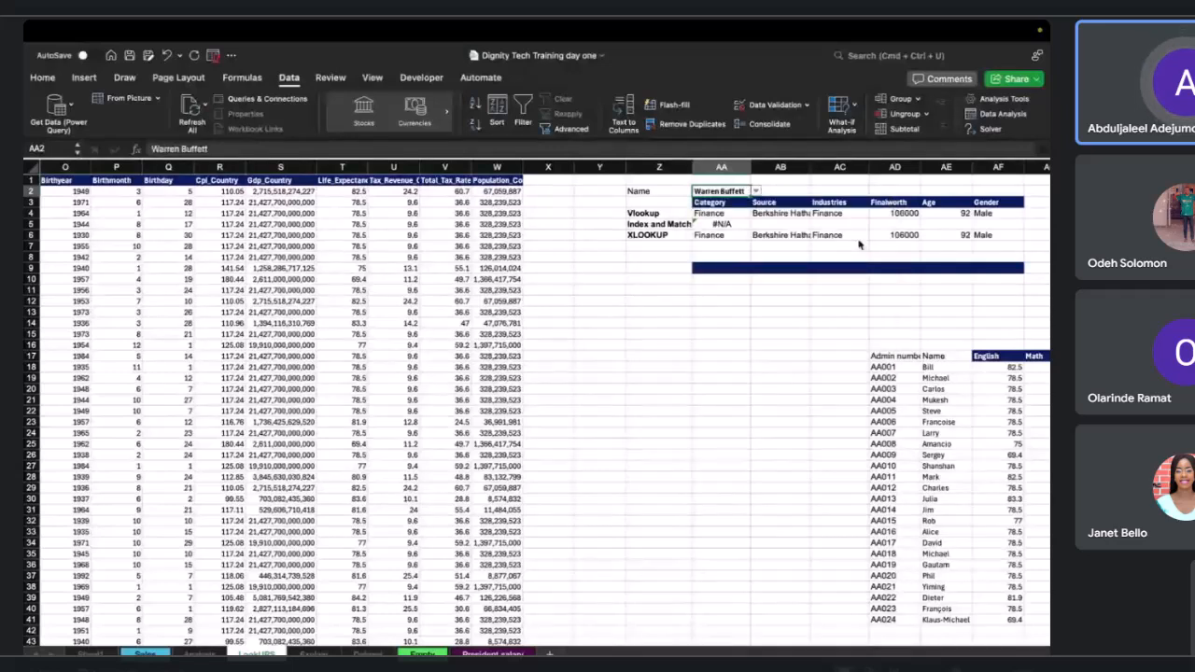
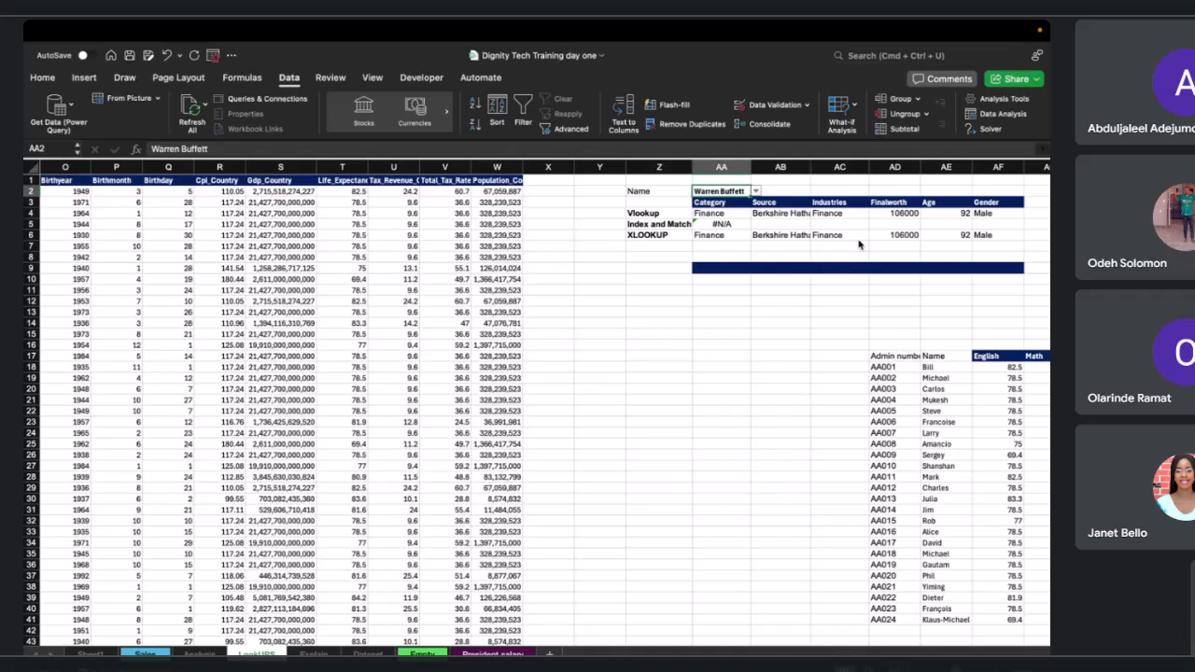
Correct the AA5 INDEX/MATCH formula so MATCH looks up in $B$2:$B$476 instead of the wide B:W range.
click(736, 225)
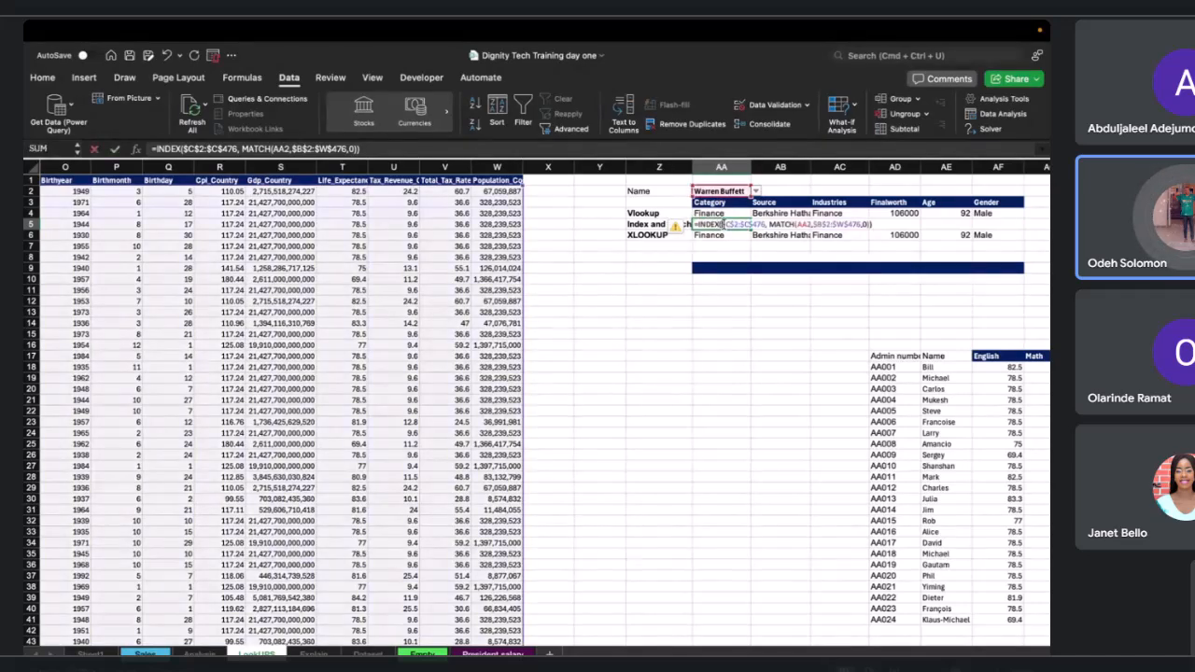
double_click(724, 226)
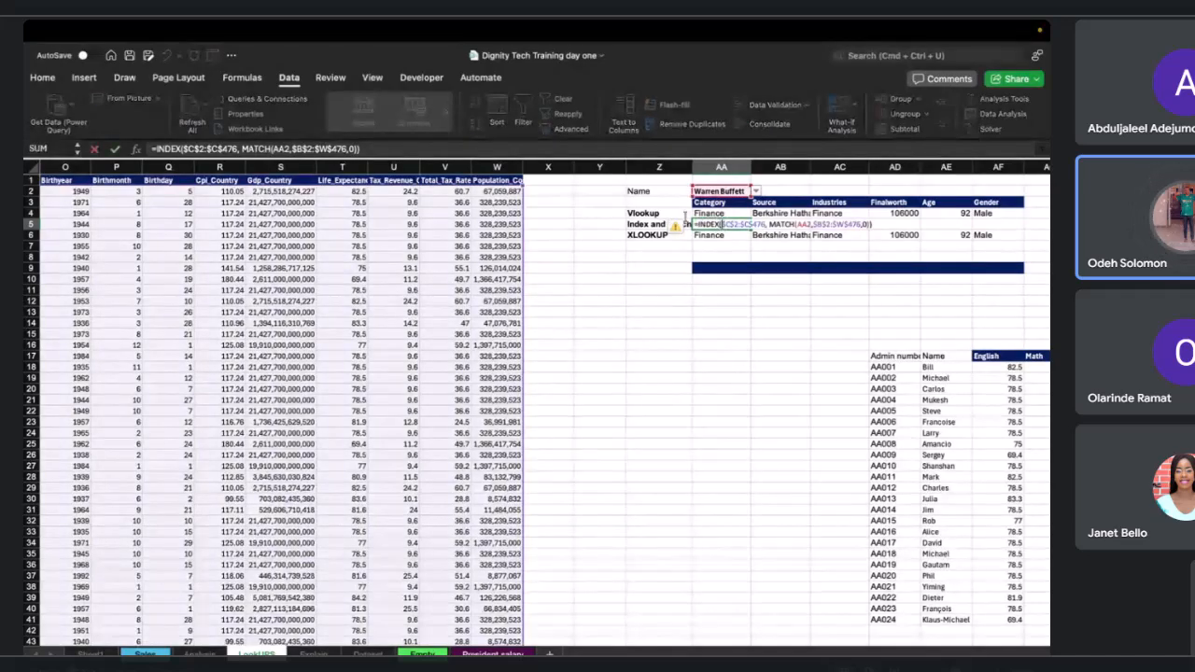
click(837, 227)
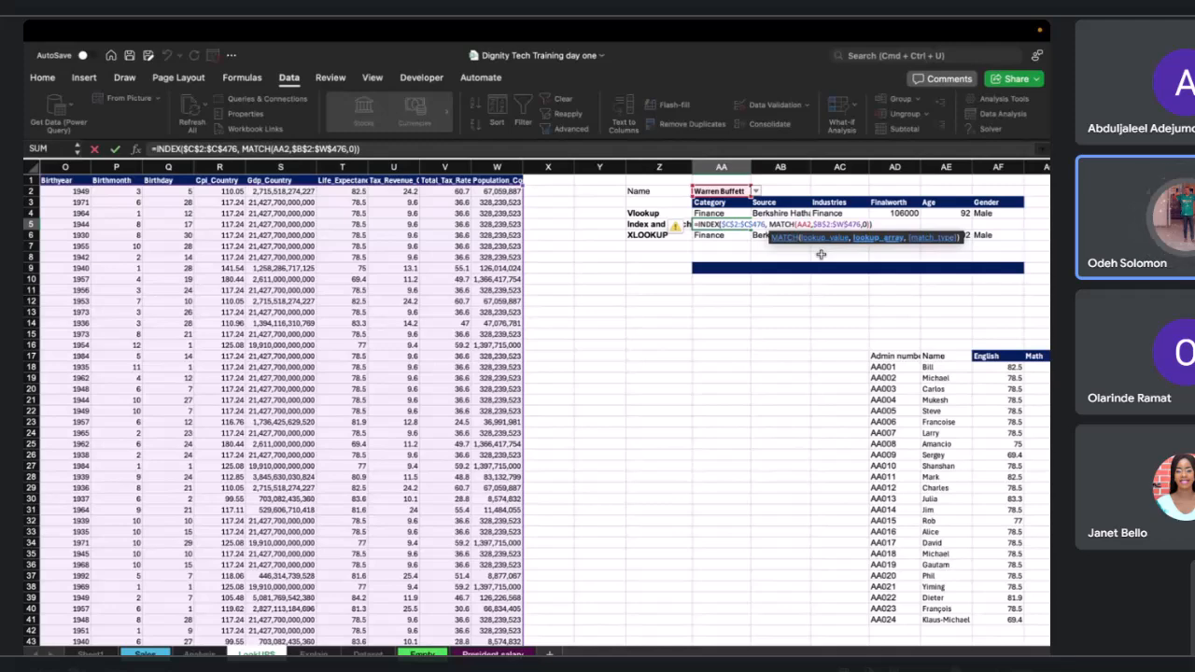
key(BackSpace)
text(B)
key(Return)
Fill the AA5 INDEX/MATCH formula across row 5 to AF5.
click(744, 224)
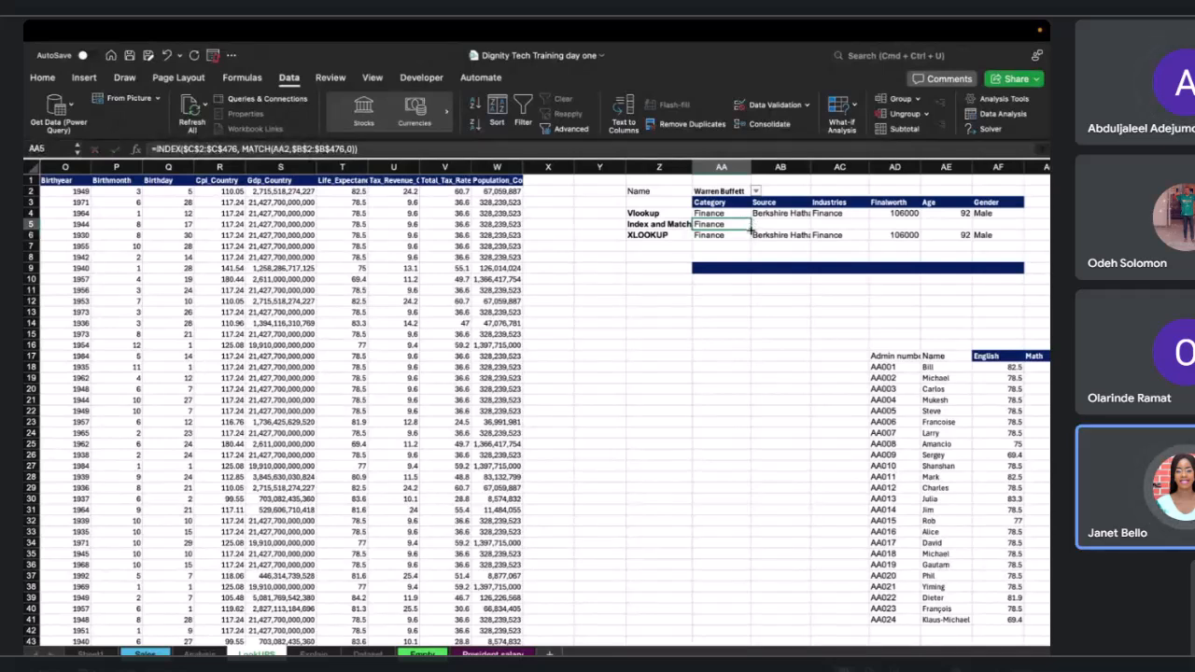
drag(750, 230, 1016, 227)
Make the MATCH lookup value in AB5 an absolute reference, $AB$2.
click(771, 227)
double_click(772, 227)
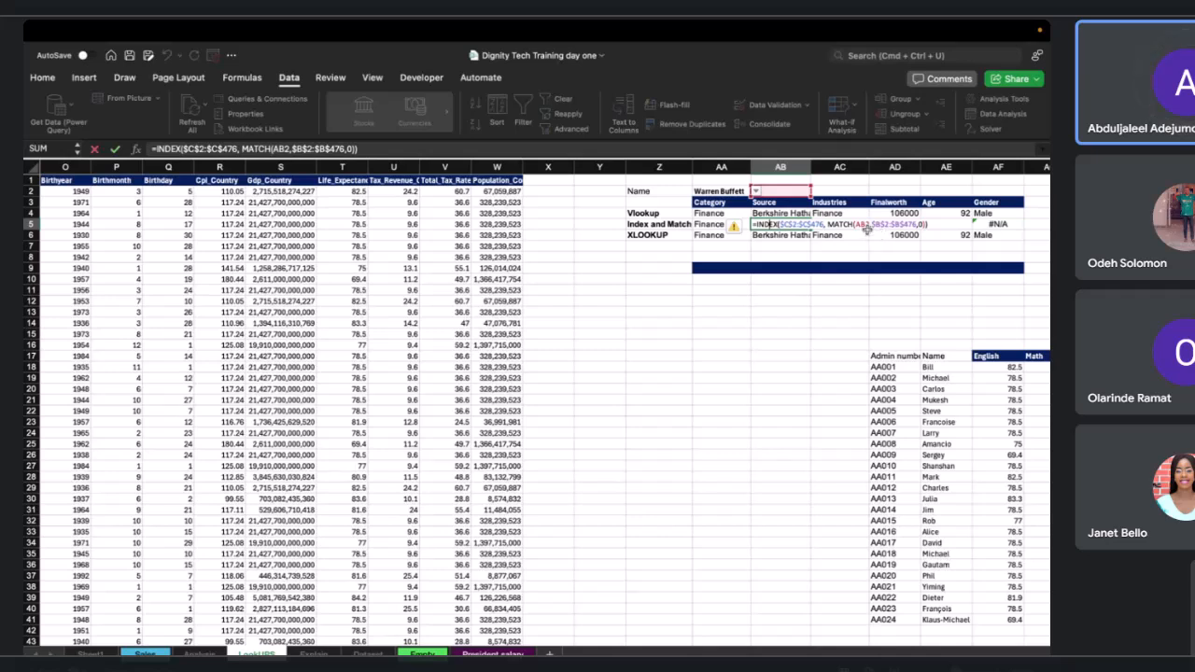
click(801, 233)
double_click(771, 224)
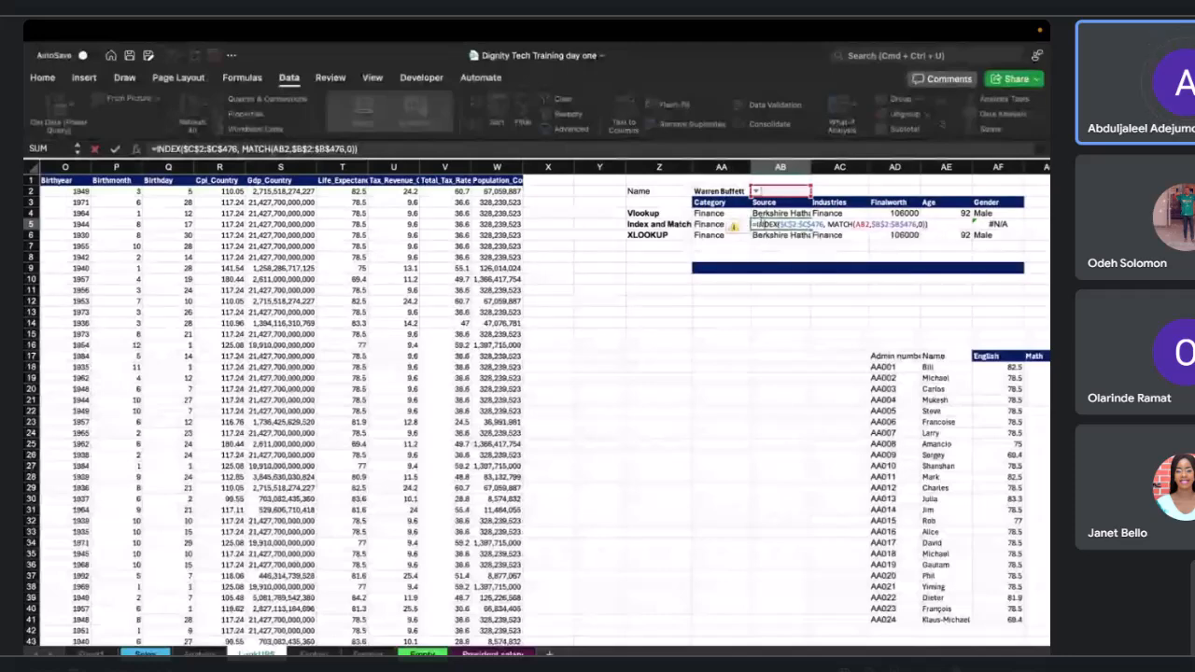
drag(779, 224, 810, 228)
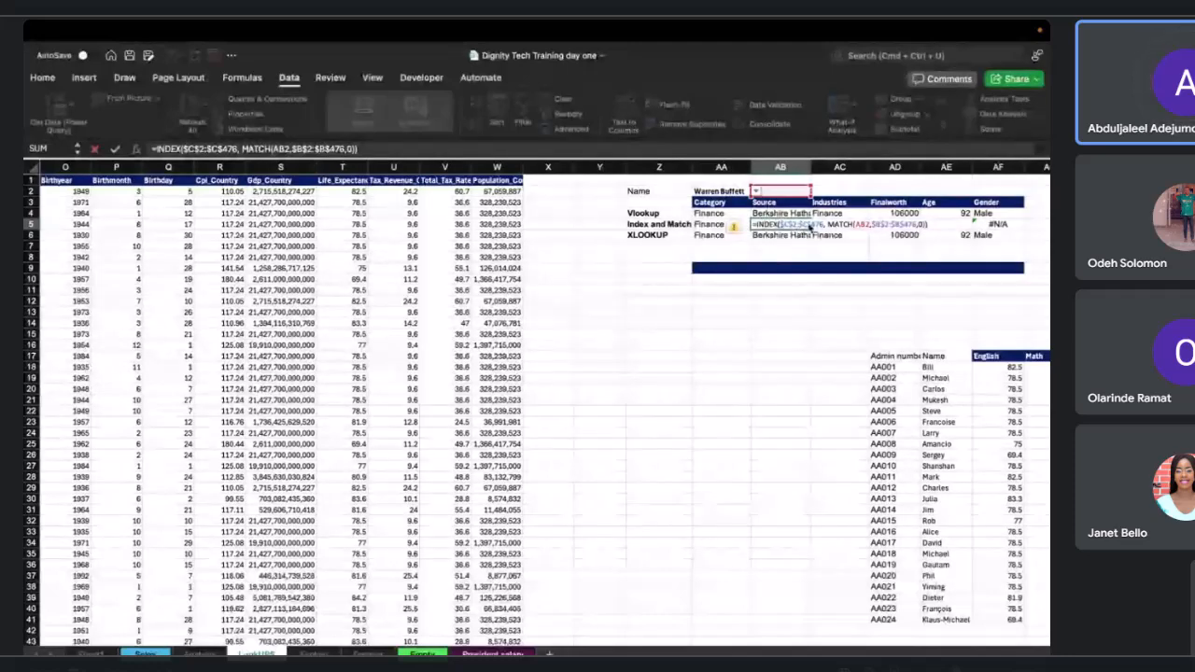
click(858, 228)
text($)
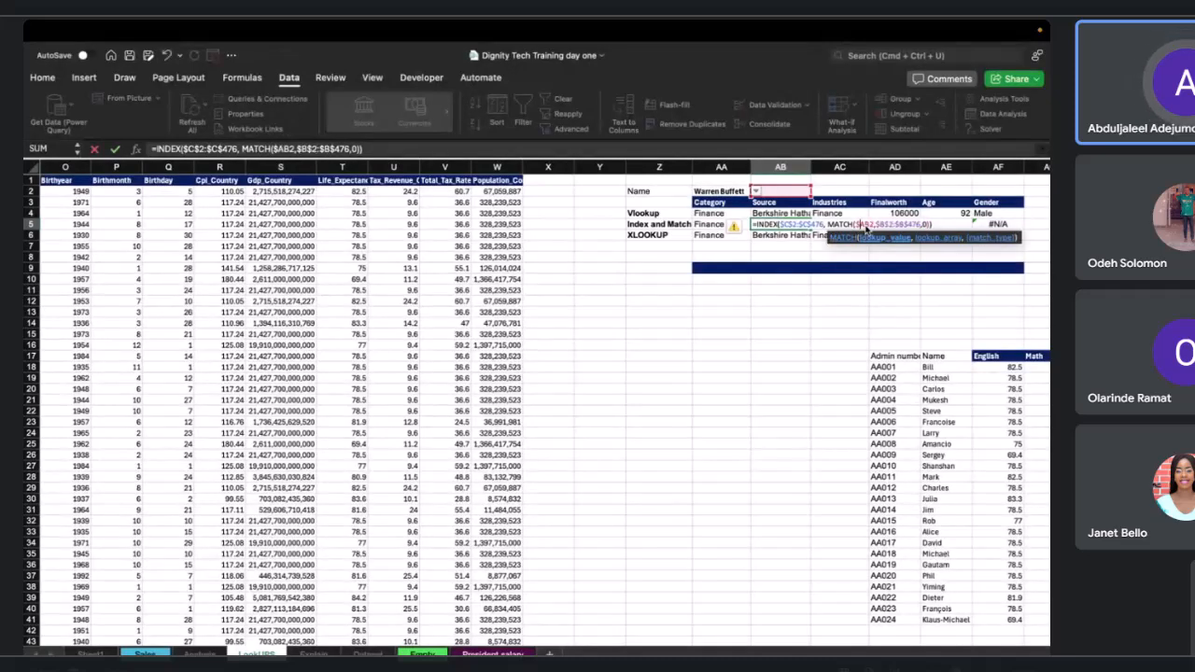
click(867, 227)
text($)
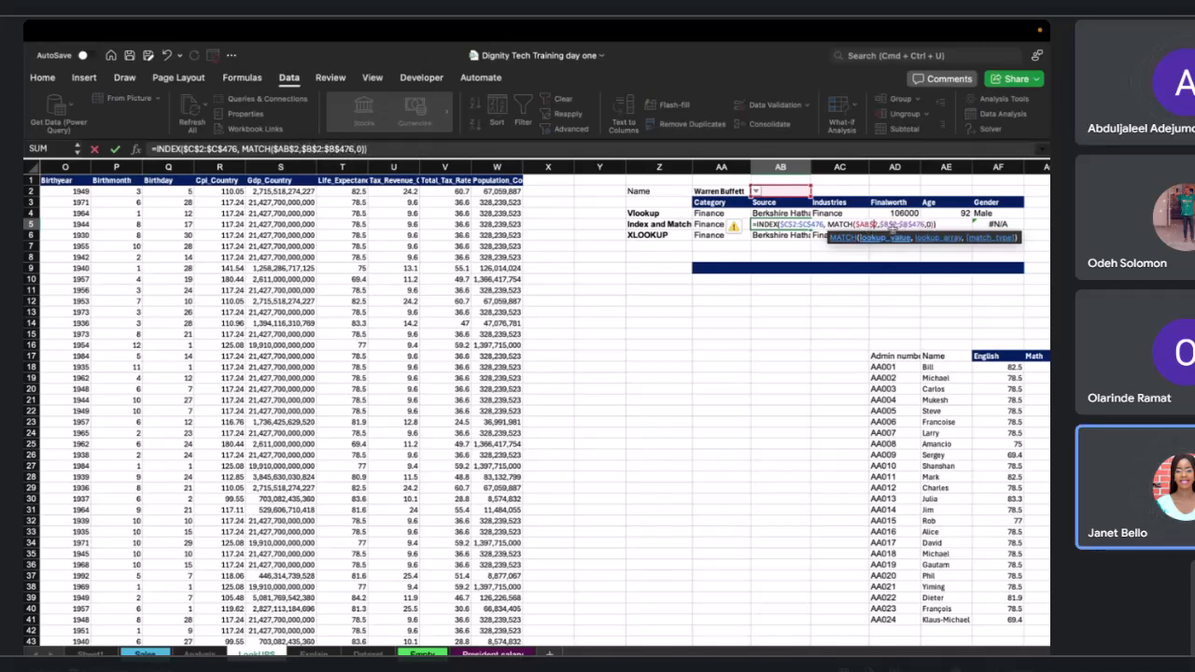
key(Return)
Lock the MATCH lookup value in AA5's formula as the absolute reference $AA$2.
double_click(707, 223)
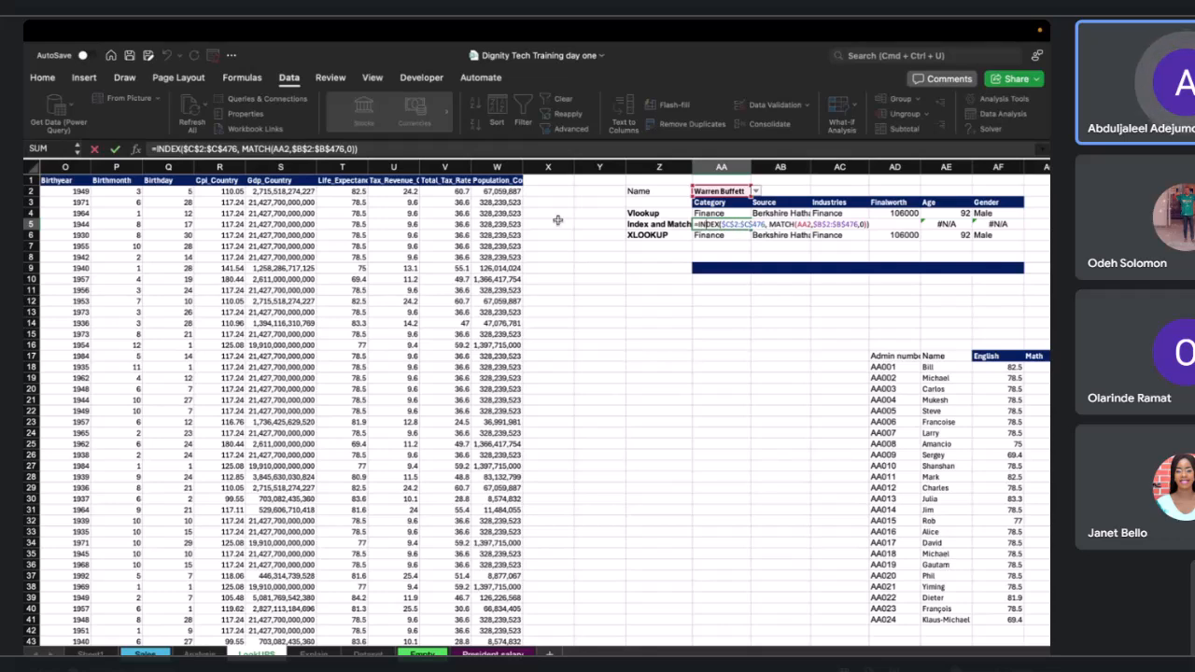
click(205, 149)
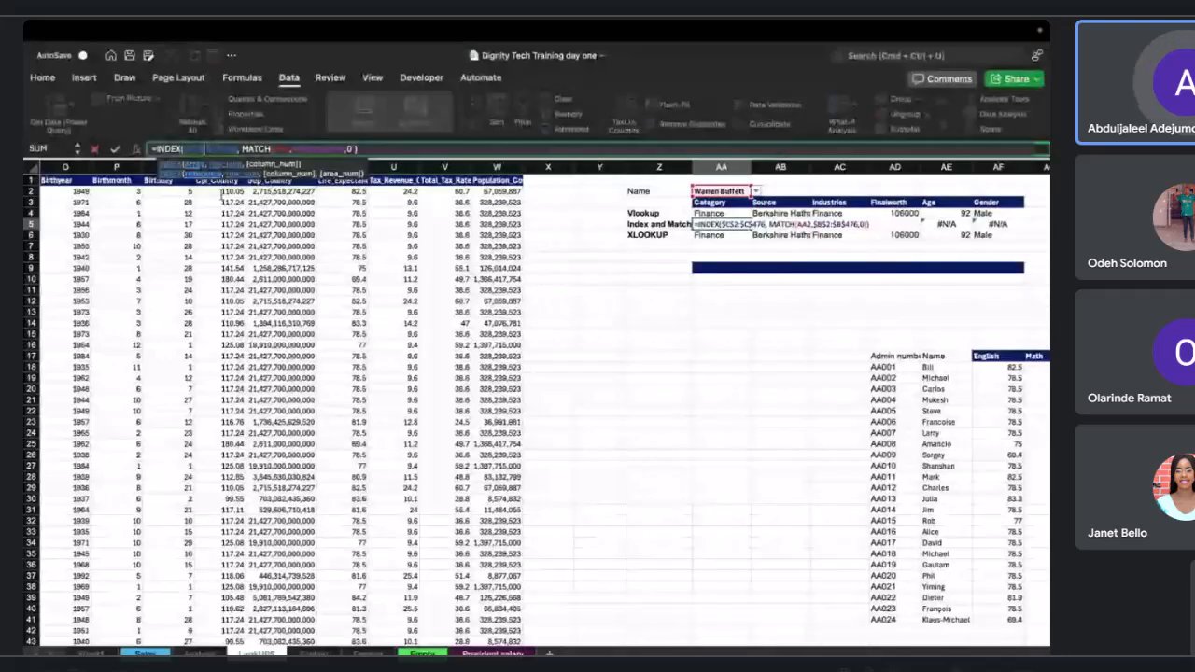
scroll(180, 214, left, 8)
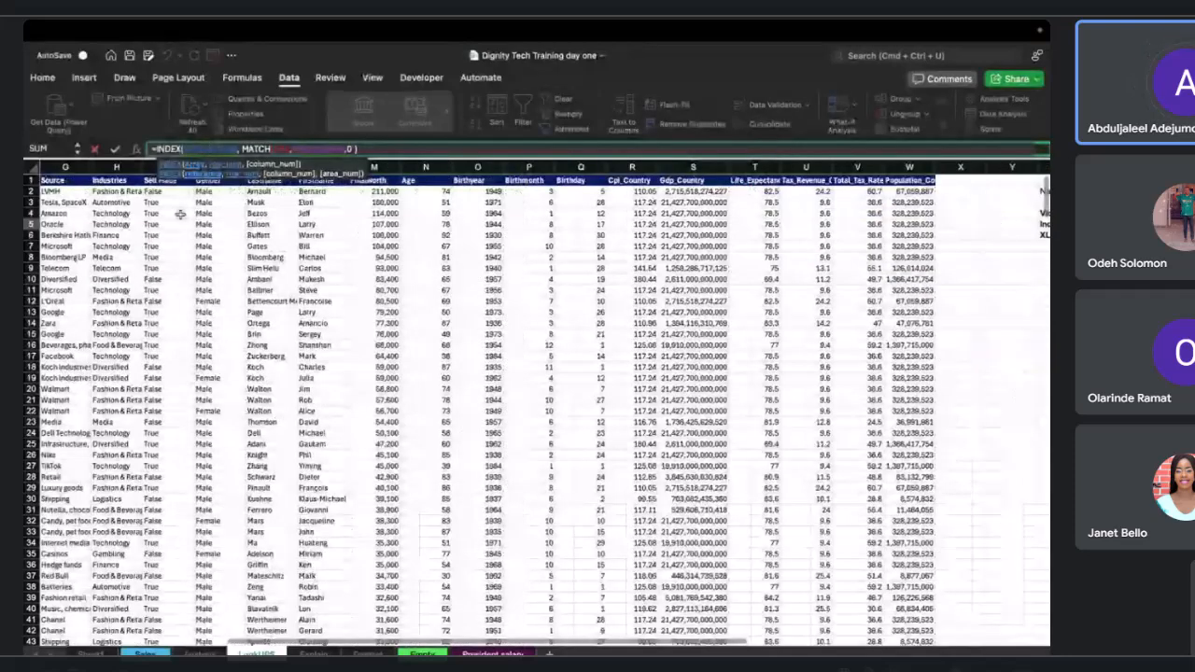
scroll(180, 214, left, 8)
scroll(215, 177, right, 1)
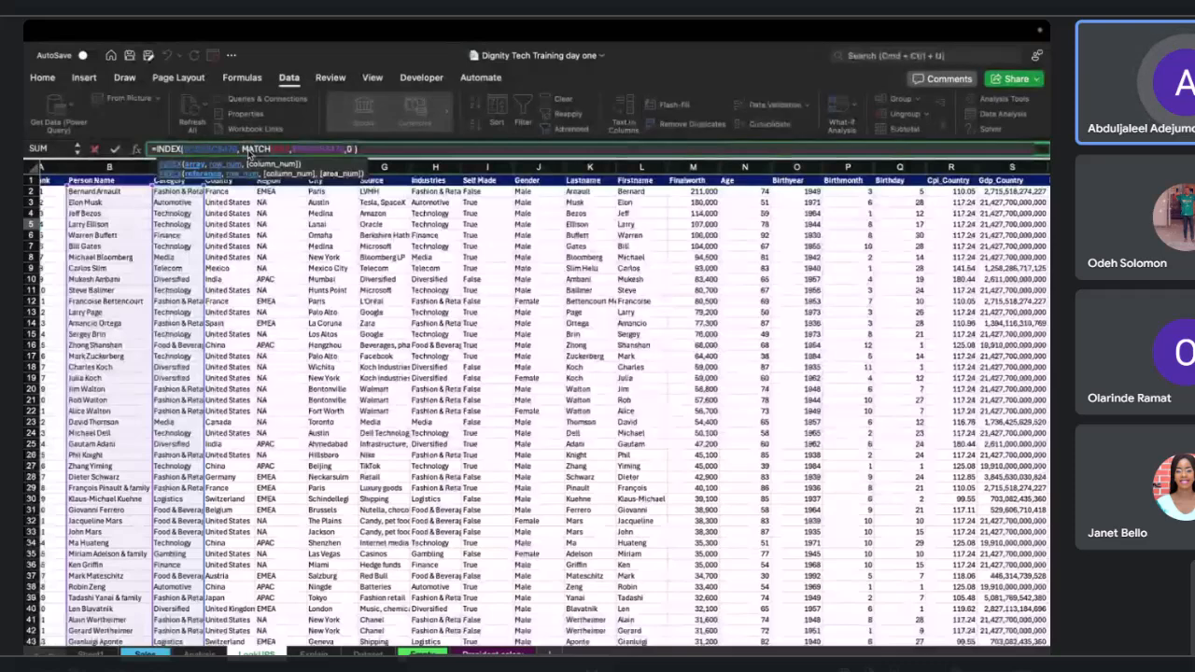
click(278, 150)
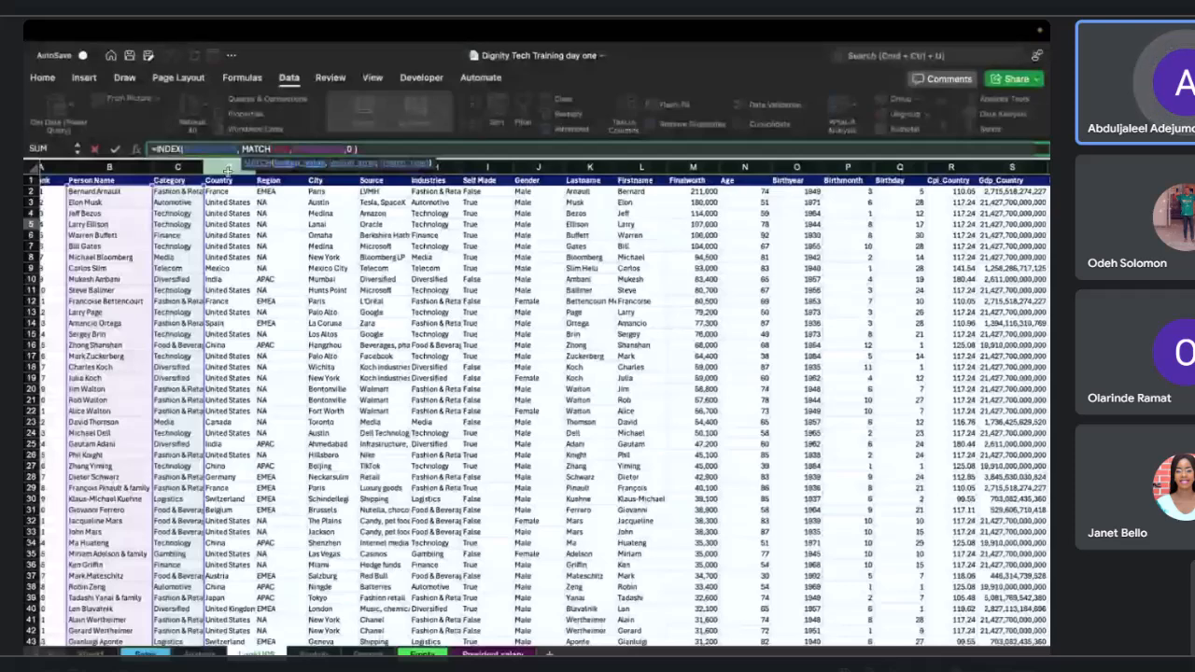
scroll(358, 192, right, 3)
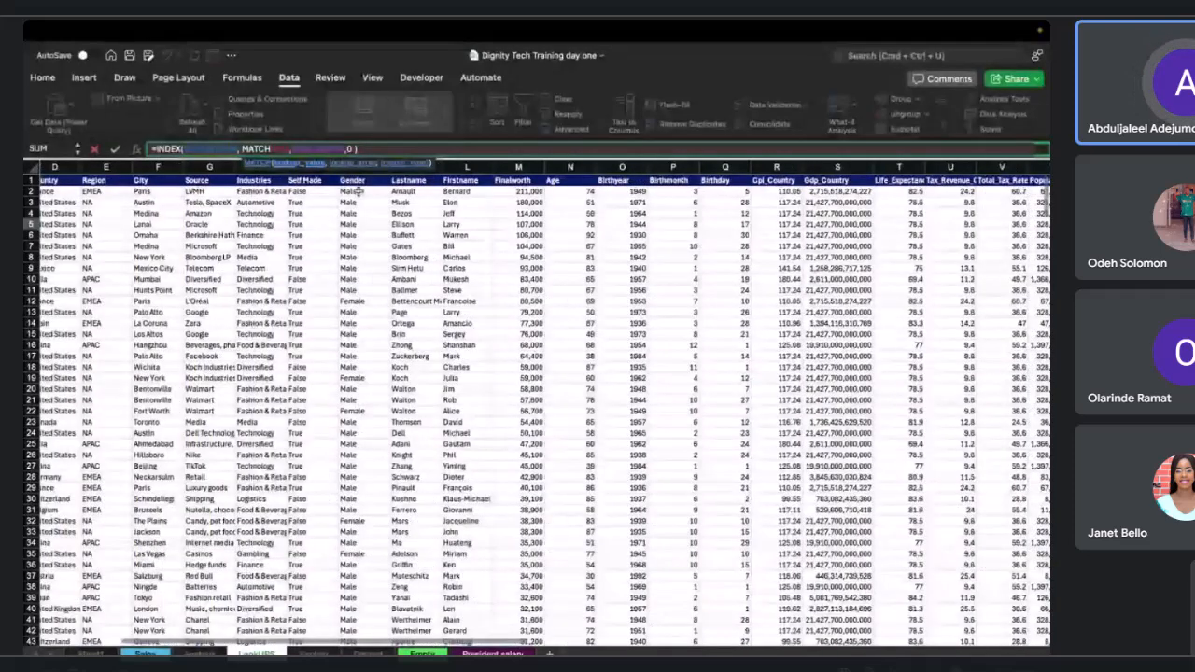
scroll(359, 192, right, 6)
scroll(420, 410, right, 2)
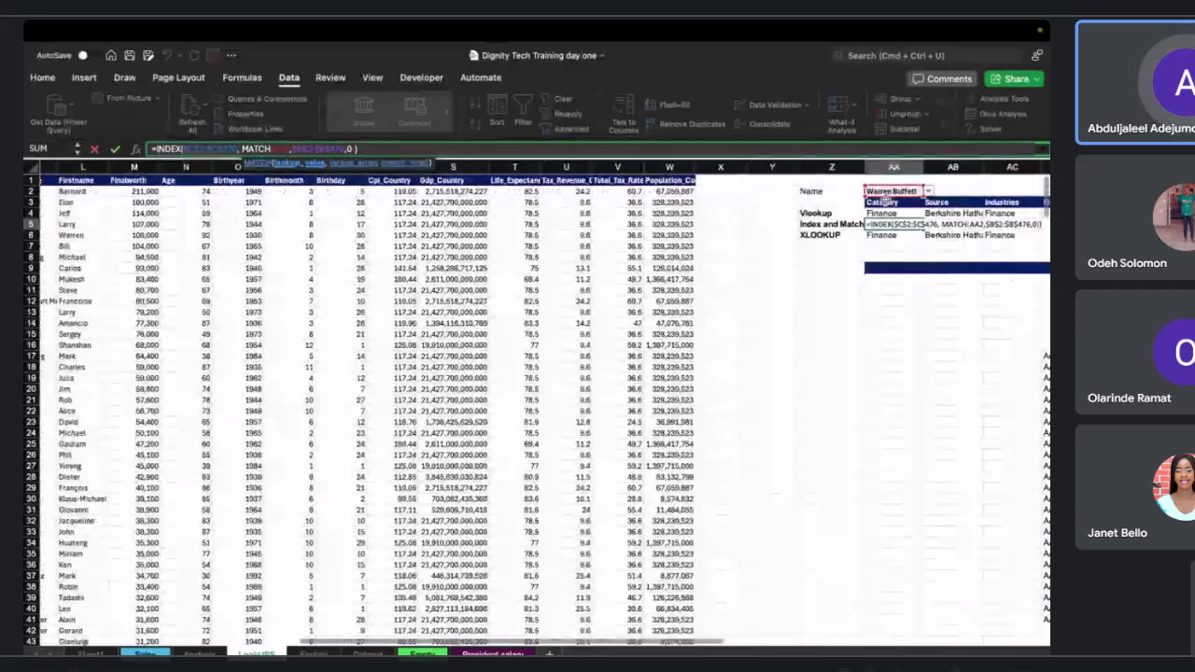
scroll(536, 402, left, 7)
text($)
text($)
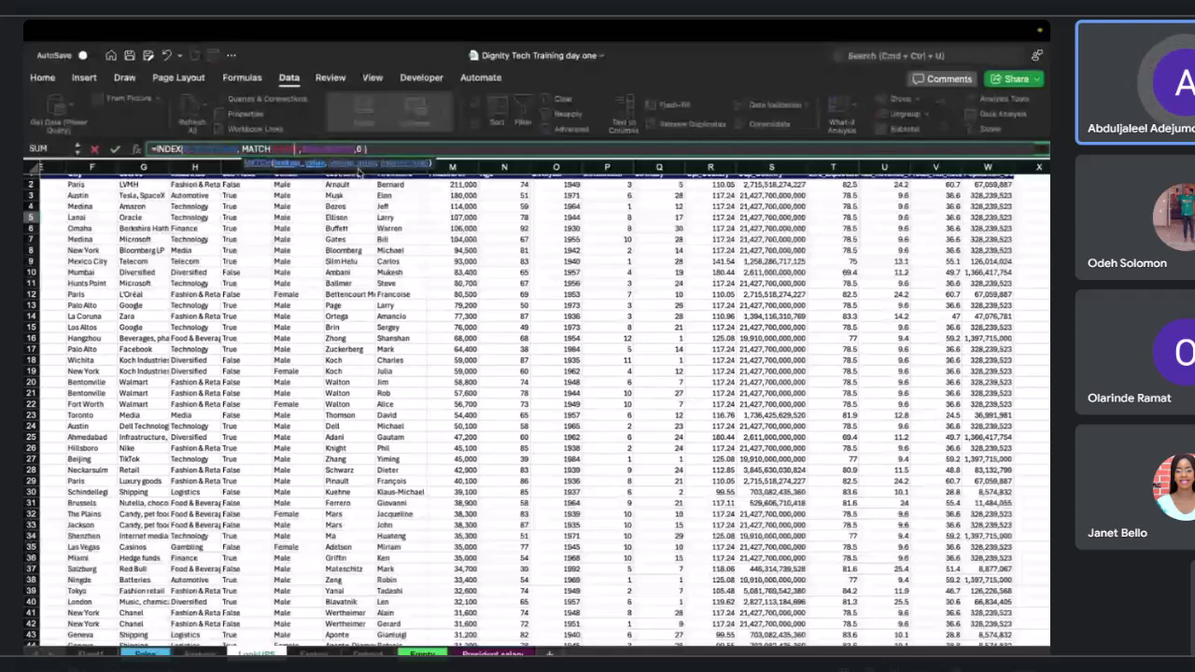
scroll(362, 173, up, 1)
scroll(362, 174, left, 2)
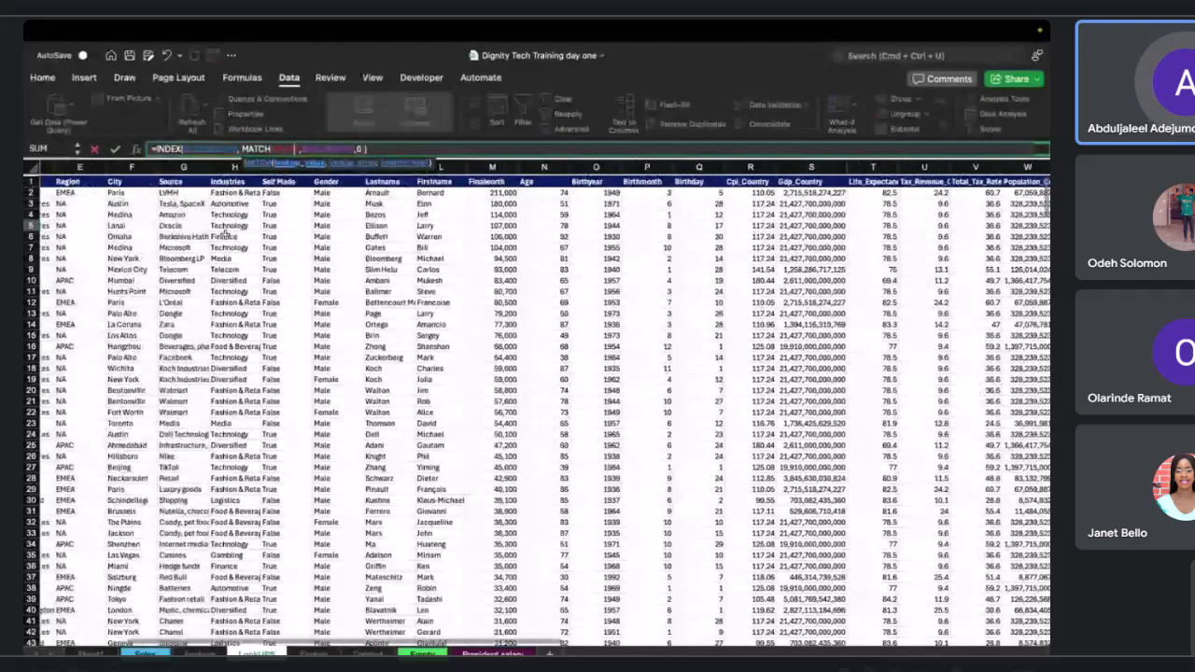
scroll(224, 233, left, 2)
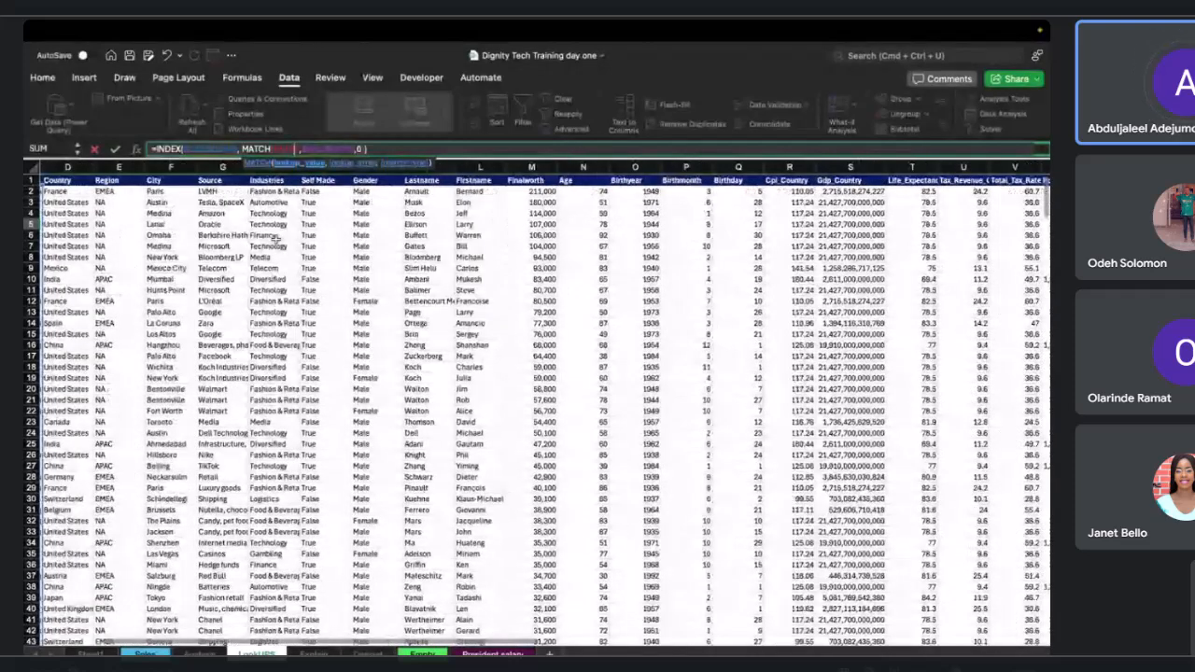
scroll(275, 241, left, 2)
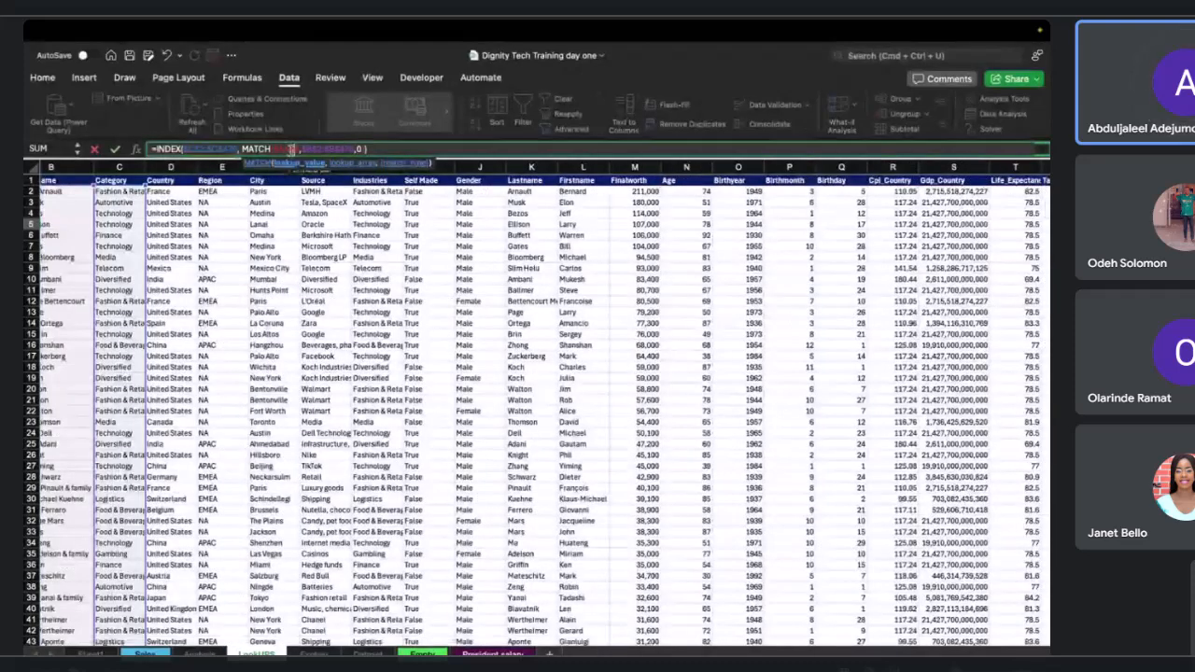
scroll(127, 197, left, 2)
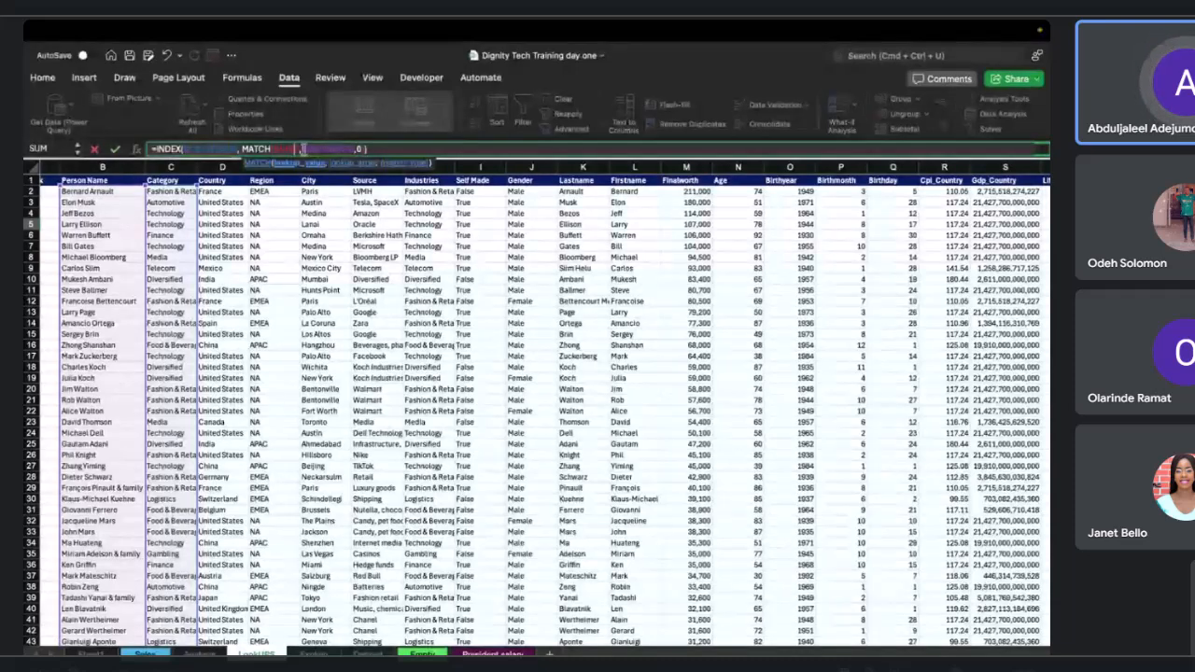
drag(296, 149, 353, 149)
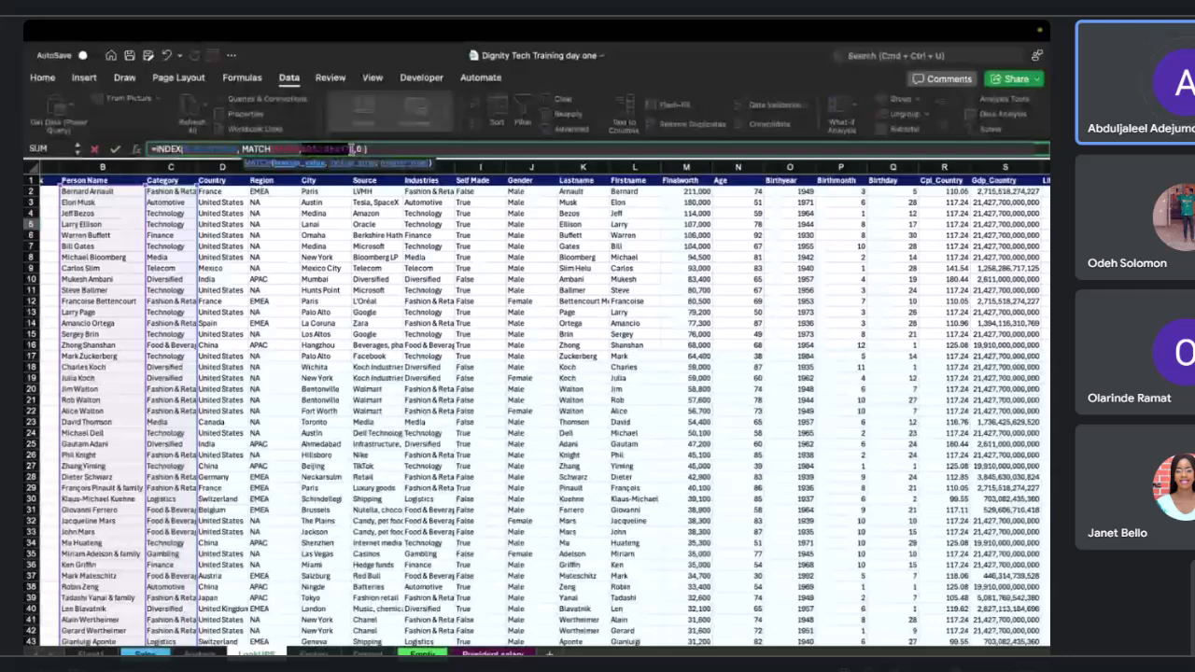
key(Escape)
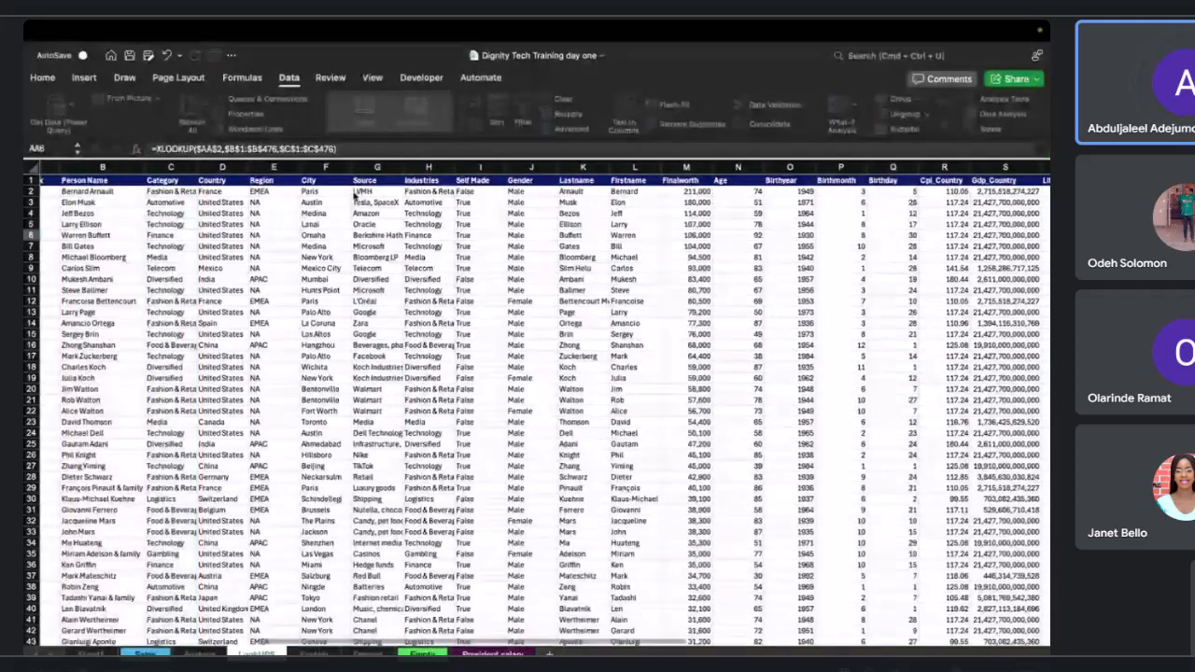
scroll(786, 264, right, 10)
Copy AA5's formula into AB5 and change its INDEX return array to the Source column $G$2:$G$476.
click(840, 225)
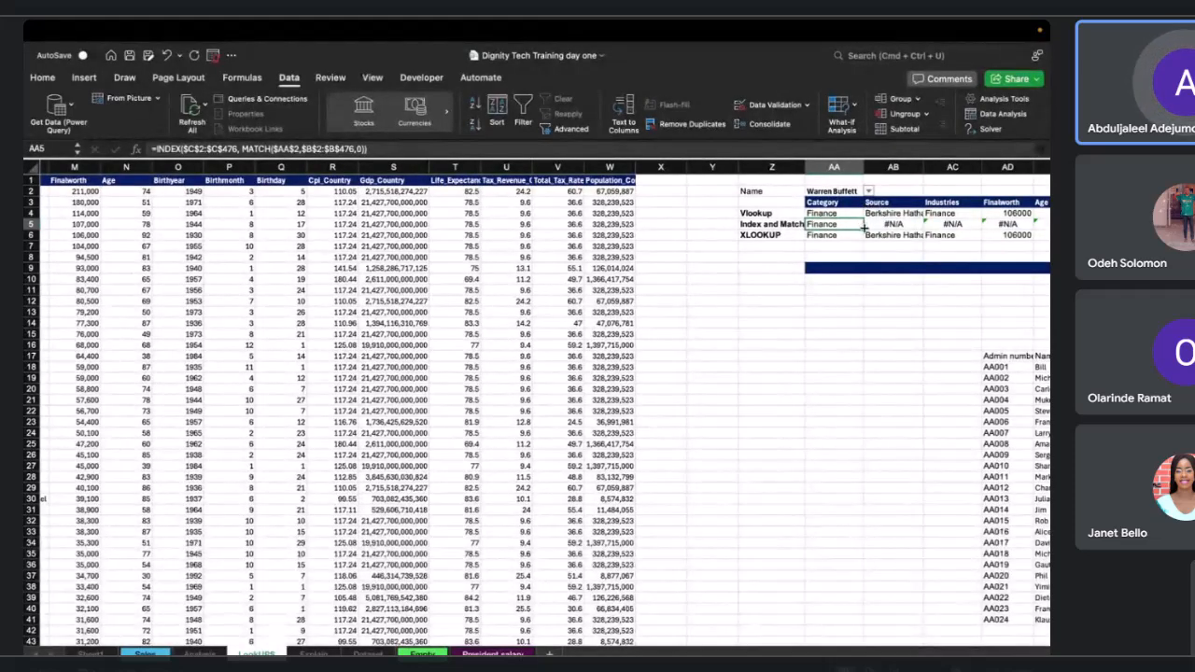
drag(862, 229, 933, 239)
click(908, 224)
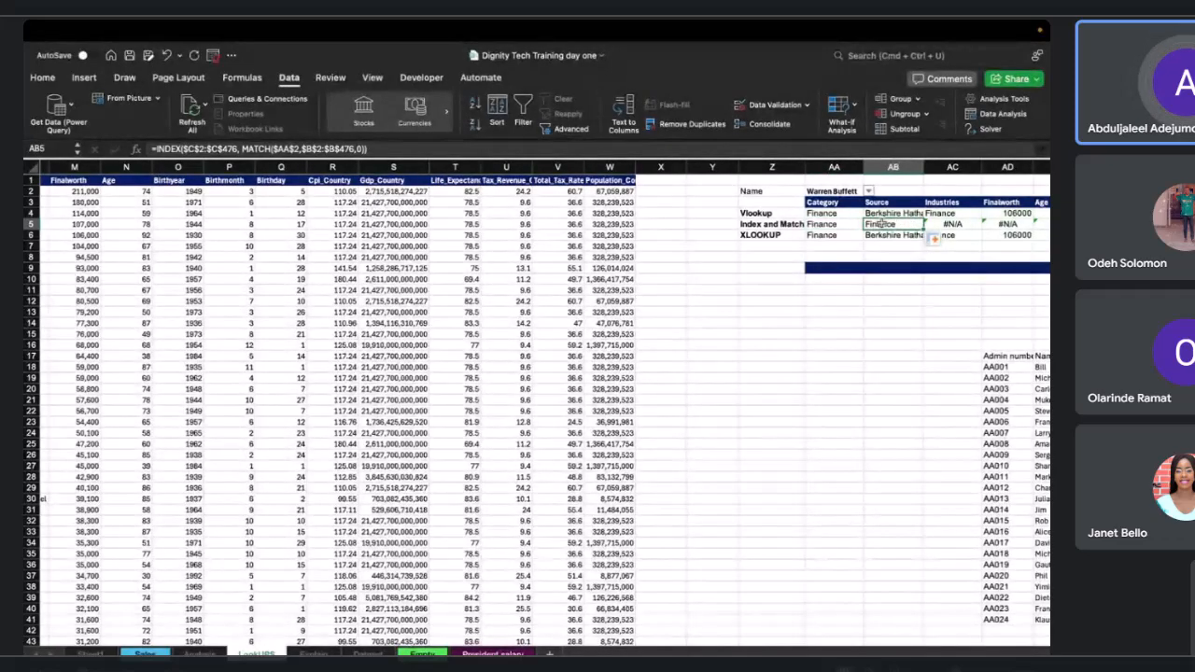
double_click(880, 223)
scroll(878, 225, left, 10)
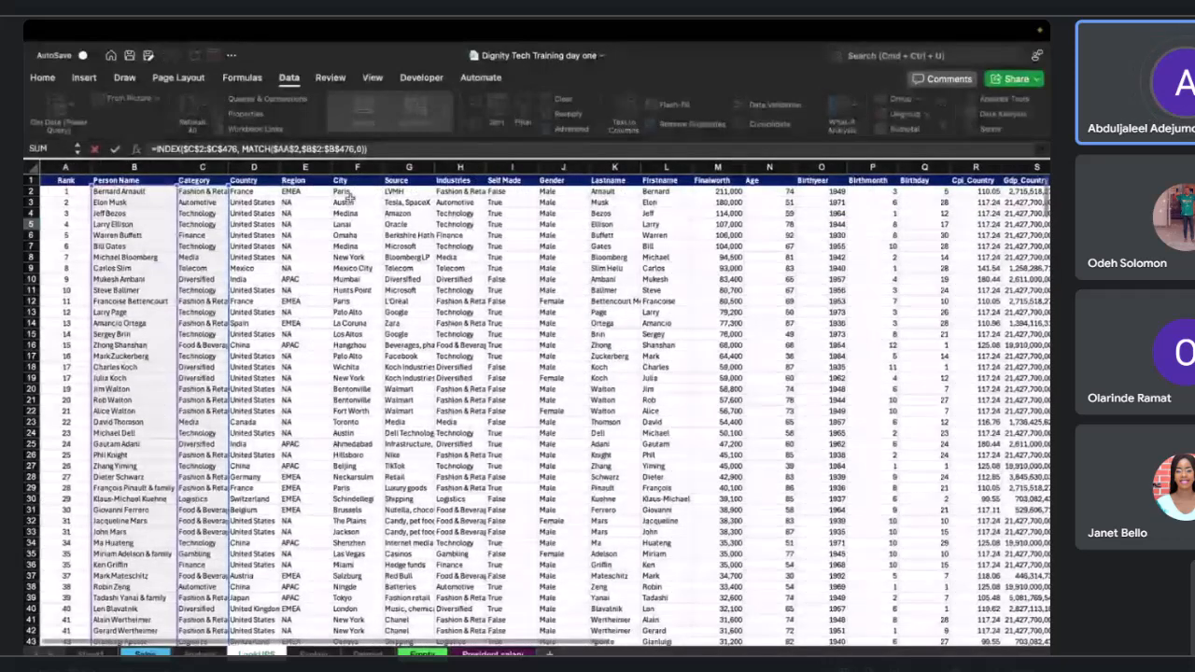
scroll(350, 196, right, 1)
scroll(191, 213, left, 1)
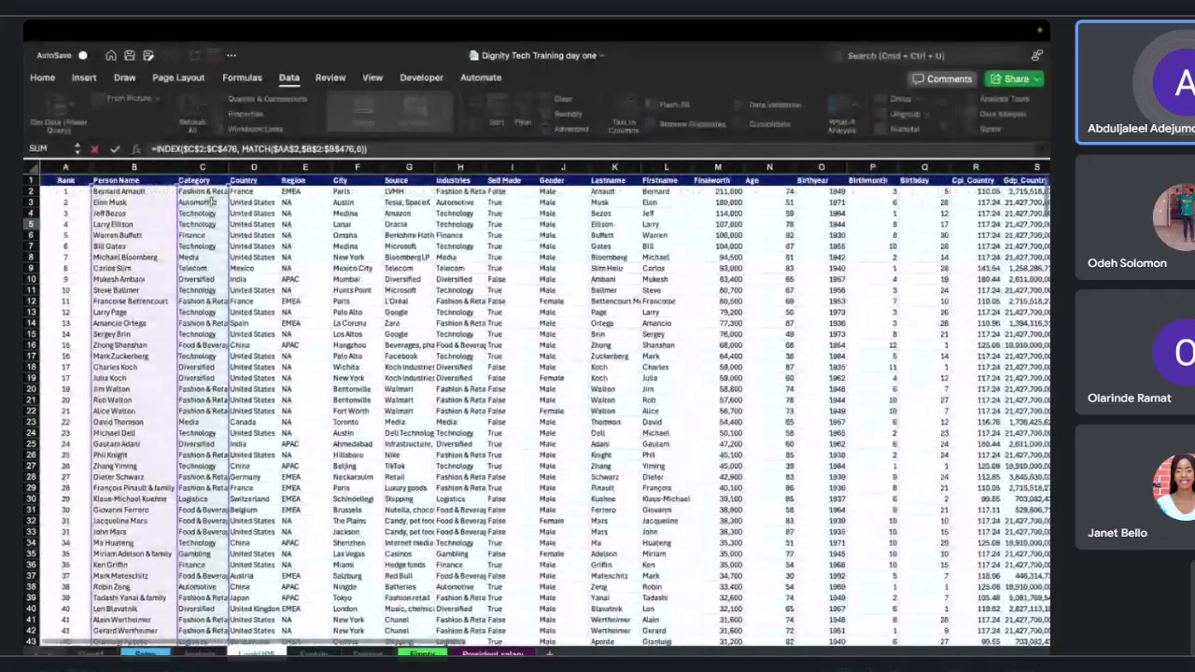
click(210, 150)
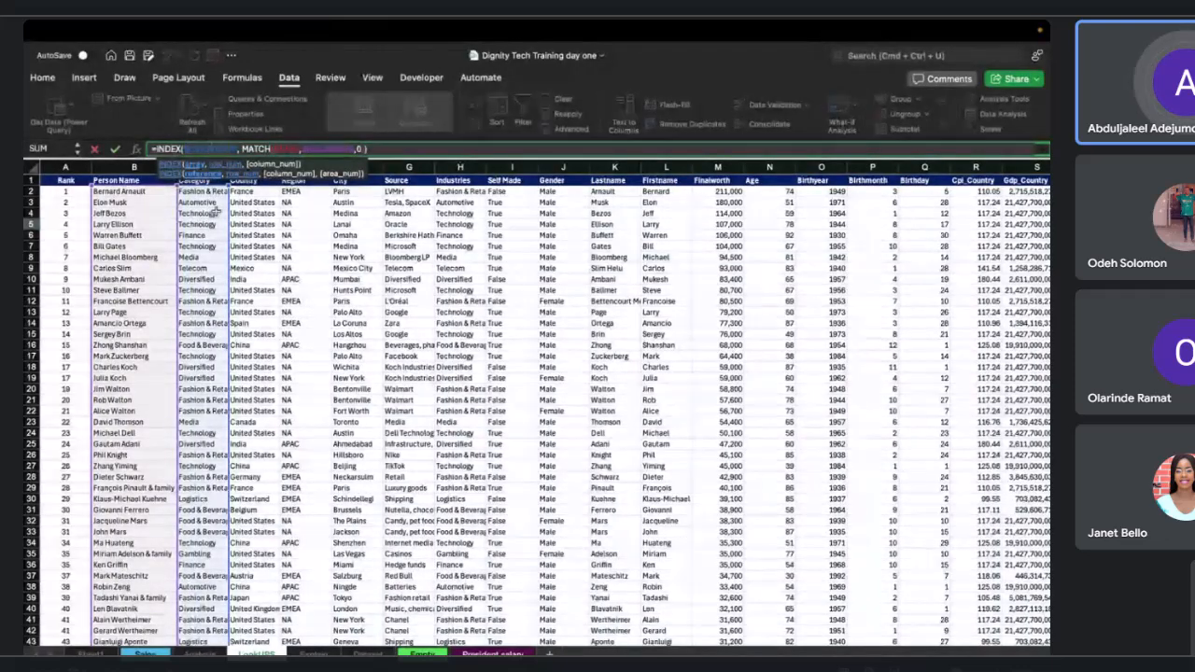
scroll(242, 217, right, 1)
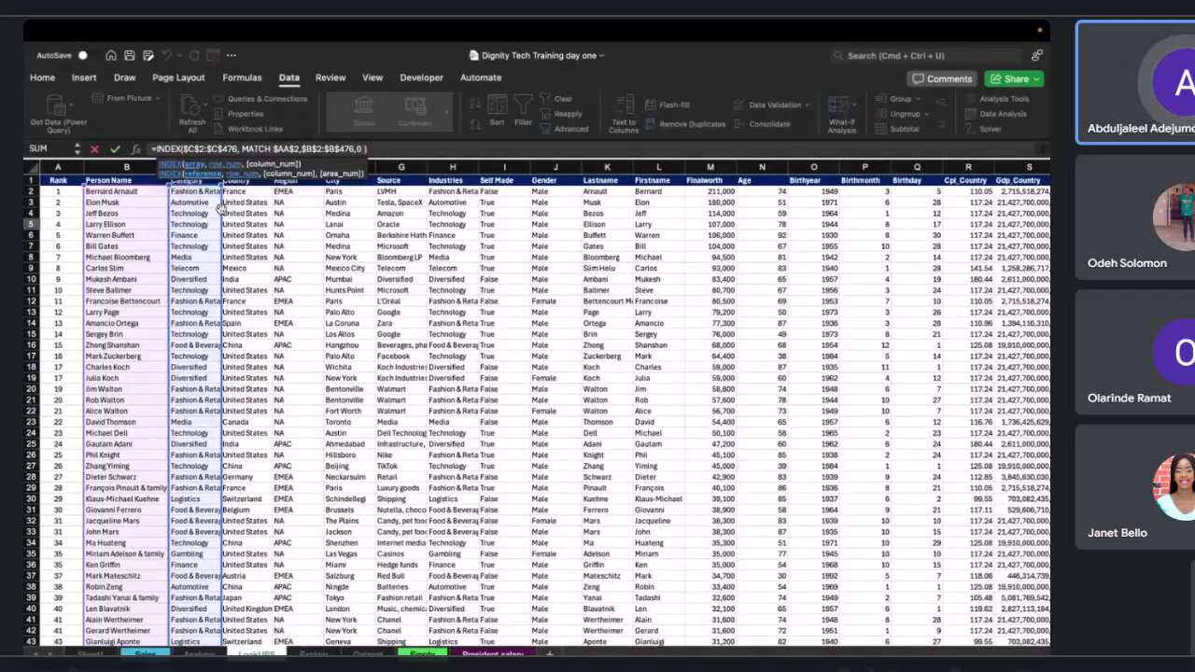
drag(220, 210, 386, 213)
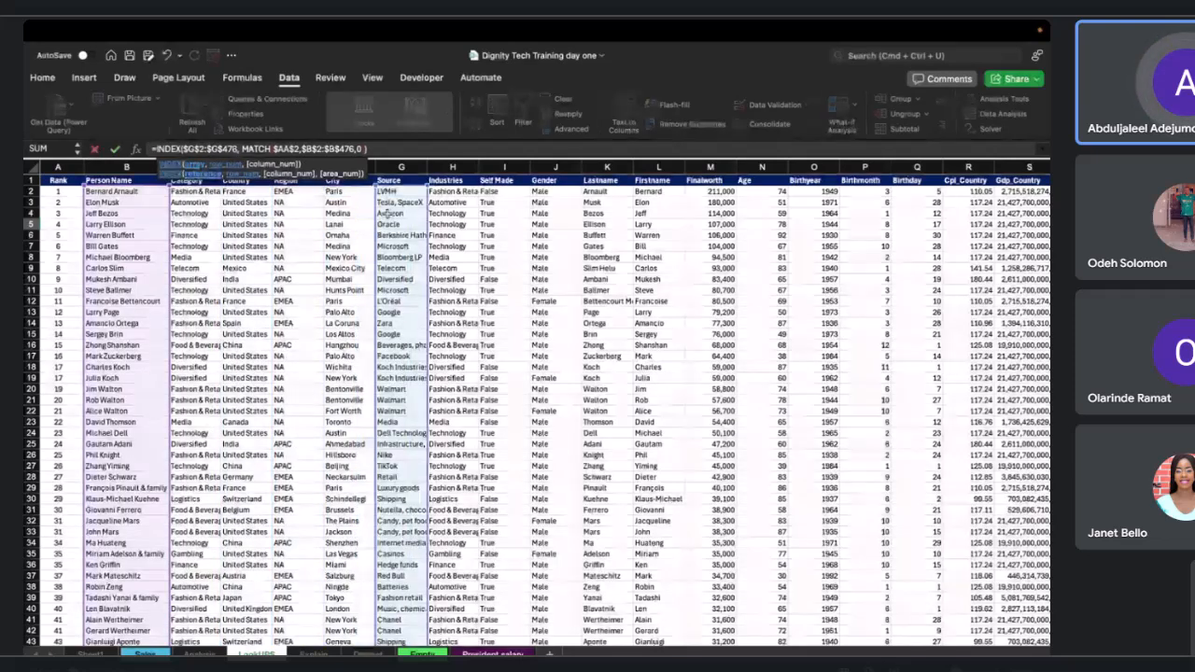
key(Return)
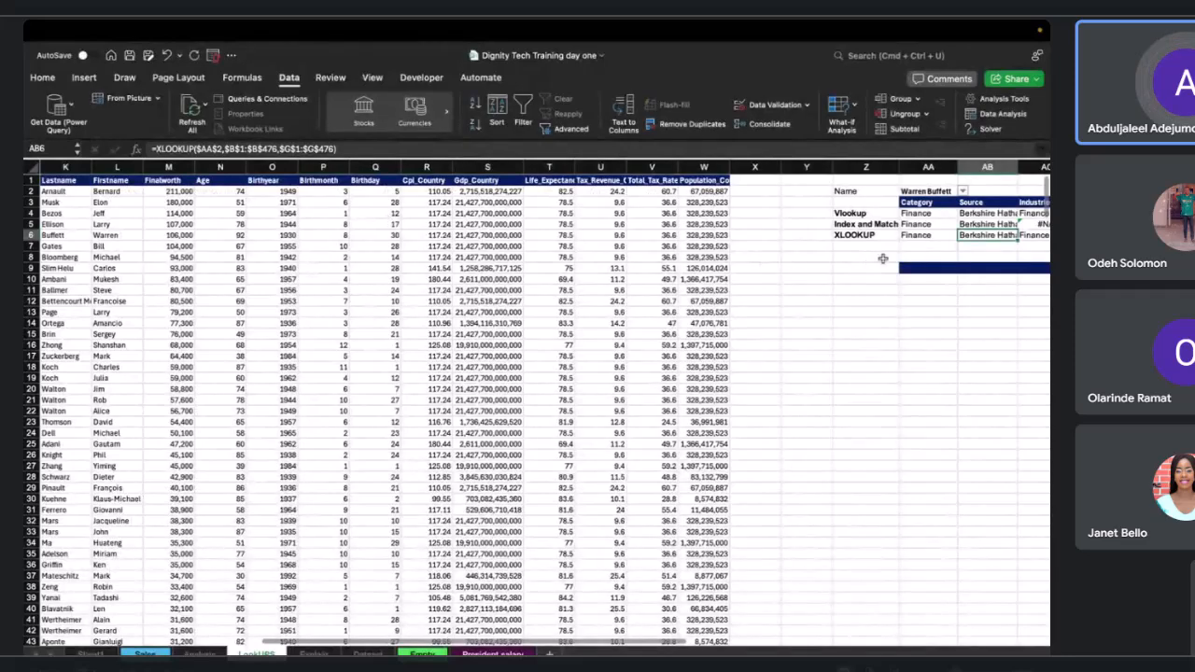
Lock the MATCH lookup value in AC5's INDEX/MATCH formula as the absolute reference $AA$2.
scroll(882, 259, right, 3)
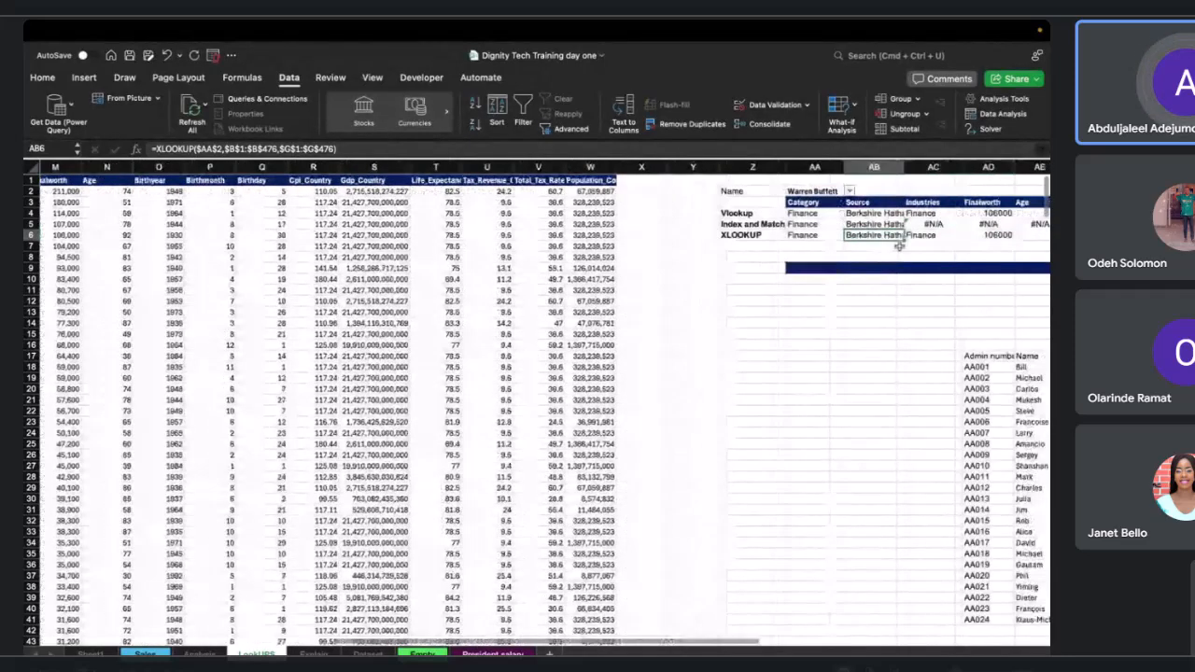
click(924, 224)
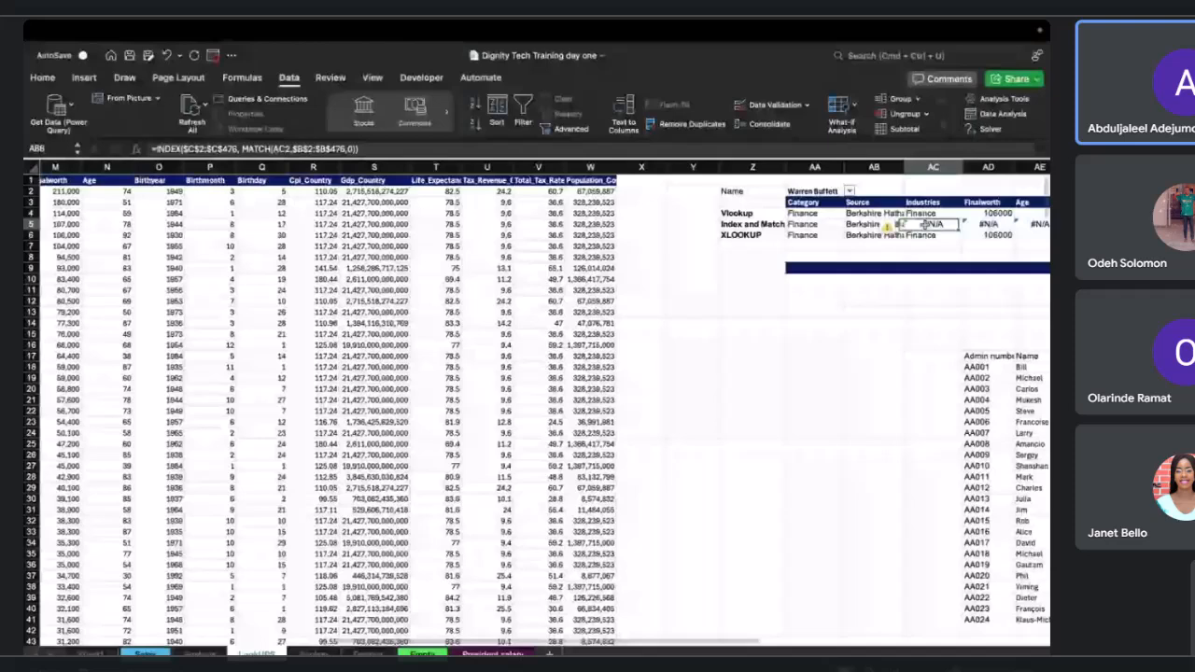
double_click(924, 225)
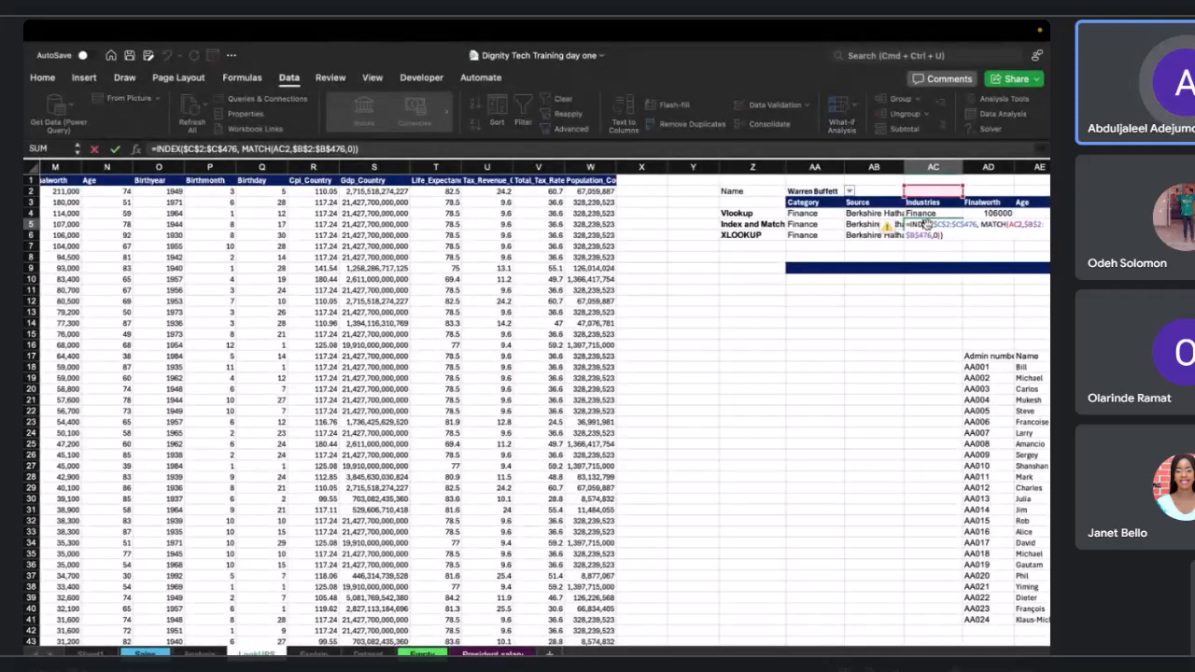
scroll(874, 247, right, 2)
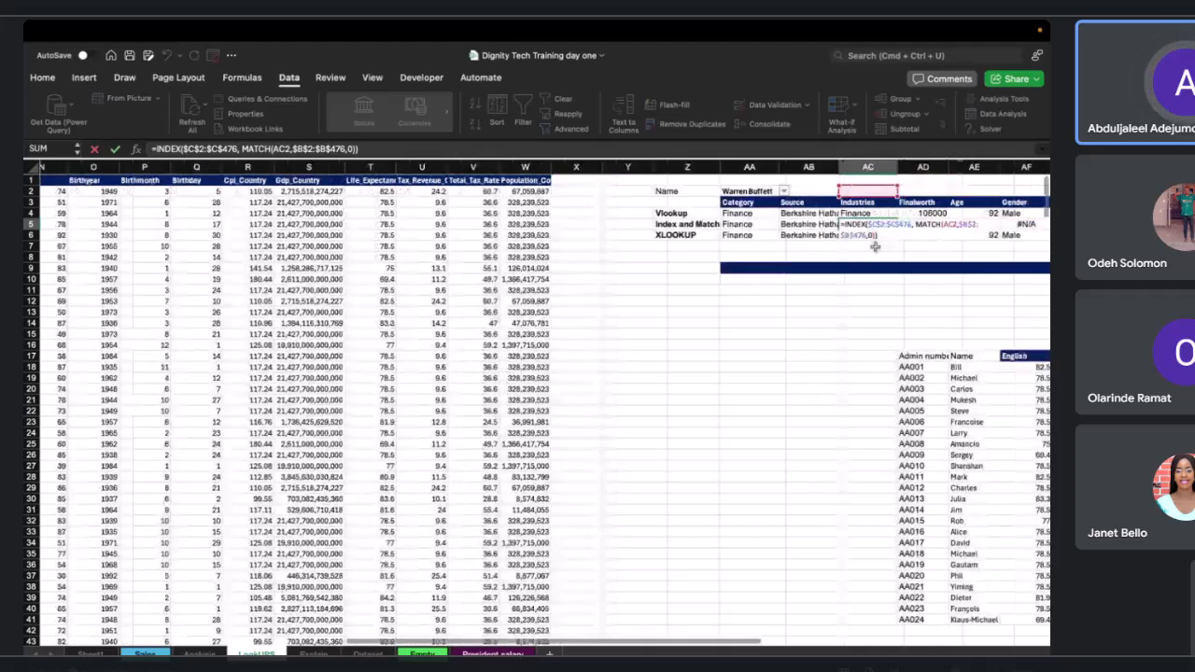
click(877, 236)
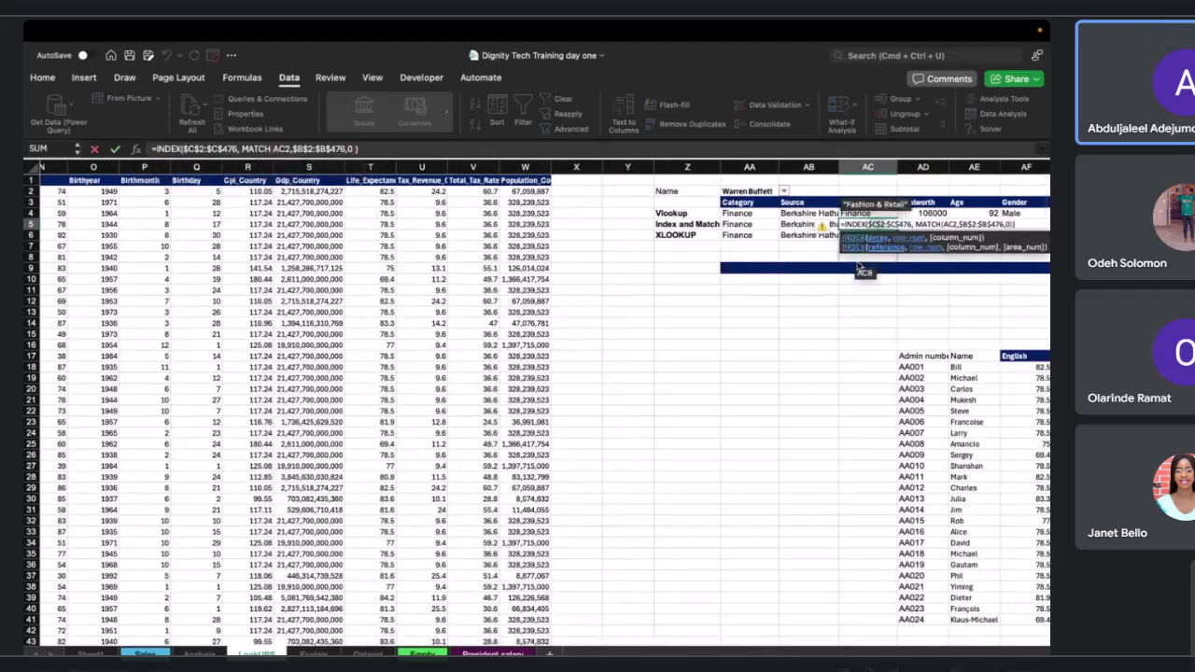
key(Return)
double_click(873, 224)
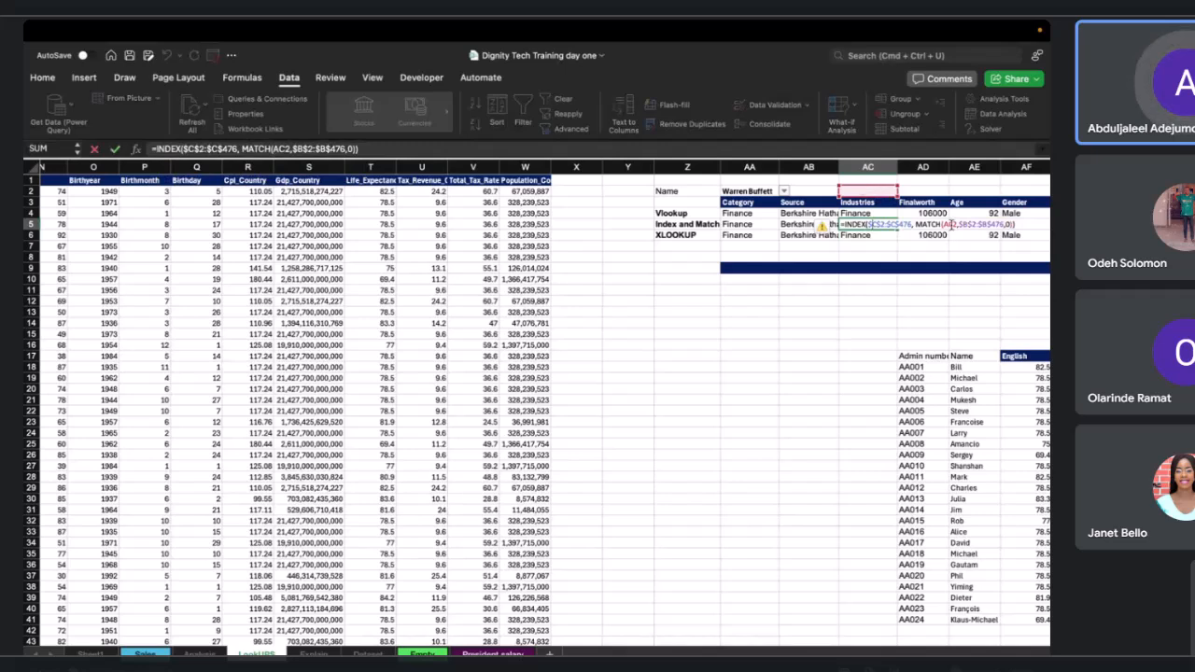
click(950, 224)
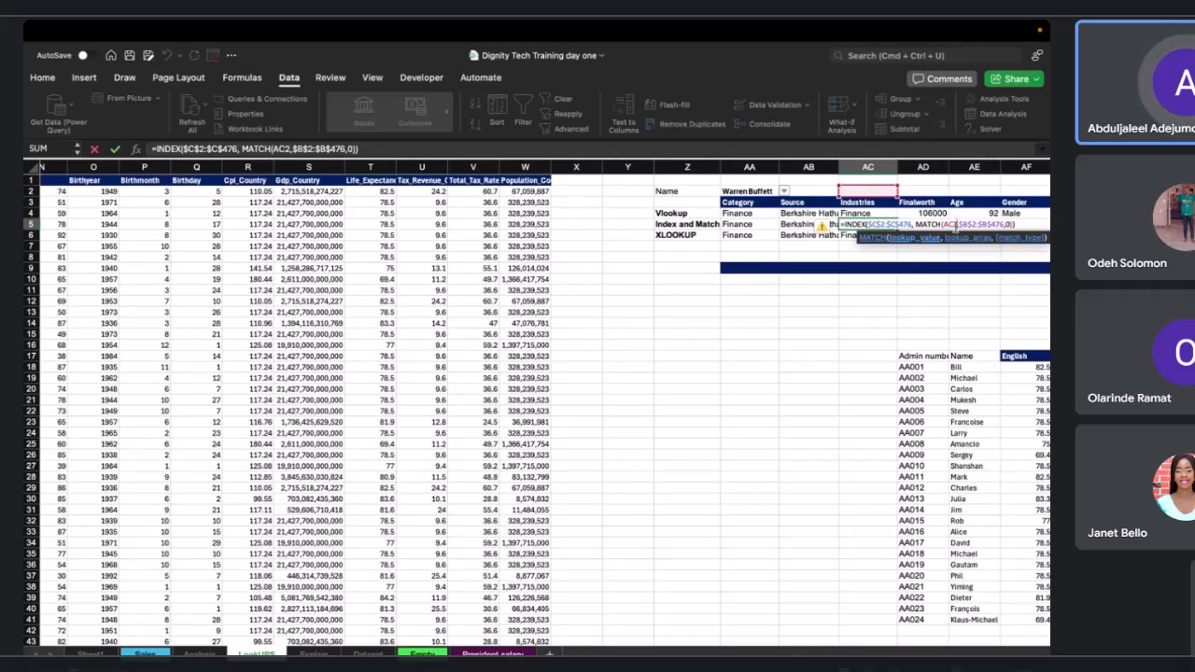
key(BackSpace)
key(BackSpace)
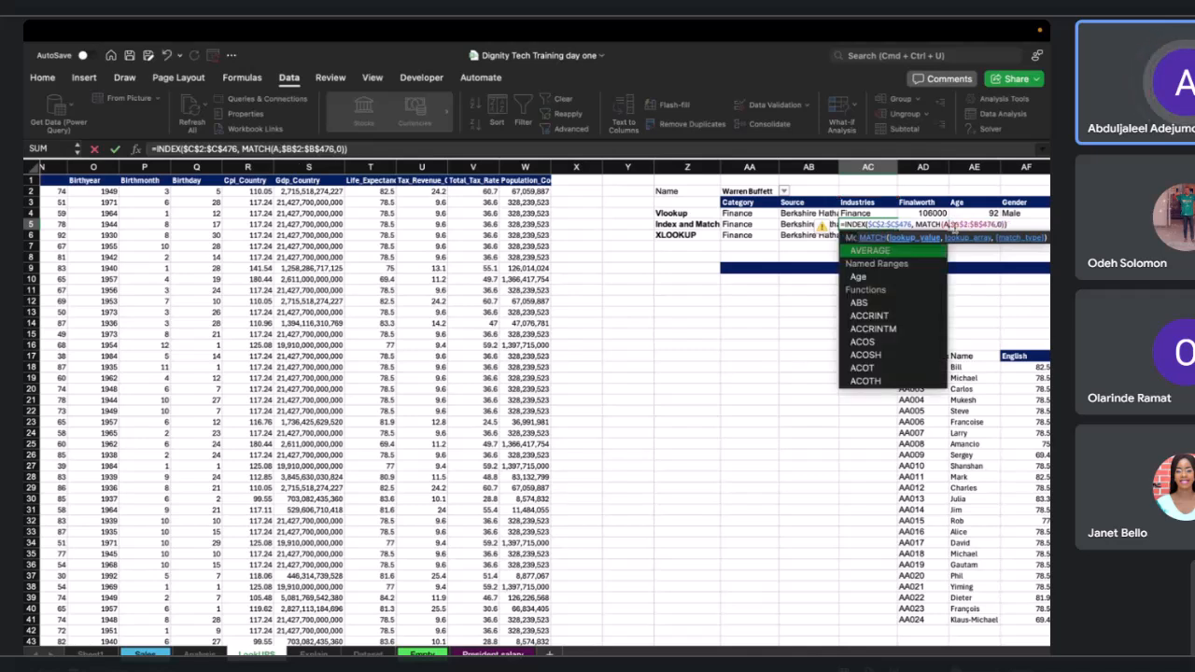
text(A2)
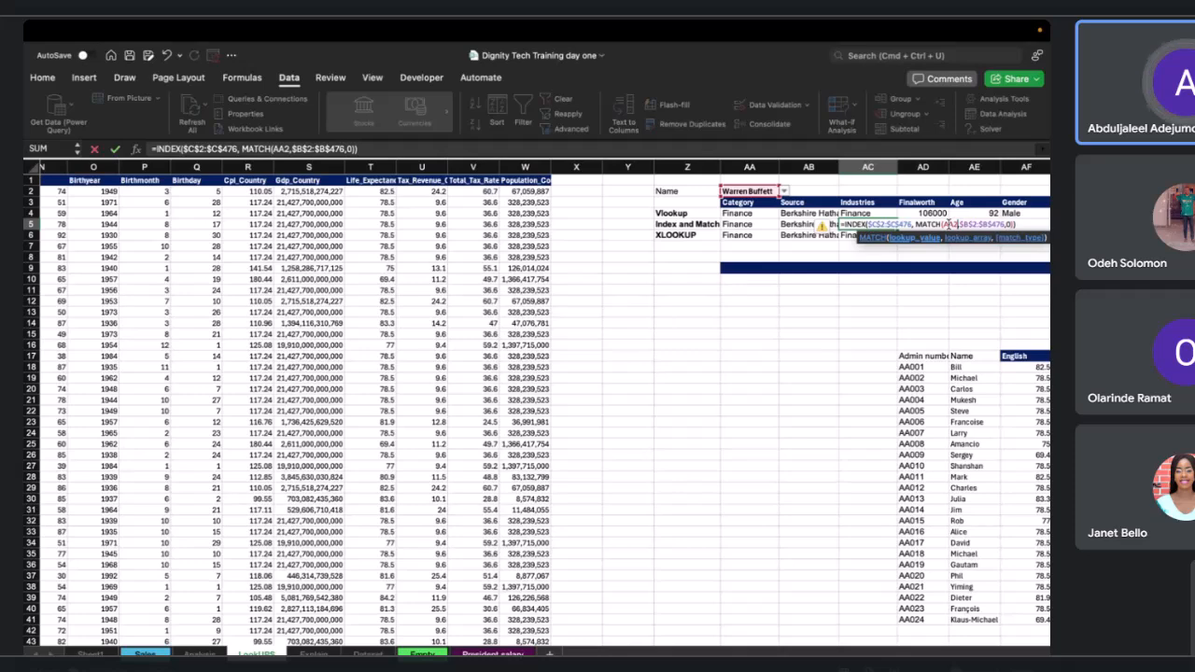
text($C)
text($AA$)
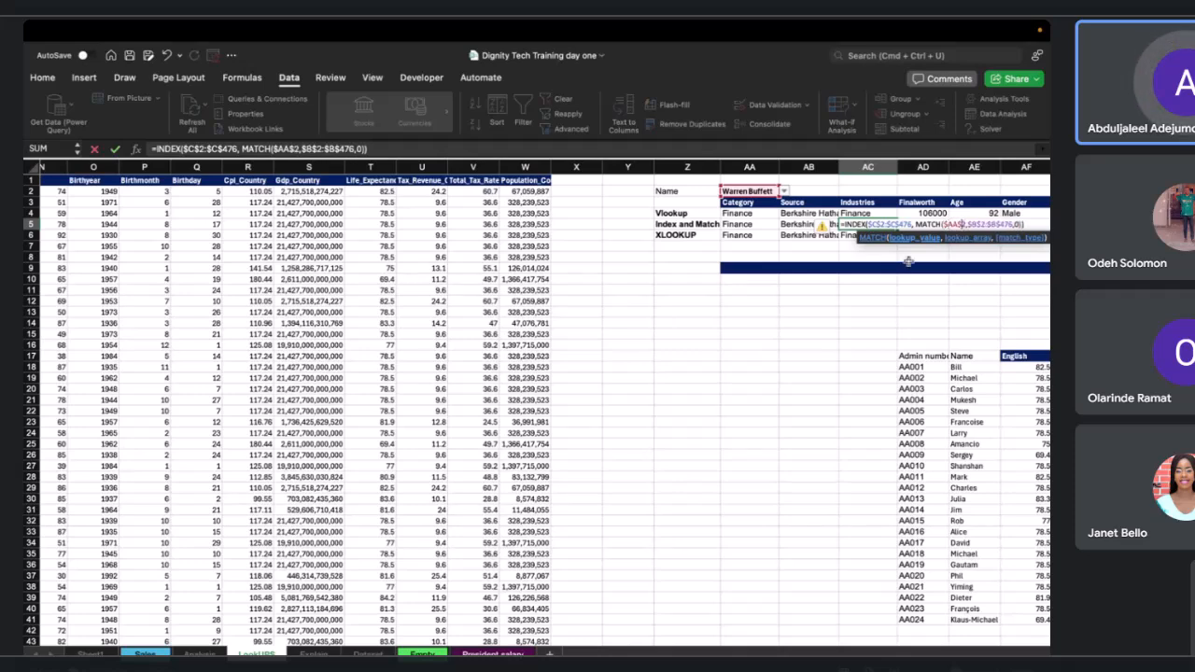
key(Return)
Copy AC5's formula into AD5 and change its INDEX return array to the Finalworth column $M$2:$M$476.
click(880, 224)
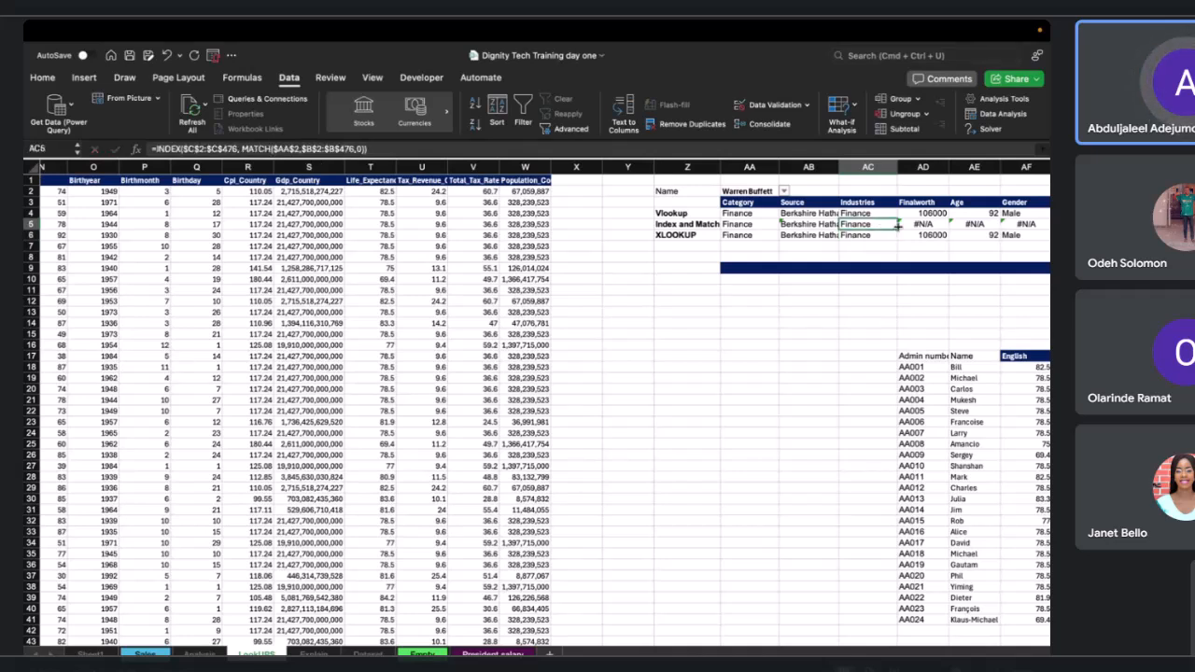
drag(898, 227, 927, 234)
click(930, 224)
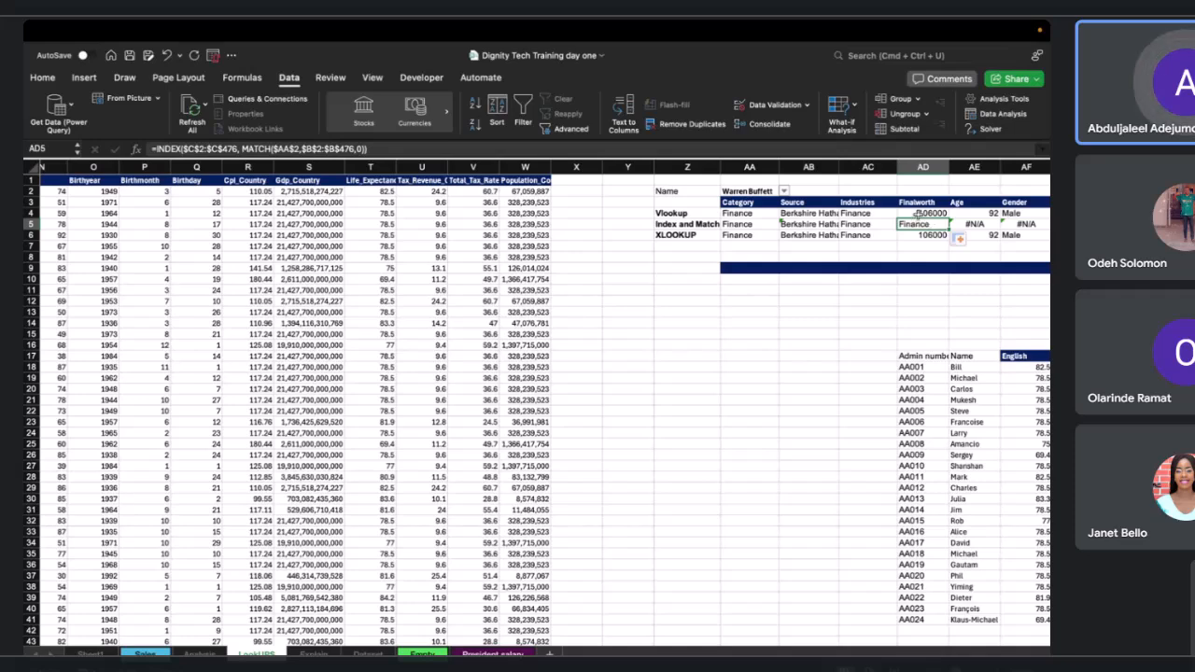
scroll(401, 255, left, 6)
scroll(401, 255, left, 5)
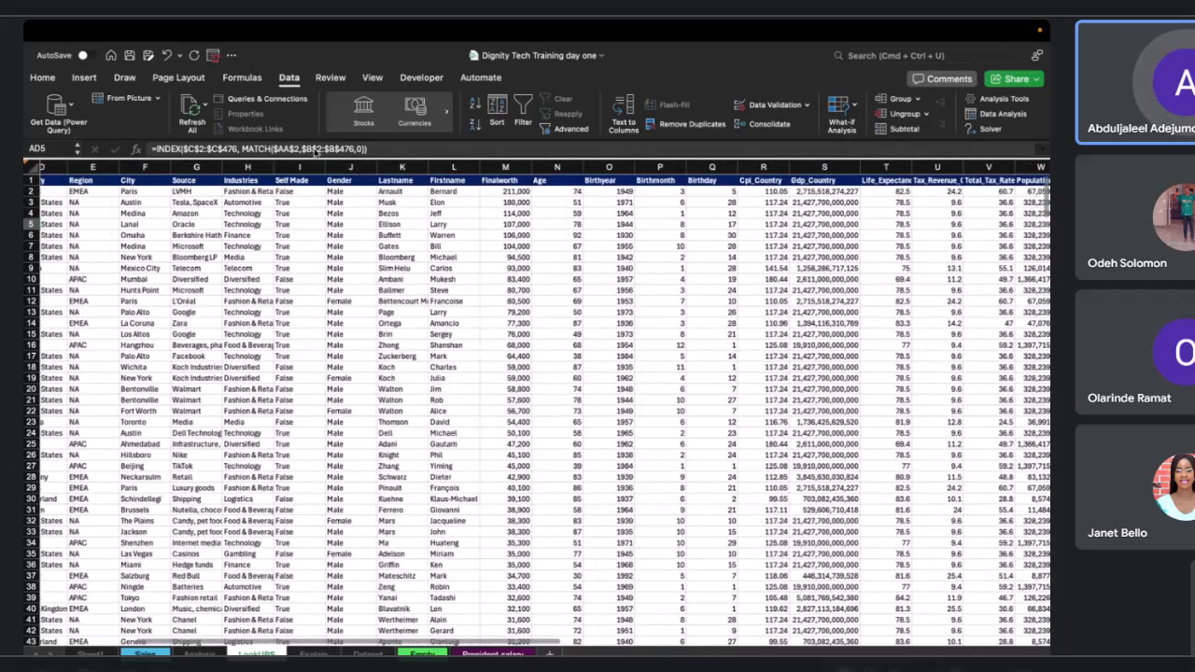
click(317, 150)
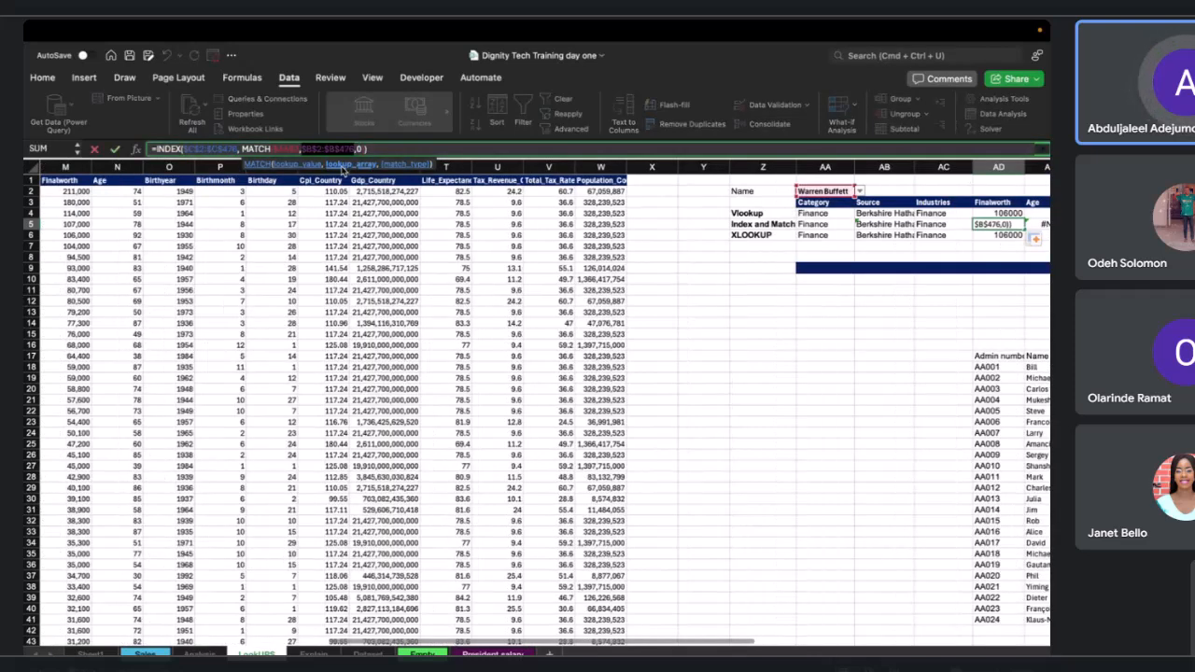
scroll(344, 170, left, 12)
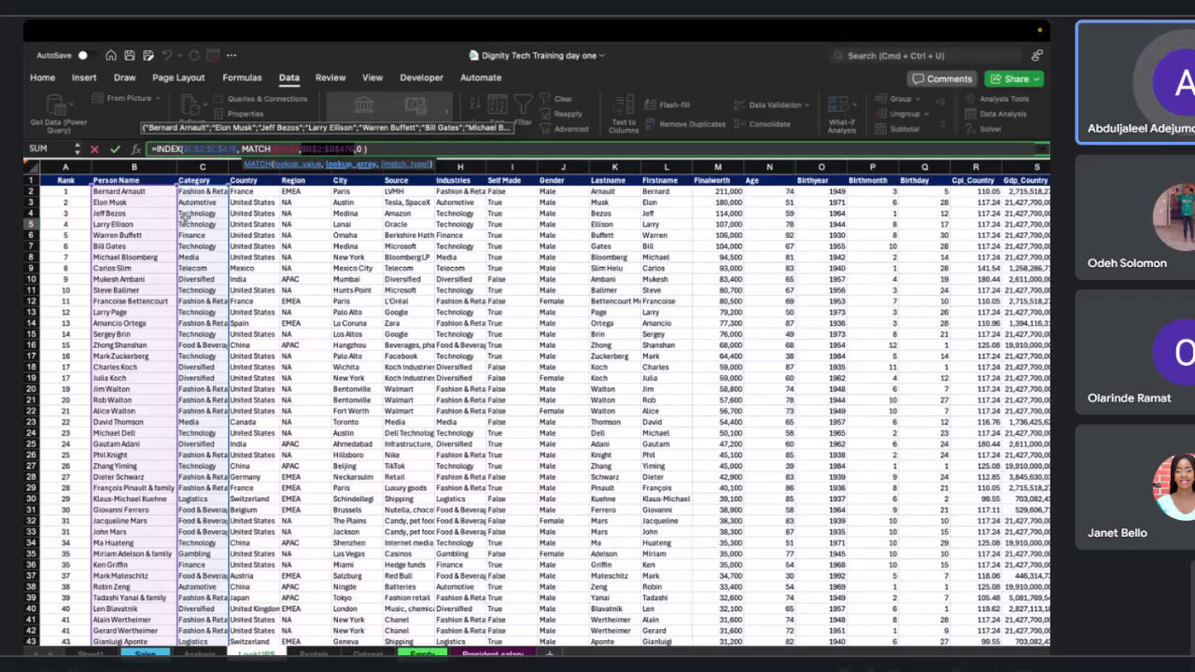
click(221, 147)
double_click(216, 147)
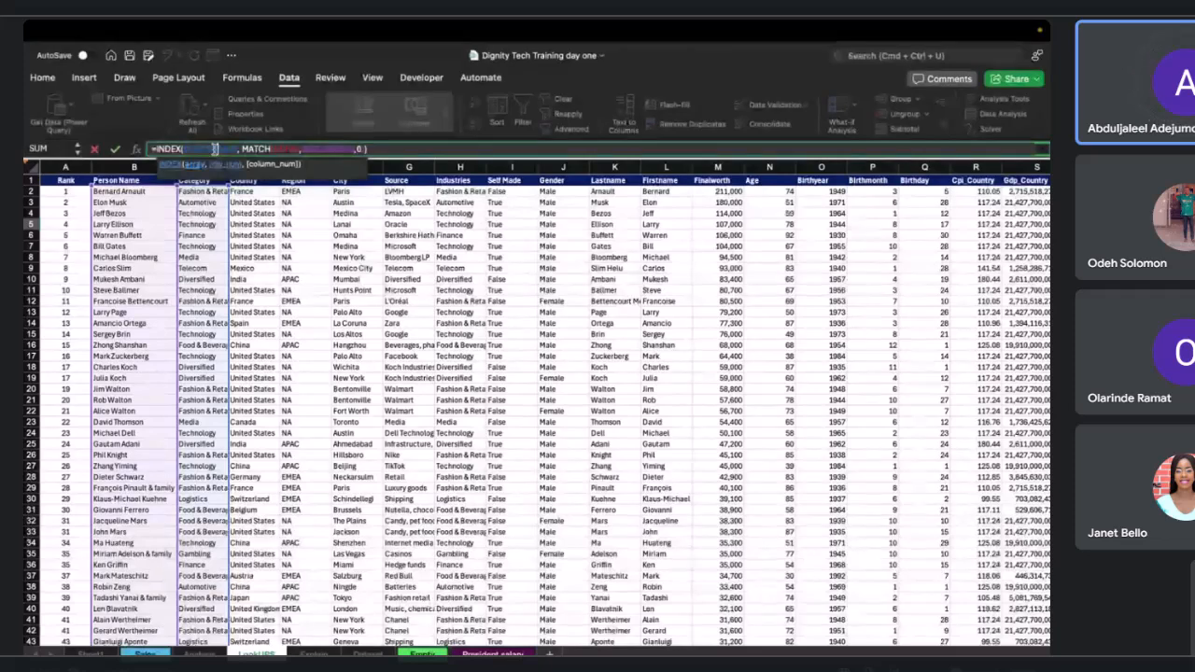
drag(224, 210, 726, 213)
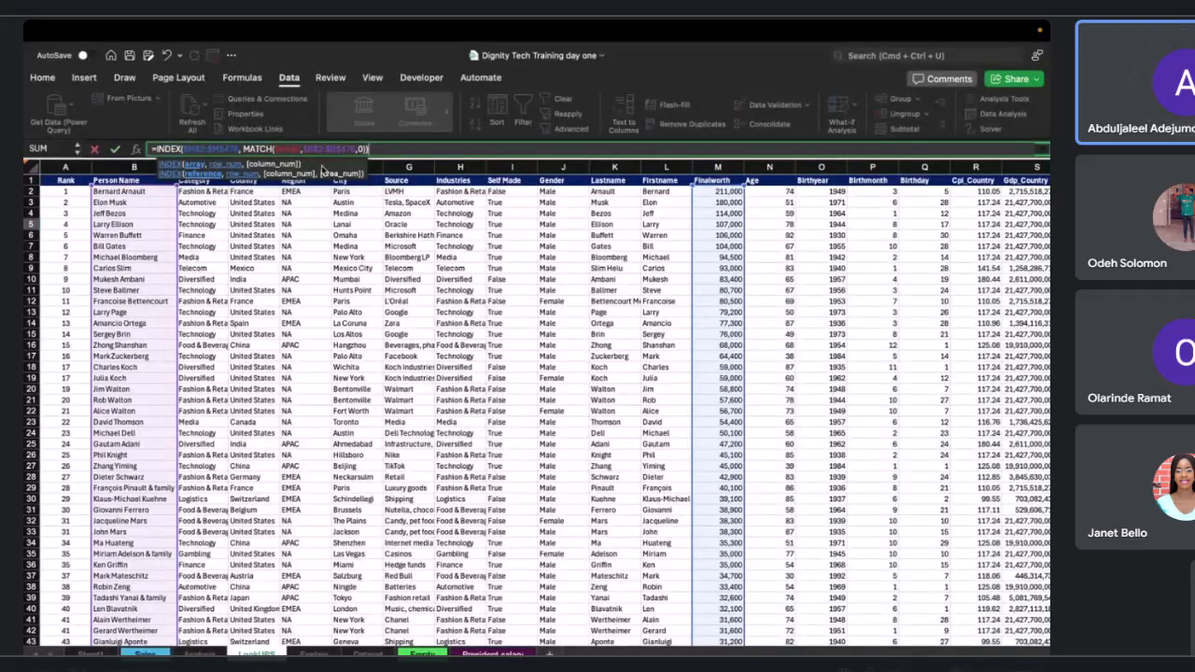
drag(194, 149, 211, 150)
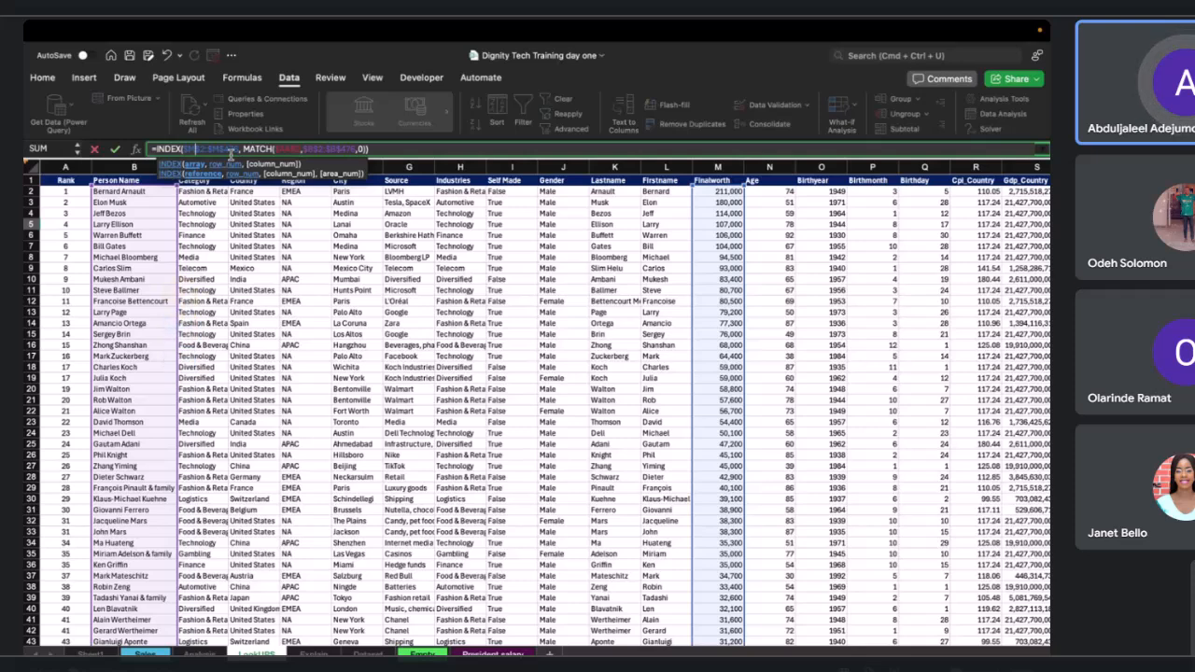
key(Return)
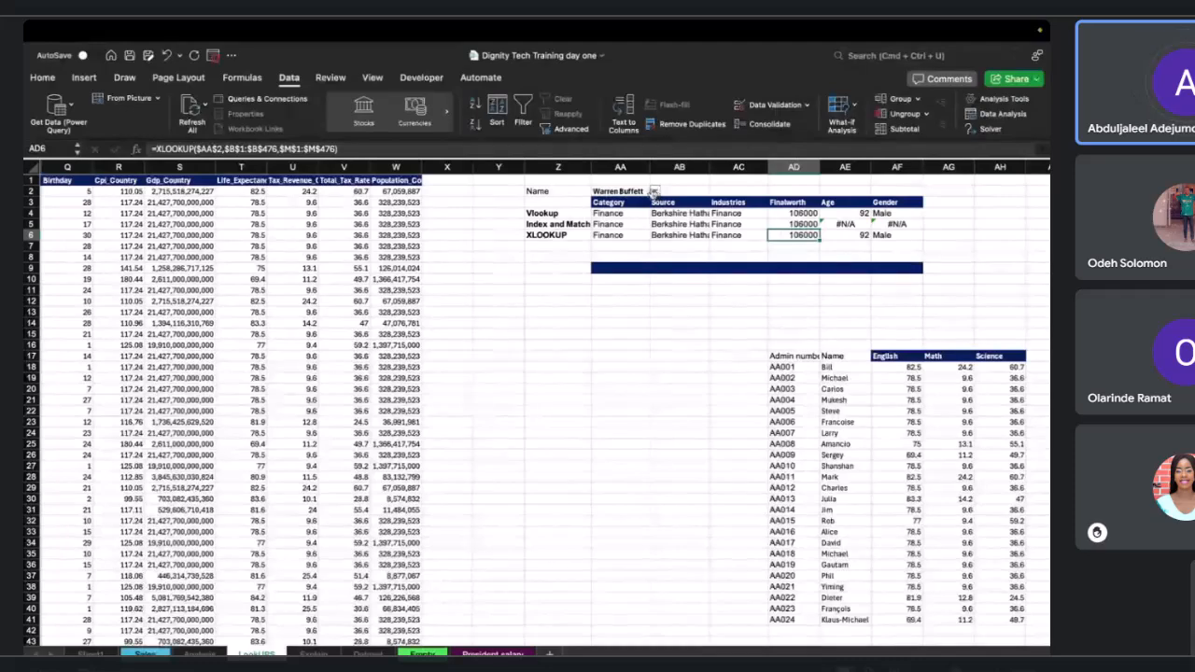
Test the lookups by choosing Bill Gates and then Charles Koch from the AA2 name dropdown.
click(654, 190)
click(655, 191)
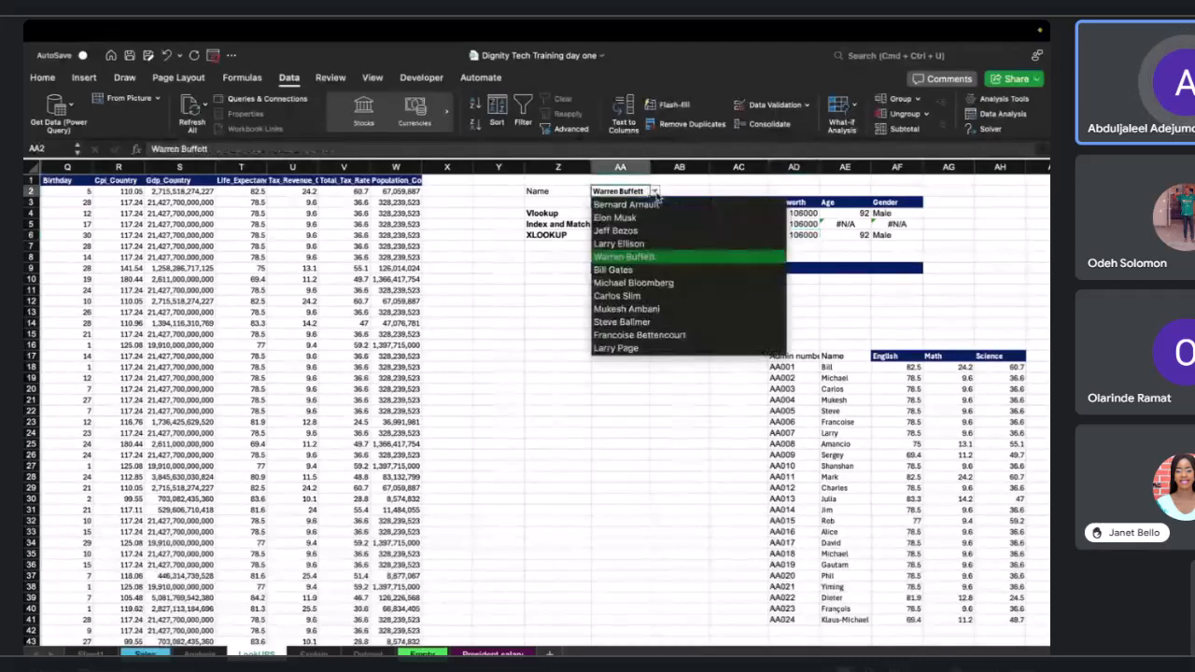
click(644, 270)
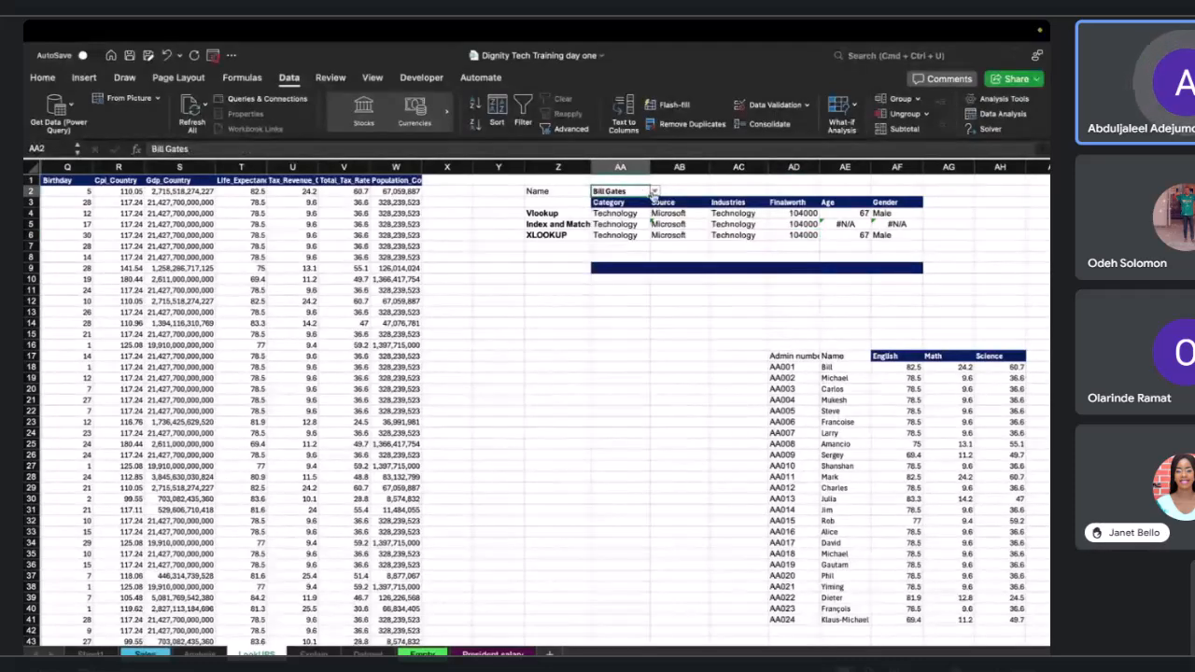
click(653, 191)
scroll(654, 280, down, 3)
click(648, 282)
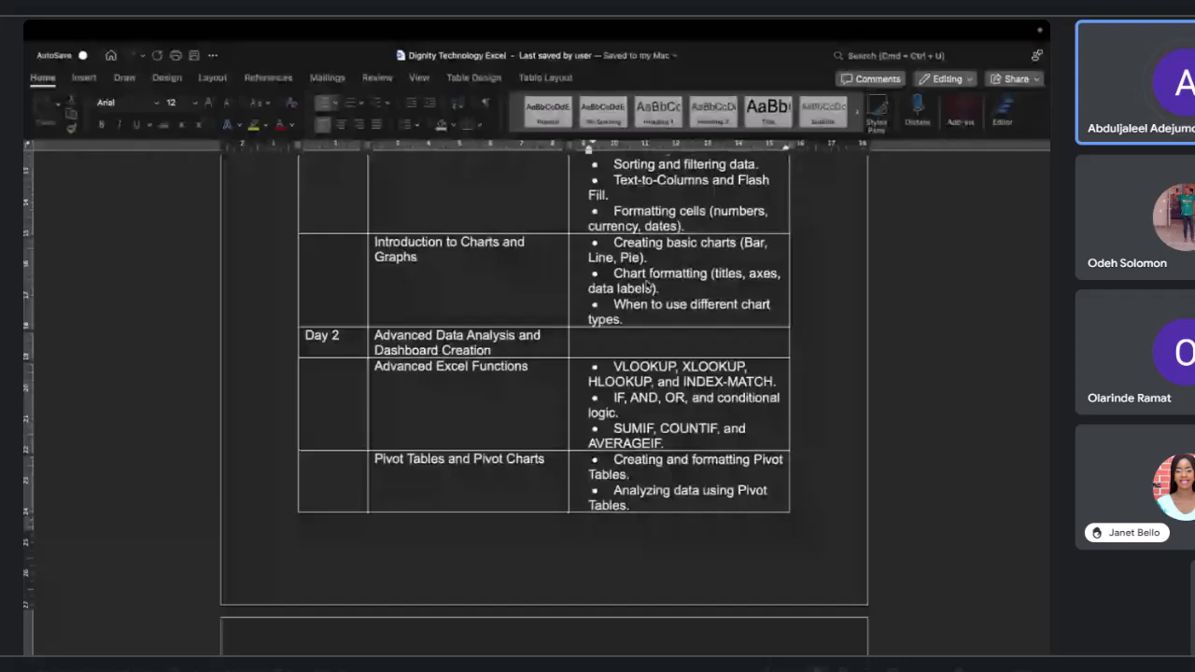
scroll(637, 266, down, 1)
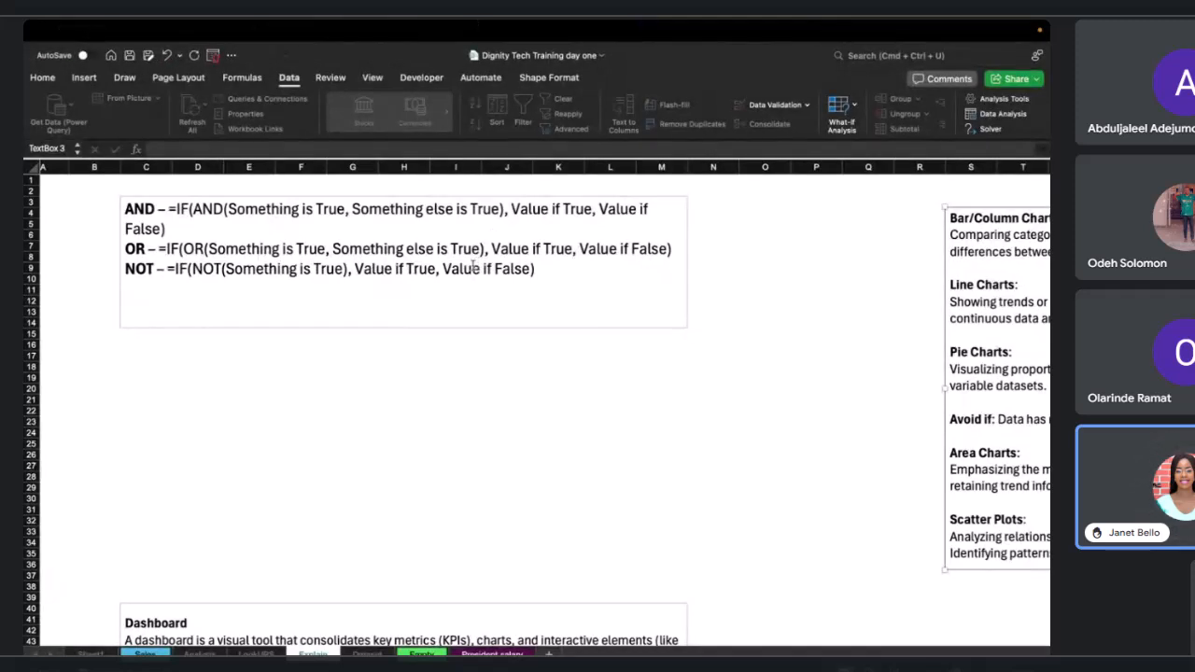
scroll(451, 280, up, 2)
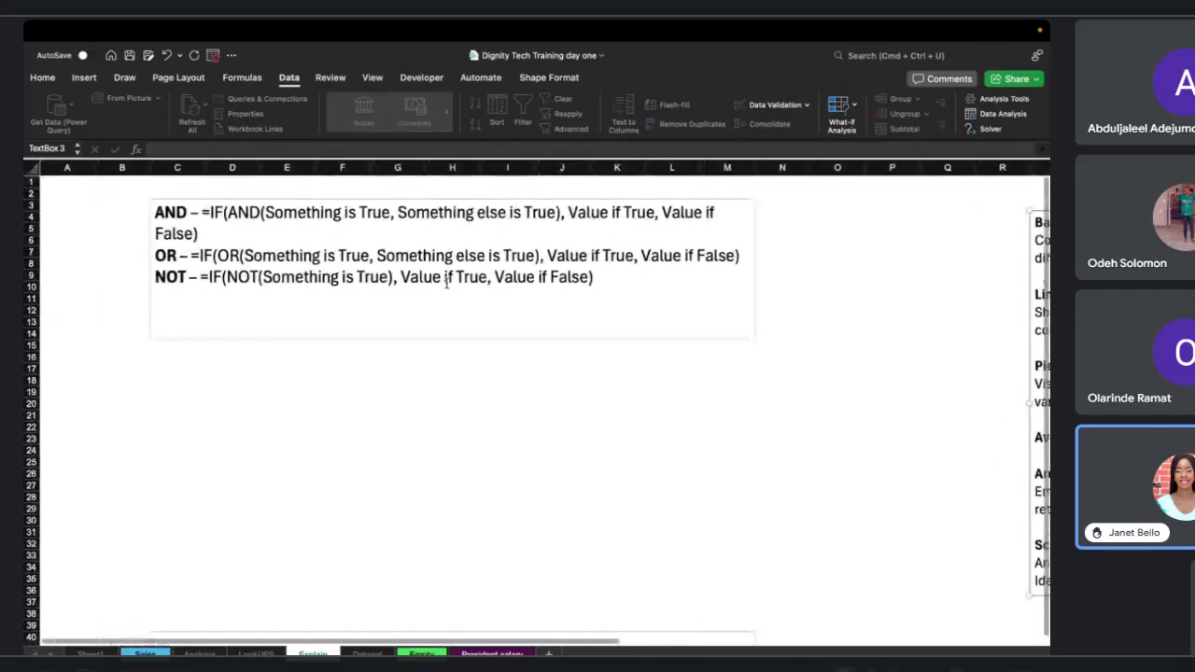
key(ctrl+Left)
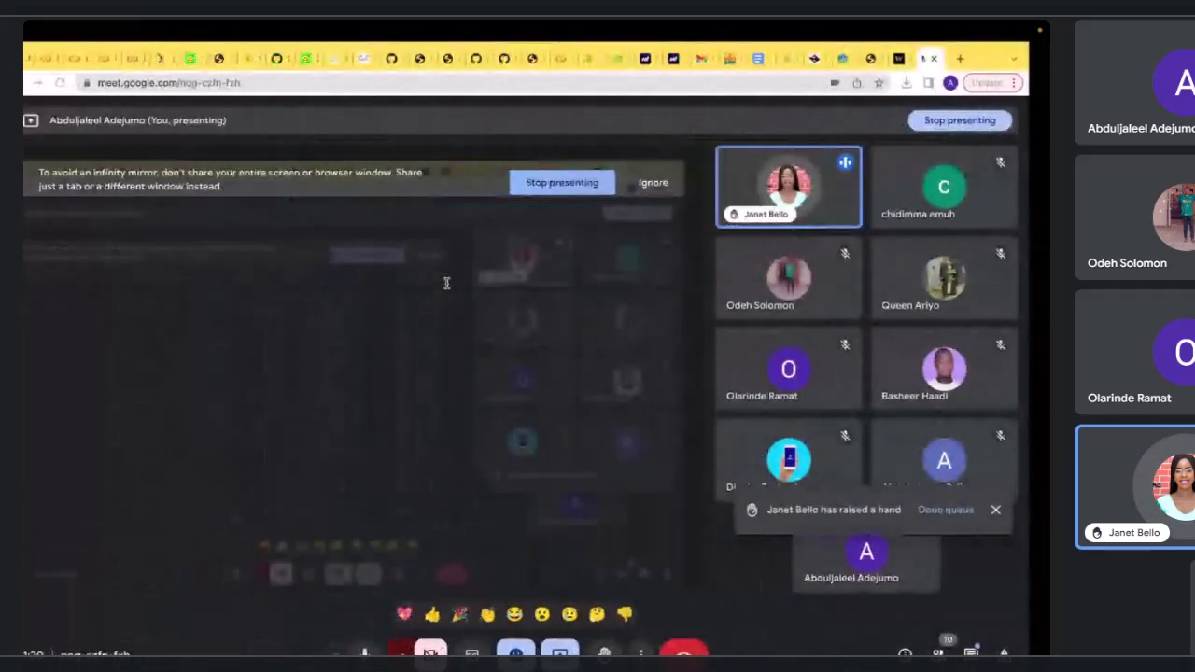
click(597, 183)
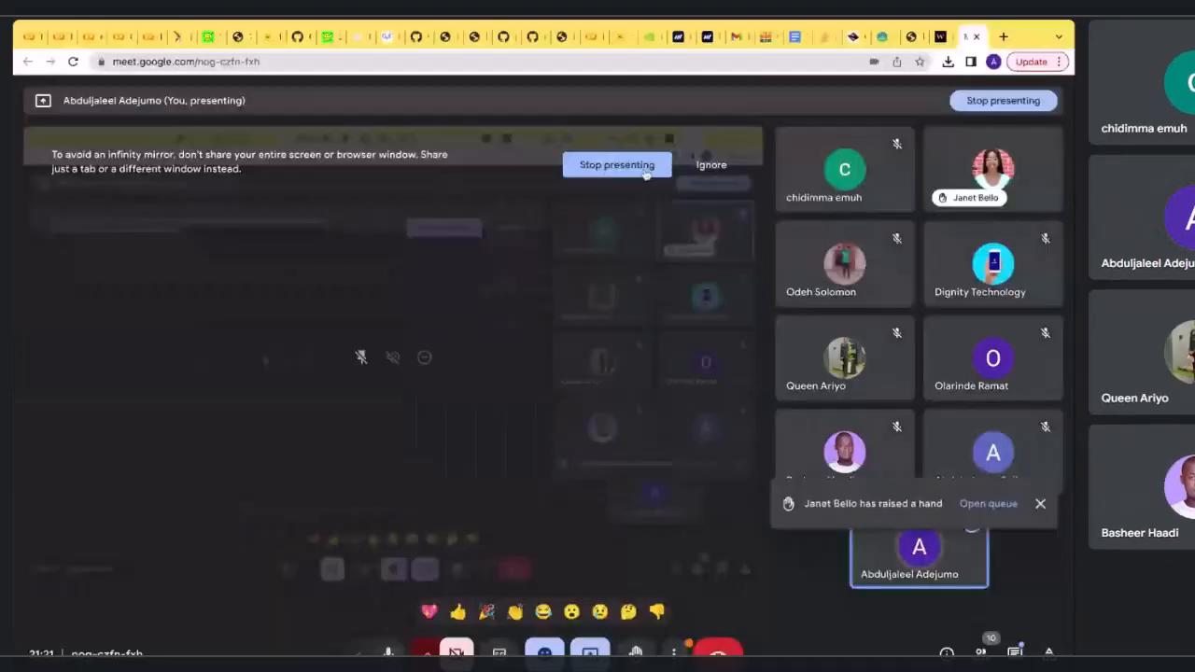
click(644, 172)
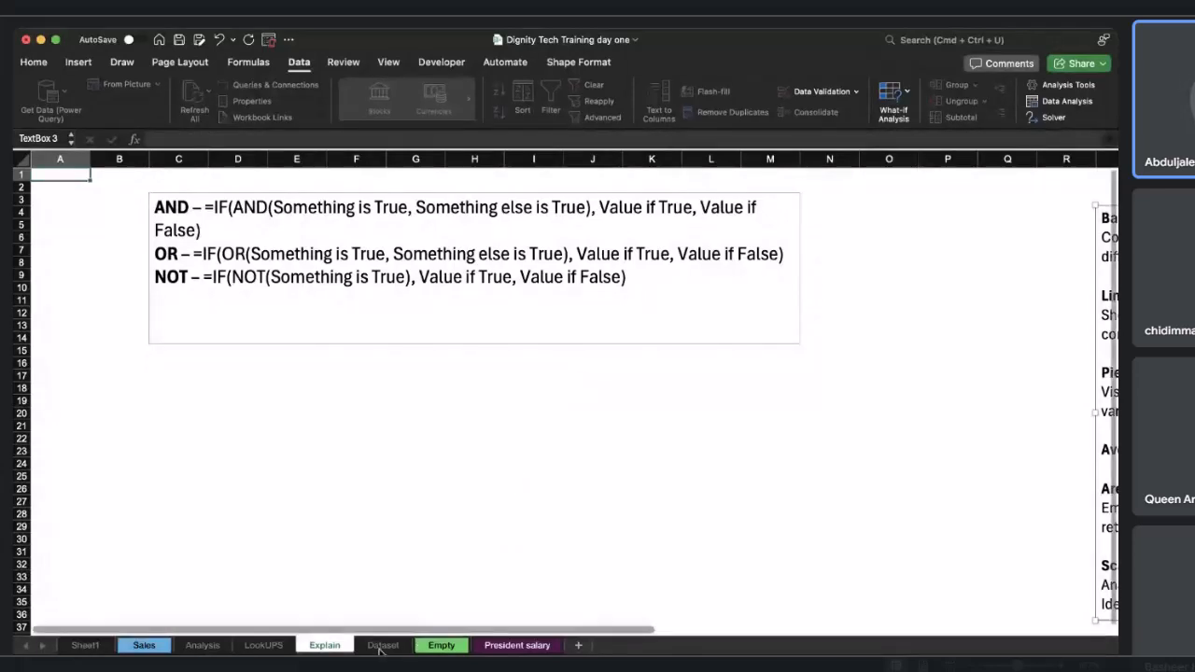
Return to the LookUPS sheet and widen the Life_Expectancy column T.
click(263, 645)
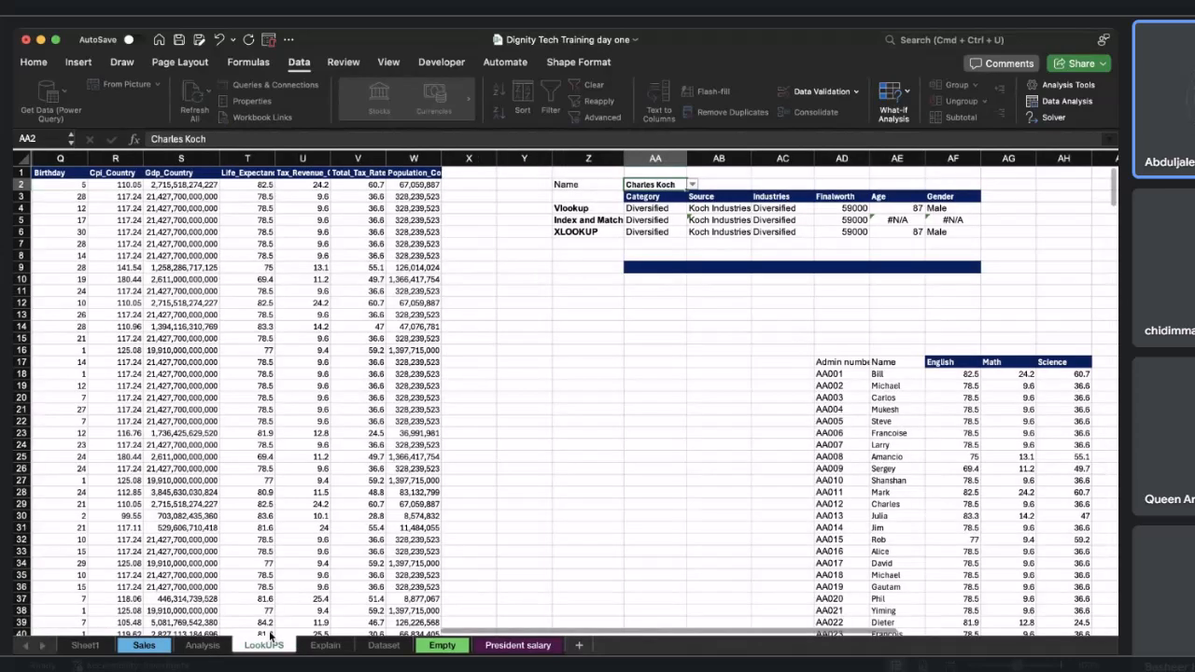
scroll(397, 325, left, 2)
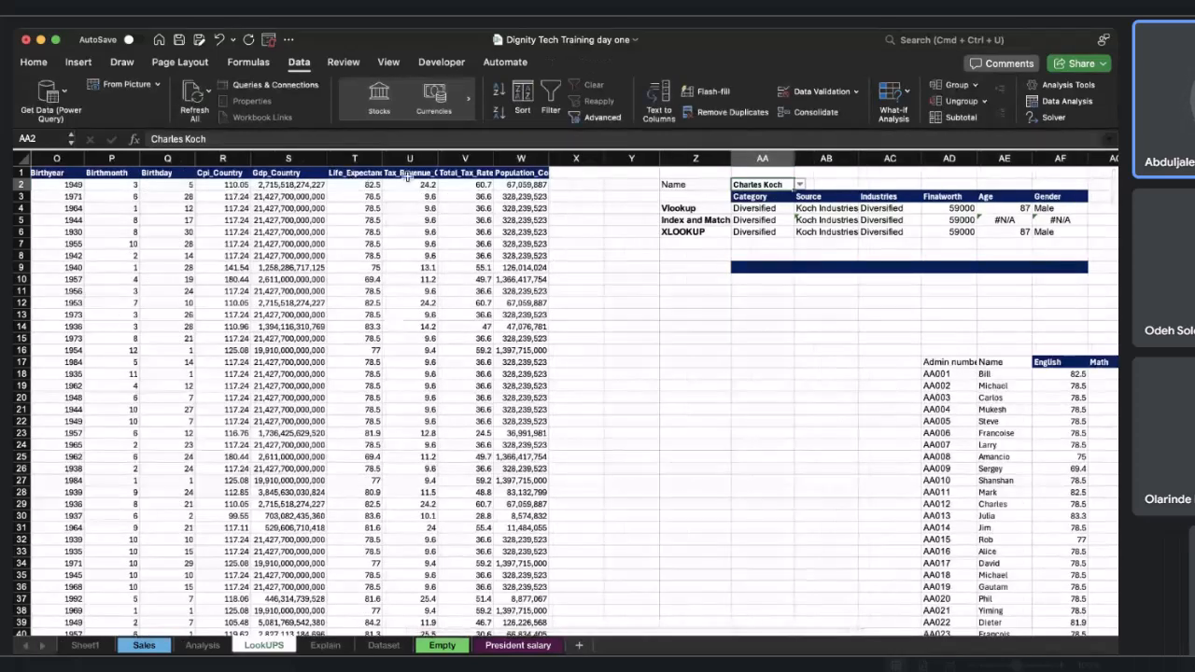
drag(382, 158, 409, 158)
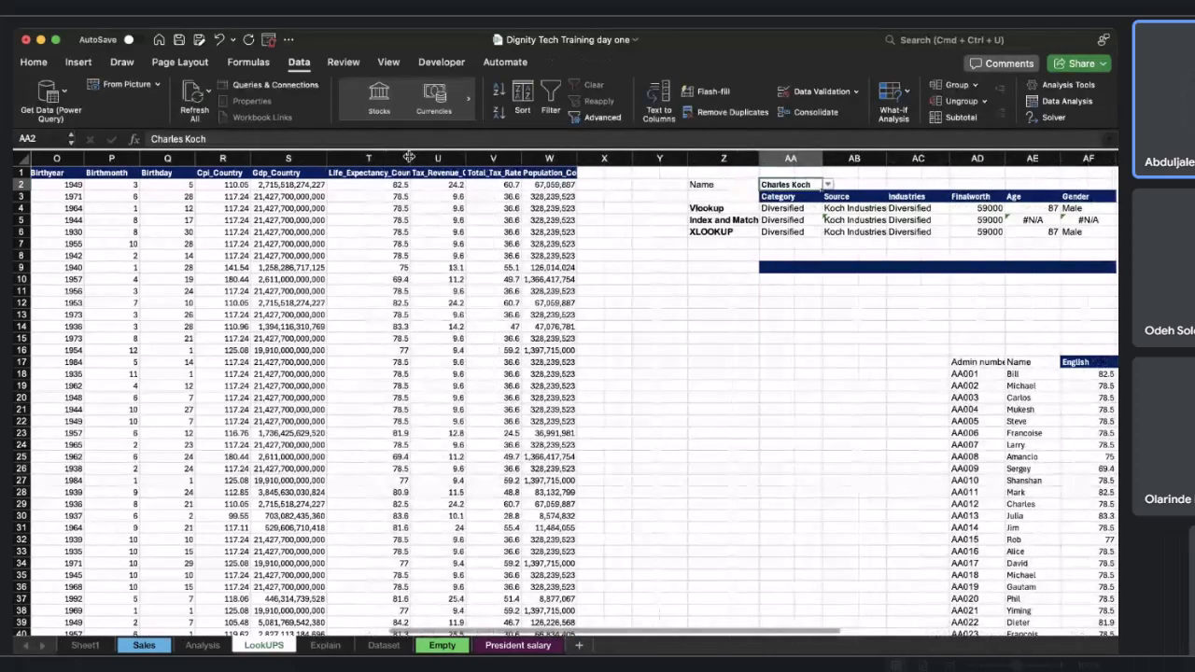
Calculate the average of the Finalworth column M2:M476 with an AVERAGE formula in cell X10.
scroll(286, 236, left, 1)
scroll(285, 236, left, 3)
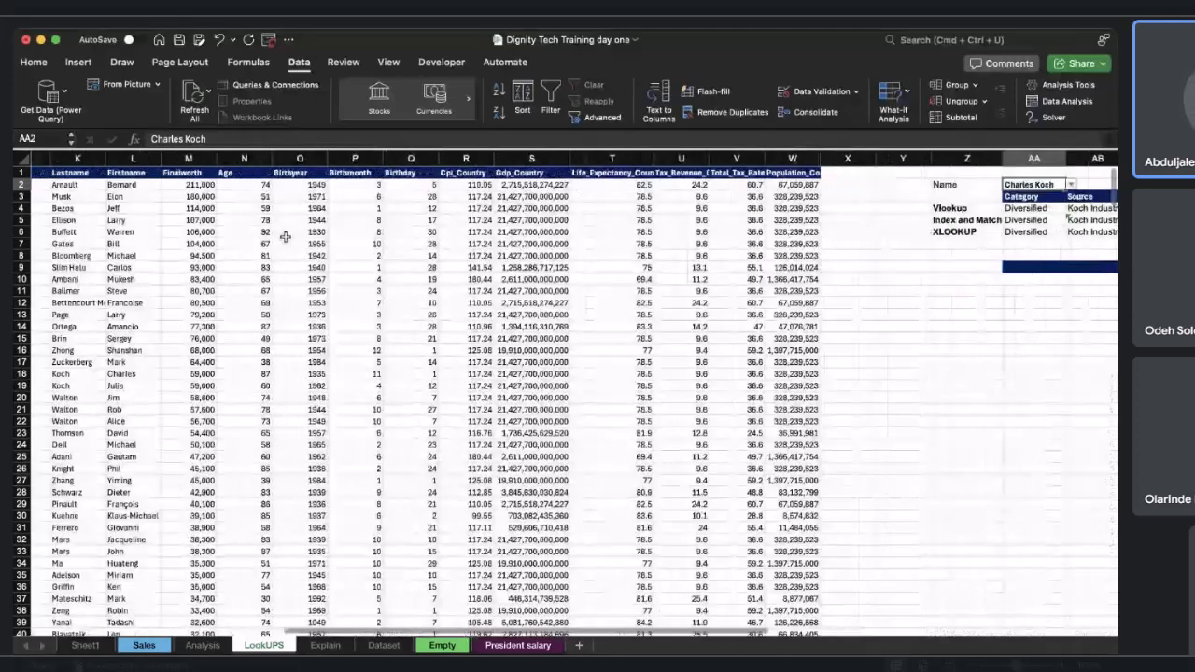
scroll(227, 224, left, 4)
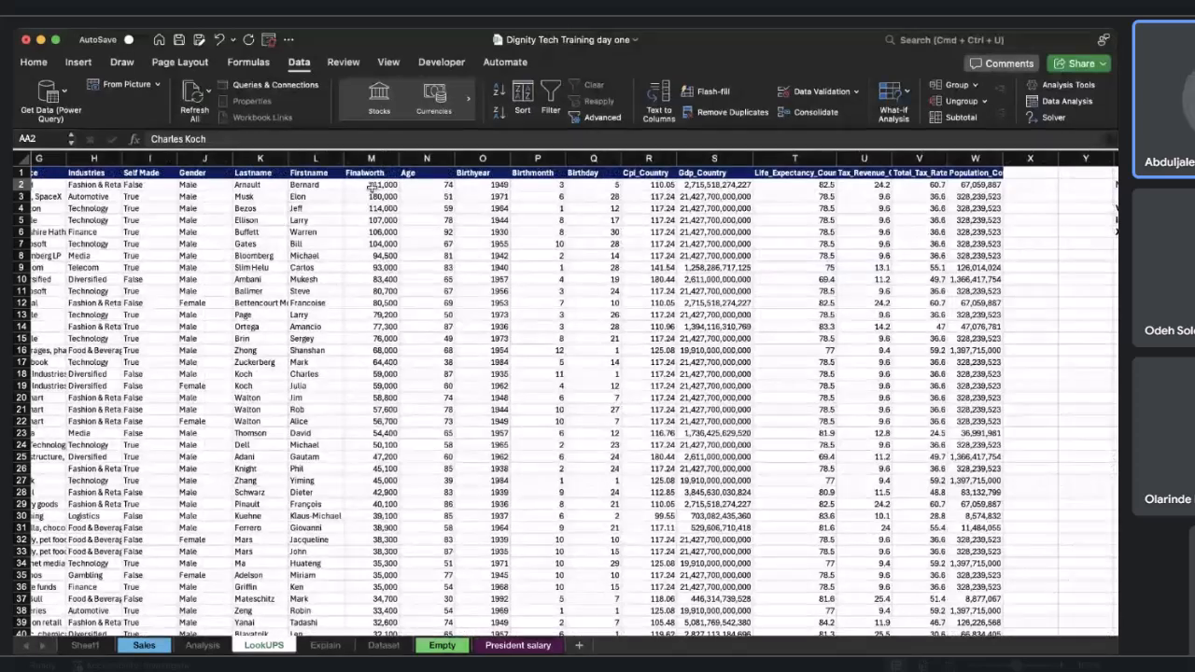
scroll(372, 186, right, 1)
scroll(936, 269, right, 2)
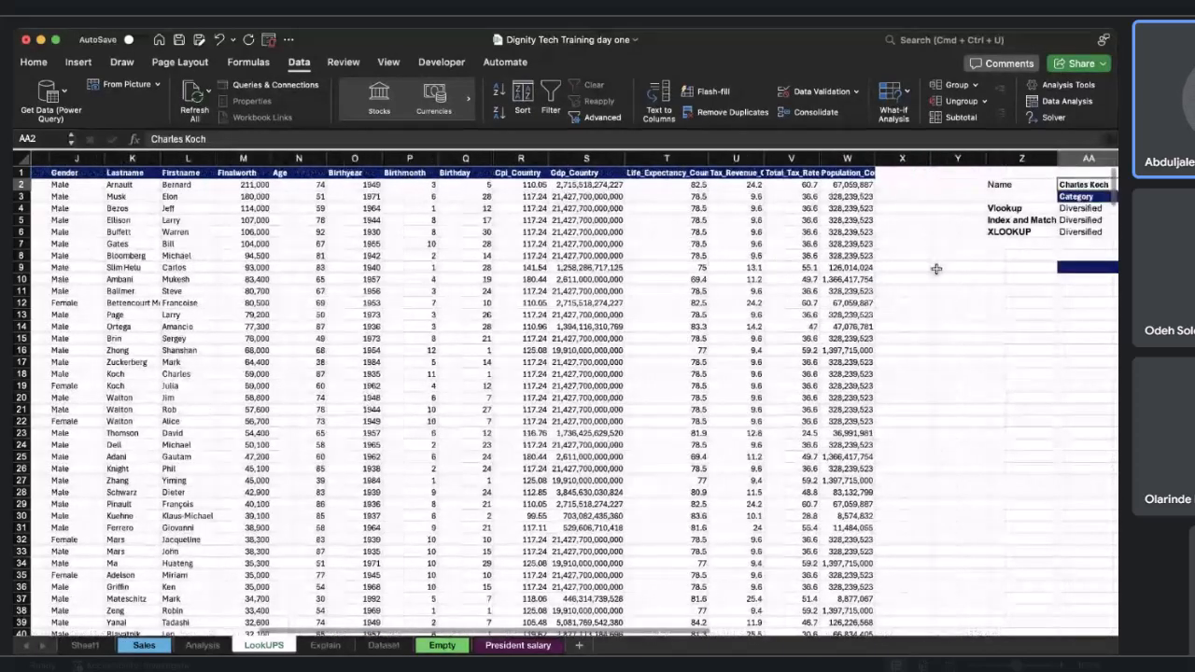
click(907, 280)
scroll(808, 282, right, 1)
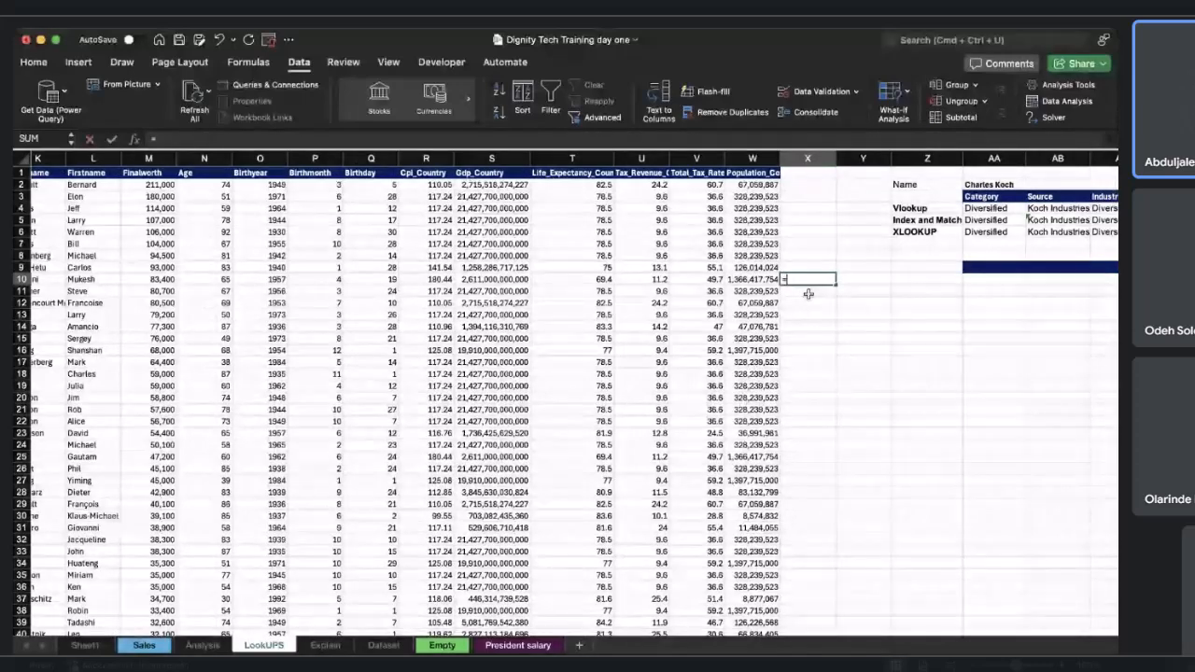
text(=AVER)
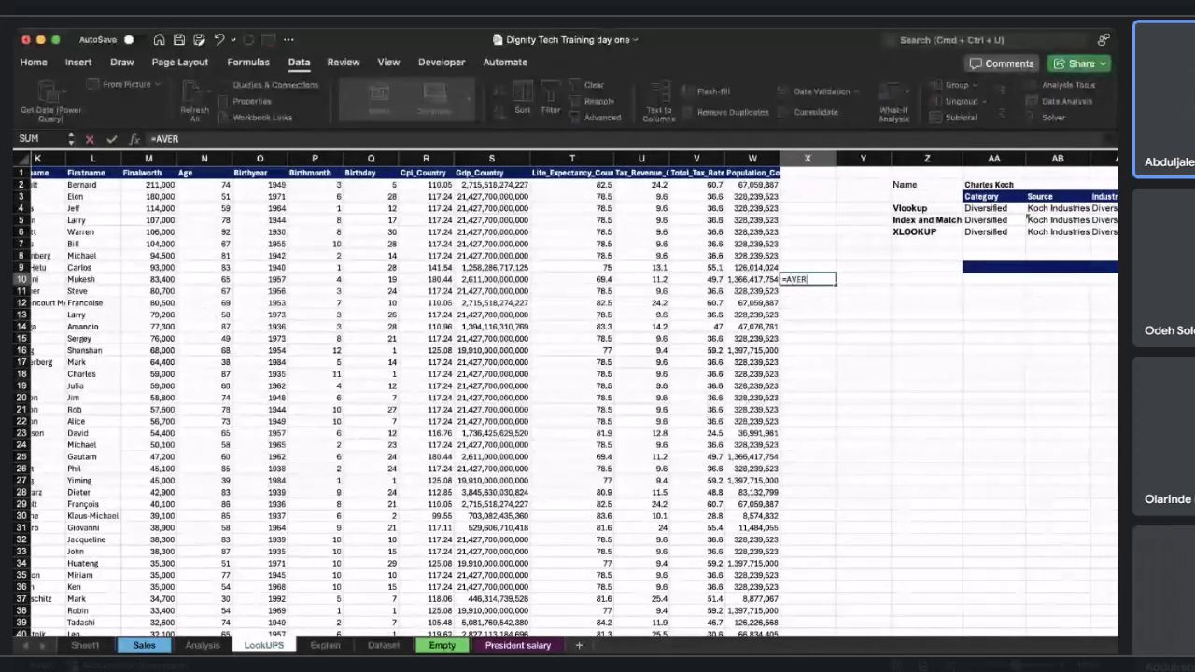
text(AGE()
scroll(142, 296, left, 1)
click(237, 184)
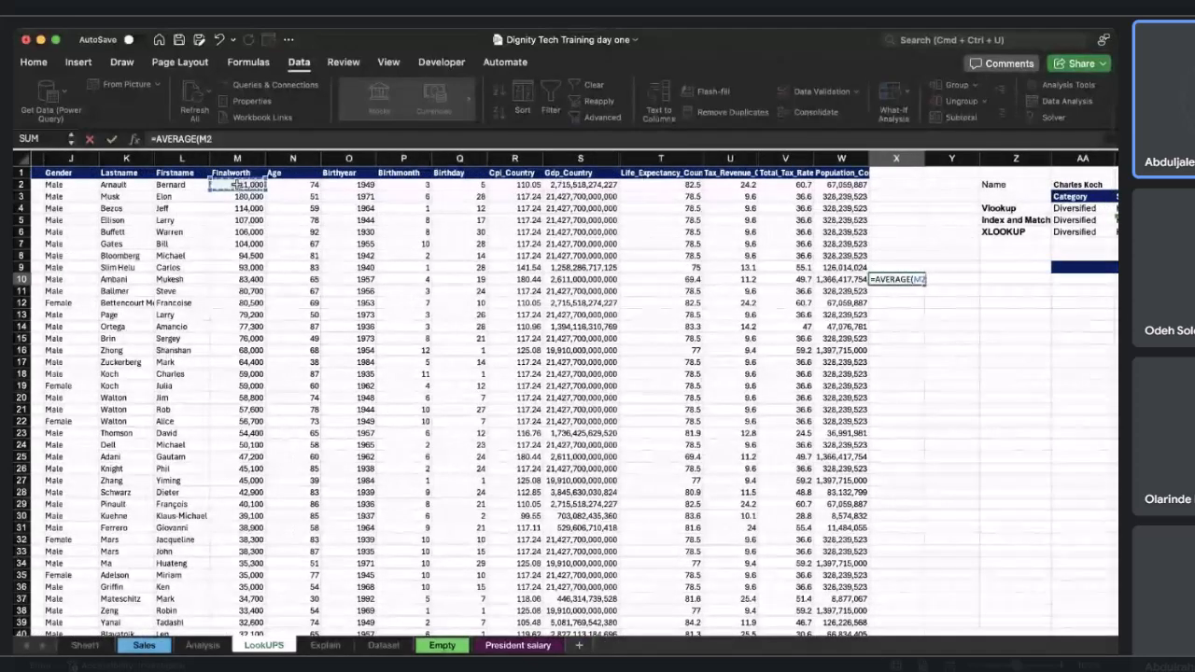
key(super+shift+Down)
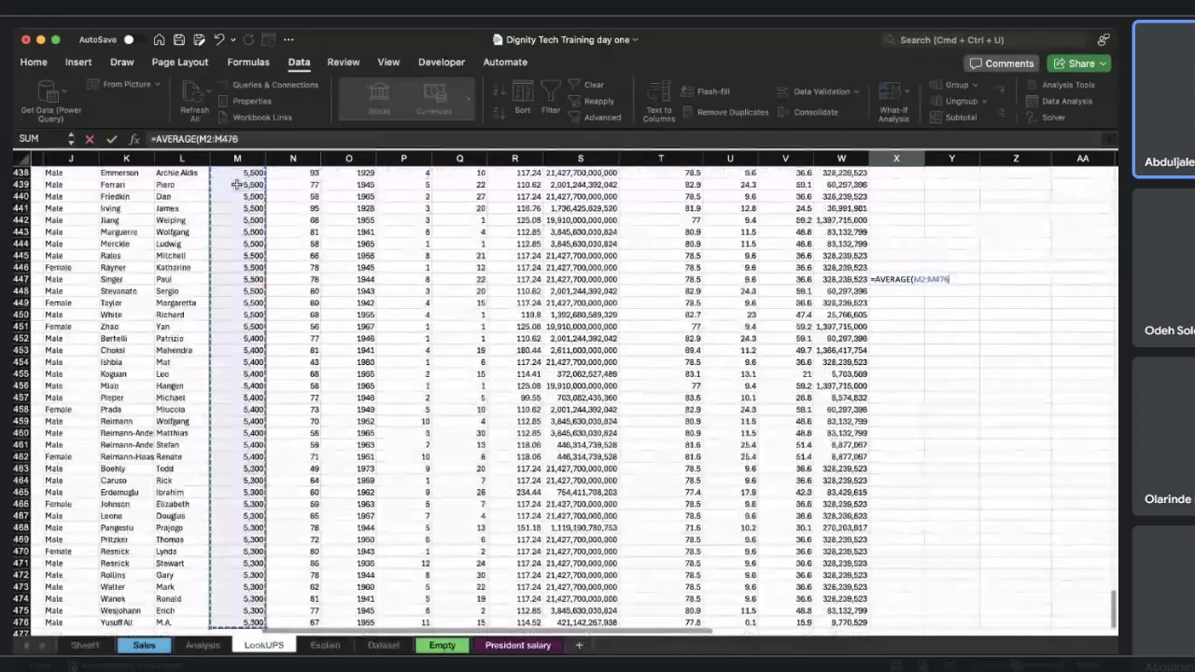
scroll(238, 184, up, 3)
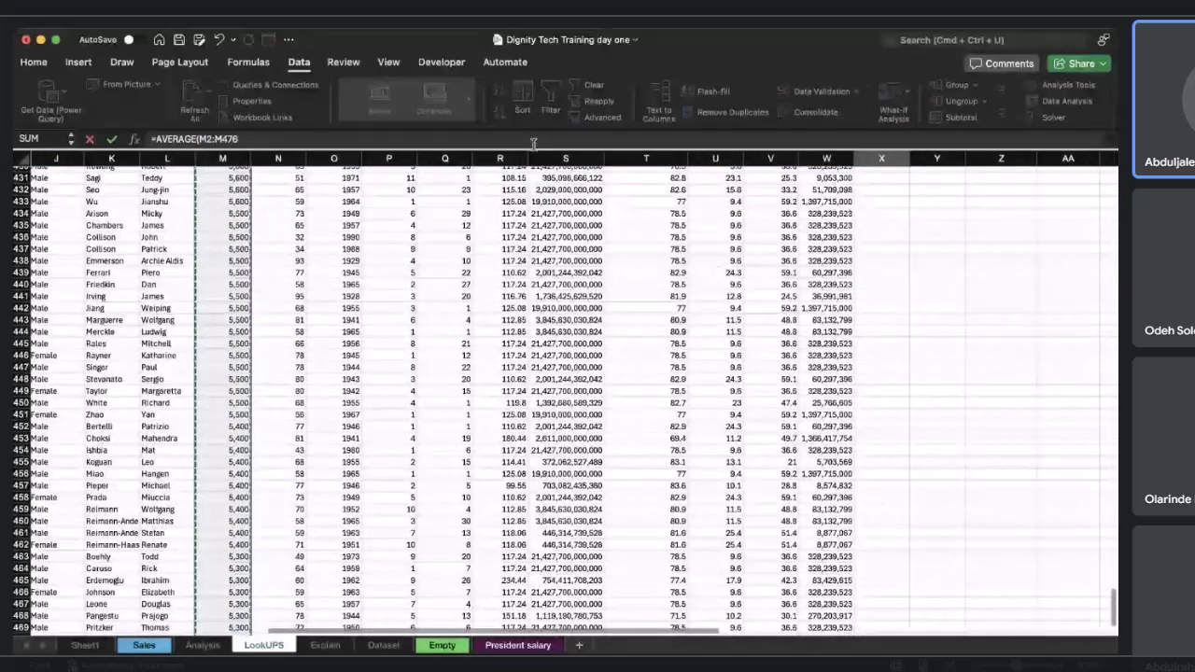
click(300, 139)
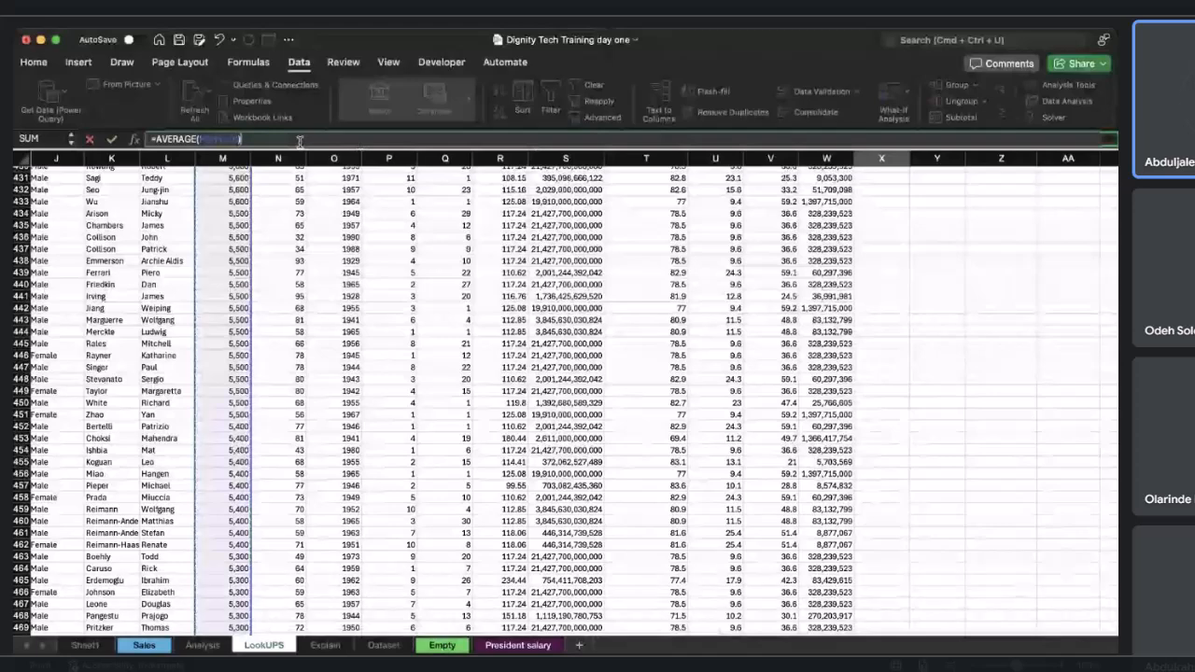
key(Return)
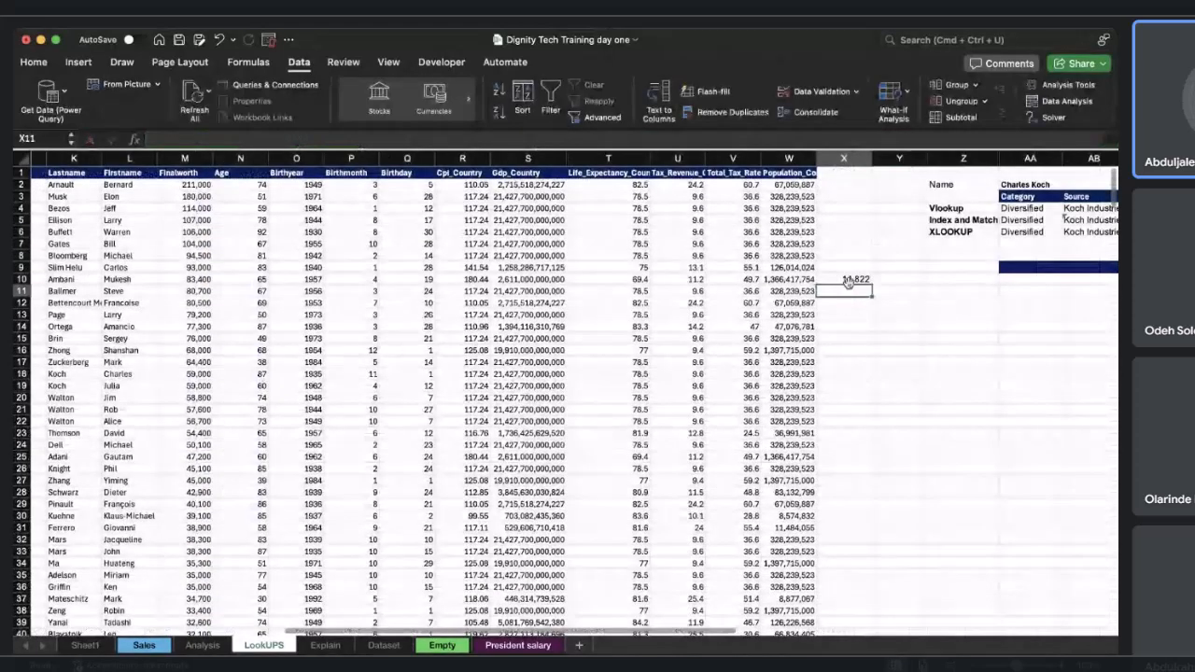
Move the average result cell from X10 to Y10.
click(829, 278)
drag(879, 287, 905, 283)
scroll(837, 294, right, 1)
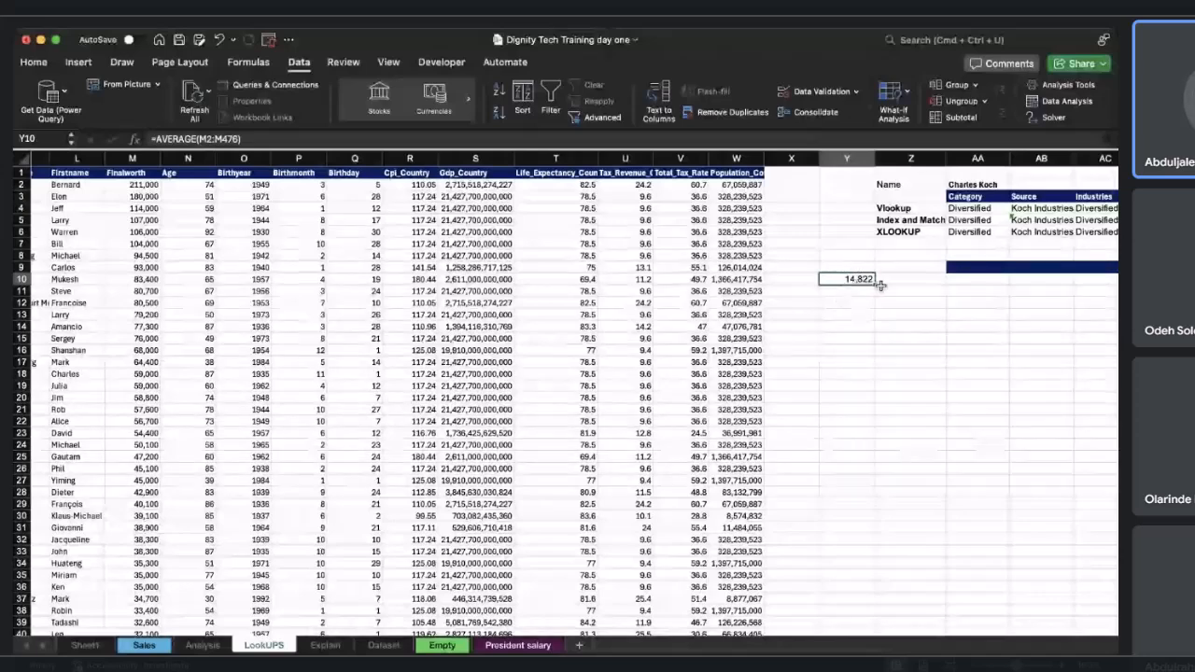
Enter the header "Above average" in cell X1.
click(791, 175)
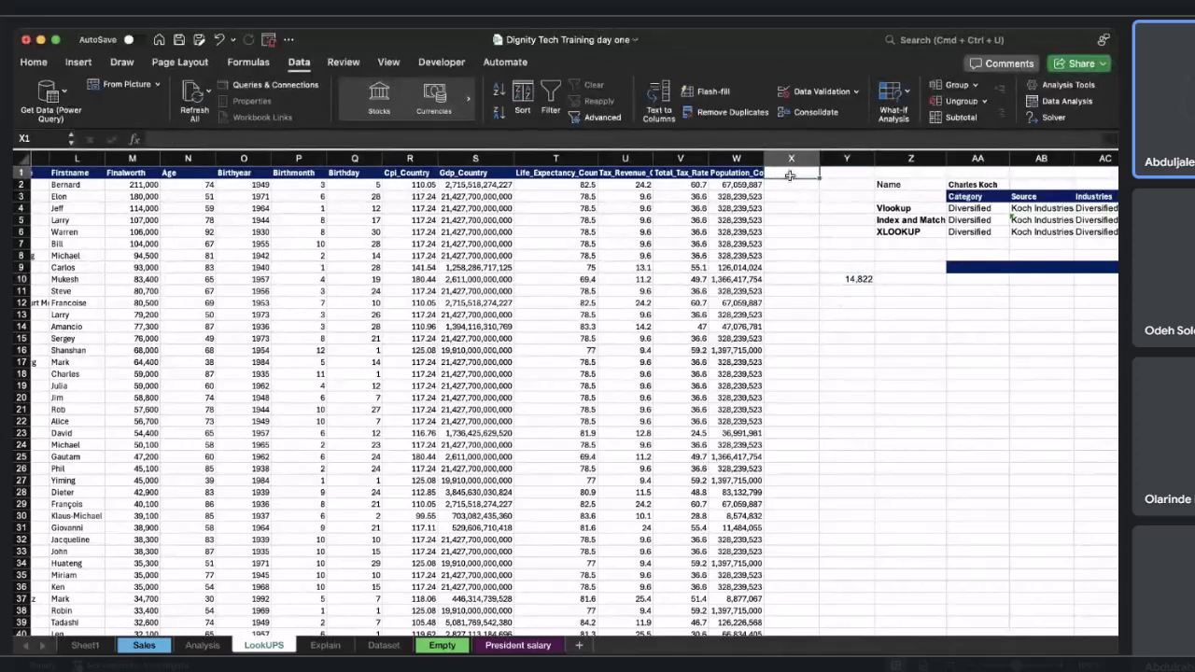
text(aBOVE)
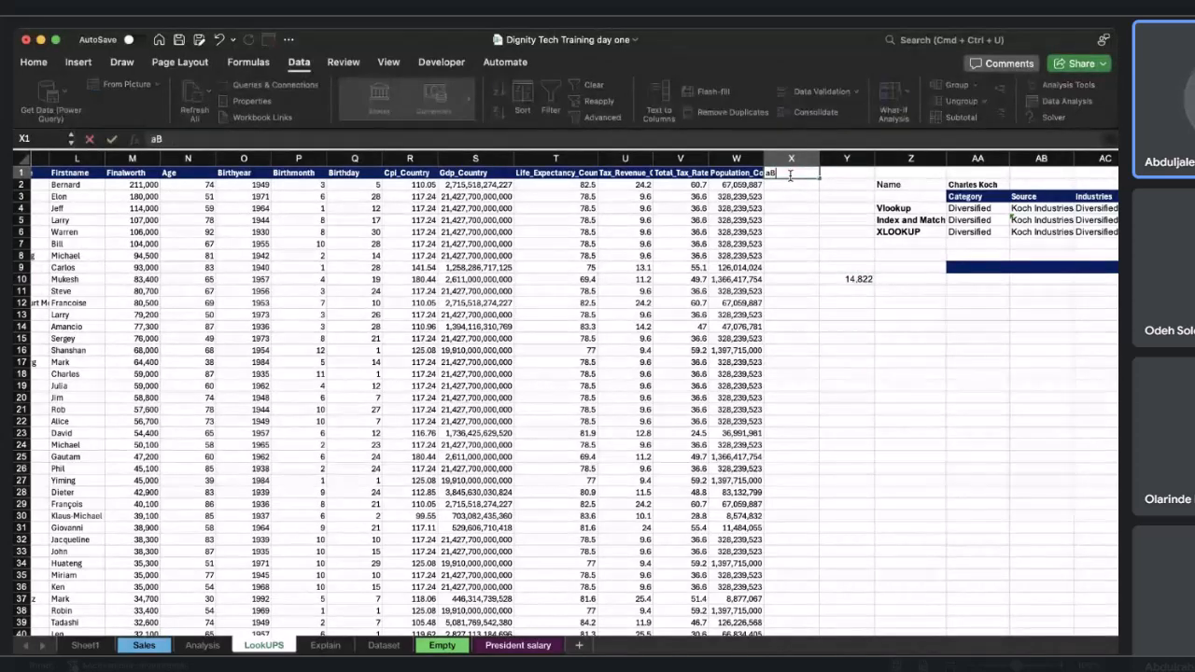
key(BackSpace)
key(BackSpace)
key(BackSpace)
key(BackSpace)
key(BackSpace)
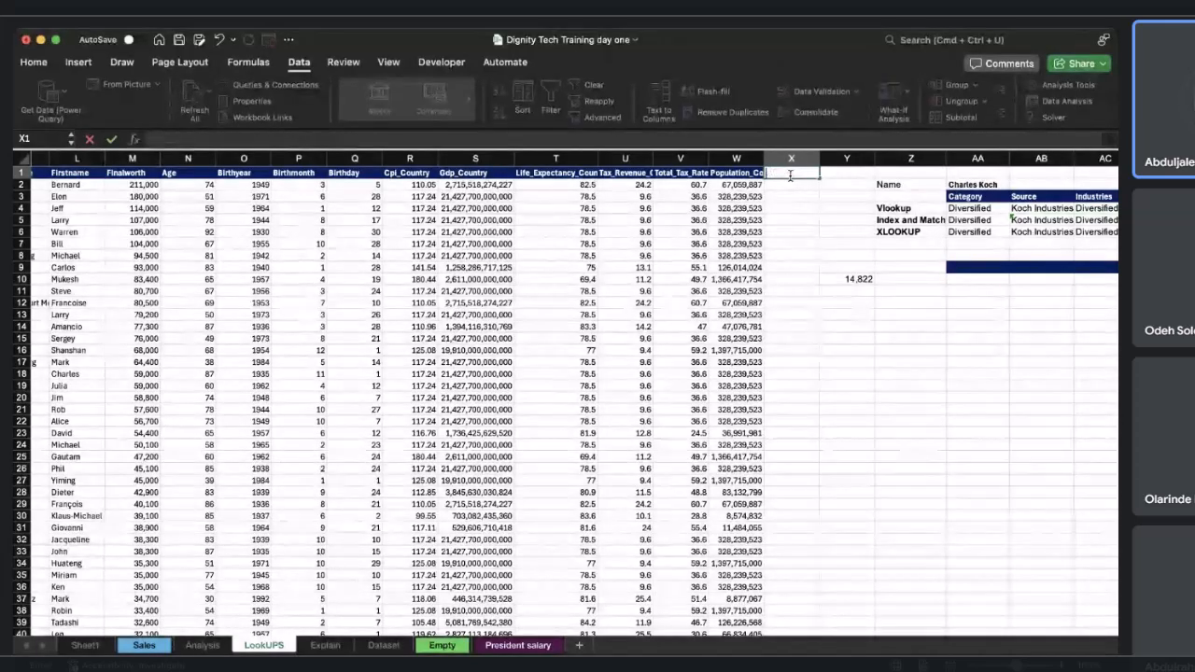
text(Above)
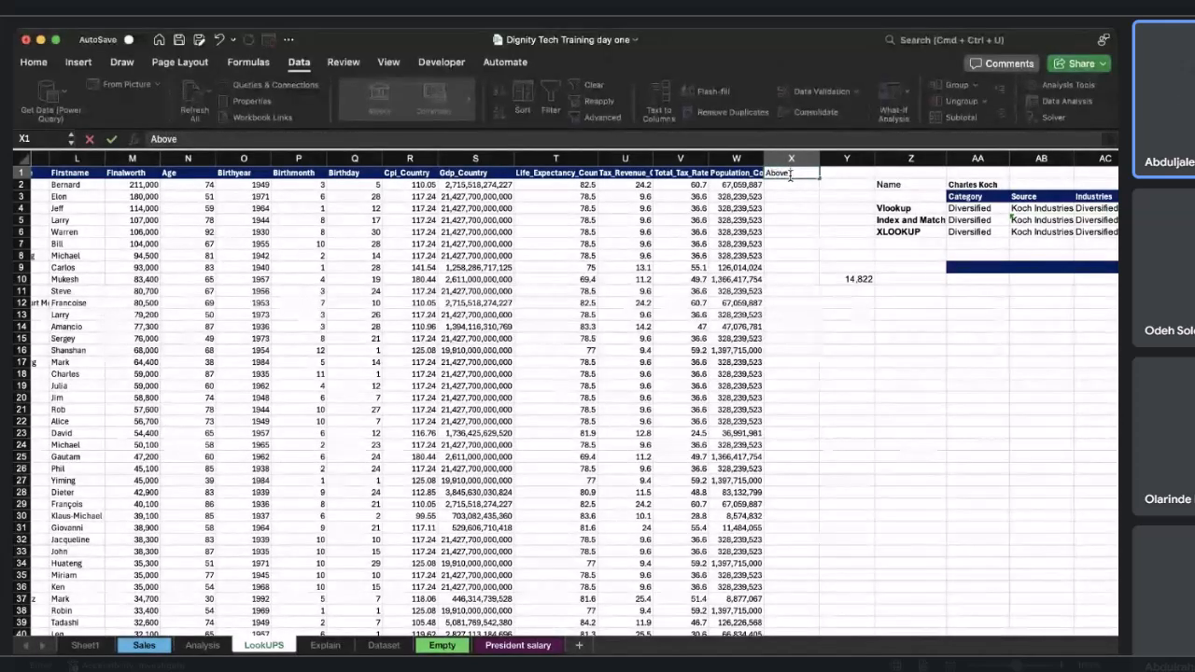
text( average)
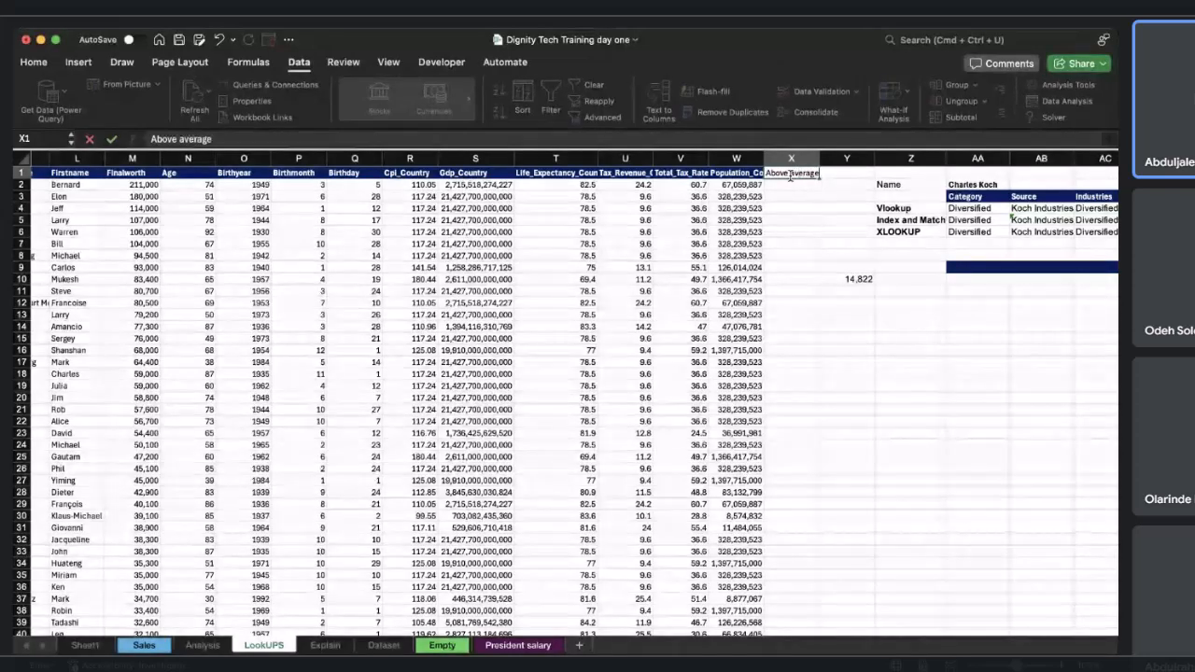
key(Return)
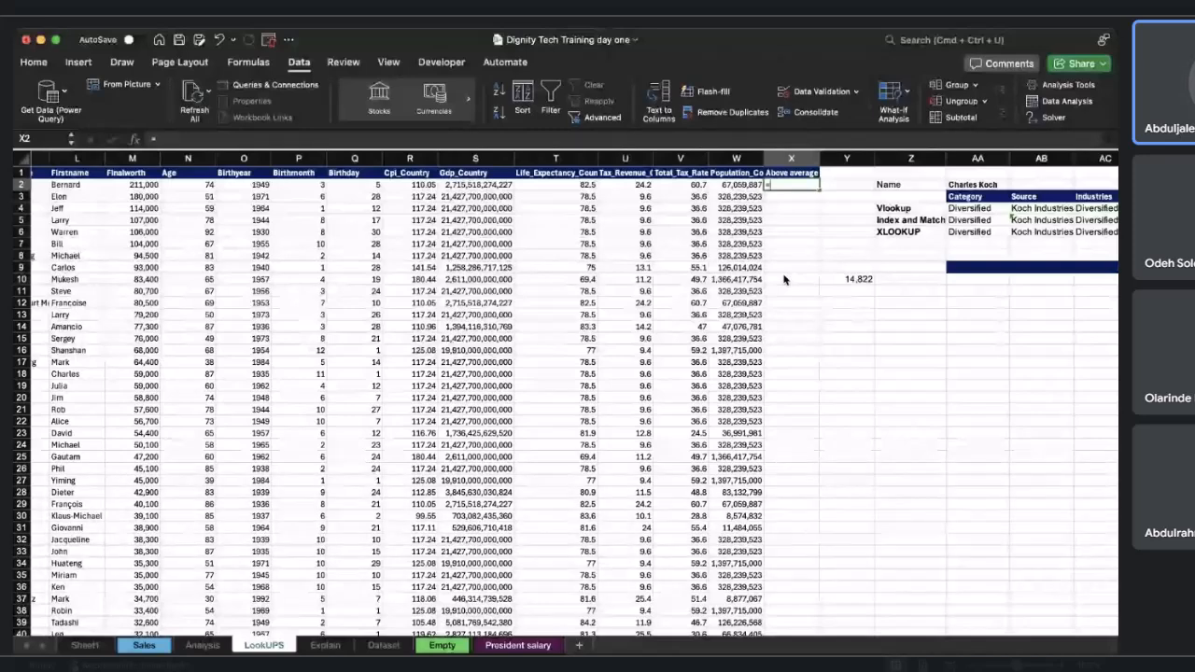
Enter =IF(M2>$Y$10,"Yes","No") in X2 to flag whether each Finalworth exceeds the locked average.
text(=if)
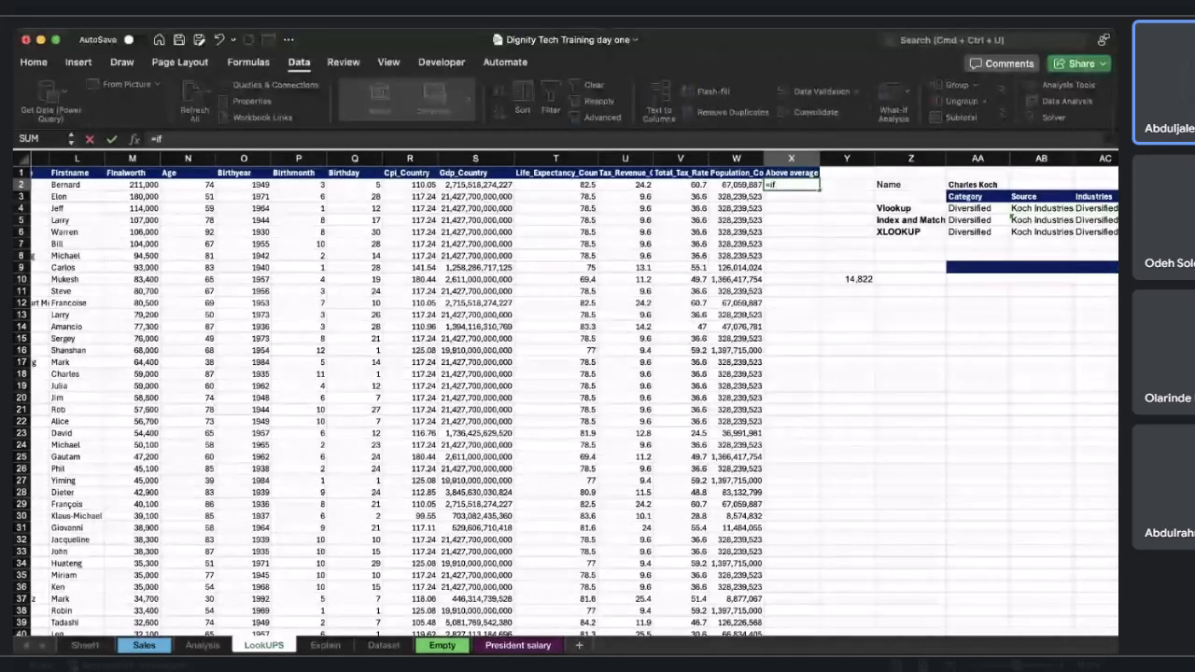
text(()
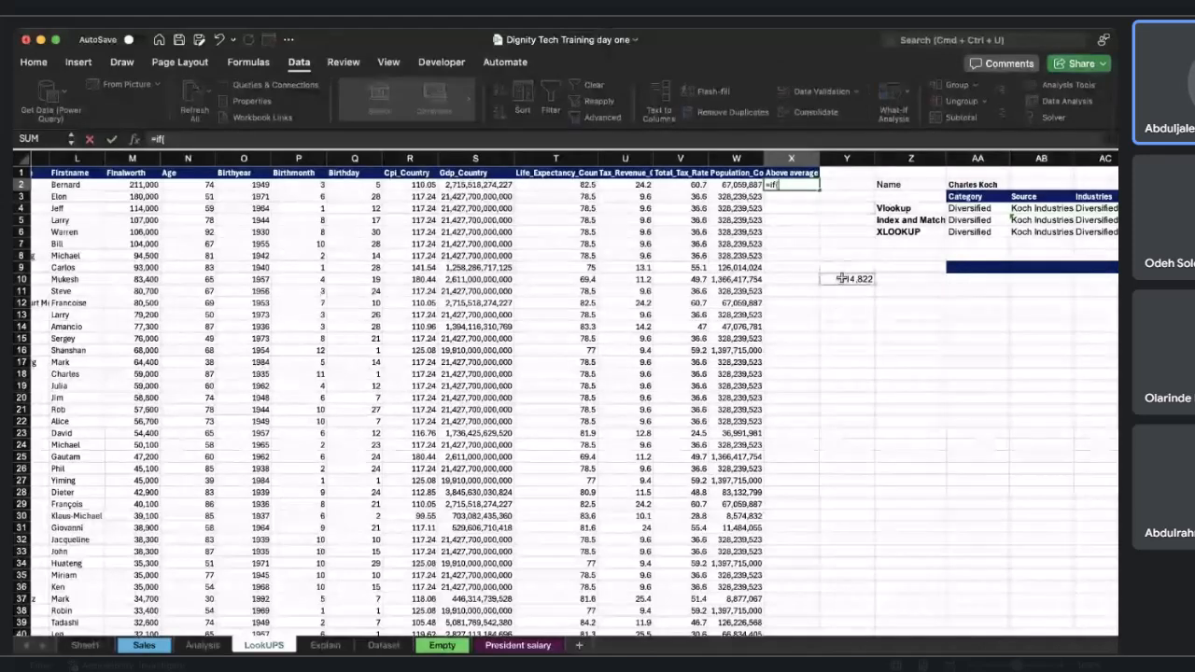
scroll(475, 267, left, 2)
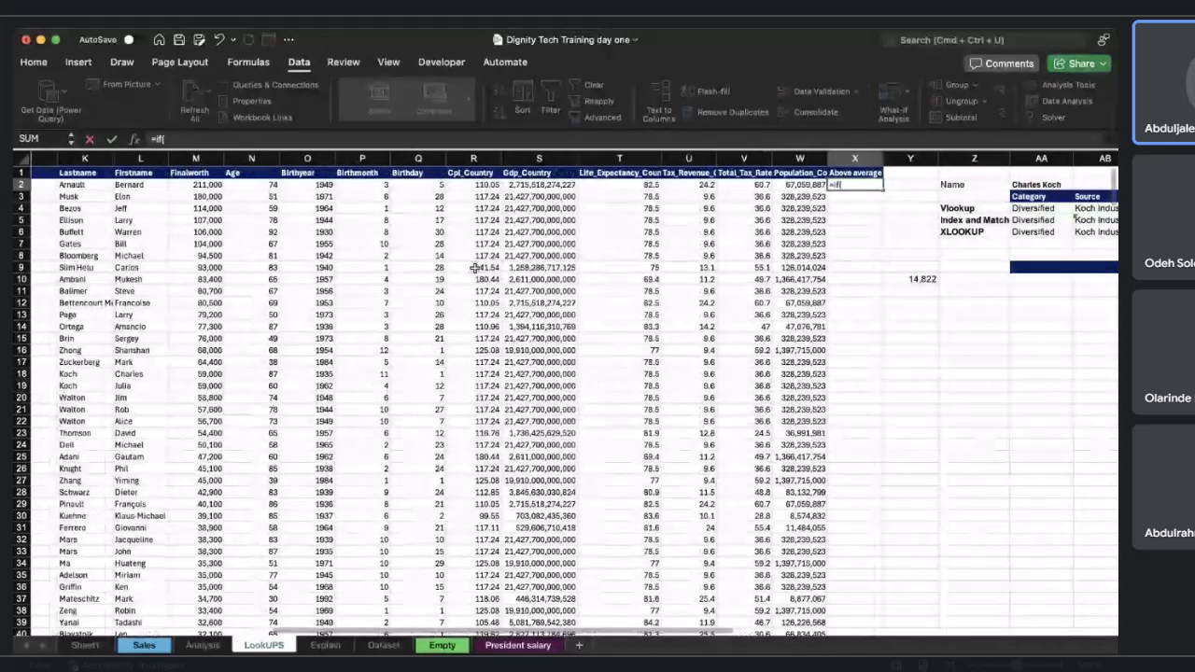
scroll(475, 267, left, 1)
click(281, 184)
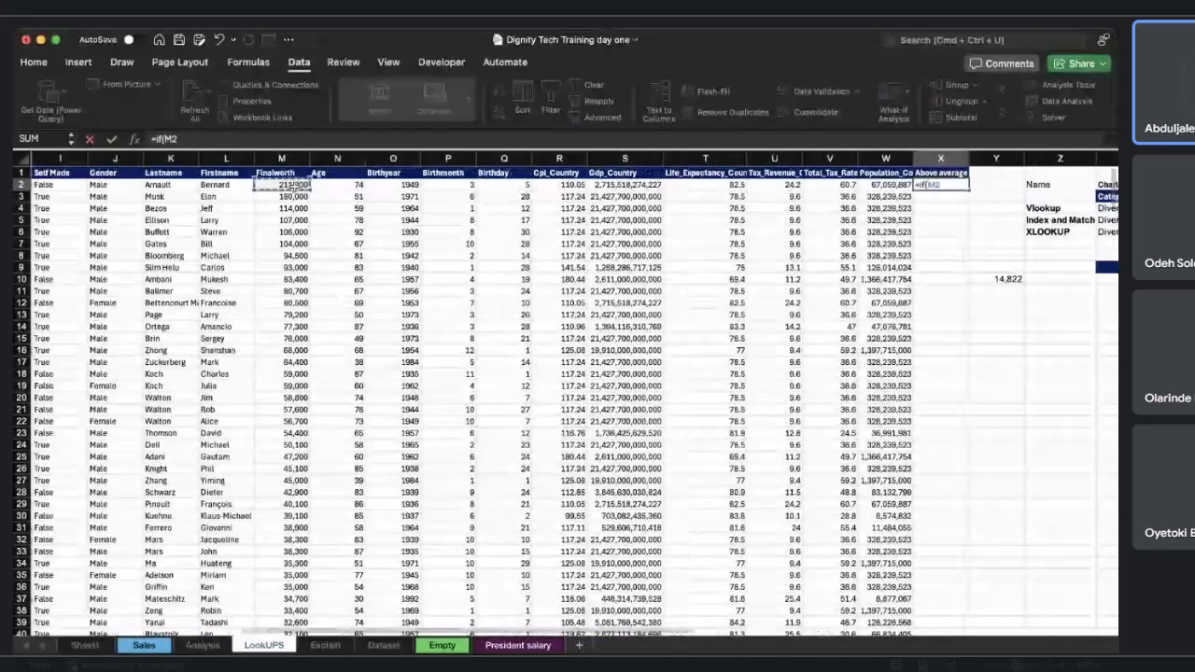
text(>)
click(1008, 278)
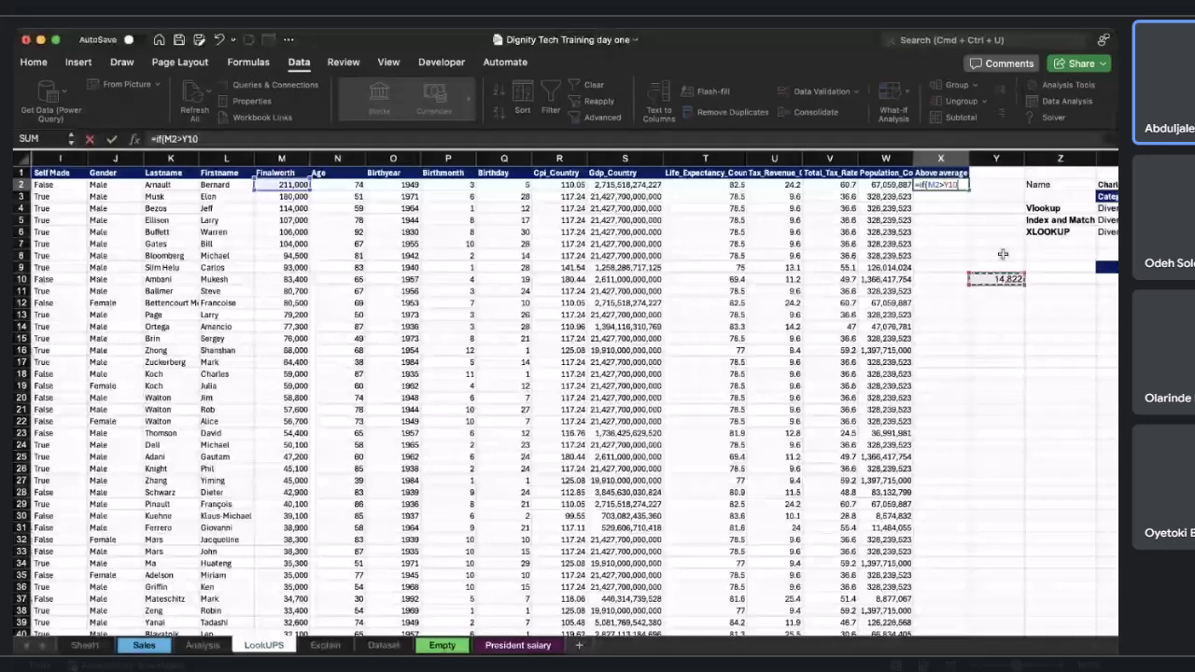
click(948, 185)
key(F4)
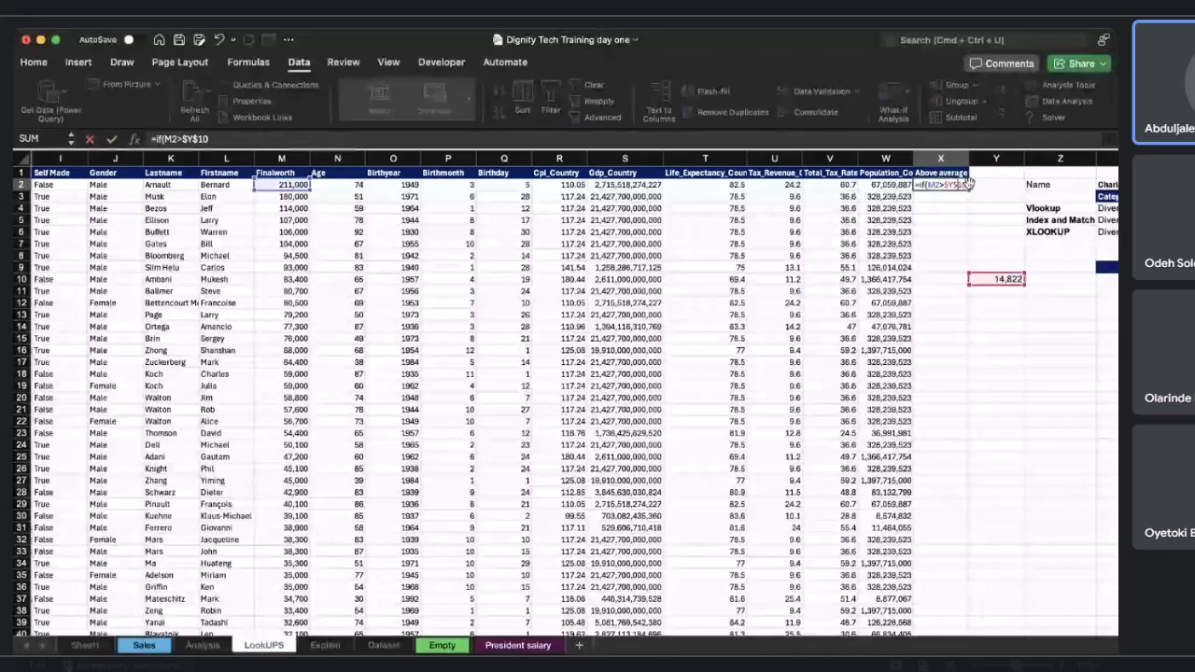
click(231, 140)
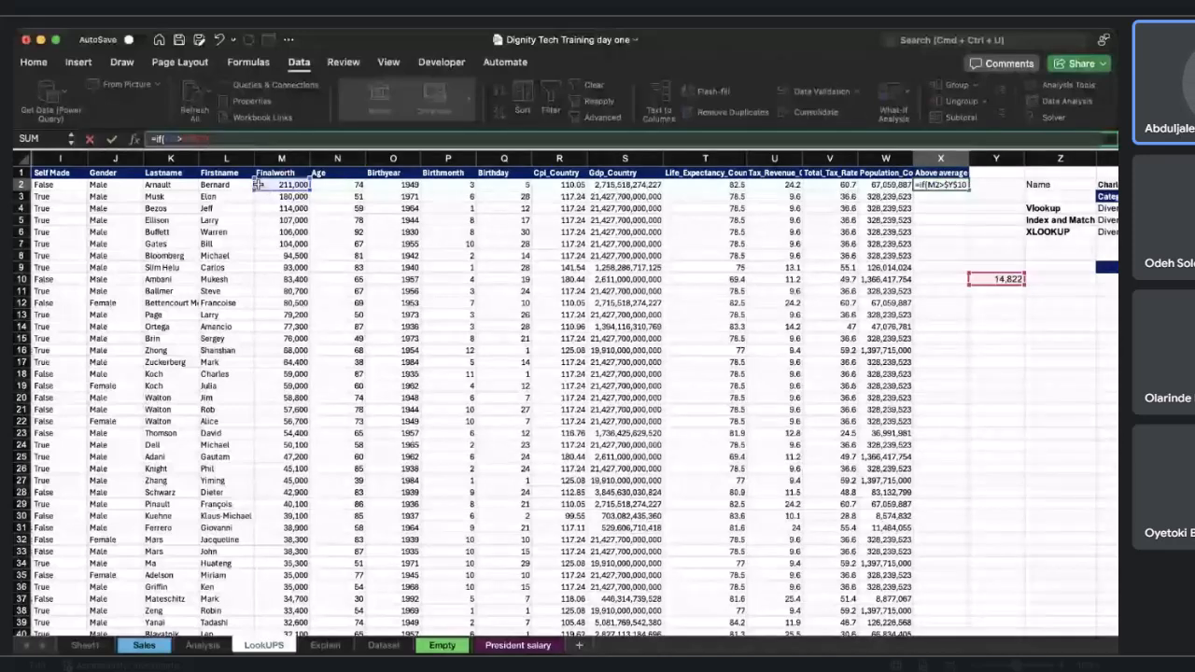
text(, "Yes","No")
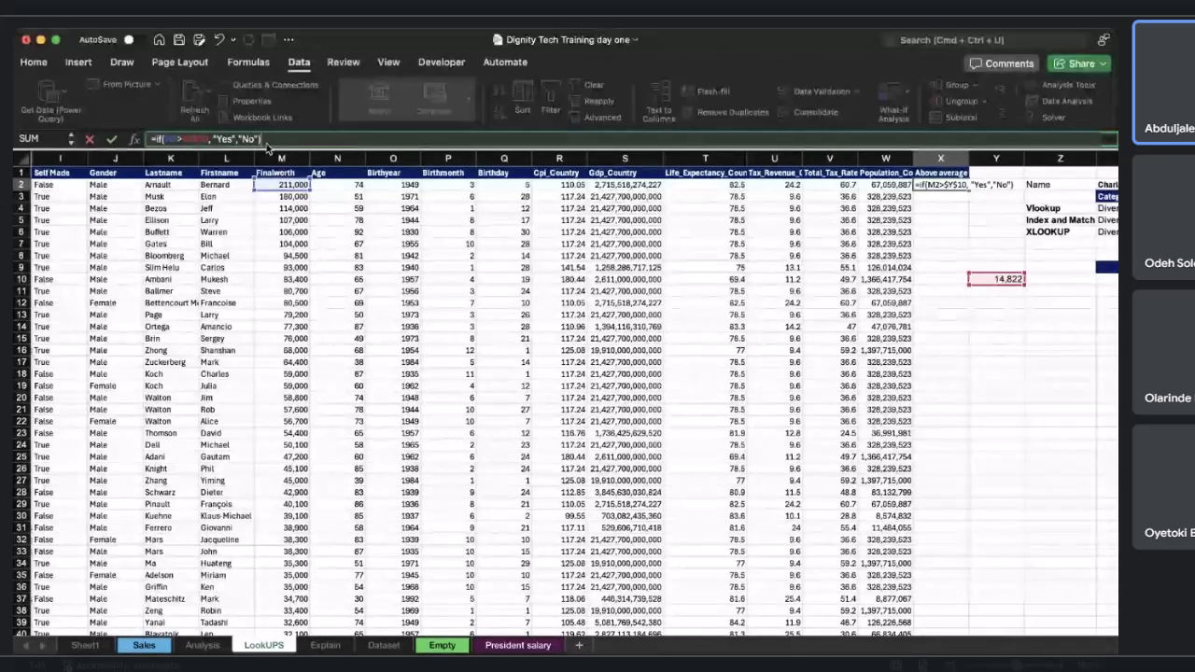
text())
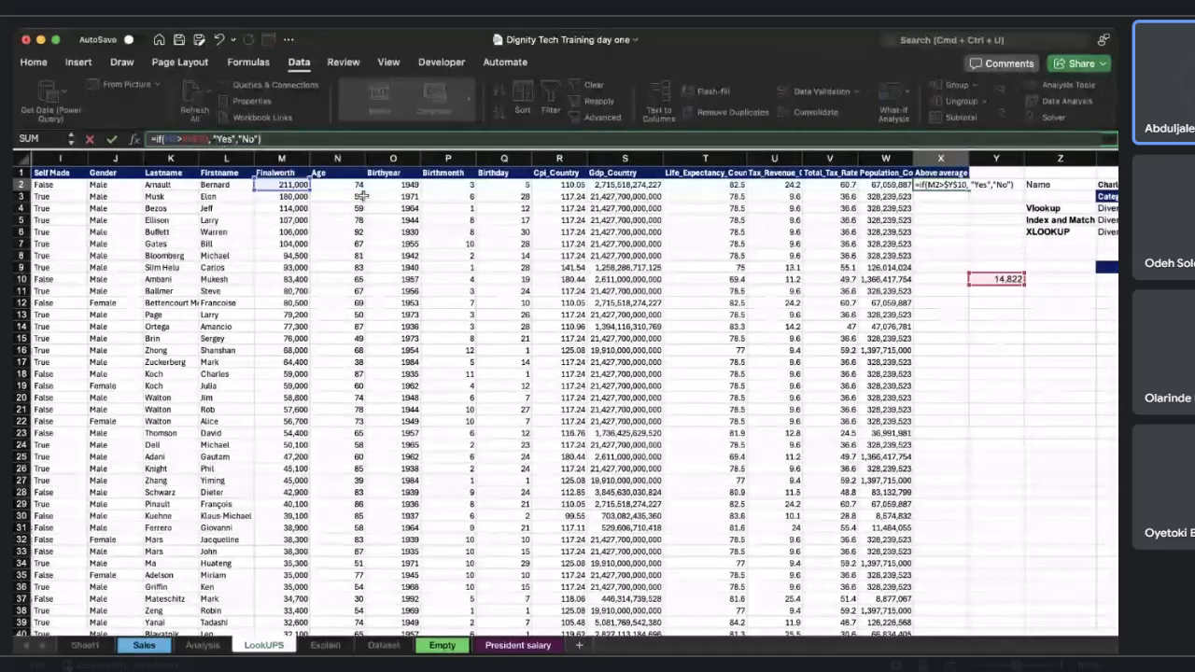
key(Return)
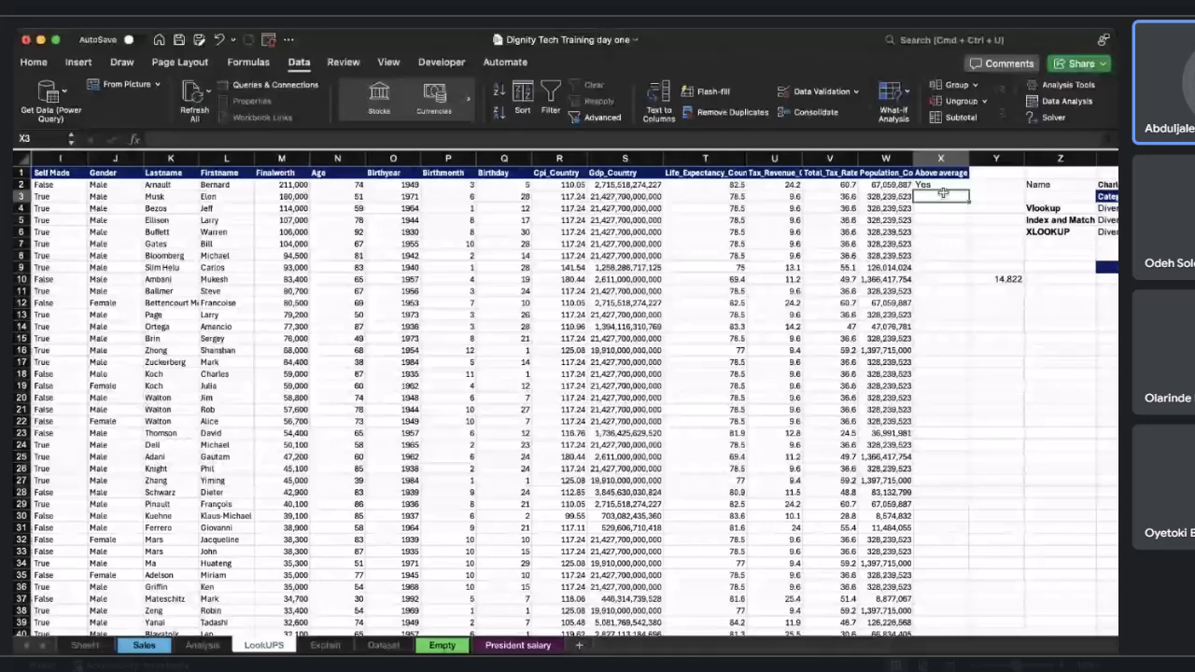
Fill X2's IF formula down the whole Above average column.
click(943, 185)
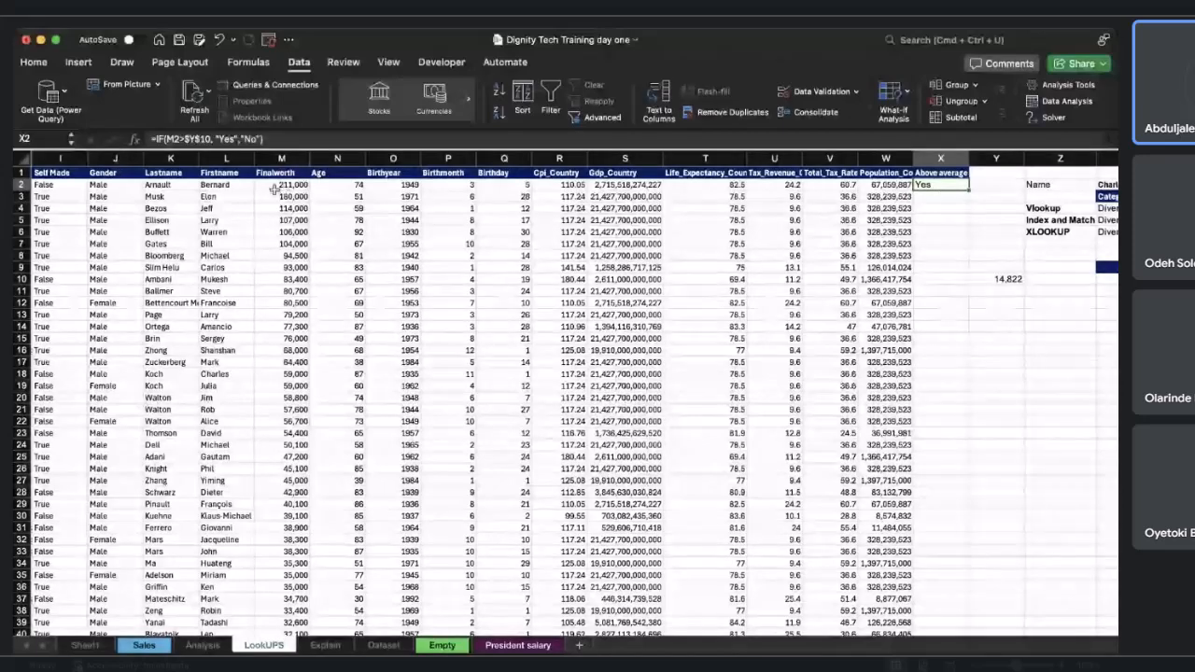
double_click(966, 190)
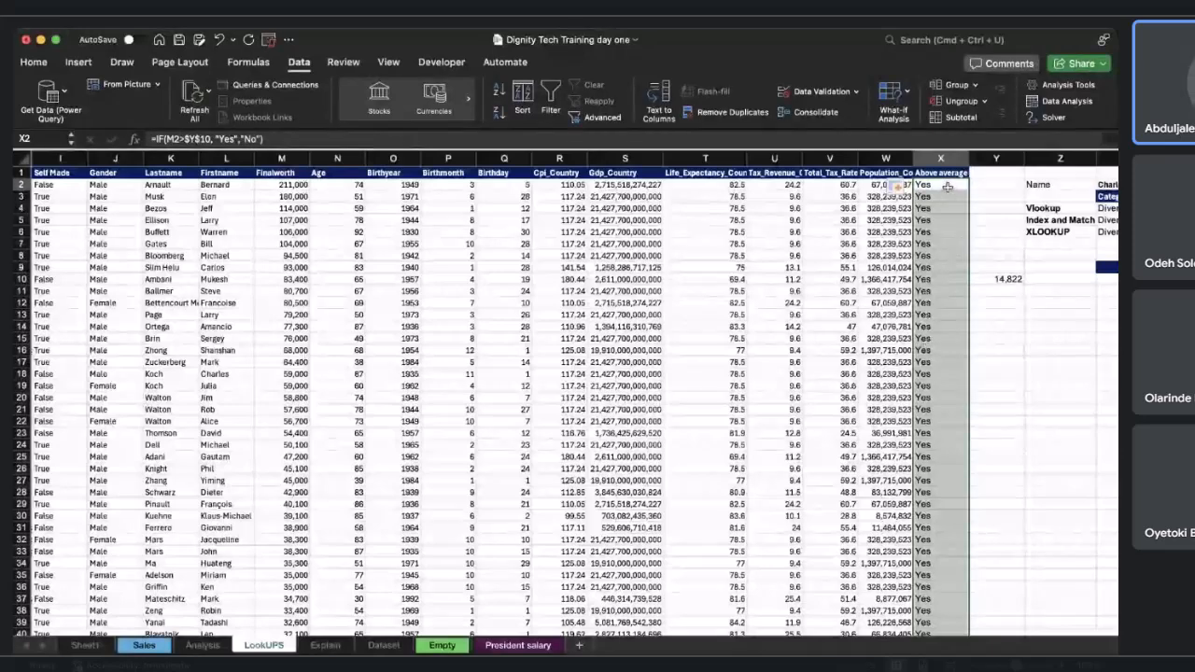
click(949, 187)
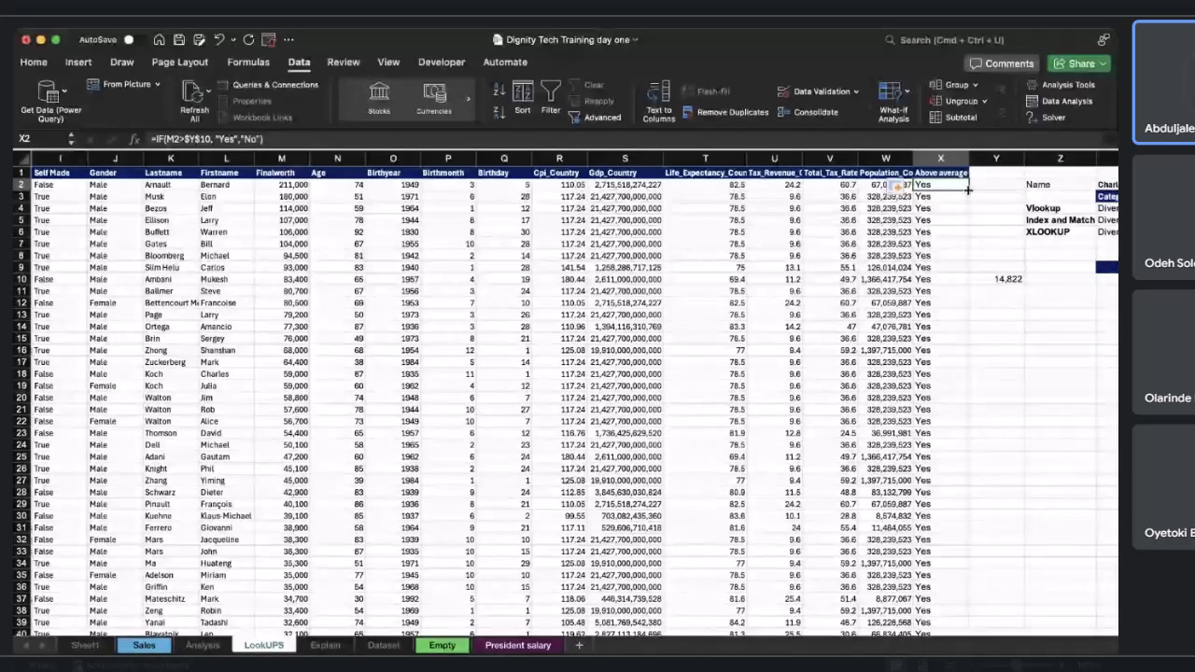
double_click(968, 190)
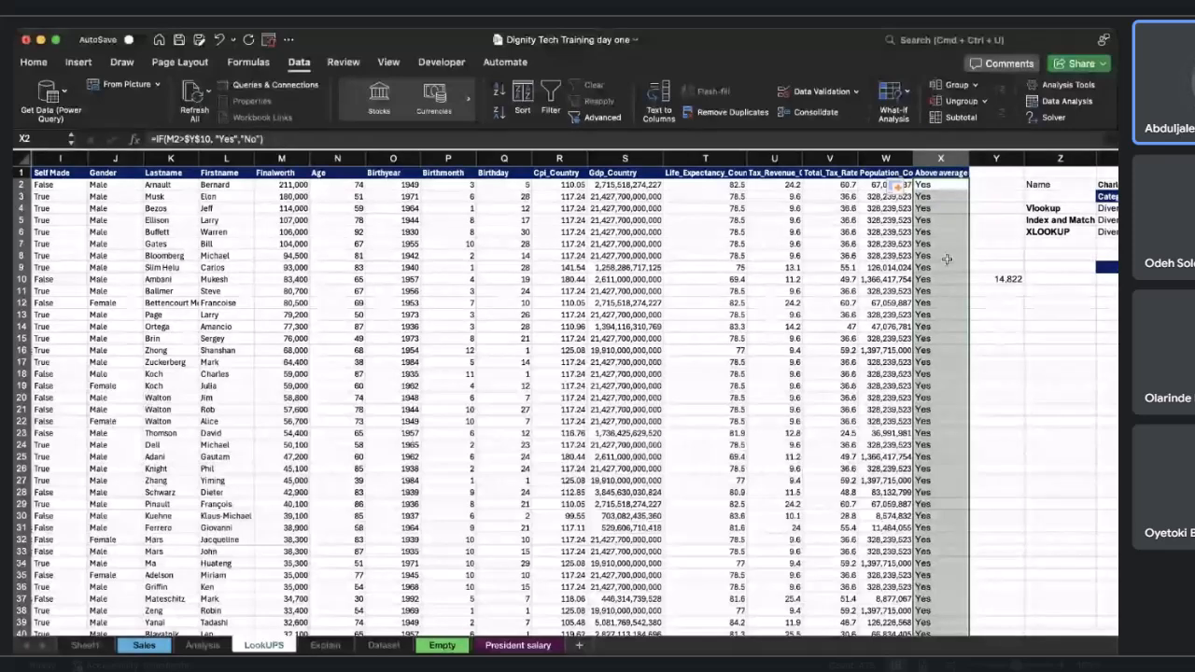
Inspect the copied IF formulas in several Above average cells and scroll down through the Yes/No results.
click(937, 197)
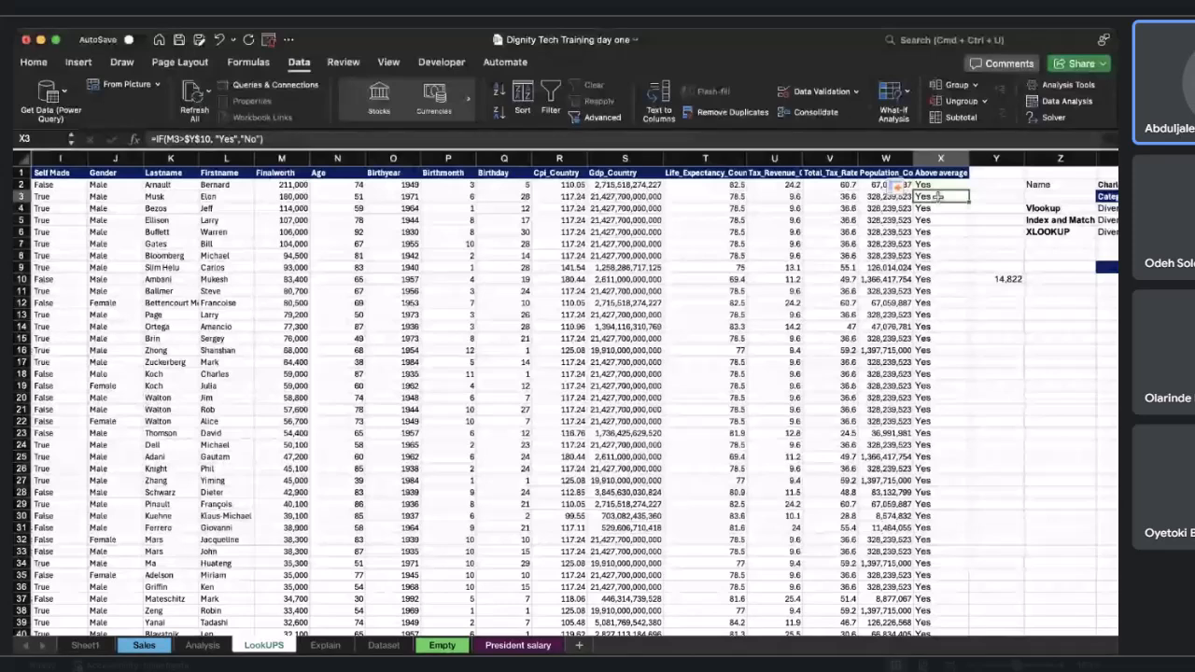
click(178, 139)
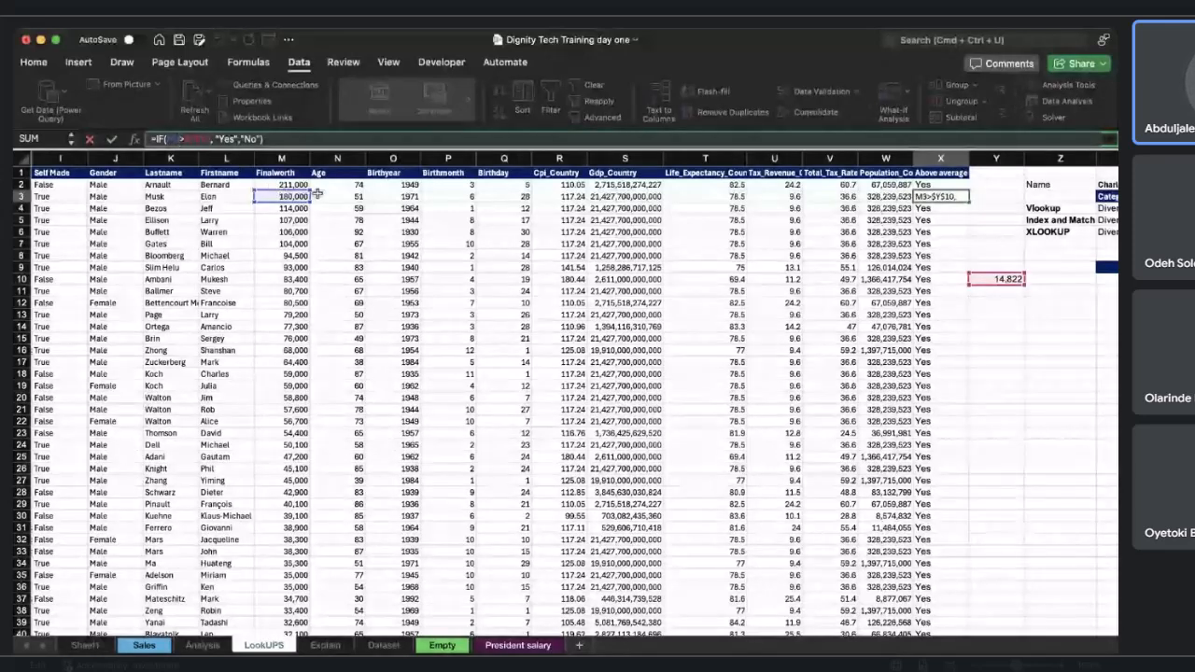
click(942, 212)
click(207, 140)
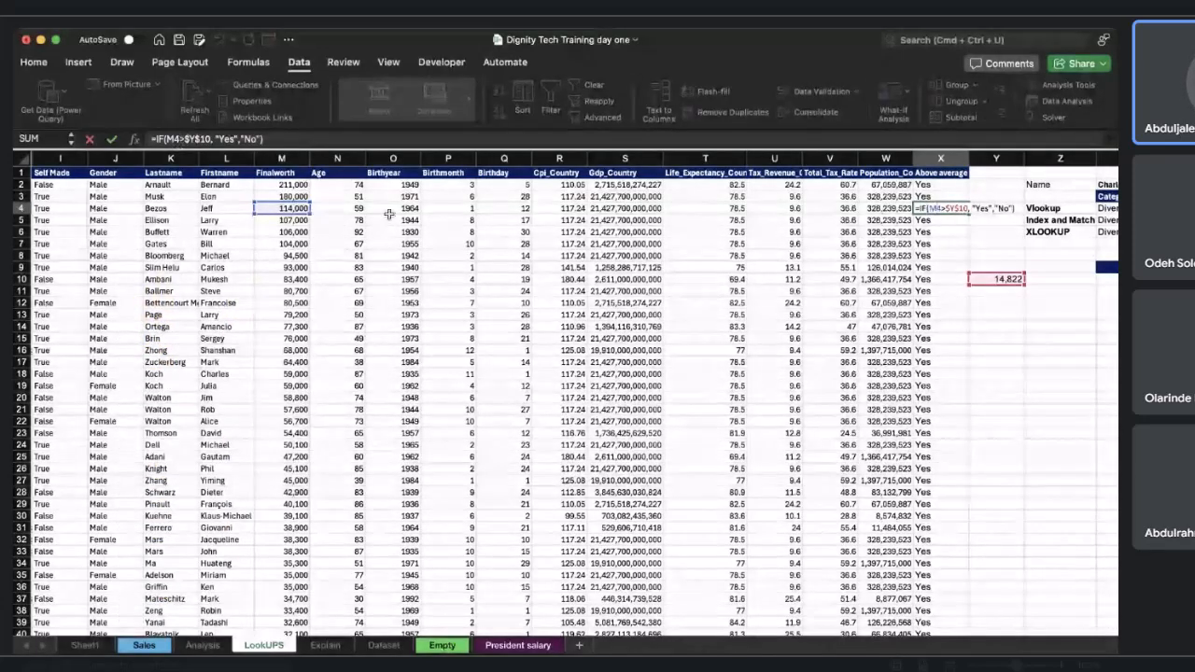
click(918, 338)
scroll(928, 354, down, 20)
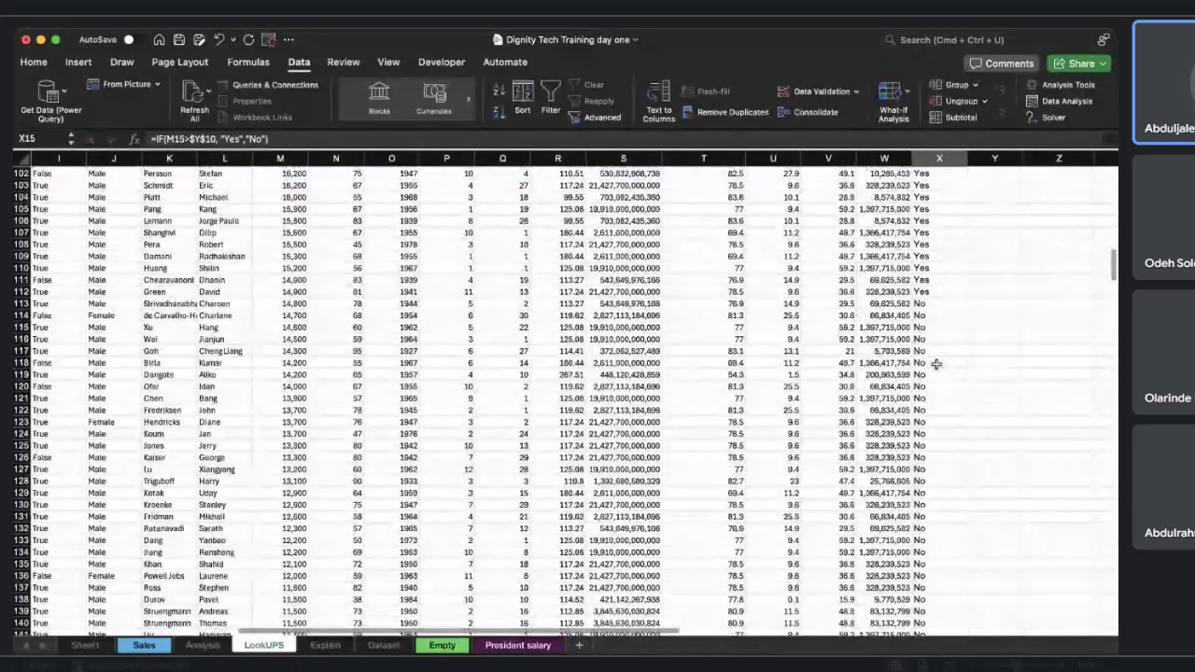
Scroll through the sheet and down the Above average column to review the Yes/No results to the last row.
scroll(936, 364, up, 2)
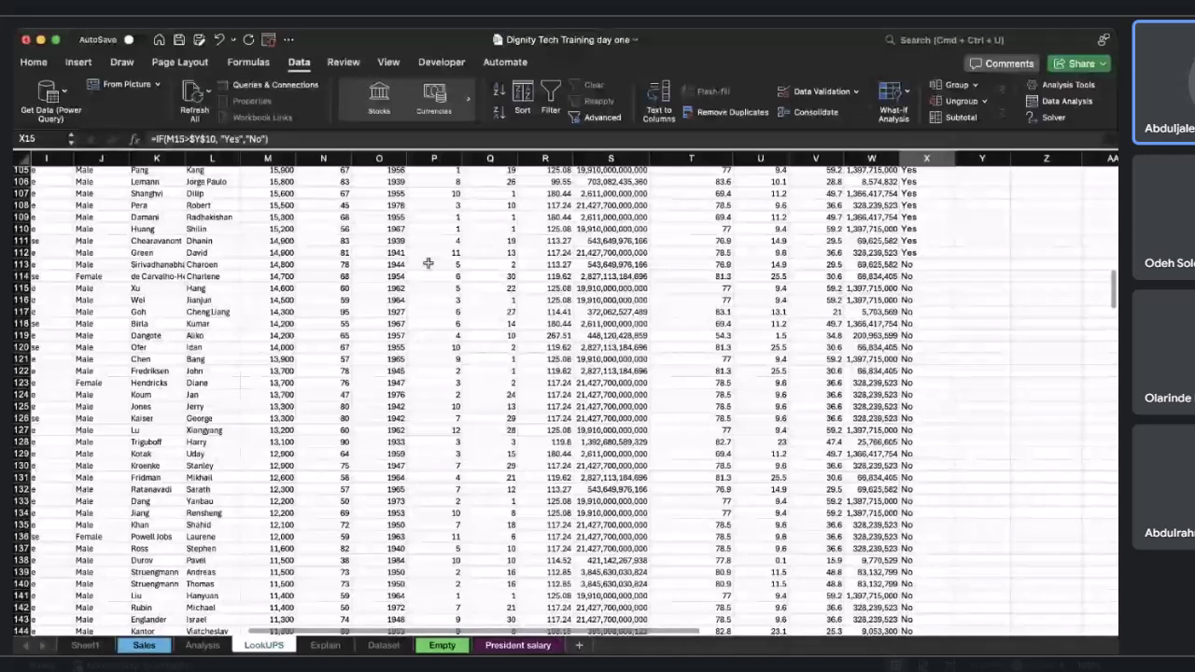
scroll(77, 254, left, 1)
scroll(77, 254, left, 5)
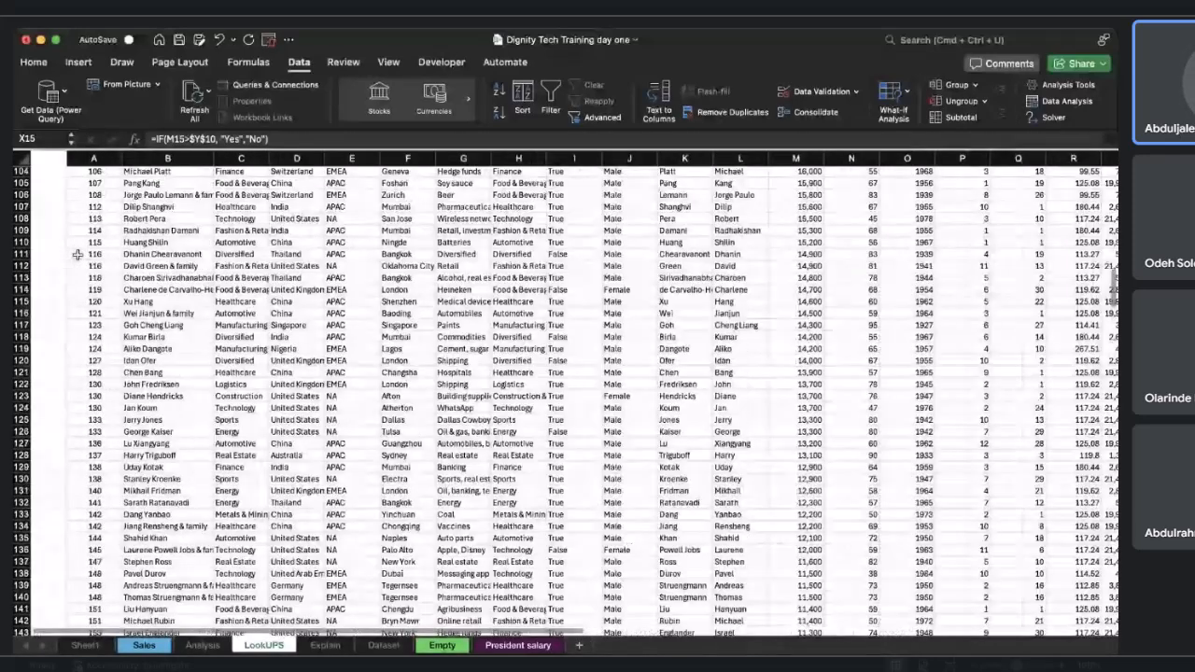
scroll(77, 254, right, 1)
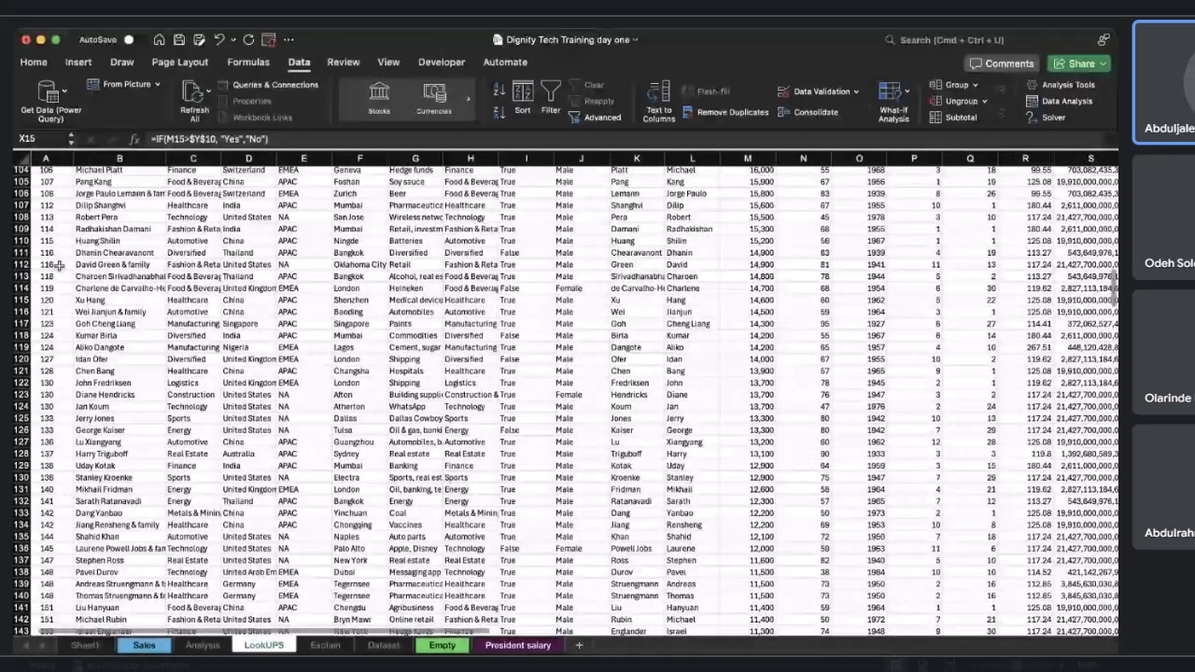
scroll(231, 278, right, 2)
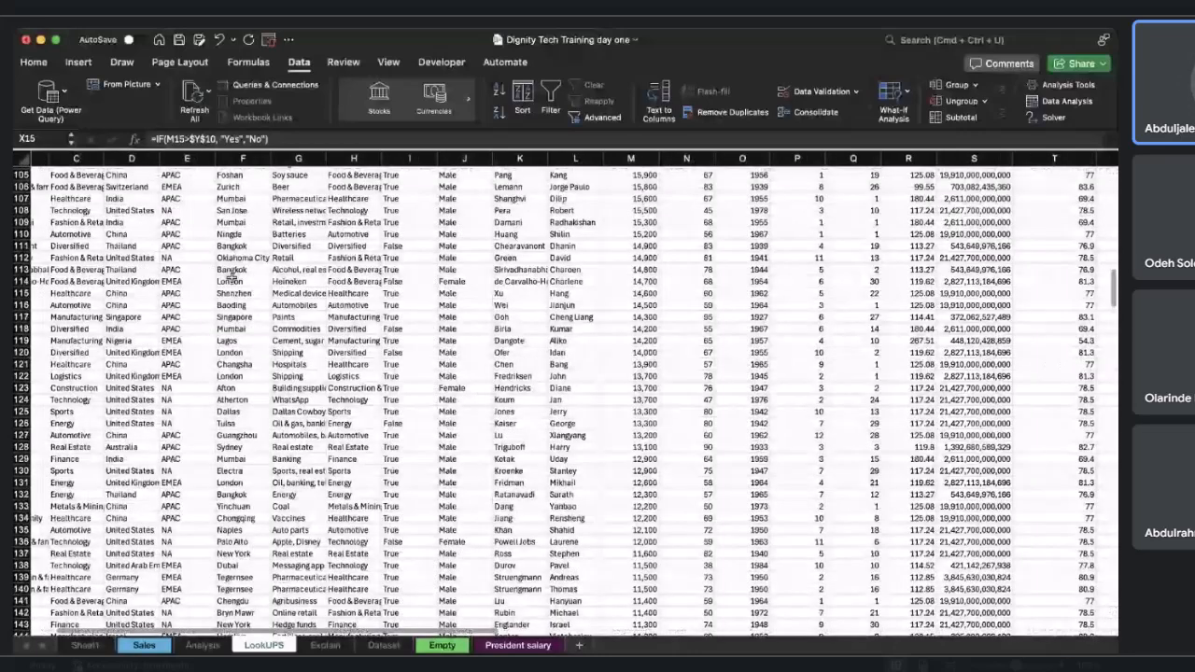
scroll(231, 277, right, 5)
click(783, 284)
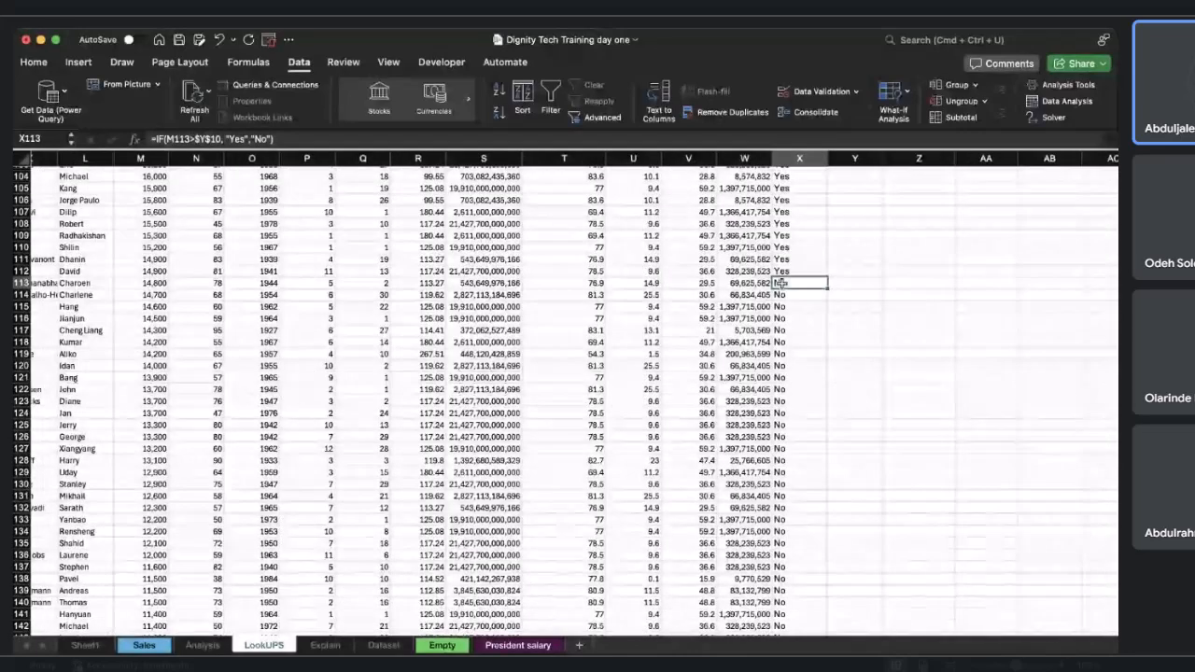
scroll(406, 312, left, 6)
scroll(406, 312, right, 1)
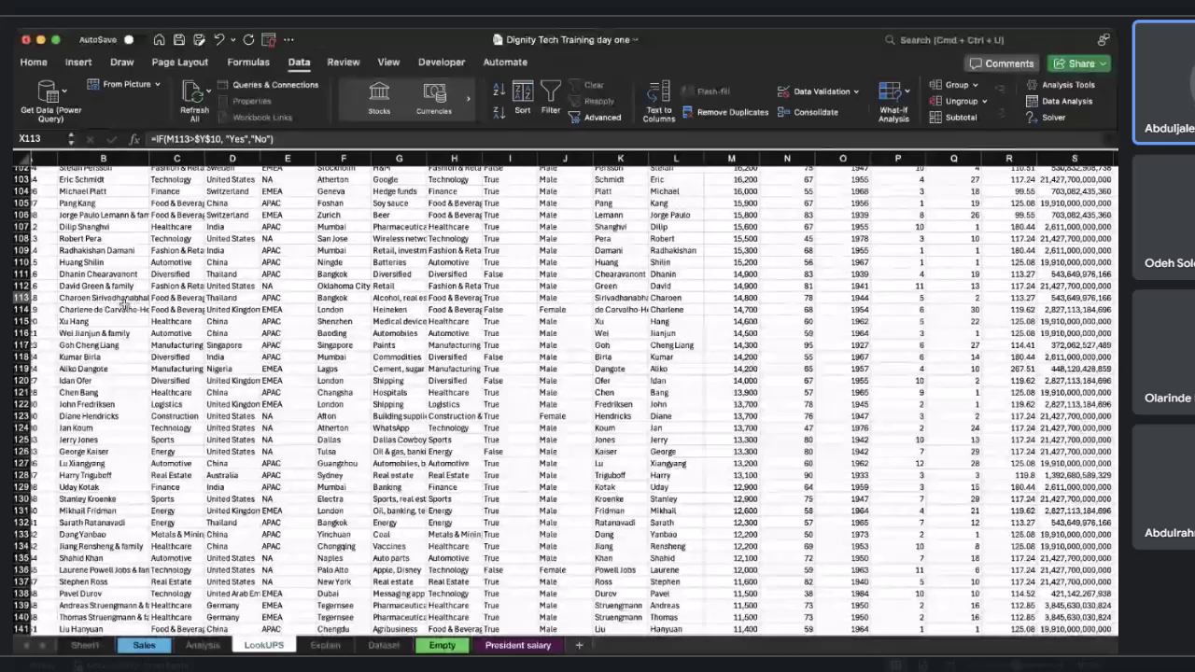
scroll(138, 300, right, 1)
scroll(138, 301, right, 10)
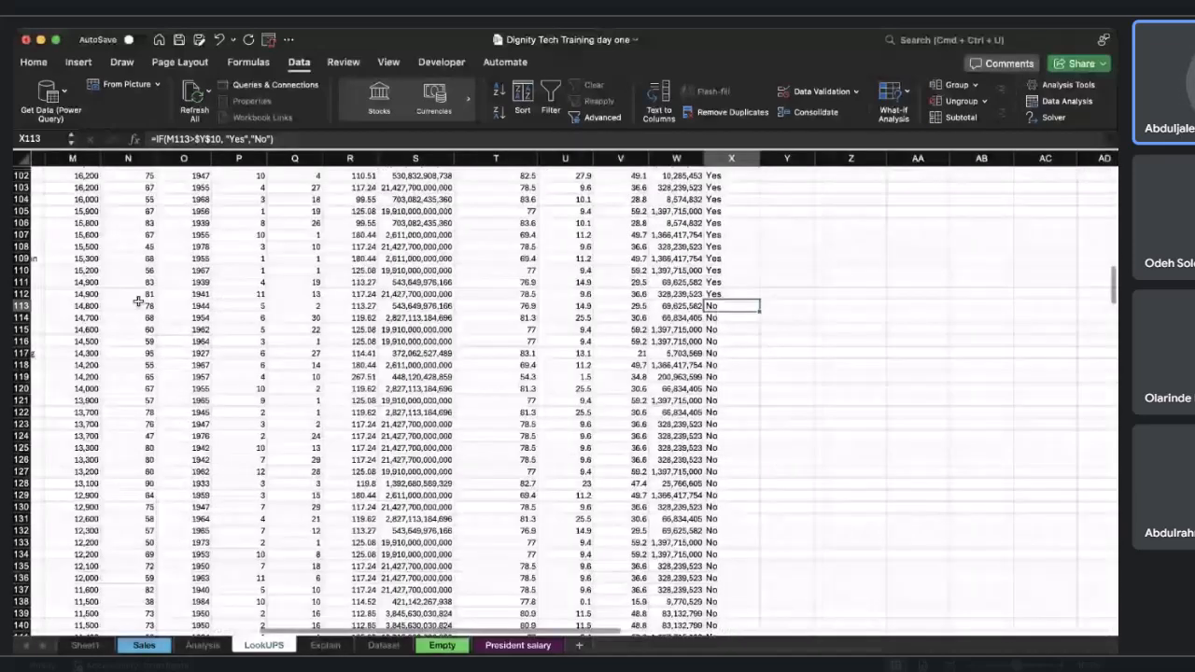
scroll(528, 356, down, 20)
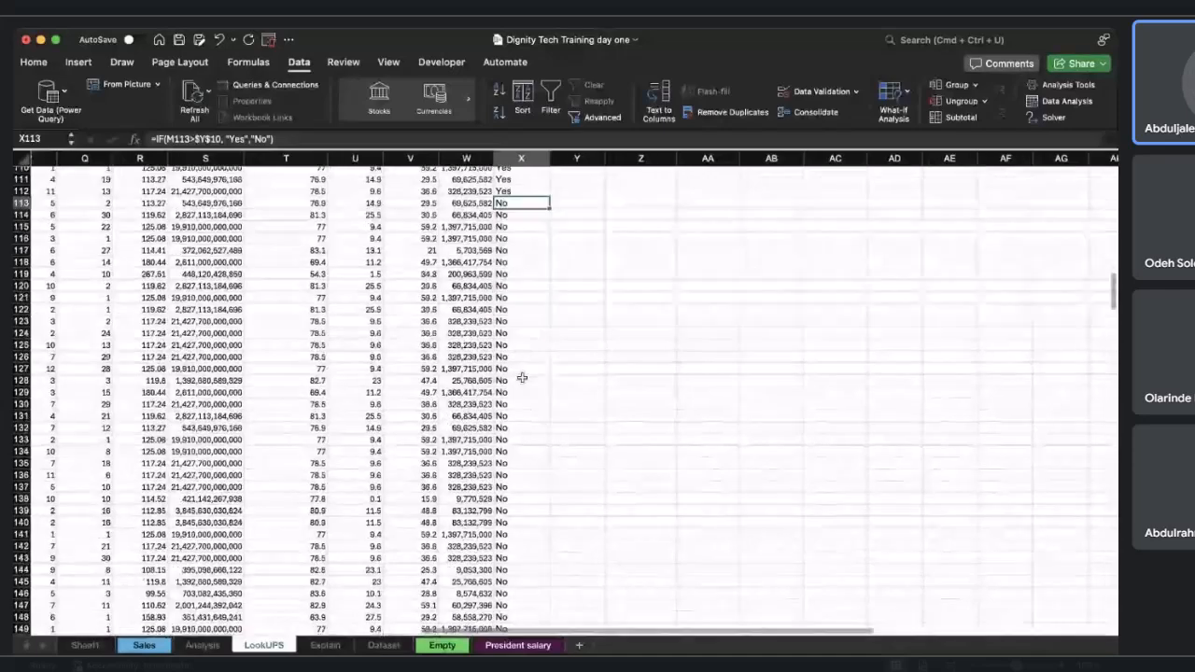
scroll(522, 377, down, 20)
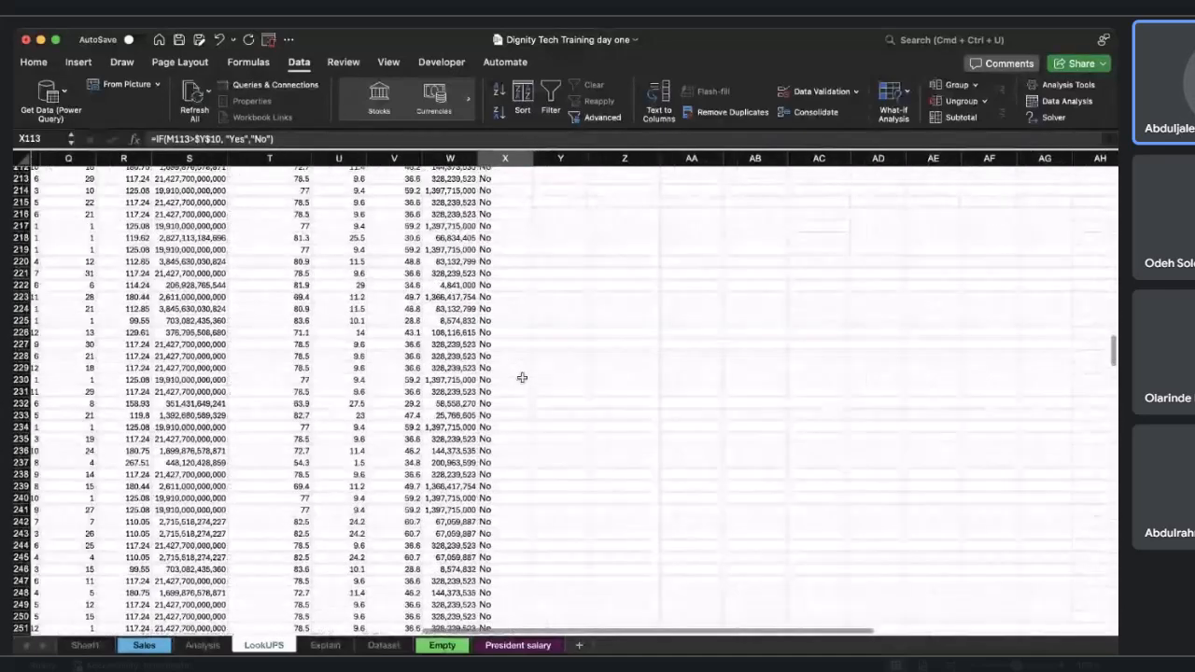
scroll(521, 377, down, 20)
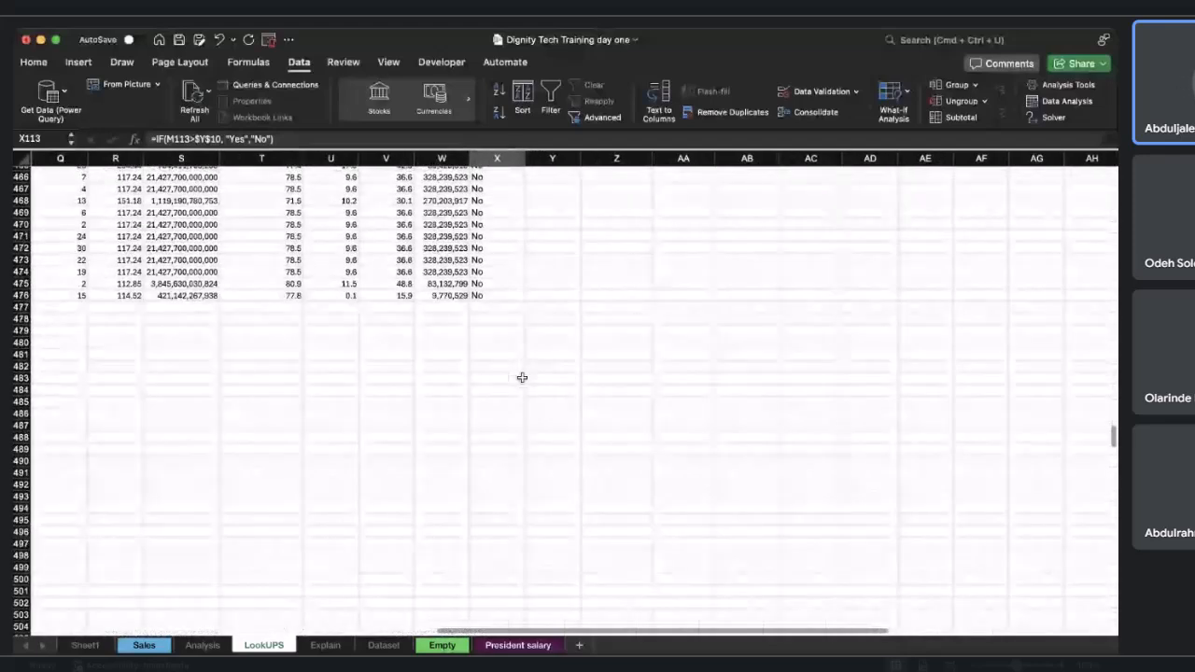
scroll(522, 377, up, 20)
scroll(522, 377, down, 20)
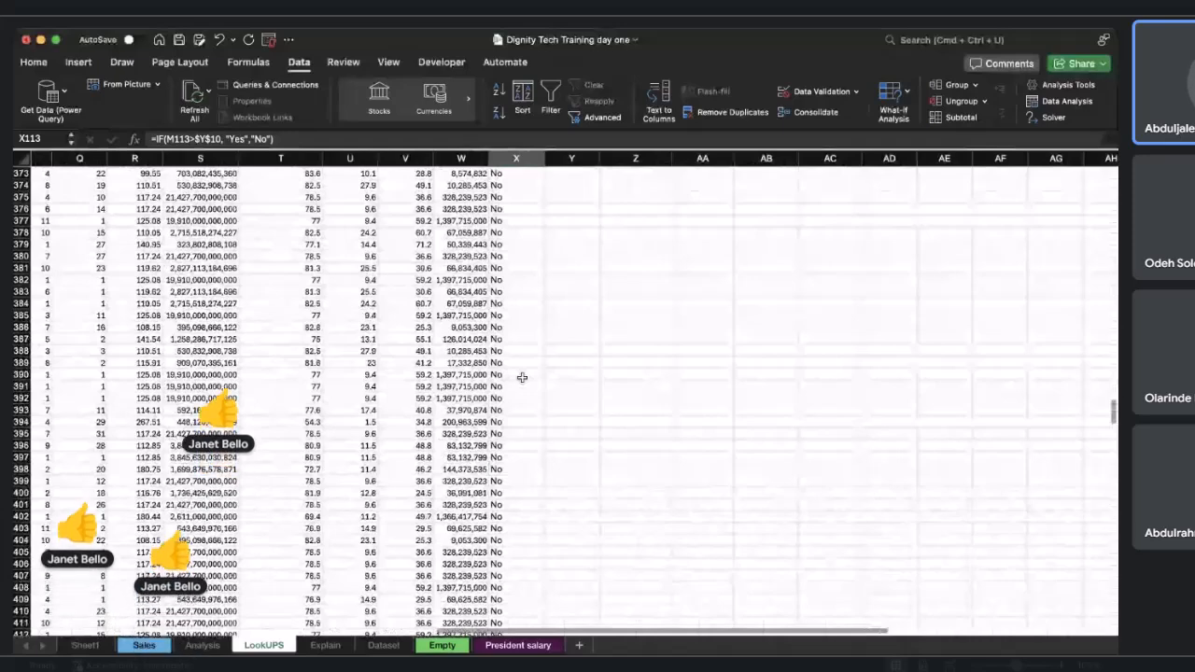
scroll(522, 377, down, 20)
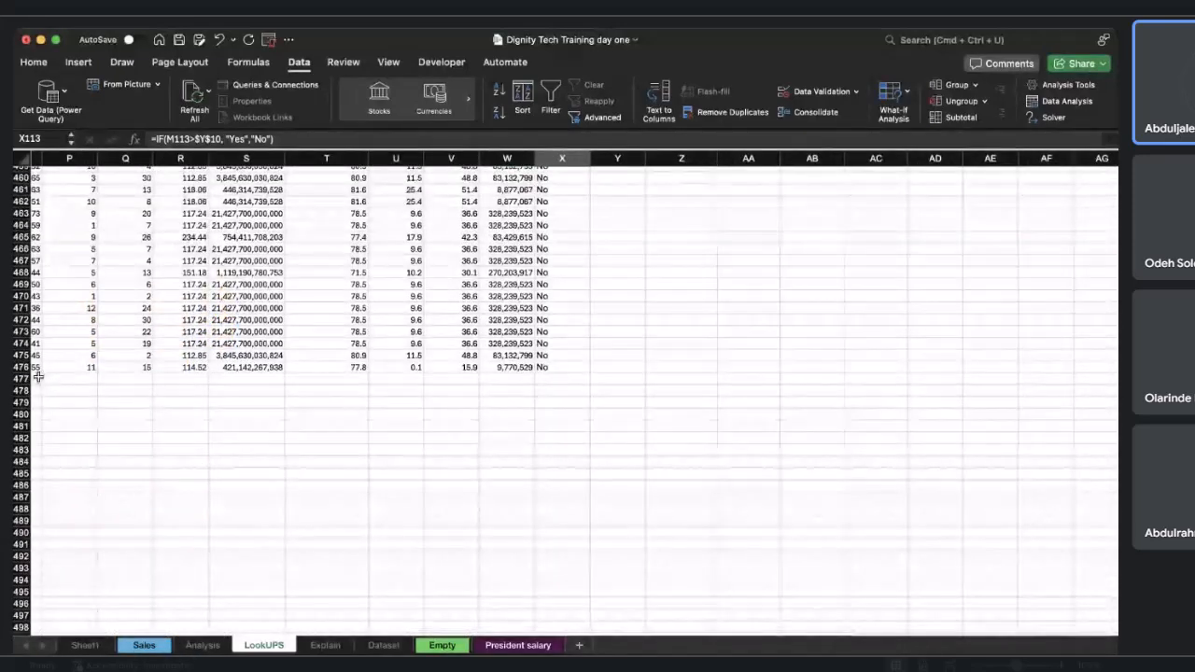
scroll(47, 364, left, 1)
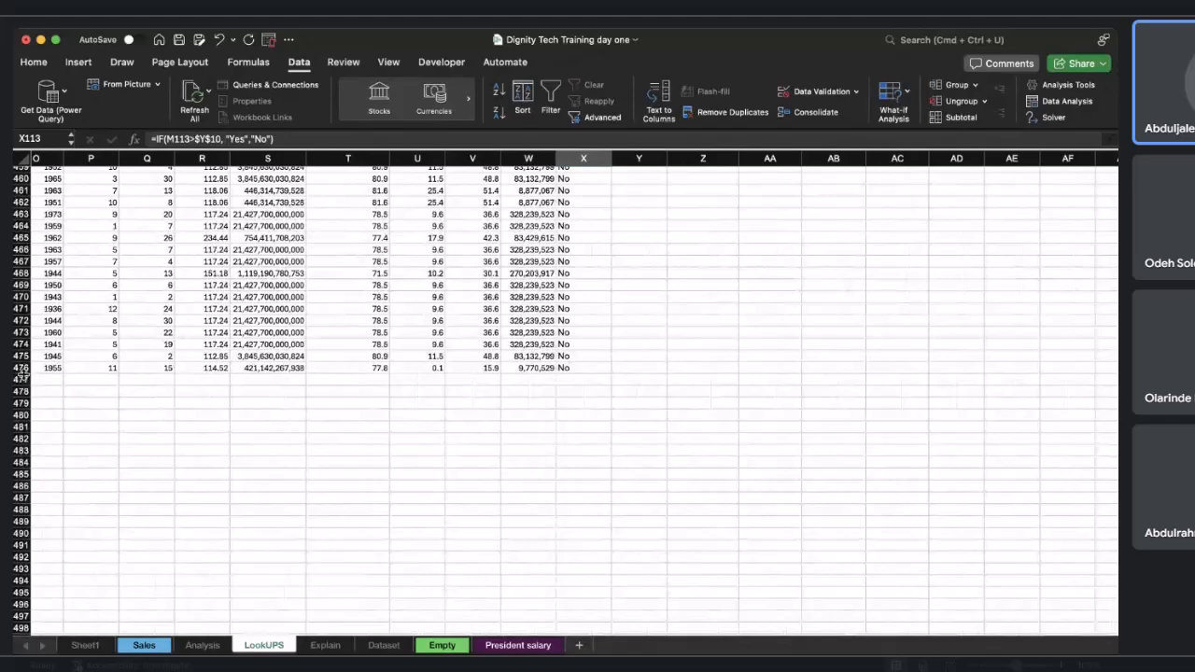
scroll(341, 372, up, 15)
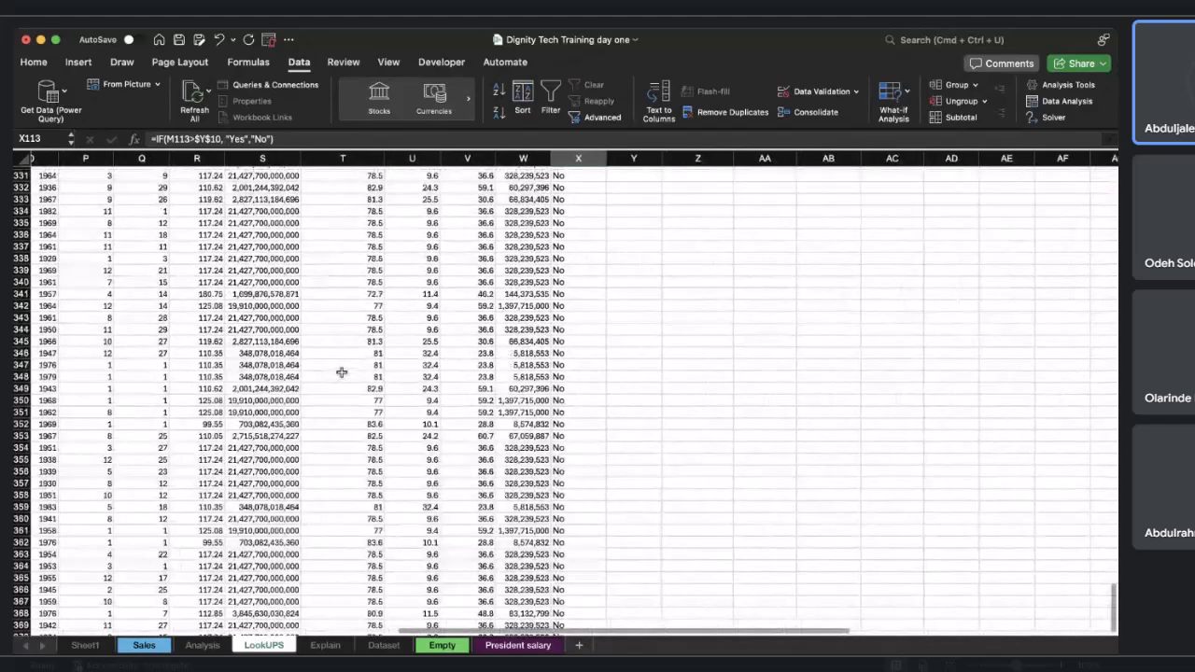
scroll(342, 373, up, 20)
scroll(342, 372, down, 5)
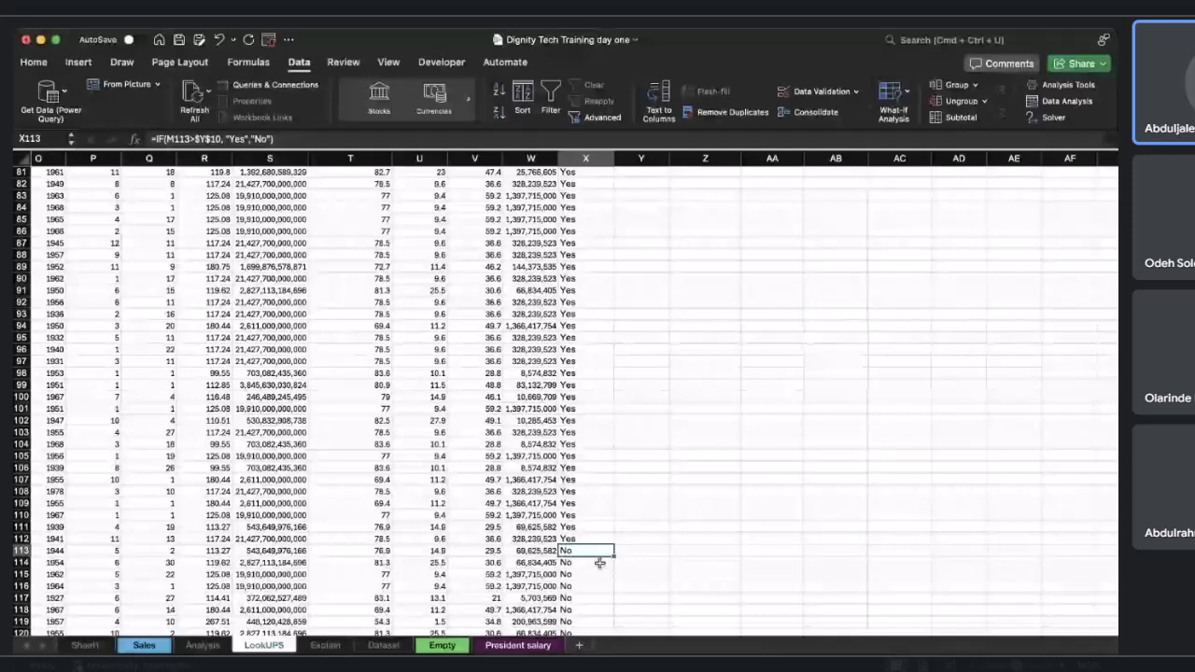
scroll(609, 488, up, 15)
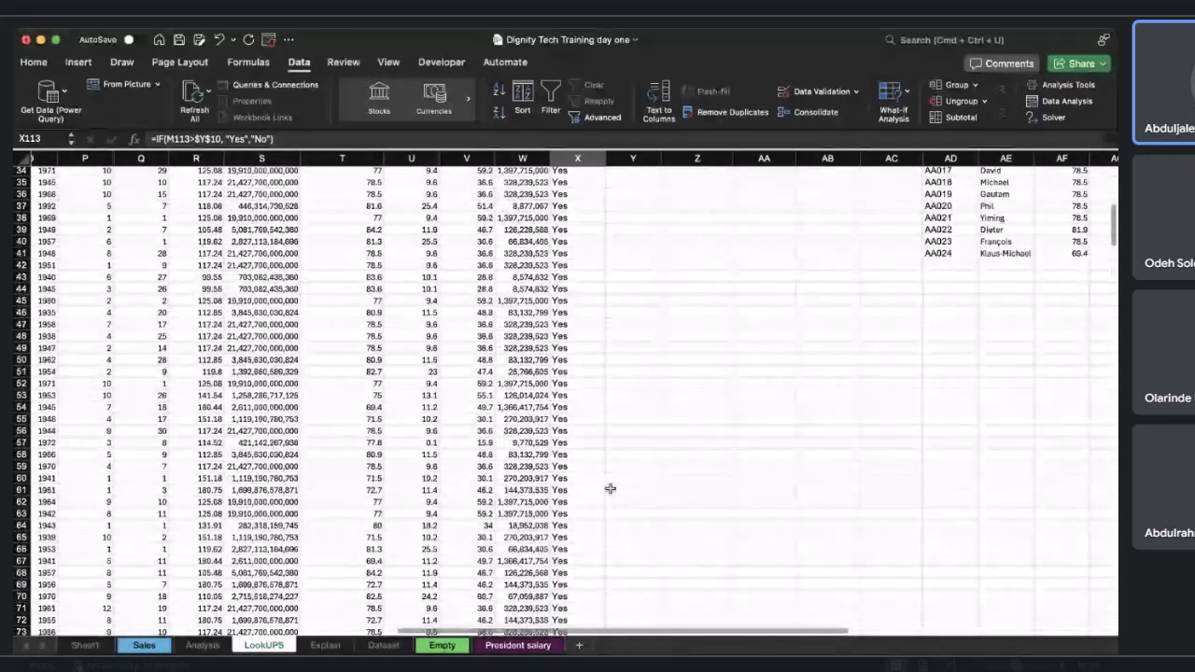
scroll(609, 488, up, 11)
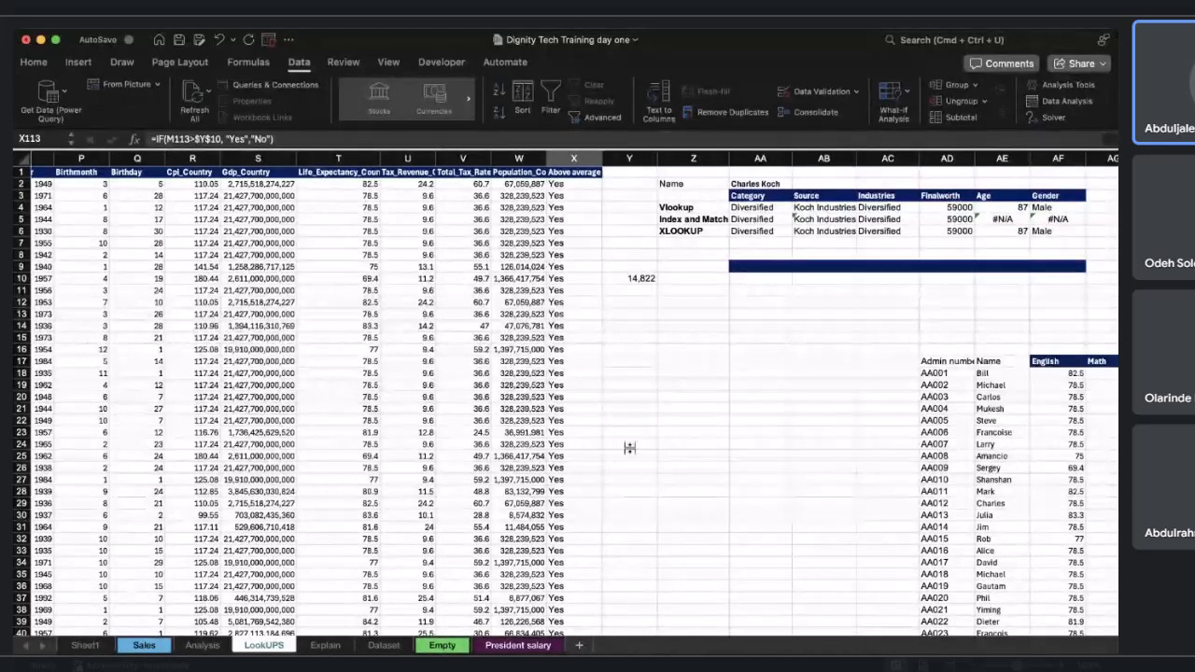
click(648, 392)
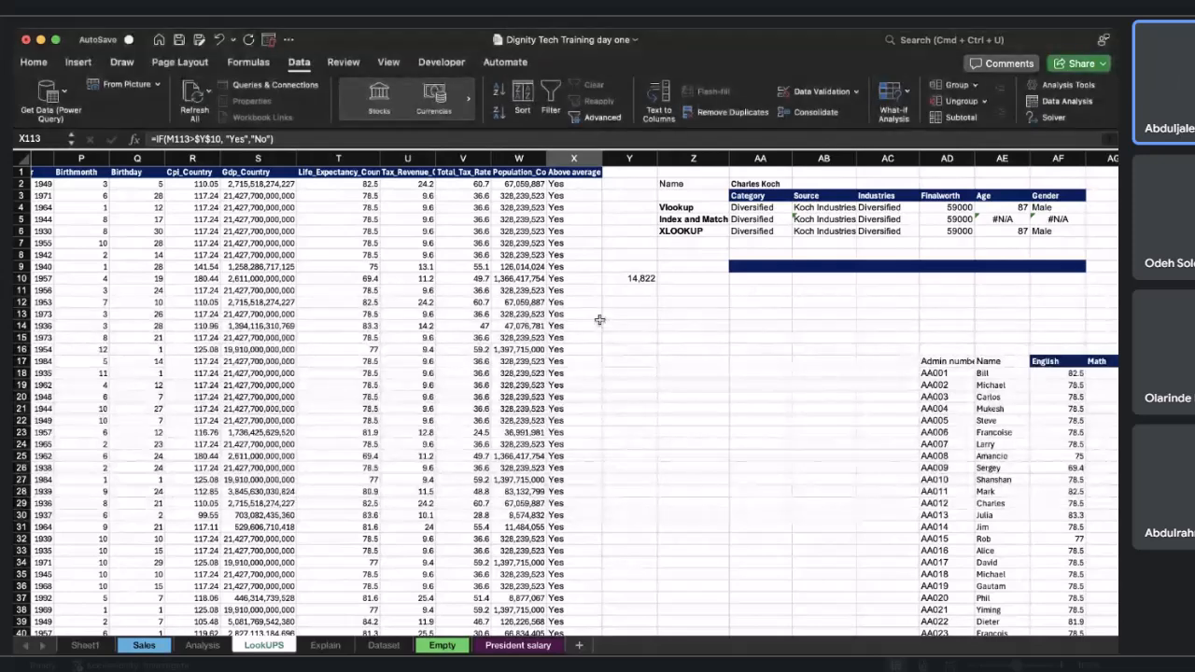
scroll(599, 320, right, 1)
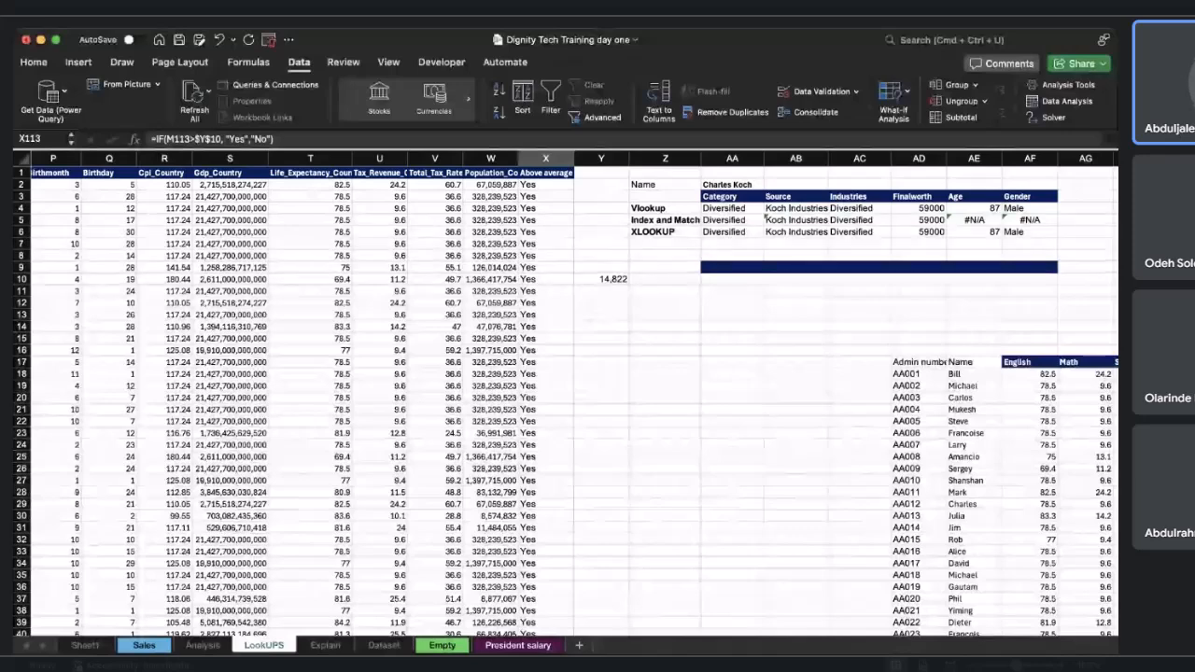
key(super+Tab)
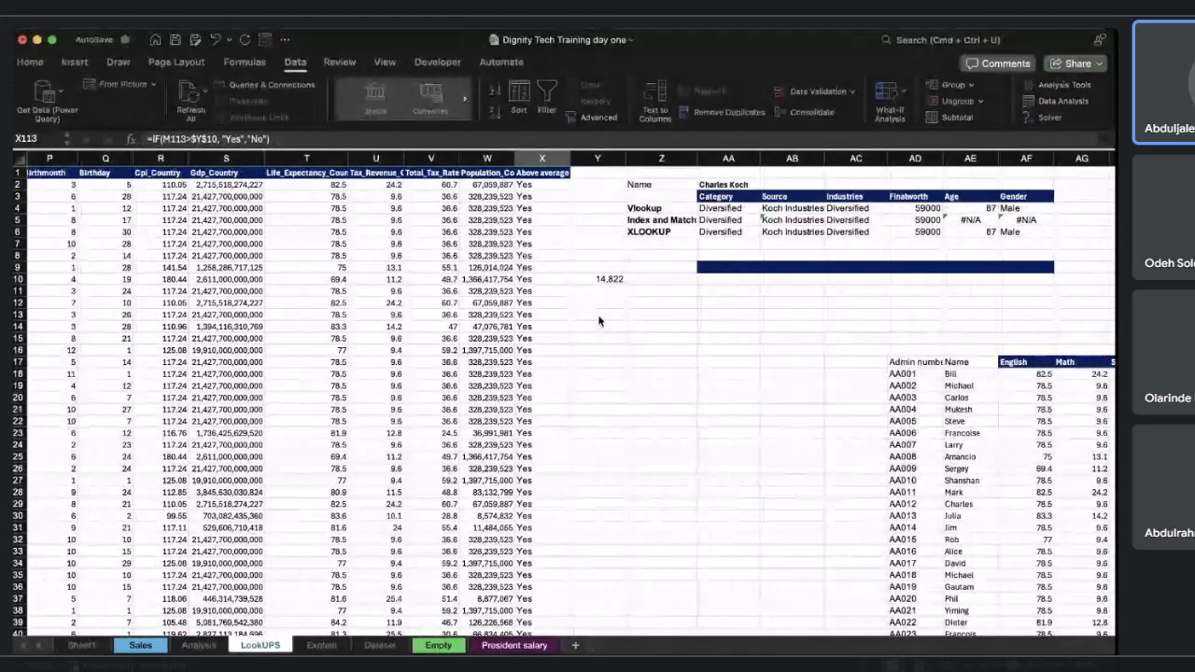
Enter the labels "Yes" in Y13 and "No" in Y14.
click(611, 314)
text(Yes)
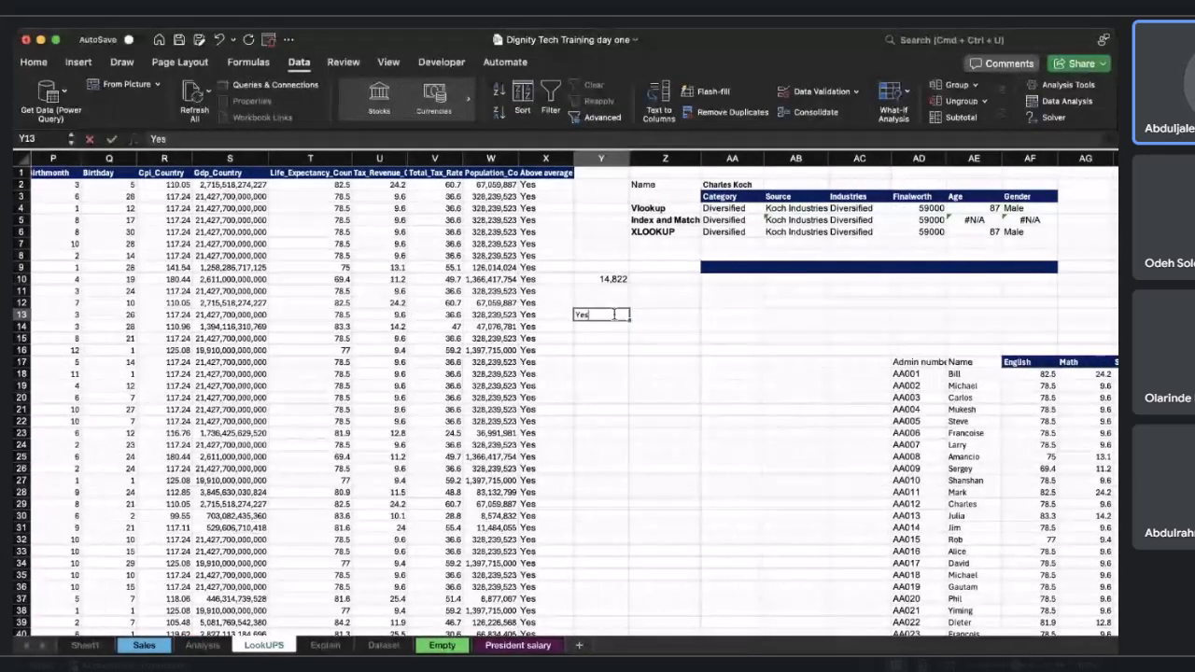
key(Return)
text(No)
key(Return)
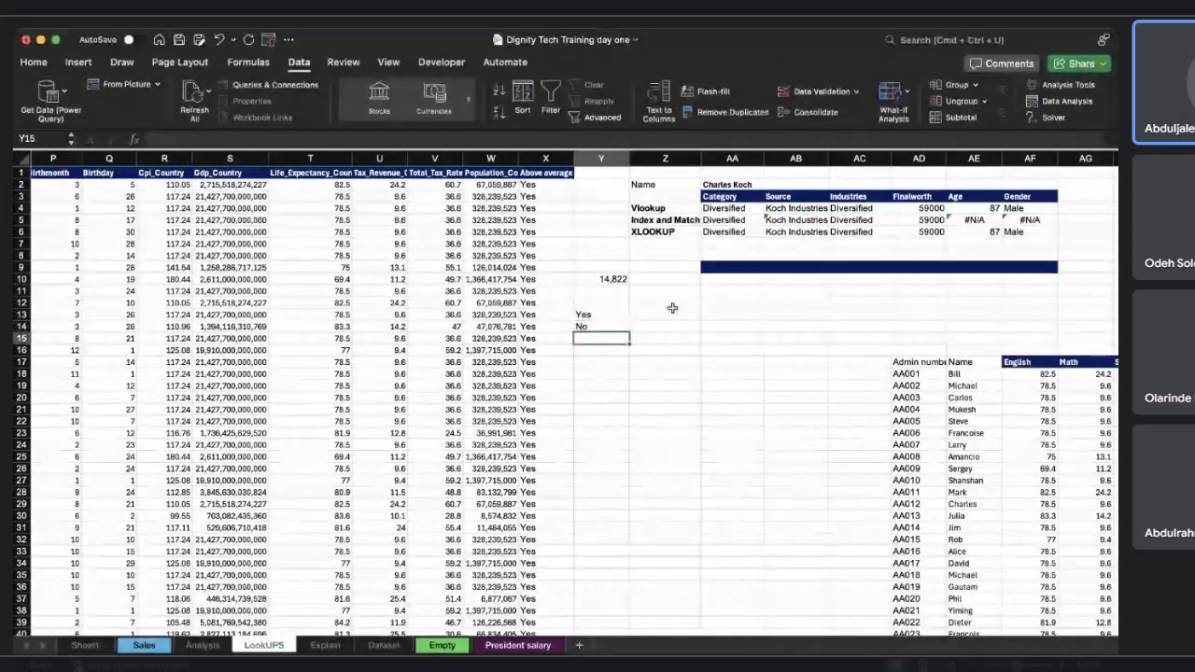
Write =COUNTIF(X2:X476,Y13) in Z13 to count Above average cells matching the Yes label.
click(667, 314)
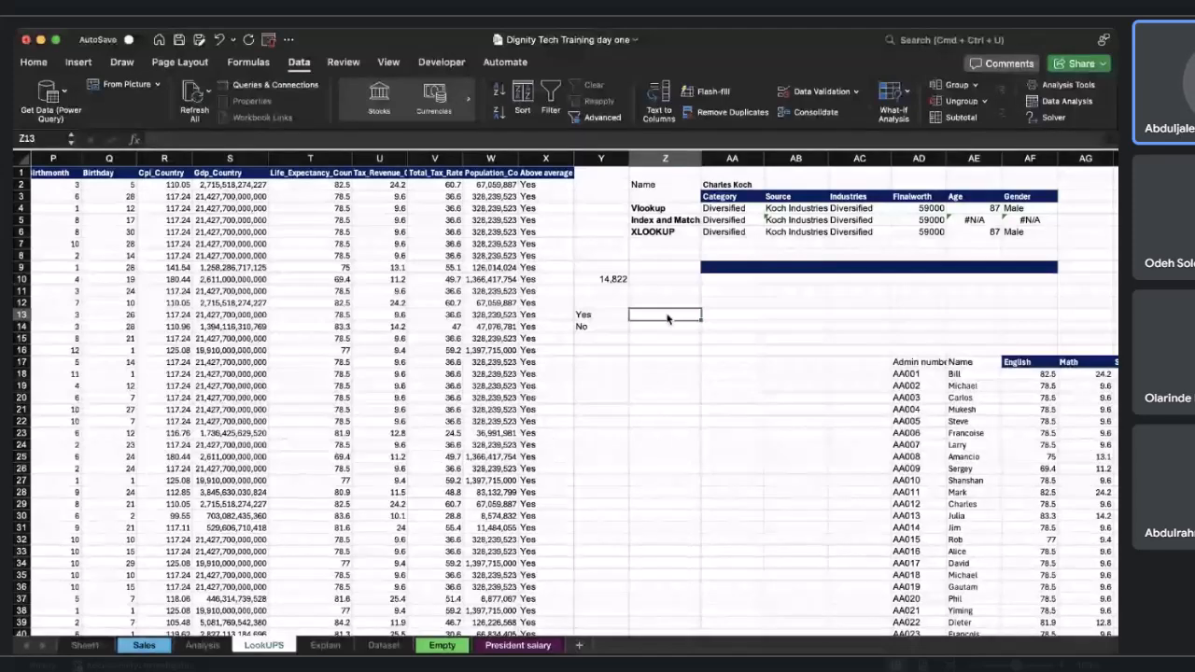
text(=COUNIF)
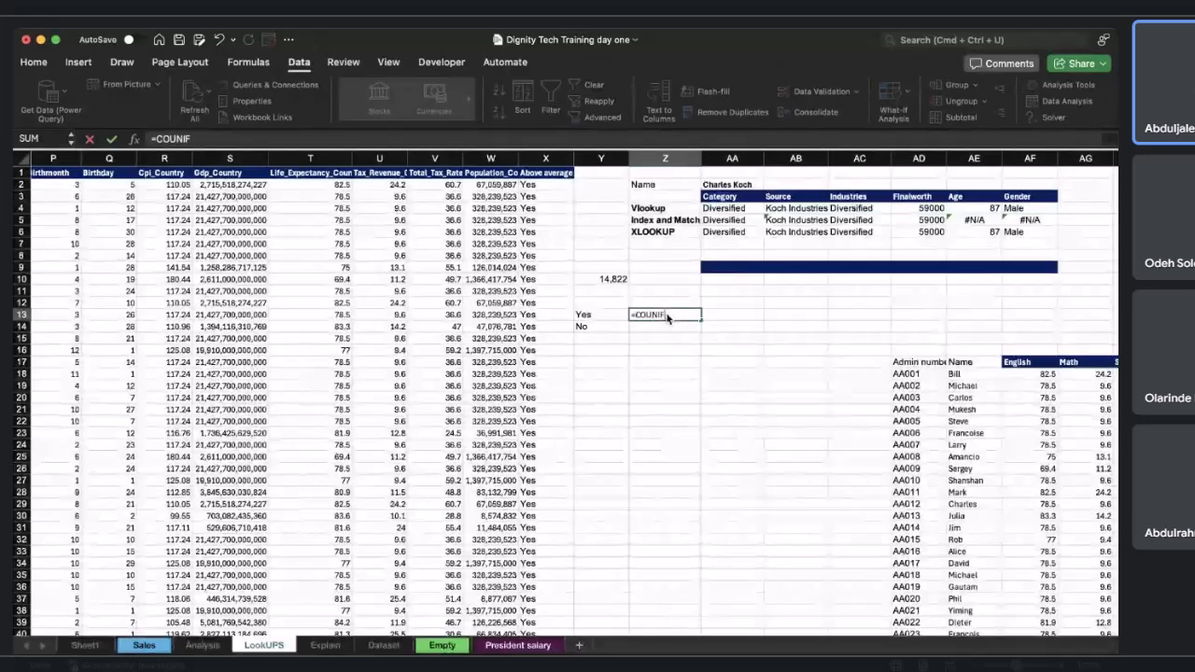
text(()
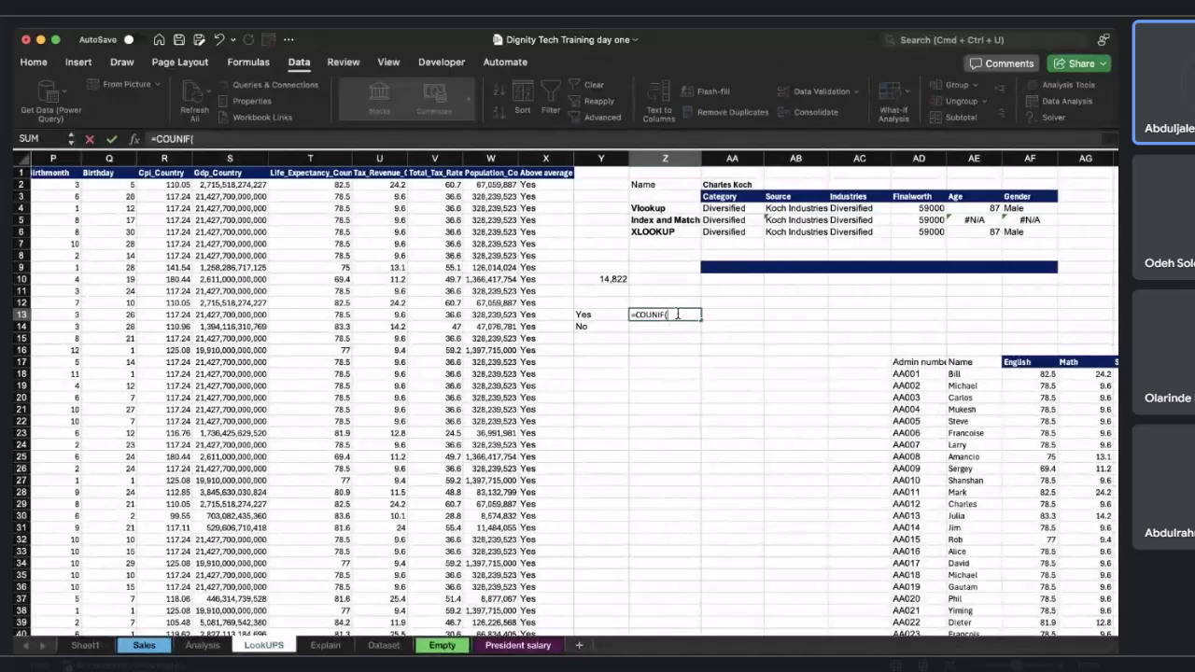
key(BackSpace)
key(BackSpace)
key(BackSpace)
text(TIF()
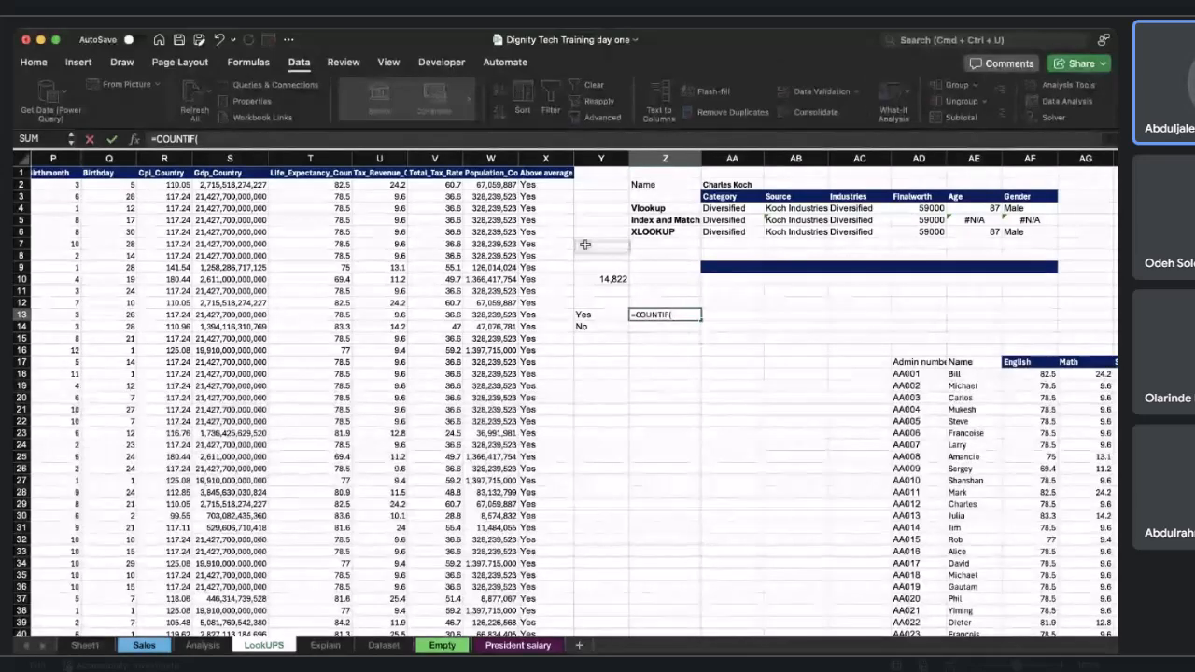
click(544, 186)
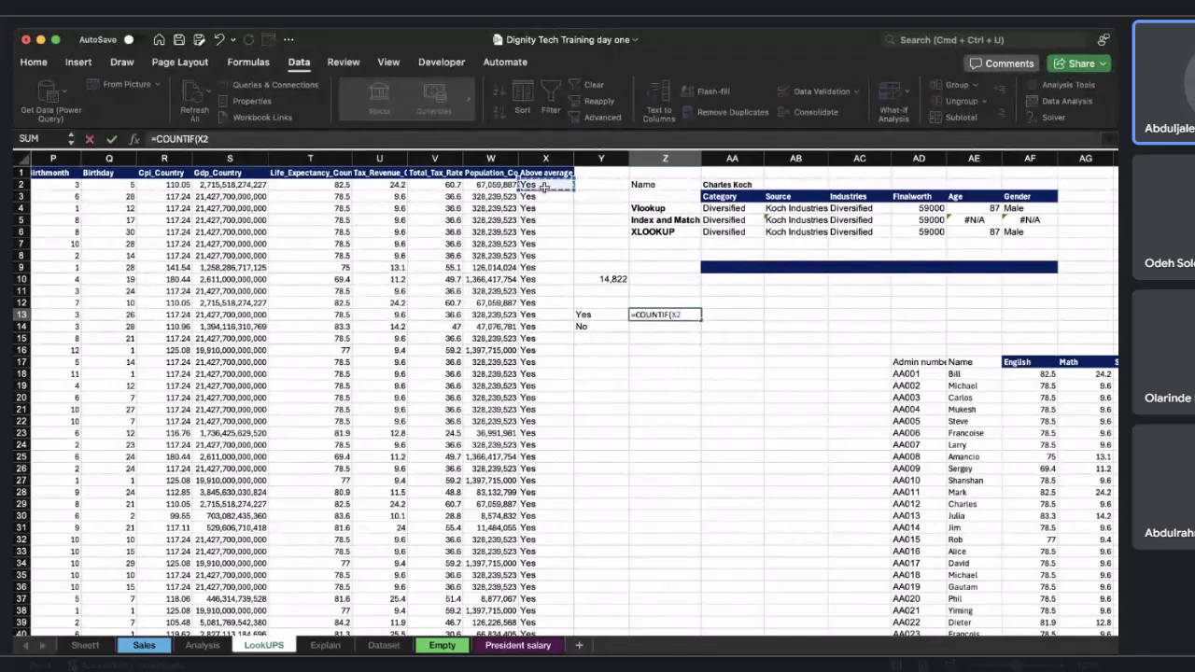
key(ctrl+shift+Down)
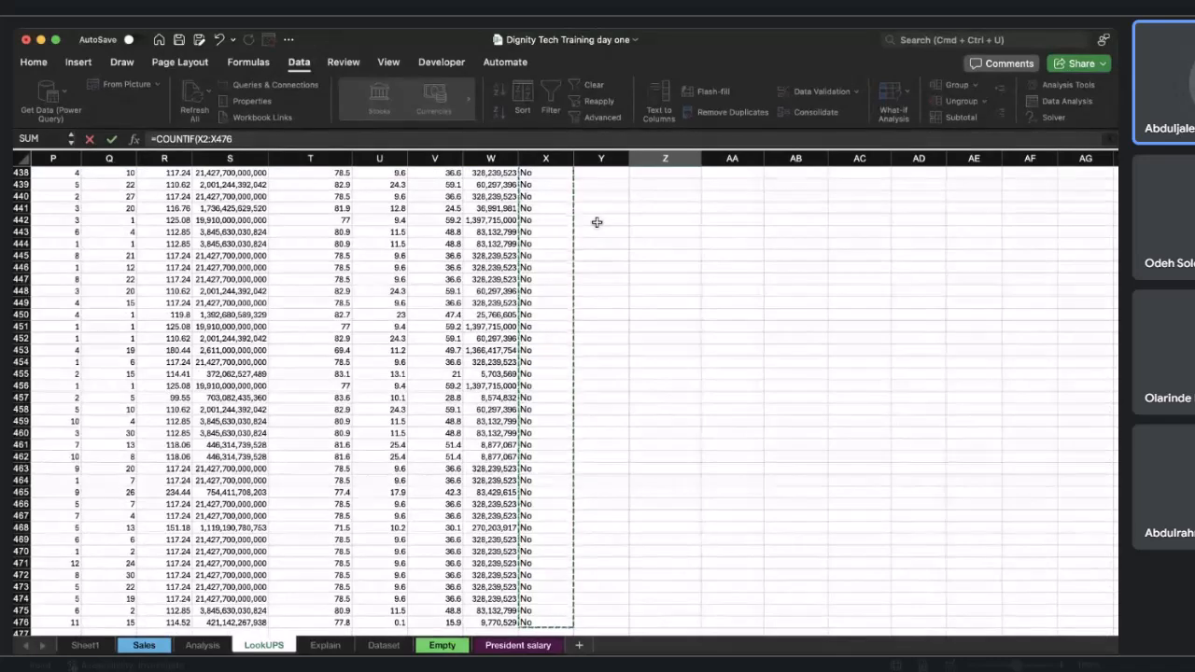
scroll(596, 222, up, 10)
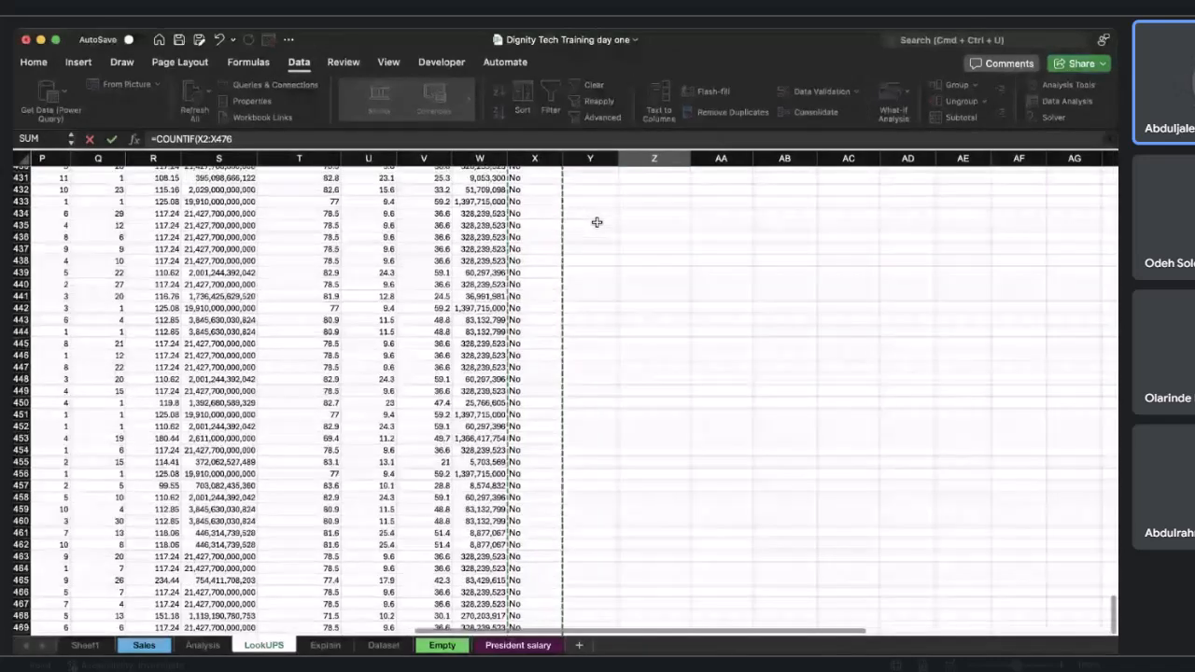
scroll(596, 222, up, 8)
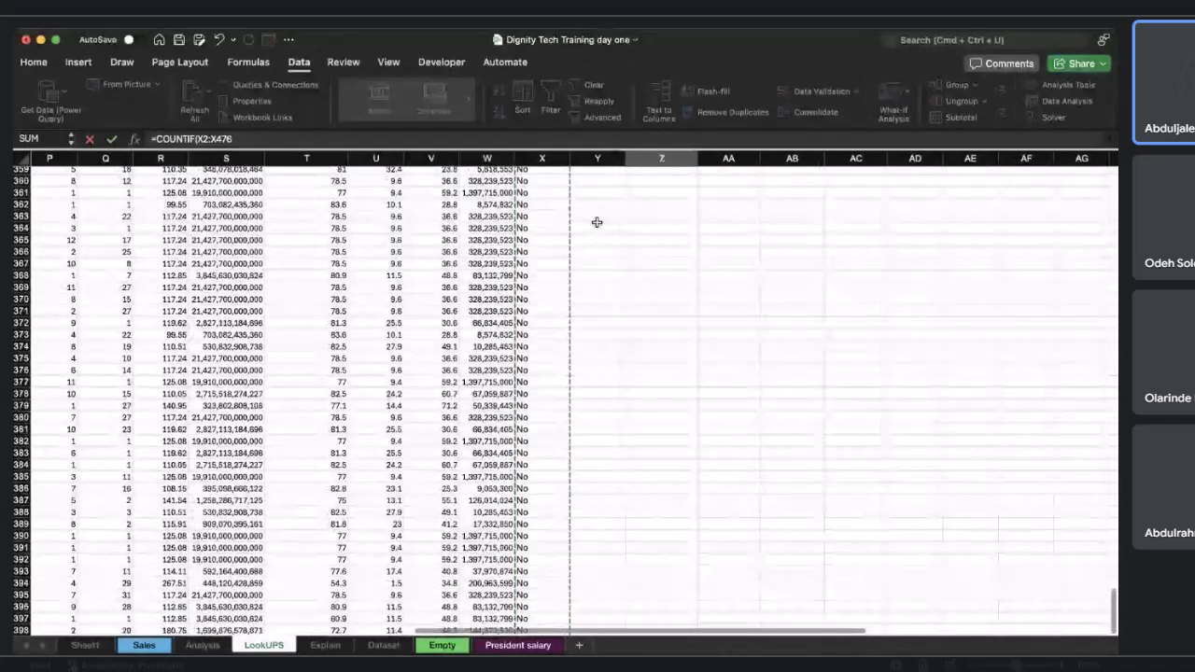
scroll(596, 222, up, 20)
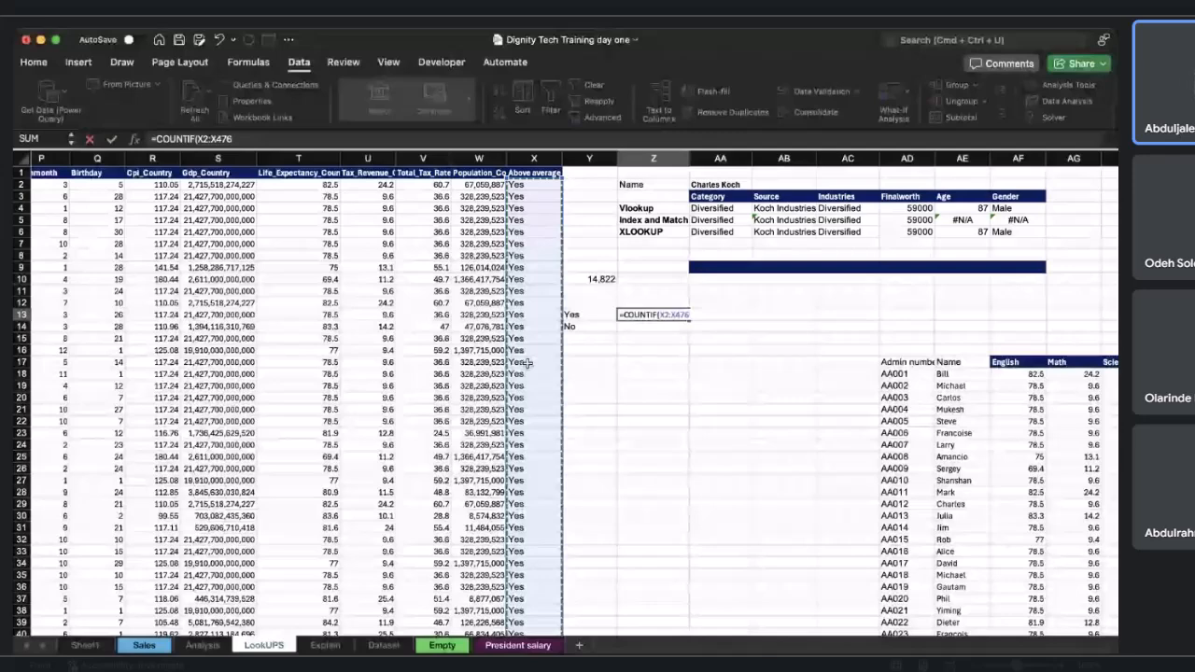
text(,)
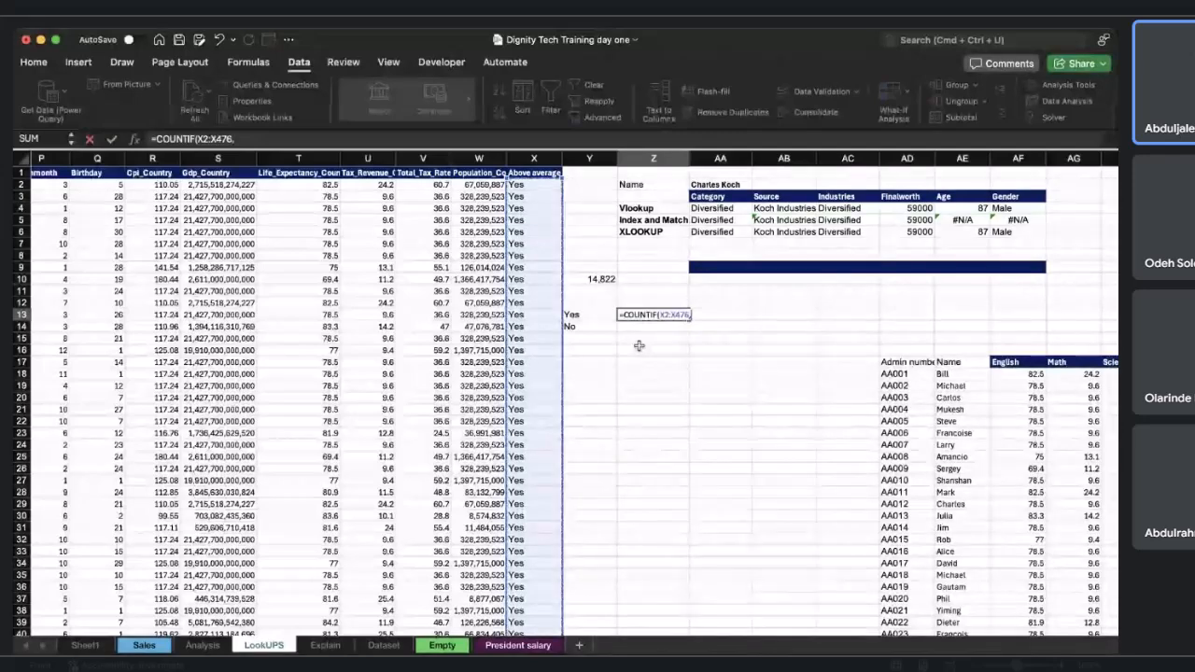
click(594, 316)
text()))
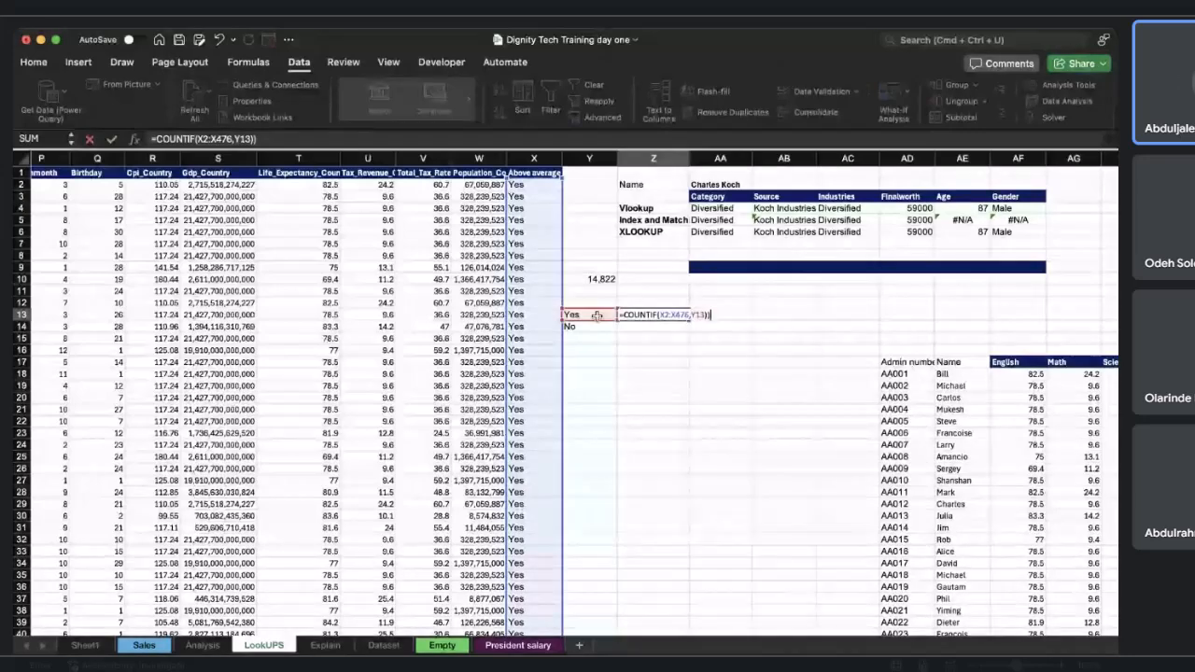
Make the COUNTIF range in Z13 absolute as $X$2:$X$476 and fill the formula down to Z14 for the No count.
click(661, 314)
text($)
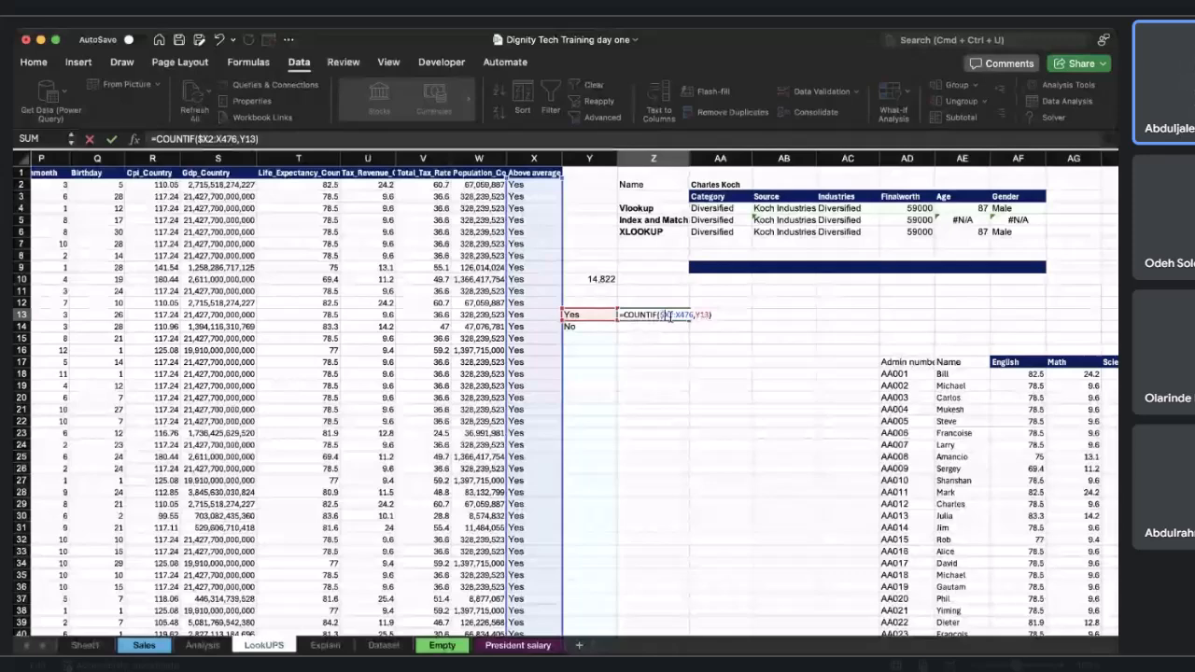
key(BackSpace)
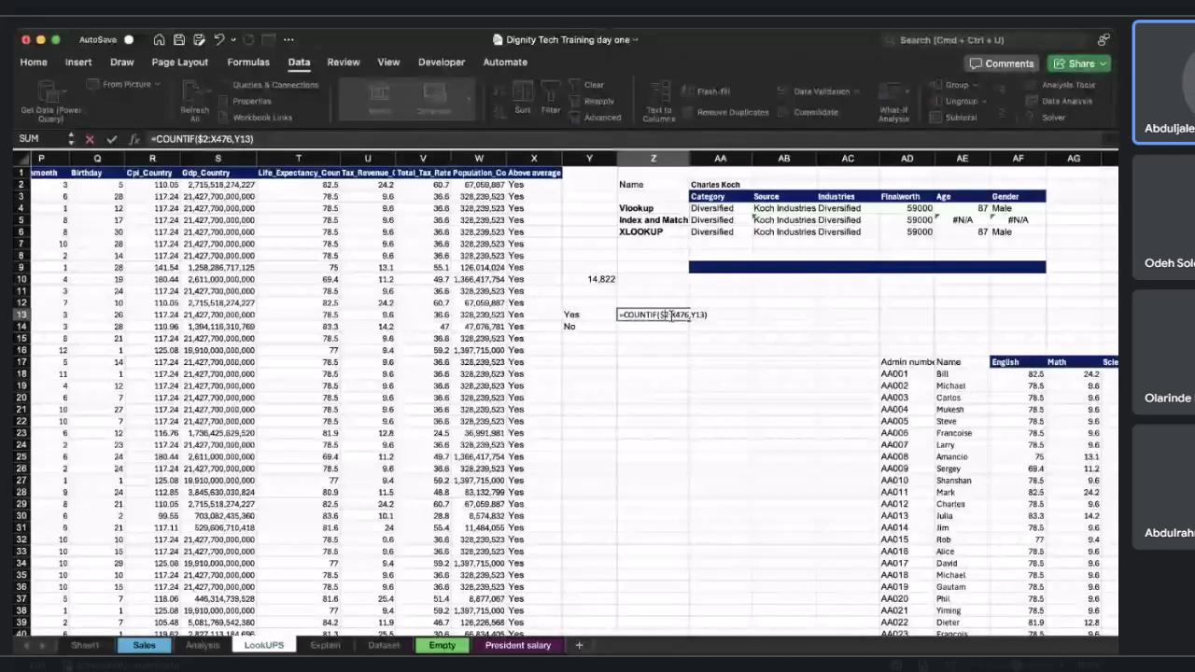
key(Escape)
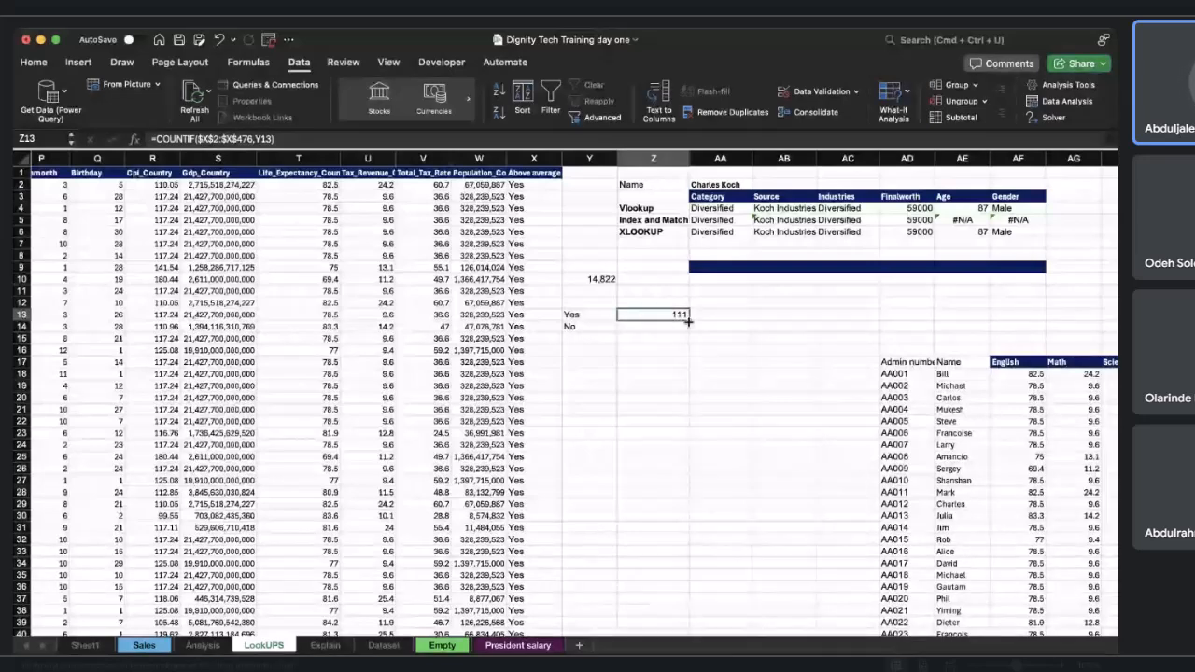
double_click(688, 322)
double_click(658, 326)
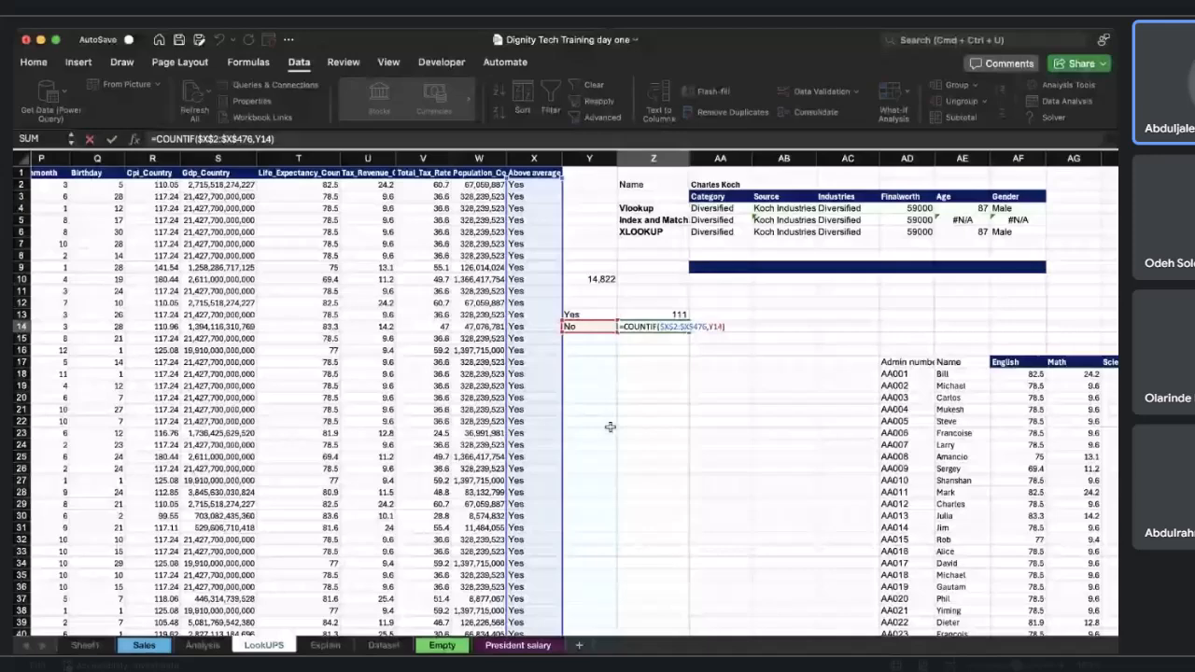
key(Return)
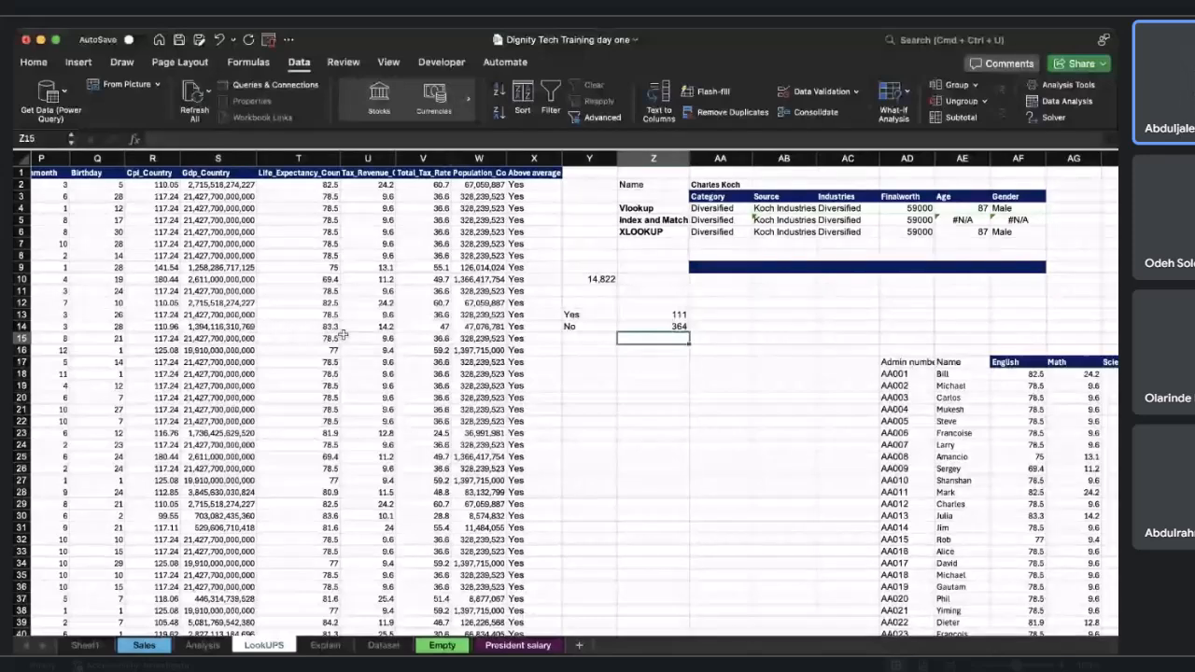
Enter the heading "COUNTIF" in Z12.
click(679, 301)
text(COU)
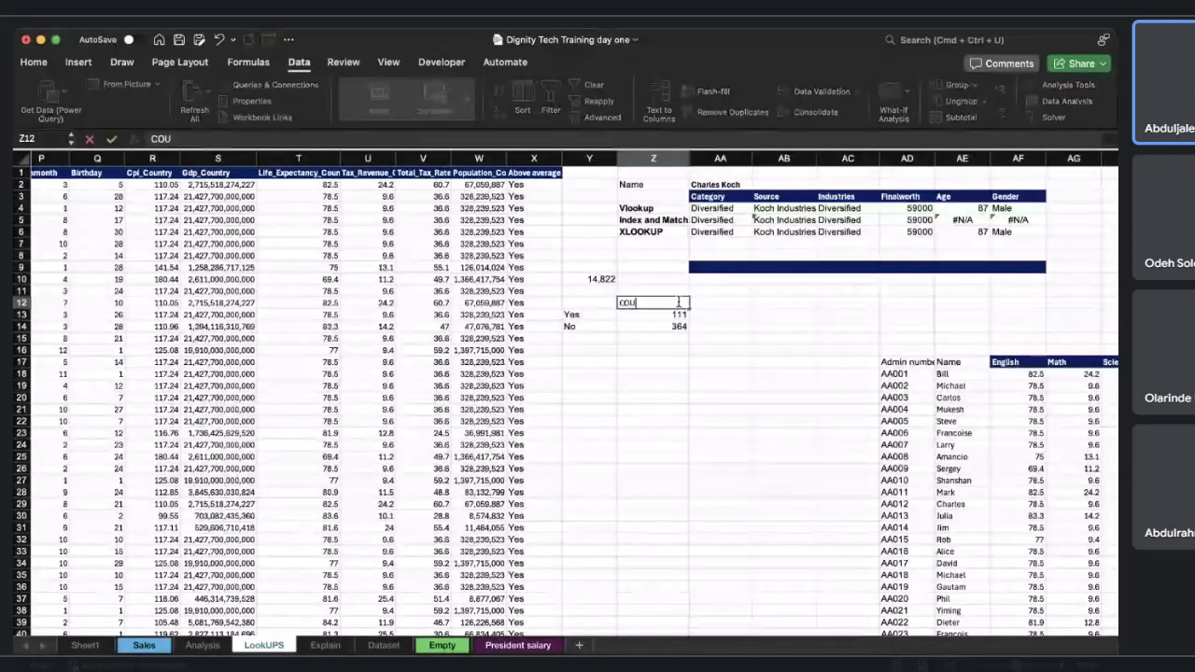
text(NT)
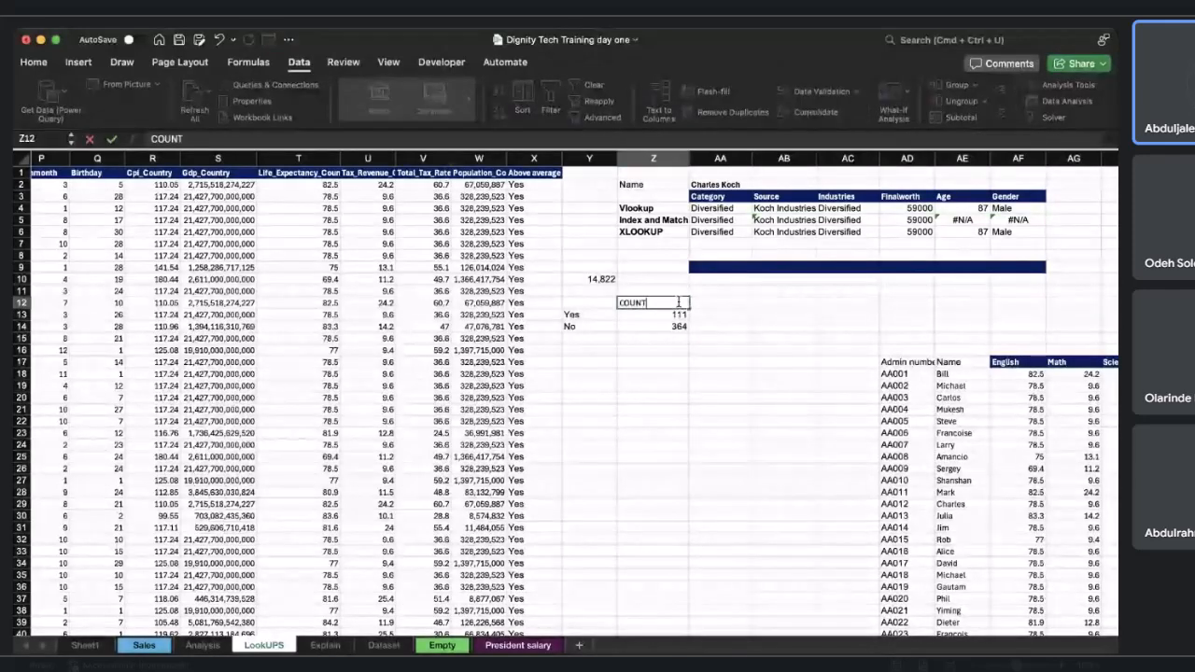
text(IF)
key(Return)
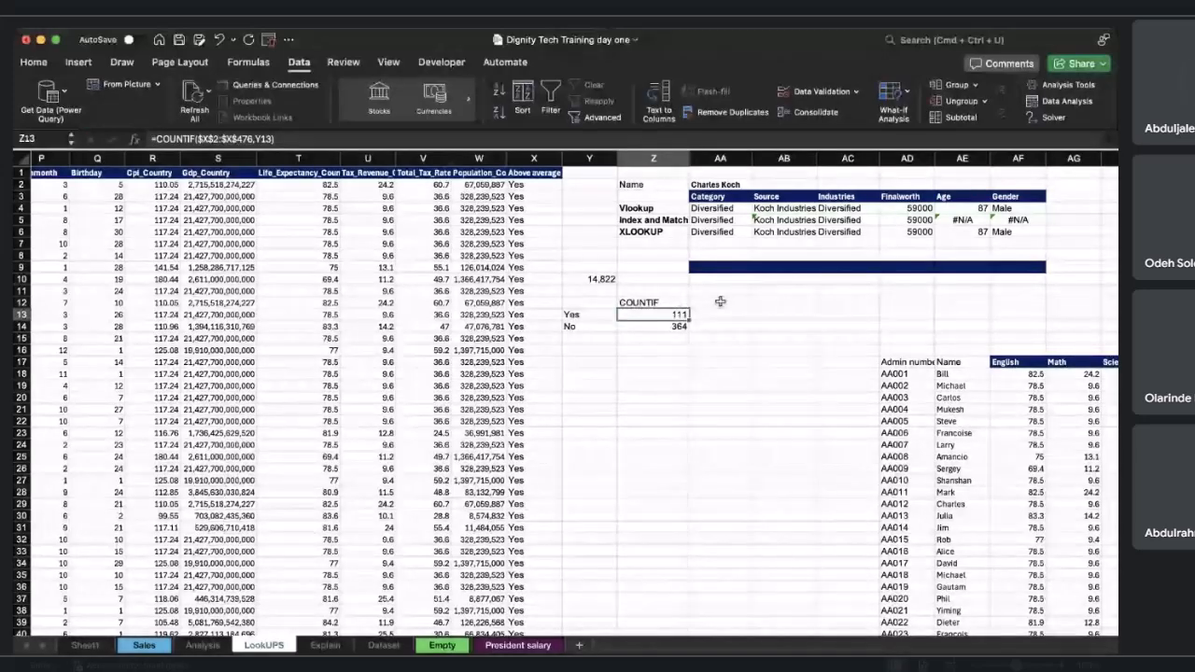
Change Z13's criterion to the text "Yes" and fill the formula down to Z14.
click(719, 302)
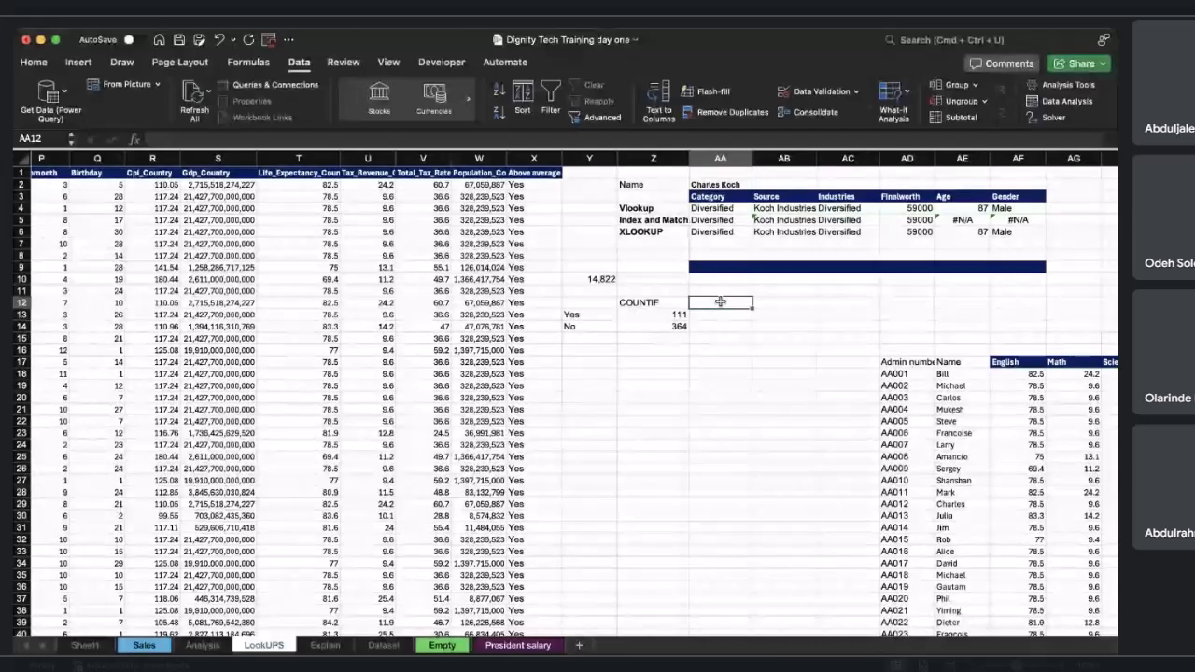
double_click(653, 315)
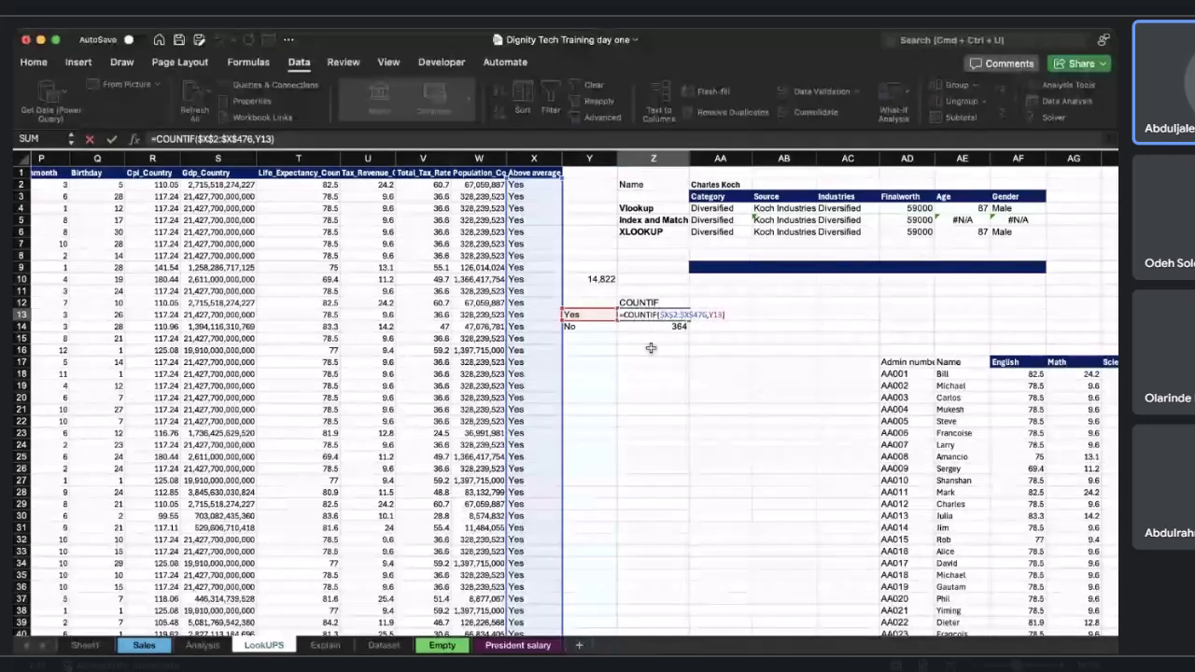
scroll(650, 348, left, 4)
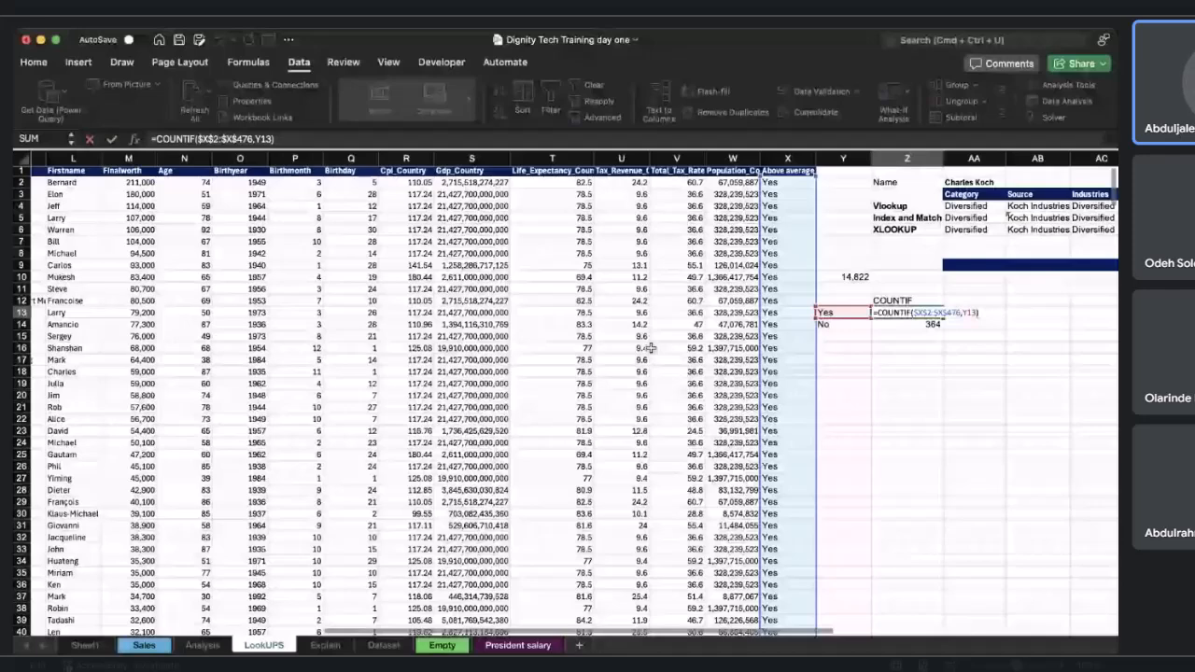
scroll(651, 348, right, 3)
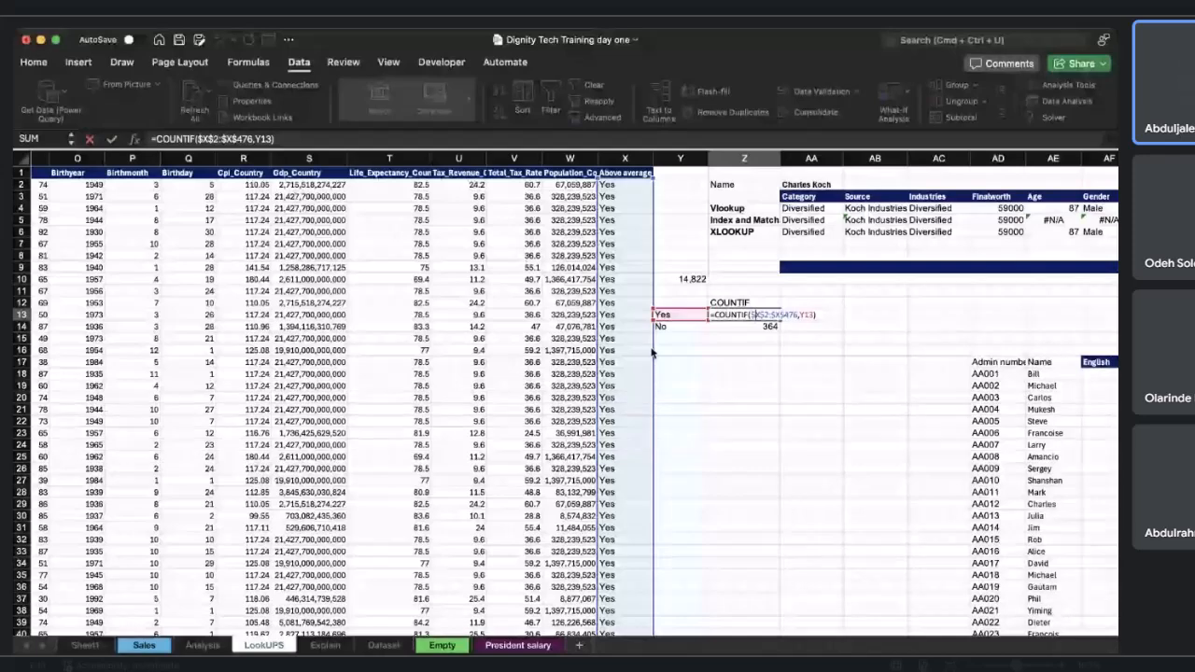
key(BackSpace)
key(BackSpace)
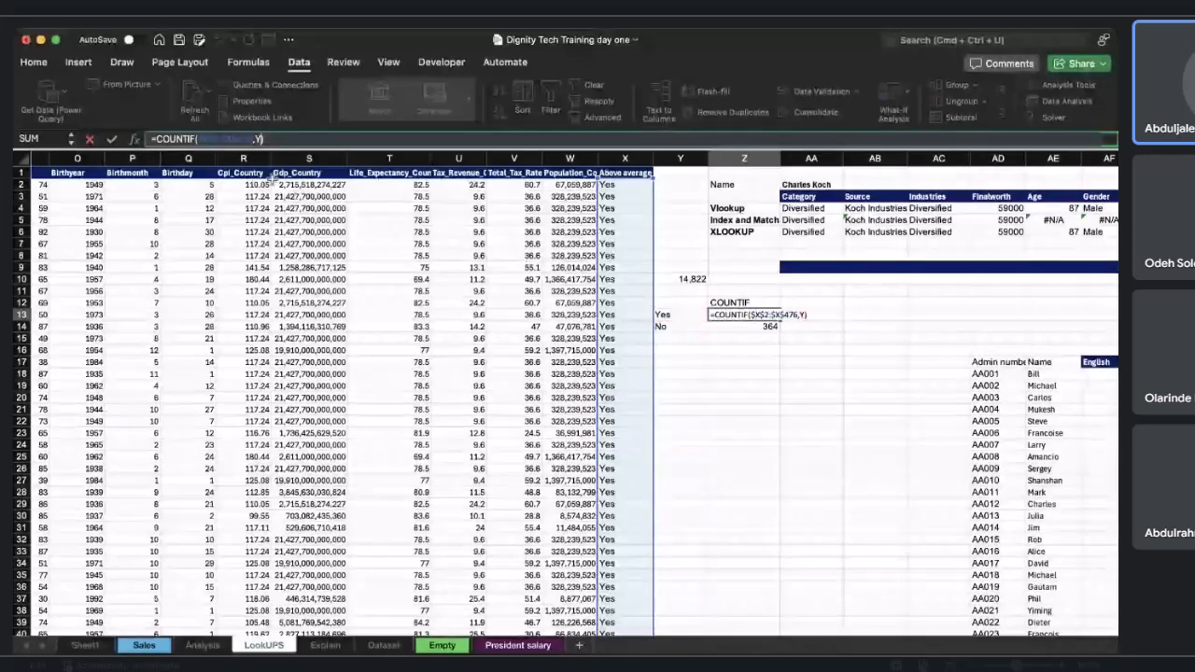
key(BackSpace)
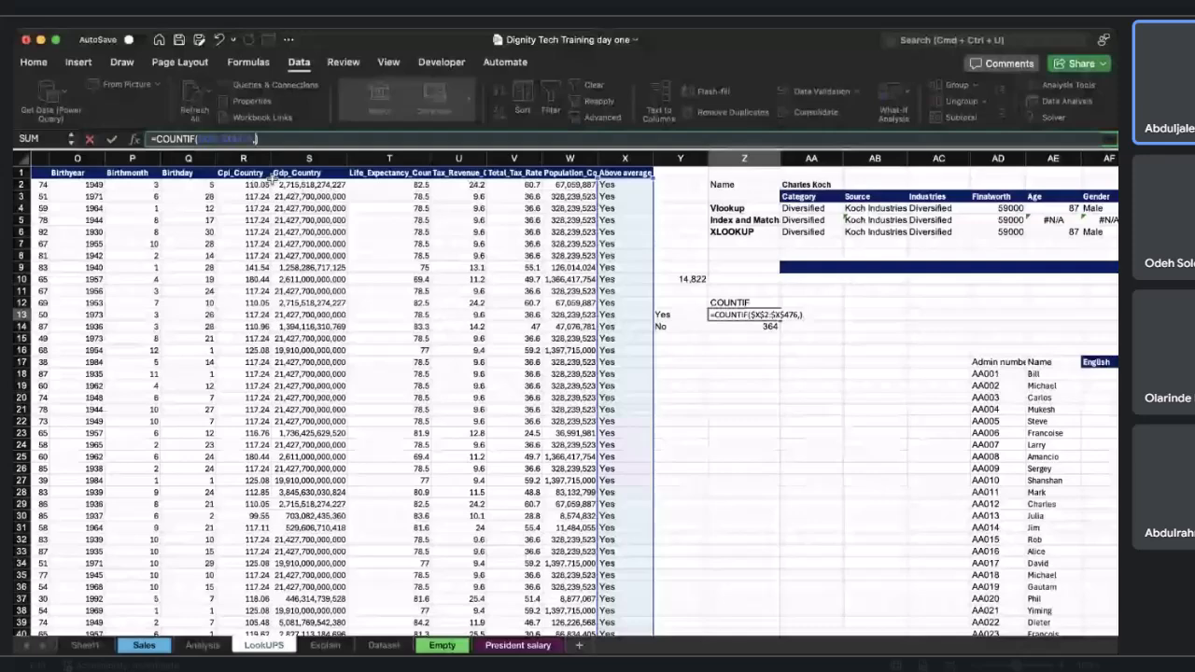
text("Yes")
key(Return)
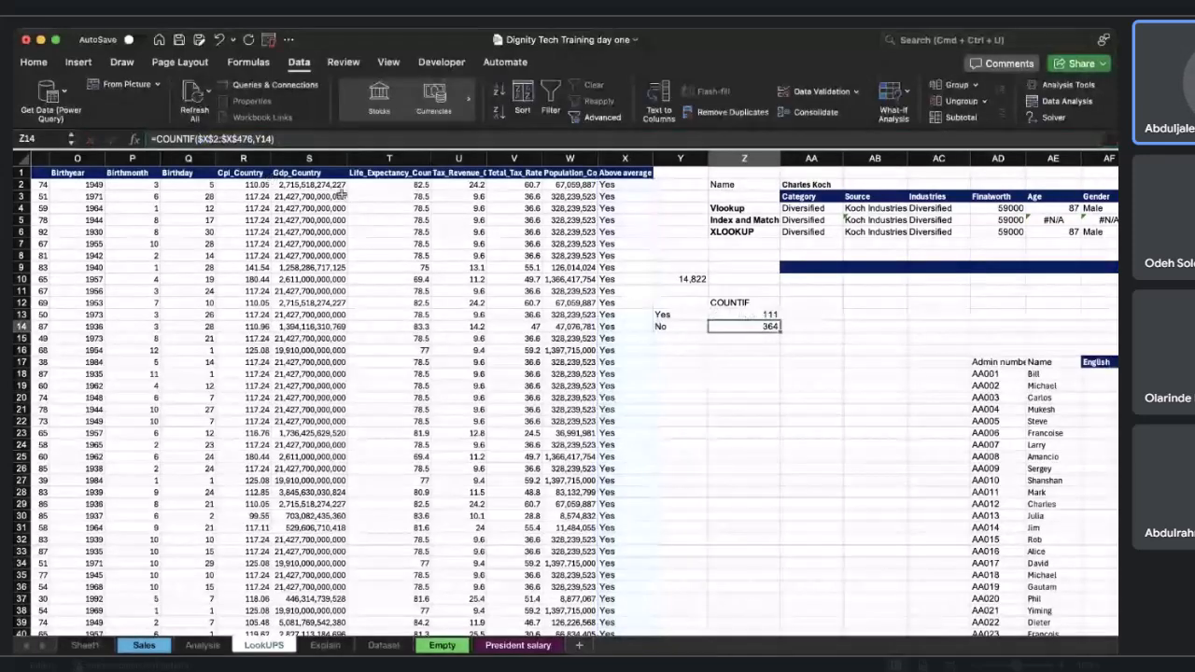
click(761, 315)
drag(780, 320, 775, 331)
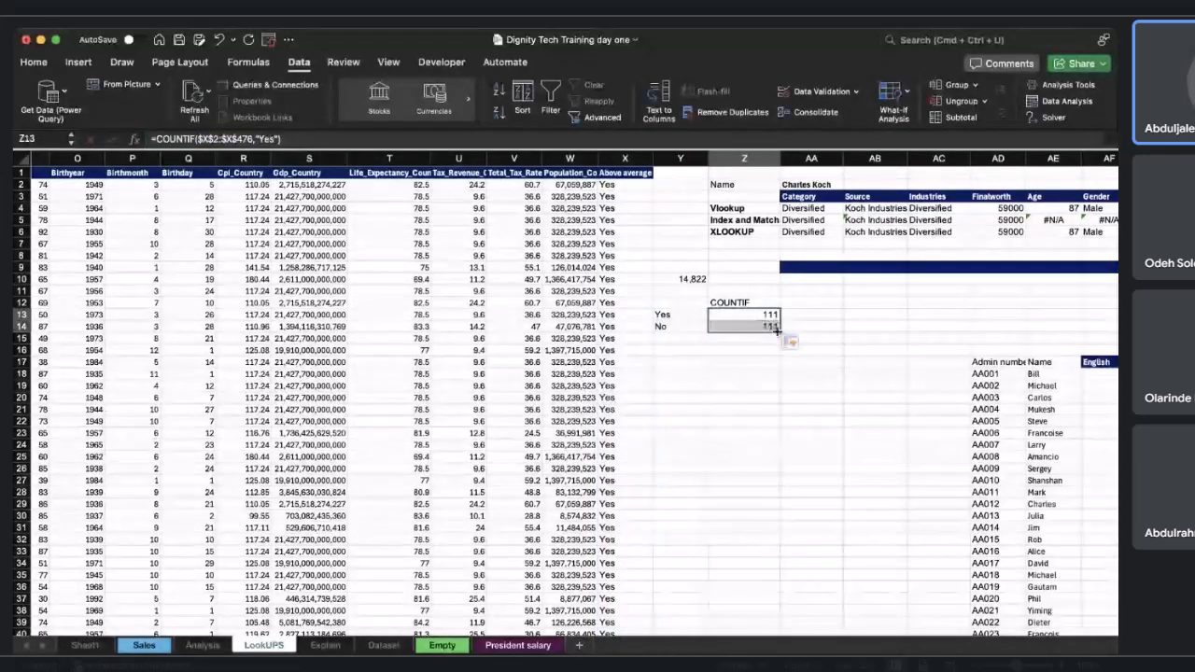
click(762, 377)
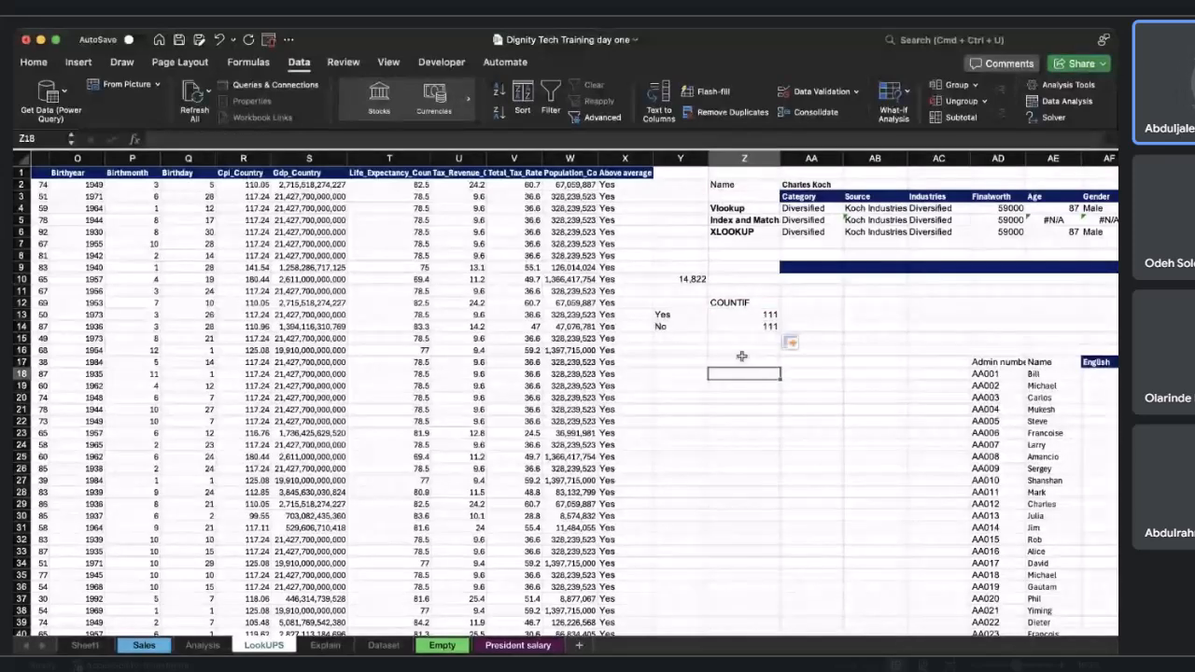
Change Z14's COUNTIF criterion to the text "NO".
click(691, 329)
key(Right)
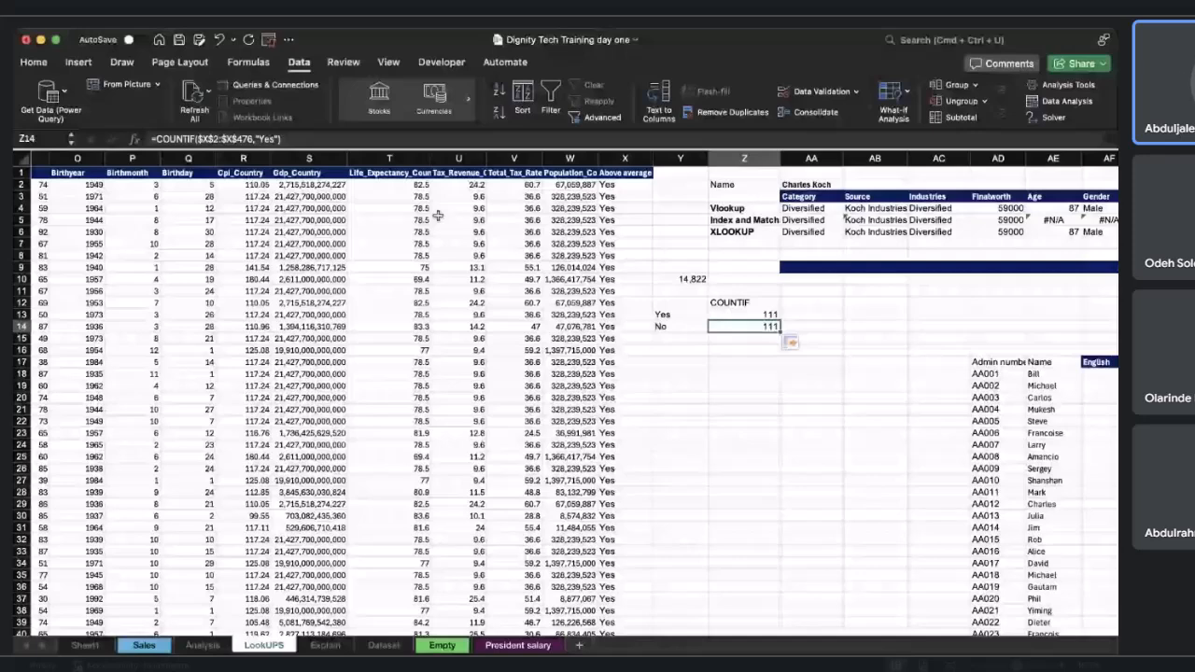
double_click(268, 139)
key(BackSpace)
text(NO)
key(Return)
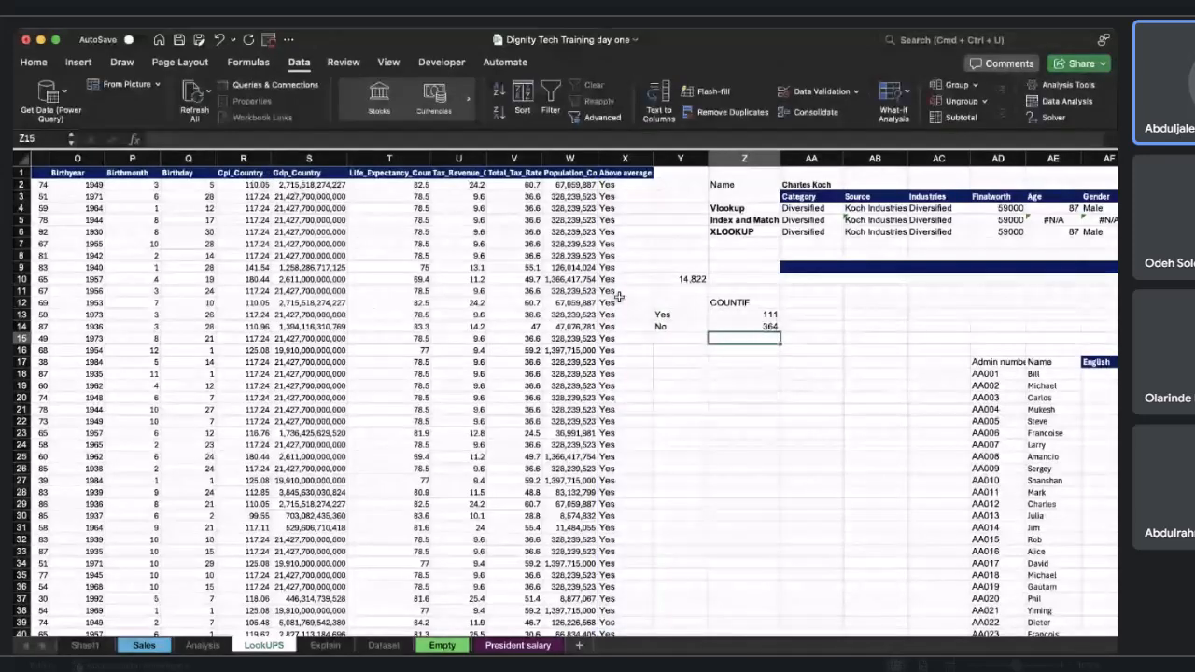
Restore Z13's criterion to the Y13 cell reference and fill the formula down to Z14.
click(761, 315)
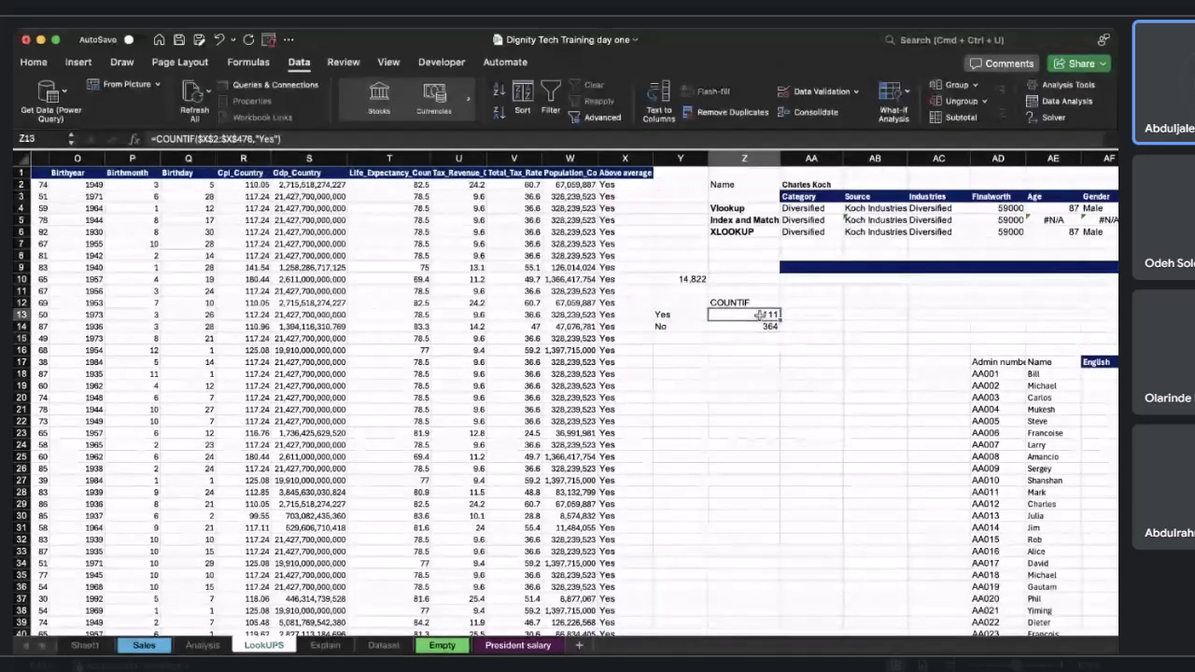
click(280, 139)
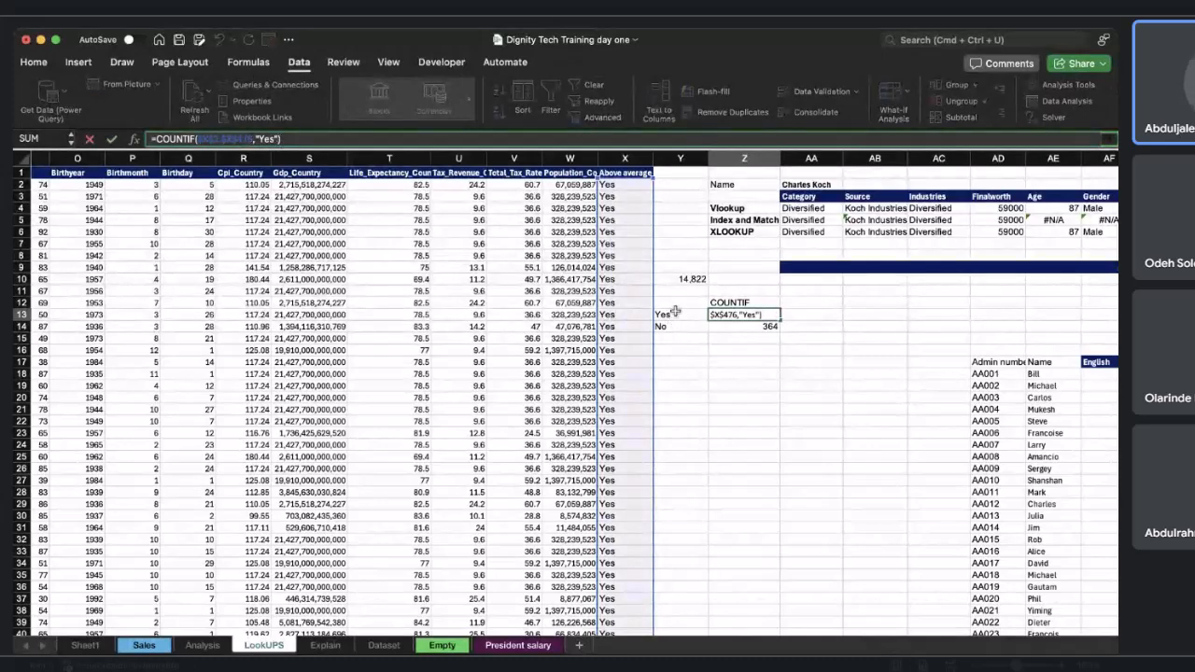
key(BackSpace)
key(BackSpace)
key(BackSpace)
key(BackSpace)
key(BackSpace)
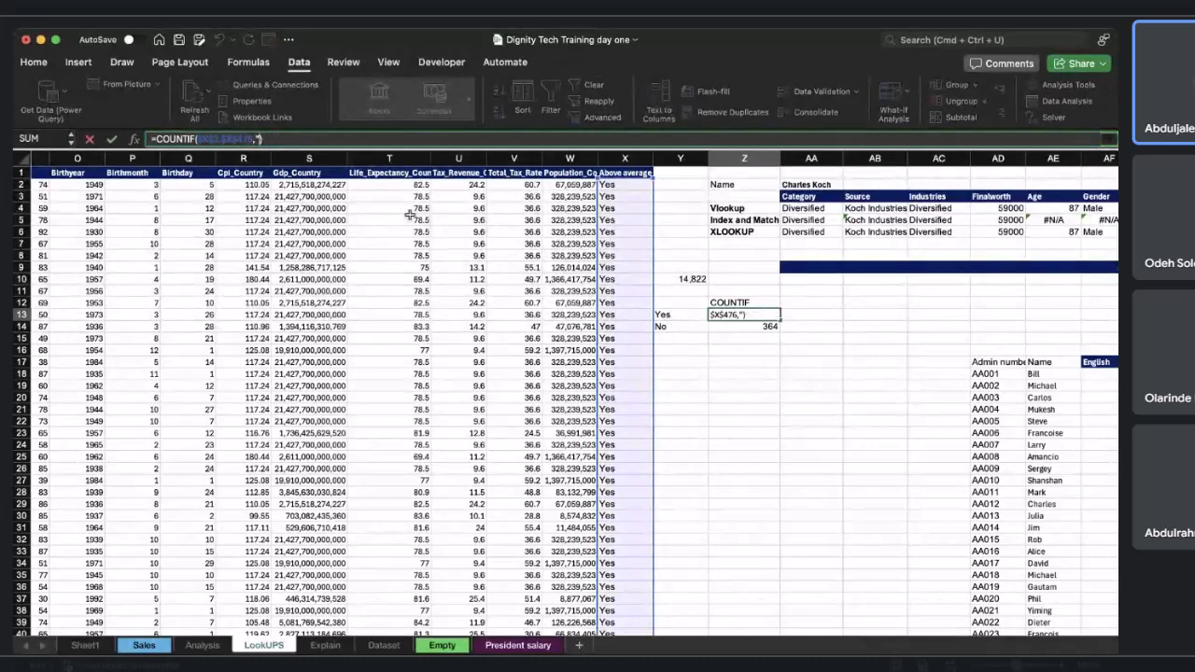
click(686, 313)
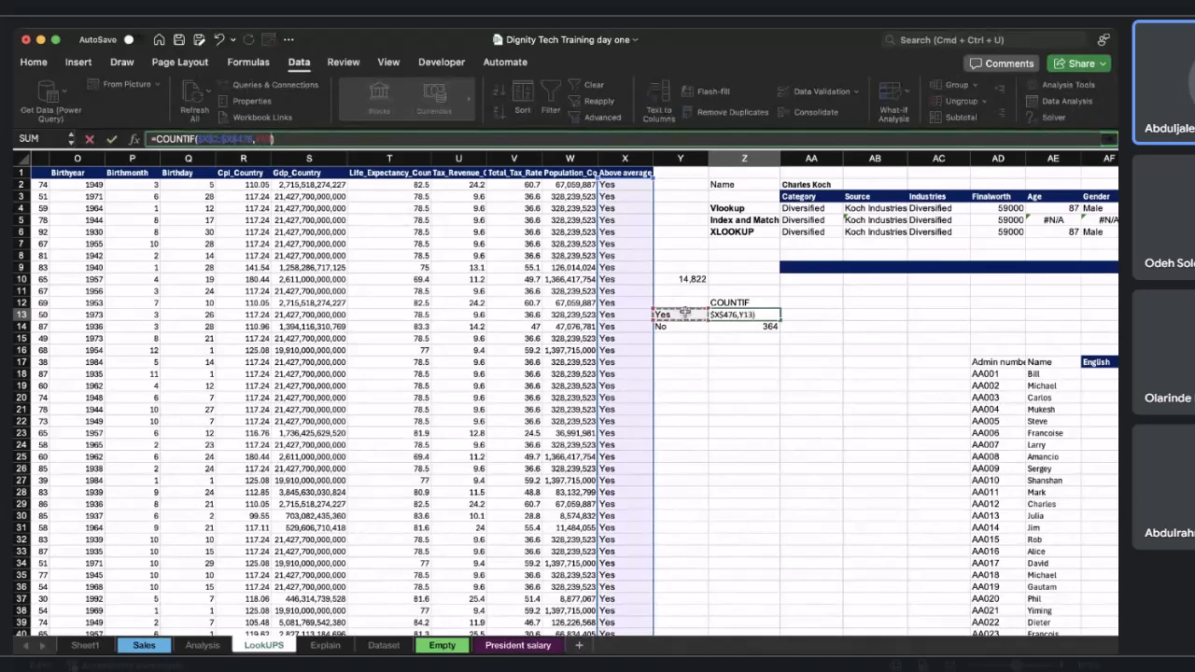
click(767, 315)
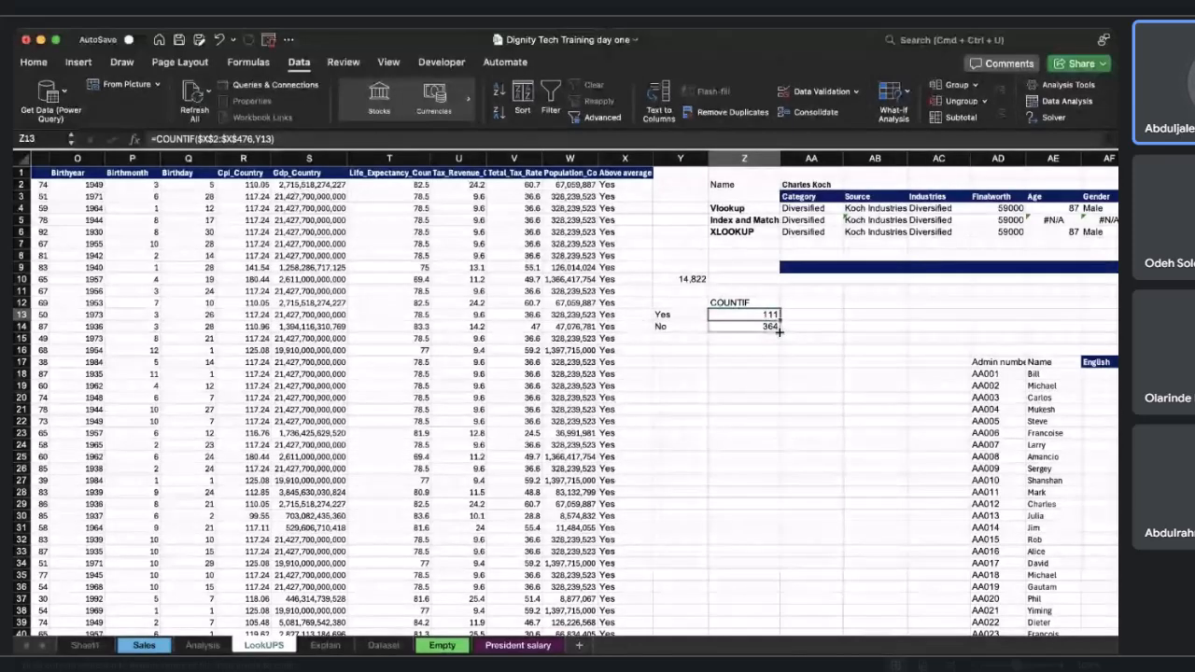
drag(778, 321, 779, 331)
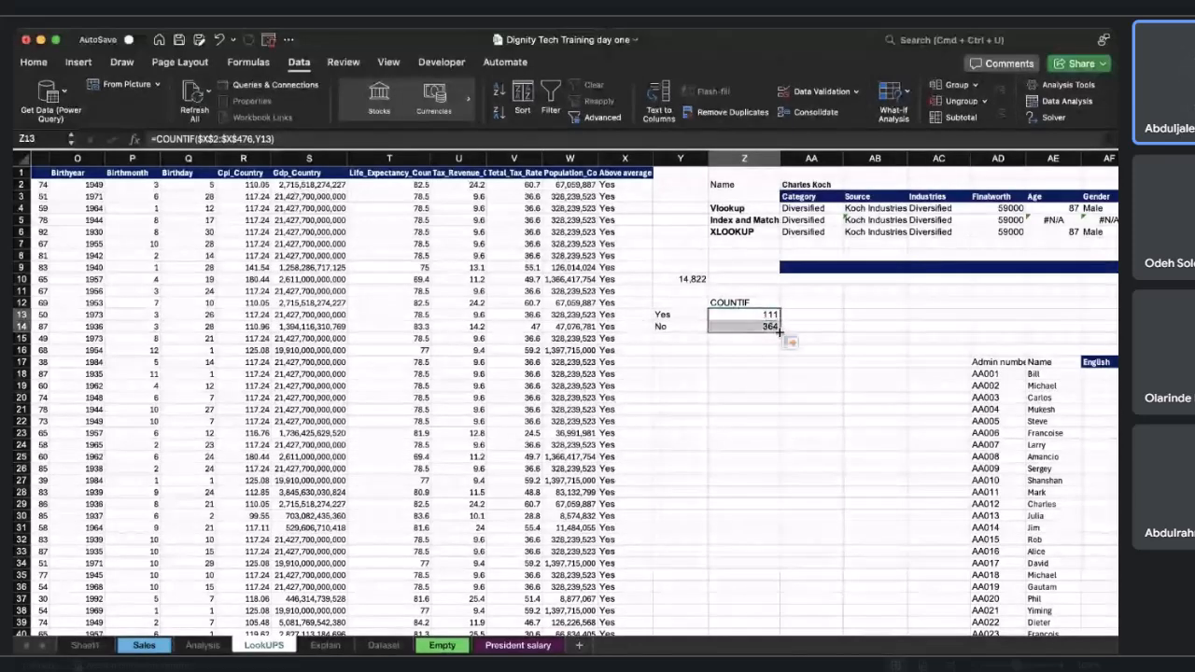
click(762, 377)
Enter the heading "SUMIF" in AA12.
click(812, 303)
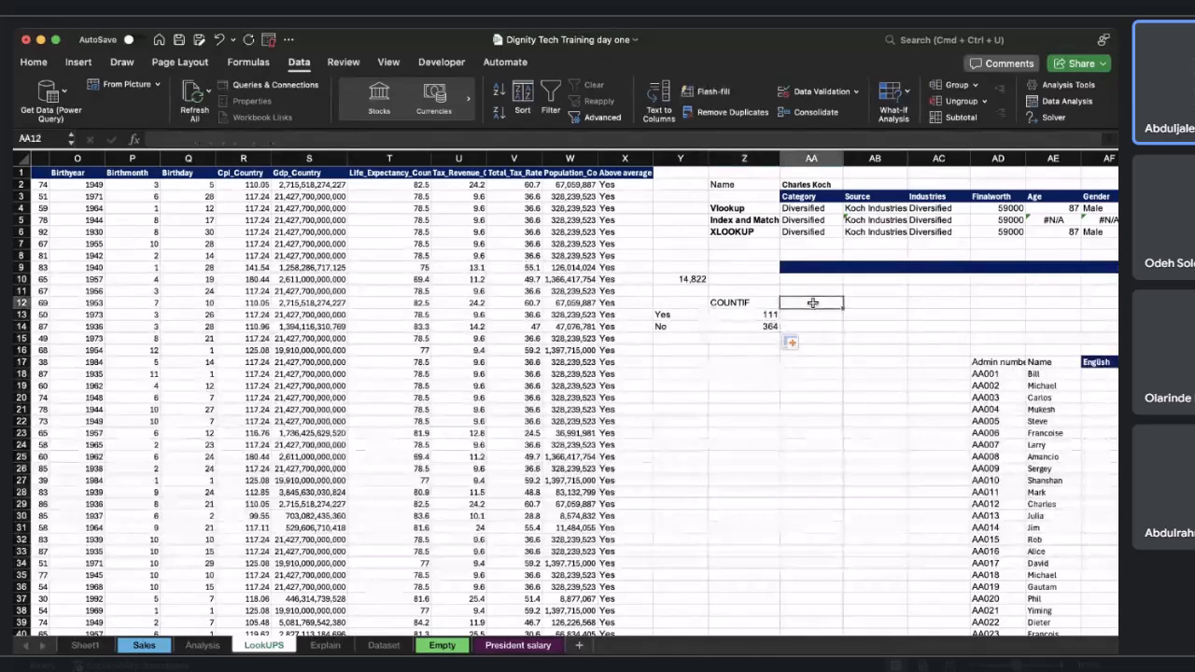
text(S)
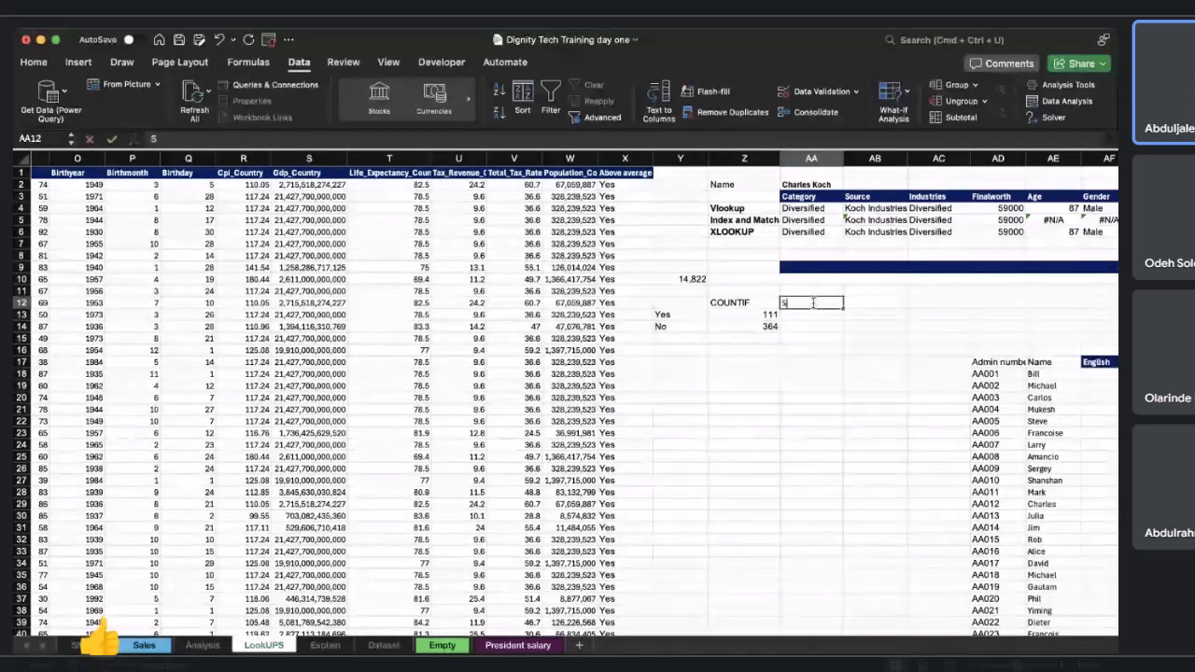
text(UMIF)
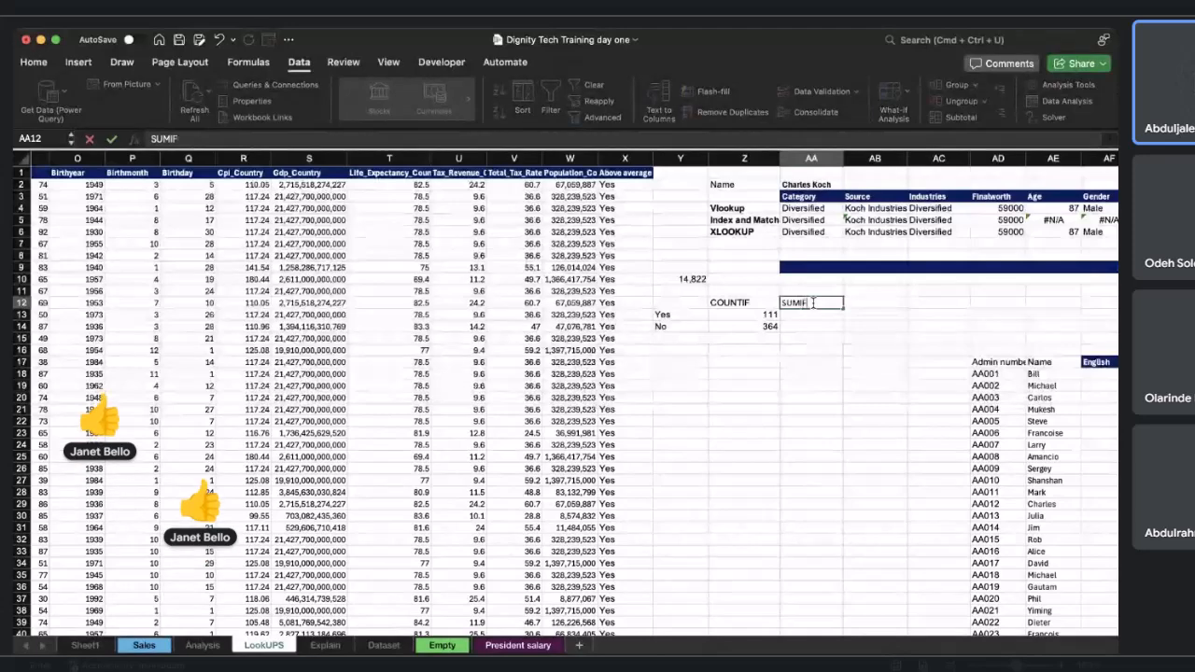
key(Return)
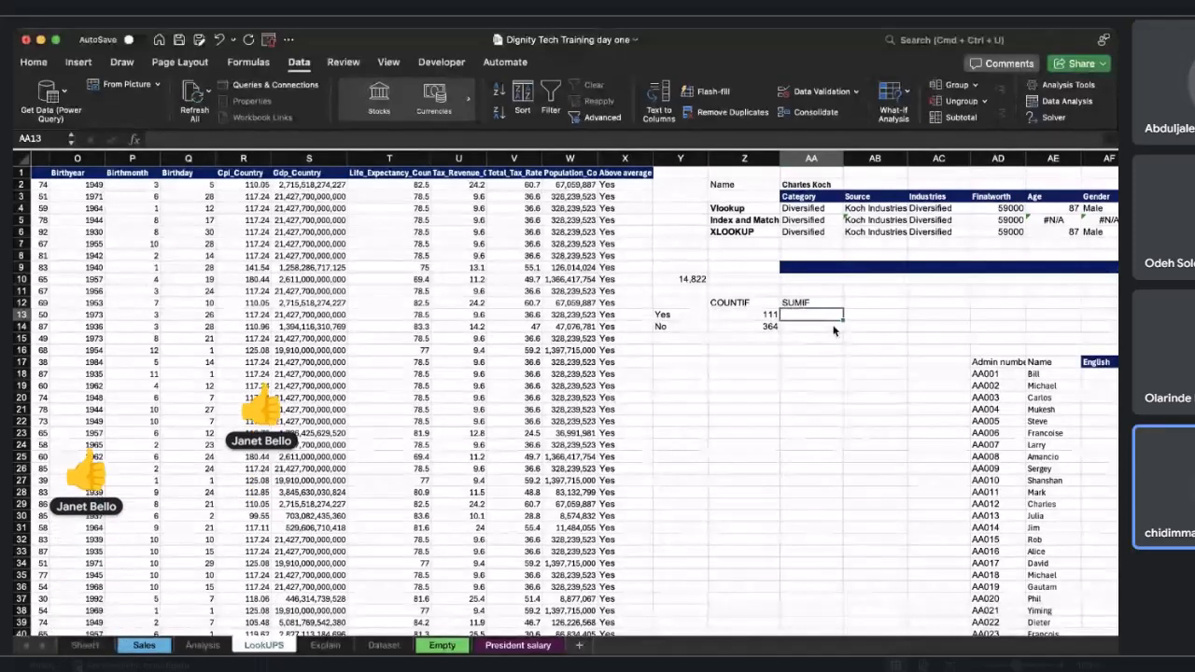
Enter a SUMIF formula in AA13 summing the absolute Finalworth range $M$2:$M$476 with Y13 as the criterion.
scroll(833, 330, left, 3)
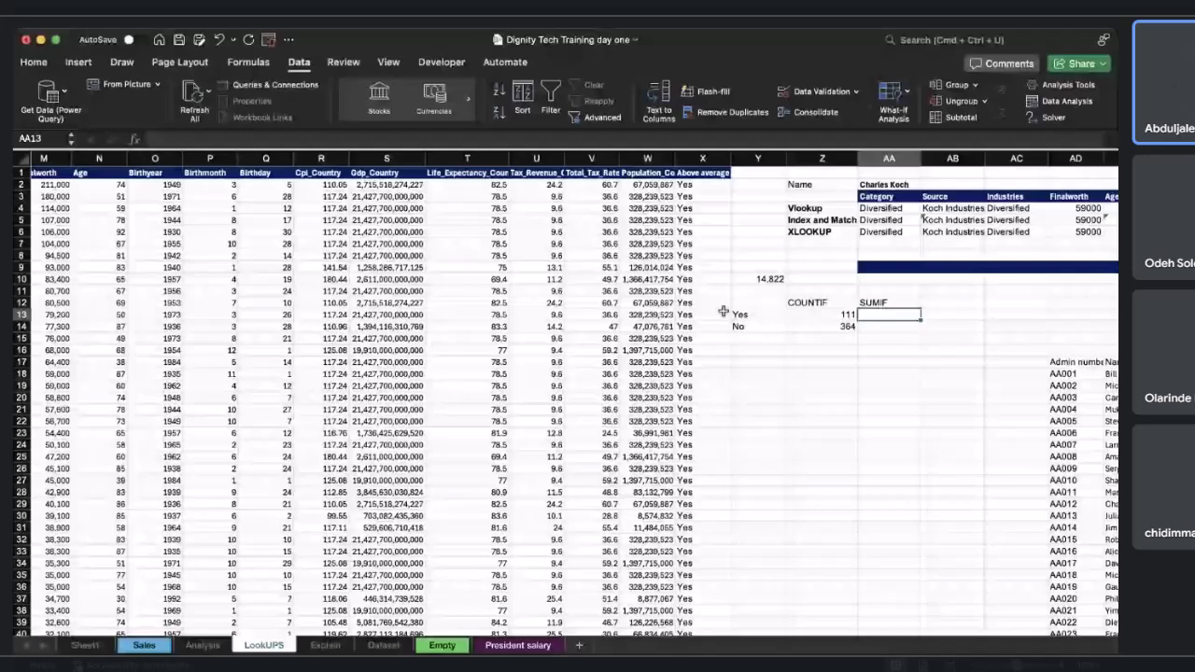
scroll(873, 329, right, 2)
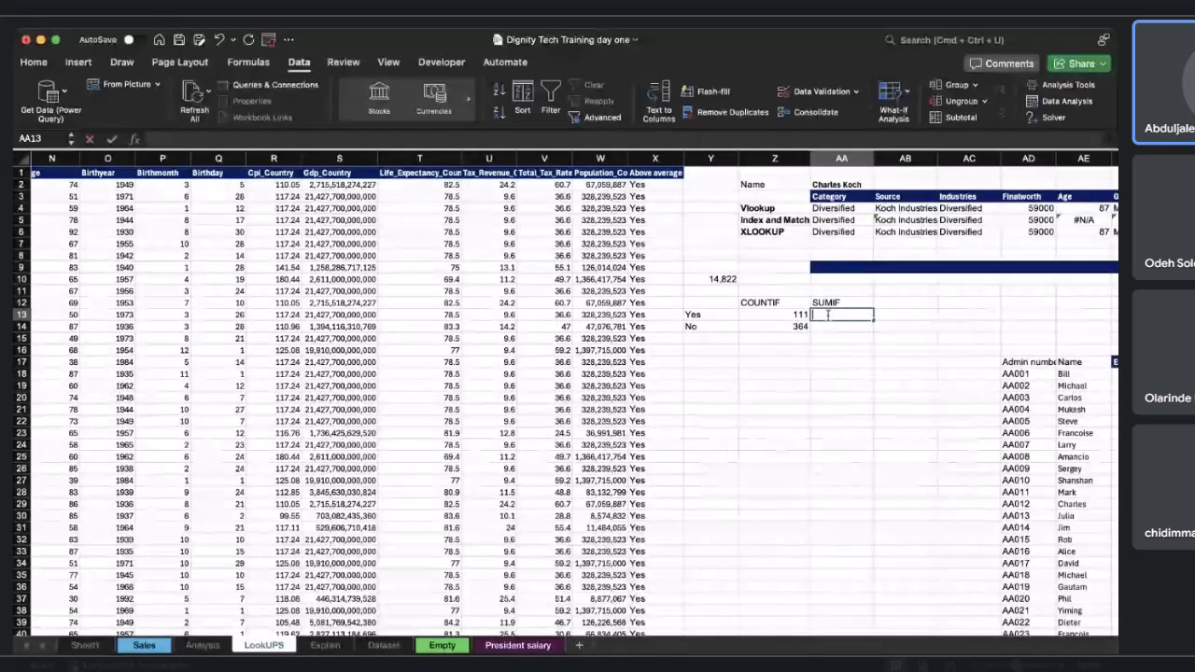
text(=S)
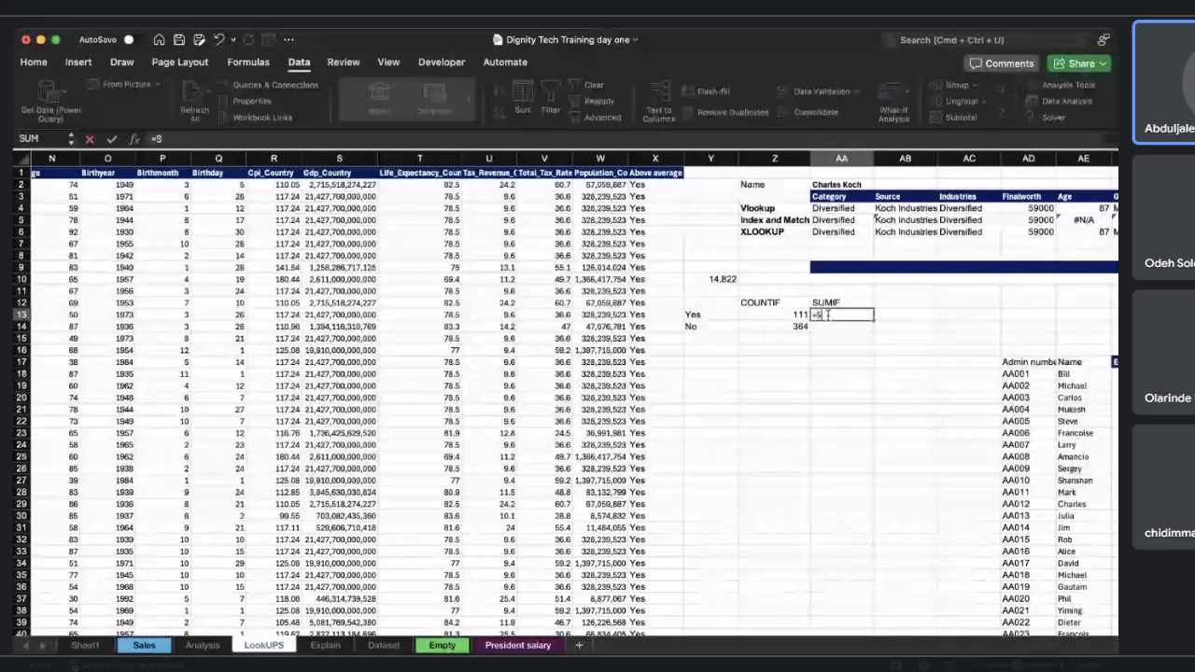
text(UMIF()
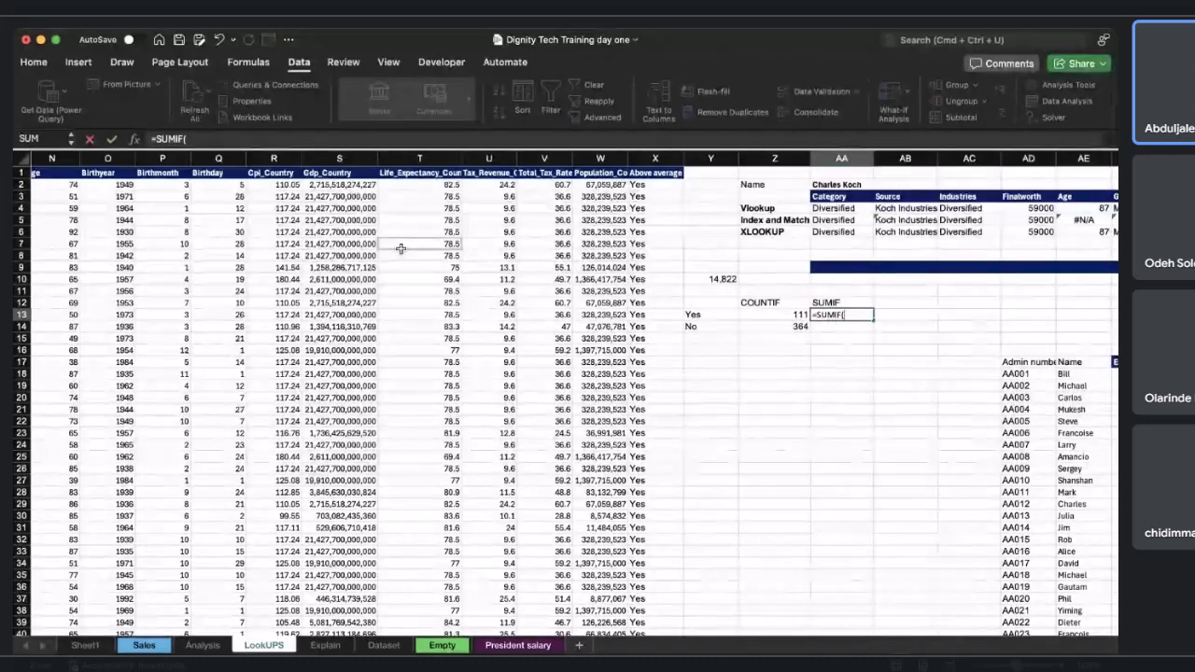
scroll(400, 247, left, 3)
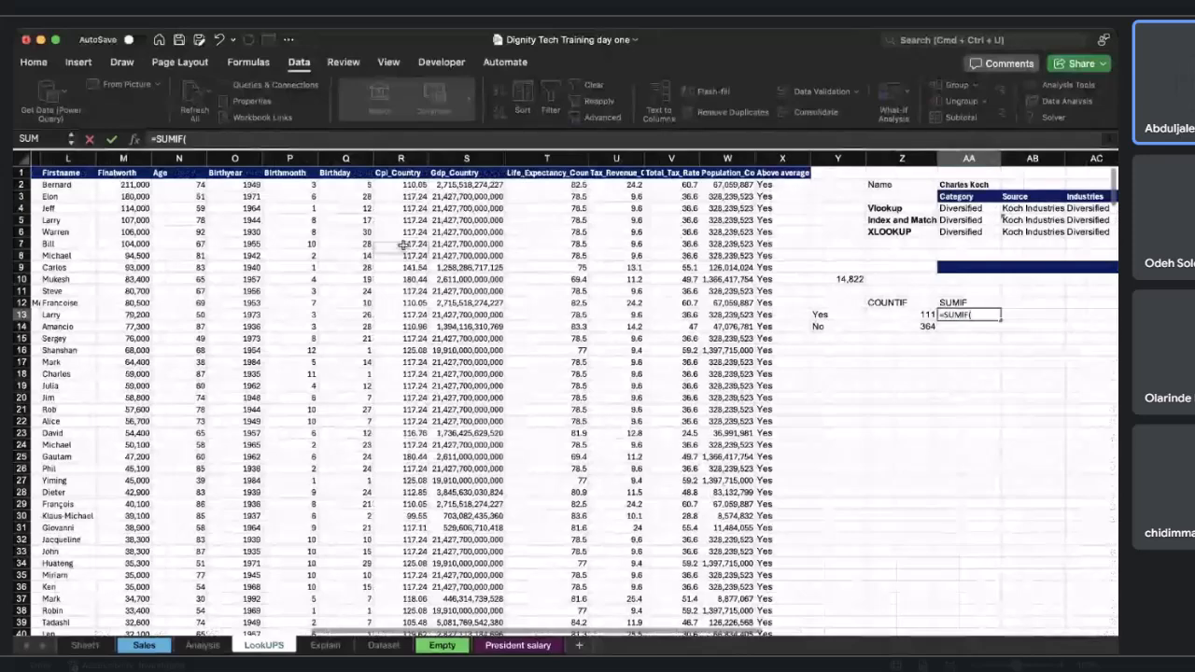
click(124, 185)
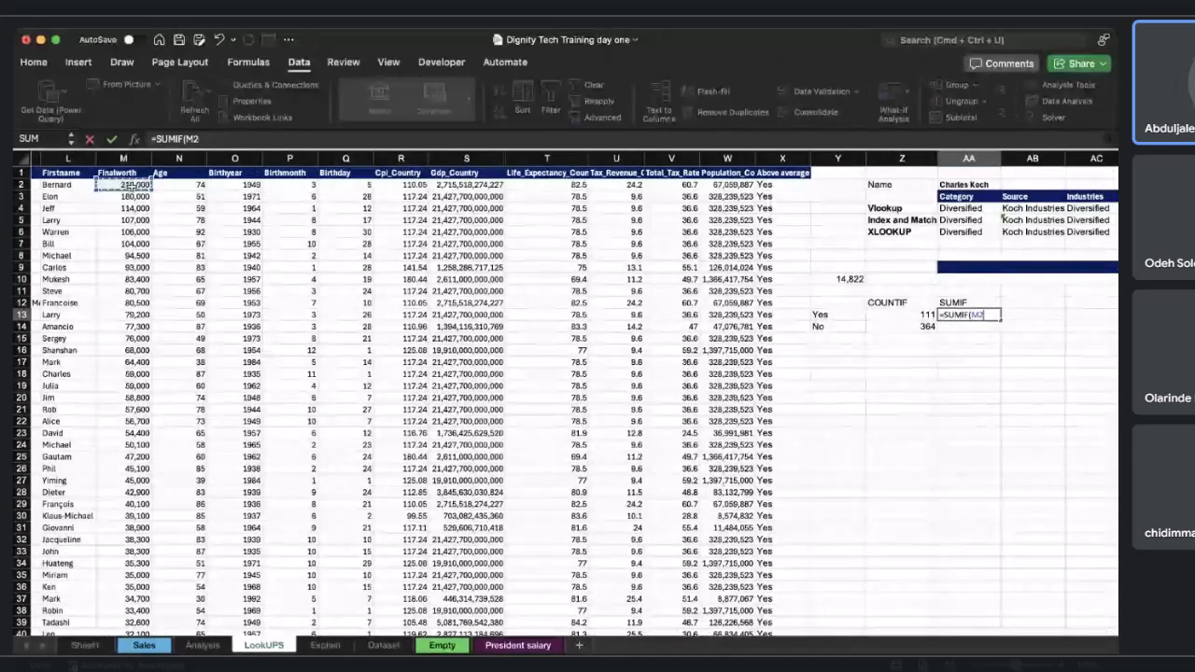
key(super+shift+Down)
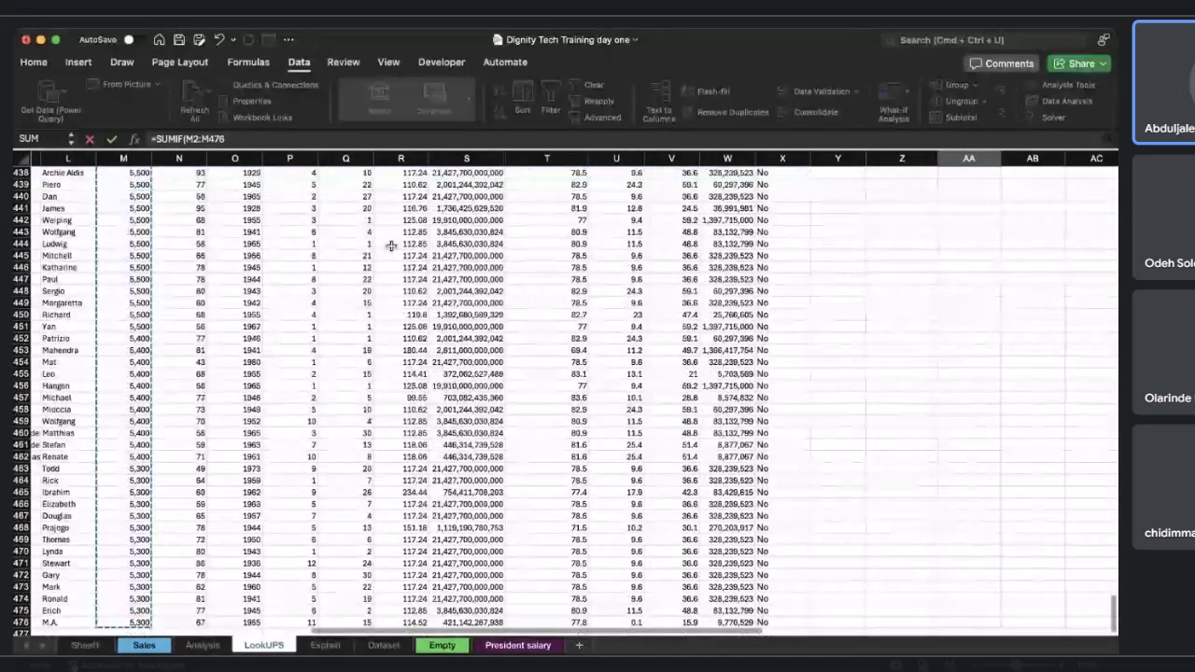
text(,)
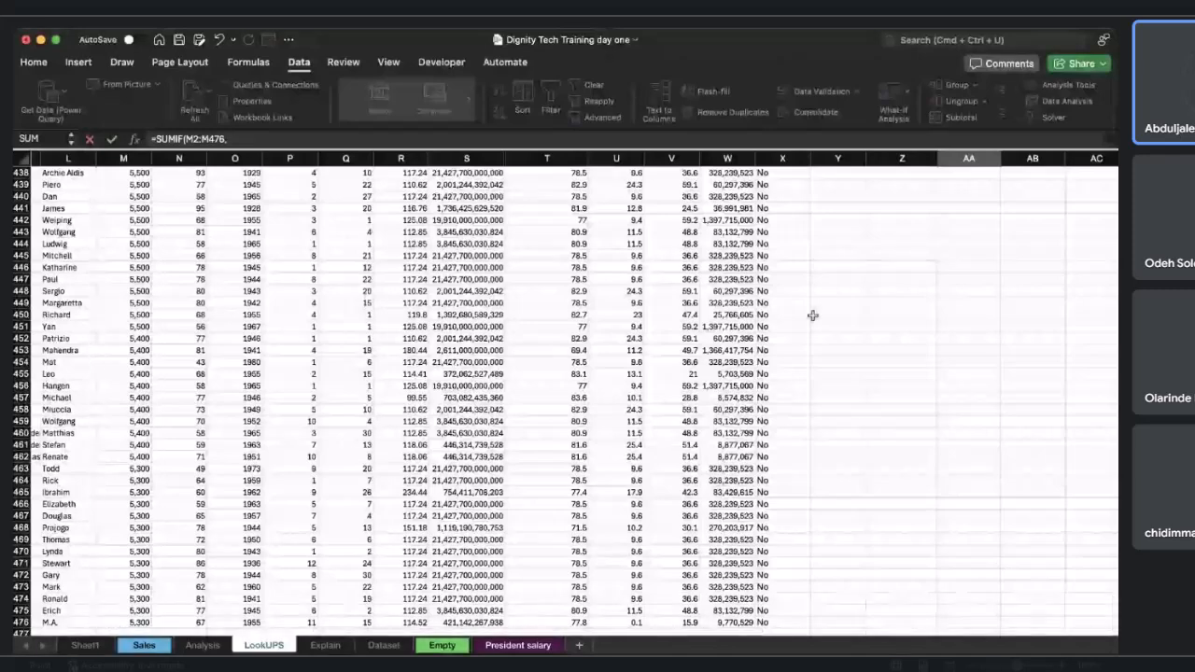
scroll(831, 288, up, 20)
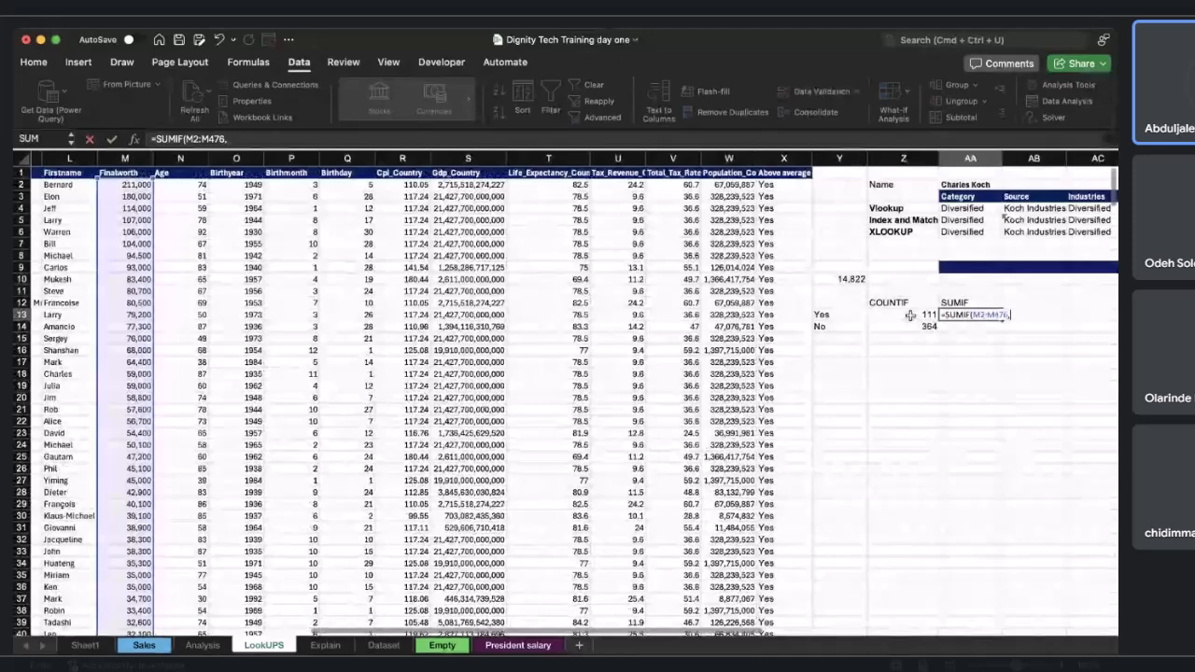
click(845, 316)
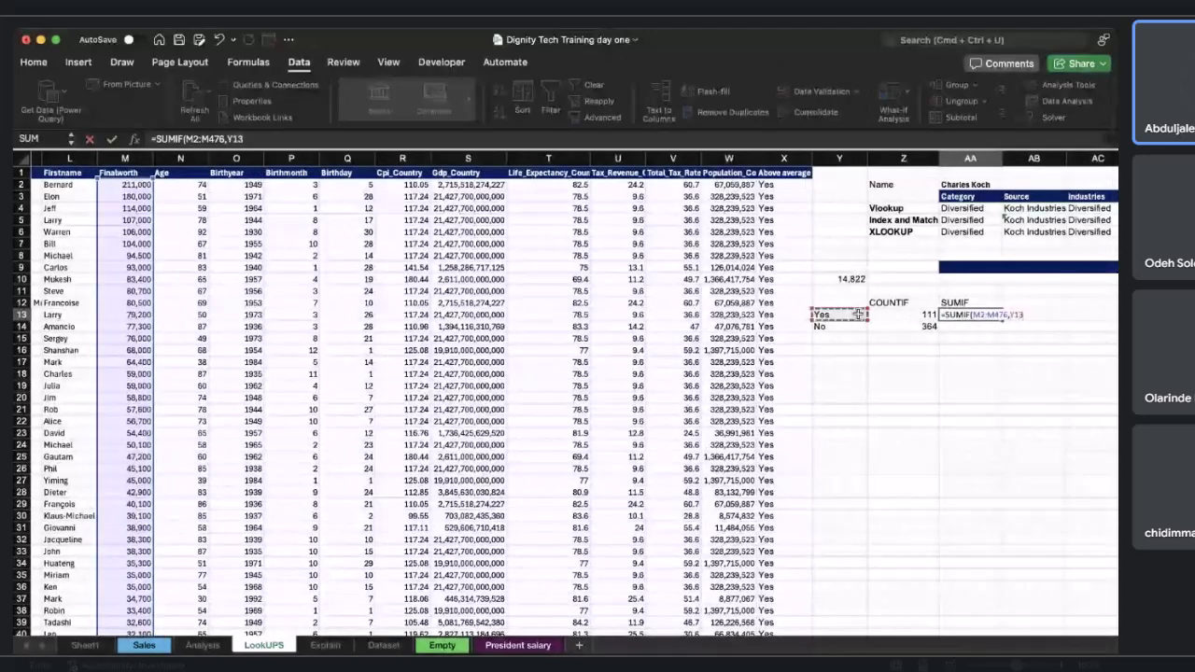
text())
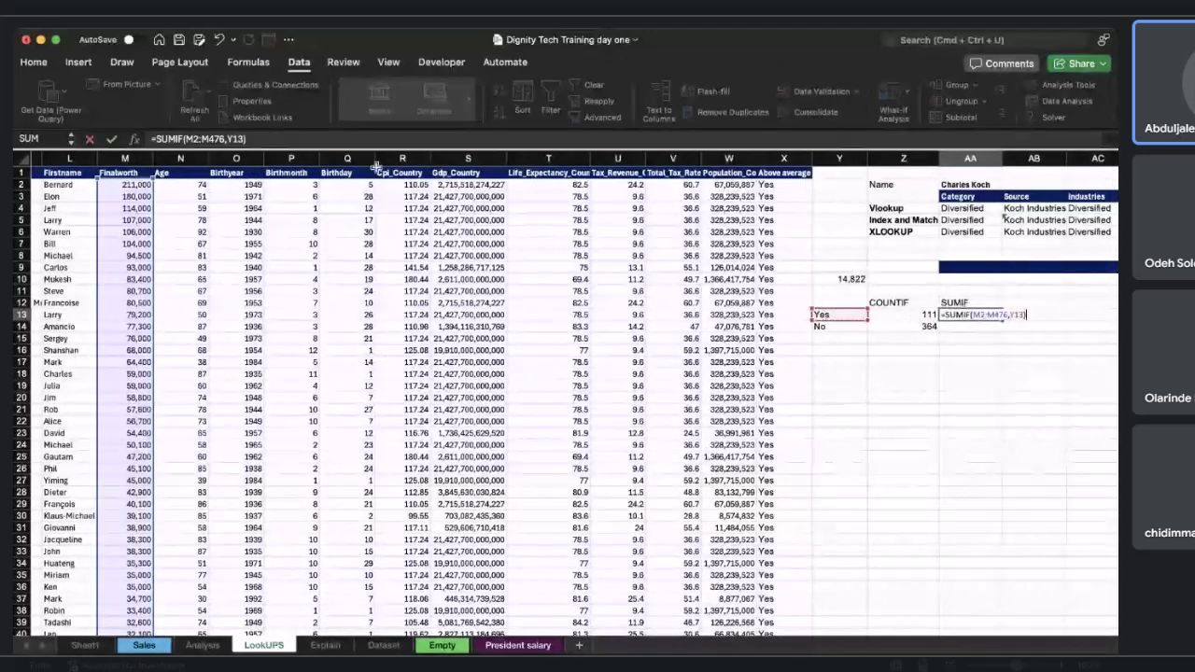
click(185, 138)
text($)
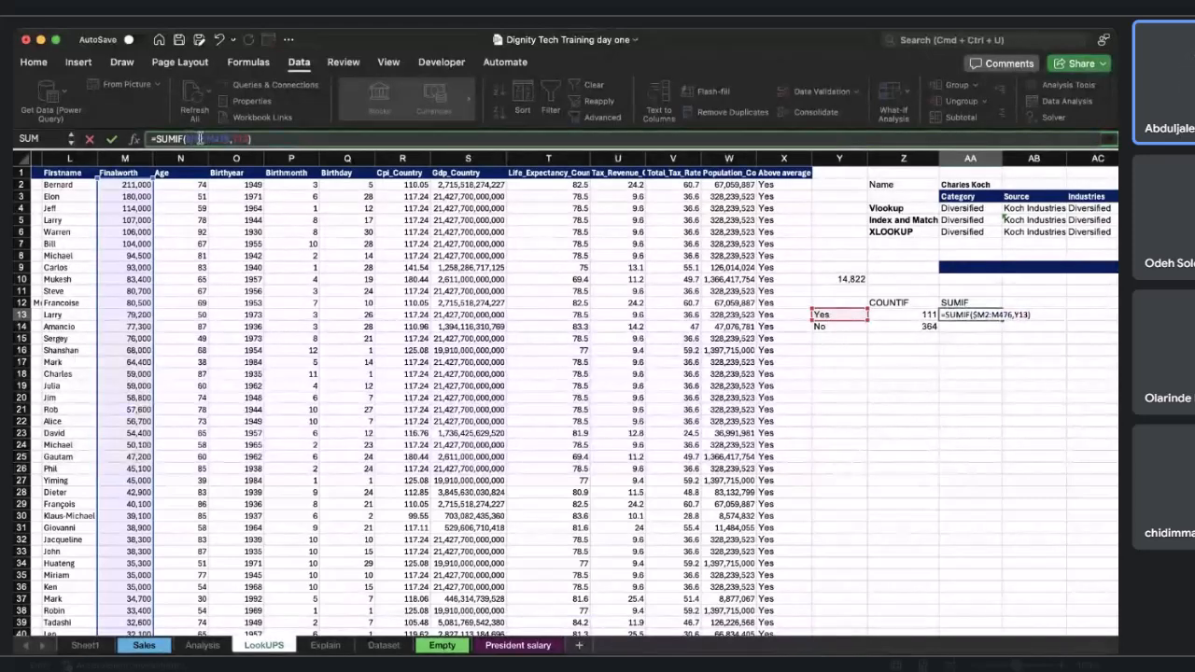
click(199, 138)
text($M)
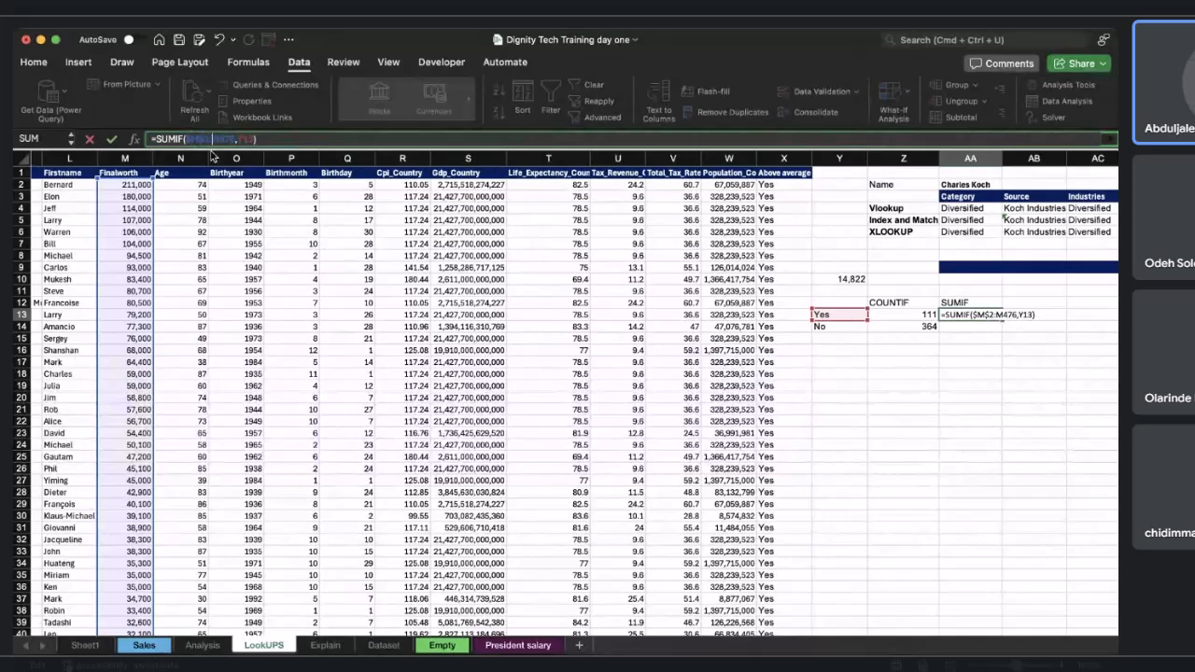
text($)
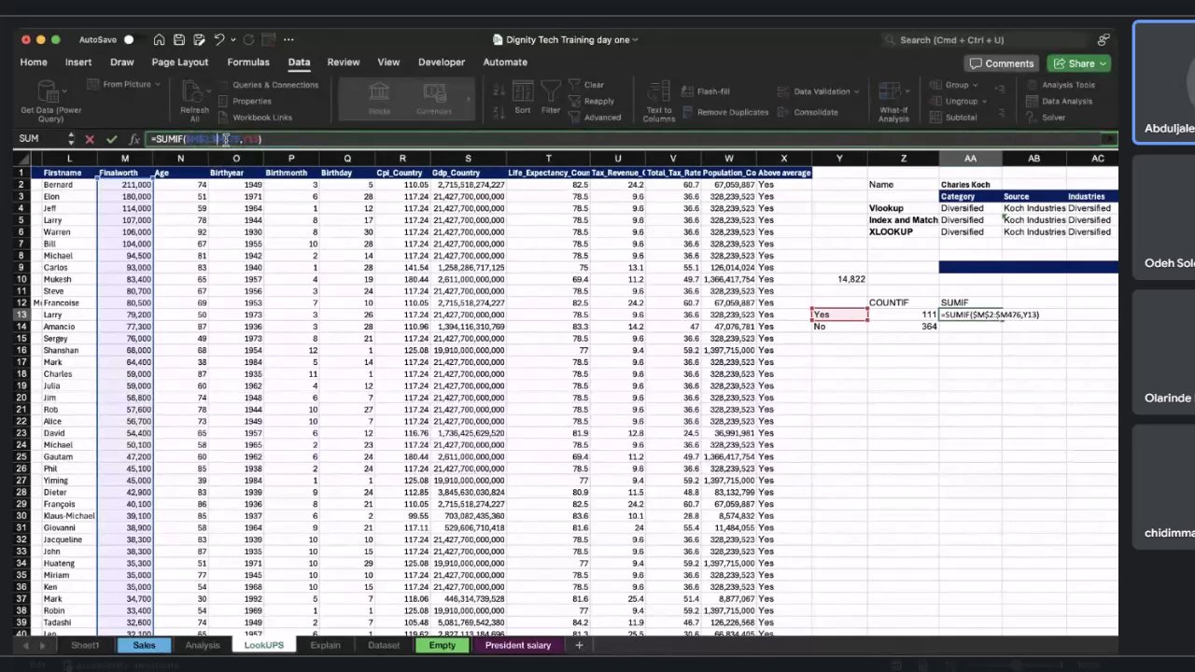
click(225, 138)
text($)
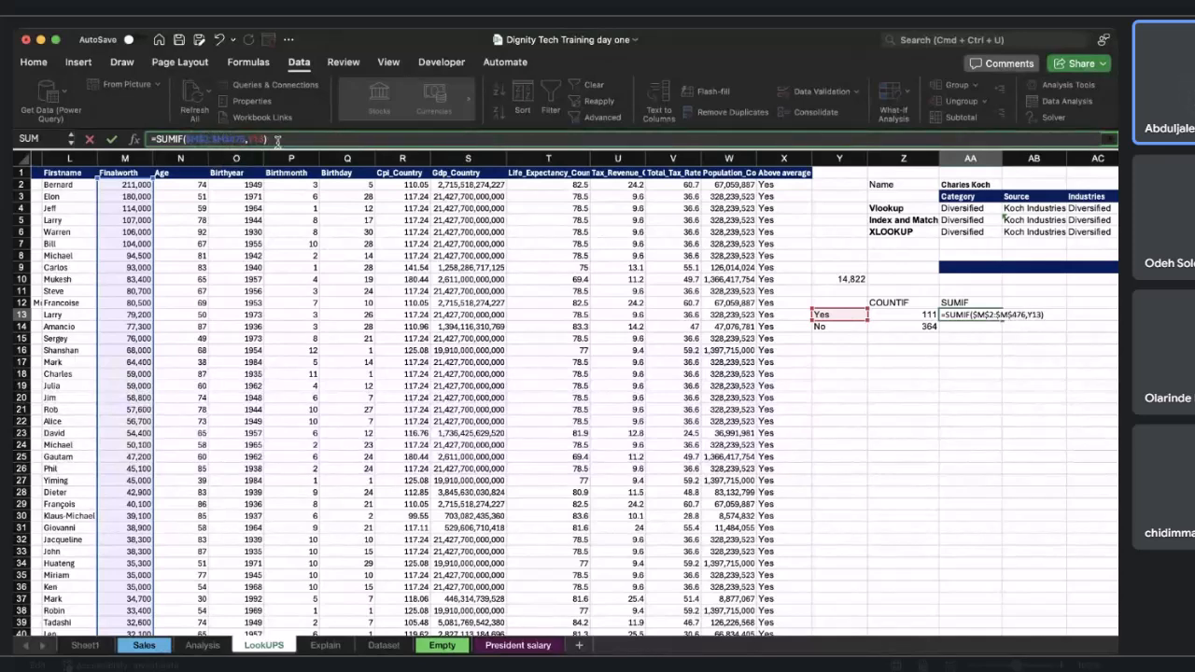
key(Return)
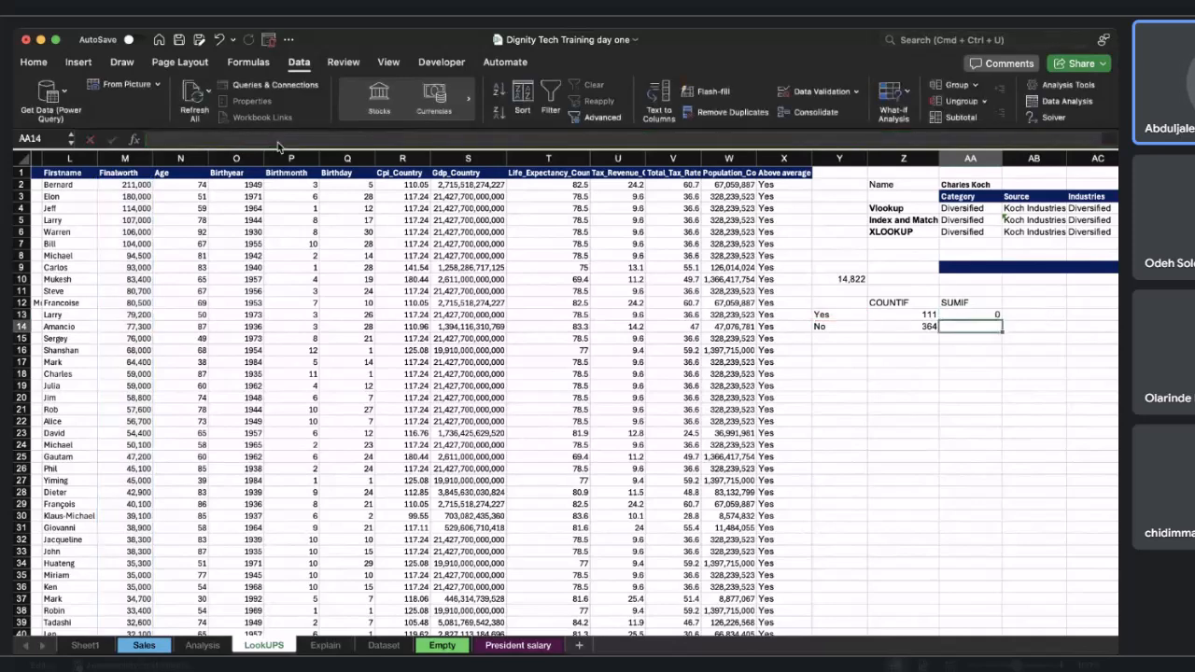
Rework AA13's SUMIF to use the Above average column X2:X476 as the range, keeping Y13 as criterion.
click(955, 317)
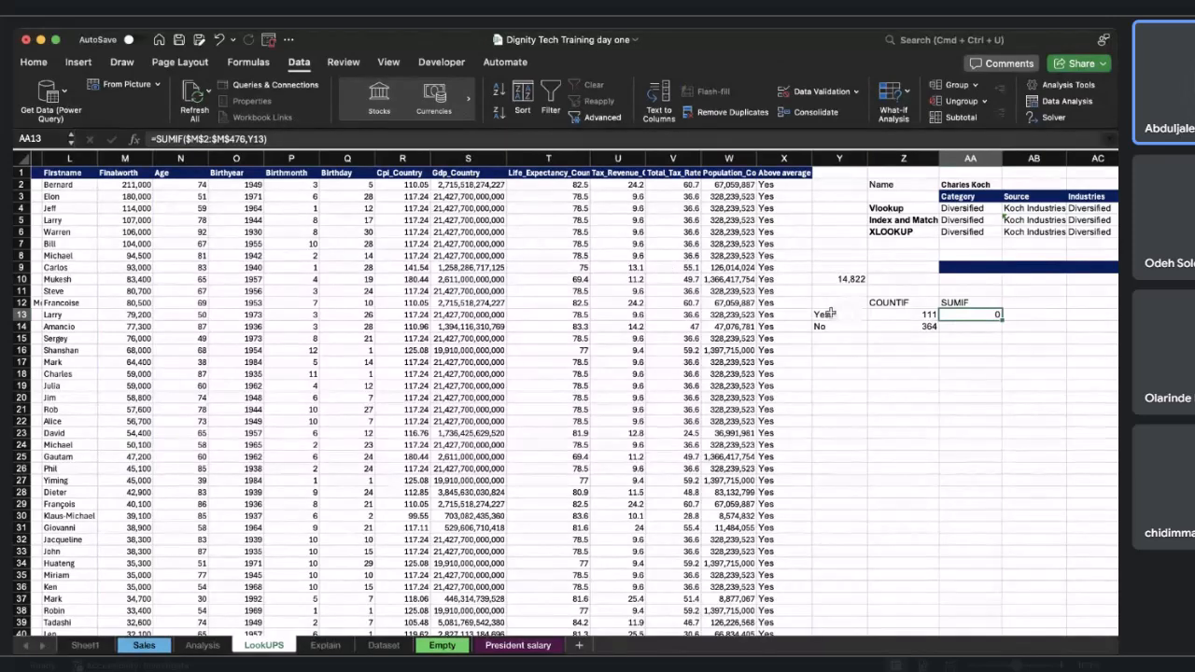
scroll(831, 313, left, 1)
scroll(831, 314, right, 3)
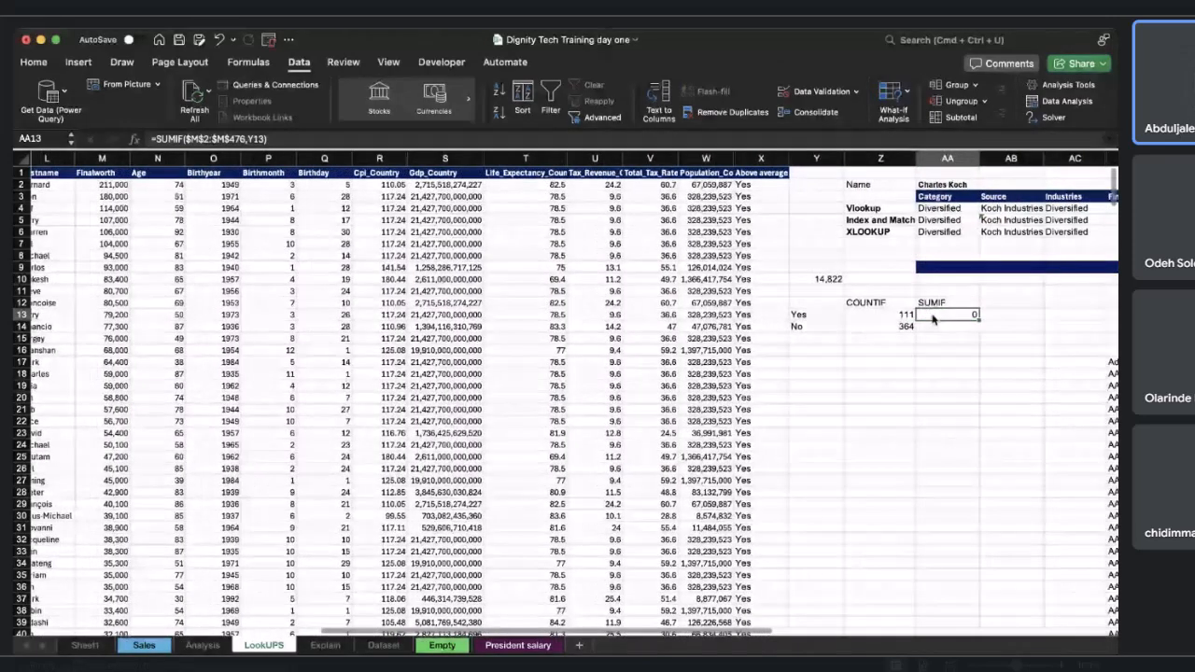
double_click(934, 314)
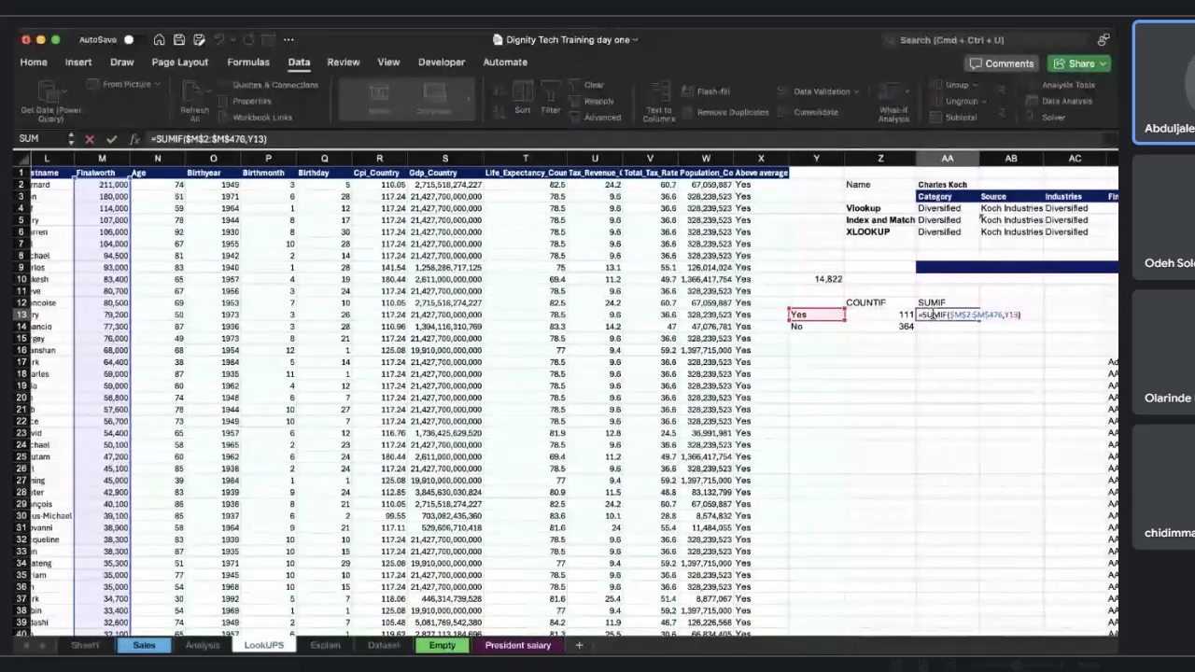
scroll(621, 370, left, 1)
scroll(585, 379, left, 1)
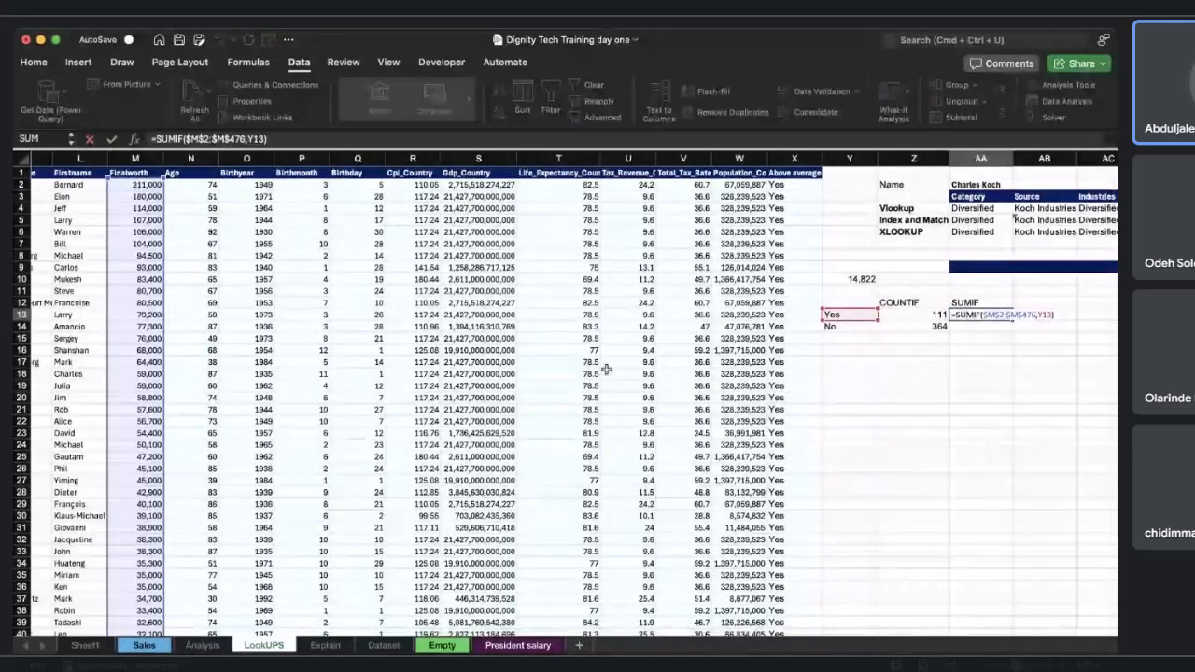
scroll(586, 380, down, 15)
scroll(605, 370, down, 20)
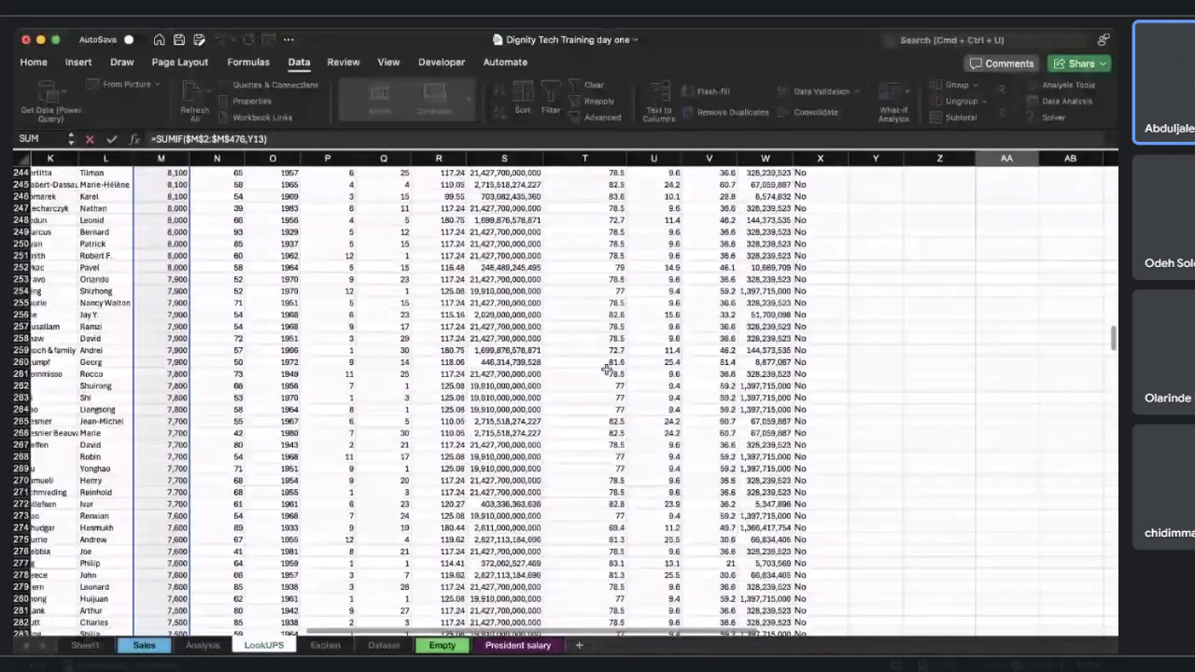
scroll(605, 370, down, 5)
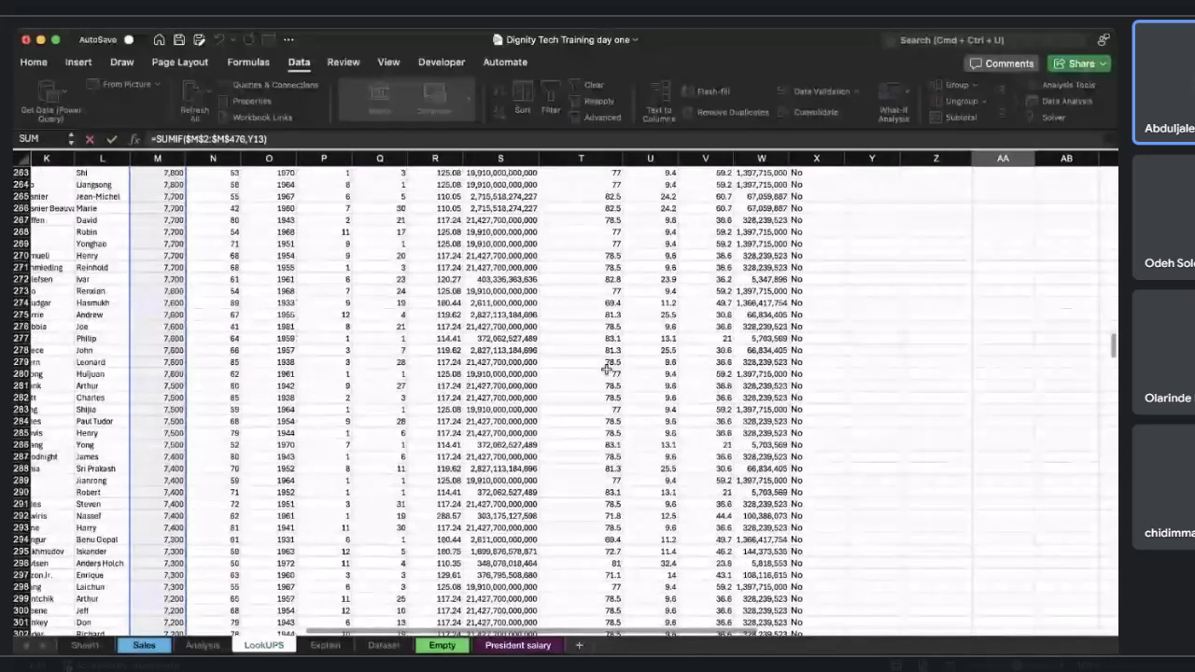
scroll(606, 370, up, 20)
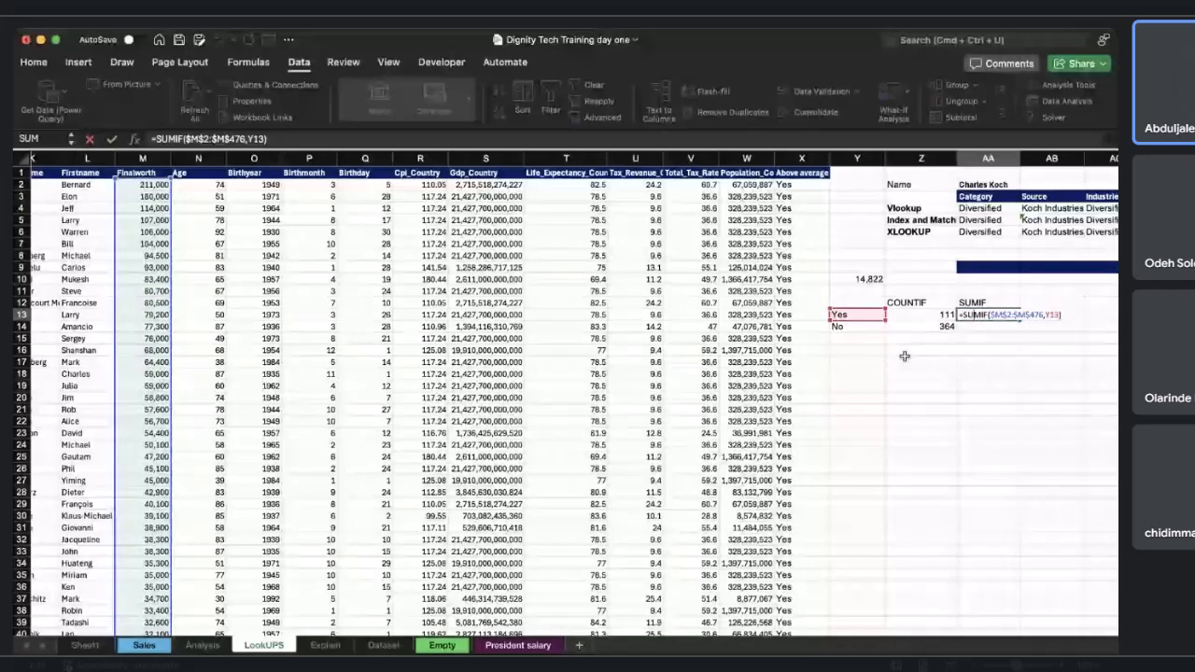
scroll(903, 355, left, 2)
scroll(904, 356, left, 3)
scroll(904, 356, right, 8)
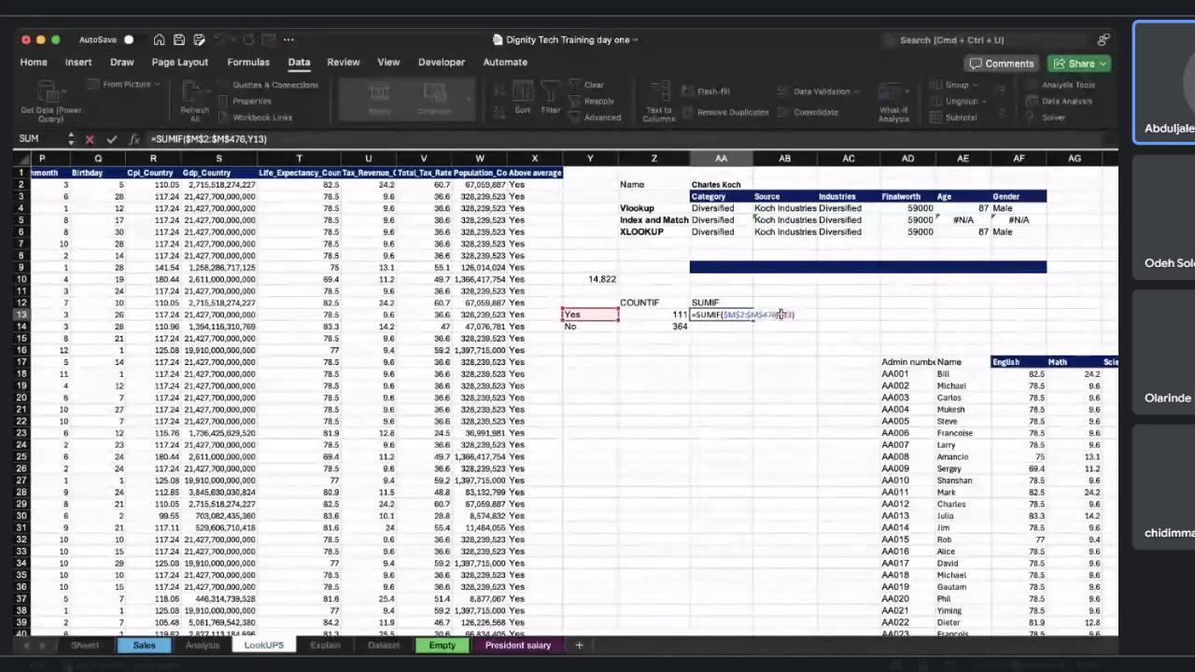
key(BackSpace)
key(BackSpace)
key(BackSpace)
key(BackSpace)
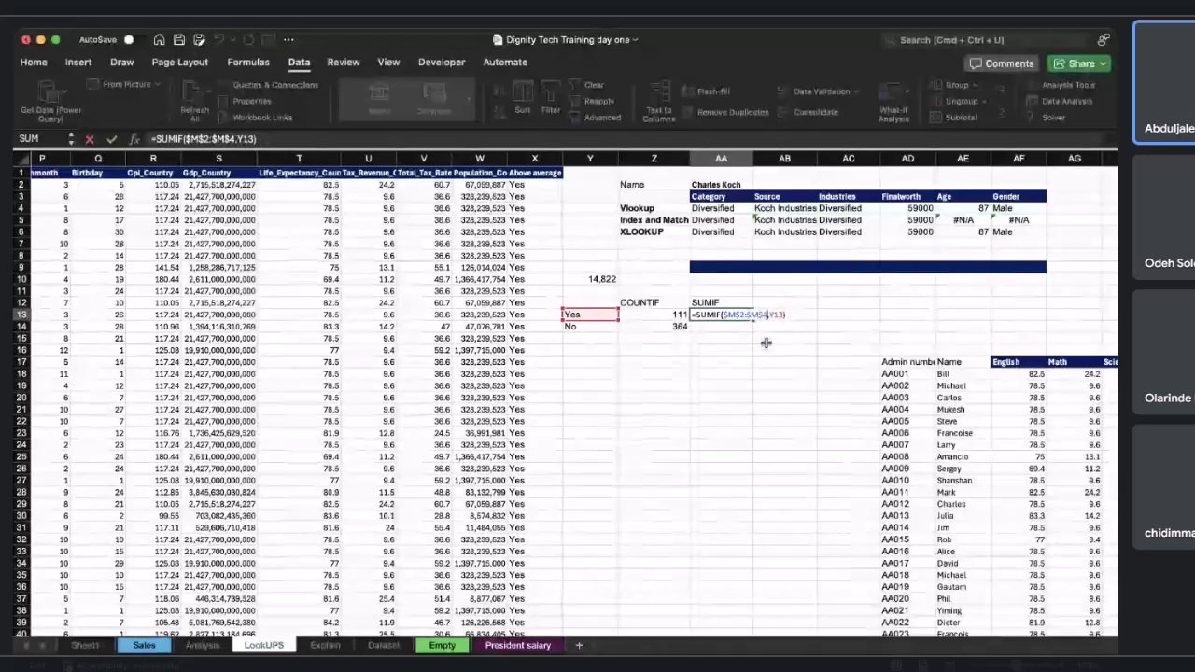
key(BackSpace)
key(BackSpace)
key(BackSpace)
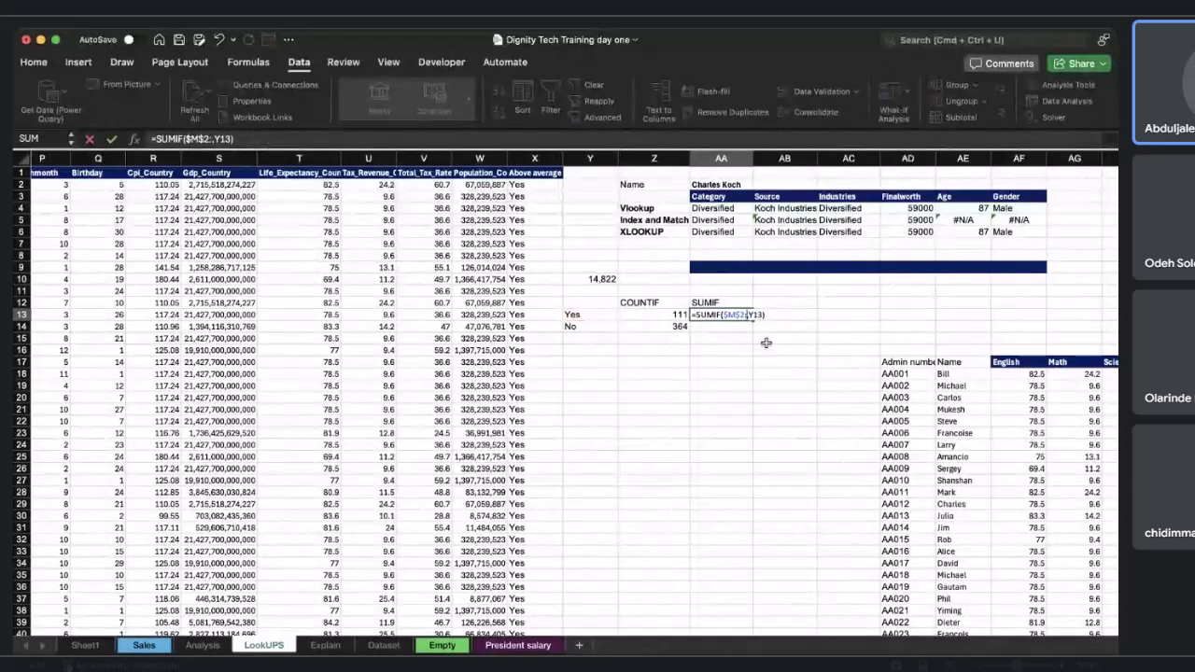
key(BackSpace)
key(BackSpace)
key(BackSpace)
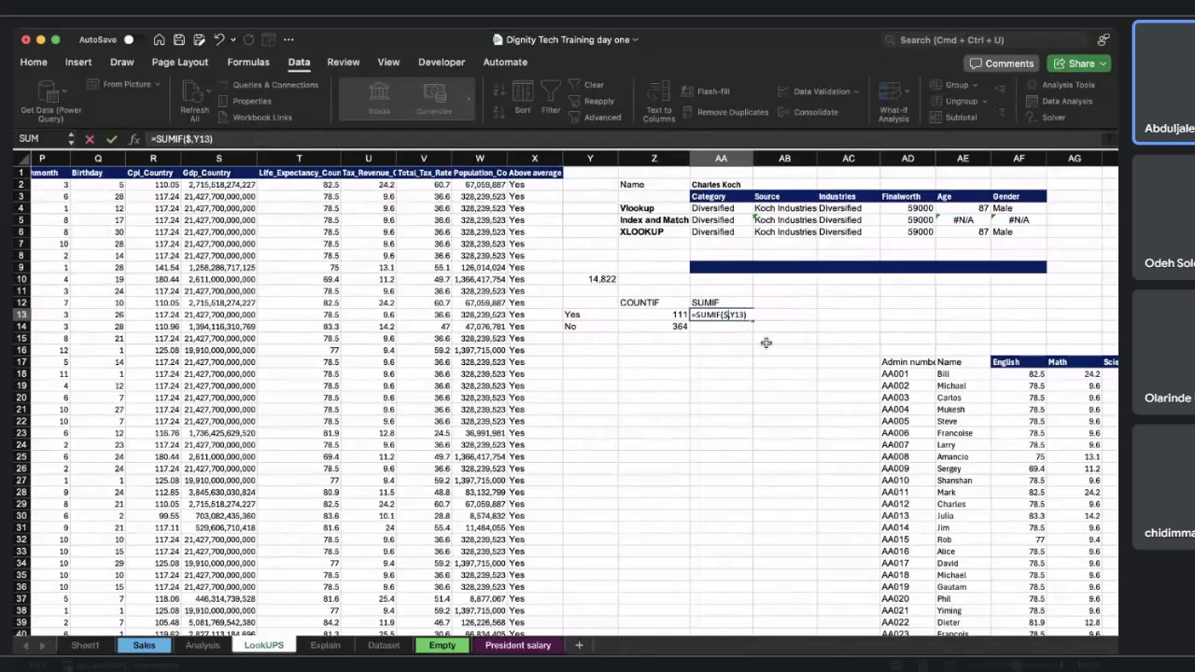
key(BackSpace)
click(535, 184)
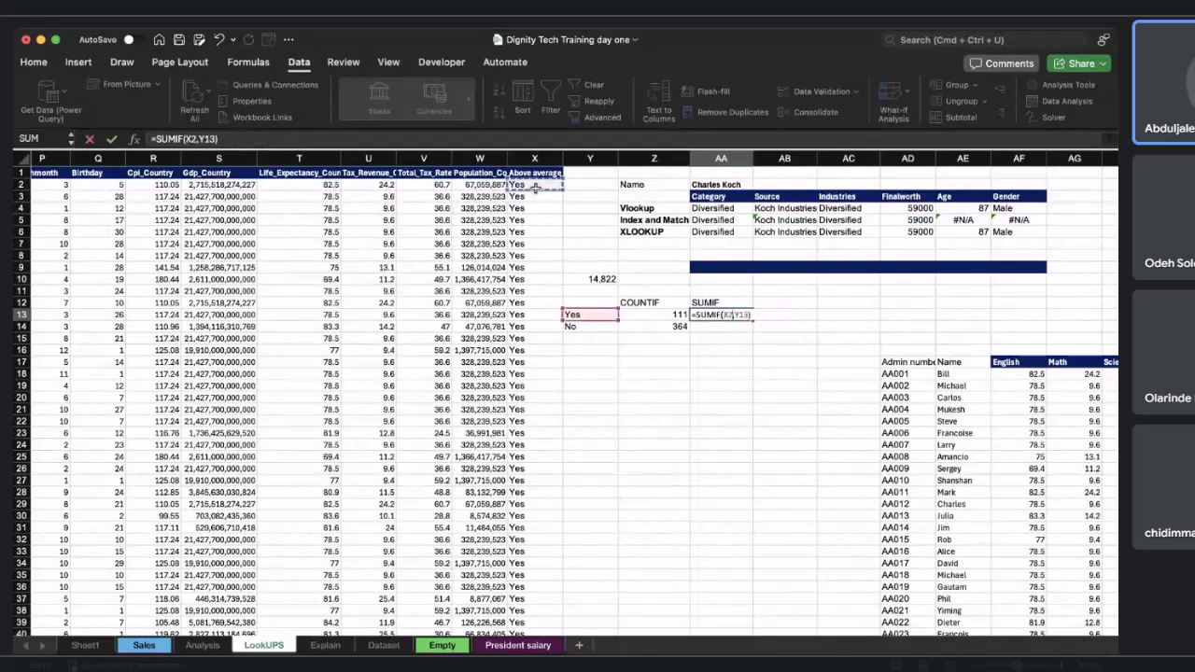
key(super+shift+Down)
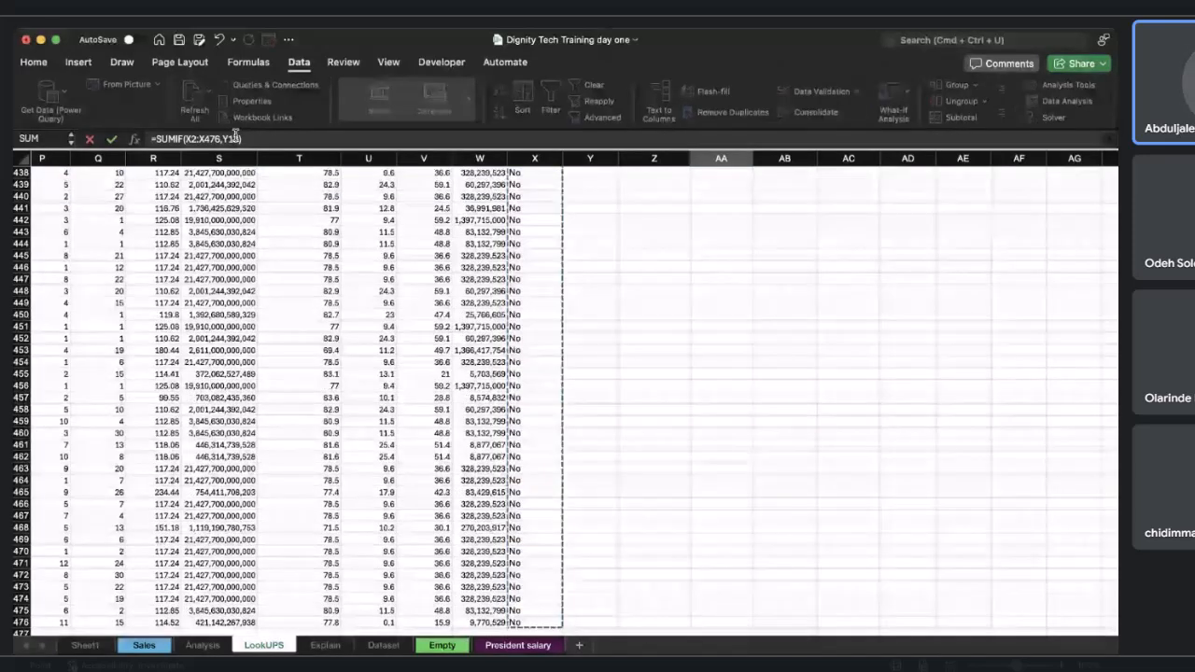
double_click(237, 138)
text(,)
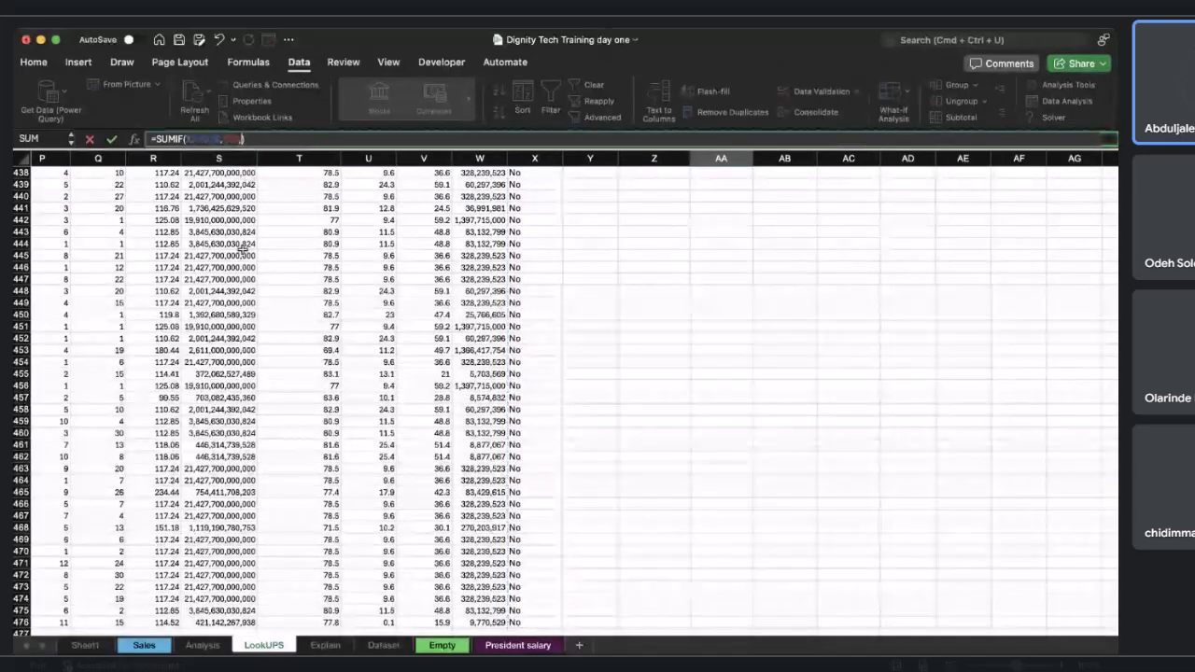
Add the absolute Finalworth range $M$2:$M$476 as the sum range of AA13's SUMIF formula and confirm it.
scroll(241, 249, up, 20)
scroll(242, 249, left, 5)
scroll(242, 249, up, 20)
scroll(241, 249, right, 2)
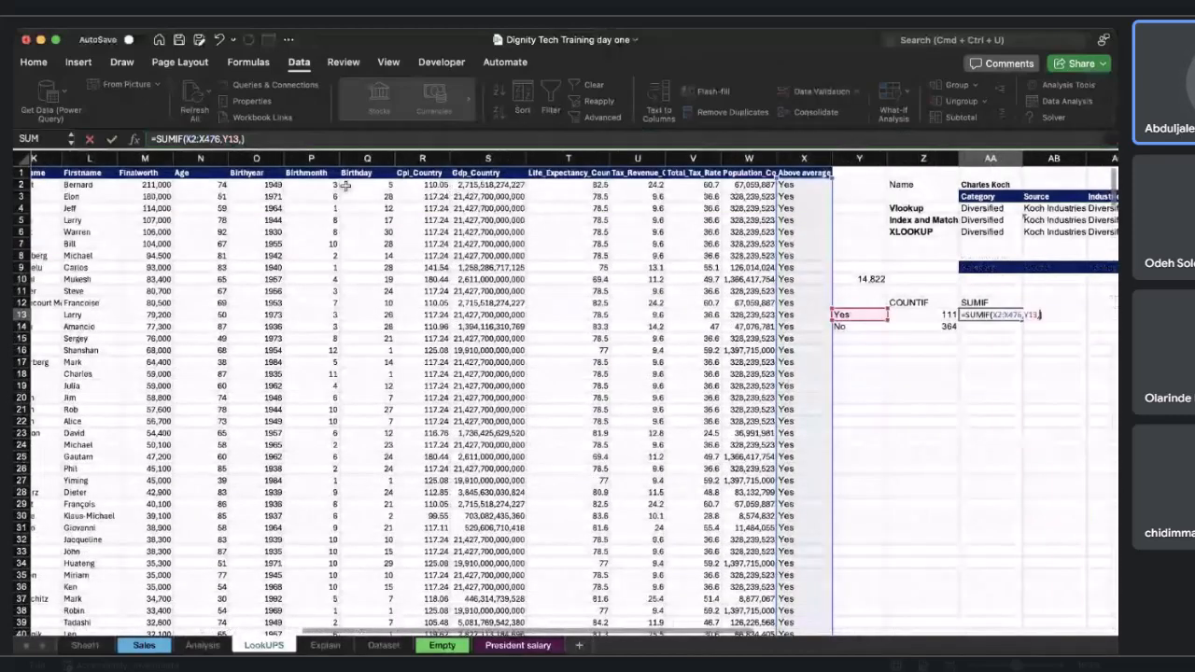
click(151, 185)
key(super+shift+Down)
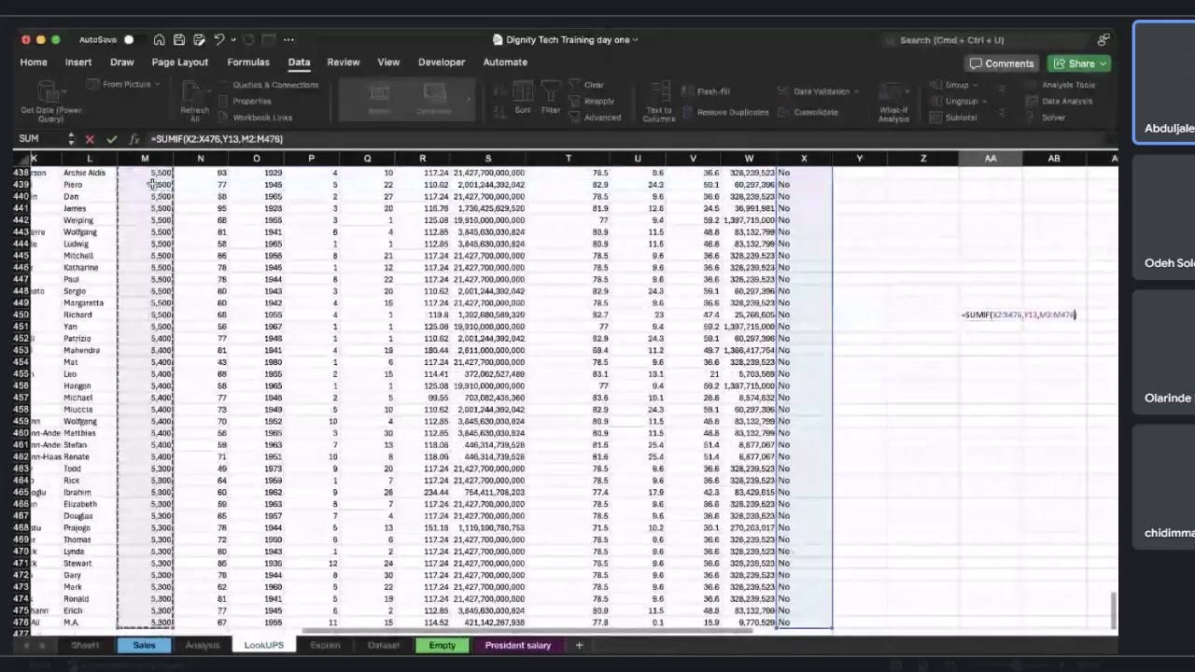
click(244, 138)
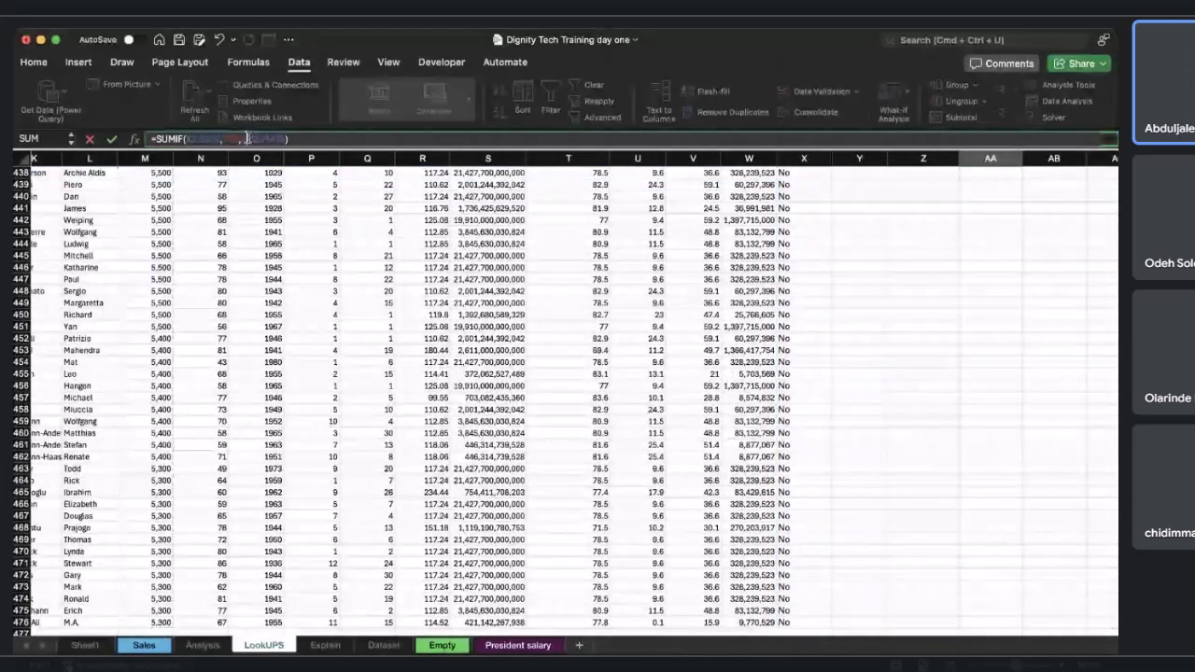
text($)
click(254, 138)
text($)
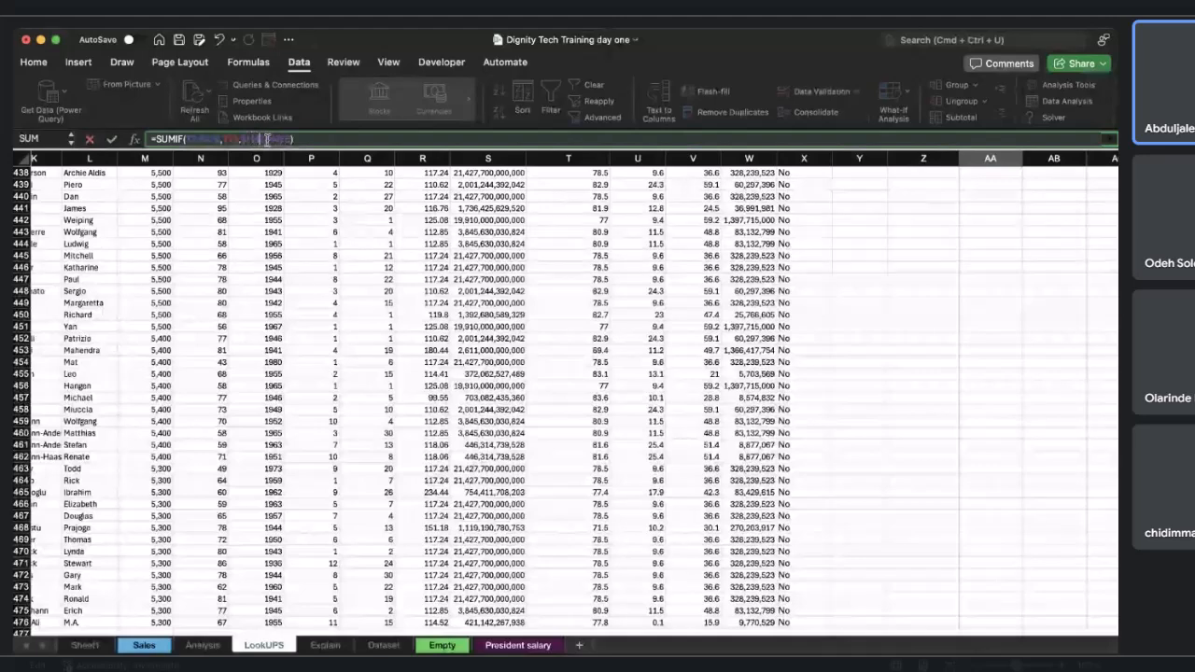
text($)
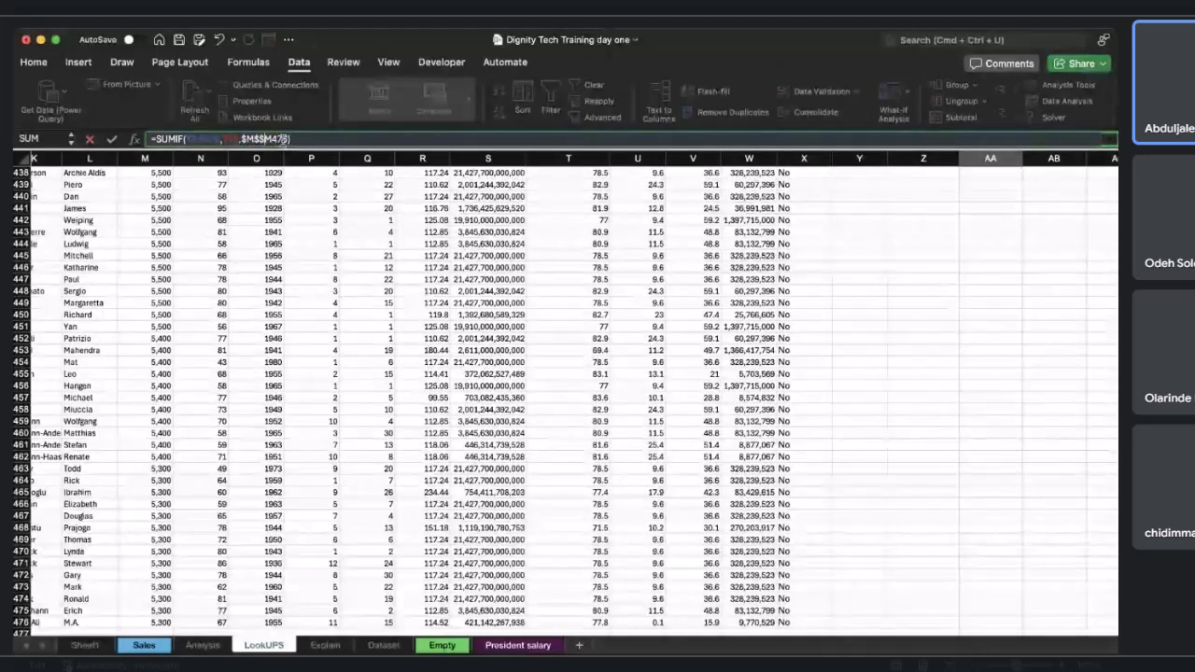
key(super+z)
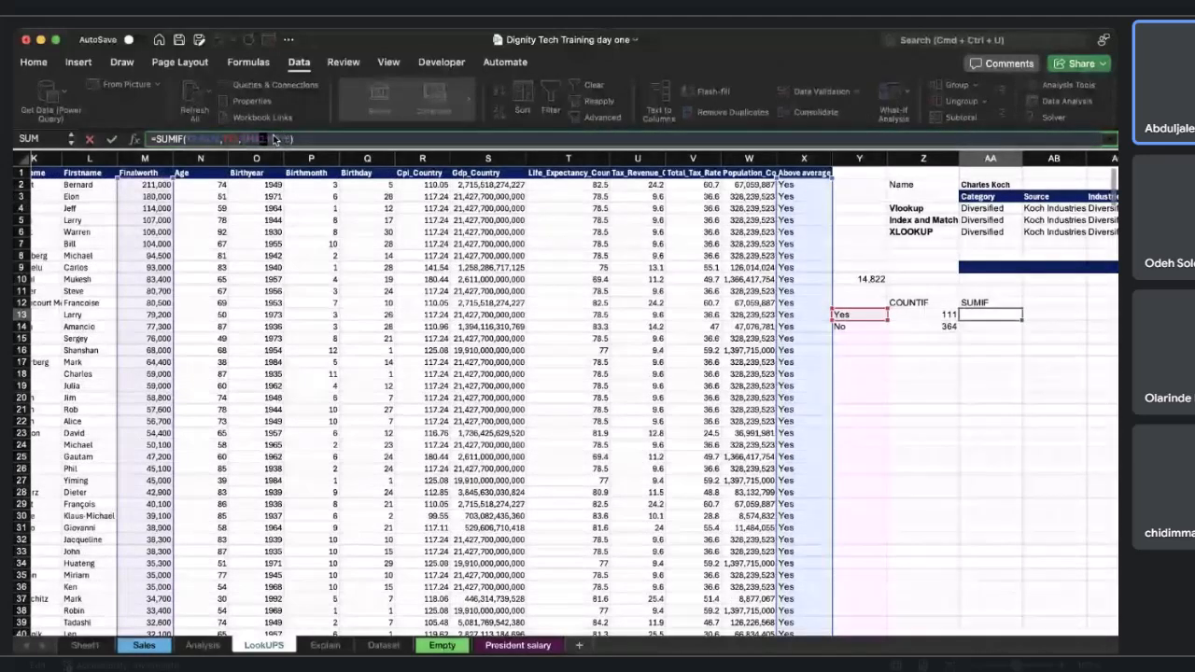
click(276, 138)
text($M$)
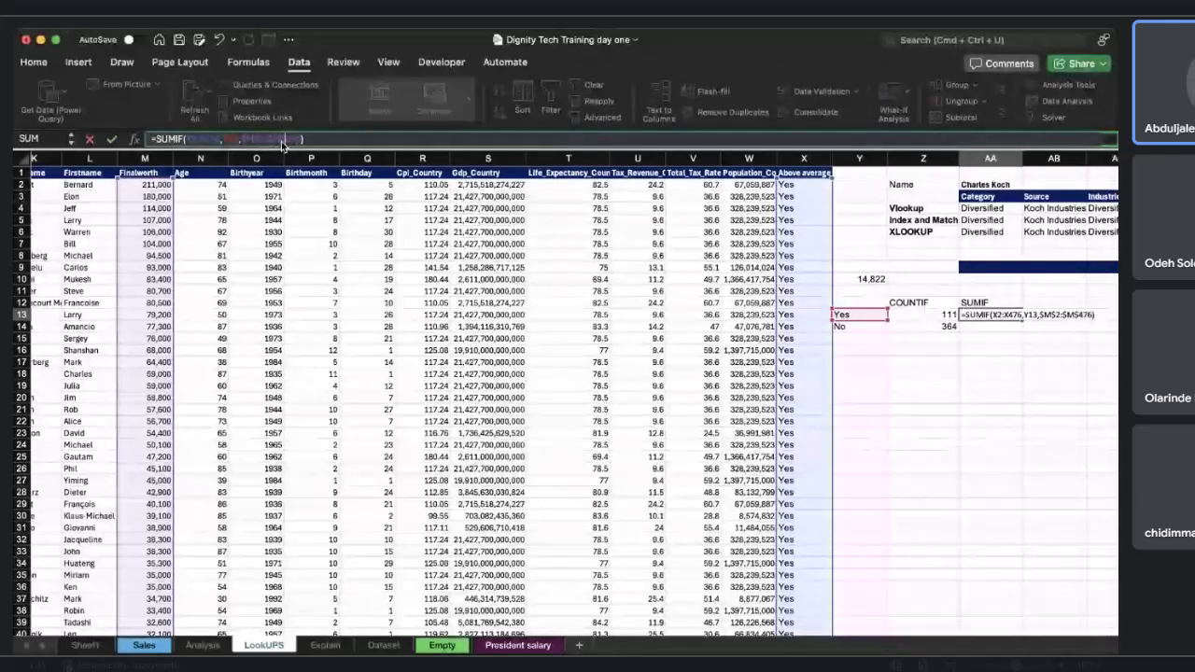
scroll(914, 317, right, 3)
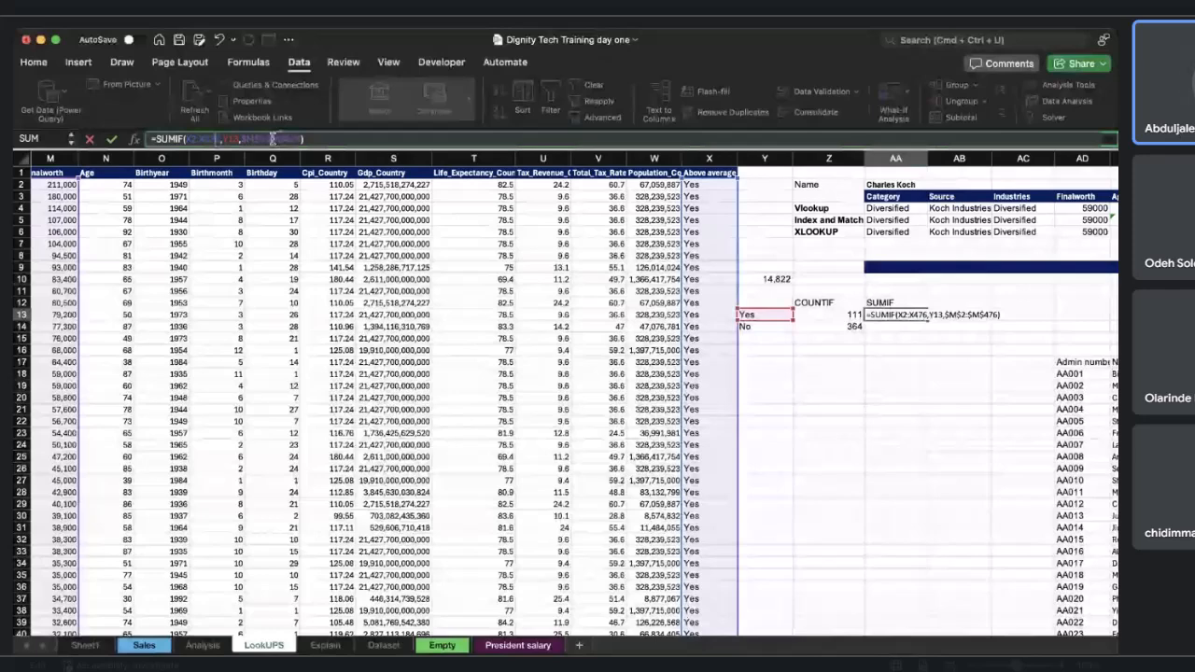
key(Return)
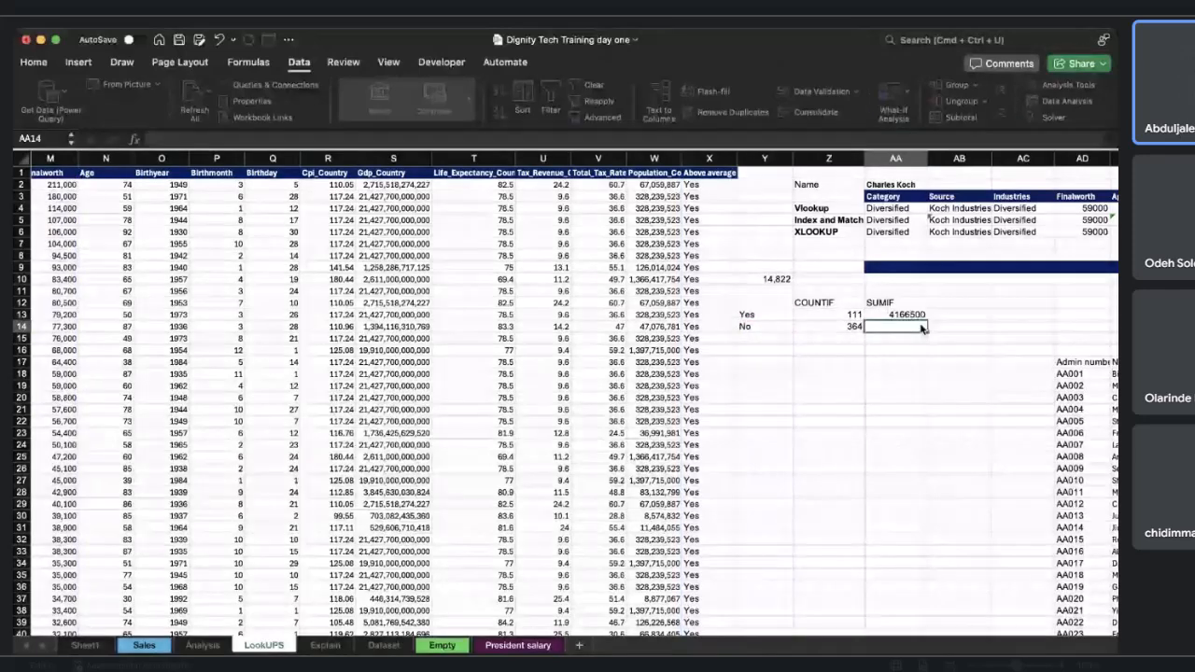
Fill AA13's SUMIF formula down to AA14.
click(924, 314)
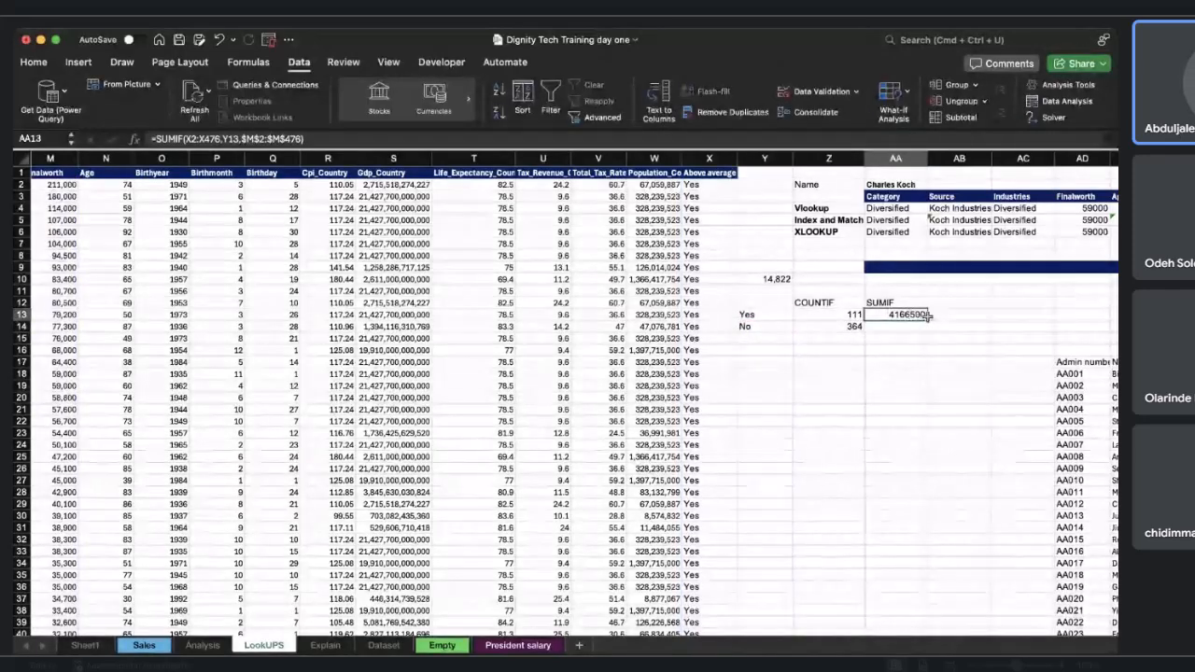
double_click(924, 330)
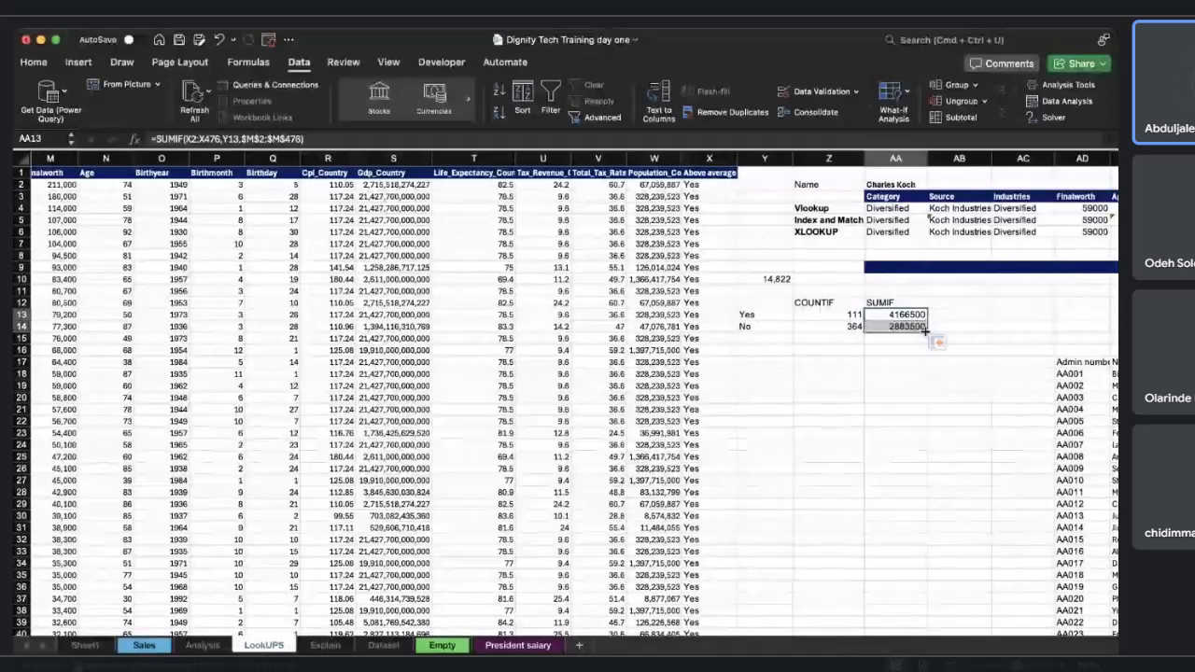
click(908, 315)
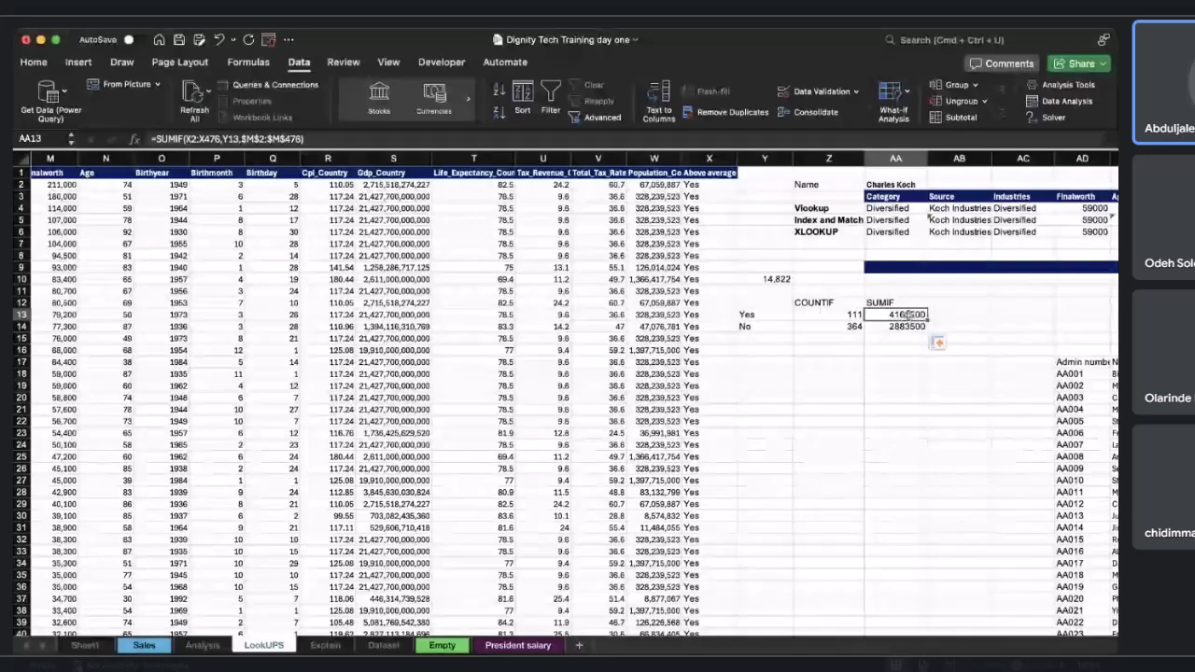
click(908, 326)
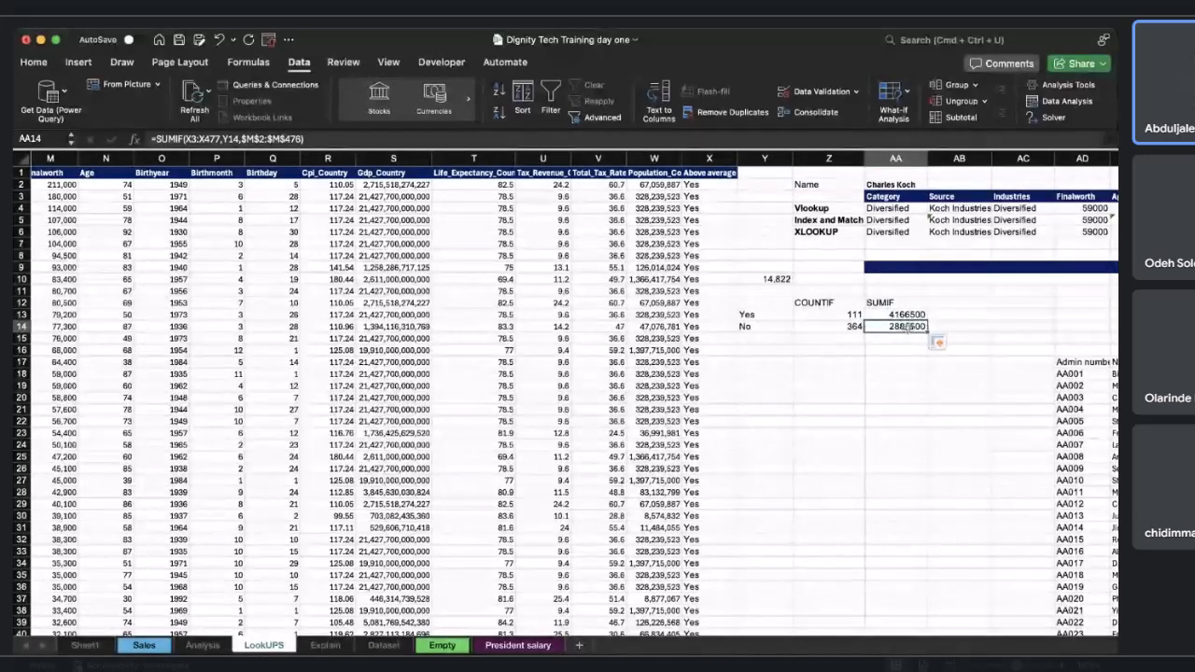
Enter the heading "AVERAGEIF" in AB12.
scroll(908, 327, right, 2)
scroll(908, 327, right, 1)
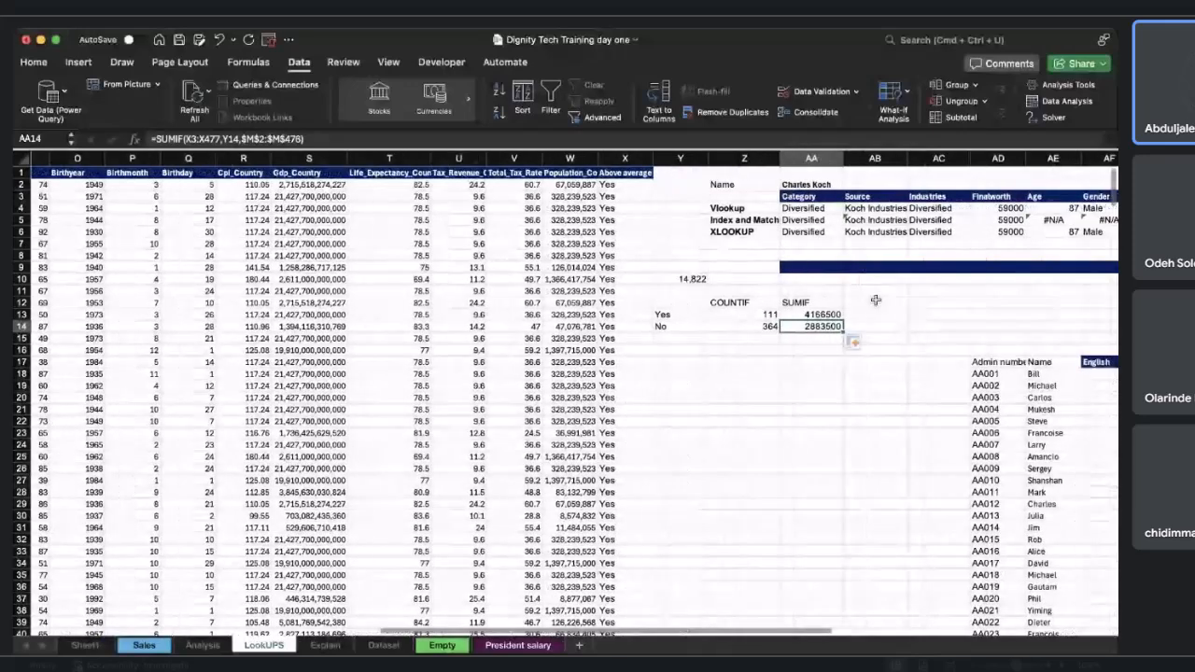
click(874, 301)
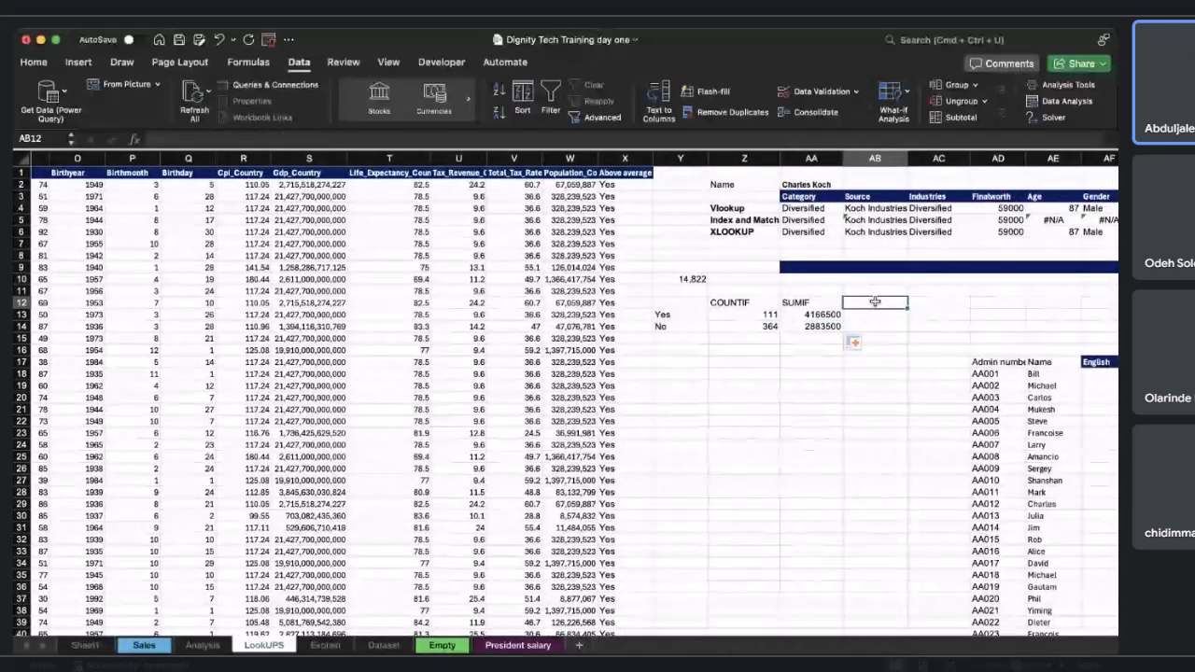
text(AVERAGEIF)
key(Return)
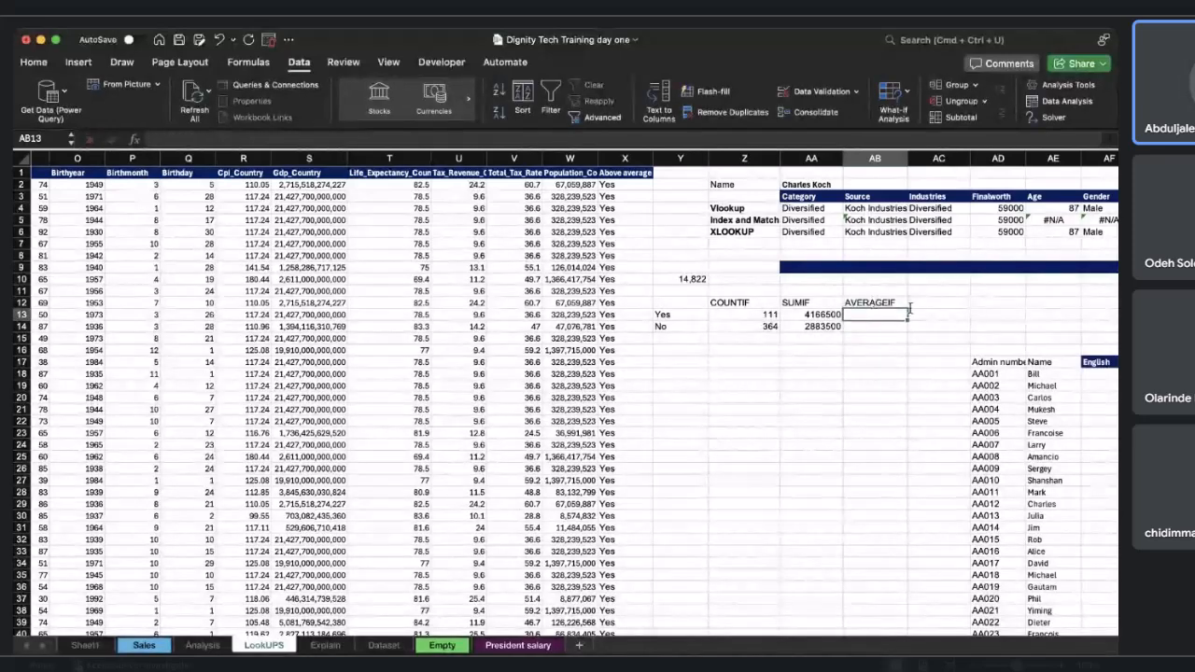
Start an AVERAGEIF formula in AB13 using the absolute Above average range $X$2:$X$476 and Y13 as criterion.
text(=AV)
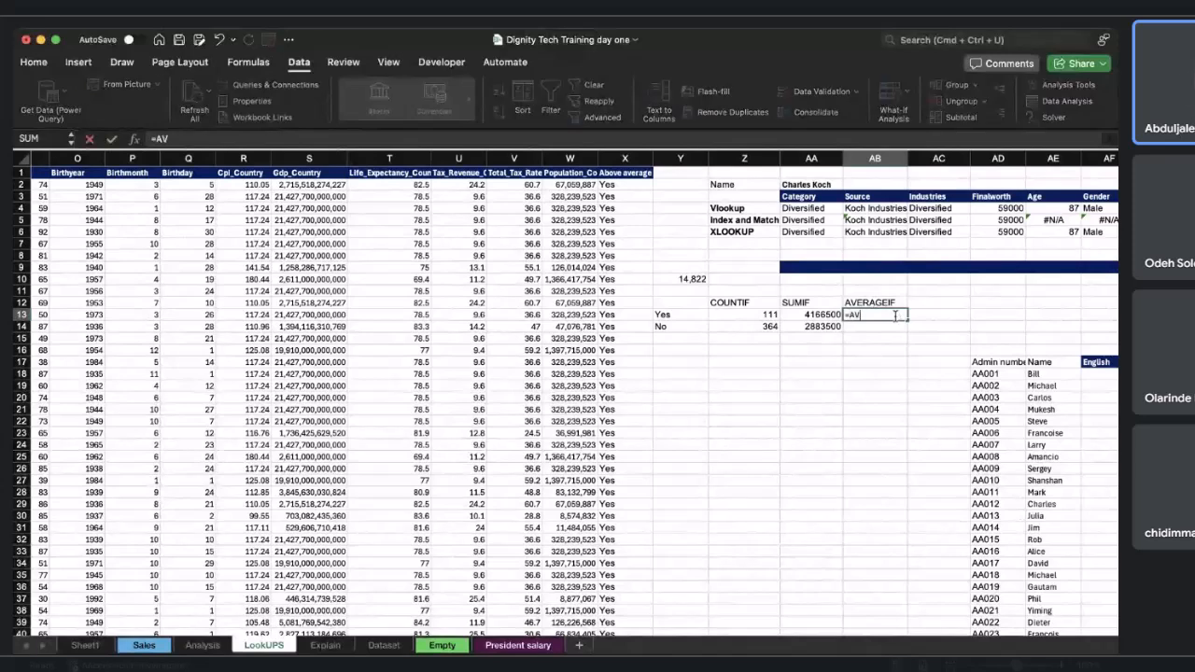
click(907, 414)
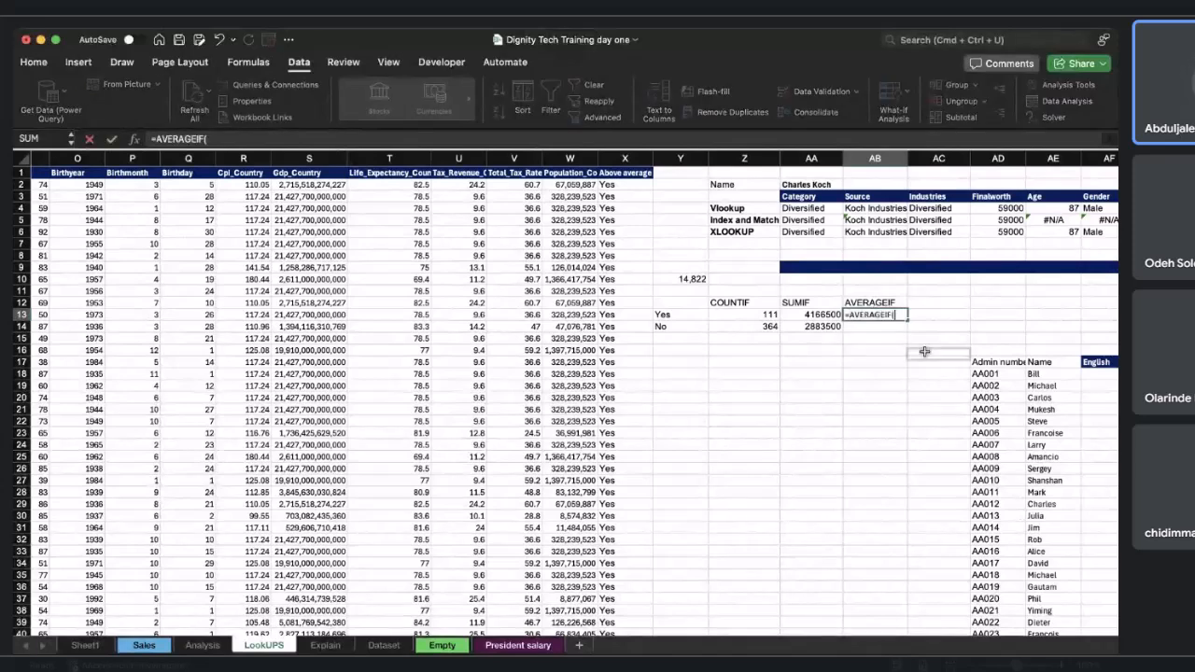
click(631, 189)
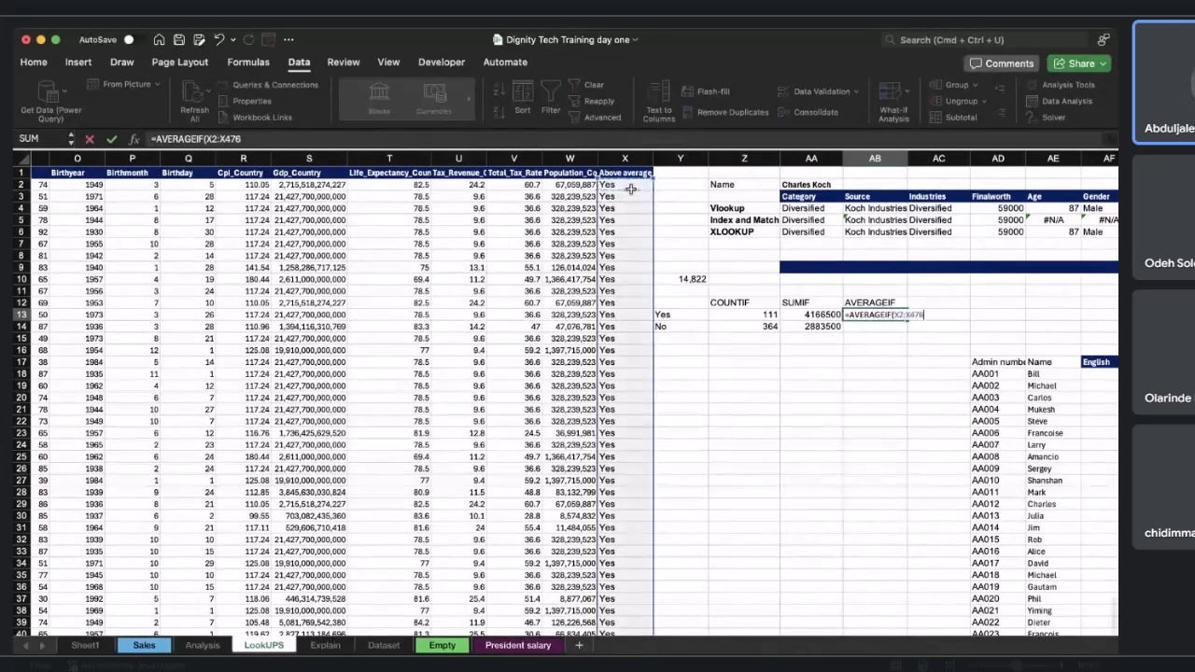
key(ctrl+shift+Down)
click(207, 138)
double_click(211, 139)
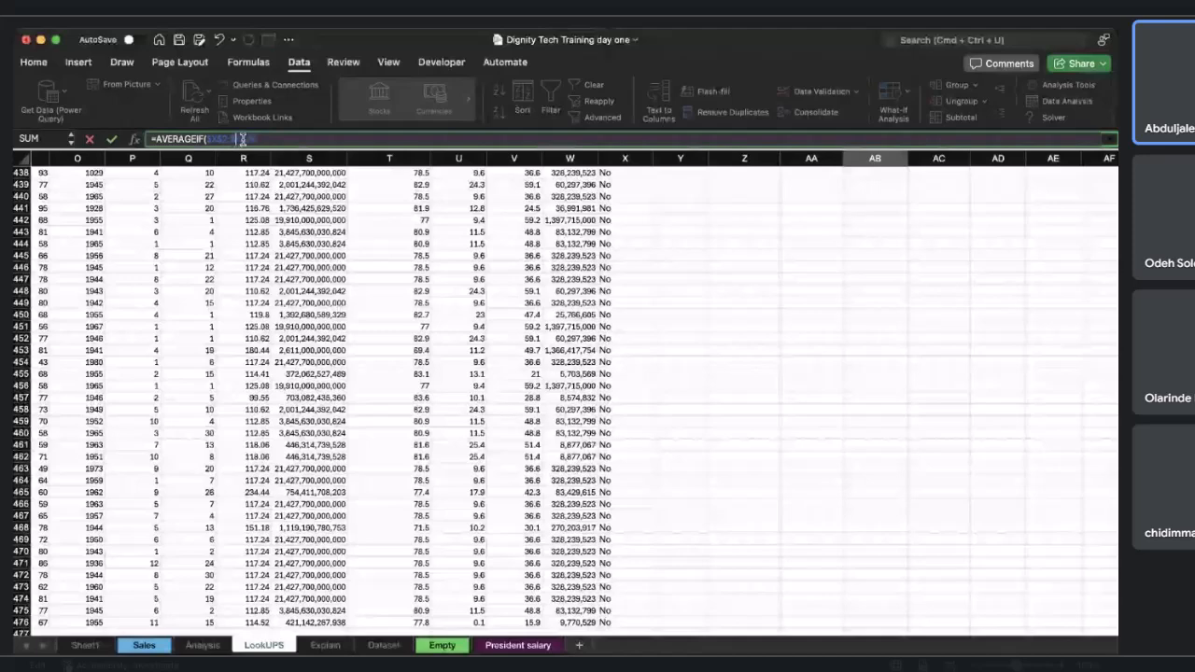
click(274, 139)
text(,)
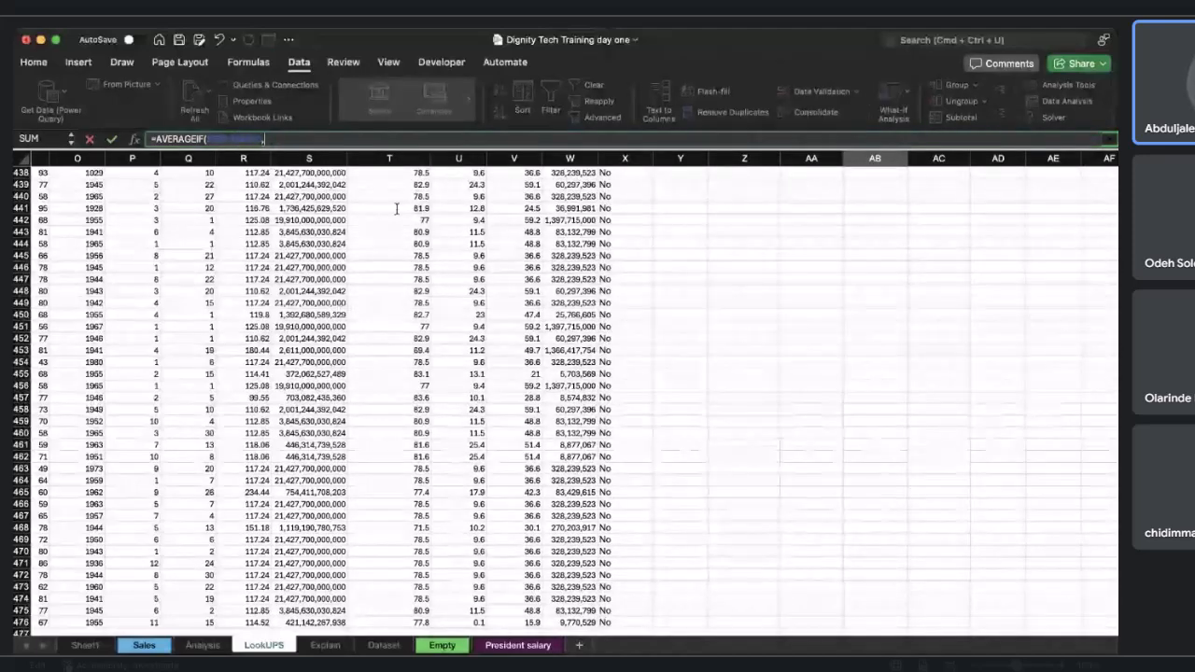
scroll(485, 258, up, 20)
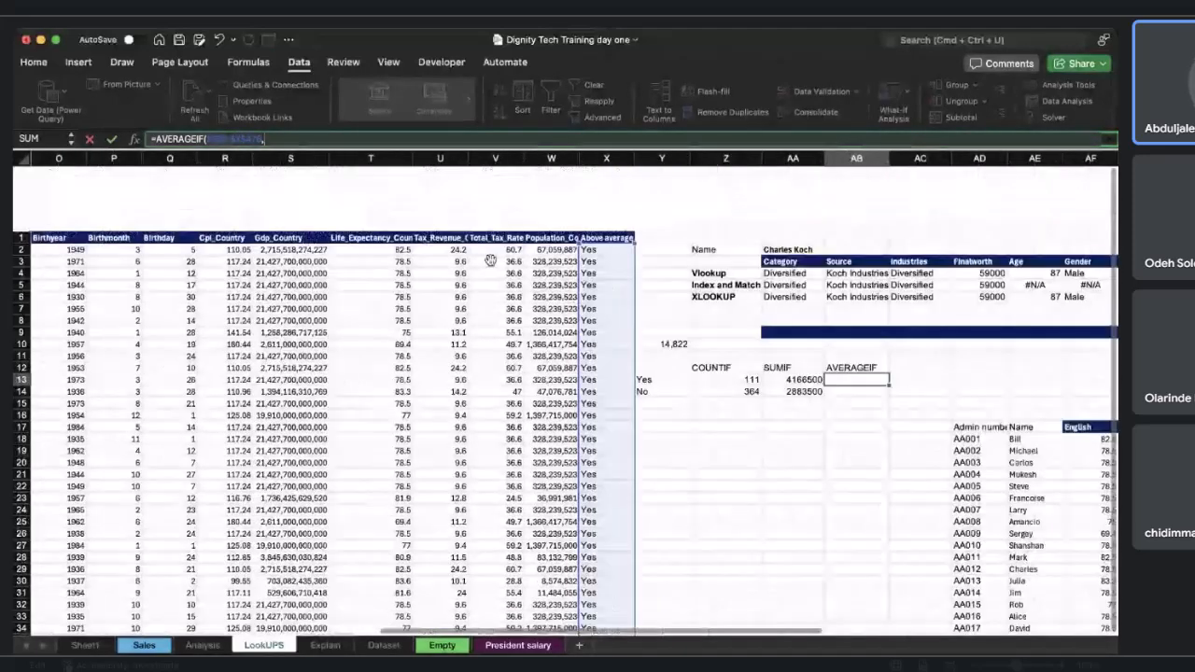
click(643, 315)
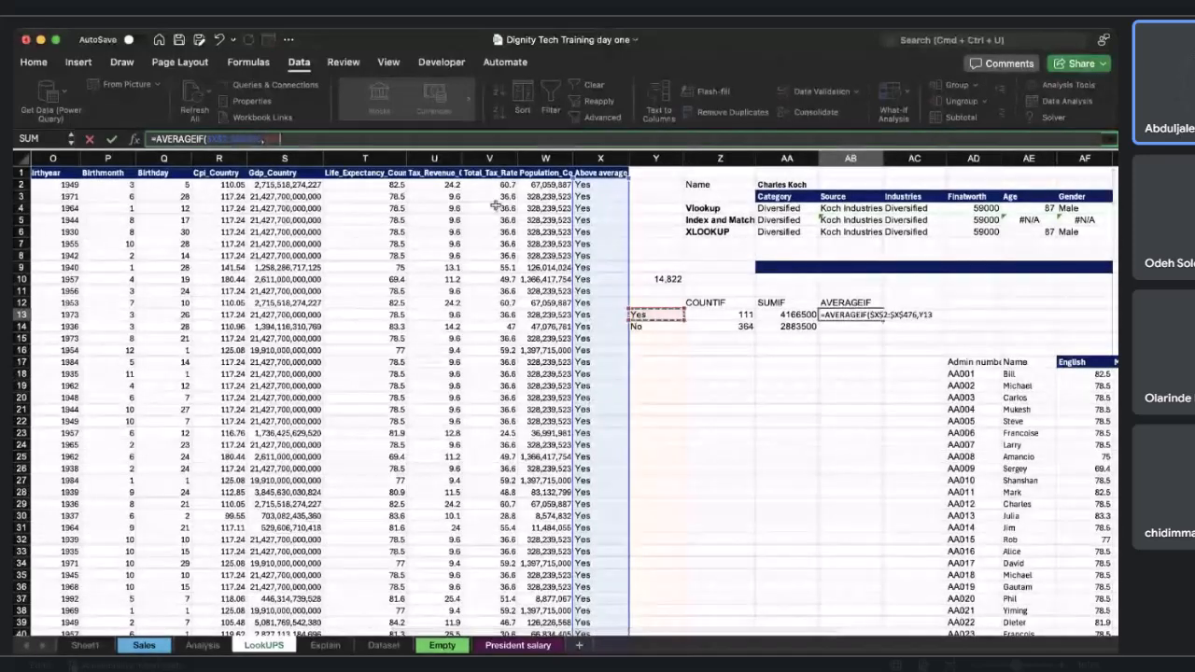
text(,)
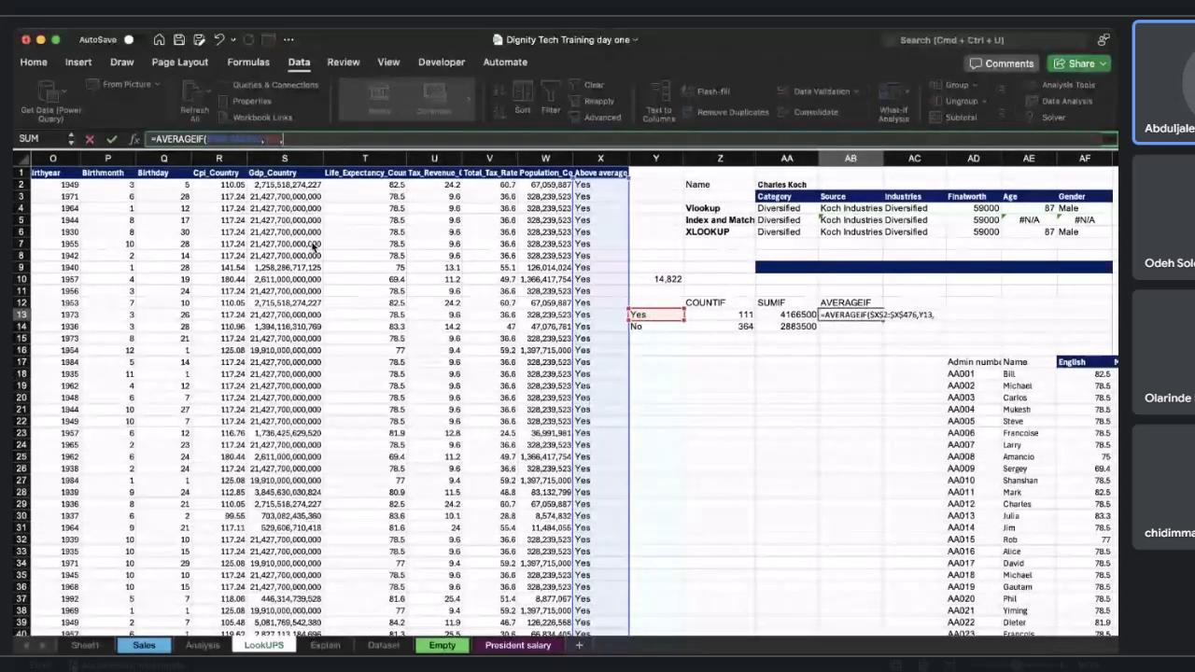
Complete AB13's AVERAGEIF with the absolute Finalworth range $M$2:$M$476 as the average range and confirm it.
scroll(315, 248, left, 3)
scroll(275, 271, left, 1)
click(142, 184)
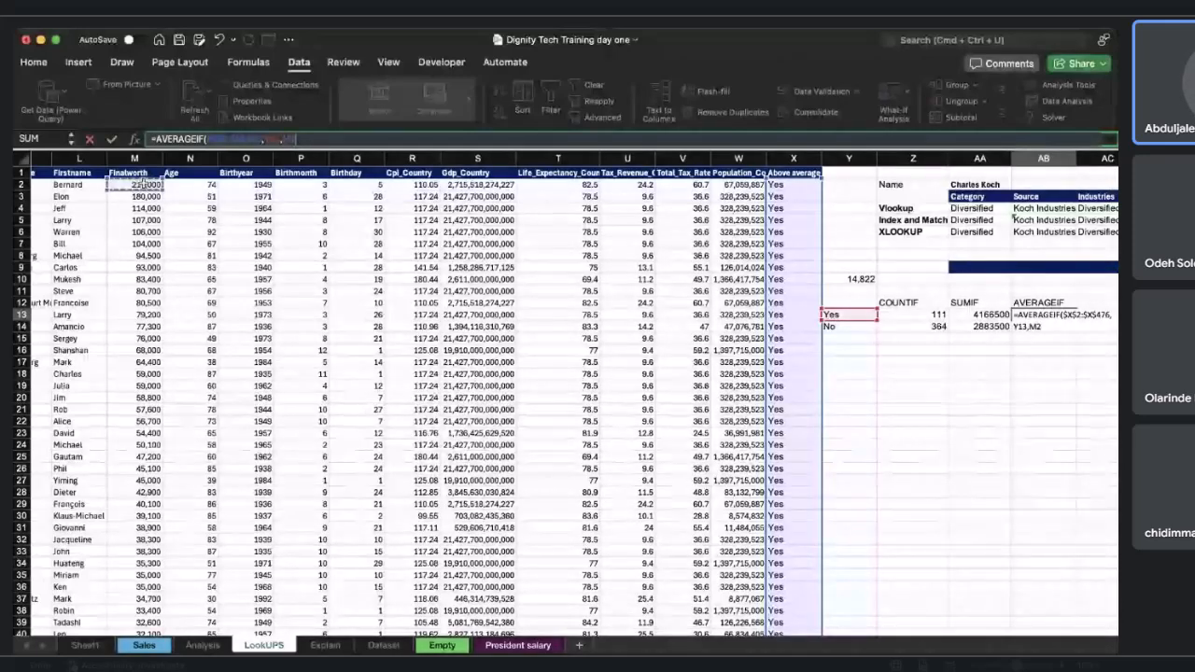
key(shift+super+Down)
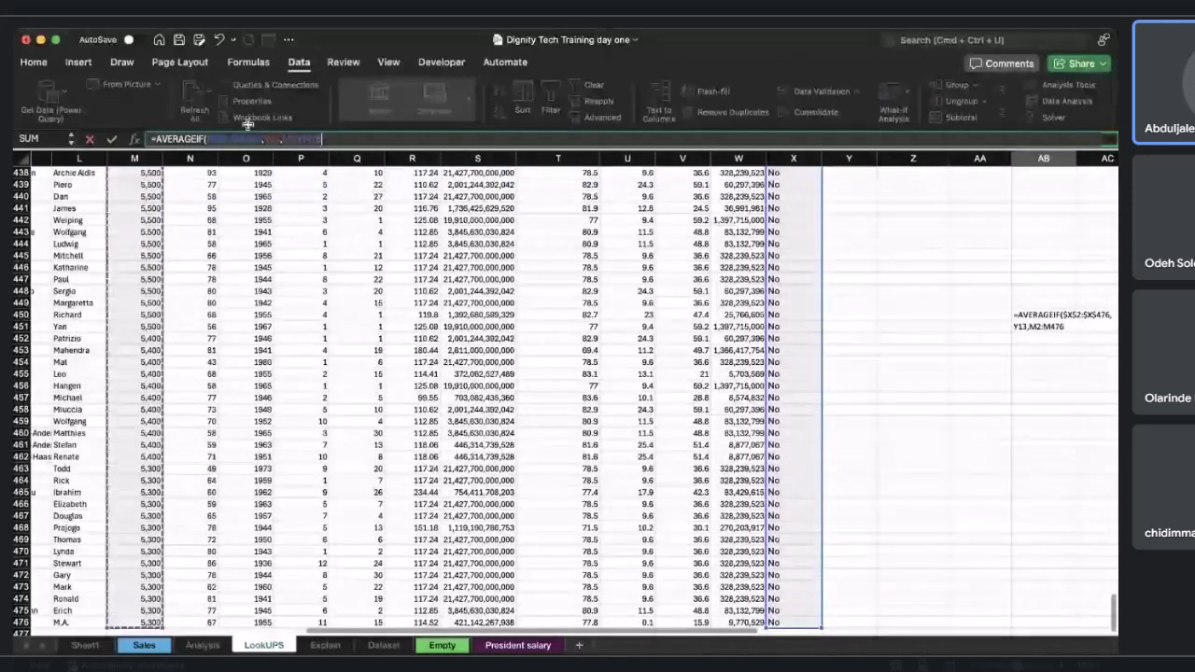
click(286, 140)
text($)
click(297, 140)
text($M$)
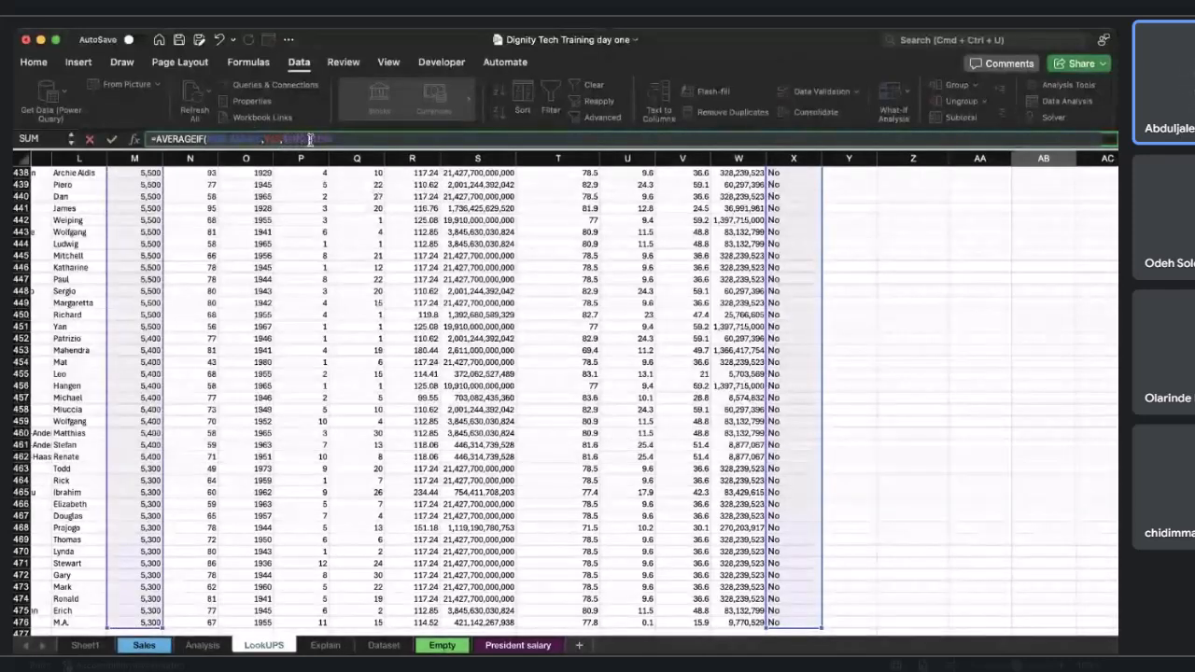
click(324, 140)
text($)
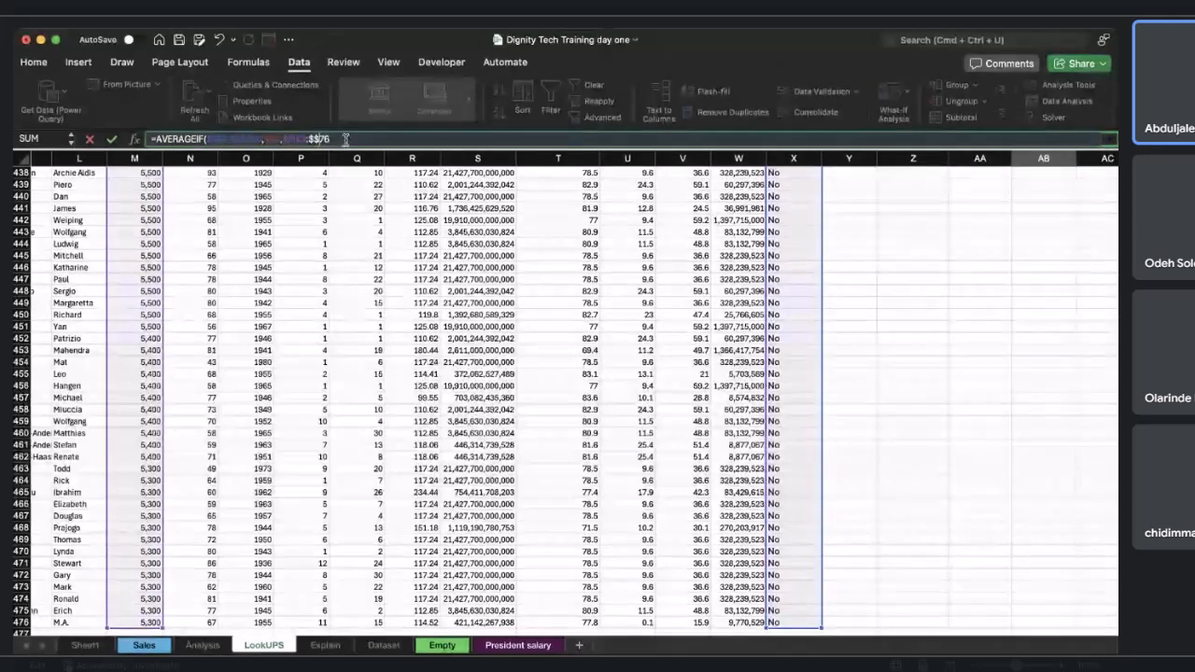
key(BackSpace)
key(BackSpace)
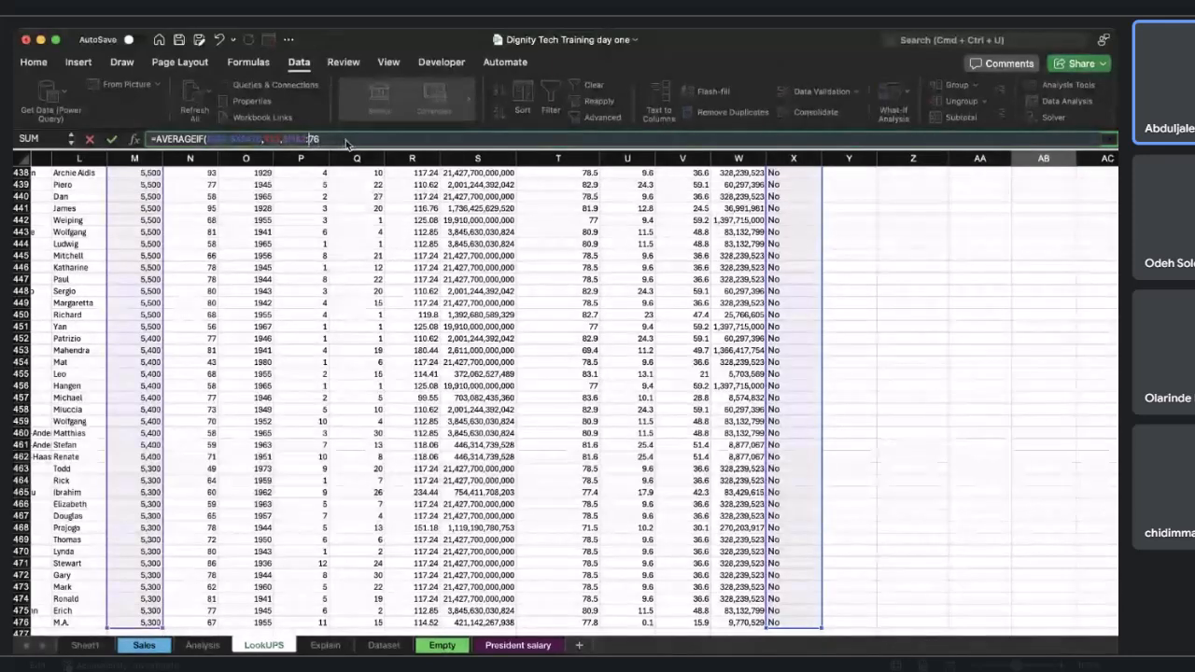
key(super+z)
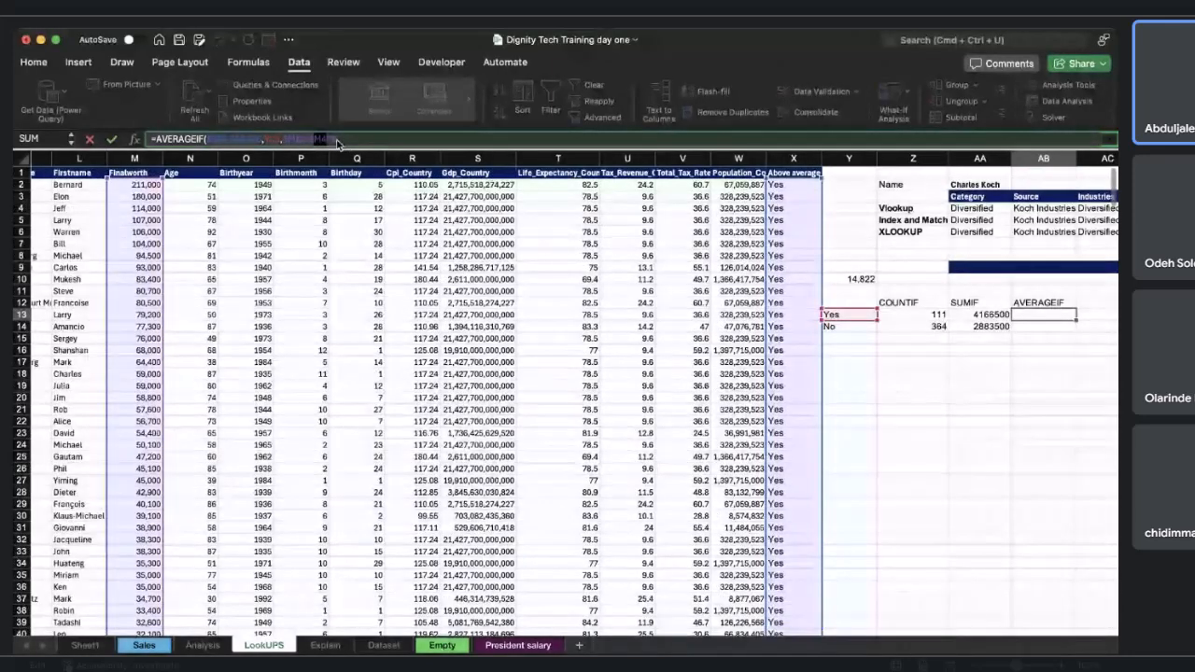
click(323, 141)
text($M$)
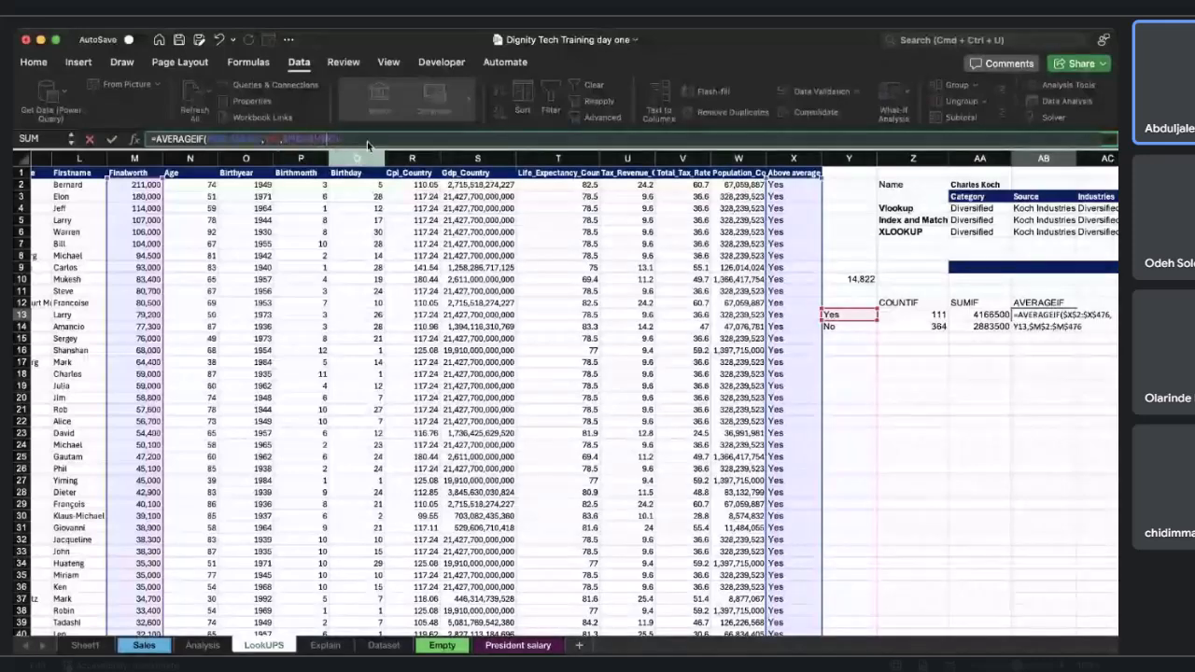
click(367, 140)
text())
key(Return)
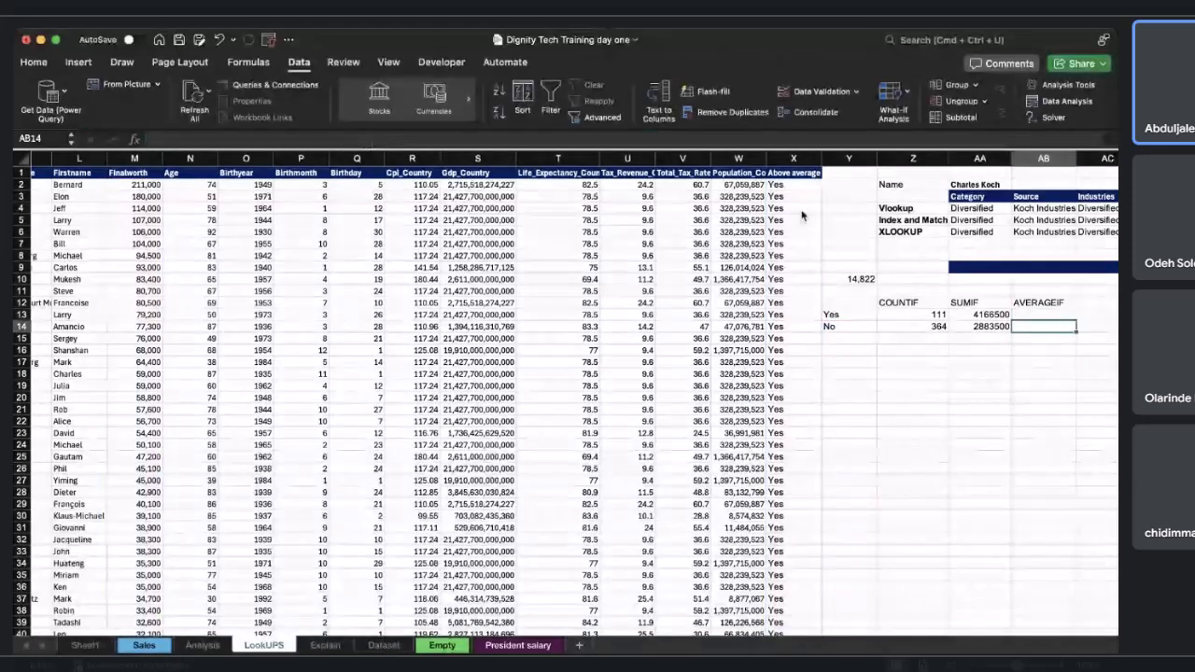
click(1037, 314)
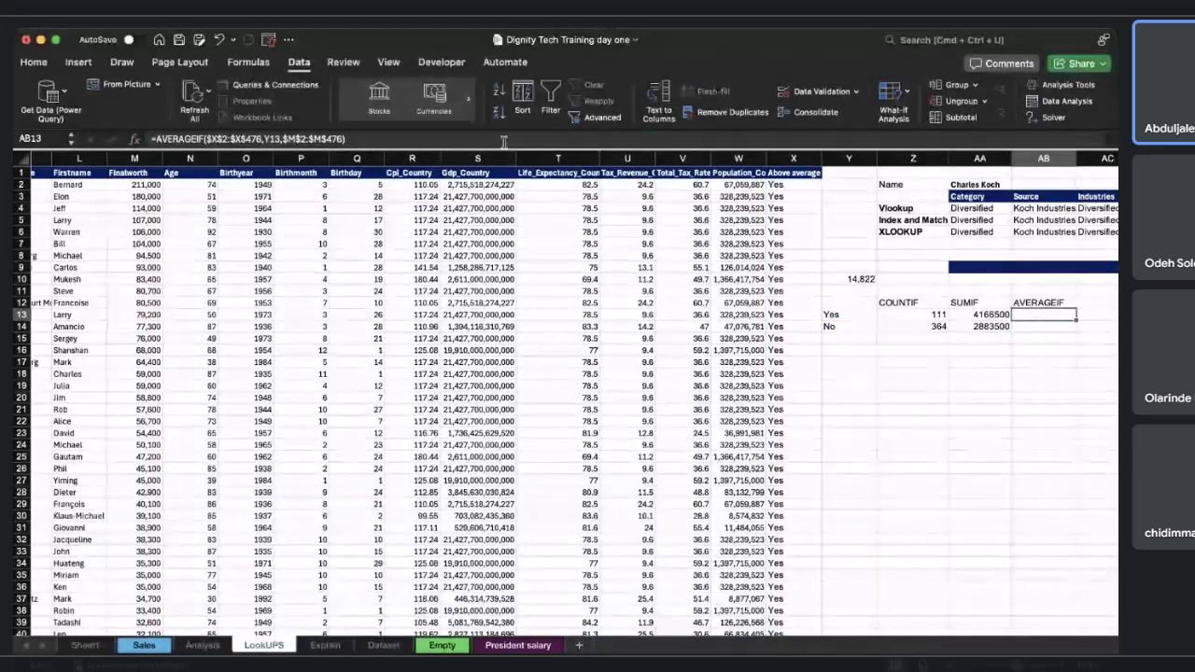
click(359, 138)
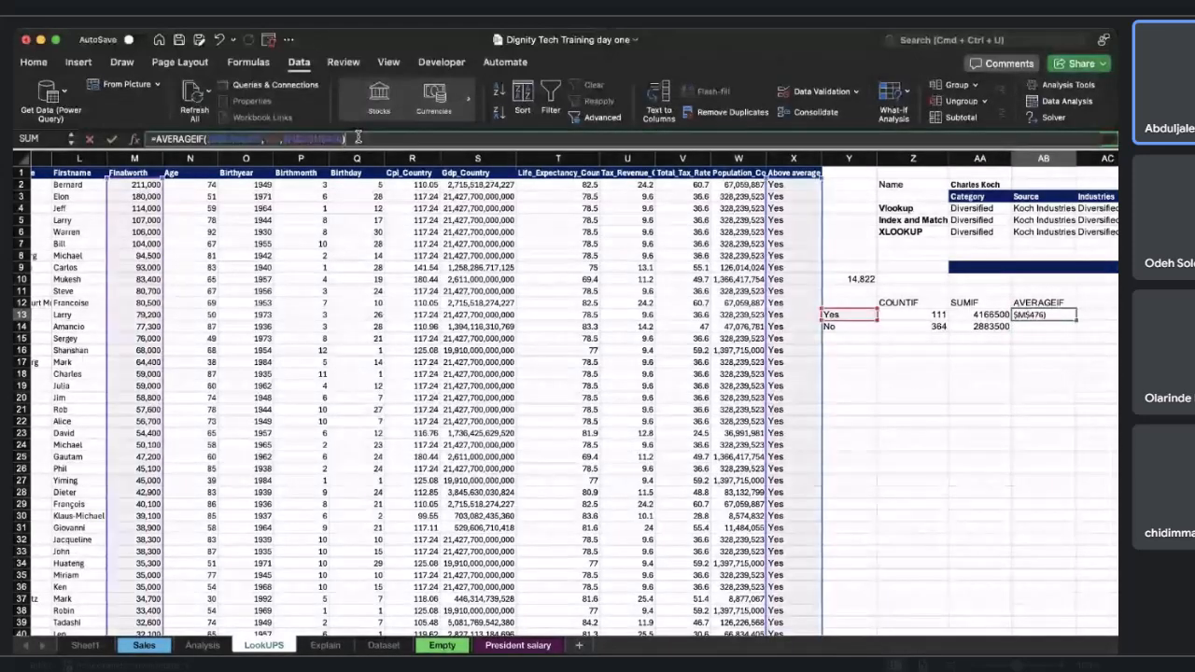
key(Return)
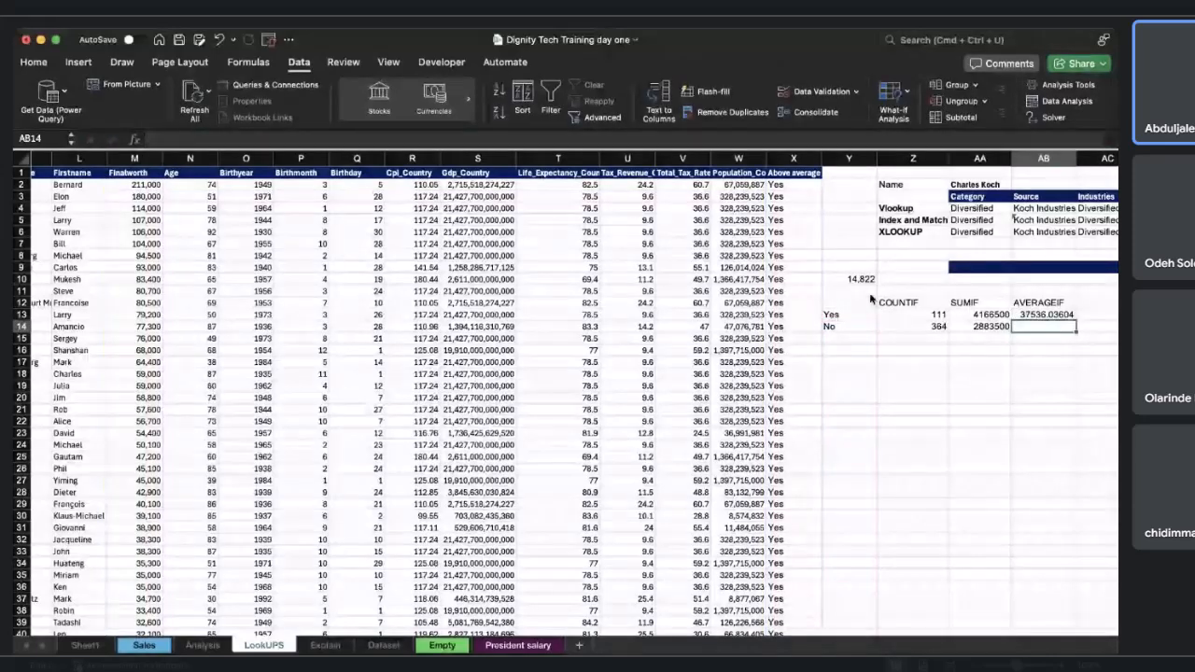
Fill AB13's AVERAGEIF formula down to AB14 and inspect the formulas in both cells.
scroll(869, 296, right, 2)
click(955, 314)
drag(996, 320, 996, 328)
click(971, 315)
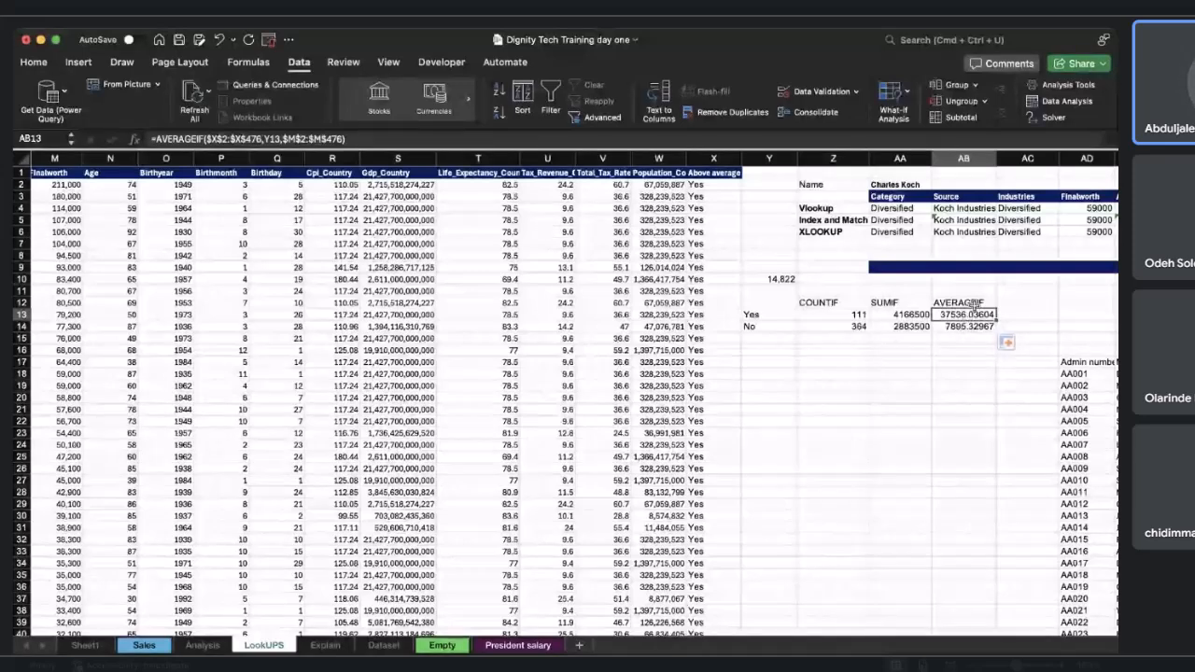
click(973, 327)
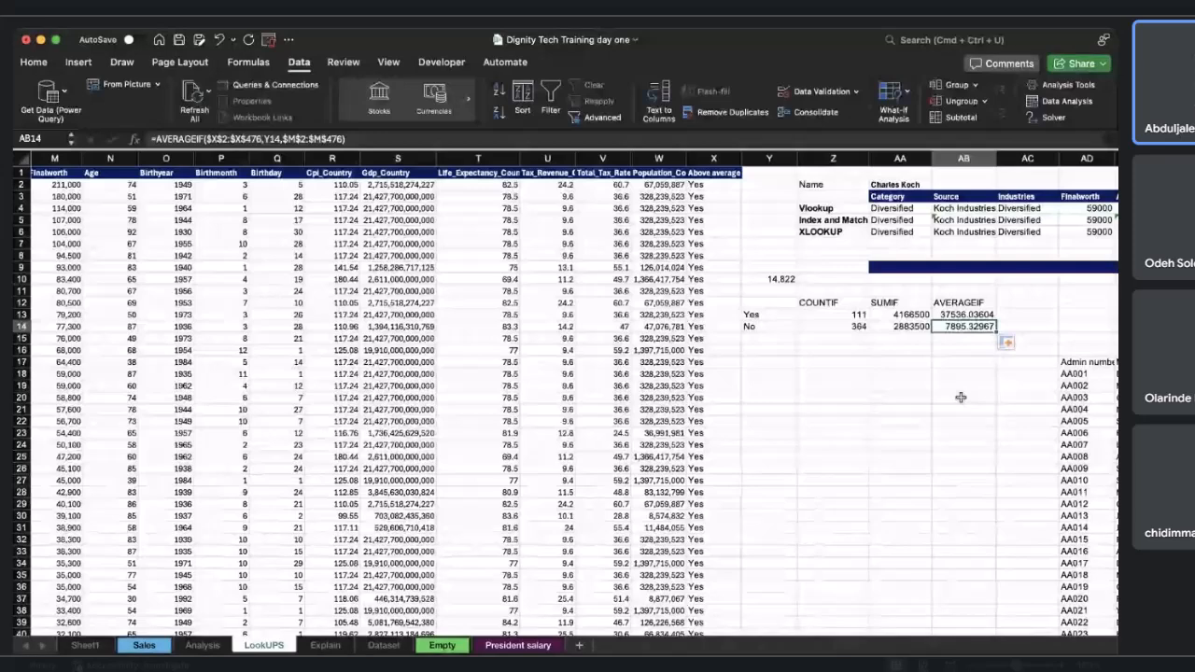
Examine the Finalworth values in column M and the SUMIF formula in AA13.
scroll(960, 398, left, 4)
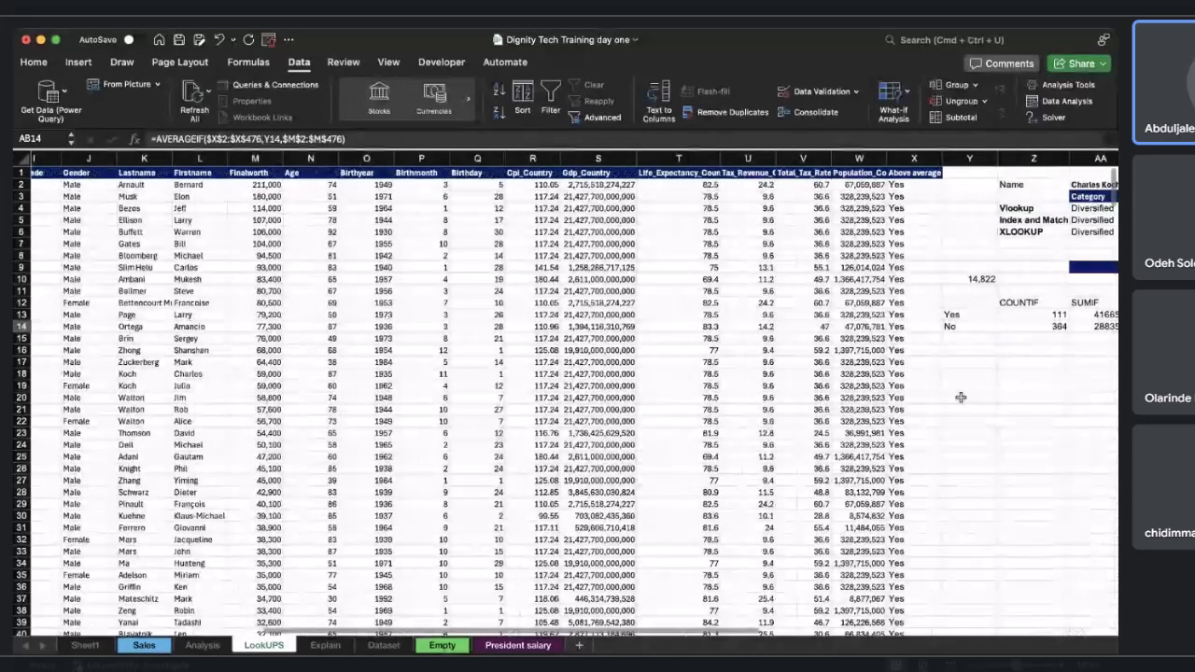
scroll(960, 398, left, 8)
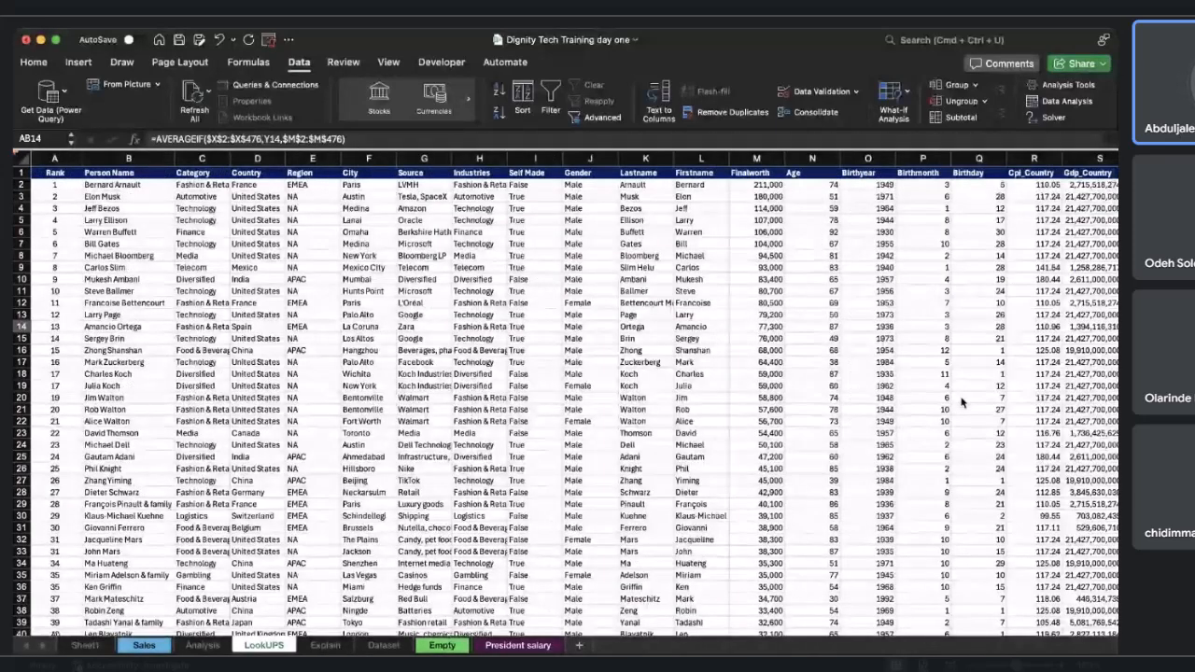
scroll(960, 401, right, 1)
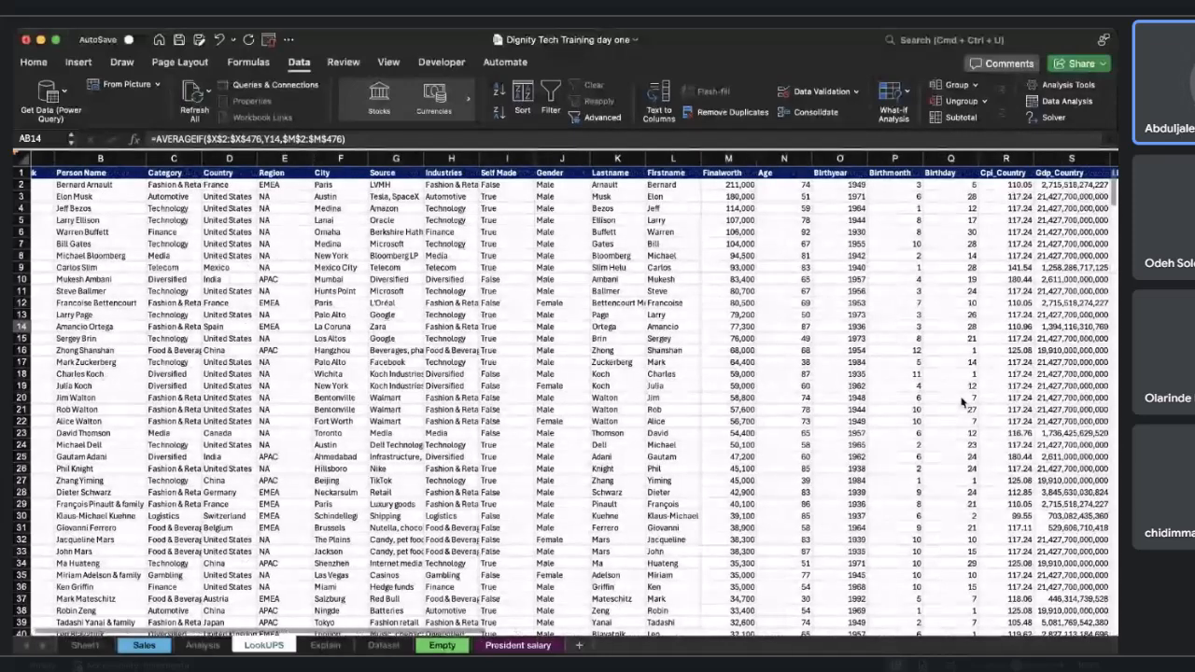
drag(728, 185, 726, 448)
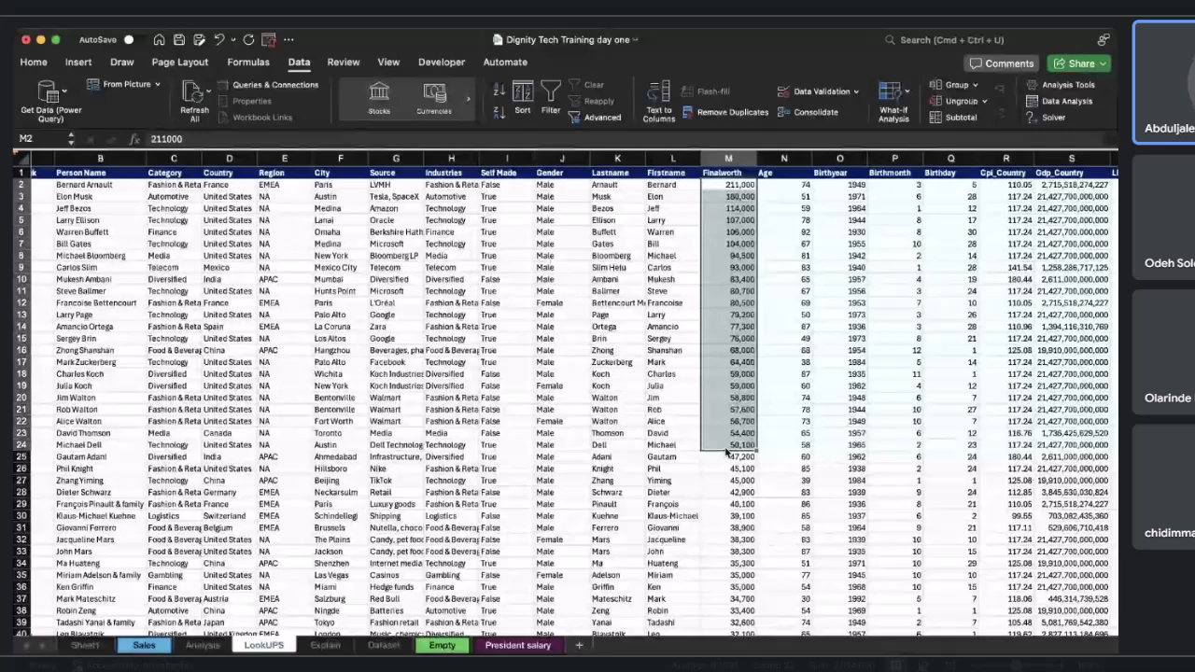
click(739, 233)
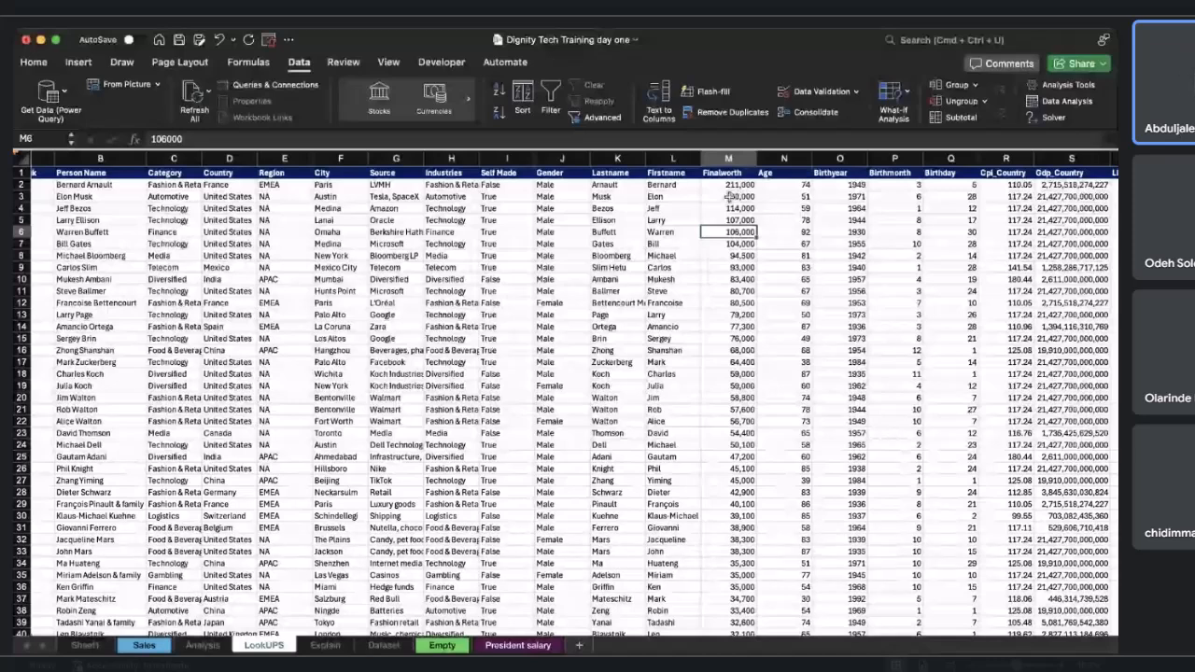
drag(728, 185, 718, 341)
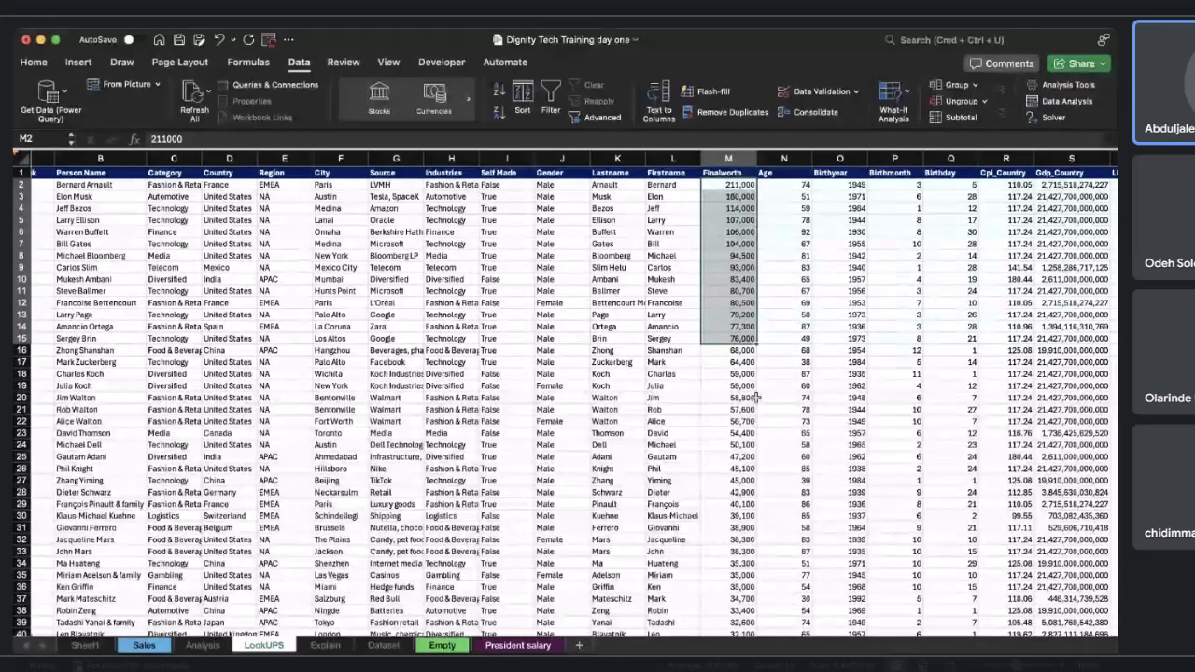
scroll(756, 398, right, 9)
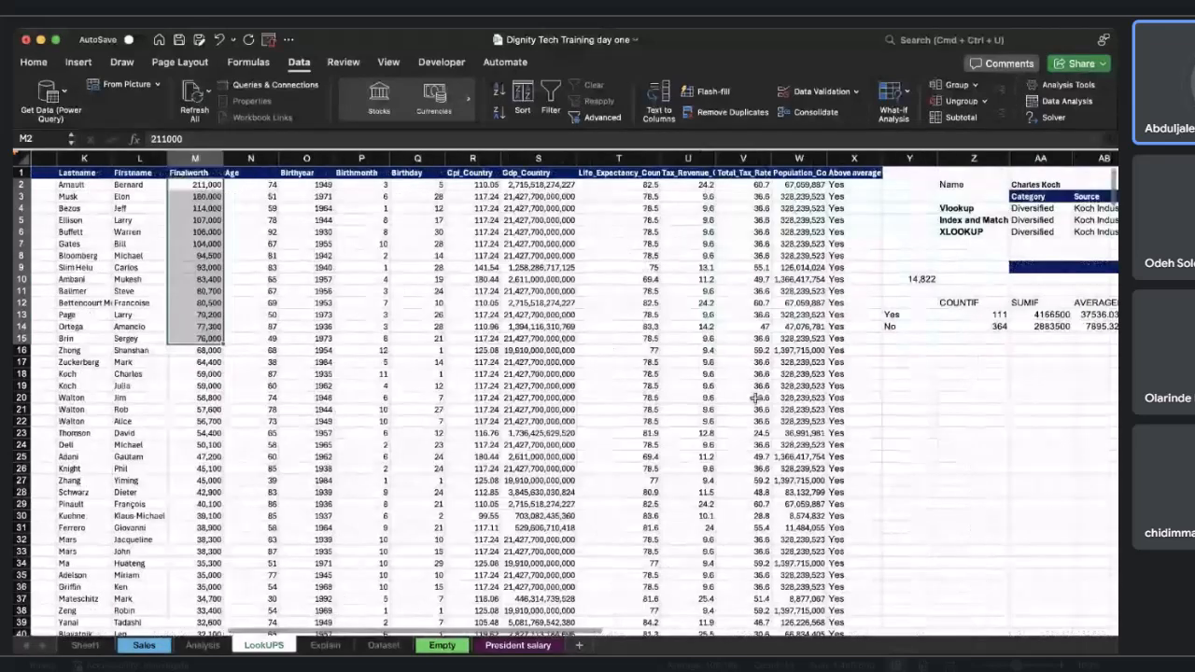
scroll(756, 398, right, 2)
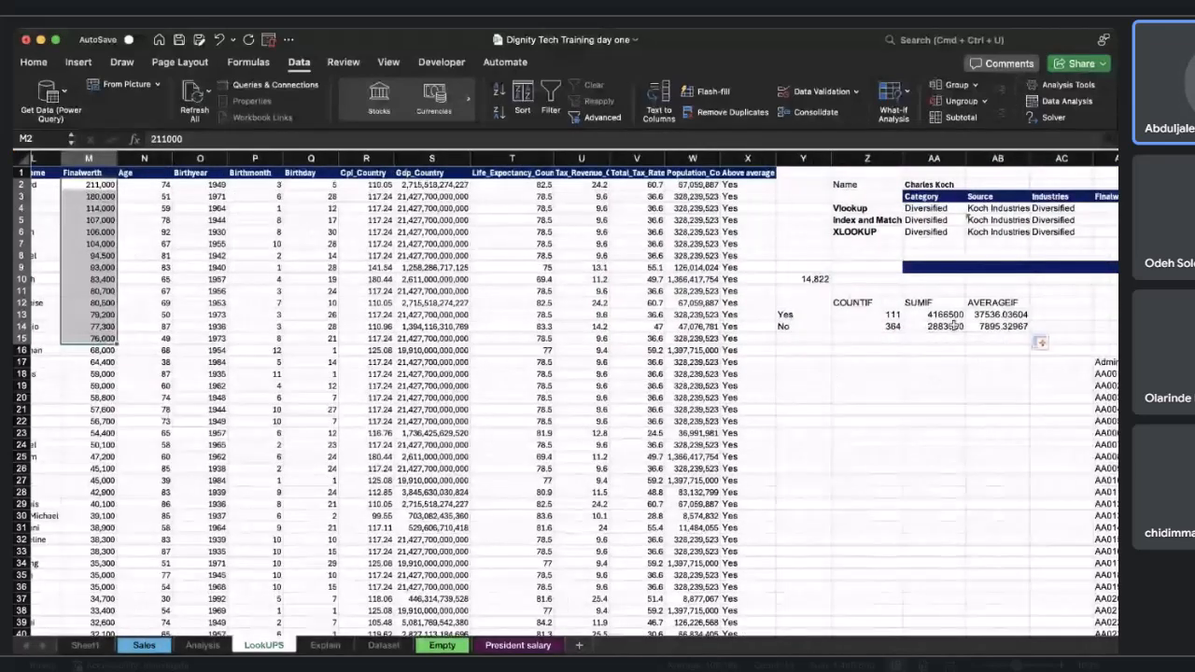
click(933, 314)
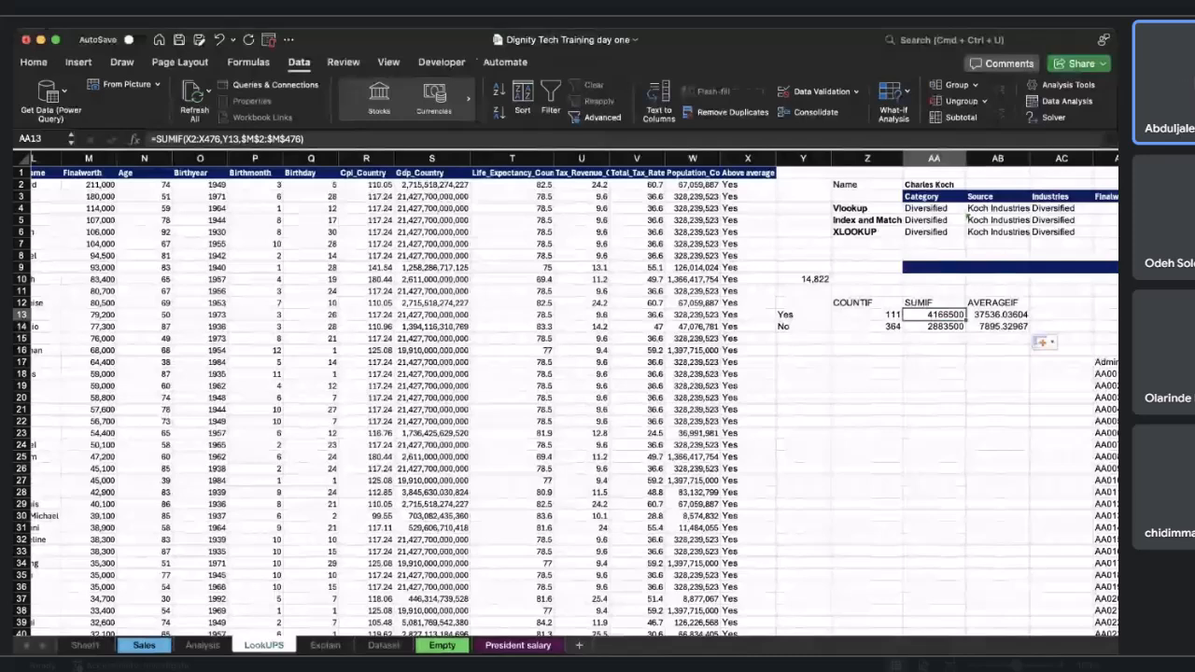
key(super+Tab)
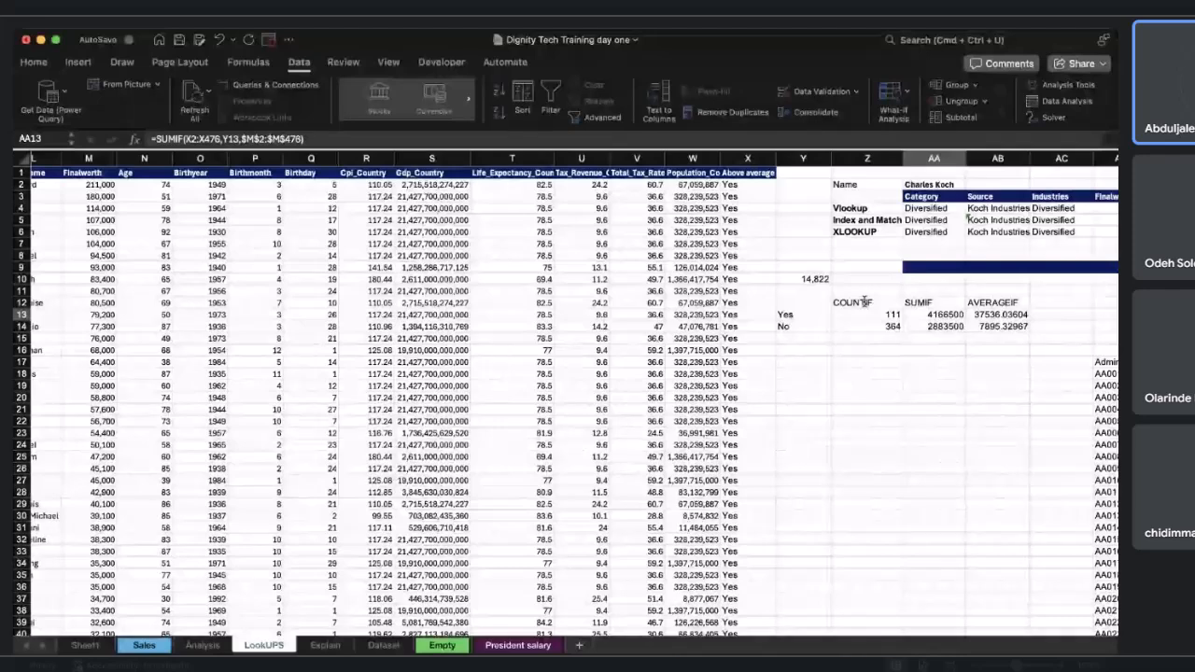
click(761, 327)
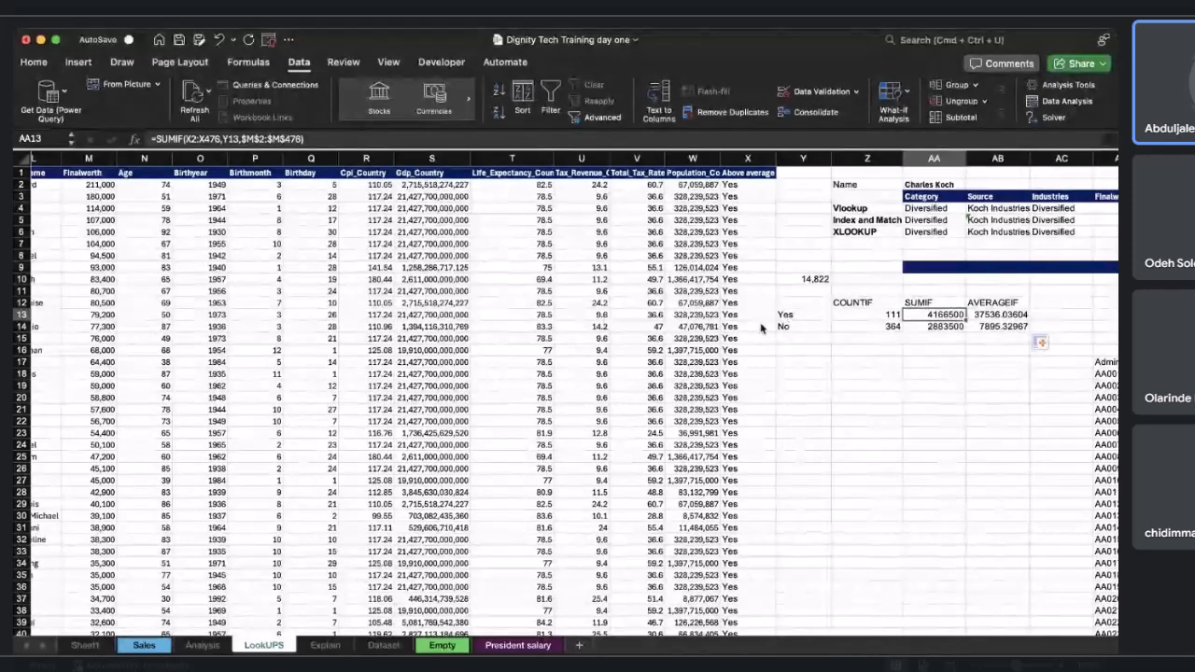
key(ctrl+Right)
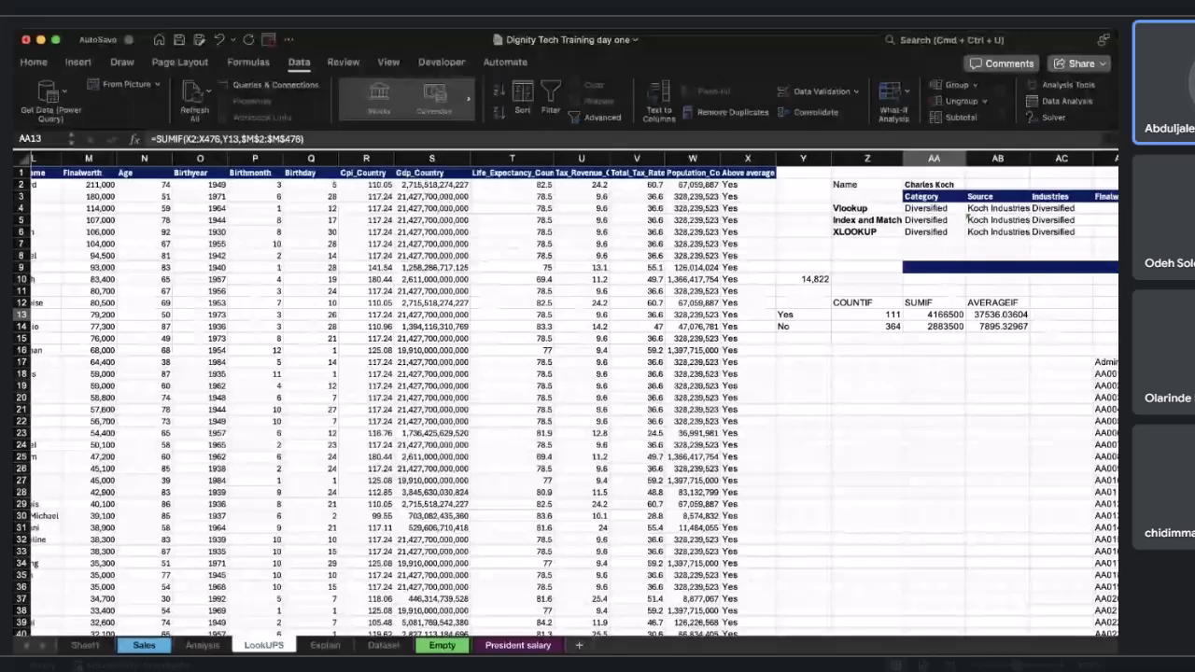
click(468, 457)
key(ctrl+Right)
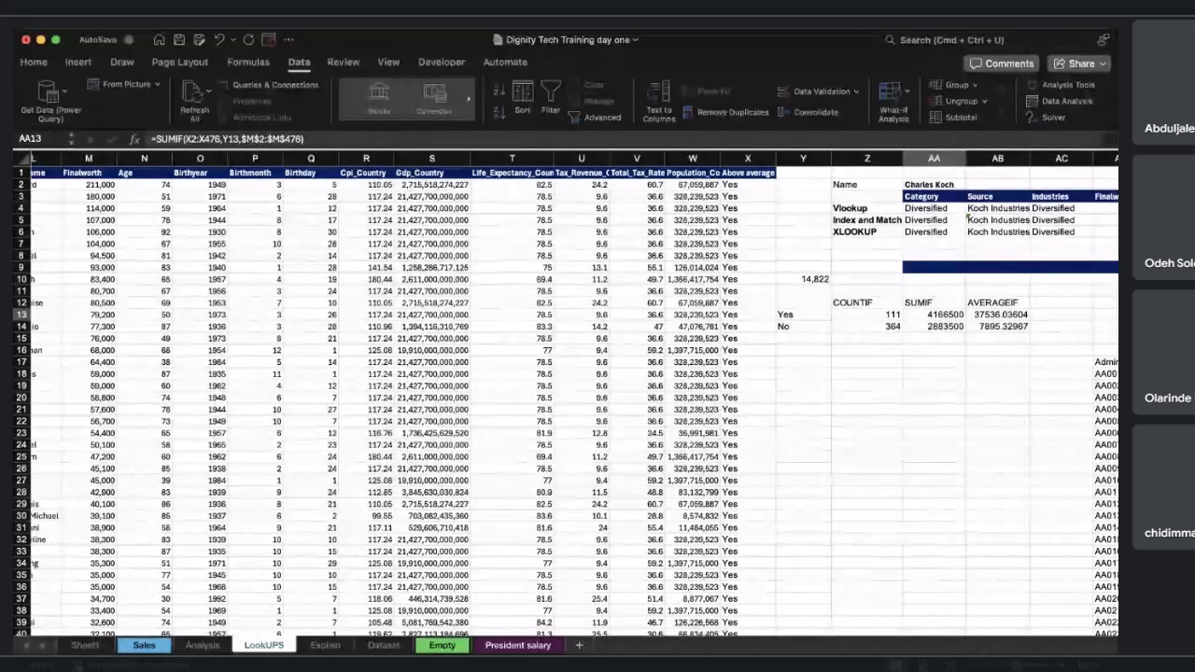
click(508, 278)
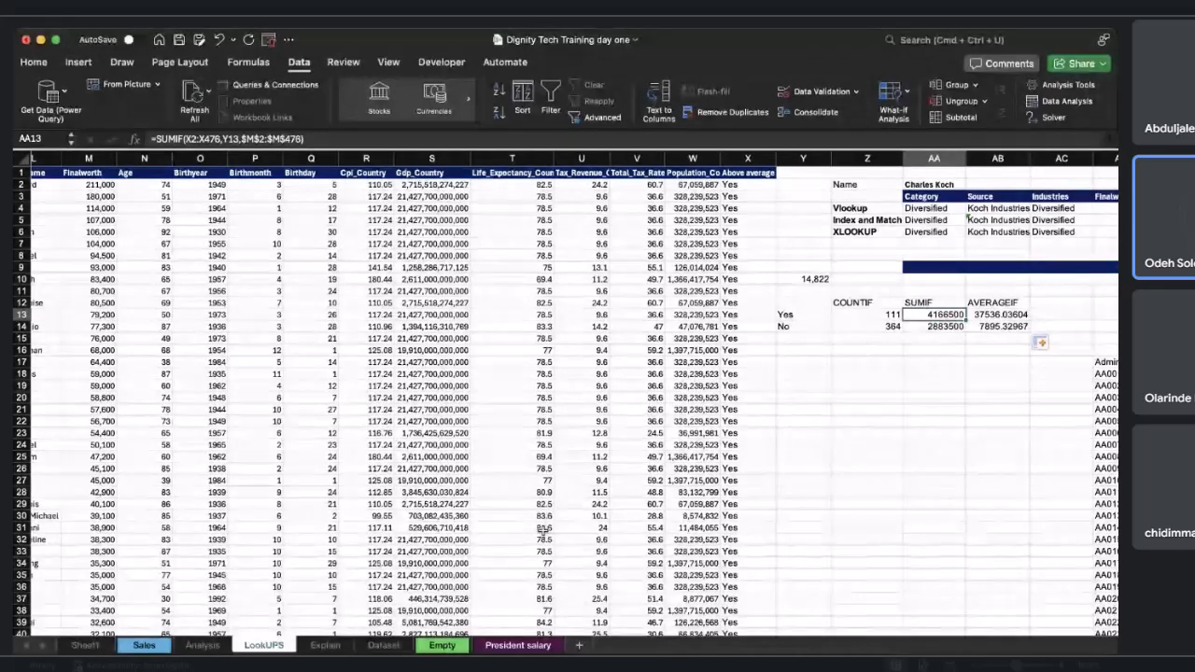
key(ctrl+Right)
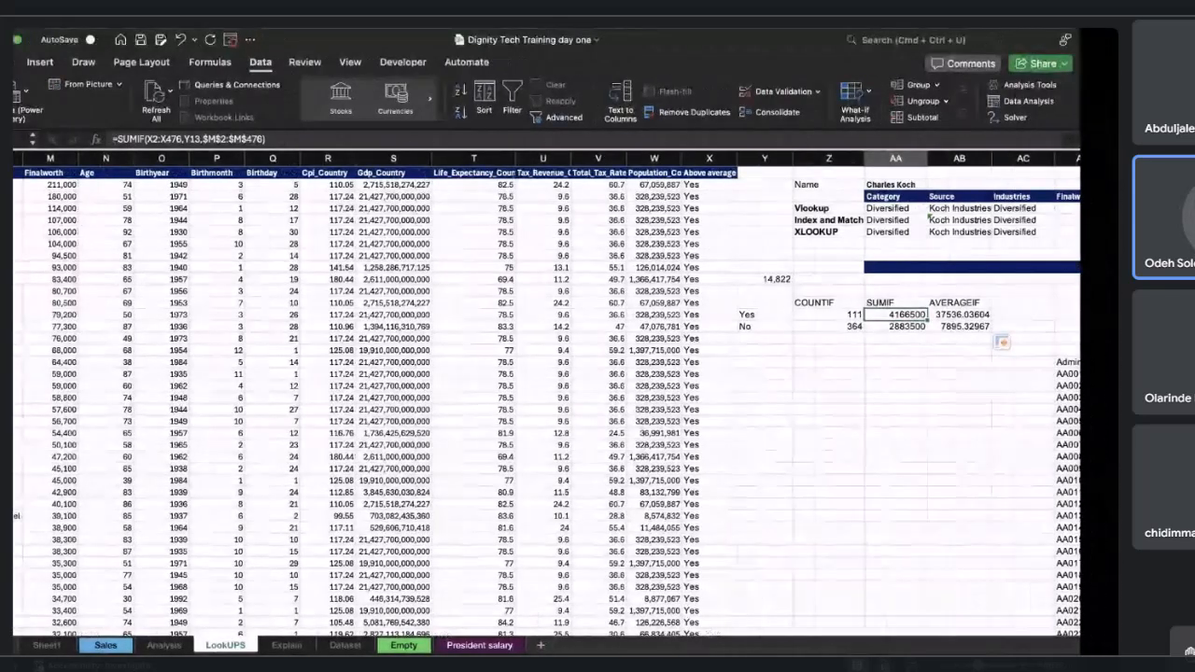
key(ctrl+Left)
click(827, 477)
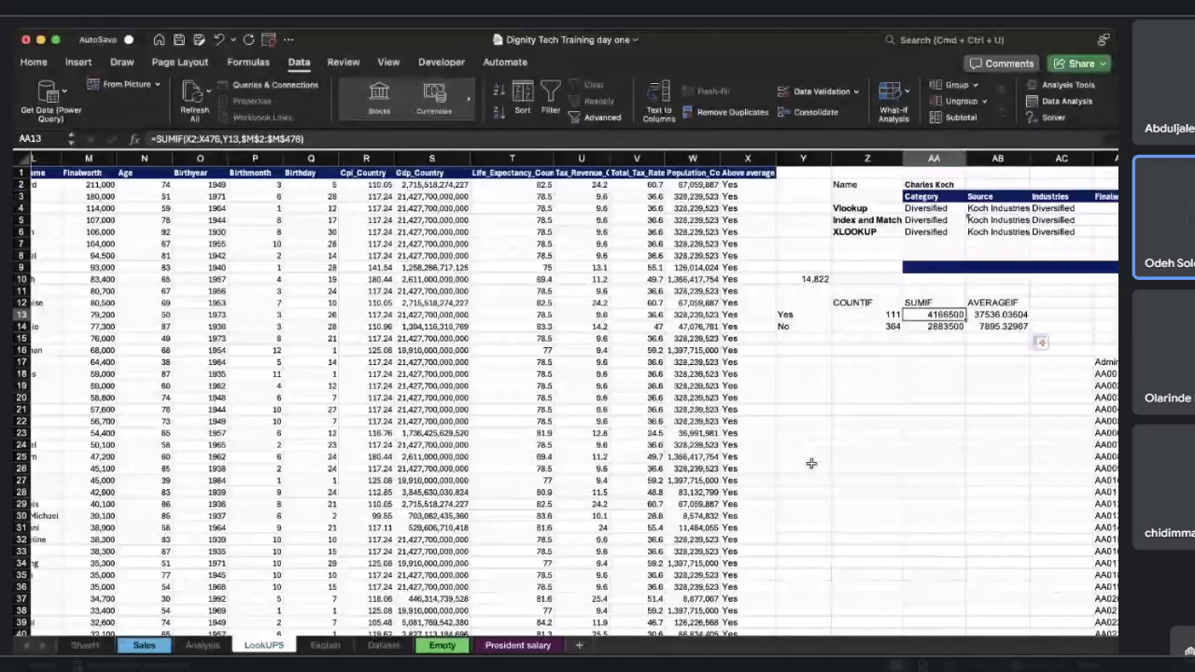
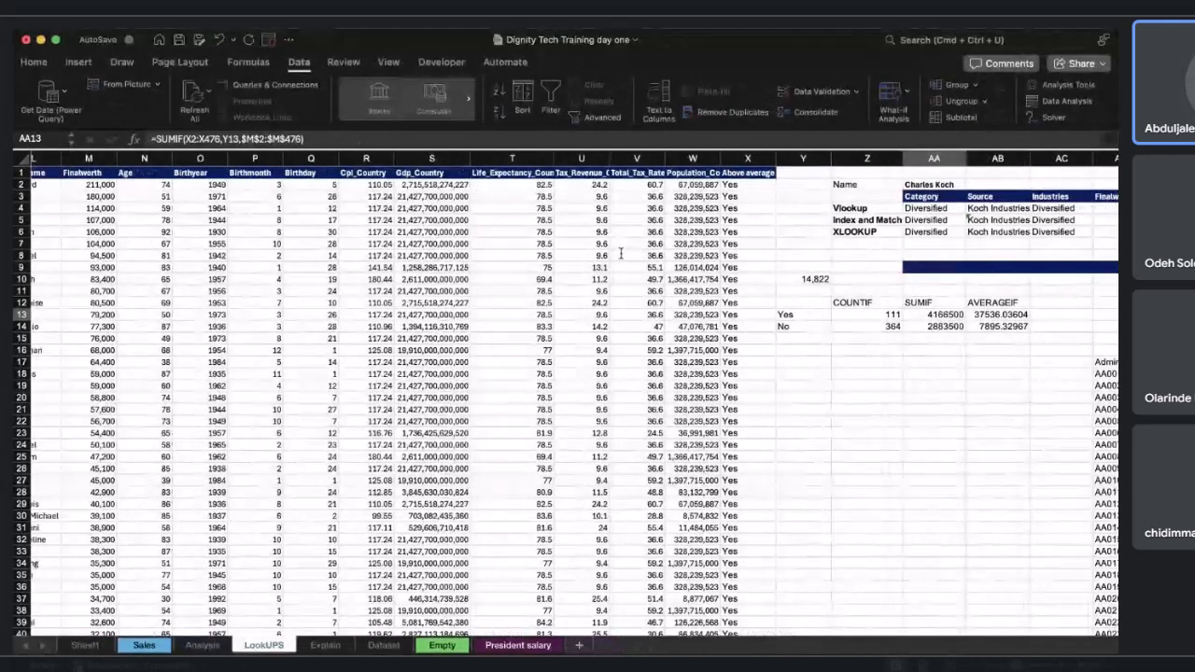
Insert a PivotTable from the billionaires data table, placing it on the existing LookUPS sheet at cell AT9.
click(624, 257)
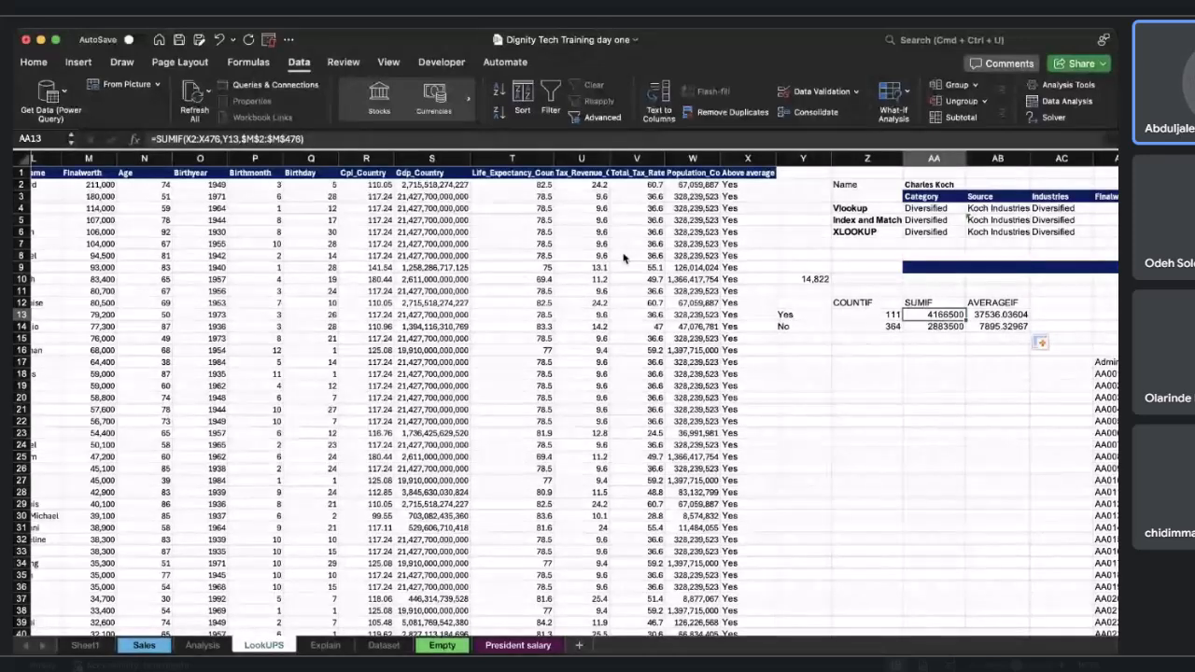
scroll(624, 257, left, 5)
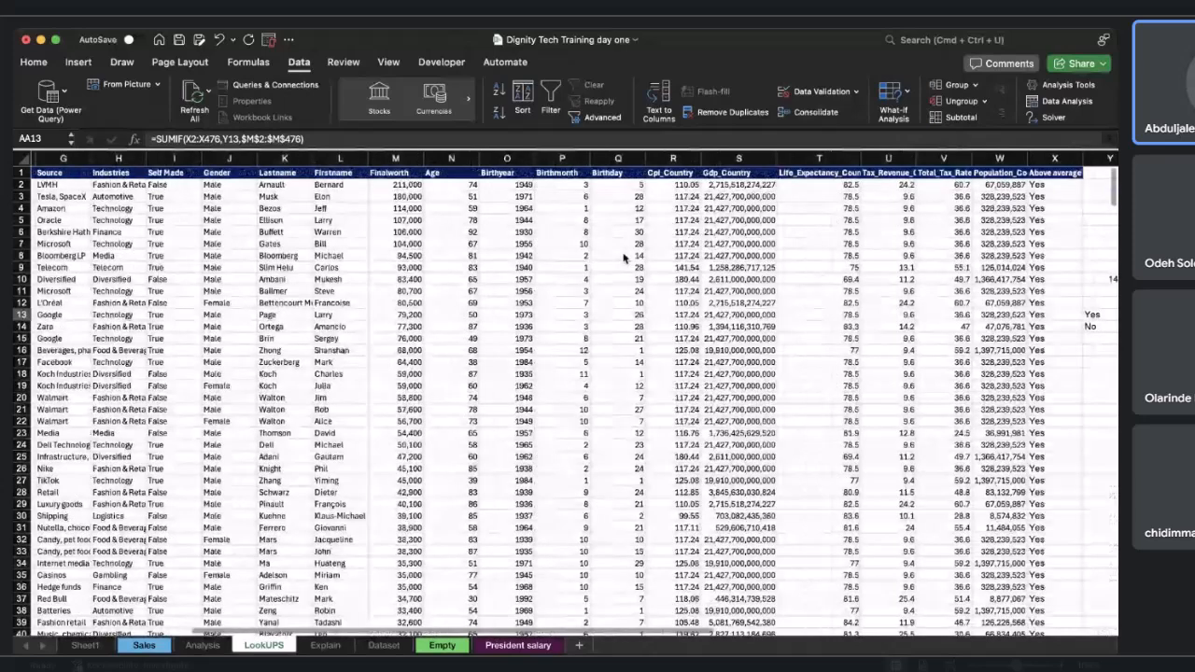
scroll(624, 258, left, 5)
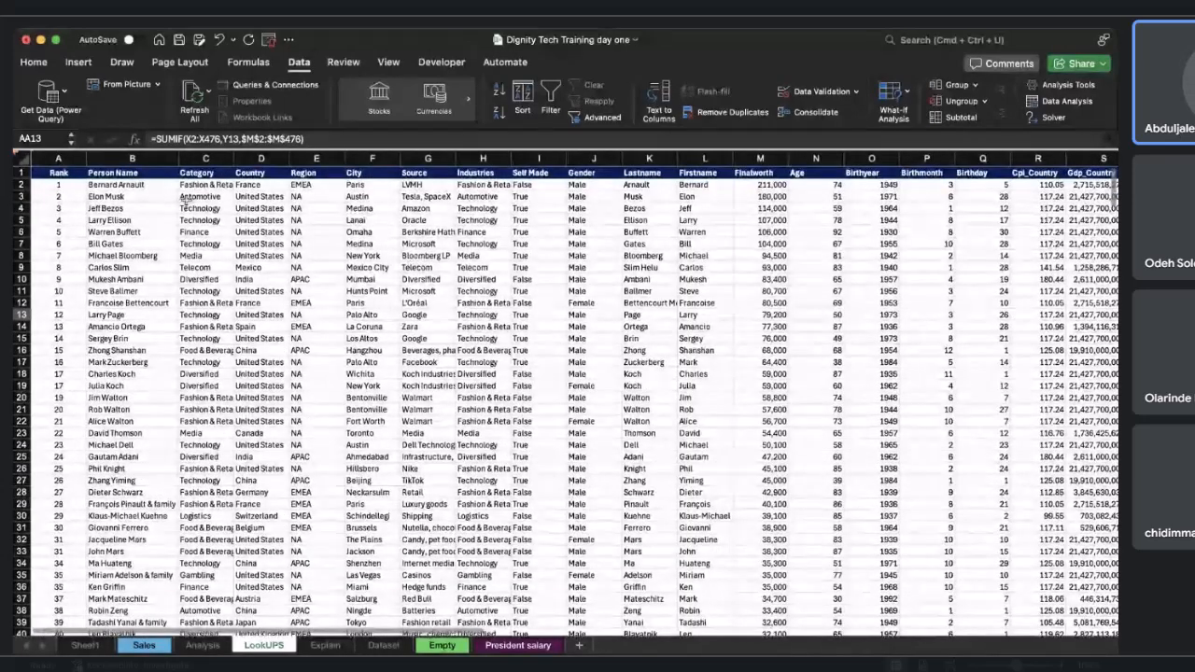
key(ctrl+Home)
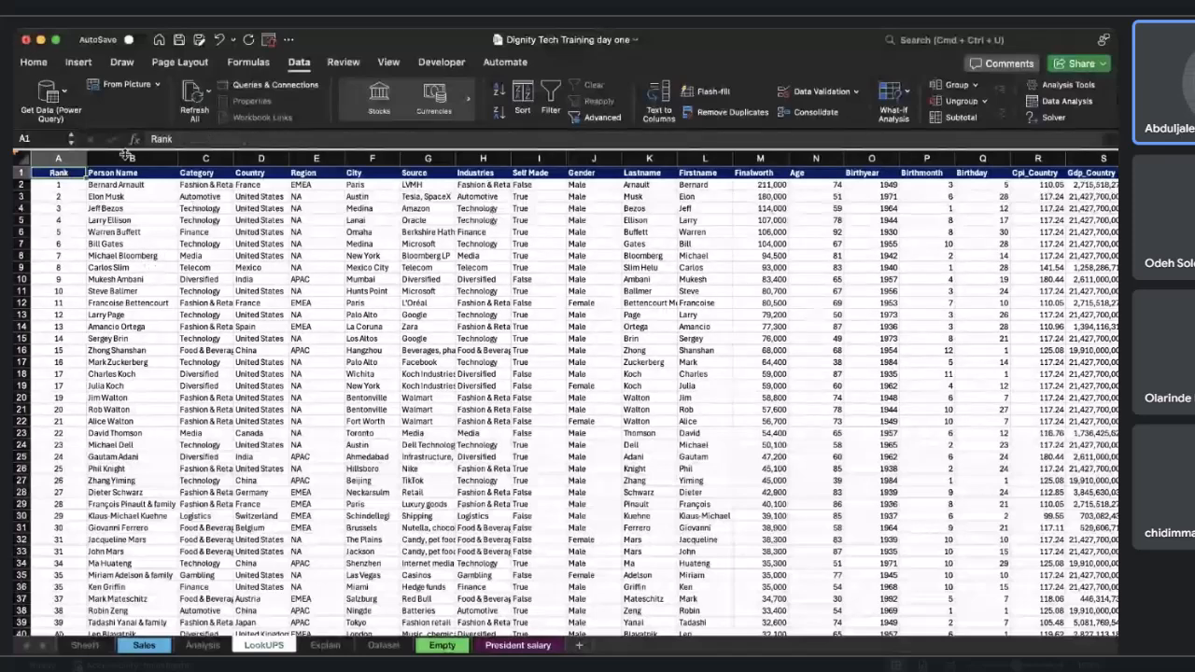
click(74, 62)
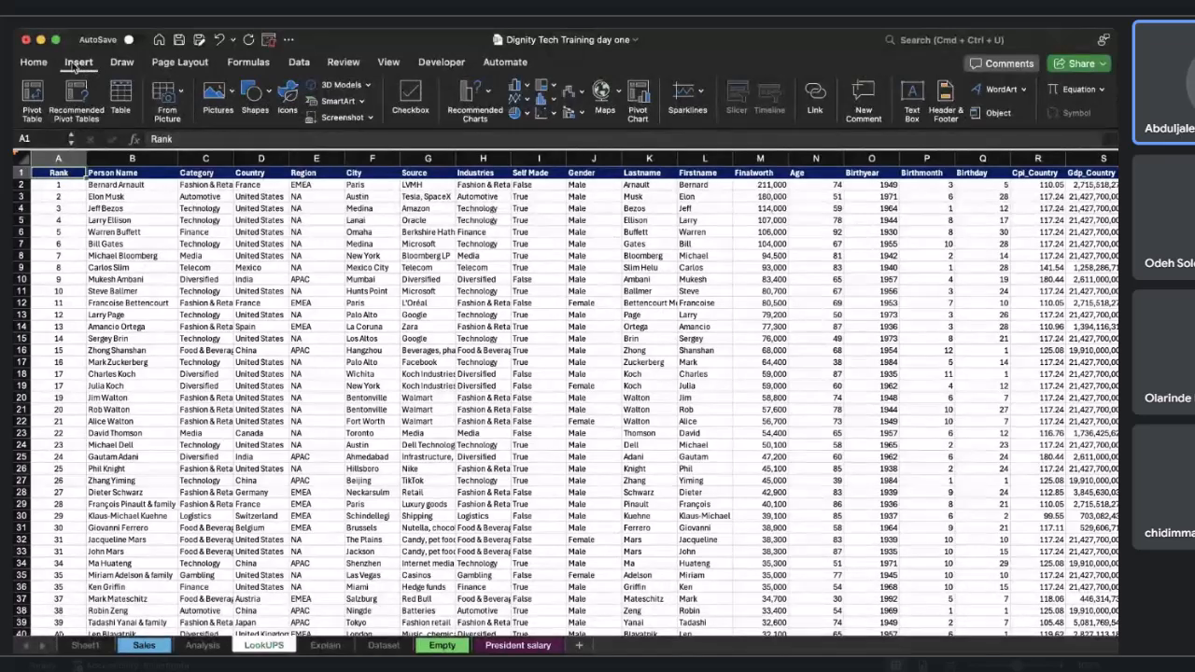
click(36, 97)
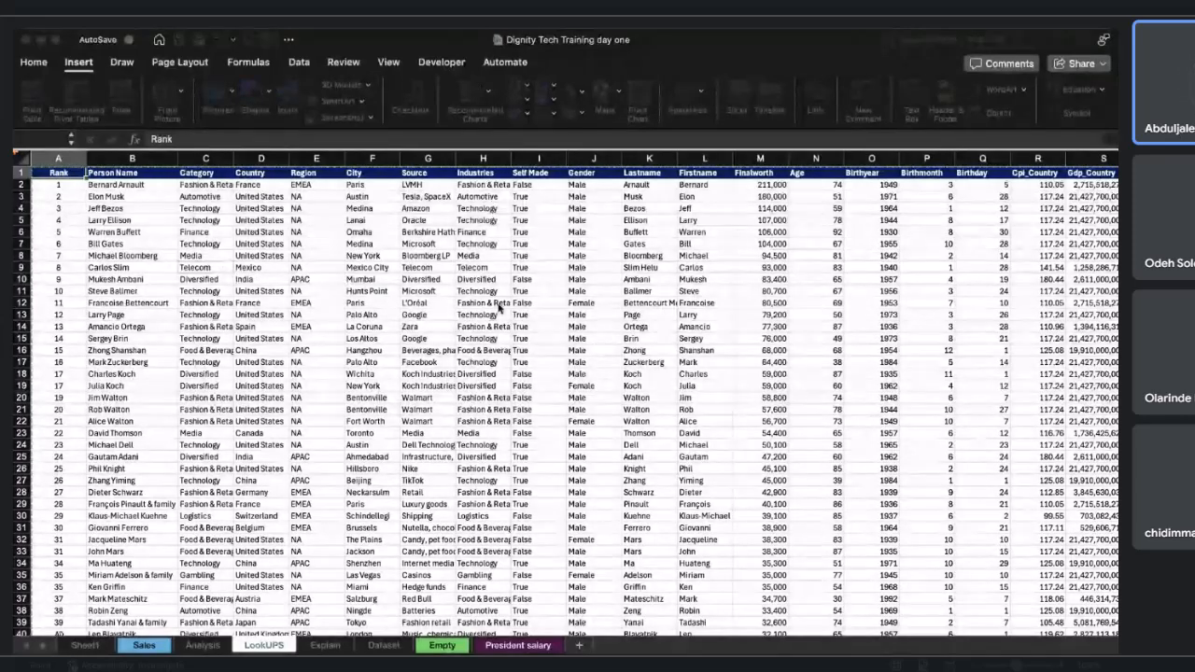
scroll(961, 297, right, 2)
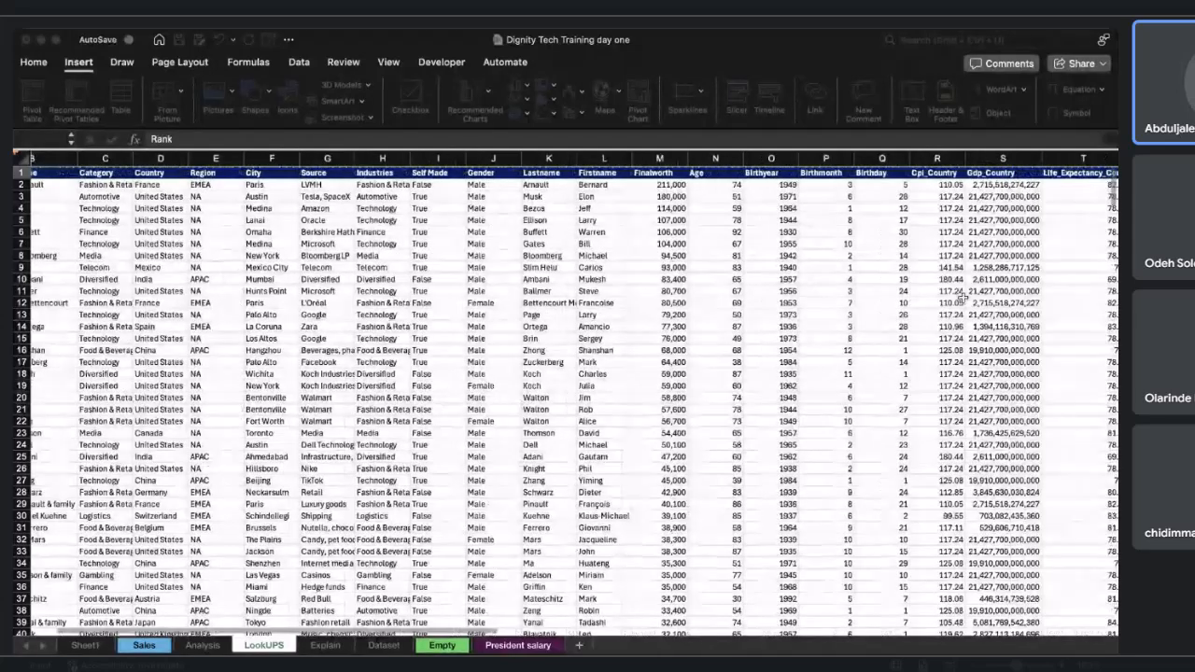
scroll(961, 297, right, 5)
scroll(961, 297, left, 10)
scroll(962, 298, down, 6)
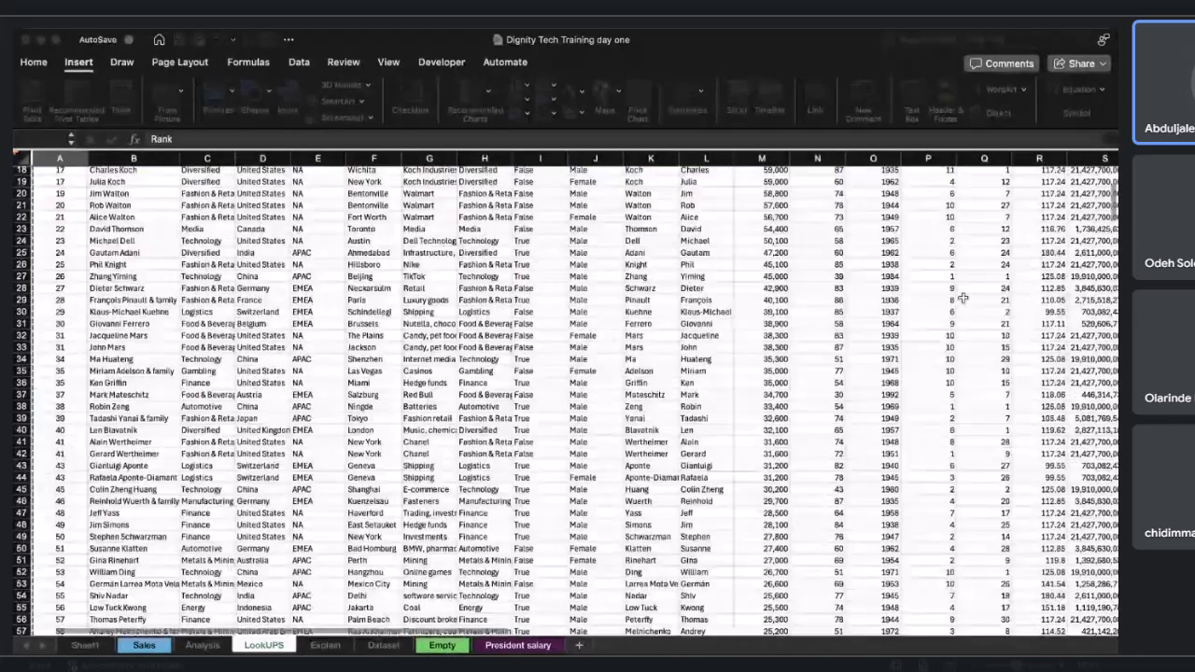
scroll(961, 296, down, 9)
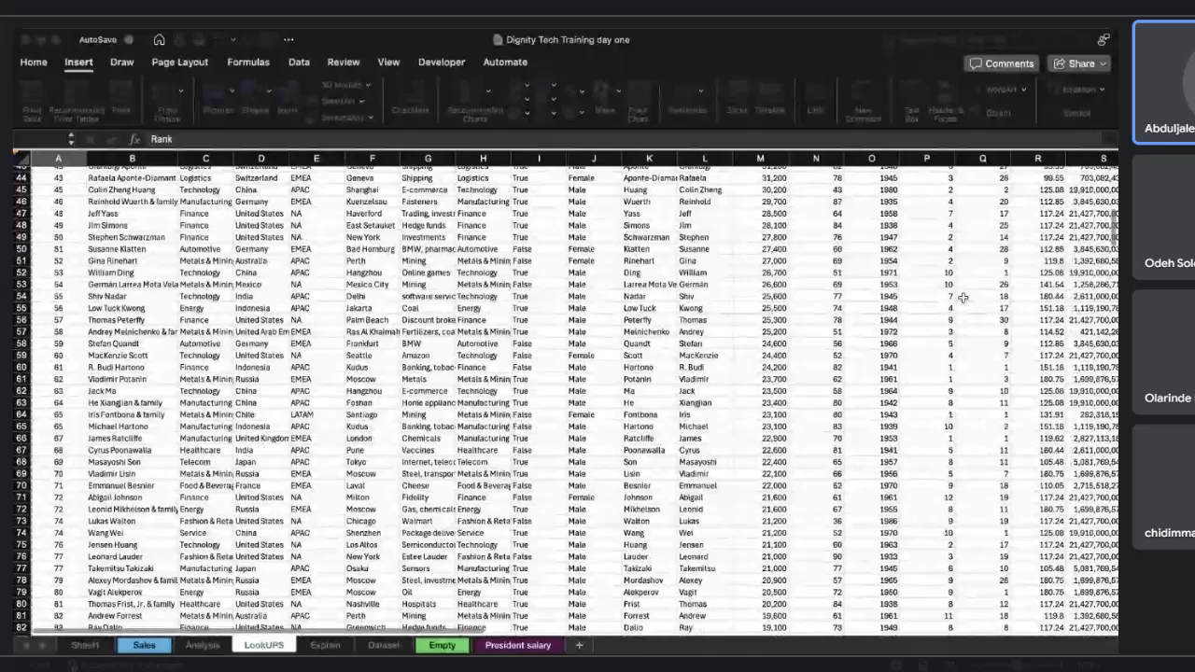
scroll(961, 297, up, 6)
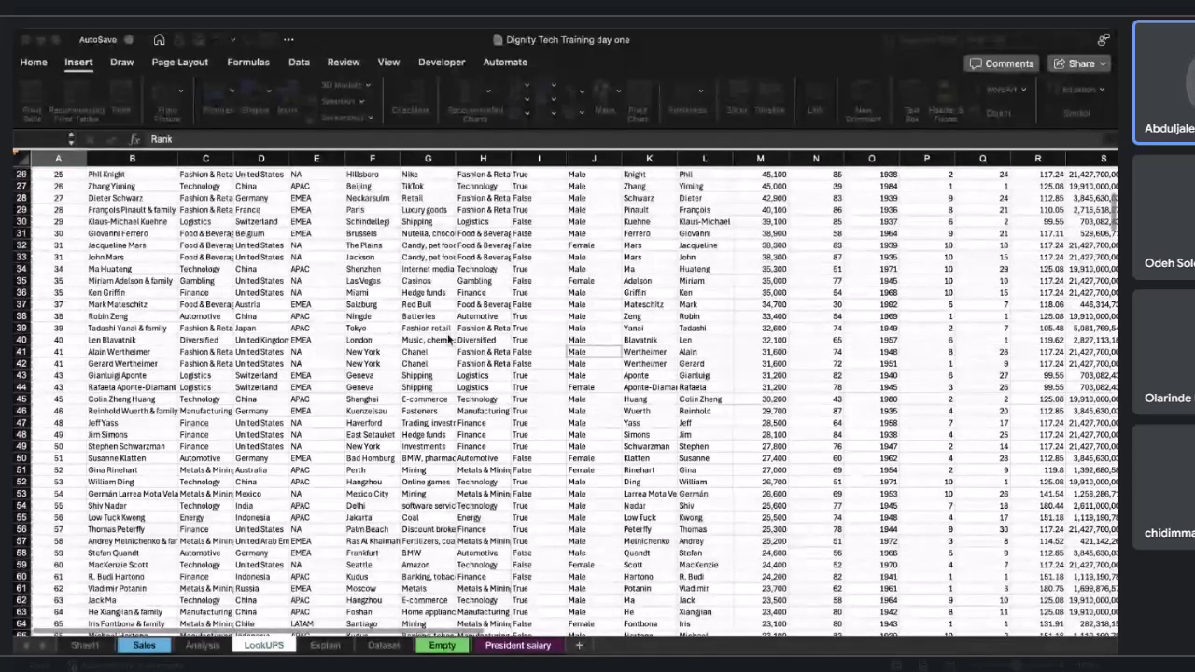
scroll(402, 401, right, 10)
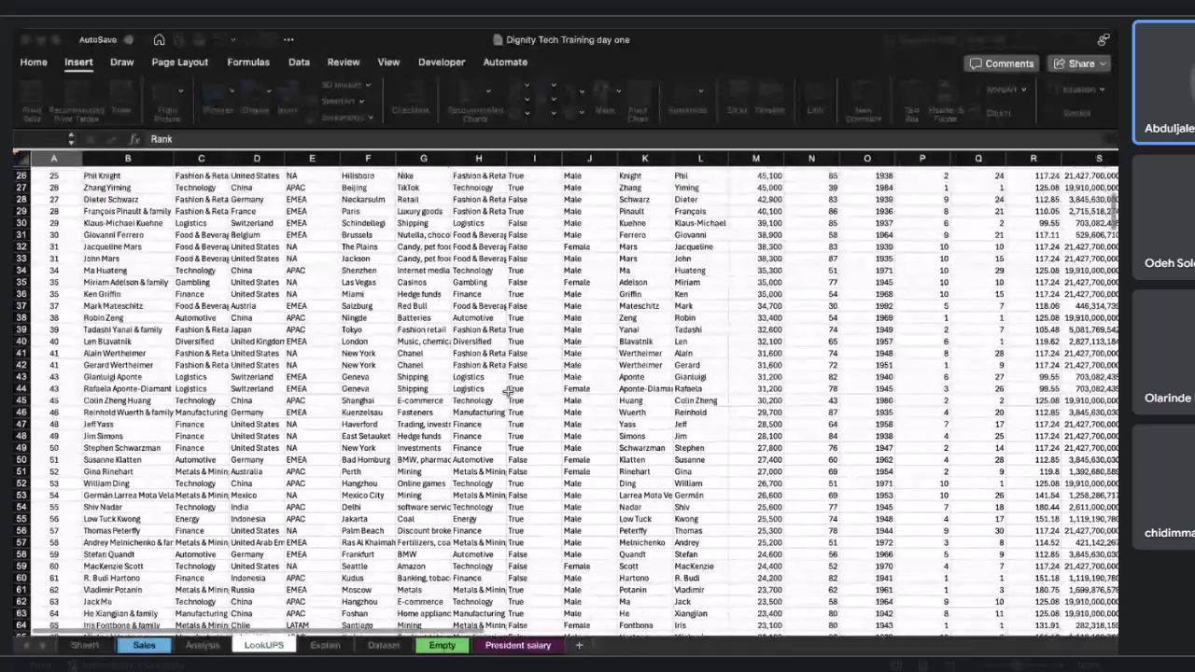
scroll(373, 467, up, 6)
scroll(366, 476, right, 10)
scroll(365, 476, up, 1)
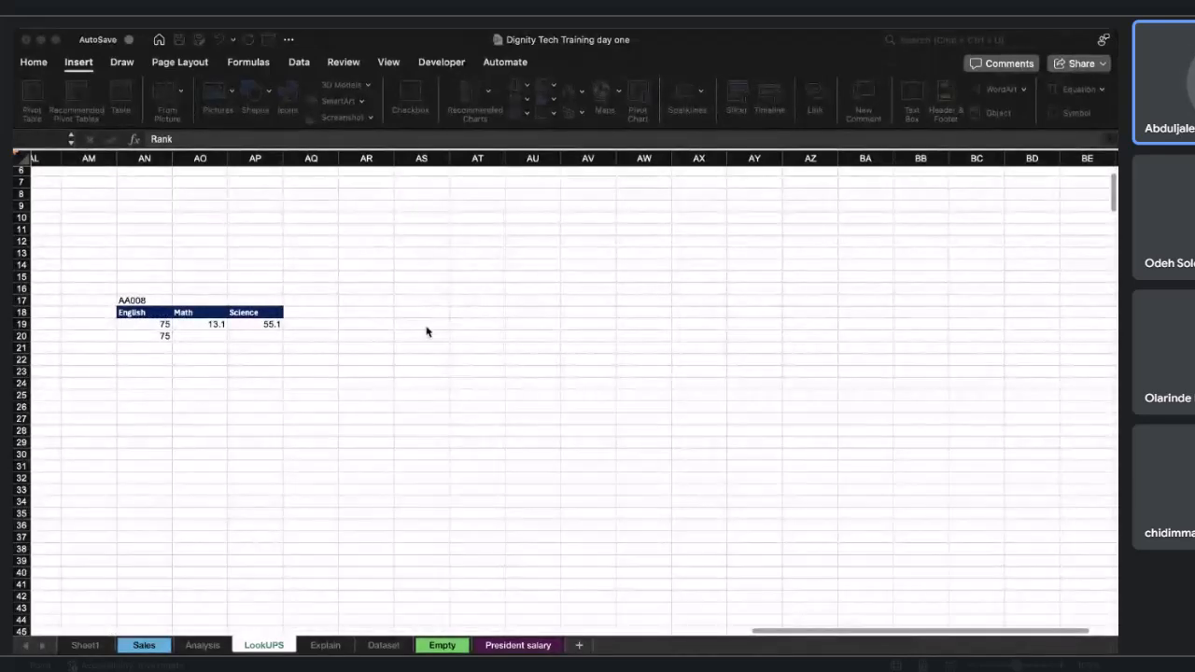
scroll(408, 360, right, 3)
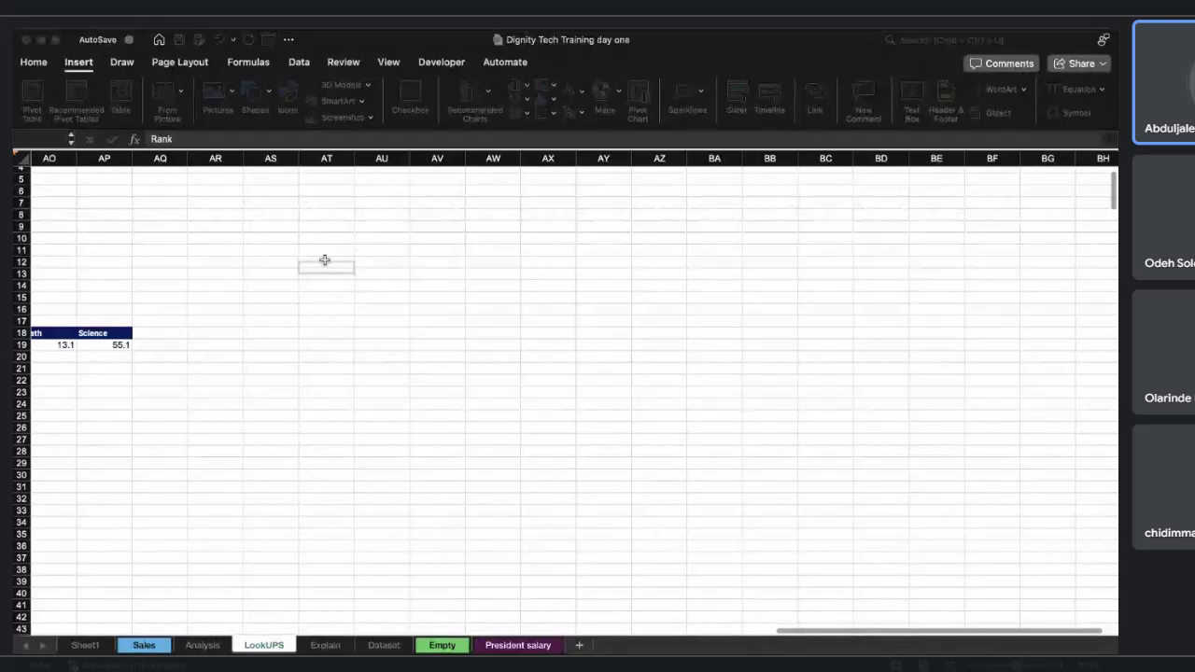
click(338, 225)
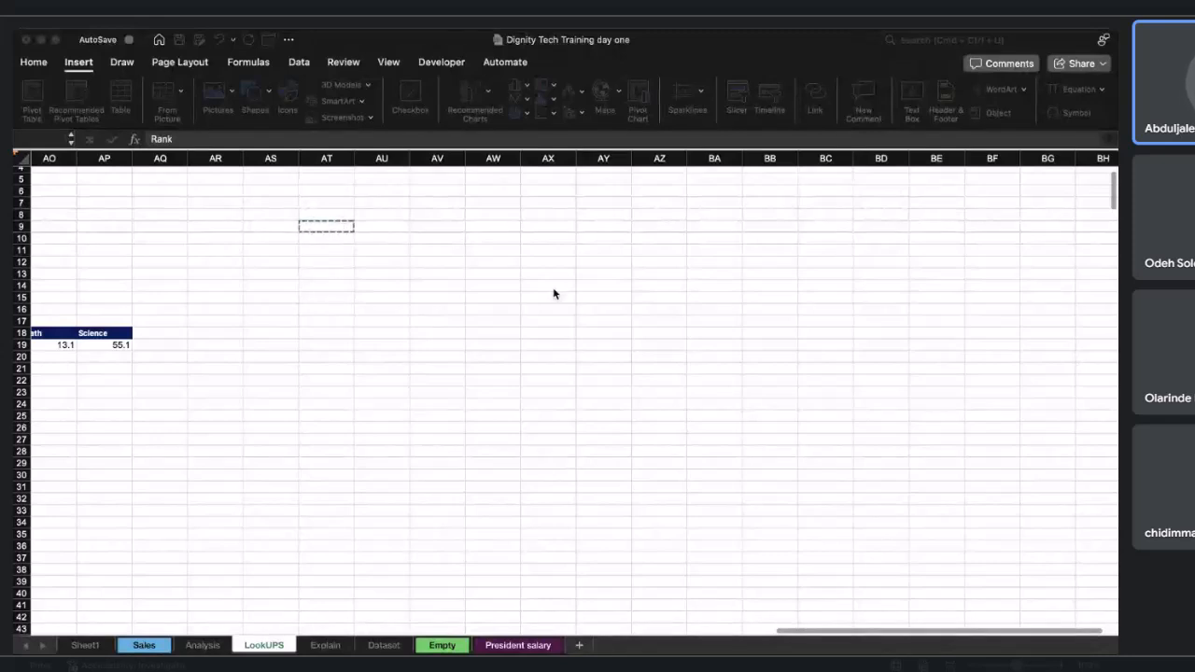
key(Return)
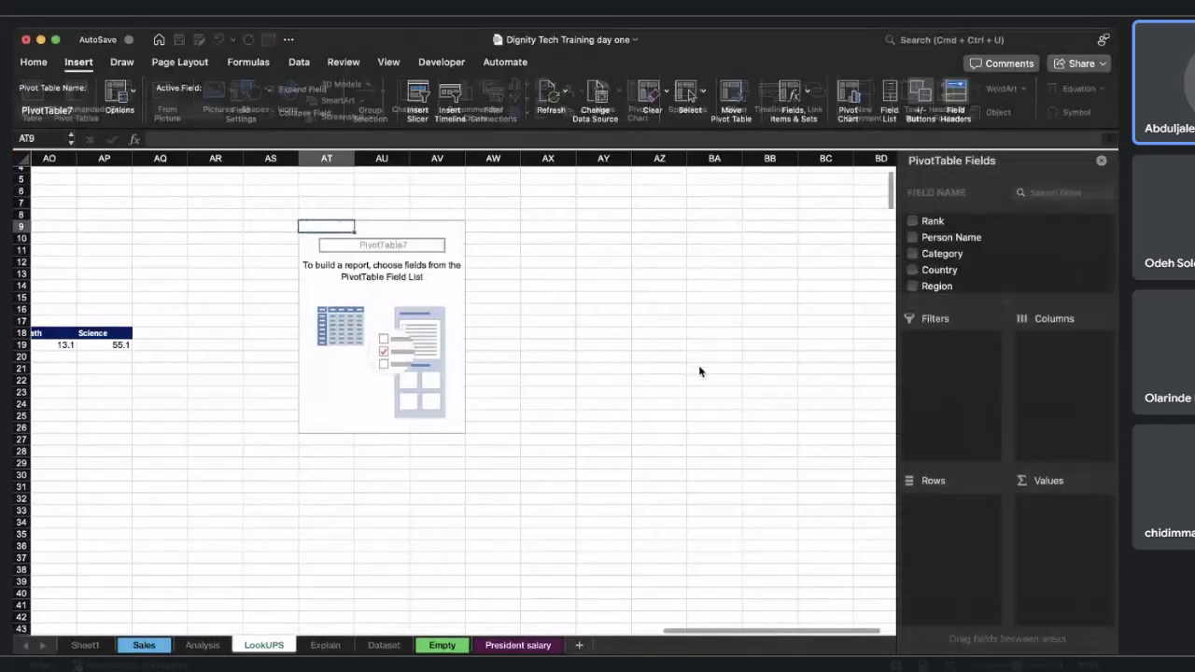
Add the Category field to the PivotTable's Rows area.
scroll(961, 268, down, 5)
scroll(963, 268, down, 10)
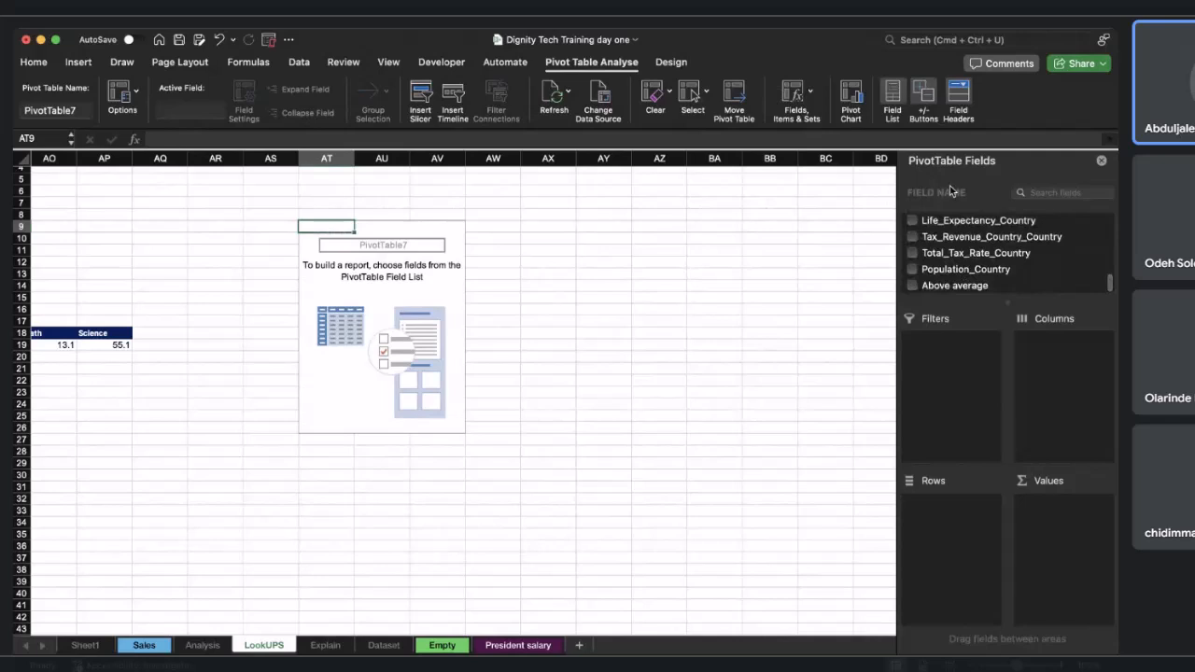
scroll(974, 271, up, 8)
scroll(974, 273, up, 8)
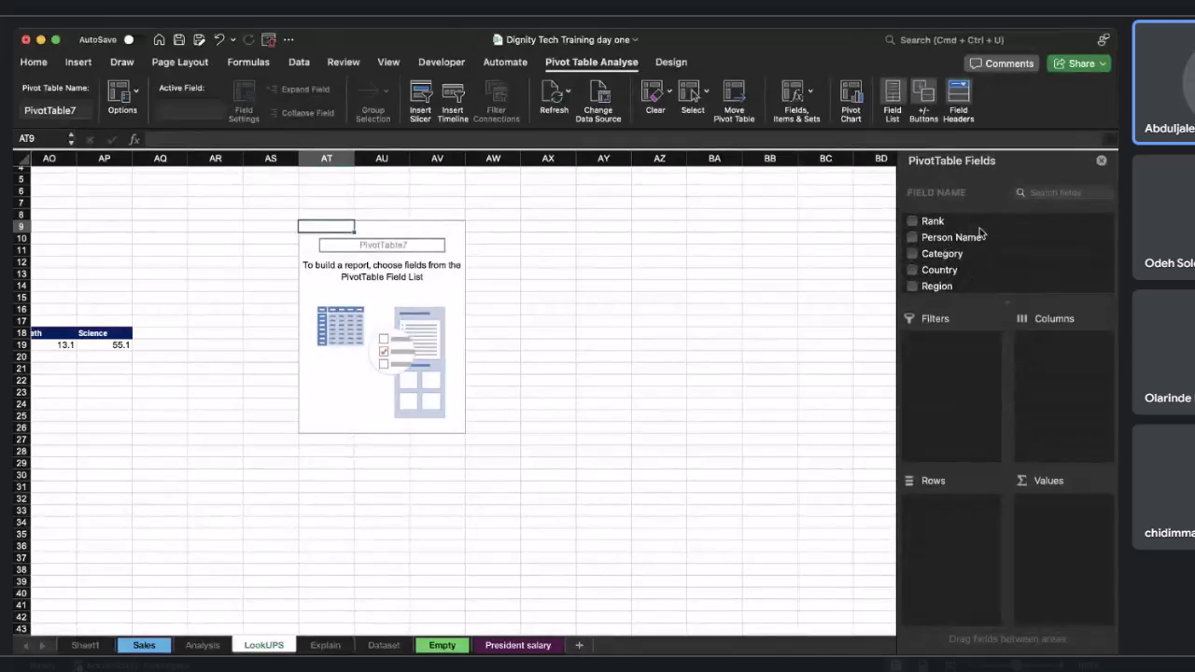
scroll(961, 269, down, 2)
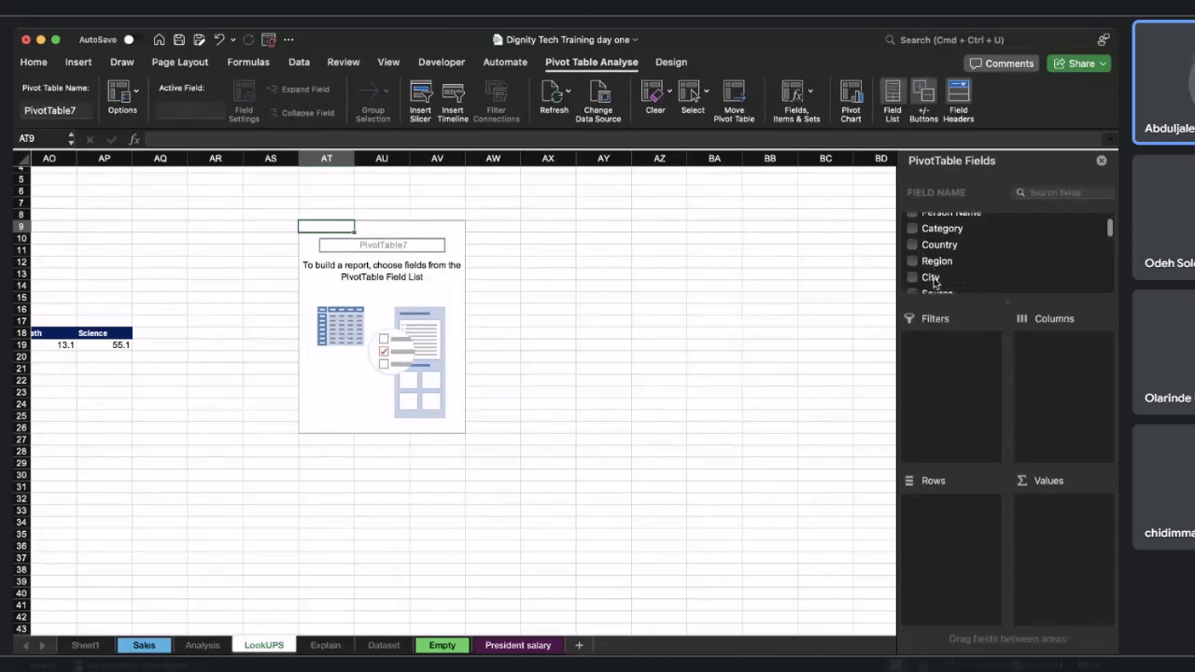
scroll(935, 283, down, 3)
scroll(974, 270, up, 5)
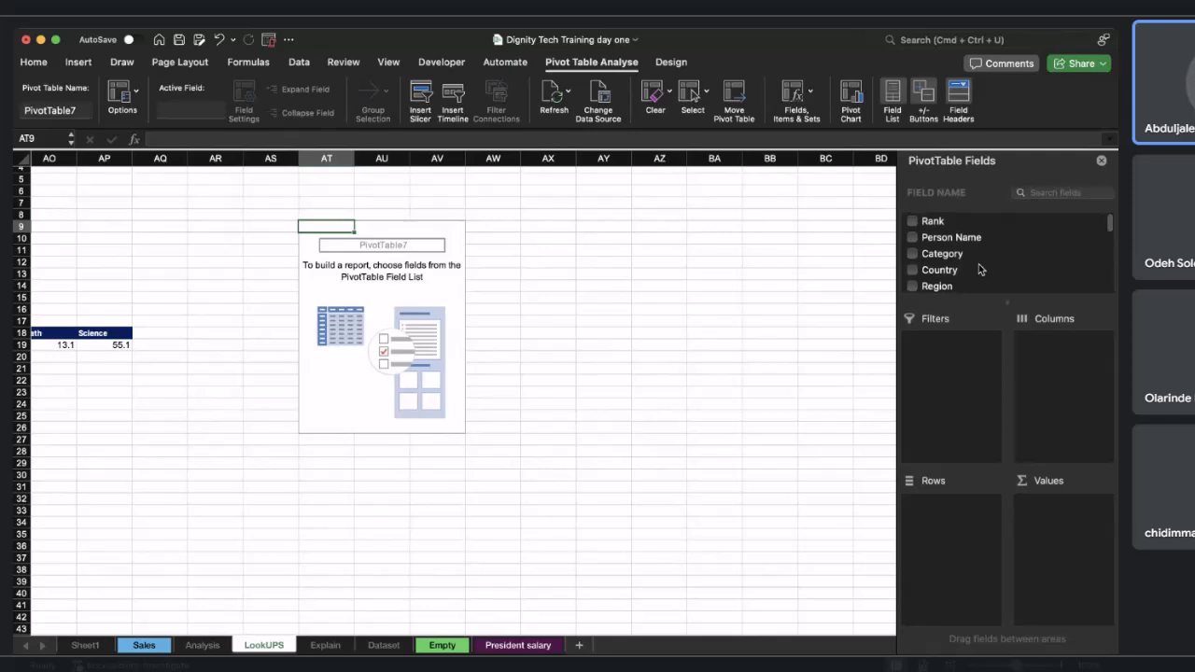
click(931, 260)
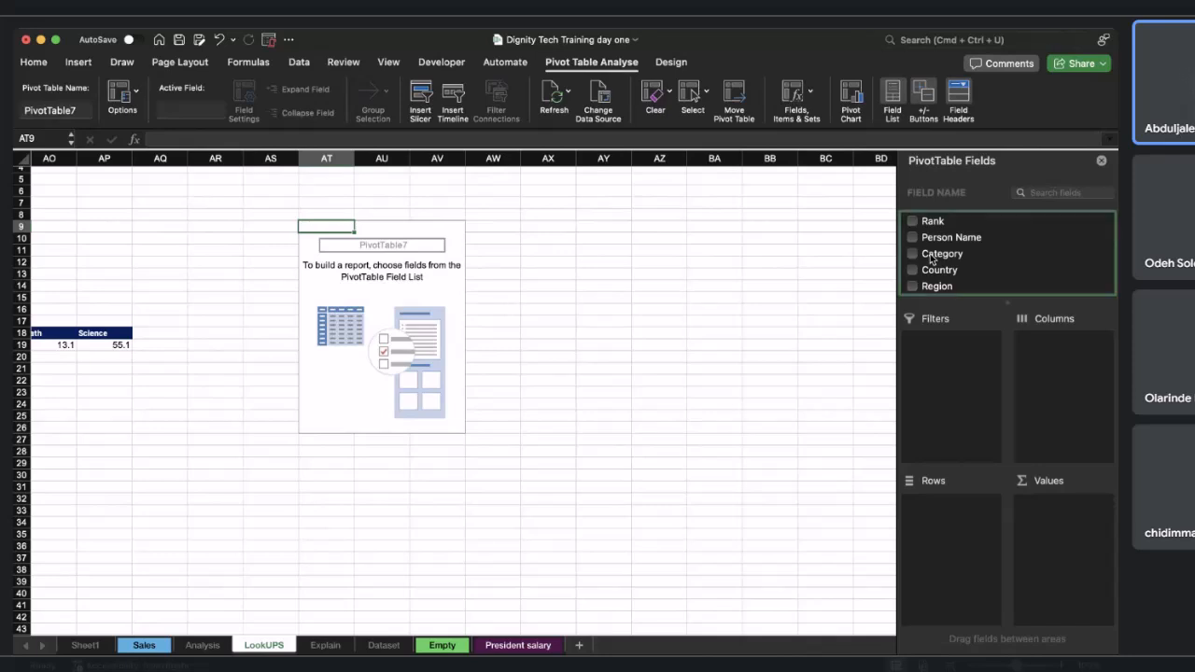
drag(930, 259, 953, 516)
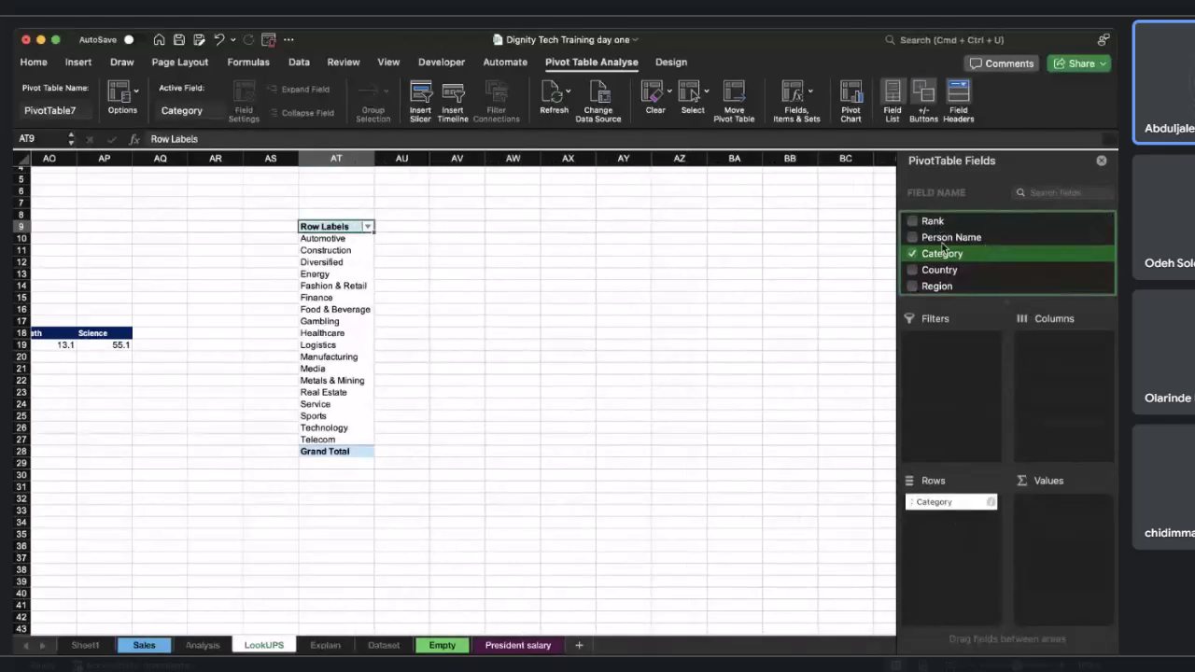
Add the Rank field to the PivotTable's Values area as Sum of Rank.
drag(936, 224, 1064, 509)
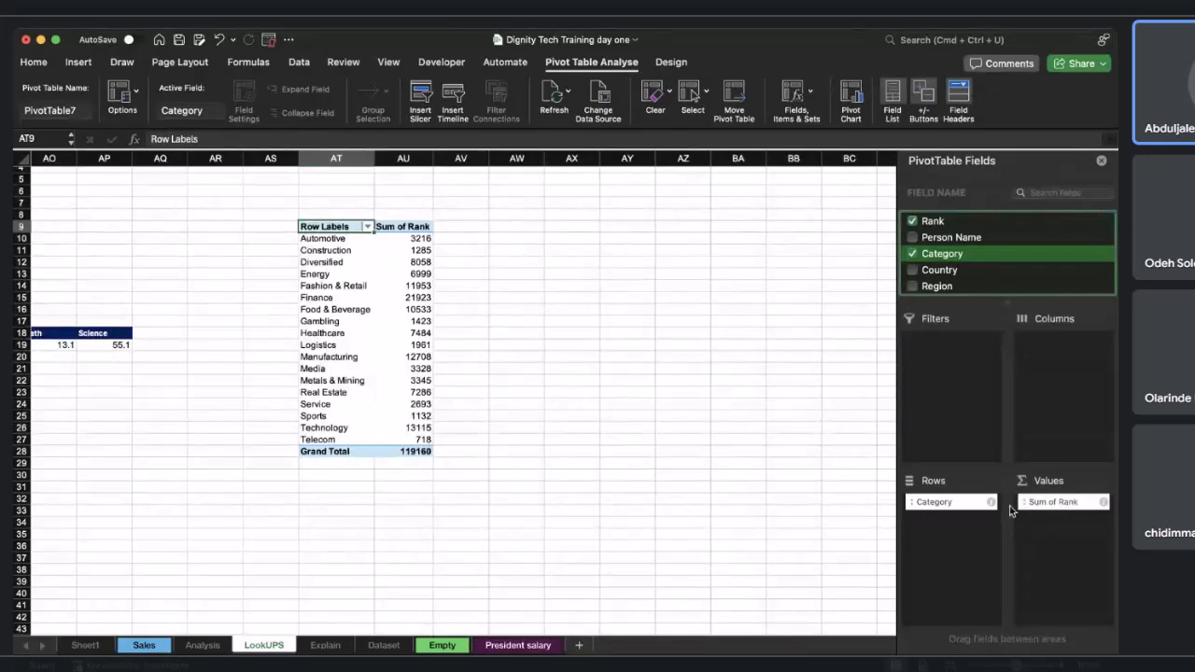
click(1105, 503)
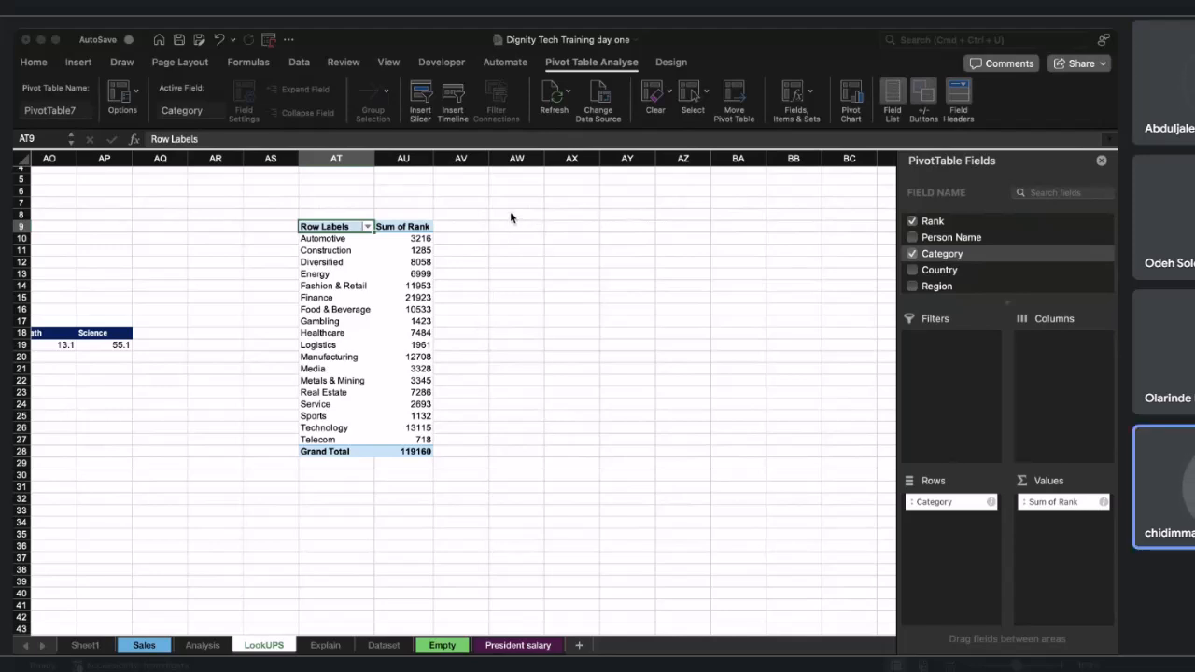
click(606, 371)
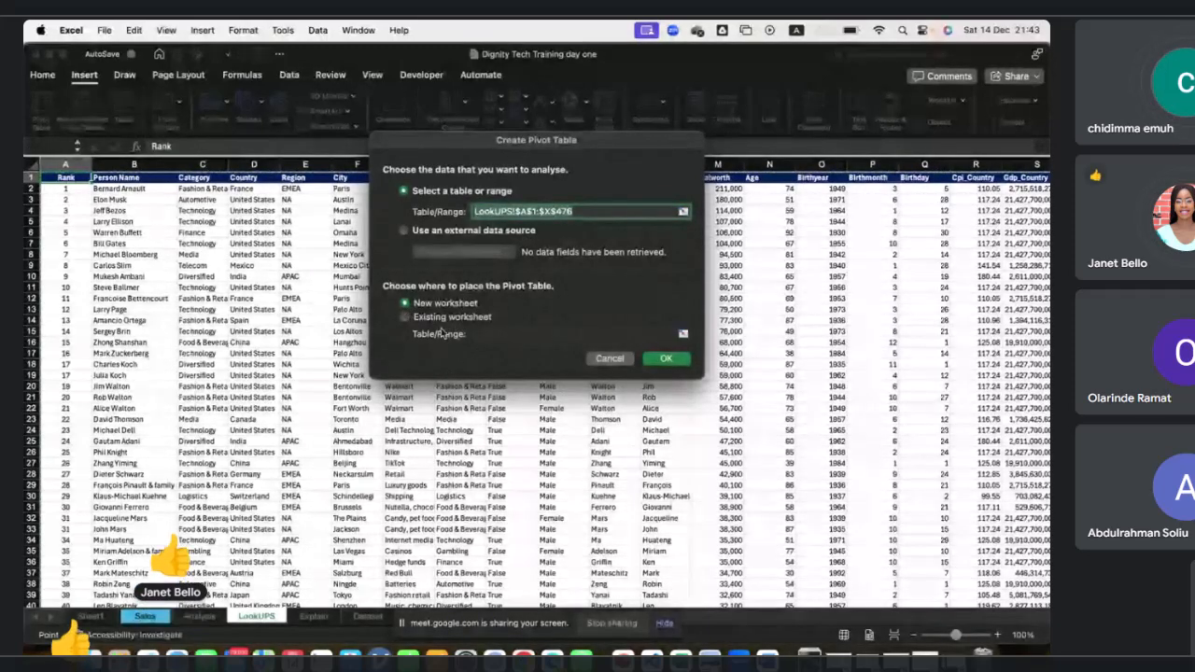
Create a second PivotTable from LookUPS!$A$1:$X$476 on the existing worksheet at cell AZ8.
click(408, 317)
scroll(454, 422, right, 15)
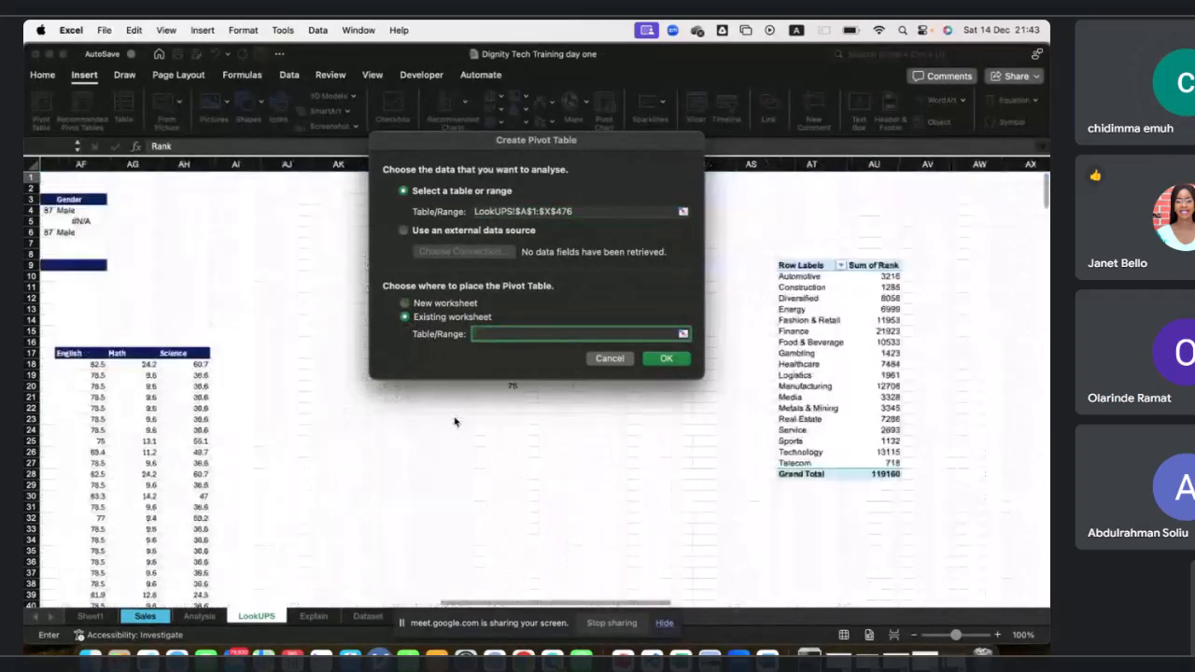
click(312, 253)
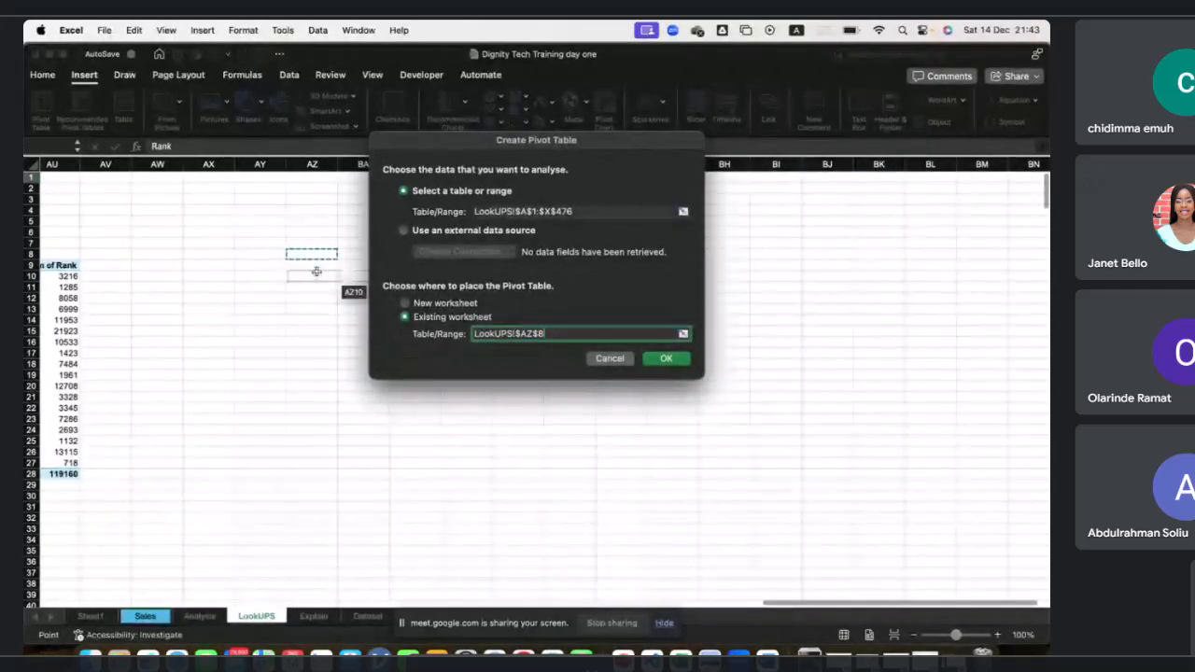
click(668, 358)
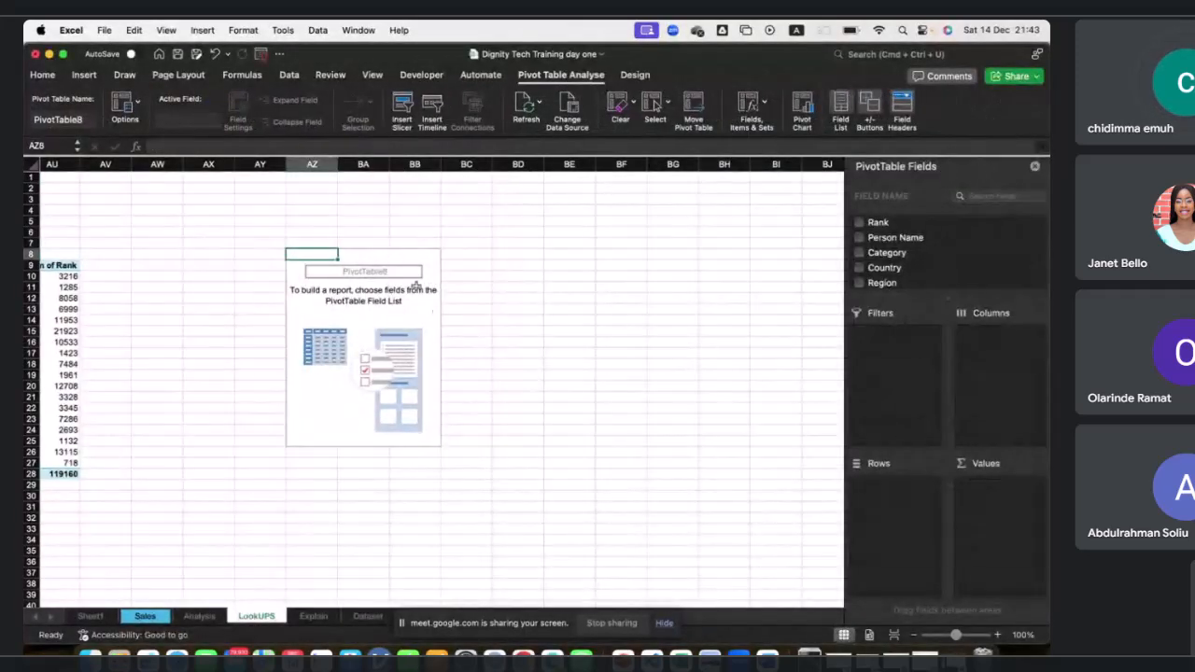
Add the Category field to the second PivotTable's Rows area.
scroll(420, 303, left, 2)
scroll(446, 289, right, 3)
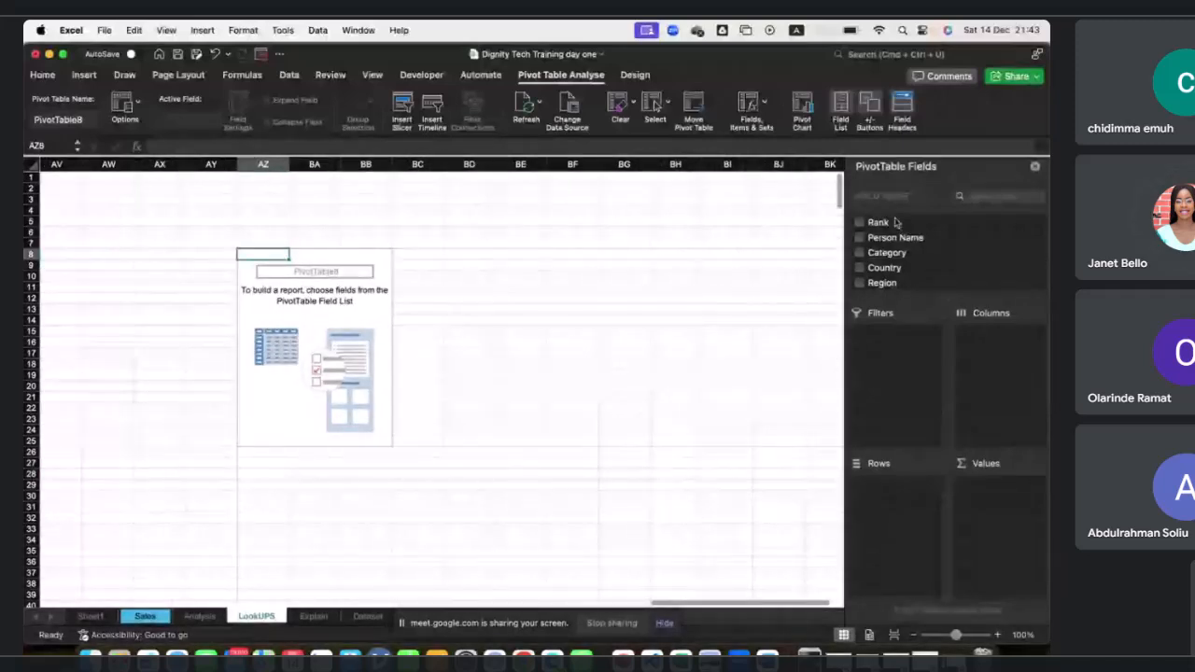
scroll(894, 254, down, 5)
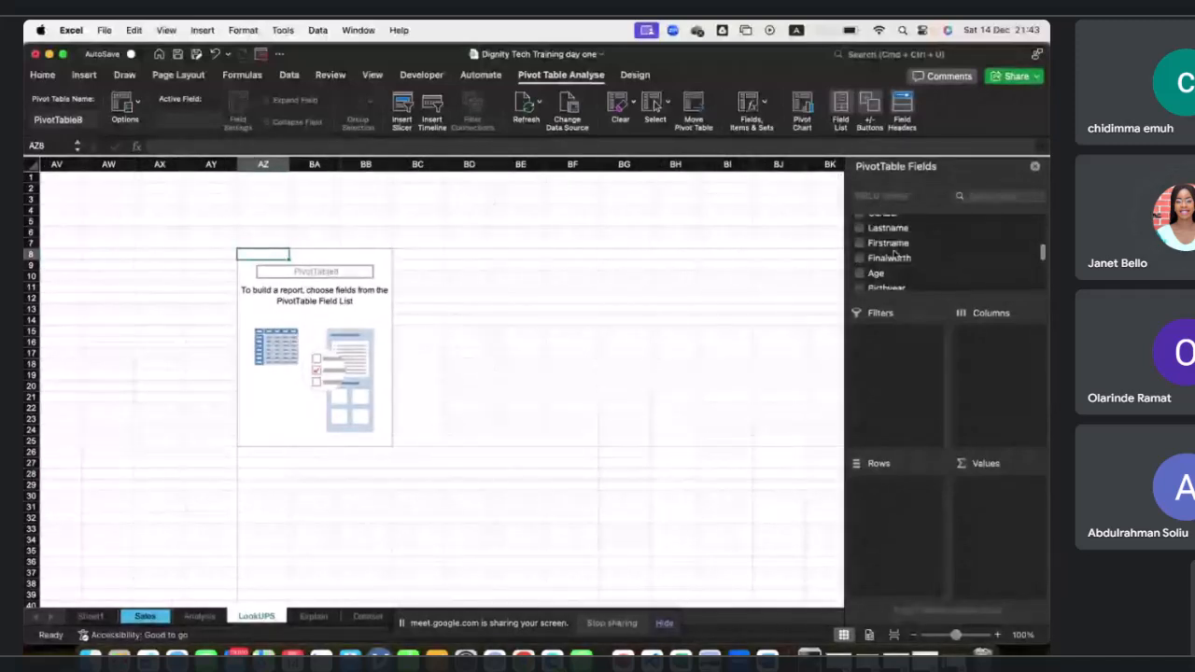
scroll(894, 253, up, 5)
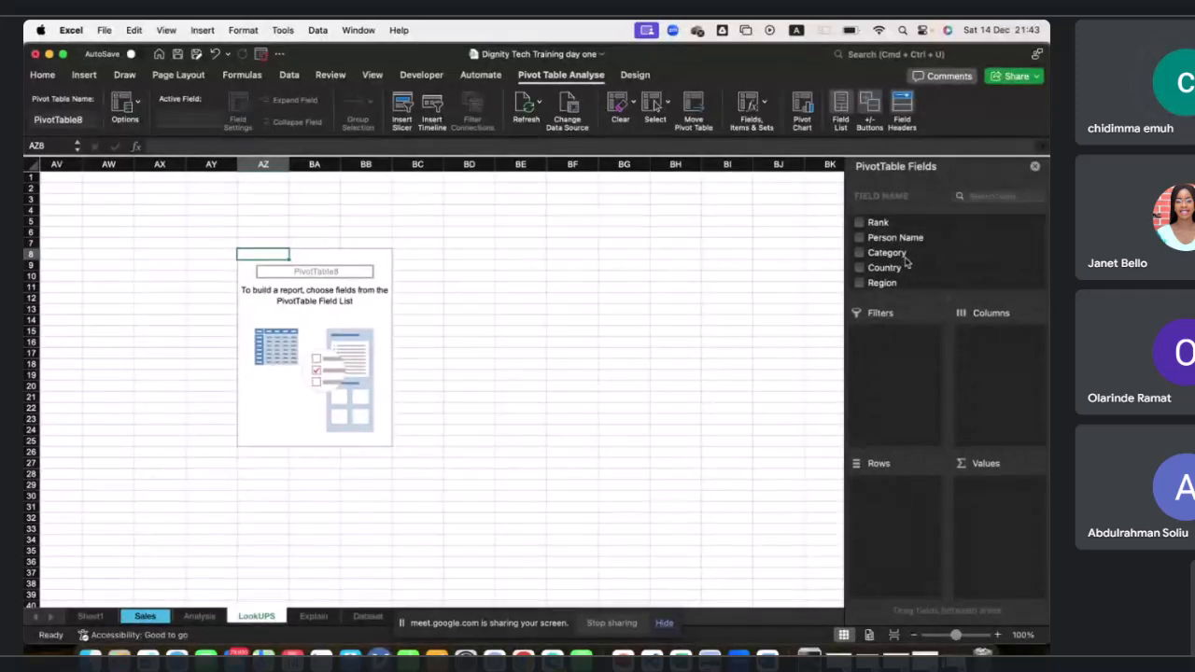
drag(887, 257, 888, 268)
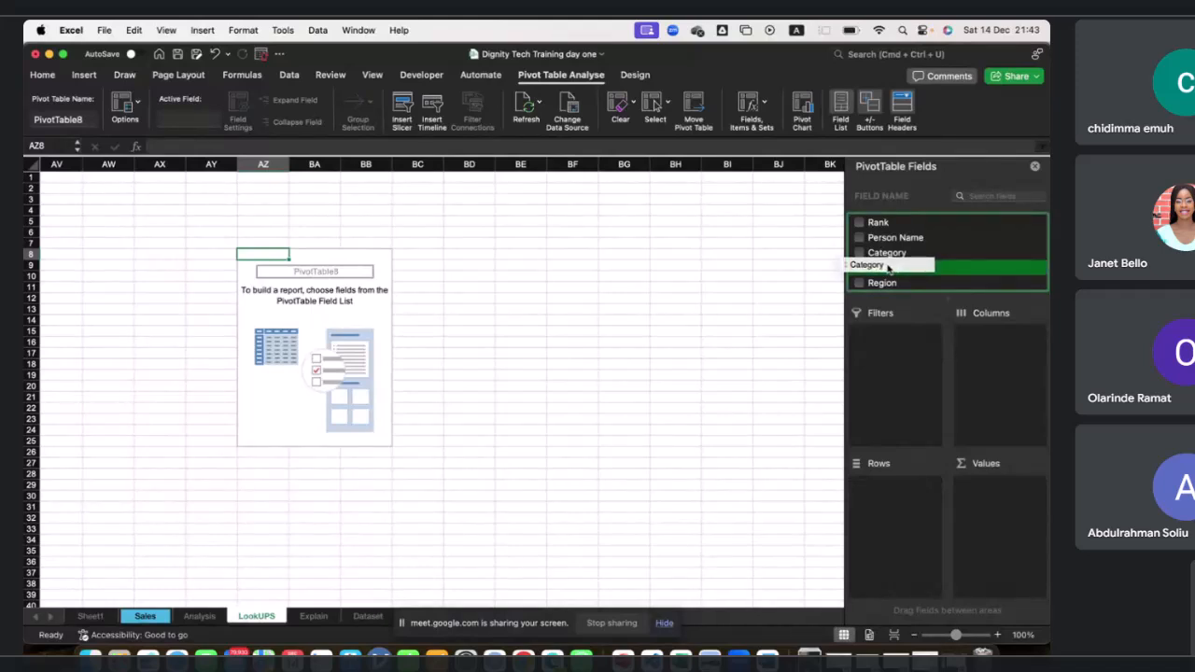
drag(888, 268, 910, 490)
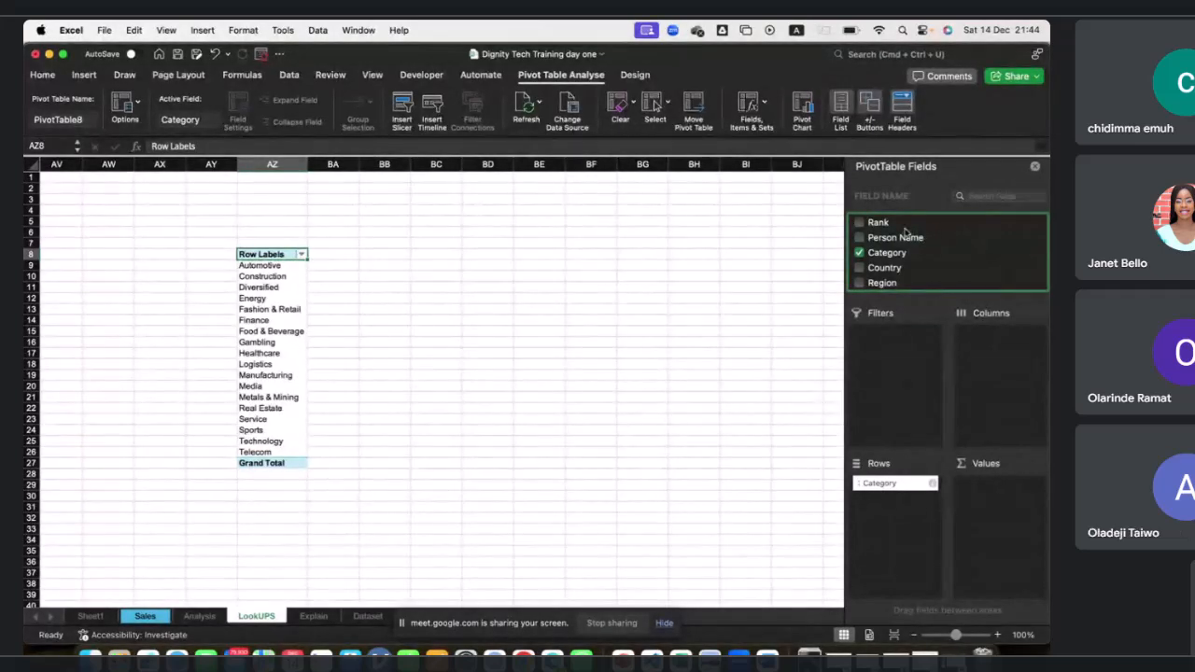
Add Rank to the second PivotTable's Values area, then open and close its value field settings.
drag(891, 228, 1007, 490)
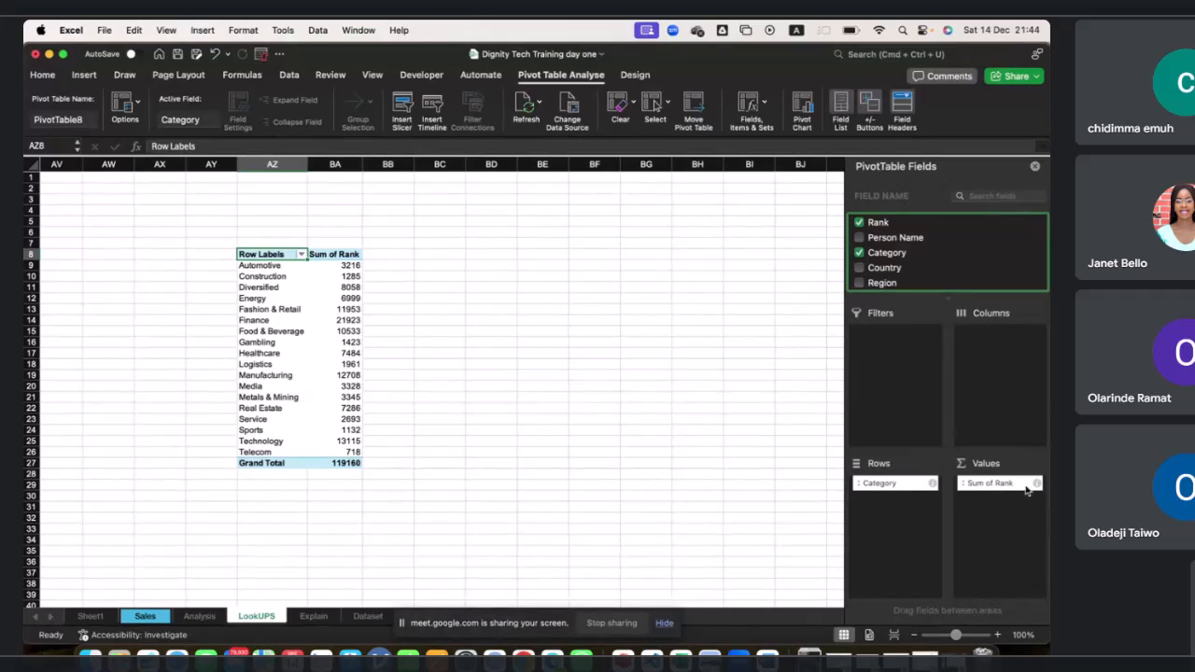
click(1036, 483)
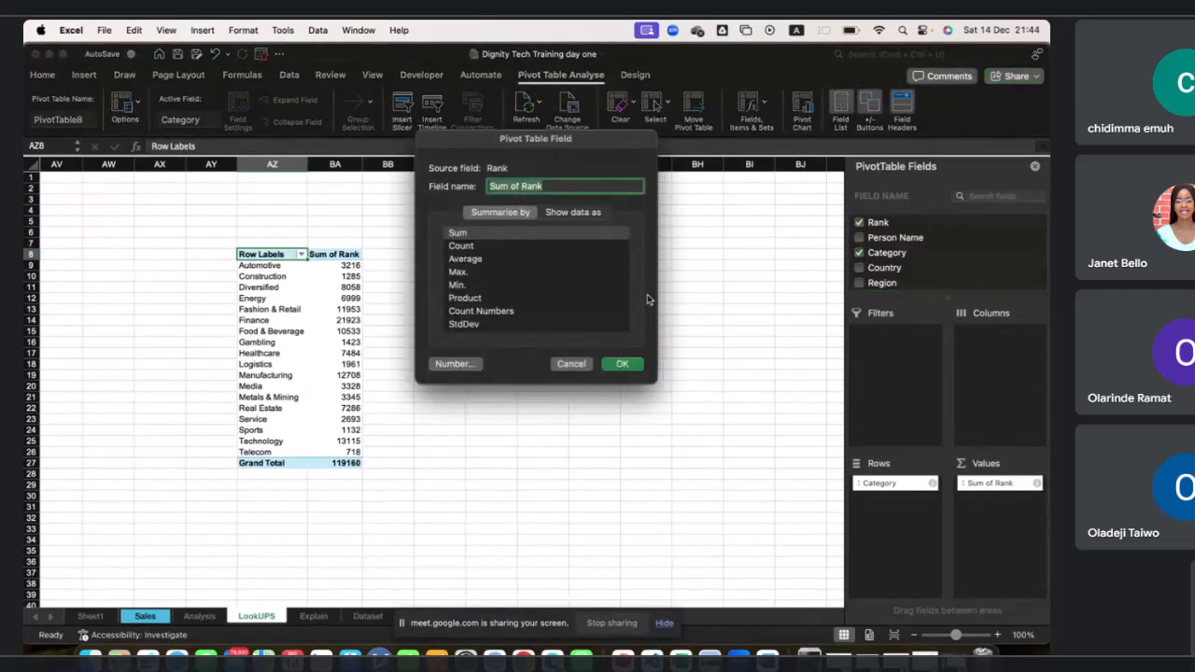
click(611, 365)
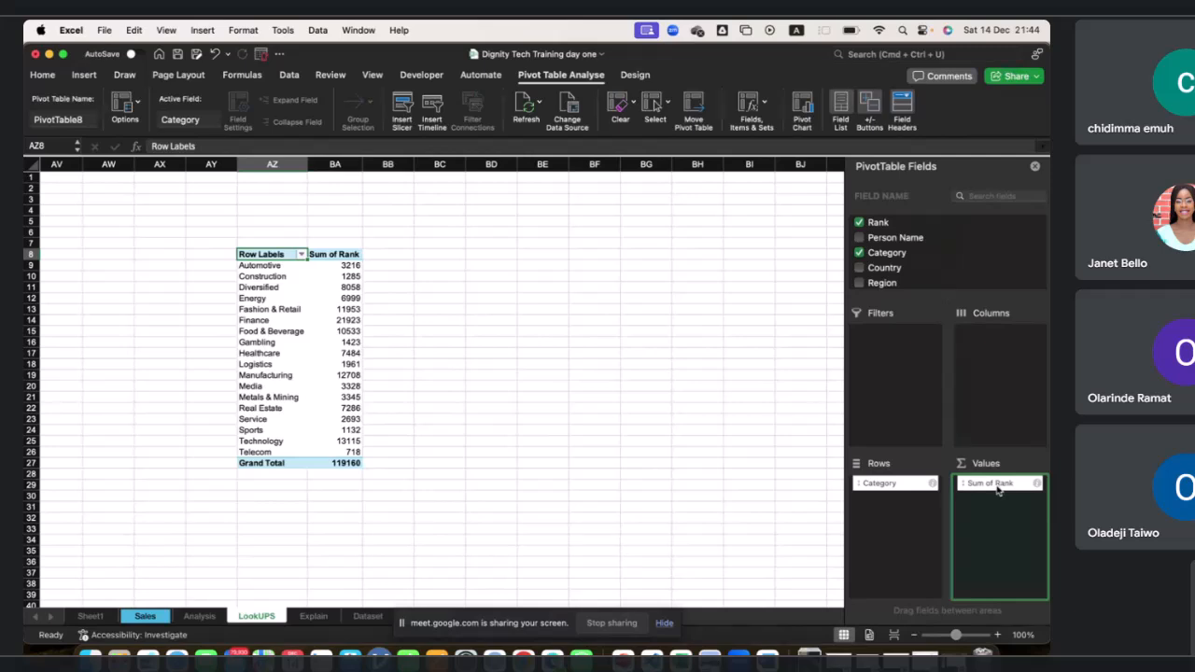
Change the second PivotTable's Rank value field to summarise by Count.
click(1038, 488)
click(499, 246)
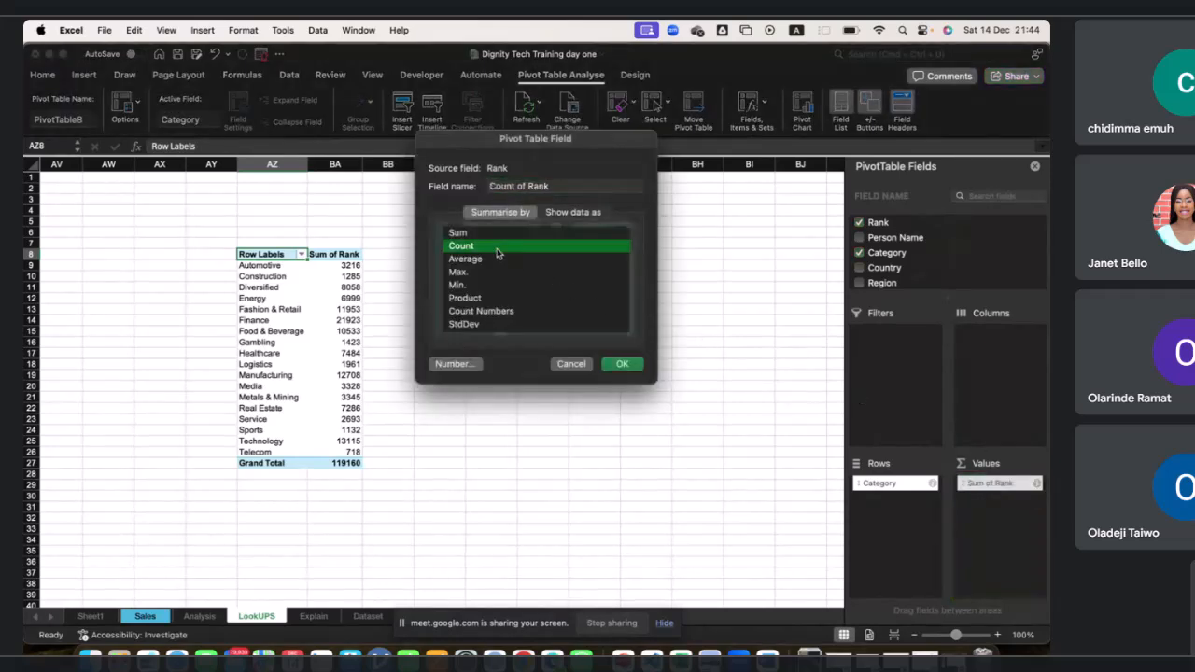
click(627, 364)
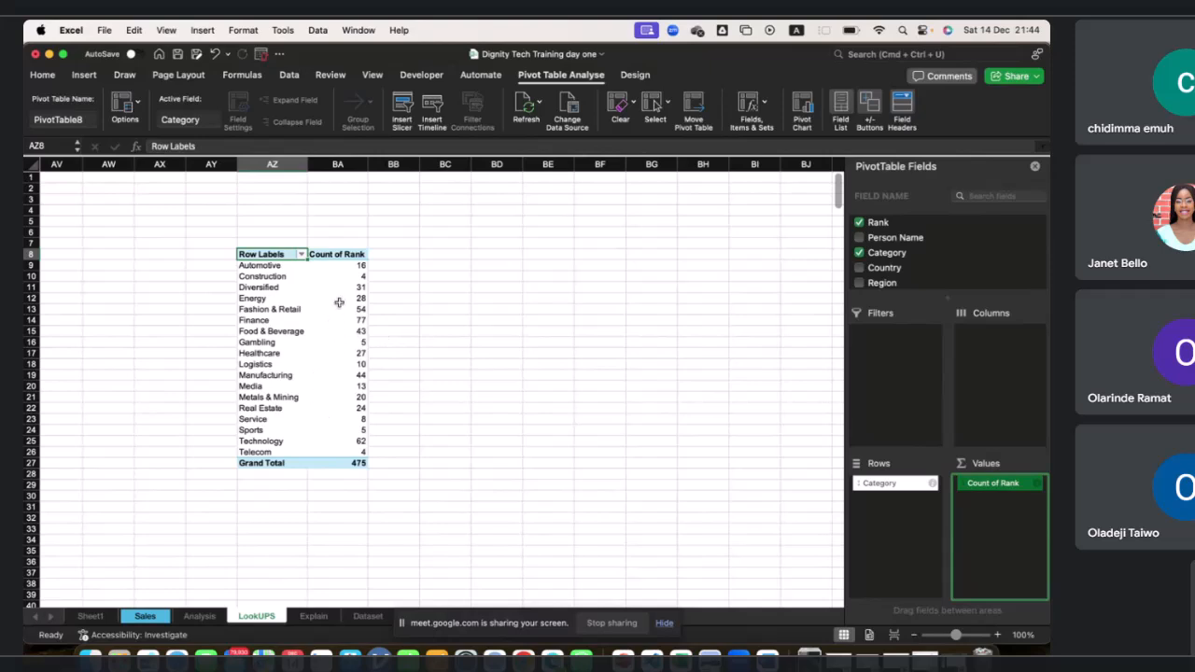
Sort the Category rows of the second PivotTable in descending order by Count of Rank.
click(301, 255)
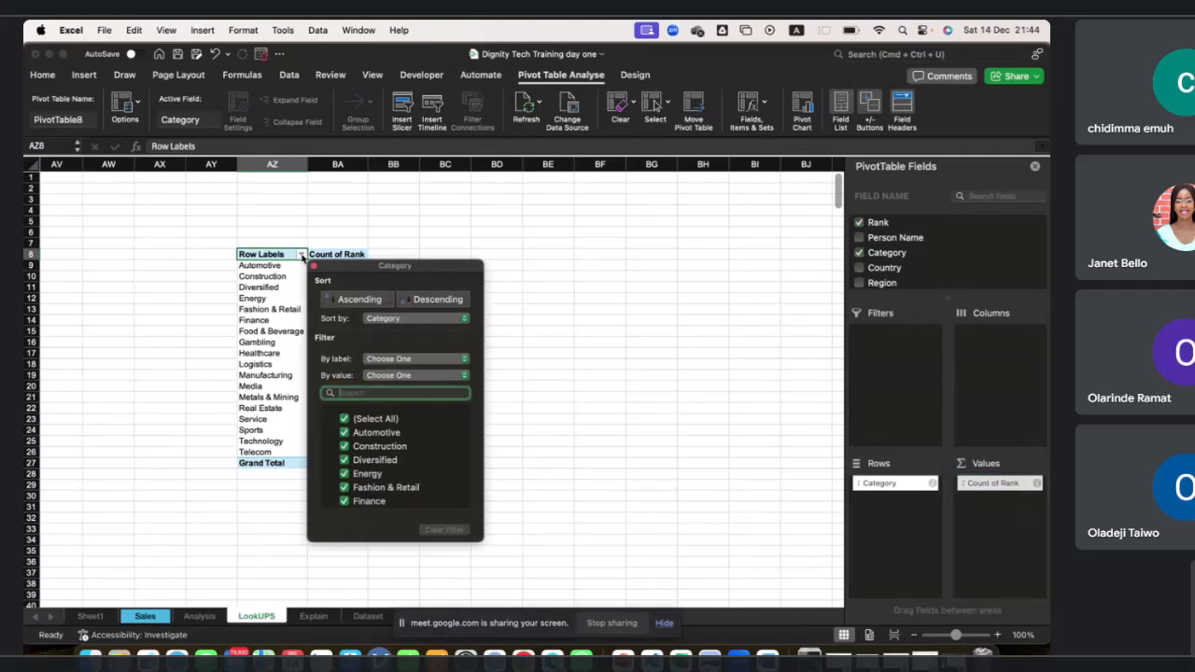
click(396, 323)
click(396, 323)
click(398, 361)
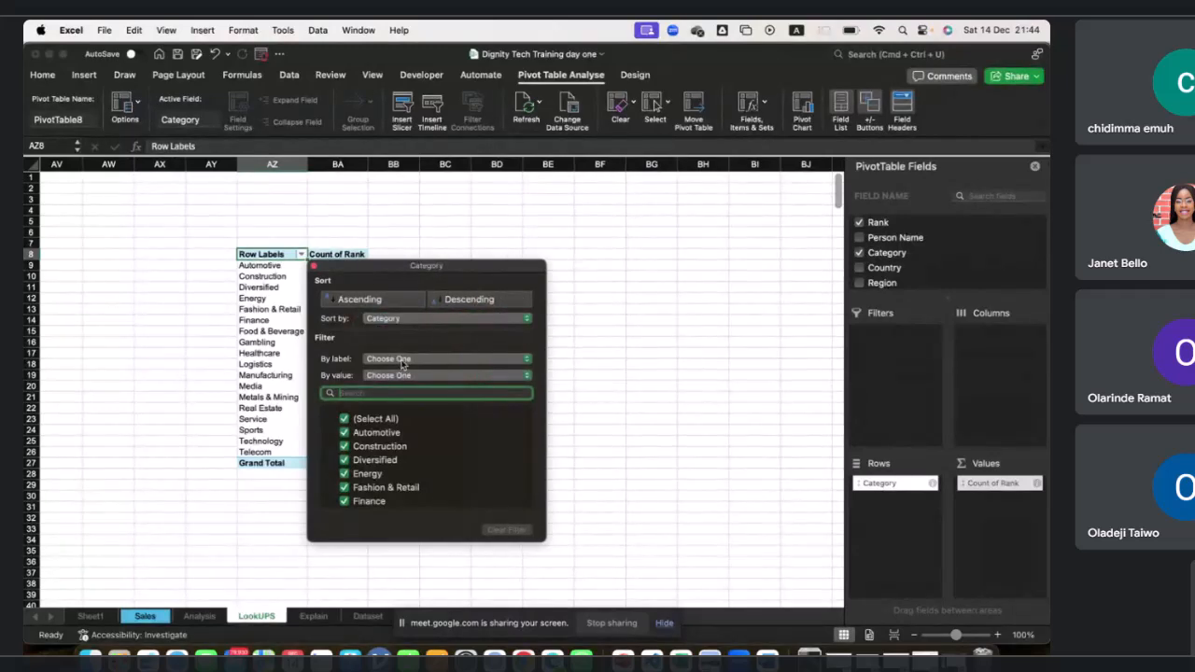
click(402, 362)
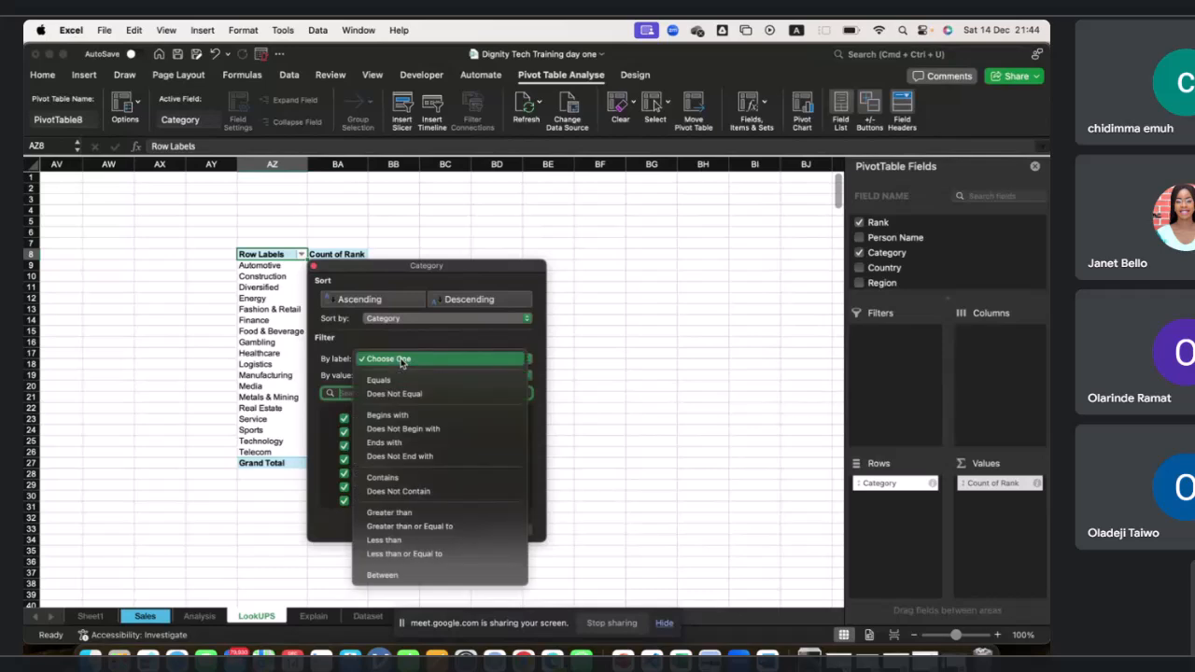
click(411, 344)
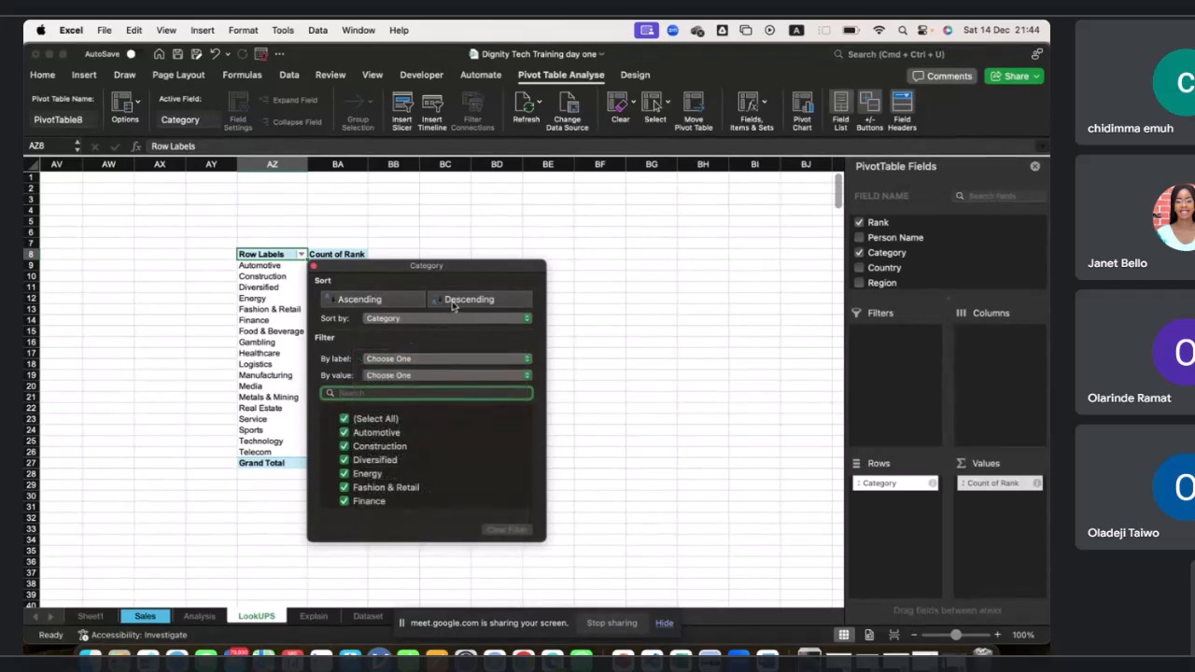
click(441, 321)
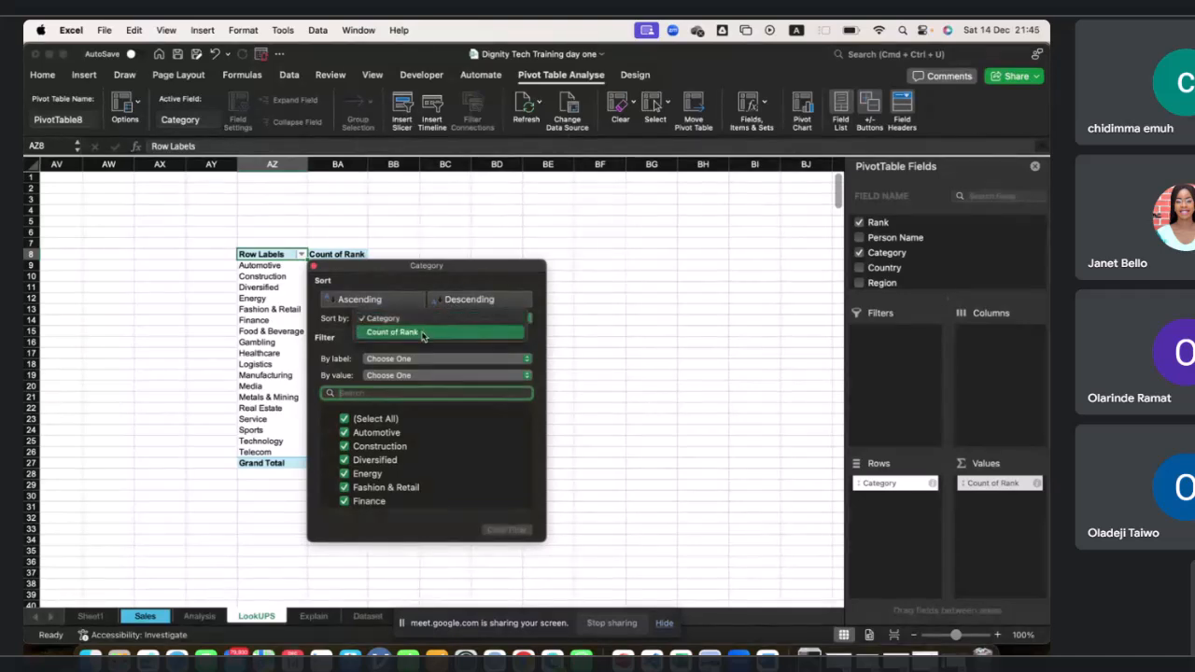
click(422, 333)
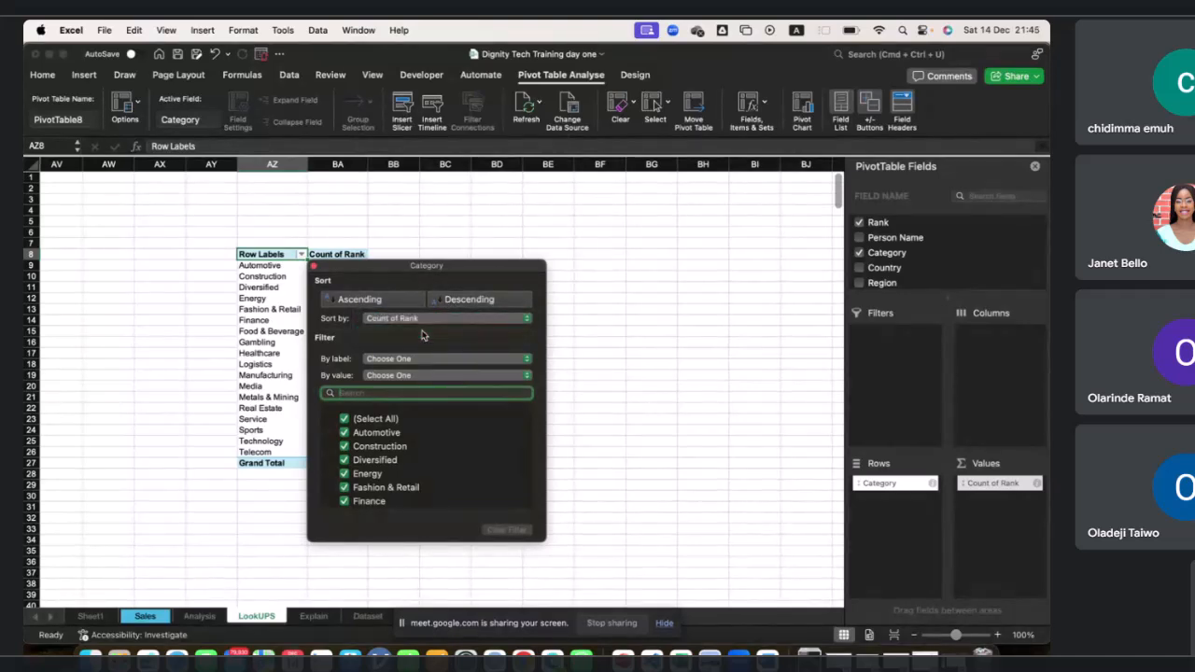
drag(413, 267, 519, 260)
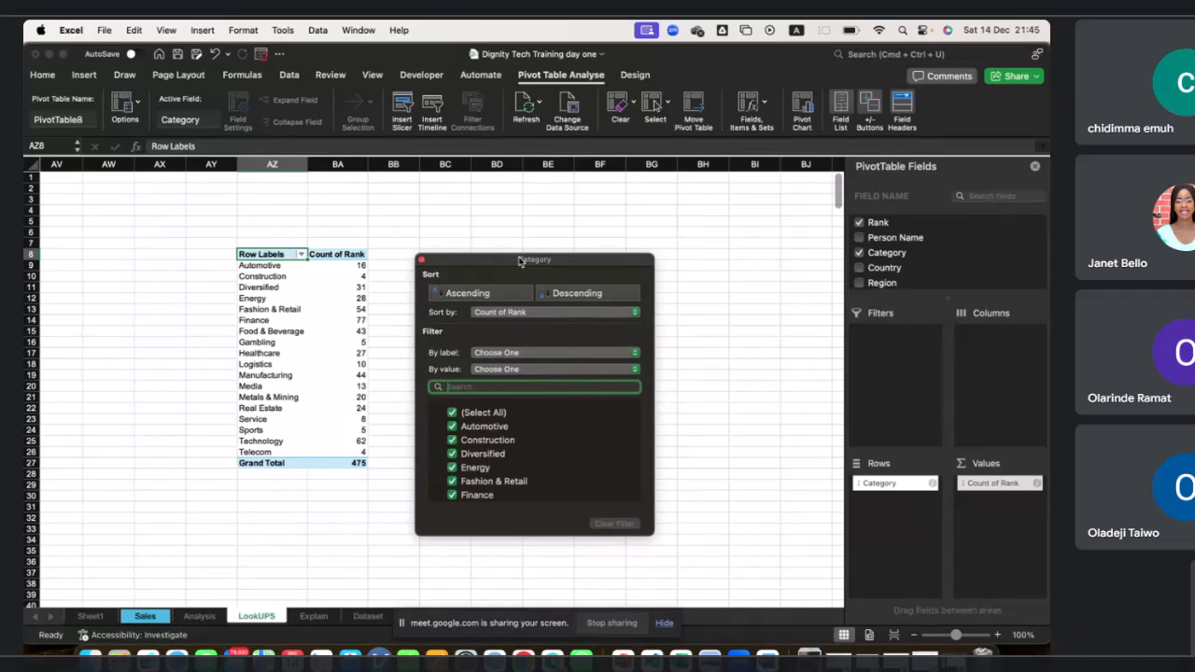
click(495, 293)
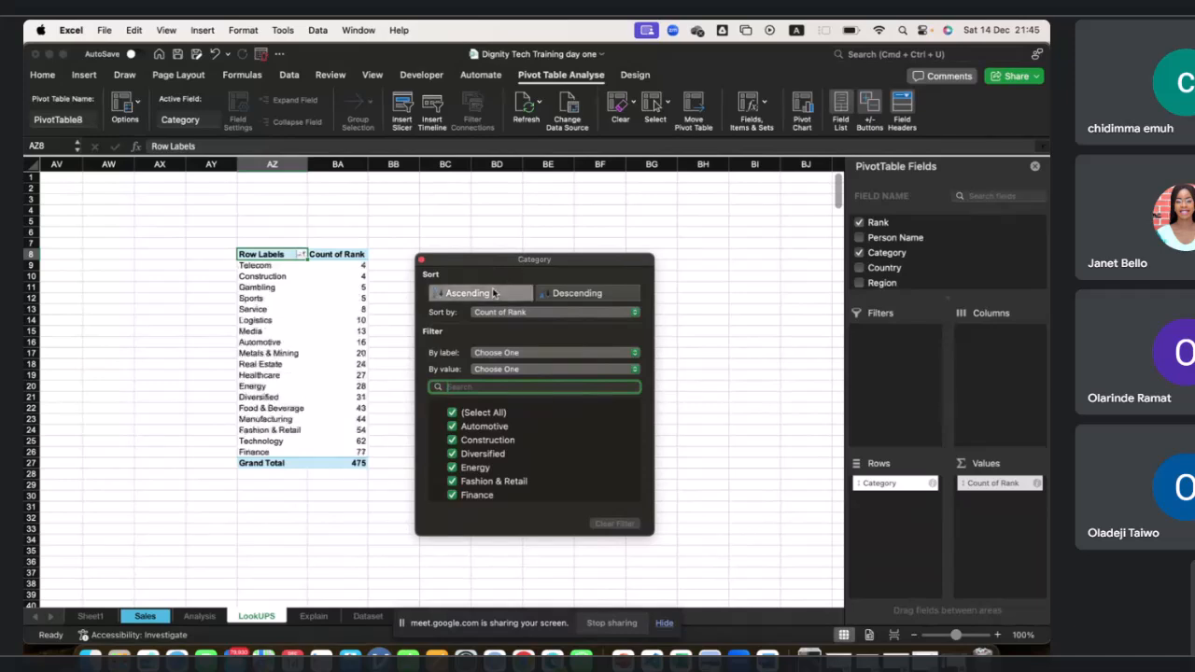
click(564, 296)
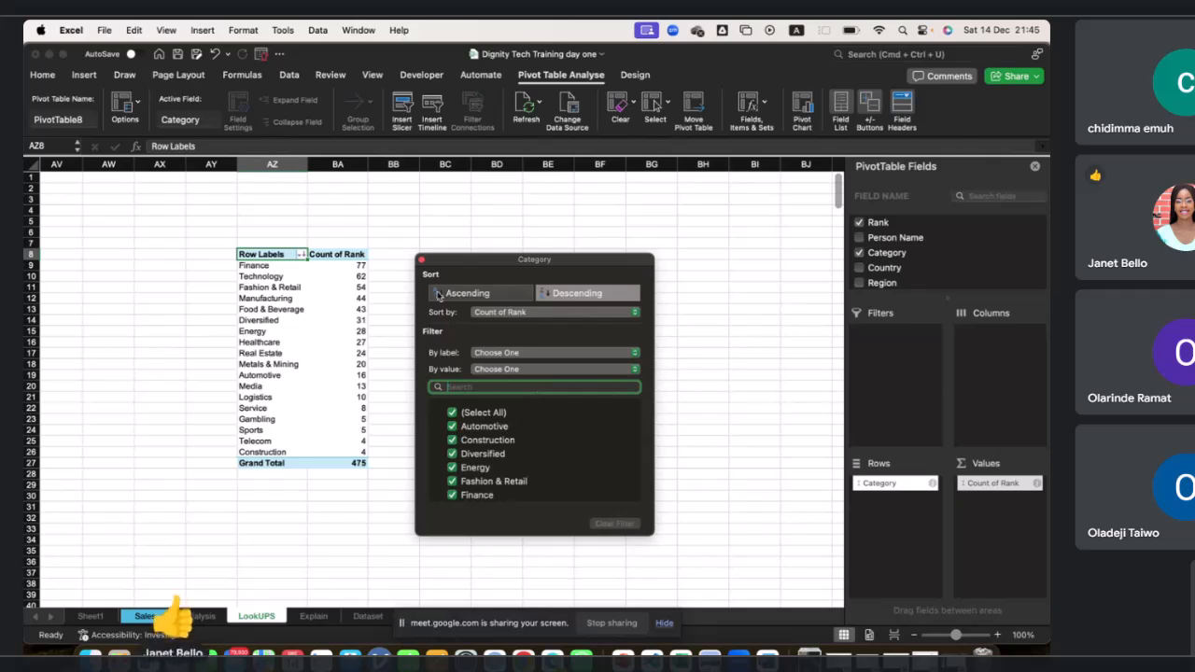
click(421, 259)
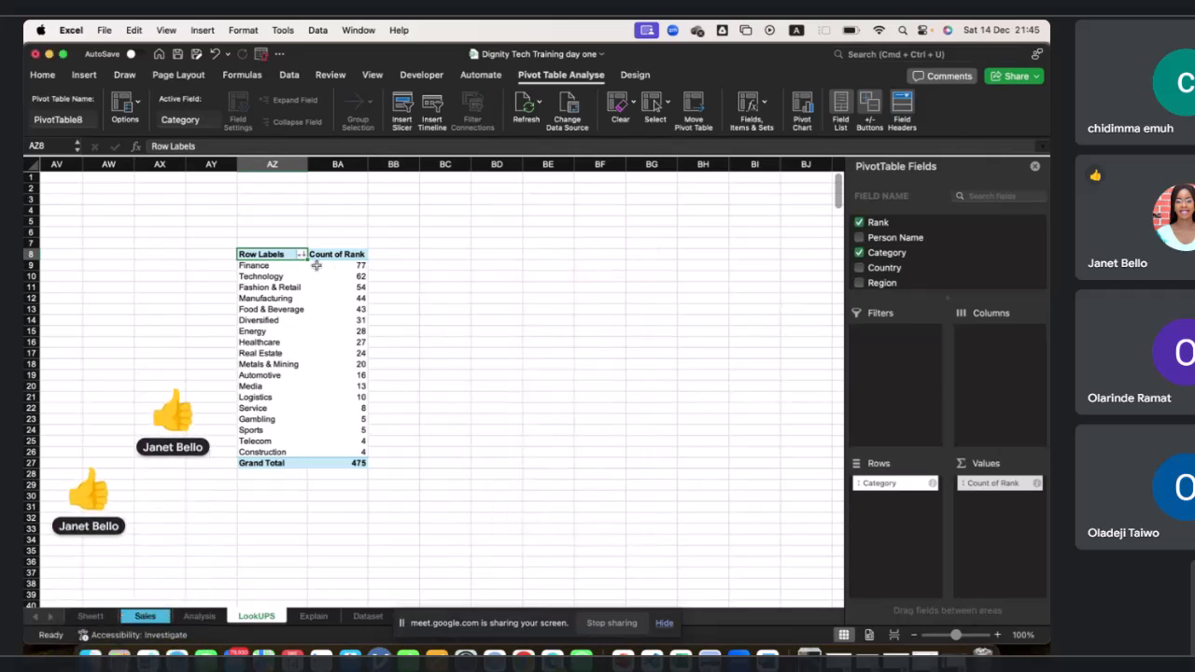
Examine the sorted category counts row by row in the second PivotTable.
drag(250, 266, 320, 262)
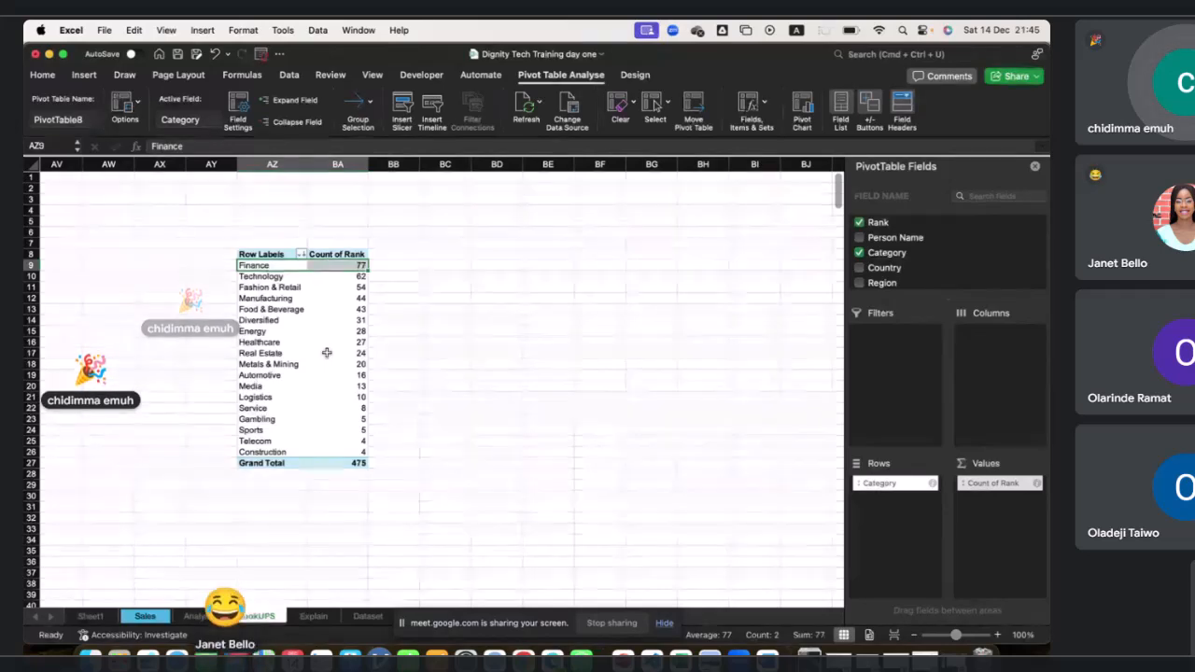
click(266, 276)
drag(266, 277, 332, 276)
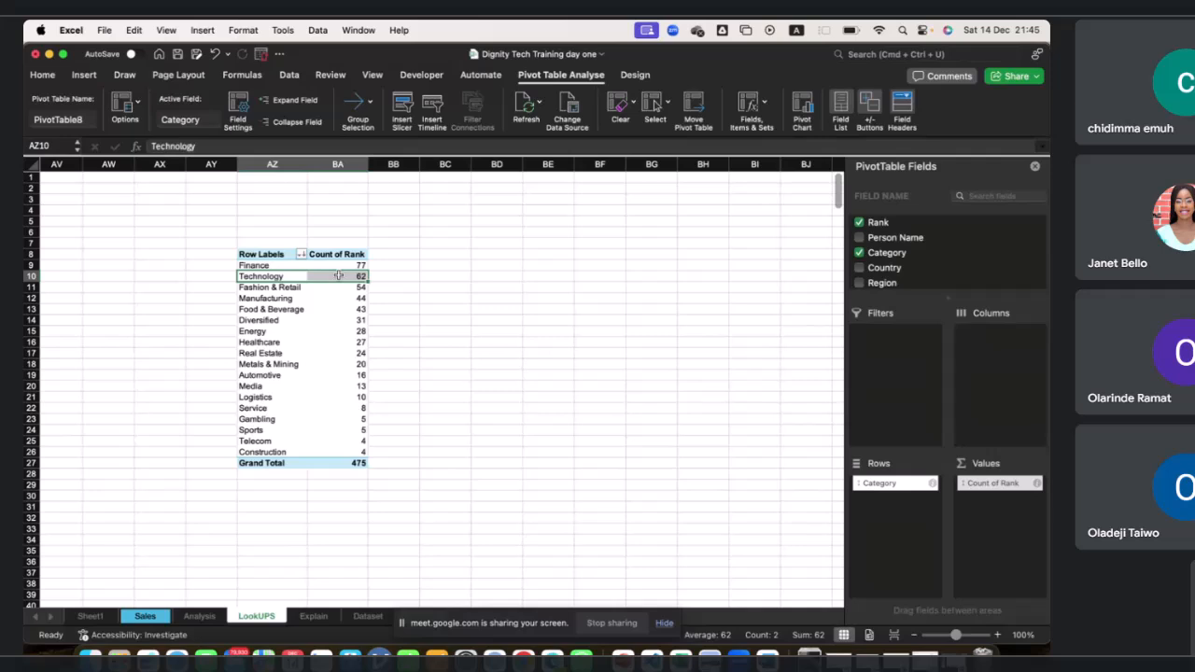
click(307, 289)
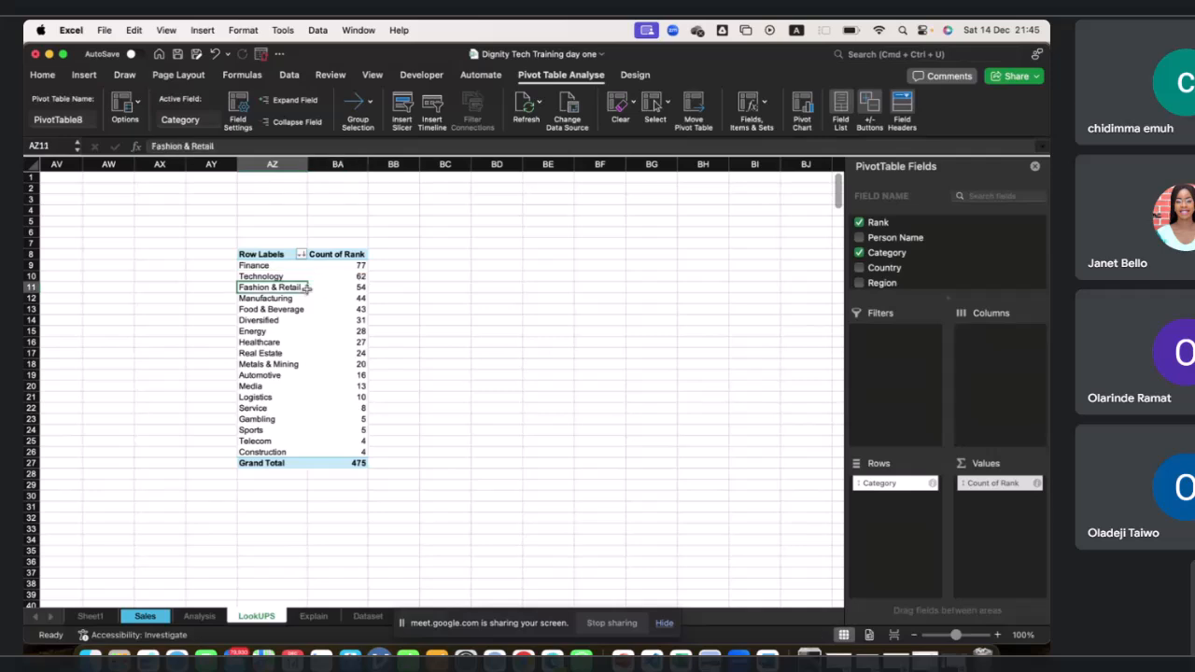
click(338, 288)
click(298, 291)
drag(298, 298, 337, 298)
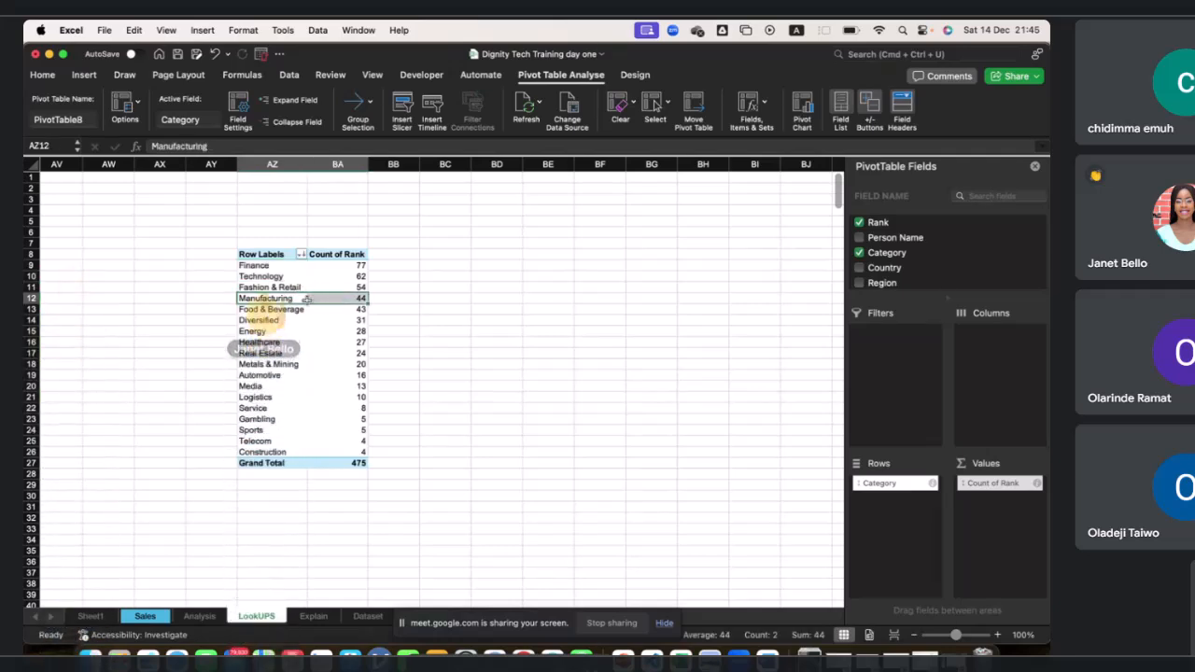
drag(283, 310, 339, 309)
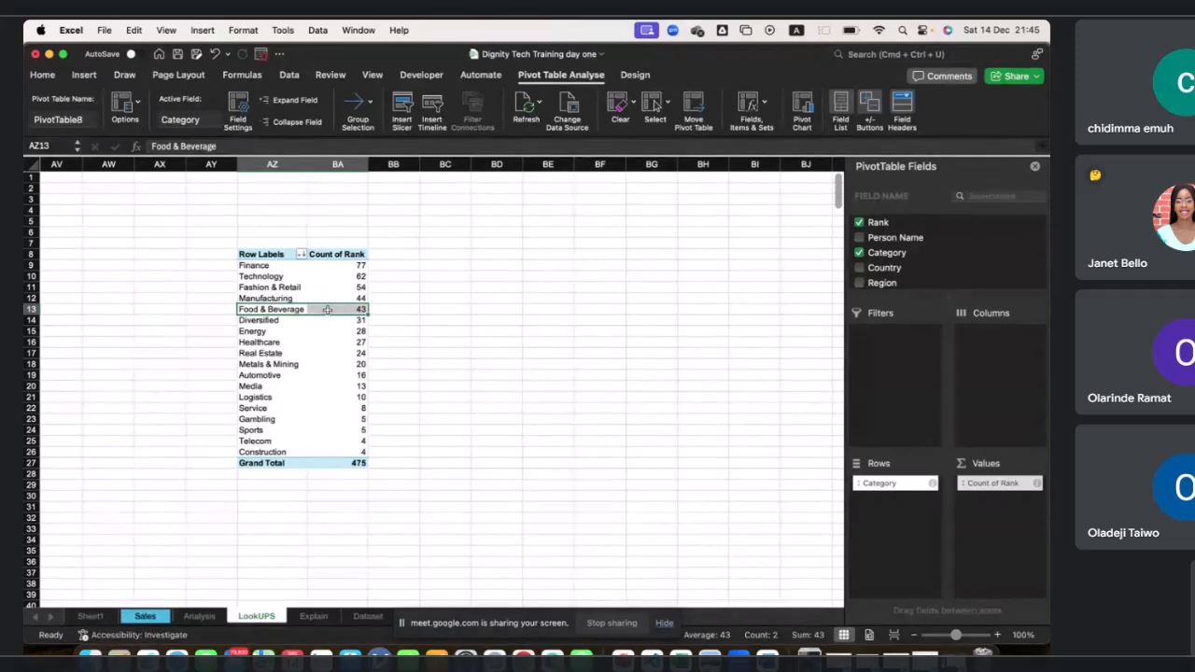
drag(269, 452, 317, 440)
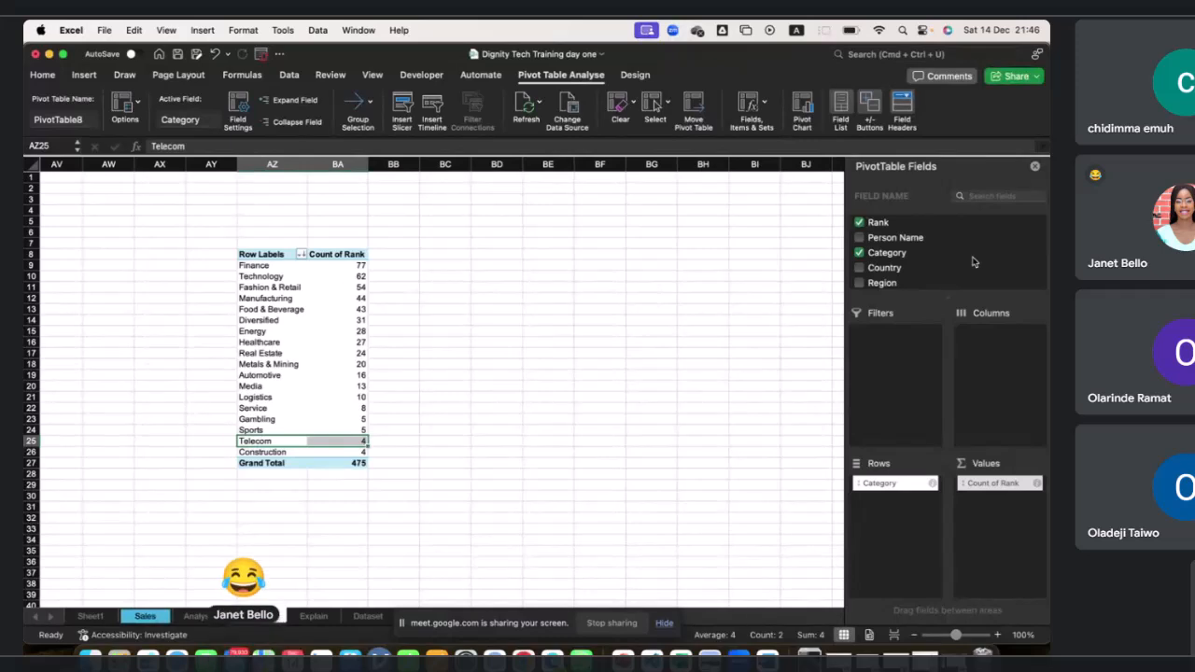
Add the Person Name field to the Rows area beneath Category.
drag(901, 244, 912, 502)
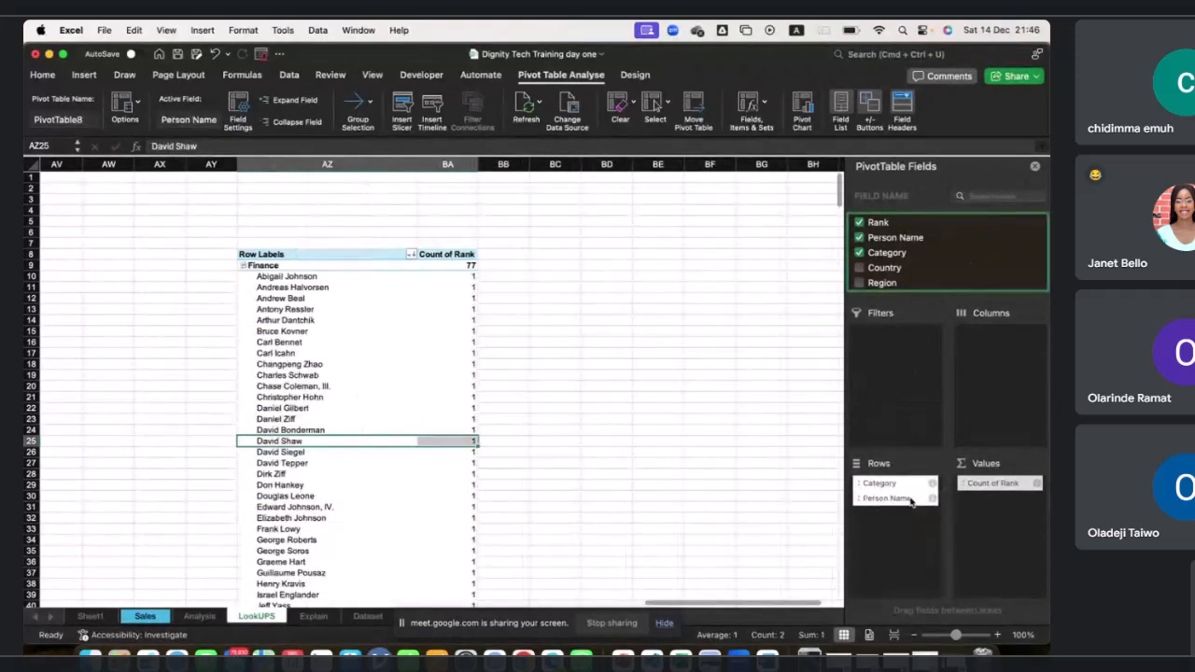
scroll(389, 389, down, 5)
scroll(389, 389, up, 5)
Collapse the Finance through Media category groups to hide their person names.
click(254, 265)
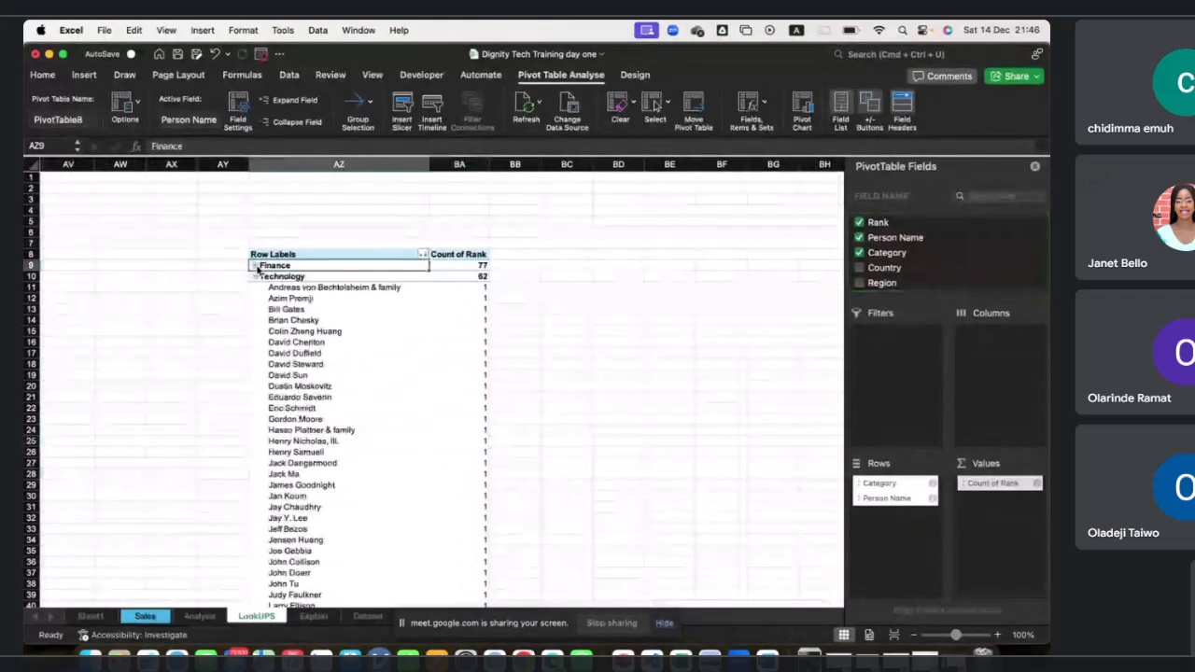
scroll(297, 369, down, 5)
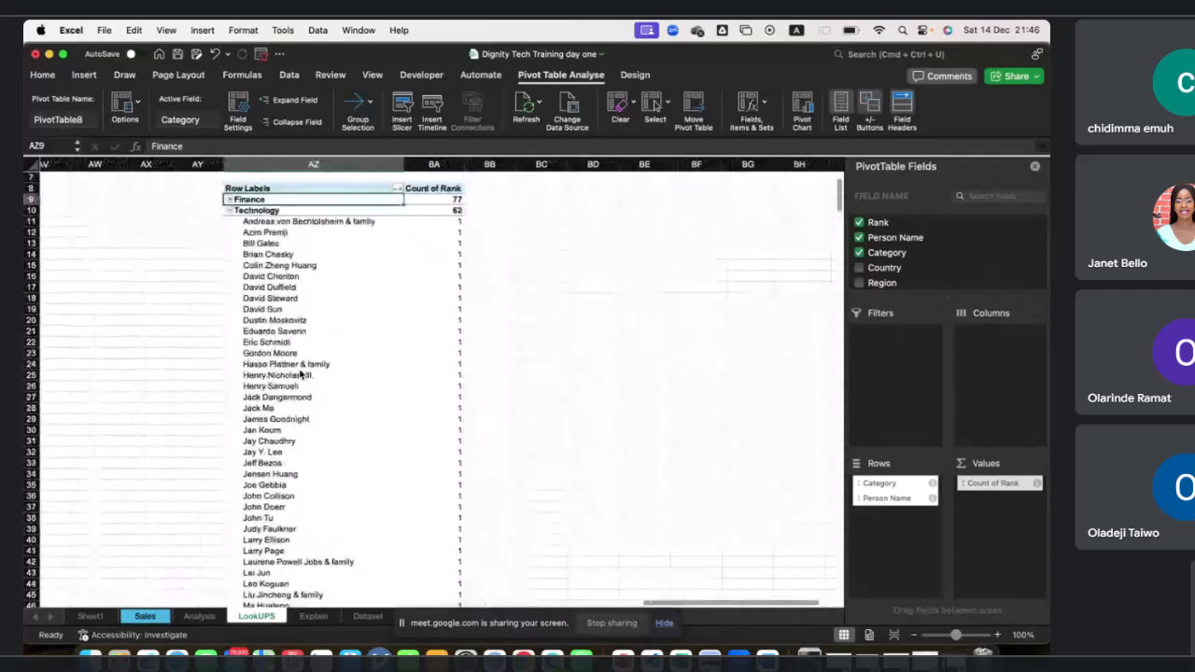
scroll(297, 370, up, 4)
click(230, 257)
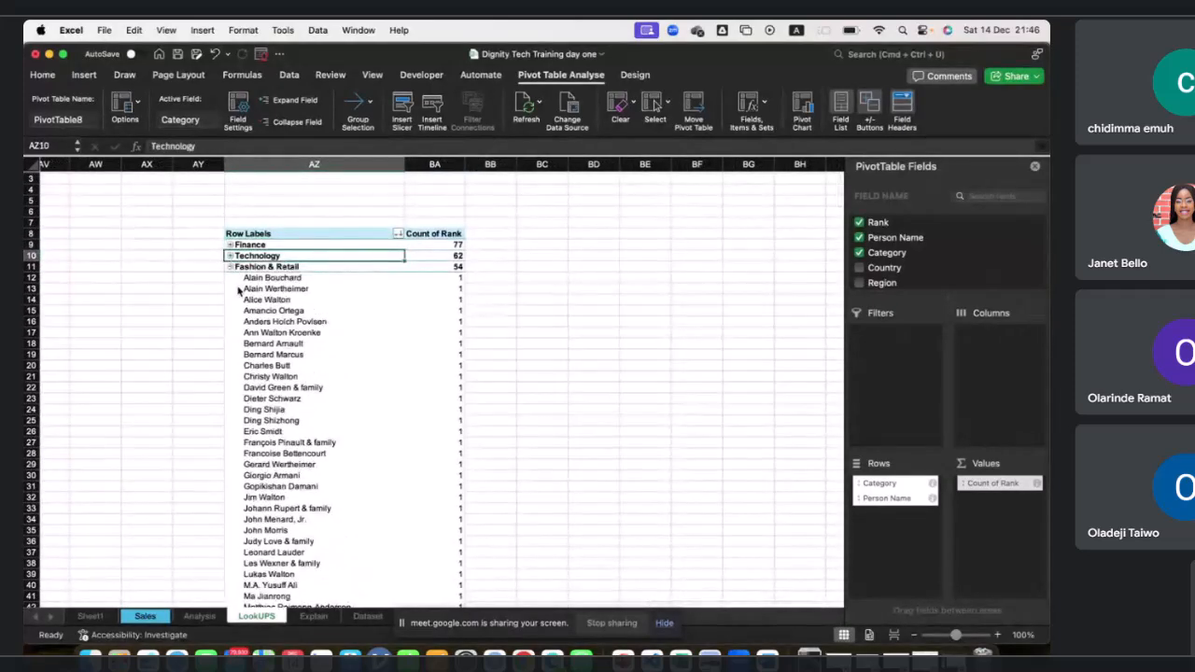
click(231, 267)
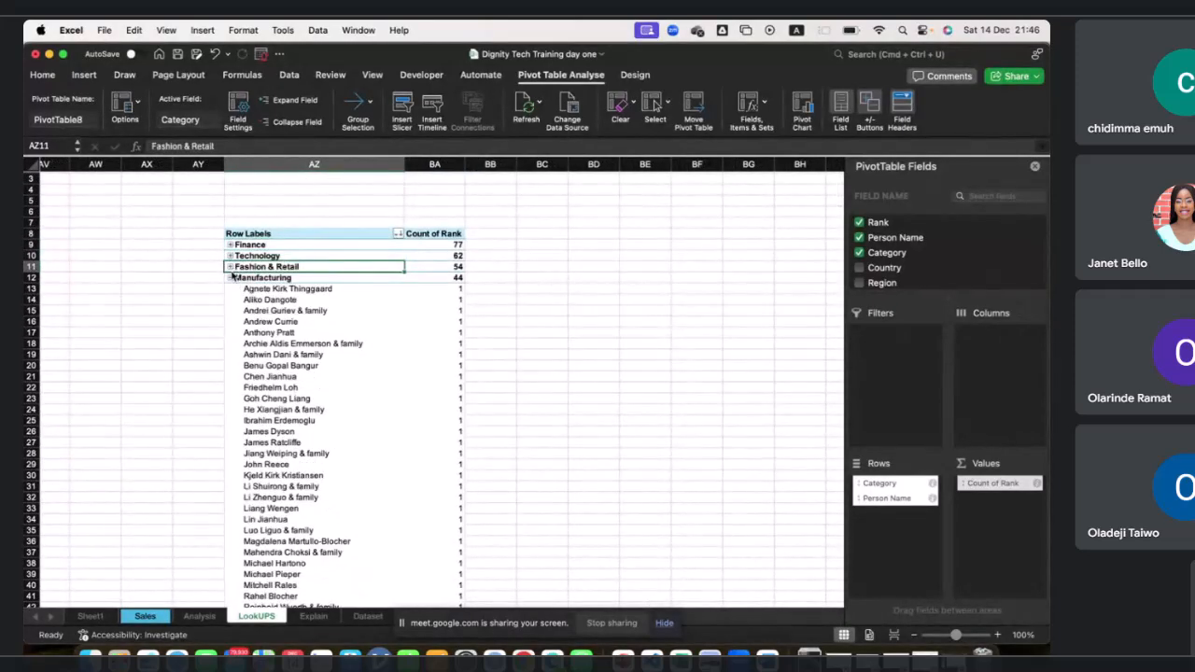
click(231, 277)
click(231, 288)
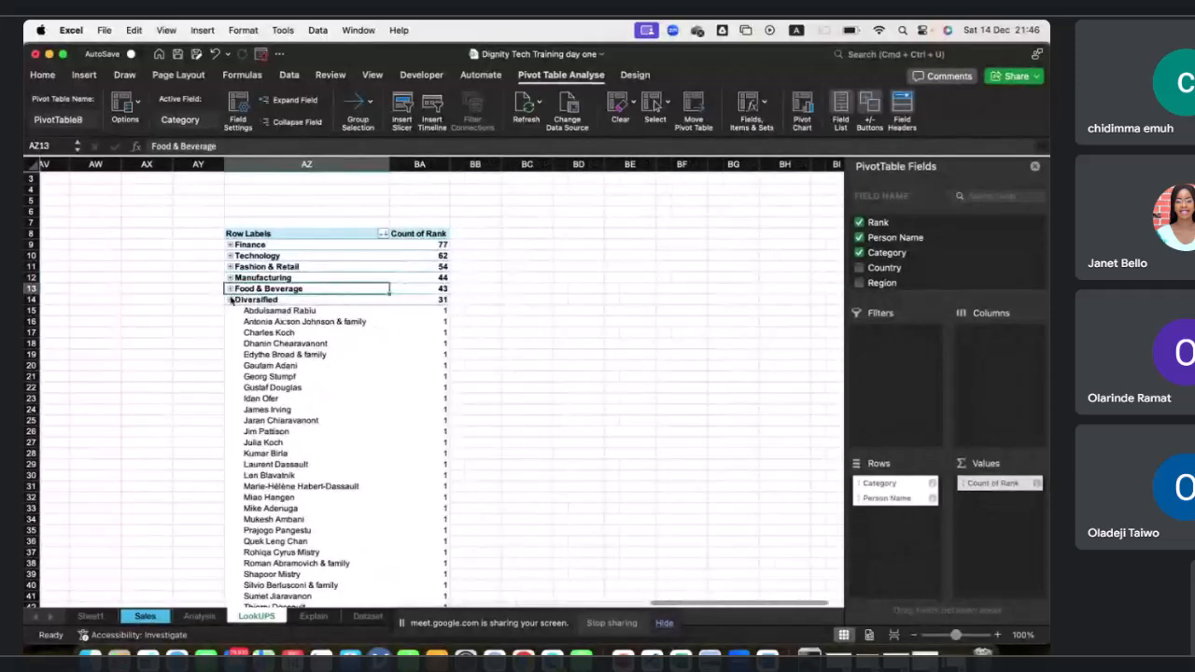
click(231, 299)
click(231, 310)
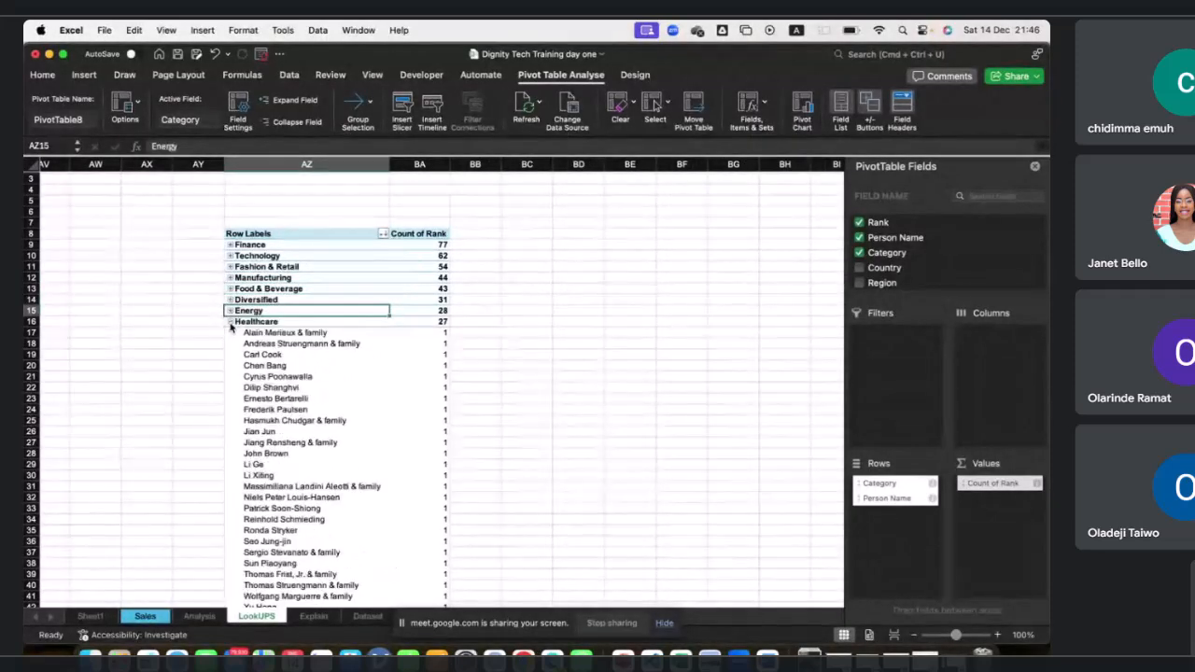
click(231, 322)
click(231, 333)
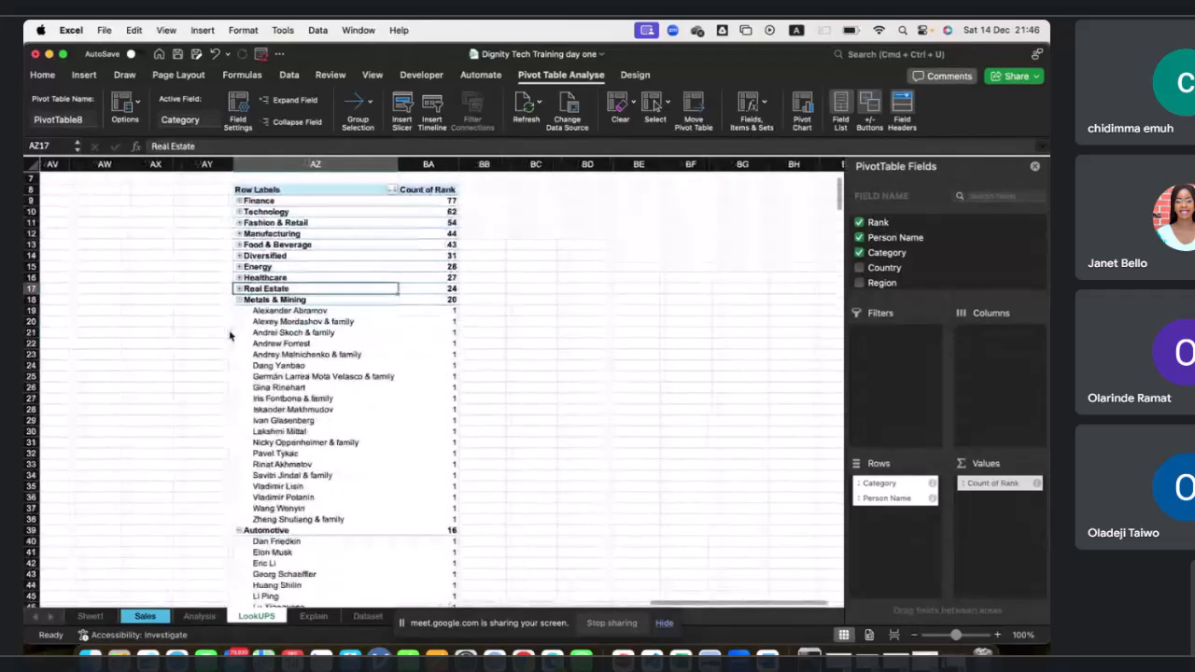
scroll(233, 297, down, 3)
click(239, 289)
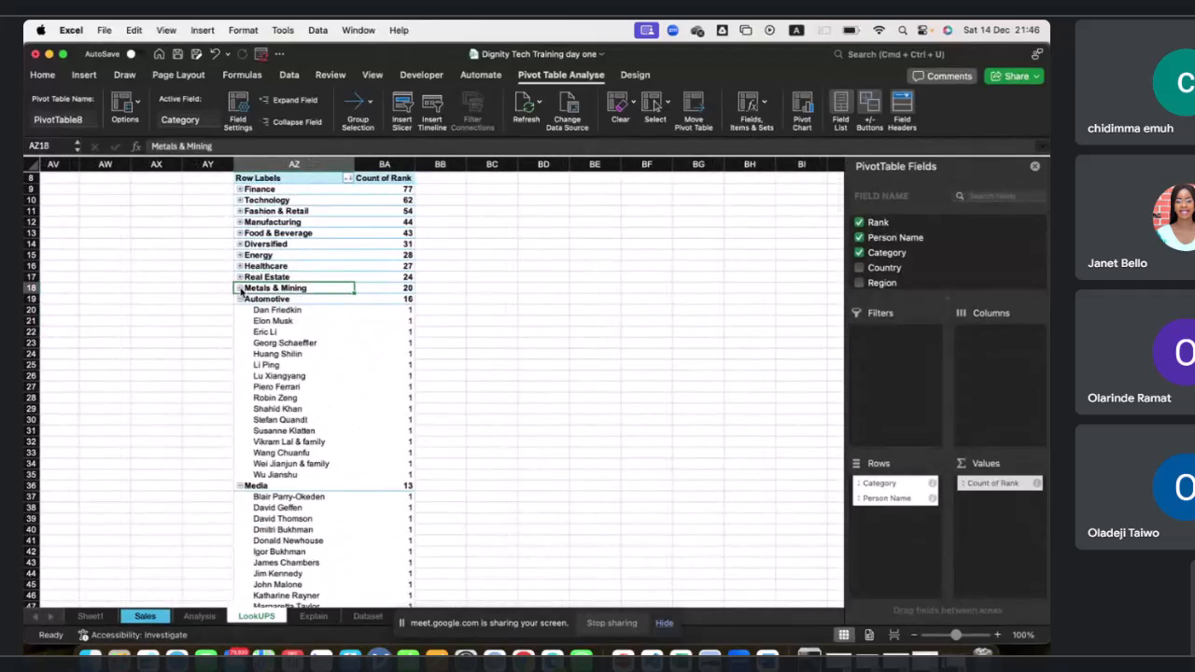
click(239, 299)
click(240, 310)
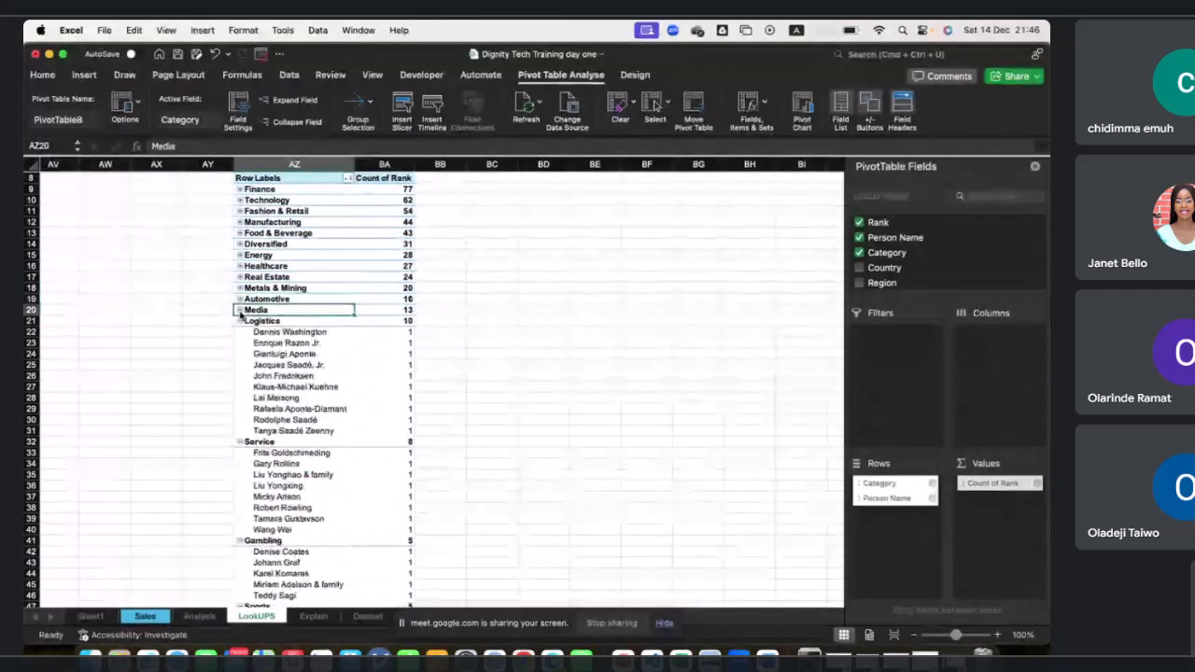
Collapse the Logistics, Service, Sports, Telecom and Construction category groups in the PivotTable to hide their person names.
scroll(240, 317, down, 10)
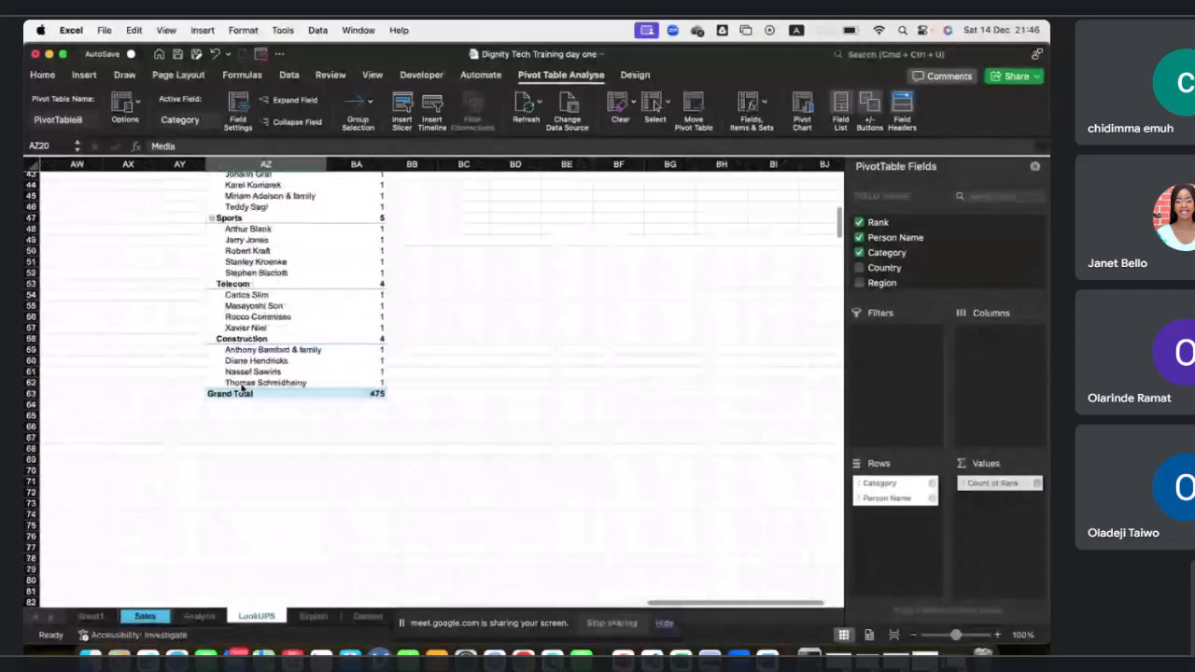
scroll(241, 389, up, 1)
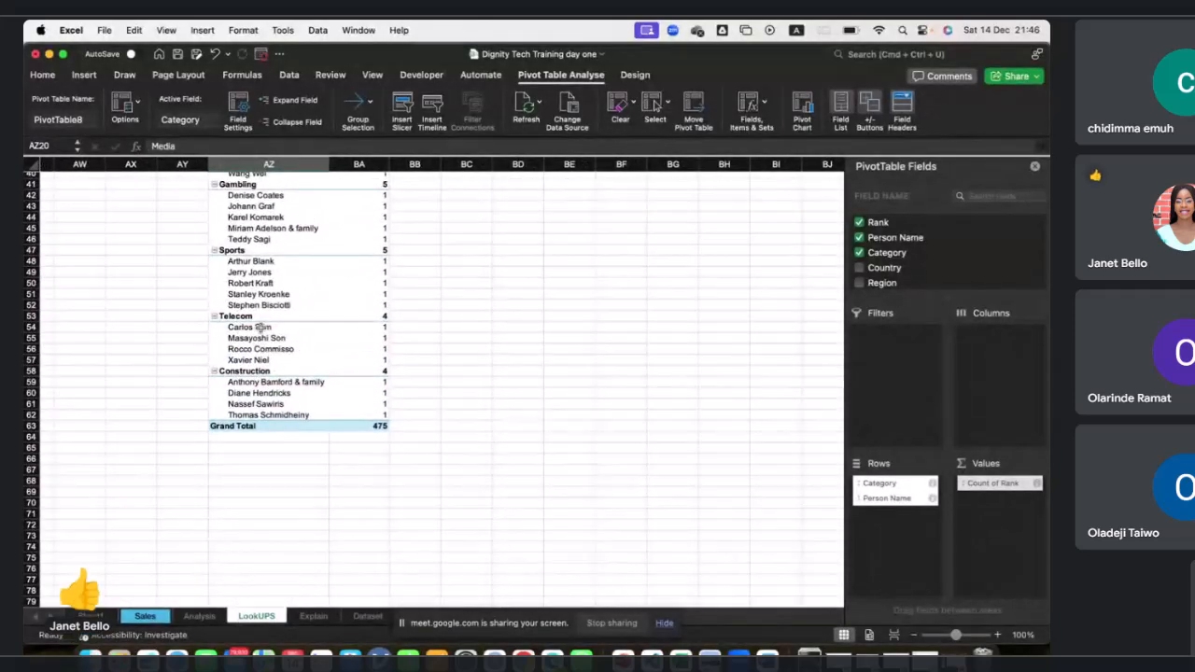
scroll(271, 317, up, 4)
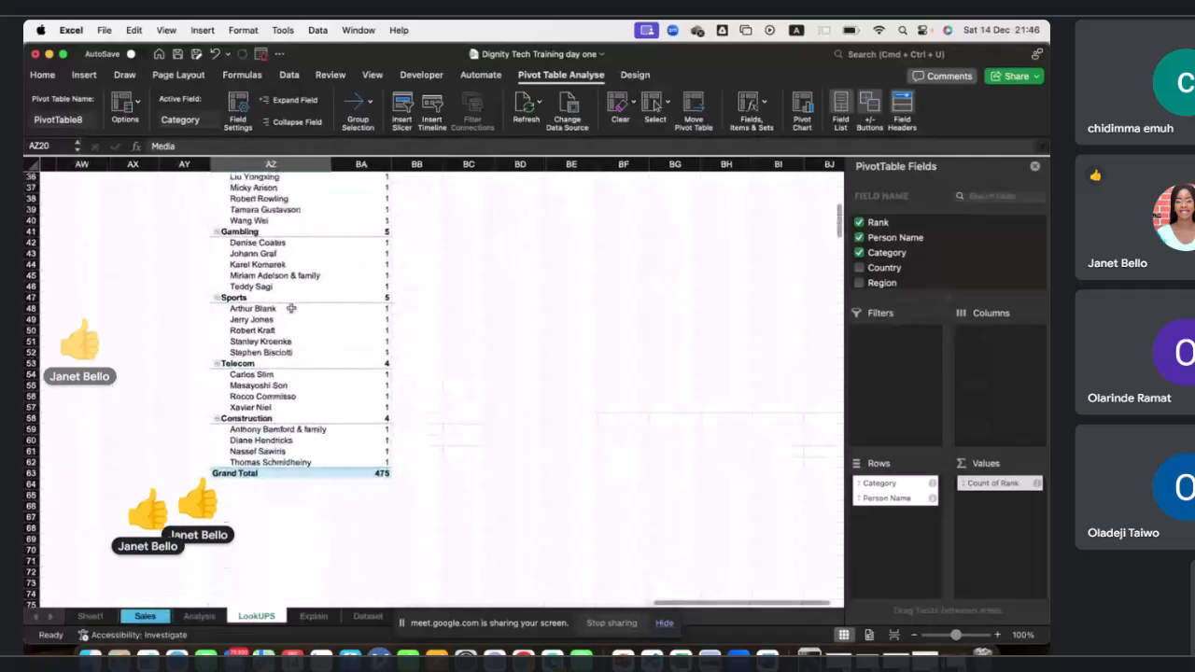
scroll(291, 306, up, 5)
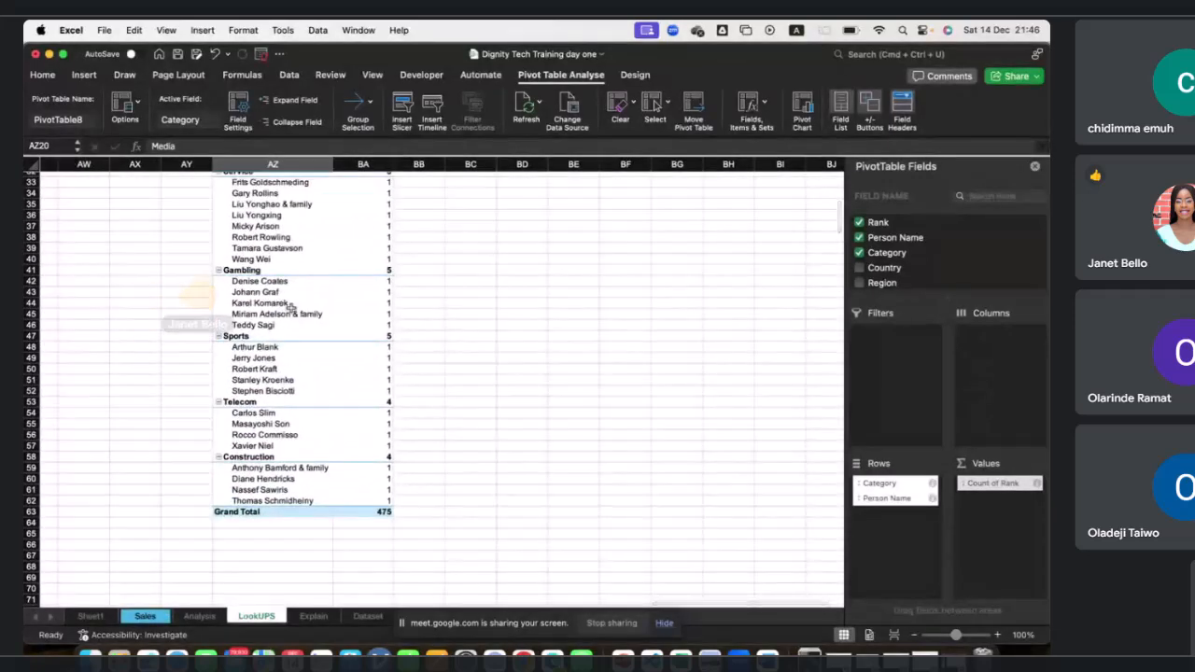
scroll(291, 308, up, 4)
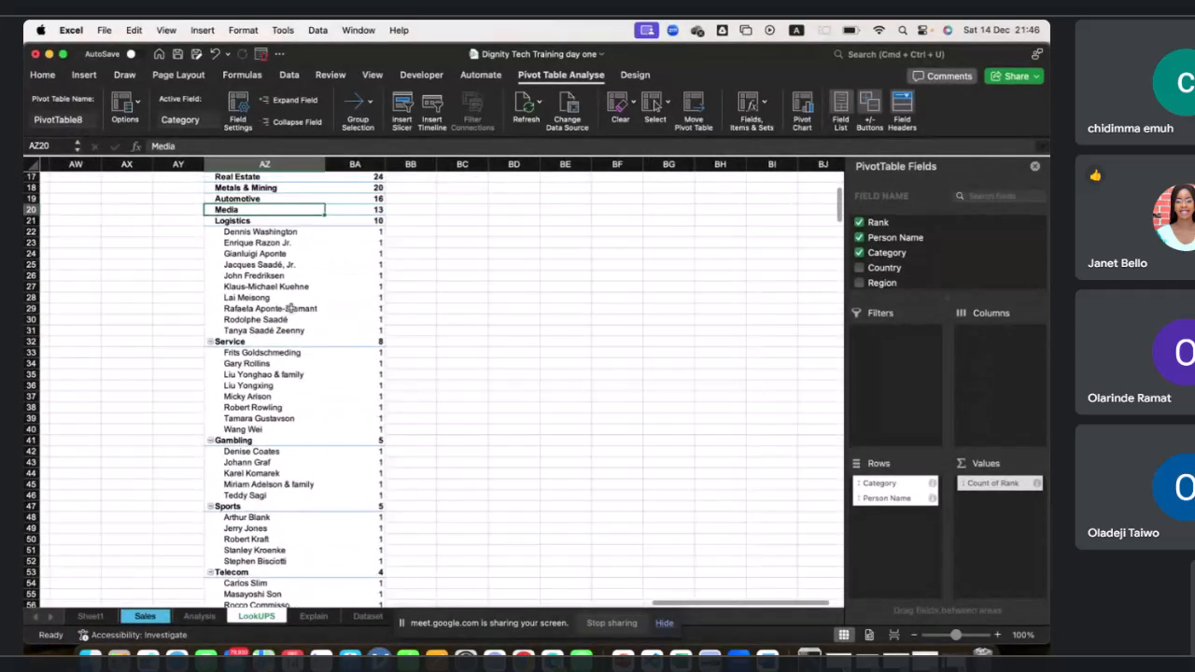
scroll(291, 307, up, 3)
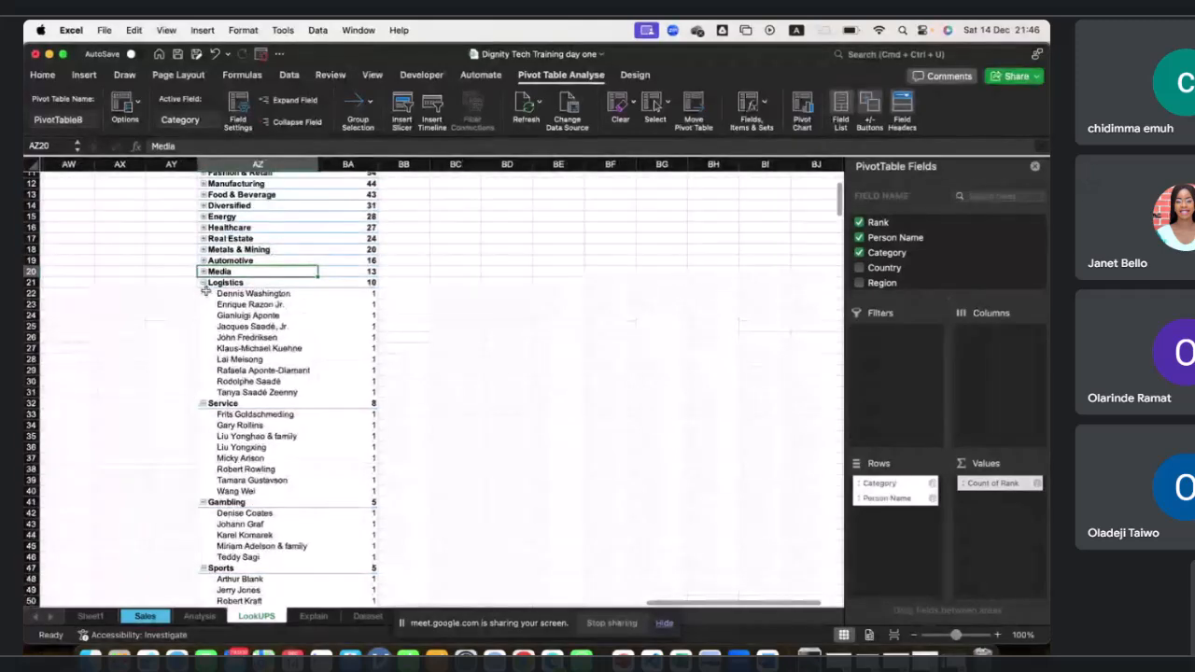
click(204, 282)
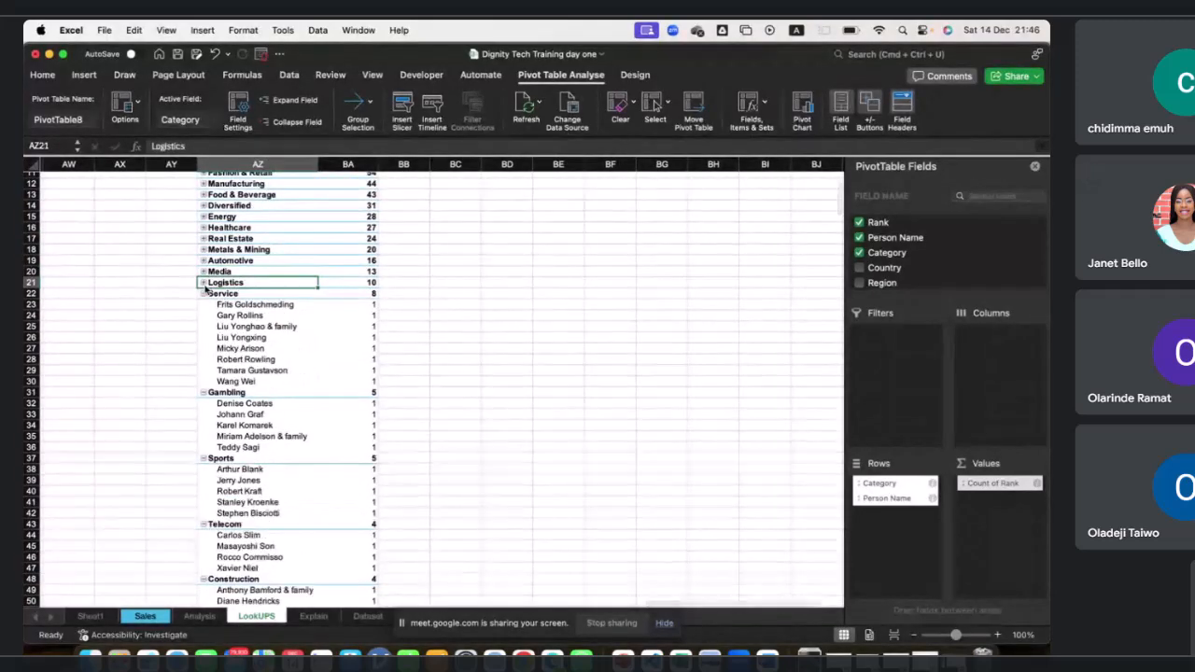
click(203, 293)
click(204, 371)
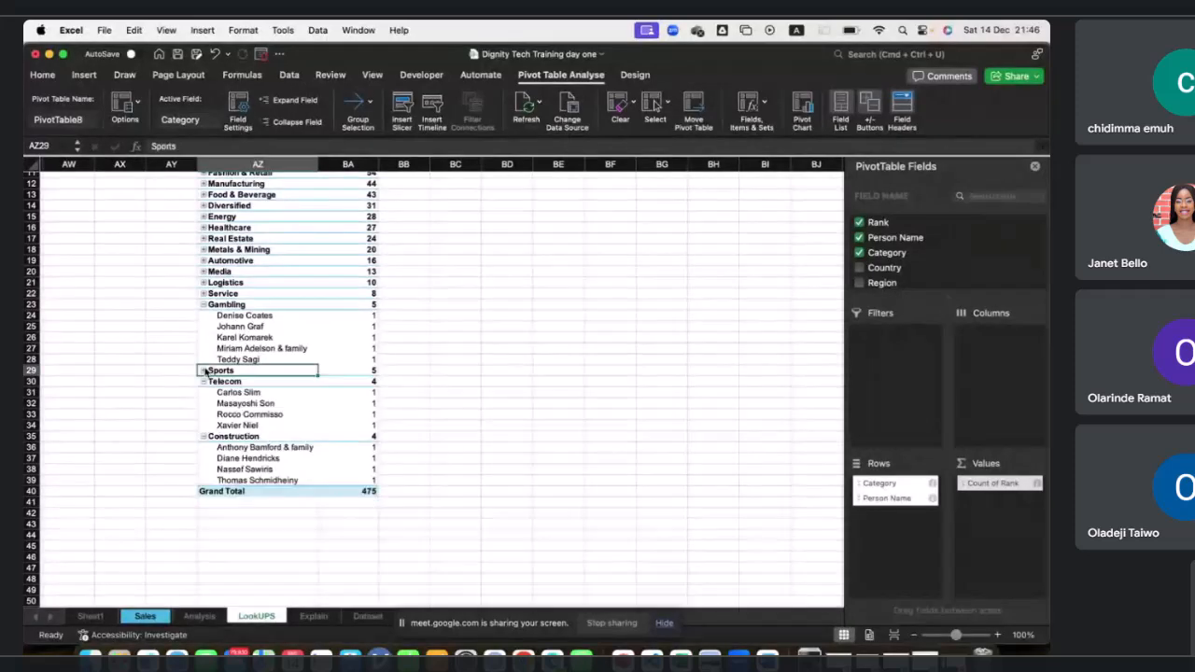
click(203, 382)
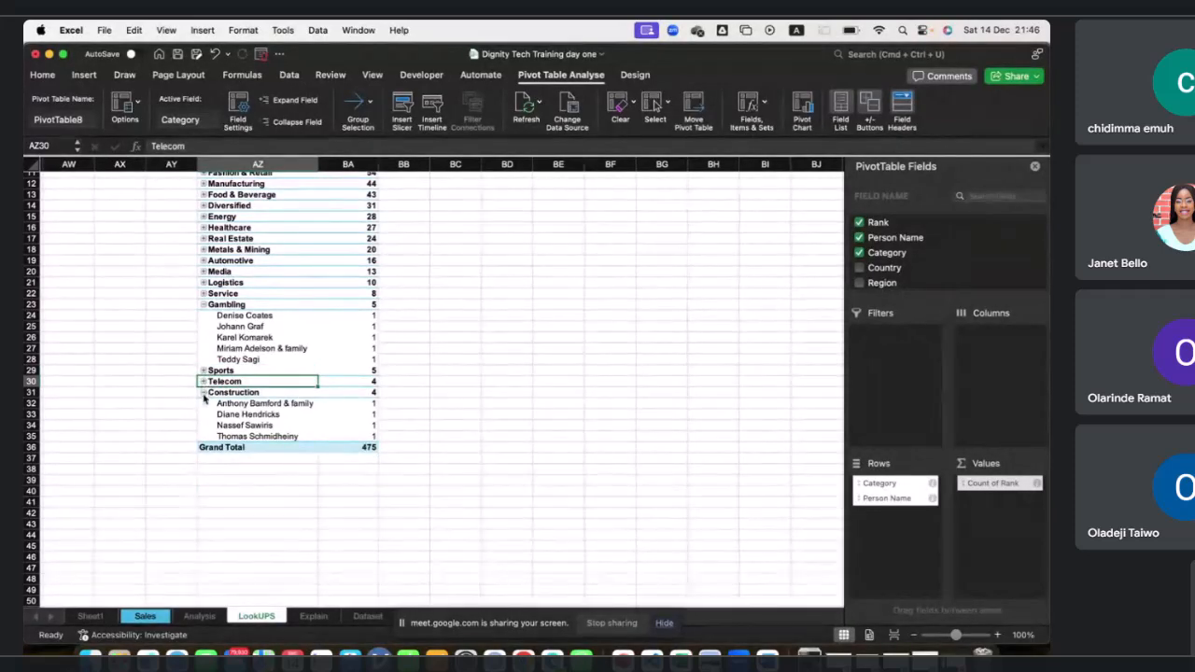
click(204, 392)
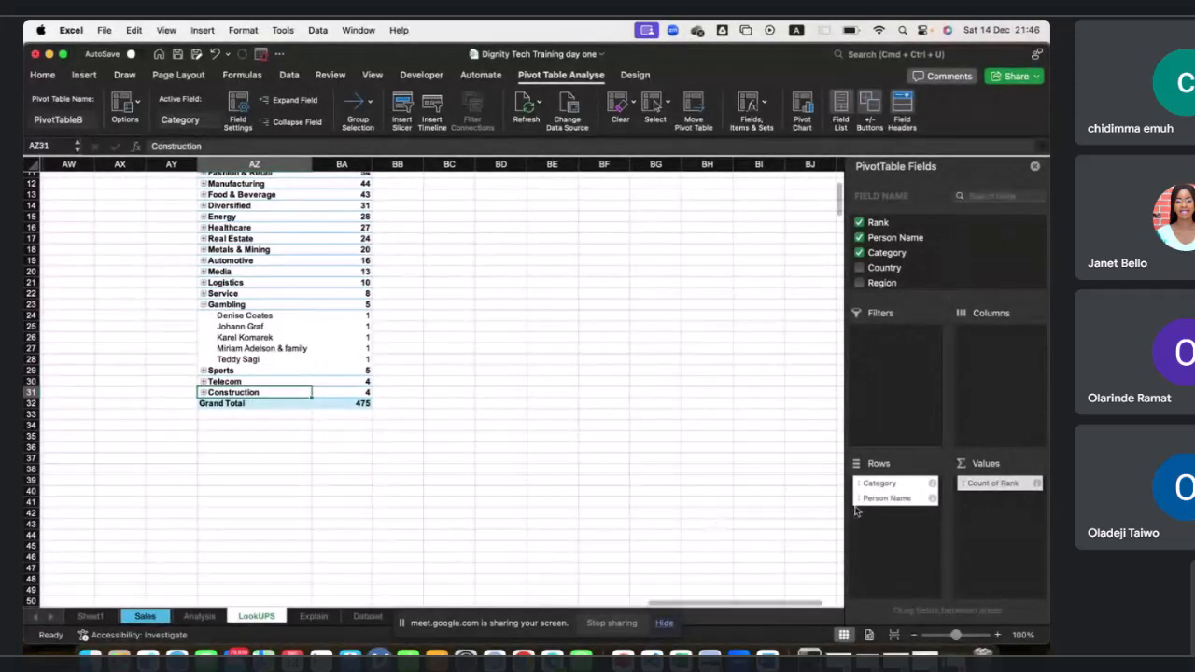
Rebuild the PivotTable by removing Person Name and Count of Rank, then adding Finalworth to the Values area.
drag(886, 498, 768, 382)
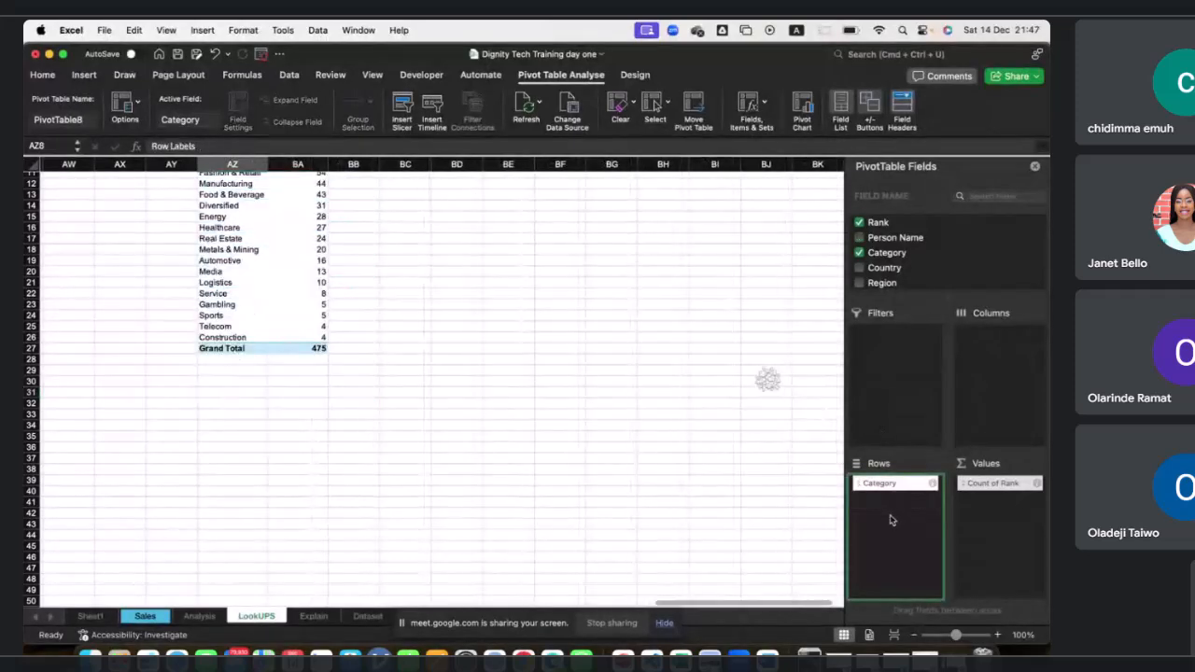
scroll(929, 269, down, 5)
scroll(920, 264, down, 5)
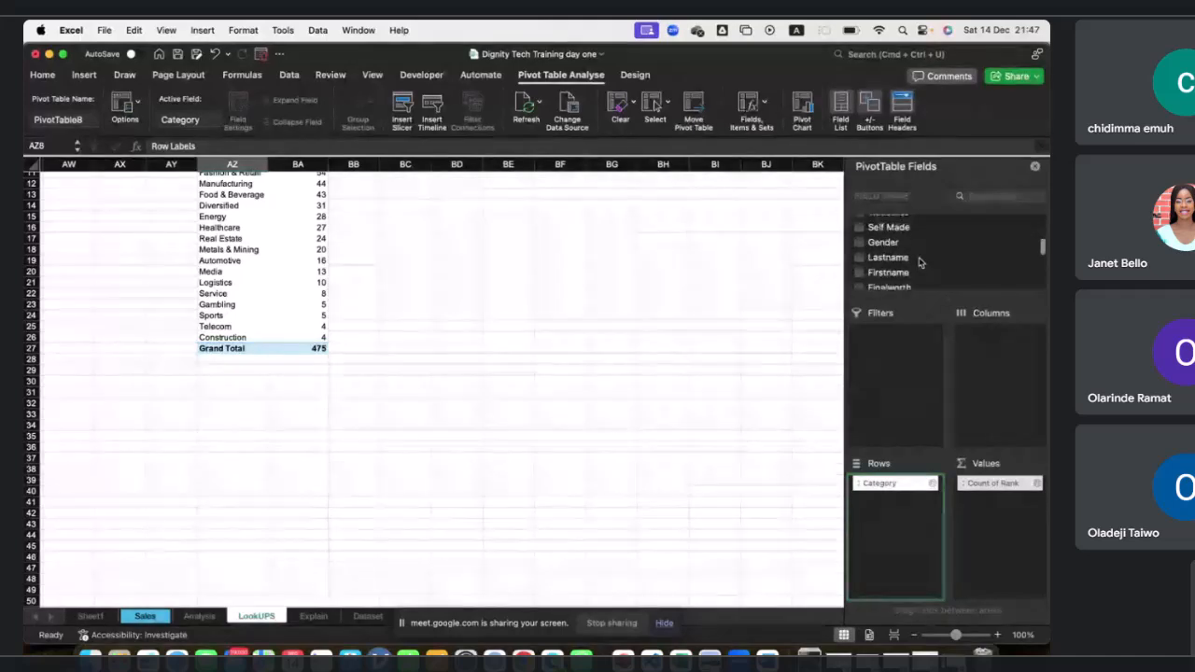
scroll(919, 263, down, 5)
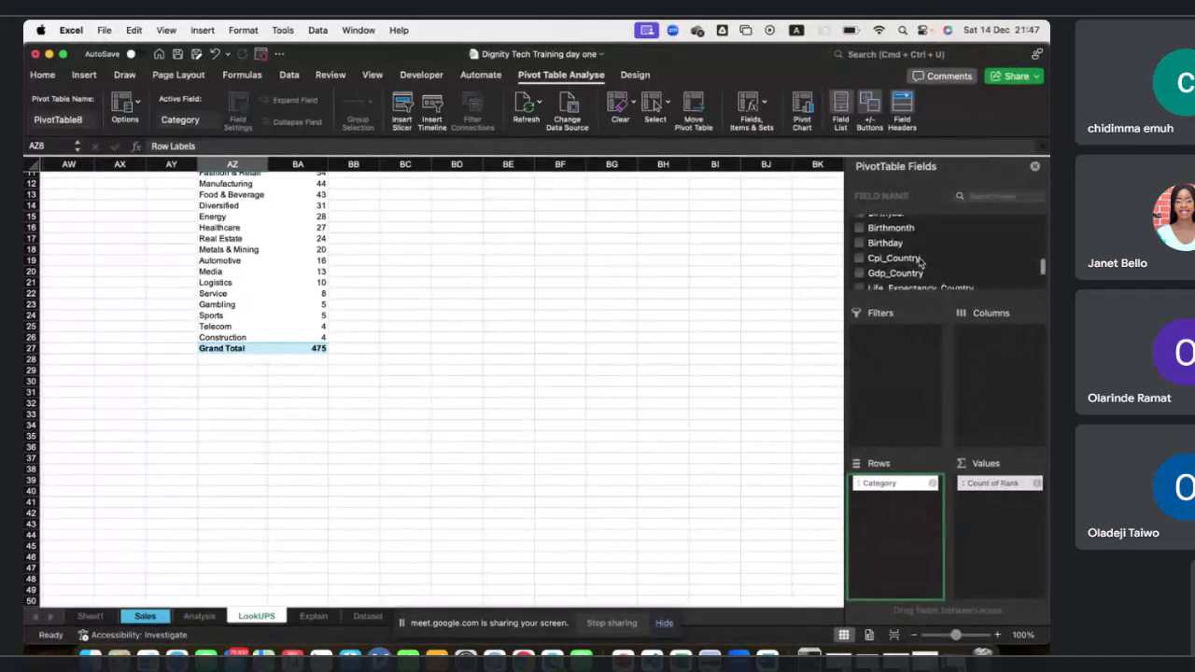
scroll(919, 261, up, 5)
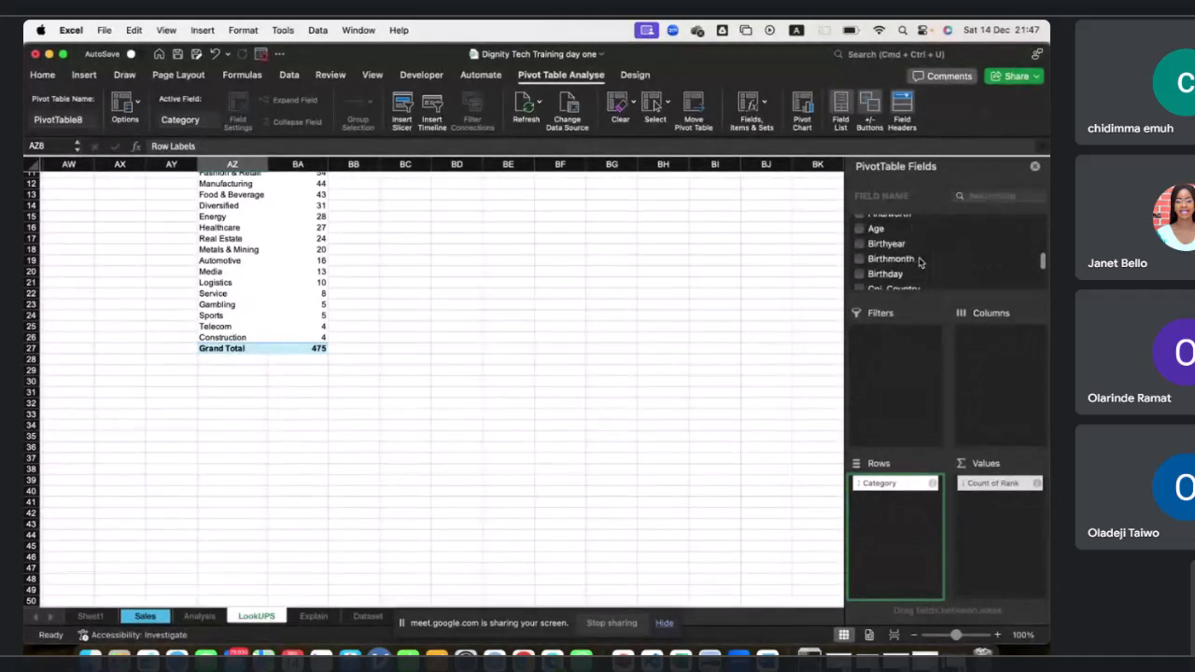
drag(985, 483, 696, 328)
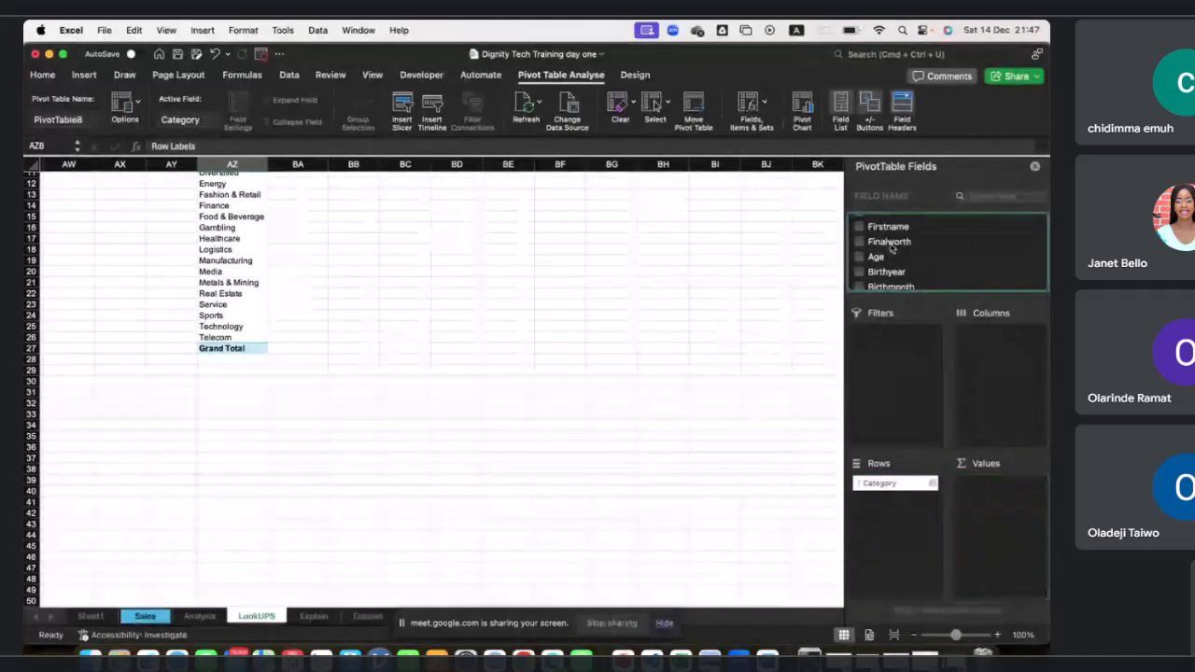
scroll(927, 258, up, 1)
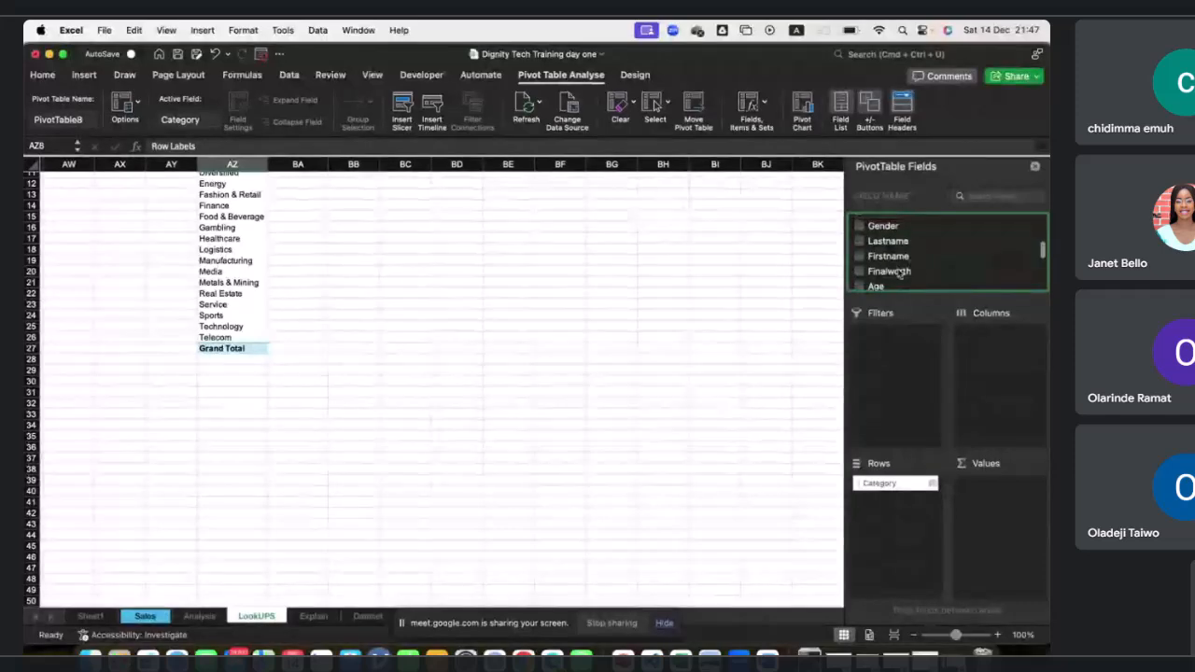
drag(919, 270, 1003, 487)
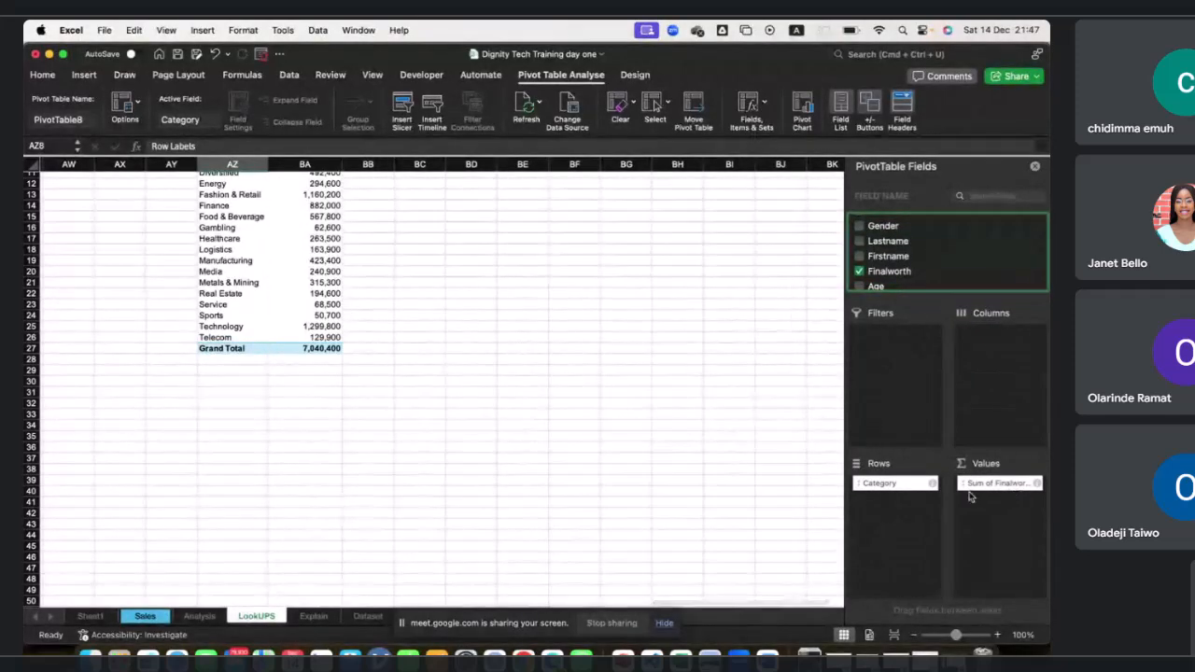
Sort the Category rows in descending order by Sum of Finalworth.
scroll(517, 371, up, 3)
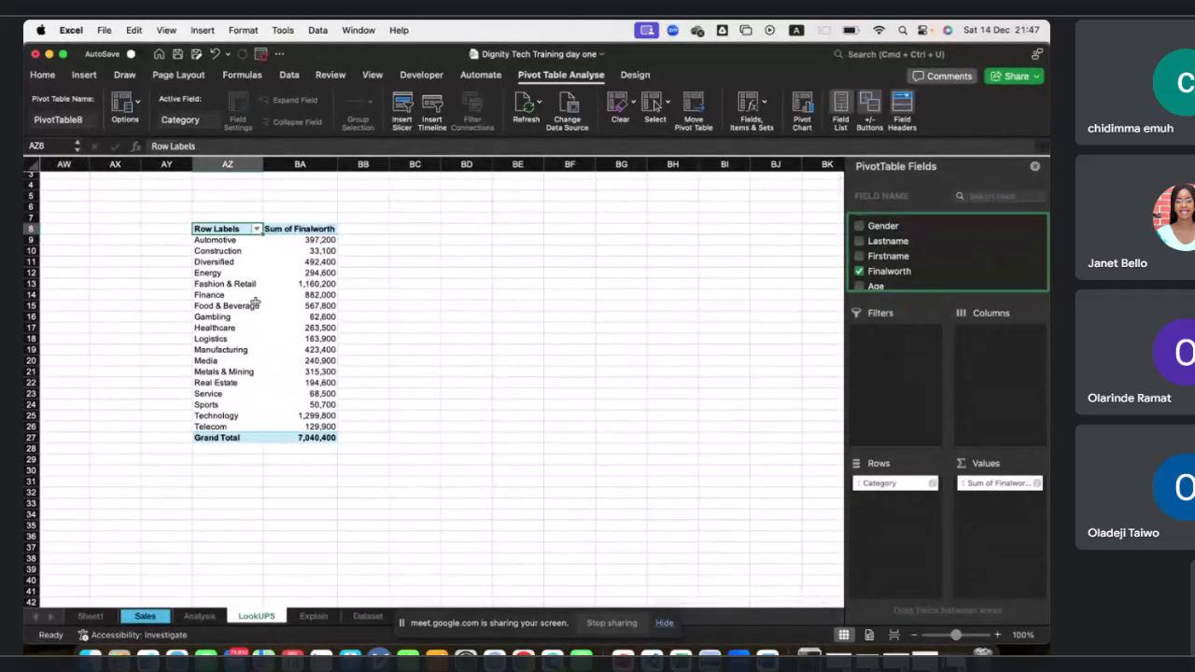
click(257, 229)
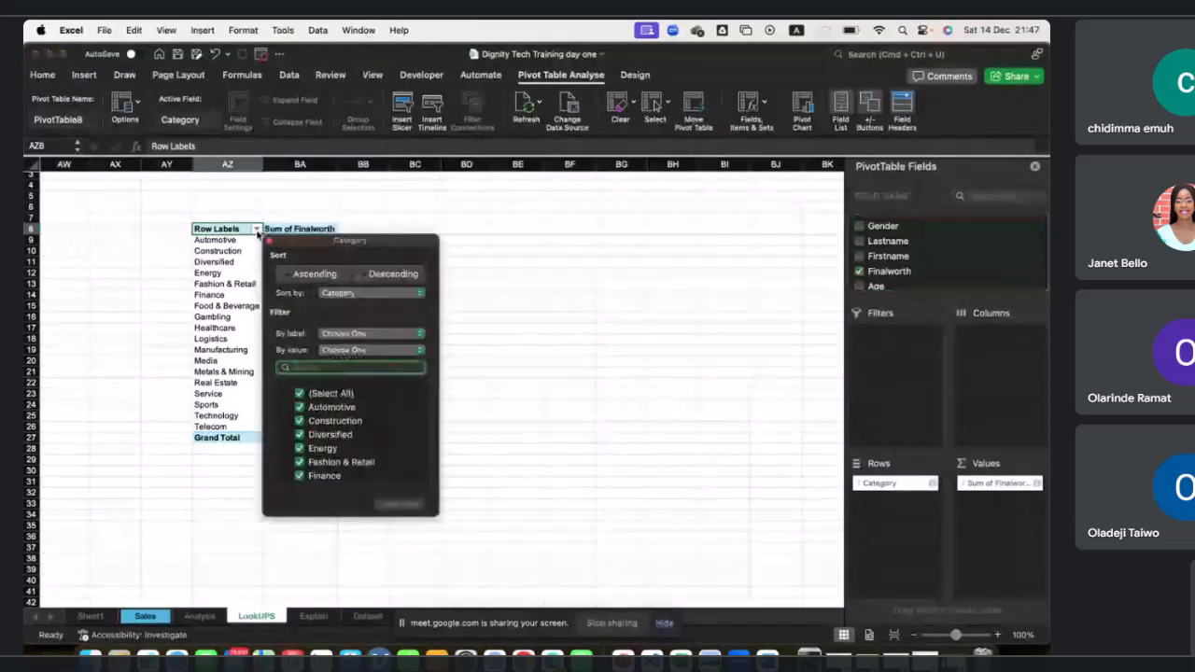
click(355, 295)
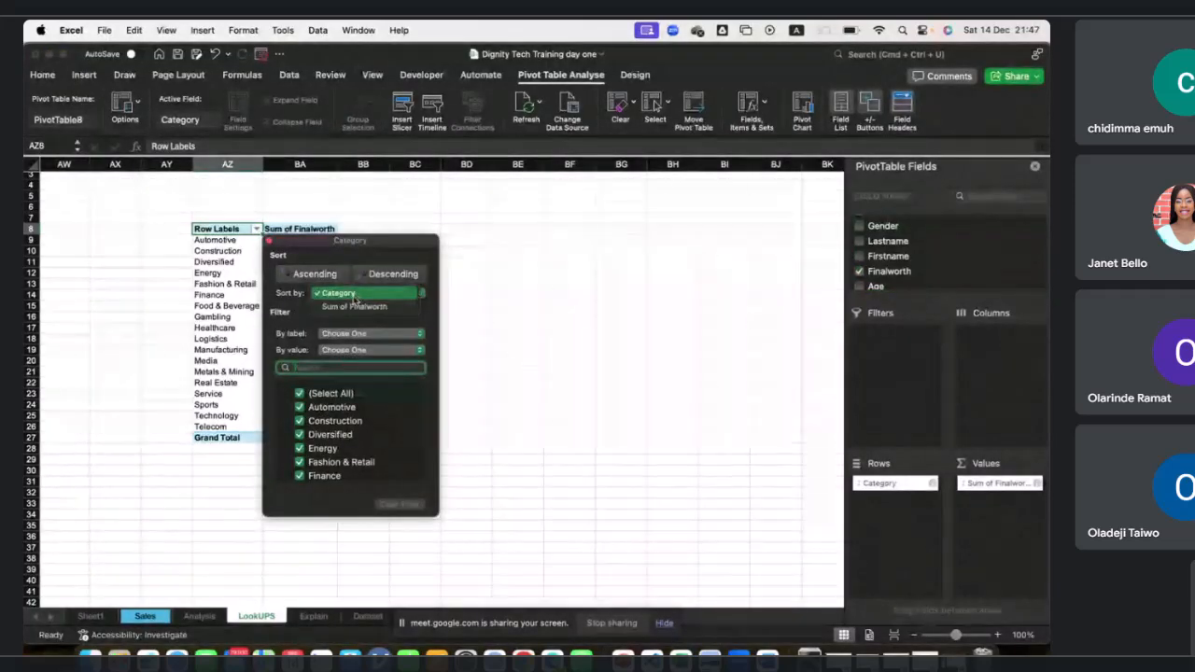
click(353, 305)
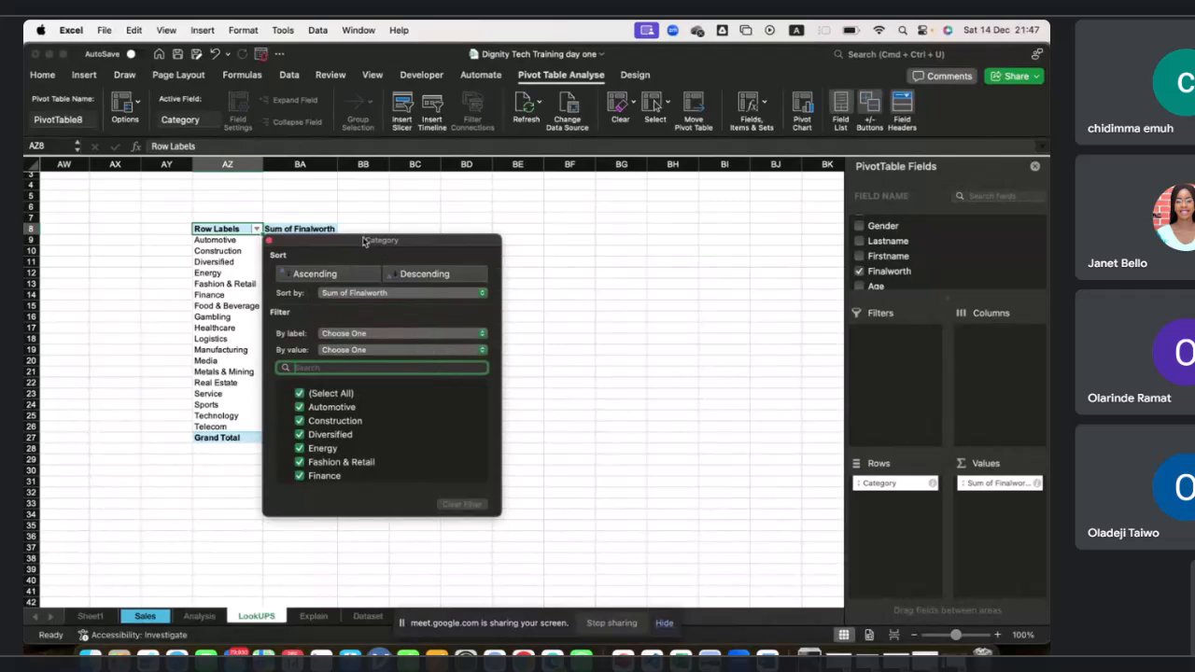
drag(363, 243, 491, 236)
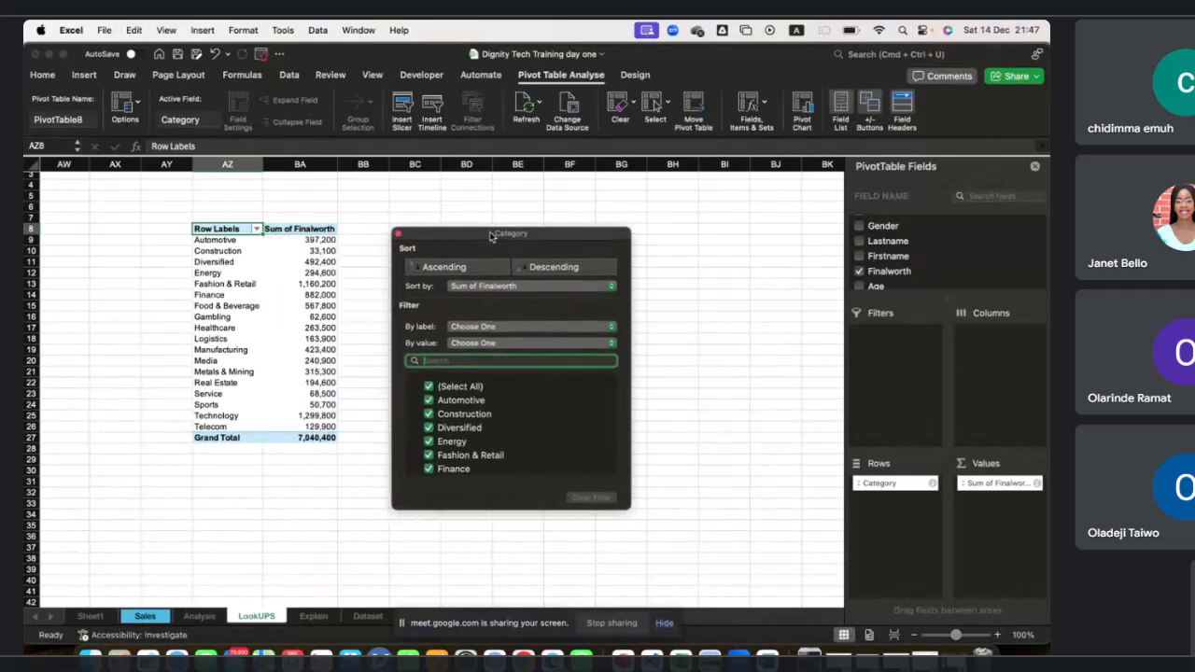
click(541, 270)
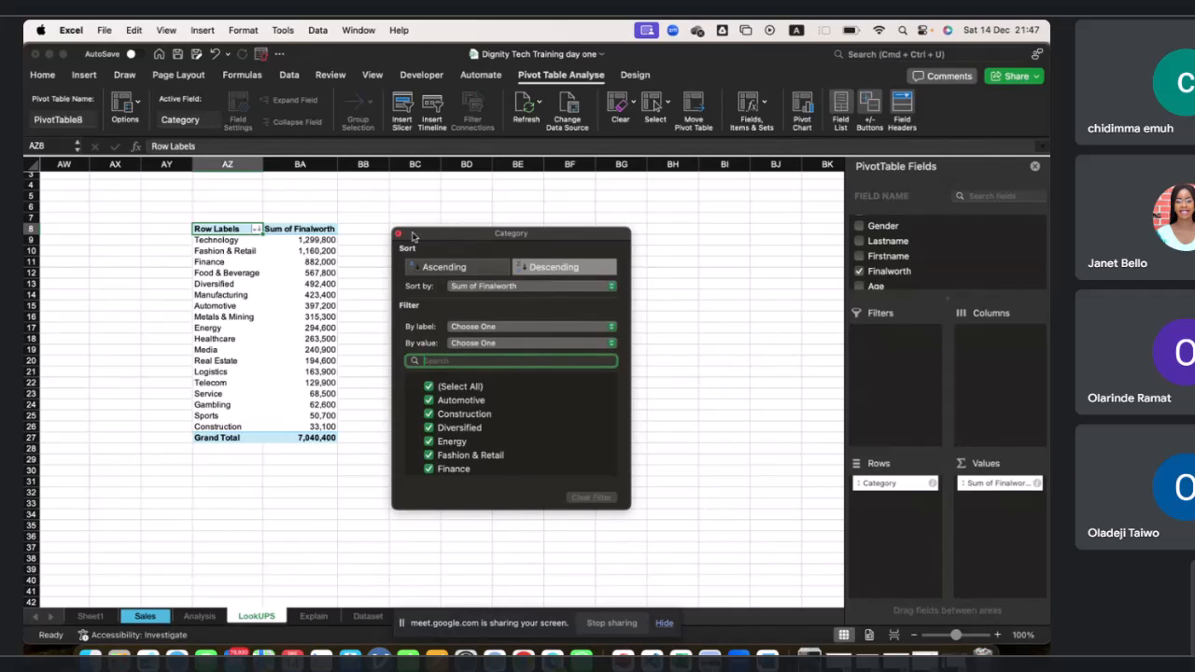
click(398, 235)
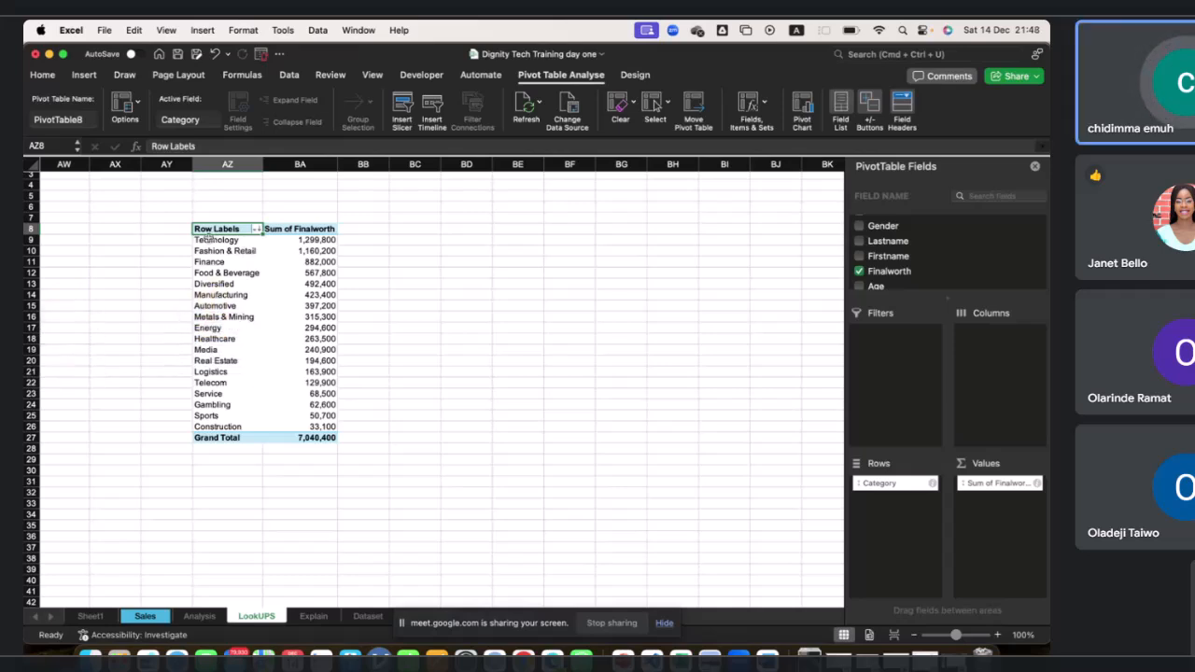
Change the Finalworth value field to summarise by Average instead of Sum.
click(245, 240)
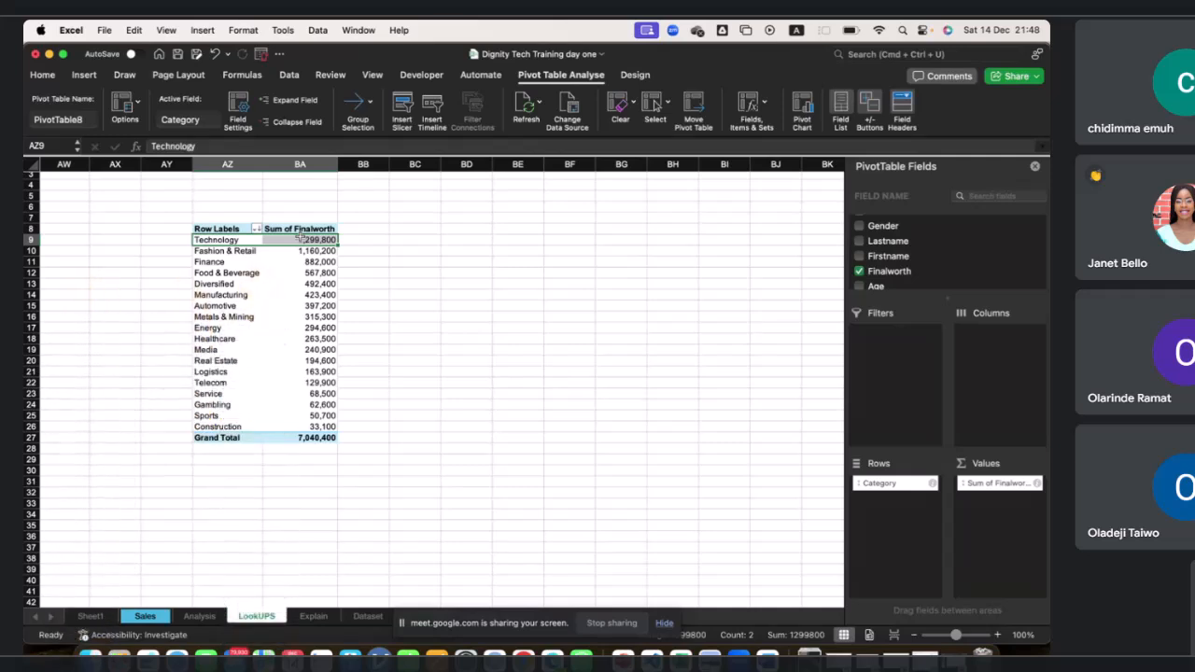
drag(209, 265, 253, 256)
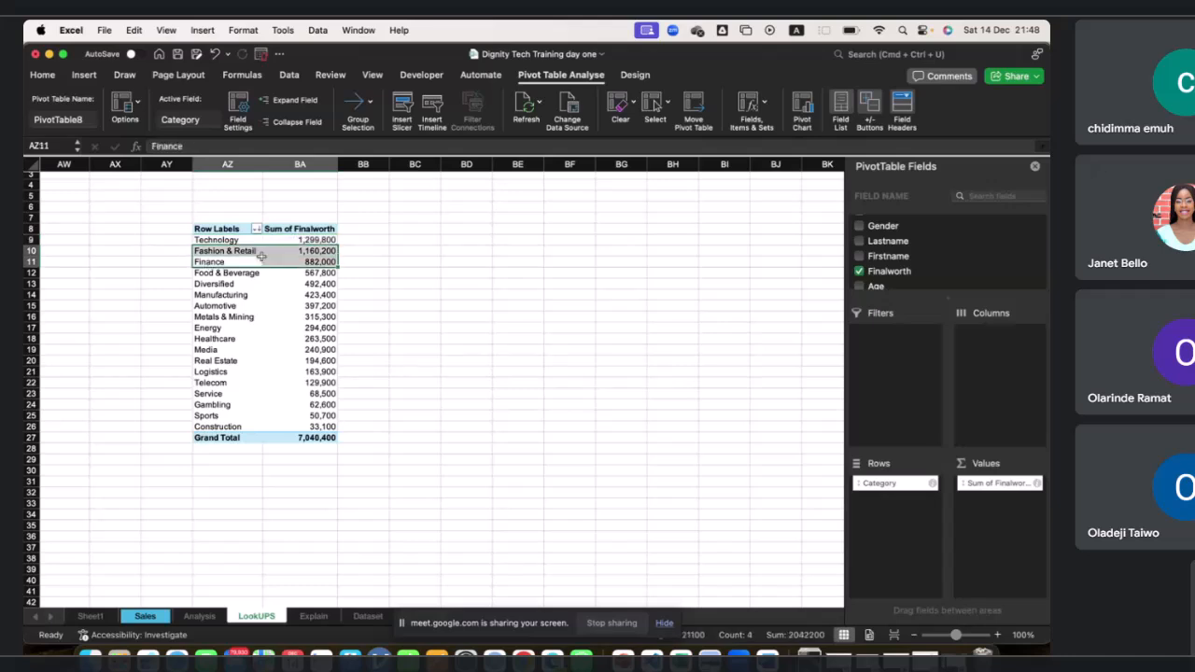
click(293, 240)
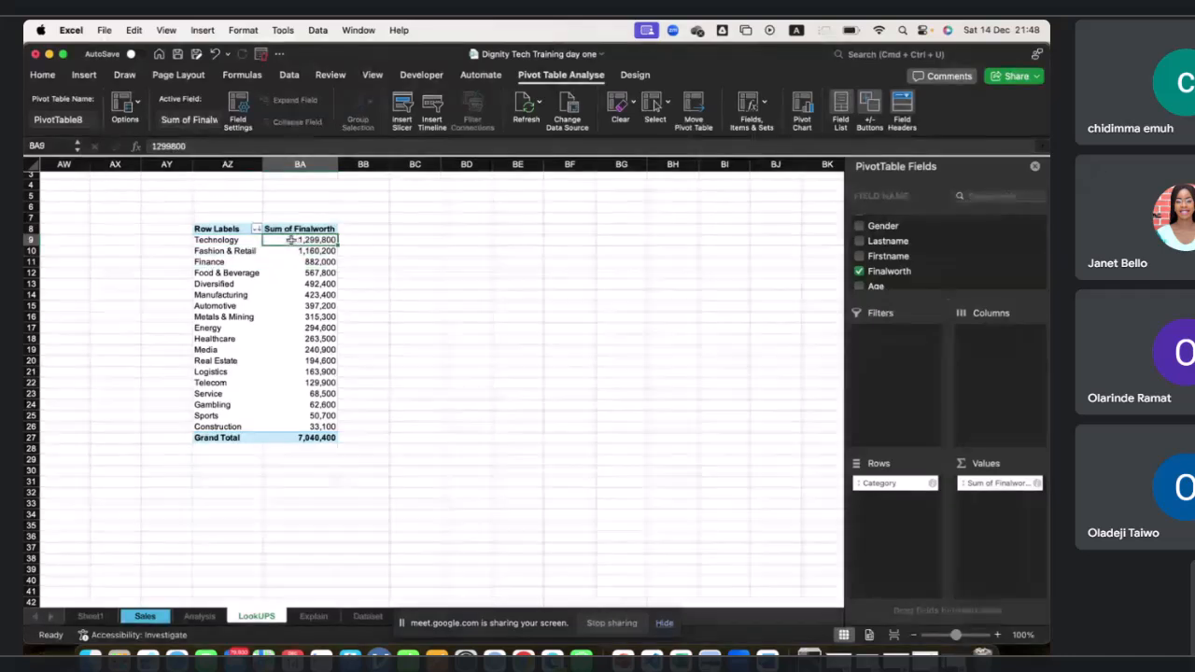
click(229, 241)
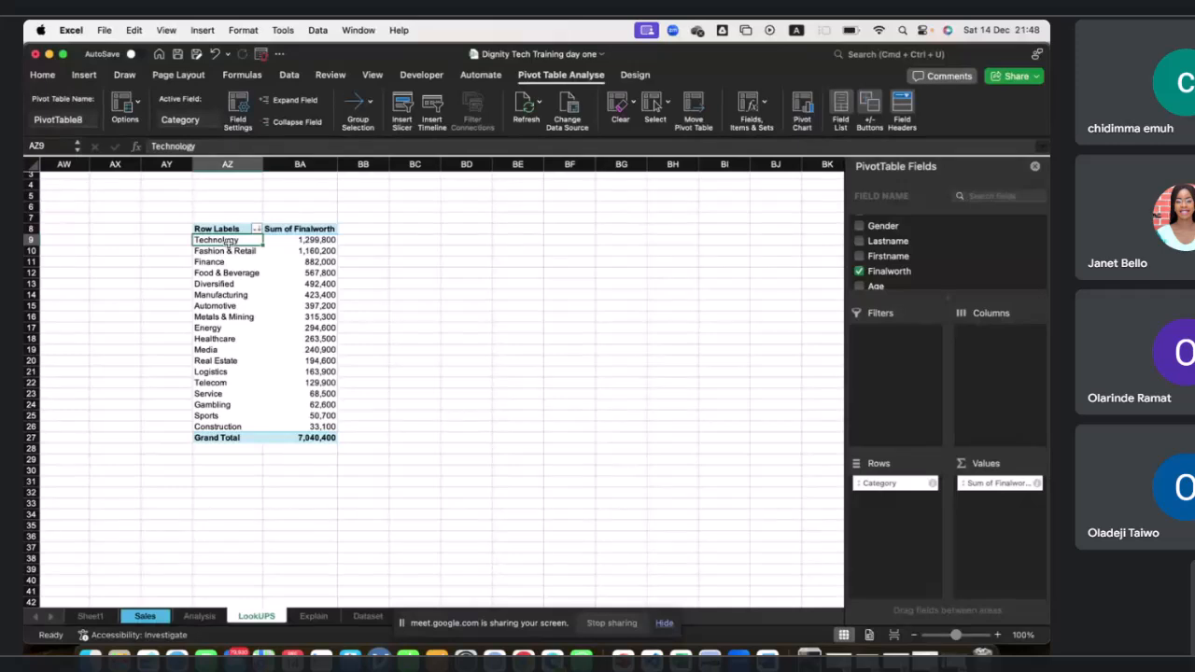
click(217, 262)
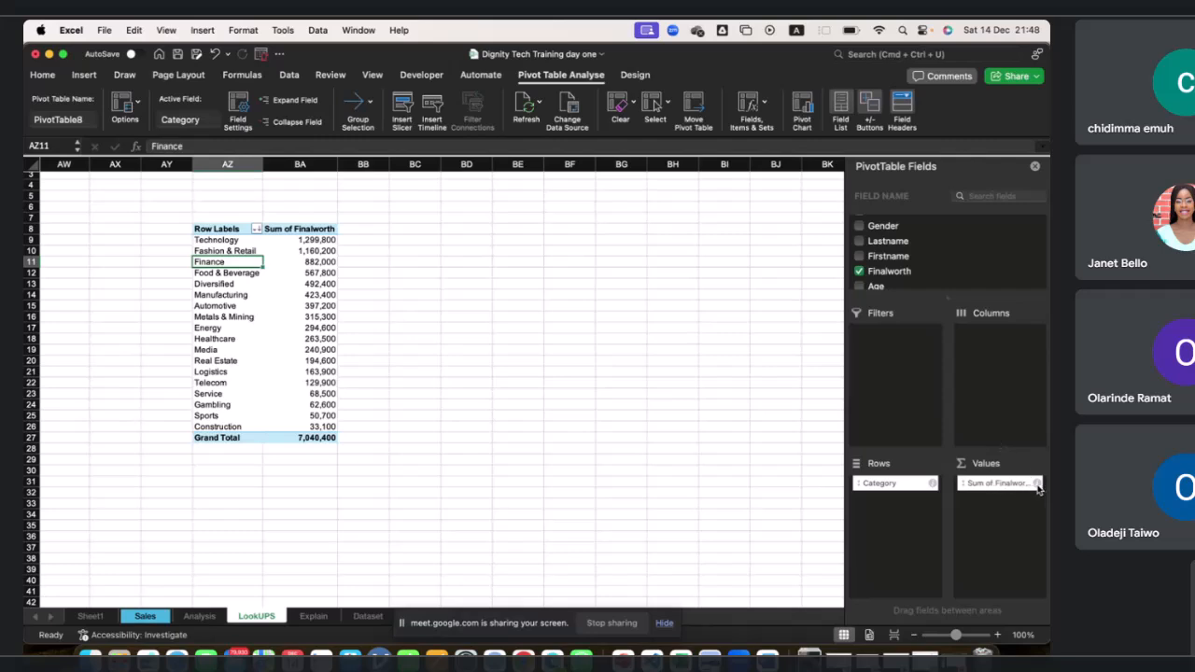
drag(1037, 486, 1037, 489)
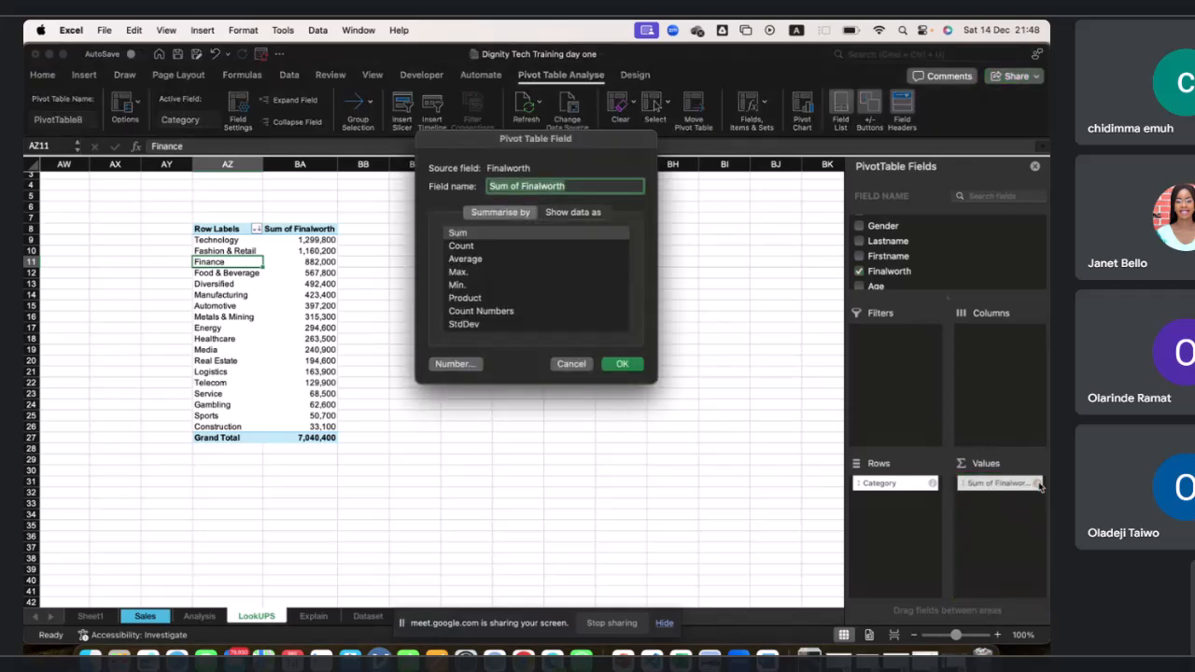
click(487, 262)
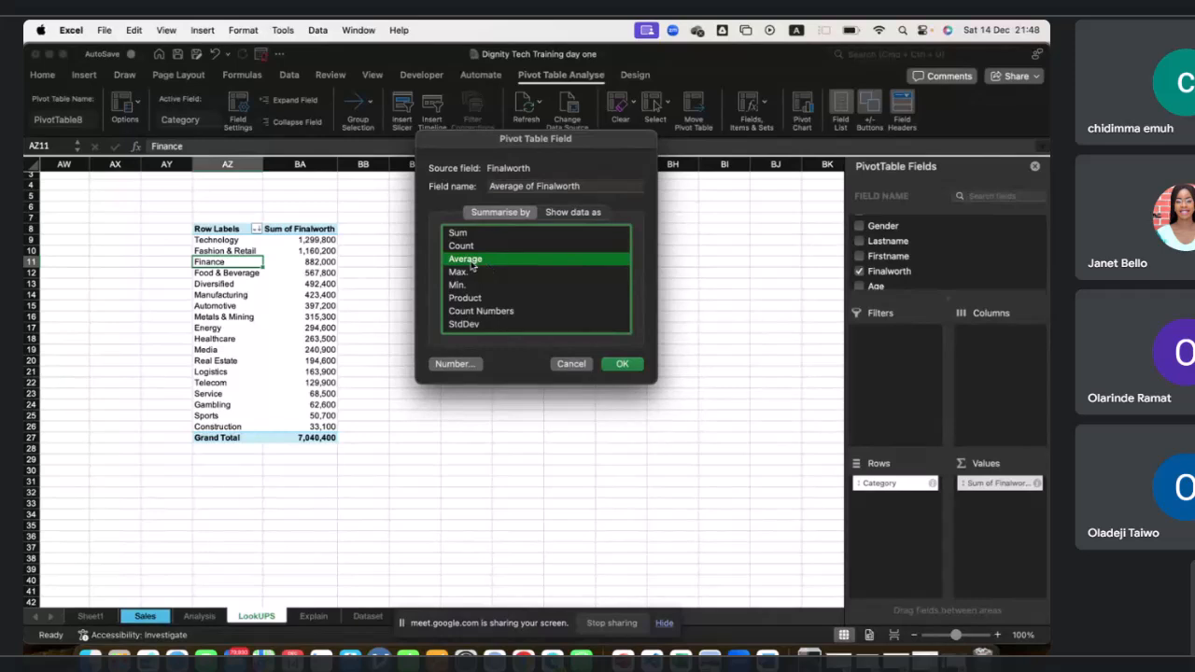
click(623, 369)
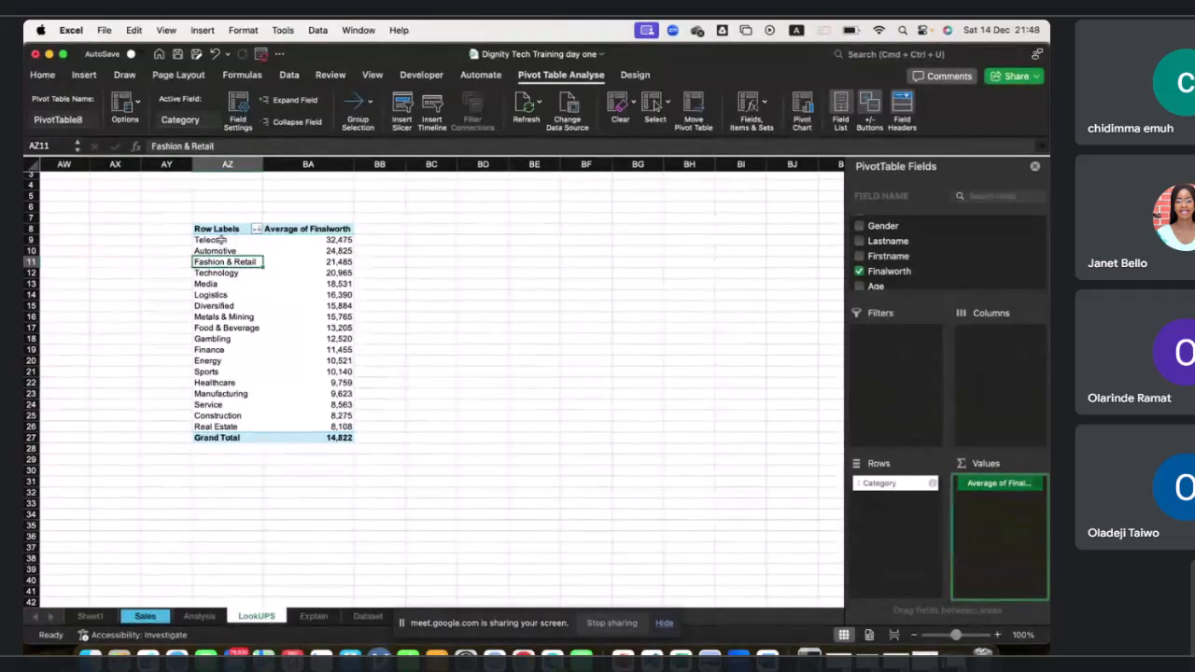
Switch to the Word course outline document and review the Pivot Tables and dashboard topics.
scroll(280, 271, up, 2)
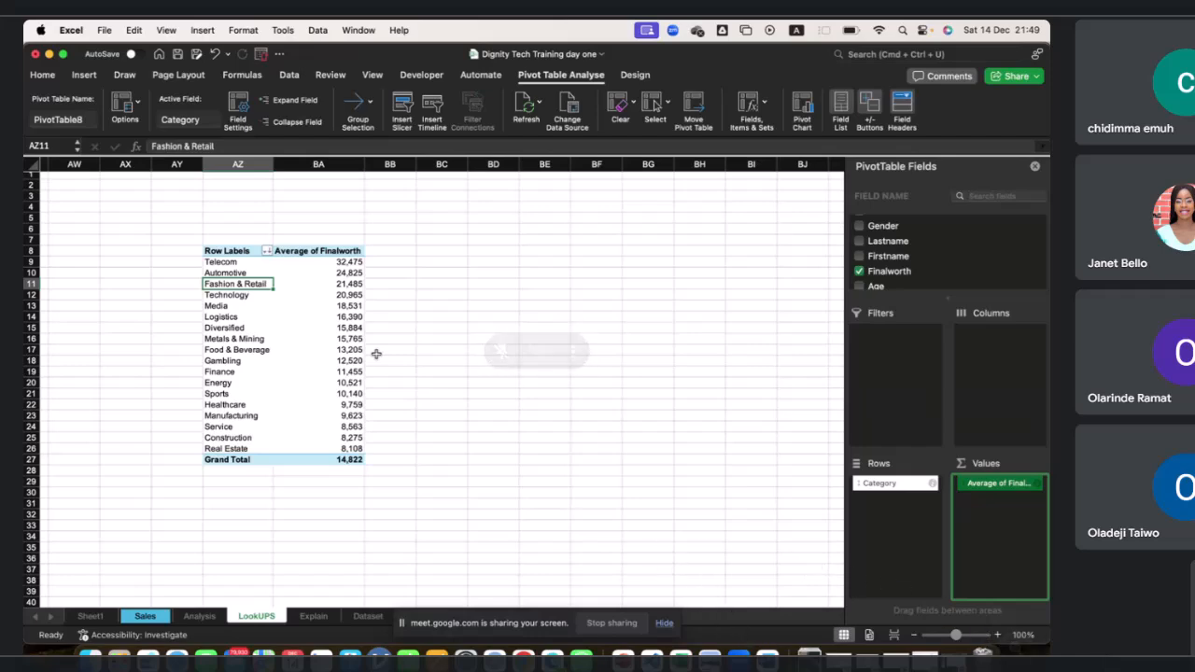
key(ctrl+Left)
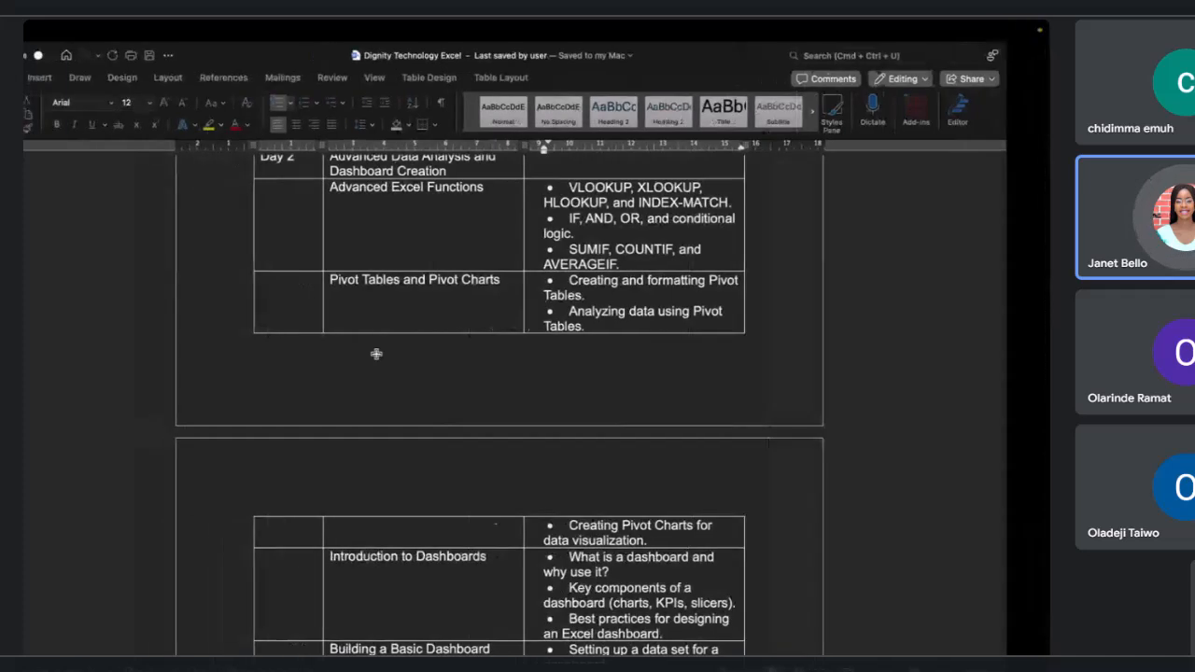
scroll(376, 354, down, 3)
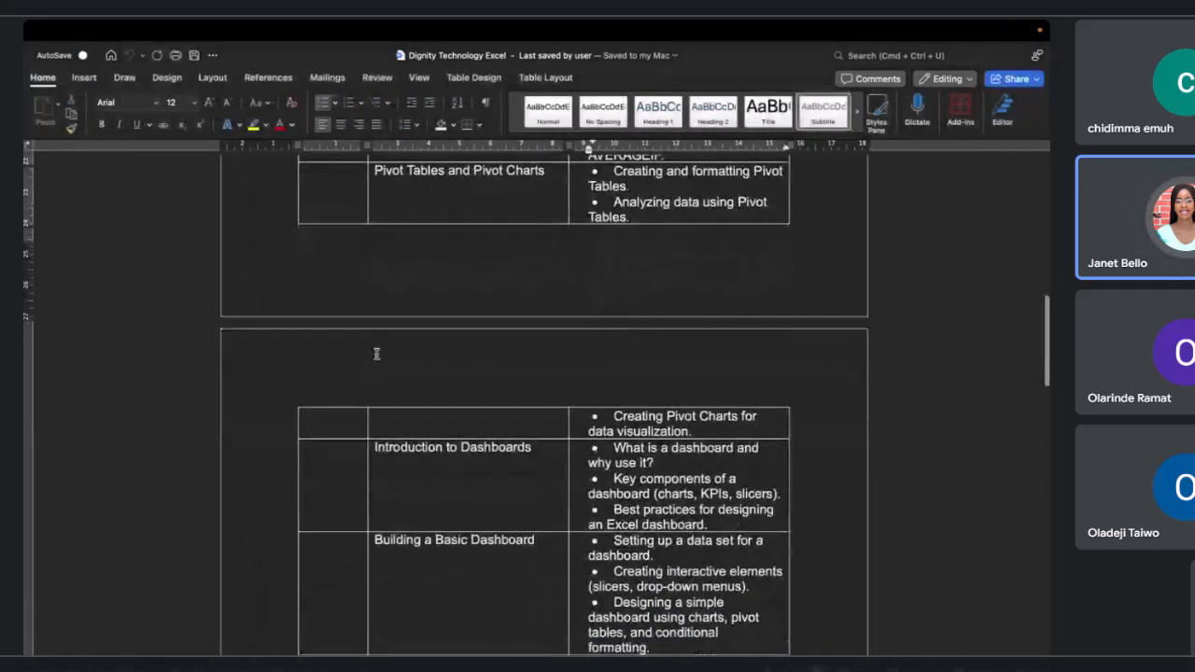
Return to the workbook and review the Show data as calculation options for the Finalworth value field without applying any.
scroll(376, 354, up, 1)
scroll(376, 354, up, 2)
key(ctrl+Right)
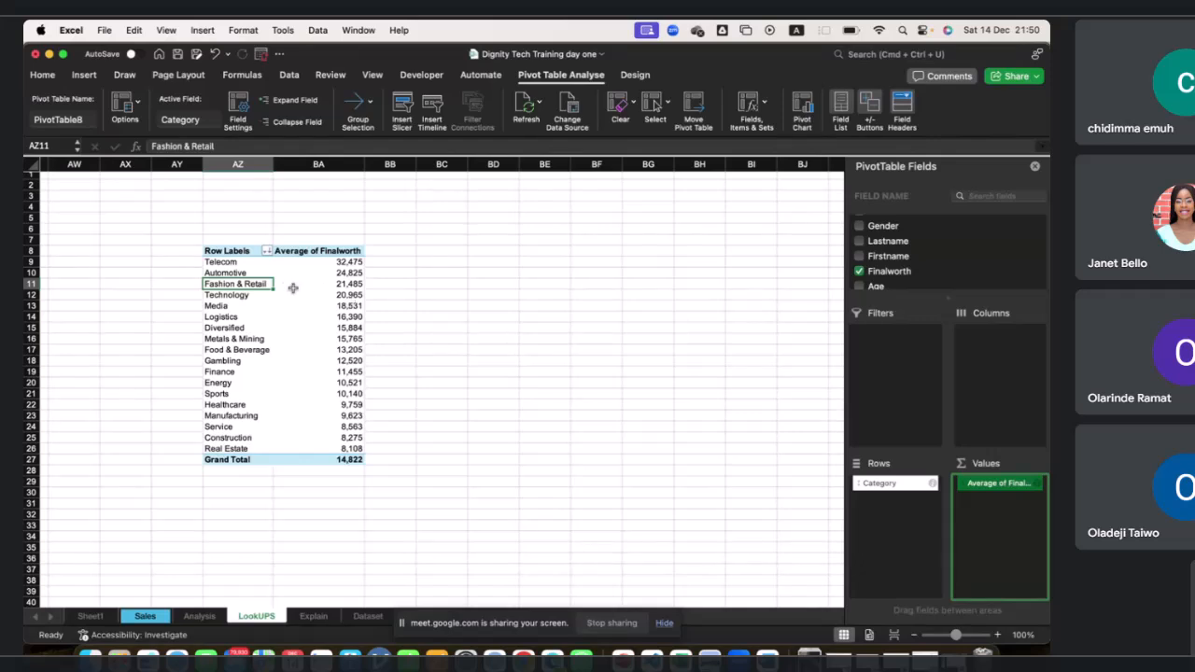
drag(226, 284, 348, 284)
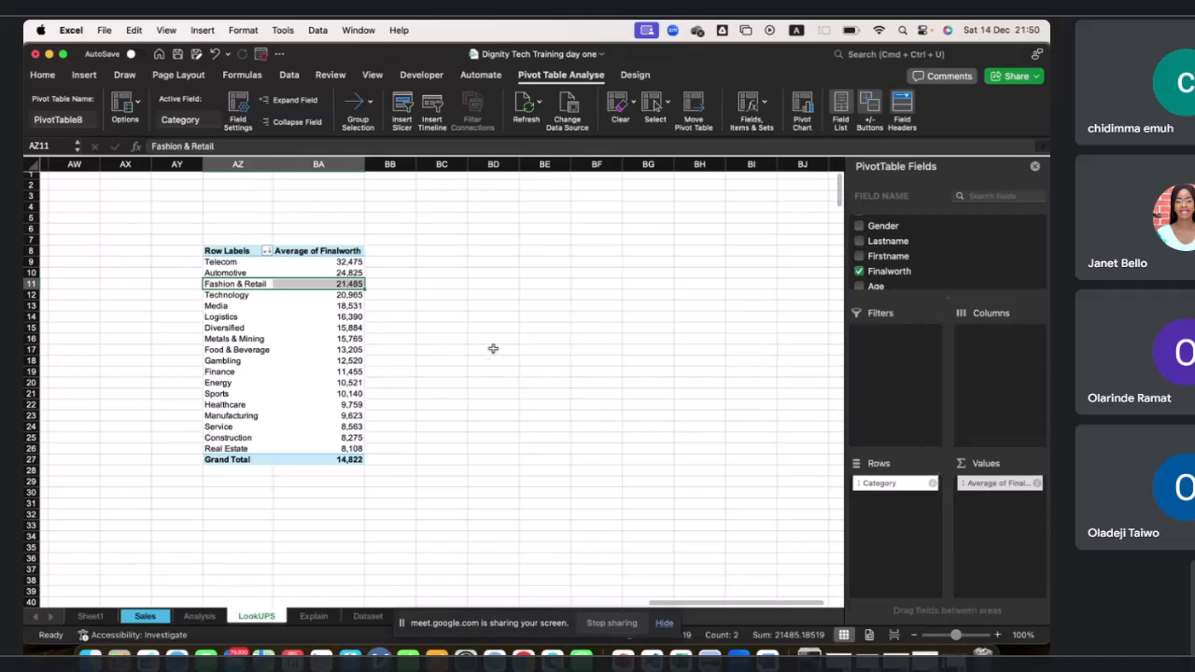
drag(1036, 486, 1040, 489)
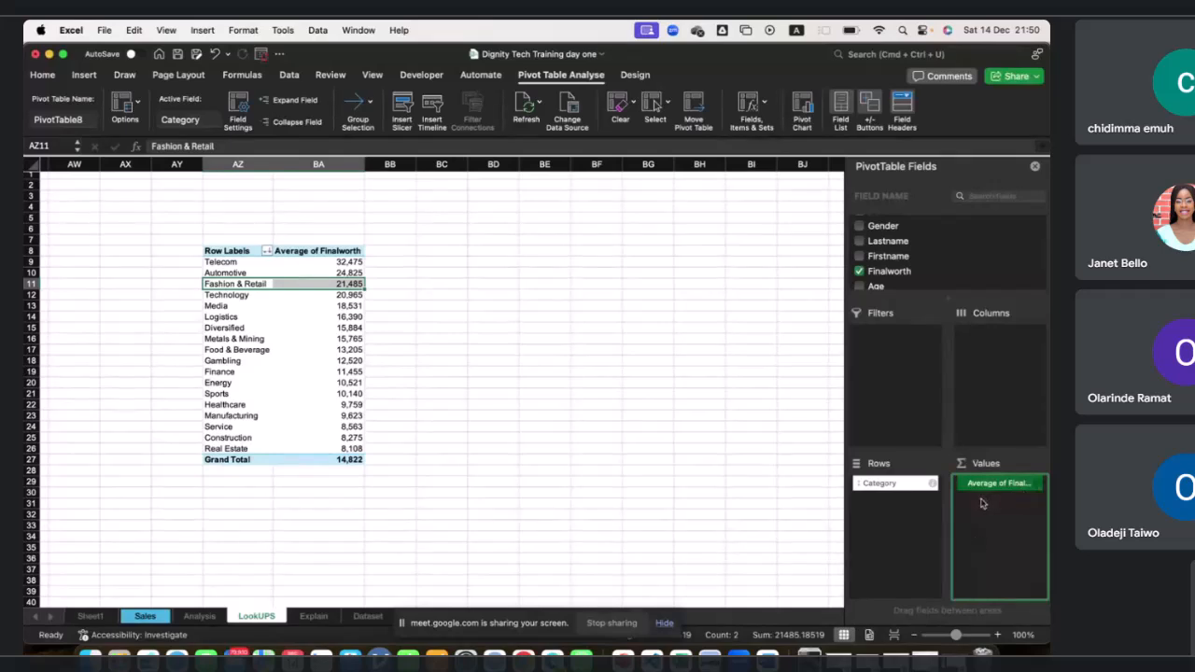
click(1036, 484)
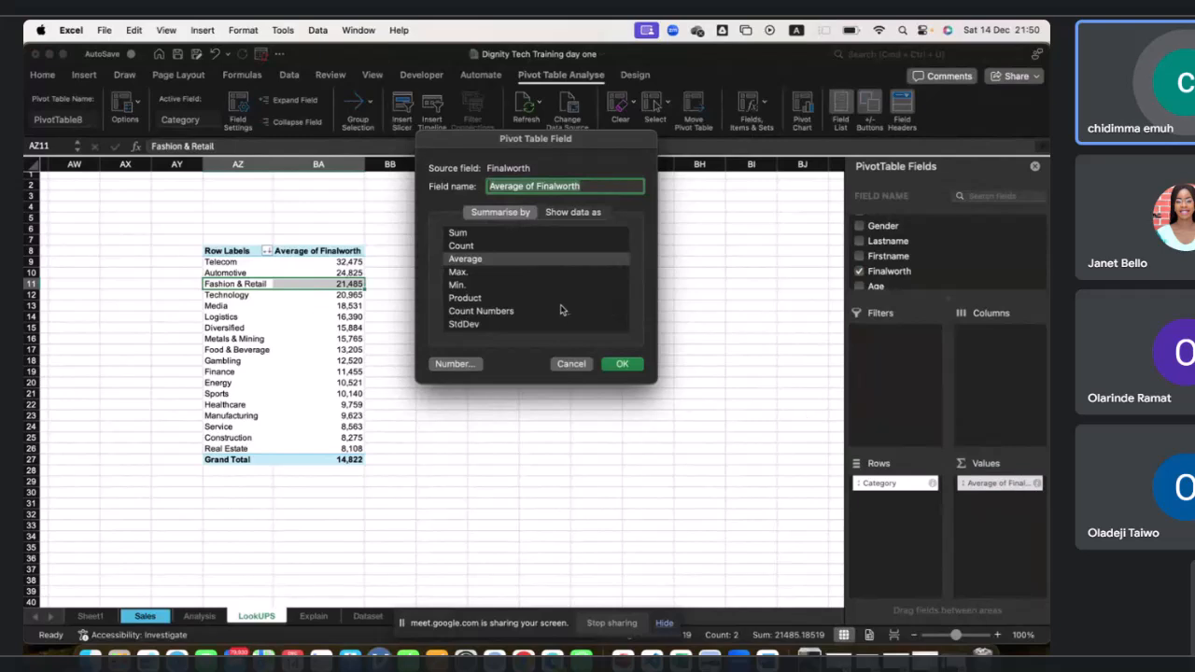
scroll(562, 308, down, 3)
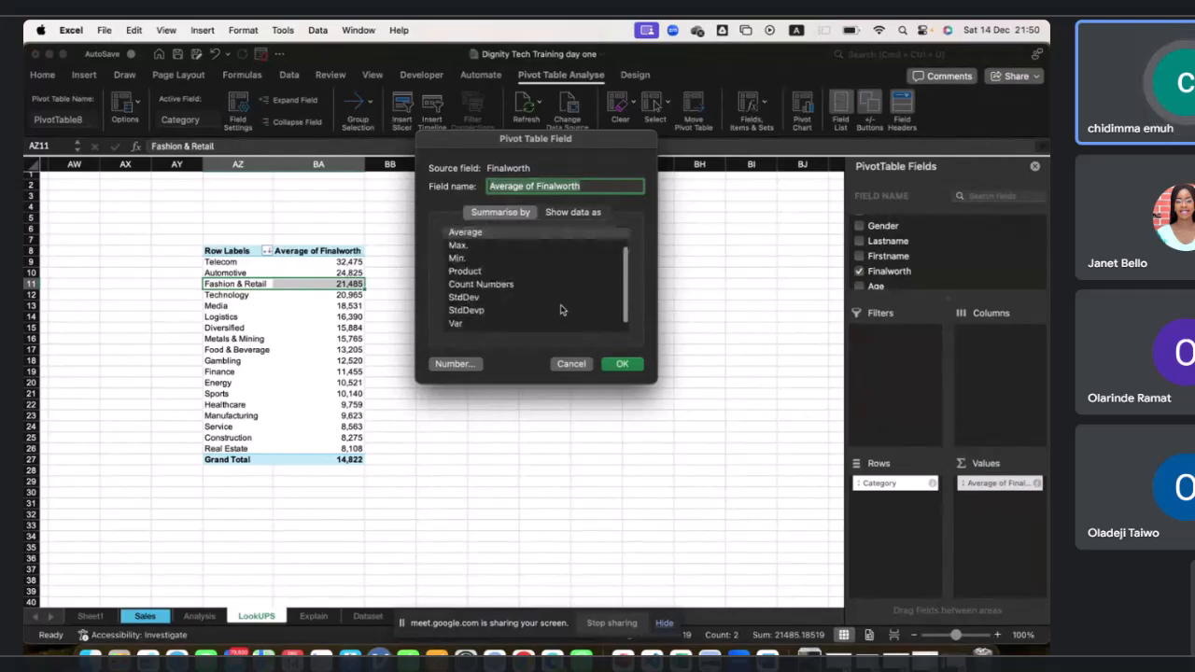
click(558, 213)
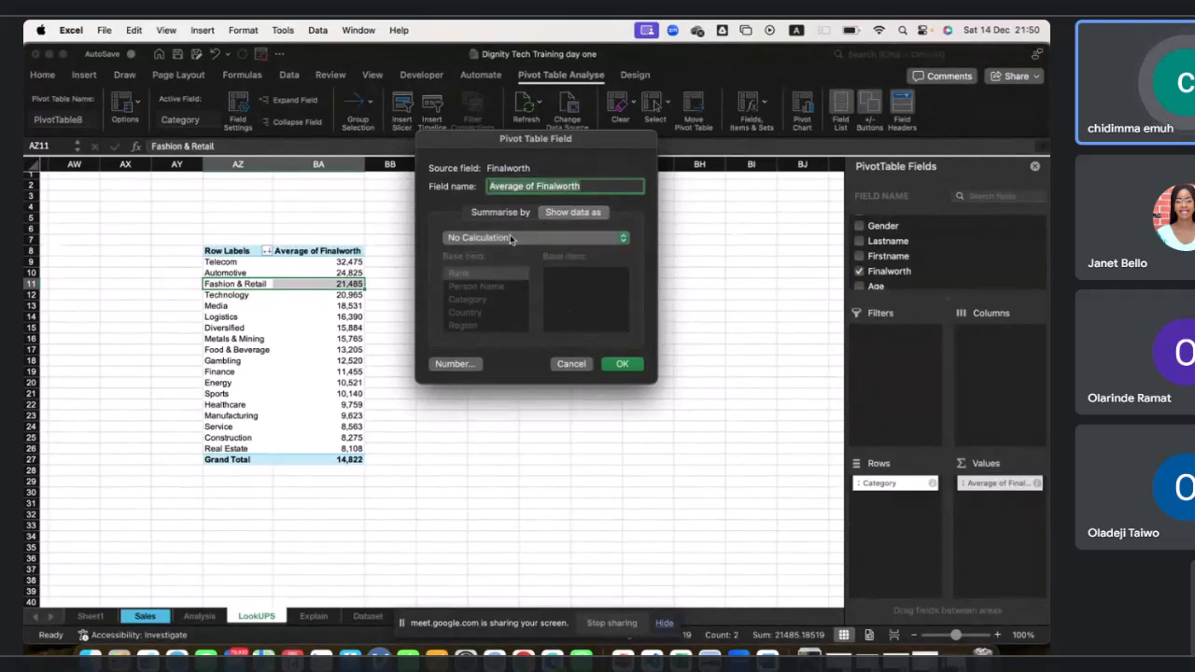
click(513, 238)
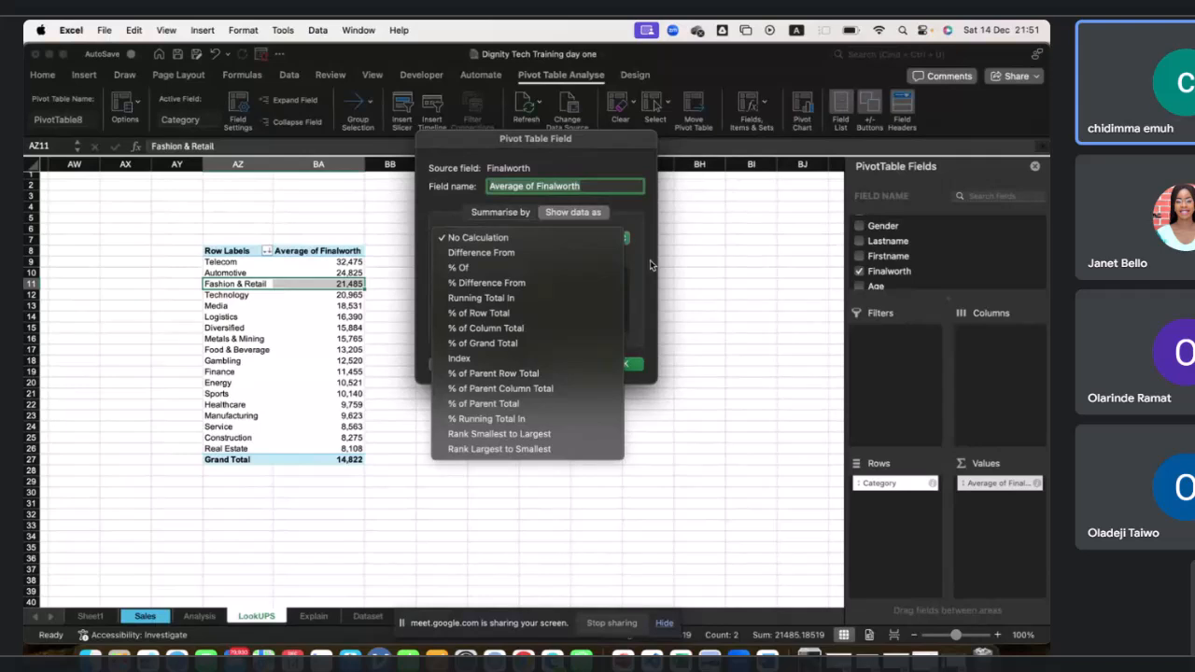
click(650, 259)
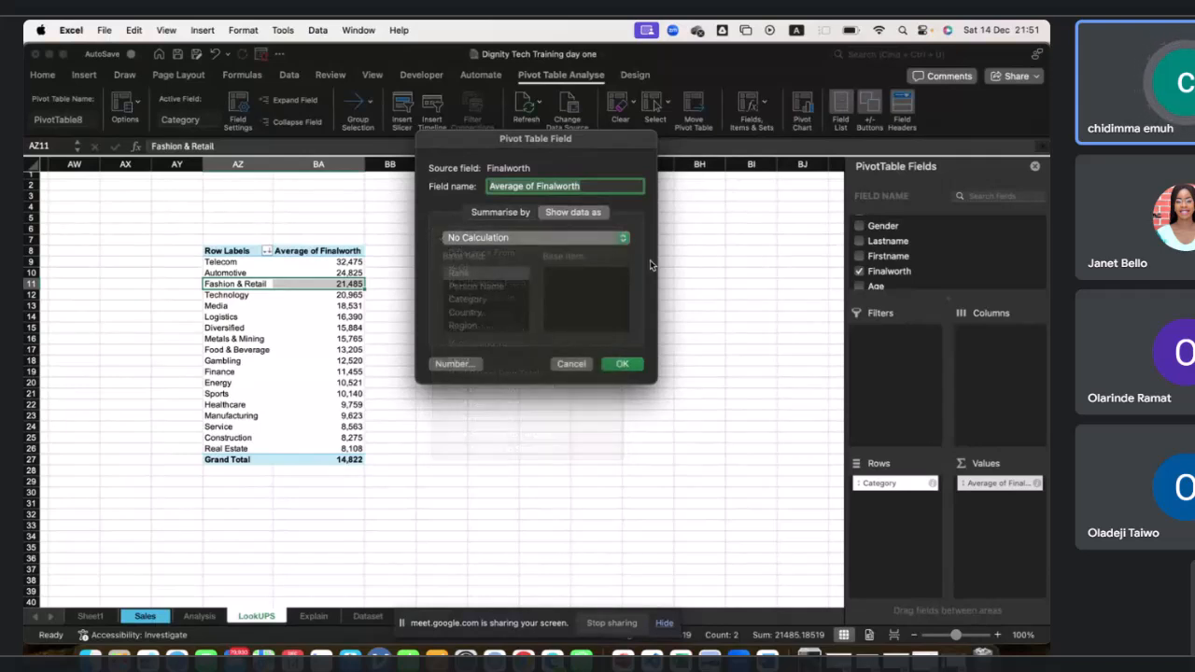
click(579, 367)
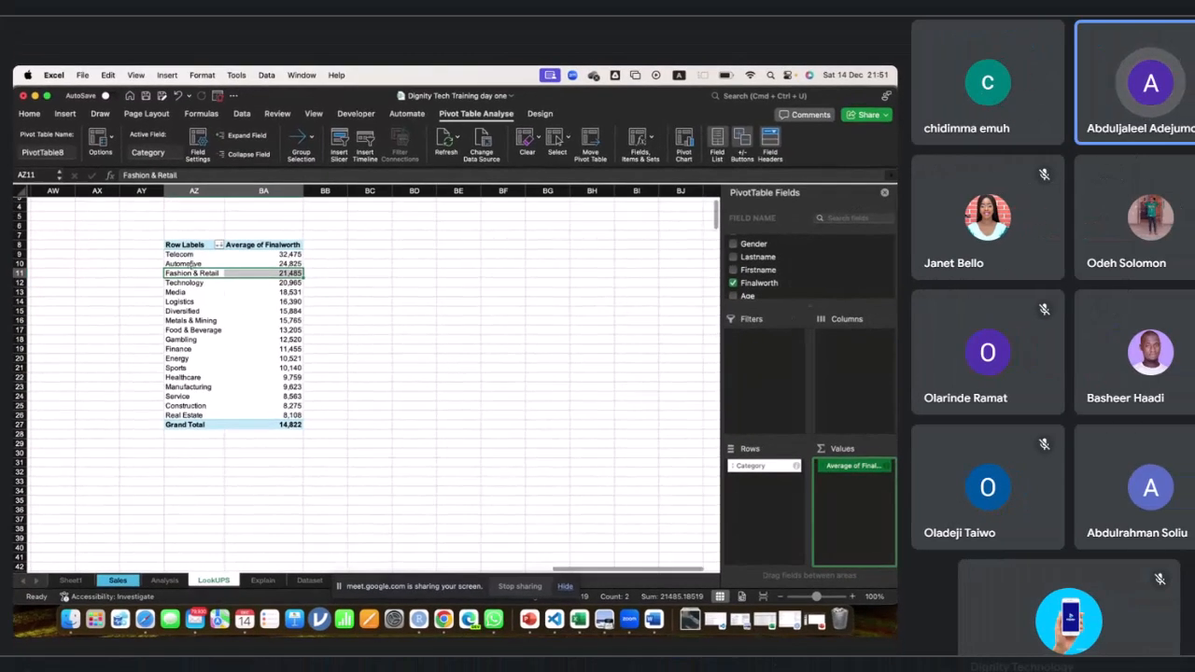
Copy the whole PivotTable, paste a duplicate at cell BD8, and widen its columns to fit.
drag(174, 241, 281, 429)
key(cmd+c)
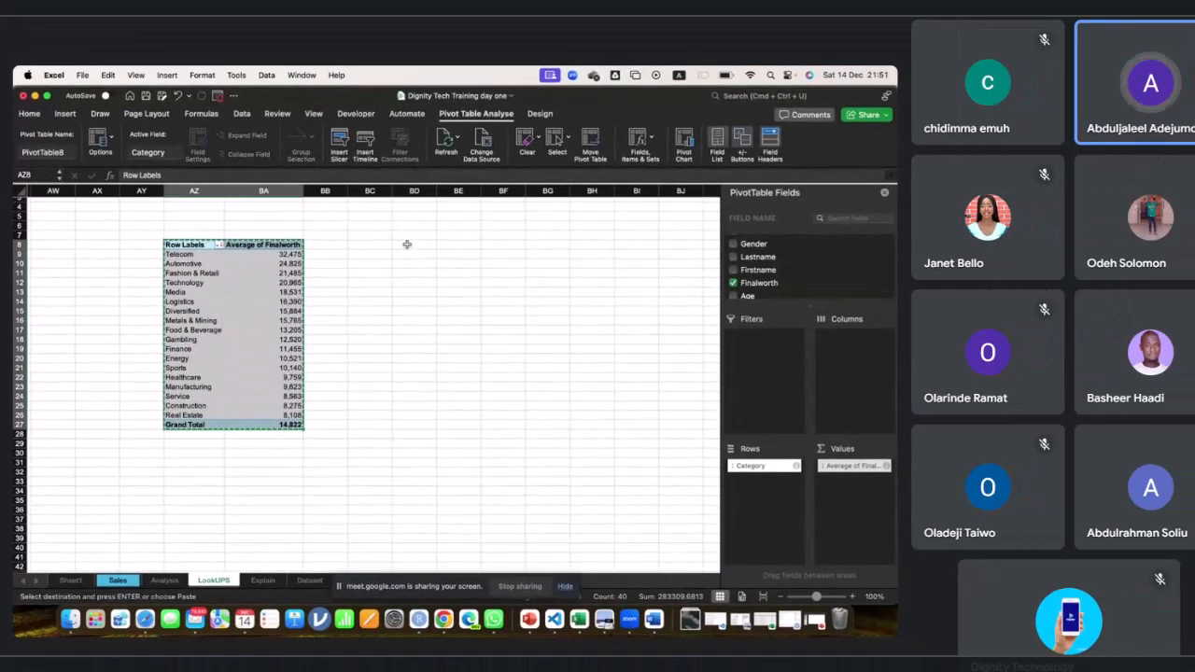
click(489, 227)
key(super+v)
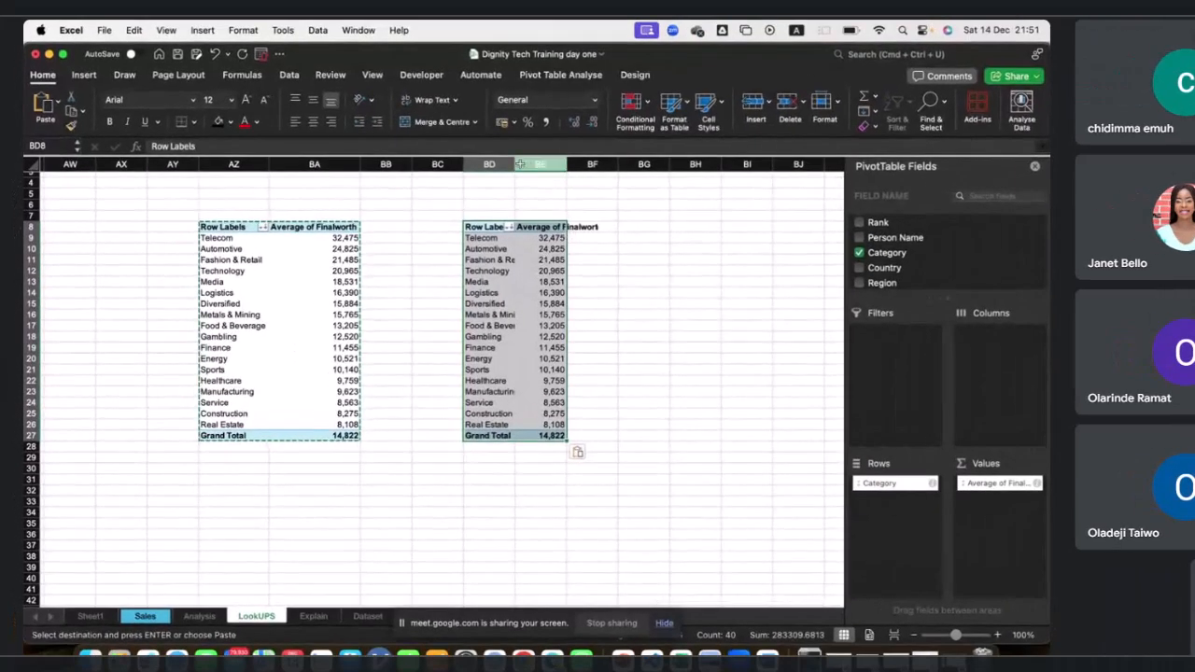
drag(501, 169, 529, 169)
double_click(586, 164)
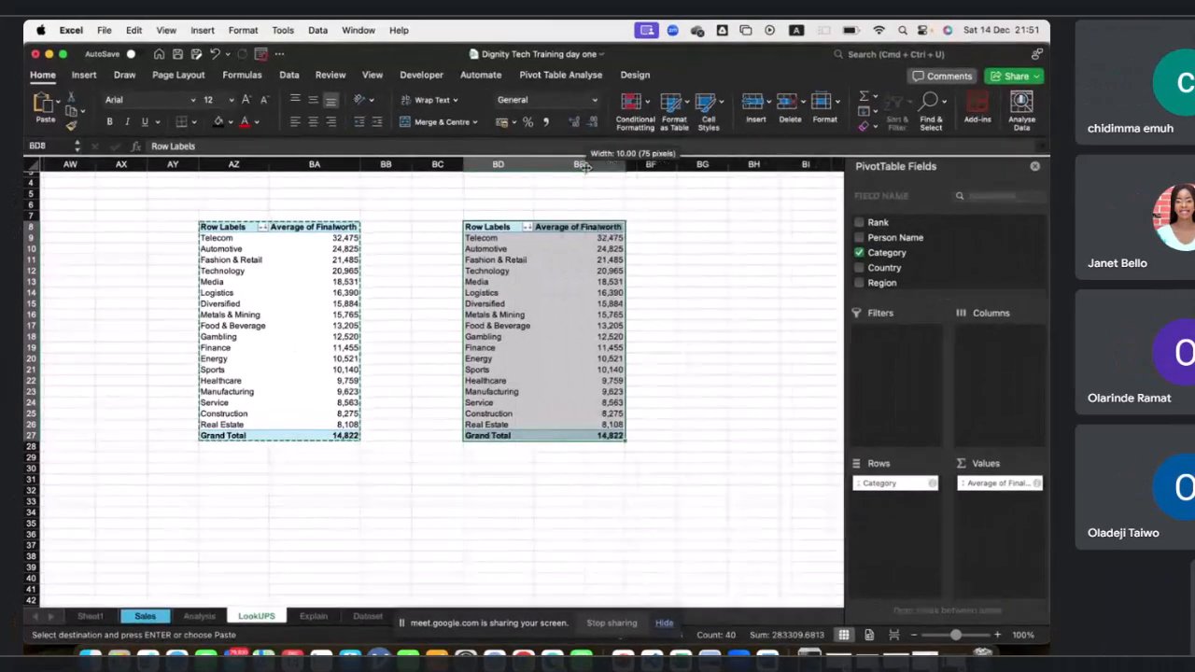
Change the duplicate PivotTable's Finalworth value field to summarise by Count.
click(551, 322)
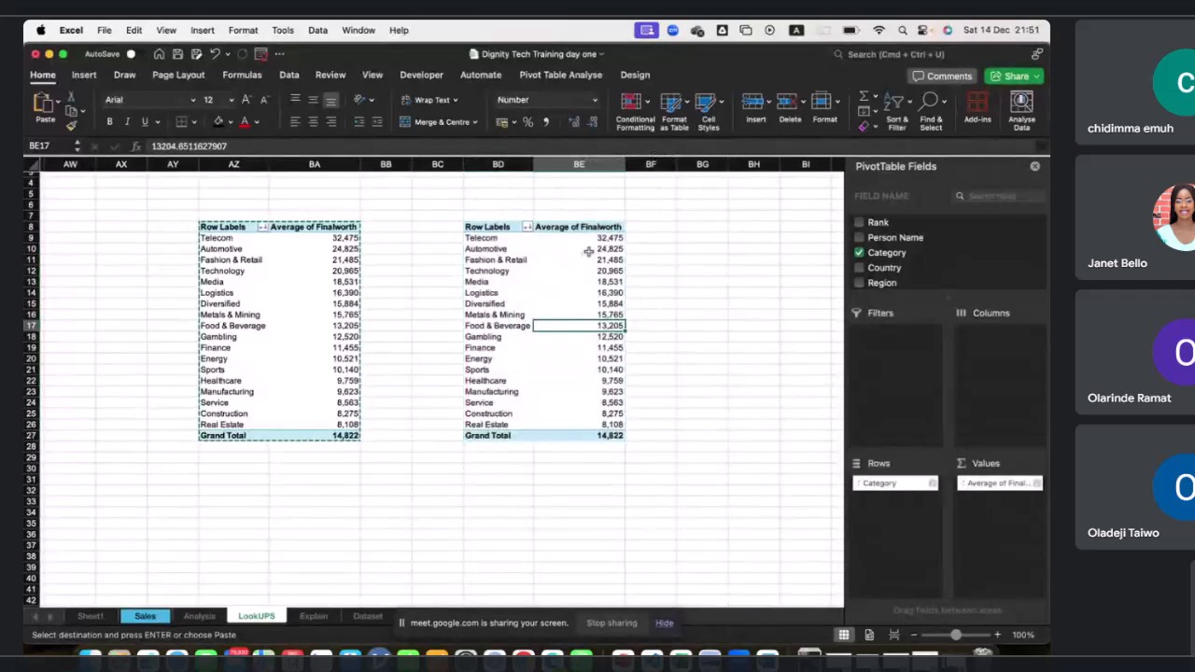
click(588, 250)
click(1035, 482)
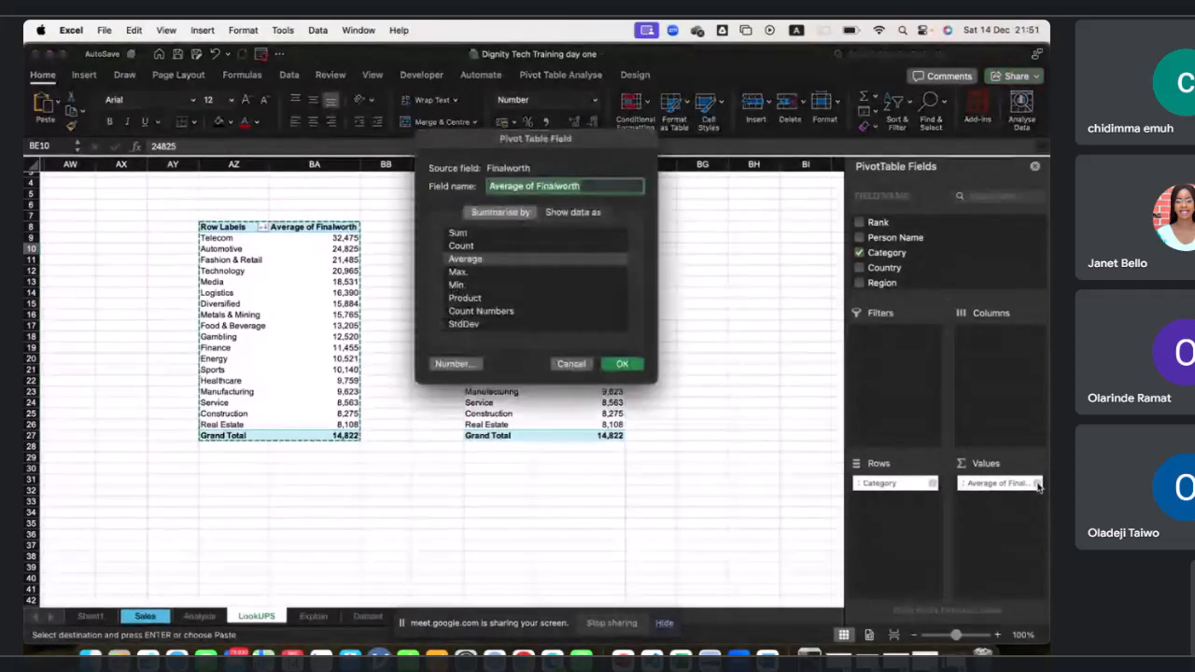
click(463, 246)
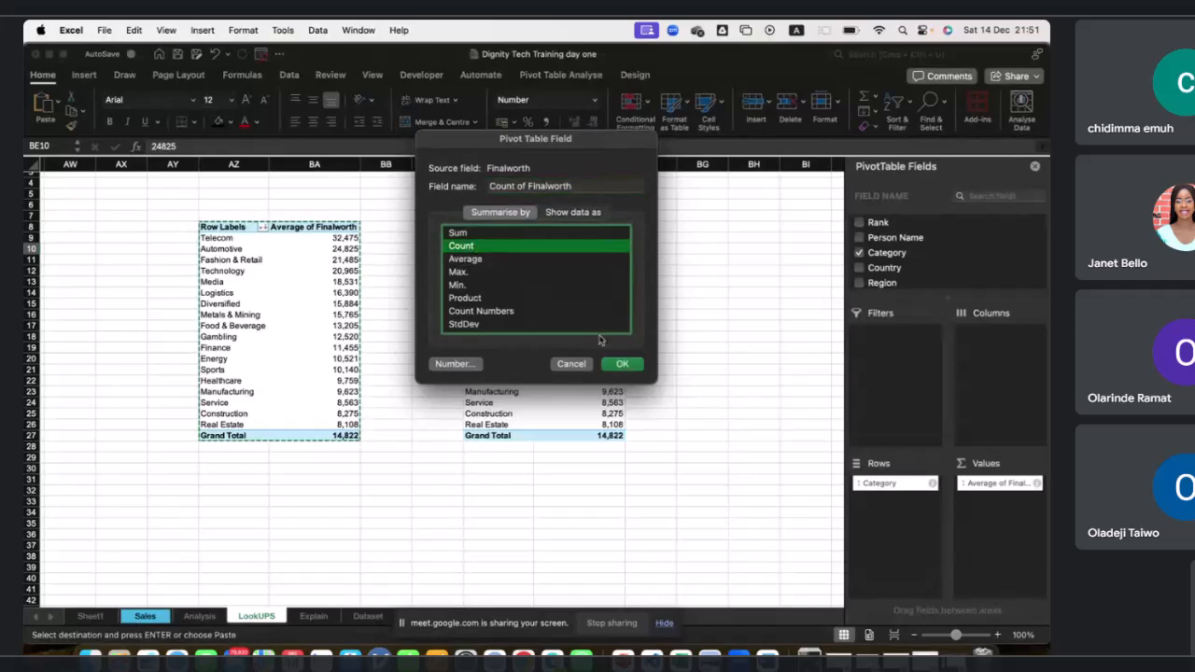
click(622, 364)
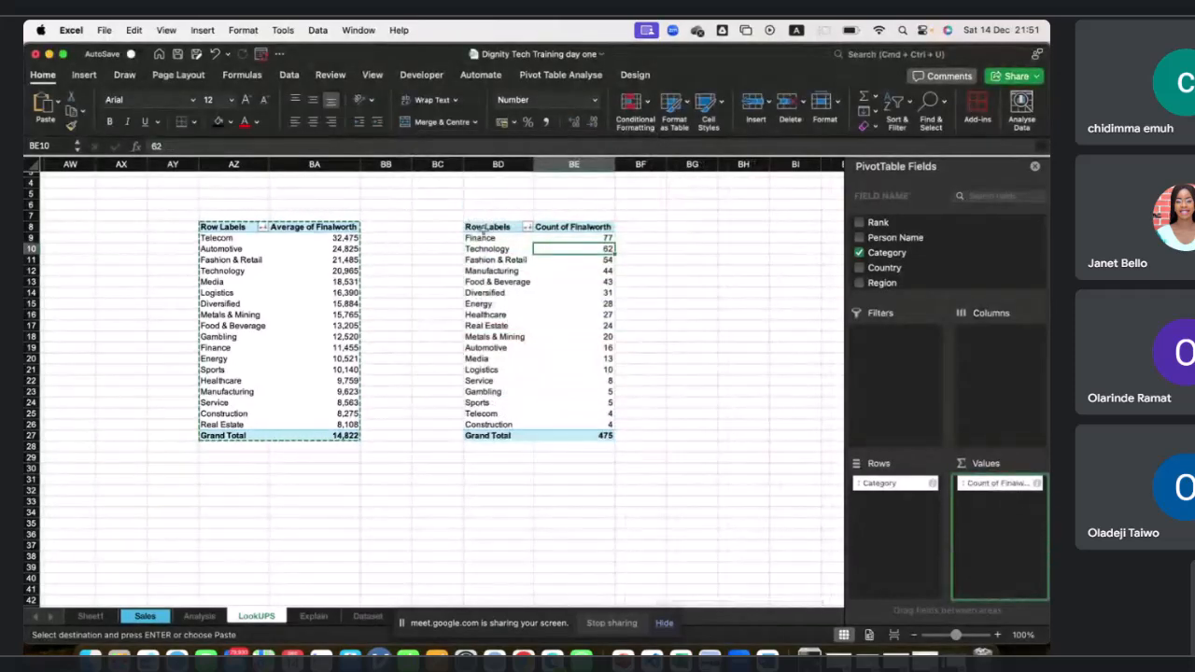
Paste a third copy of the PivotTable at cell BG8.
click(713, 228)
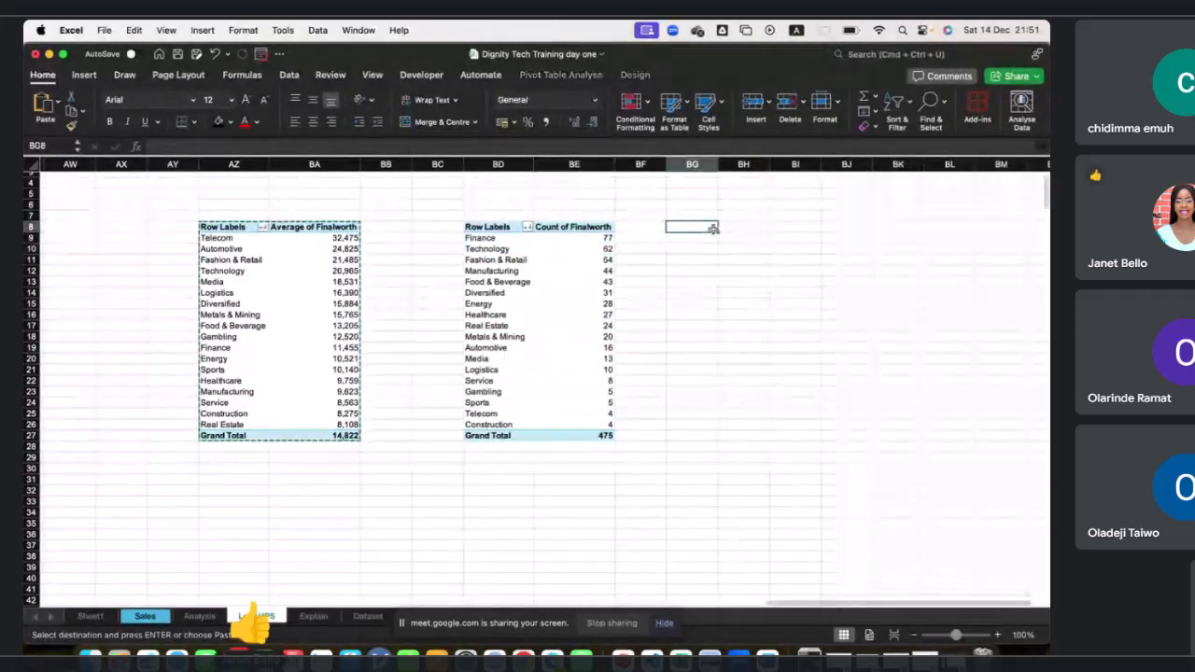
key(super+v)
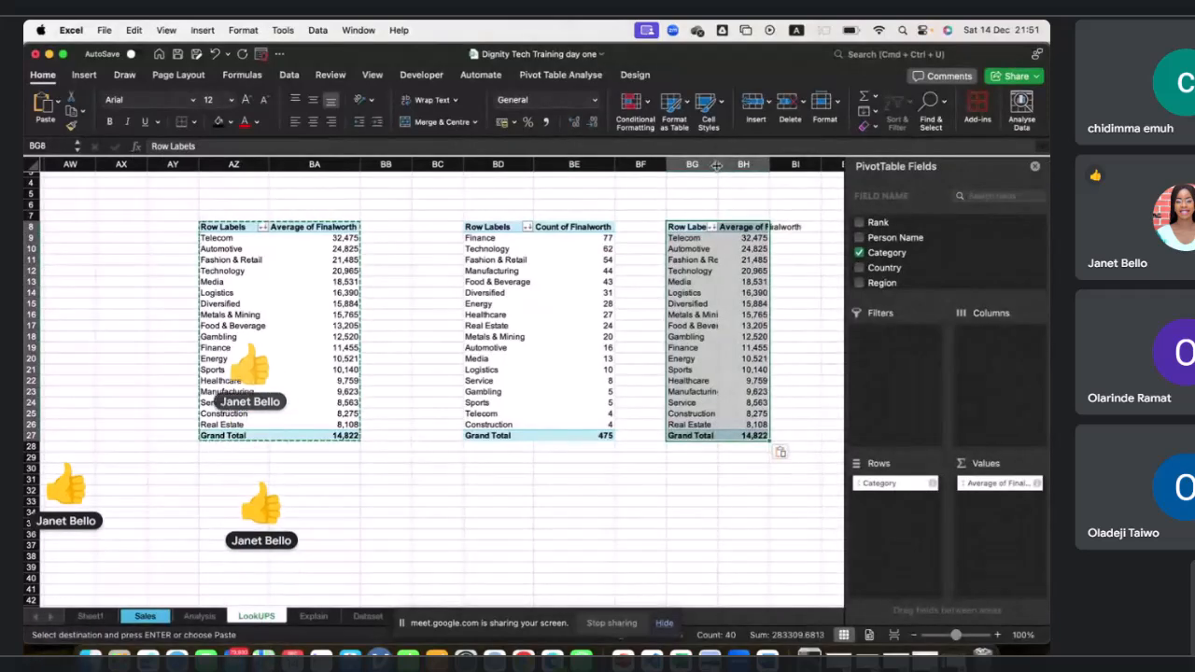
scroll(619, 316, right, 3)
scroll(620, 316, up, 1)
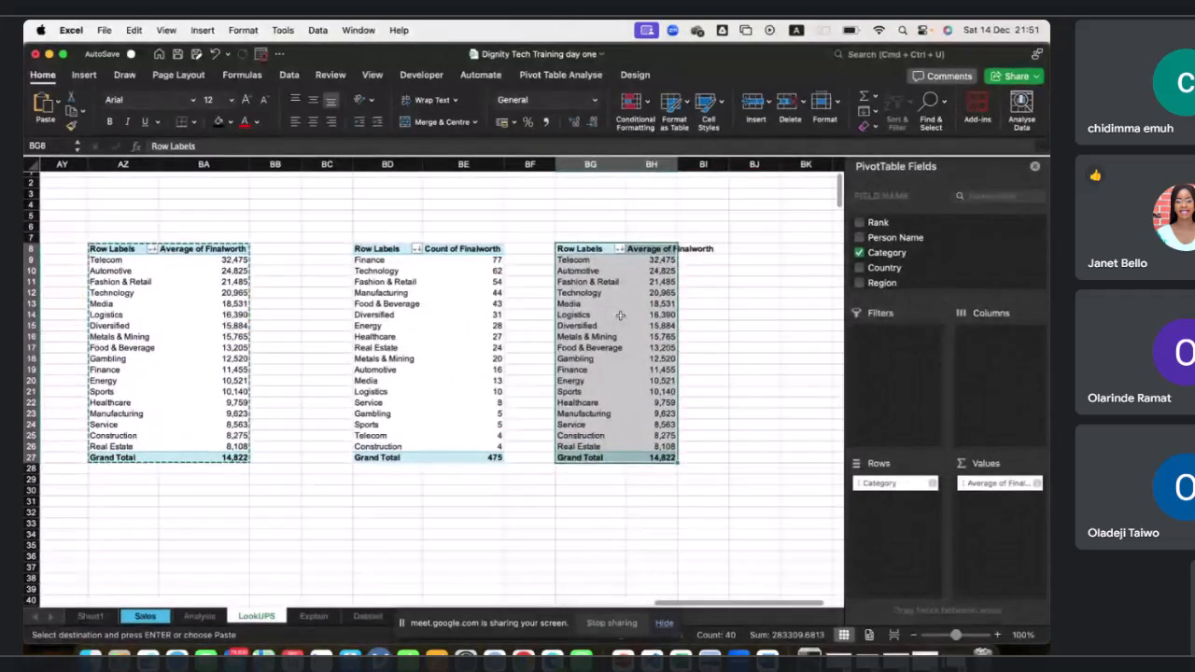
Add the Age field to the Values area of the third PivotTable.
scroll(620, 315, down, 3)
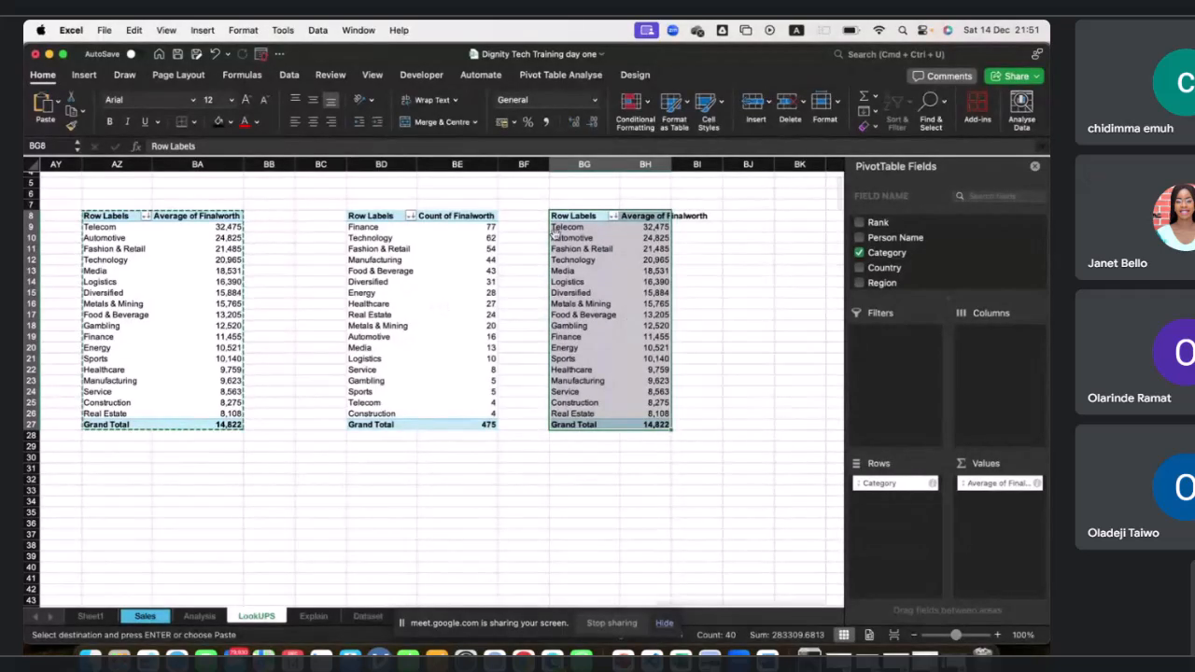
scroll(900, 256, down, 2)
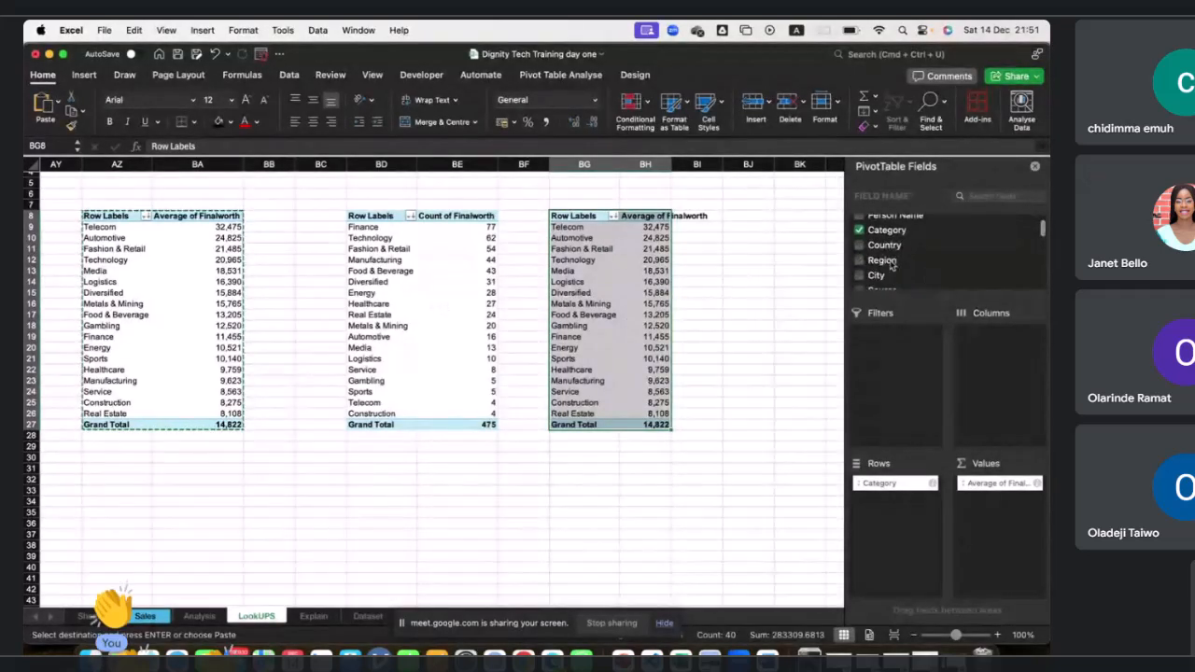
scroll(892, 247, down, 3)
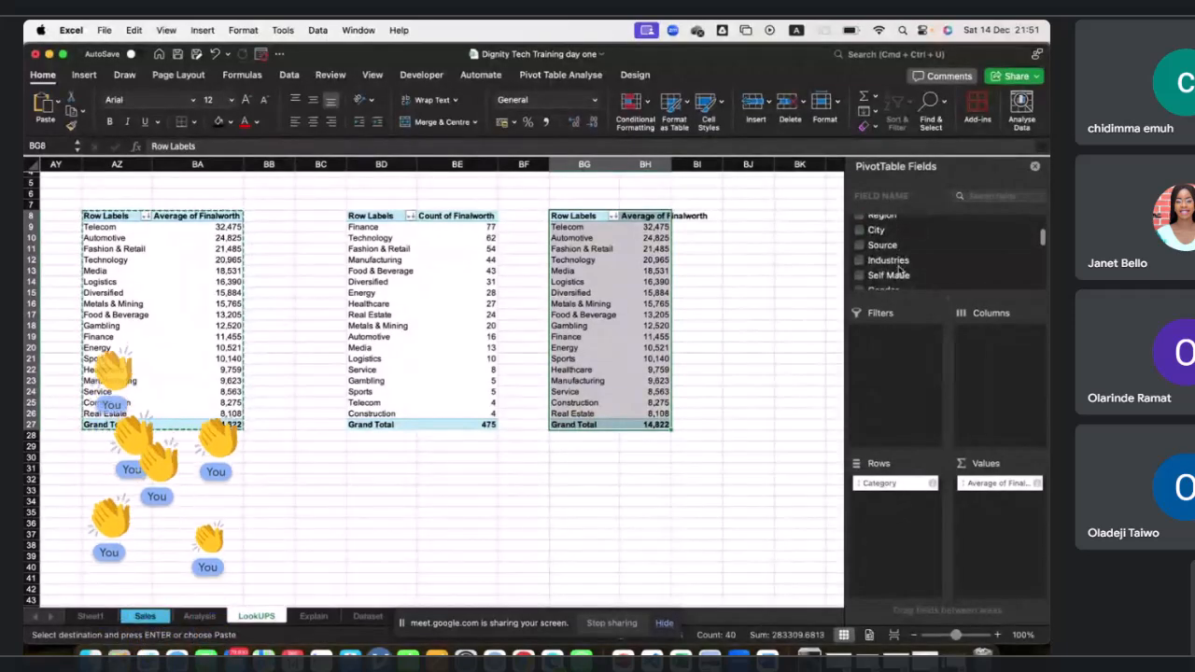
scroll(898, 257, down, 6)
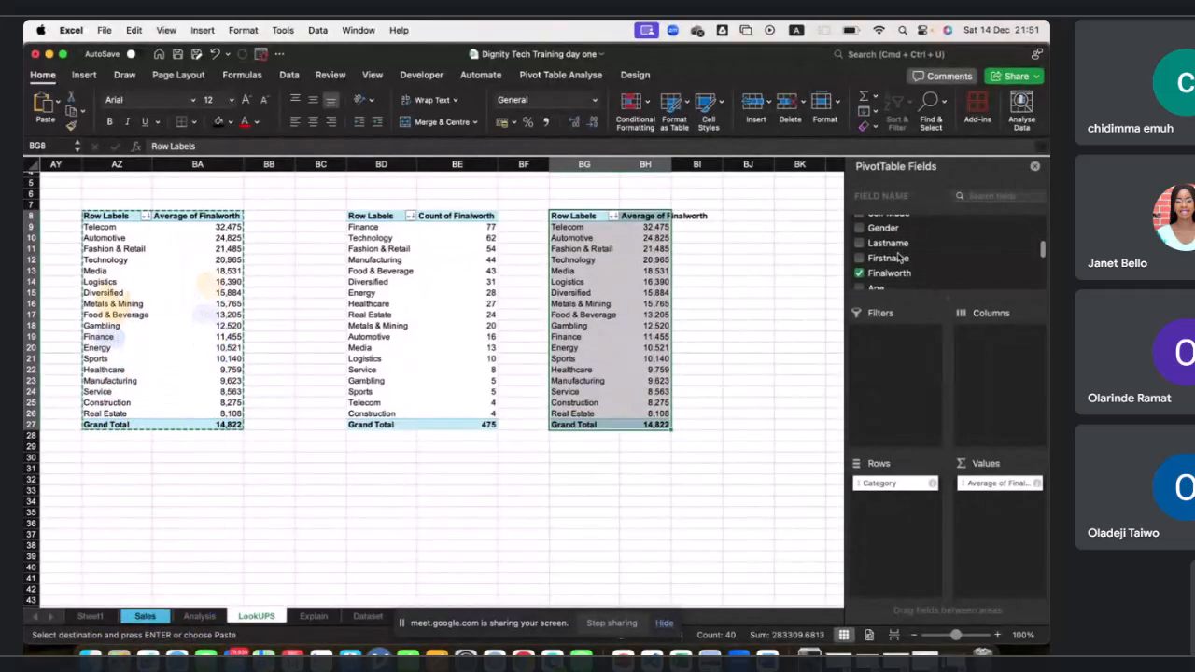
scroll(897, 255, down, 1)
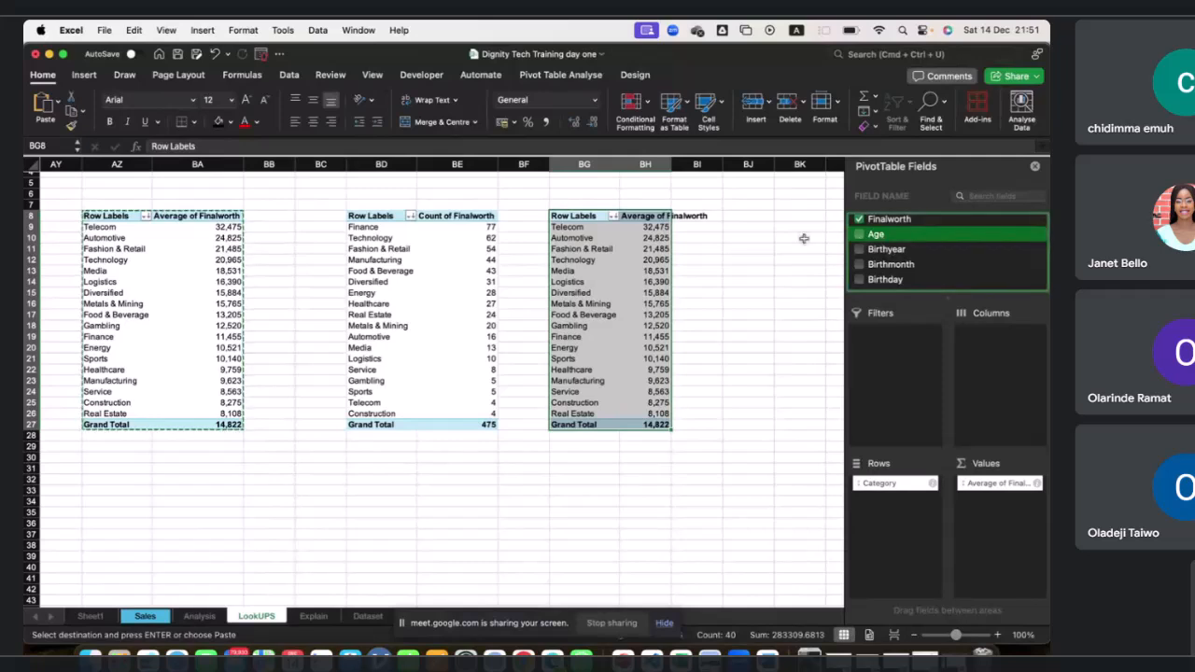
click(696, 270)
click(584, 270)
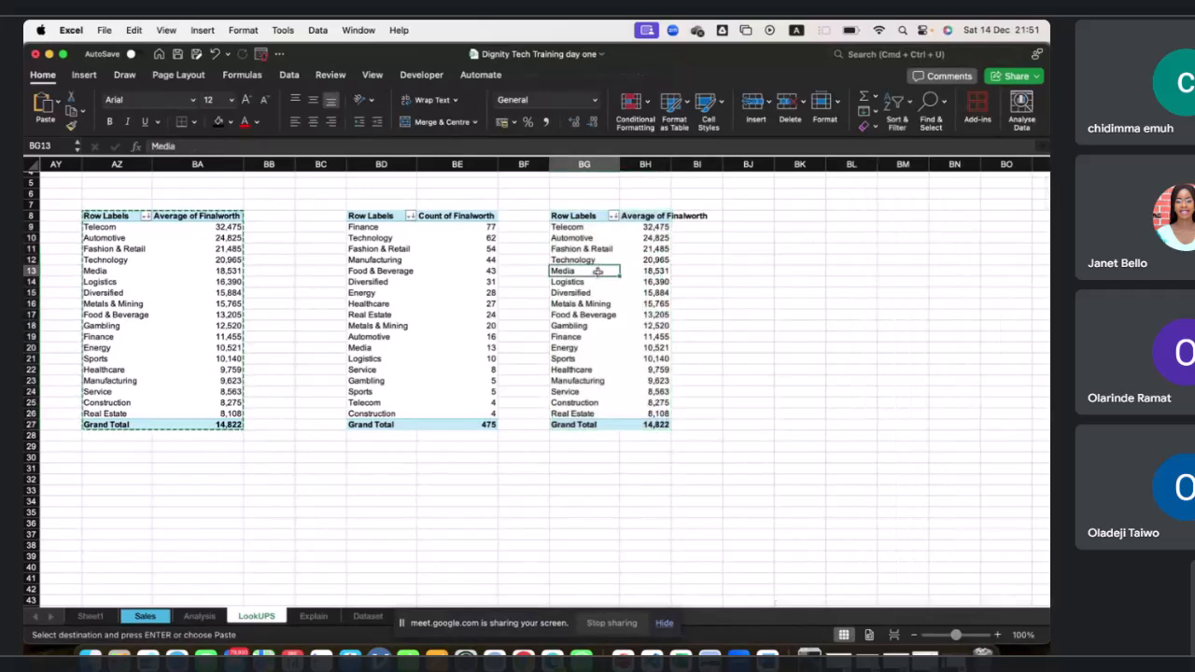
scroll(894, 260, down, 10)
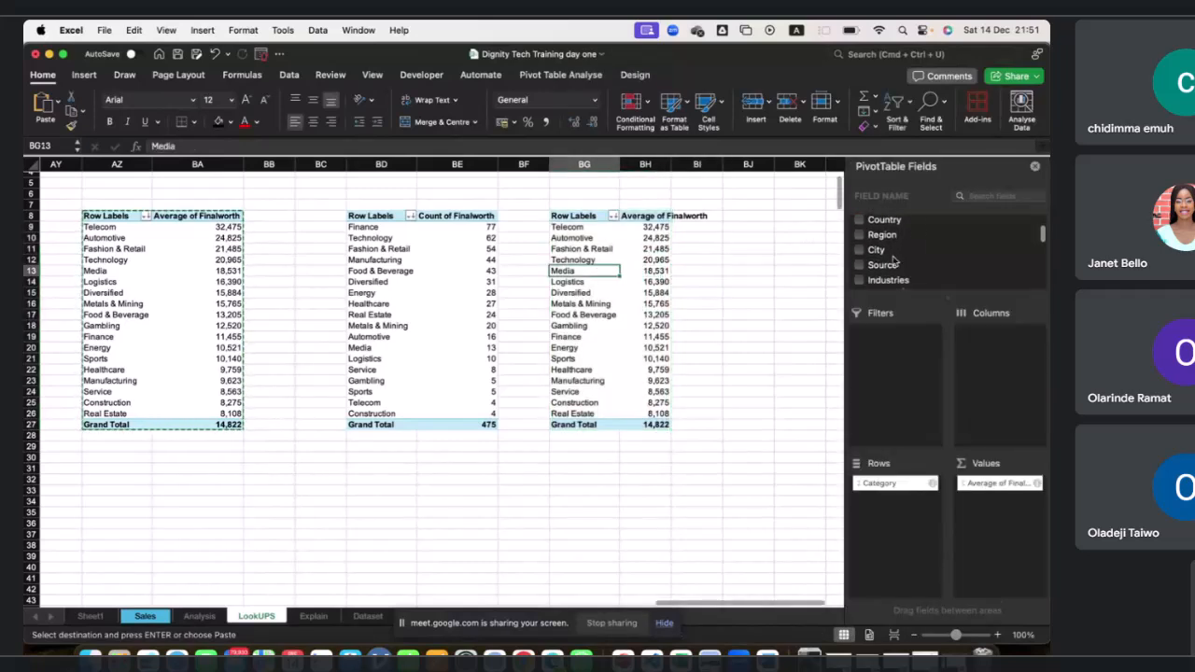
scroll(894, 261, down, 2)
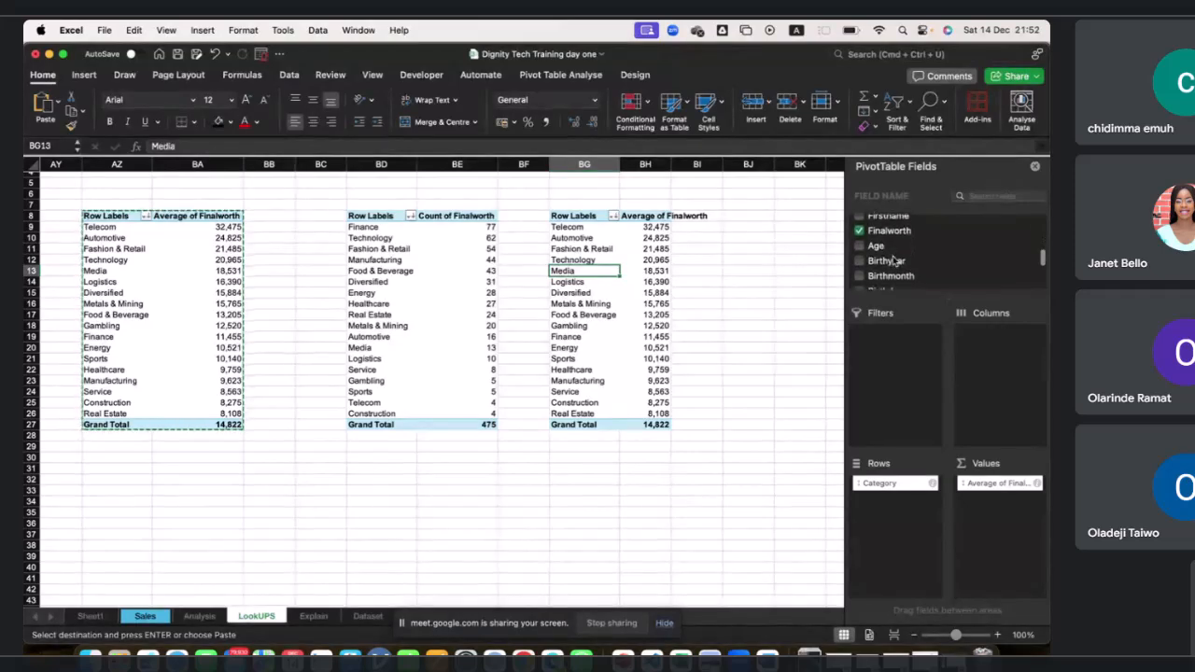
drag(882, 246, 1006, 520)
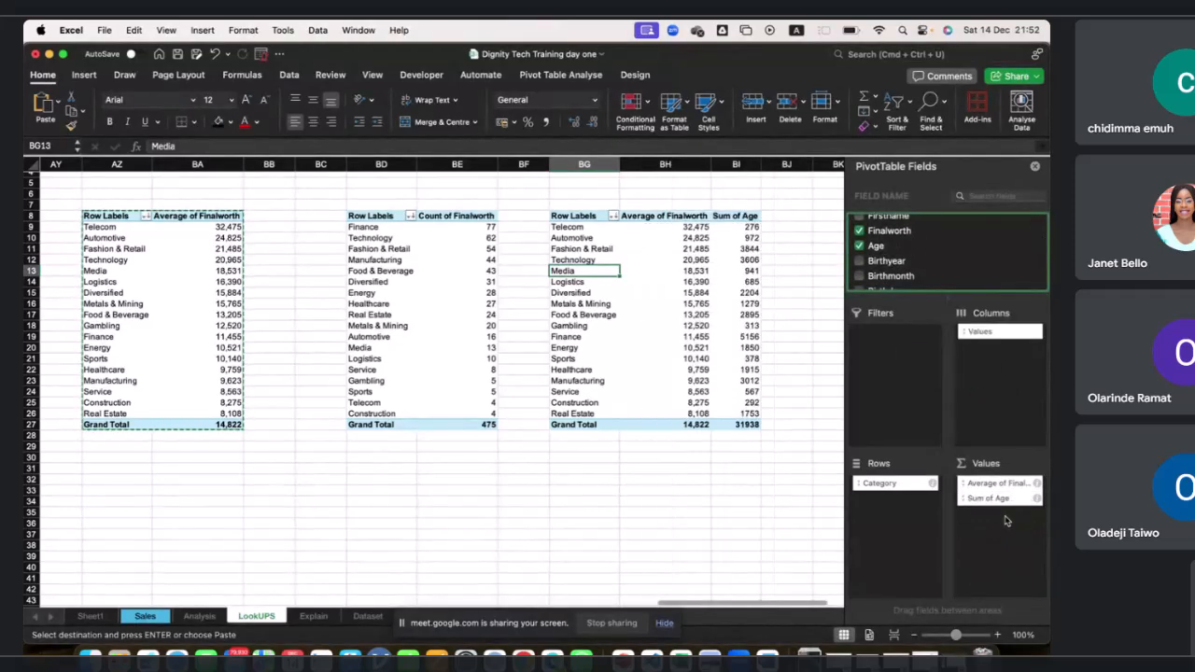
Change the Age value field to summarise by Average.
scroll(780, 350, up, 1)
scroll(780, 350, right, 1)
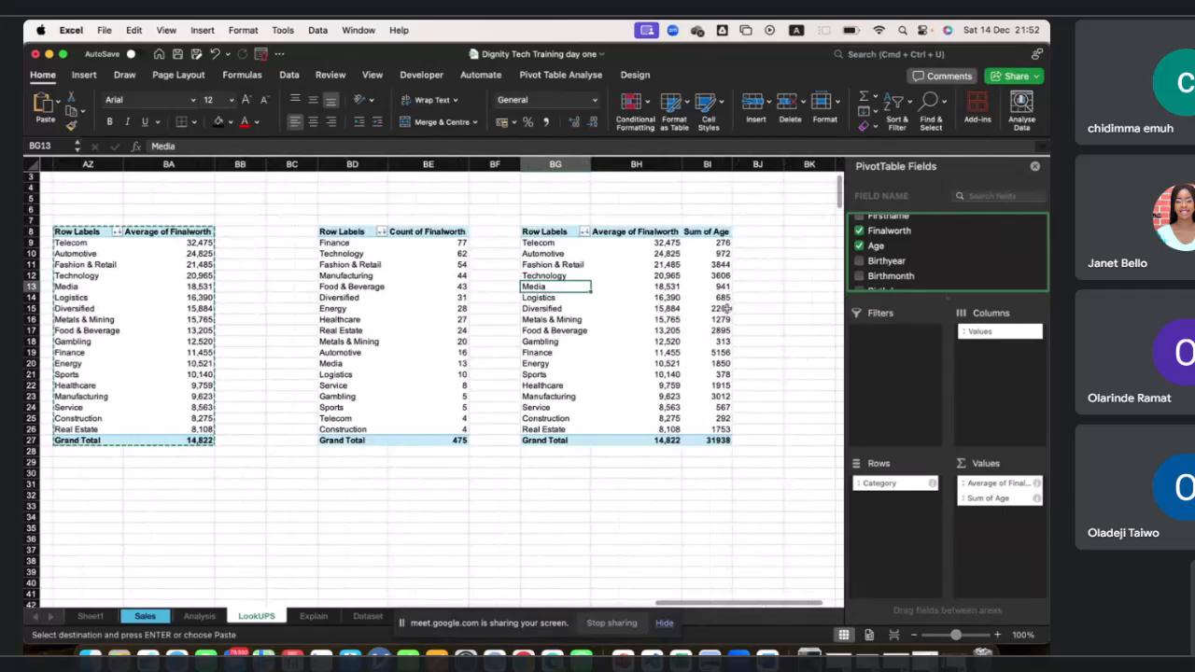
click(1036, 499)
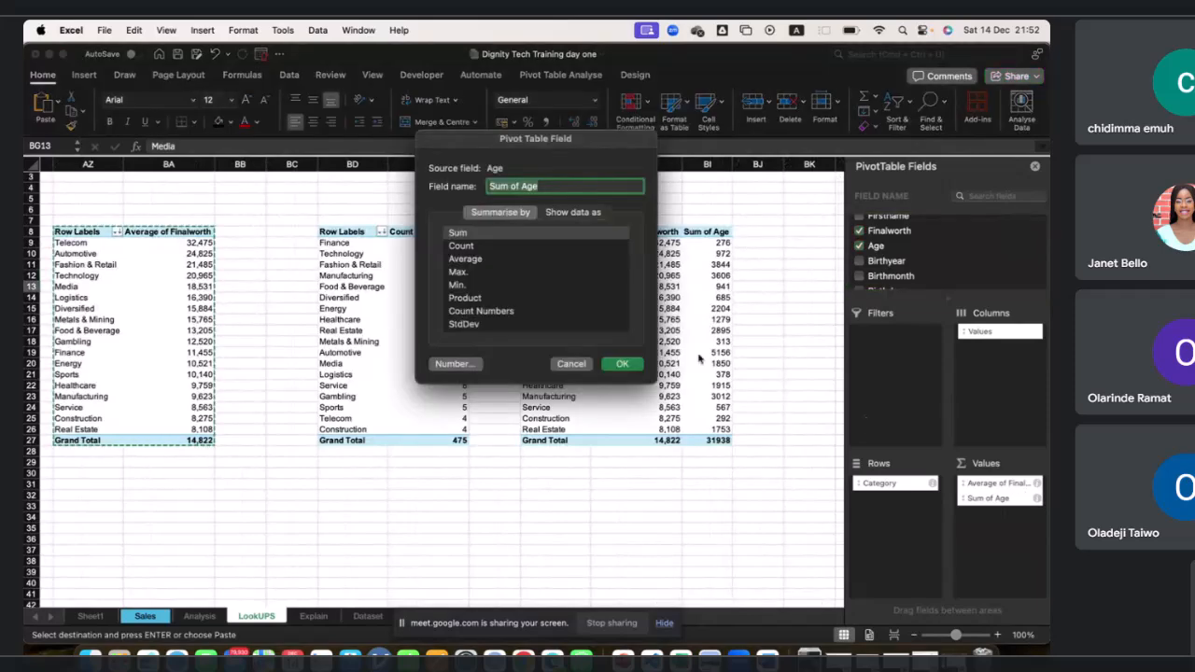
click(465, 259)
click(622, 363)
Format the Average of Age values in the third PivotTable as Number with 2 decimal places.
scroll(695, 342, right, 2)
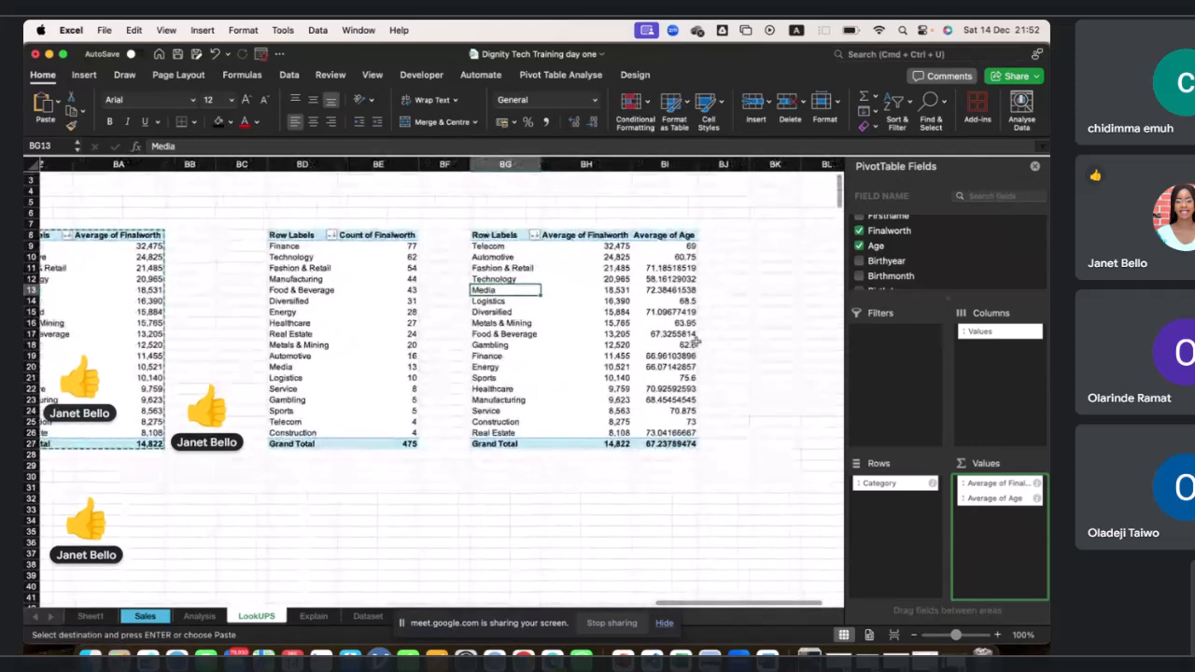
click(669, 247)
drag(669, 246, 669, 434)
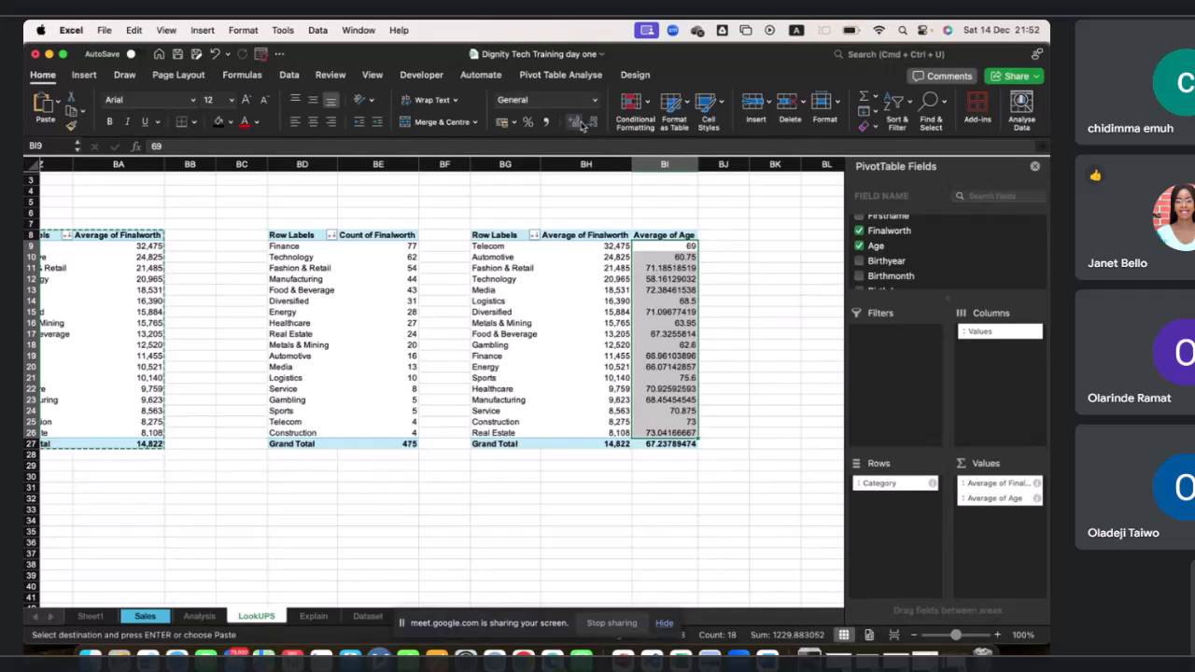
click(672, 236)
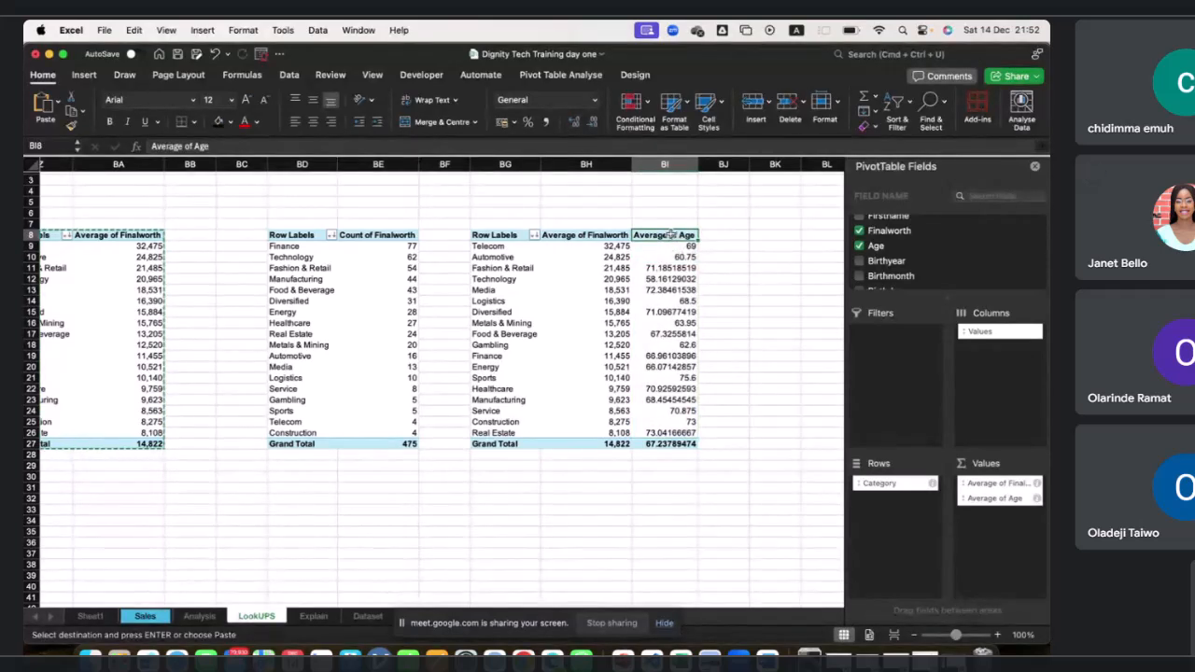
right_click(671, 235)
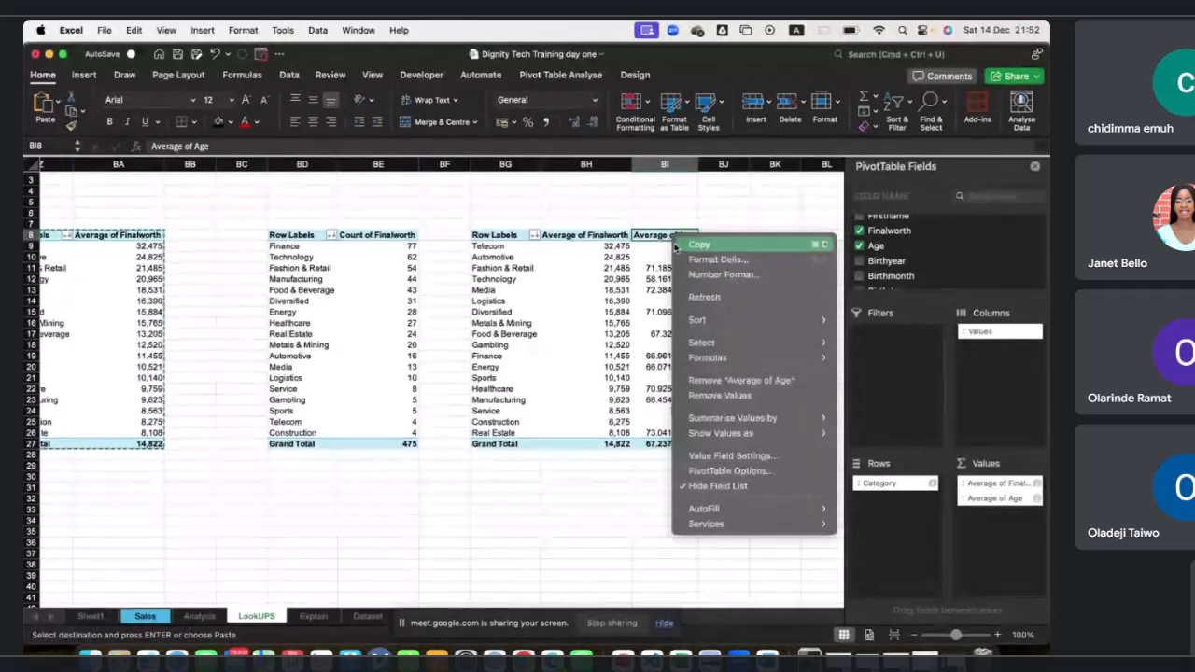
mouse_move(756, 360)
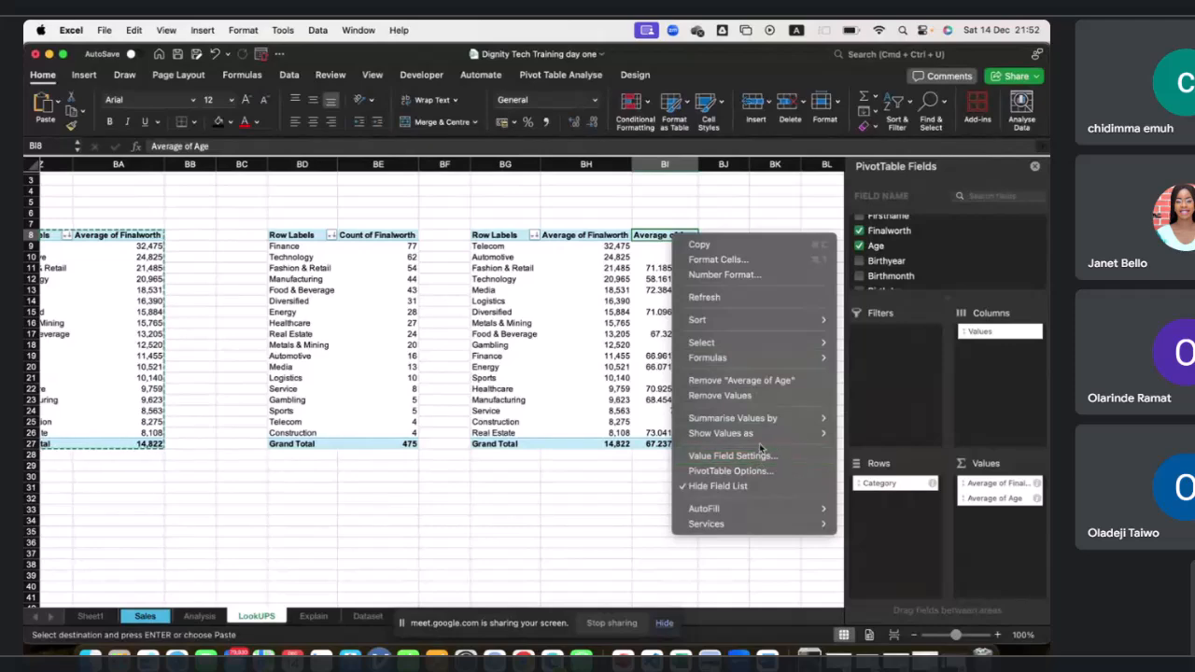
click(761, 273)
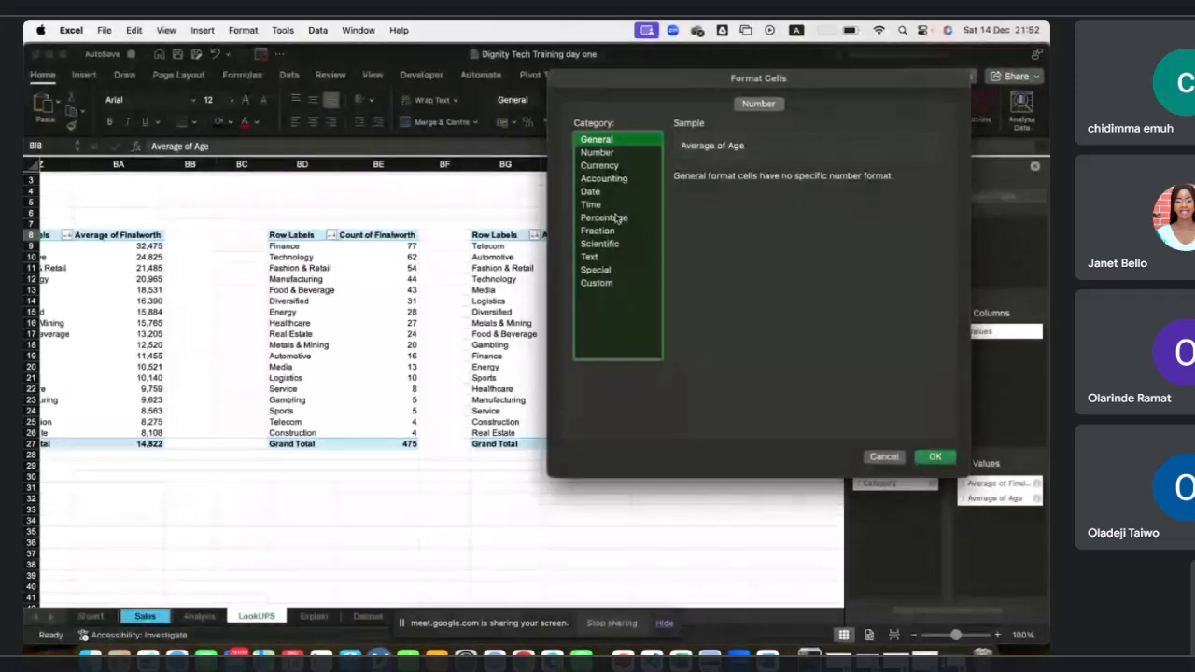
click(620, 232)
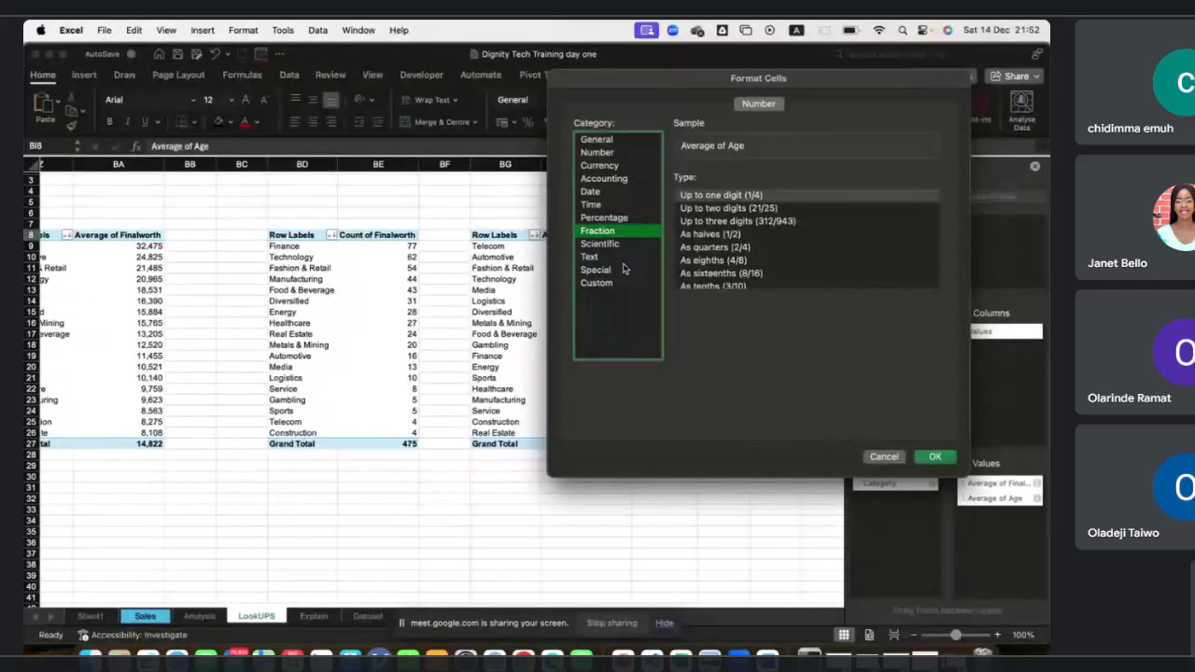
click(608, 152)
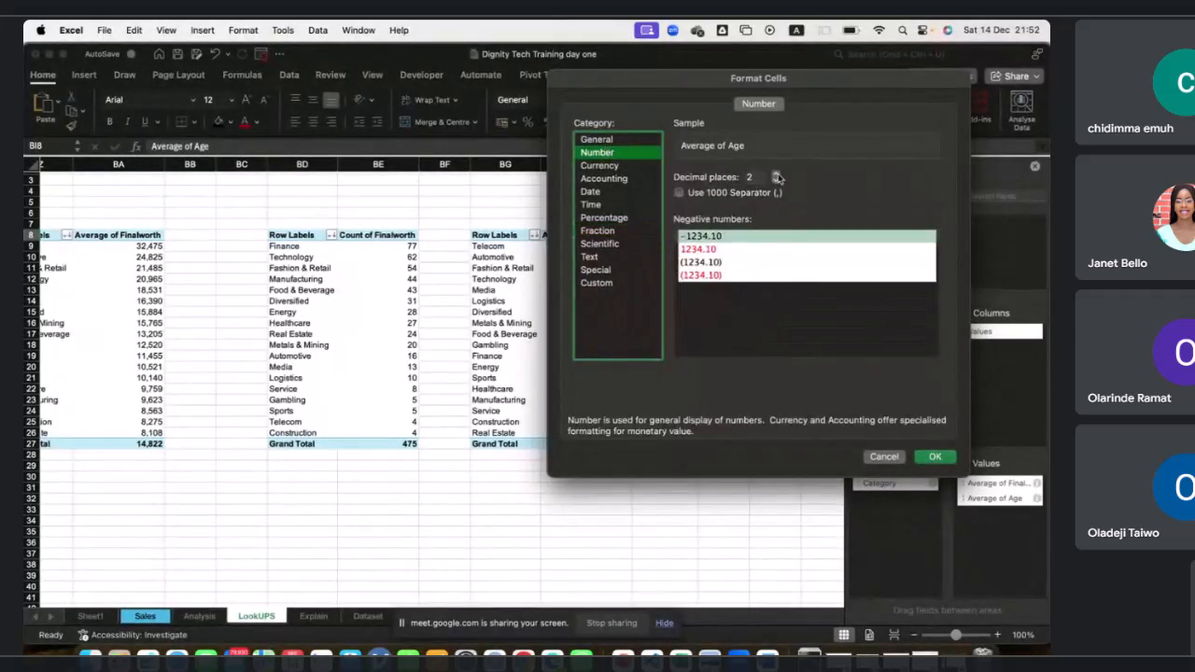
click(934, 456)
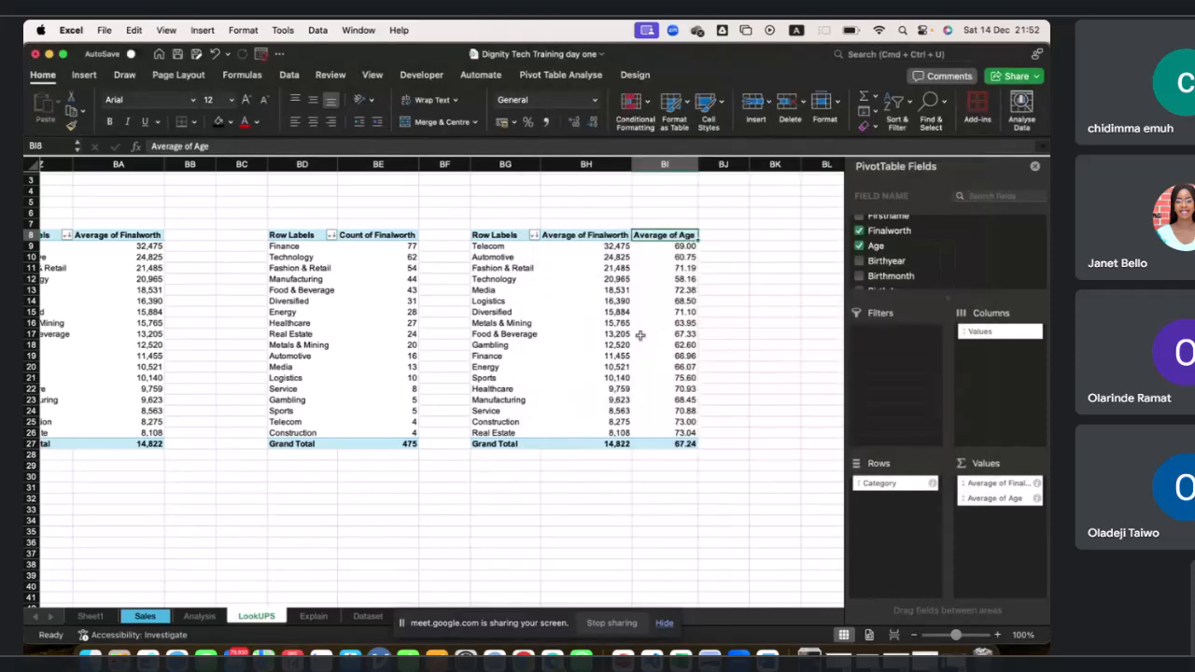
Review the Technology and Sports rows of the third PivotTable's averages.
scroll(648, 334, right, 2)
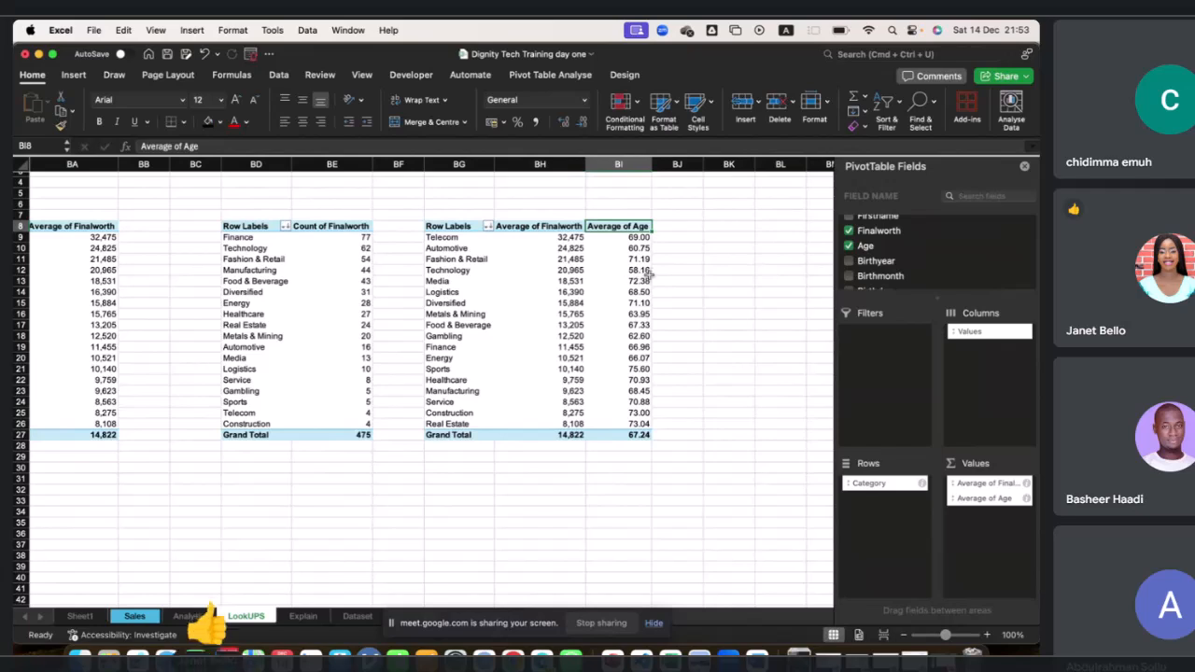
drag(643, 271, 464, 271)
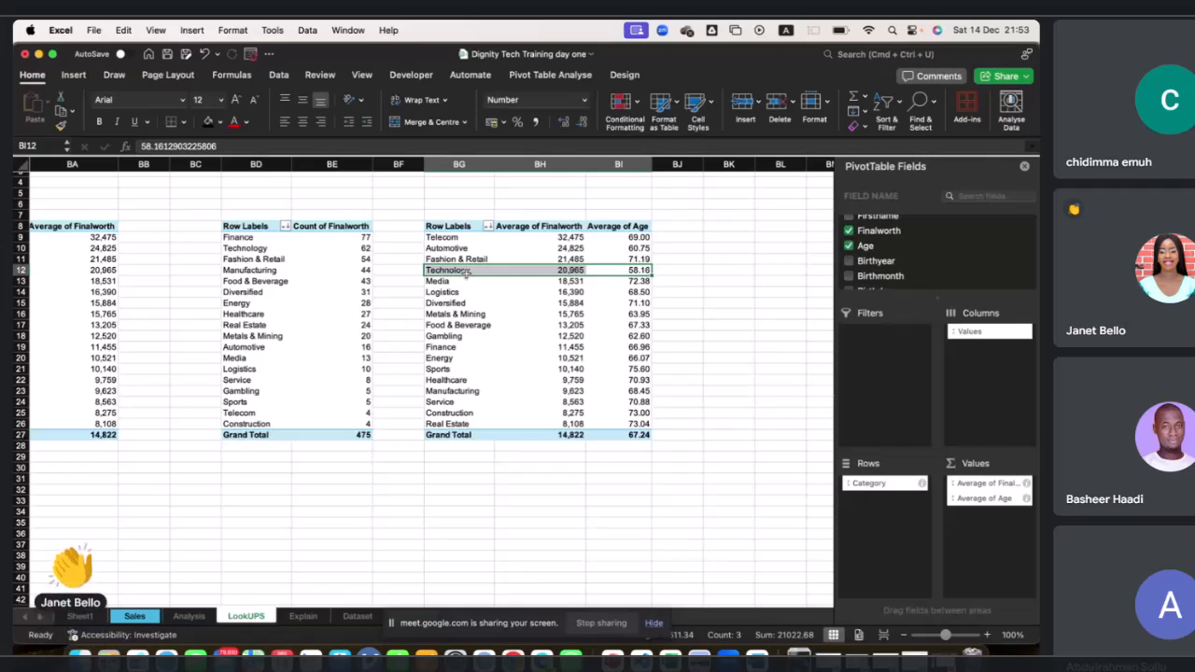
drag(635, 369, 461, 371)
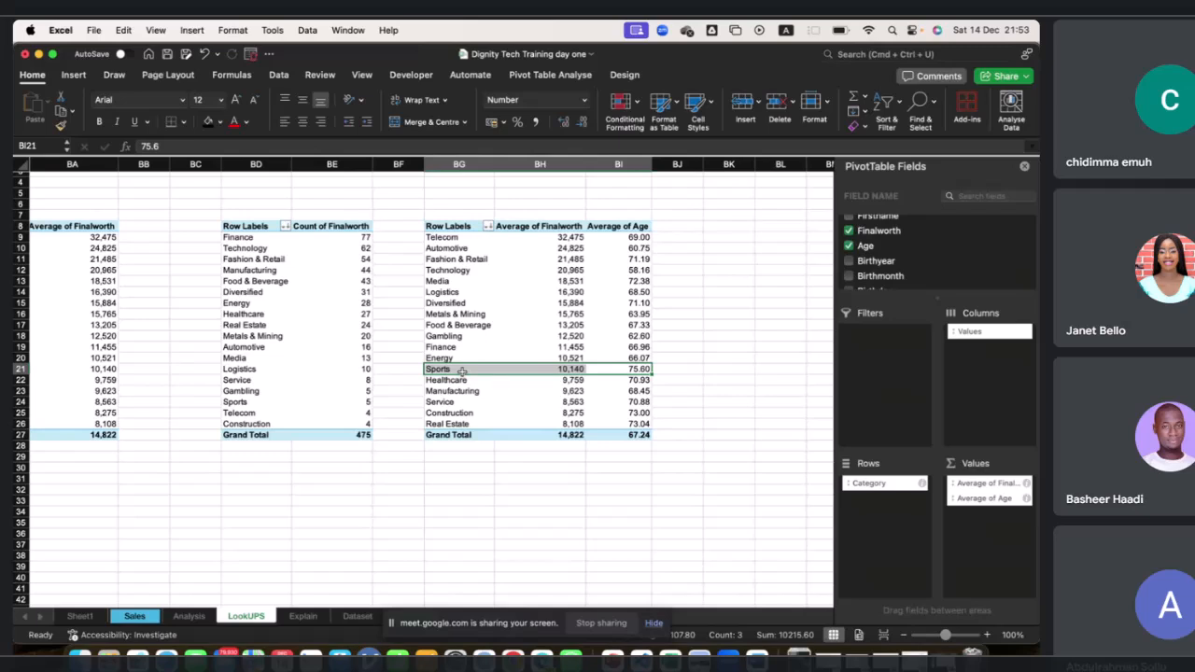
scroll(342, 299, left, 2)
scroll(343, 300, up, 1)
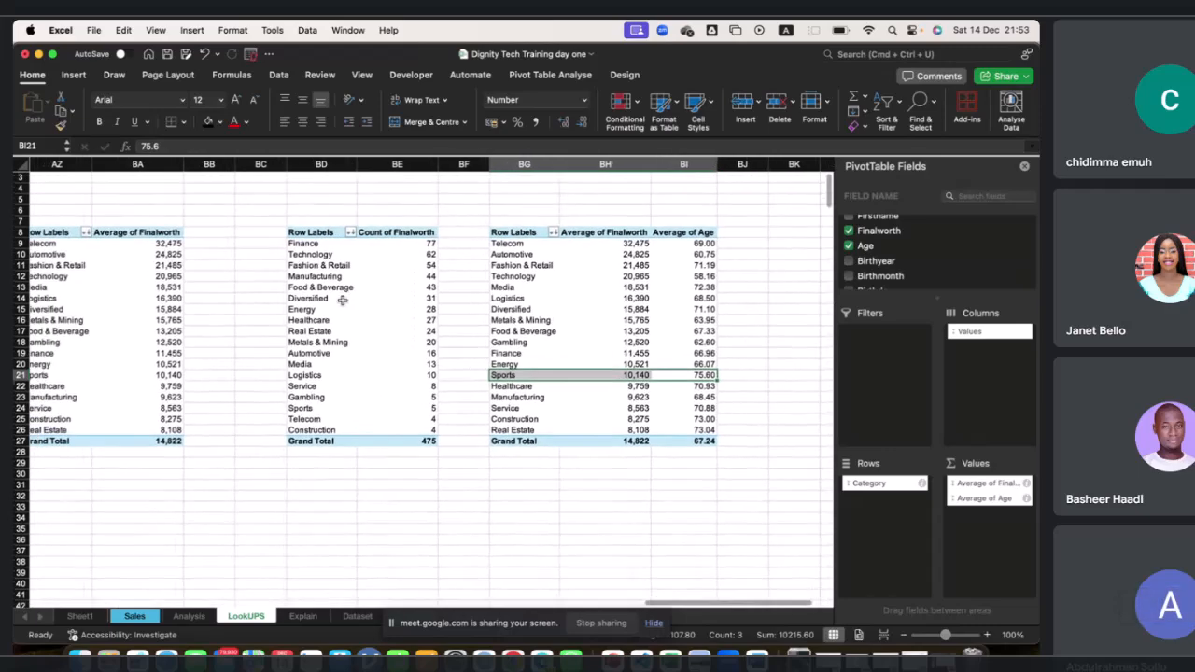
Show the Count of Finalworth values in the second PivotTable as % of Grand Total.
click(364, 247)
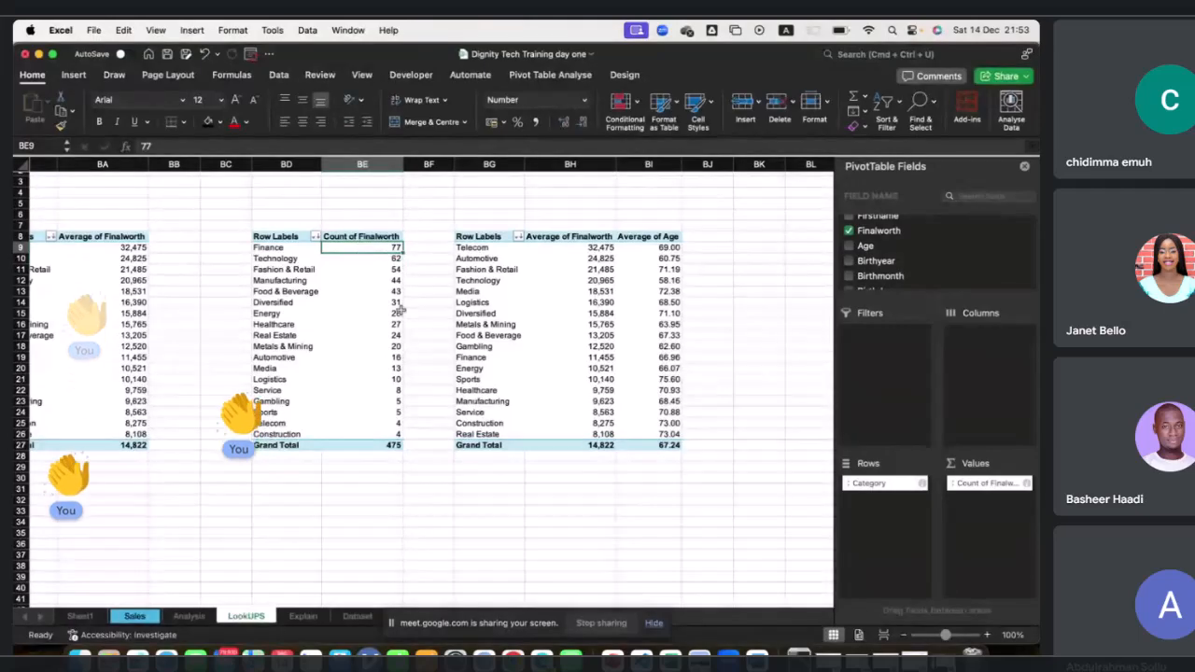
click(1025, 483)
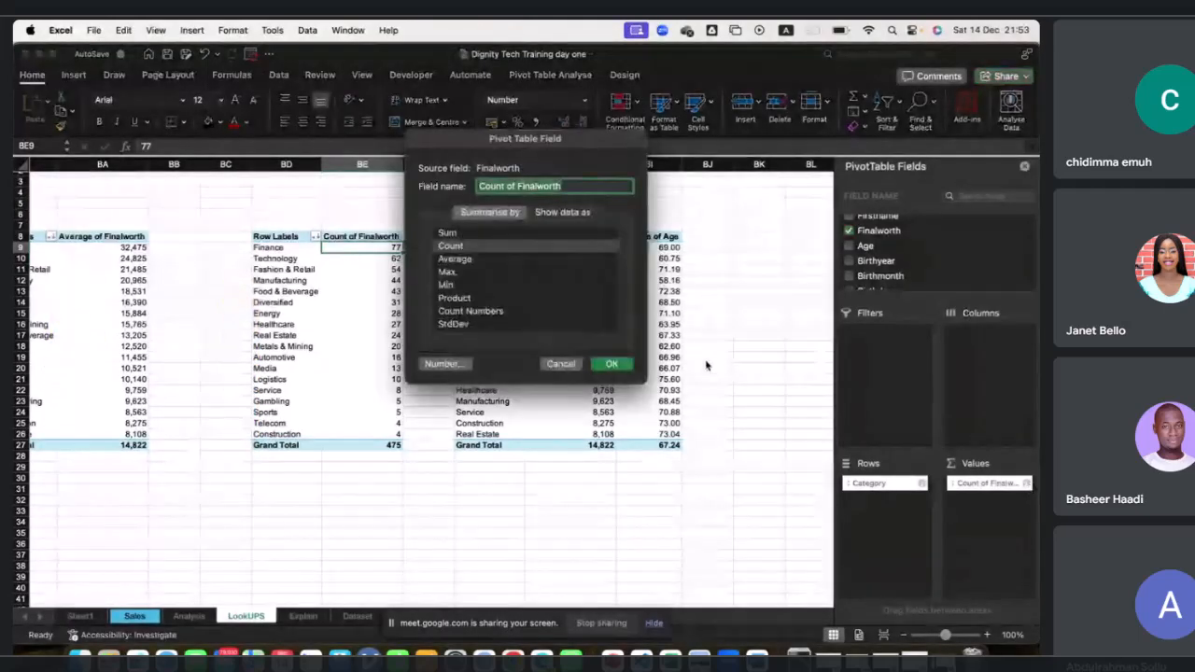
click(560, 213)
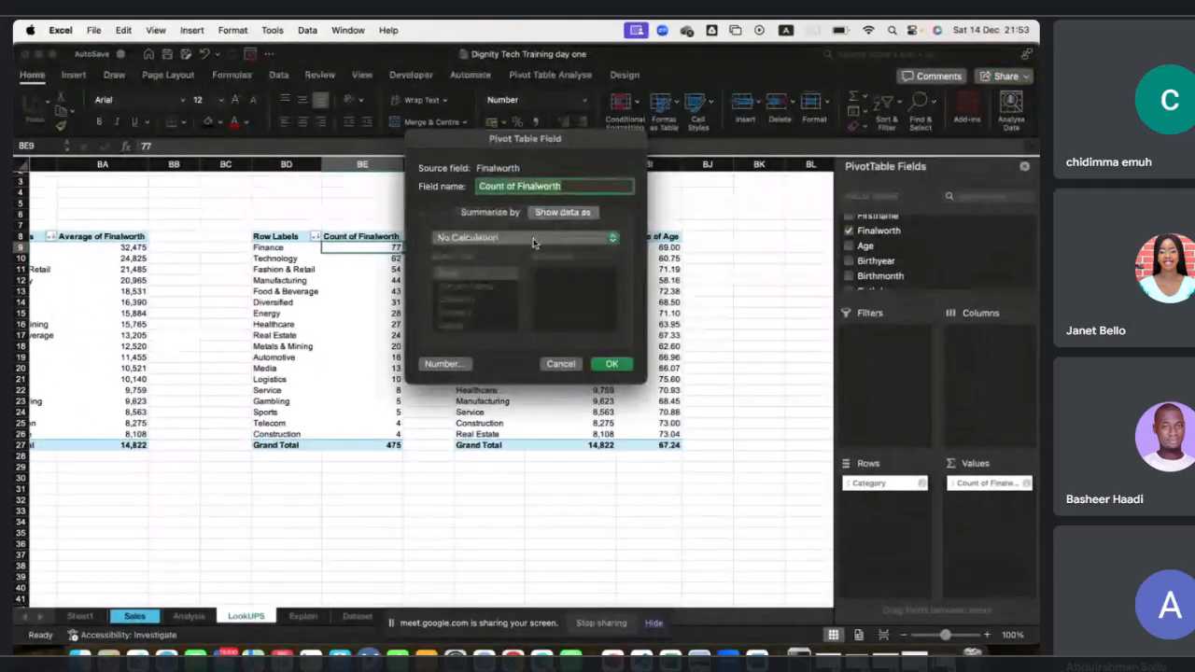
click(536, 237)
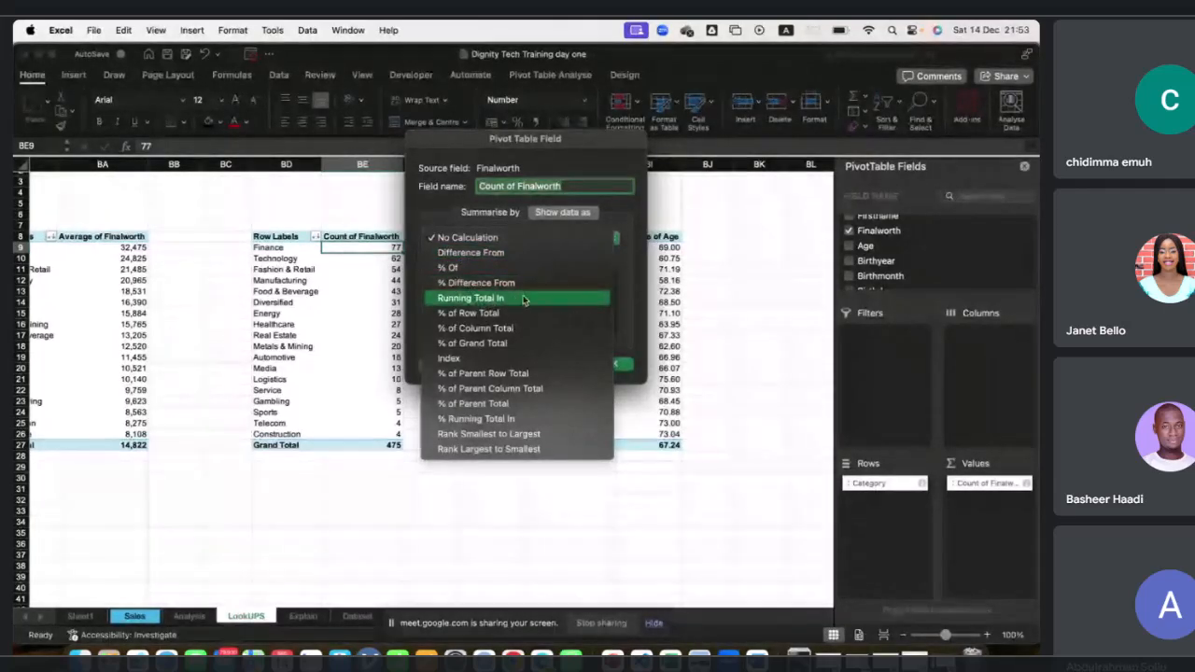
click(478, 344)
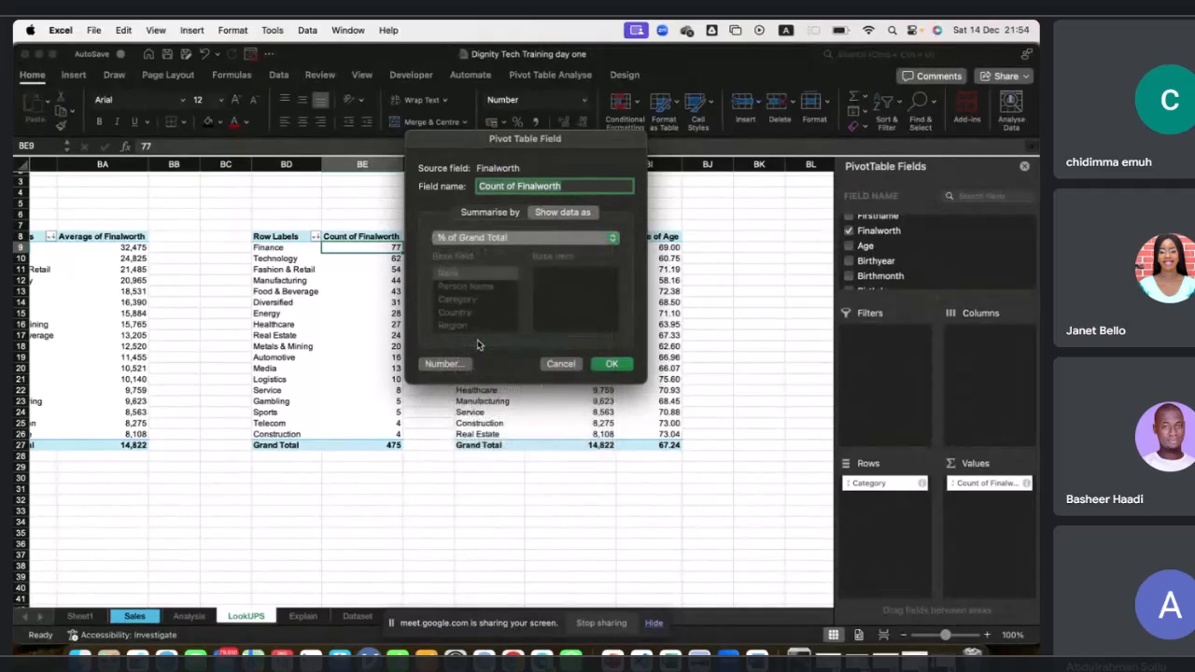
click(613, 365)
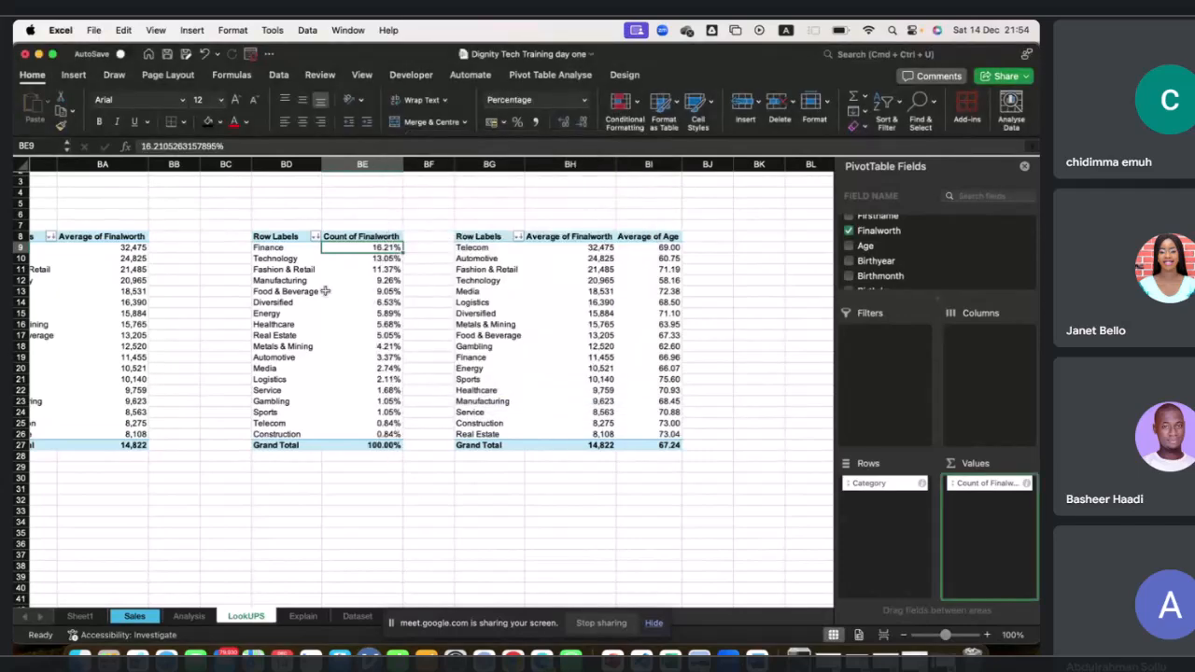
Move the second and third PivotTables together so they start at cell BI8.
click(277, 259)
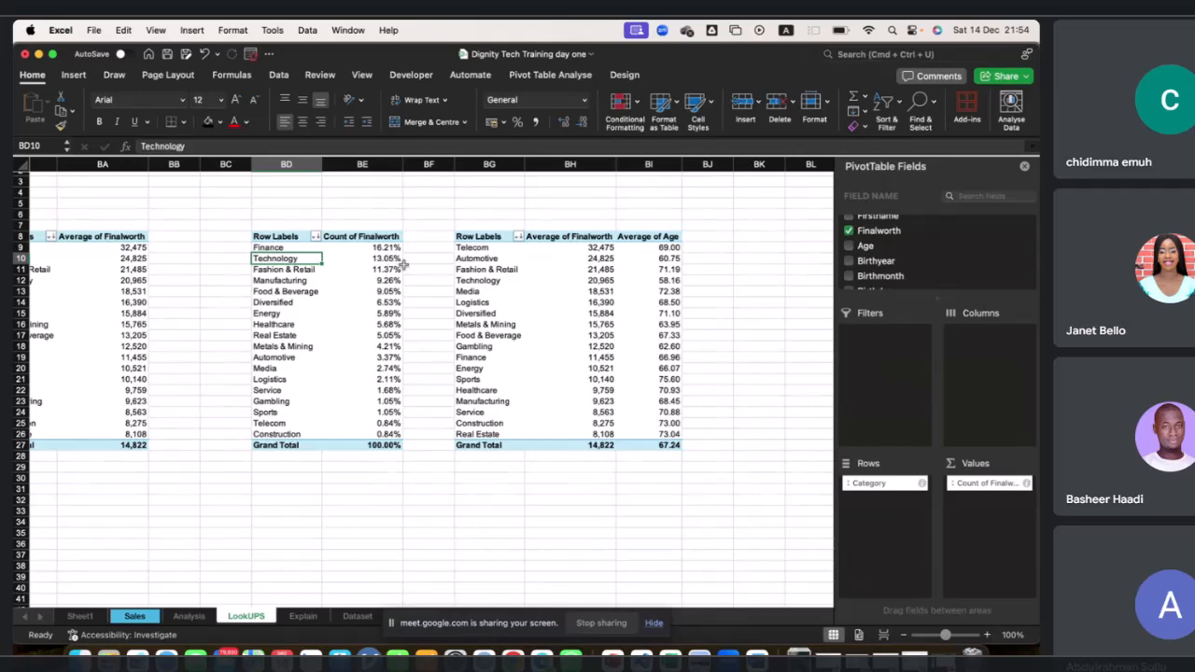
scroll(425, 342, left, 3)
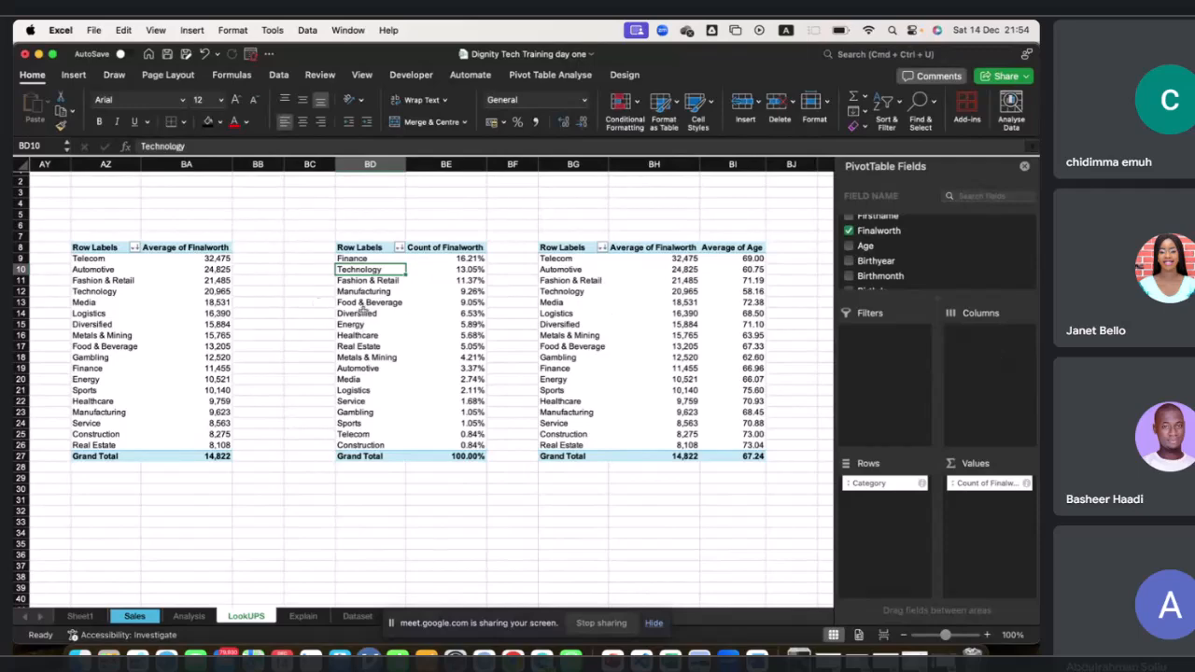
scroll(401, 318, right, 4)
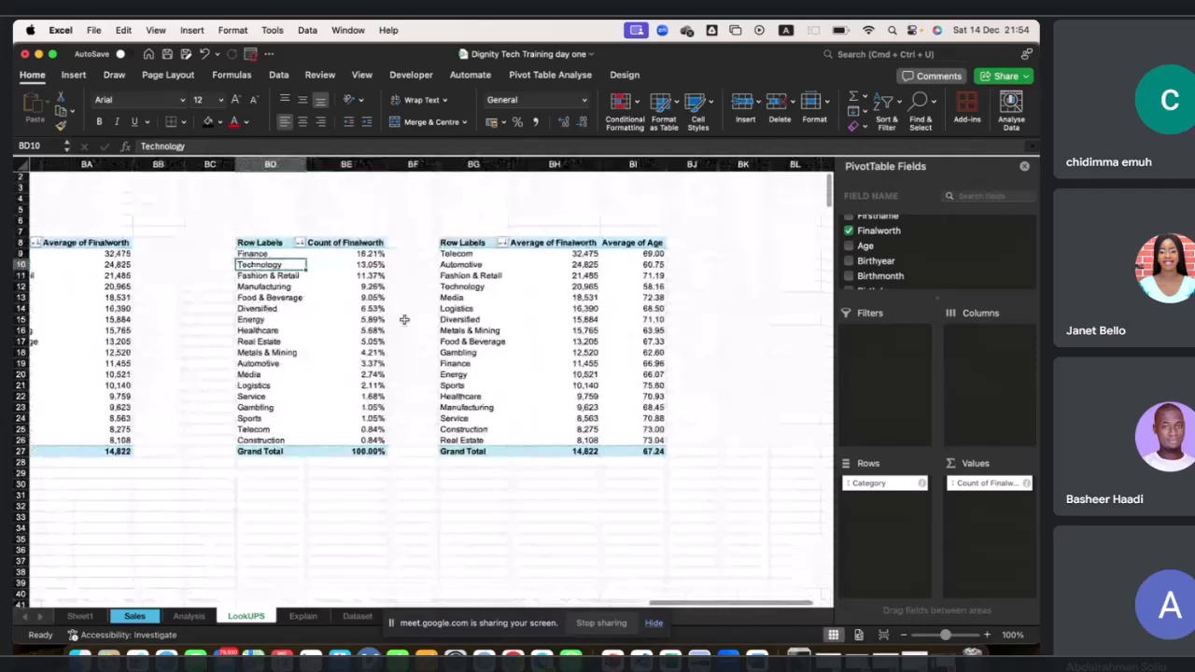
scroll(274, 261, left, 2)
scroll(286, 264, right, 2)
drag(240, 245, 648, 454)
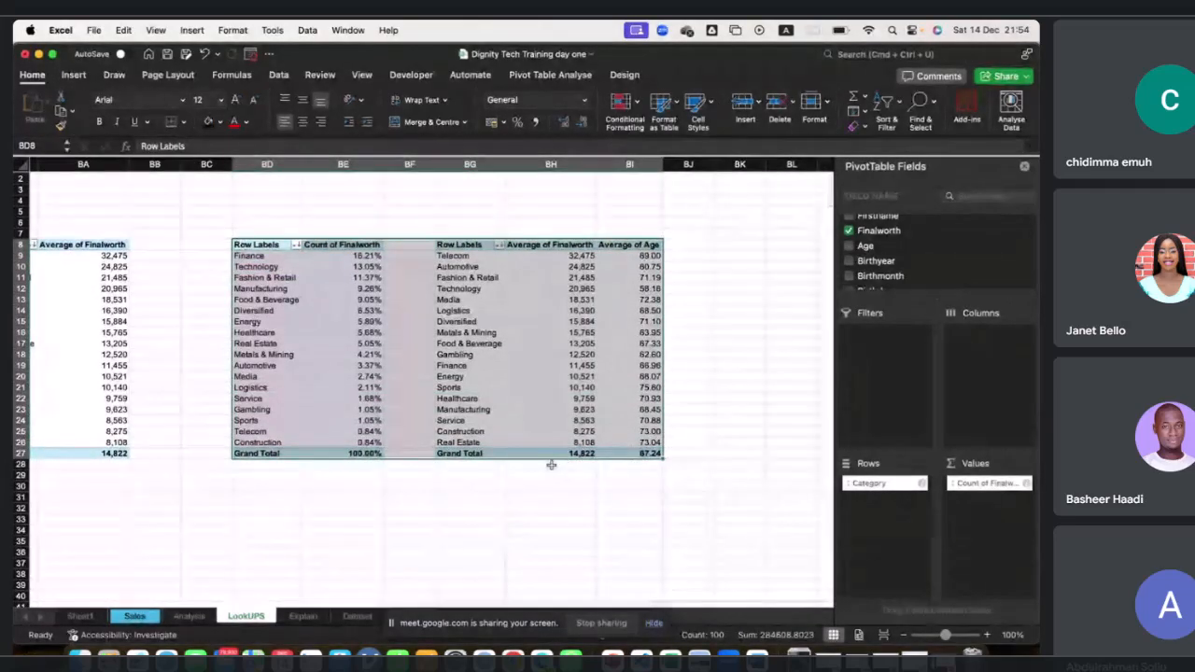
drag(514, 458, 751, 453)
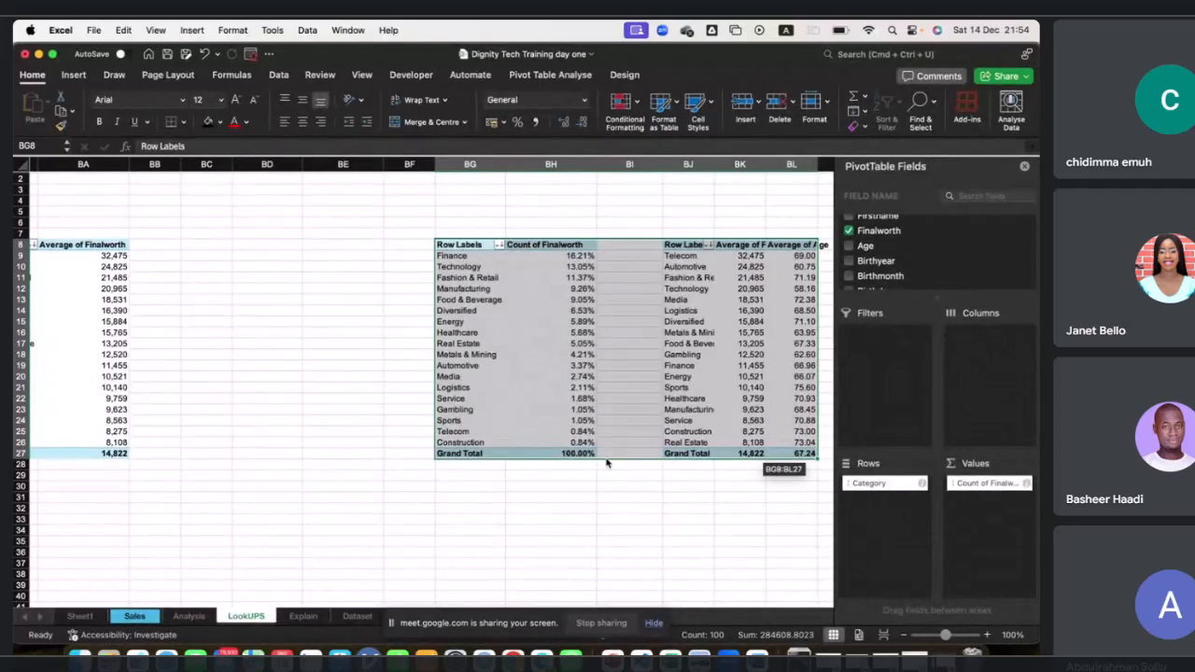
drag(606, 462, 746, 456)
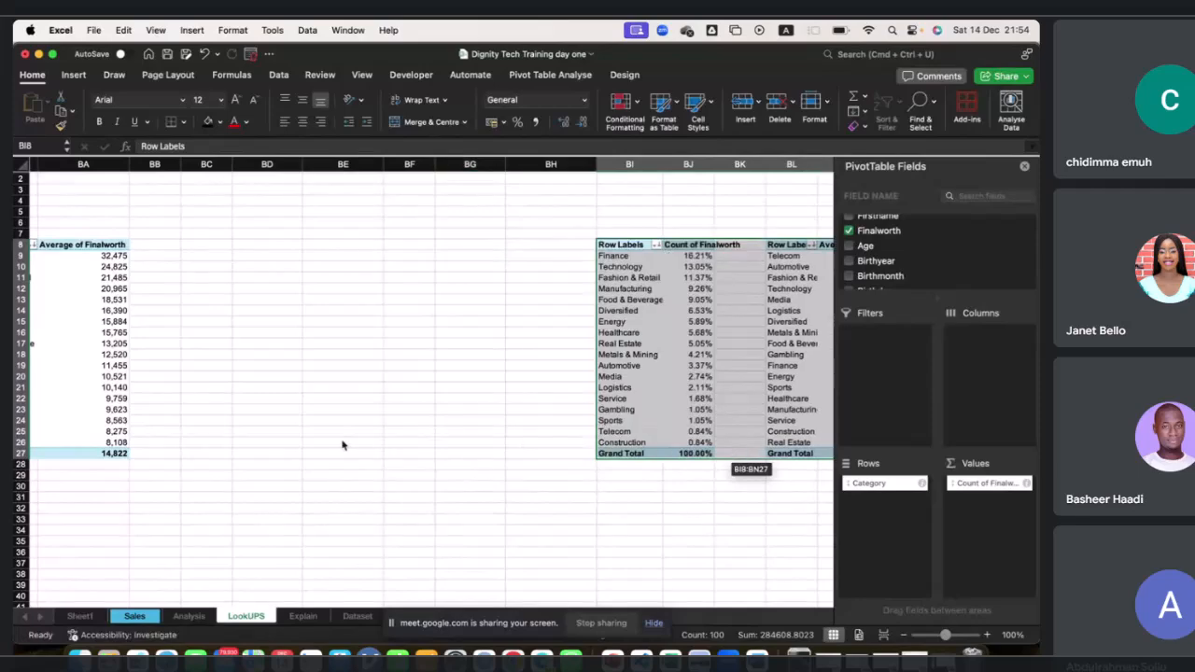
Try to add a field to the Columns area of the % of Grand Total PivotTable.
scroll(341, 445, left, 2)
scroll(178, 302, down, 1)
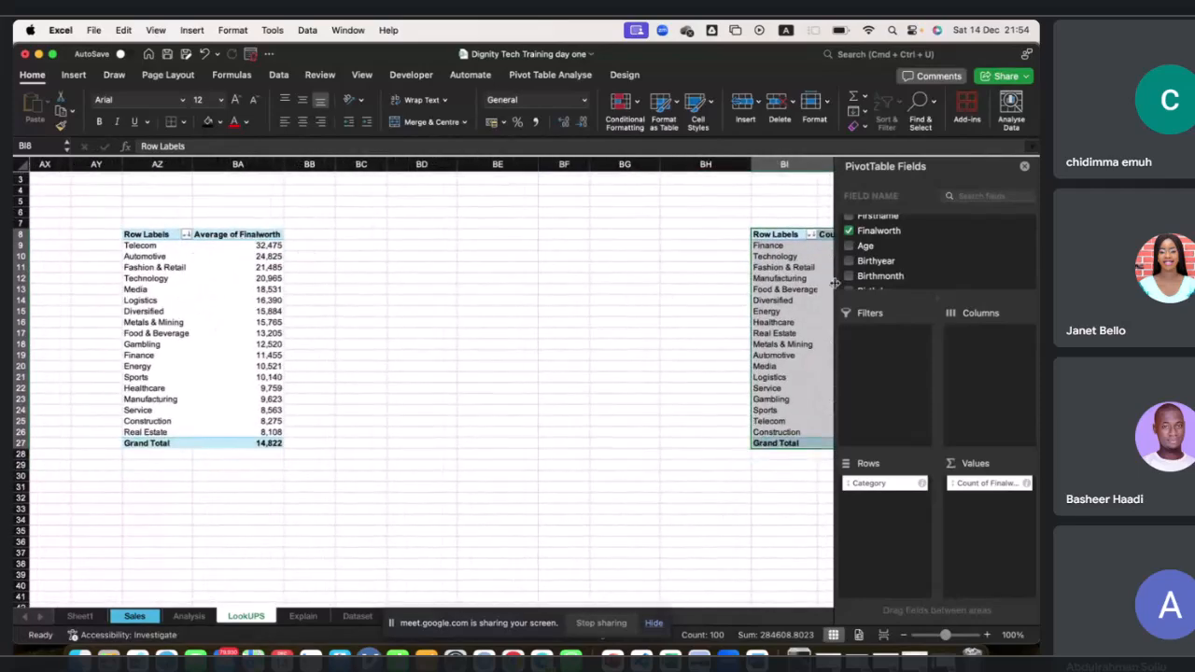
scroll(896, 265, down, 2)
scroll(896, 261, up, 4)
scroll(897, 259, up, 1)
drag(868, 239, 991, 366)
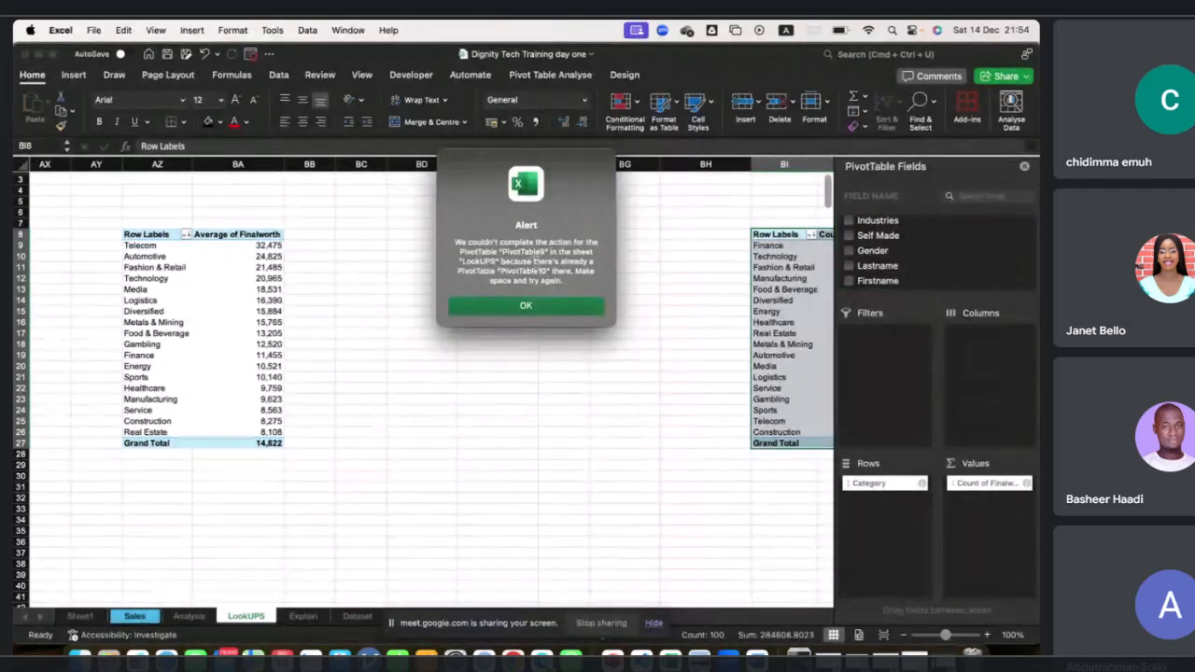
click(547, 315)
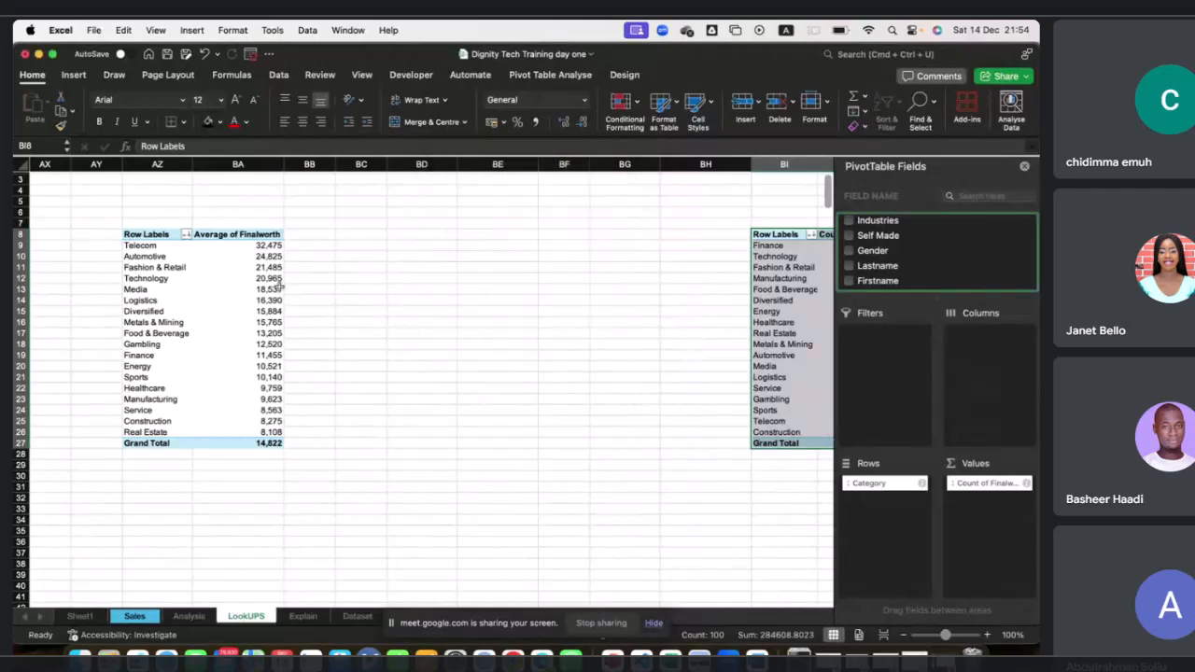
Add the Self Made field to the Columns area of the Average of Finalworth PivotTable.
click(263, 290)
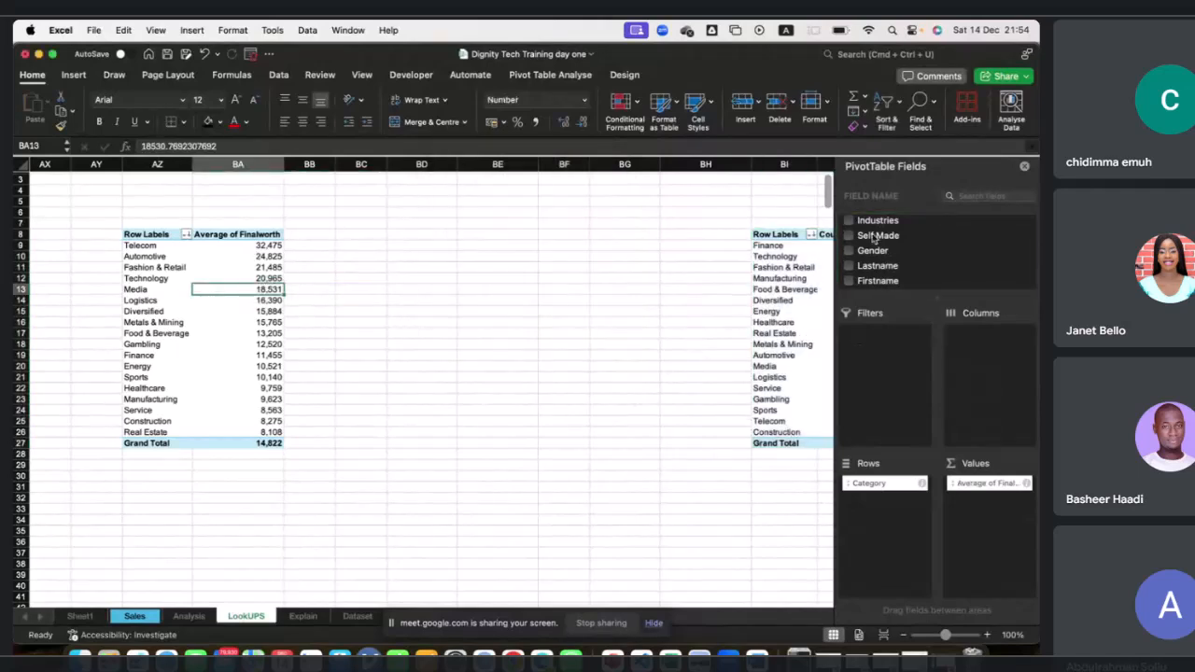
drag(876, 240, 914, 265)
drag(997, 352, 997, 349)
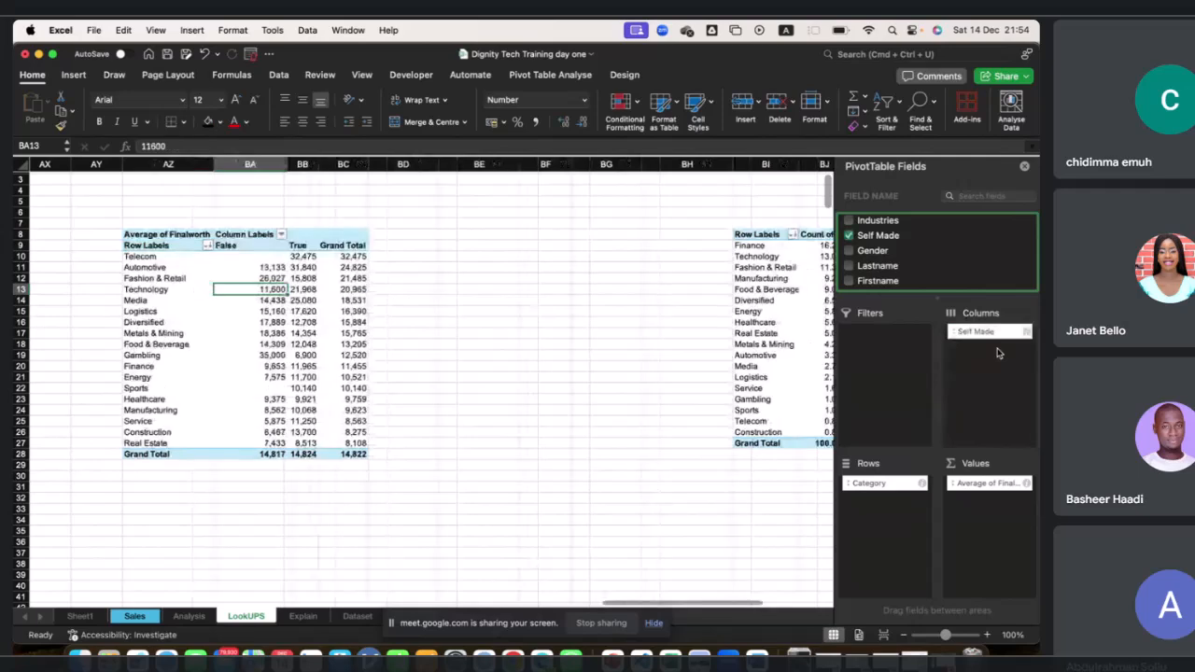
Compare the False, True and Grand Total columns of the Self Made breakdown by category.
scroll(269, 250, left, 2)
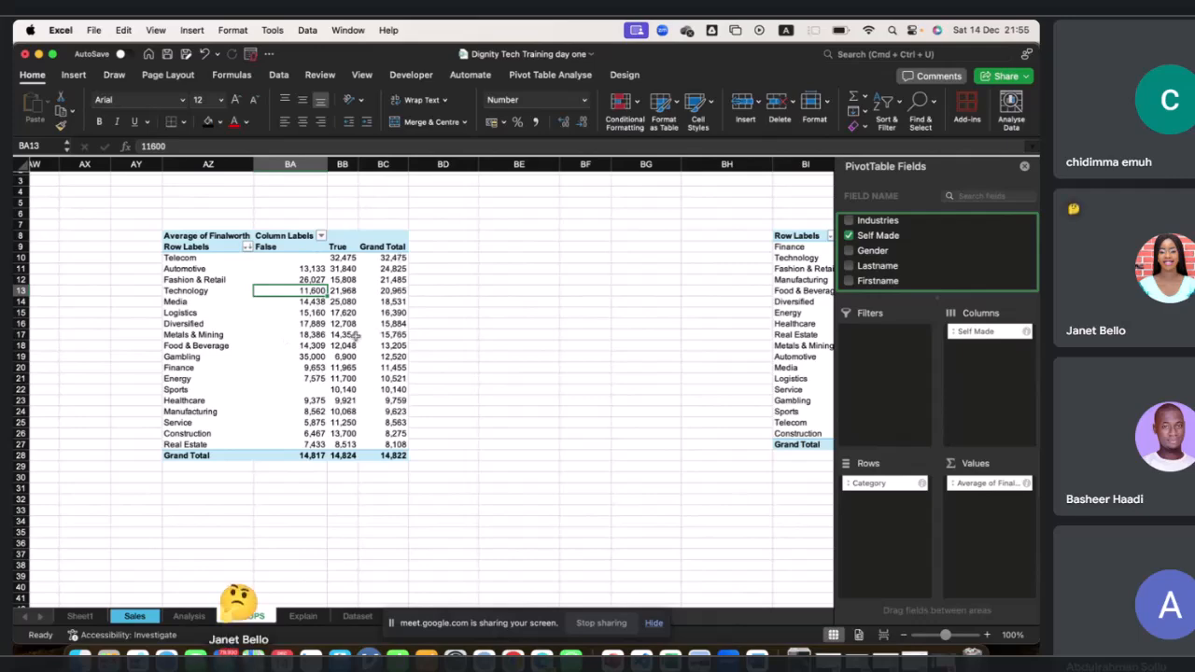
scroll(402, 334, right, 2)
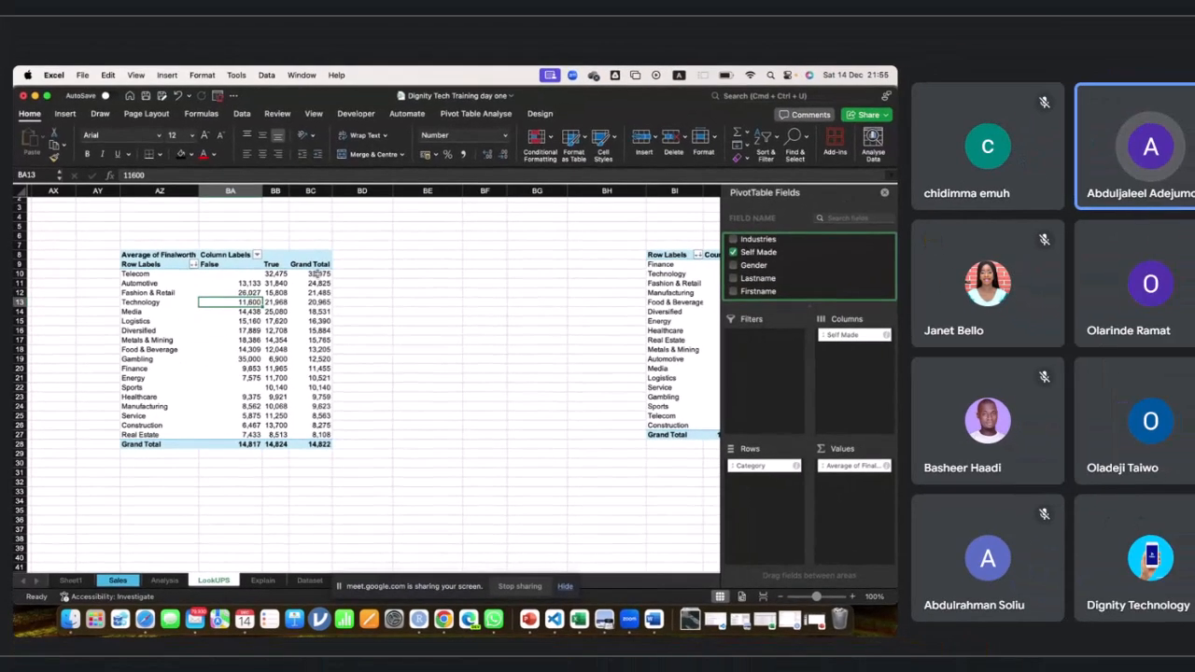
drag(318, 273, 326, 434)
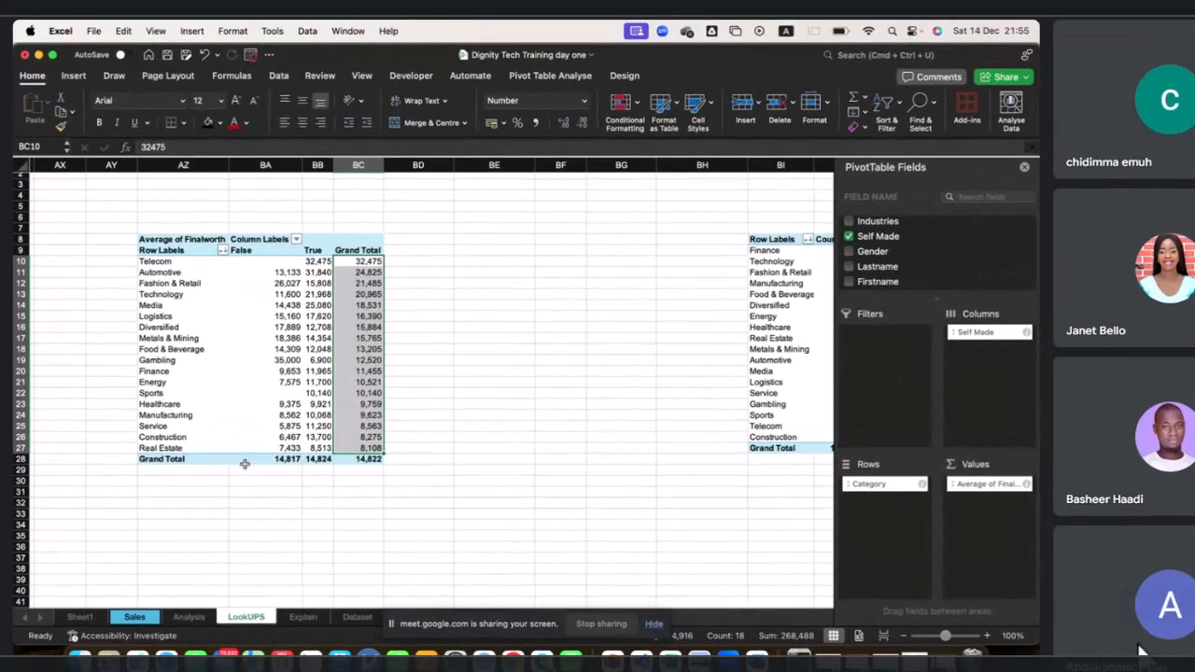
drag(243, 464, 353, 449)
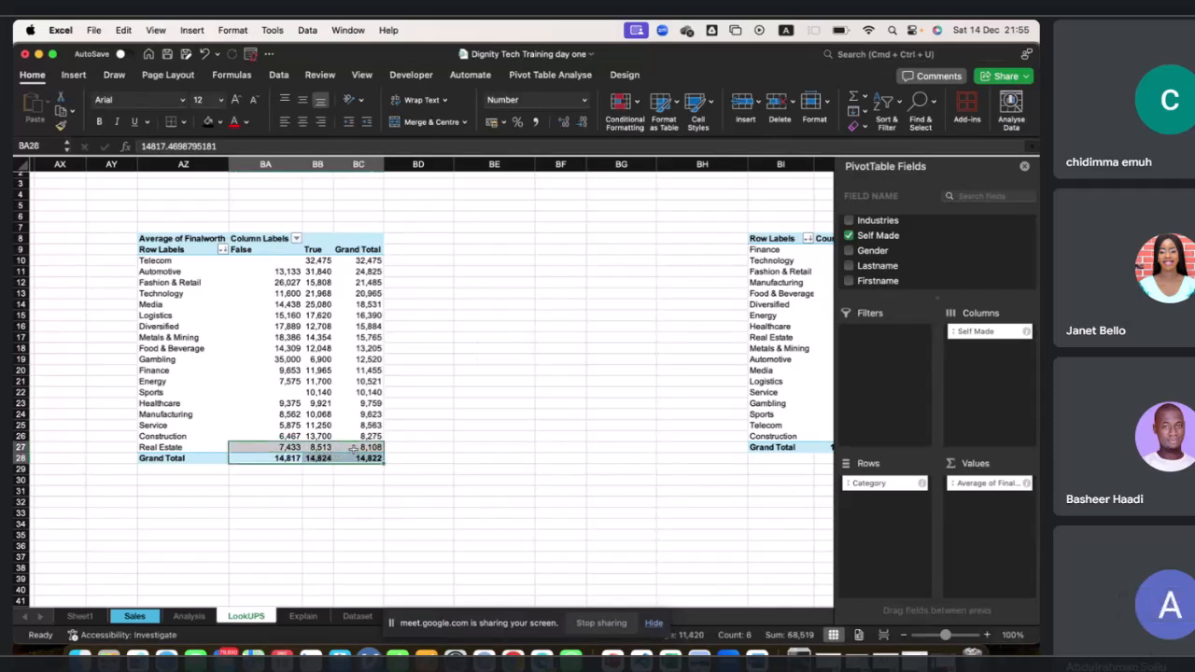
drag(367, 260, 364, 436)
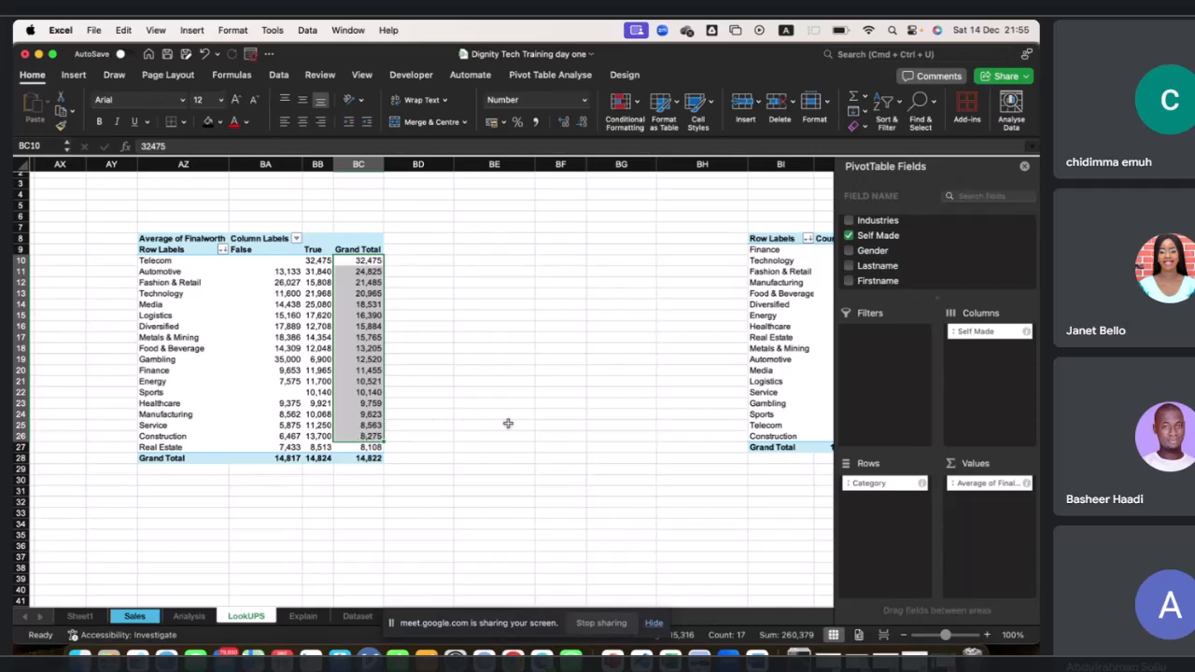
click(868, 257)
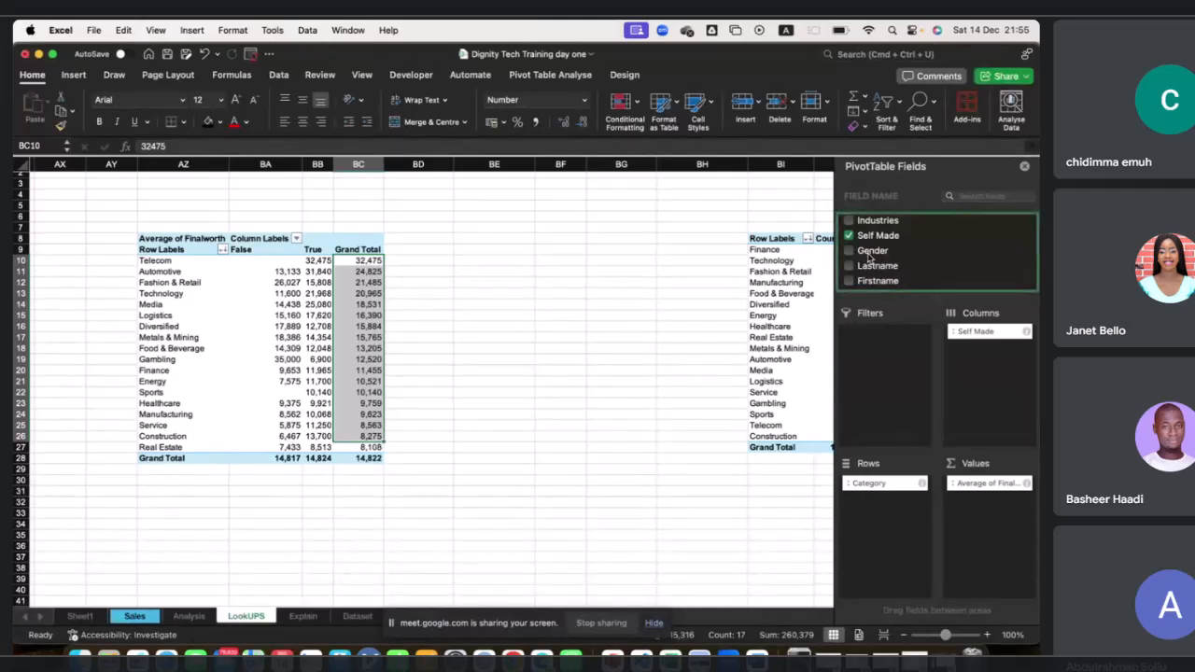
Add the Gender field to the Columns area beneath Self Made in the Average of Finalworth PivotTable.
click(868, 257)
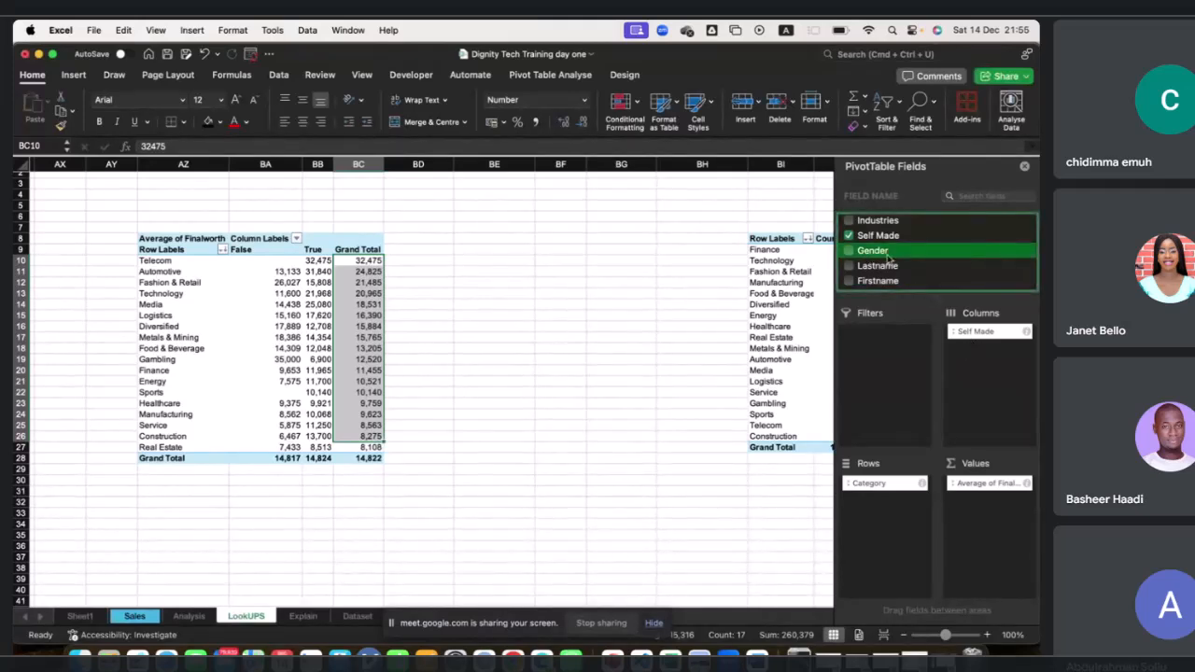
drag(877, 252, 986, 362)
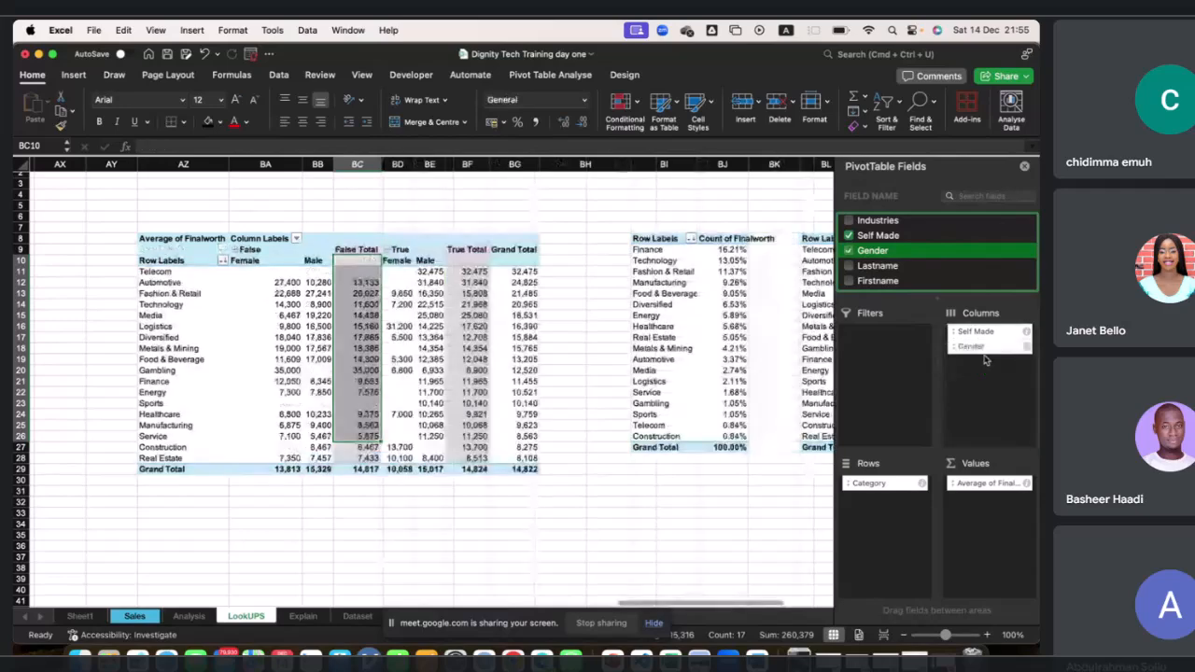
click(375, 206)
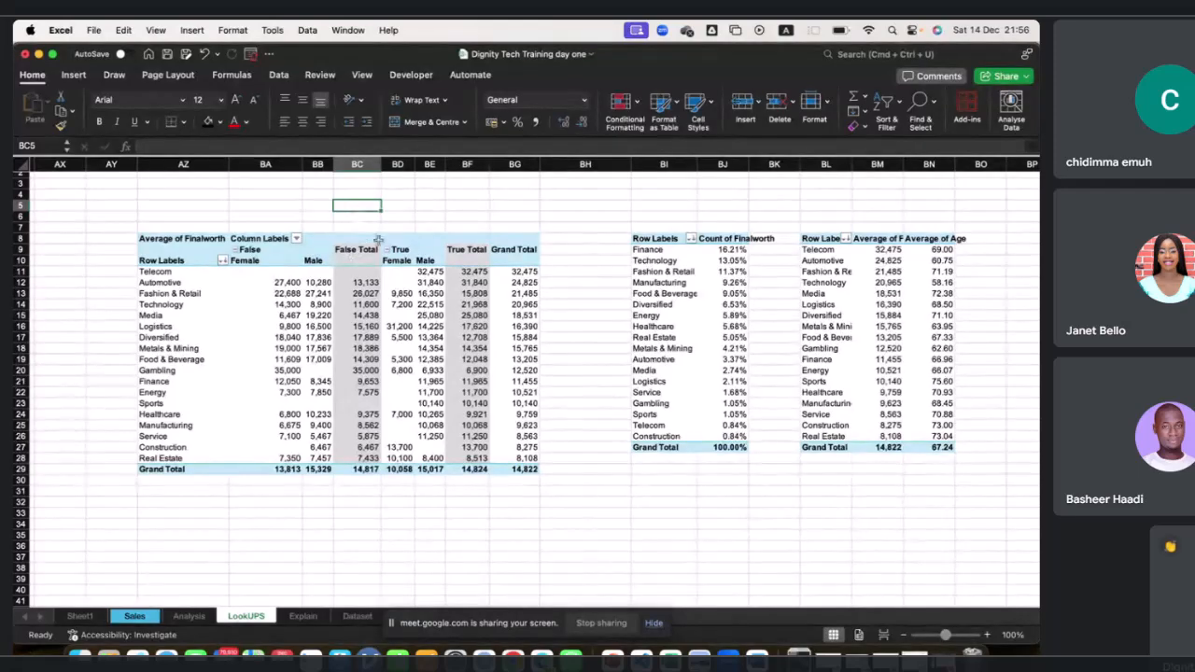
Hide the subtotal columns of the Average of Finalworth PivotTable with Don't Show Subtotals.
drag(357, 250, 360, 470)
click(462, 248)
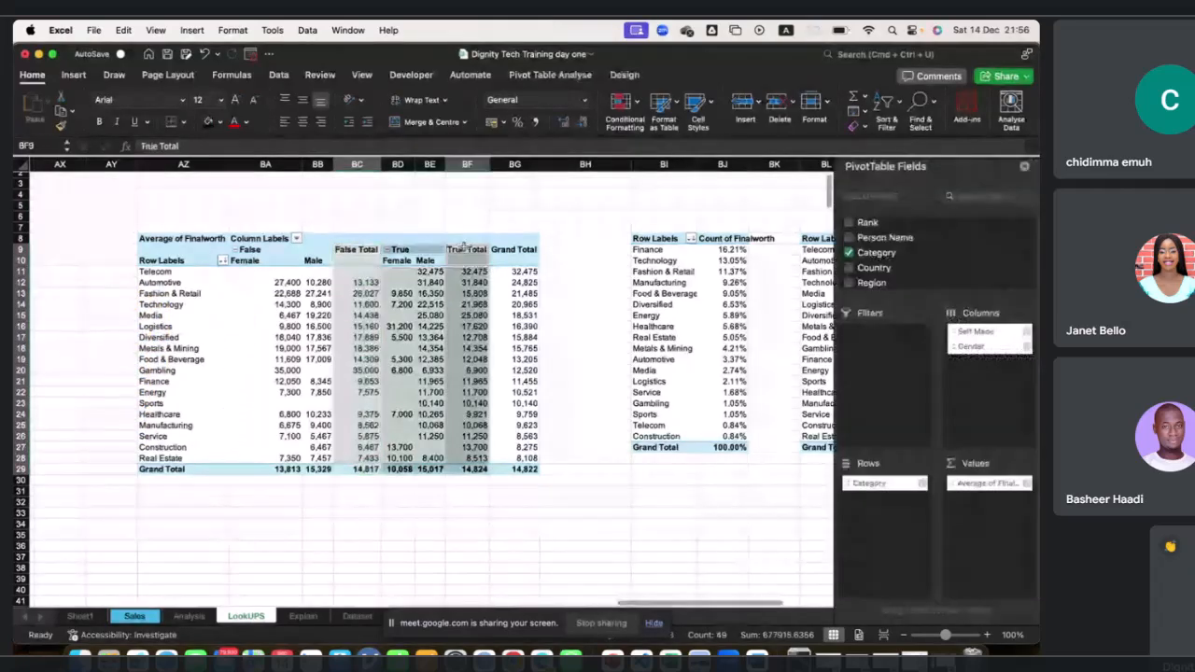
drag(462, 248, 471, 469)
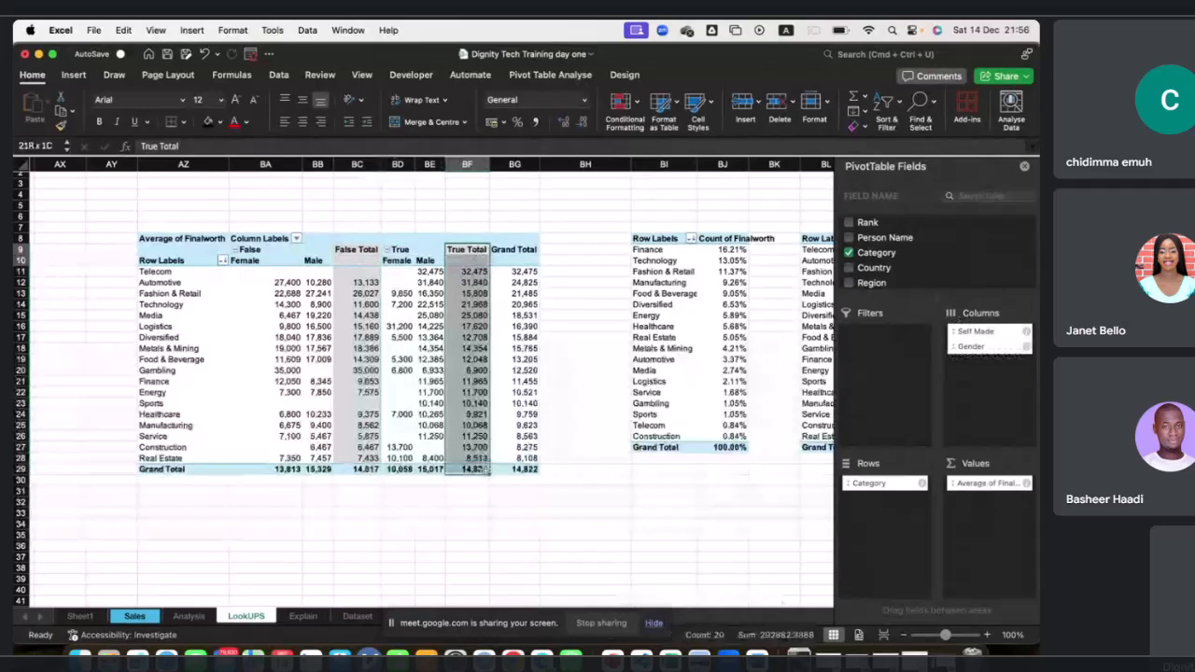
click(564, 78)
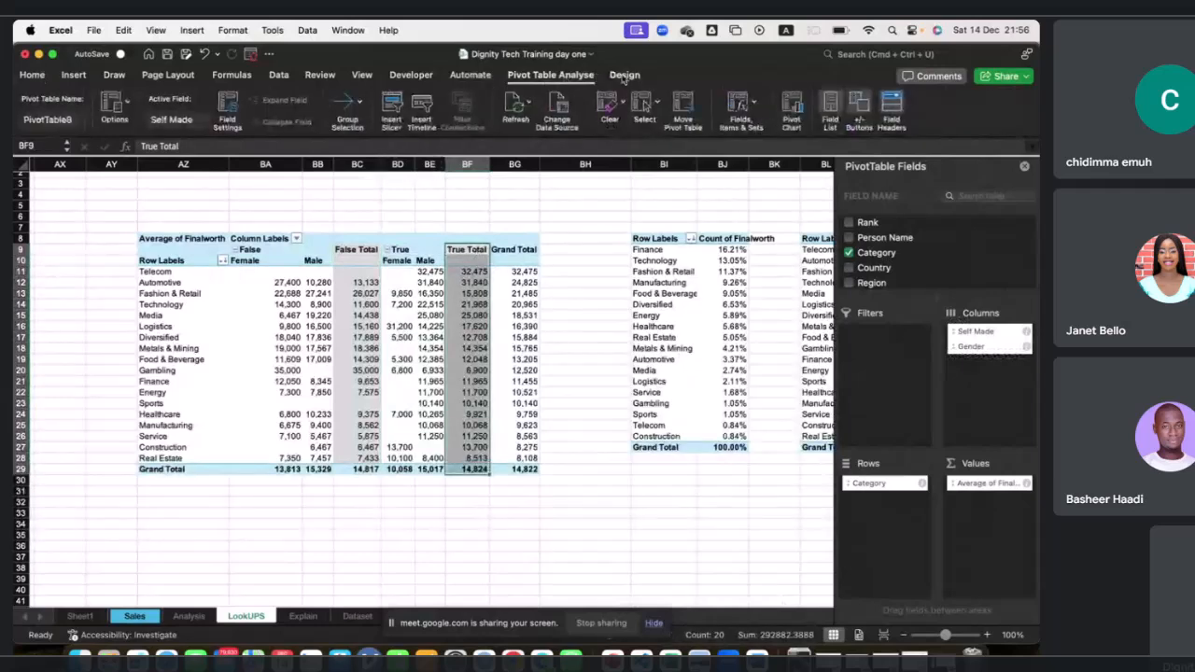
click(625, 76)
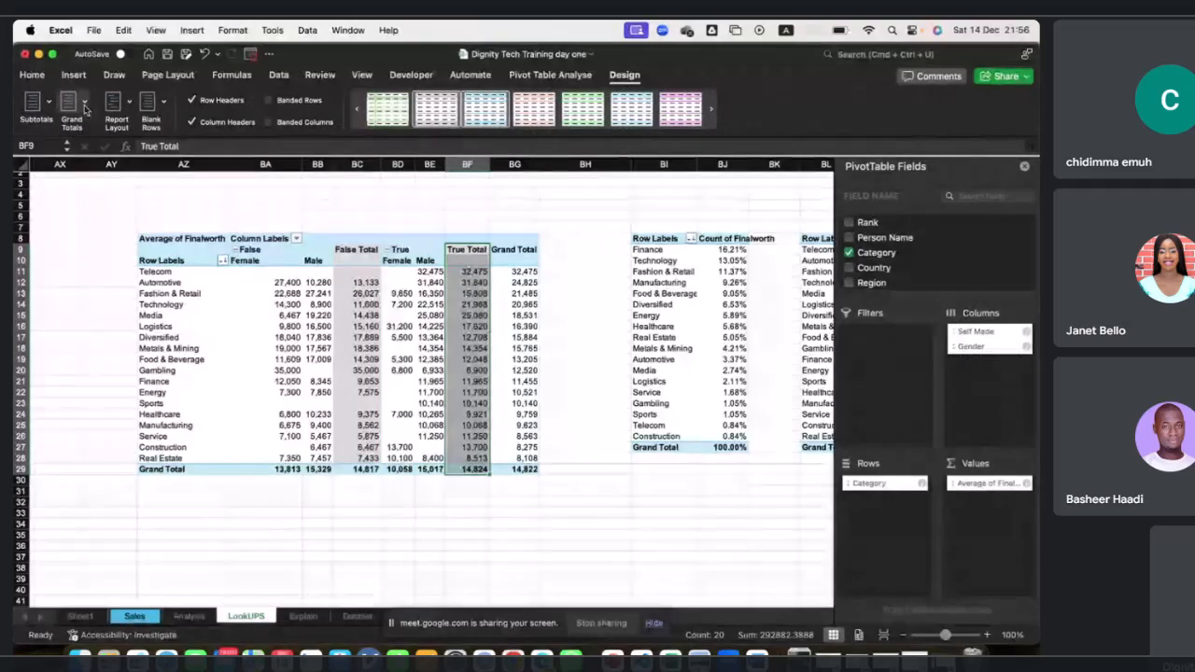
click(53, 107)
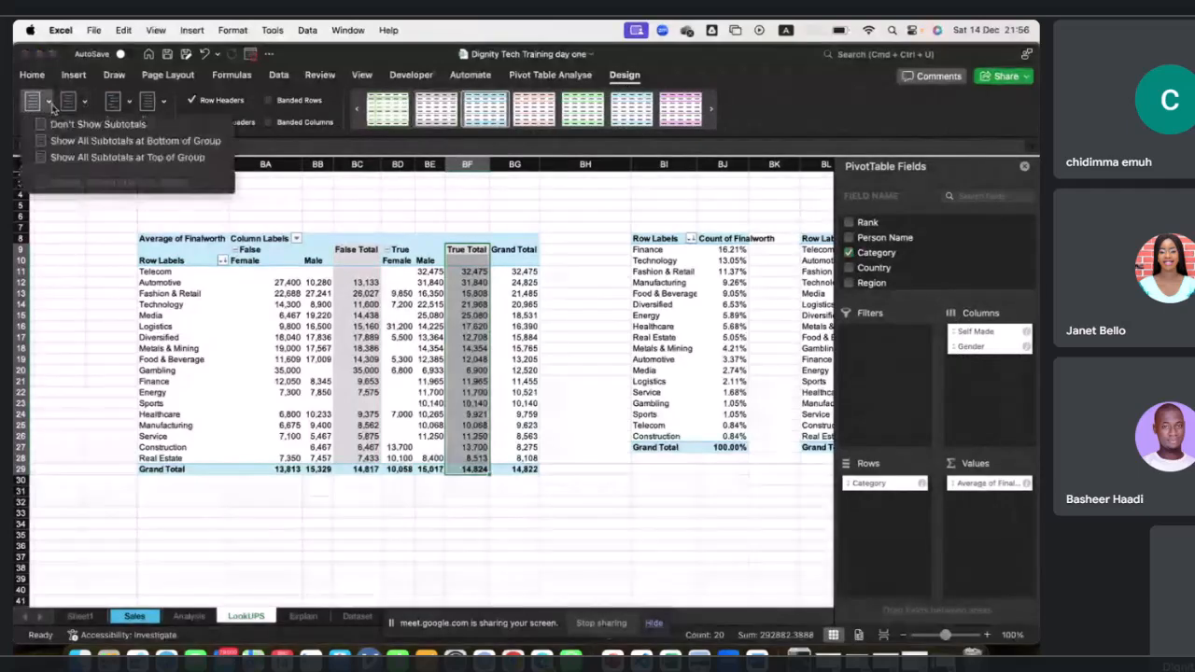
click(75, 122)
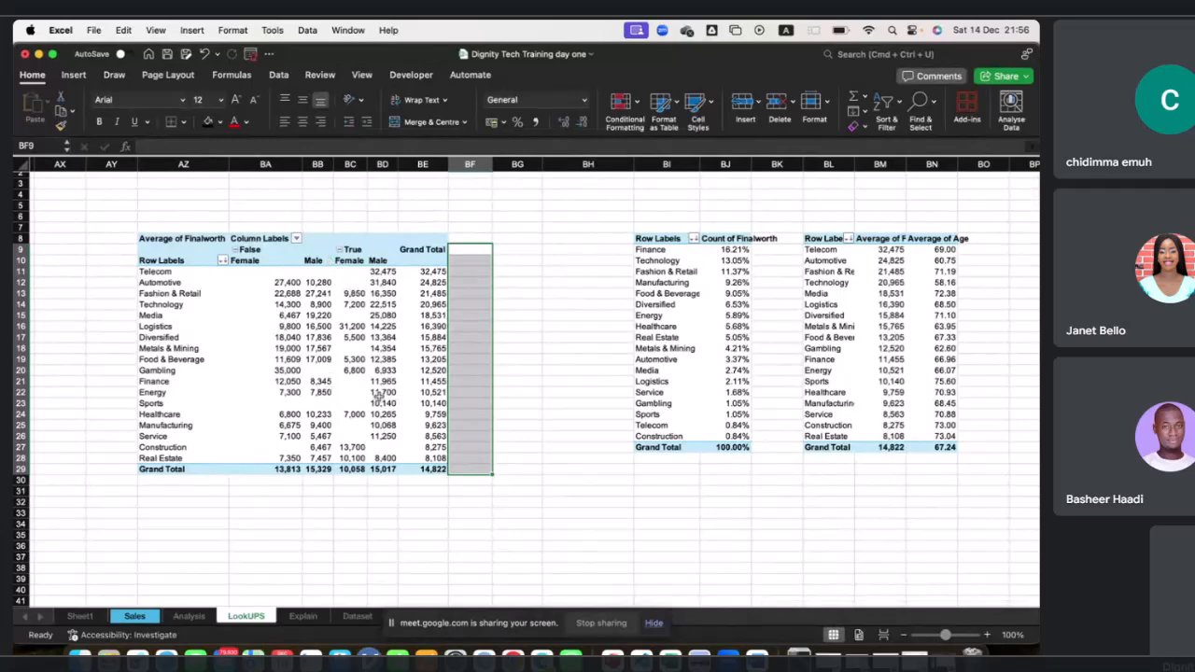
Turn off grand totals for rows and columns in the Average of Finalworth PivotTable.
click(373, 303)
click(622, 75)
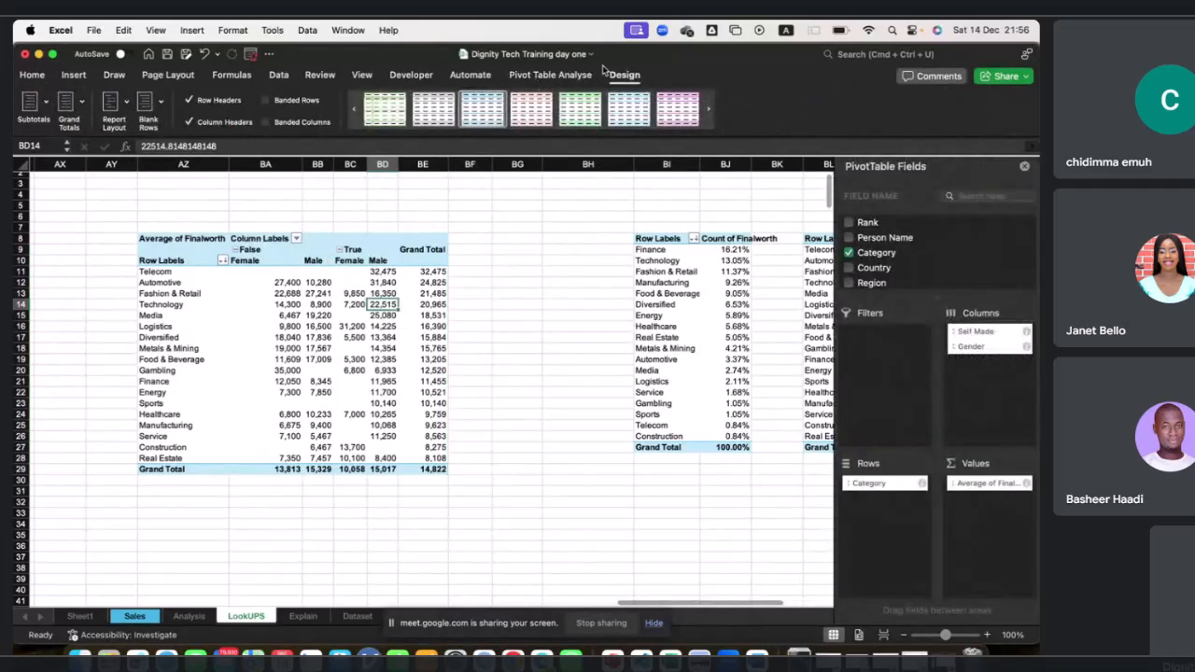
click(79, 112)
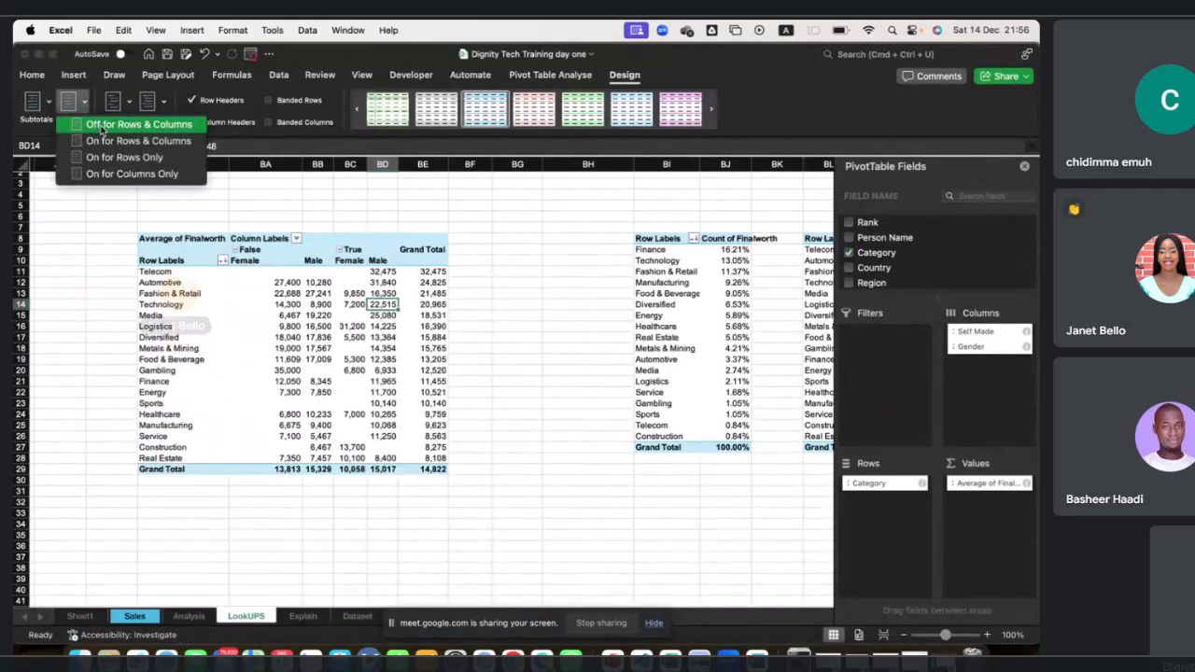
click(103, 125)
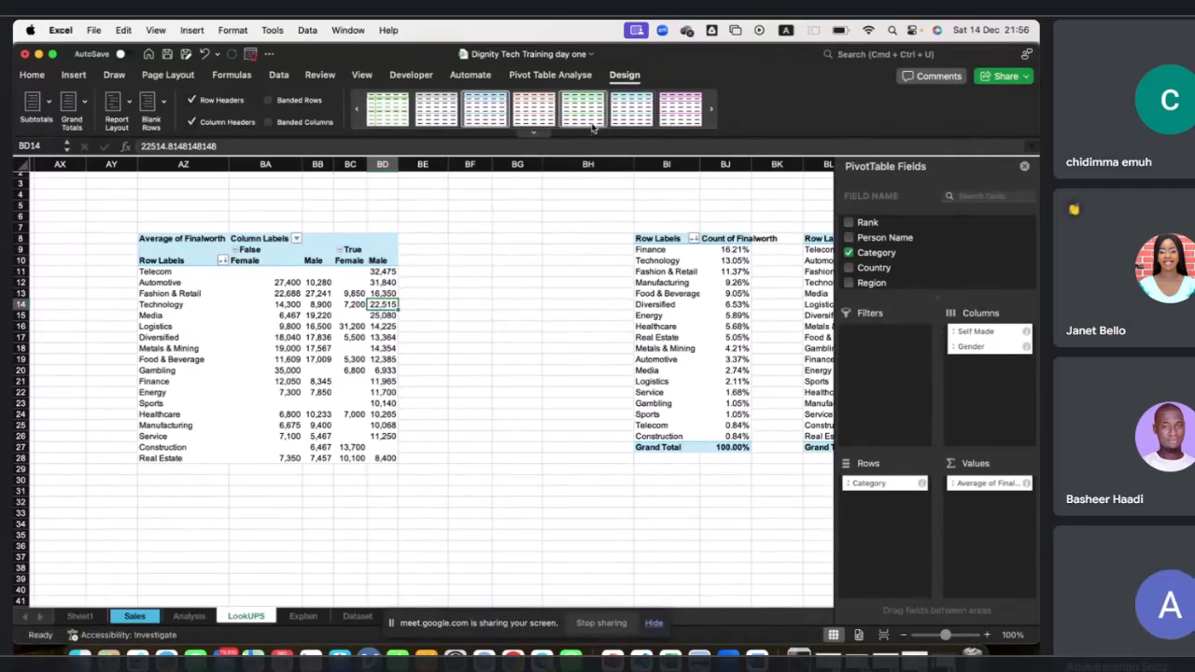
Apply a medium teal PivotTable style to the Average of Finalworth PivotTable.
click(537, 134)
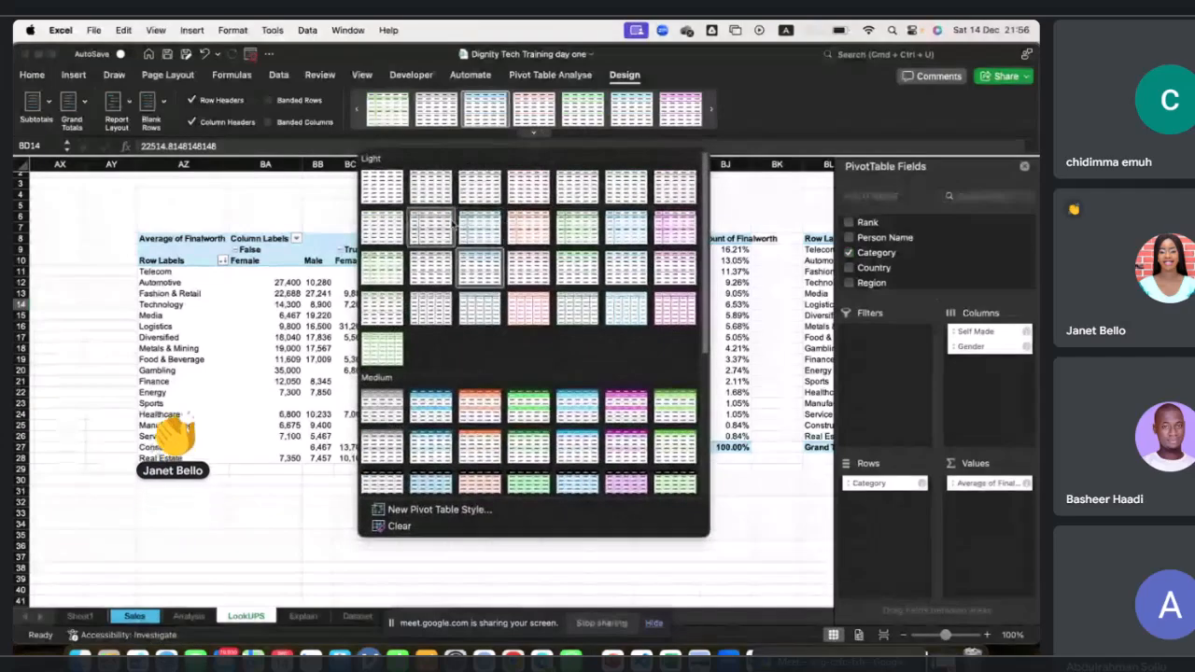
key(alt+Tab)
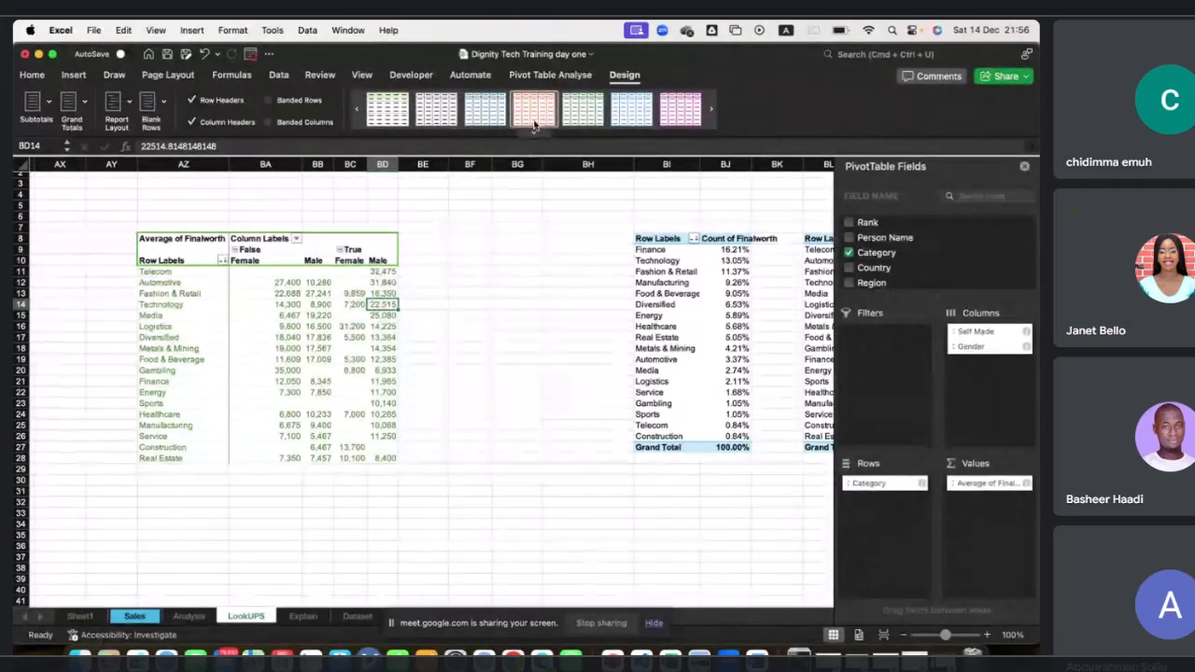
click(534, 135)
click(569, 405)
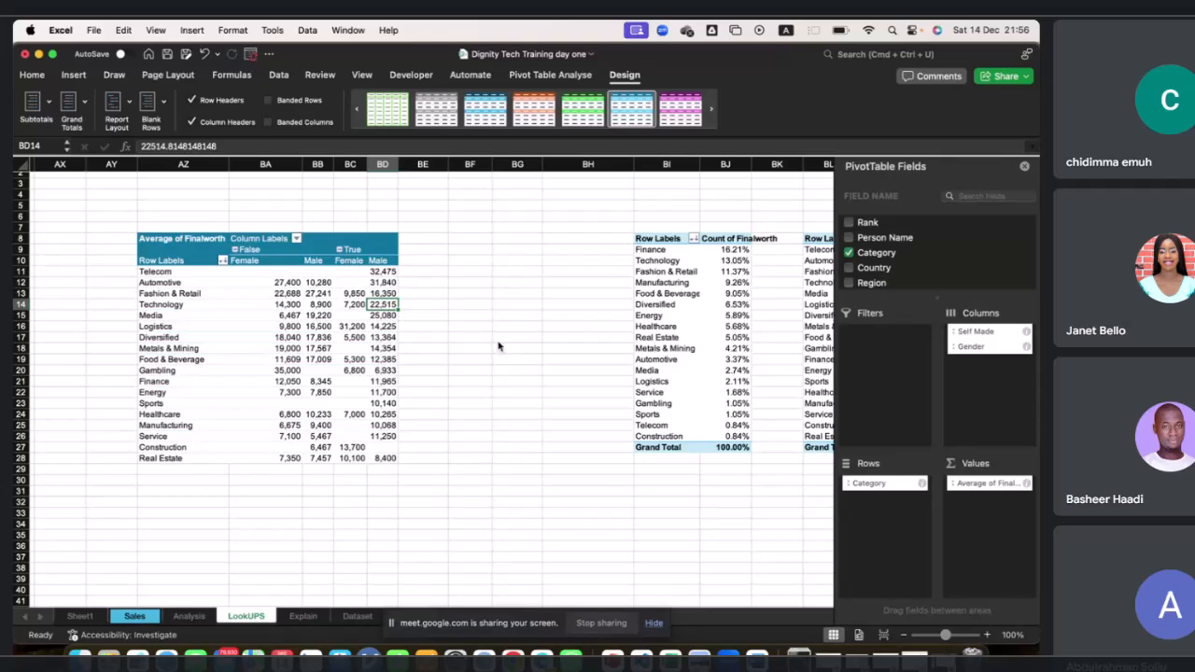
Switch to the course outline document and review the Pivot Tables and Dashboards topics.
key(ctrl+Left)
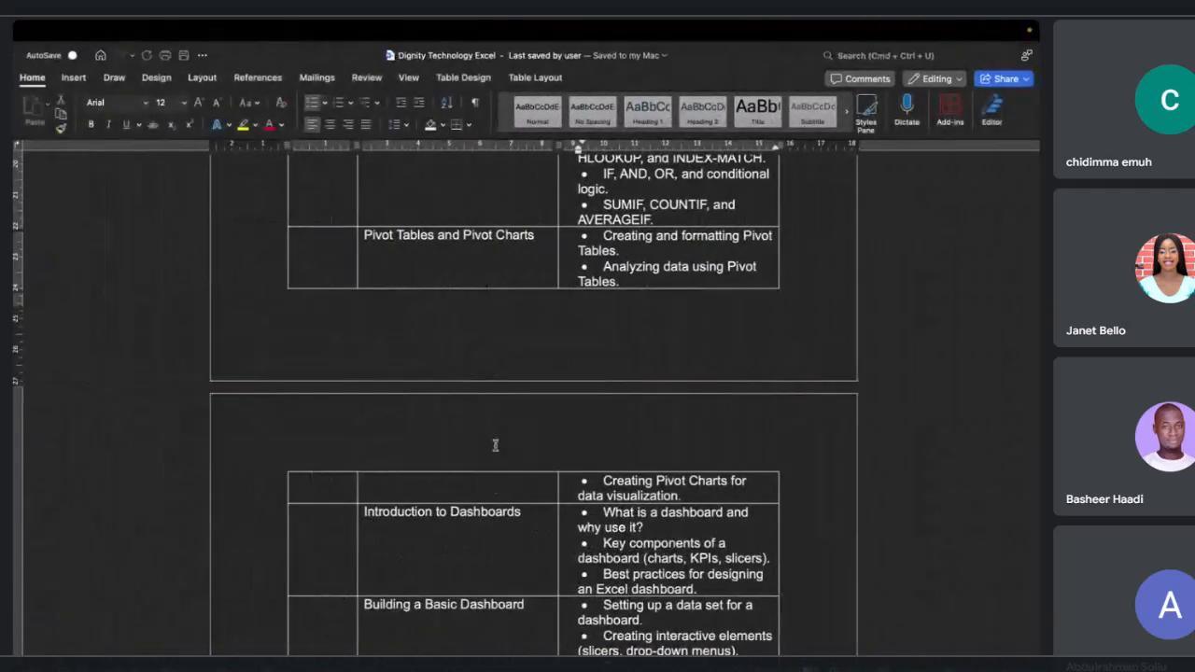
scroll(492, 483, down, 1)
scroll(492, 487, down, 2)
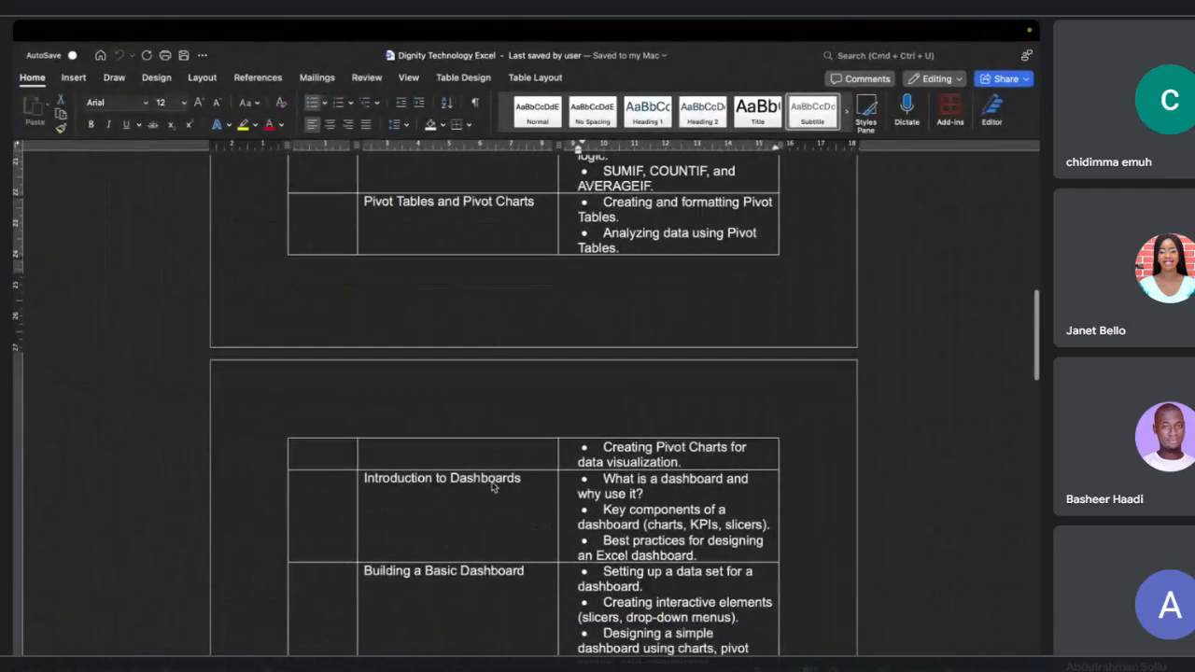
scroll(492, 485, down, 2)
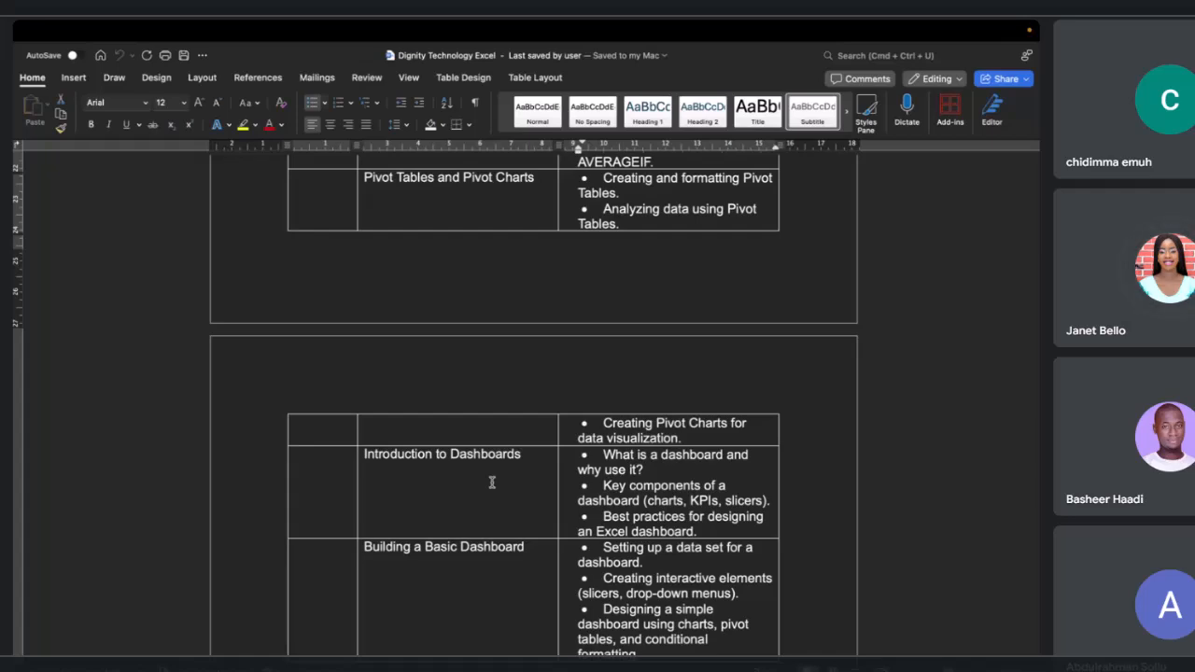
key(ctrl+Right)
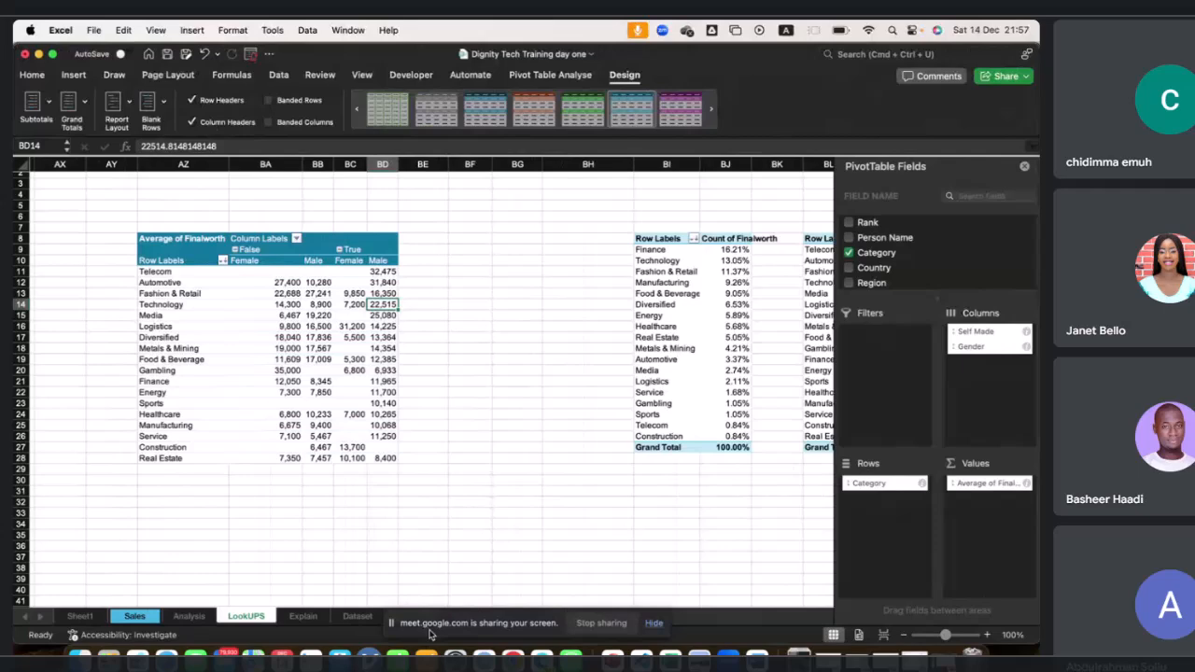
Open the Explain sheet and read the Dashboard description.
click(302, 616)
scroll(361, 501, down, 5)
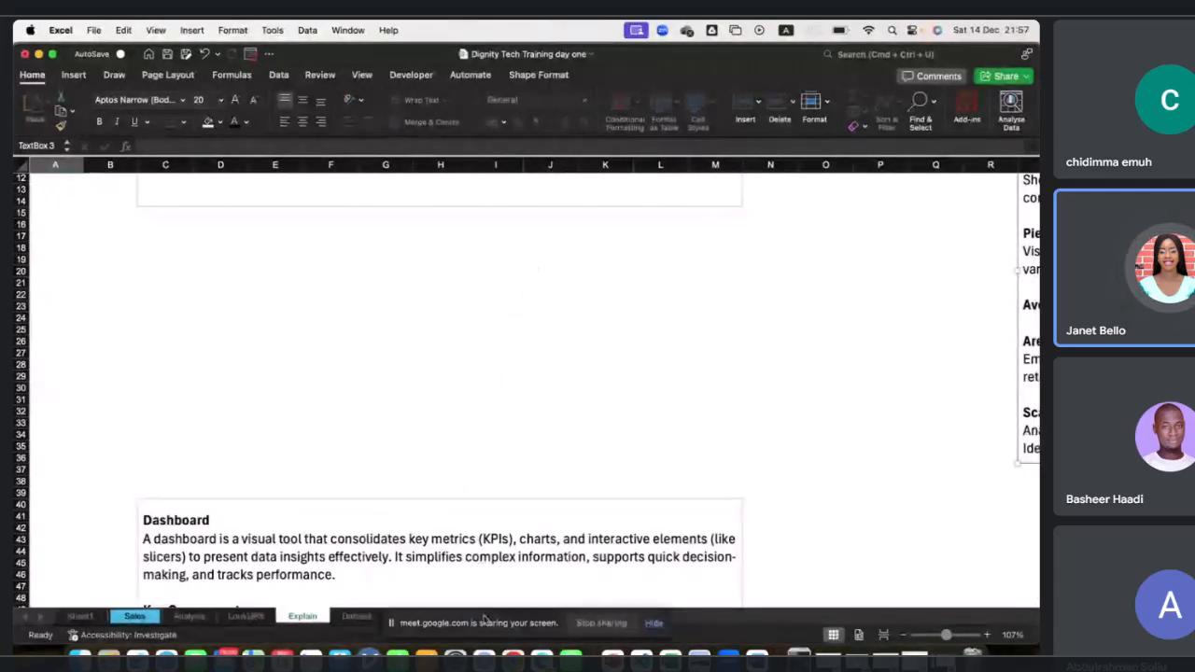
drag(486, 622, 649, 561)
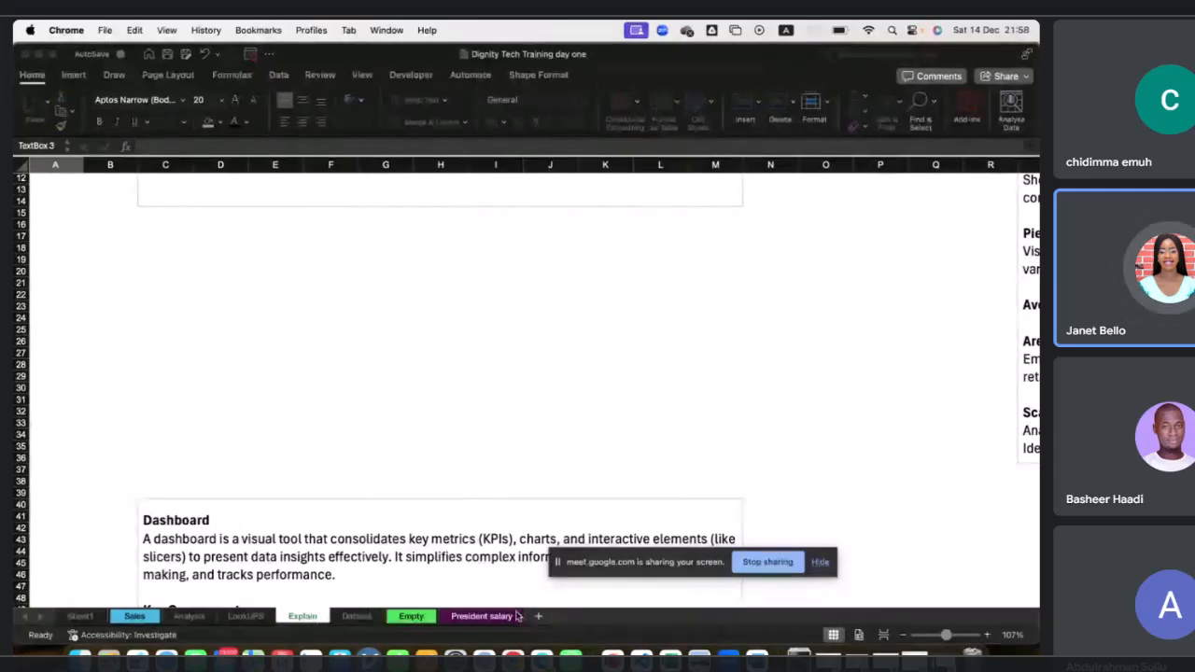
click(442, 625)
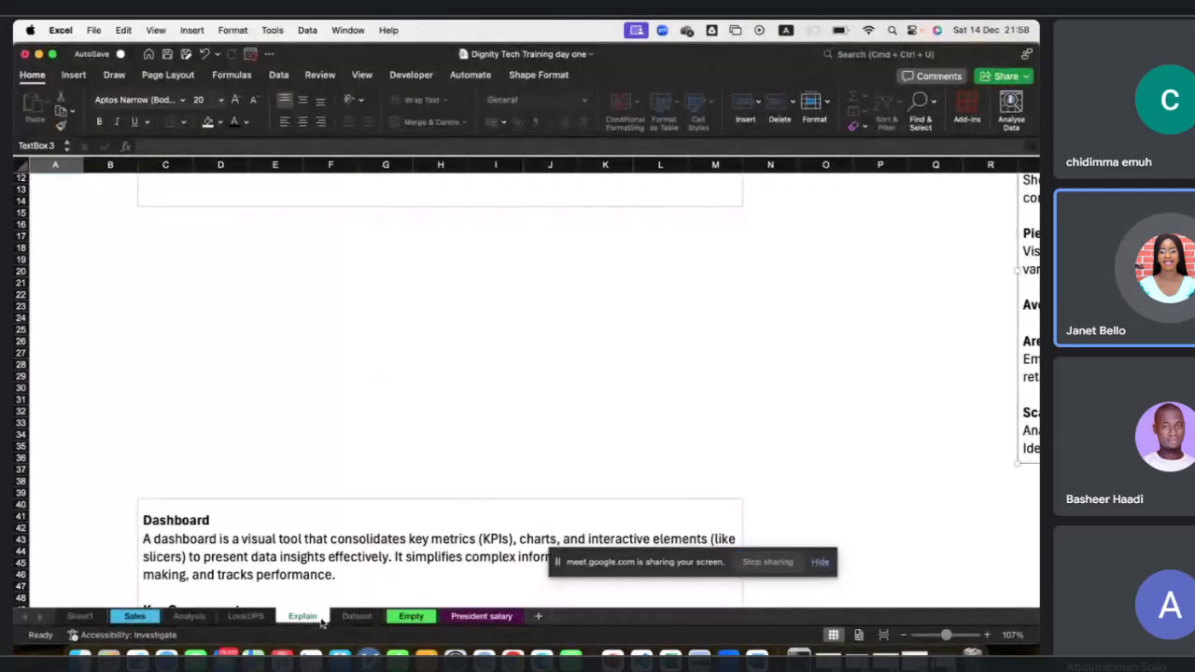
click(246, 617)
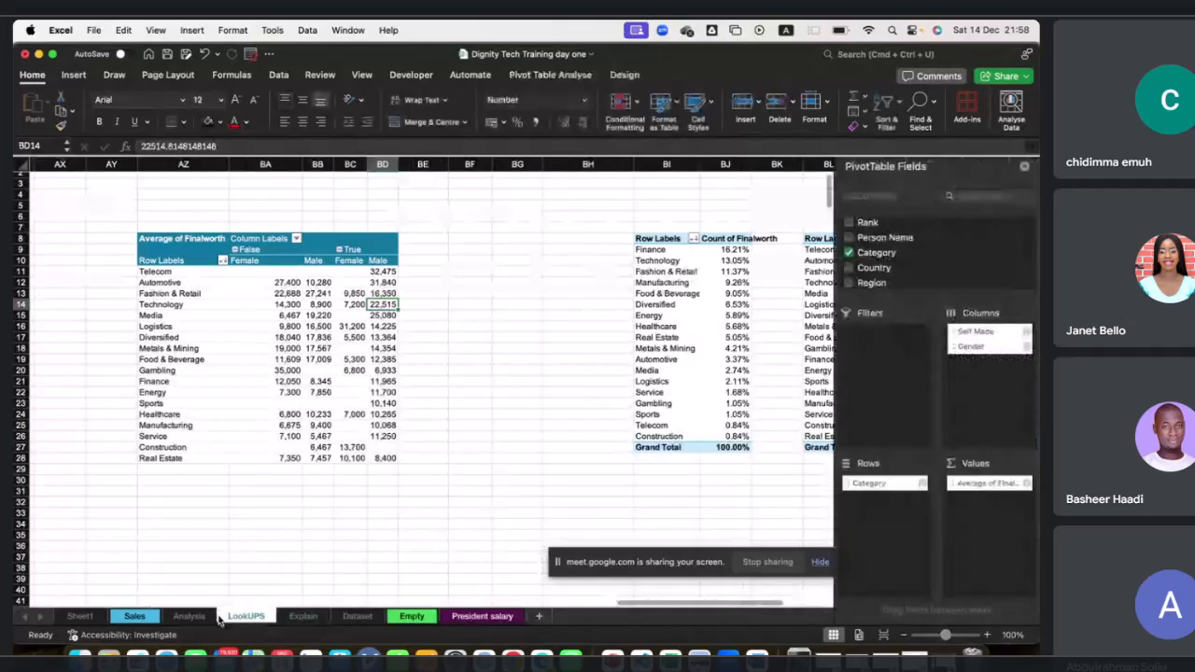
click(158, 618)
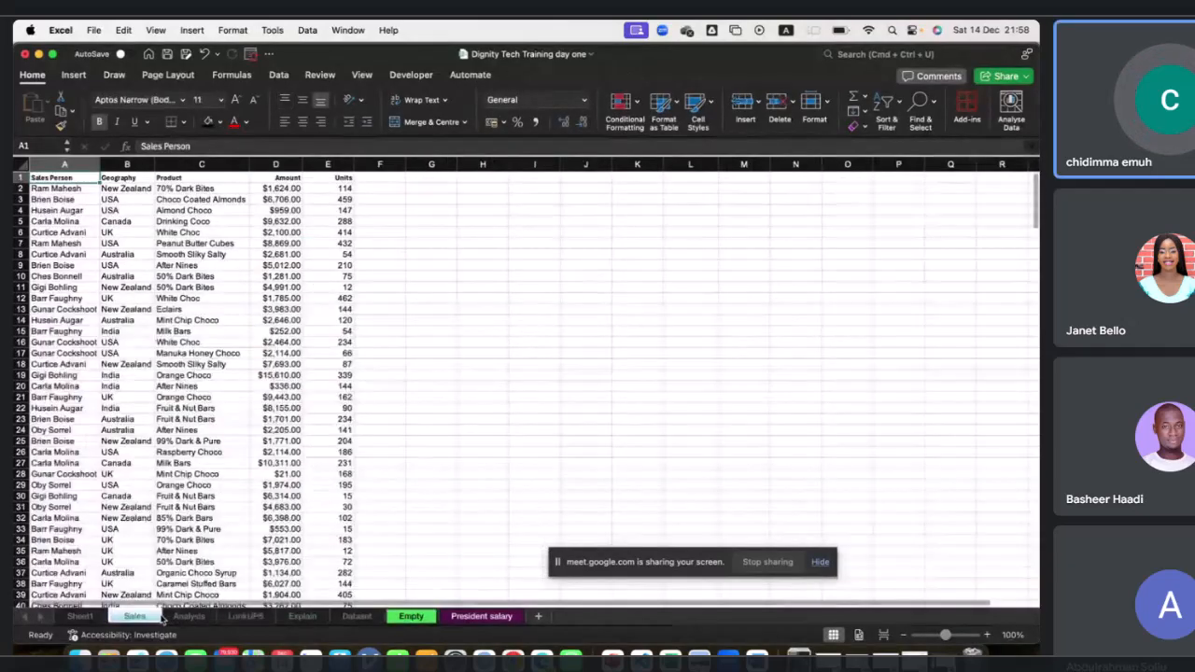
click(82, 617)
click(133, 616)
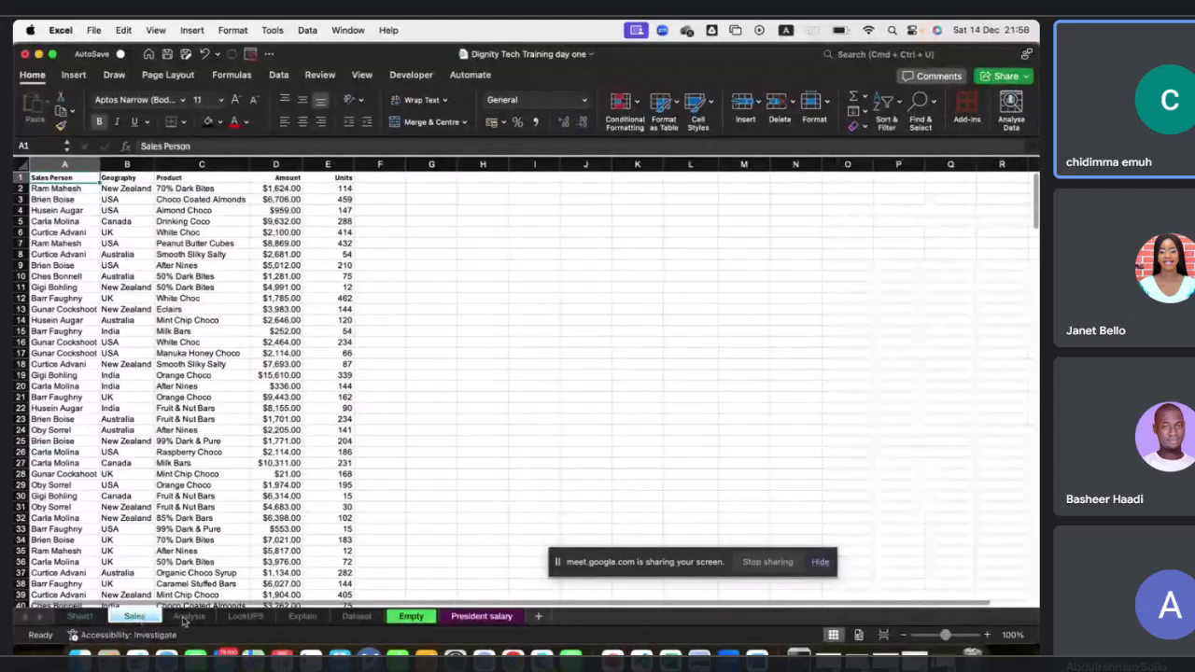
click(190, 617)
click(250, 617)
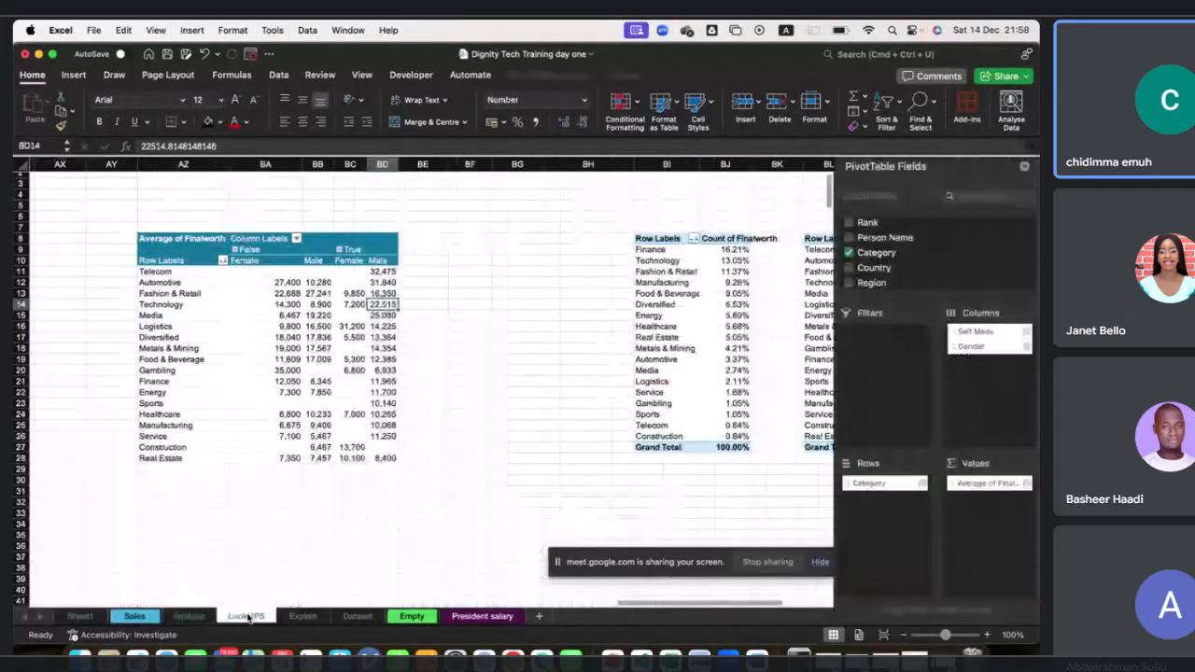
click(134, 619)
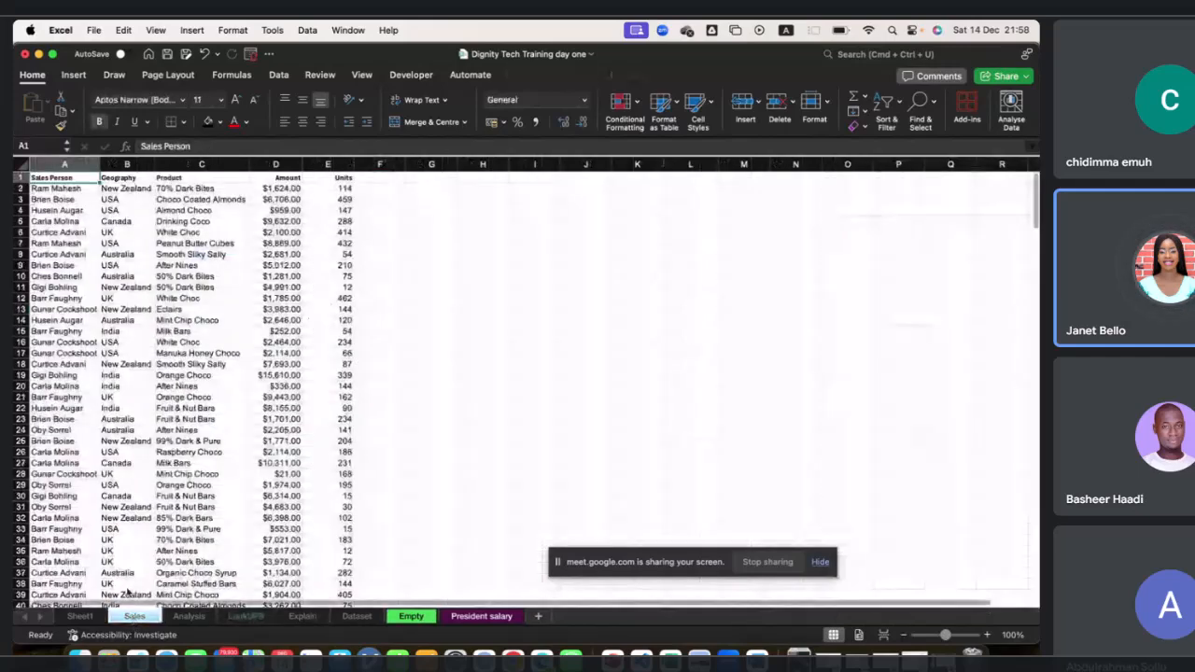
click(188, 617)
Try to hyperlink the Dashboard button on the Analysis sheet to a sheet in this document.
click(70, 264)
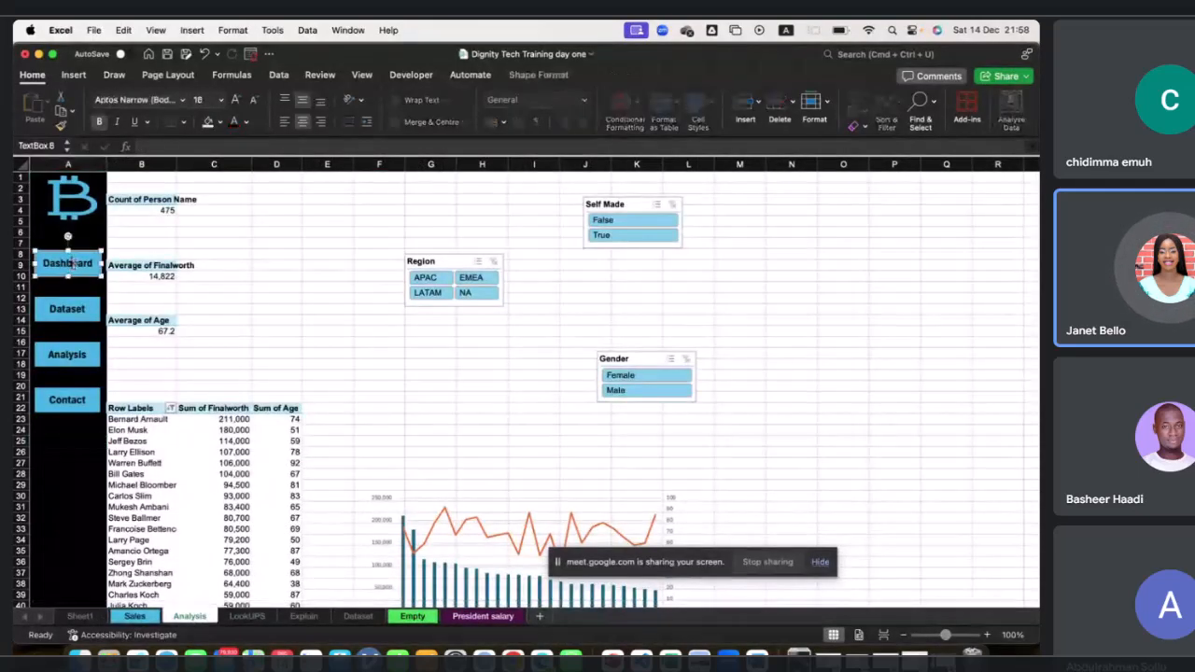
right_click(78, 269)
click(82, 251)
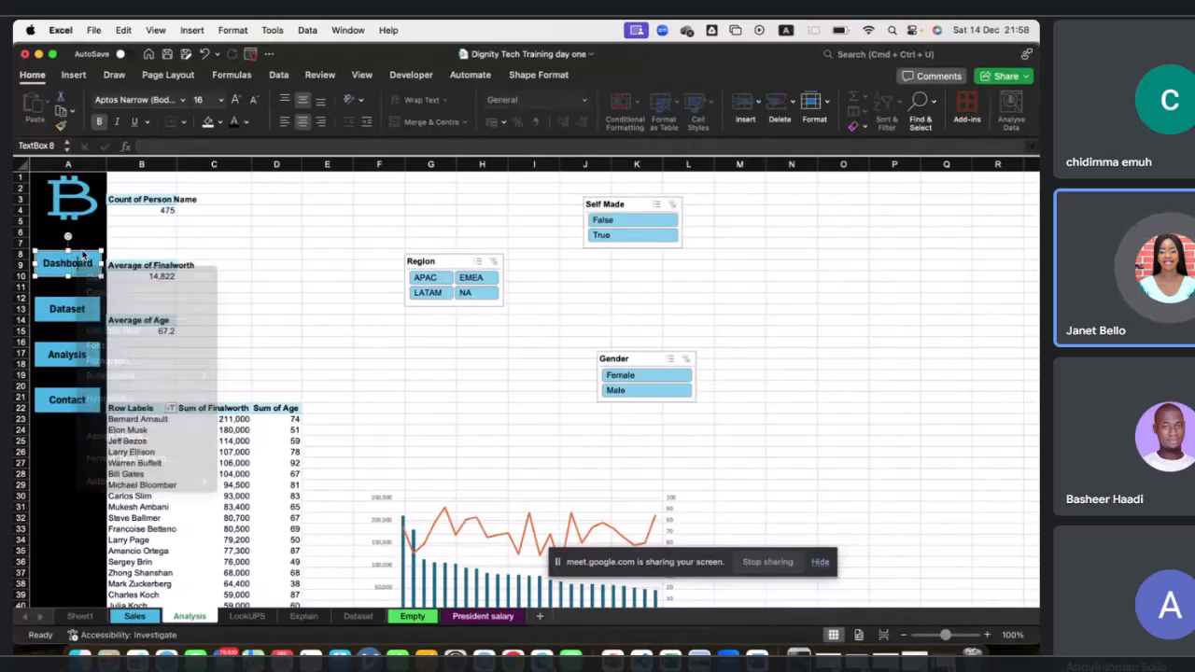
double_click(82, 251)
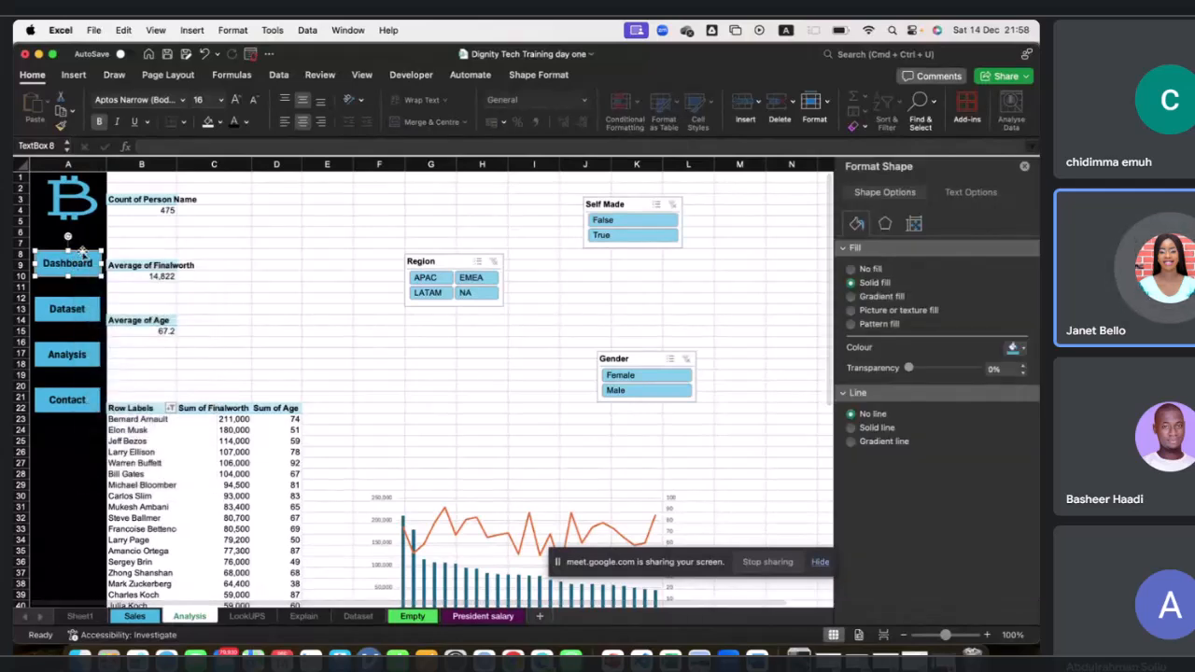
right_click(84, 252)
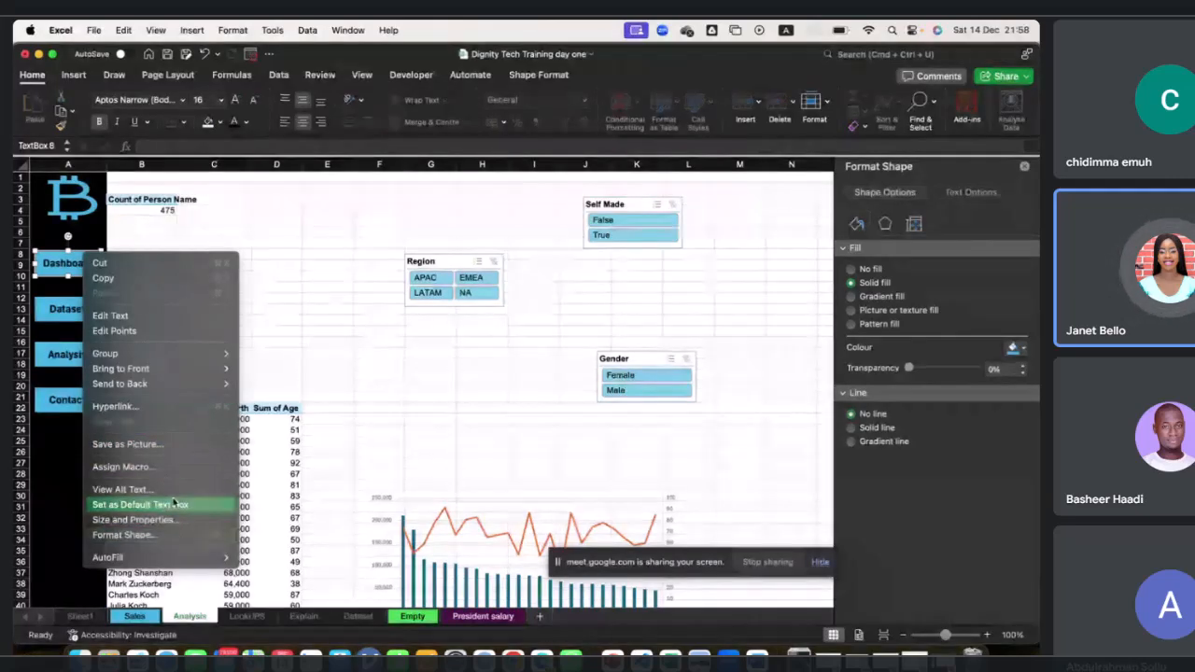
click(199, 412)
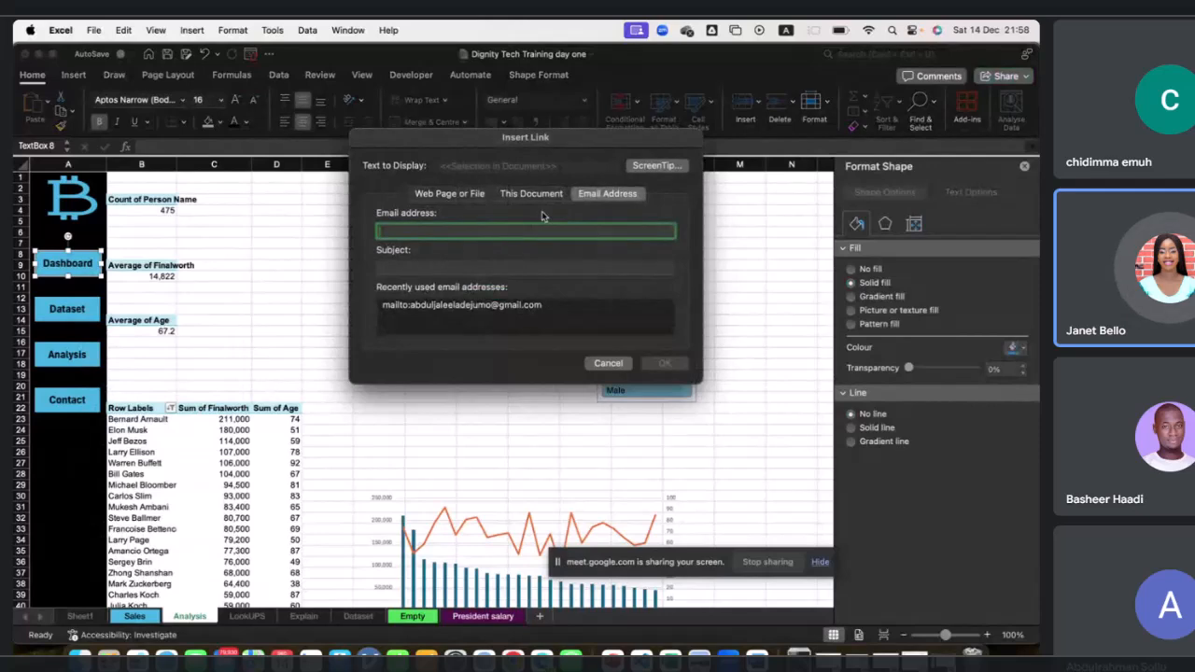
click(528, 195)
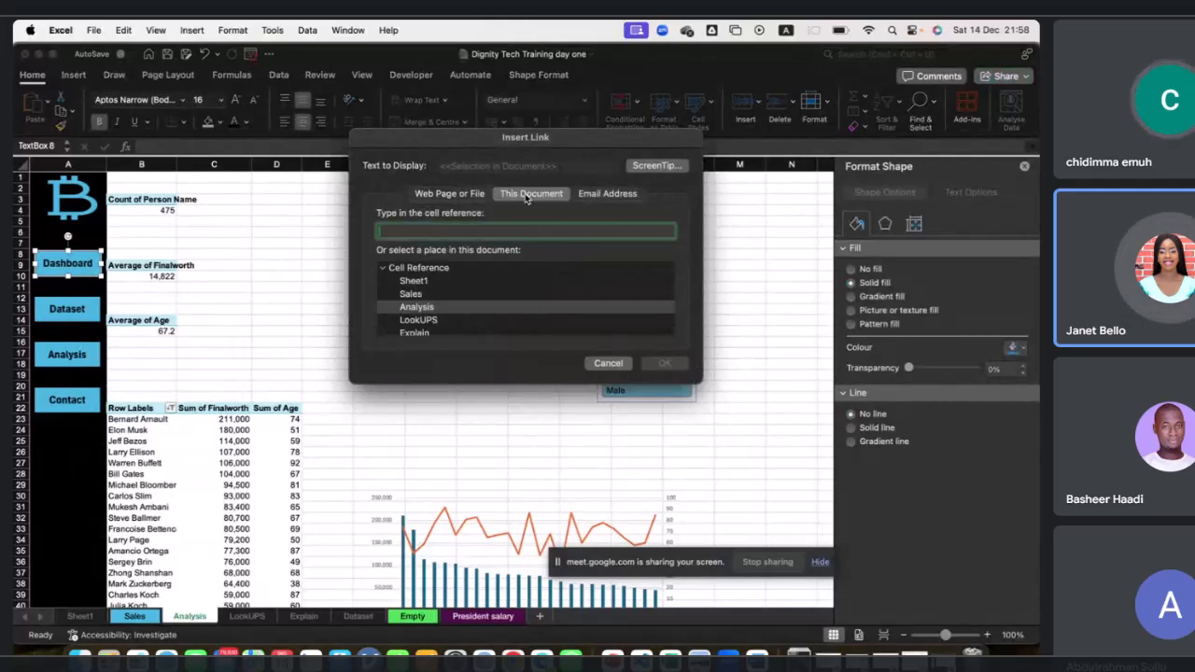
scroll(460, 322, down, 3)
scroll(459, 322, up, 2)
scroll(459, 322, up, 1)
scroll(459, 322, down, 4)
click(459, 323)
scroll(448, 329, up, 4)
scroll(447, 334, down, 2)
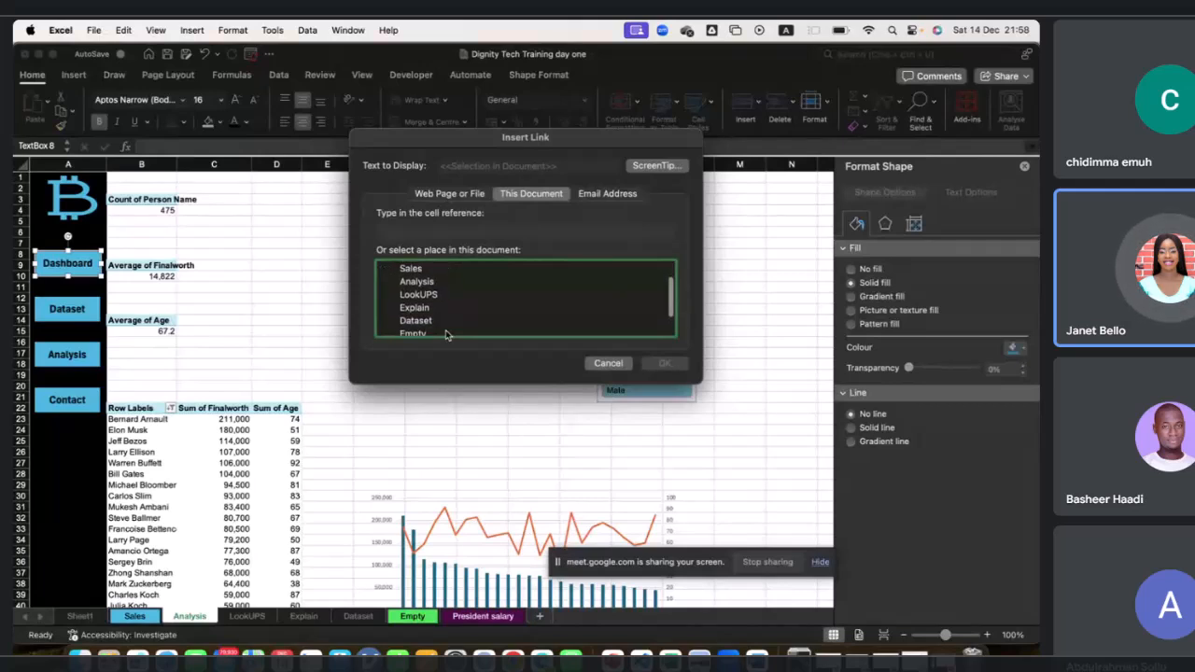
scroll(446, 334, down, 1)
click(607, 364)
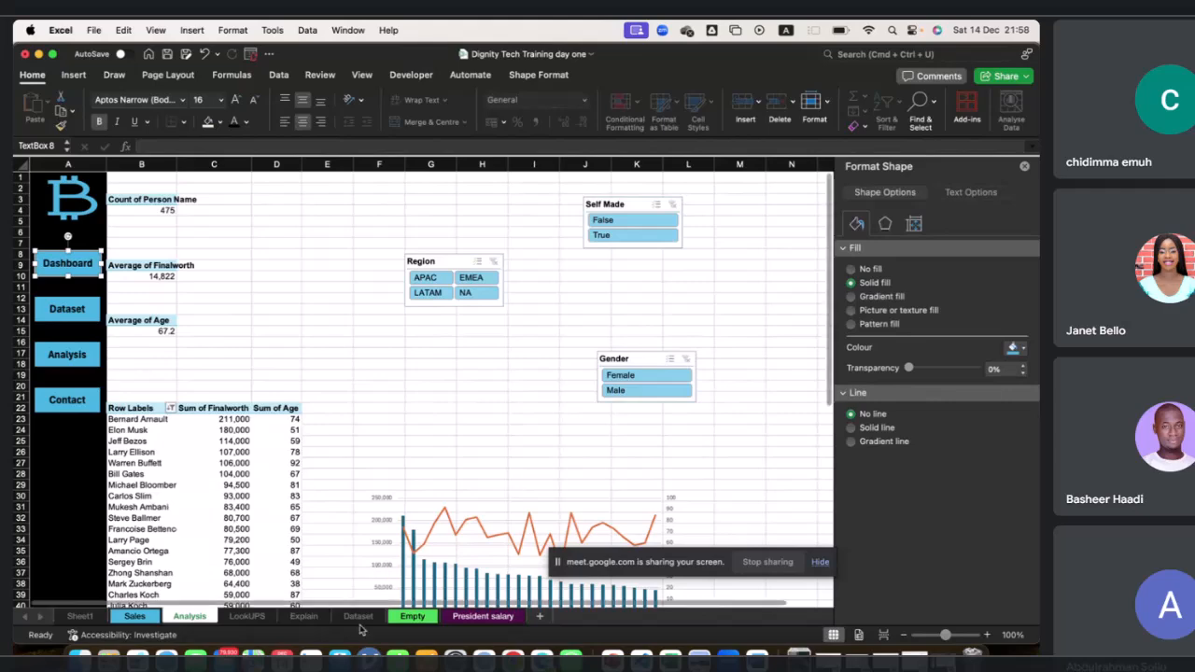
Leaf through the Sheet1, Sales, Analysis and LookUPS sheets to reach the Explain sheet.
click(132, 616)
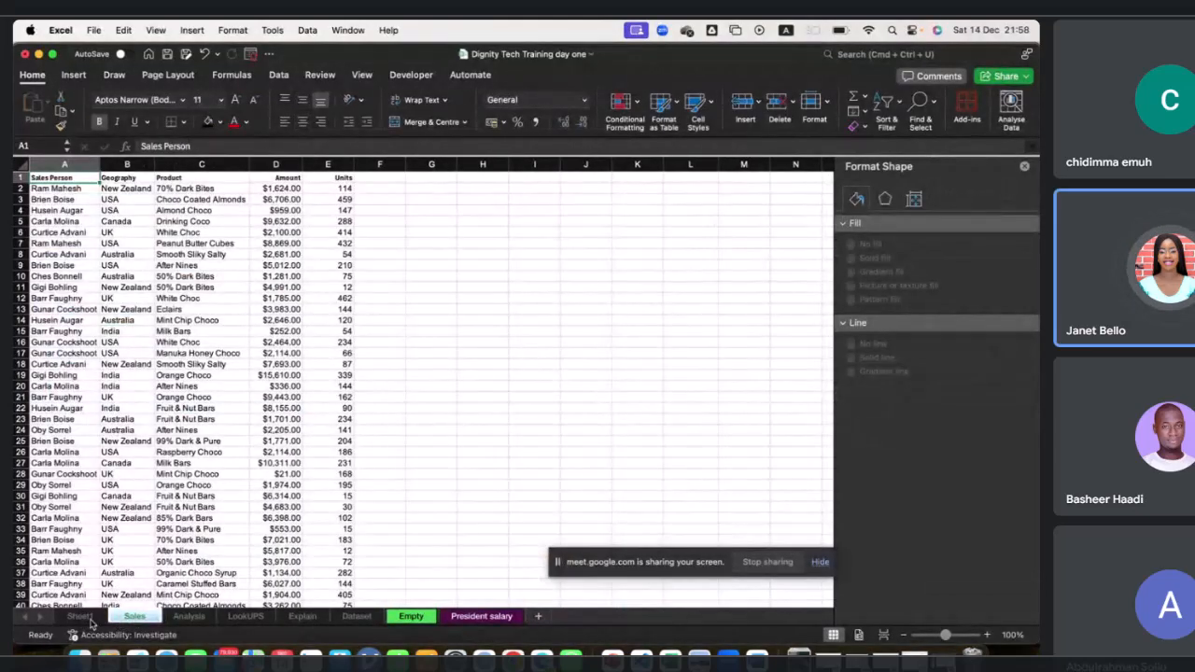
click(82, 616)
click(132, 616)
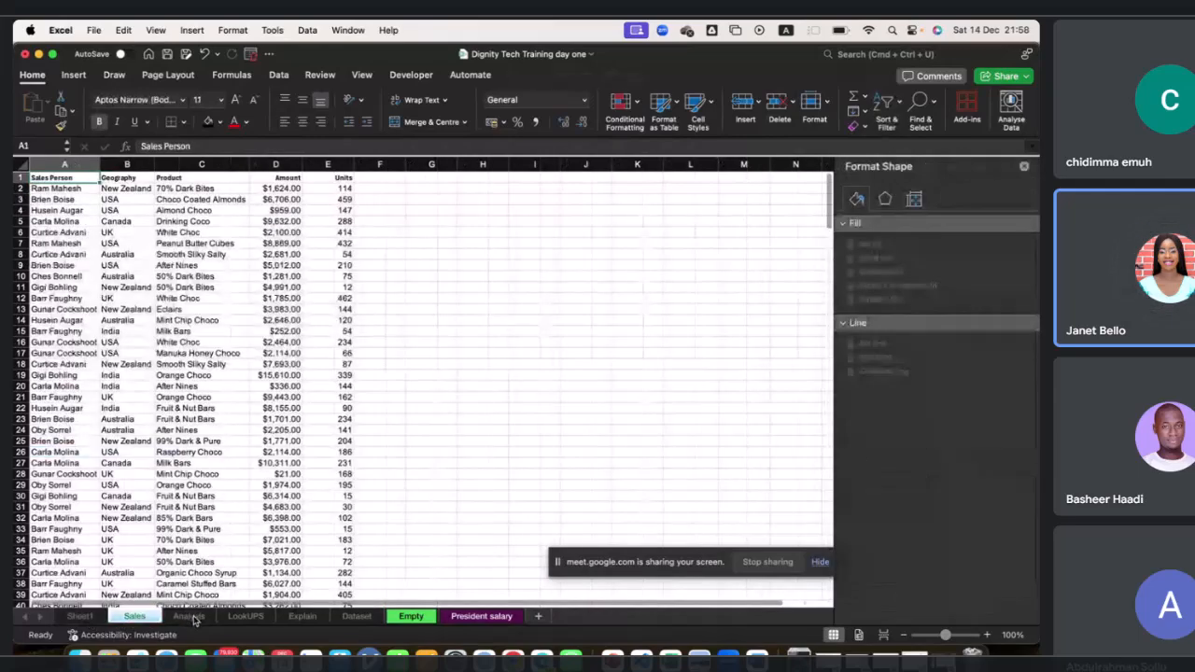
click(190, 618)
click(250, 618)
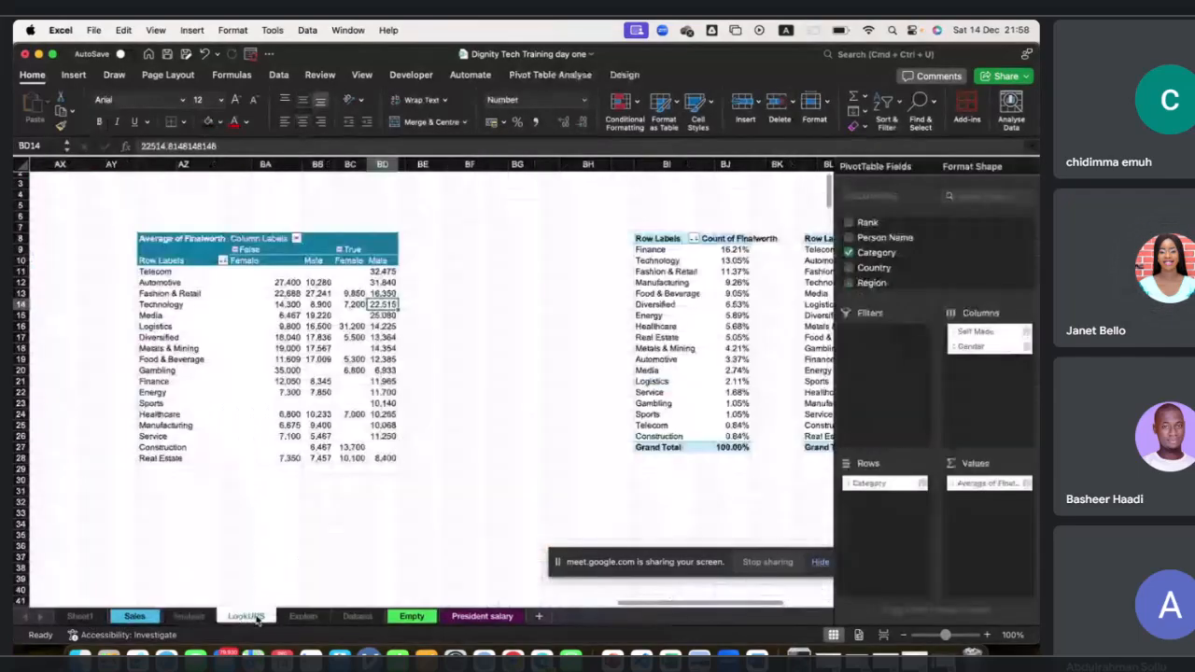
click(302, 617)
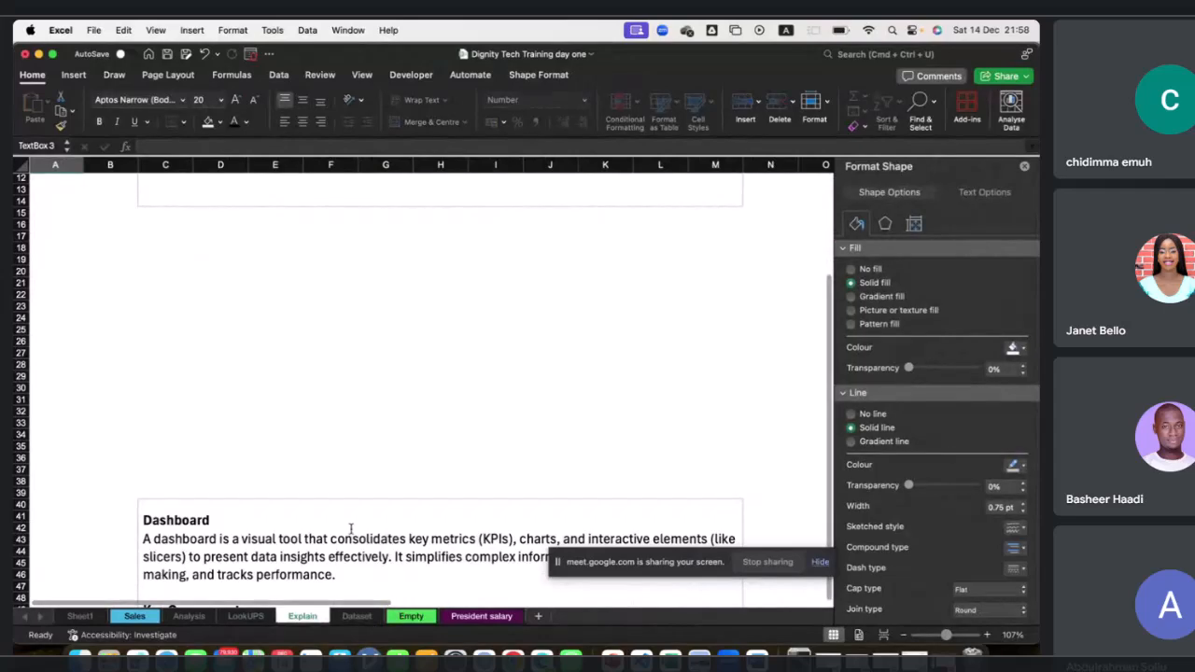
Read the chart-type guidance and the Dashboard notes on the Explain sheet.
scroll(350, 529, up, 5)
scroll(350, 529, right, 8)
scroll(350, 529, right, 2)
scroll(350, 530, down, 1)
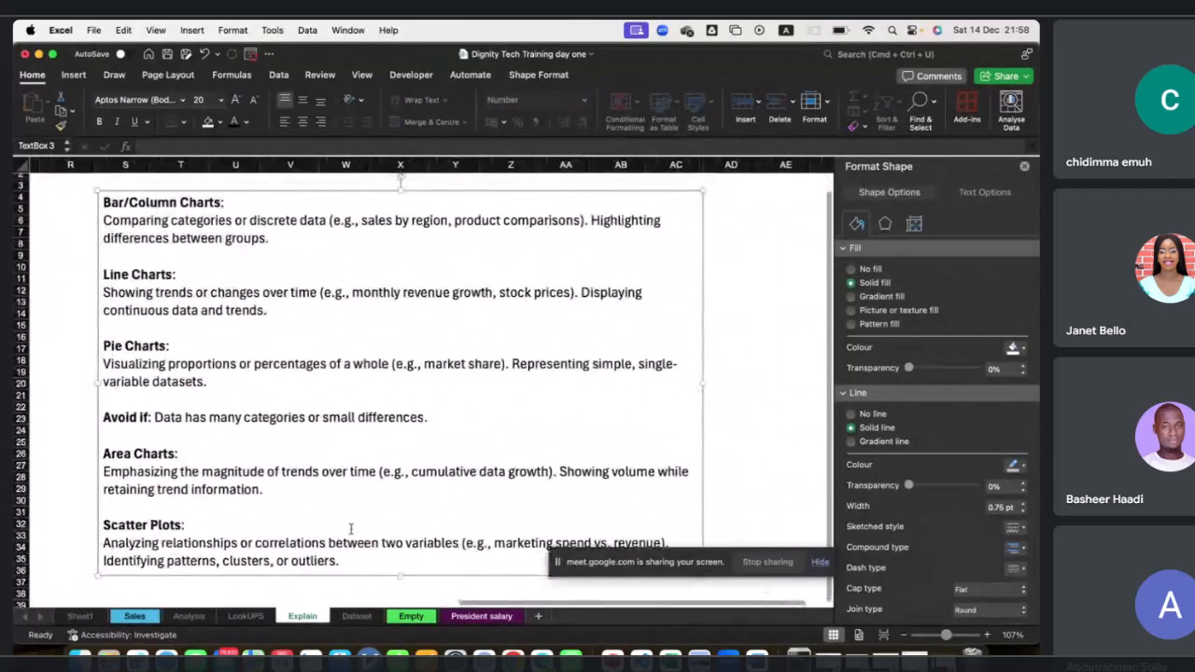
scroll(370, 501, down, 10)
scroll(370, 501, left, 8)
scroll(372, 505, left, 3)
scroll(372, 505, up, 1)
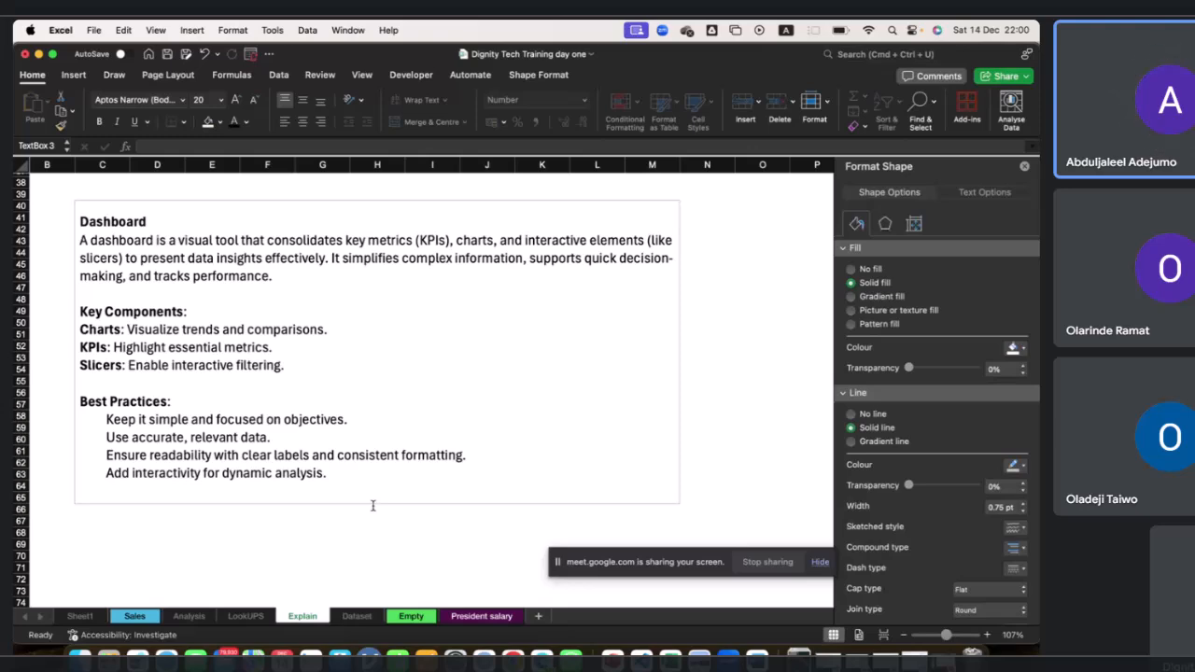
scroll(372, 505, down, 5)
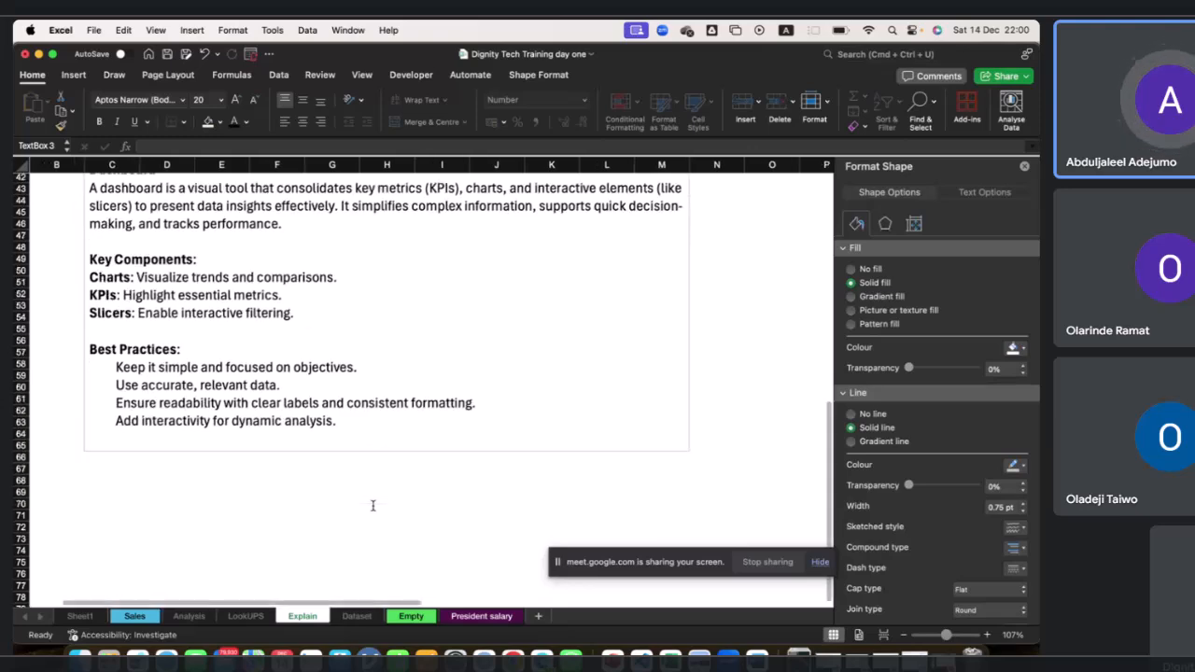
scroll(373, 505, up, 10)
scroll(372, 505, right, 3)
scroll(372, 505, up, 8)
scroll(372, 505, right, 5)
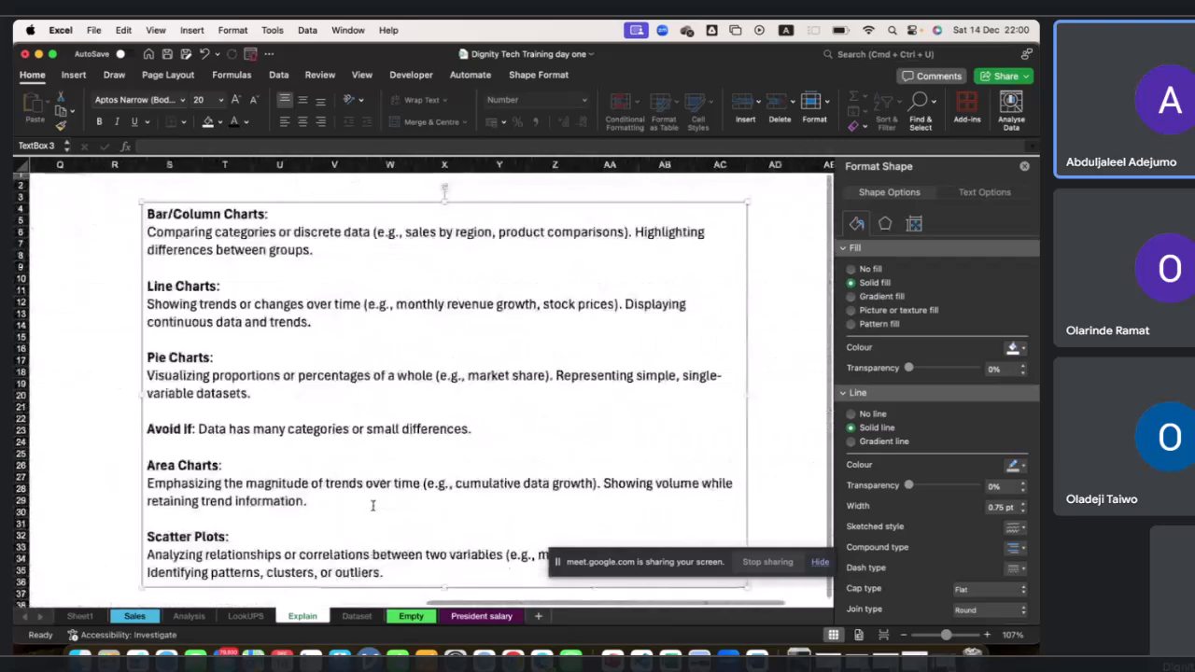
scroll(372, 505, up, 1)
scroll(373, 505, right, 1)
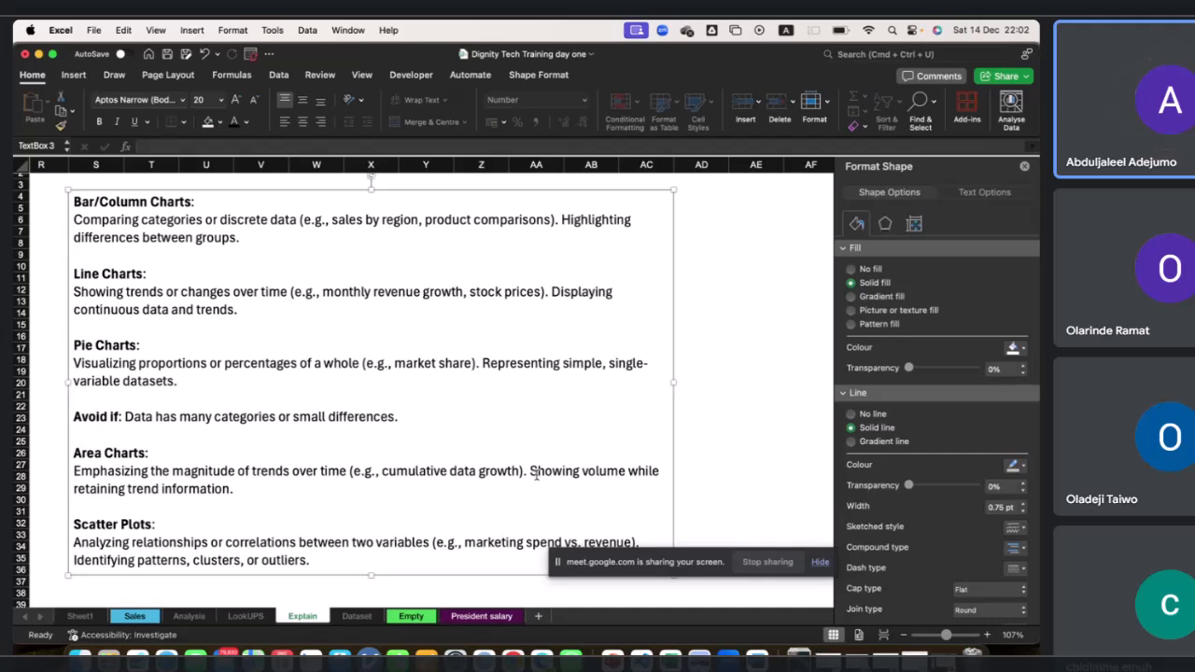
Browse the Dataset and President salary sheets and inspect the billionaires table columns on the Dataset sheet.
click(357, 618)
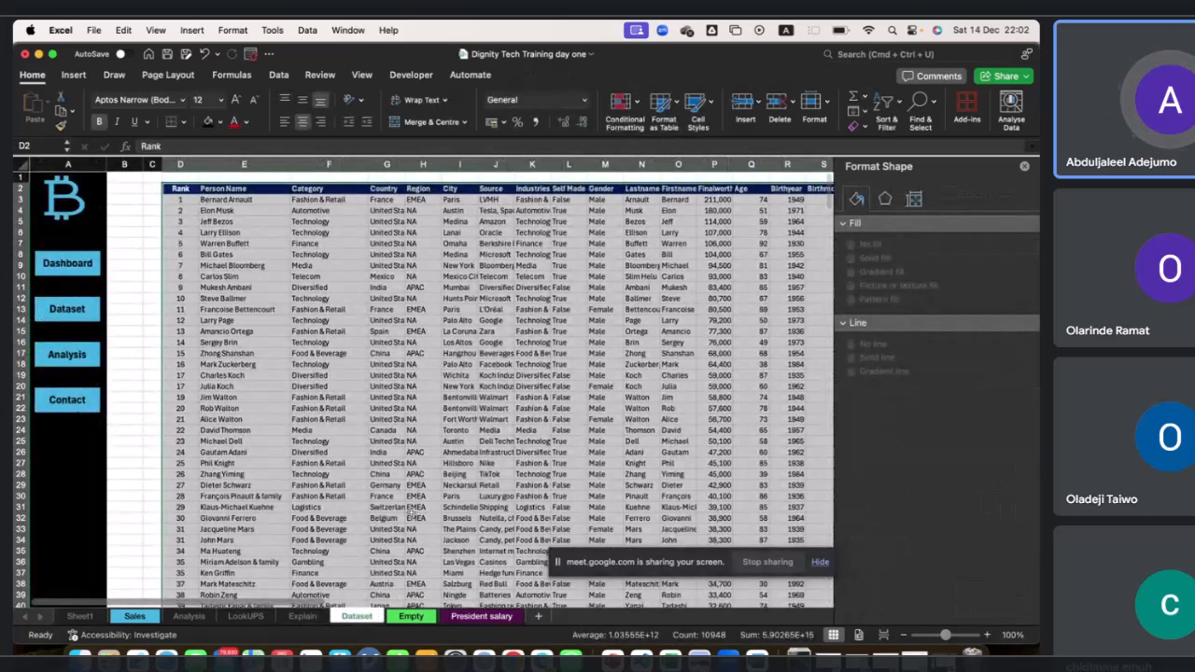
click(456, 618)
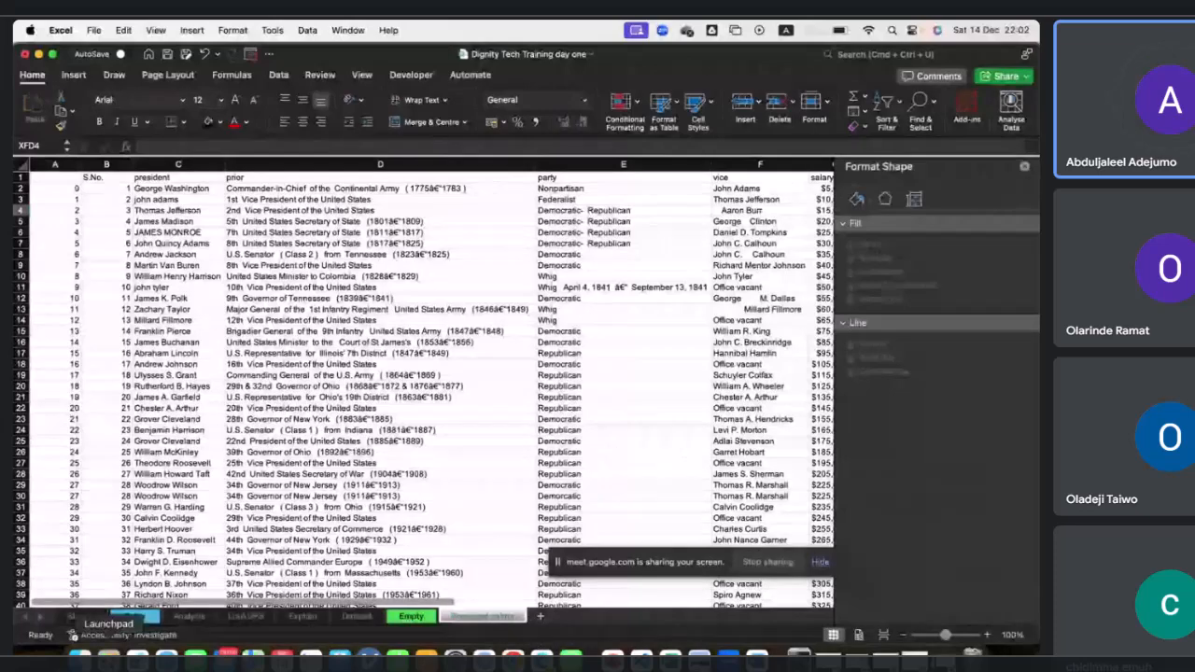
click(109, 656)
click(638, 133)
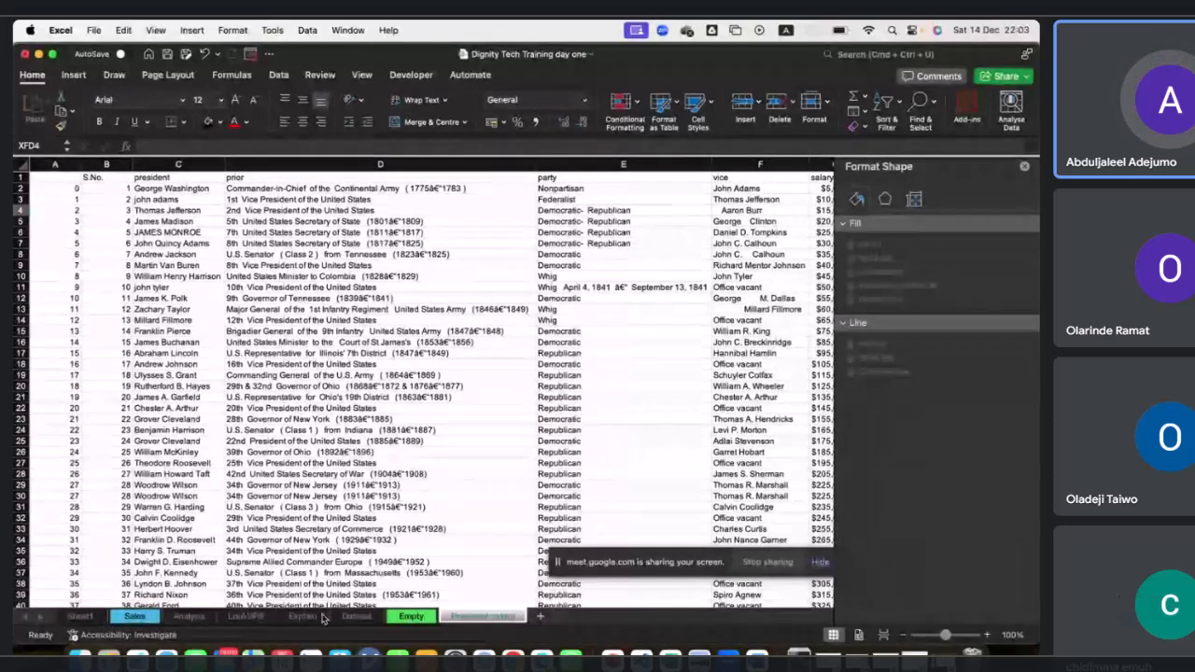
click(354, 617)
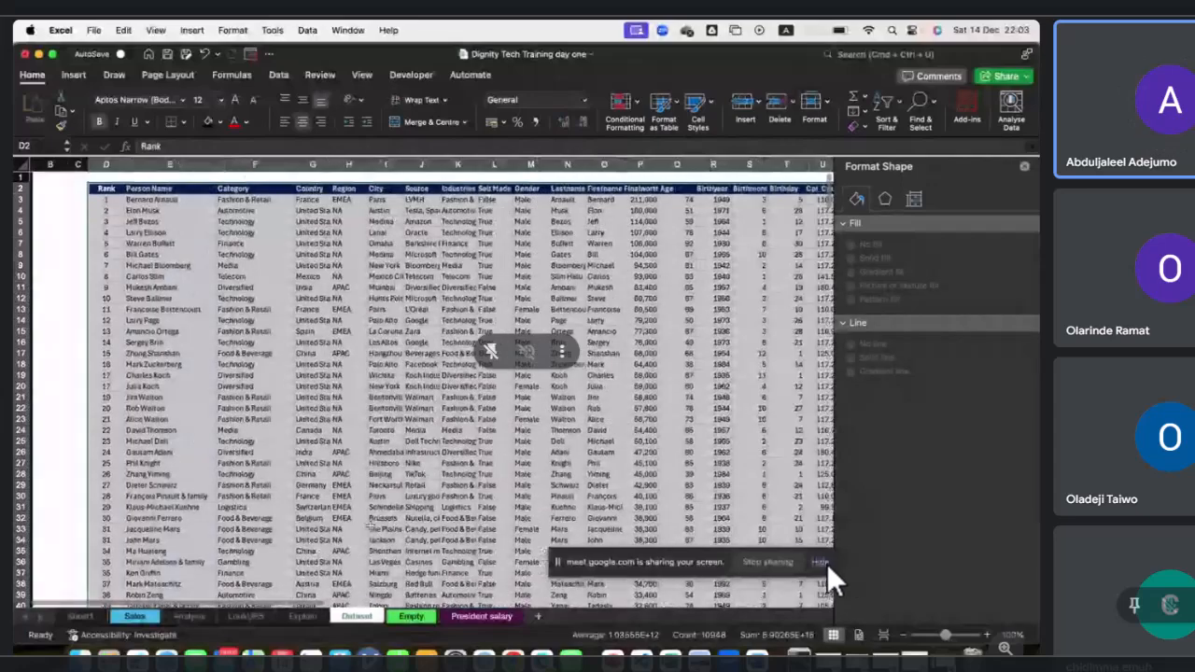
scroll(370, 526, right, 10)
scroll(370, 525, down, 10)
scroll(369, 527, up, 10)
scroll(370, 526, left, 8)
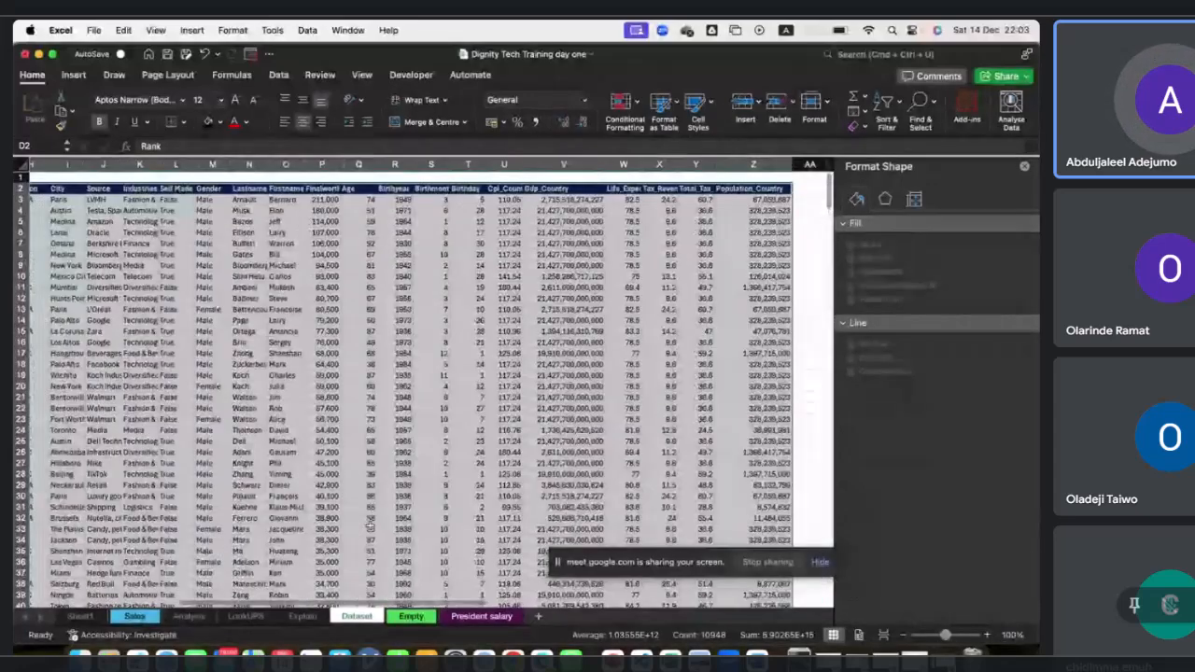
scroll(319, 449, left, 2)
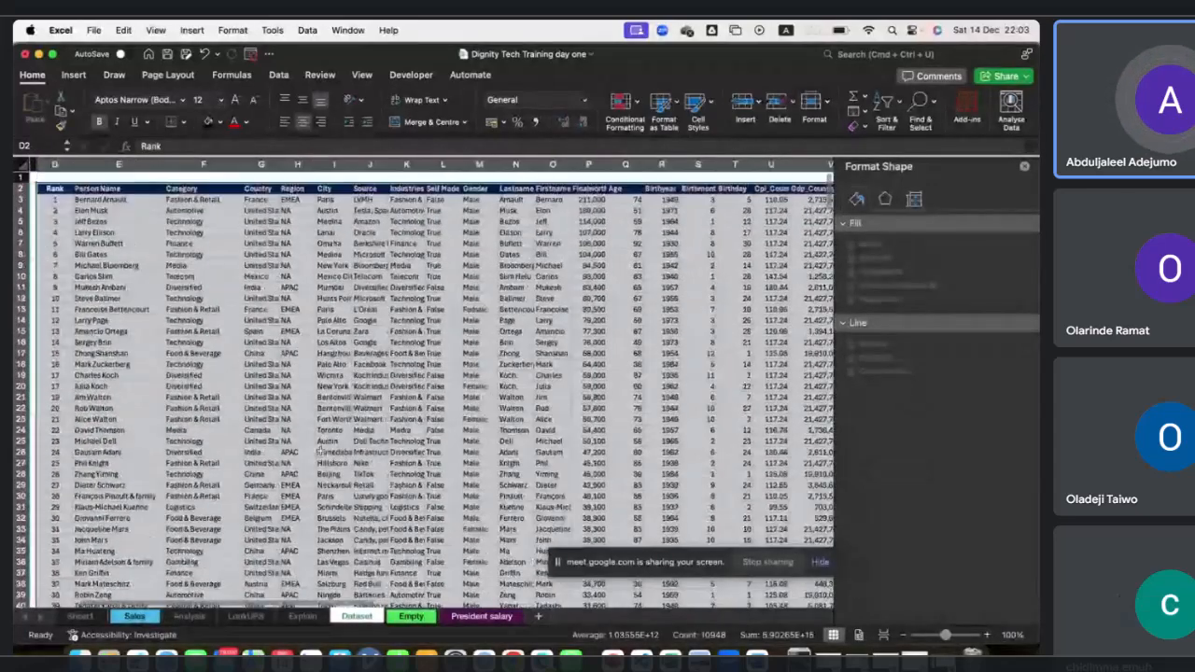
click(320, 451)
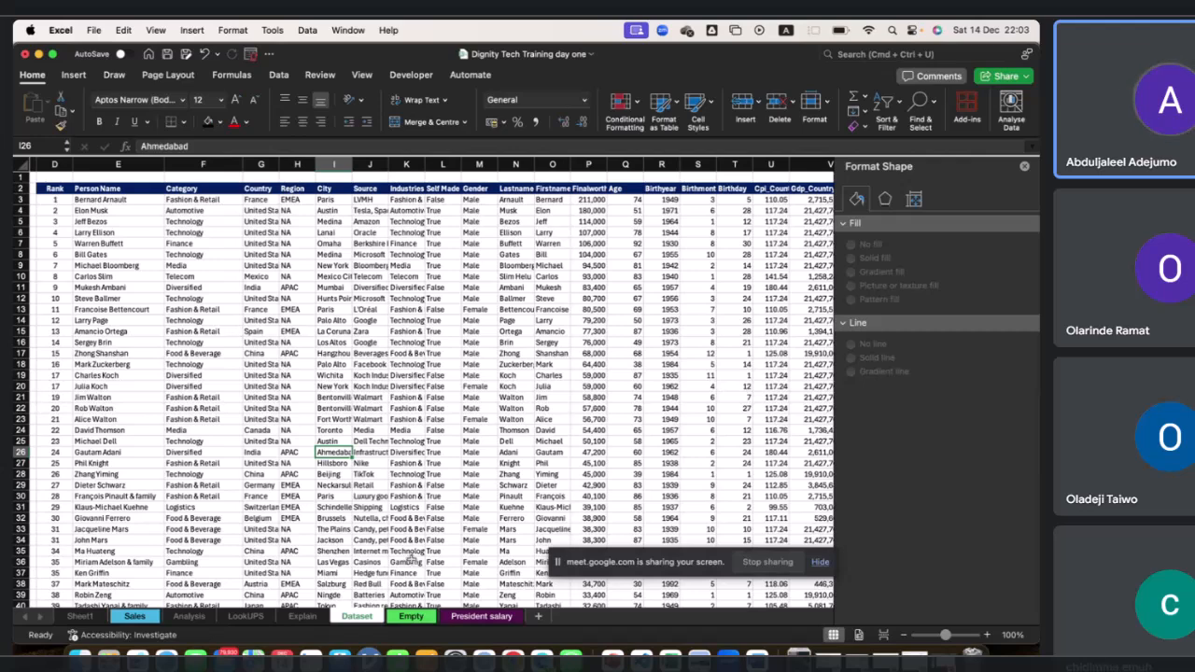
Add a blank worksheet, then copy the entire billionaires table starting at the Rank header on the Dataset sheet.
click(535, 617)
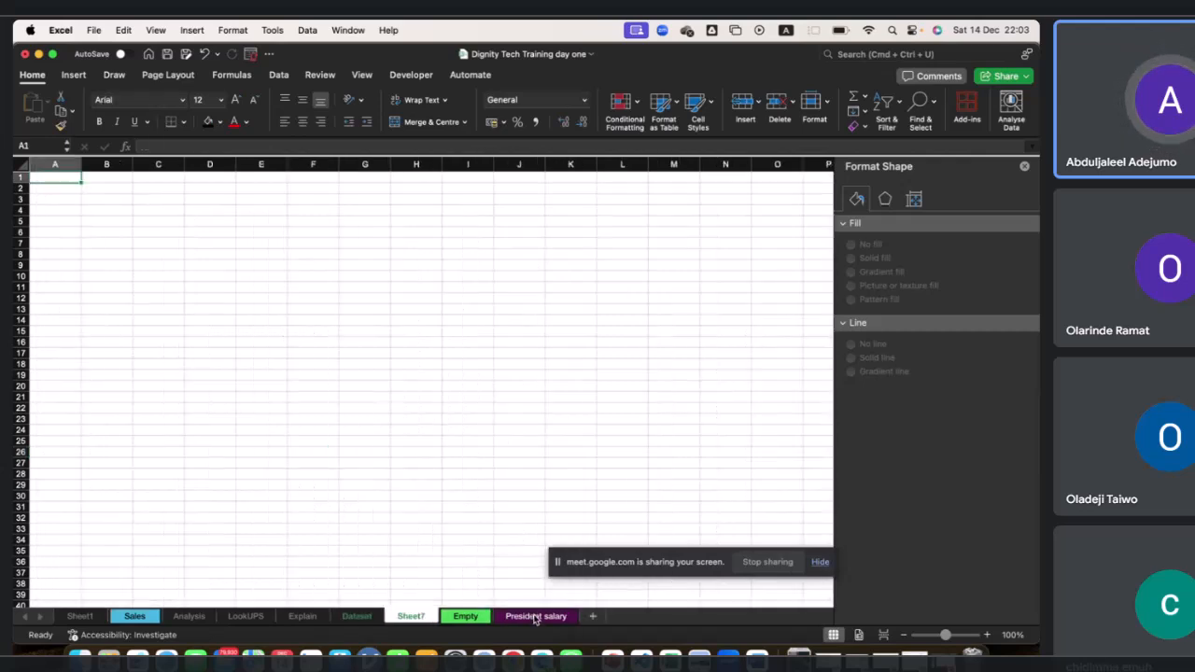
click(362, 618)
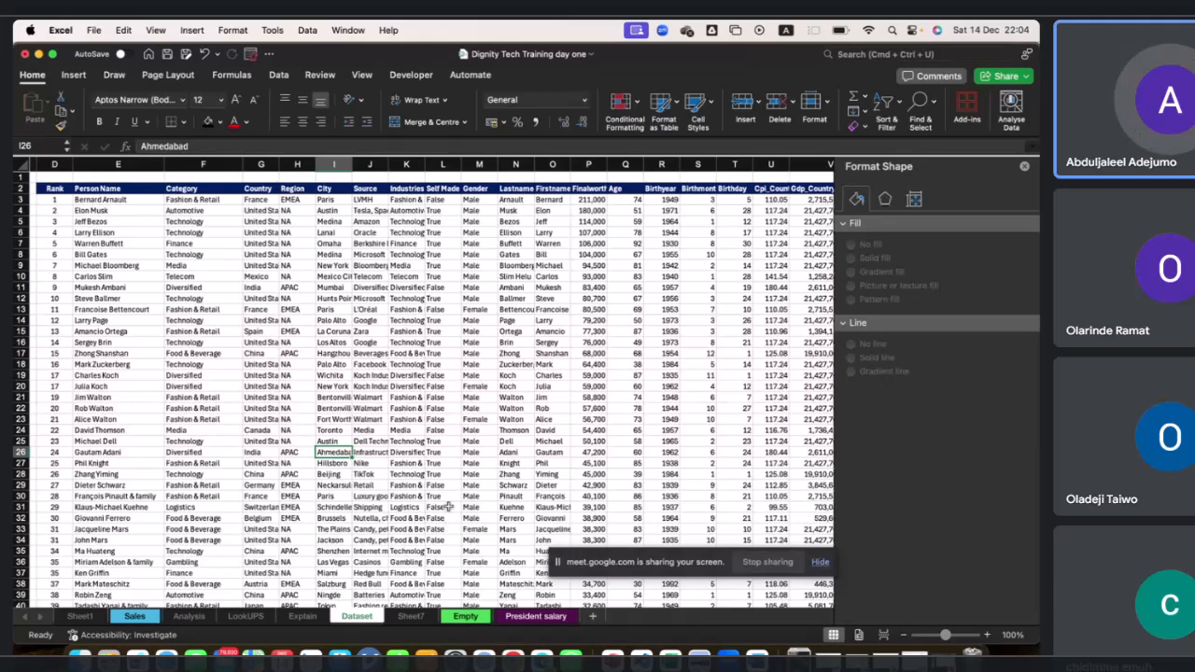
scroll(421, 392, left, 3)
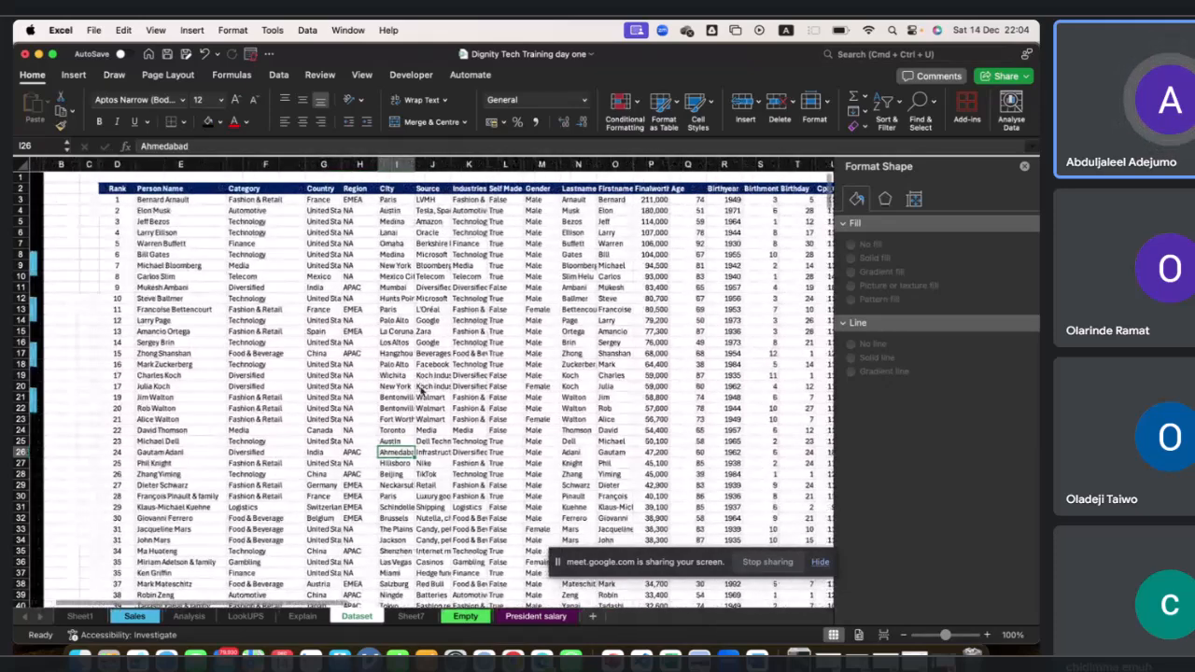
scroll(421, 392, right, 2)
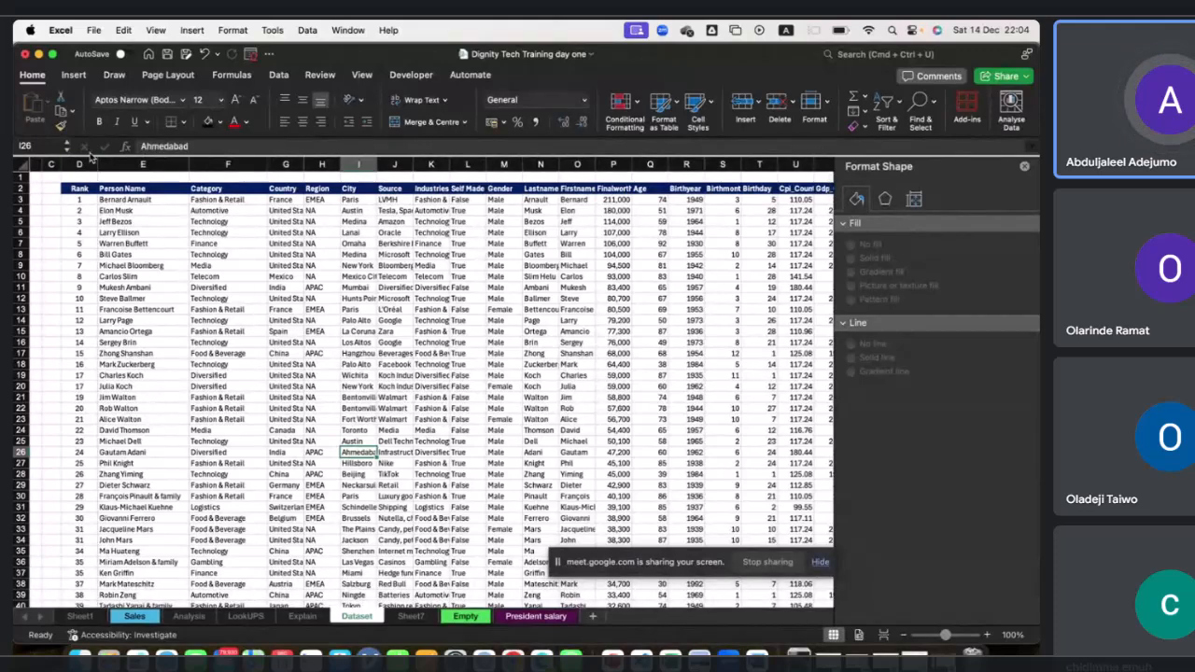
click(83, 191)
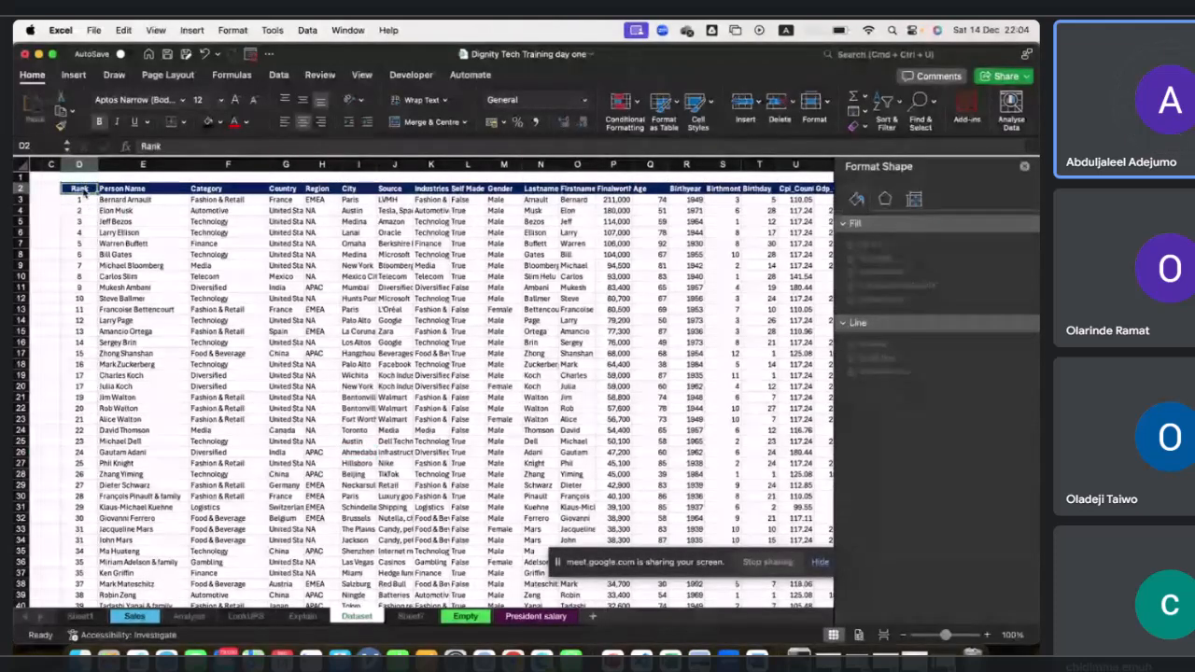
key(super+shift+Right)
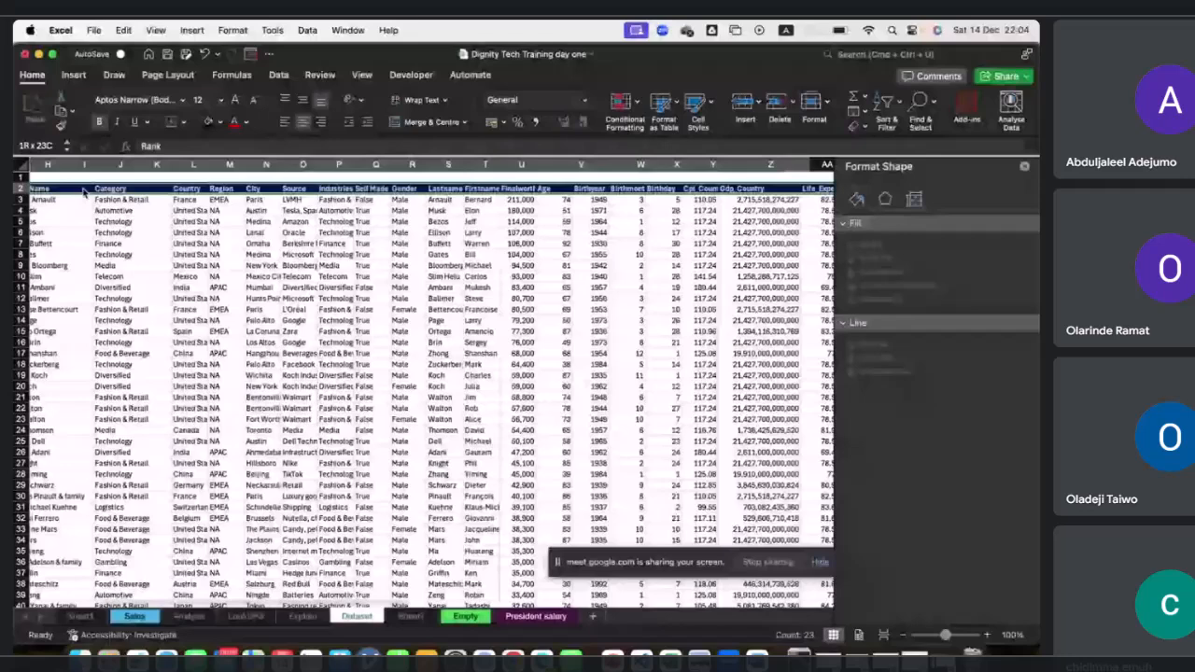
key(super+shift+Down)
key(super+c)
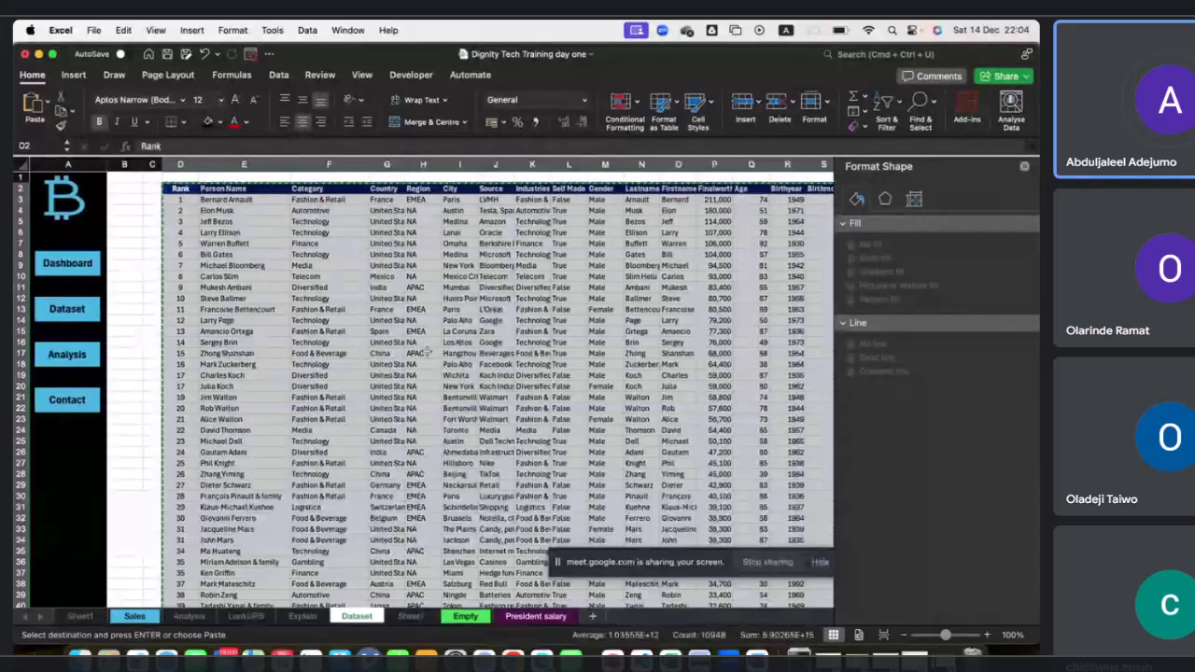
Insert another new worksheet and paste the copied billionaires table starting at cell B2.
click(592, 616)
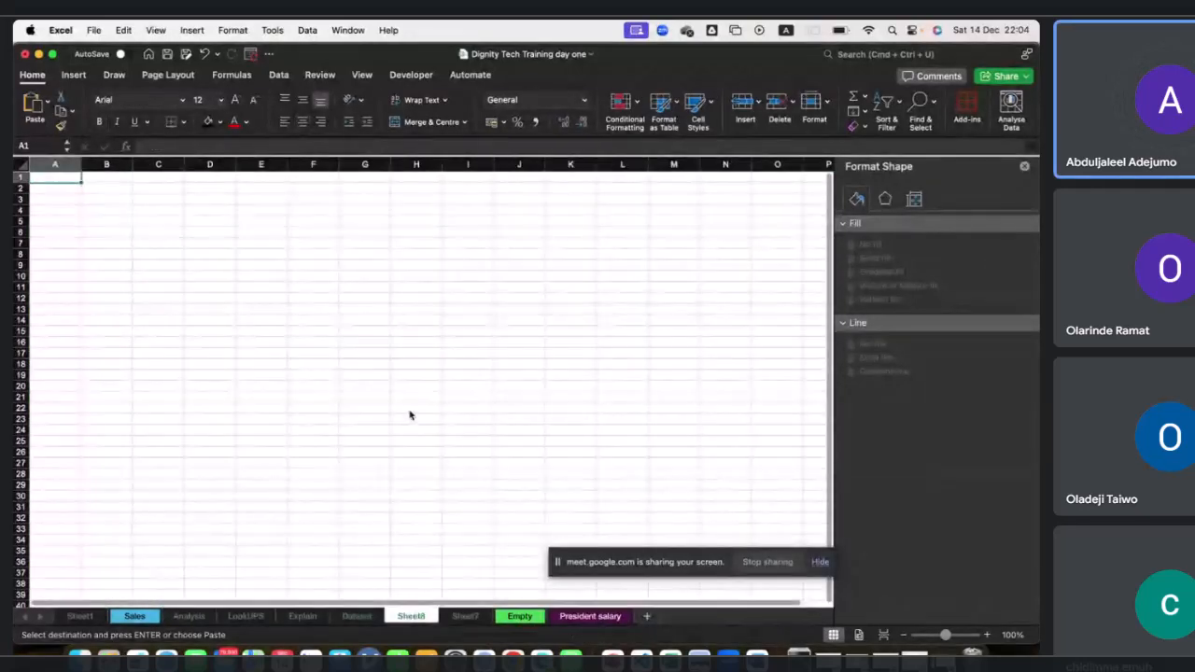
click(119, 190)
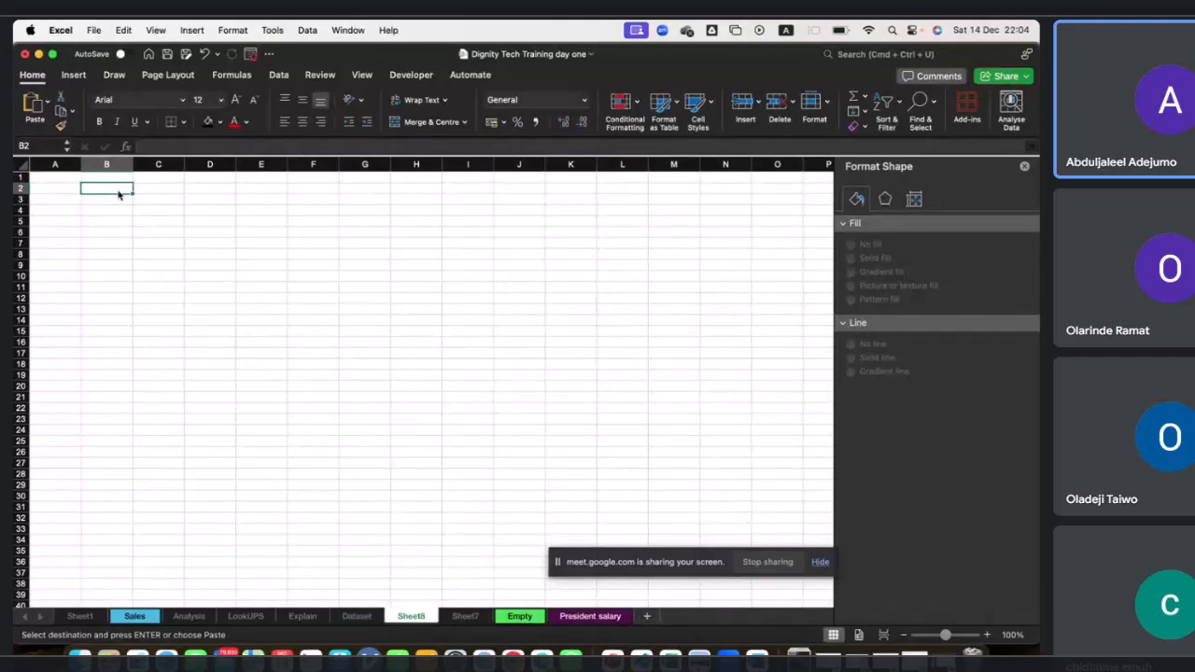
key(super+v)
Autofit the Gdp_Country column so its values display fully.
scroll(173, 235, right, 10)
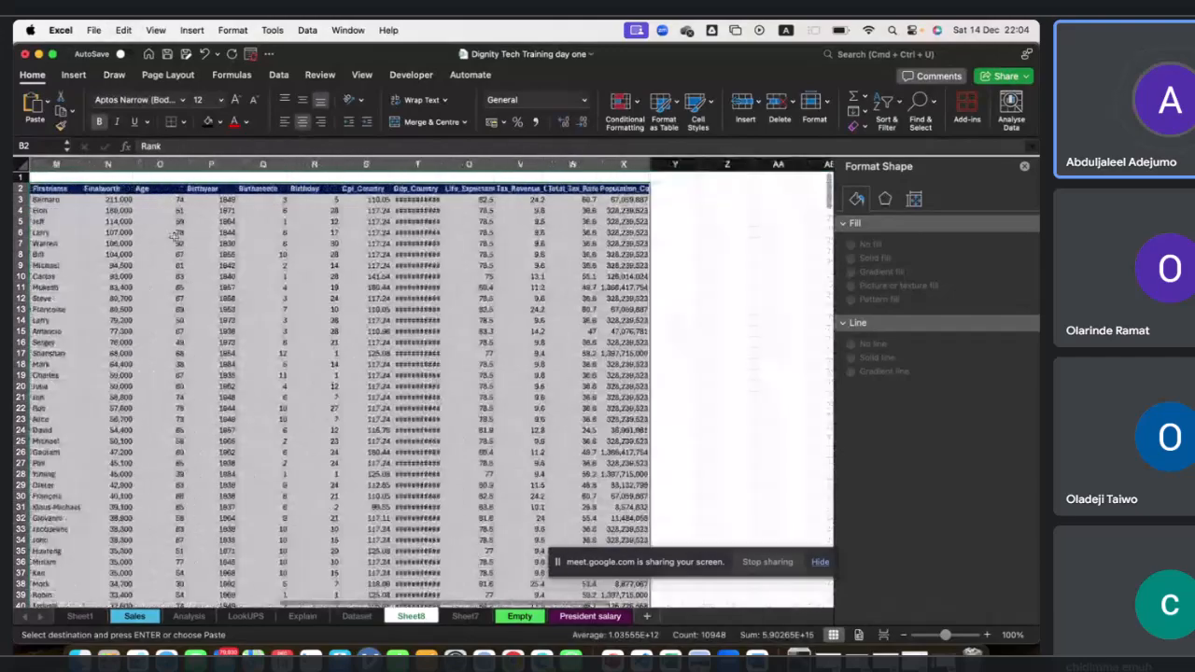
scroll(172, 235, left, 10)
scroll(621, 287, right, 6)
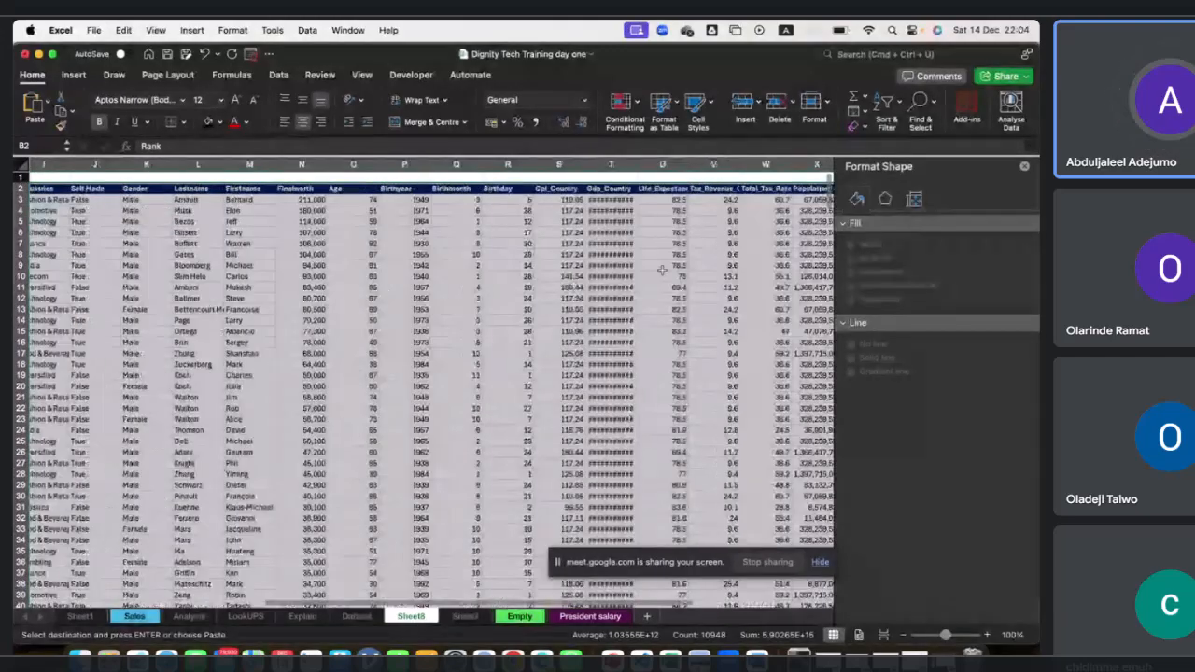
click(623, 286)
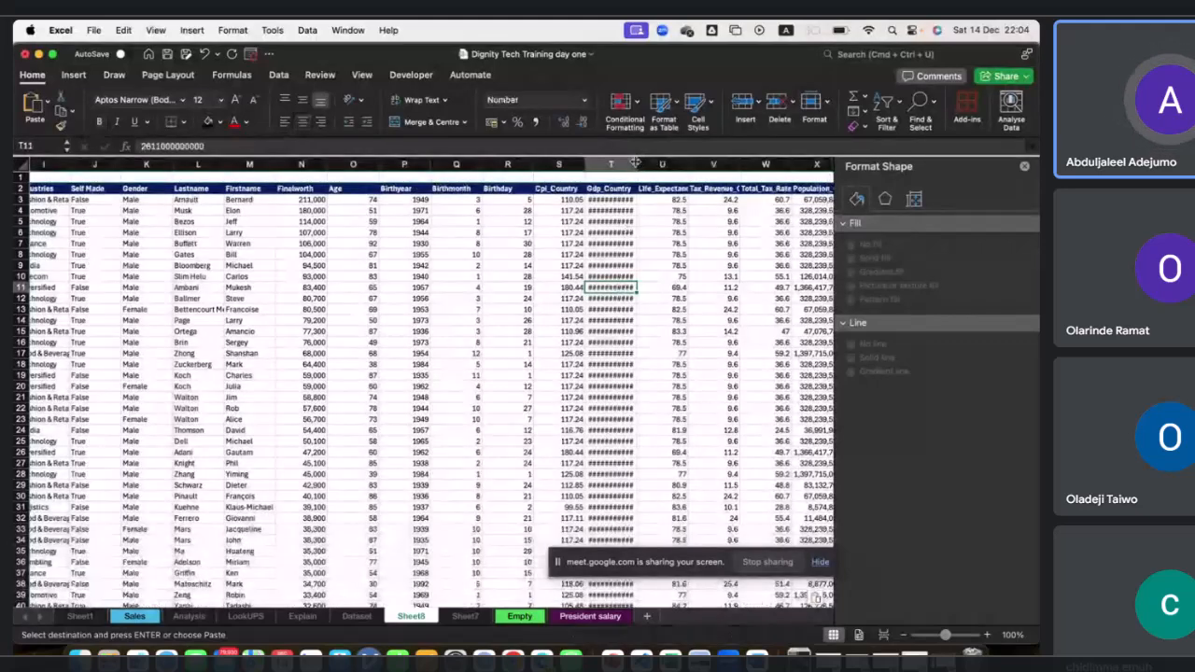
double_click(636, 164)
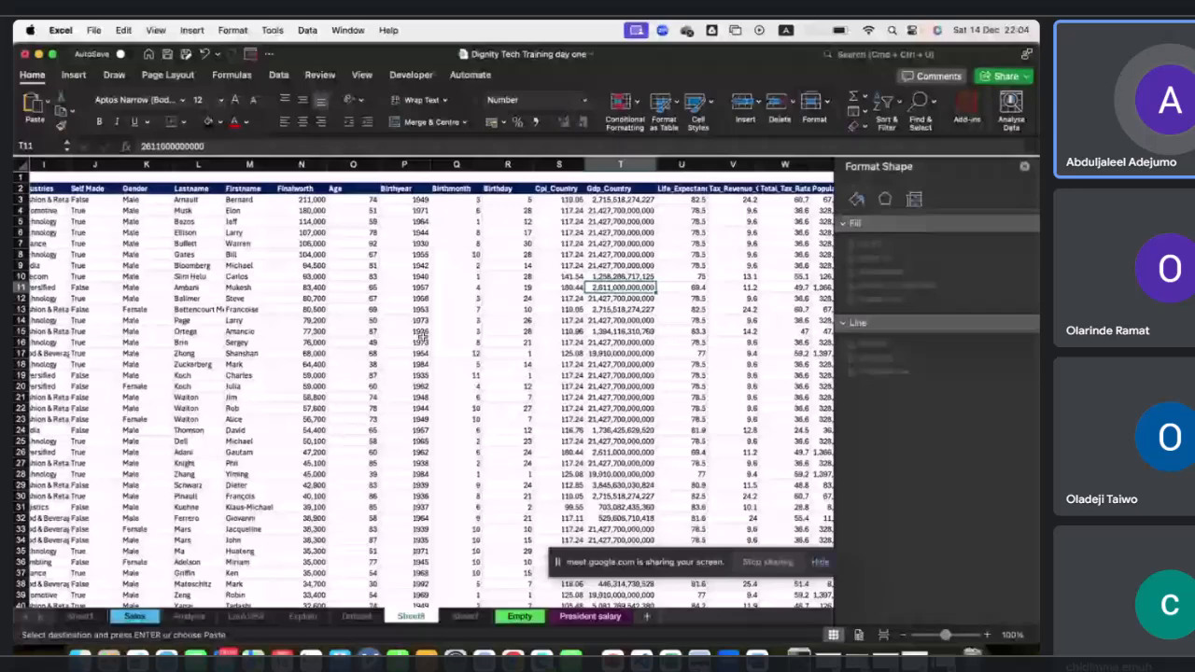
Create a PivotTable from the pasted table on a new worksheet and add Person Name to Values as a count.
scroll(362, 405, left, 10)
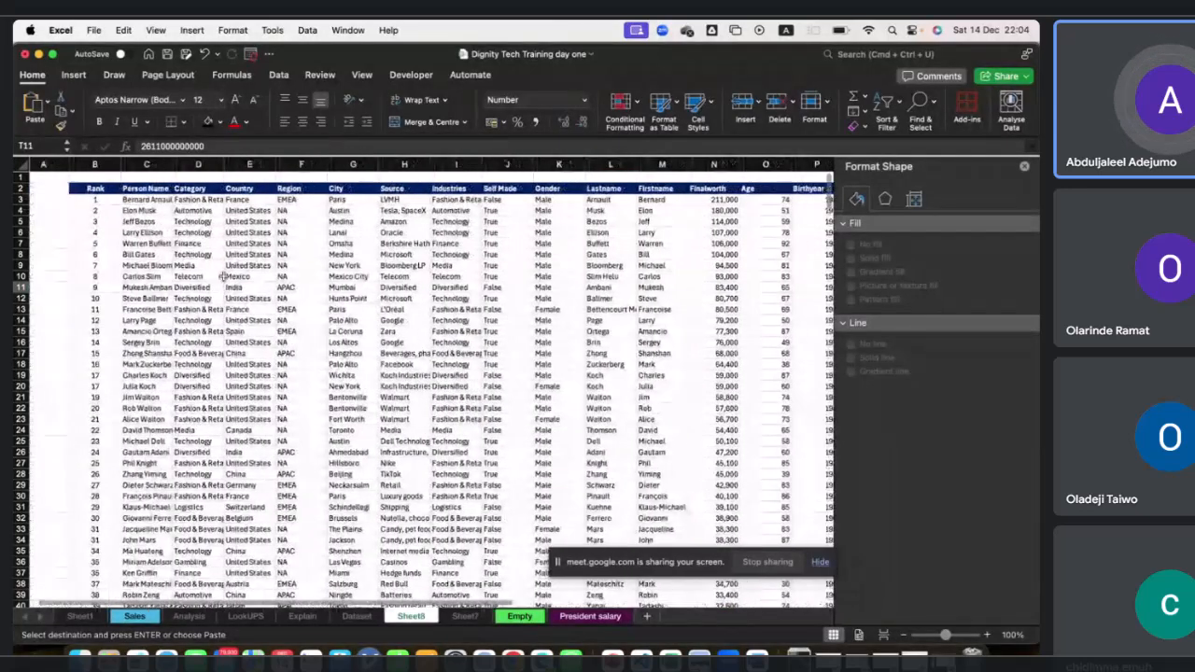
click(99, 189)
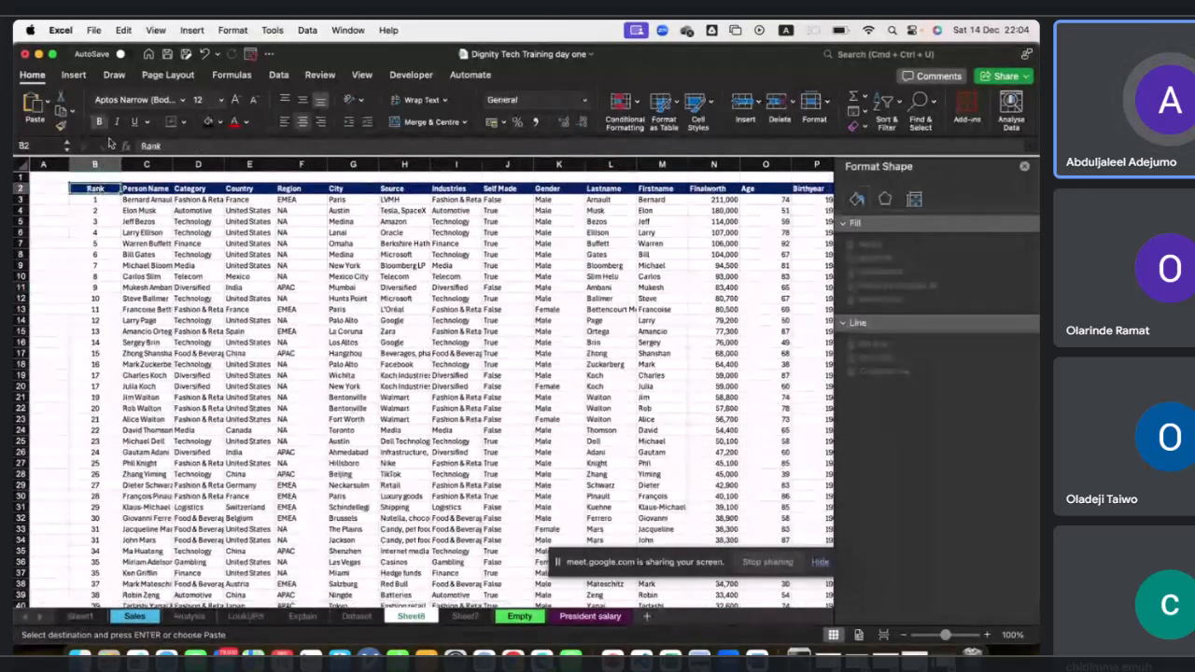
click(73, 76)
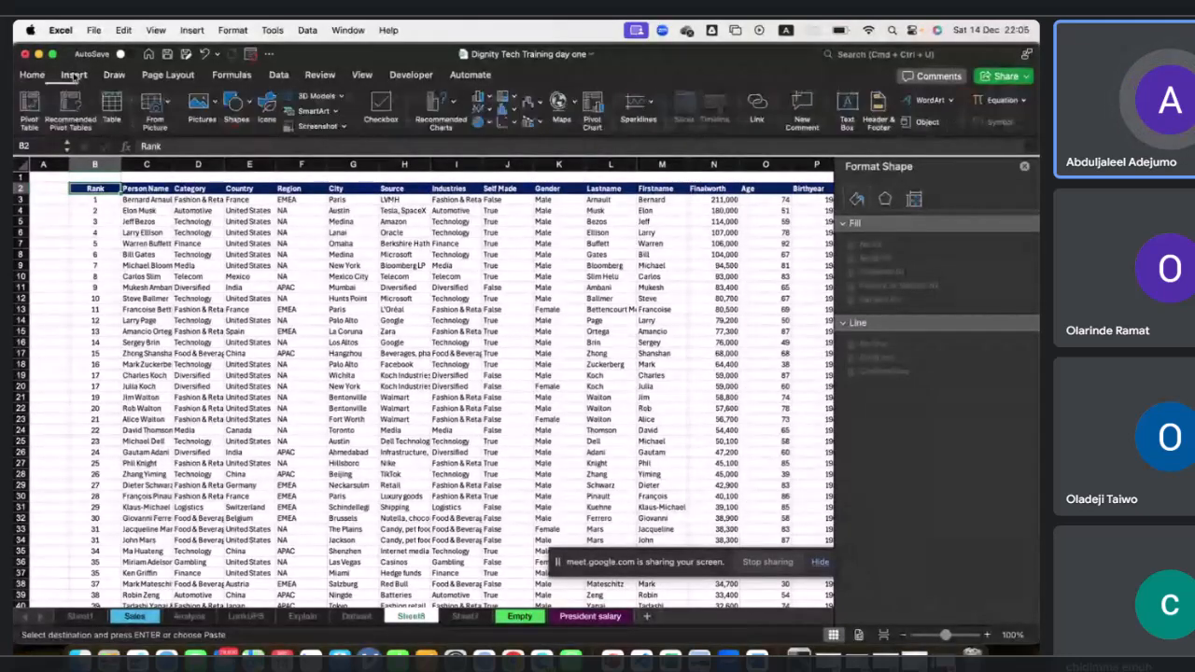
click(31, 107)
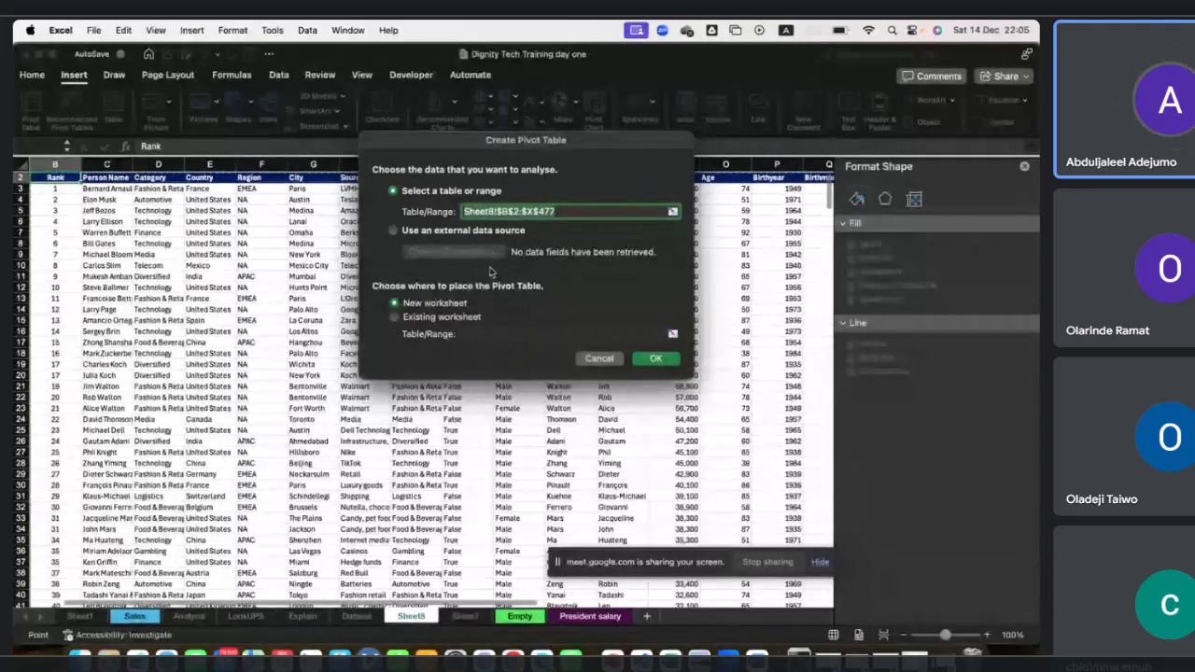
click(651, 359)
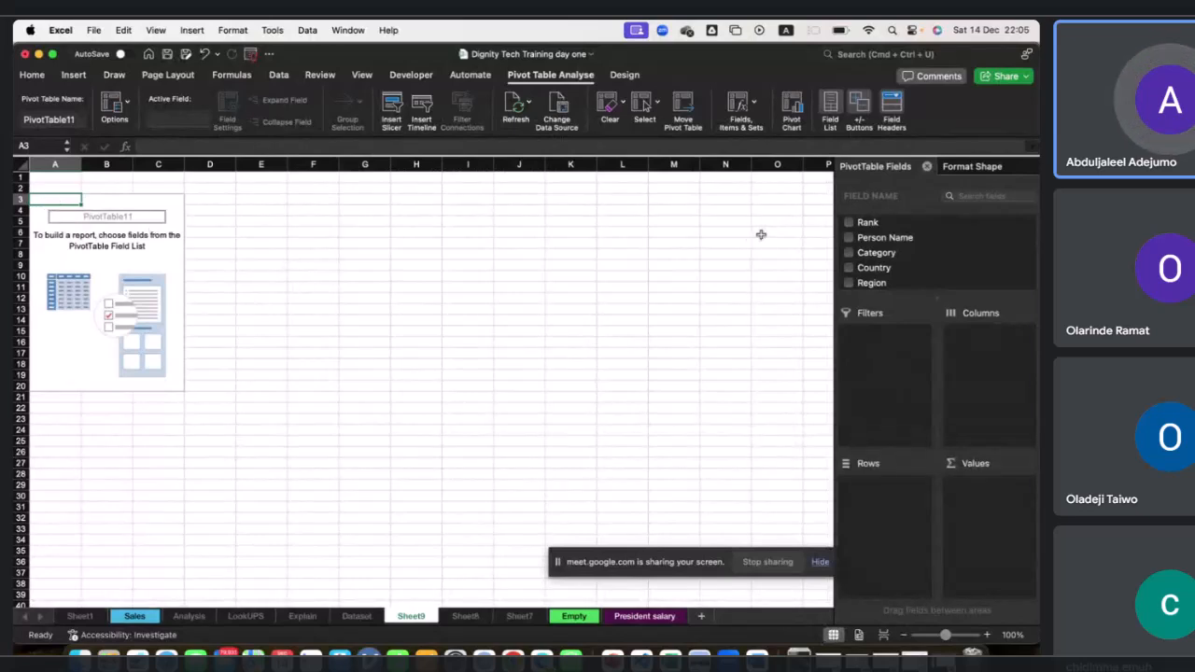
drag(866, 239, 985, 506)
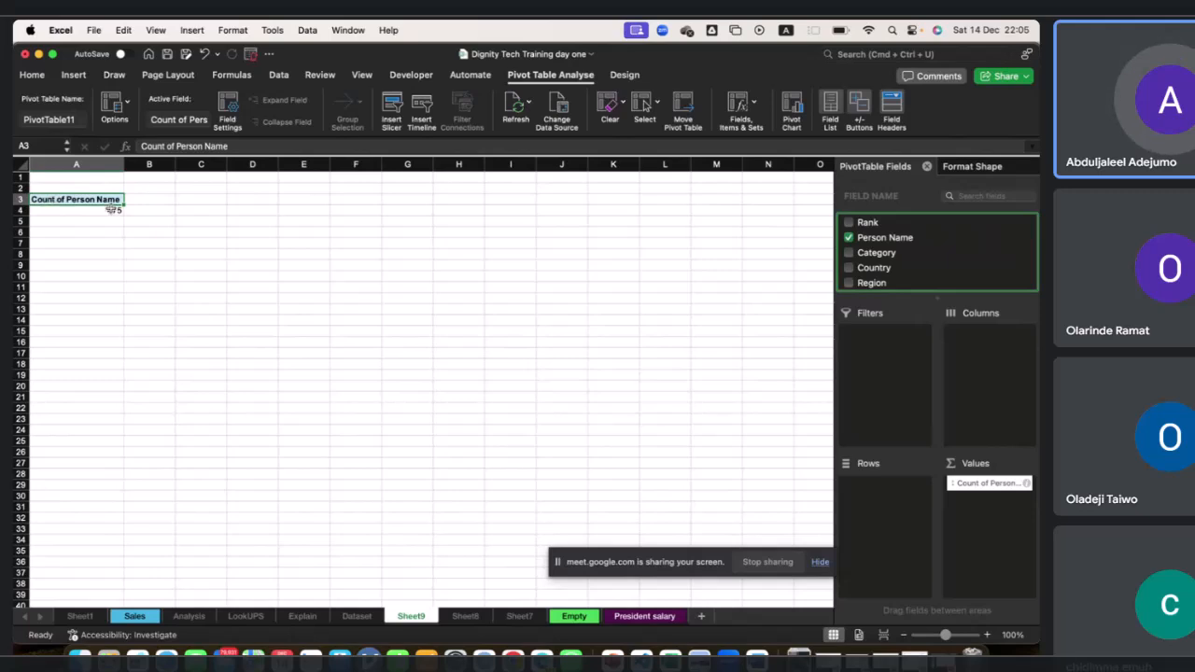
Copy the Count of Person Name PivotTable and paste a duplicate at cell A7.
drag(67, 199, 94, 209)
key(super+c)
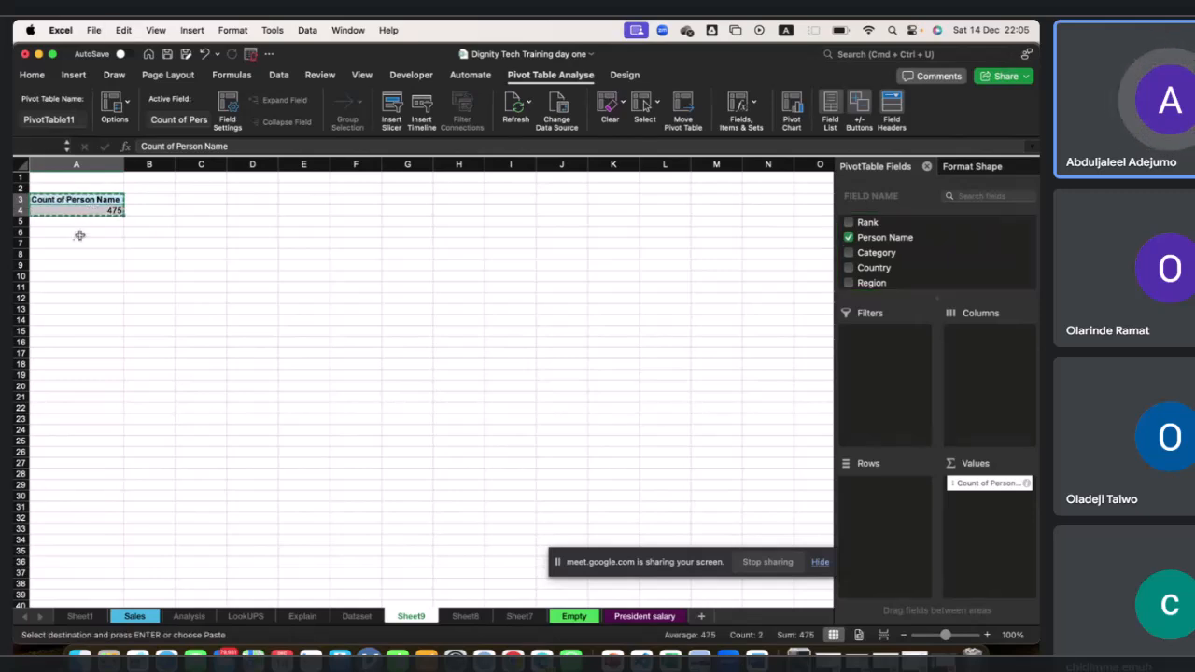
click(77, 242)
key(super+v)
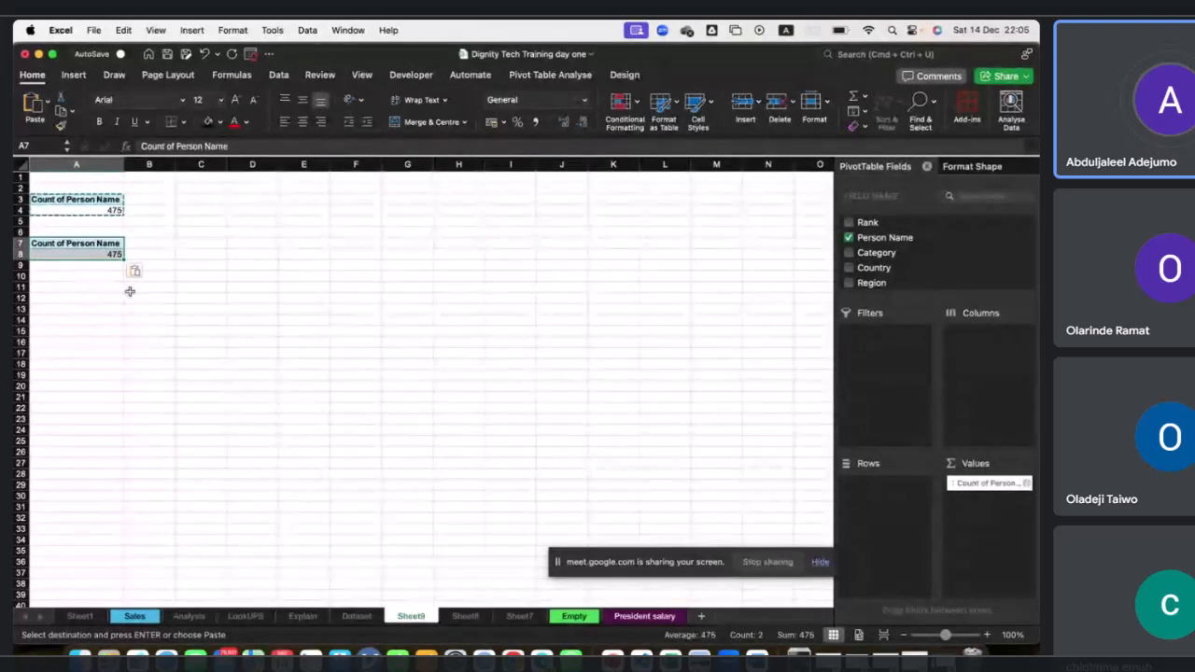
In the duplicate PivotTable, replace the Person Name count with Finalworth and summarise it by Average.
click(84, 255)
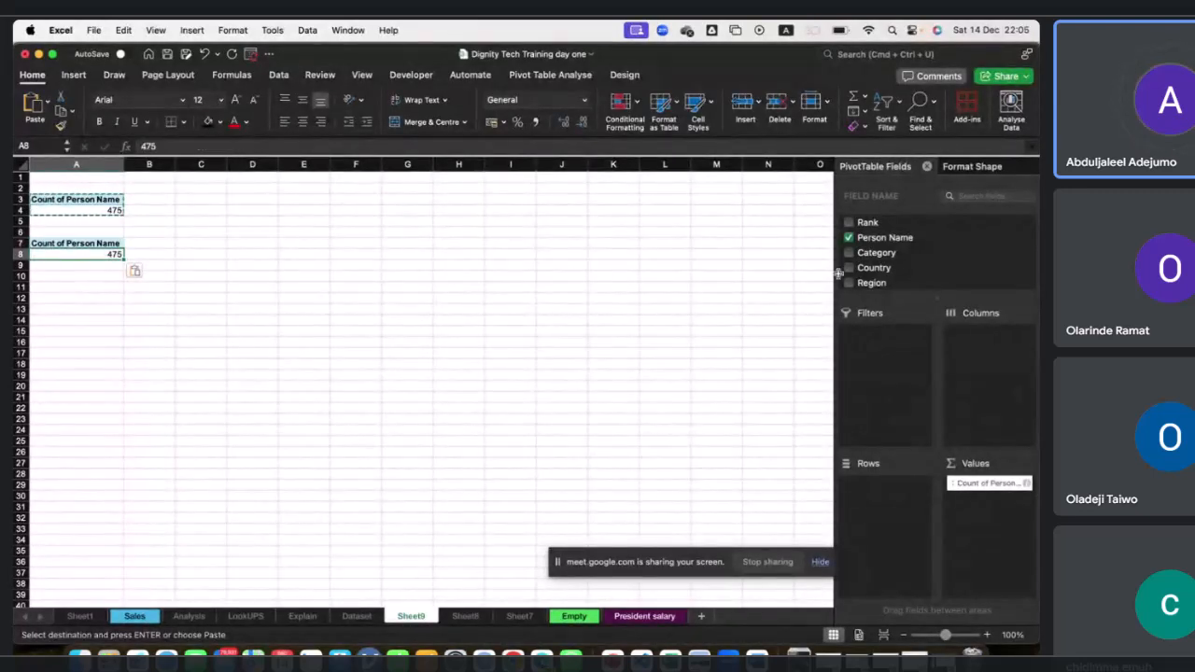
scroll(887, 272, down, 10)
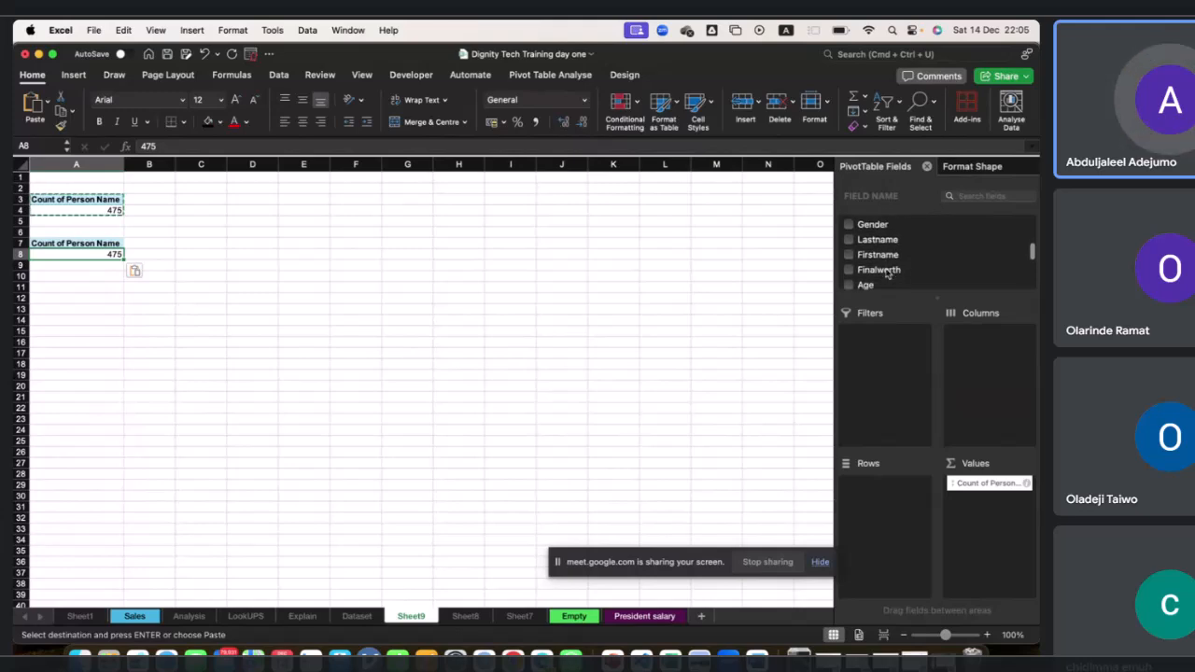
scroll(888, 273, down, 1)
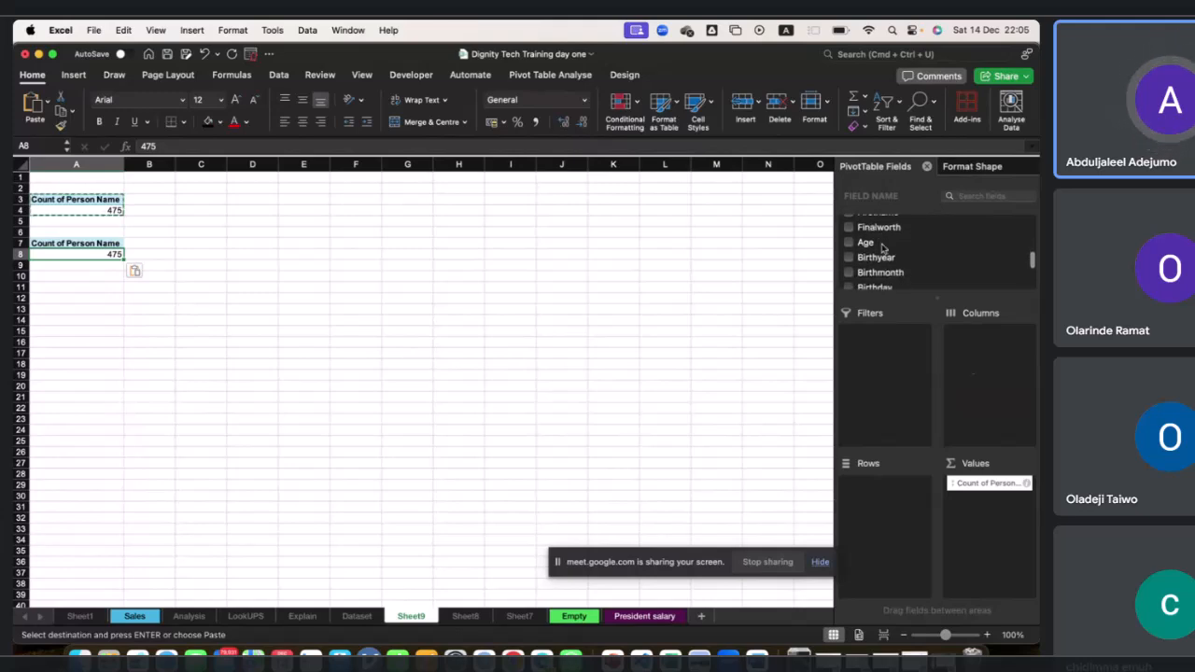
drag(978, 485, 658, 328)
drag(873, 227, 1022, 514)
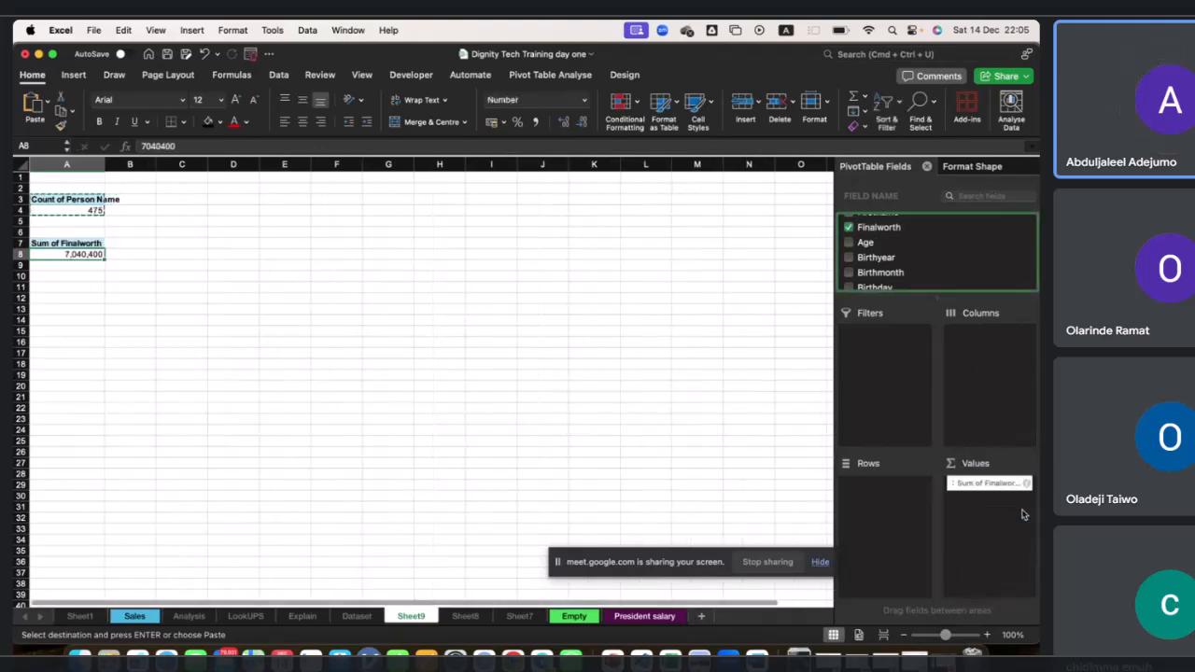
click(1024, 483)
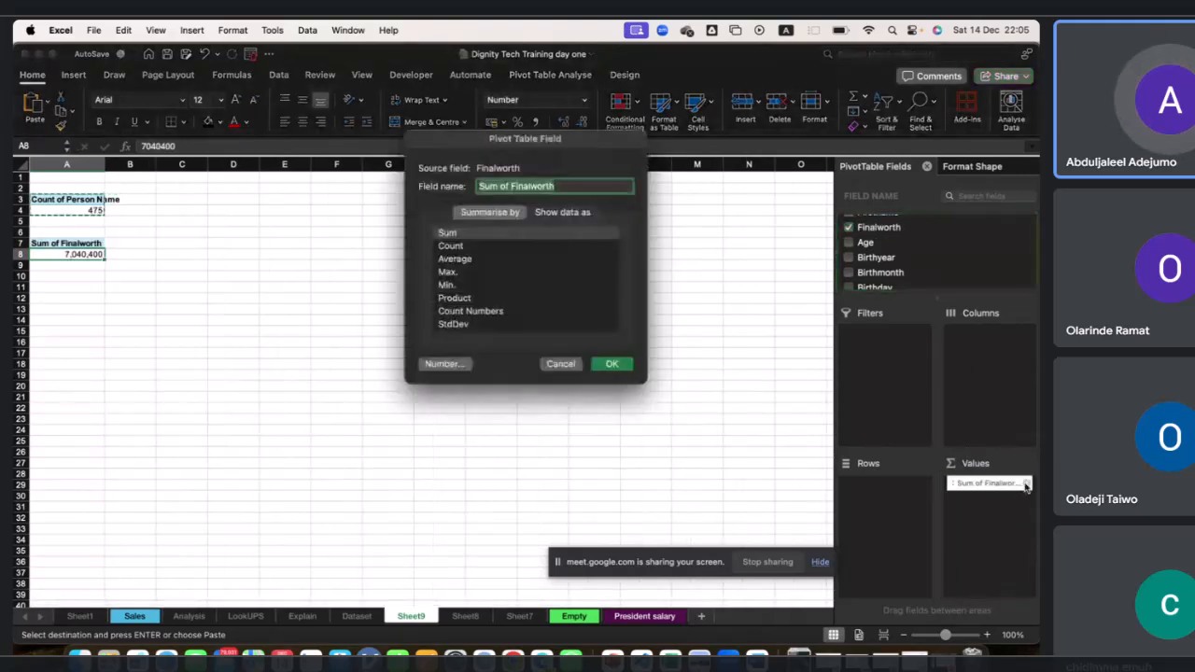
click(455, 259)
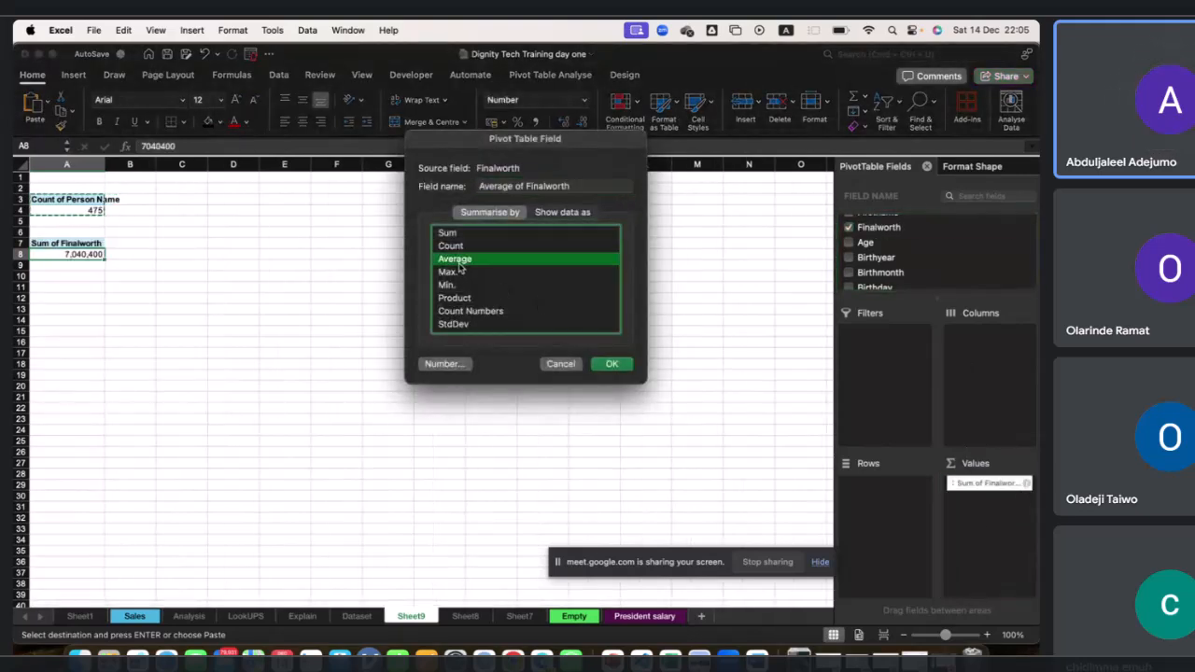
click(611, 363)
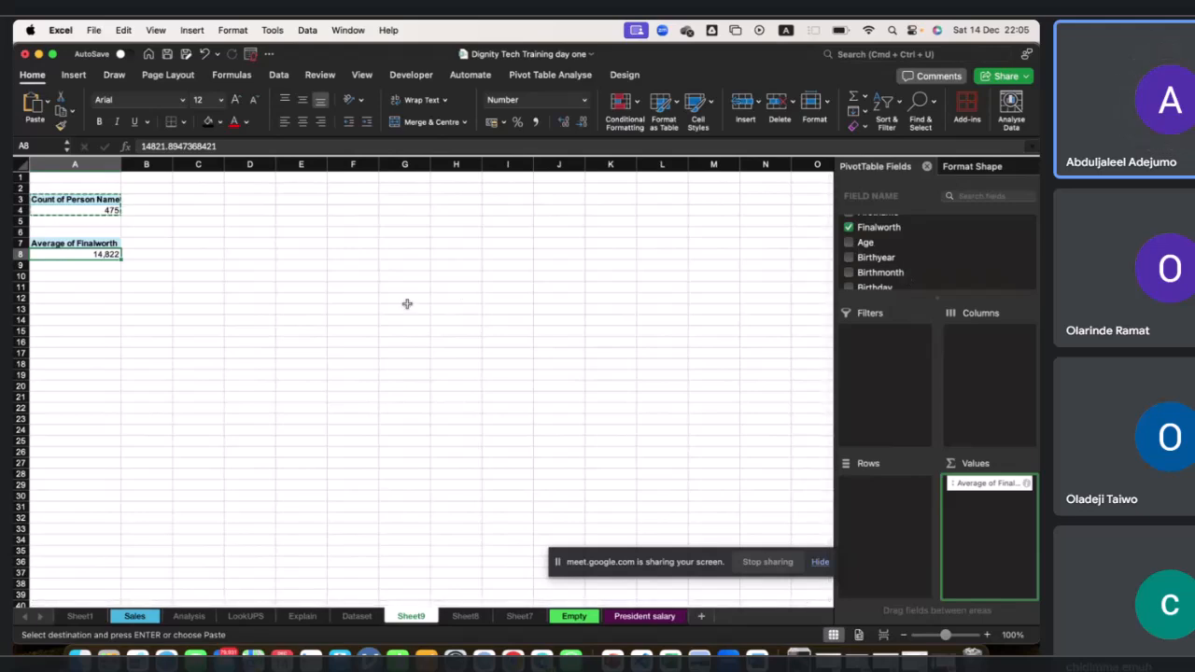
Paste another copy of the count PivotTable at cell A11.
click(96, 246)
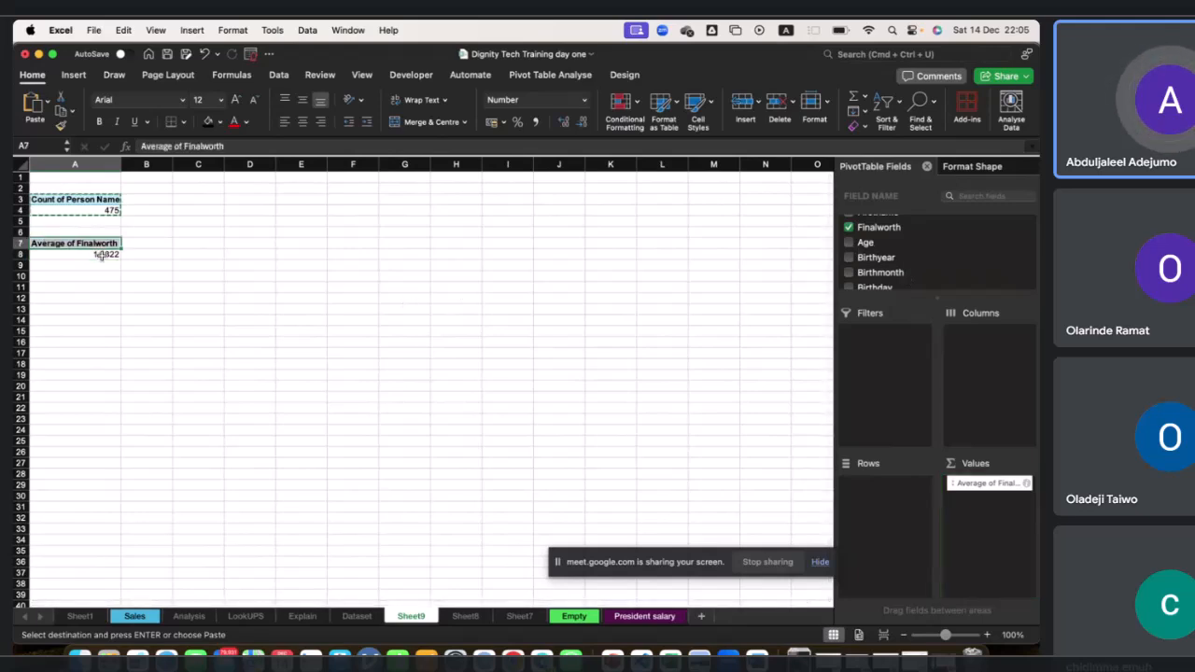
click(91, 276)
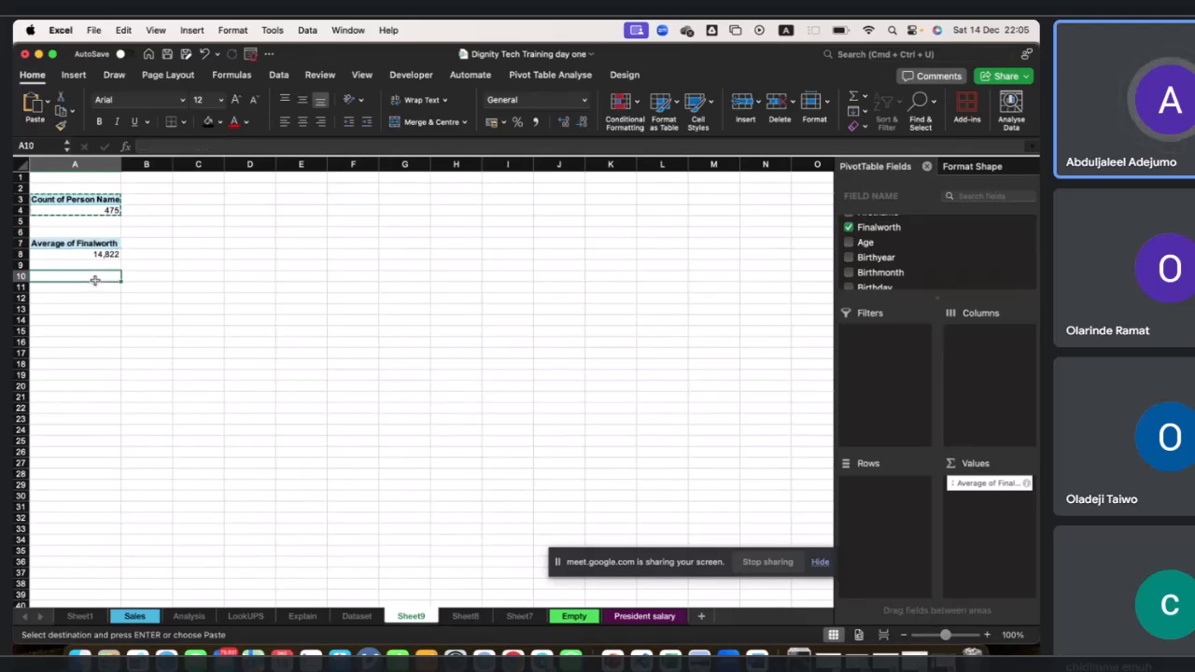
click(79, 290)
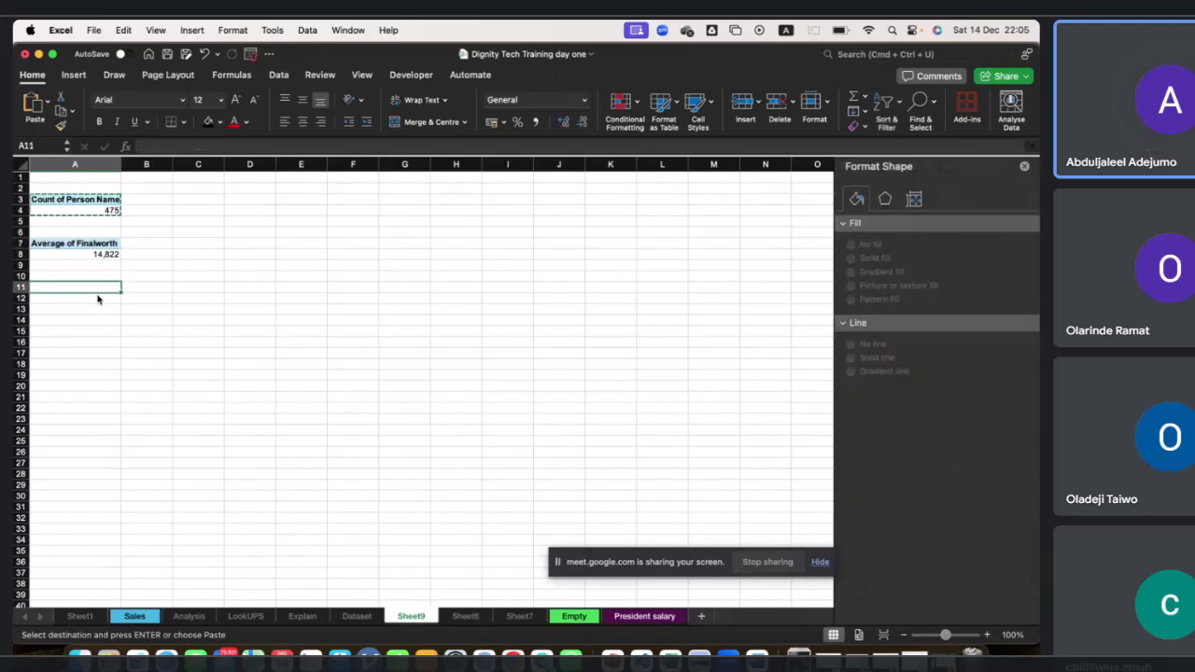
key(super+v)
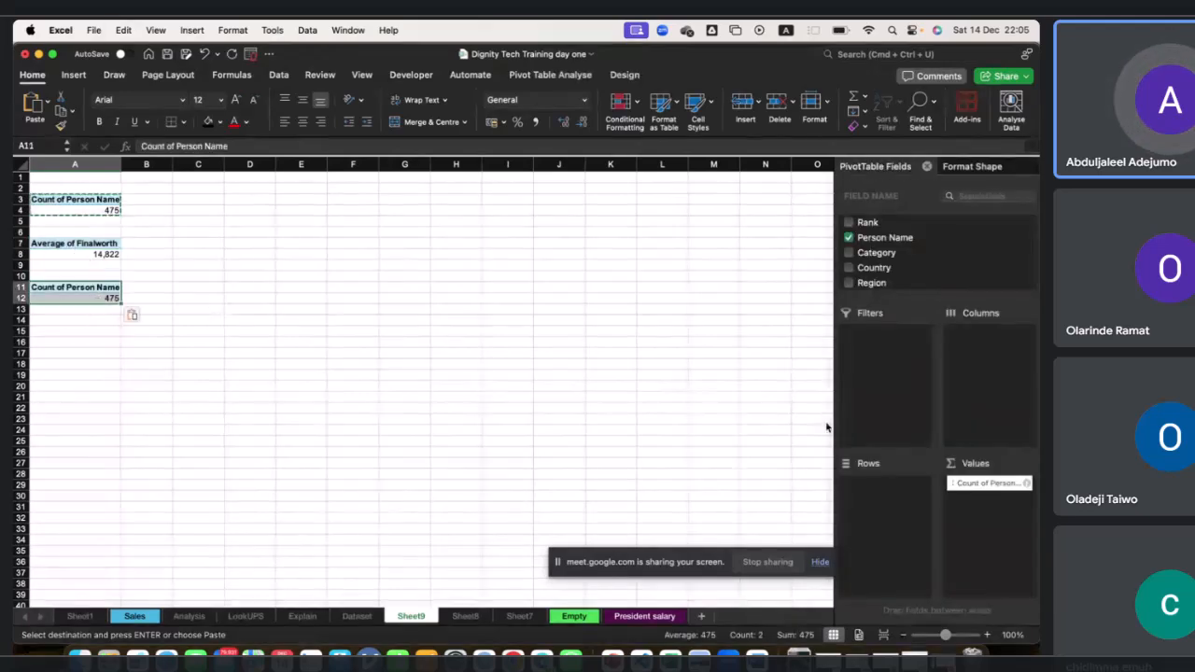
In the A11 PivotTable, replace the Person Name count with Age and summarise it by Average.
drag(1001, 483, 641, 392)
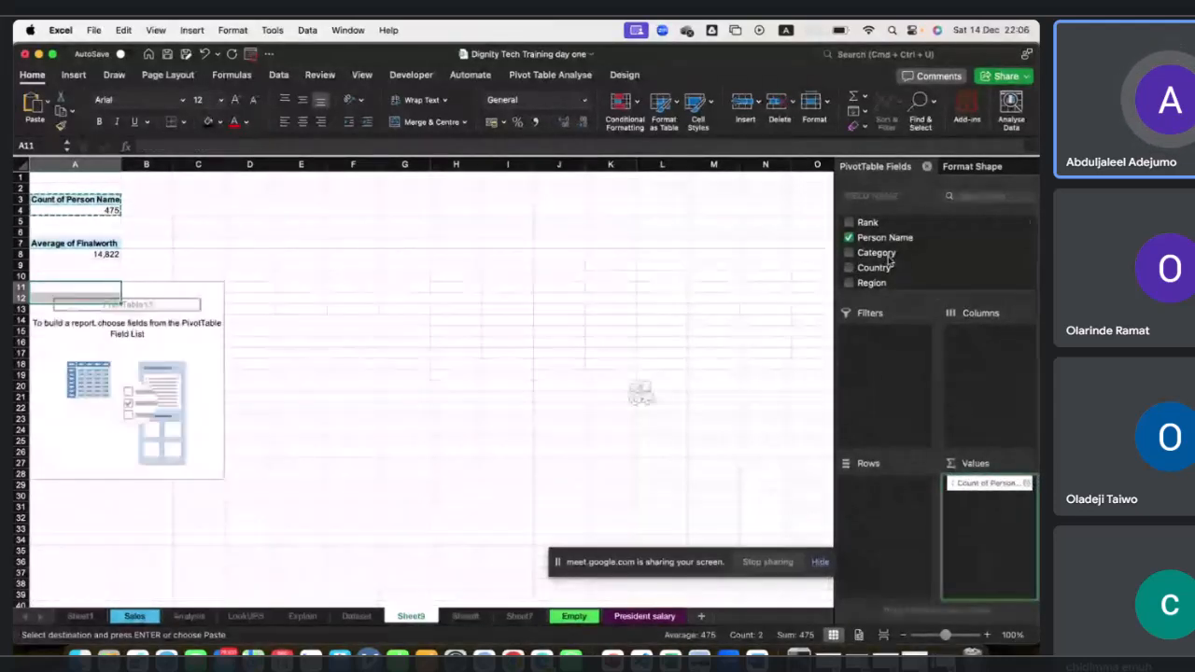
scroll(888, 259, down, 5)
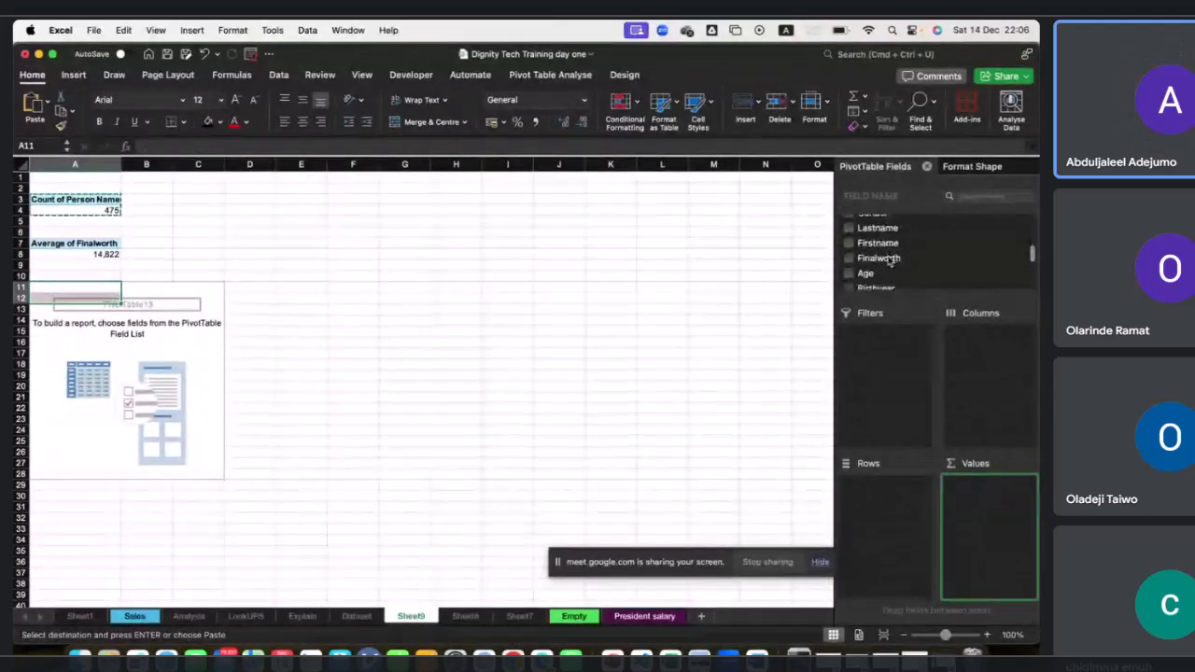
drag(865, 254, 985, 507)
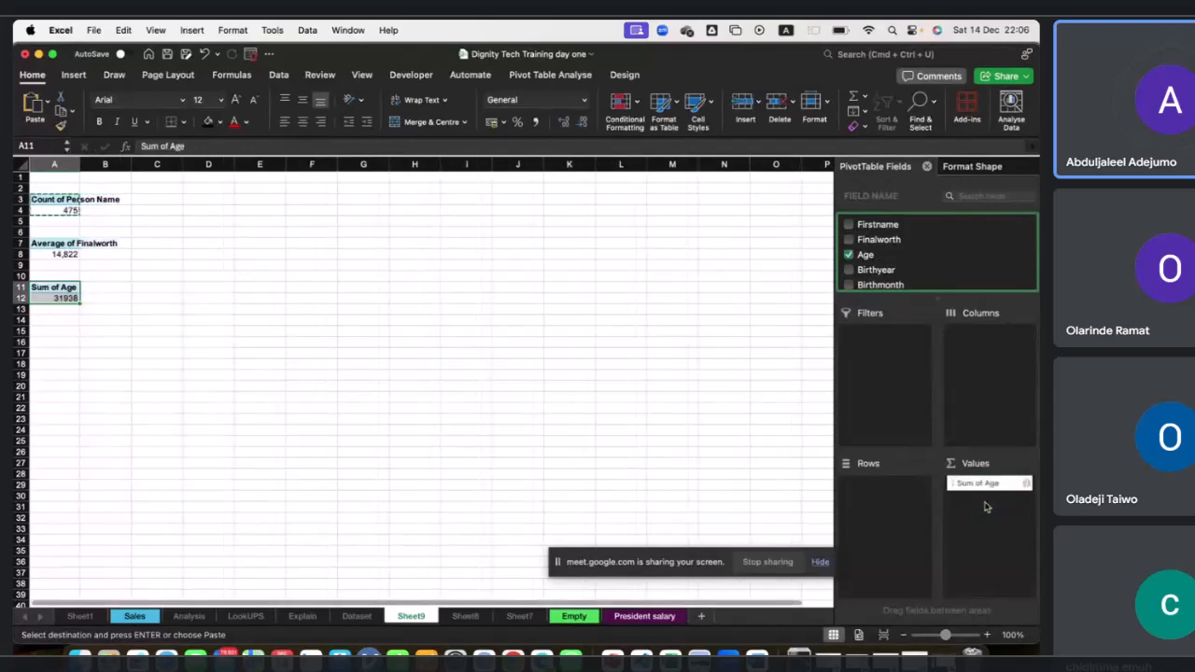
click(1026, 483)
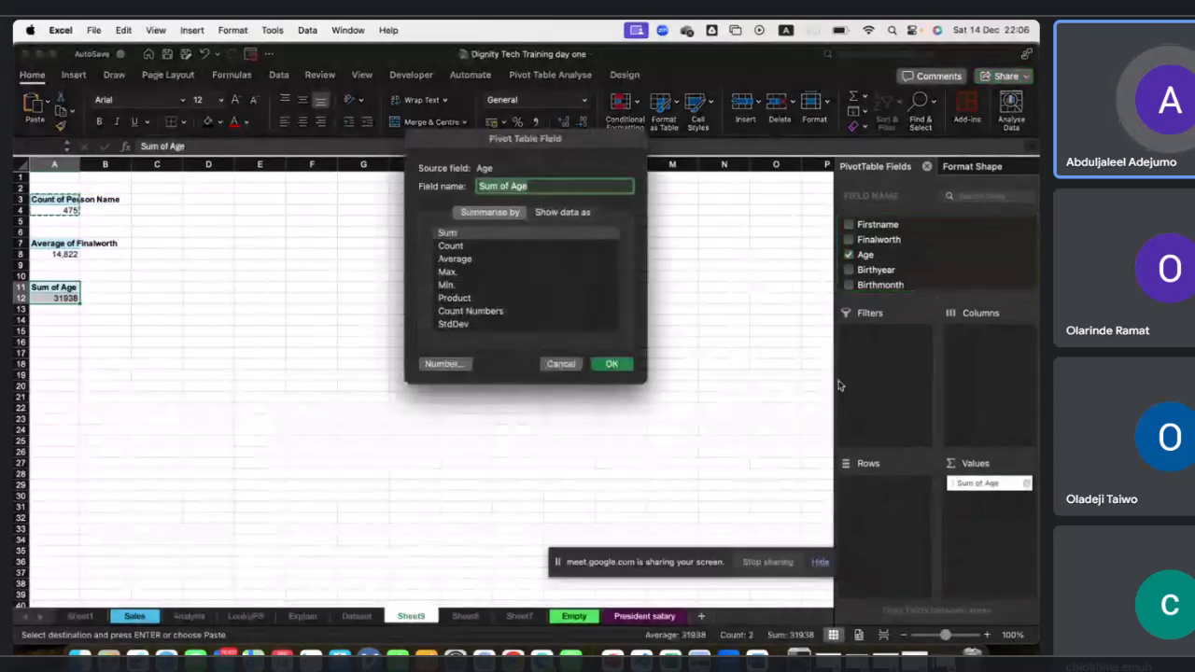
click(486, 258)
click(611, 364)
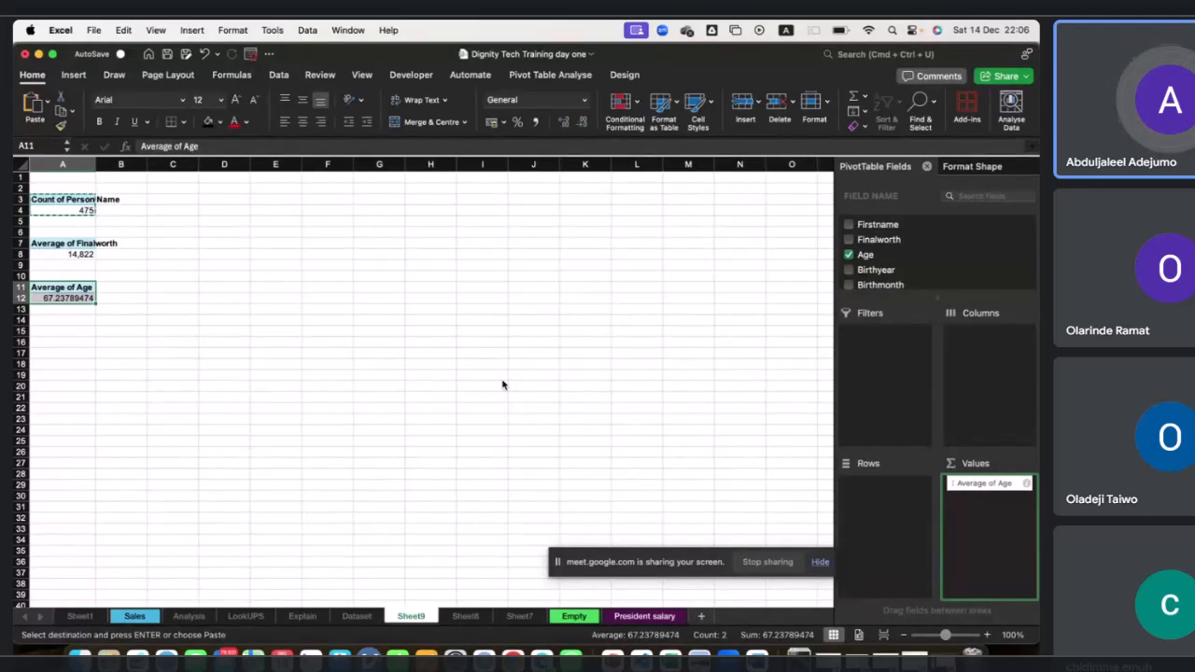
Paste another copy of the count PivotTable at cell A17 and remove its Person Name value field.
click(60, 352)
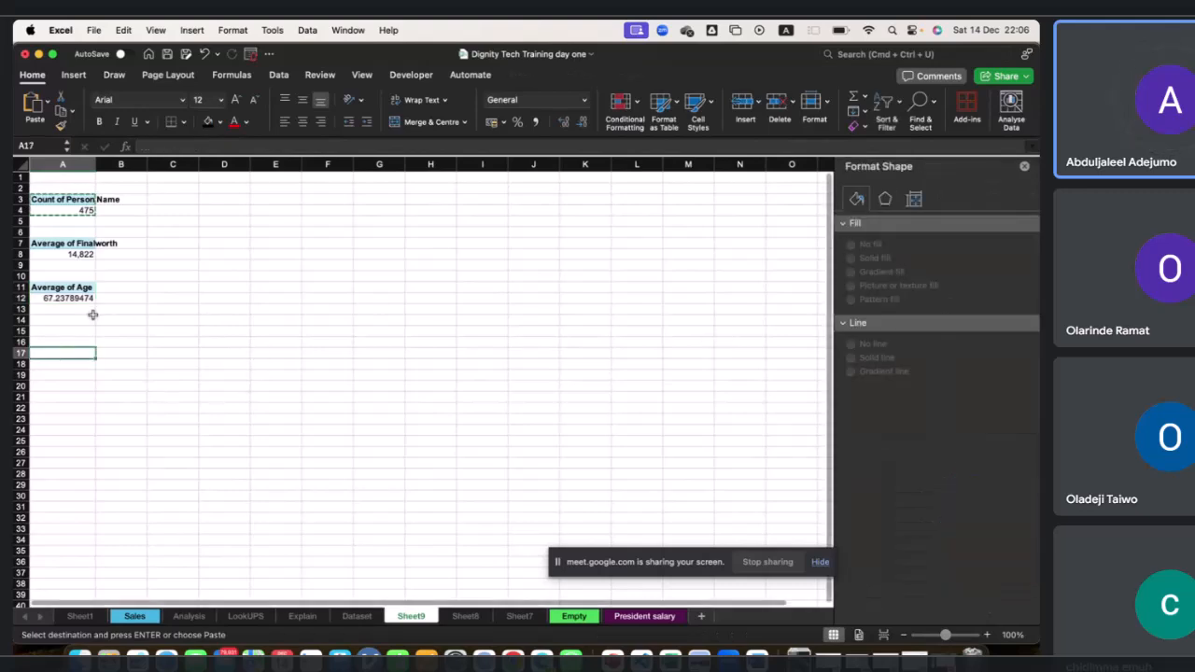
key(cmd+v)
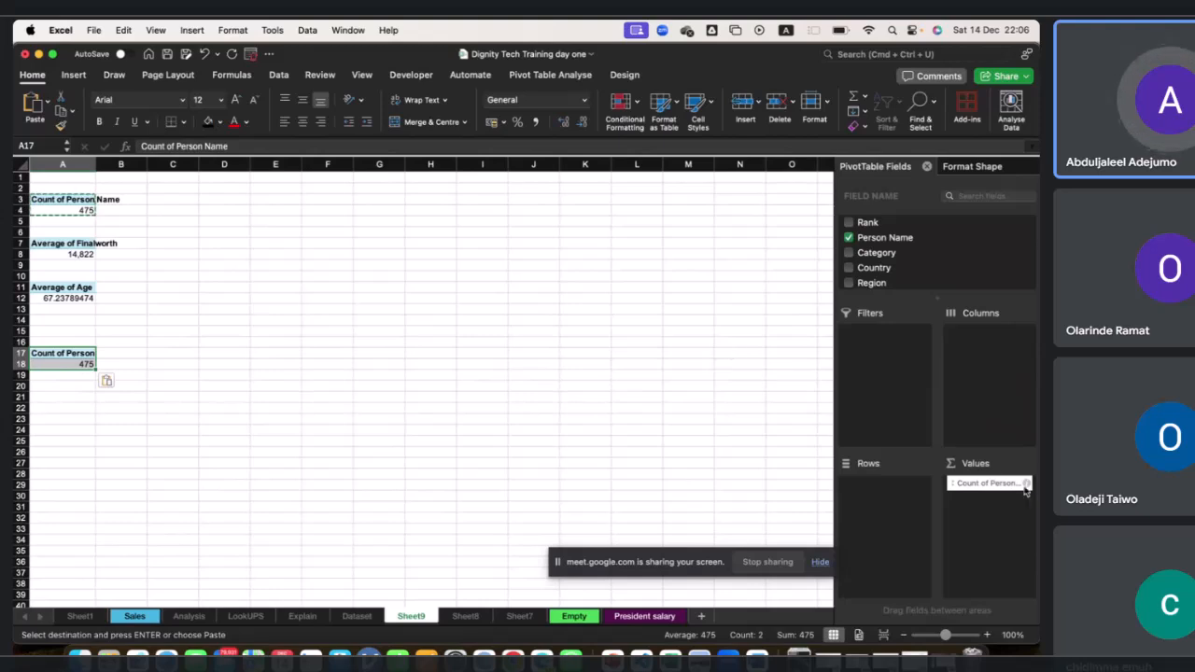
drag(996, 491, 889, 289)
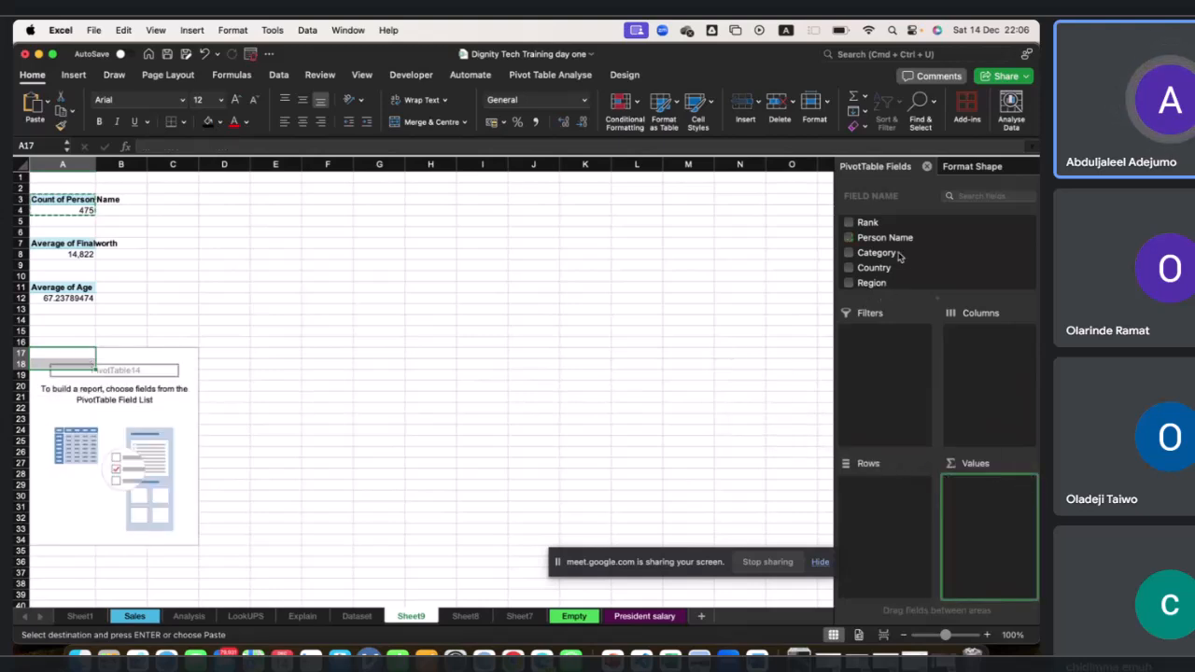
Add Person Name to Rows and Finalworth to Values in the A17 PivotTable.
drag(872, 245, 888, 496)
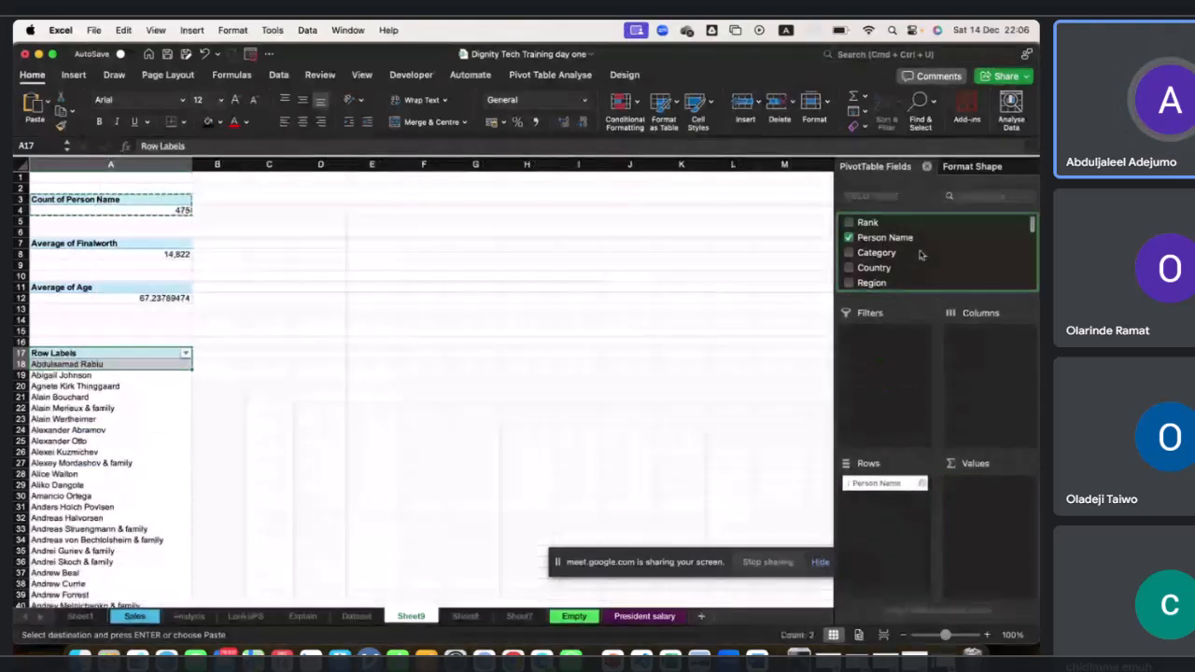
scroll(920, 250, down, 2)
scroll(920, 250, down, 5)
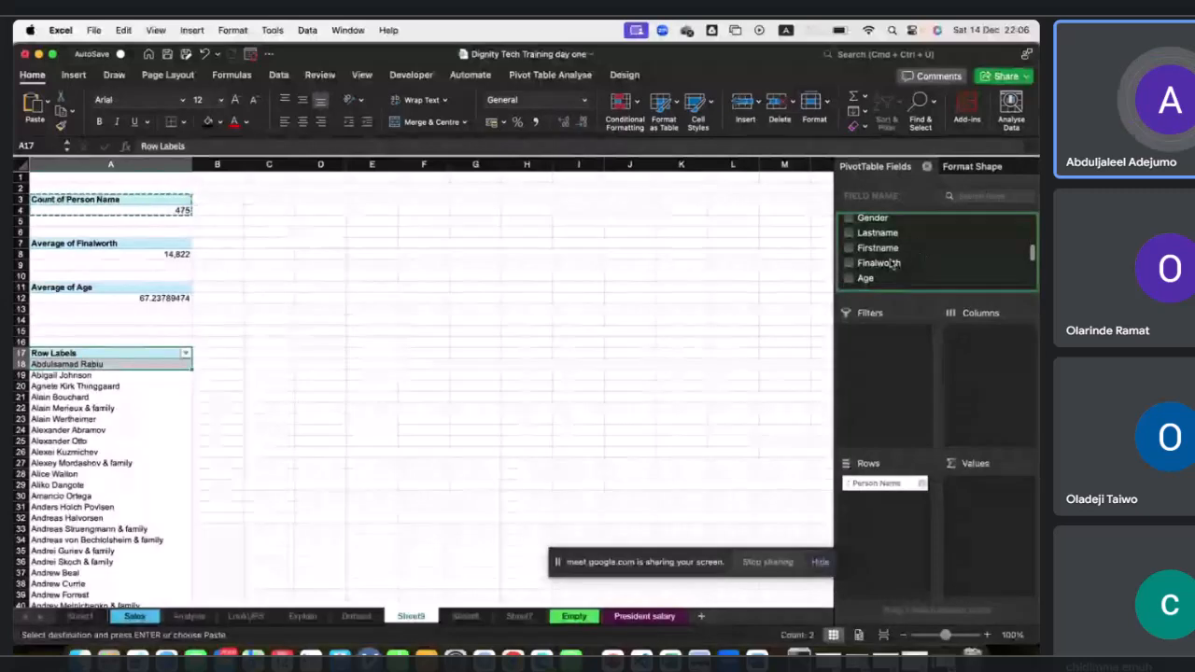
drag(879, 266, 997, 495)
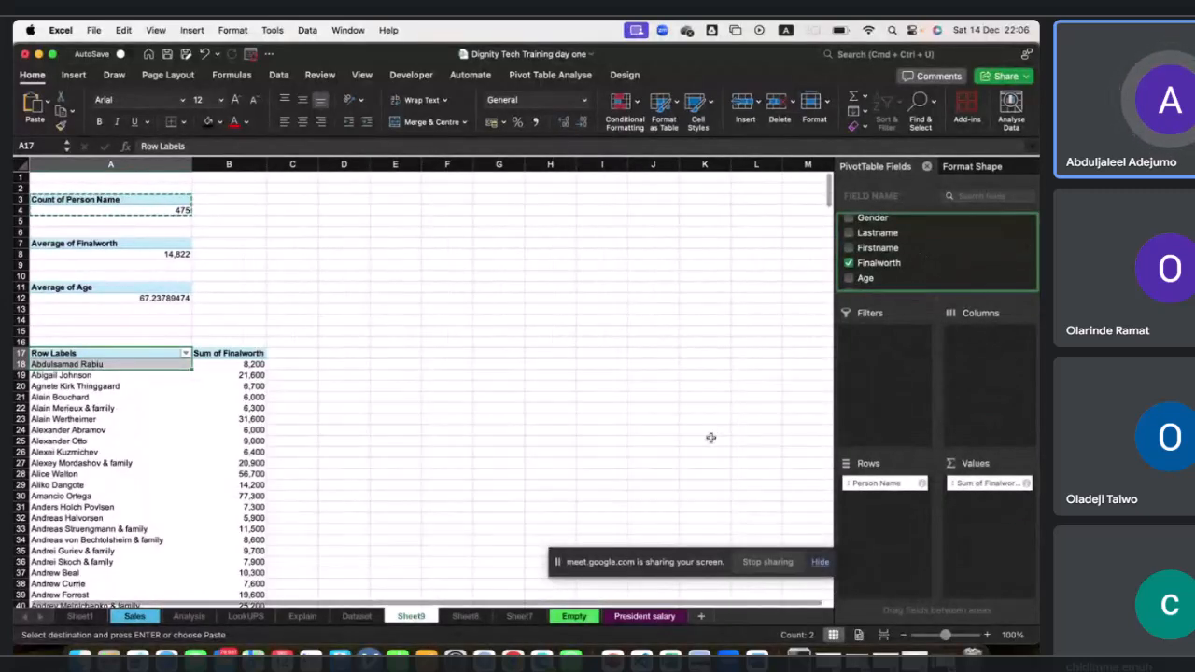
Open the sort and filter options for the Person Name row labels.
scroll(458, 451, down, 5)
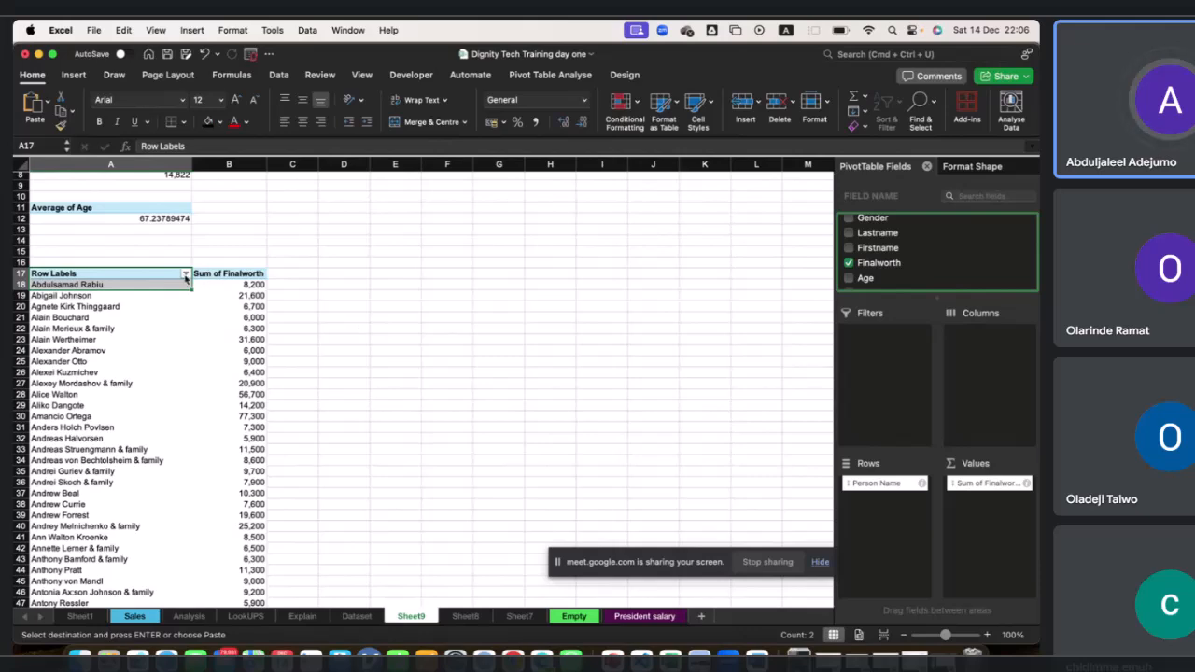
click(233, 317)
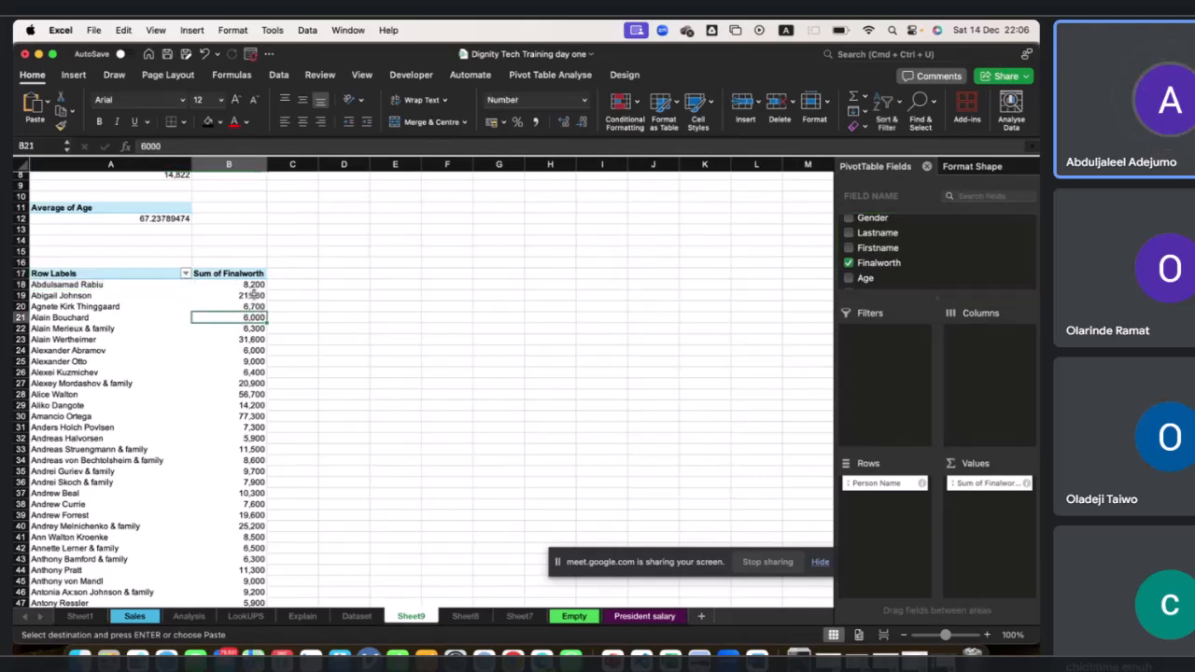
click(186, 275)
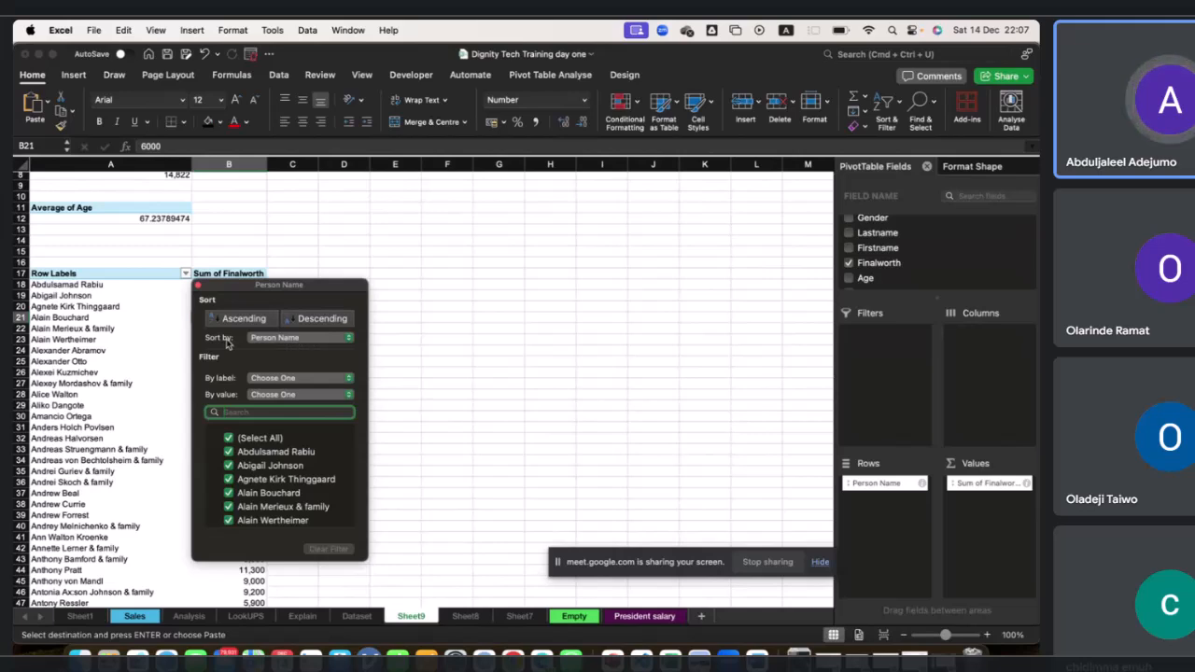
drag(277, 290, 418, 287)
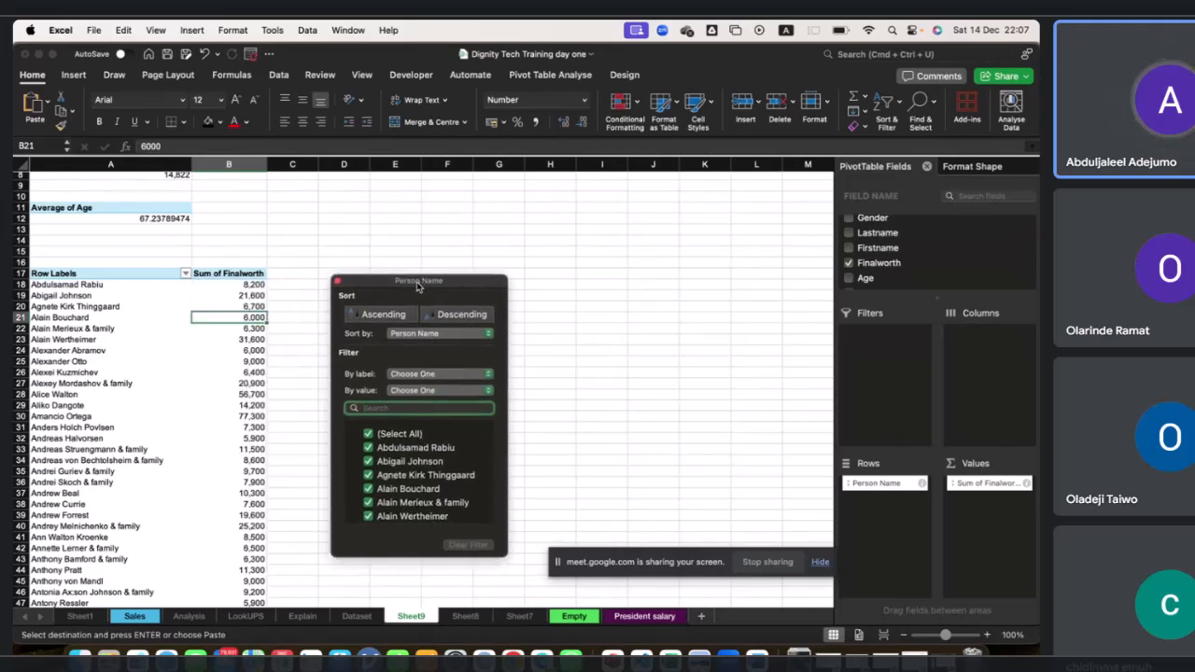
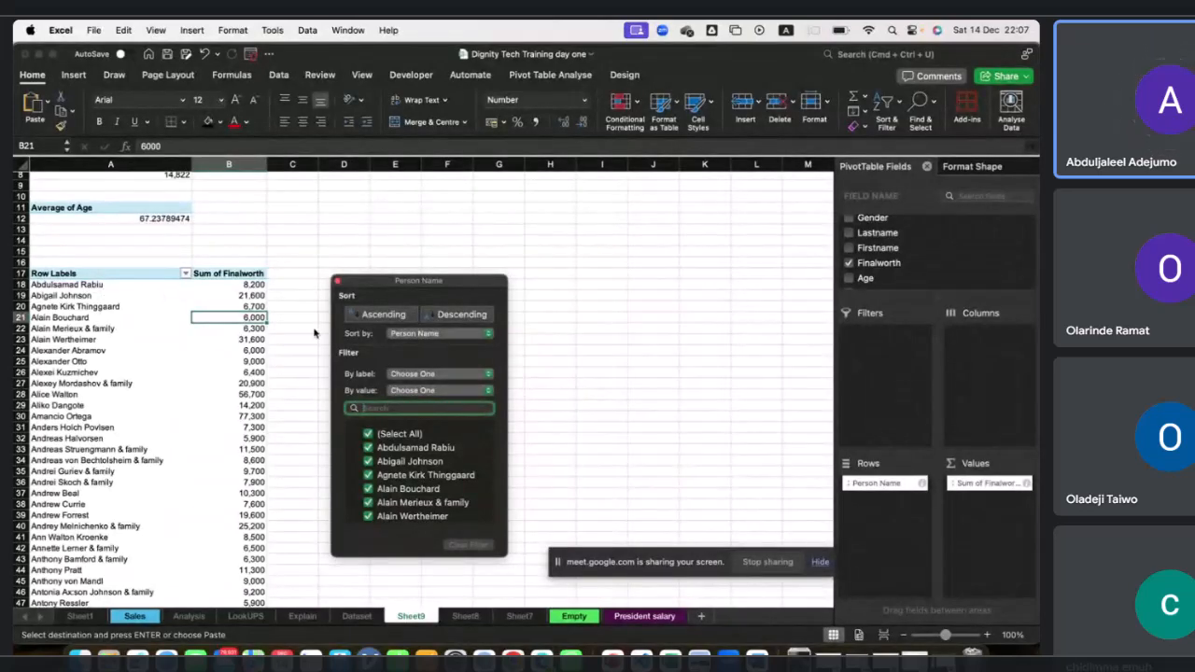
Sort the Person Name pivot rows in descending order by Sum of Finalworth.
click(457, 334)
click(439, 351)
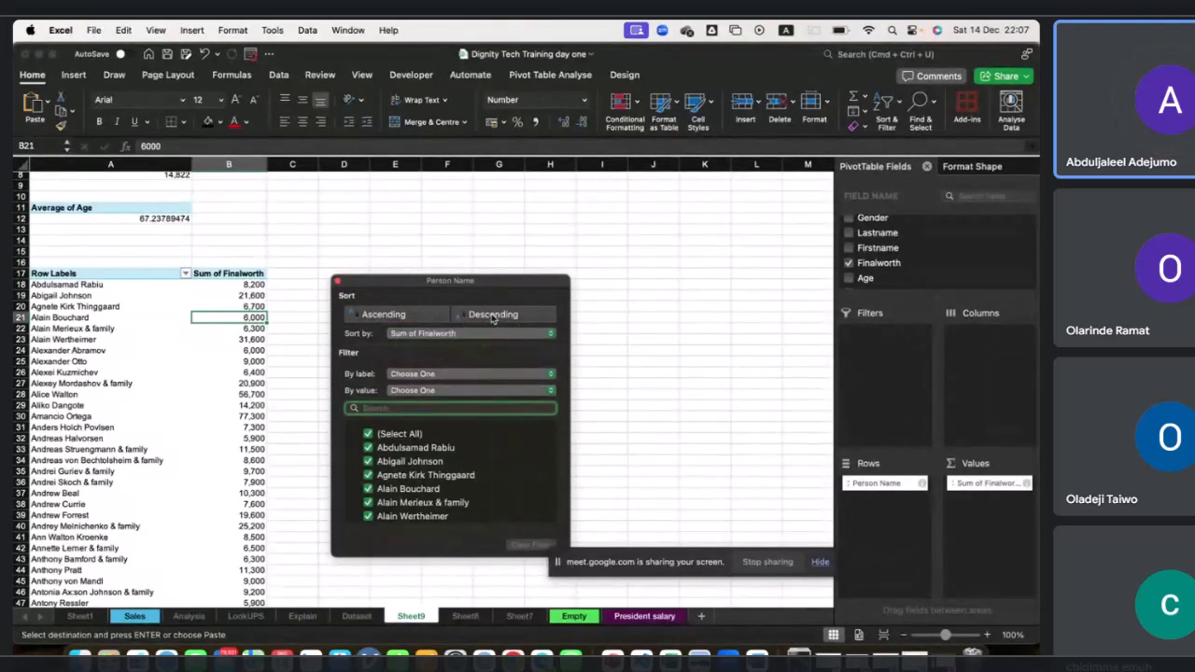
click(493, 316)
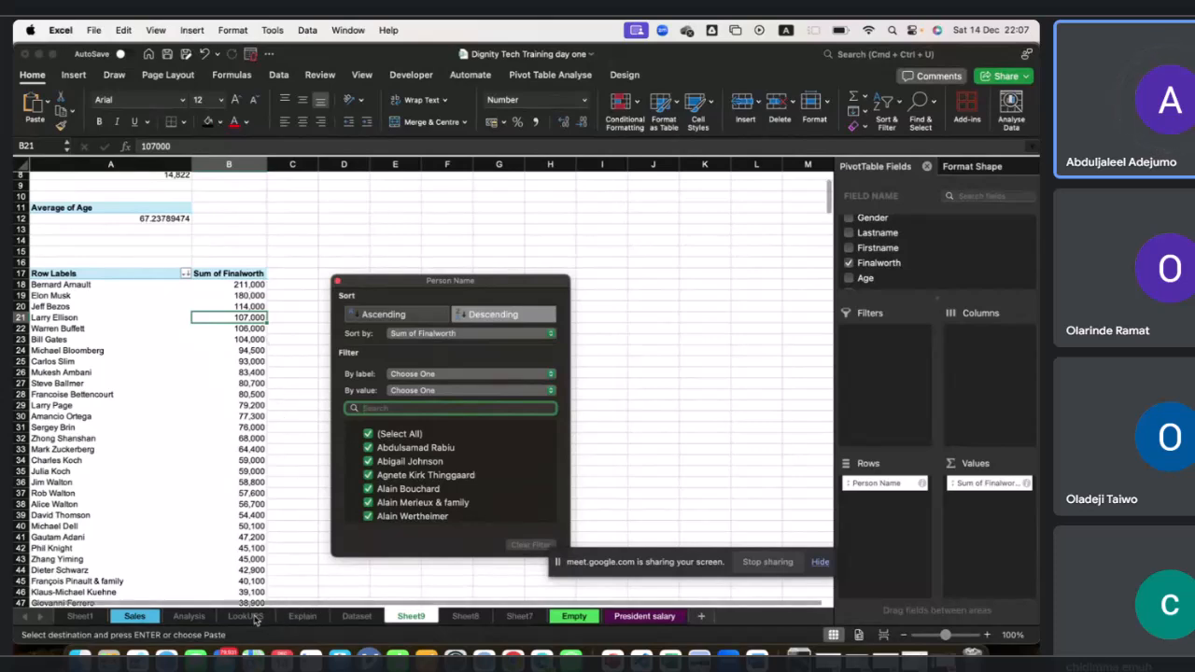
key(Escape)
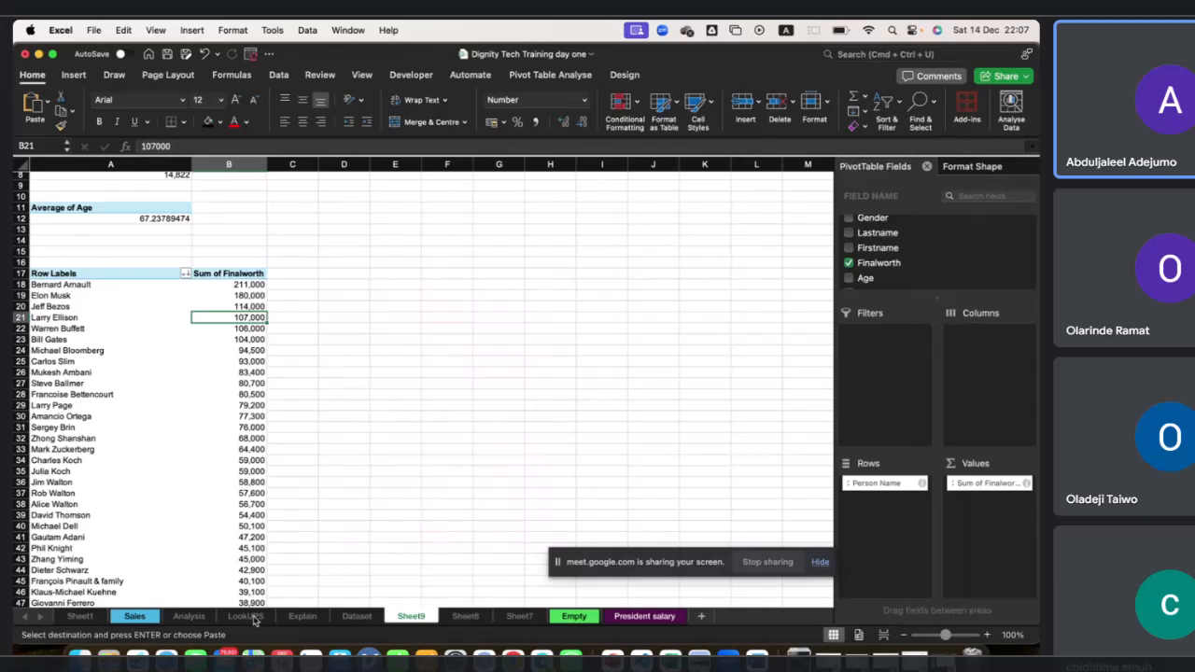
Unhide the Dashboard sheet.
right_click(254, 619)
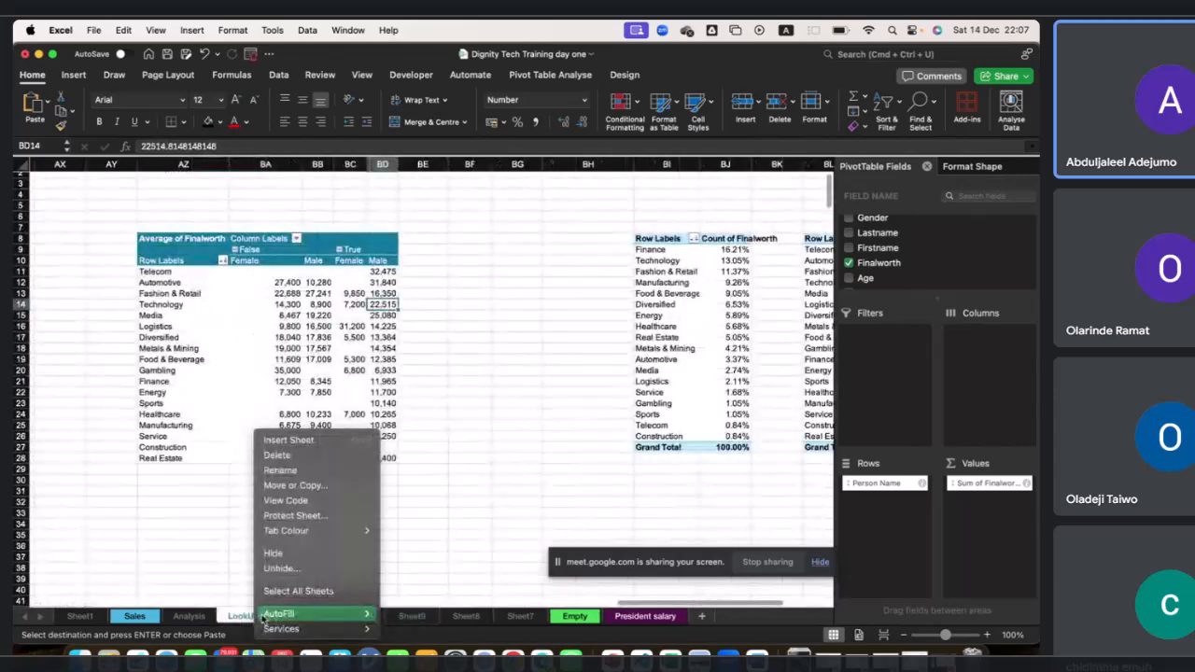
click(295, 569)
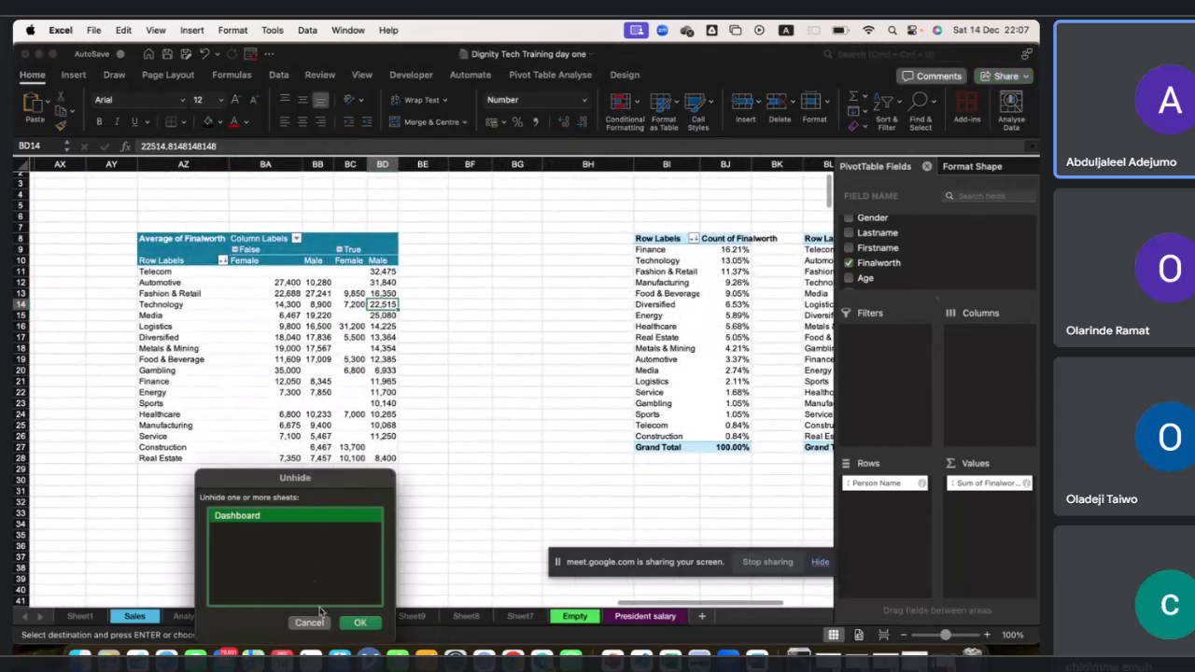
click(359, 621)
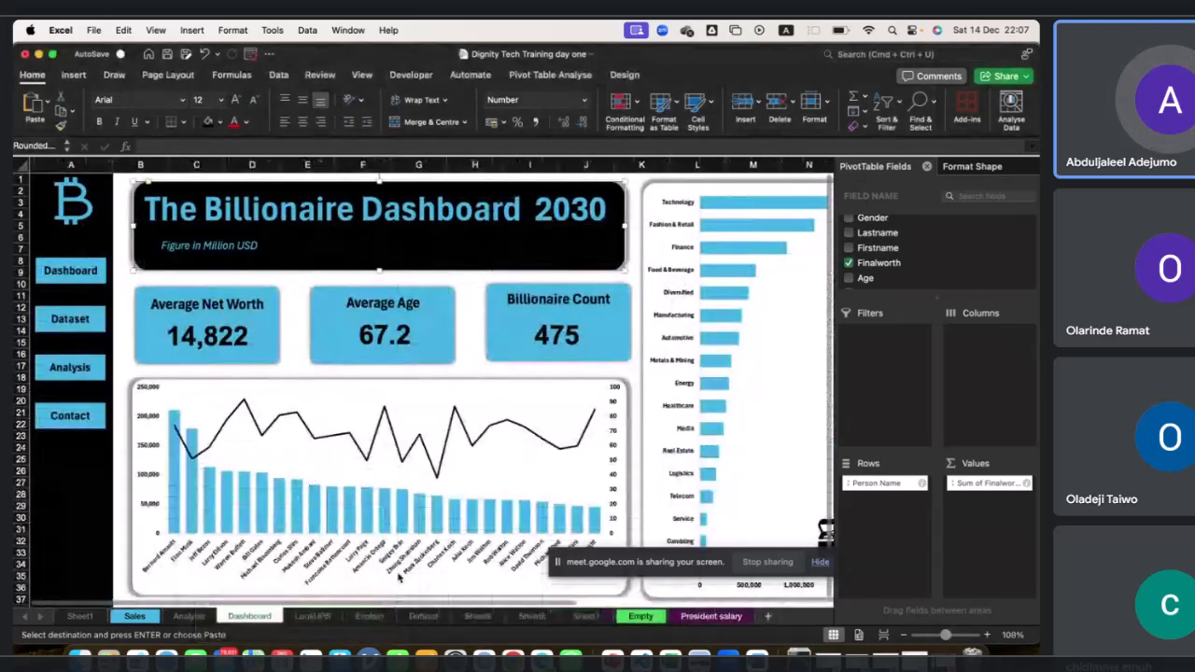
Examine the Billionaire Dashboard layout, its charts and slicers.
scroll(564, 430, right, 5)
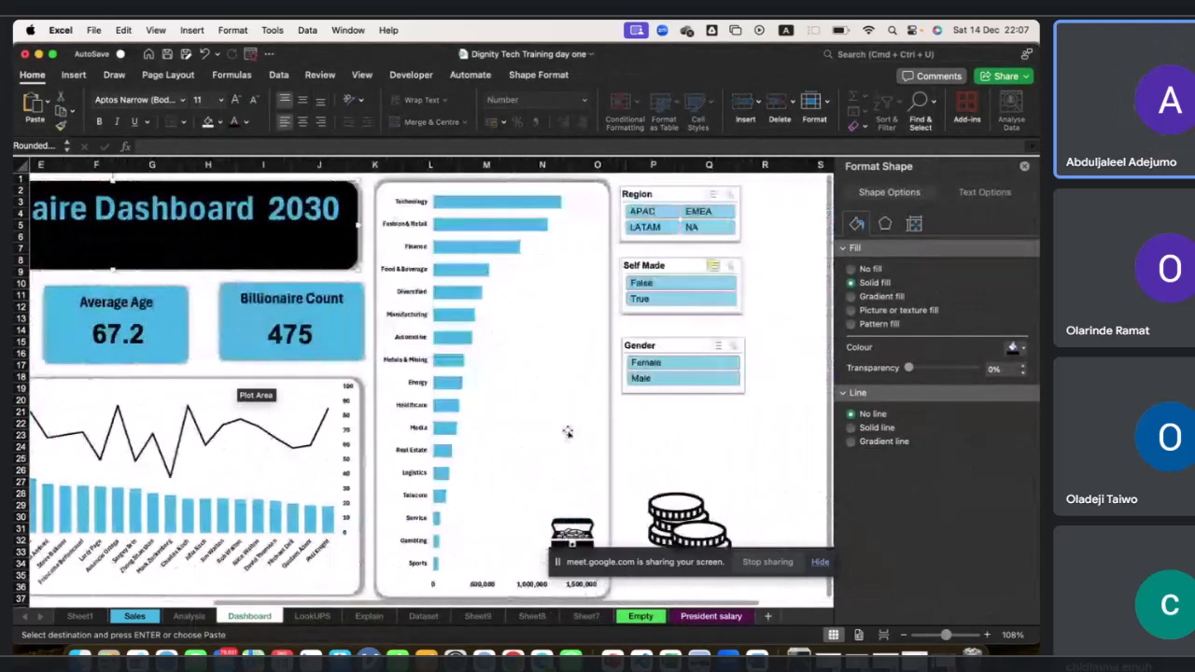
scroll(567, 431, left, 5)
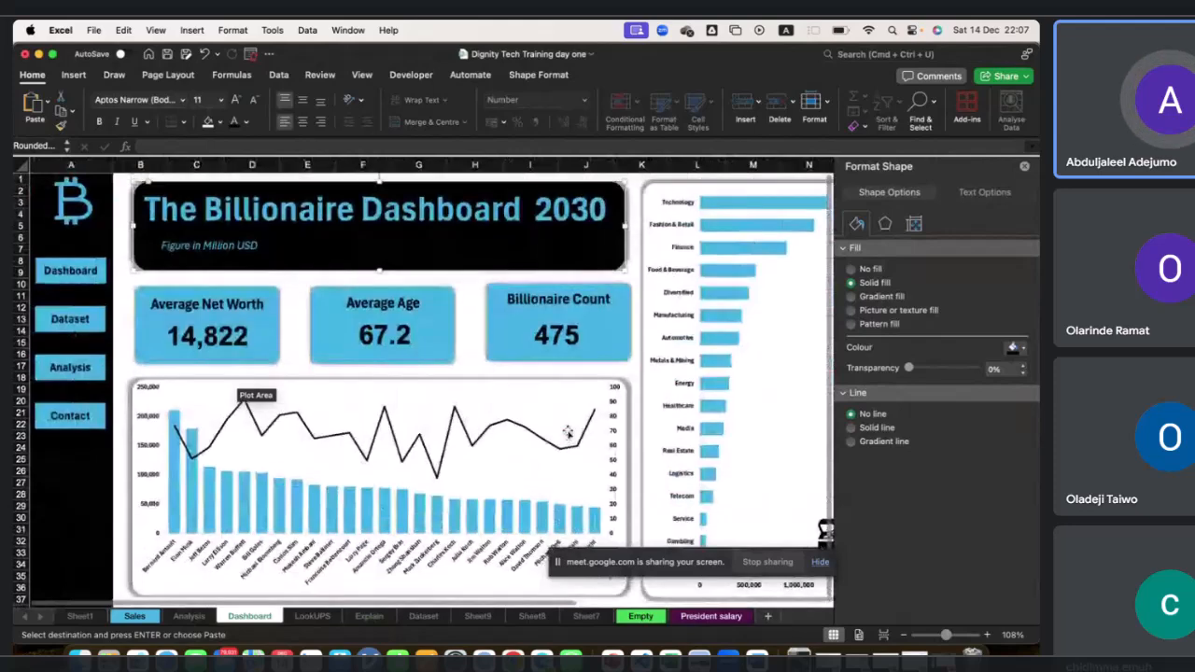
scroll(566, 432, right, 5)
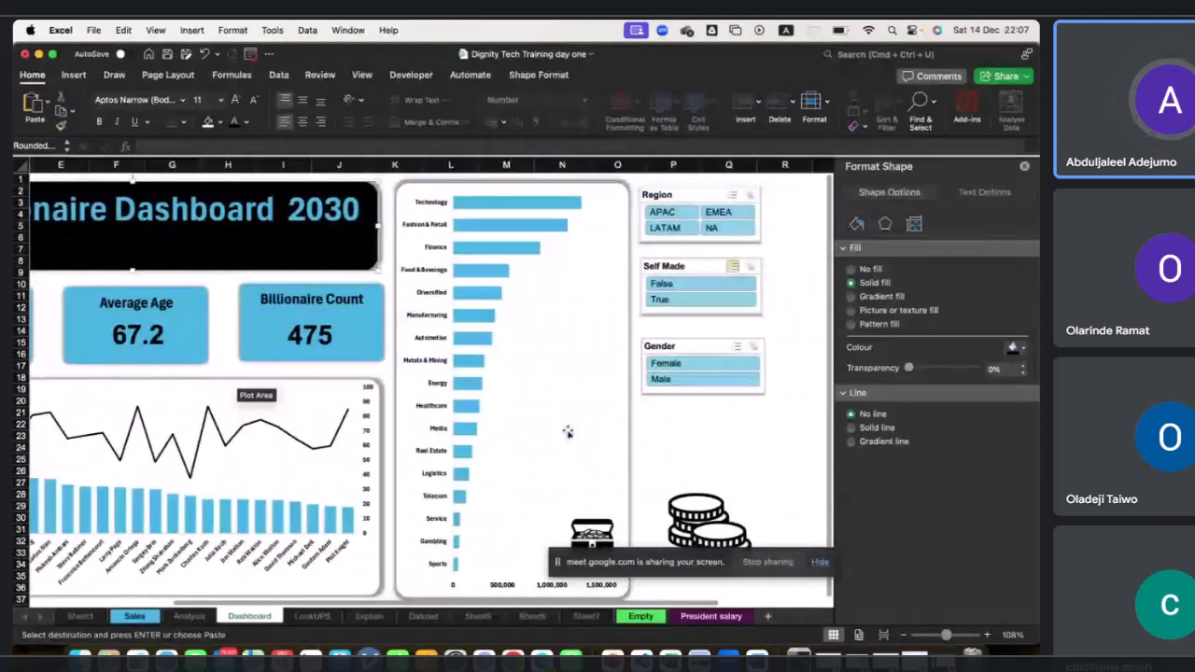
scroll(567, 431, left, 5)
scroll(568, 431, down, 4)
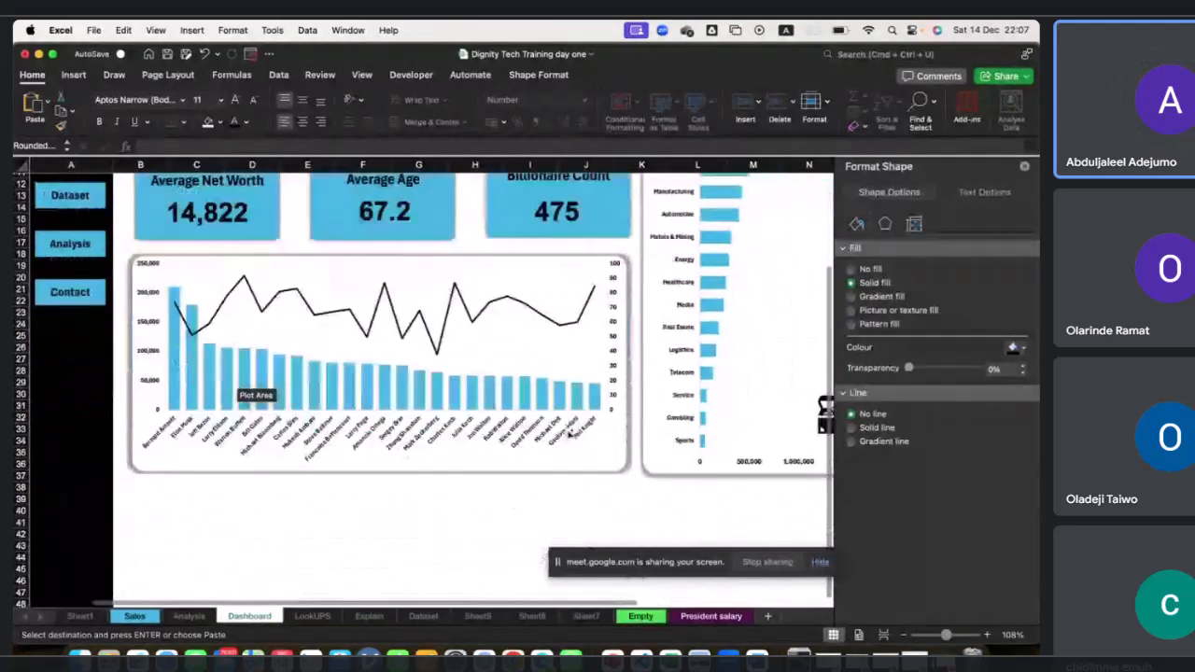
scroll(569, 434, up, 4)
scroll(568, 434, right, 5)
scroll(569, 434, left, 5)
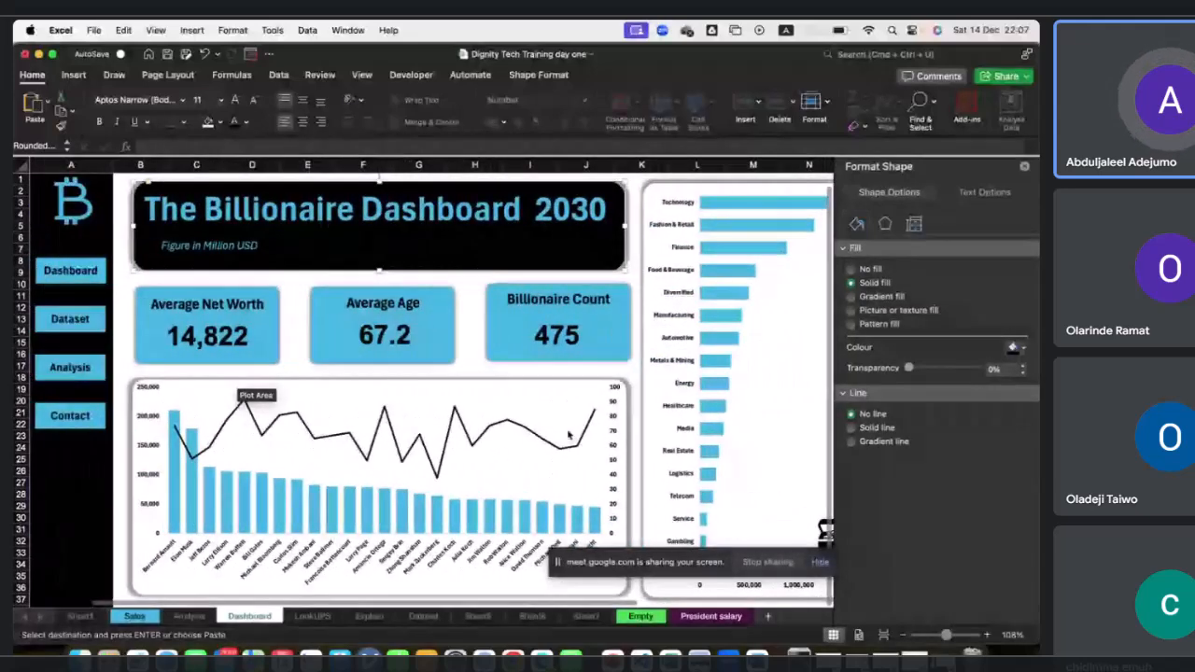
scroll(568, 434, right, 5)
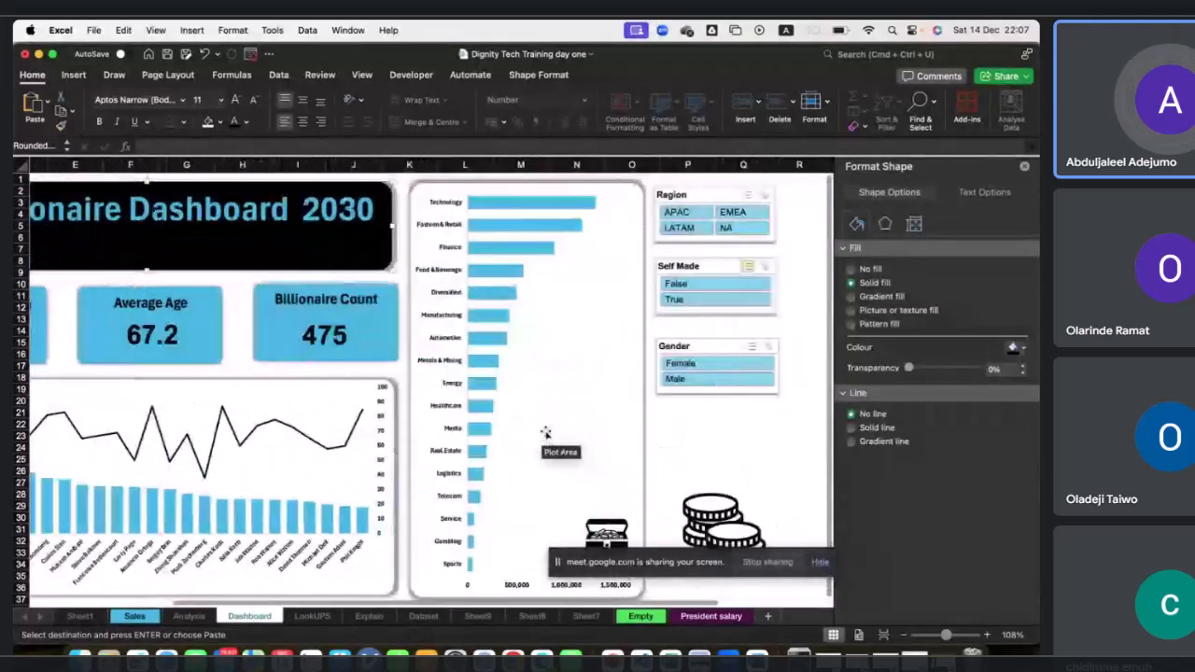
scroll(546, 432, left, 1)
scroll(546, 432, left, 3)
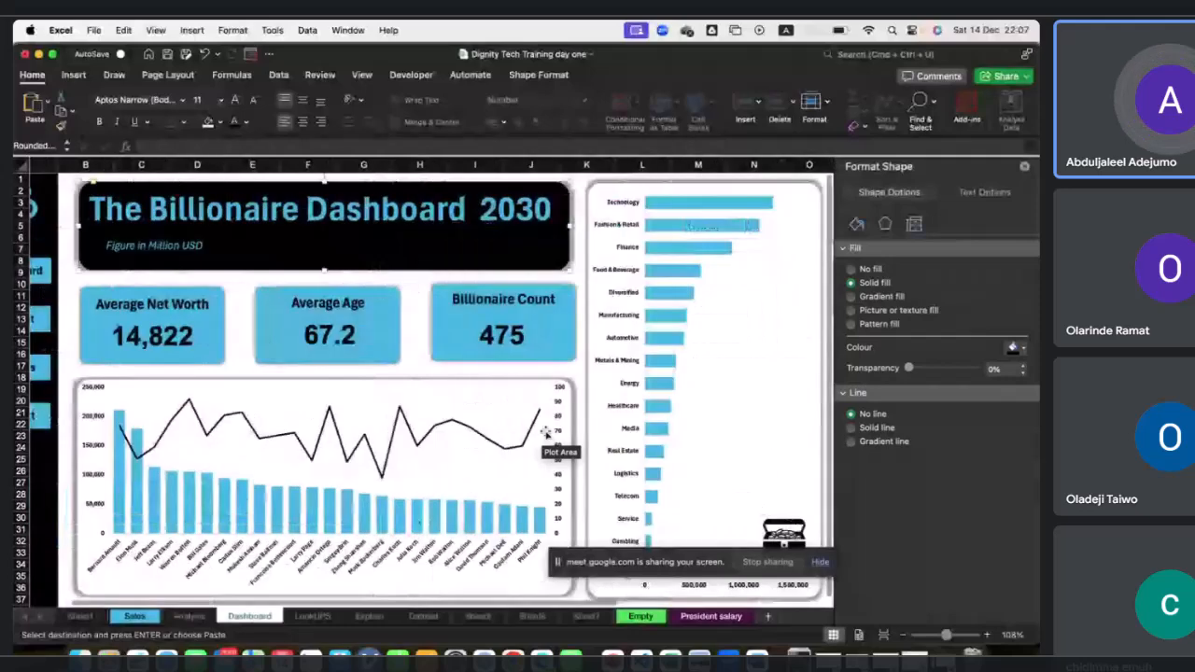
scroll(547, 432, left, 2)
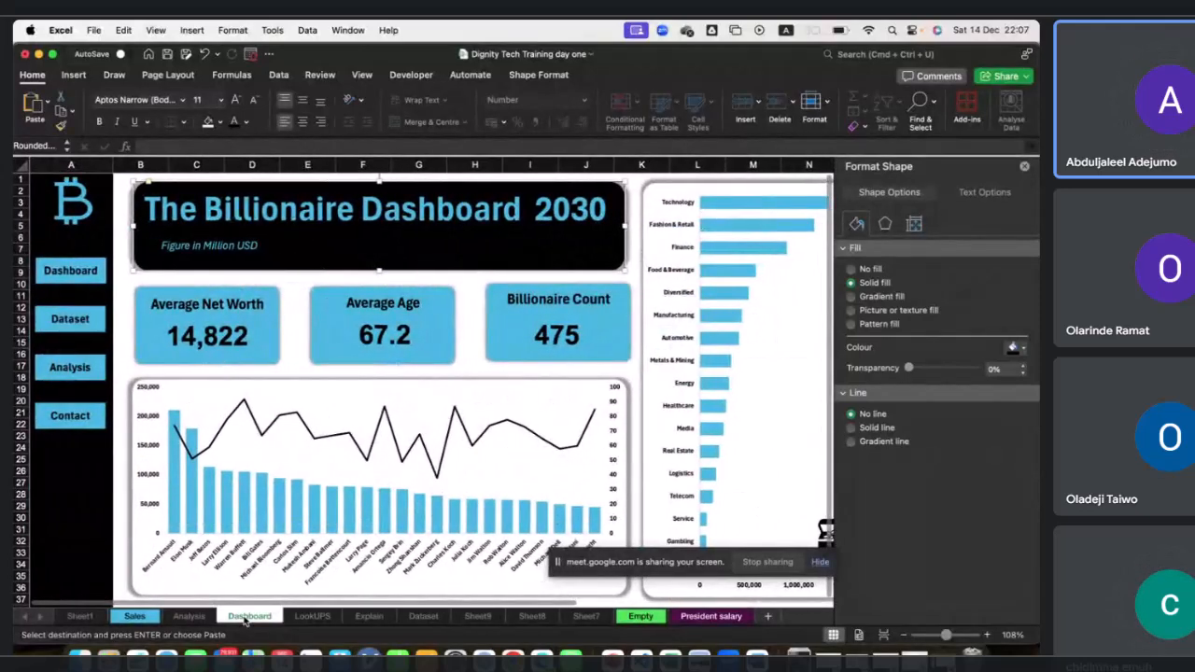
Hide the Dashboard sheet again.
right_click(245, 623)
click(284, 571)
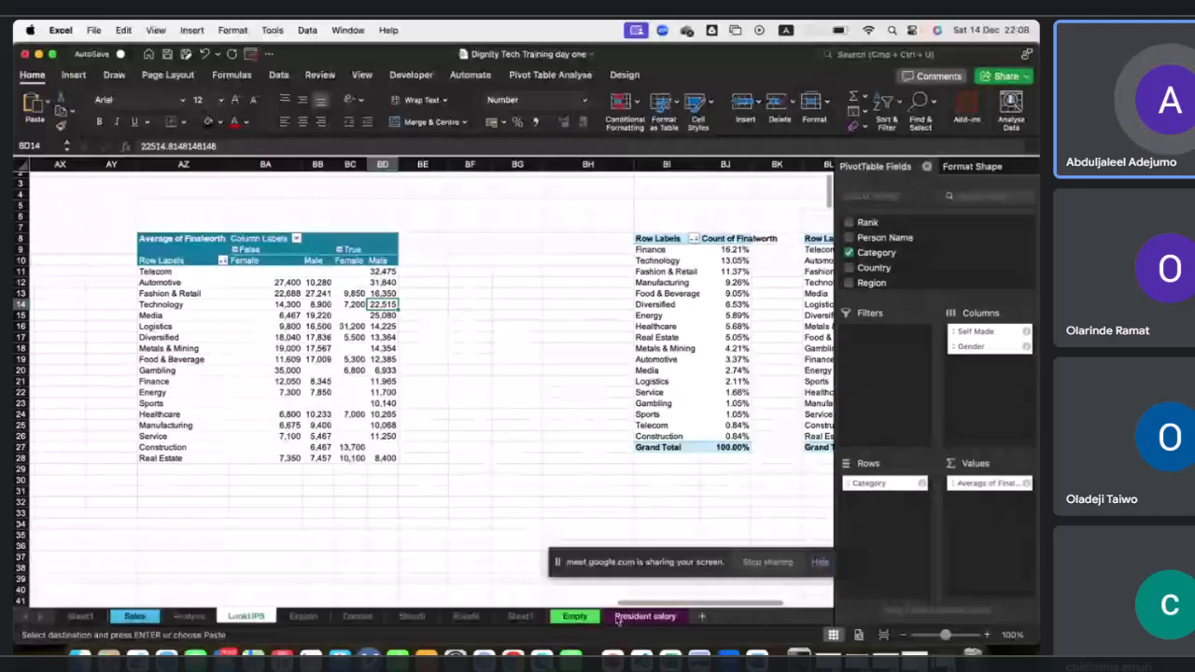
Rename the Sheet9 pivot sheet as Backend.
click(519, 616)
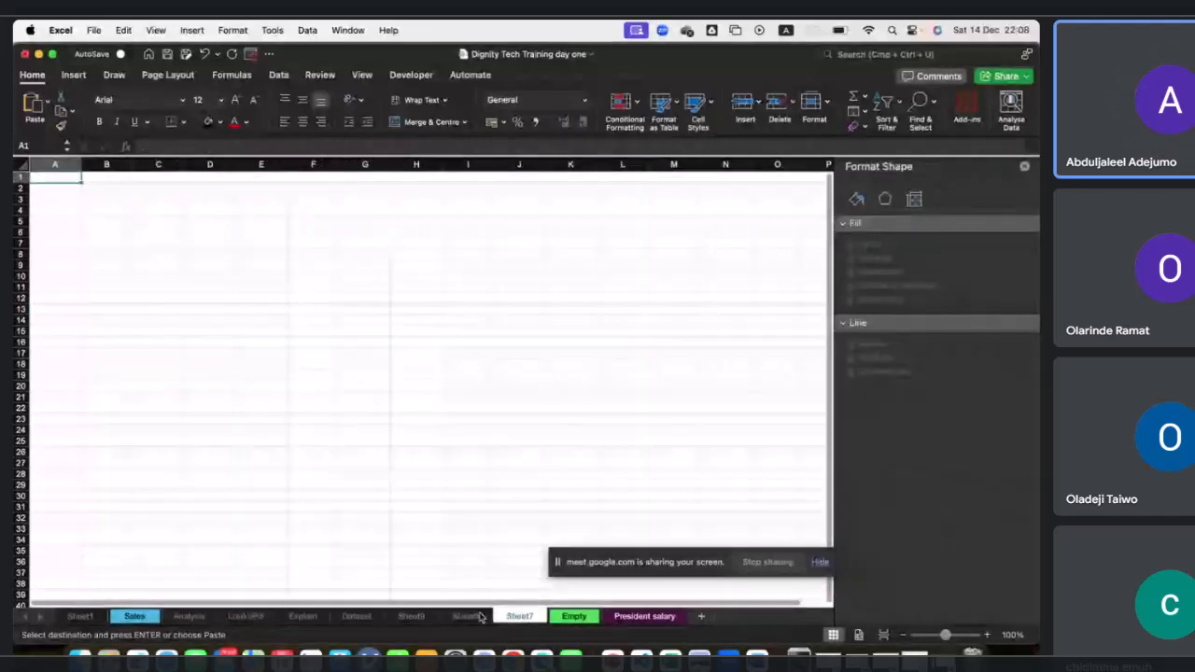
click(479, 616)
click(410, 616)
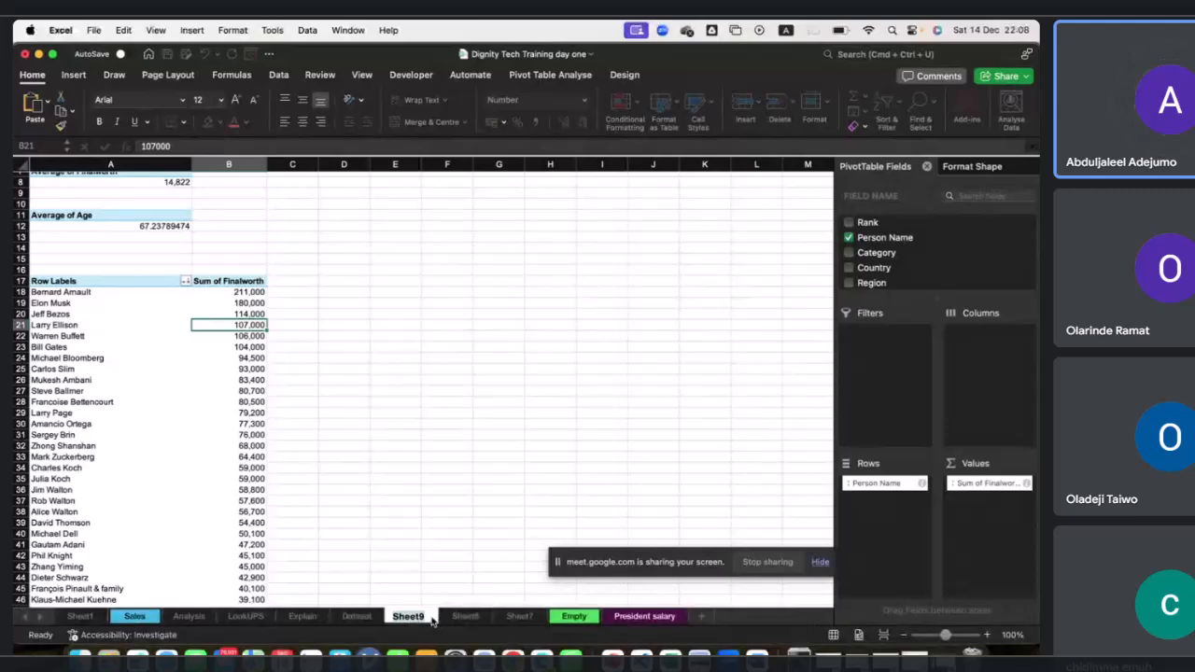
double_click(432, 620)
text(B)
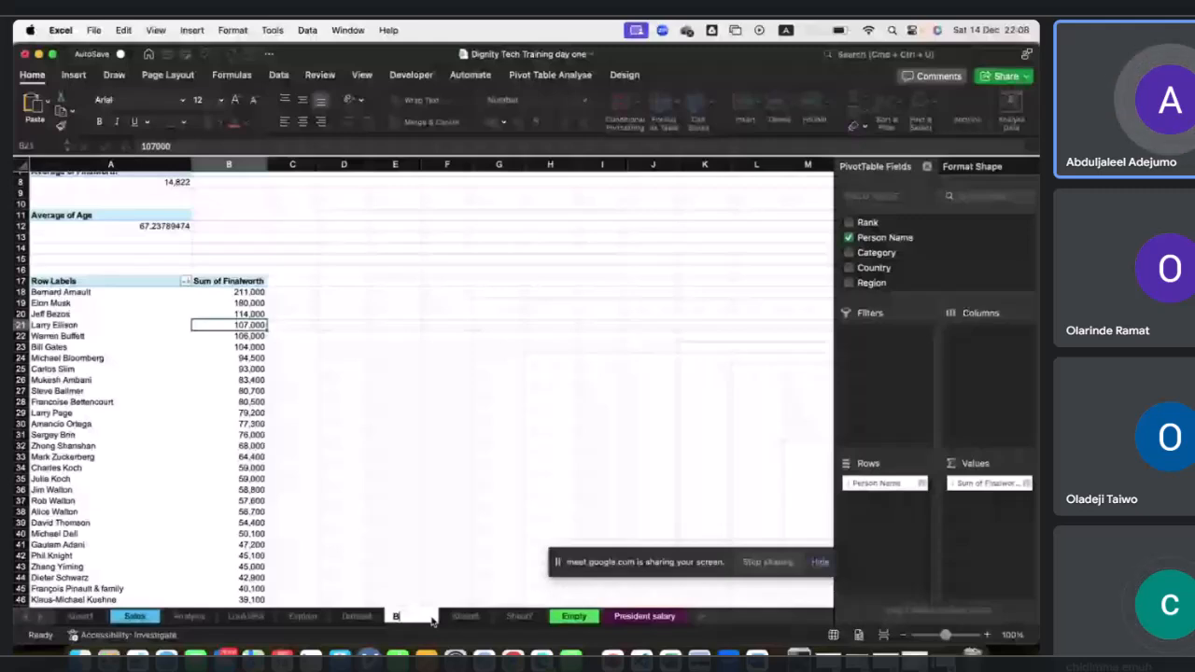
text(acku)
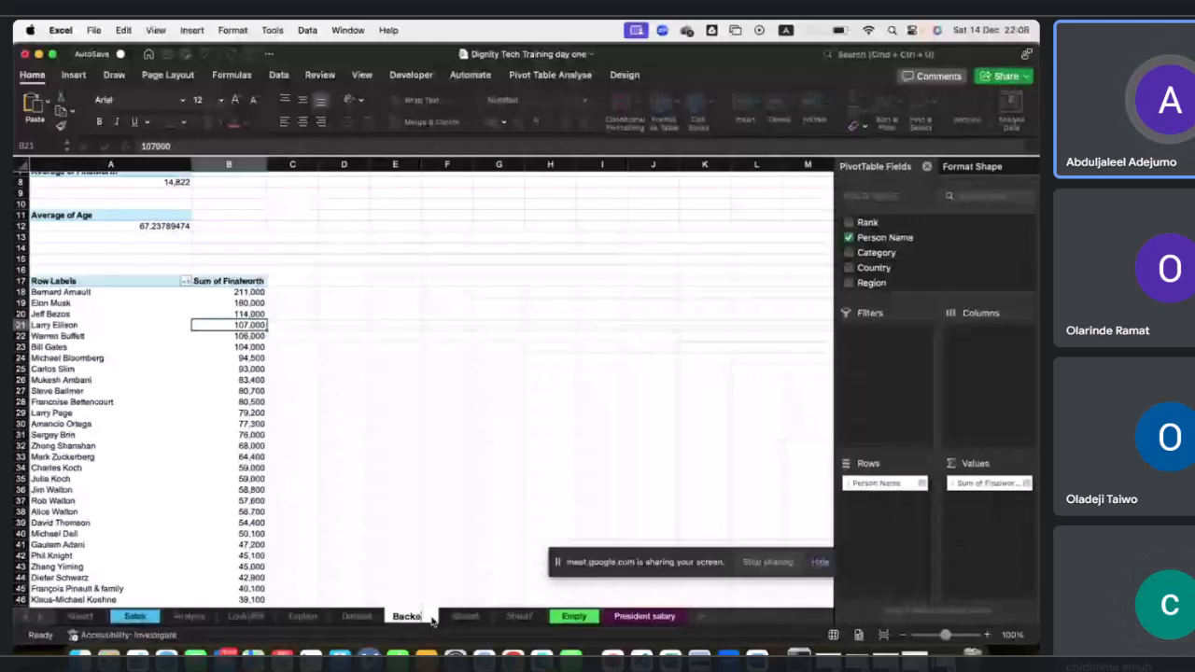
text(nd)
key(Return)
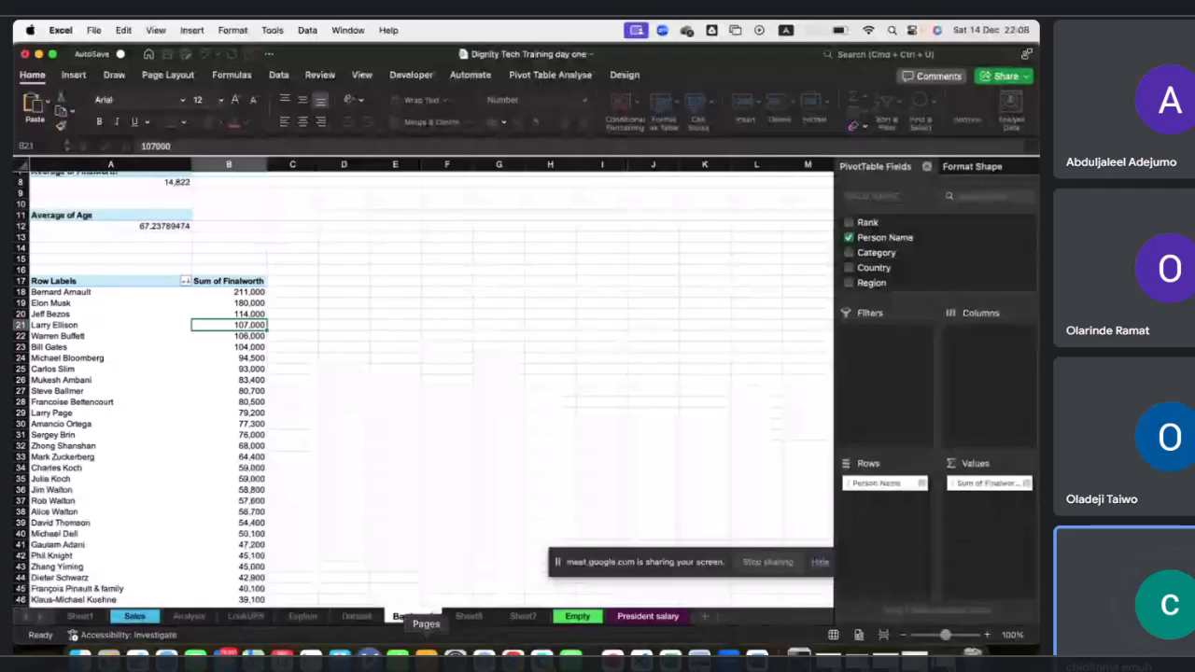
Filter the Person Name pivot rows by value to show only the top 20 items.
scroll(239, 450, down, 3)
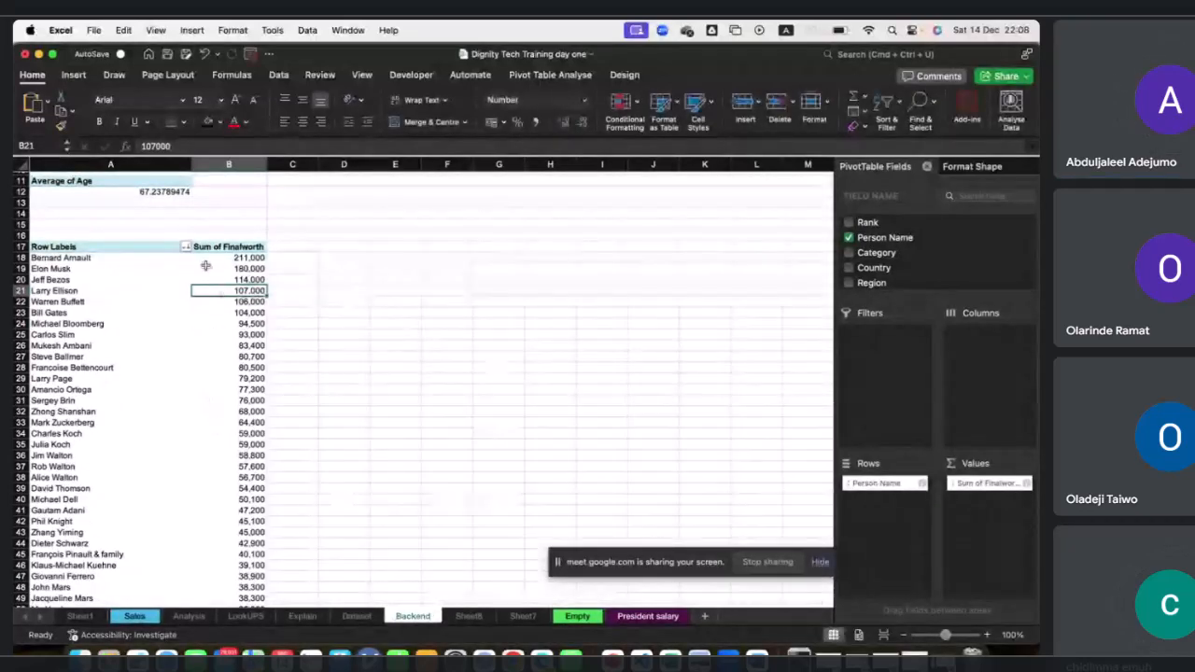
scroll(187, 339, down, 4)
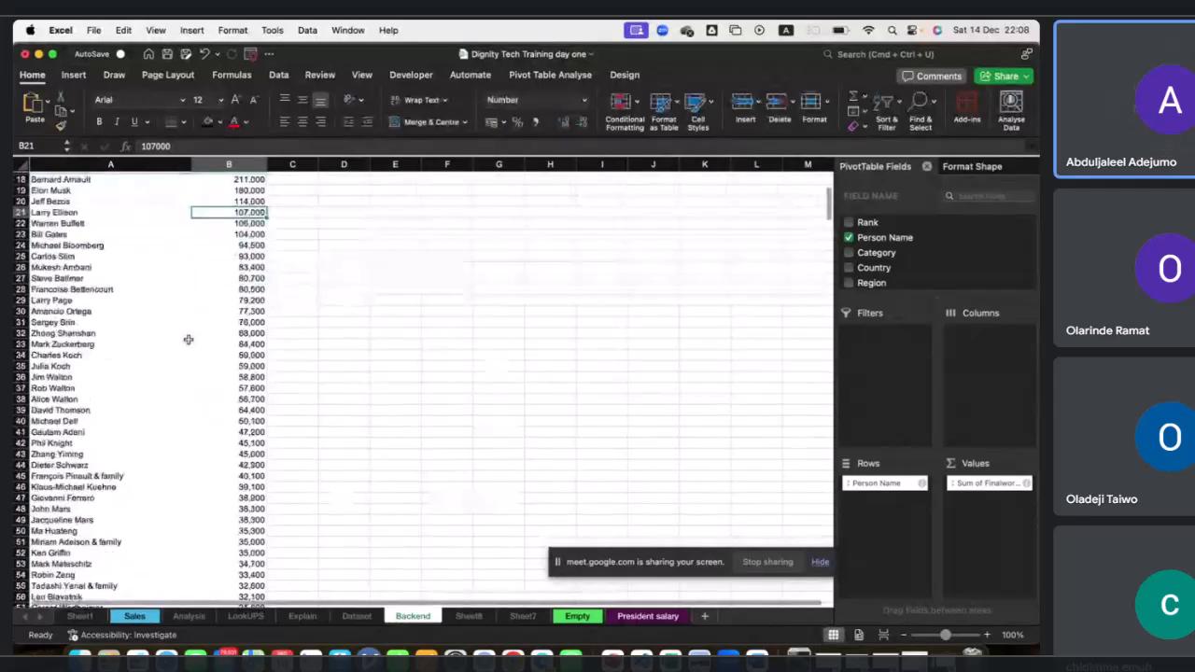
scroll(188, 339, up, 5)
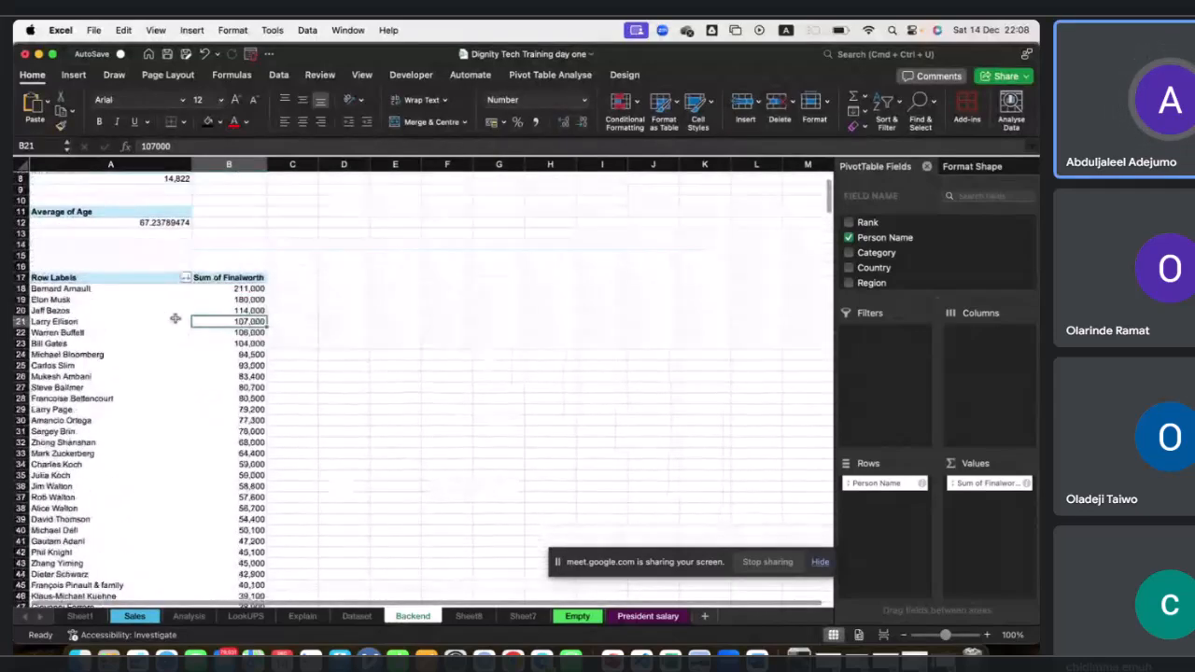
scroll(198, 363, down, 10)
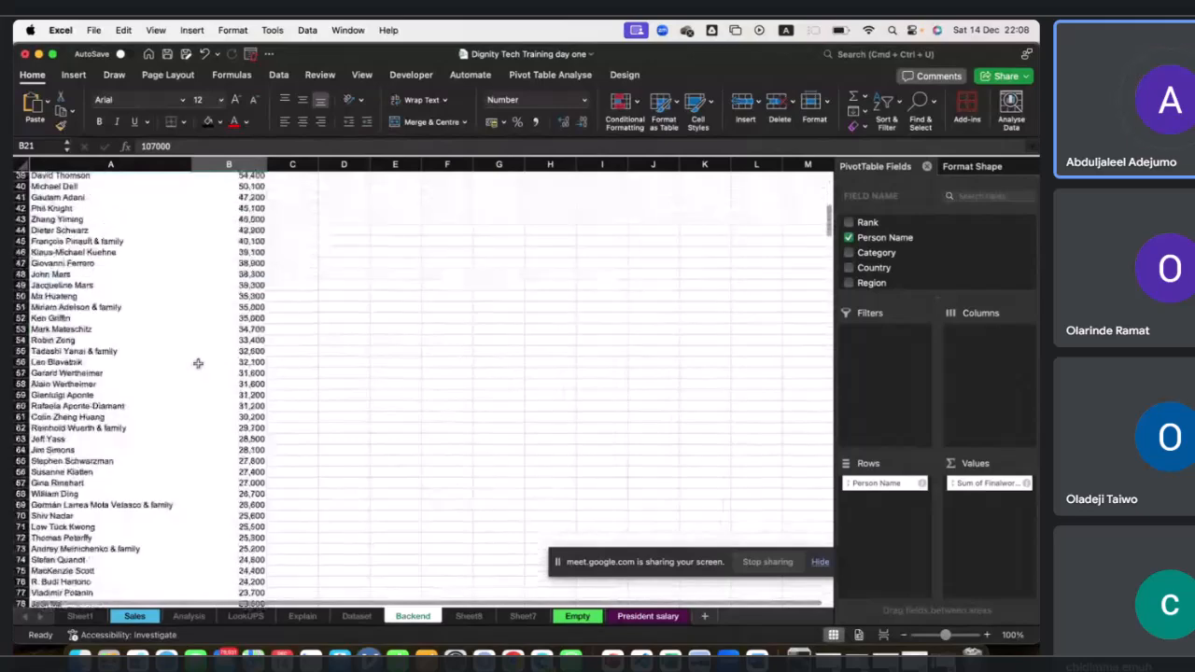
scroll(197, 364, up, 12)
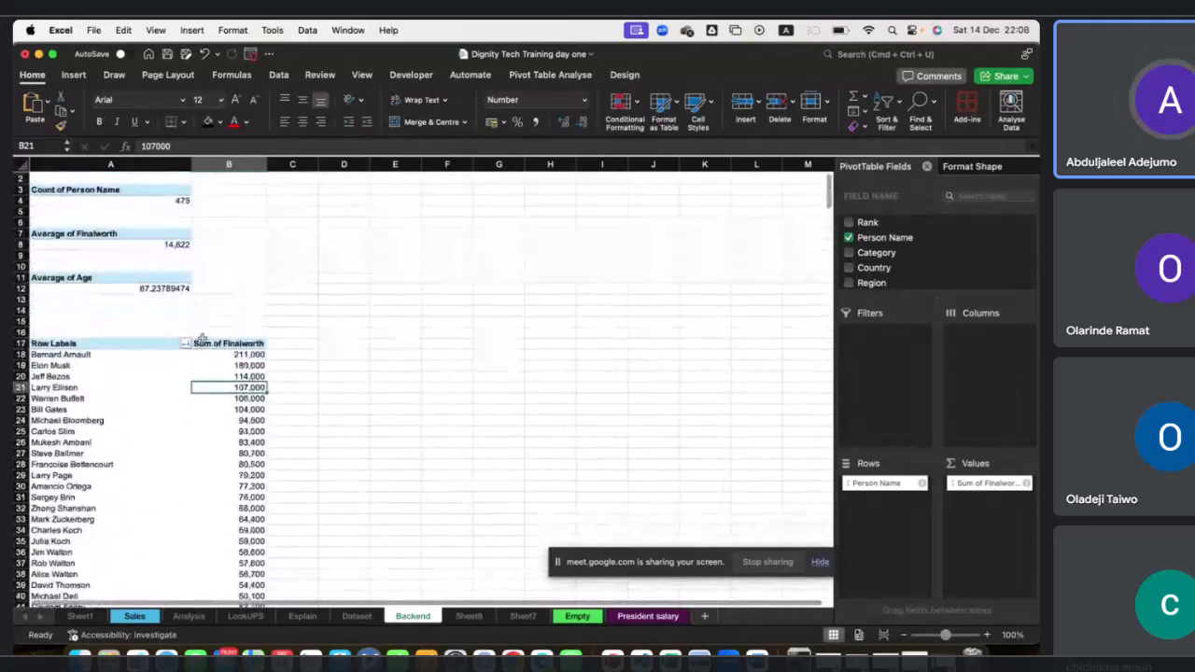
click(186, 343)
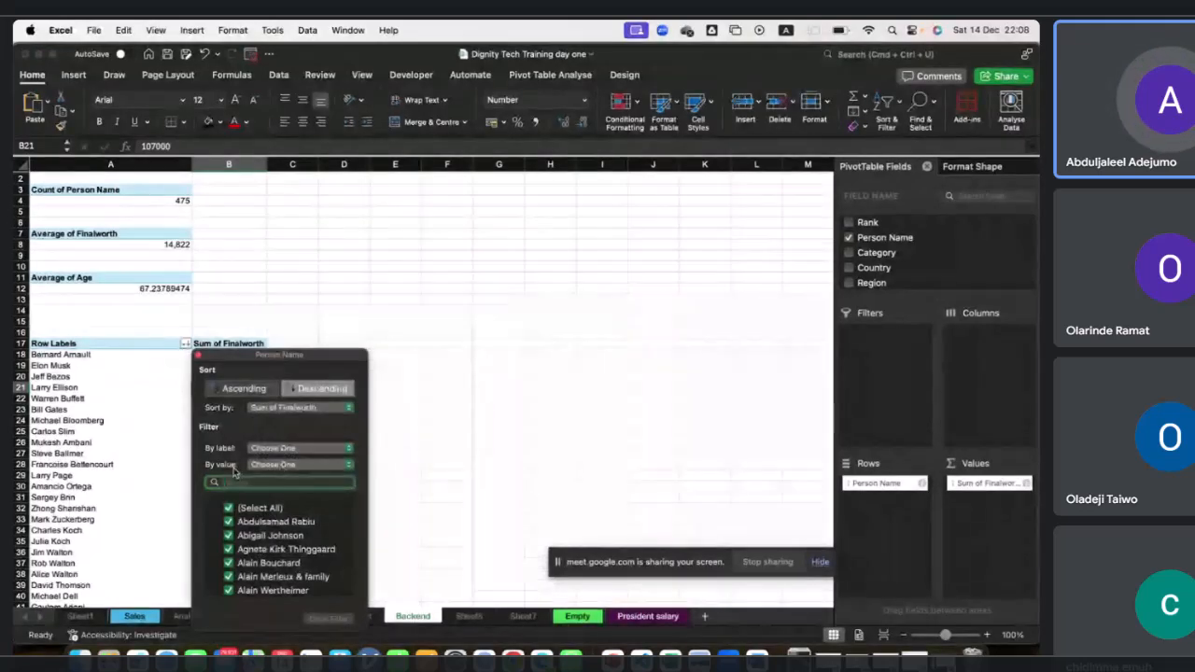
click(275, 465)
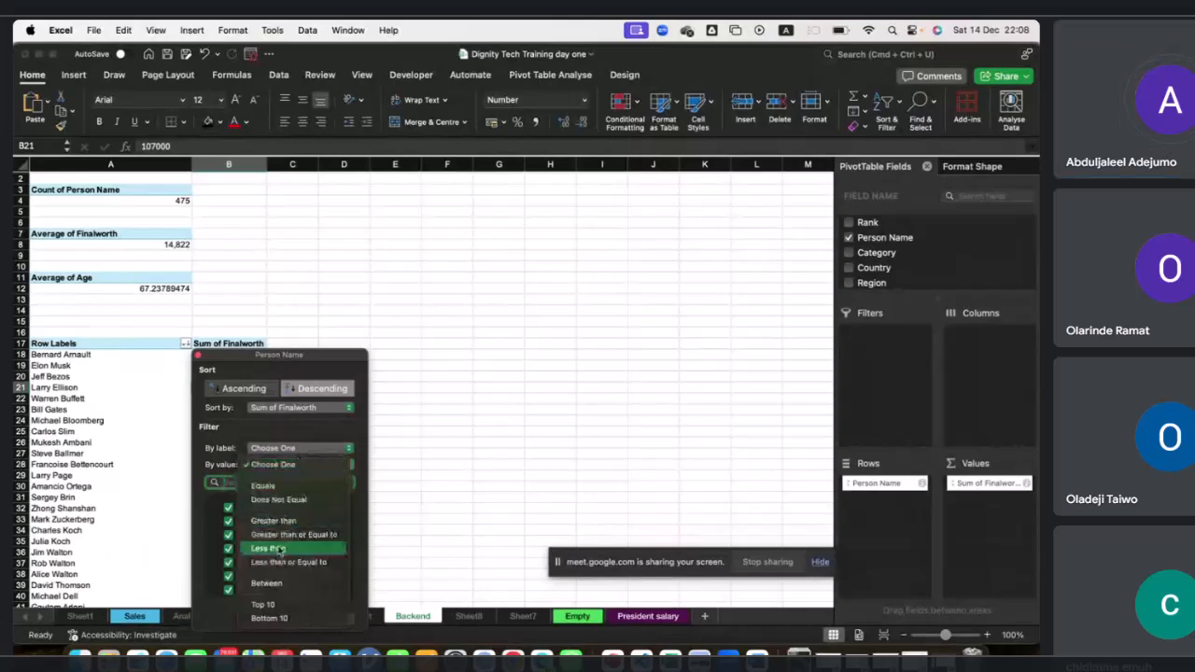
click(276, 606)
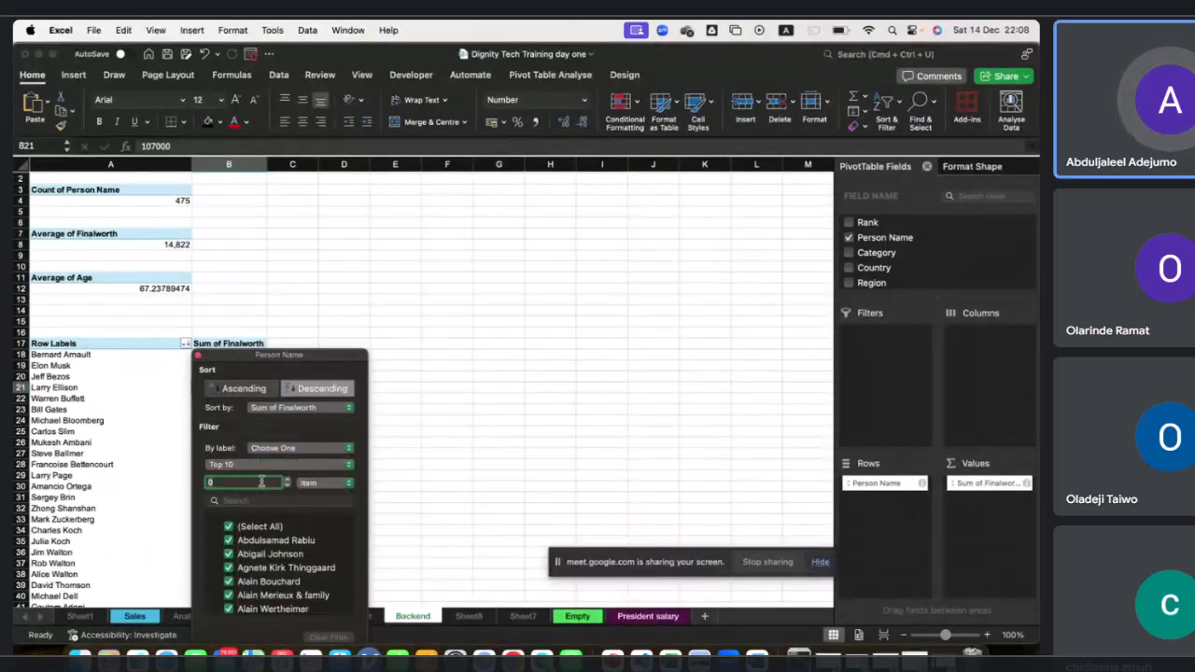
text(20)
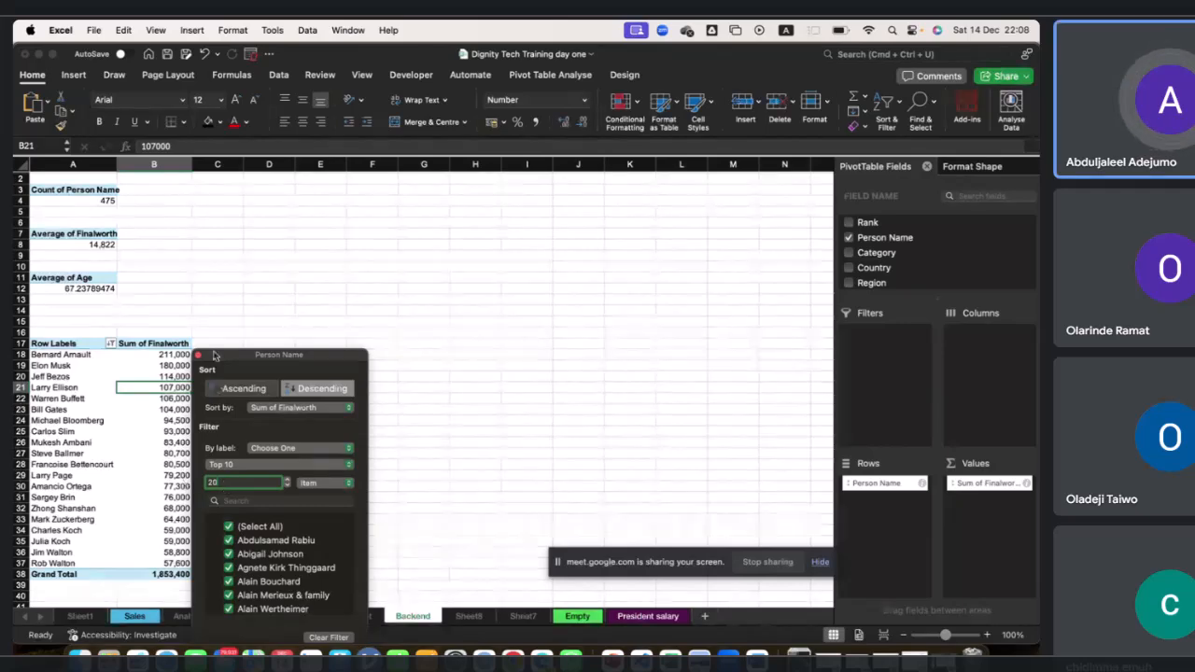
drag(213, 355, 376, 325)
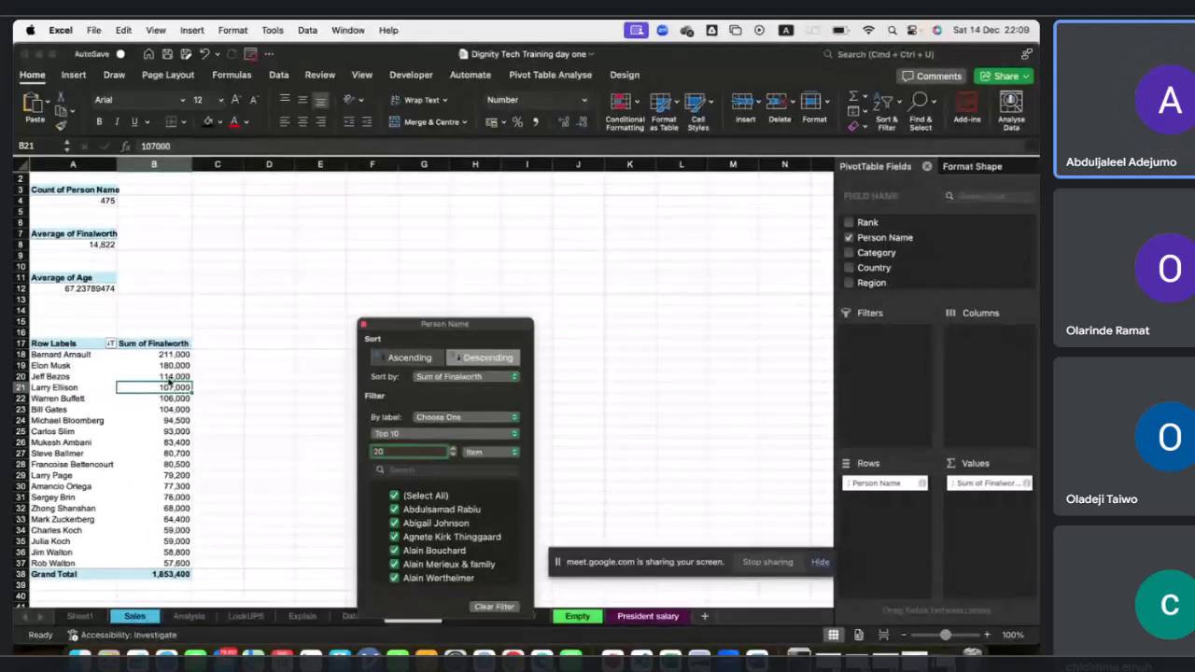
click(363, 325)
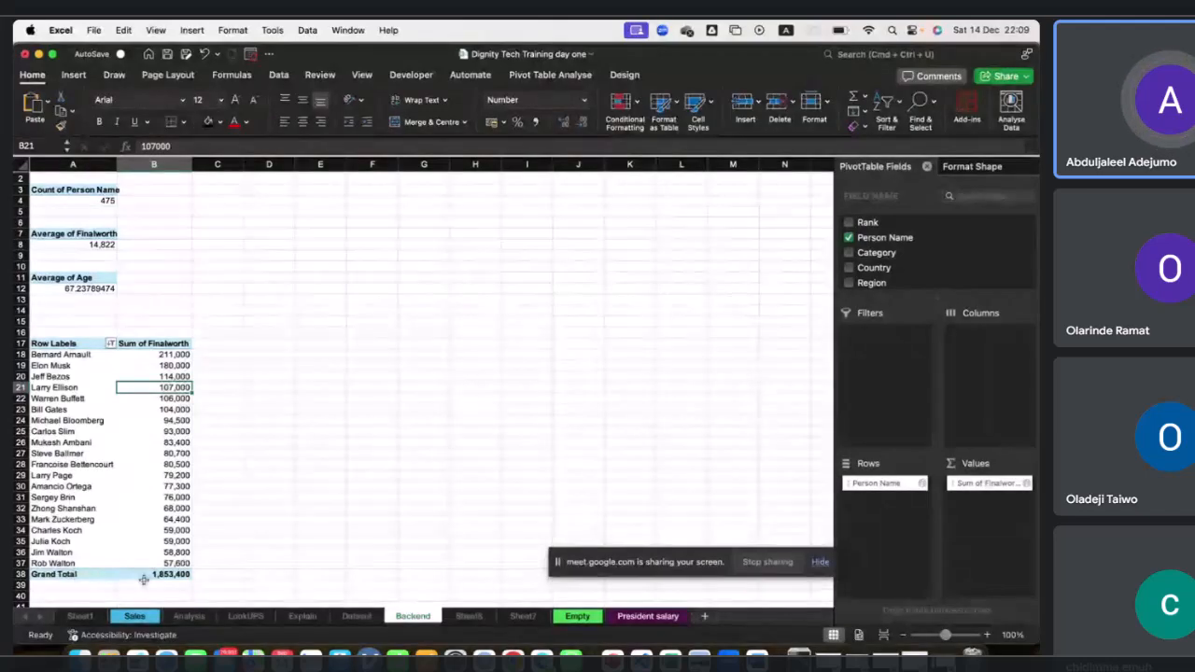
Turn off the pivot table's grand totals for rows and columns.
click(626, 75)
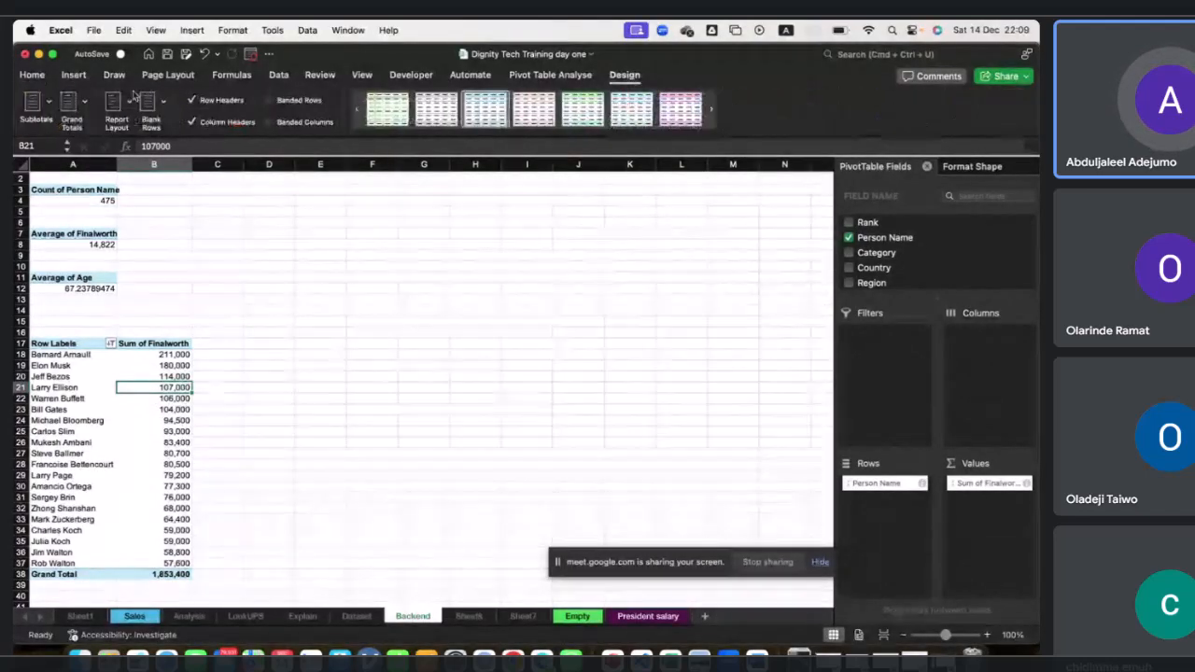
click(83, 104)
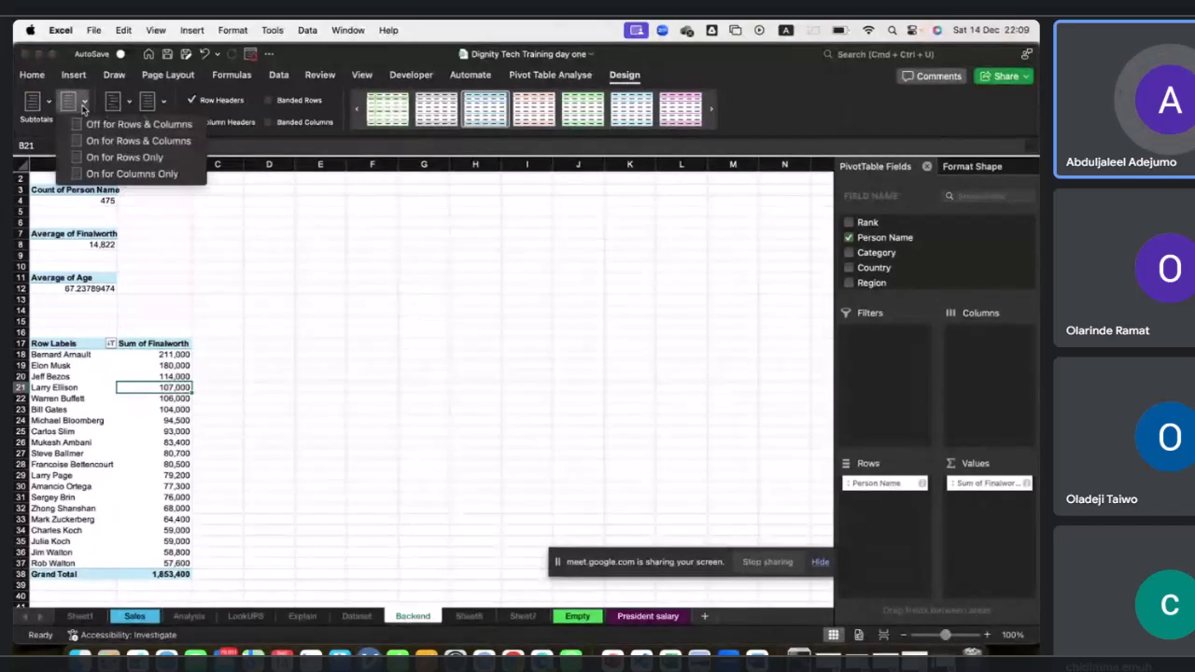
click(103, 124)
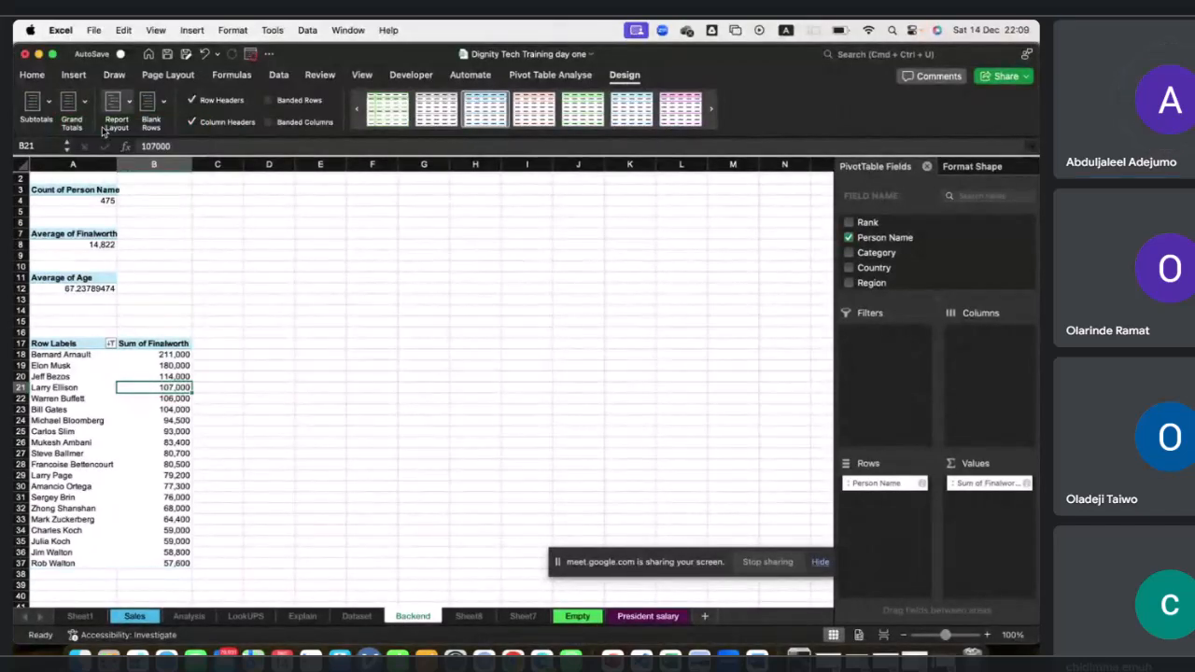
scroll(159, 321, down, 3)
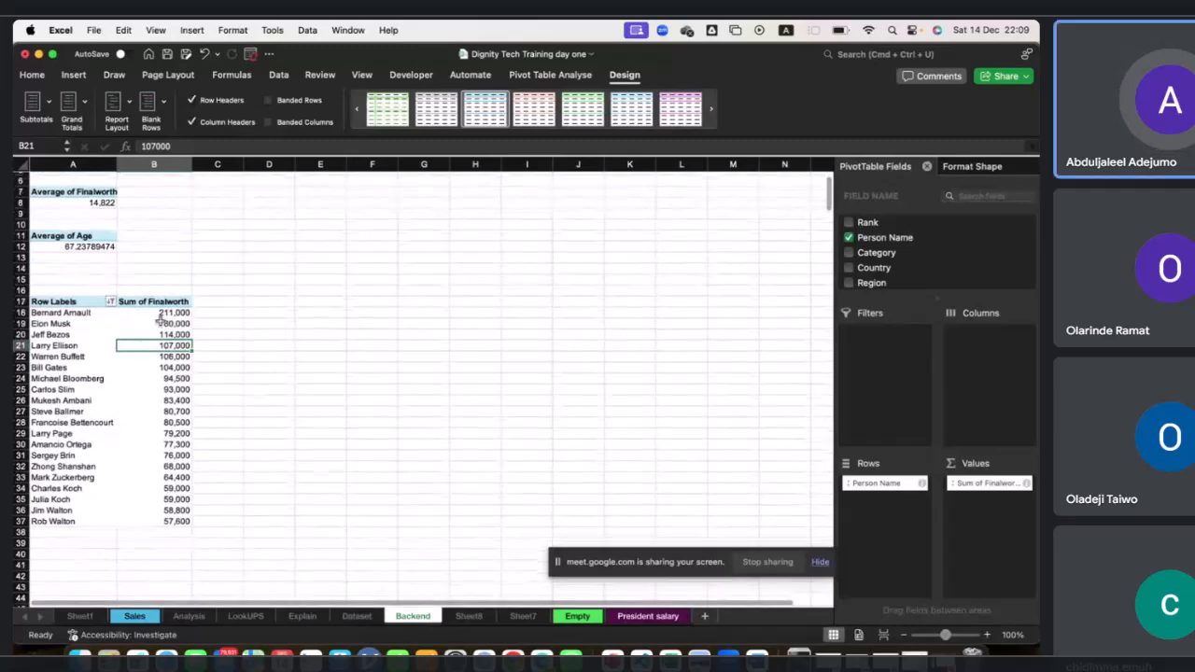
Paste a copied pivot table below the top-20 list at cell A42.
scroll(166, 320, down, 1)
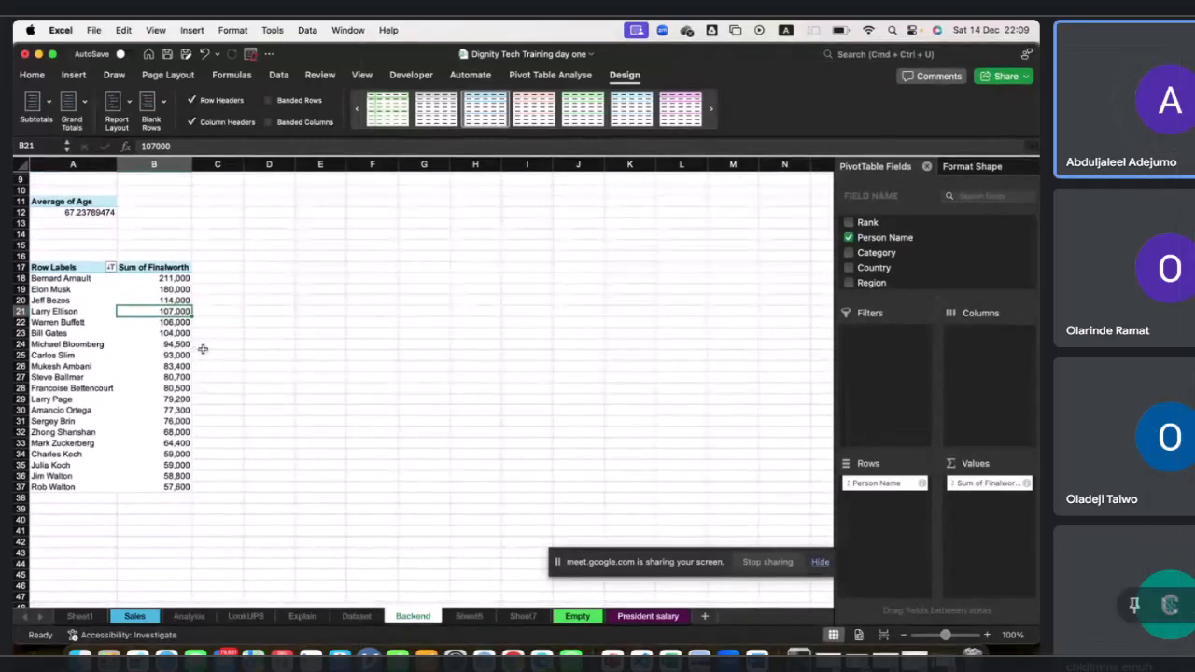
scroll(222, 368, down, 2)
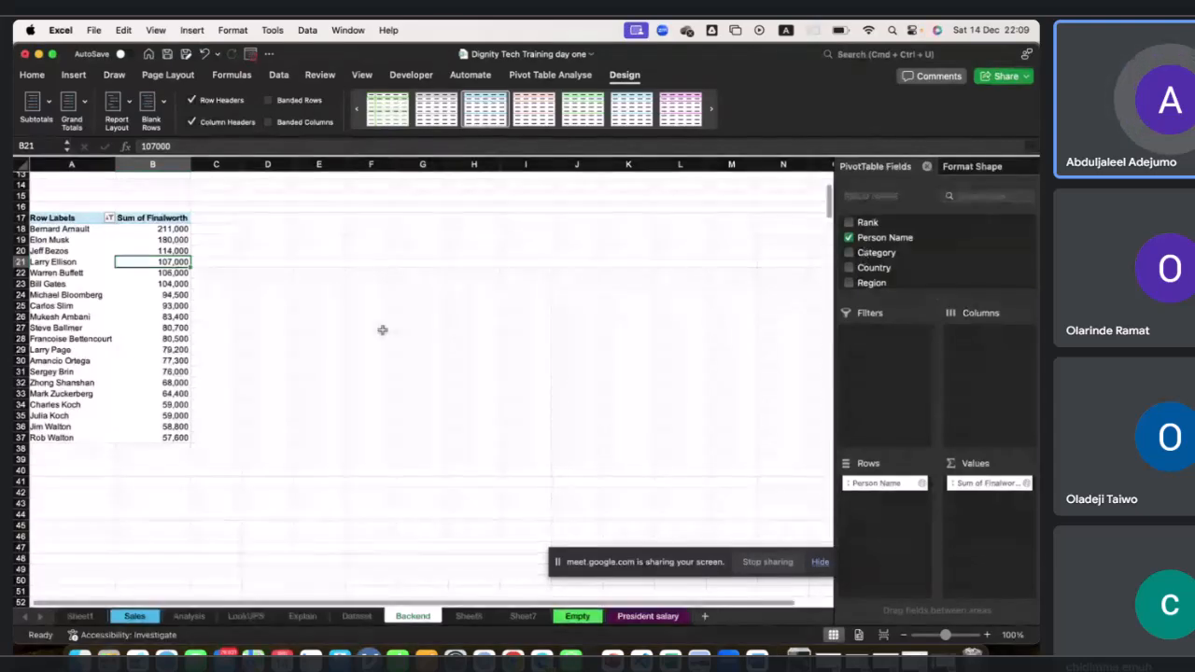
click(89, 489)
text(Count of Person Name 475)
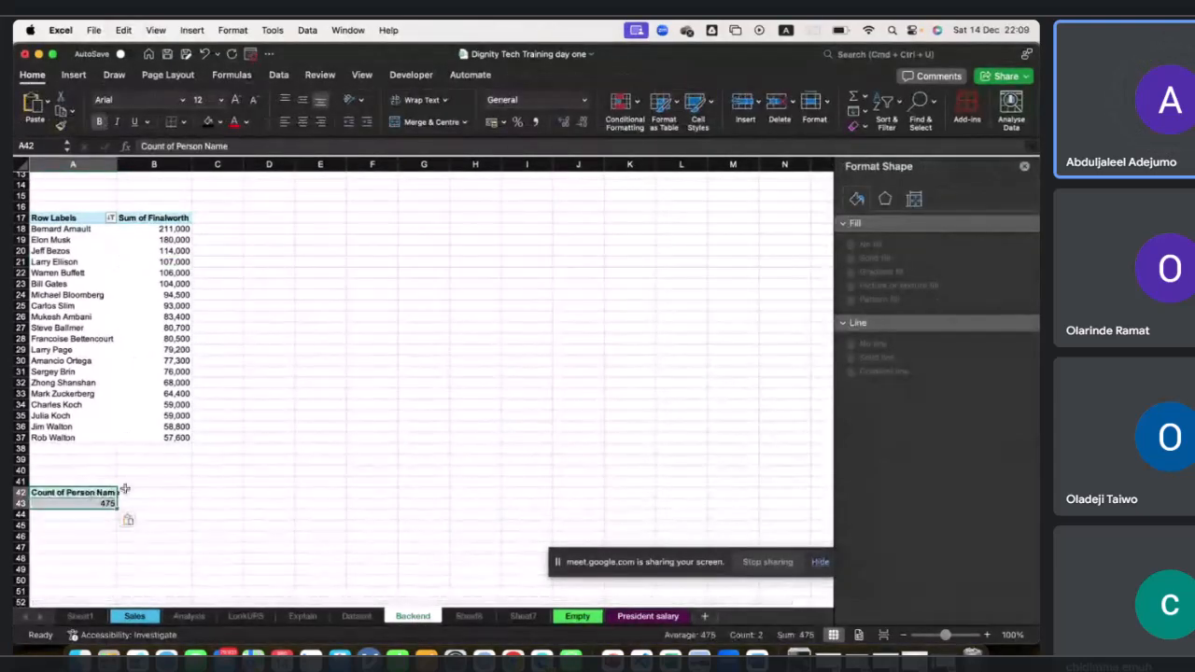
click(83, 502)
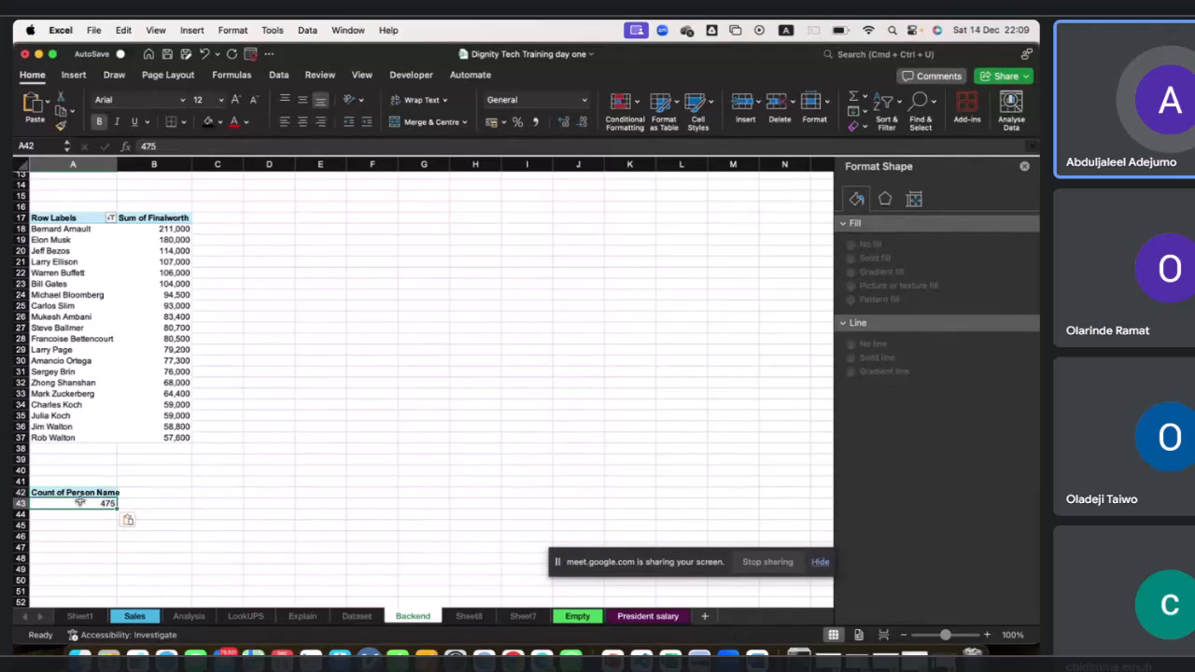
click(1026, 167)
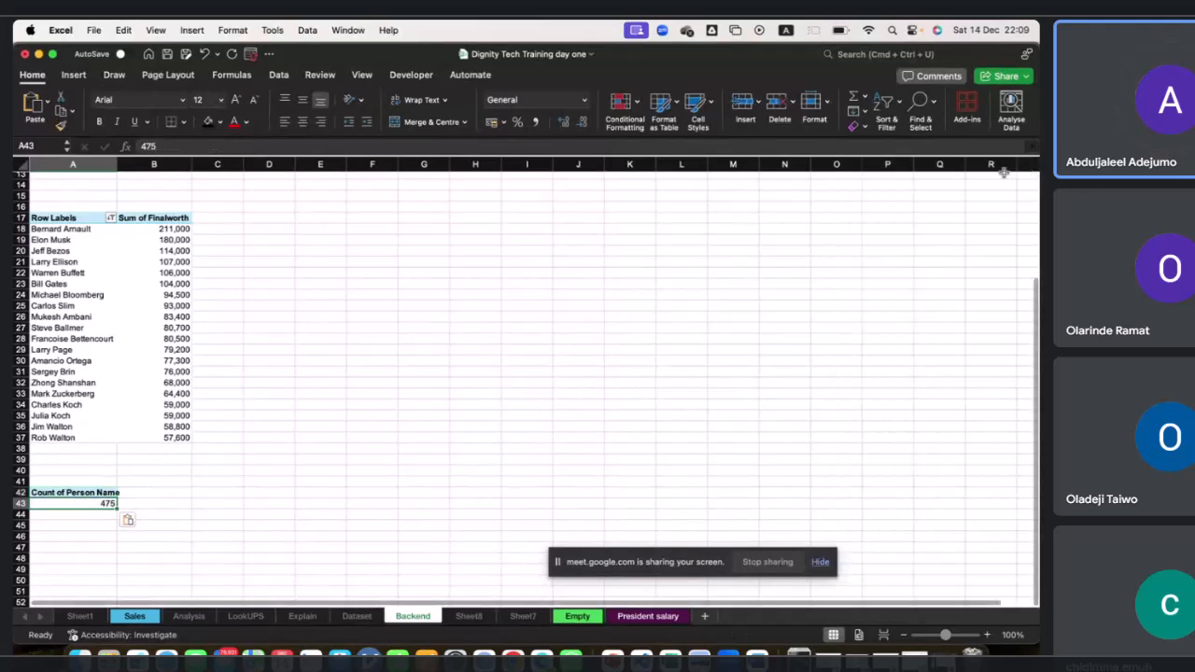
double_click(82, 502)
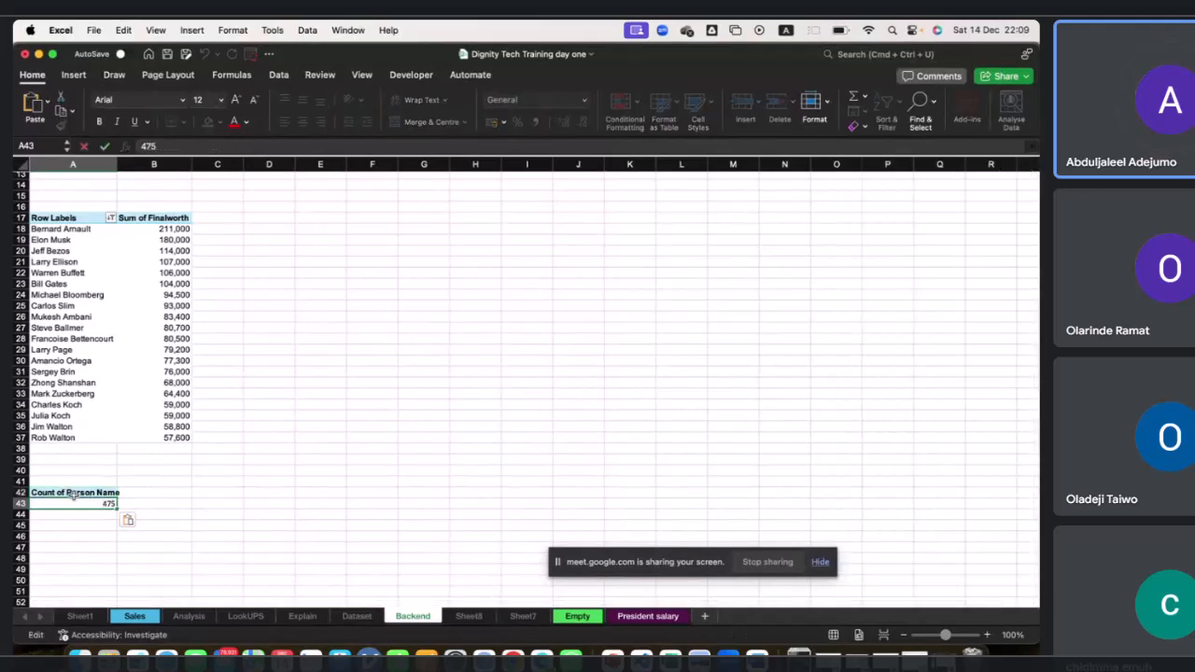
click(77, 492)
double_click(78, 493)
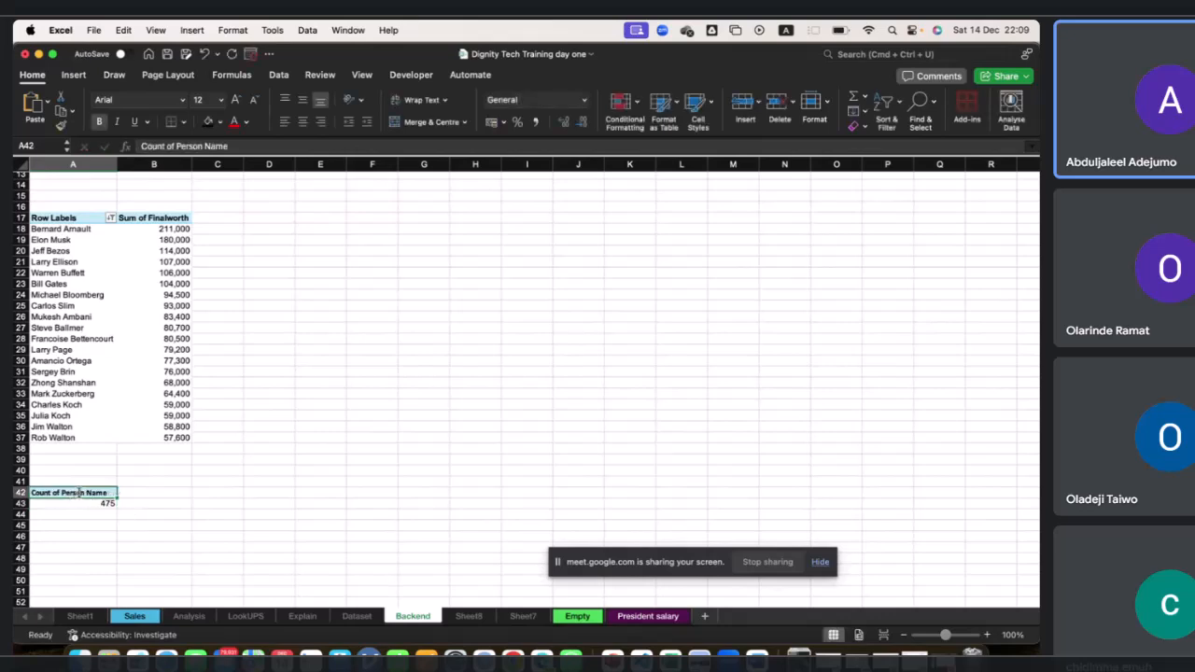
Clear the pasted pivot table from cells A42 and A43.
click(55, 220)
drag(55, 219, 171, 439)
key(super+c)
click(94, 494)
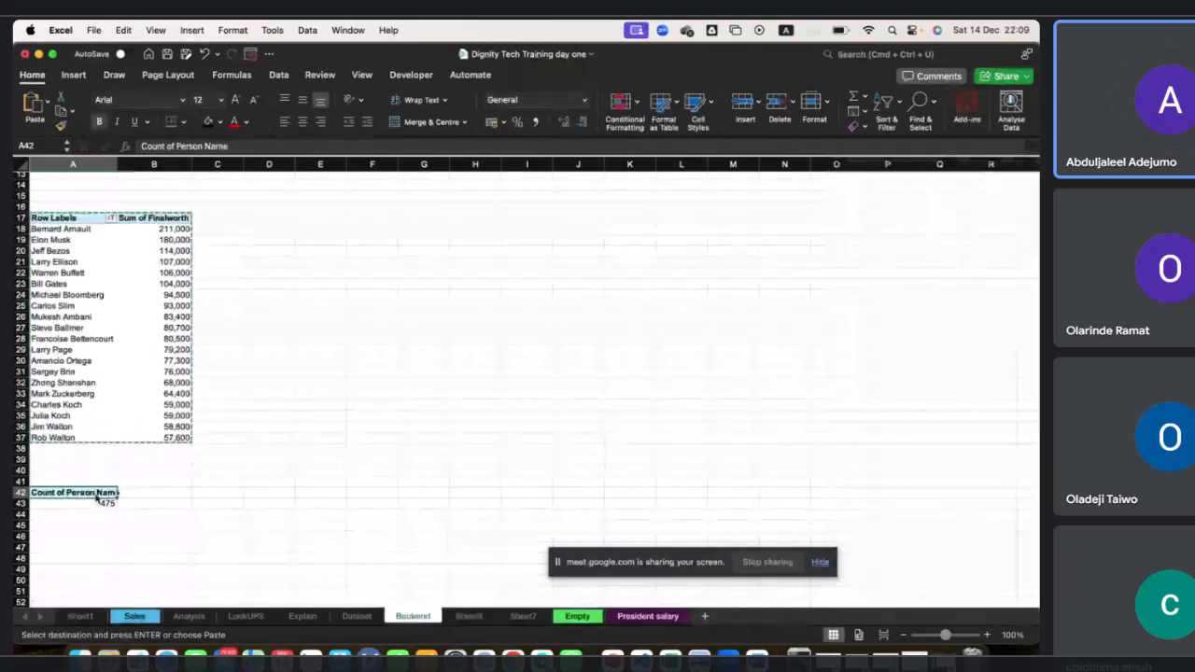
key(Delete)
click(89, 505)
key(Delete)
click(94, 490)
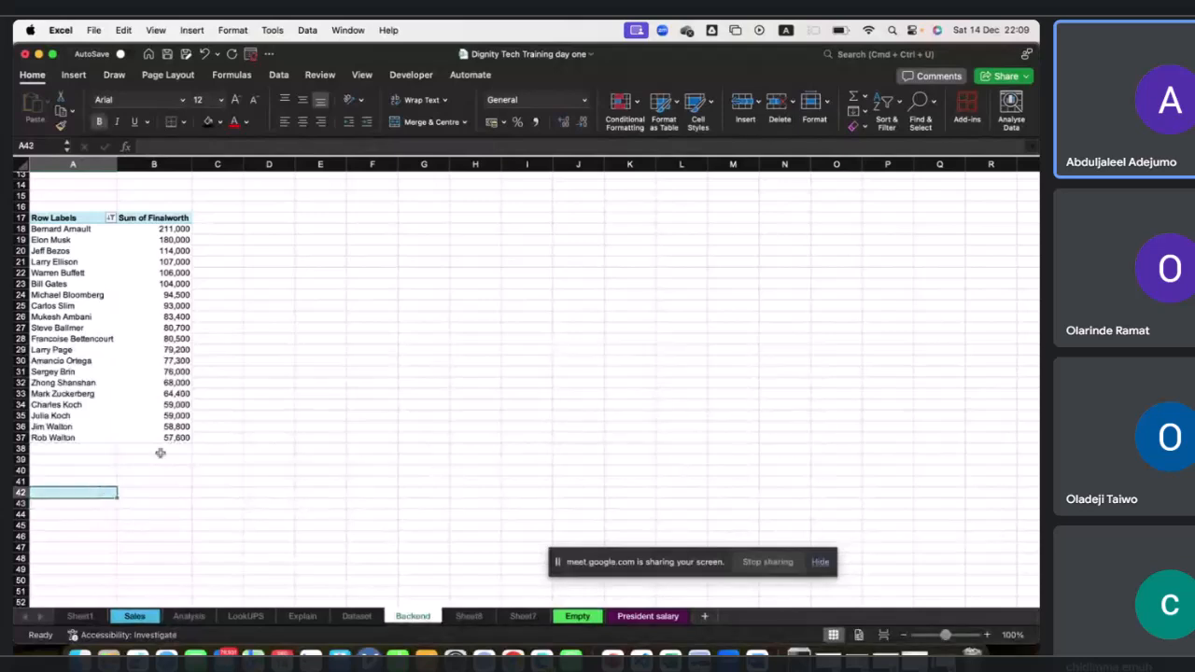
Copy the top-20 person pivot table and paste it at cell A42.
click(75, 218)
drag(75, 218, 182, 437)
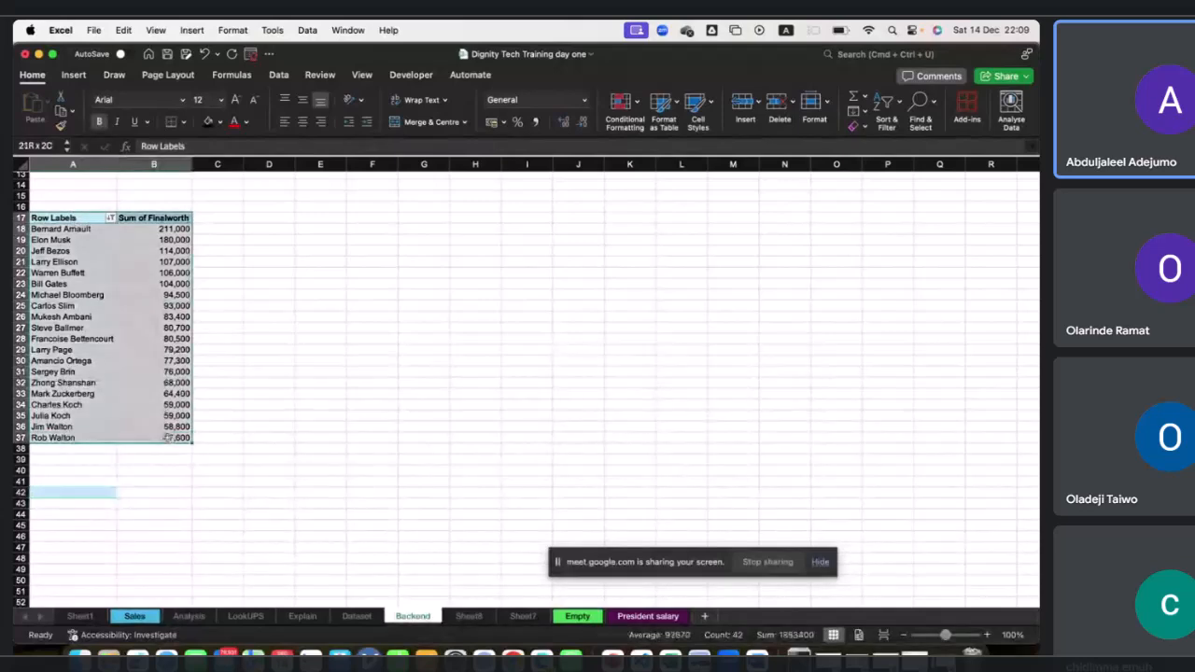
key(cmd+c)
click(99, 493)
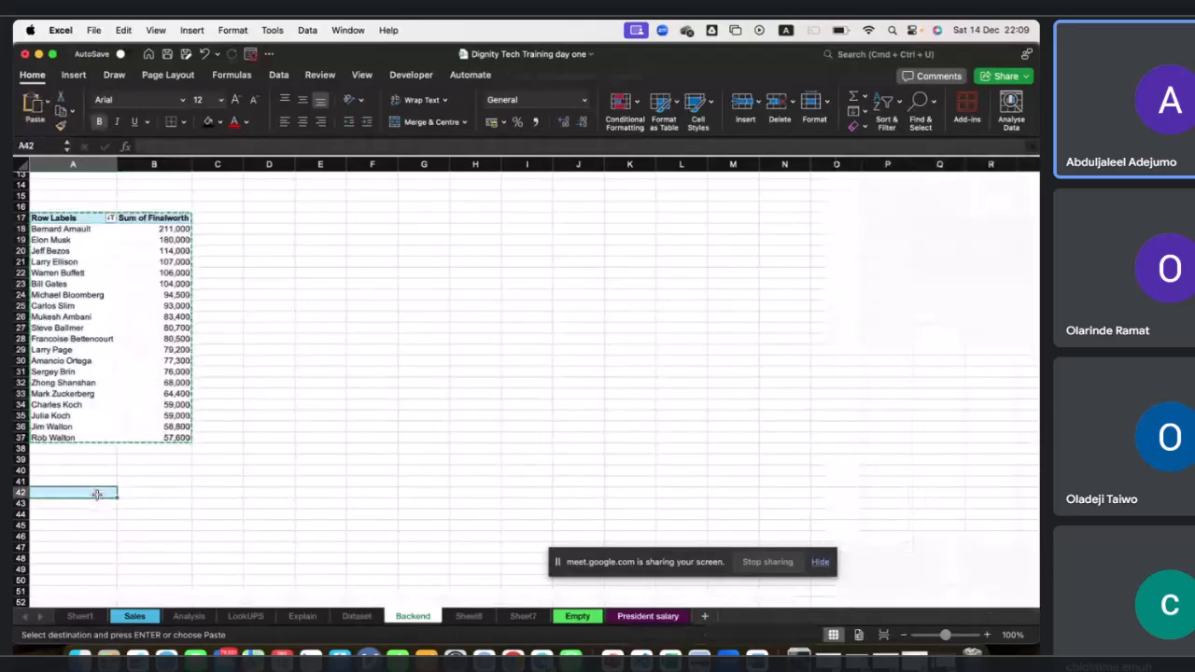
key(cmd+v)
In the copied pivot at A42, replace the Person Name row field with Category.
scroll(140, 485, down, 2)
scroll(175, 481, down, 1)
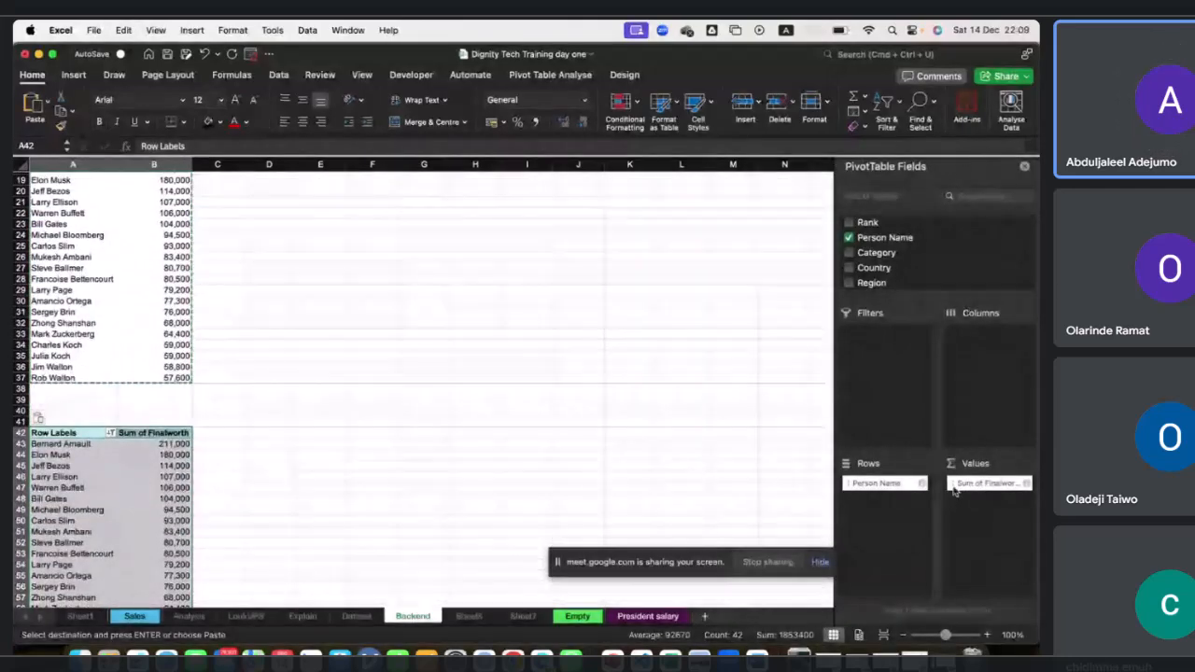
drag(904, 483, 771, 400)
drag(882, 258, 887, 484)
scroll(391, 483, down, 4)
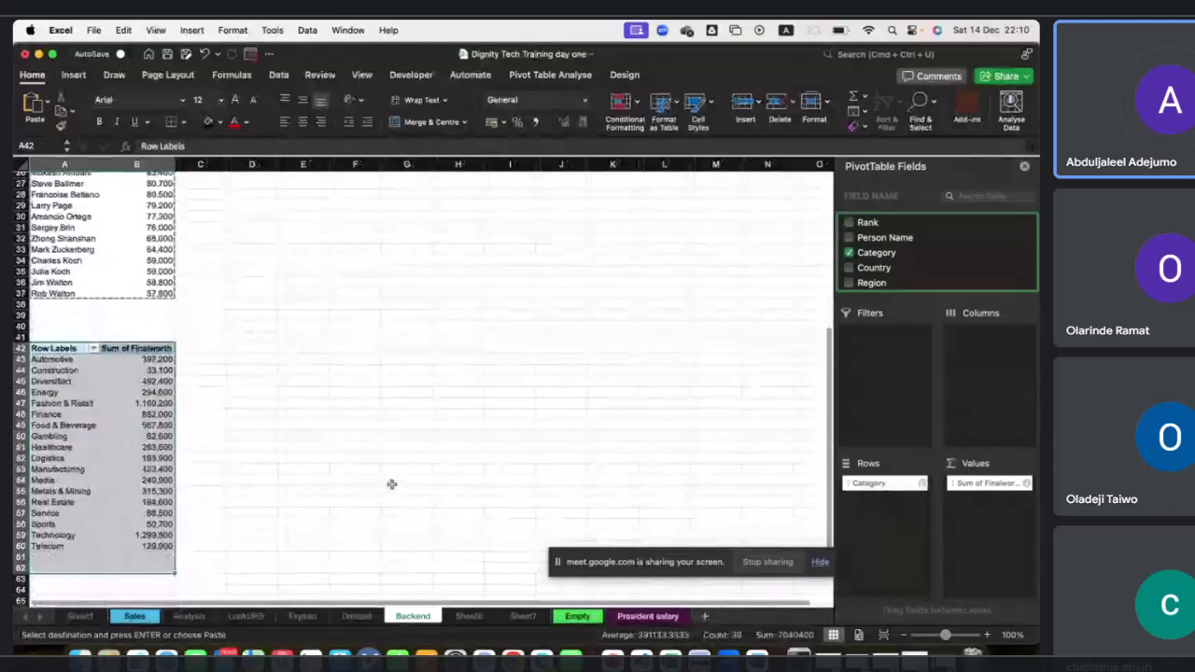
Try Industries as the row field of the copied pivot, then switch back to Category.
click(136, 438)
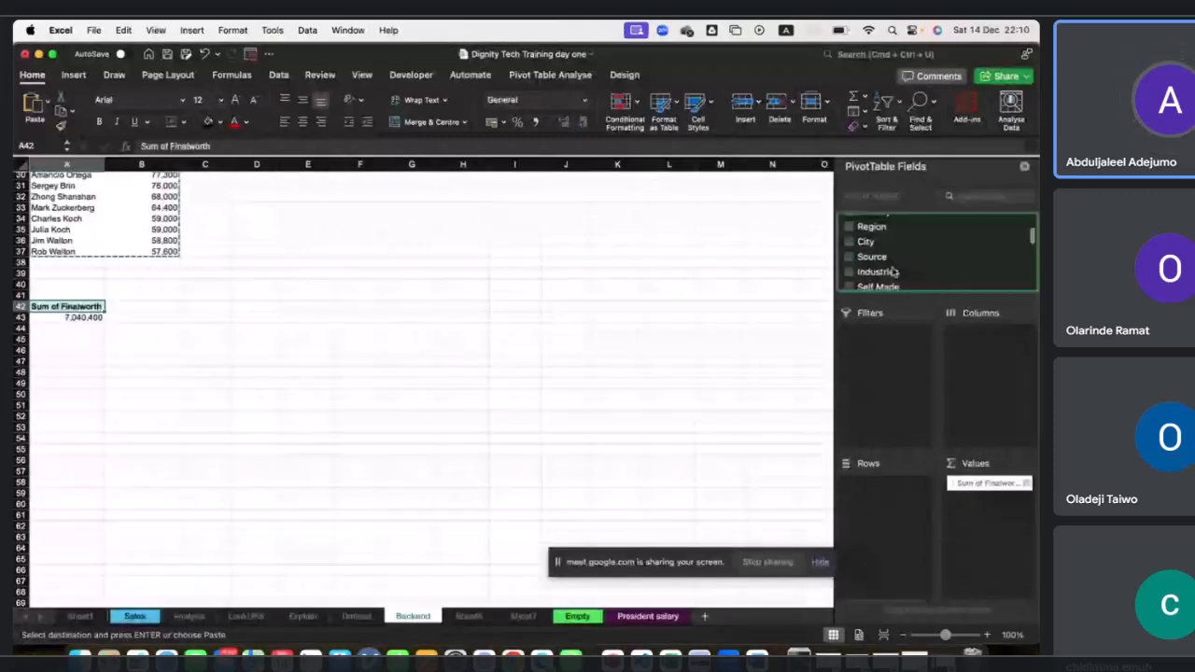
drag(892, 273, 882, 483)
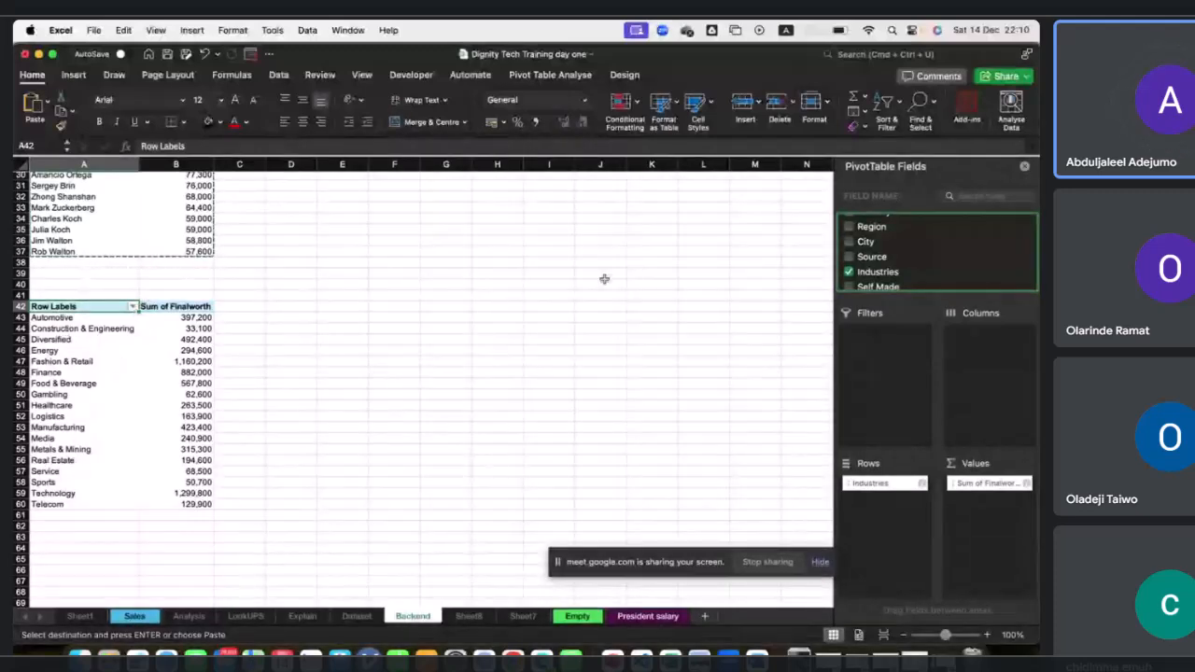
click(849, 273)
scroll(885, 262, up, 2)
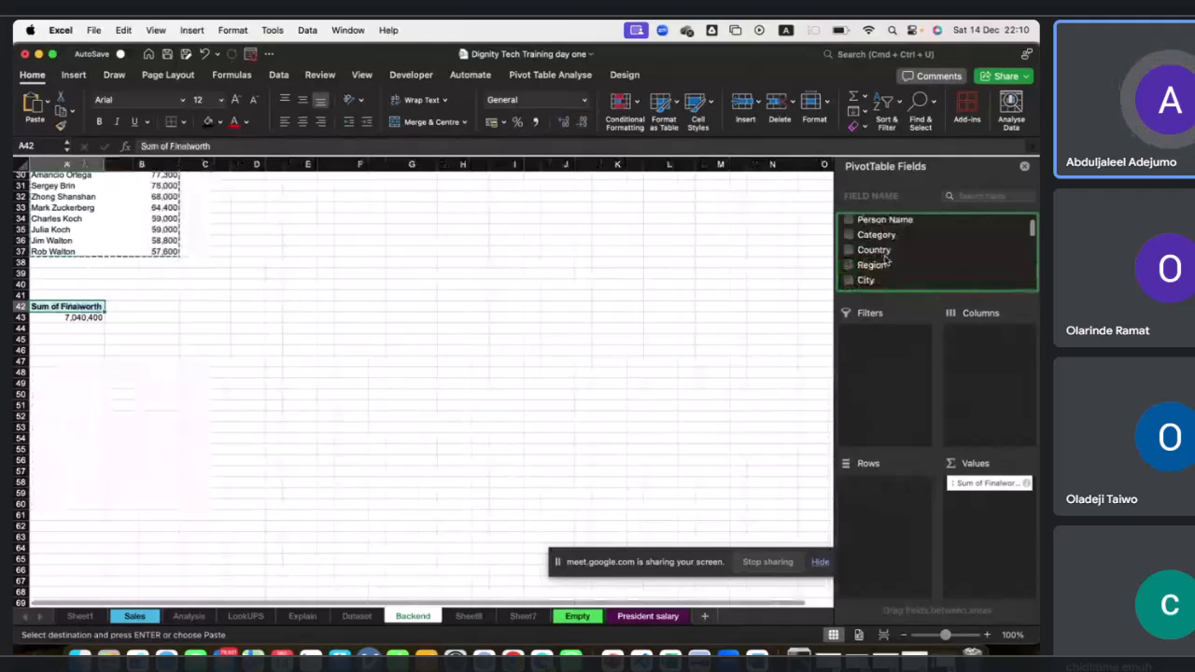
click(848, 235)
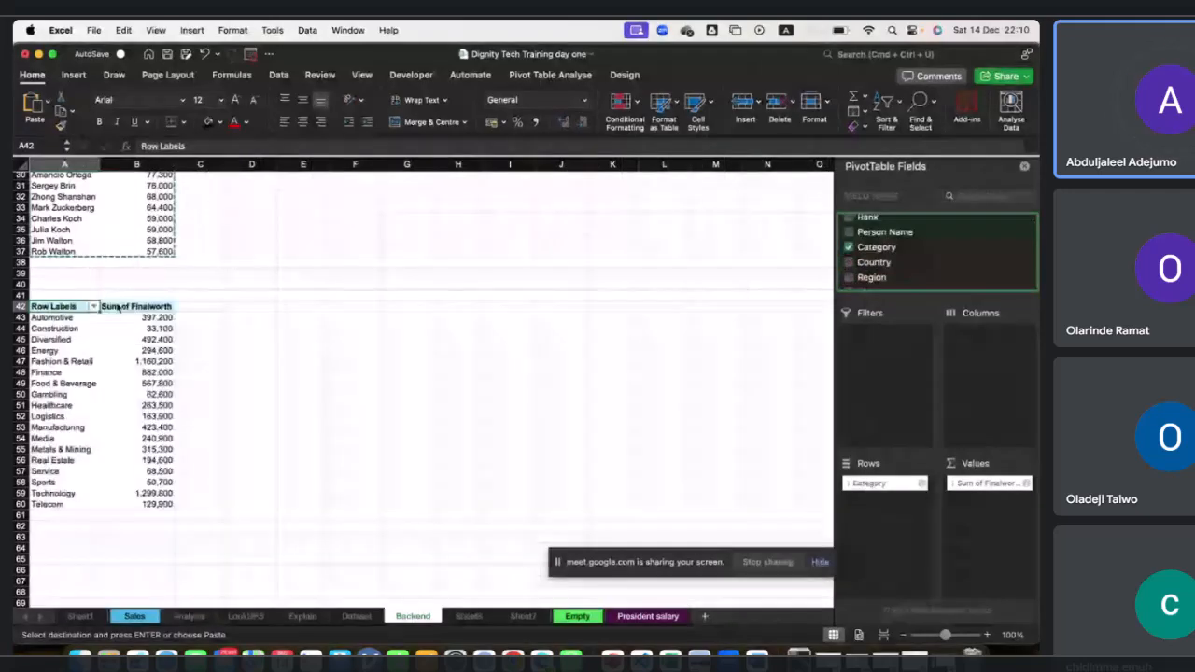
Sort the category pivot's rows descending by Sum of Finalworth.
click(93, 306)
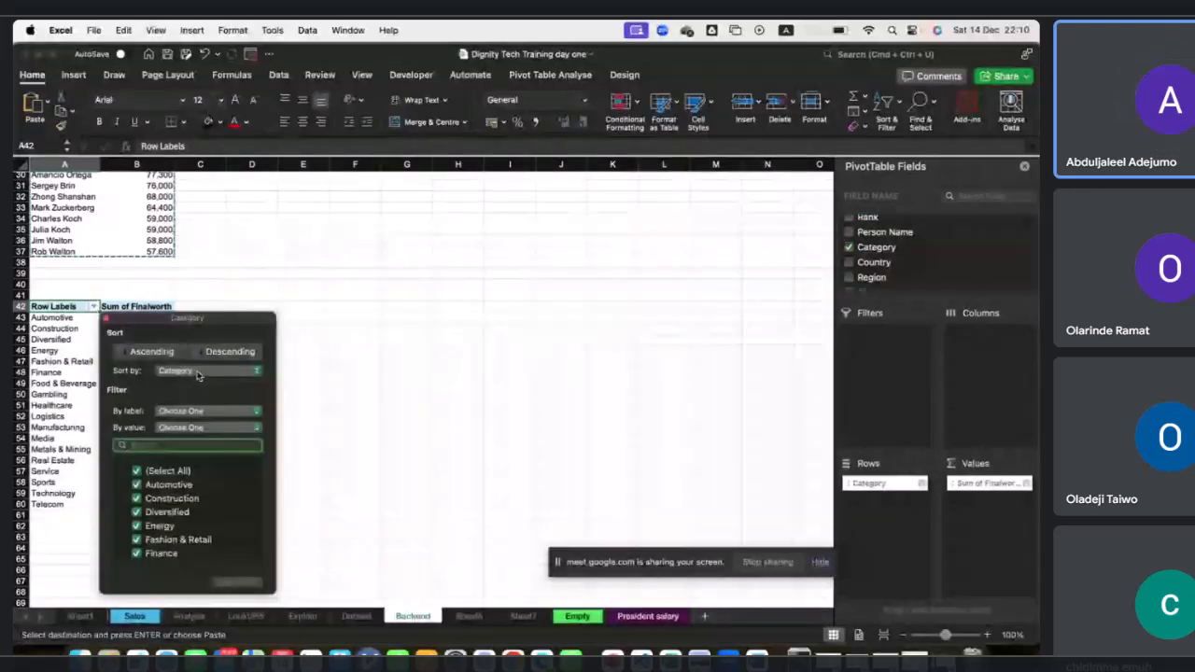
click(196, 371)
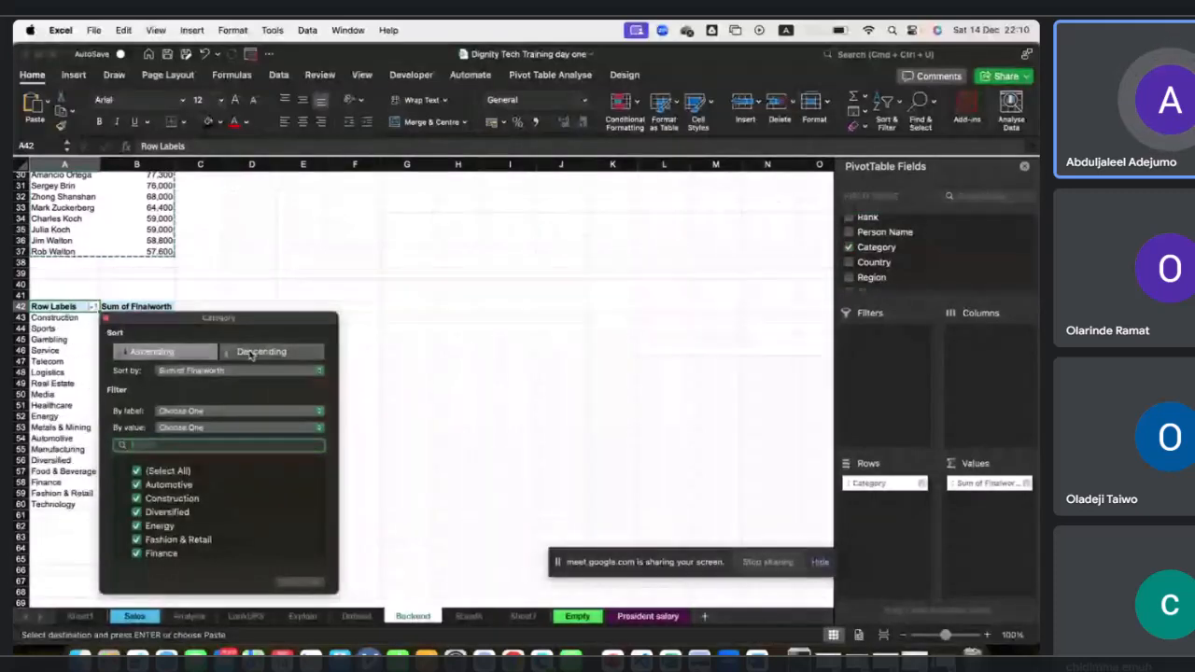
click(250, 352)
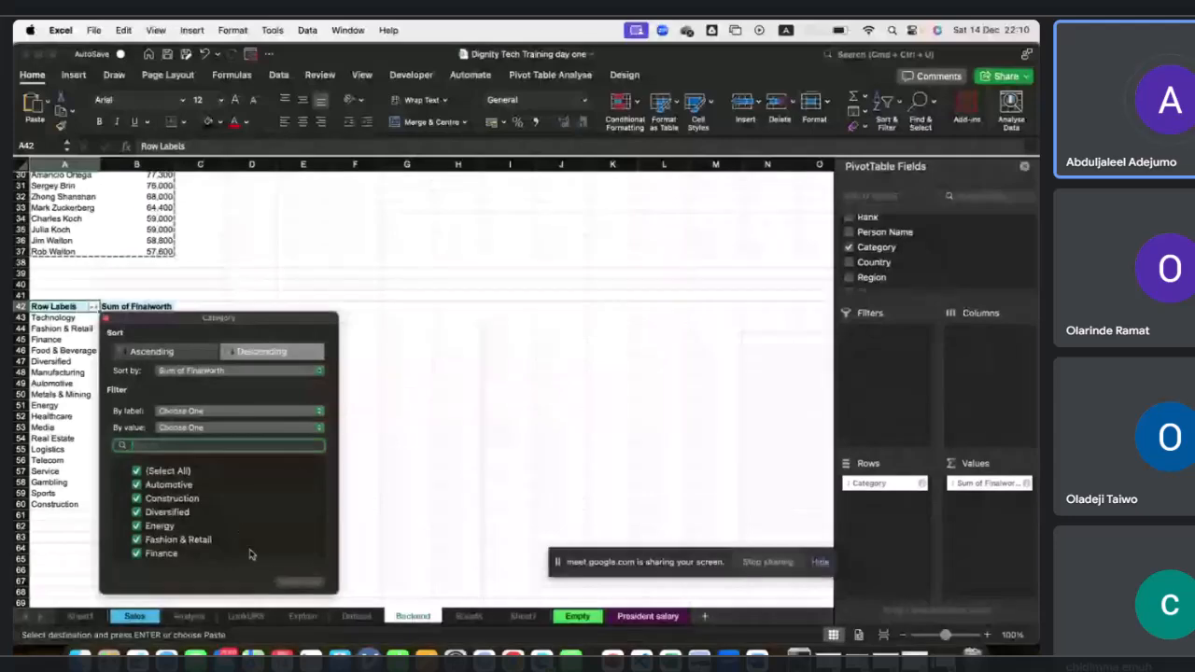
click(427, 428)
Review the summary pivot tables on the Backend sheet.
scroll(196, 370, up, 10)
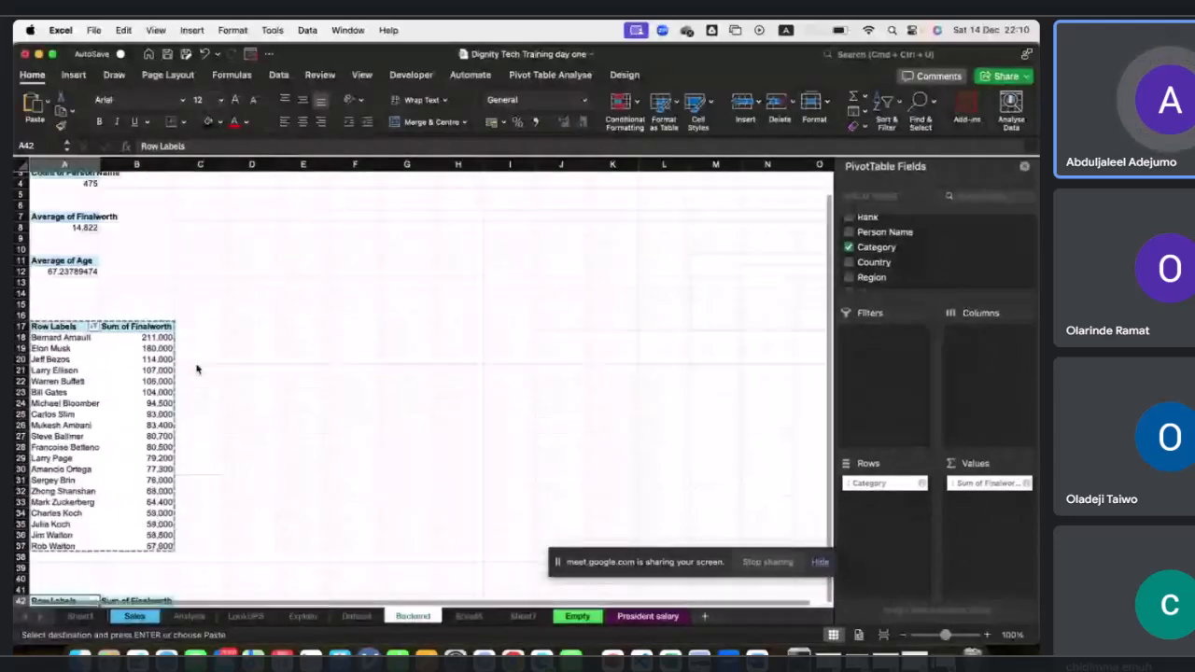
scroll(176, 265, up, 3)
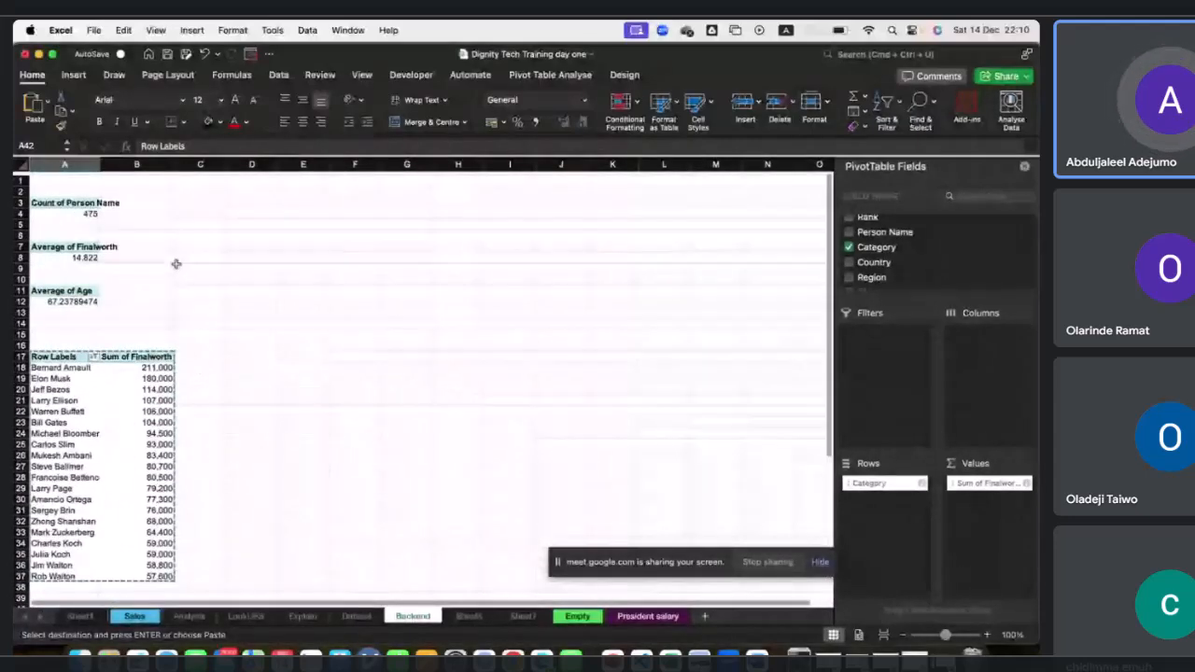
click(53, 201)
drag(56, 192, 75, 290)
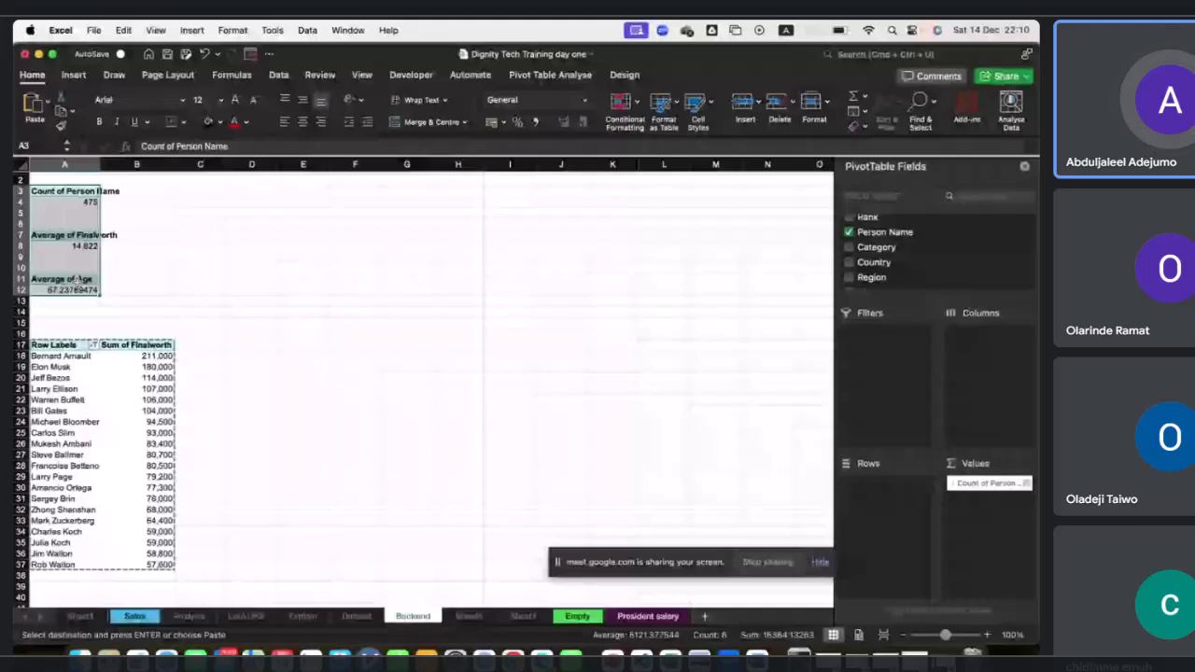
scroll(94, 345, down, 2)
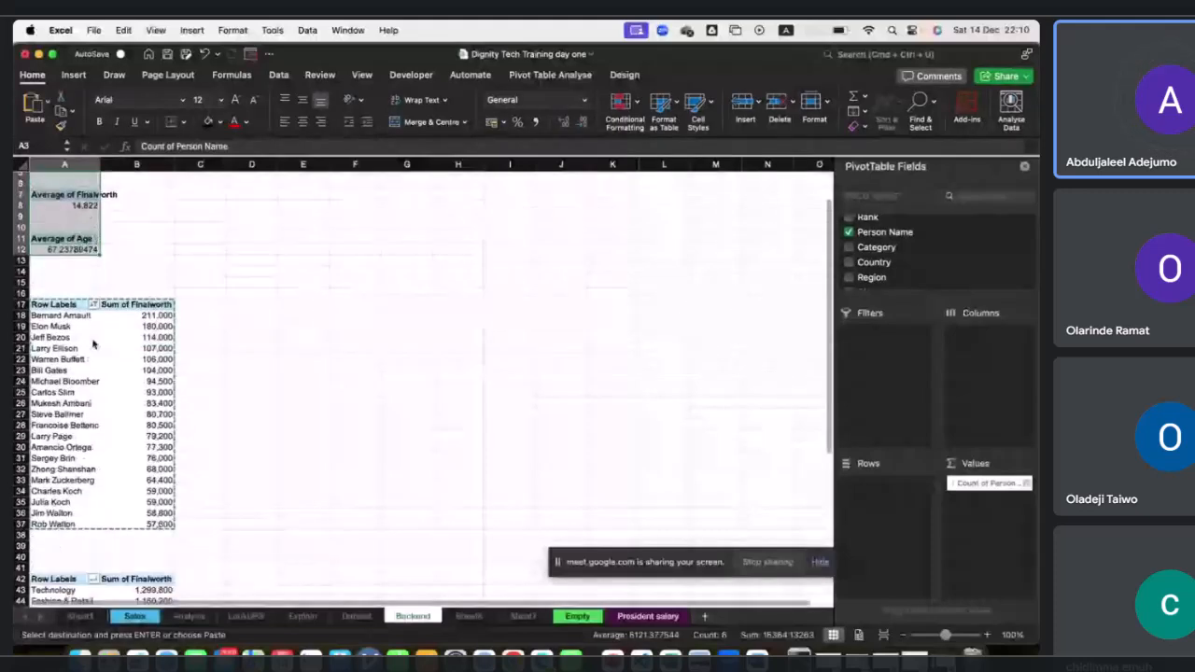
scroll(93, 344, down, 4)
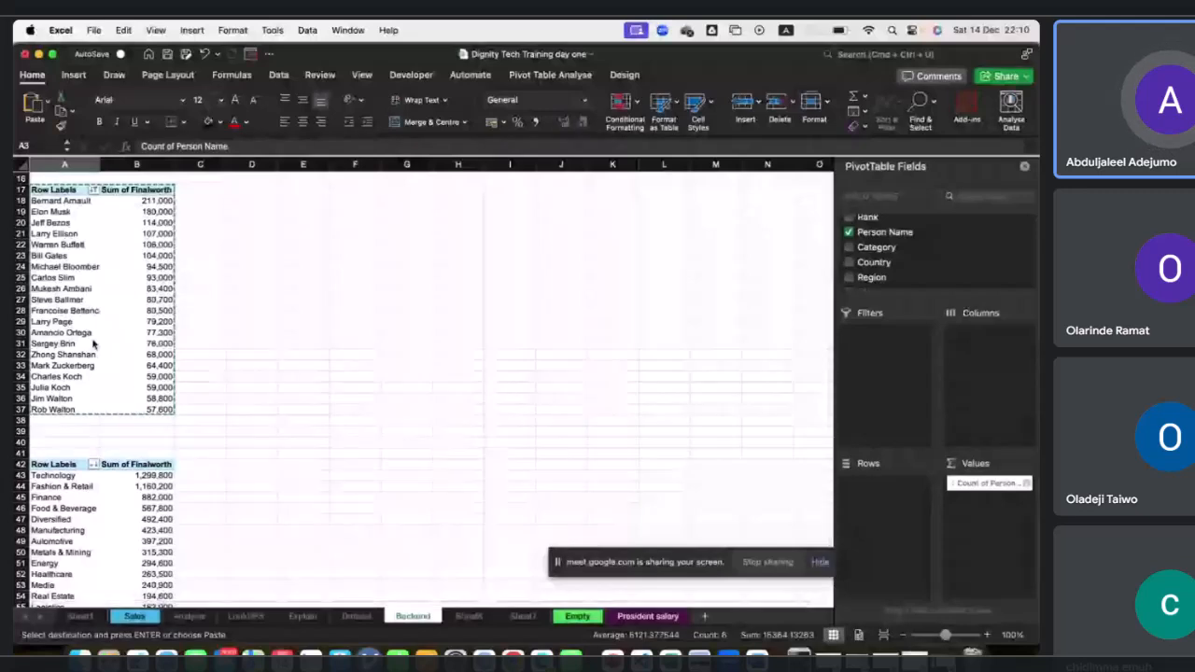
scroll(94, 345, down, 1)
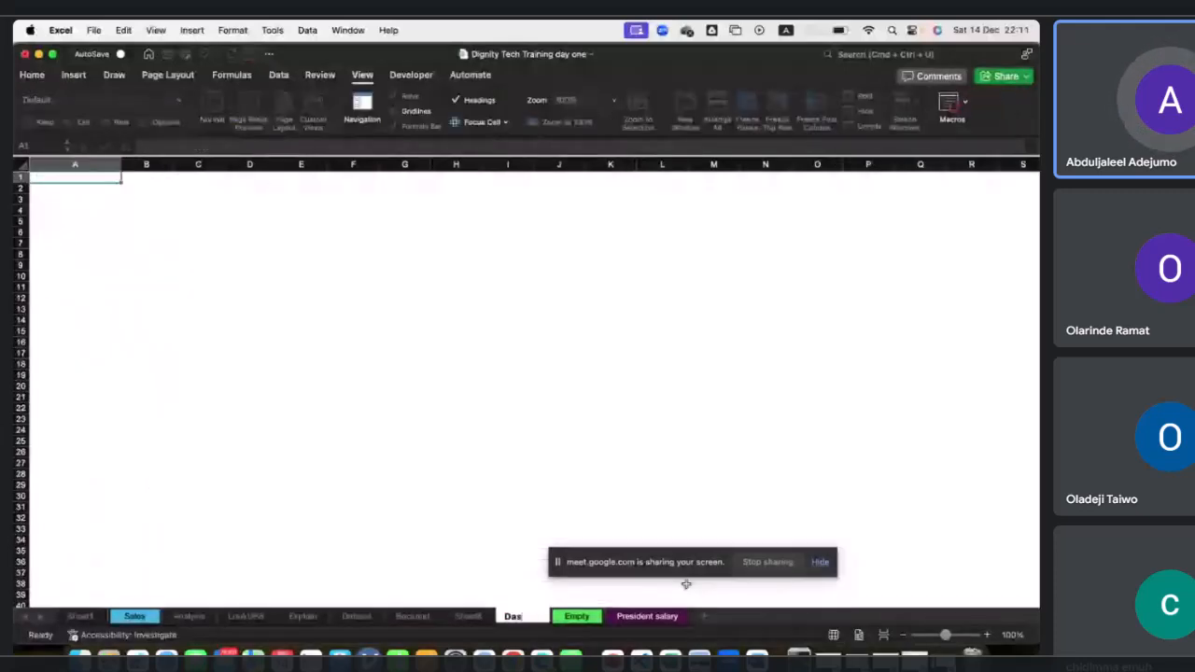
Rename Sheet7 as Dashboard2.
text(h)
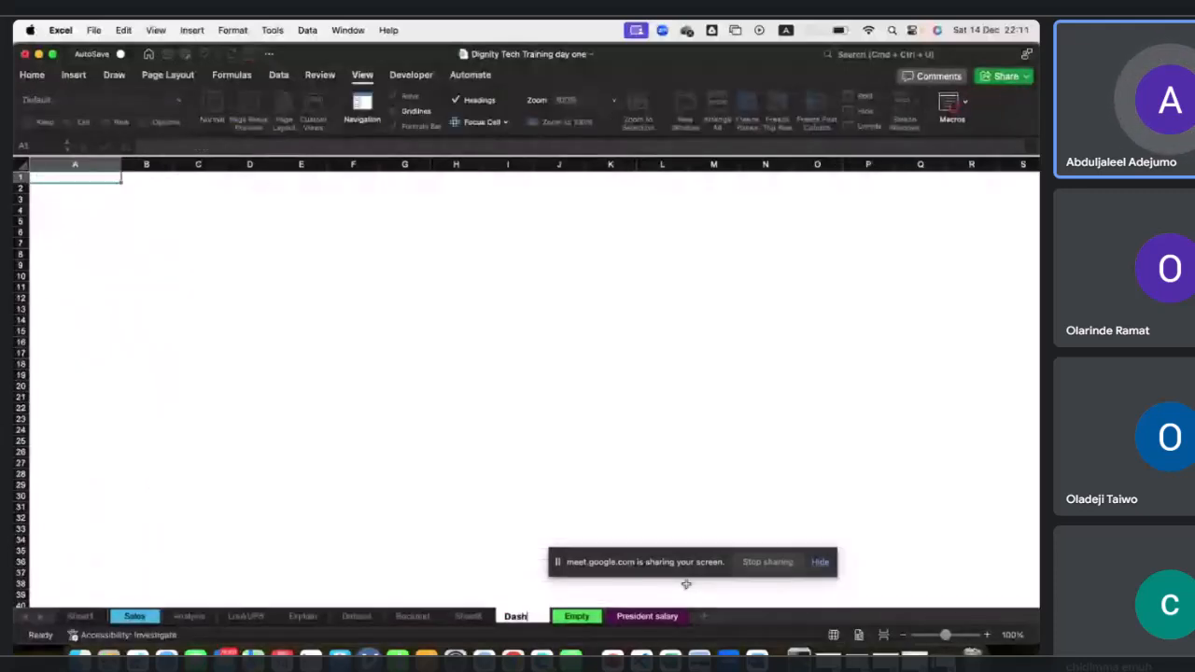
text(board2)
key(Return)
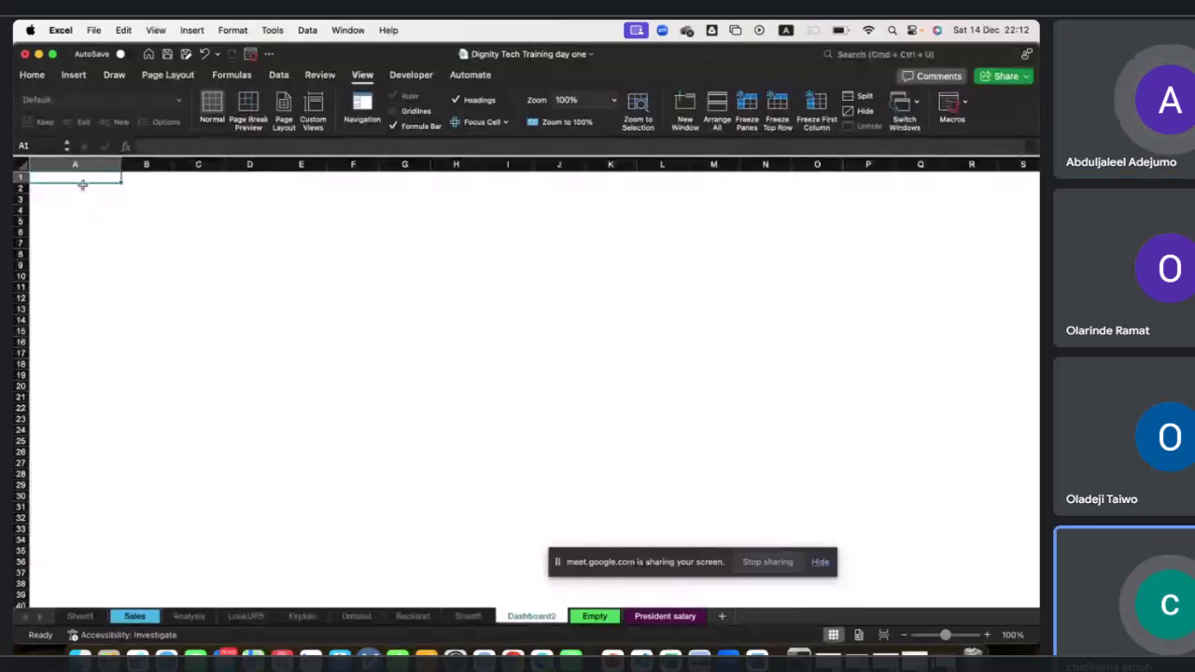
Hide the gridlines on the Dashboard2 sheet while keeping headings and the formula bar shown.
click(177, 310)
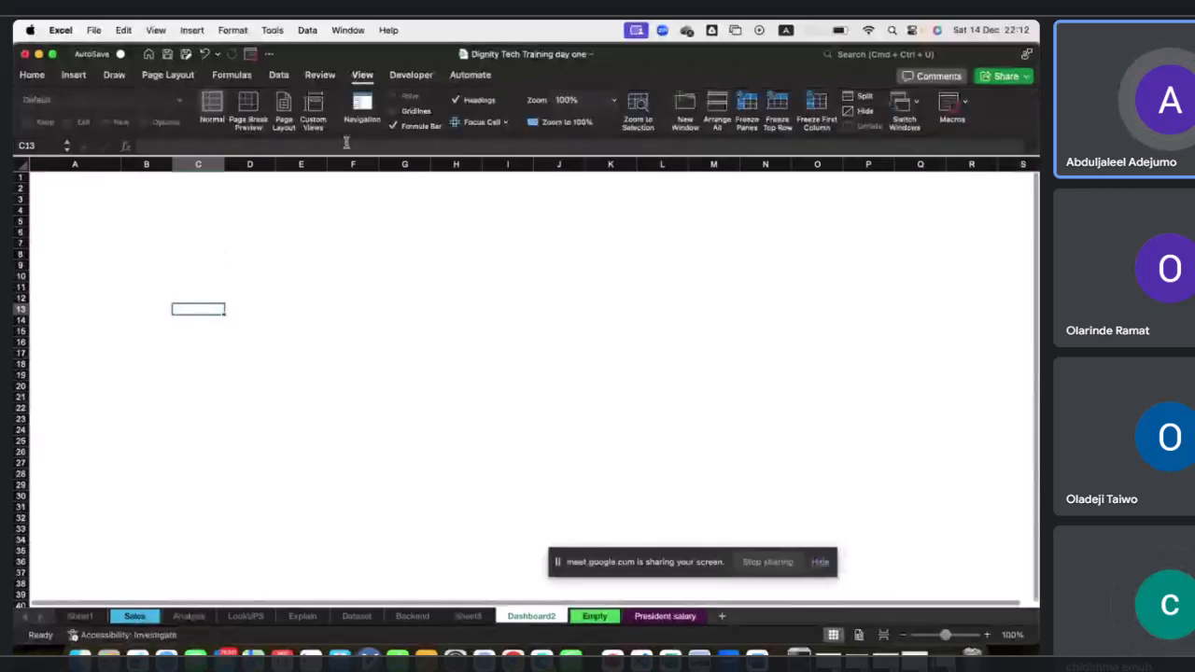
click(393, 112)
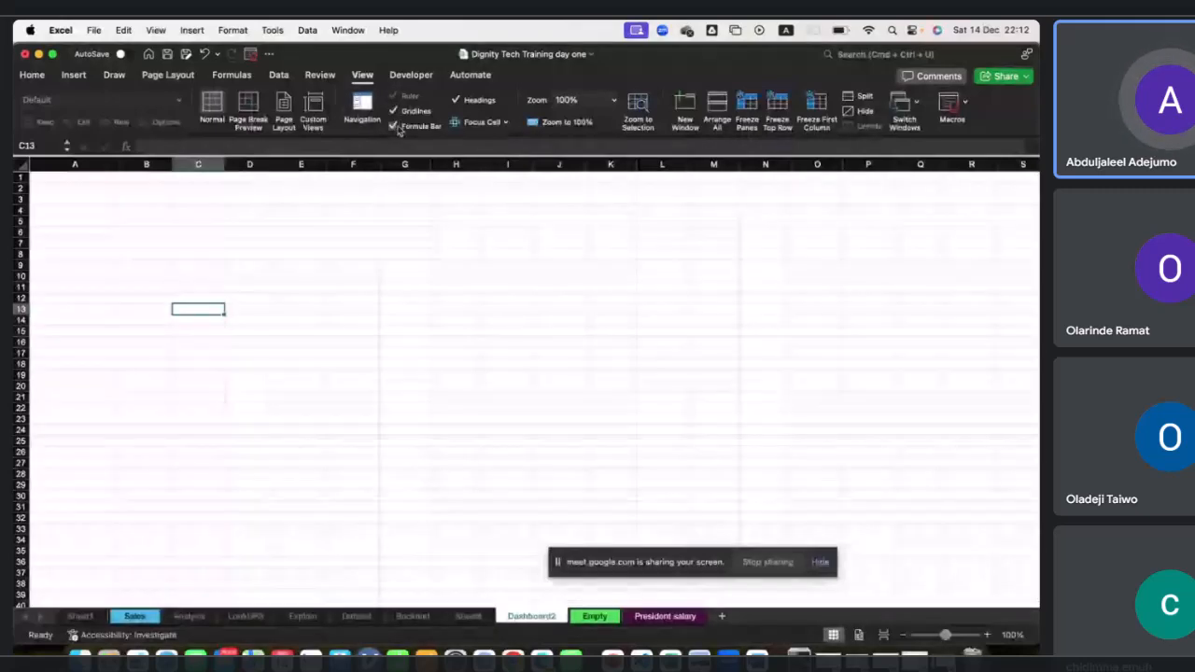
click(393, 111)
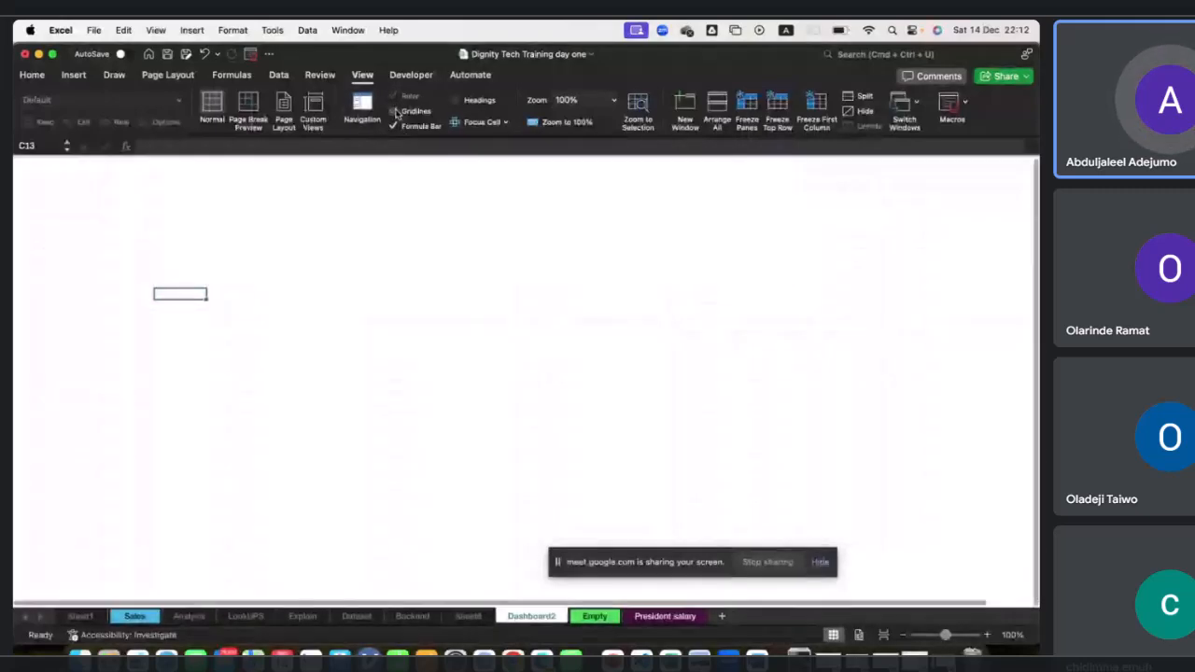
click(393, 126)
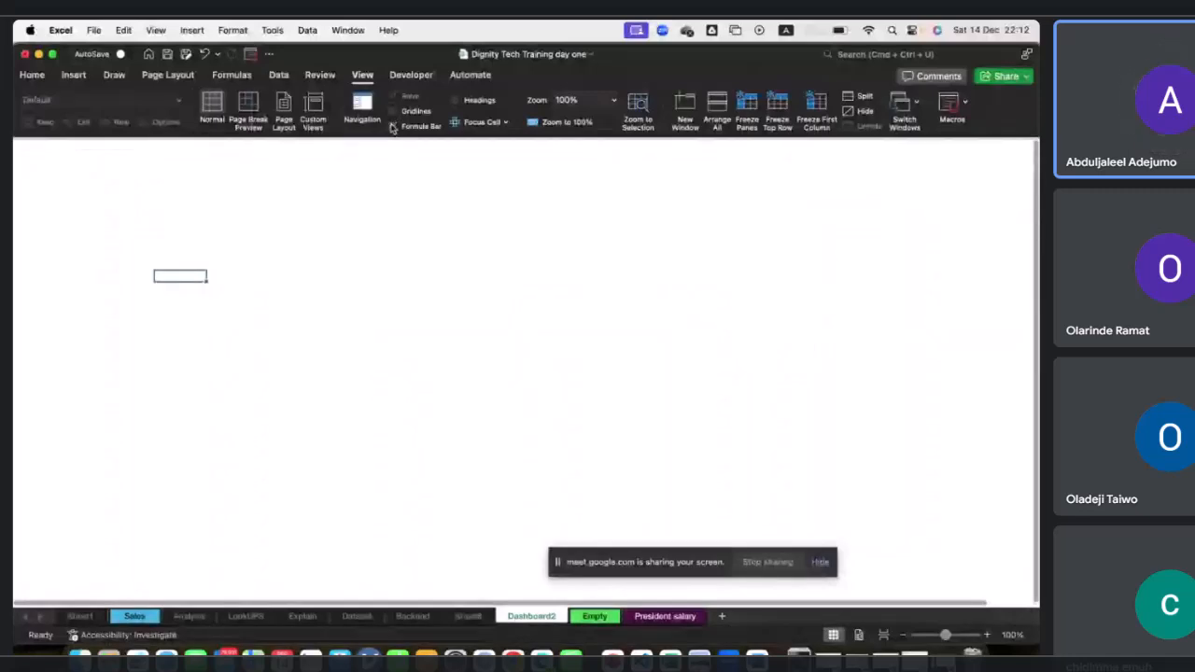
click(393, 126)
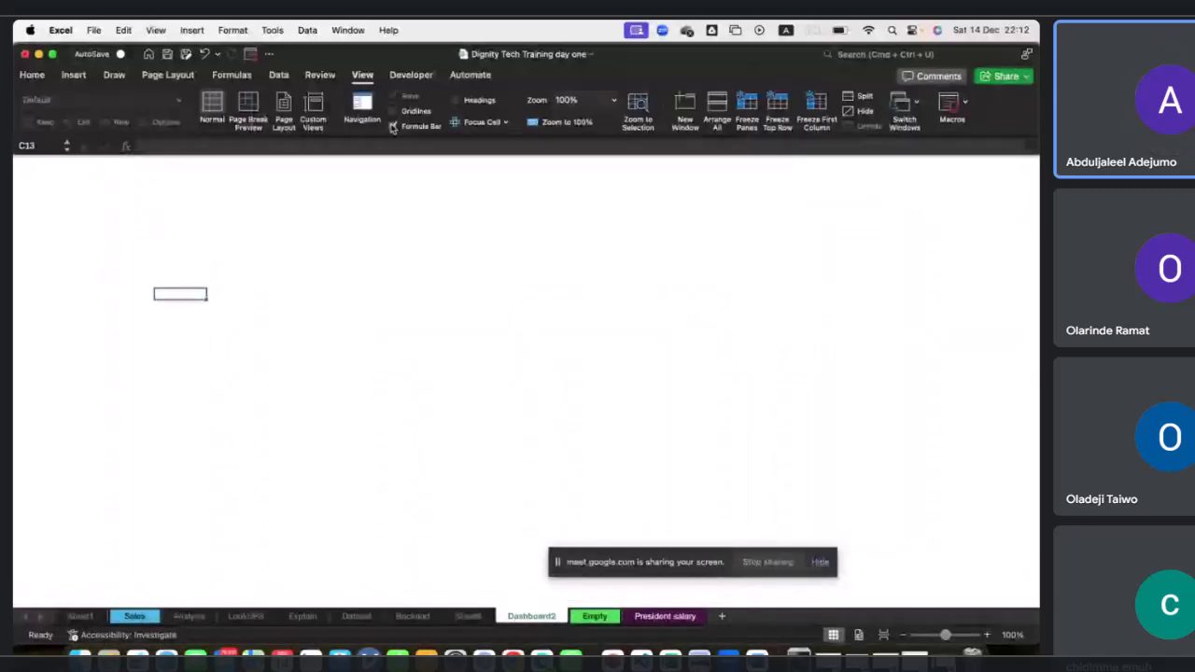
click(455, 99)
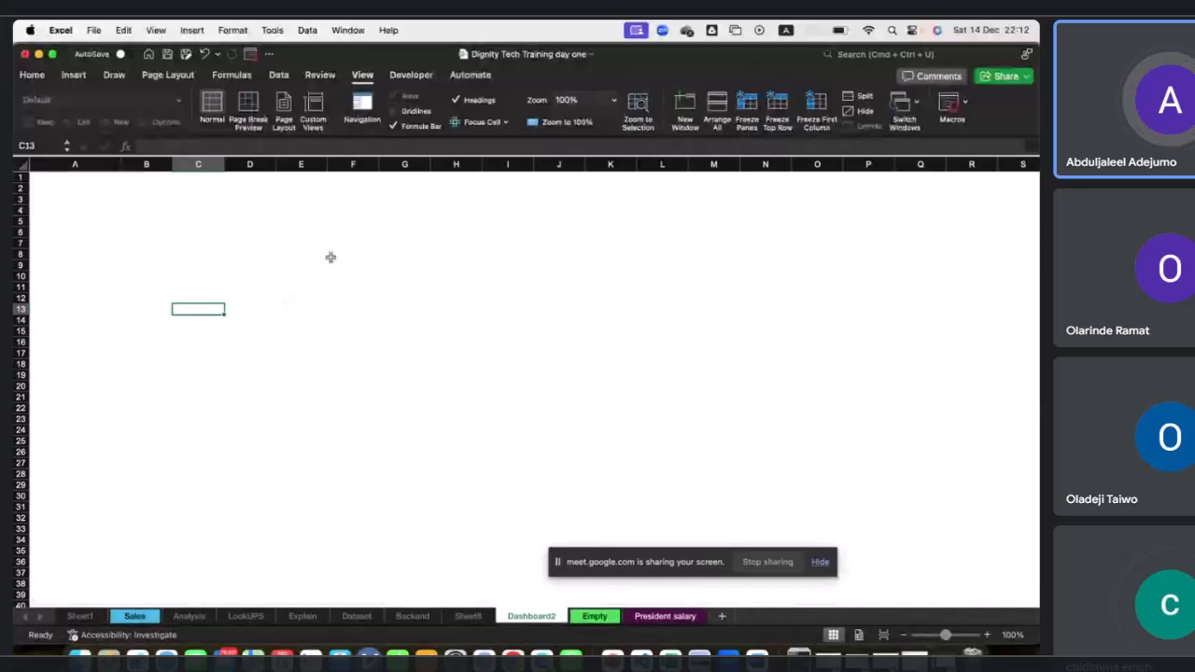
Draw a tall rounded rectangle down column A from row 1 to about row 39 as the dashboard sidebar.
click(73, 76)
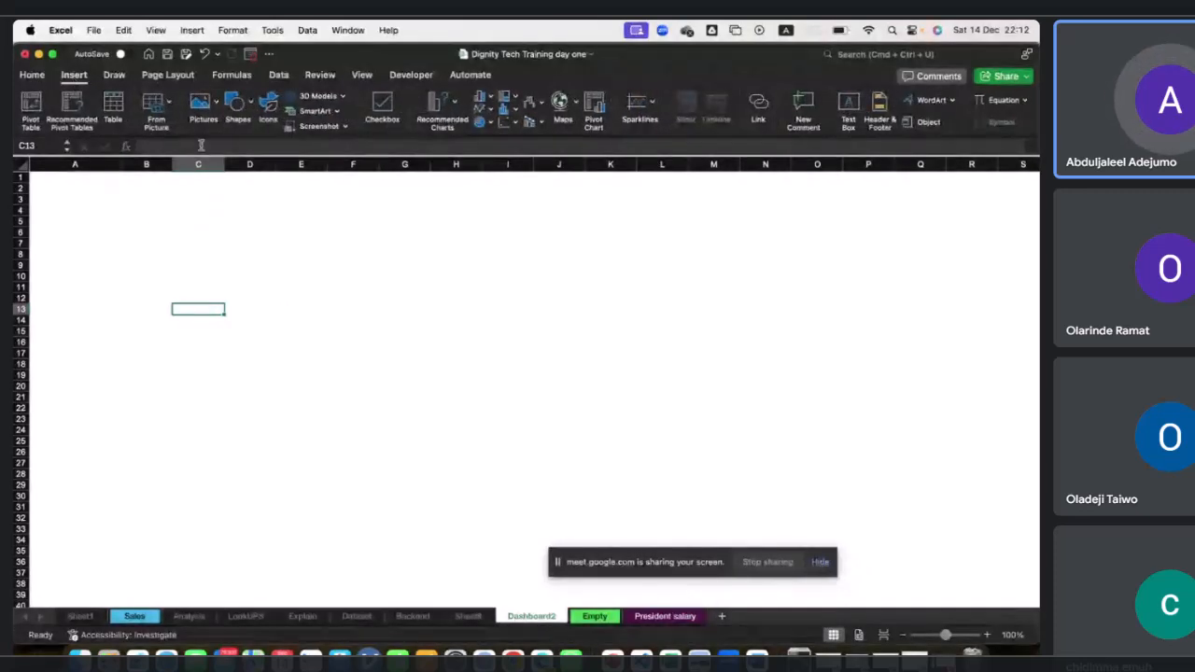
click(248, 104)
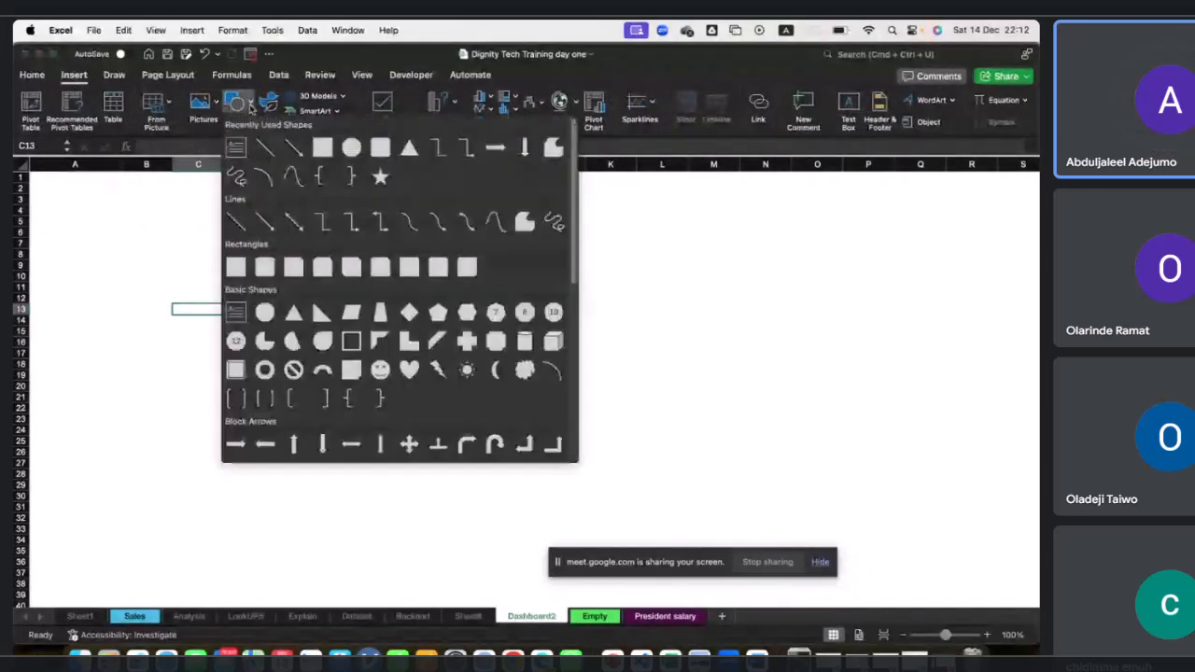
click(380, 146)
drag(30, 174, 98, 600)
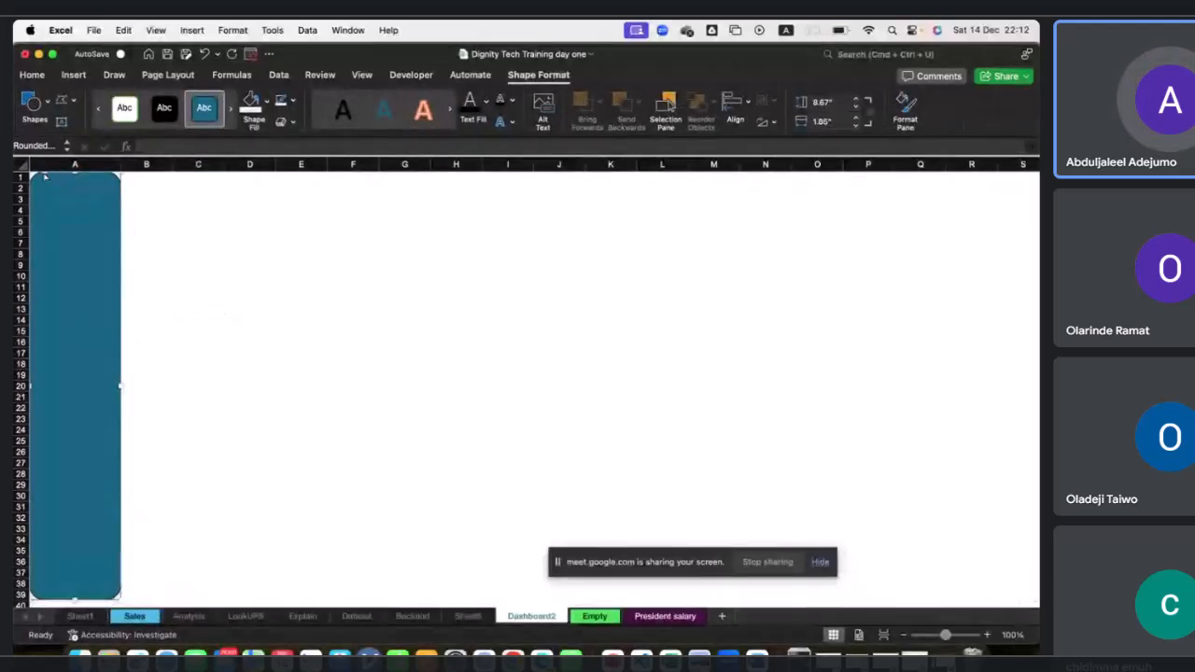
drag(44, 173, 40, 178)
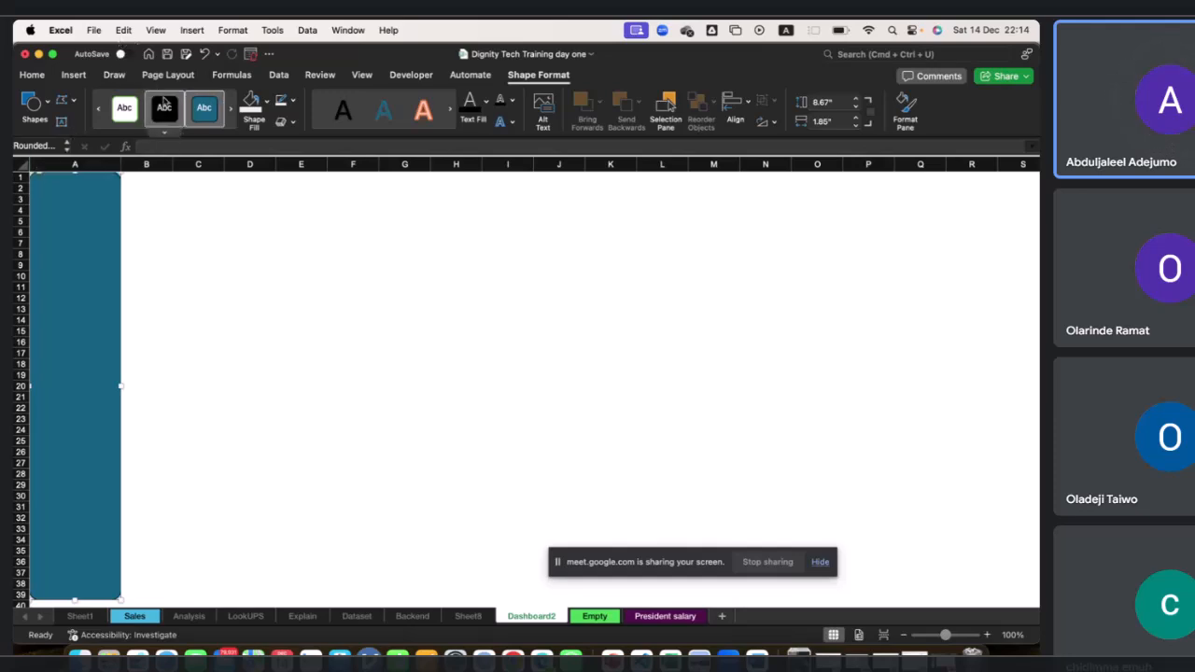
click(75, 75)
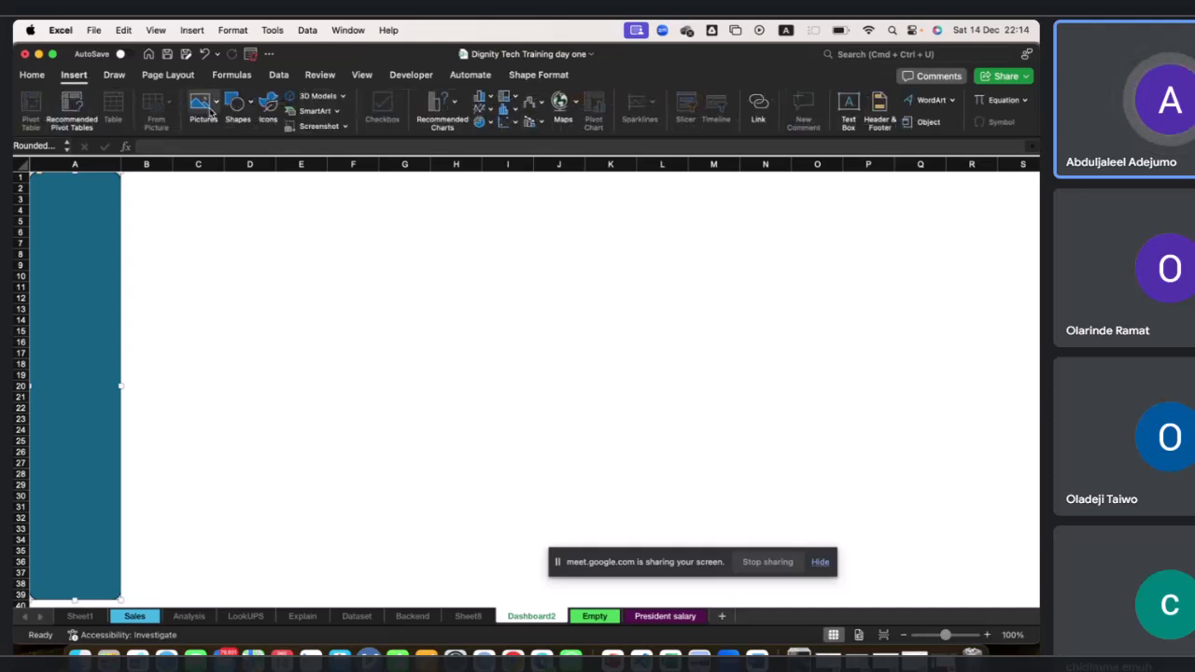
click(237, 105)
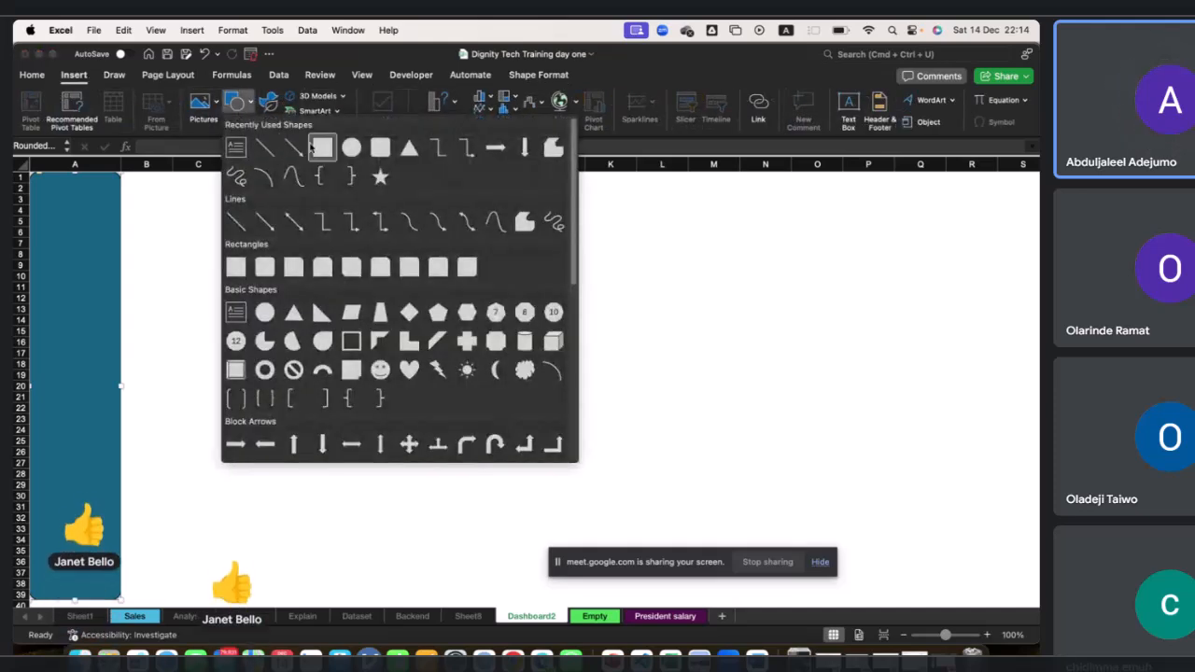
click(296, 149)
mouse_move(121, 176)
mouse_down()
mouse_move(272, 245)
mouse_move(587, 248)
mouse_move(636, 237)
mouse_up()
drag(380, 207, 402, 202)
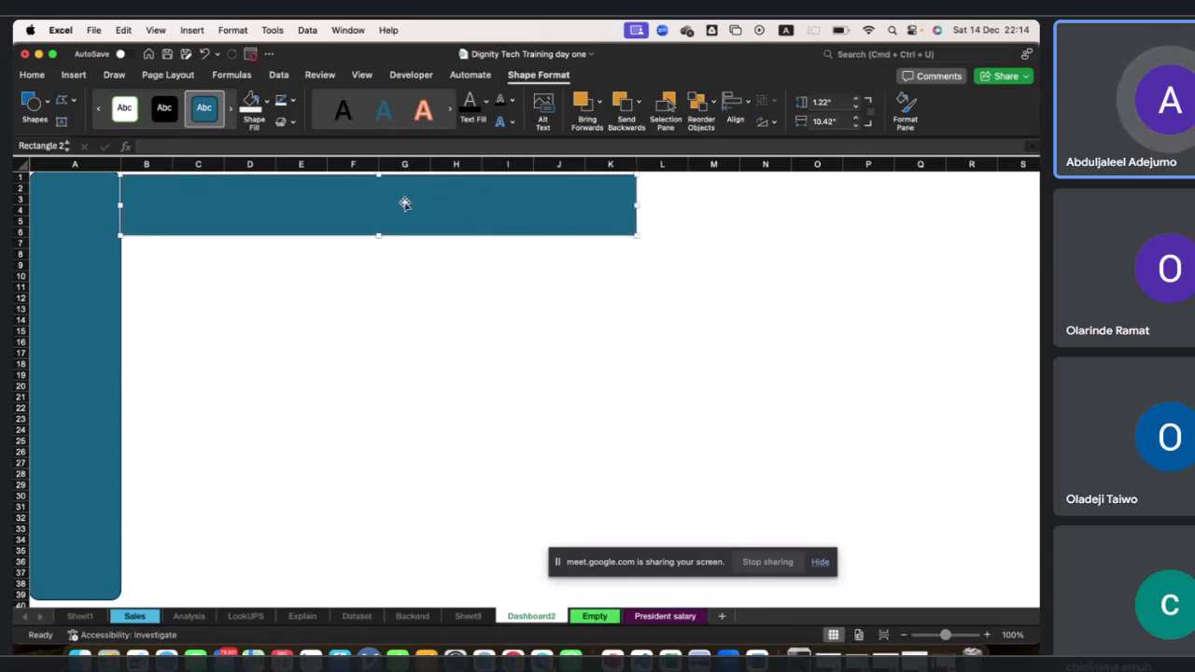
key(super+z)
key(super+y)
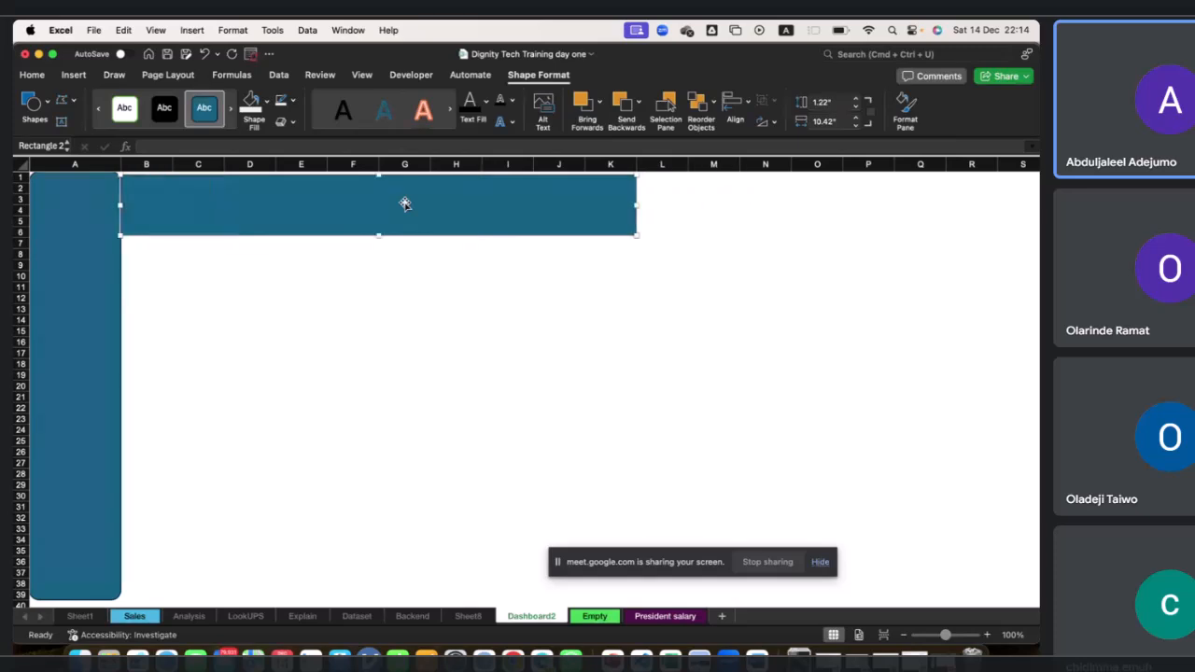
key(shift+Right)
key(ctrl+Right)
key(ctrl+Left)
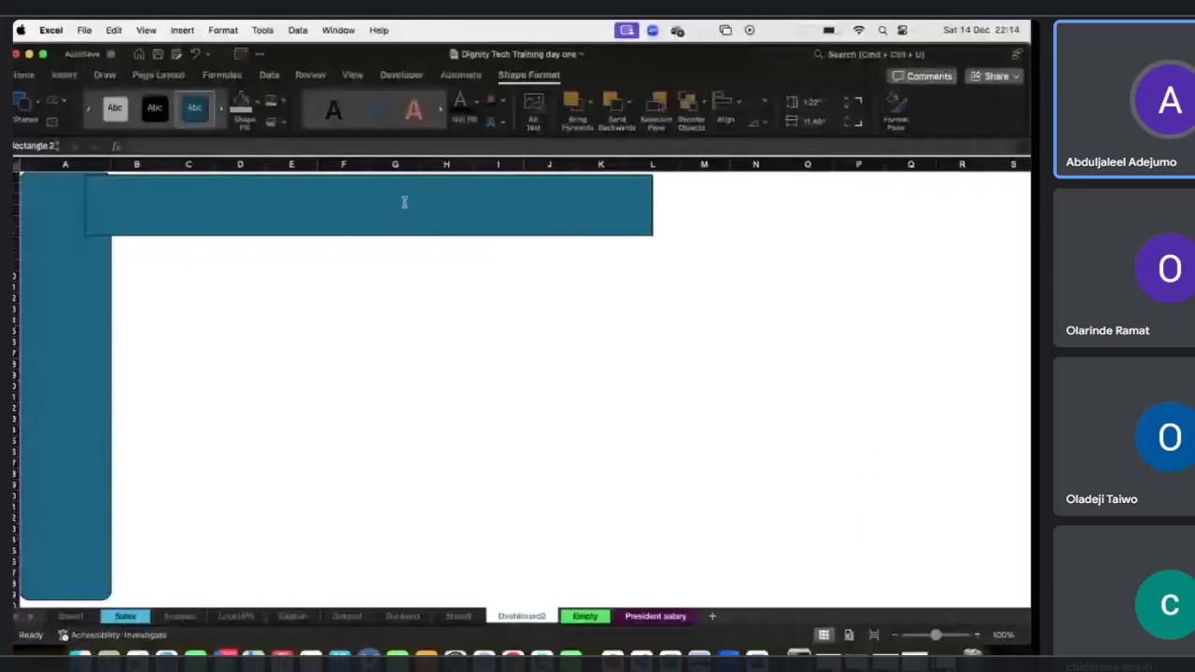
drag(368, 213, 401, 212)
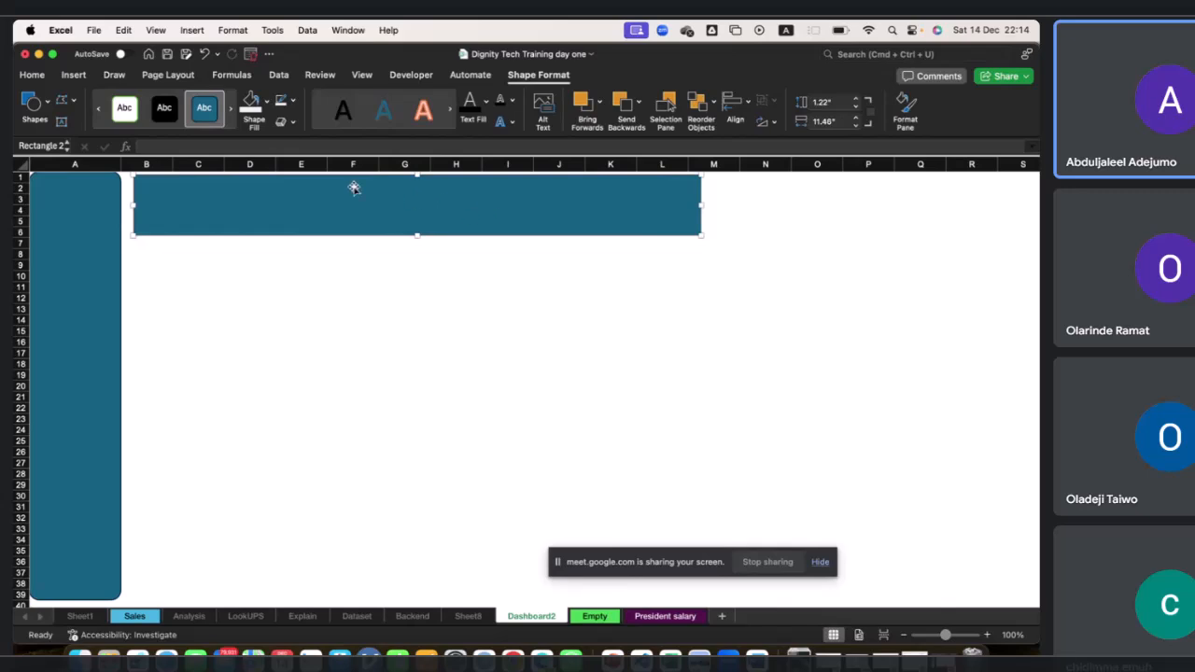
key(Delete)
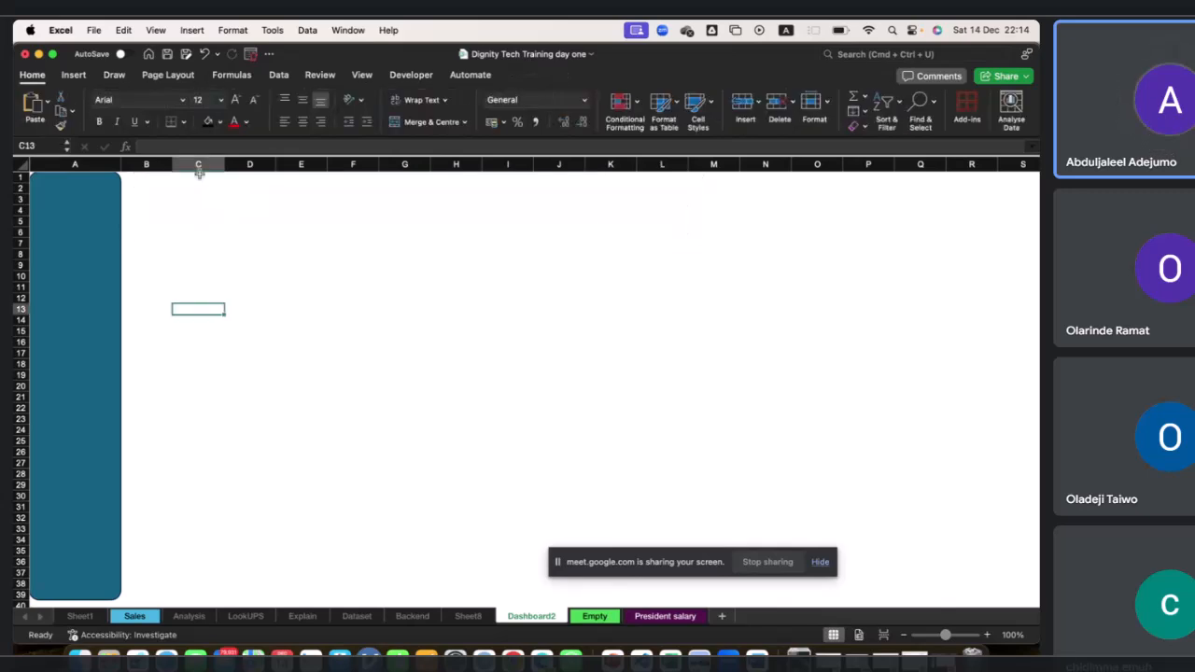
Draw a rounded rectangle header across columns B to J, about rows 2 to 7, roughly 1.33" by 8.33".
click(79, 76)
click(244, 102)
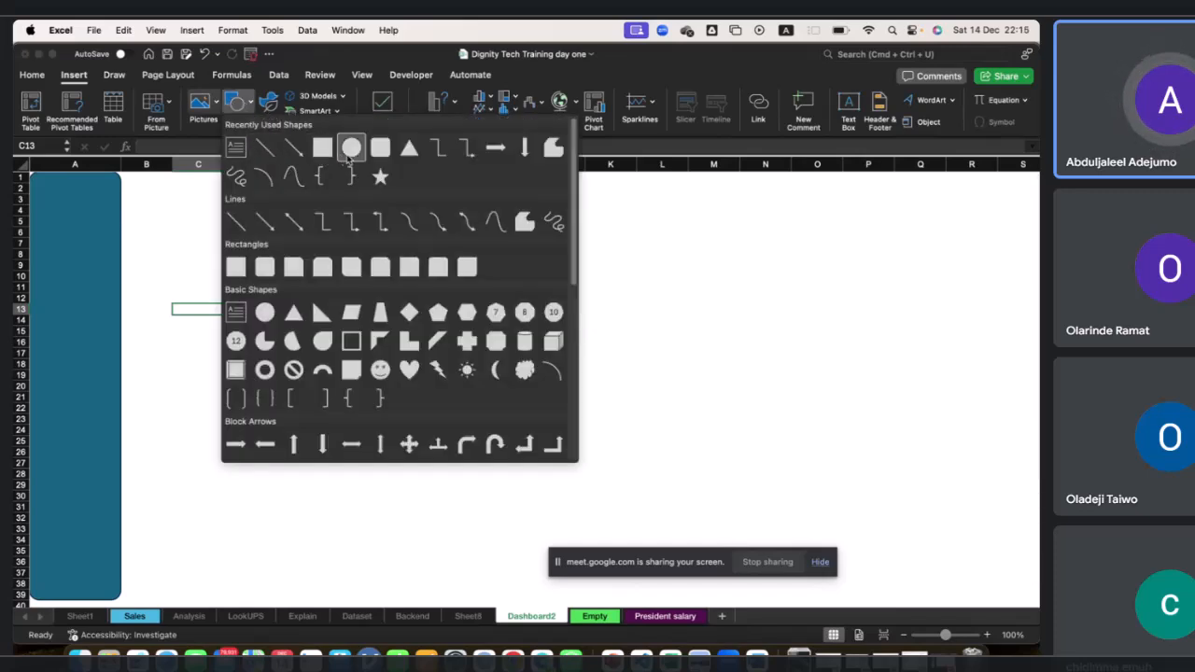
click(350, 149)
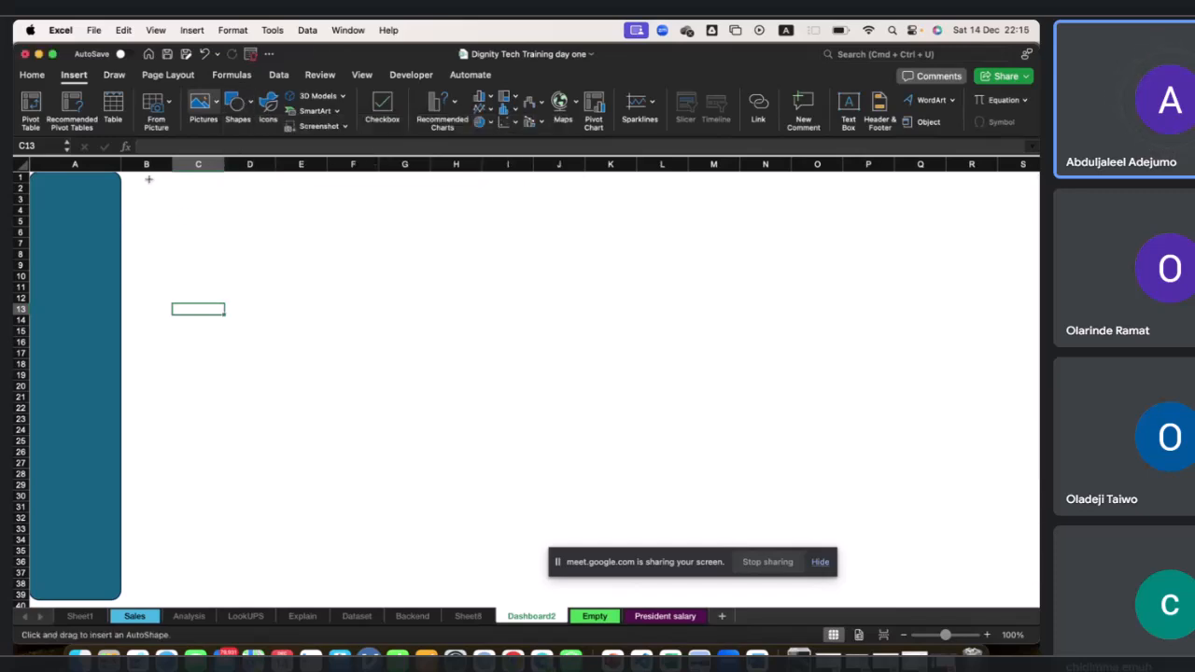
drag(171, 183, 575, 248)
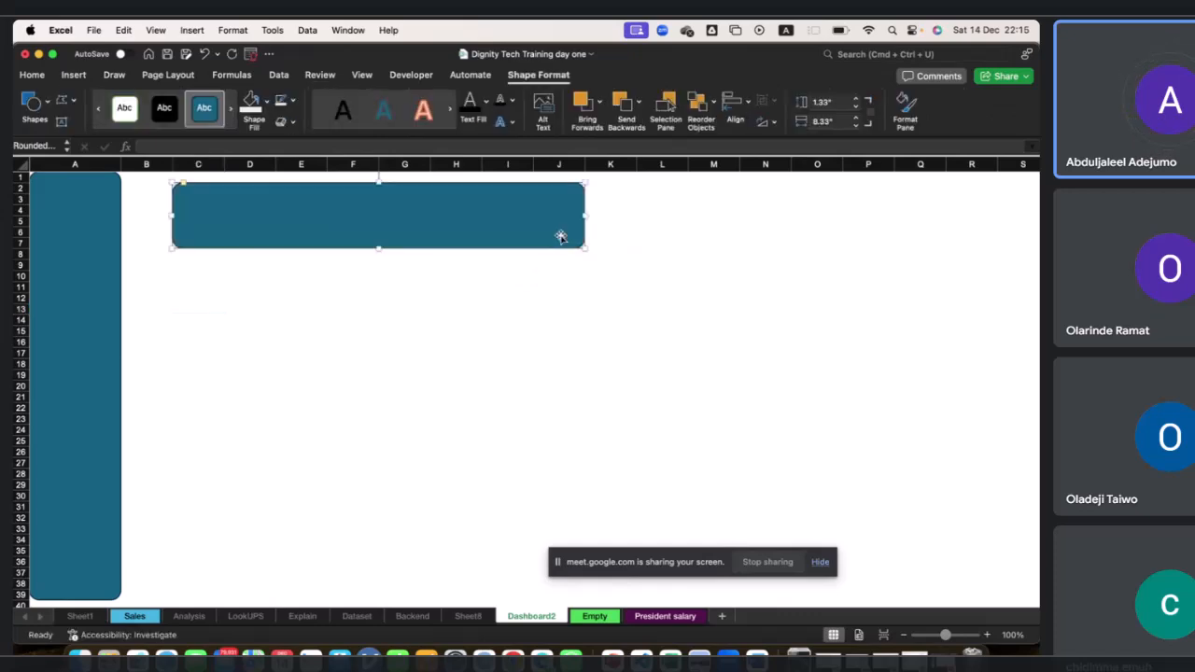
drag(173, 215, 149, 208)
drag(259, 214, 239, 213)
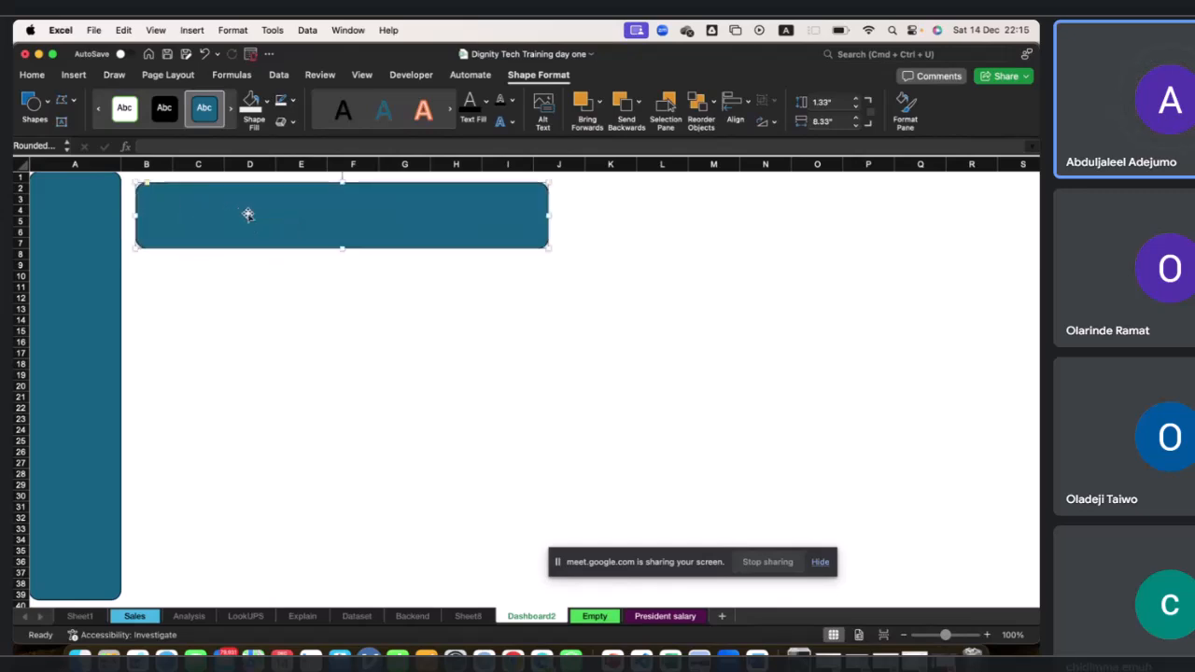
drag(550, 215, 563, 211)
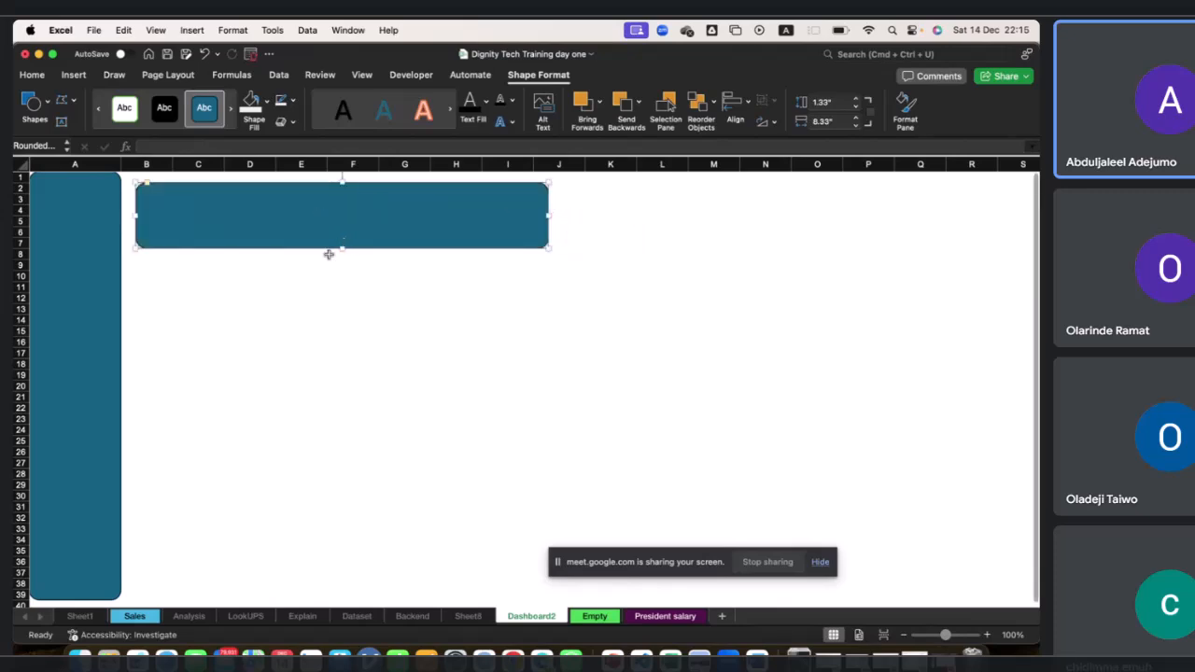
Duplicate the header below it and resize the copy to 1.2" high by 2.6" wide as a KPI card.
click(299, 275)
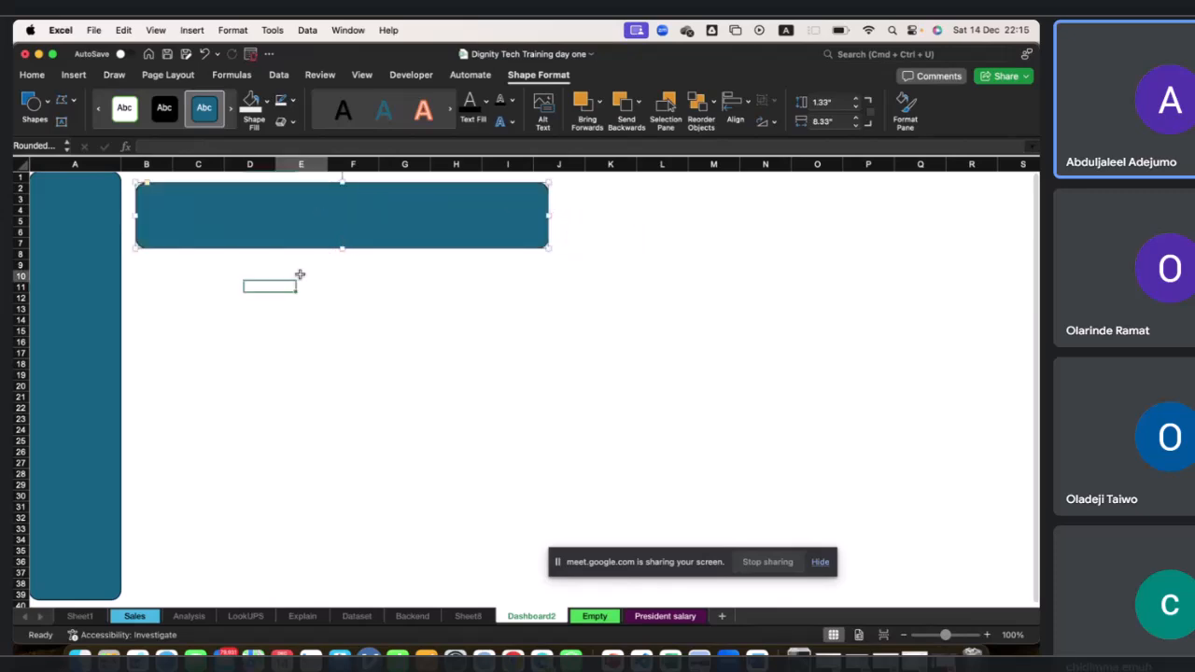
click(211, 226)
drag(294, 219, 285, 286)
drag(548, 292, 252, 298)
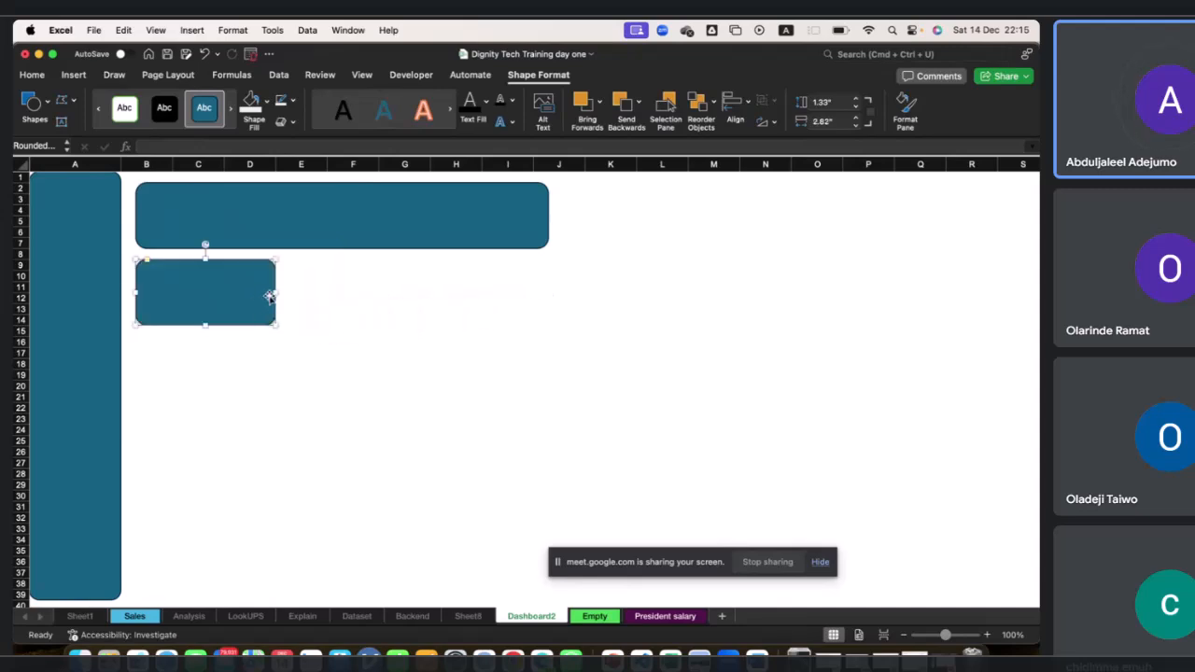
click(827, 102)
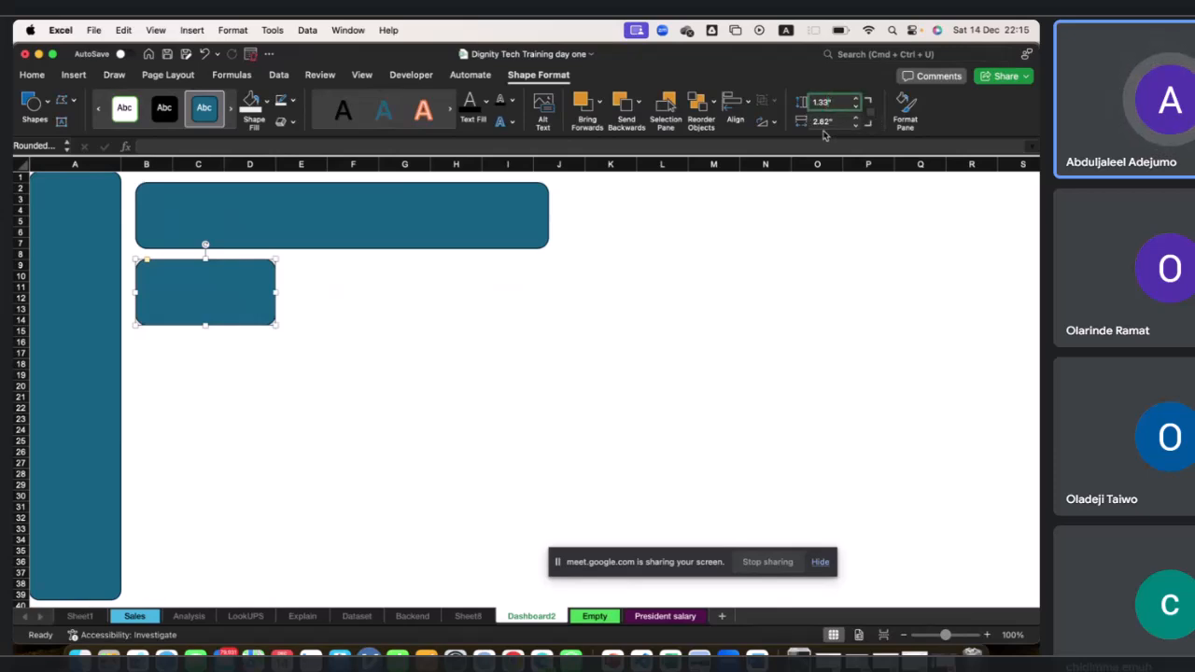
text(1)
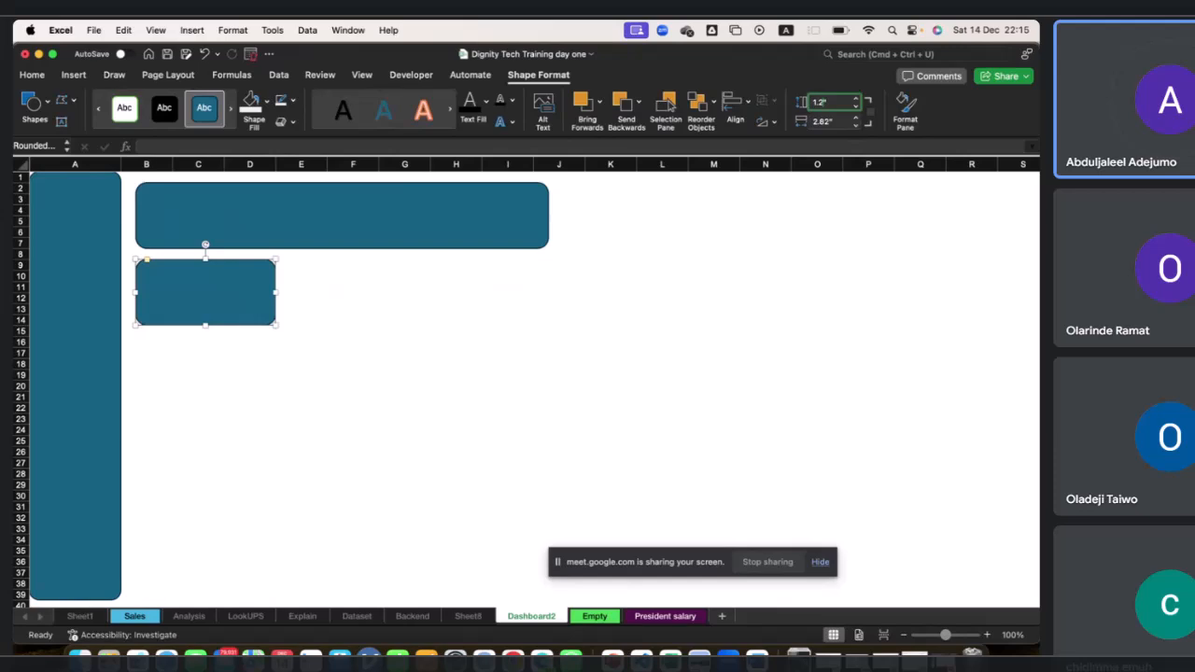
key(Return)
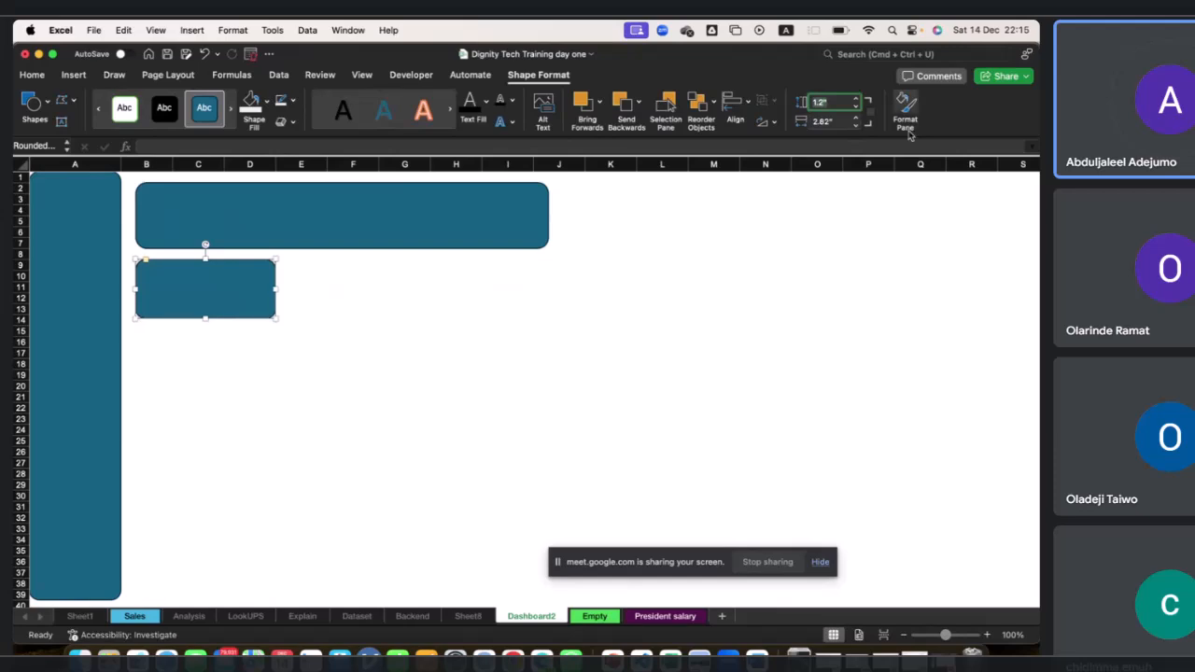
click(828, 122)
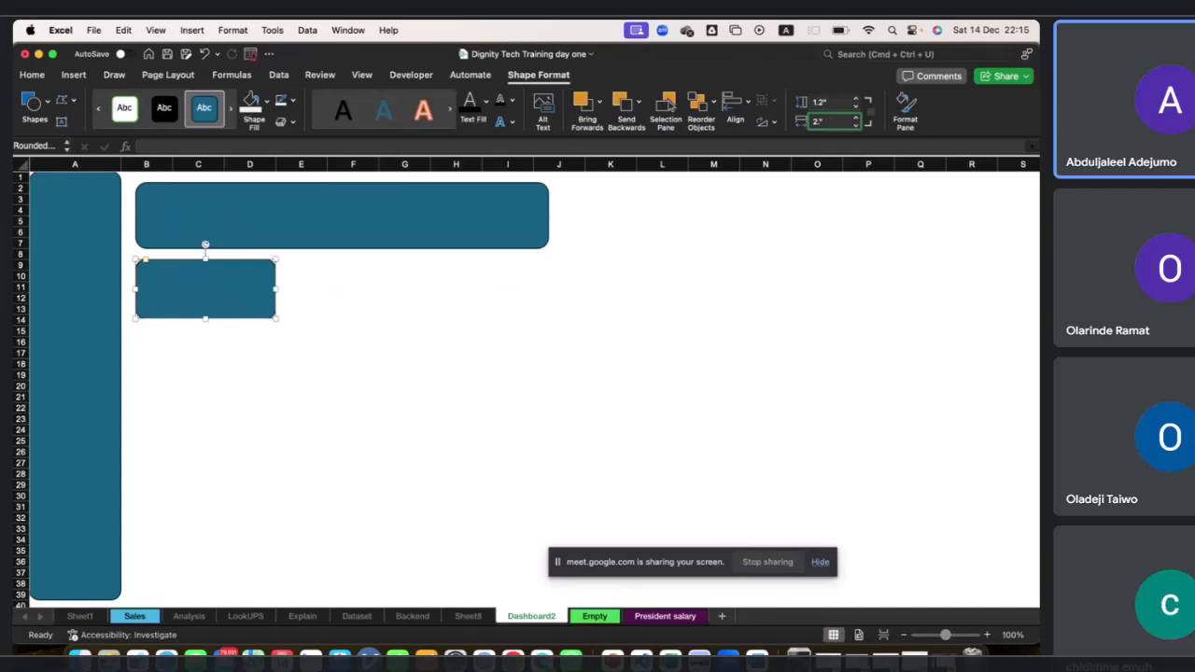
key(Return)
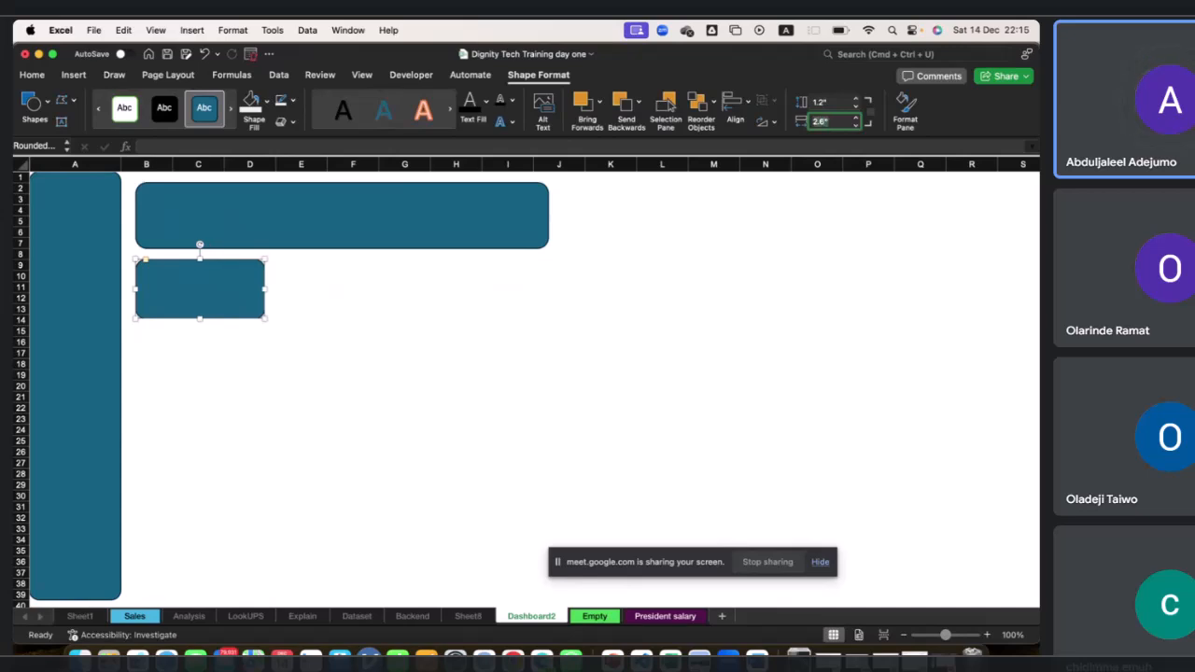
Copy the KPI card twice to make a row of three cards beneath the header.
click(227, 298)
drag(227, 300, 499, 286)
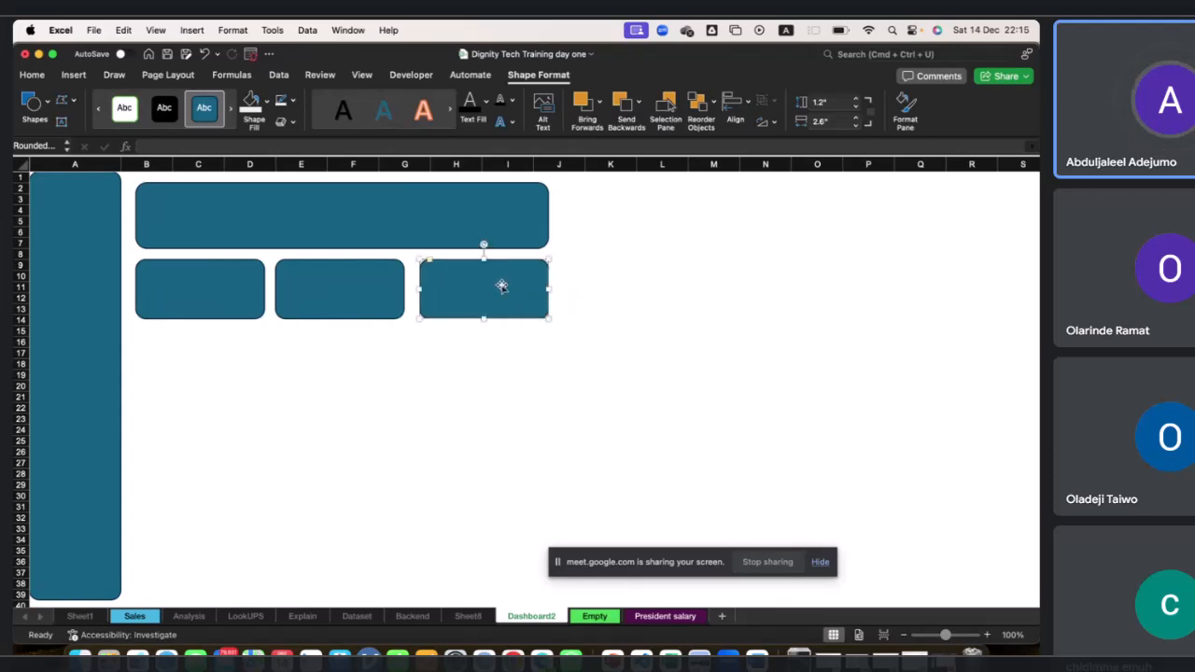
click(225, 294)
Duplicate the header and enlarge the copy into a large panel over rows 16 to 36, about 4.44" by 8.33".
click(264, 228)
key(super+d)
drag(311, 232, 338, 553)
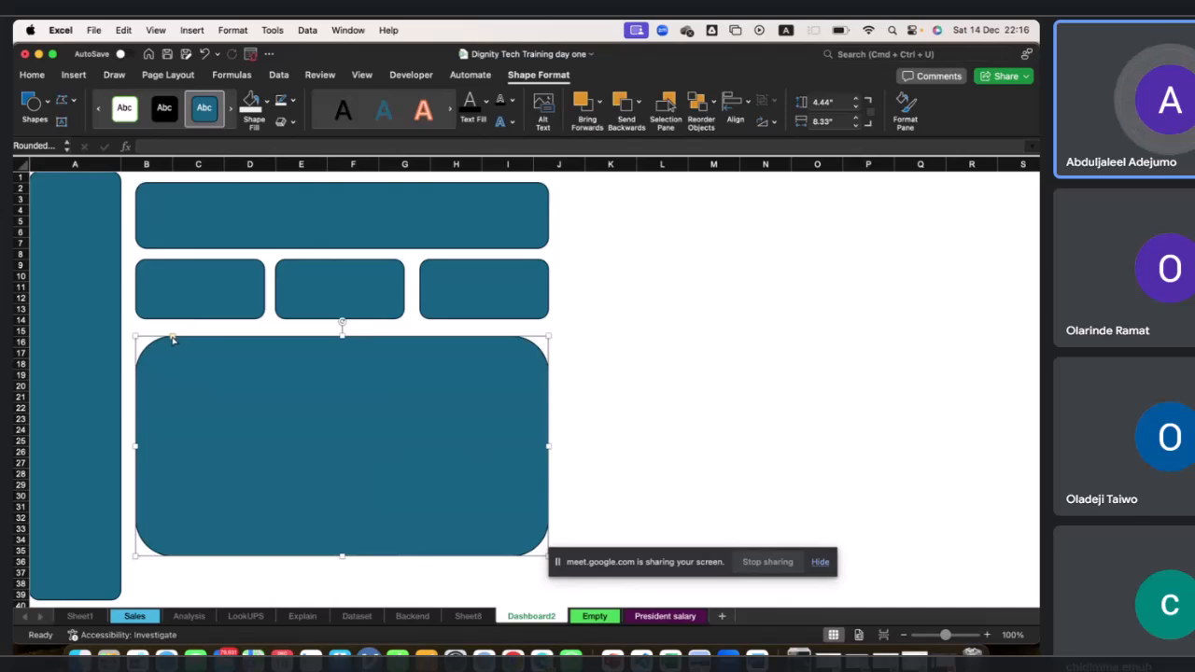
drag(172, 340, 153, 339)
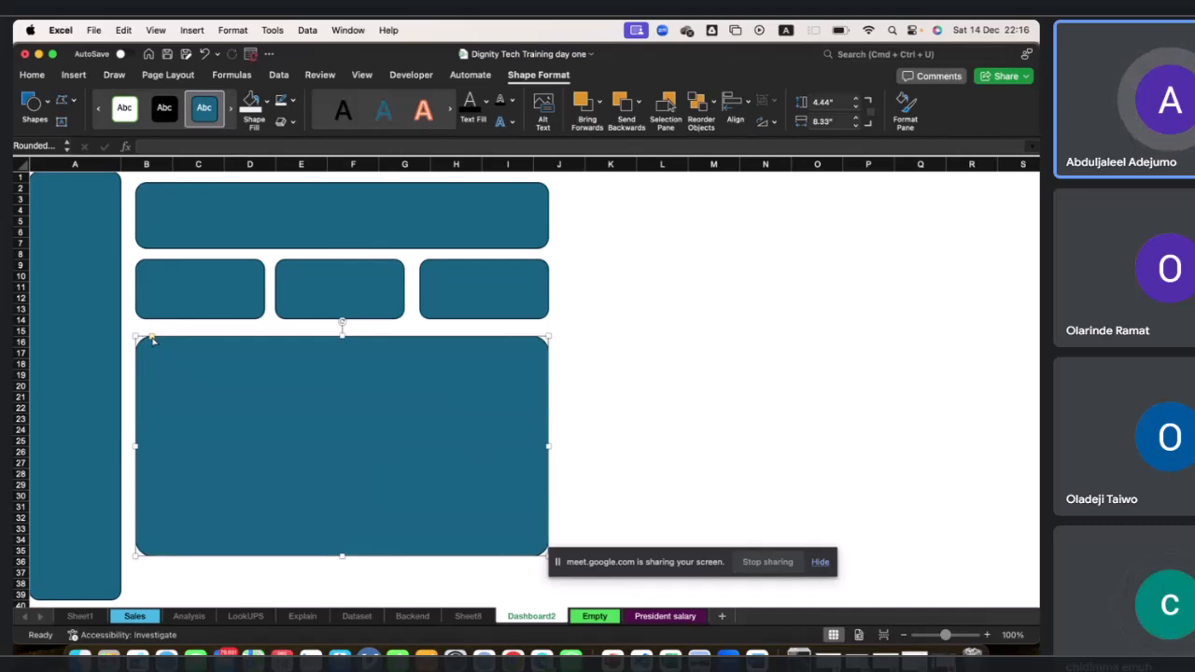
Move the header rectangle up to start at row 1.
click(196, 216)
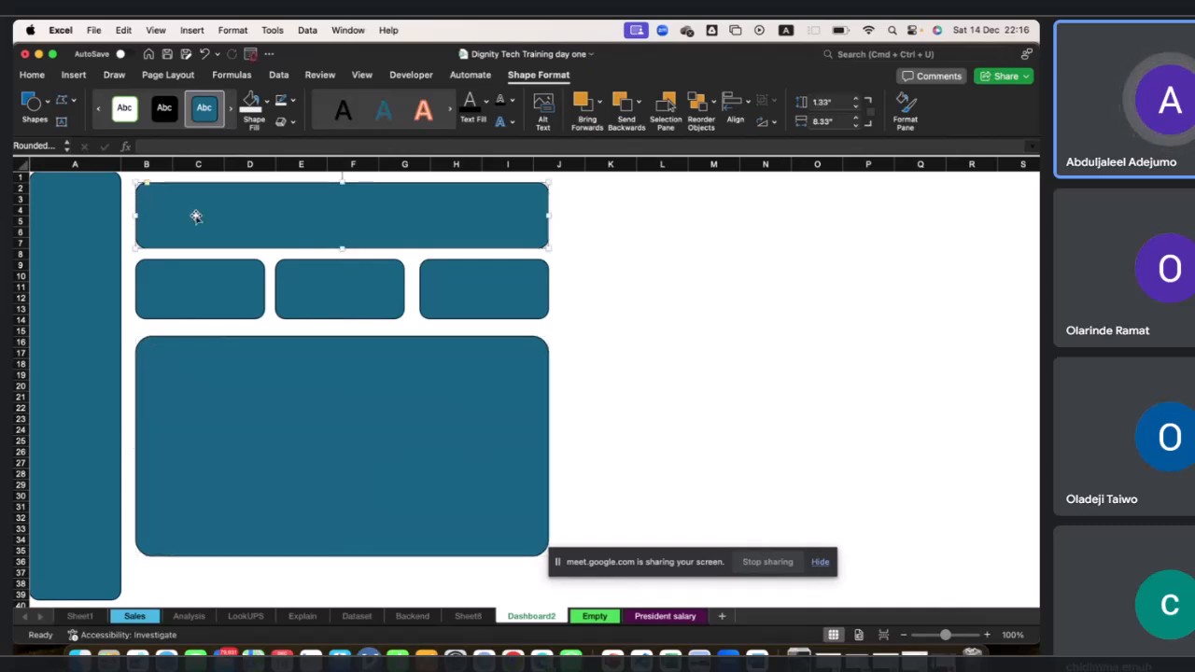
key(Up)
key(super+z)
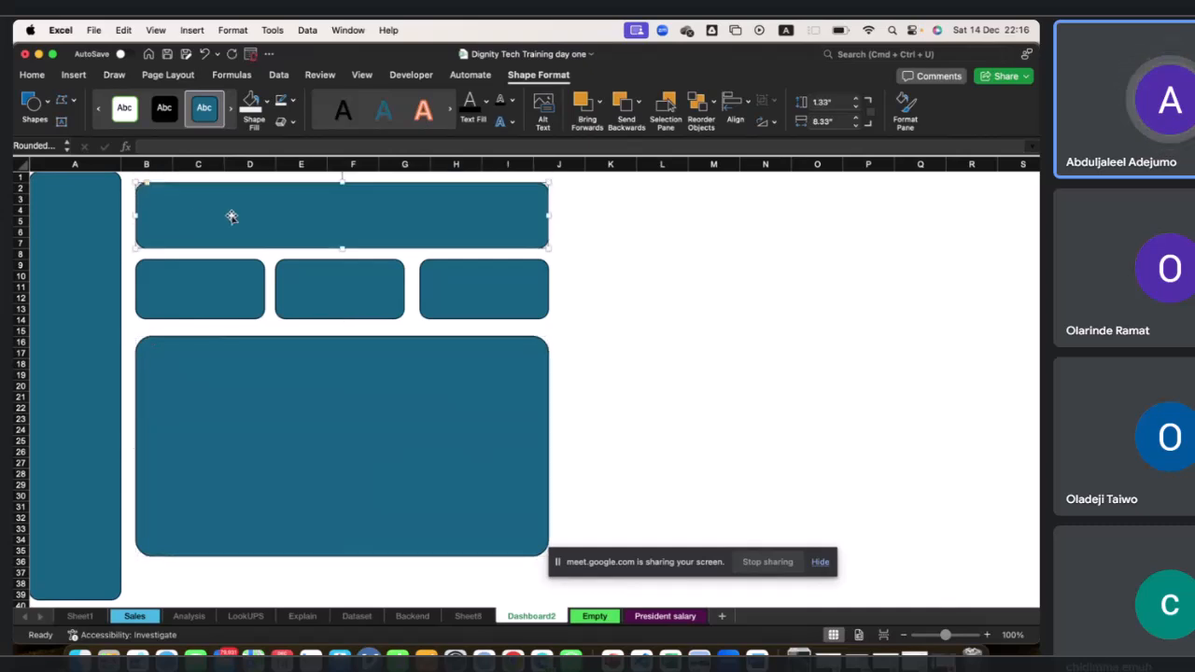
drag(235, 217, 227, 208)
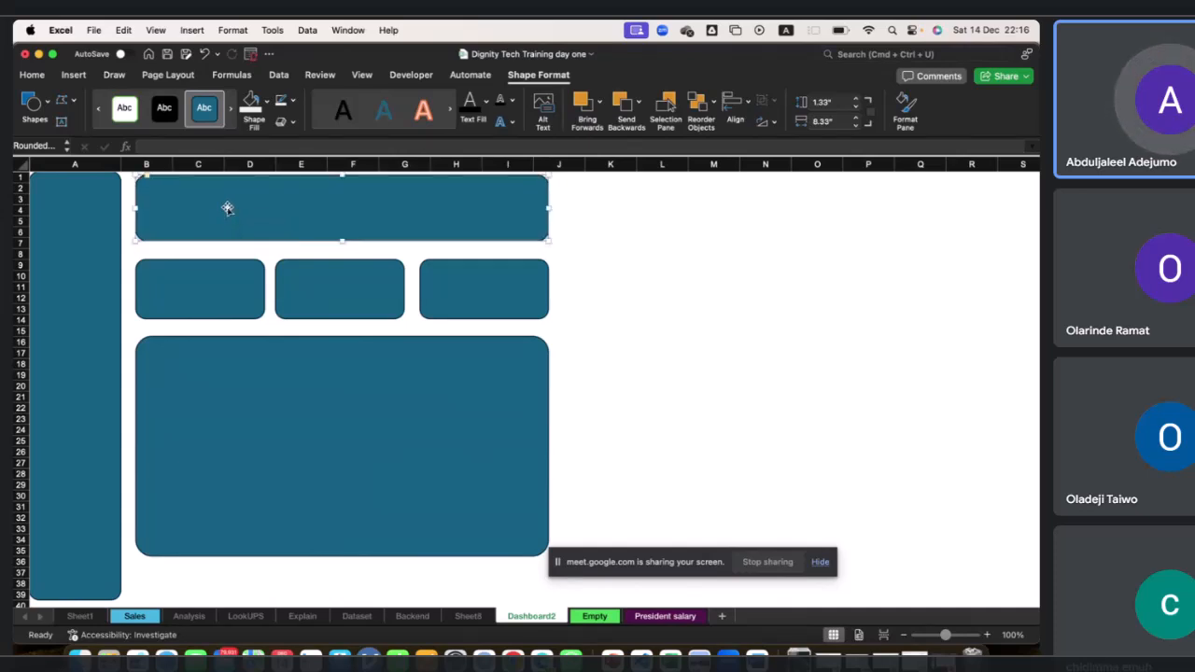
Nudge each of the three KPI cards upward so they sit evenly beneath the header.
click(207, 280)
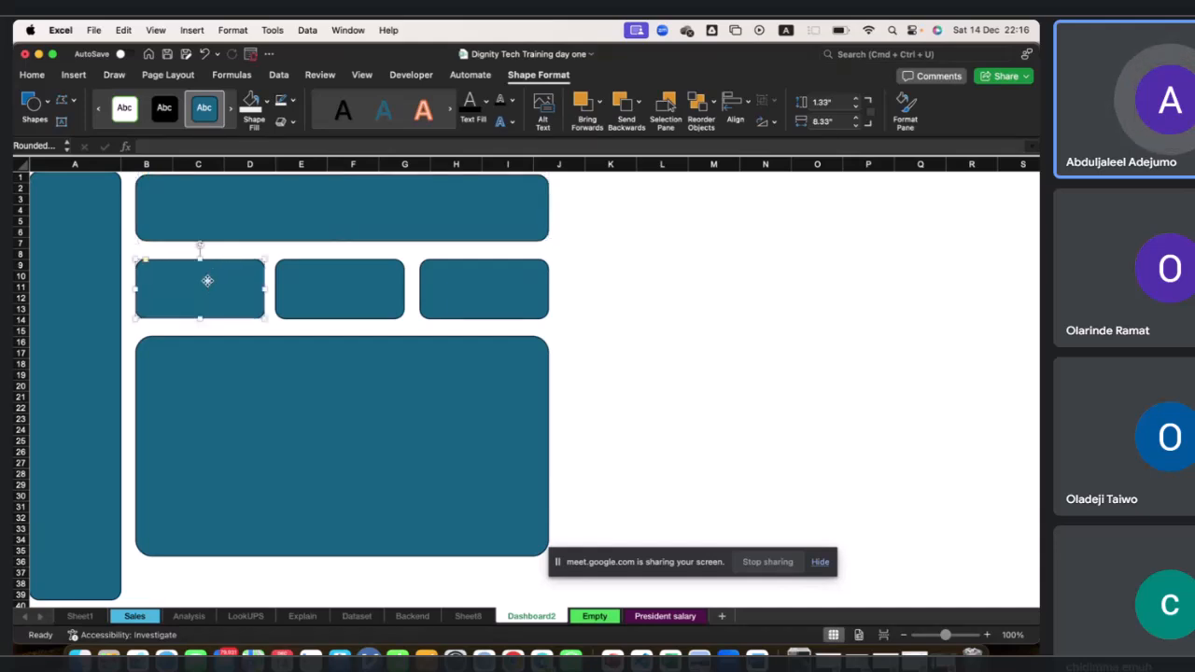
key(Up)
key(Up)
key(Up)
key(Down)
key(Down)
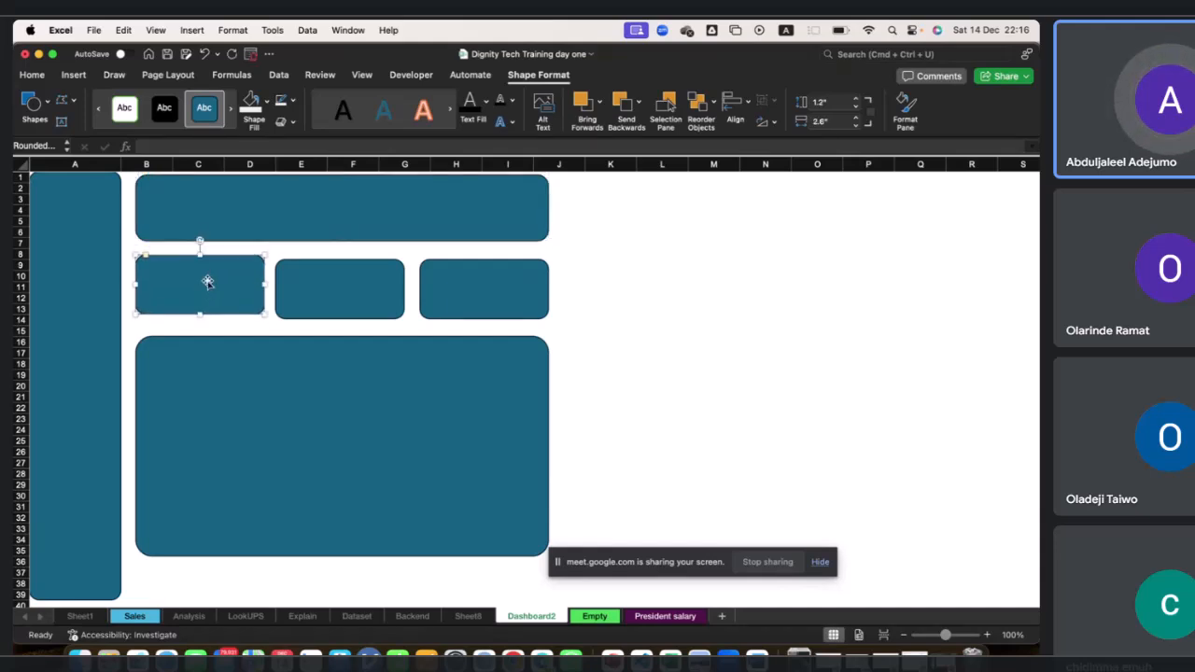
click(361, 285)
key(Up)
key(Up)
key(Up)
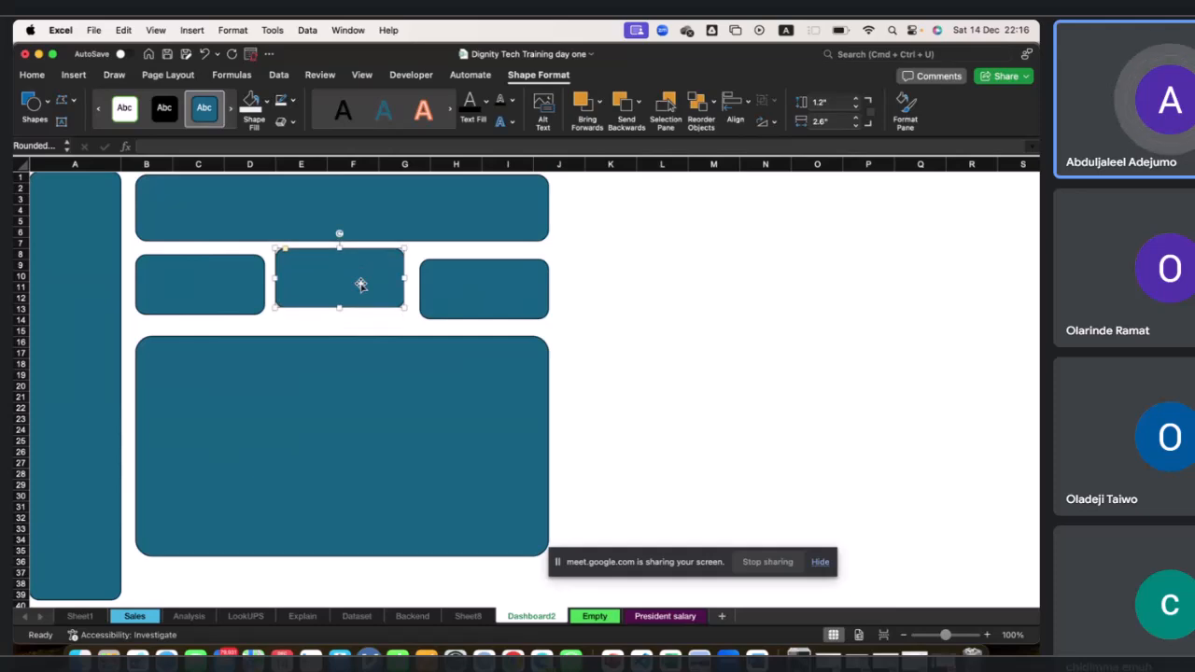
key(Down)
key(Down)
click(500, 287)
key(Up)
key(Up)
key(Up)
key(Down)
key(Down)
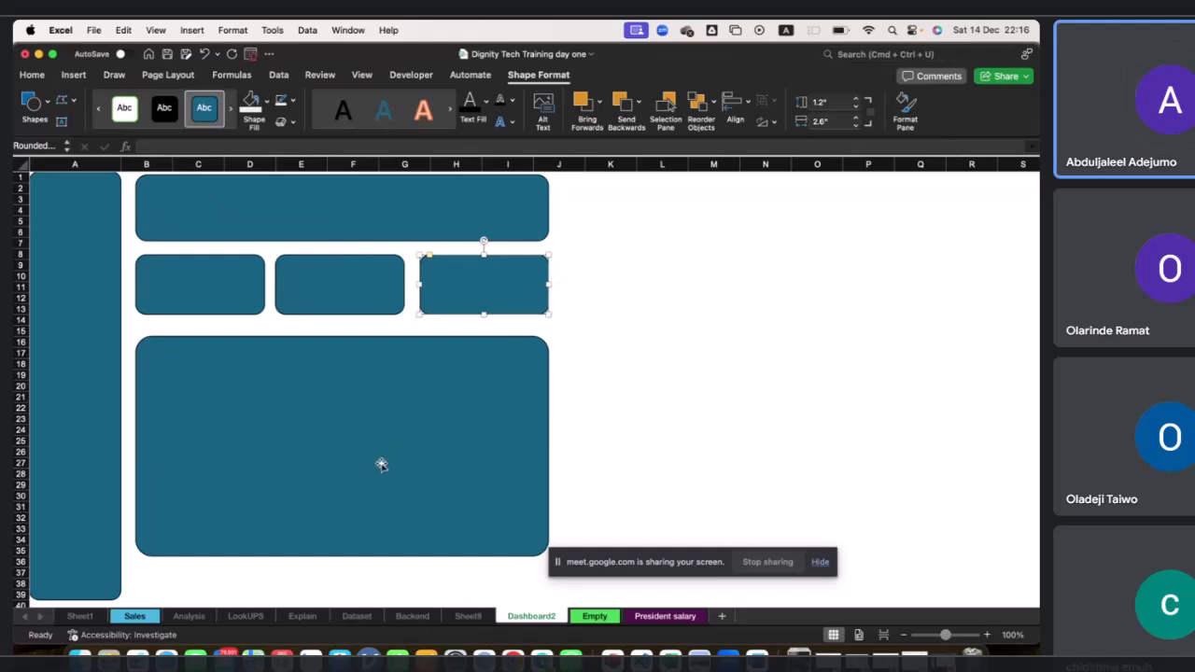
click(69, 560)
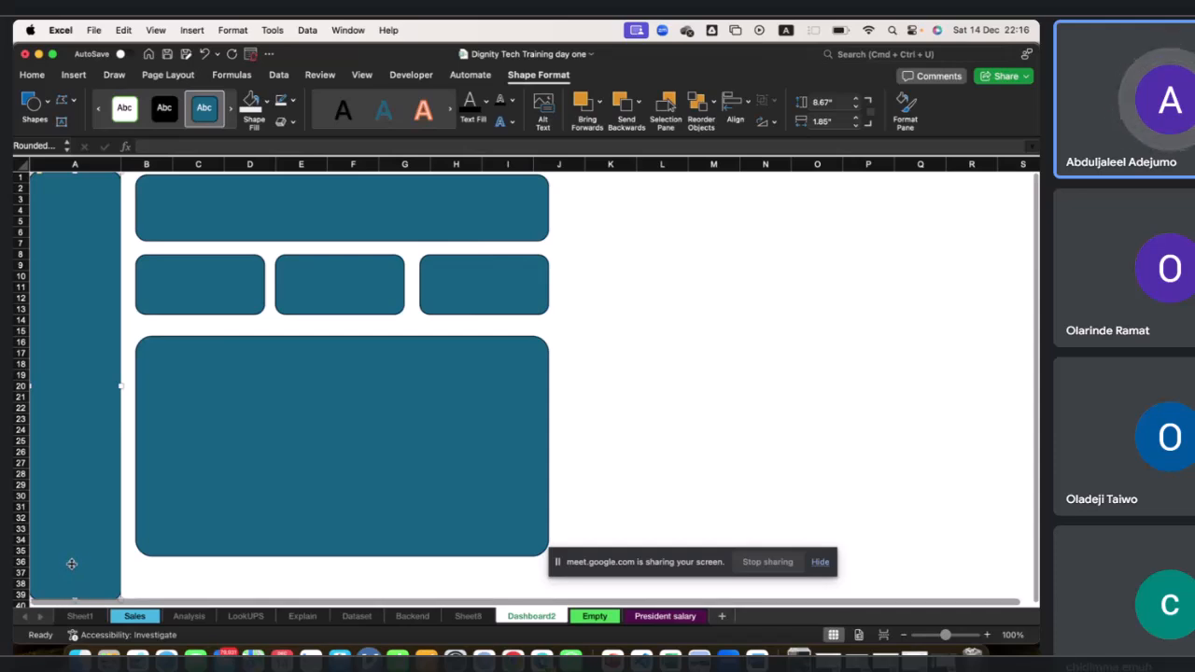
click(312, 479)
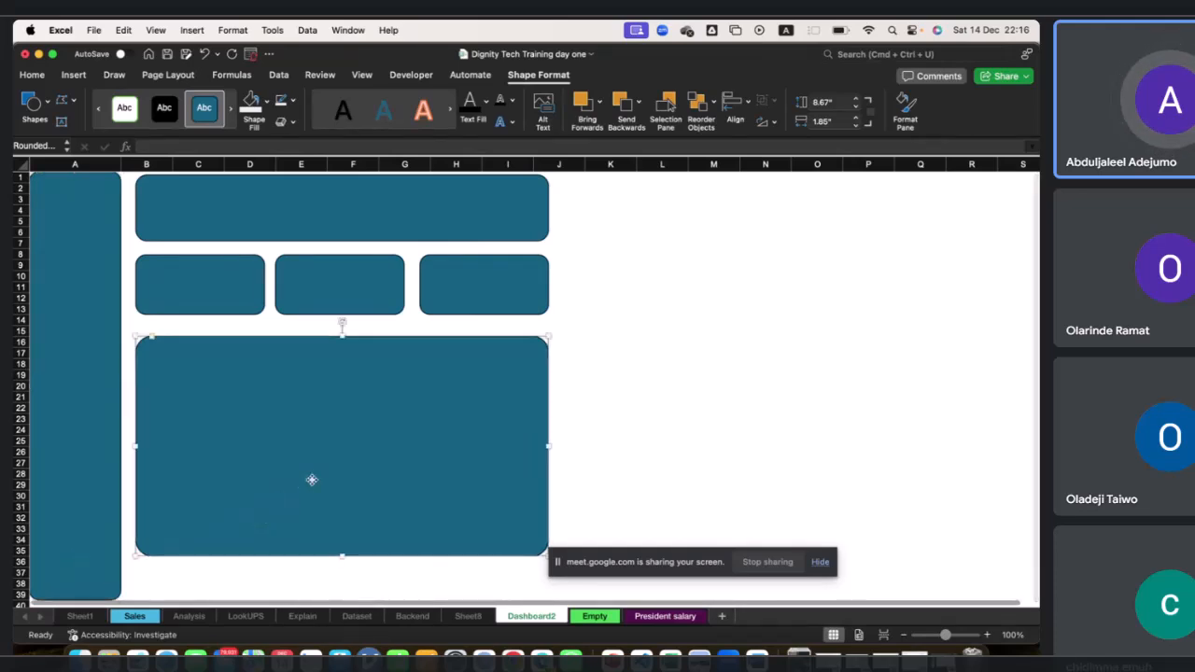
Duplicate the large panel and reshape the copy into a tall panel over columns J to N, about 7.71" by 4.6".
key(super+c)
key(super+v)
drag(312, 477, 735, 312)
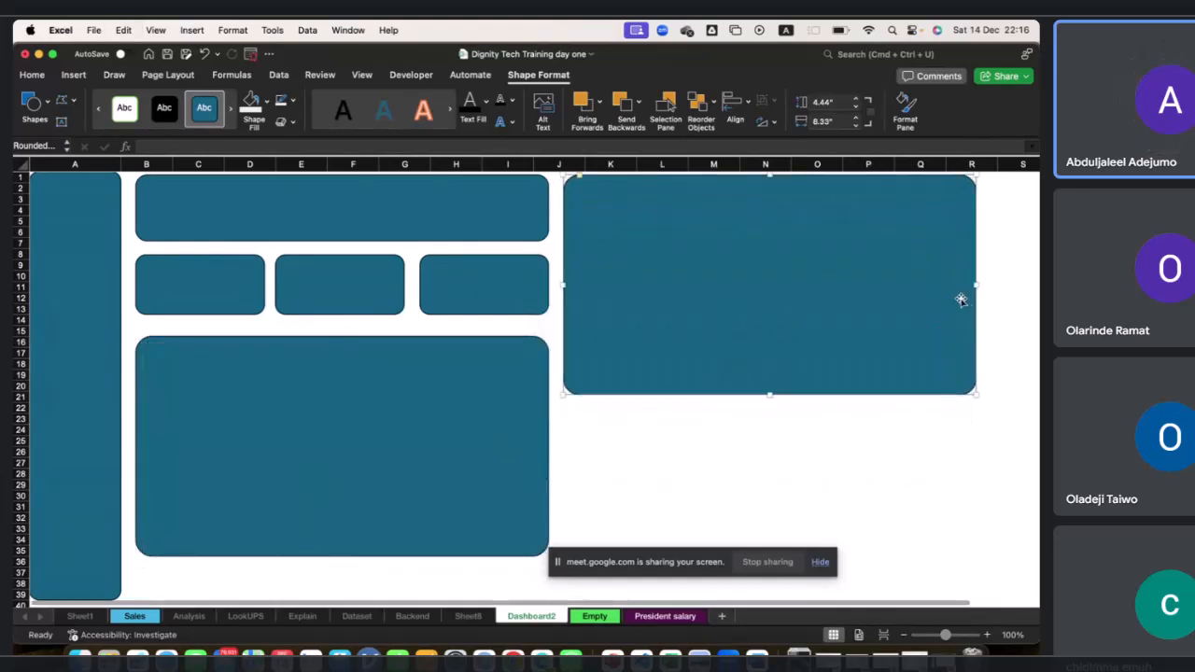
drag(975, 286, 810, 269)
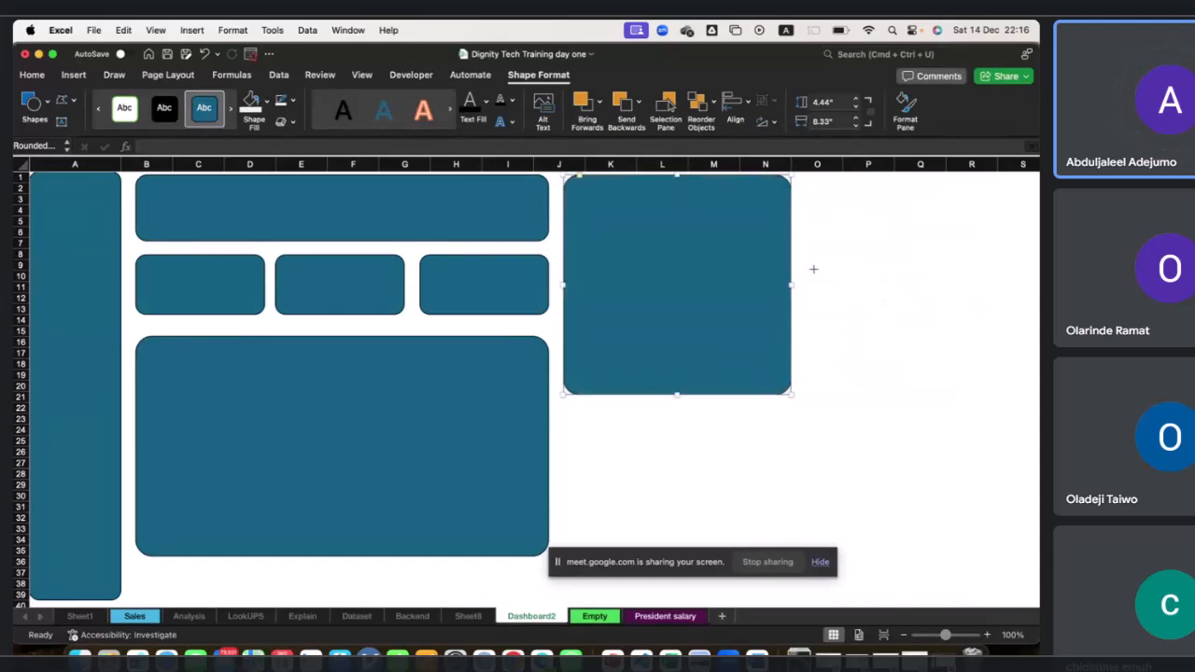
drag(675, 397, 681, 551)
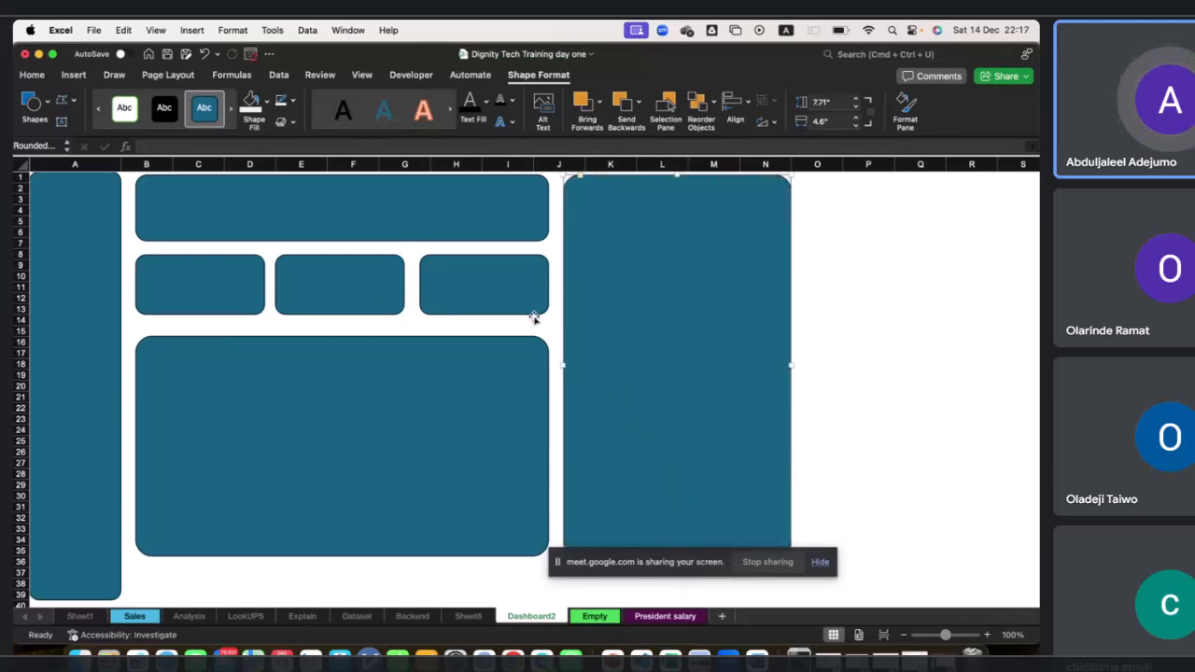
Duplicate a KPI card to build a column of three small cards in columns O to Q.
click(501, 302)
key(super+d)
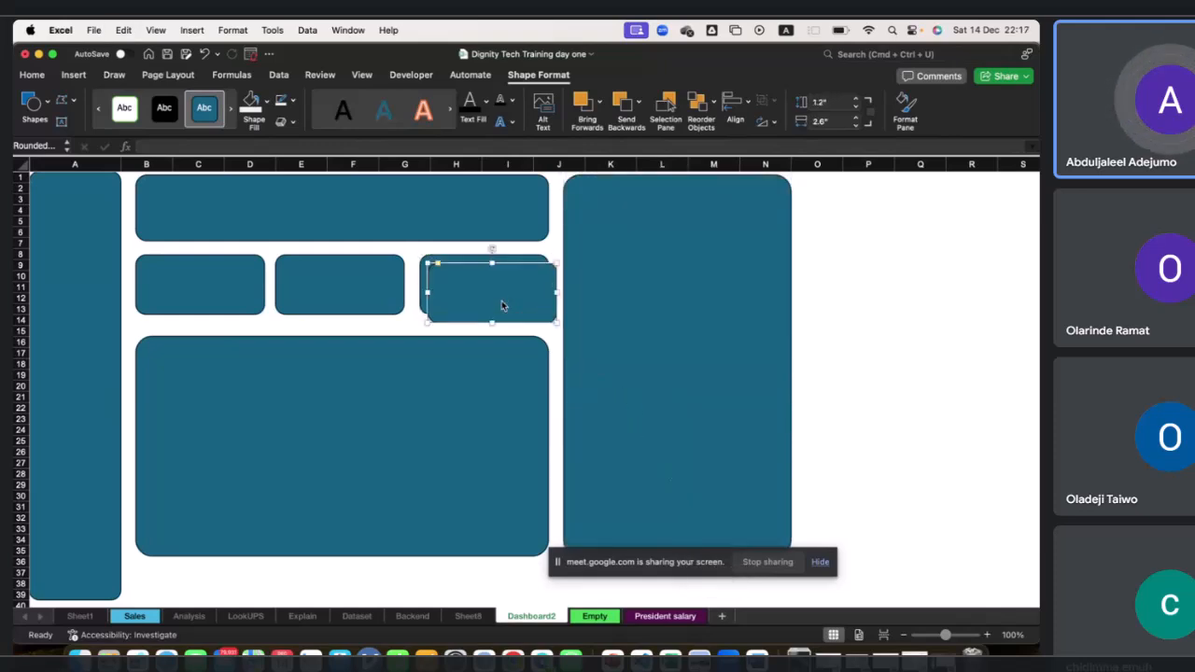
drag(495, 304, 894, 341)
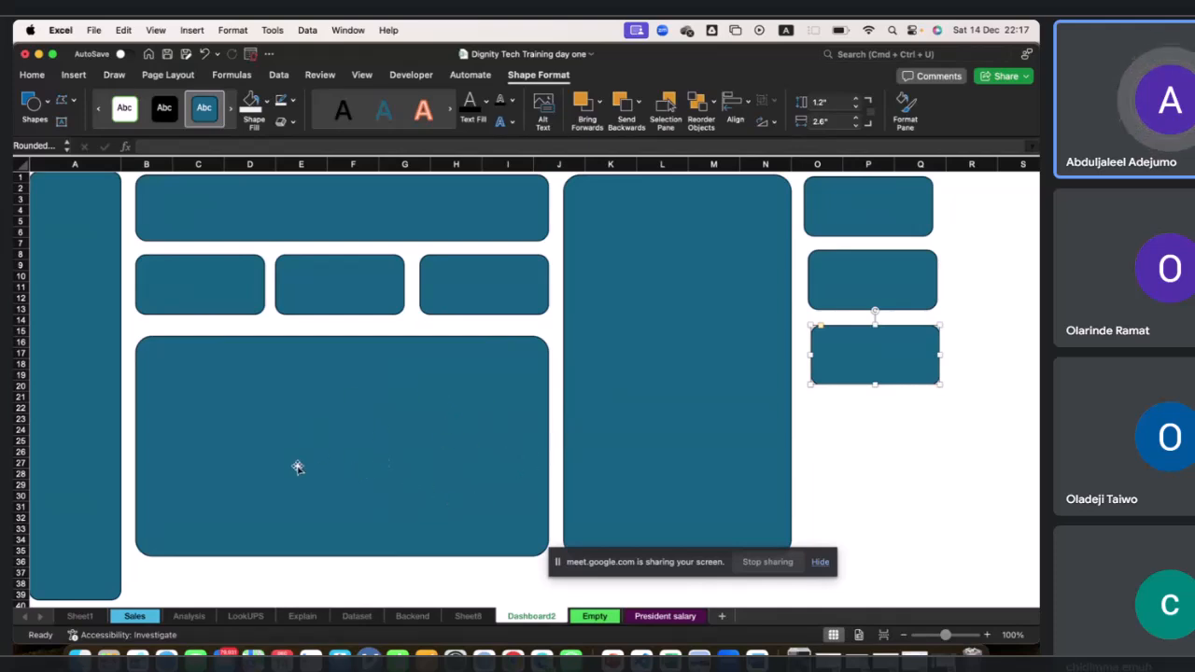
Apply the black shape style to the sidebar and the header.
click(91, 372)
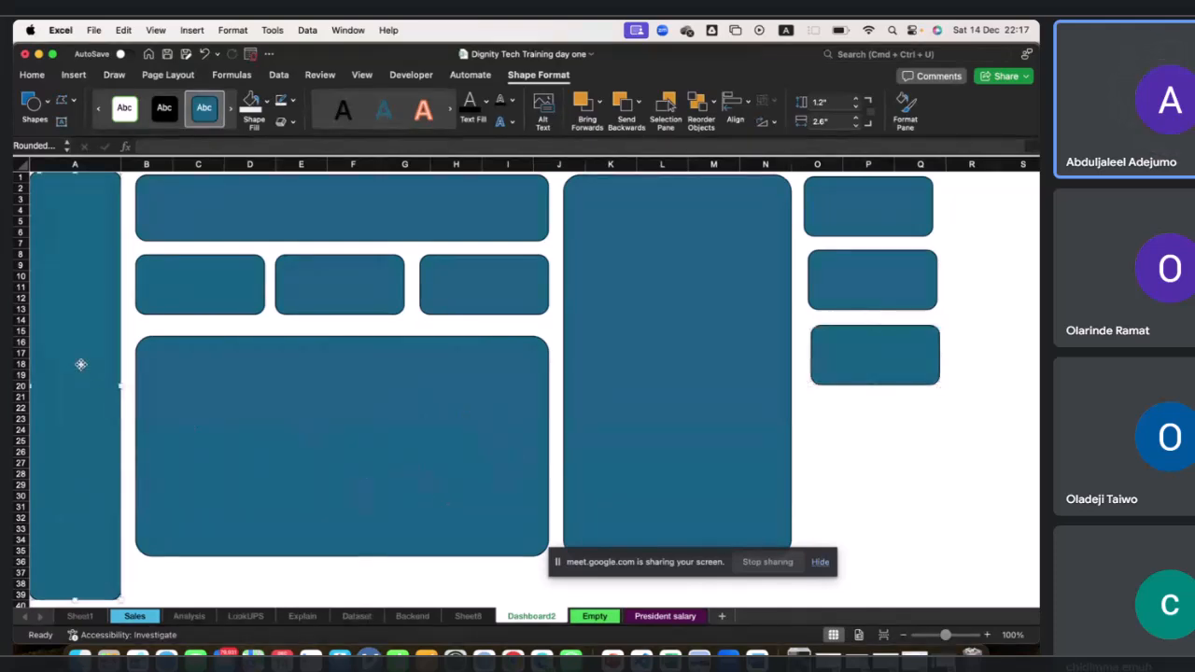
click(163, 112)
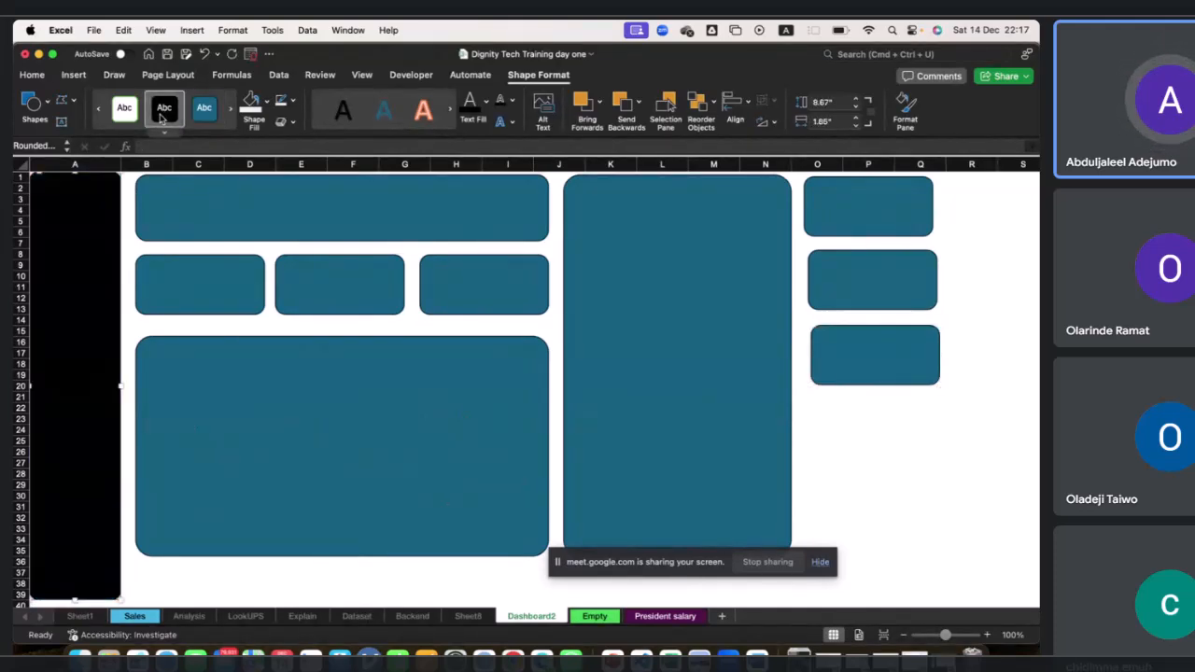
click(157, 224)
click(159, 119)
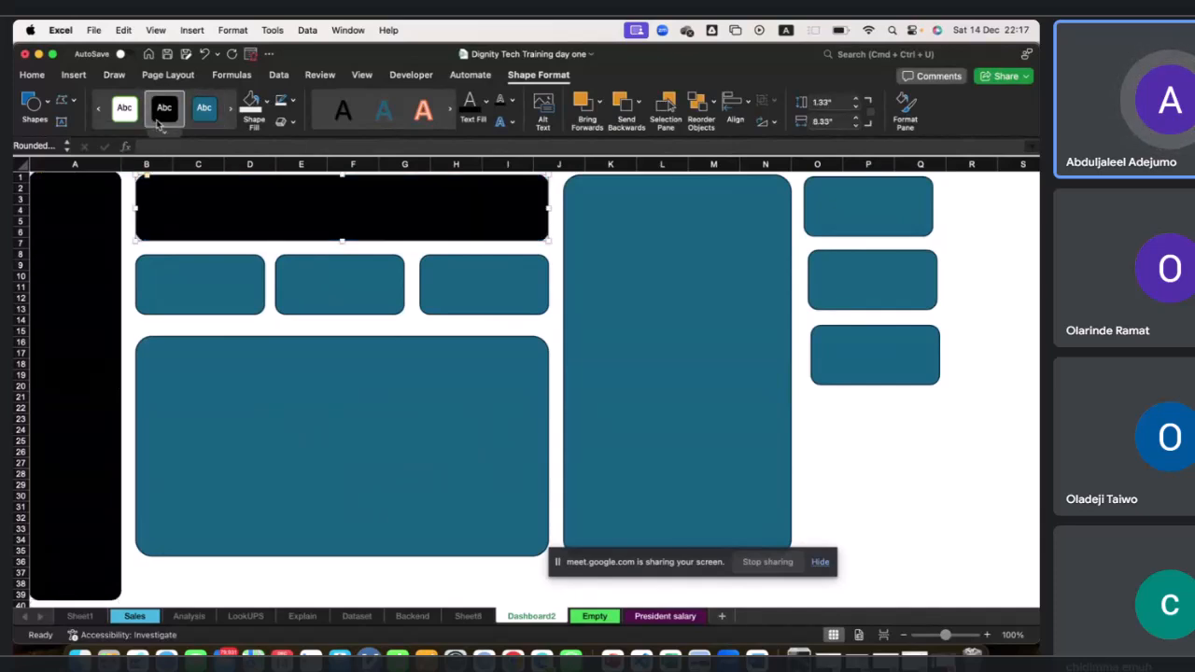
Fill each of the three KPI cards with the light blue theme colour.
click(186, 279)
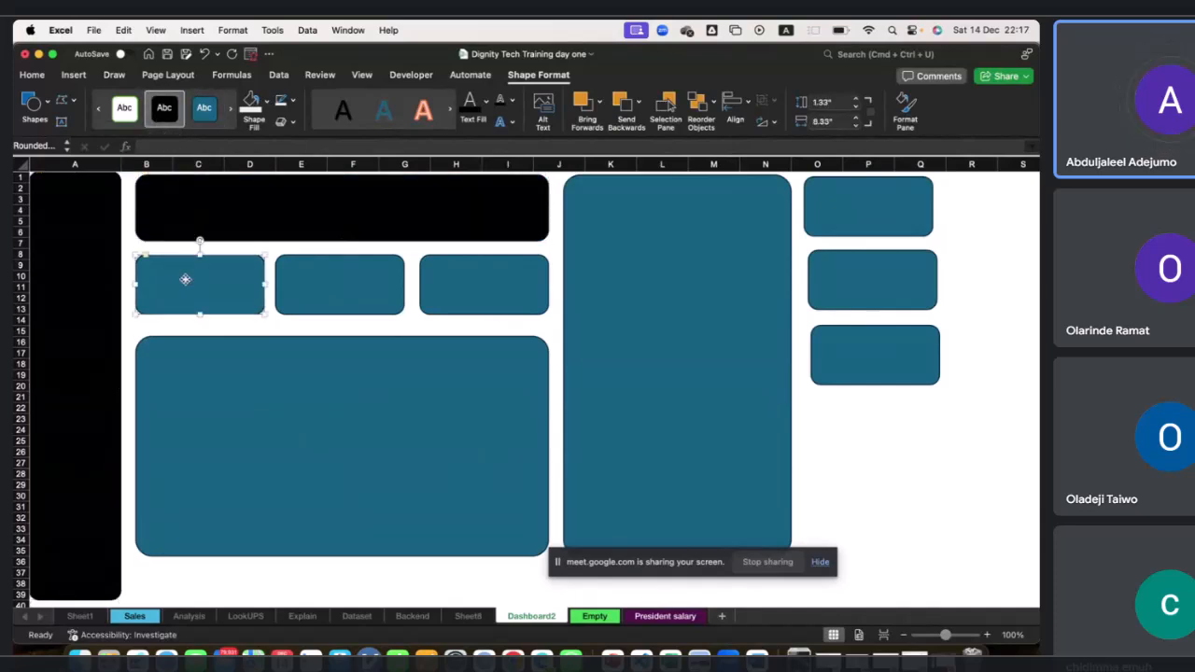
click(268, 101)
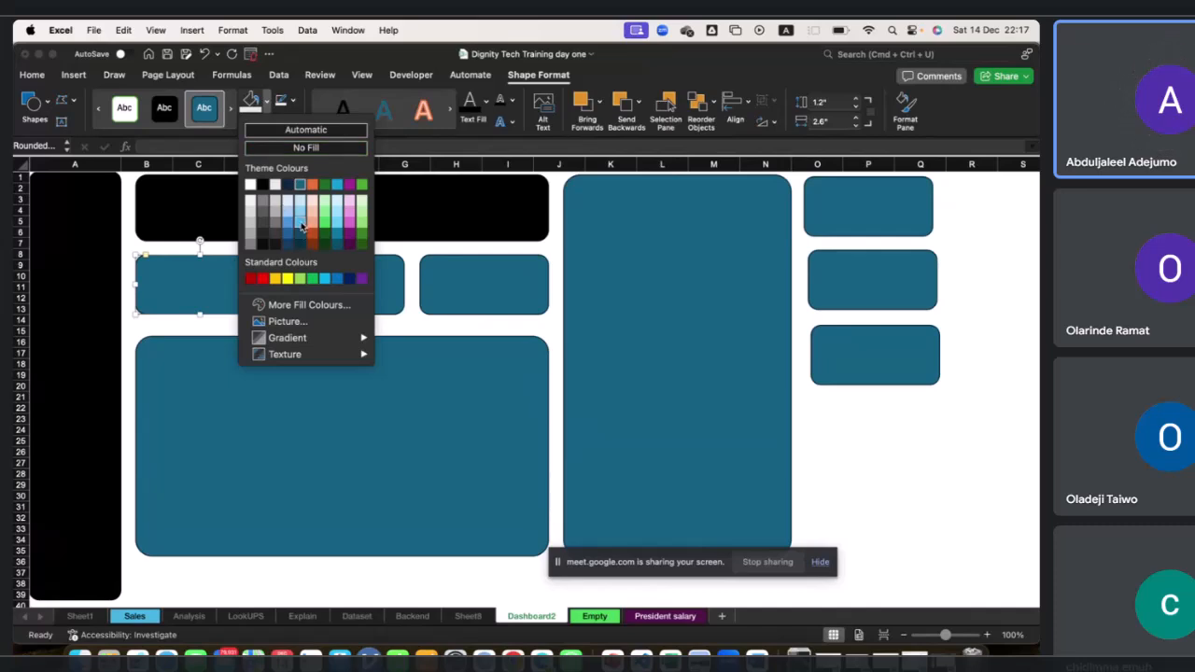
click(300, 227)
click(341, 286)
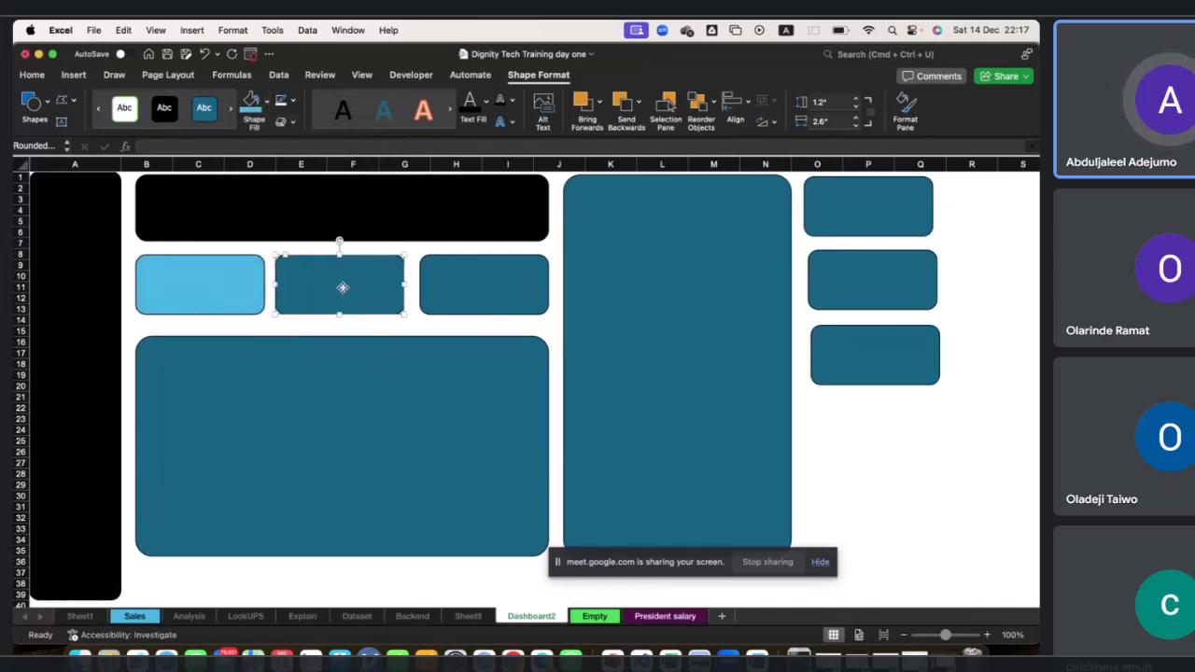
click(268, 102)
click(300, 227)
click(445, 303)
click(251, 101)
Apply the same light blue fill to the large panel, the tall panel and the three small cards.
click(341, 353)
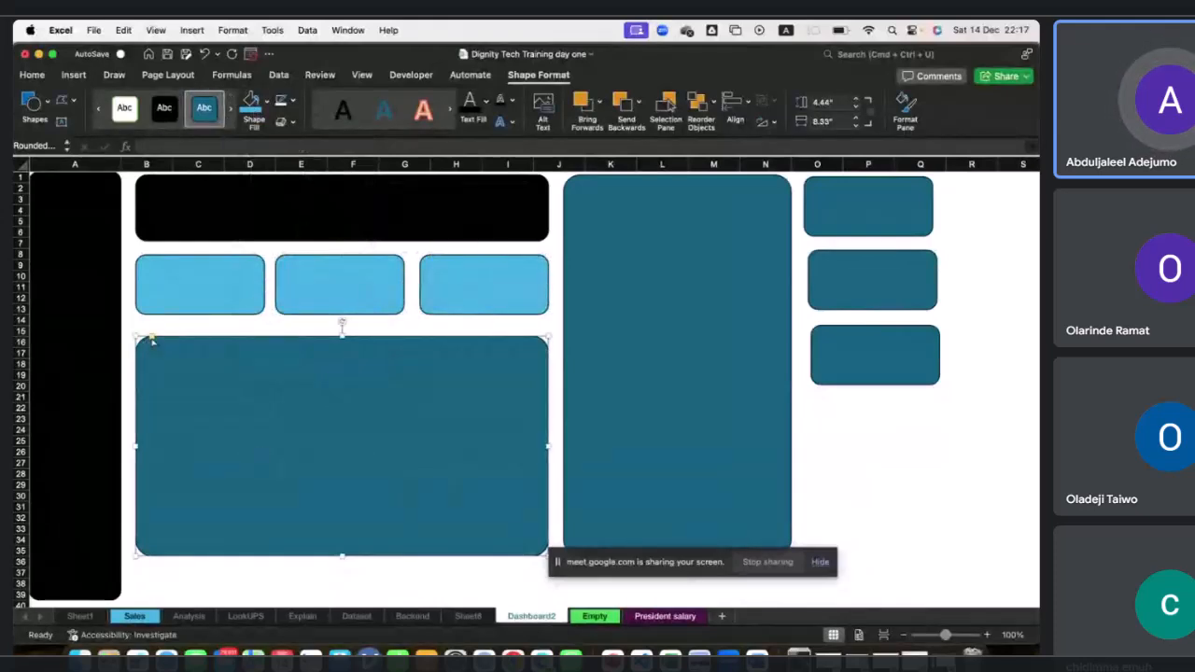
click(251, 101)
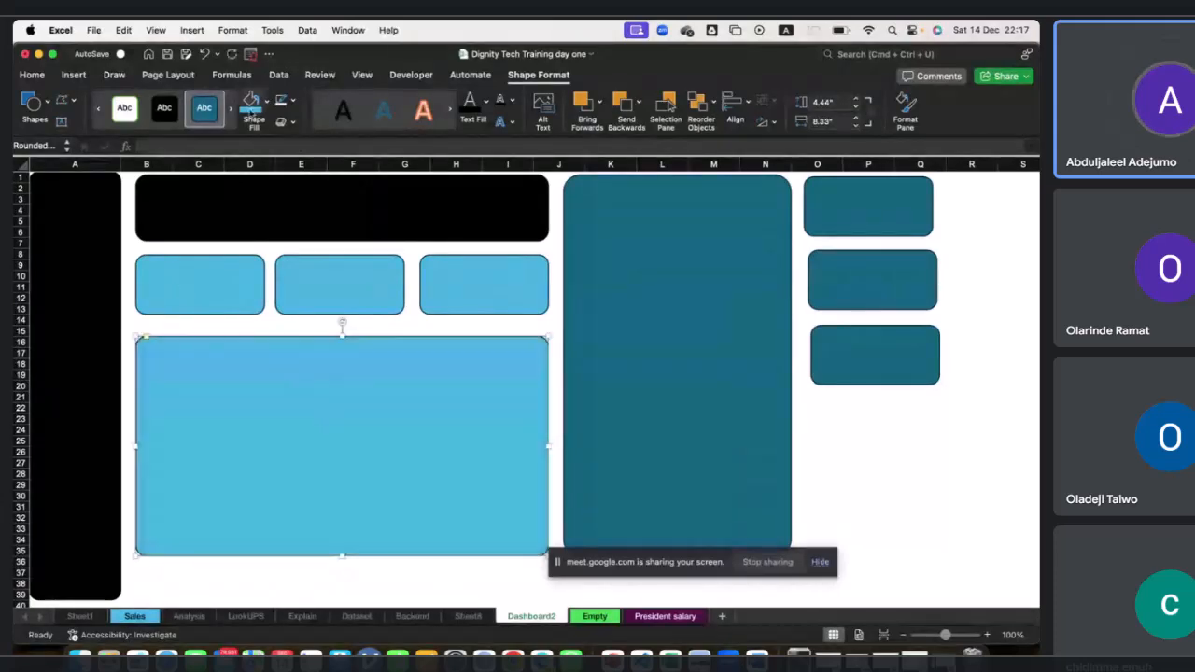
click(599, 266)
click(254, 105)
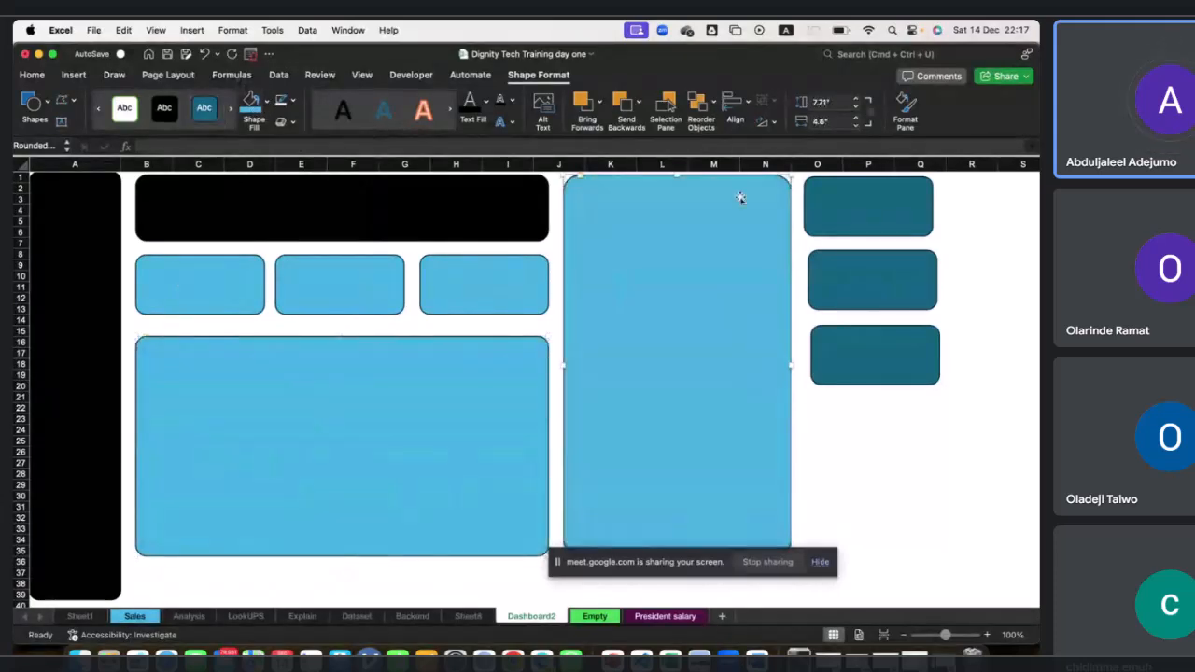
click(860, 201)
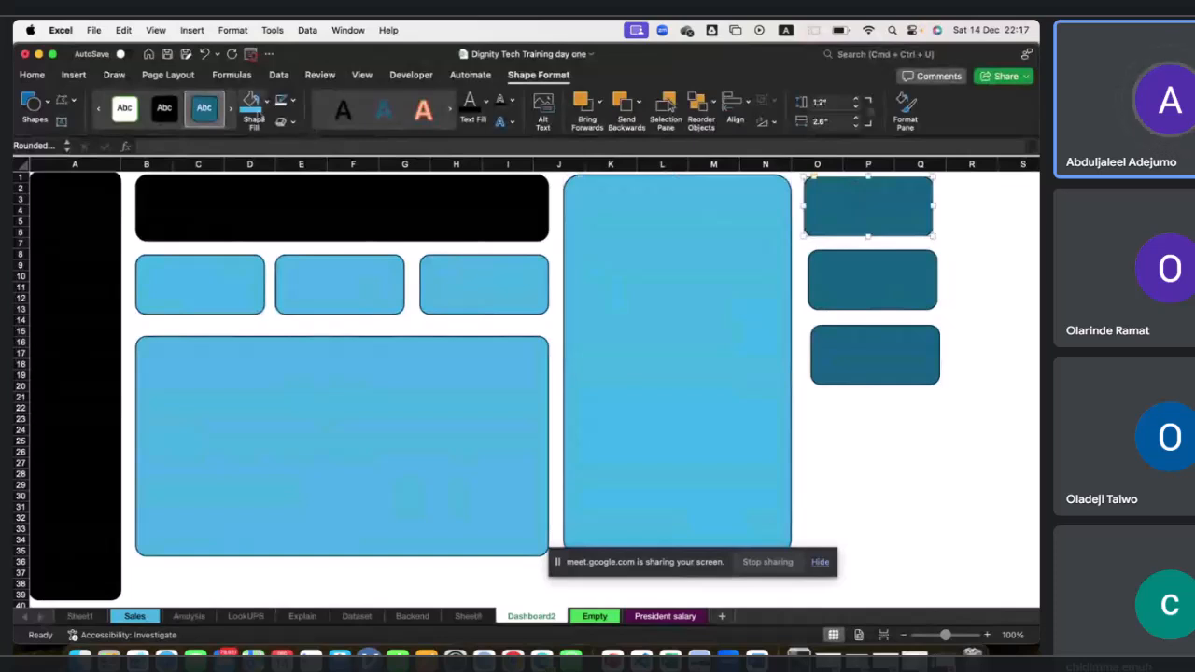
click(252, 101)
click(810, 275)
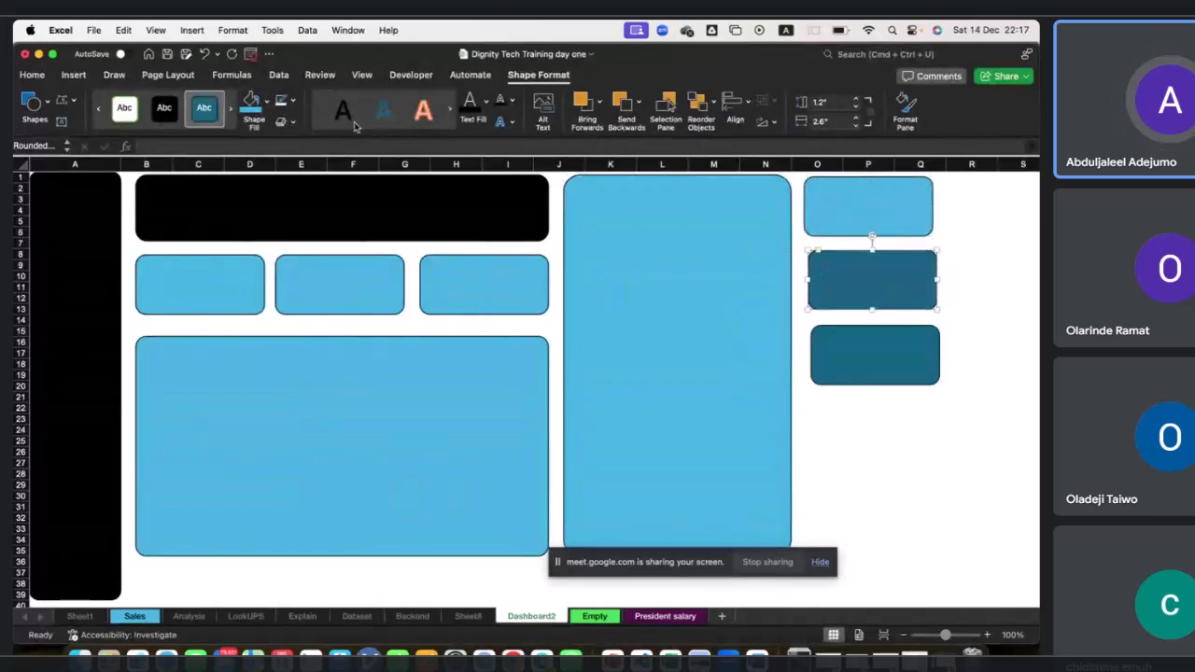
click(254, 104)
click(921, 368)
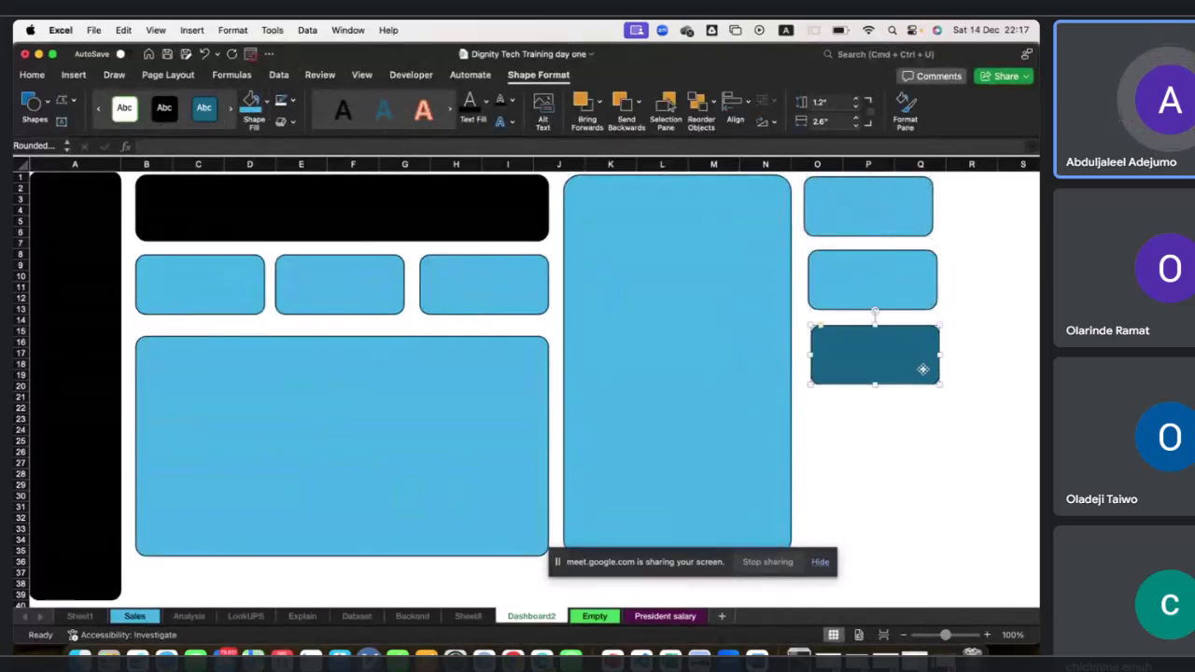
click(251, 105)
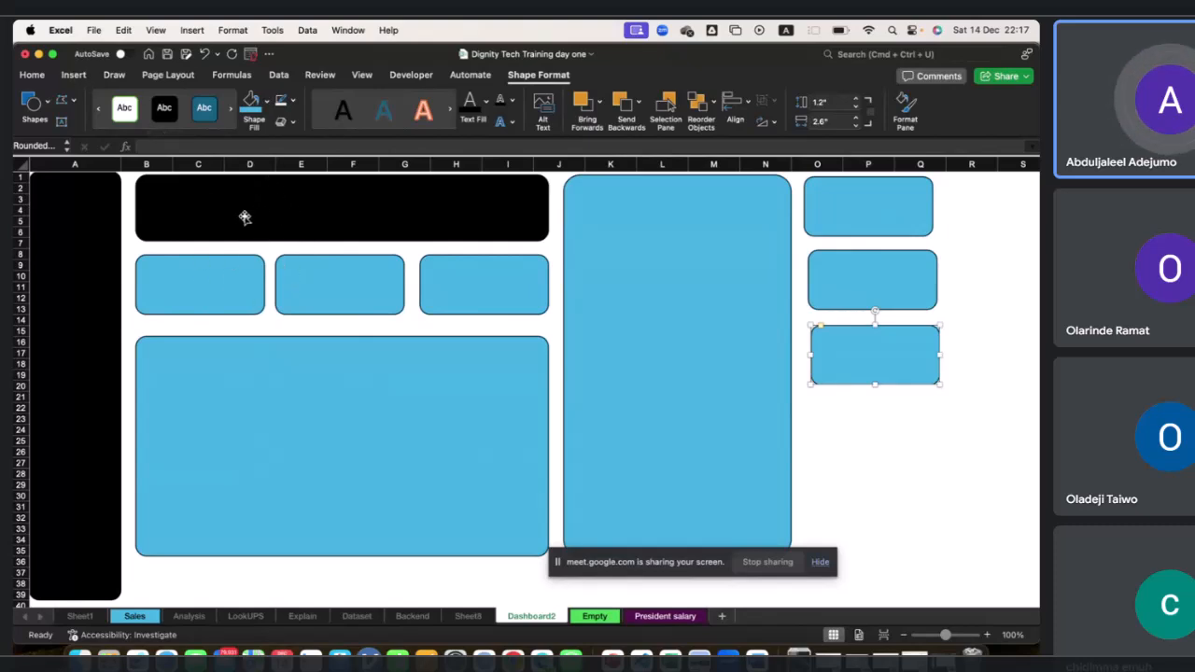
Insert a text box in the header reading "THE BILLIONAIRE DASHBOARD 2030" and reduce its height.
click(75, 74)
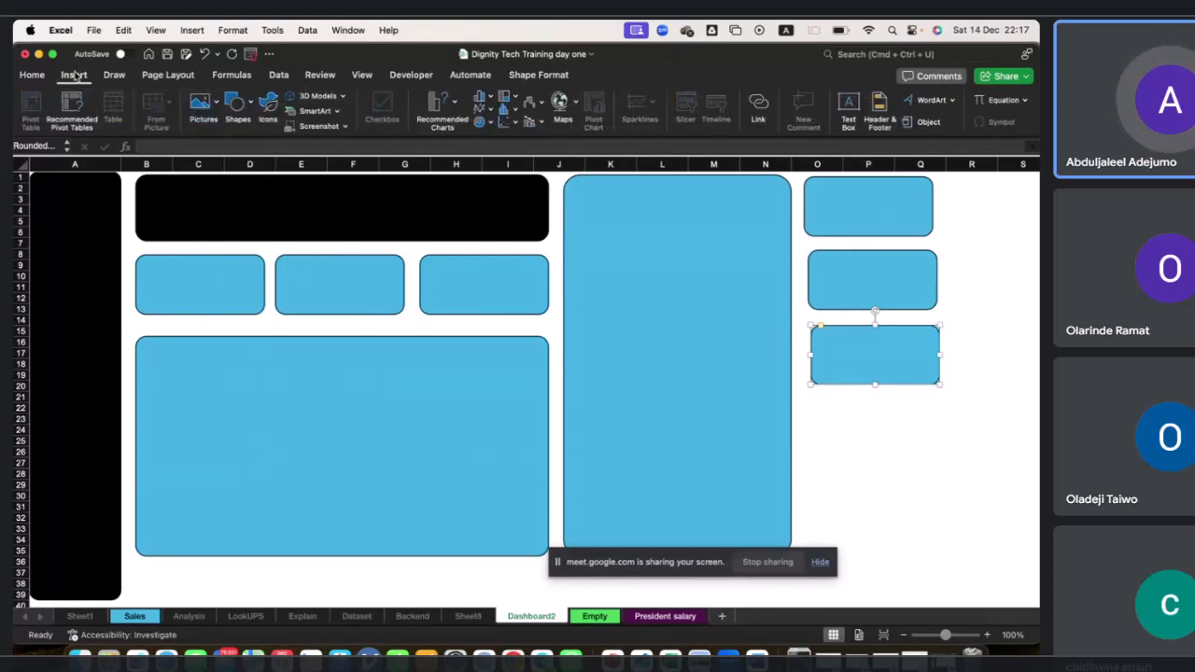
click(250, 104)
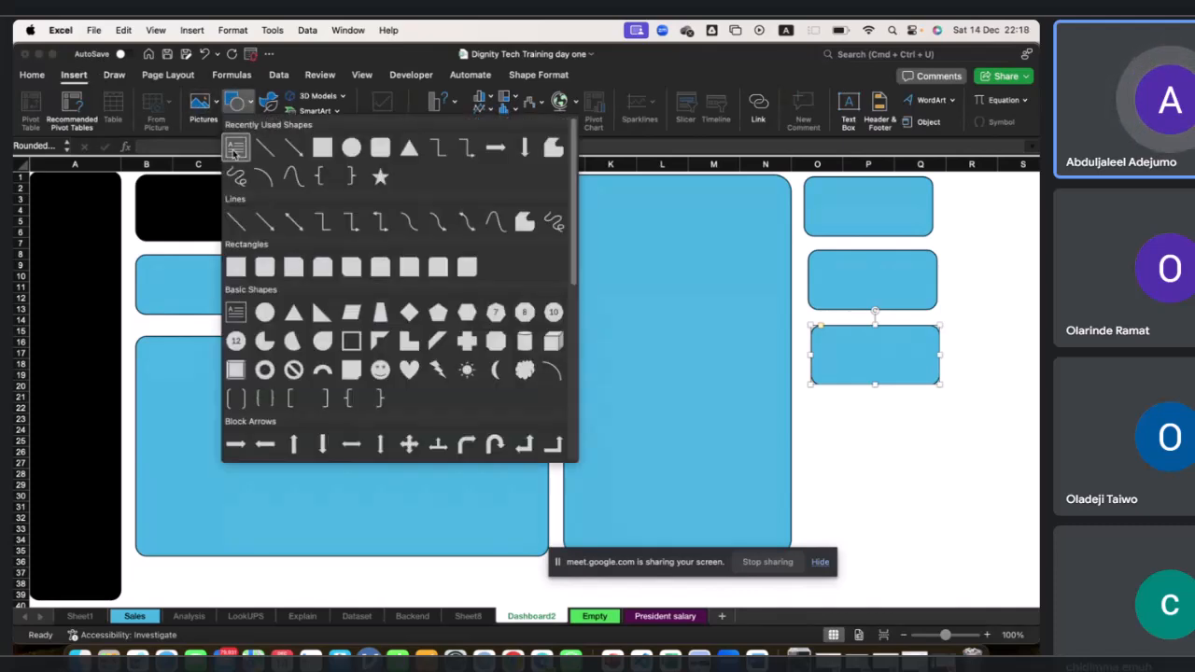
click(234, 152)
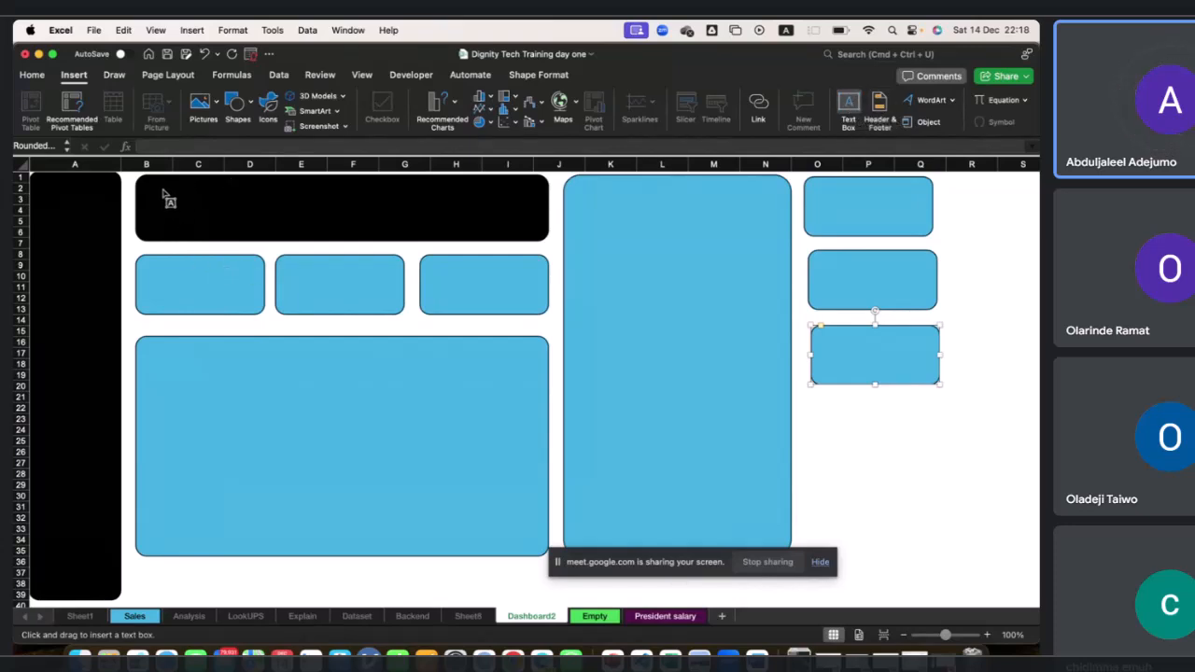
drag(172, 183, 464, 226)
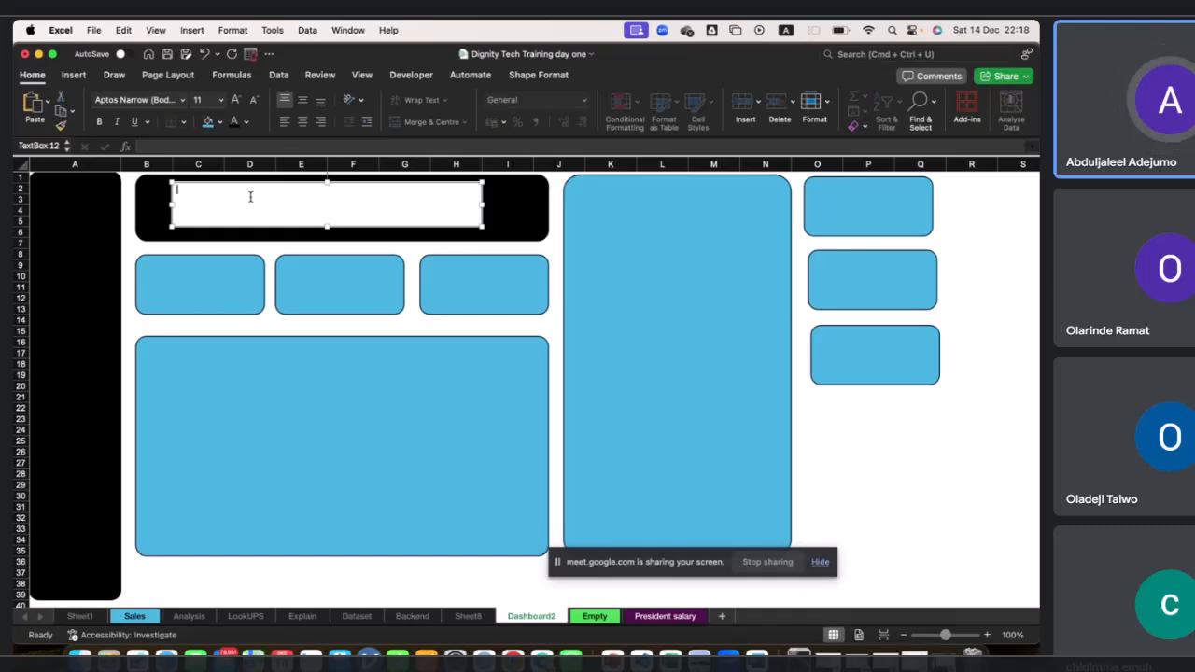
text(The BILLIONAIRE)
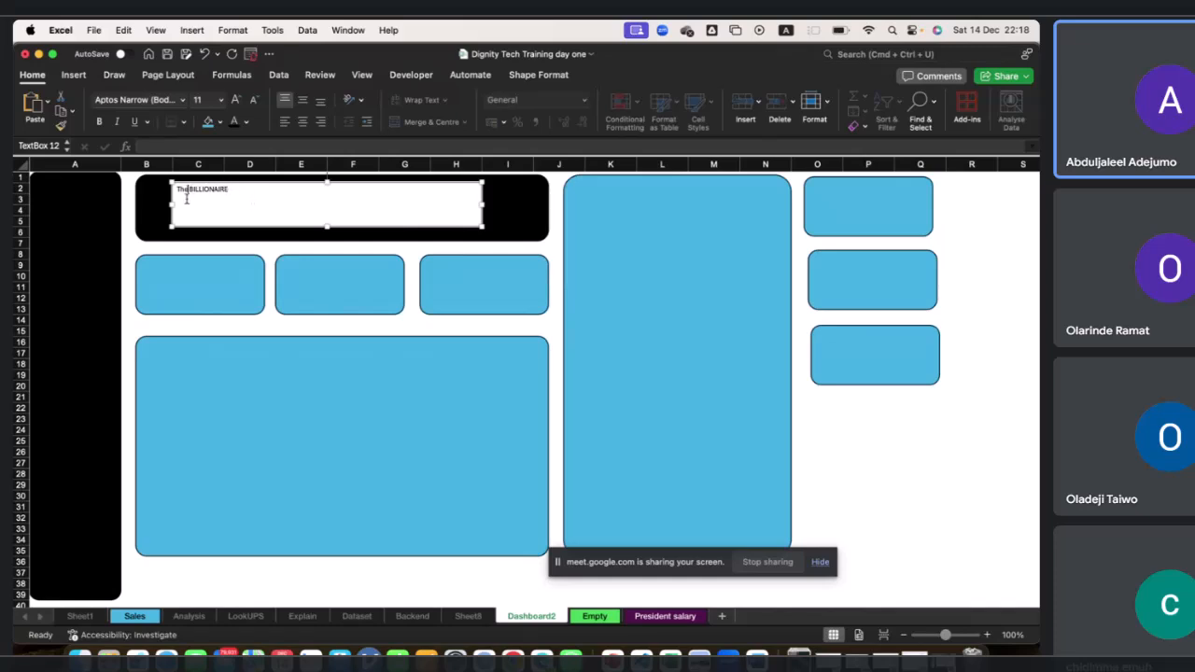
key(BackSpace)
key(BackSpace)
text(HE)
text(RD 2030)
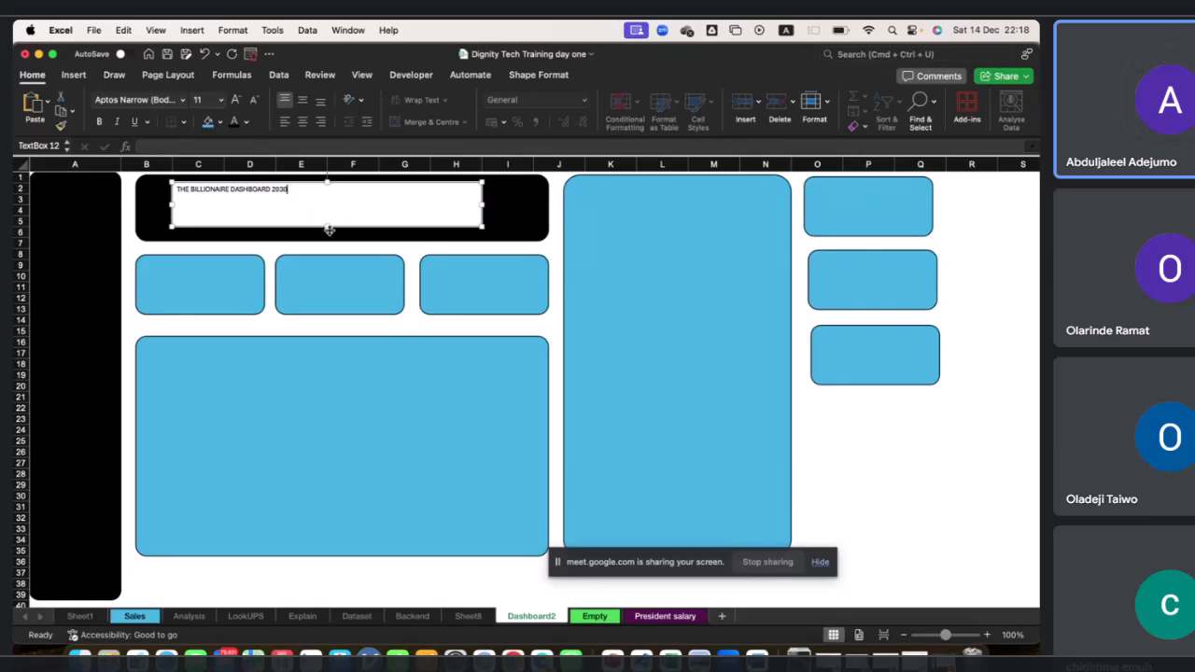
drag(327, 227, 243, 191)
Duplicate the title text box, shrink the copy and place it beneath the title inside the header.
click(256, 217)
key(super+c)
key(super+v)
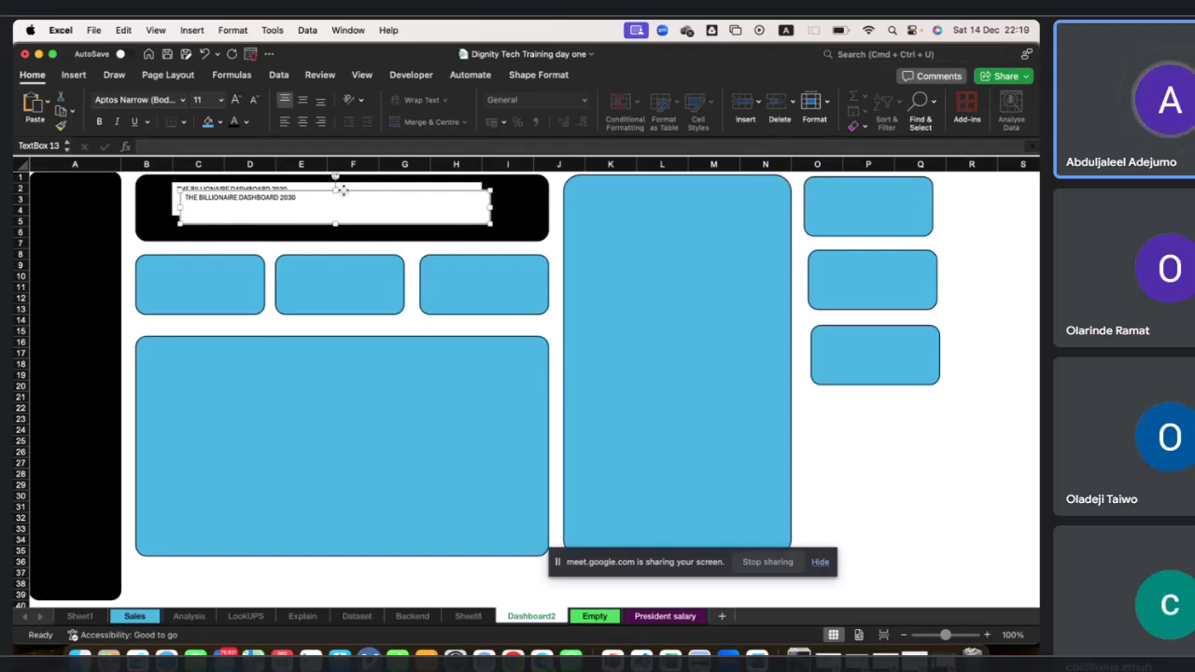
drag(343, 191, 328, 209)
drag(475, 225, 328, 226)
drag(245, 207, 245, 226)
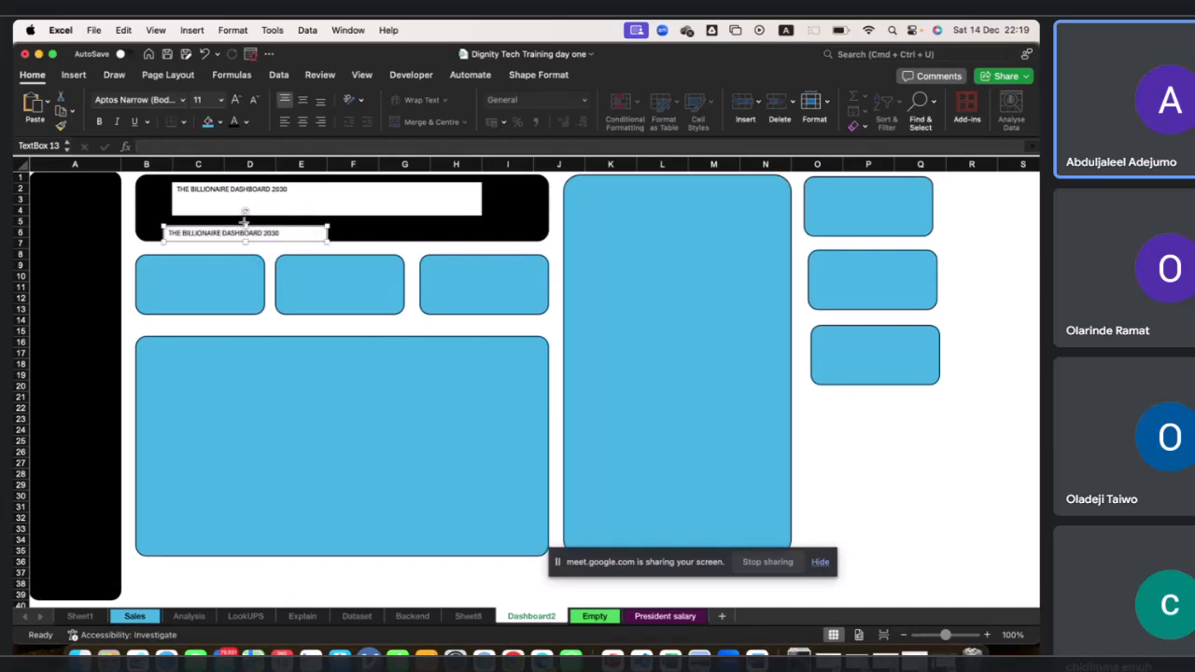
Replace the copy's text with "Figure are million USD".
drag(167, 242, 164, 235)
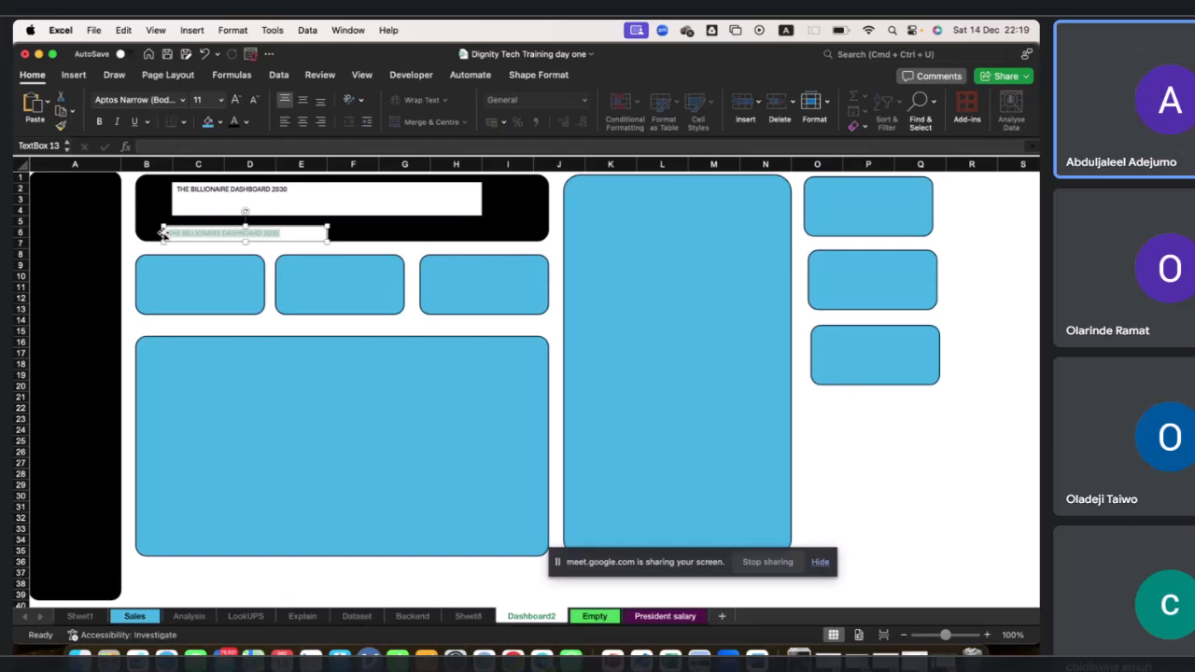
text(Figure are million USD)
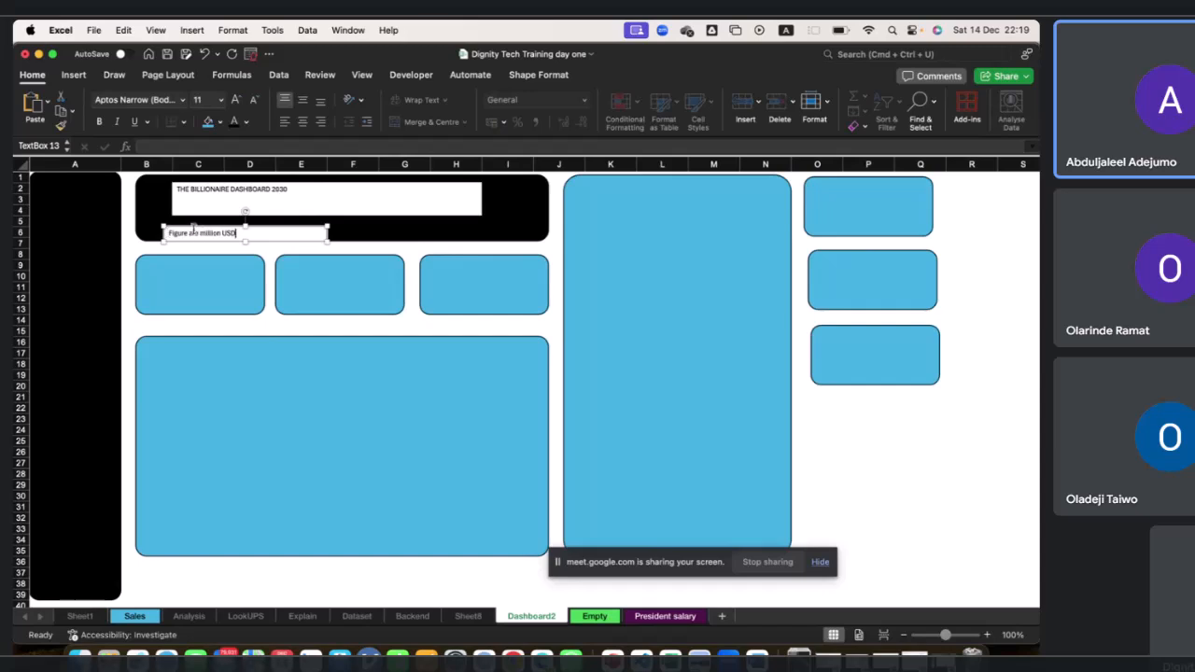
drag(191, 225, 190, 221)
click(209, 329)
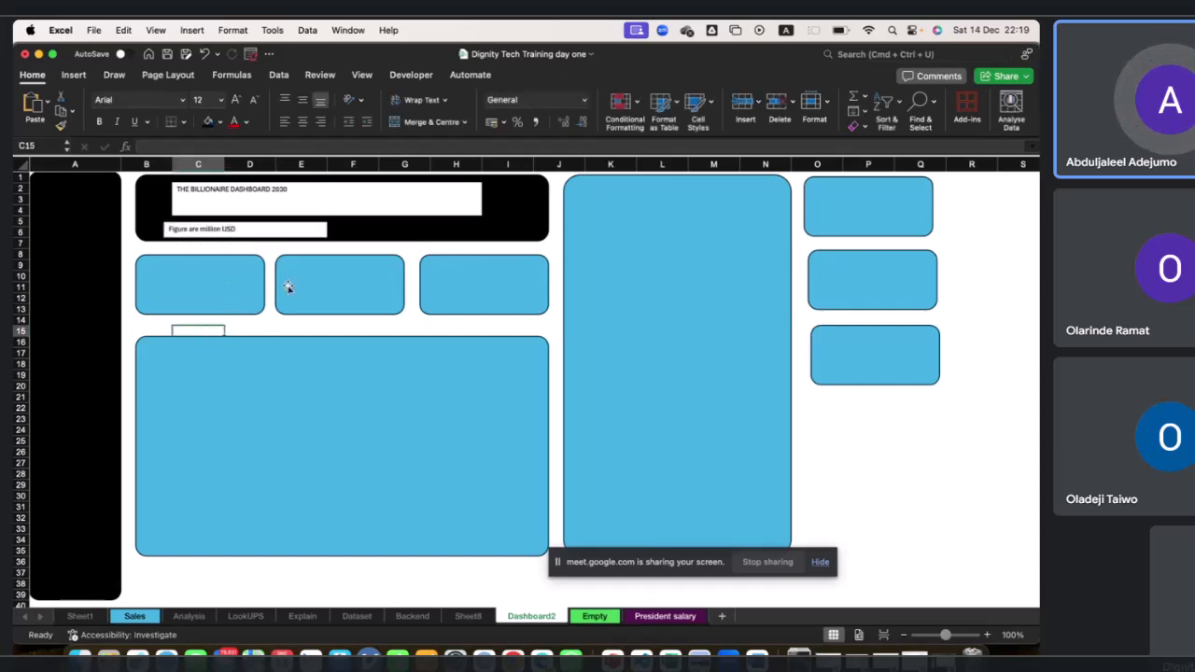
Duplicate the subtitle box into the first KPI card and relabel it "Average Net worth".
click(328, 231)
click(327, 229)
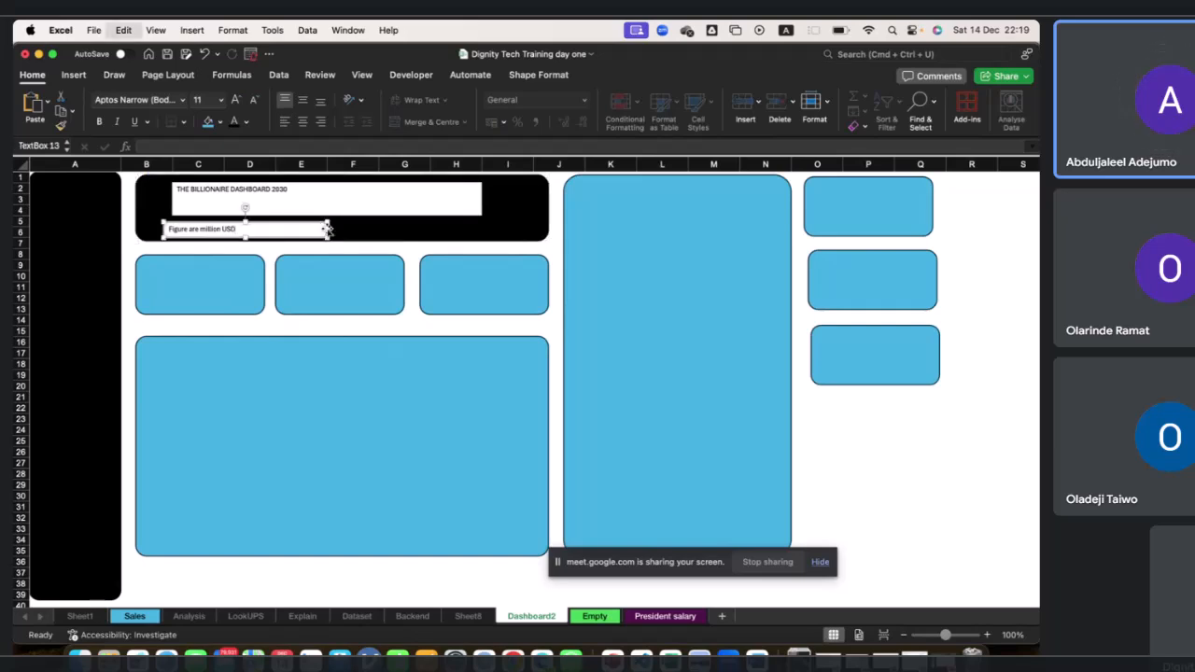
key(super+d)
drag(290, 245, 267, 277)
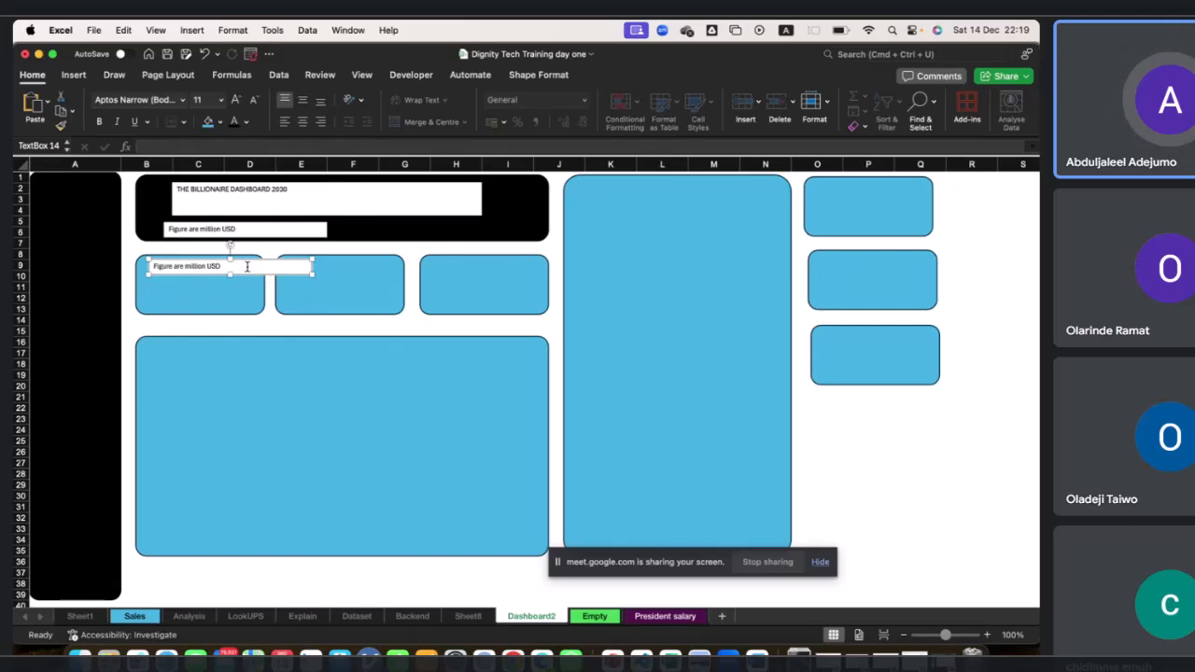
triple_click(165, 264)
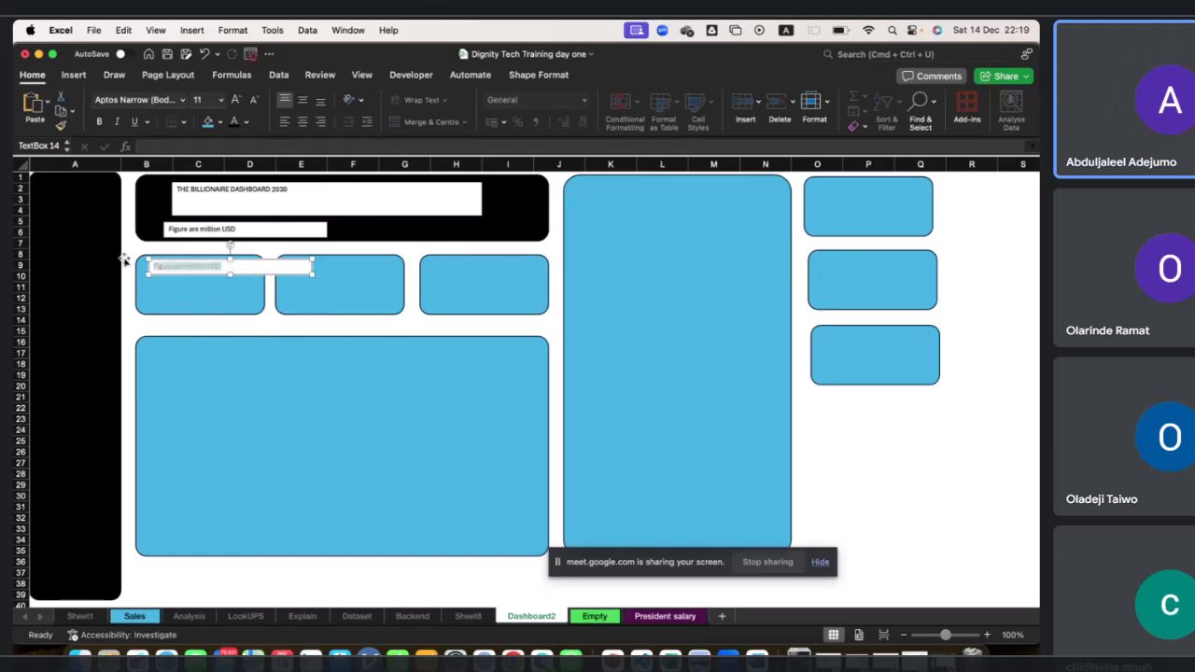
text(4veage)
key(BackSpace)
key(BackSpace)
text(Net wo)
Duplicate the label into the second KPI card and change it to "Average Age".
drag(312, 268, 370, 276)
key(super+d)
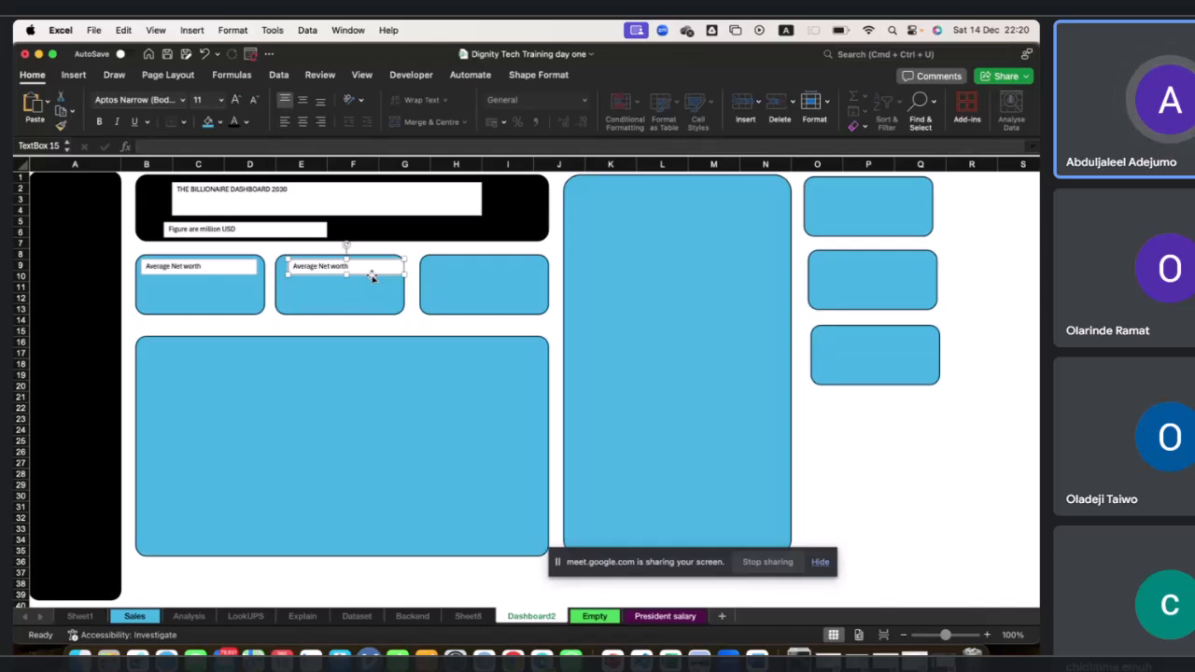
drag(362, 266, 319, 266)
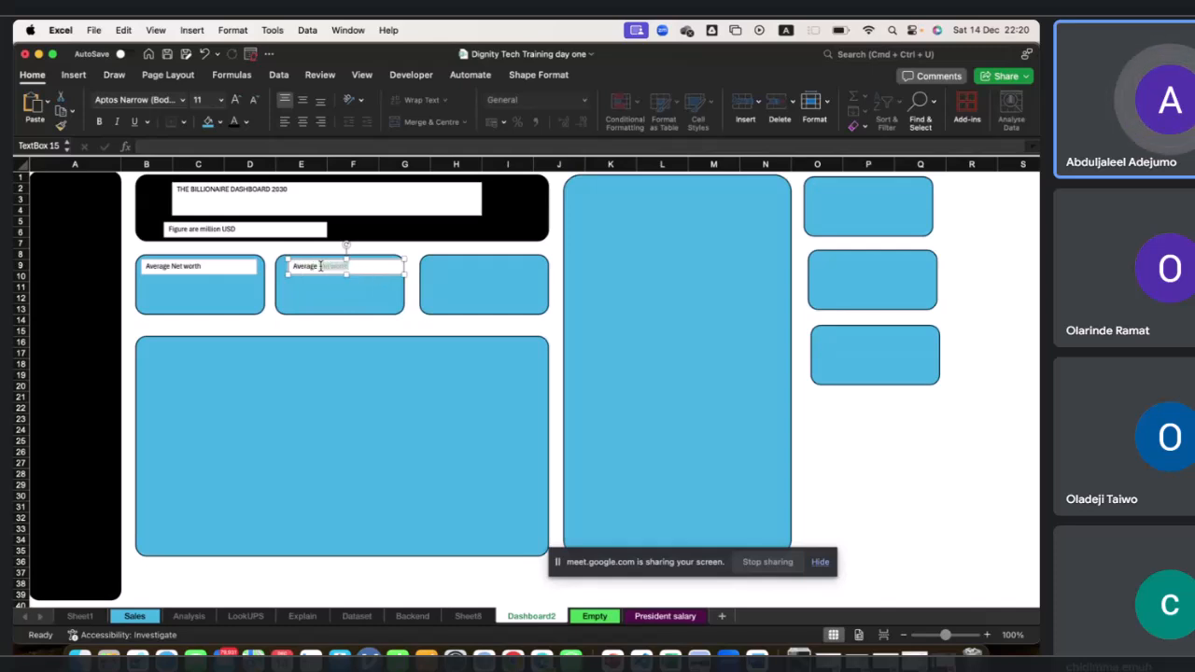
text(Age)
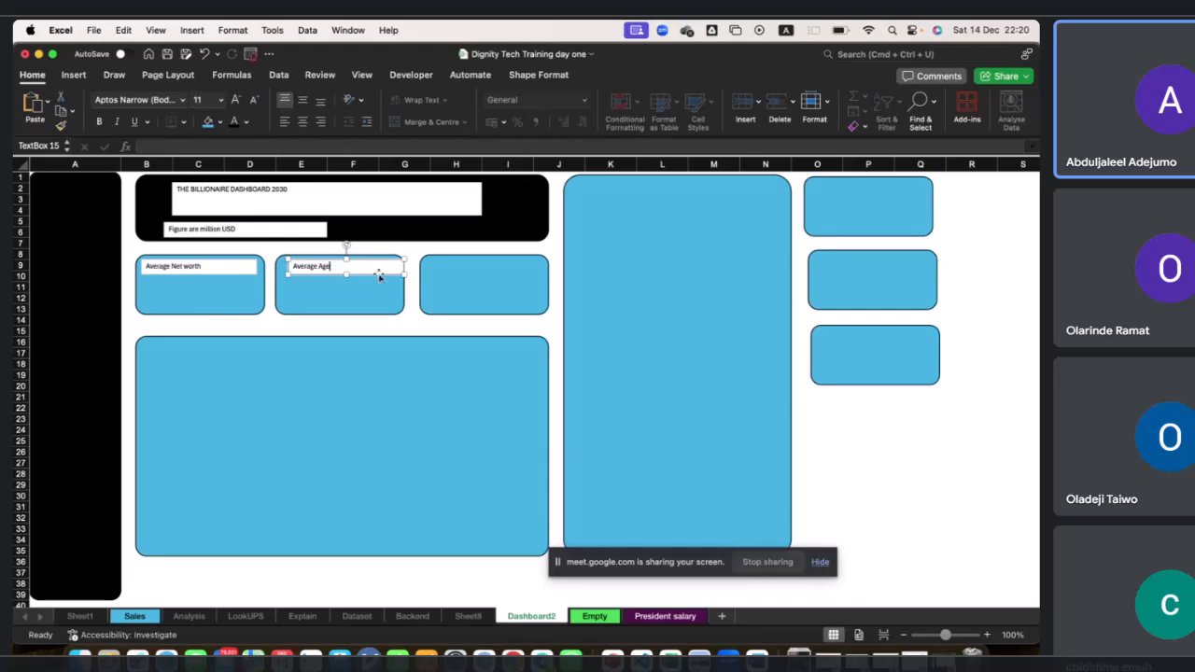
Duplicate the Average Age label into the third KPI card and relabel it "Billionaire Count".
key(super+d)
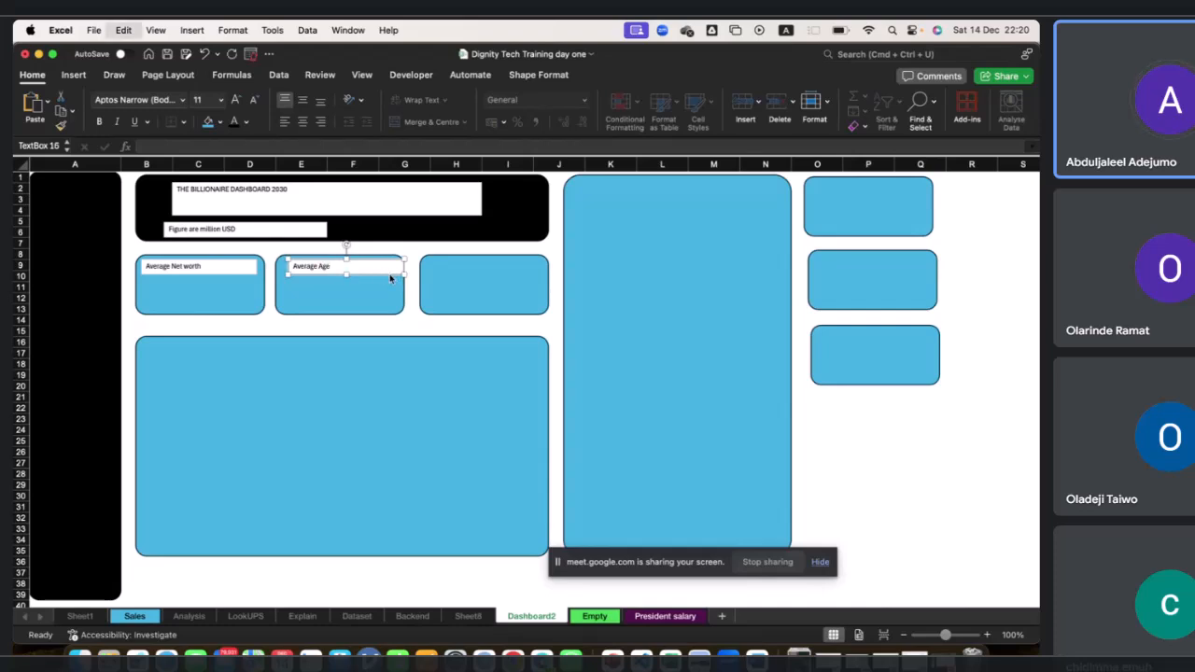
drag(383, 285, 433, 270)
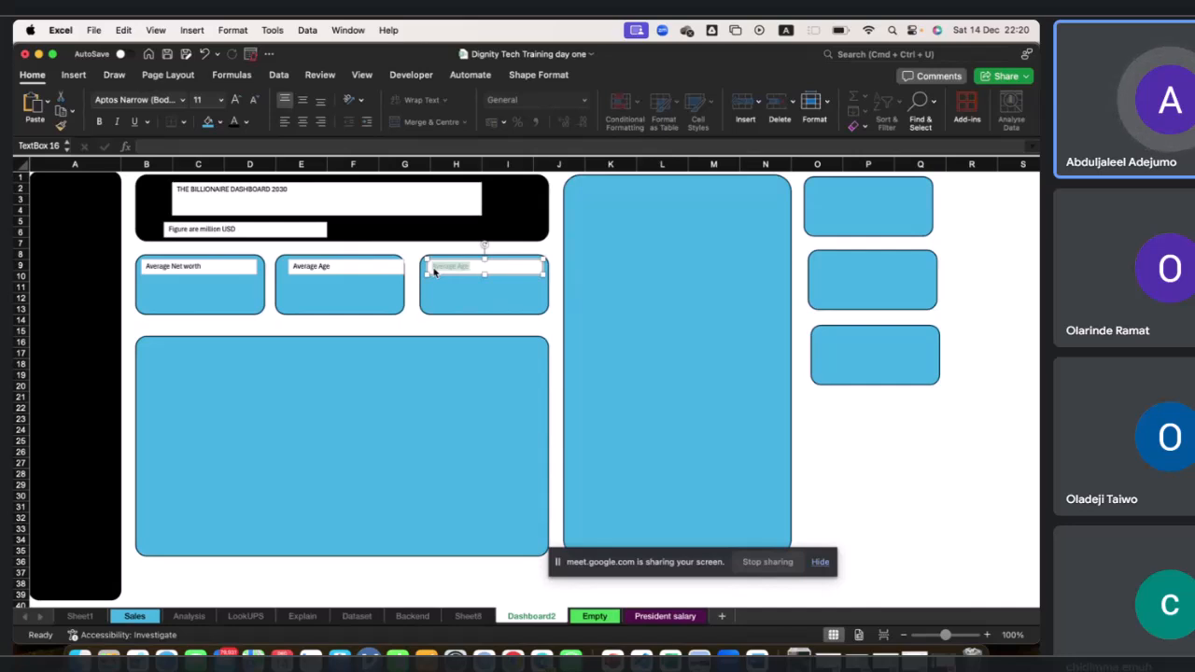
key(BackSpace)
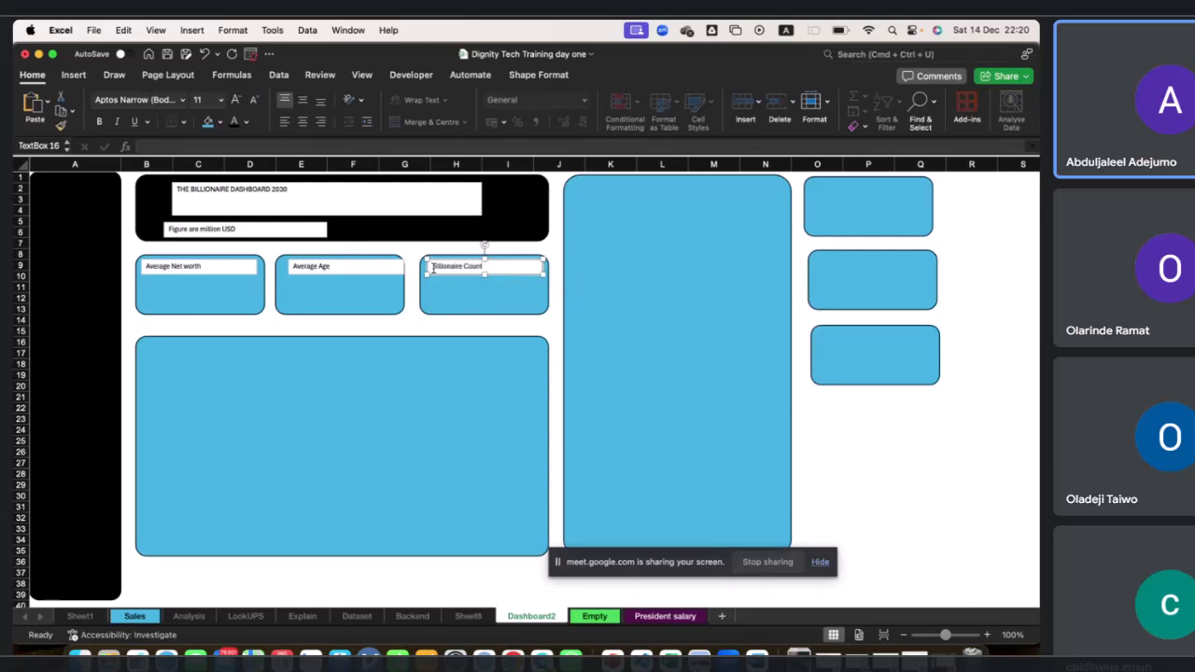
click(417, 329)
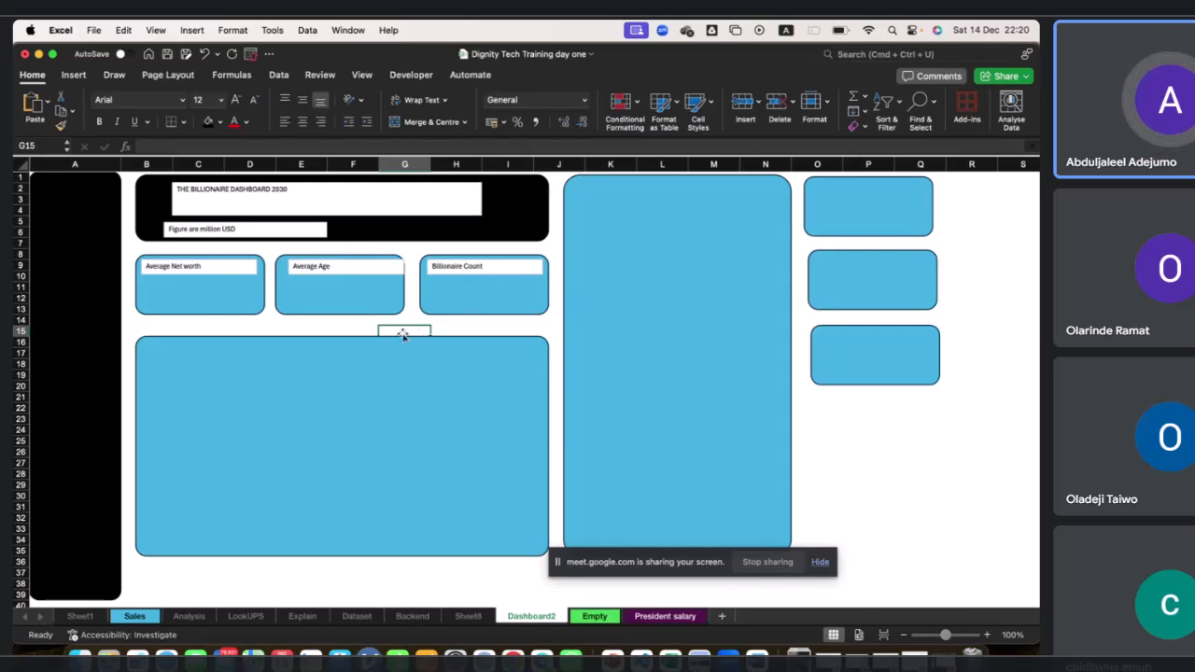
Draw a rounded rectangle in the black sidebar at about rows 8 to 10.
click(74, 75)
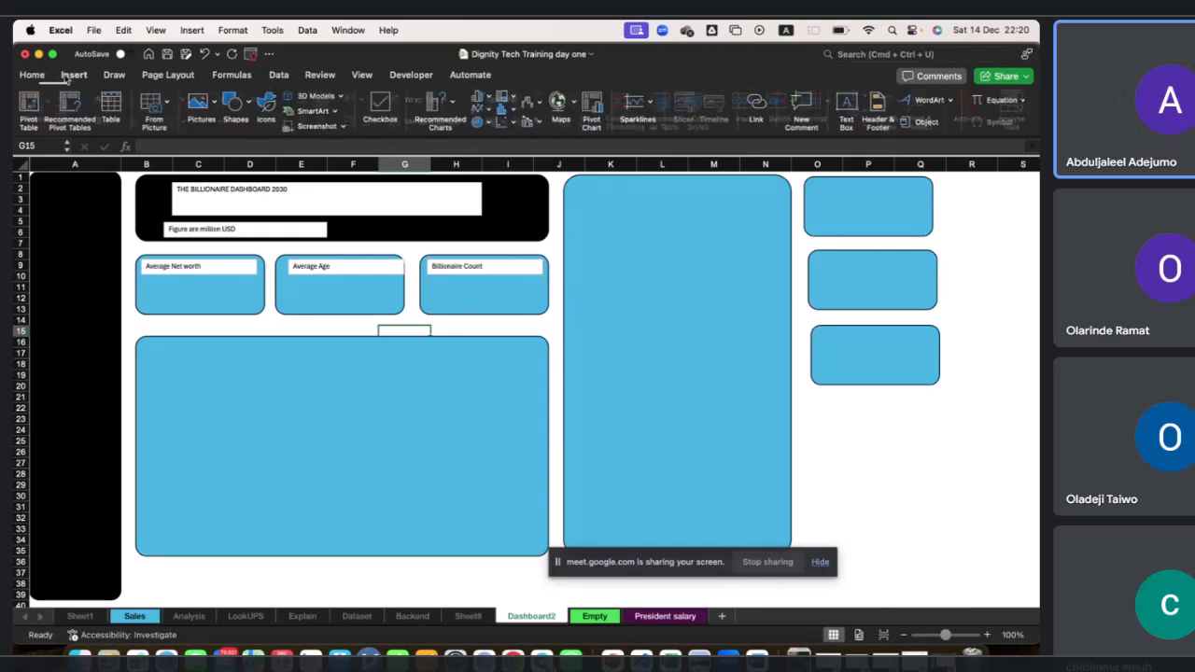
click(243, 106)
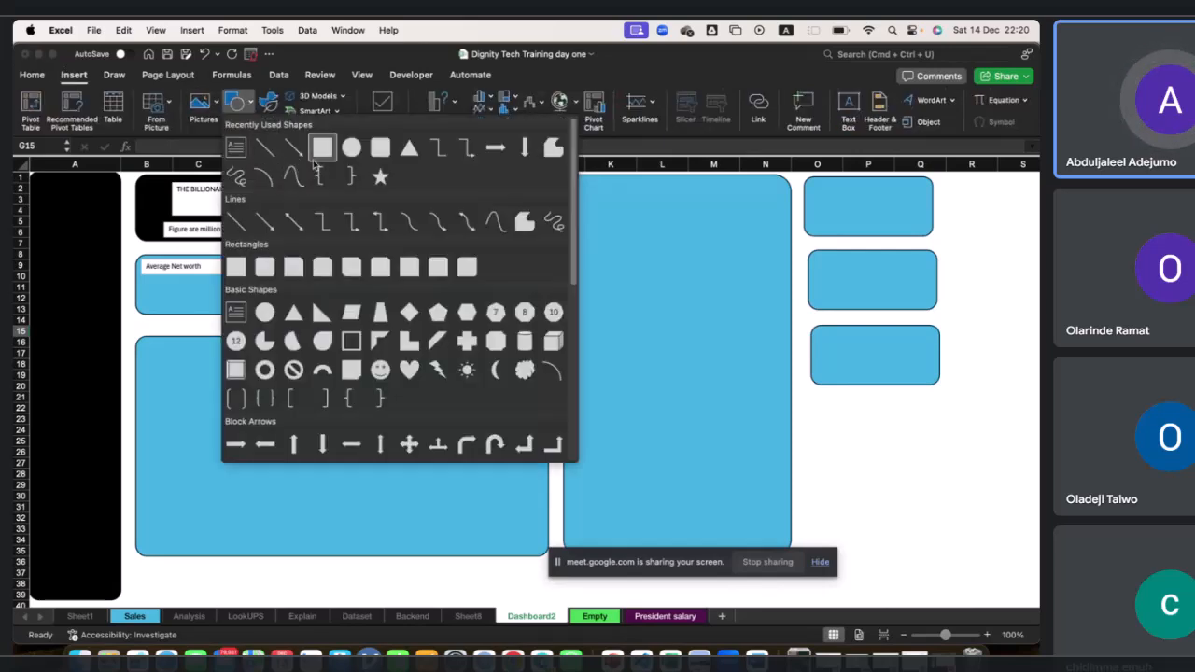
click(317, 157)
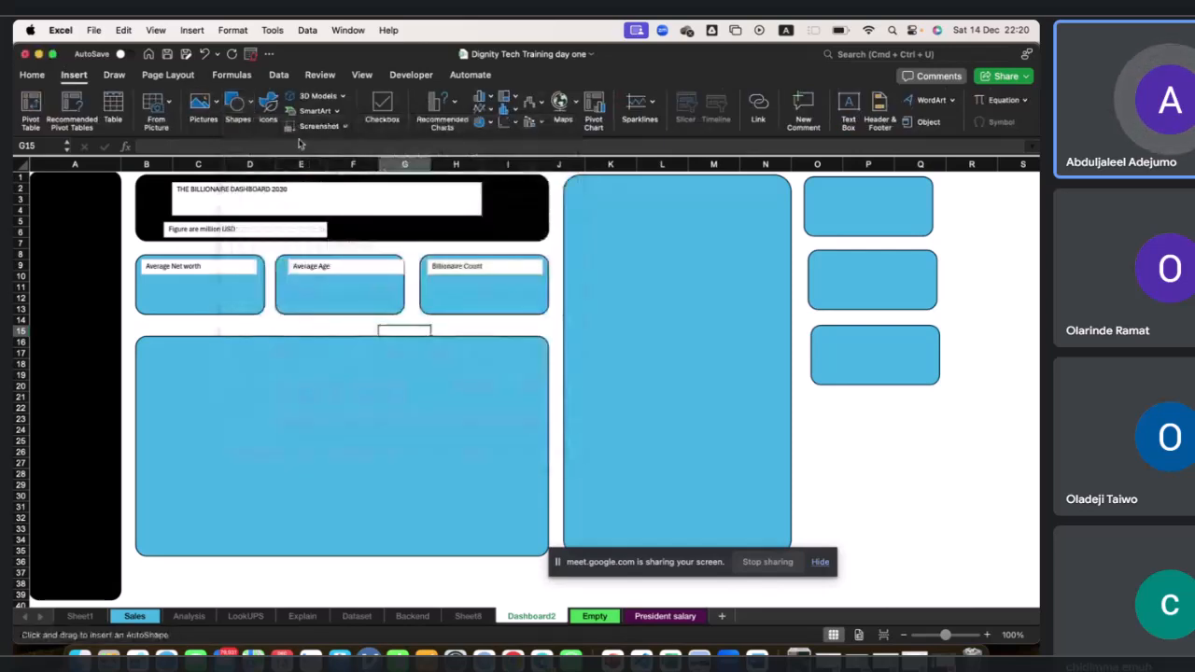
click(250, 106)
click(381, 146)
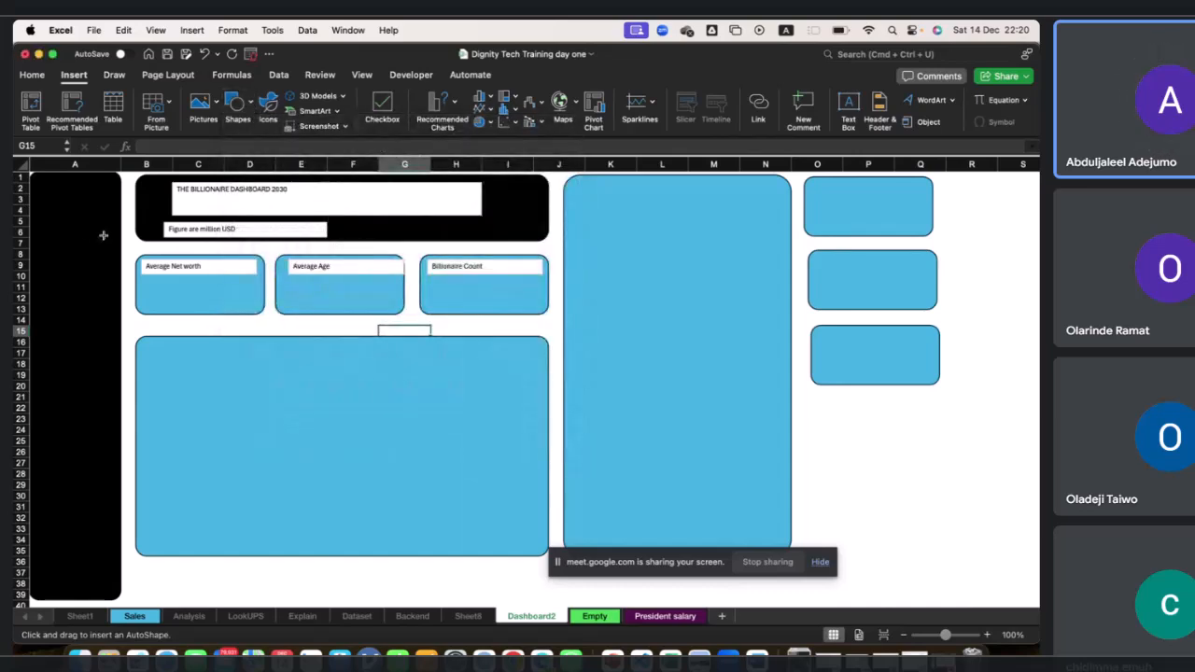
drag(43, 256, 112, 277)
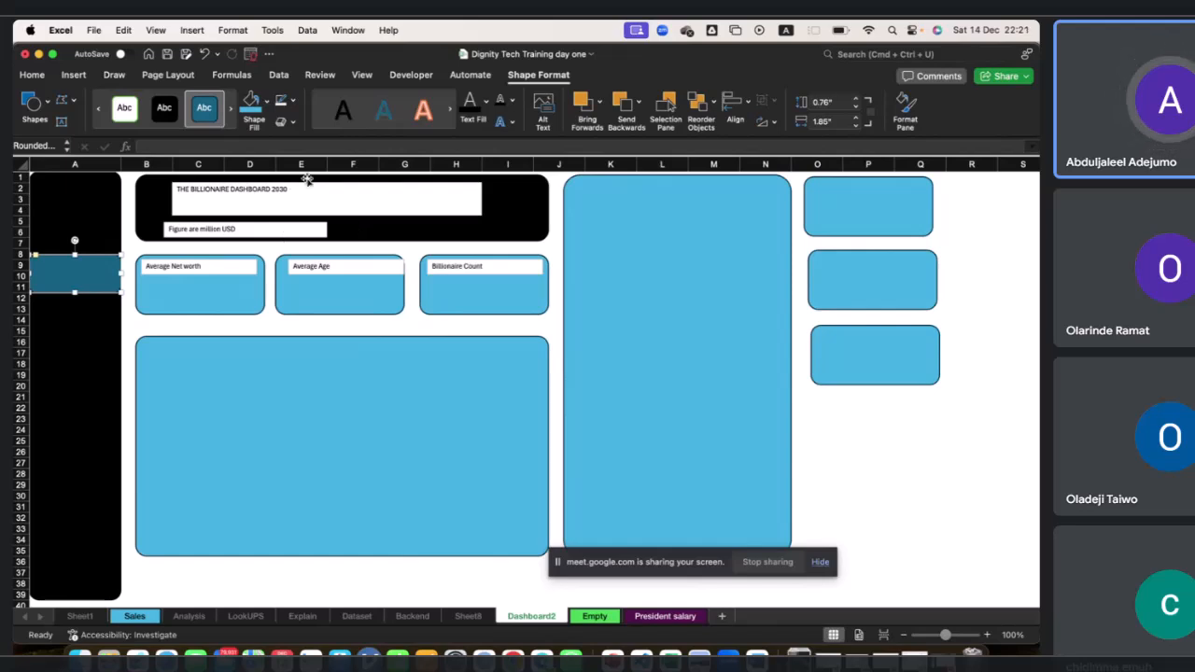
Set the rounded rectangle's height to 0.6" and its width to 1.6".
click(824, 103)
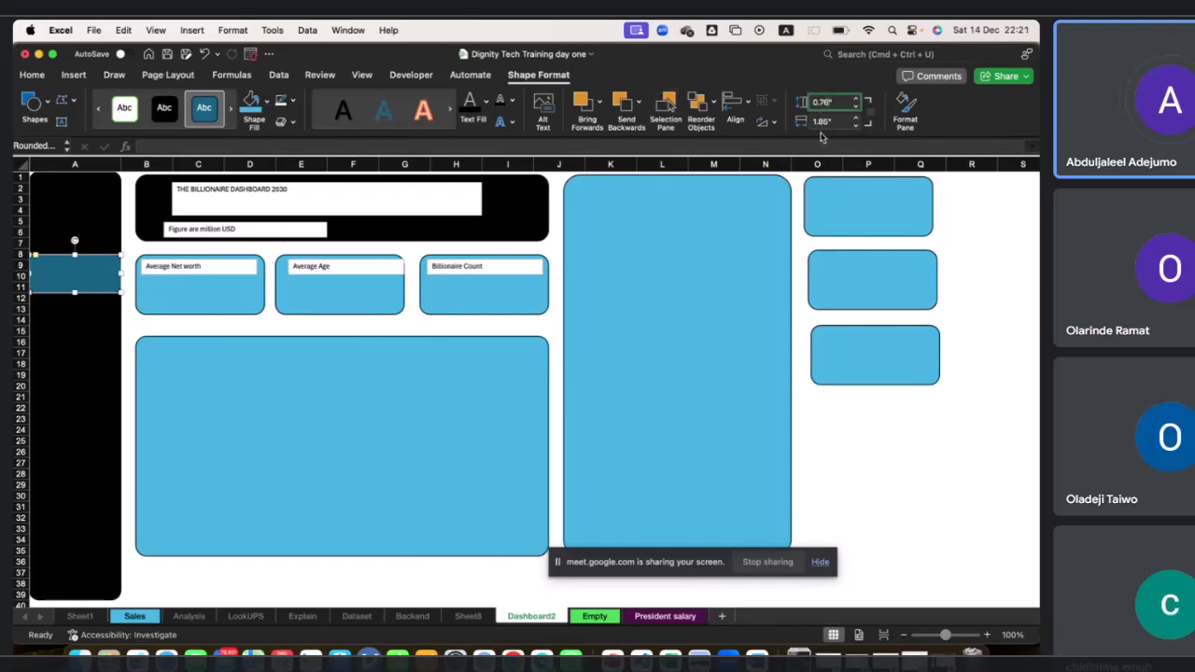
text(0.6)
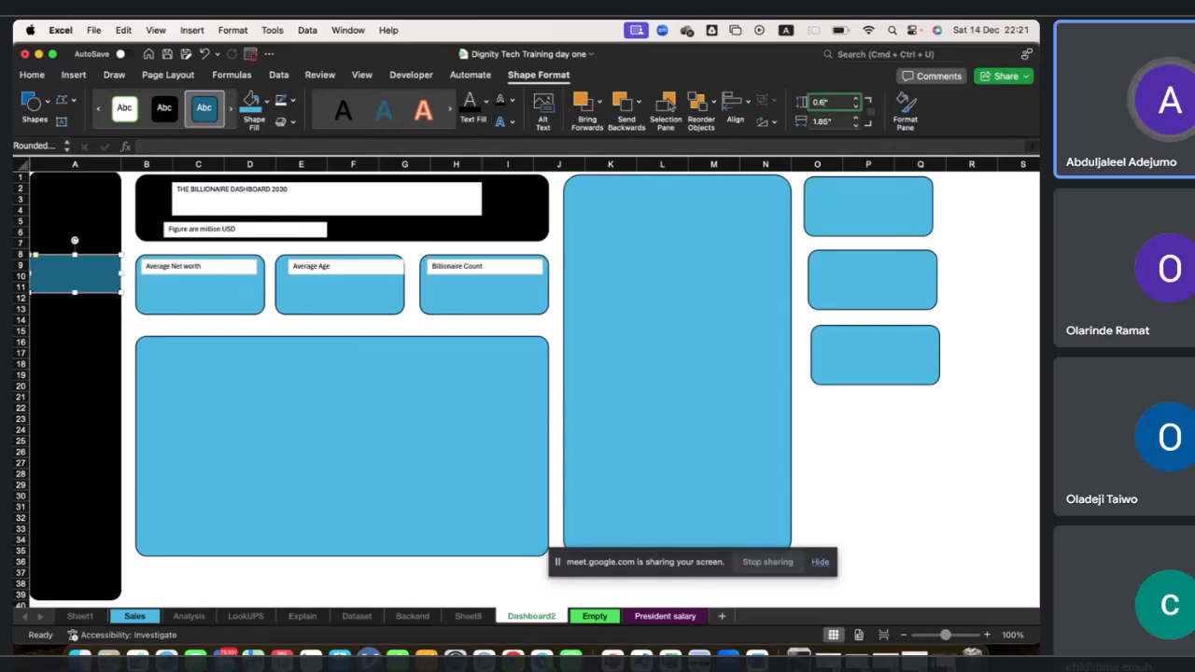
key(Return)
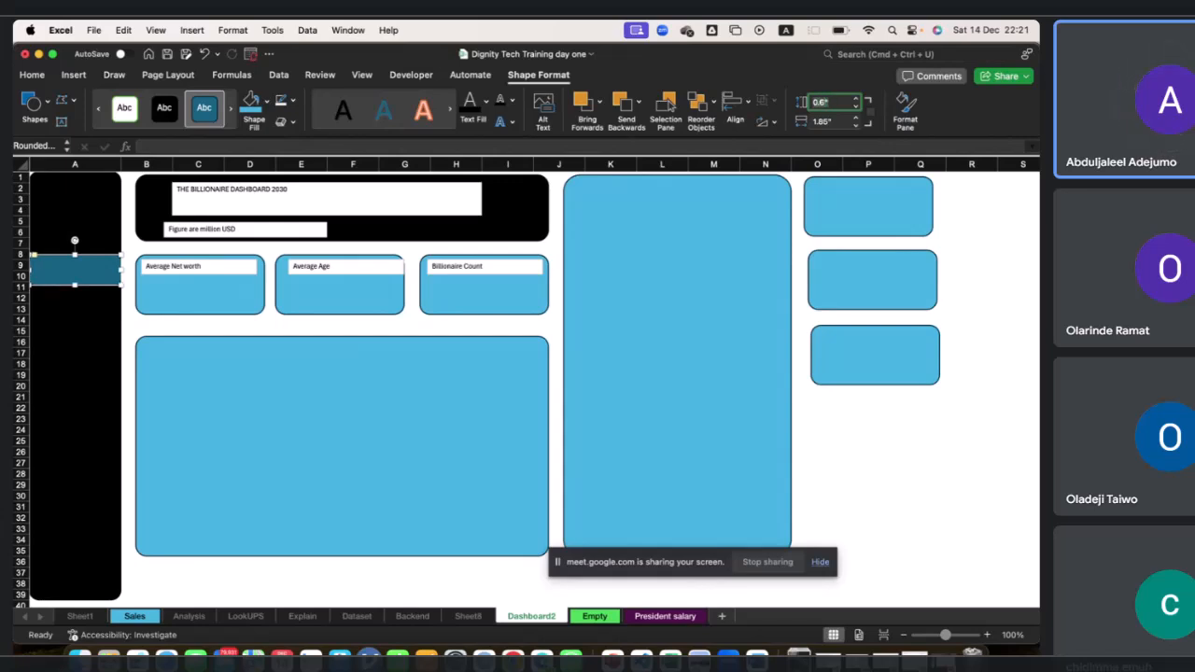
click(829, 121)
text(1)
key(Return)
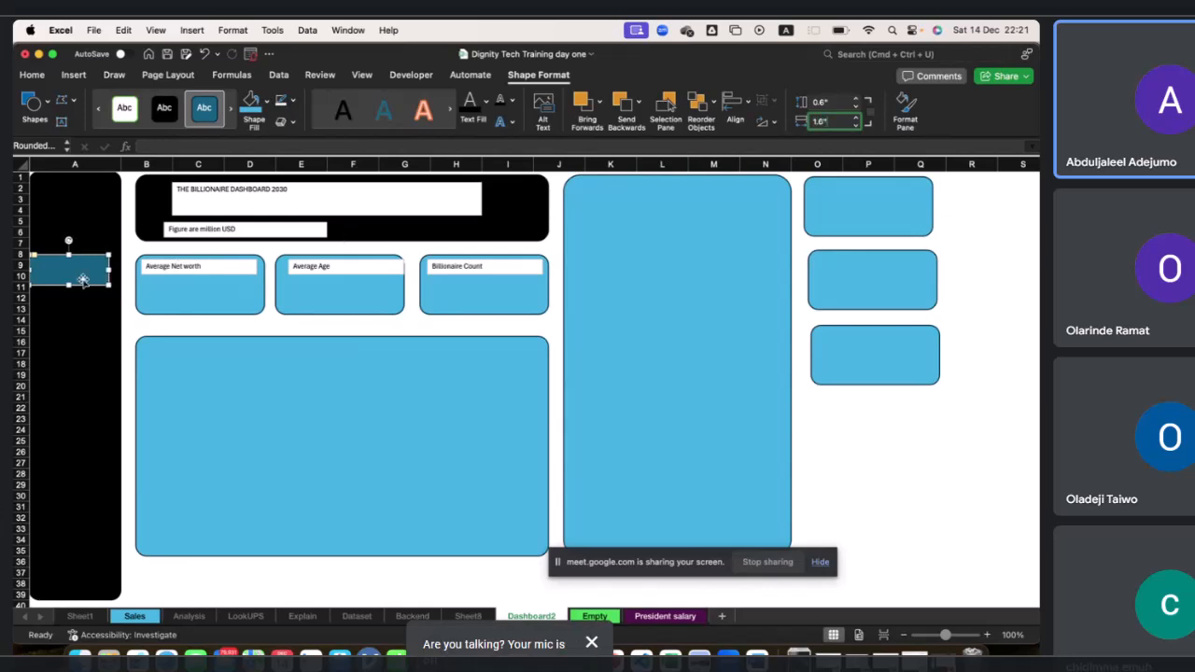
Duplicate the sidebar rectangle and place the copy just below it.
drag(63, 285, 57, 283)
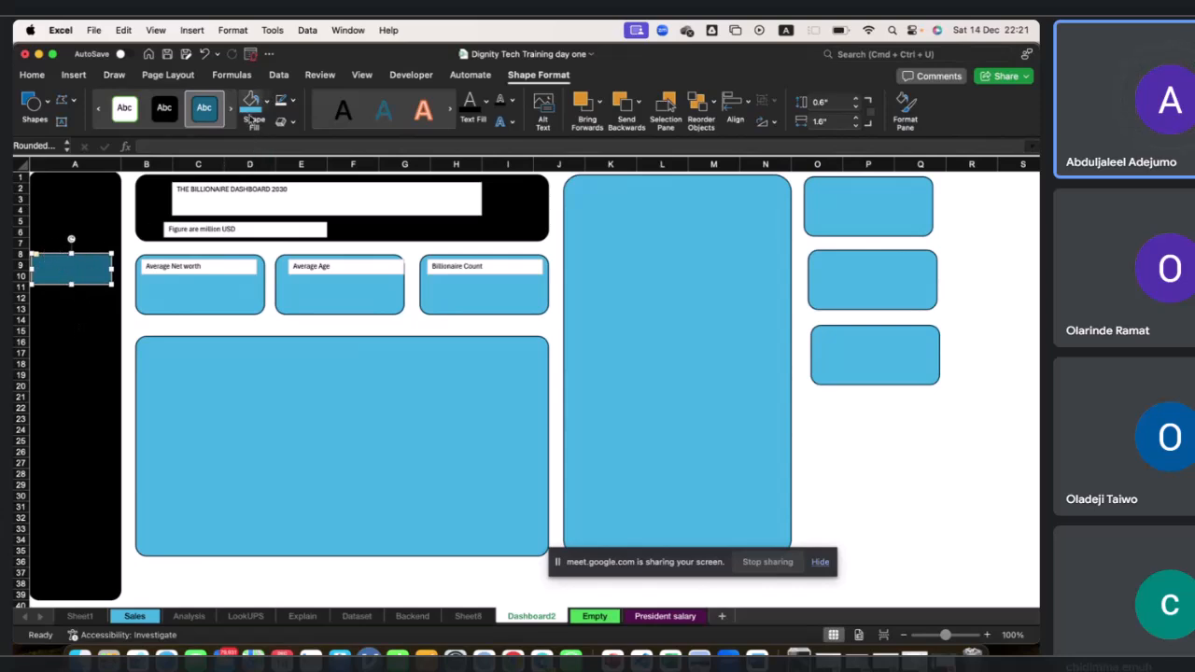
click(250, 105)
key(super+d)
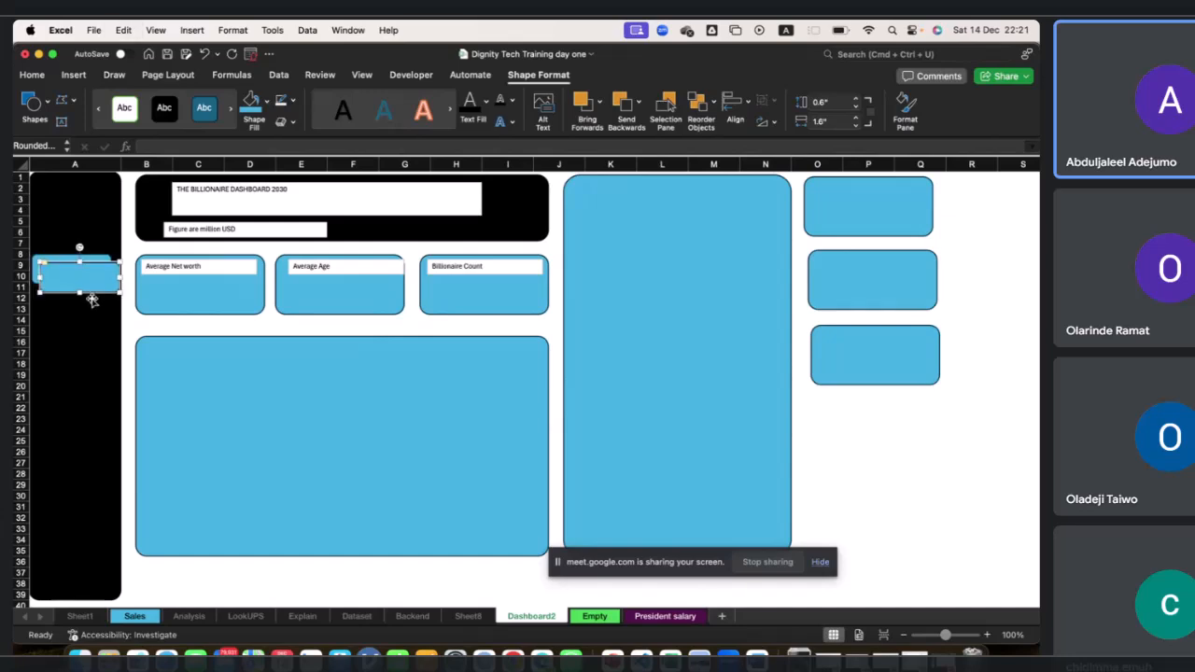
drag(91, 299, 36, 326)
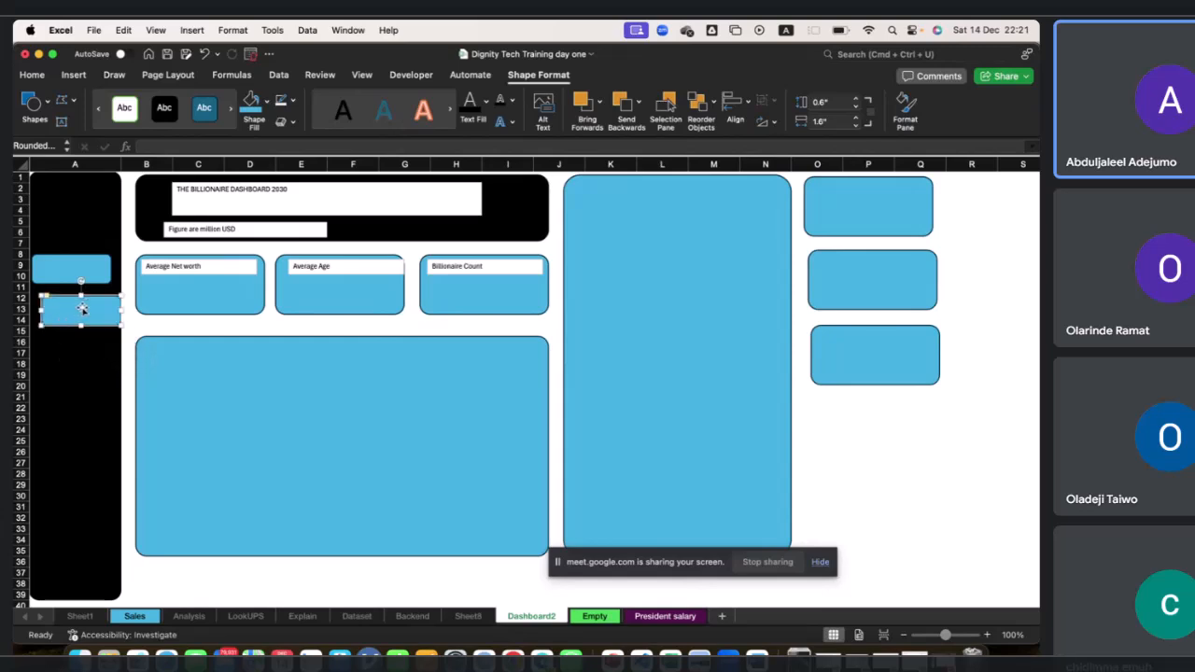
Select both sidebar rectangles, align them to top, and undo the alignment.
click(94, 270)
shift+click(88, 311)
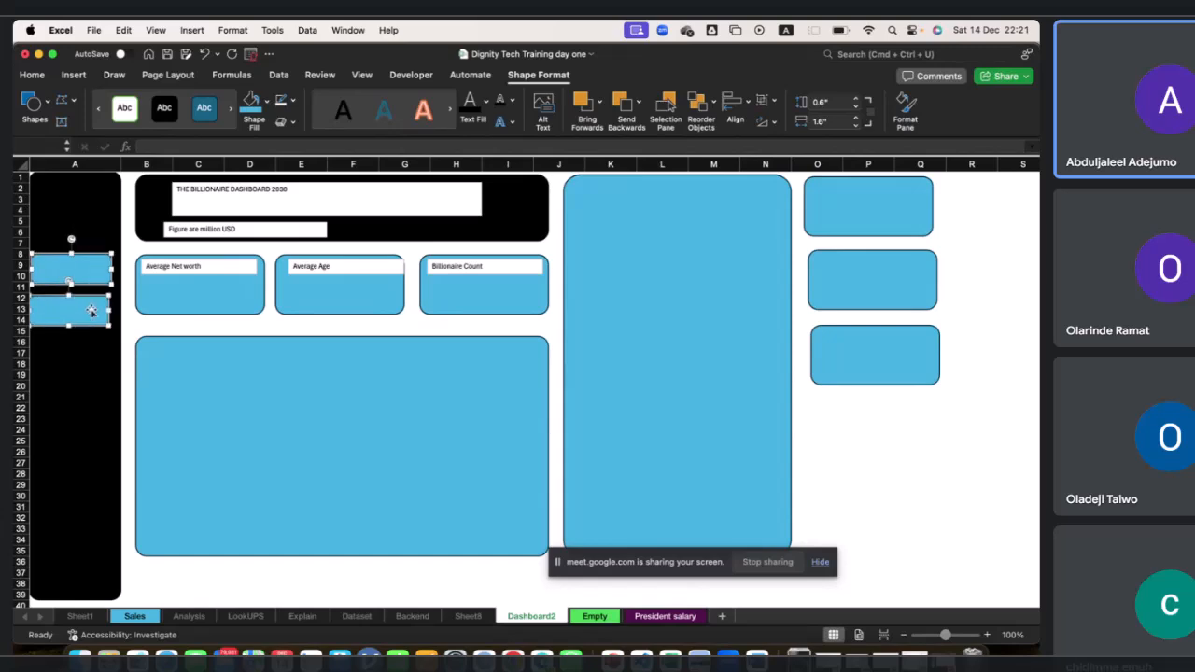
click(746, 109)
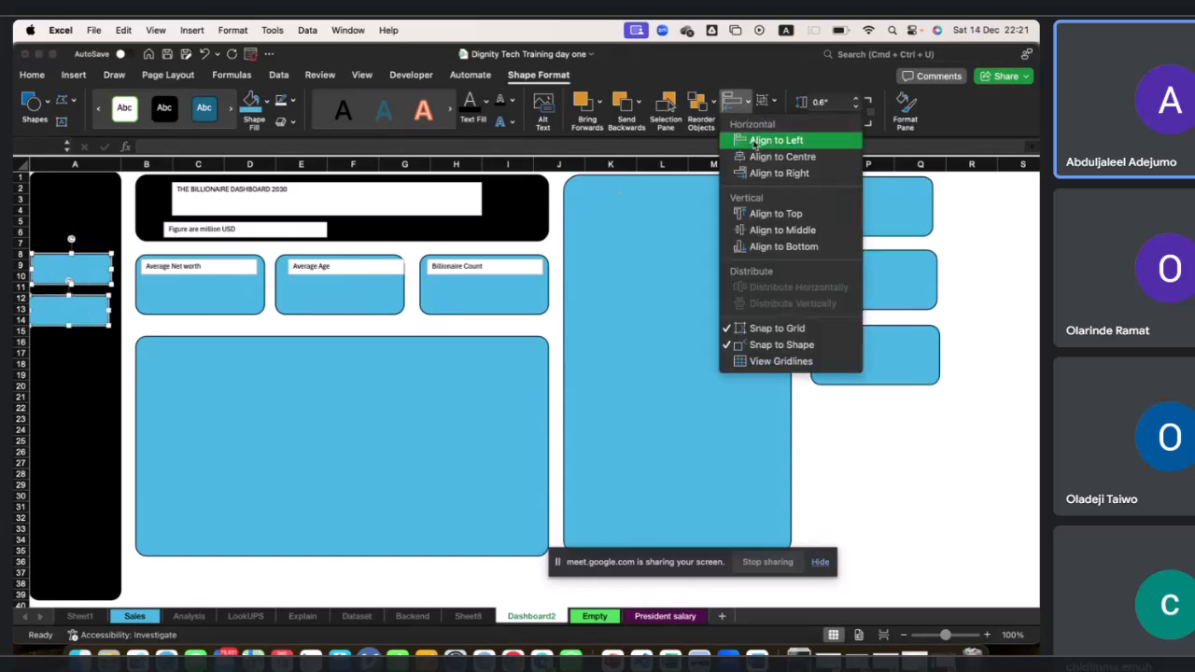
click(810, 216)
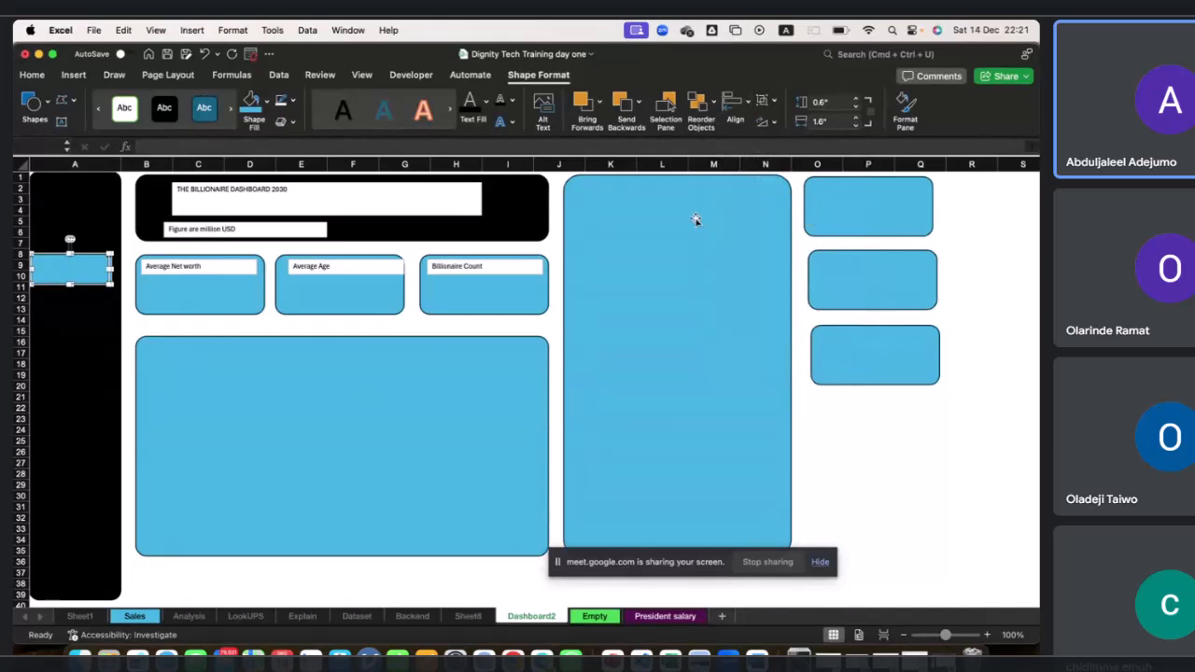
key(super+z)
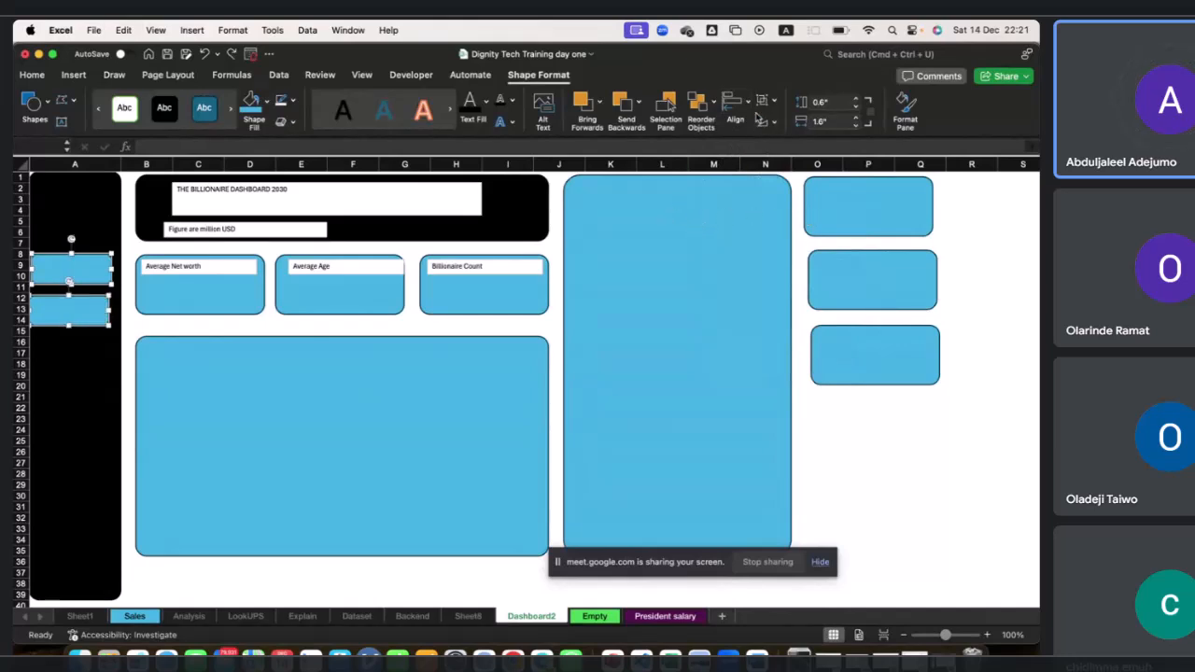
Delete the selected sidebar rectangles.
click(747, 110)
click(748, 111)
key(Delete)
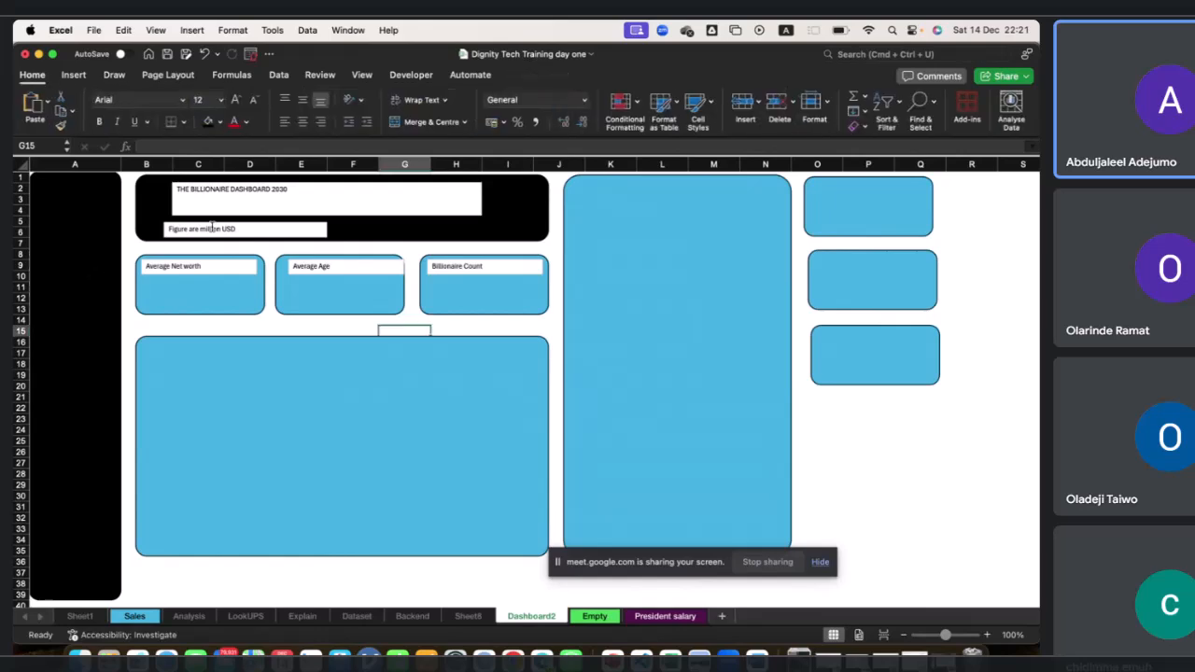
Insert a text box spanning the sidebar at about rows 8 to 10.
click(73, 75)
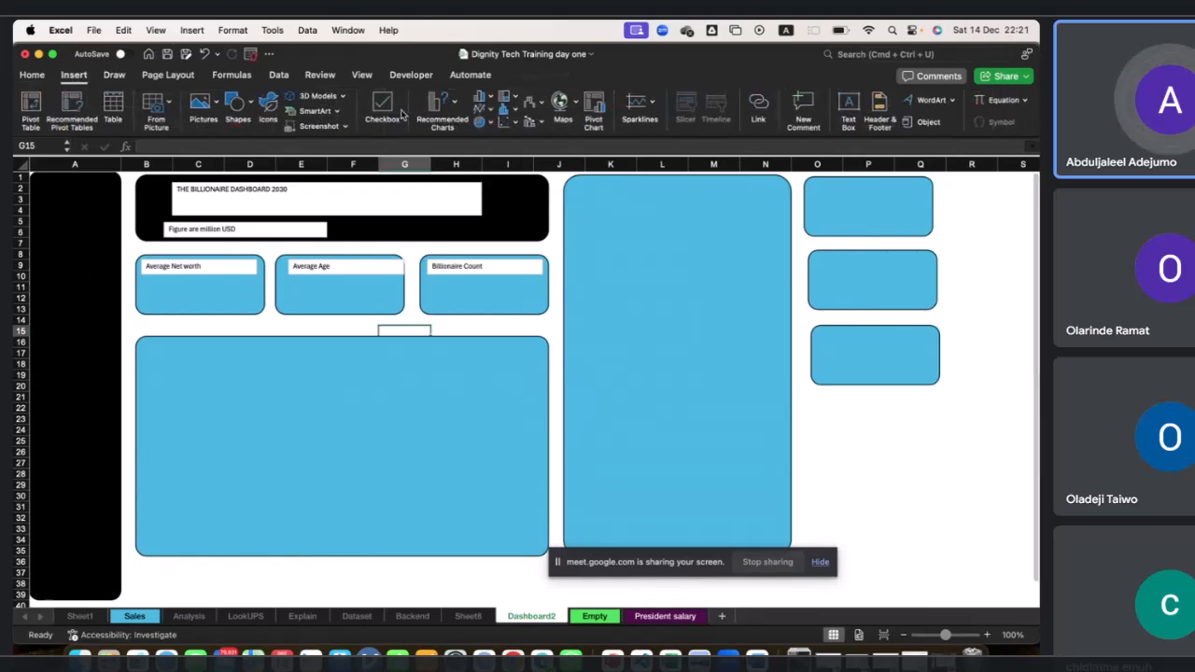
click(847, 107)
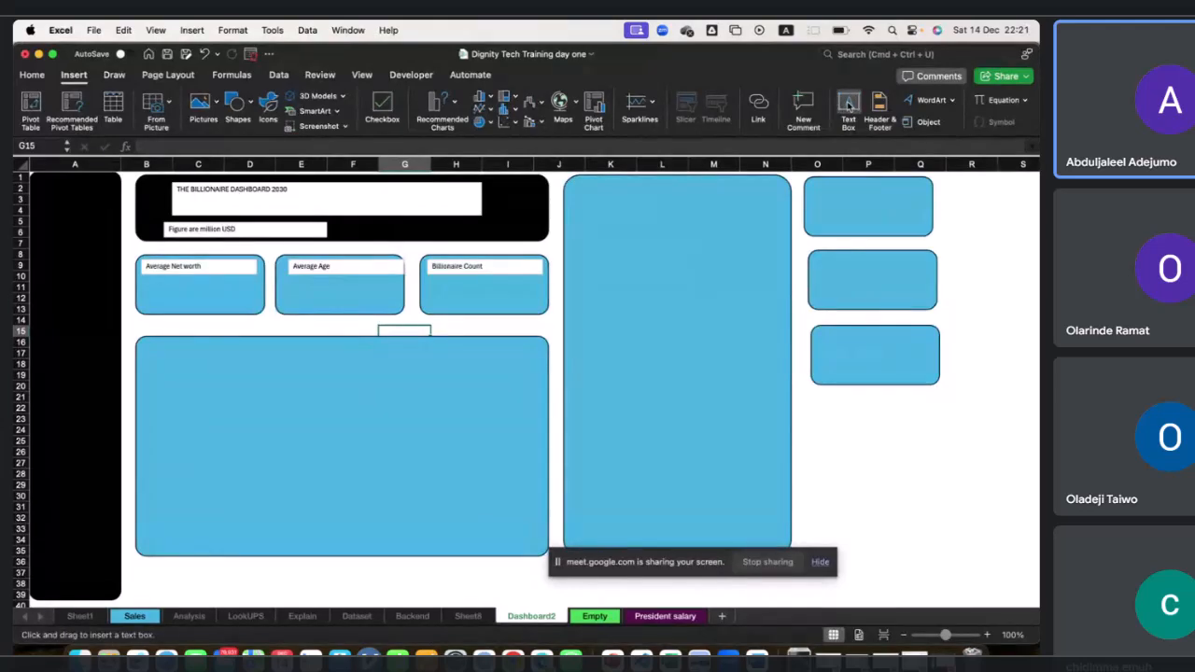
drag(42, 248, 103, 265)
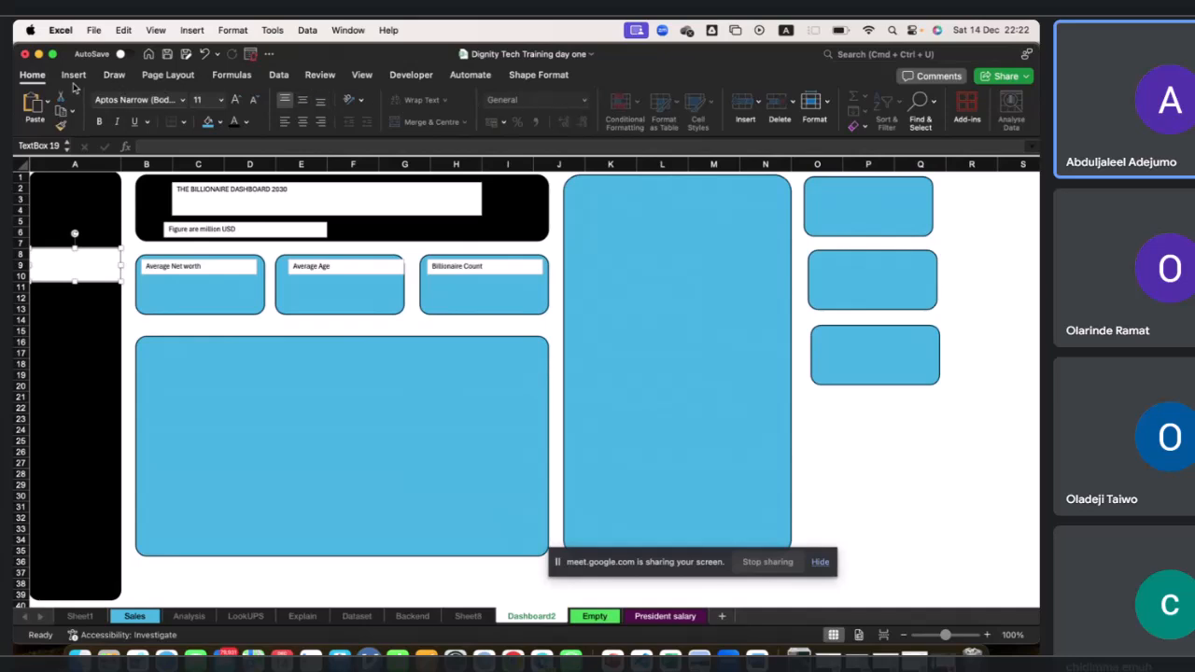
drag(121, 163, 126, 162)
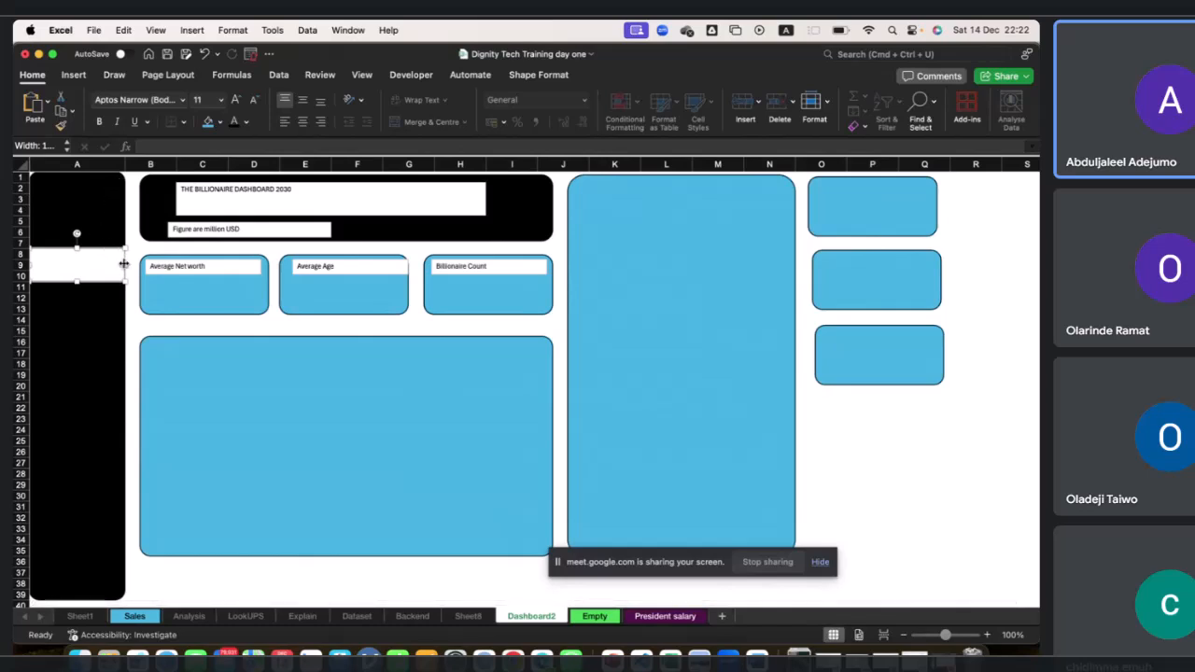
key(super+z)
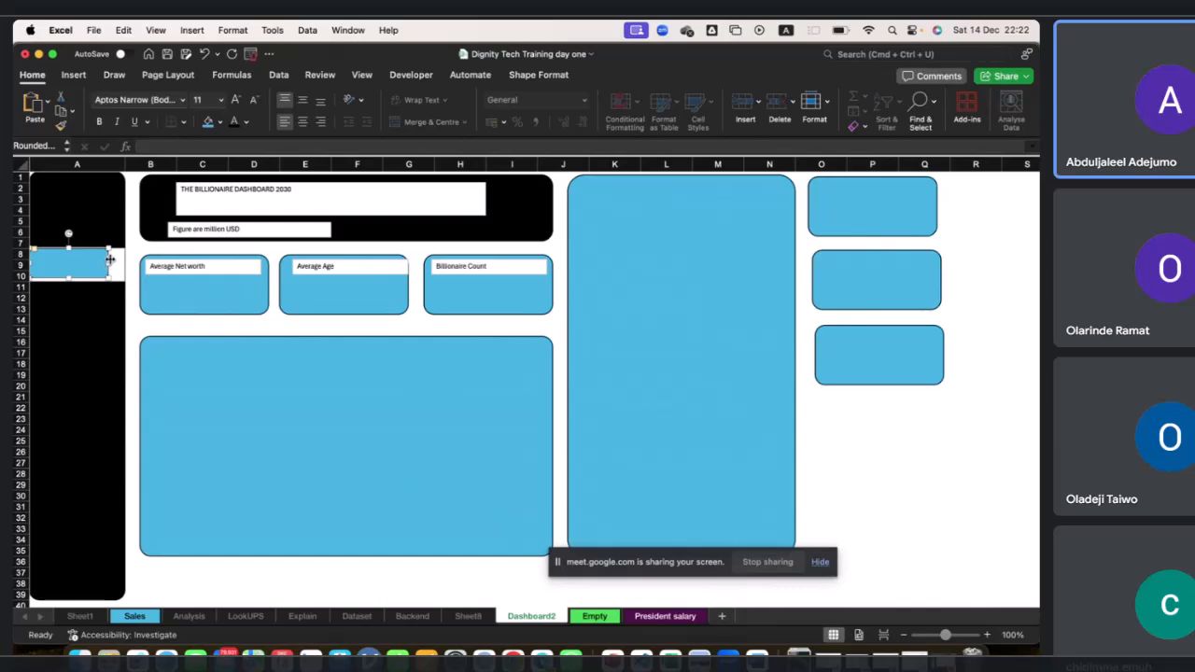
Duplicate the blue sidebar rectangle and move the copy down to about rows 16 to 18.
drag(108, 260, 112, 305)
key(super+d)
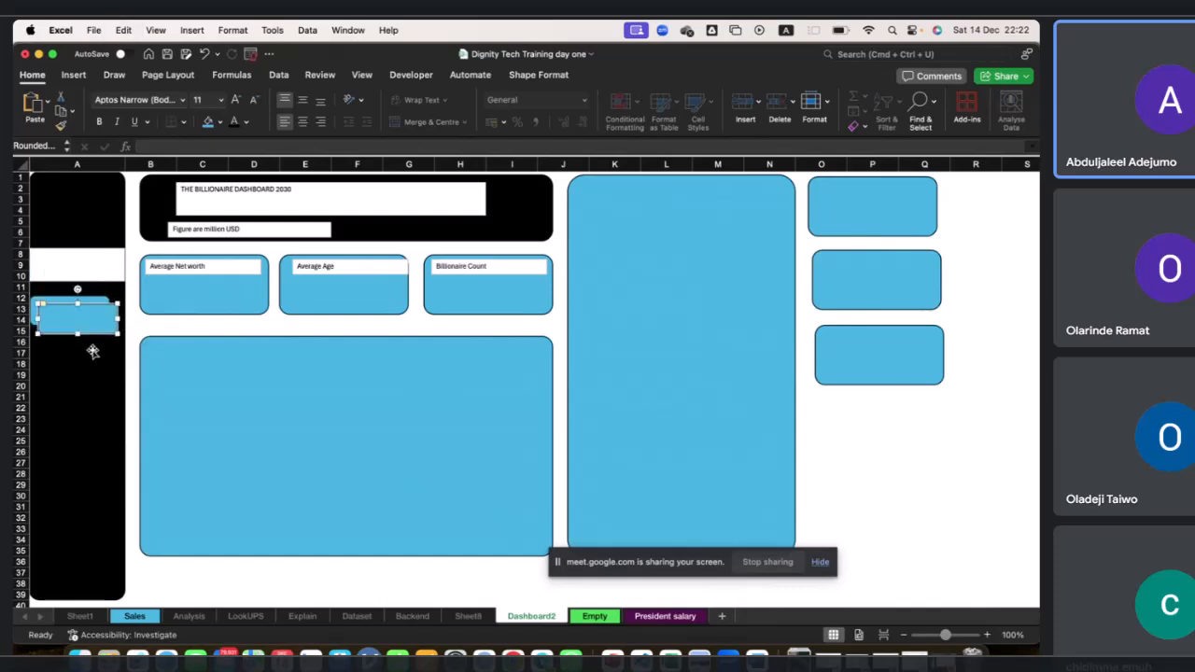
drag(93, 340, 30, 355)
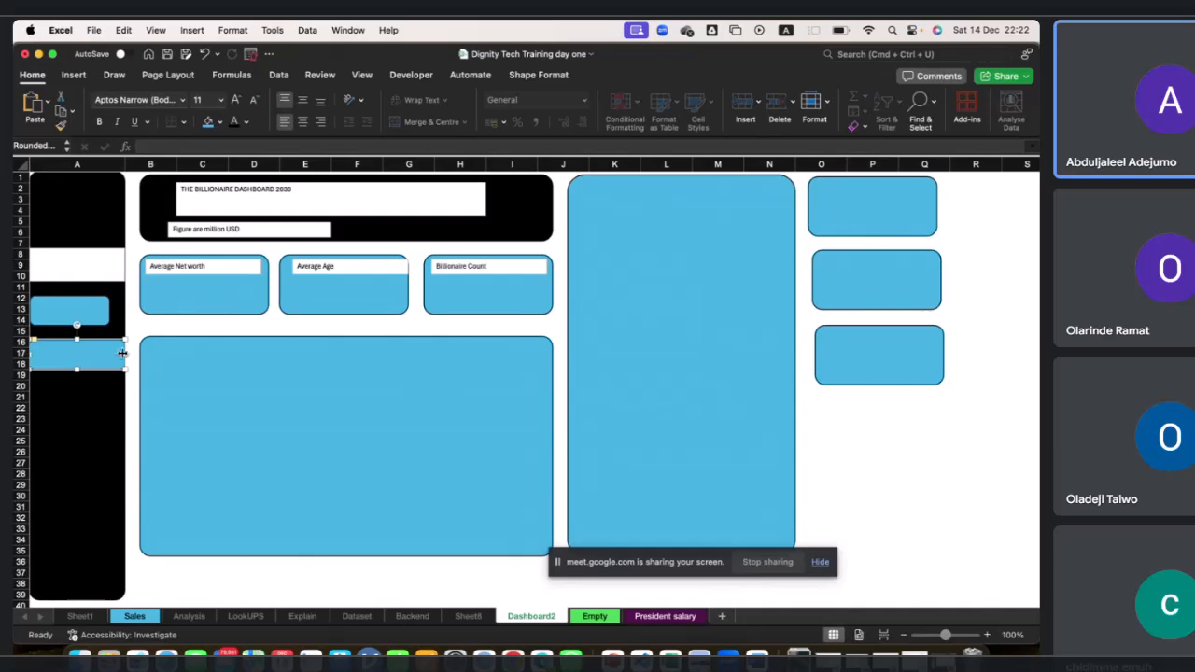
drag(121, 353, 109, 353)
Narrow the sidebar text box and delete both blue rectangles beneath it.
click(107, 270)
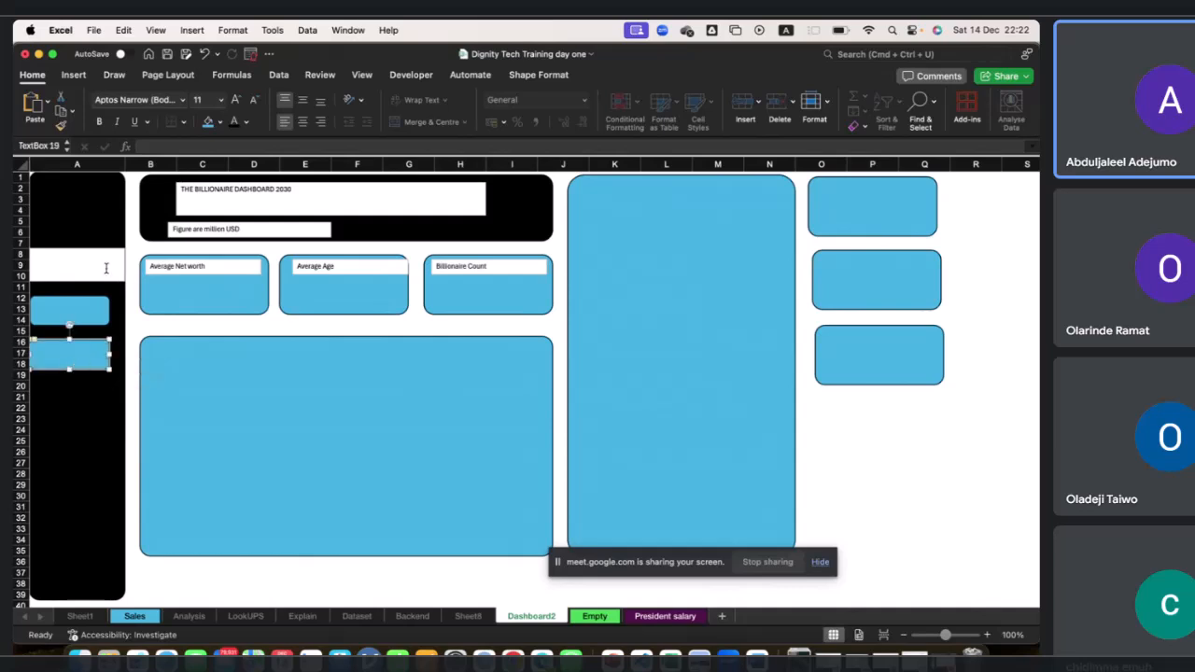
drag(125, 264, 103, 264)
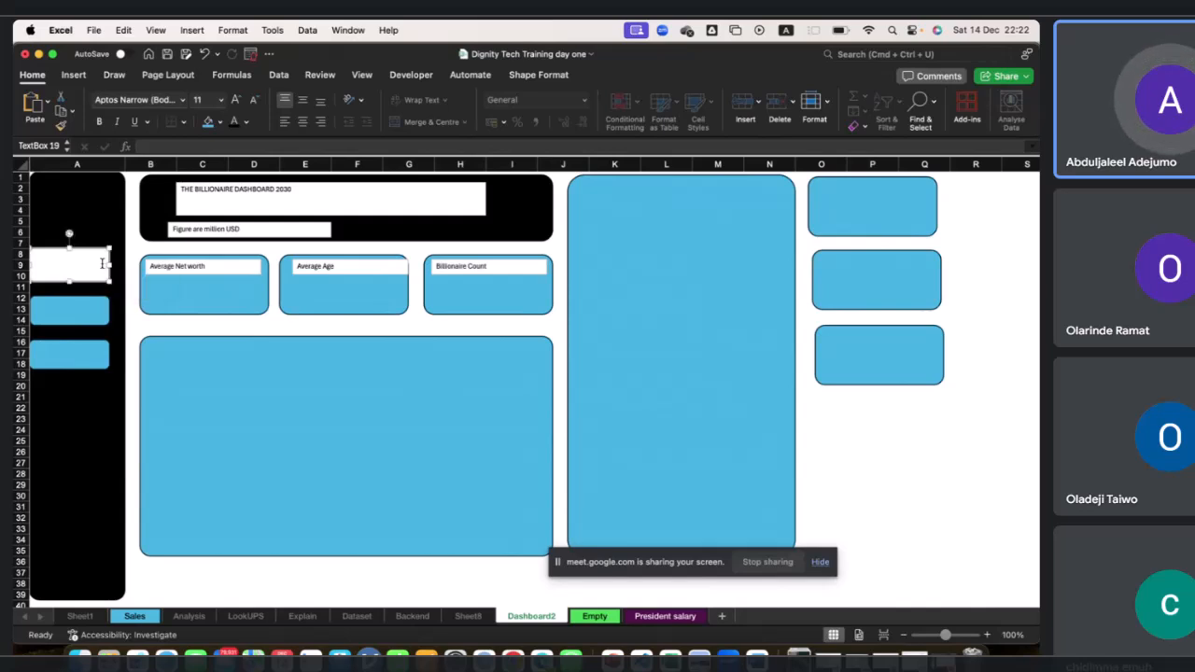
click(71, 312)
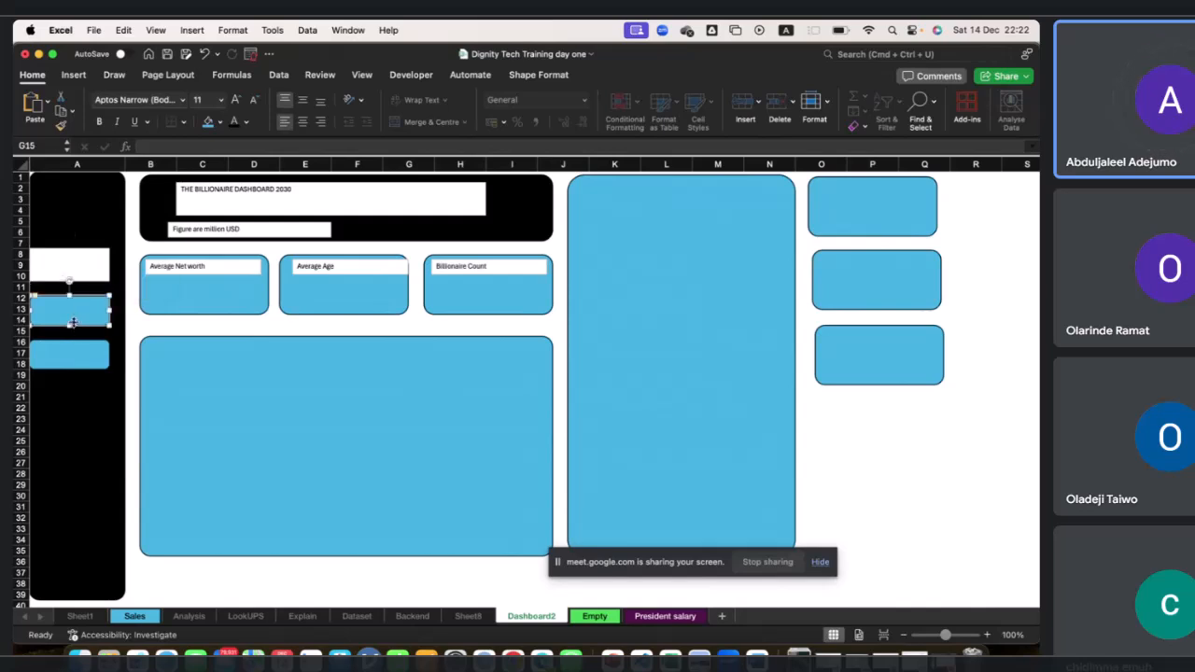
key(Delete)
click(60, 356)
key(Delete)
Copy and paste the sidebar text box, placing the copy at about rows 13 to 15.
click(79, 277)
click(89, 281)
key(super+c)
key(super+v)
drag(63, 280, 18, 320)
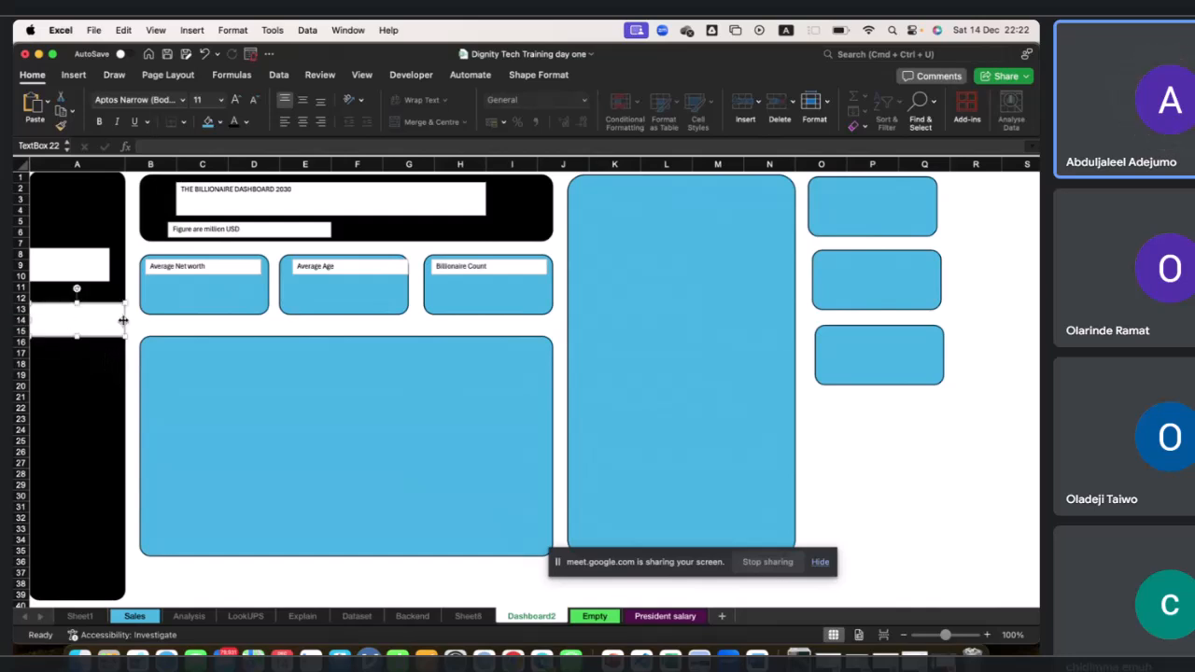
drag(120, 320, 87, 346)
Duplicate the text box again, placing the third one at about rows 19 to 21.
key(super+d)
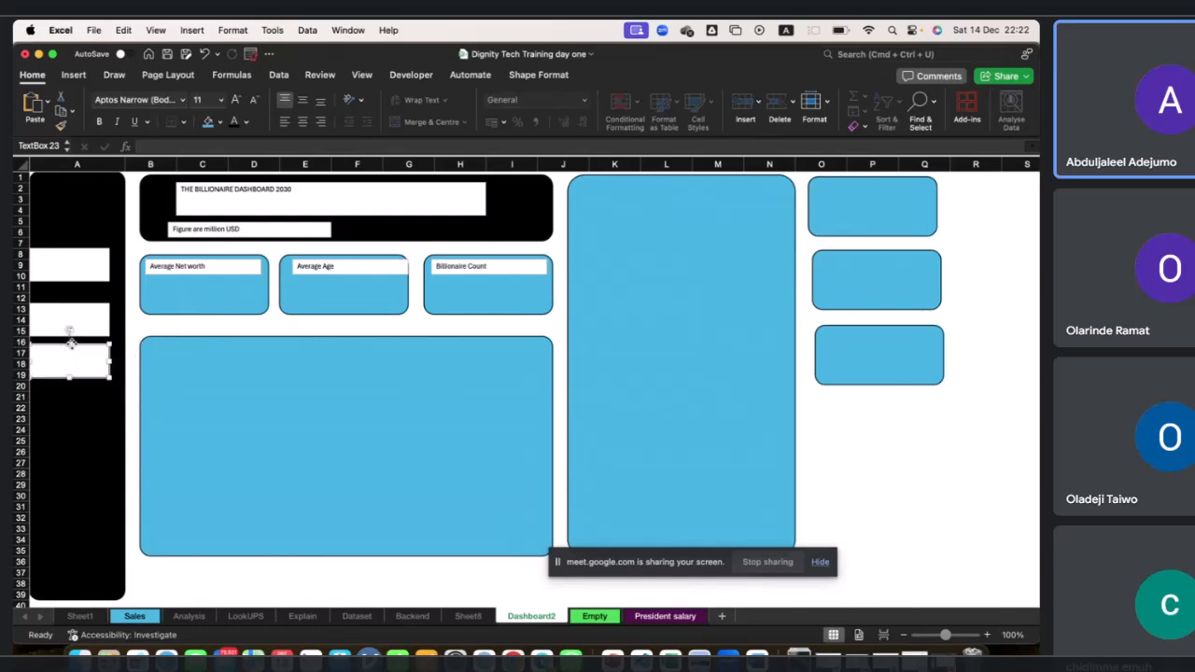
drag(77, 391, 77, 389)
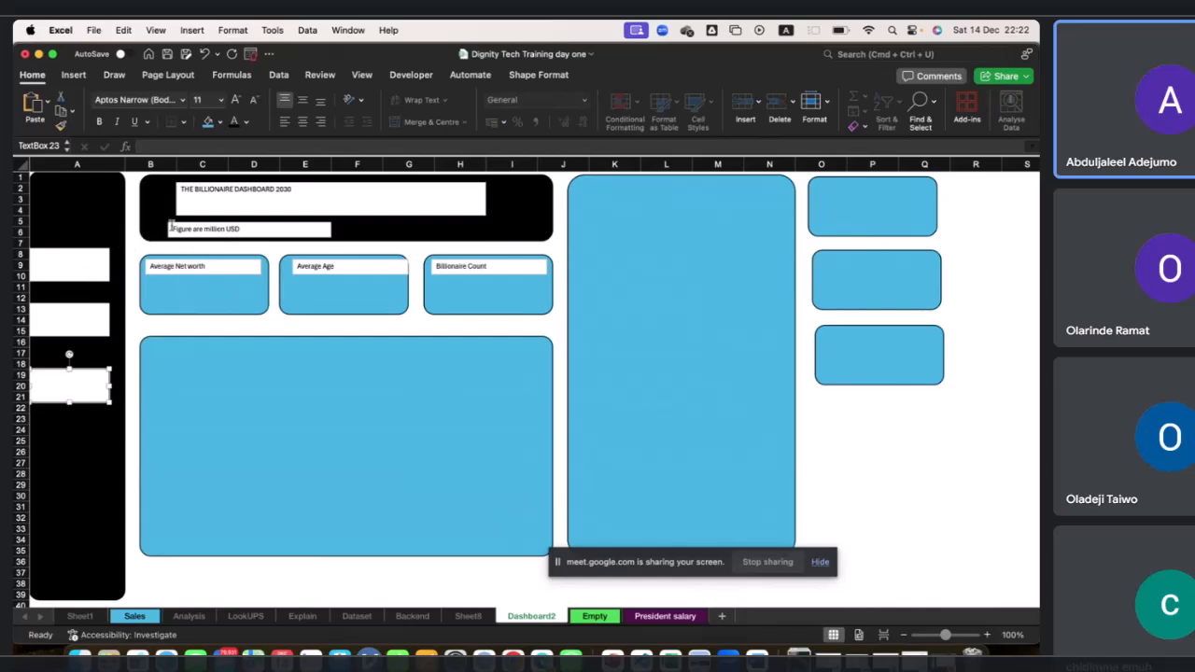
click(348, 426)
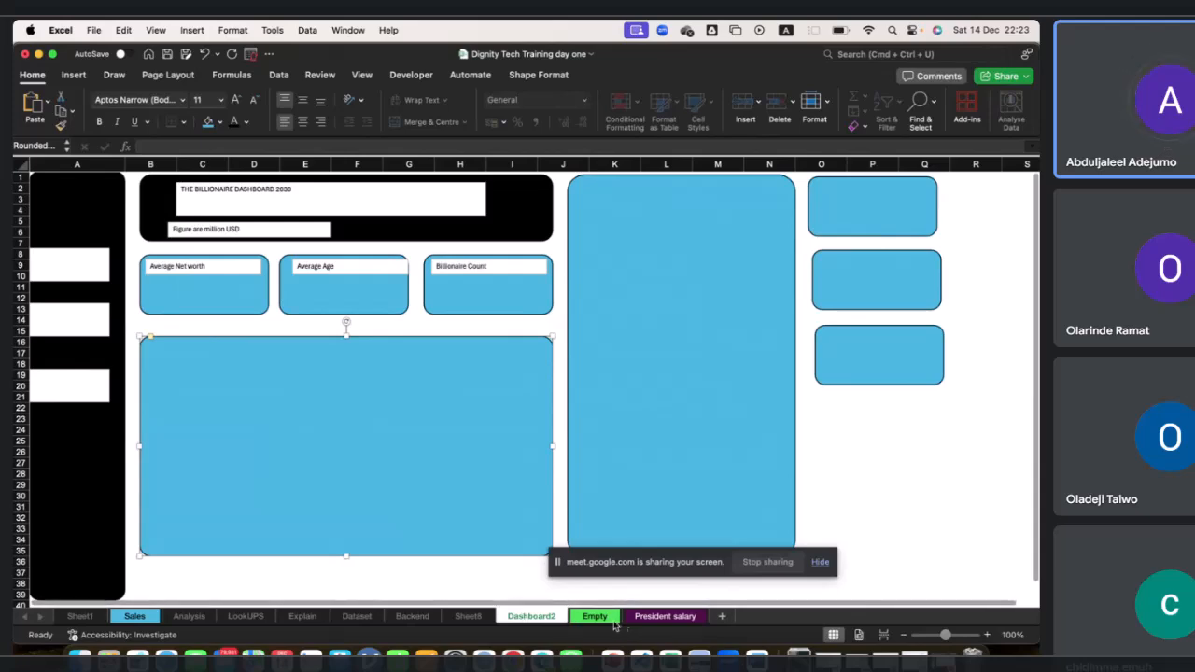
Insert a clustered column pivot chart from the Person Name pivot table on the Backend sheet and enlarge it to about columns E to K.
click(412, 616)
scroll(314, 491, down, 3)
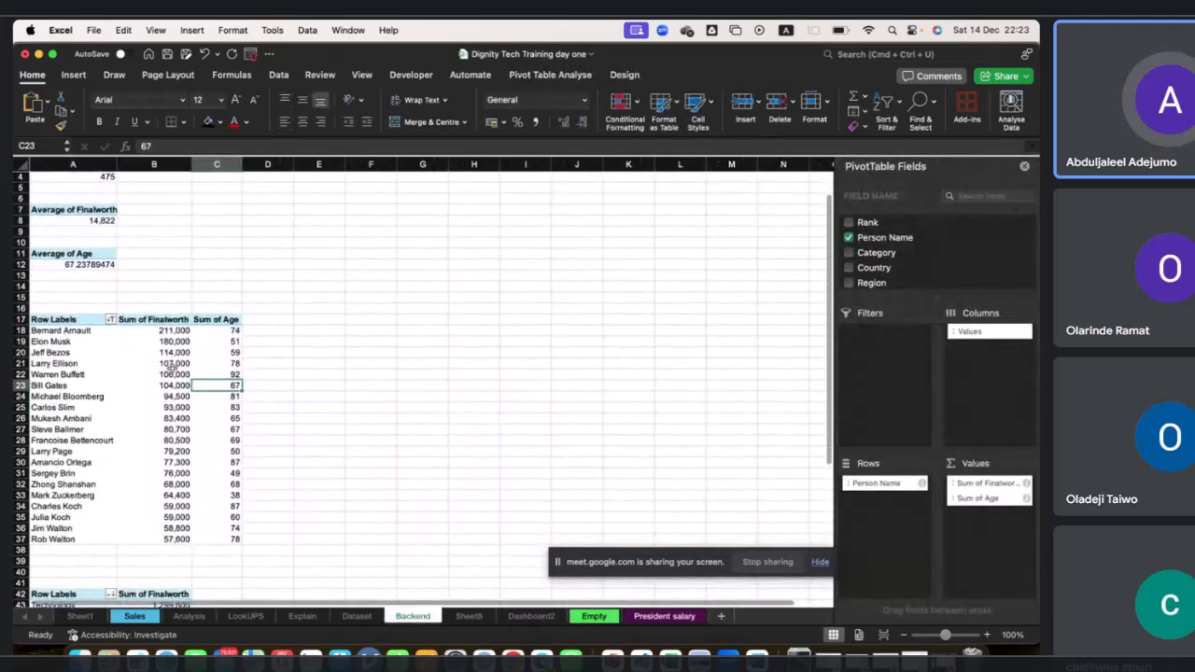
click(53, 320)
drag(54, 320, 215, 538)
drag(64, 331, 215, 538)
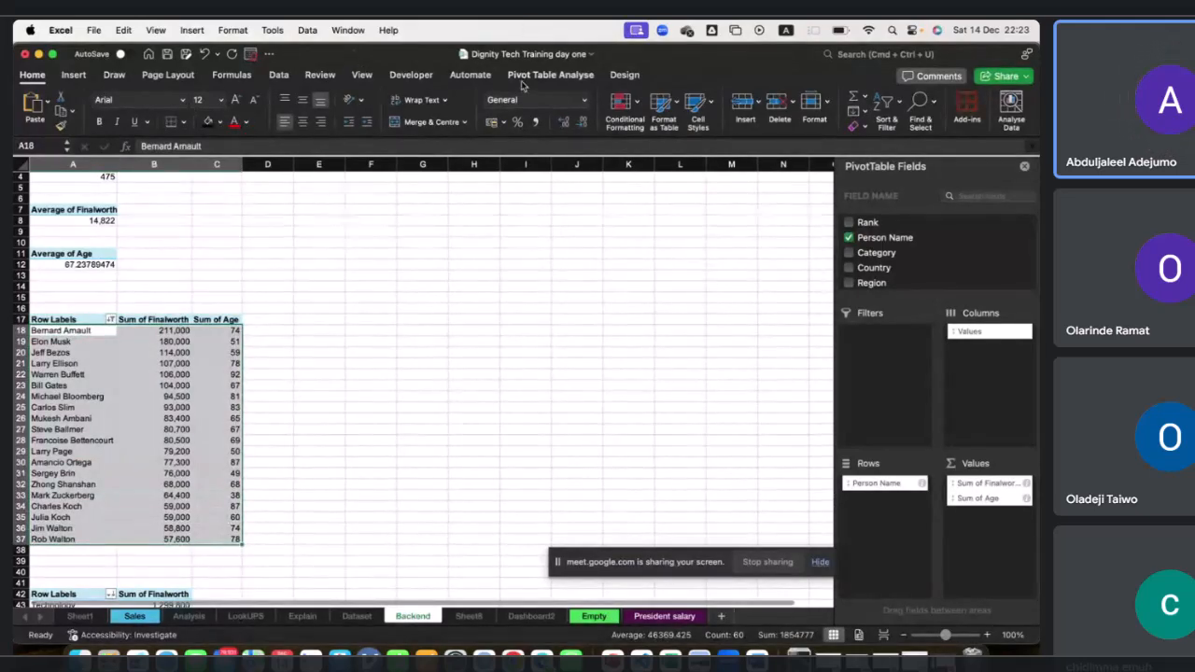
click(79, 78)
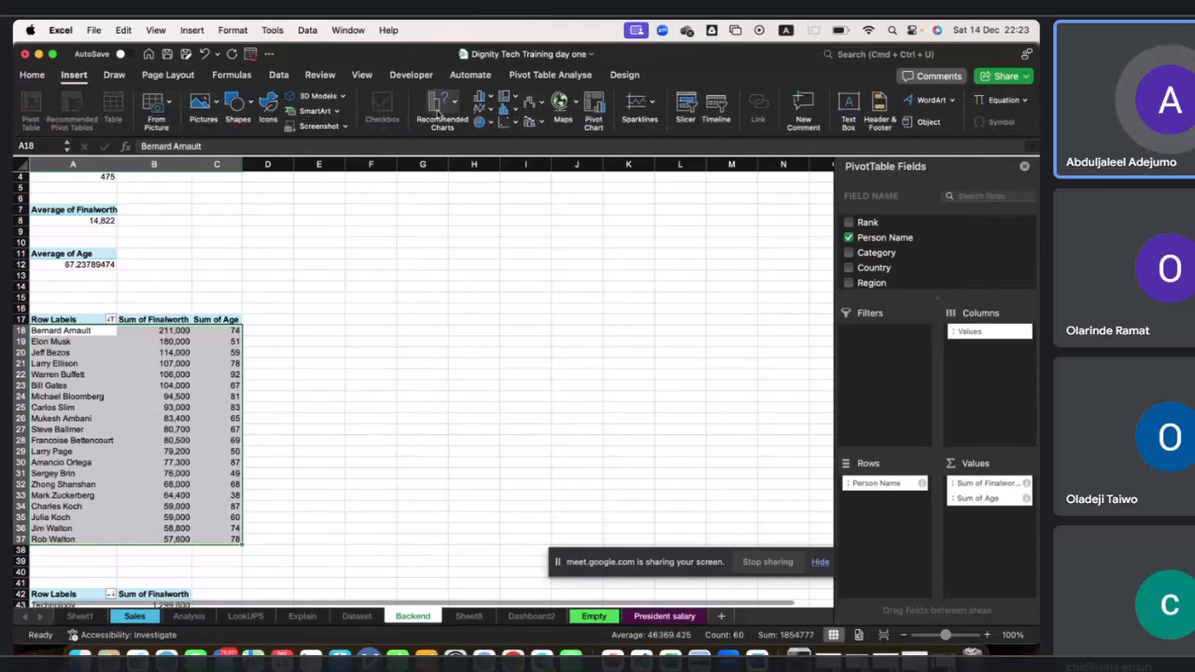
click(443, 105)
click(489, 100)
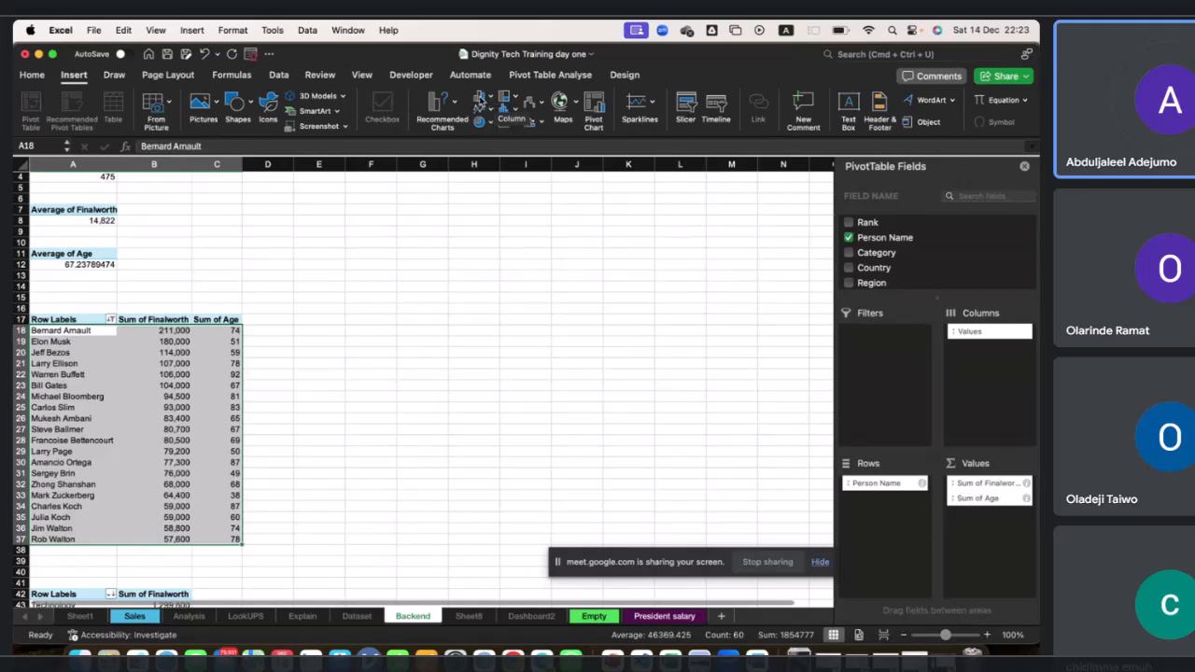
click(479, 100)
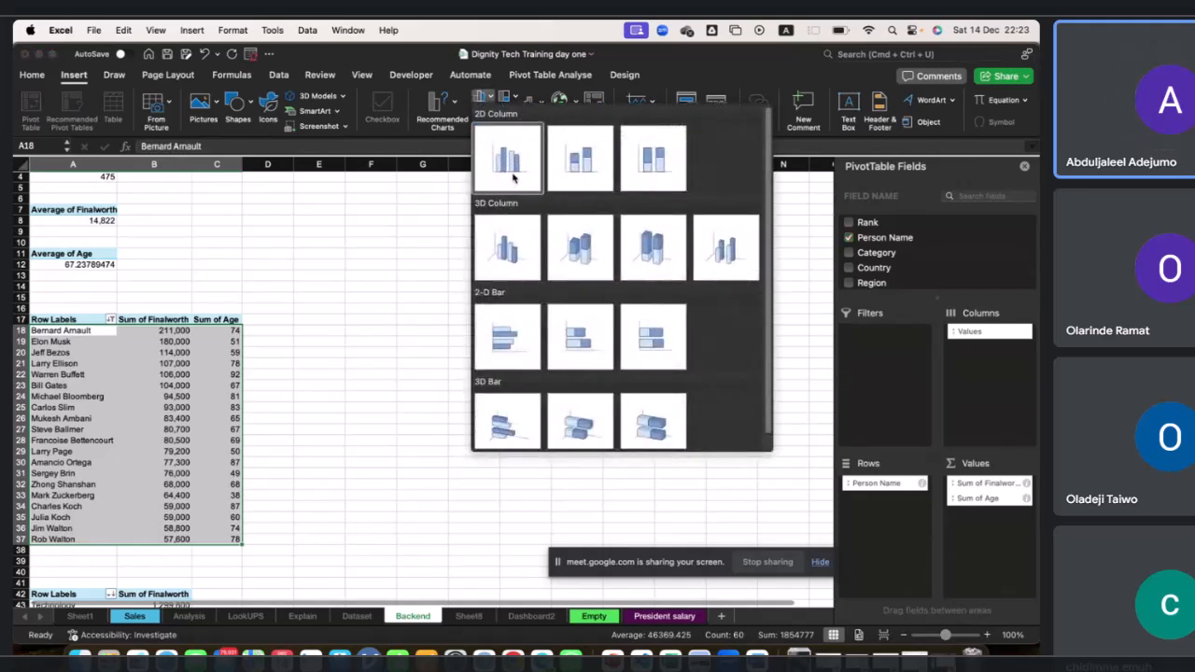
click(511, 177)
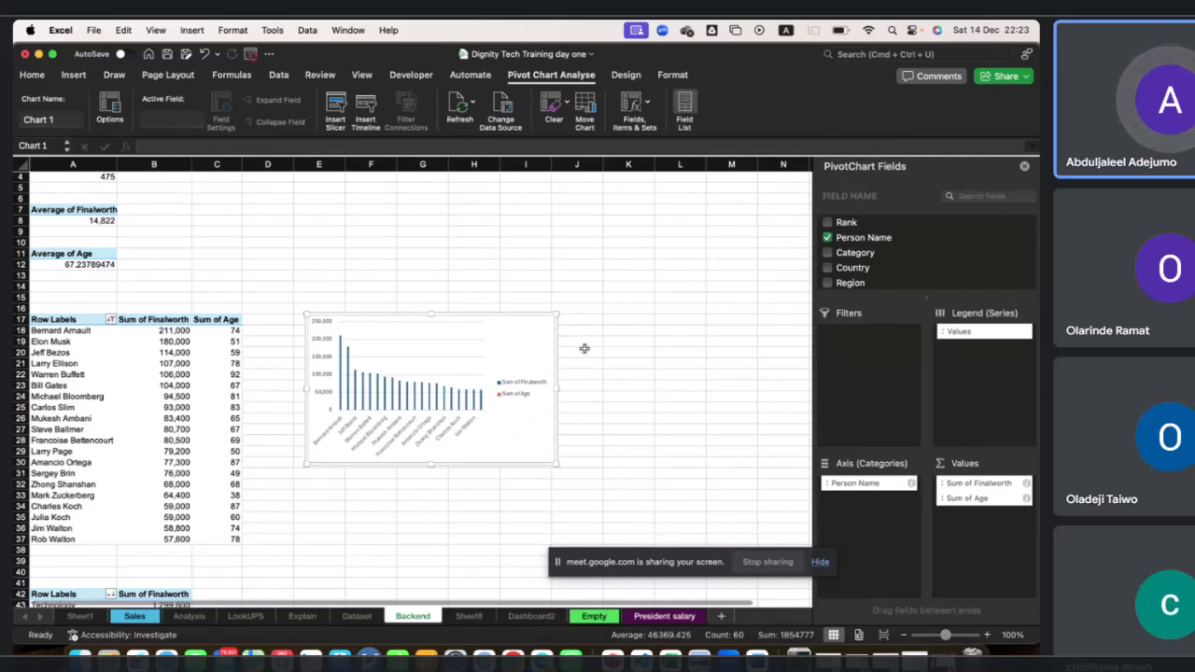
drag(559, 386, 655, 388)
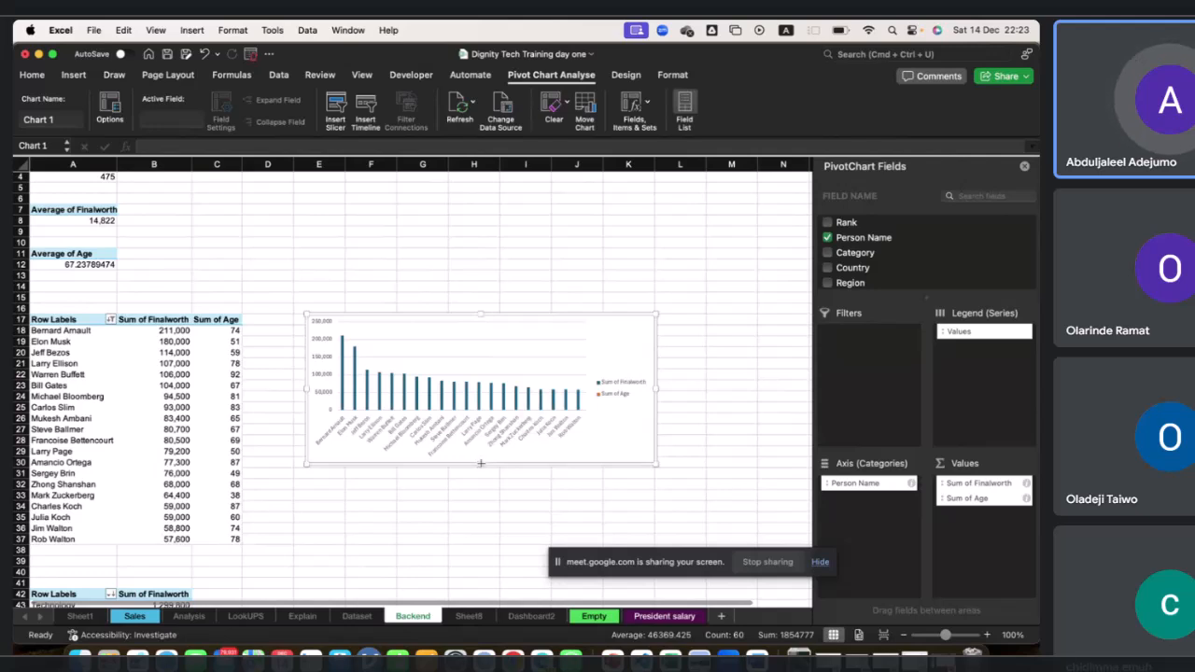
drag(480, 463, 481, 521)
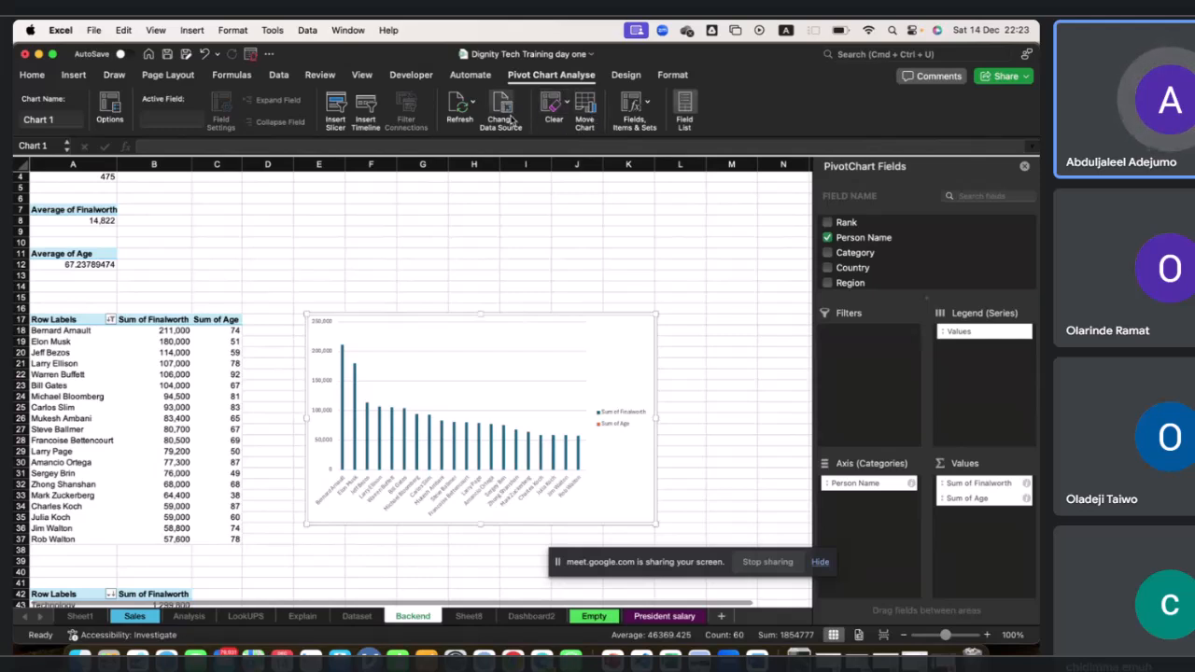
Change the pivot chart type to the clustered column and line combo.
click(623, 77)
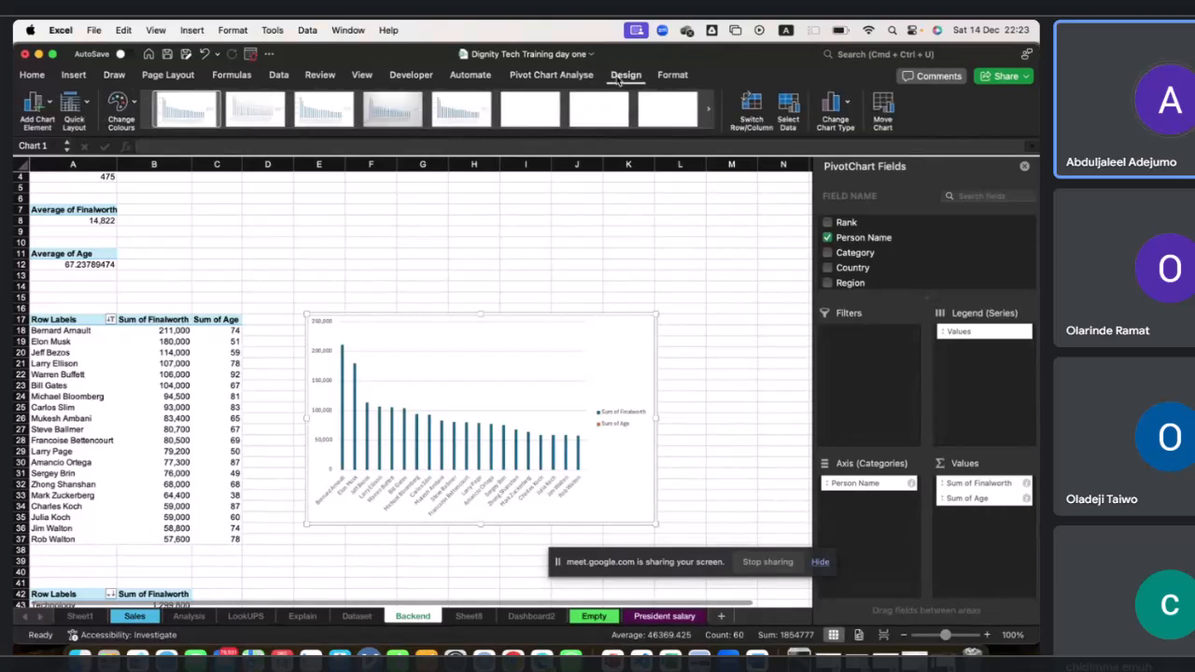
click(838, 104)
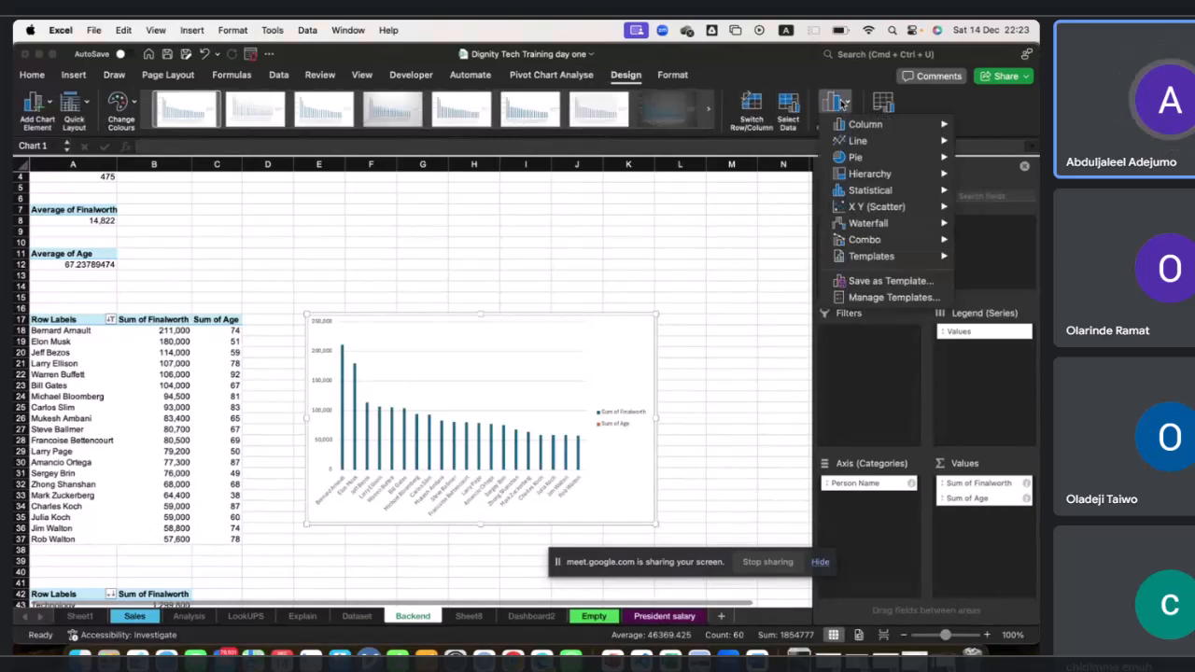
mouse_move(890, 239)
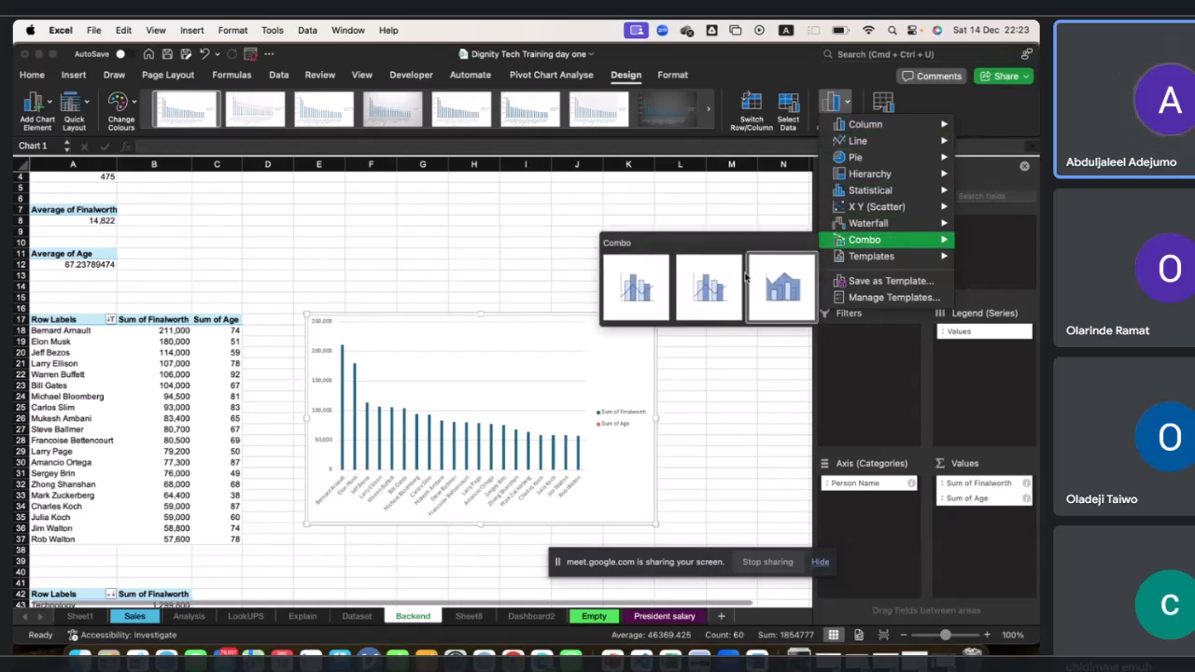
click(644, 301)
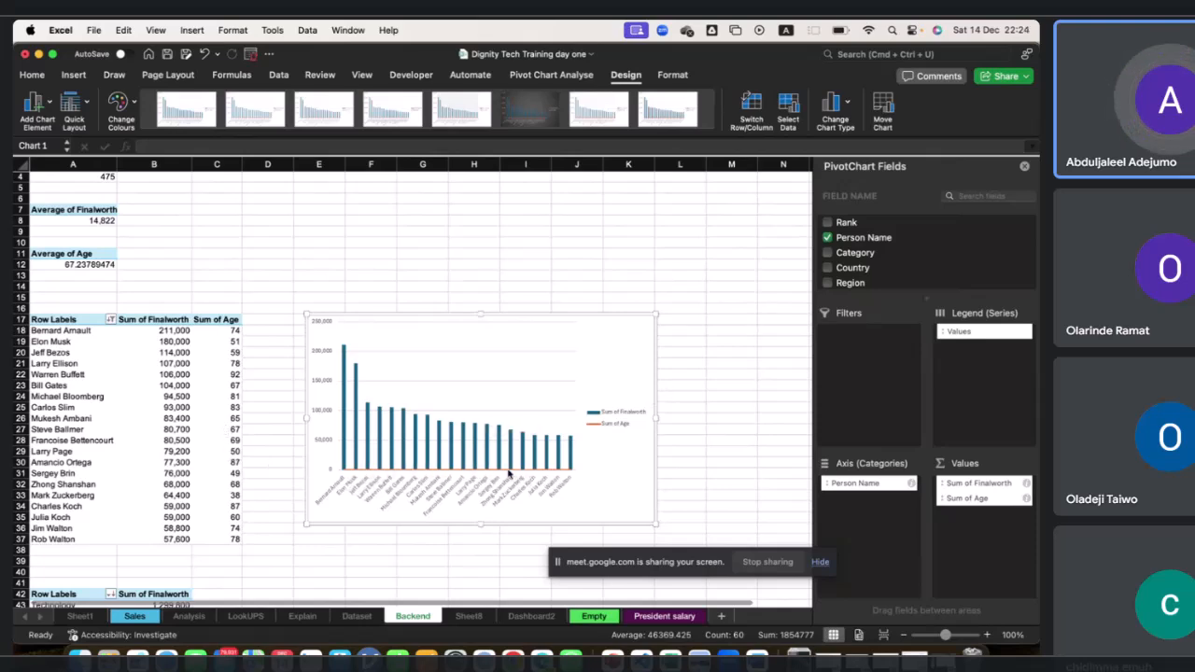
Plot the Sum of Age line series on the secondary axis.
double_click(509, 471)
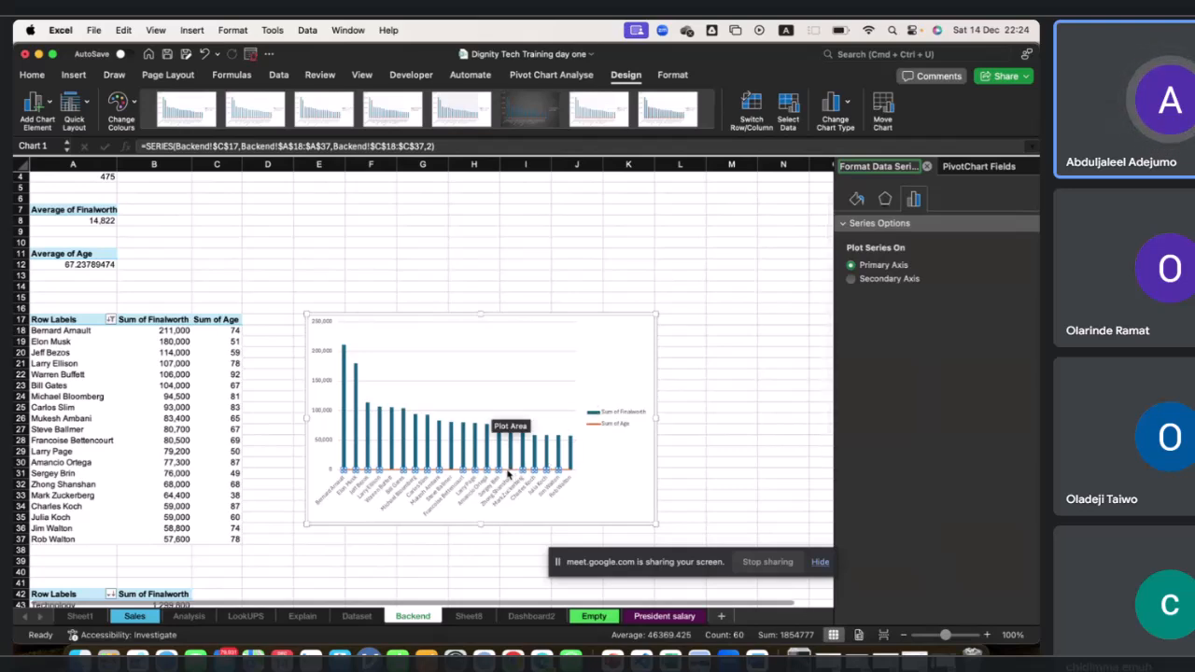
click(602, 469)
click(504, 474)
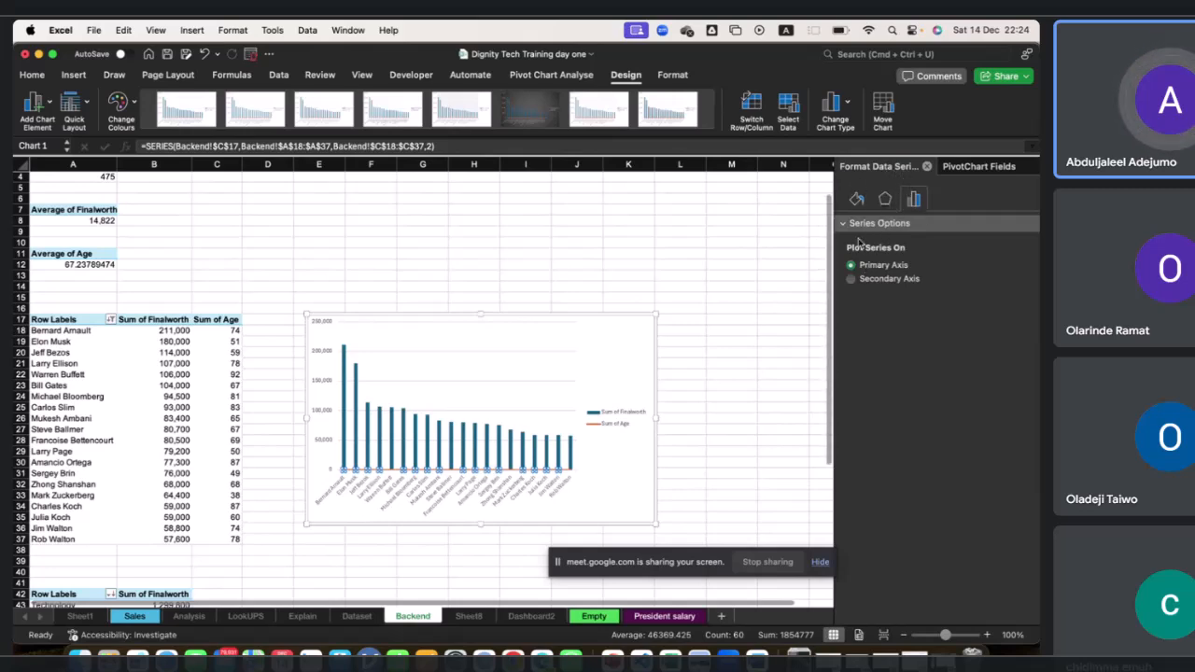
click(856, 200)
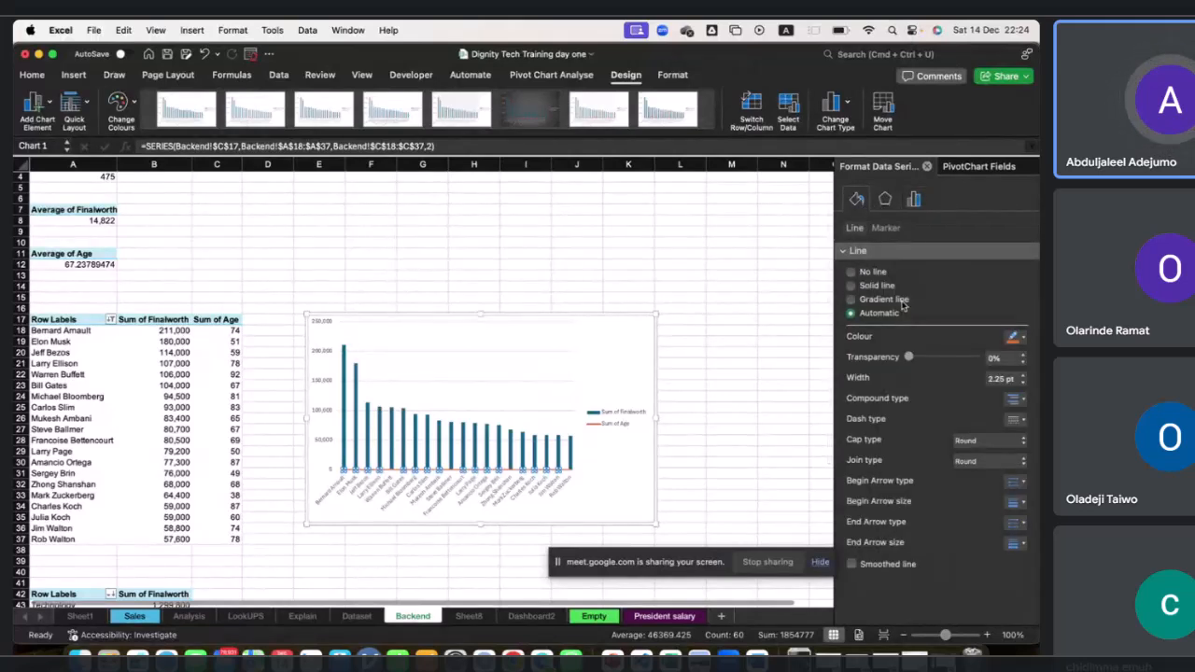
click(883, 200)
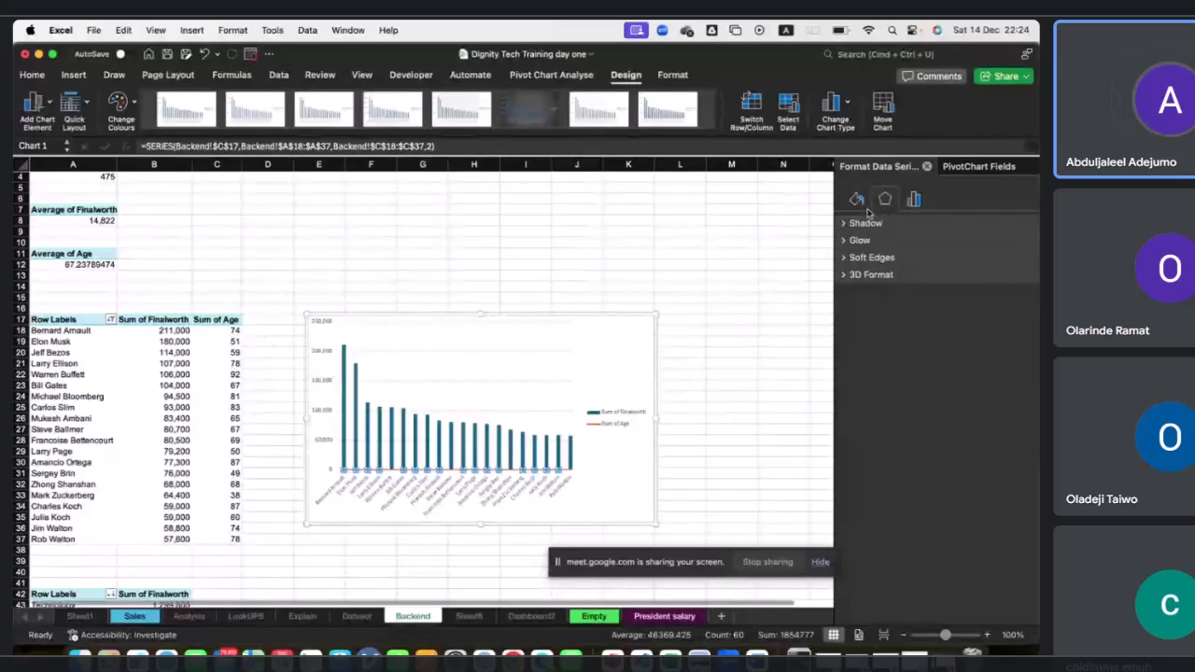
click(852, 223)
click(852, 223)
click(855, 240)
click(855, 240)
click(913, 199)
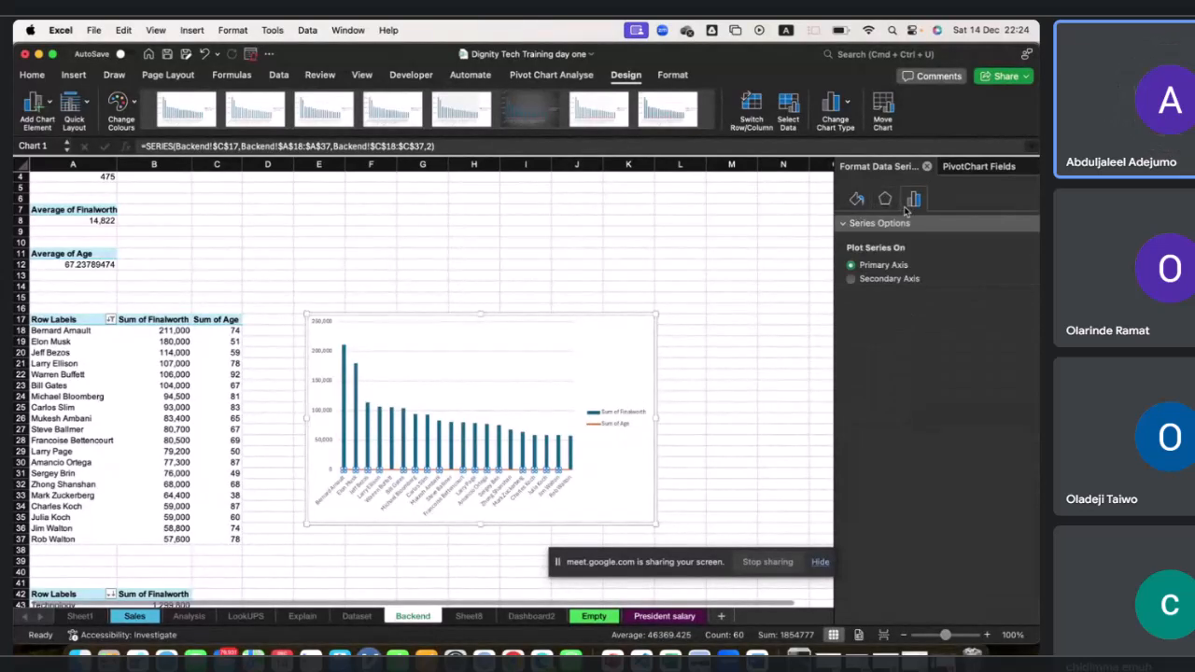
click(851, 279)
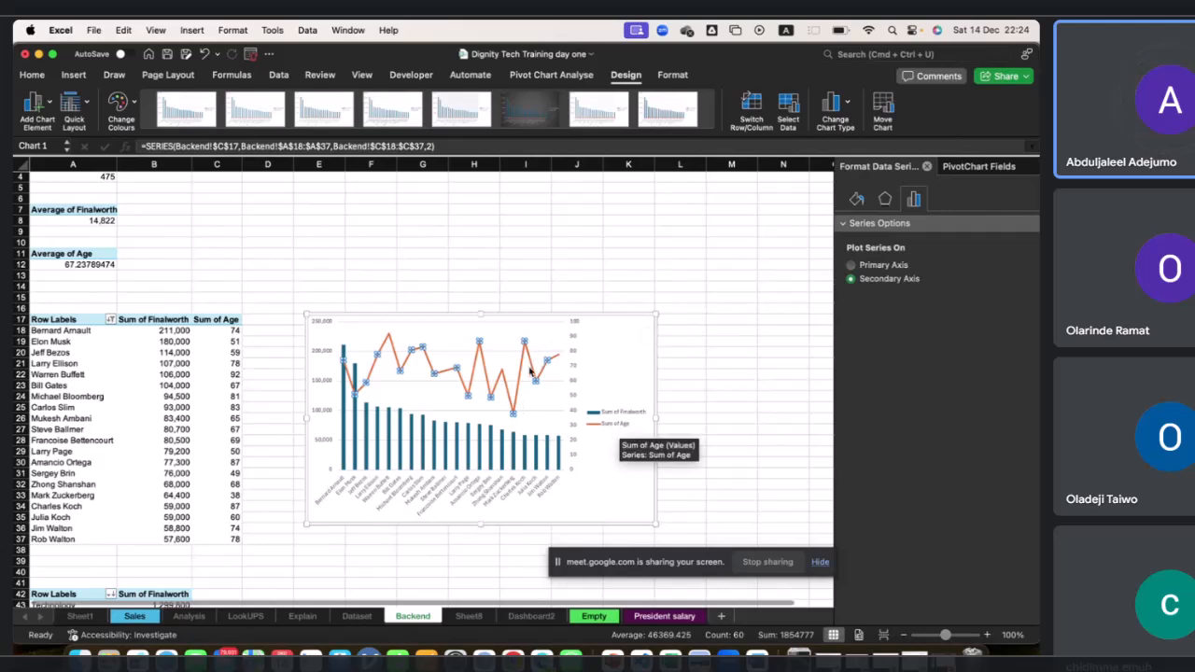
Delete the chart legend and set the chart area to no fill.
click(614, 423)
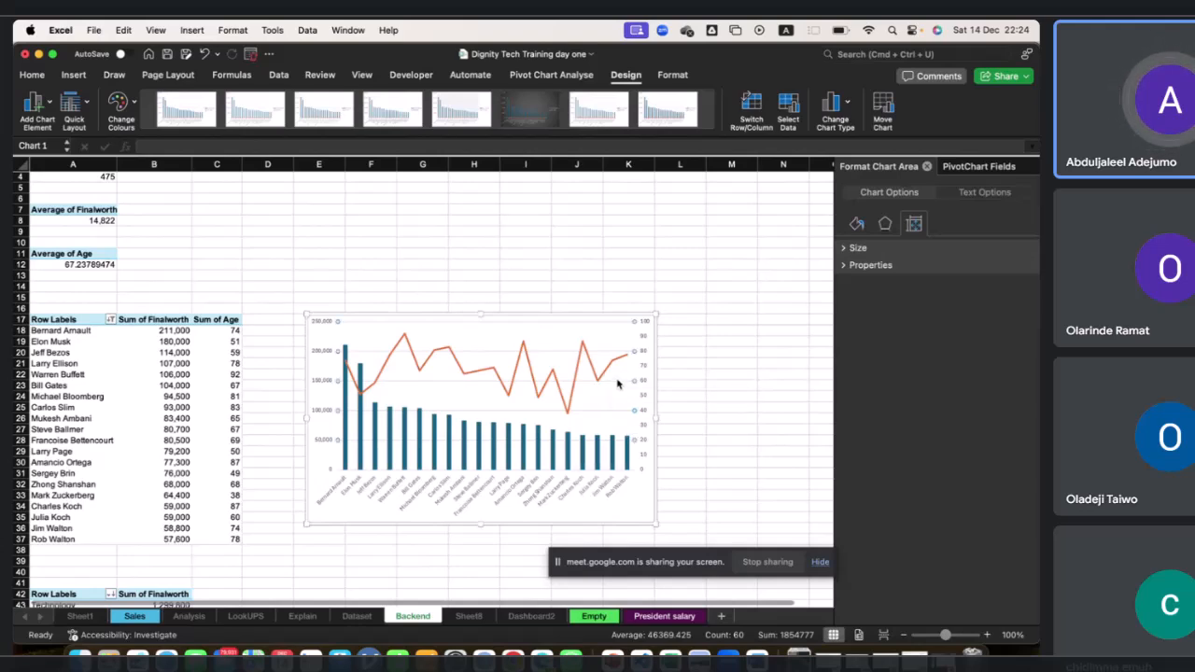
key(Delete)
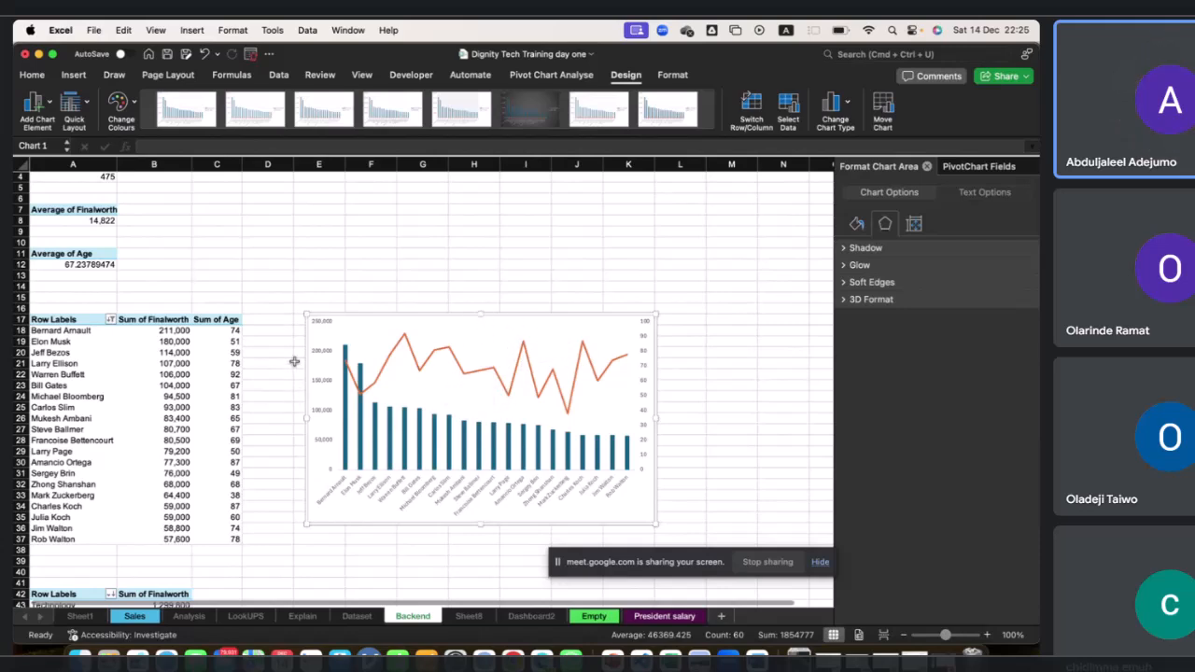
click(856, 224)
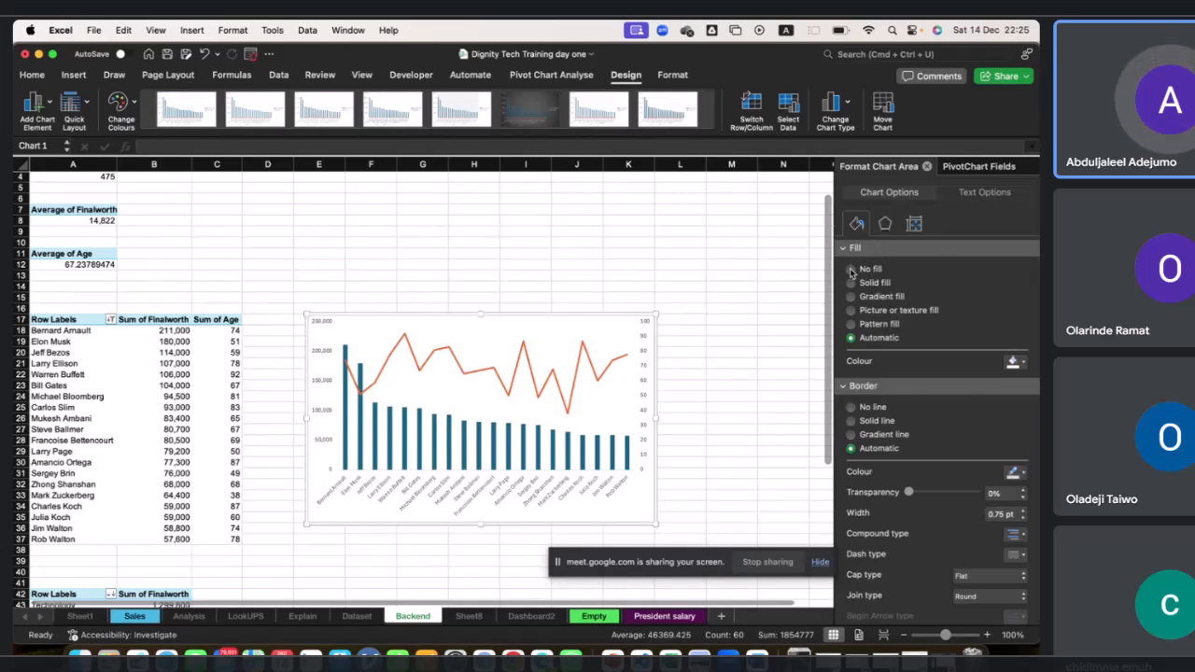
click(850, 270)
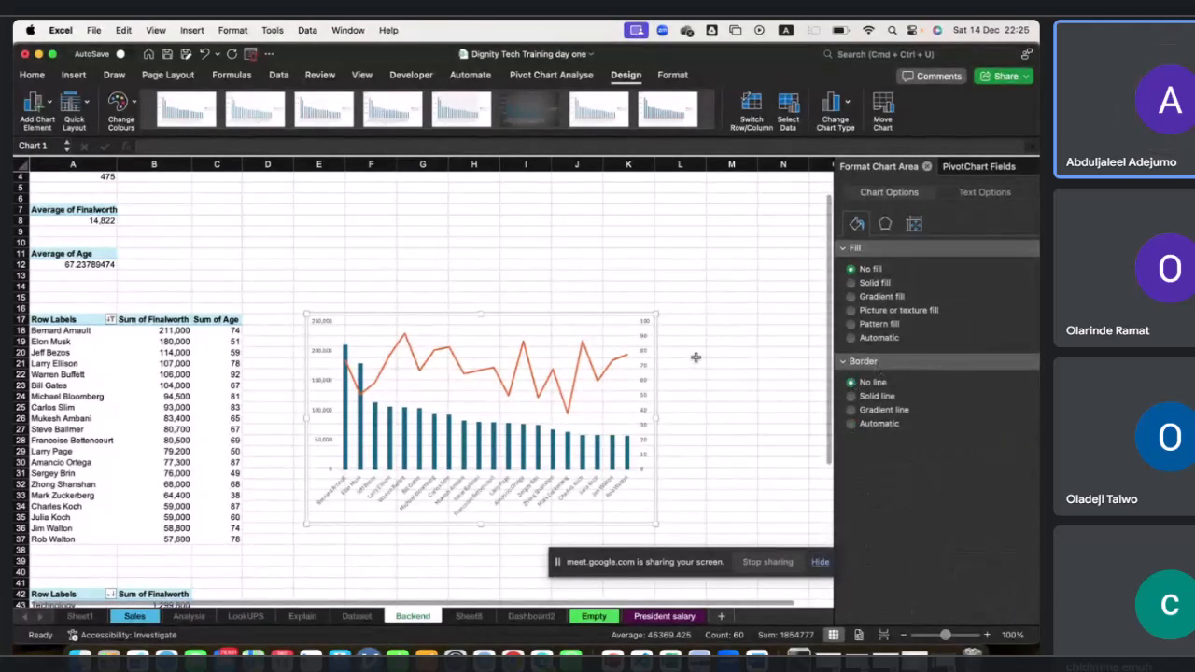
click(688, 396)
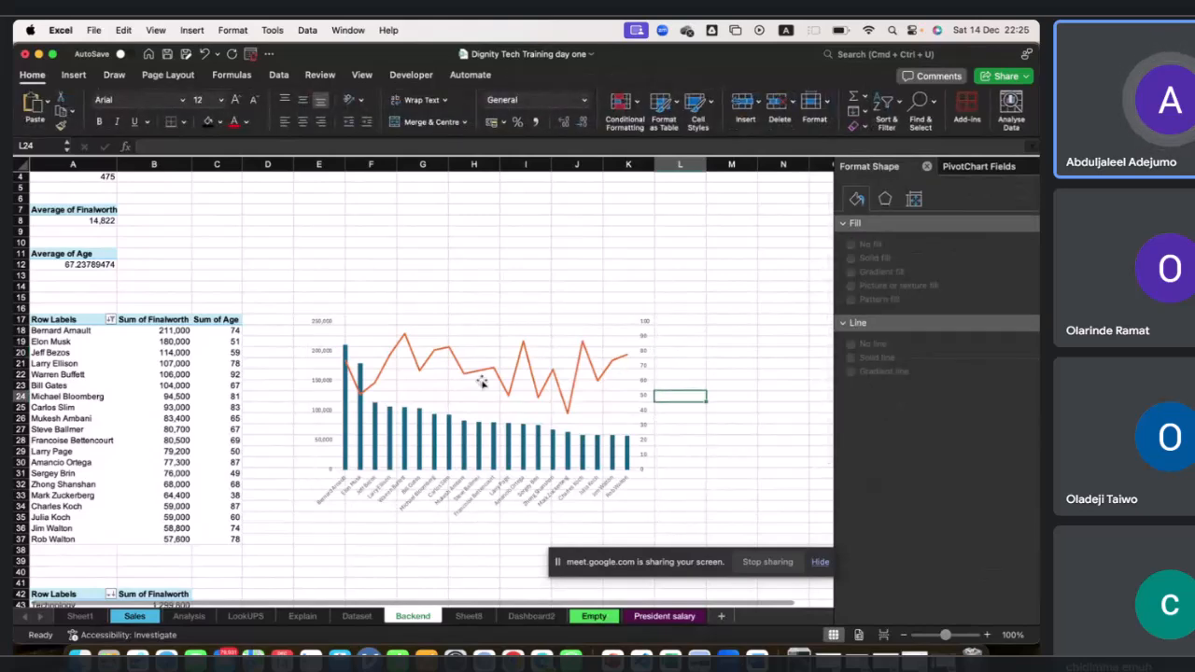
click(508, 329)
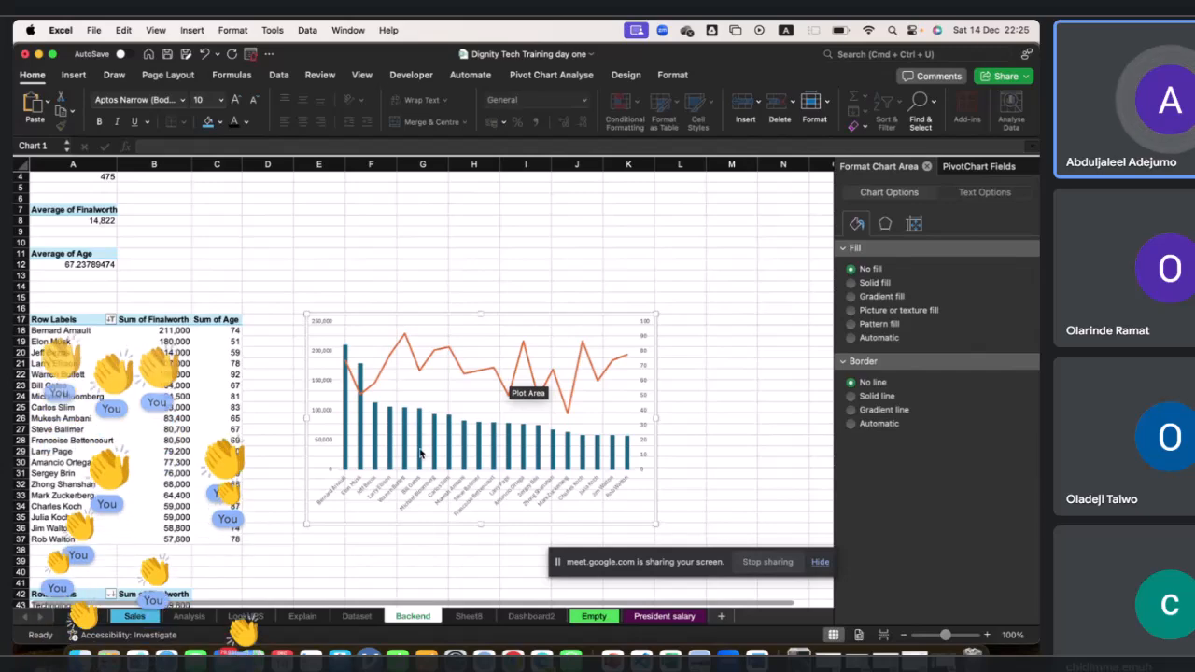
click(421, 457)
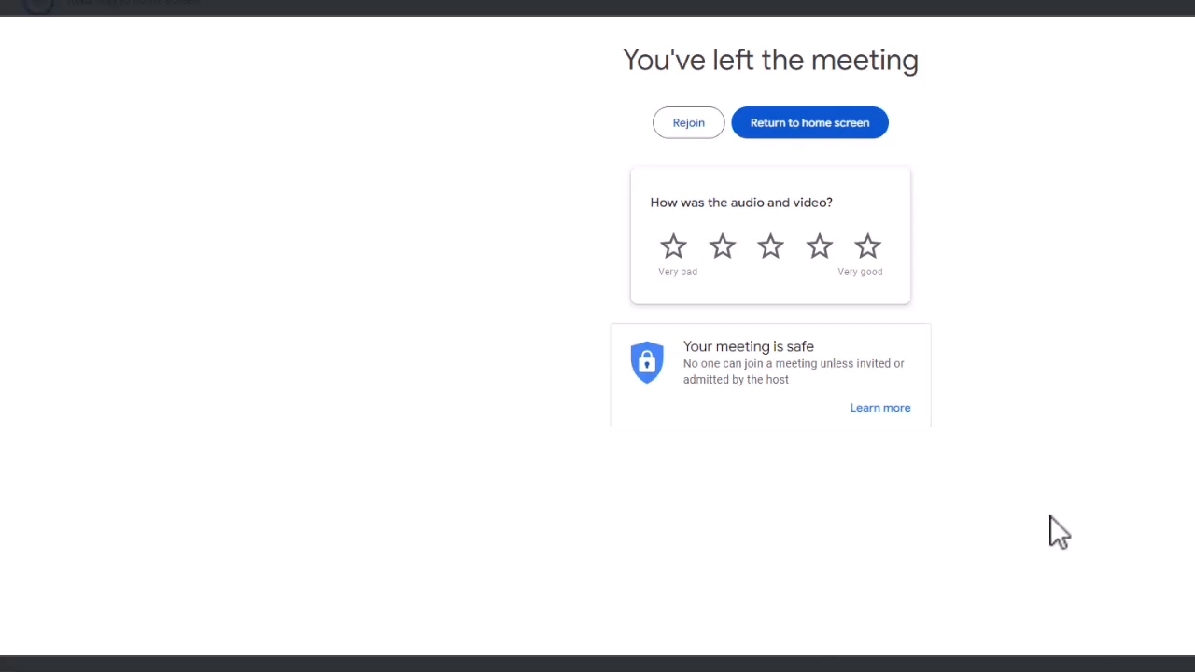
Rejoin the Google Meet call with the camera and microphone turned off.
click(694, 116)
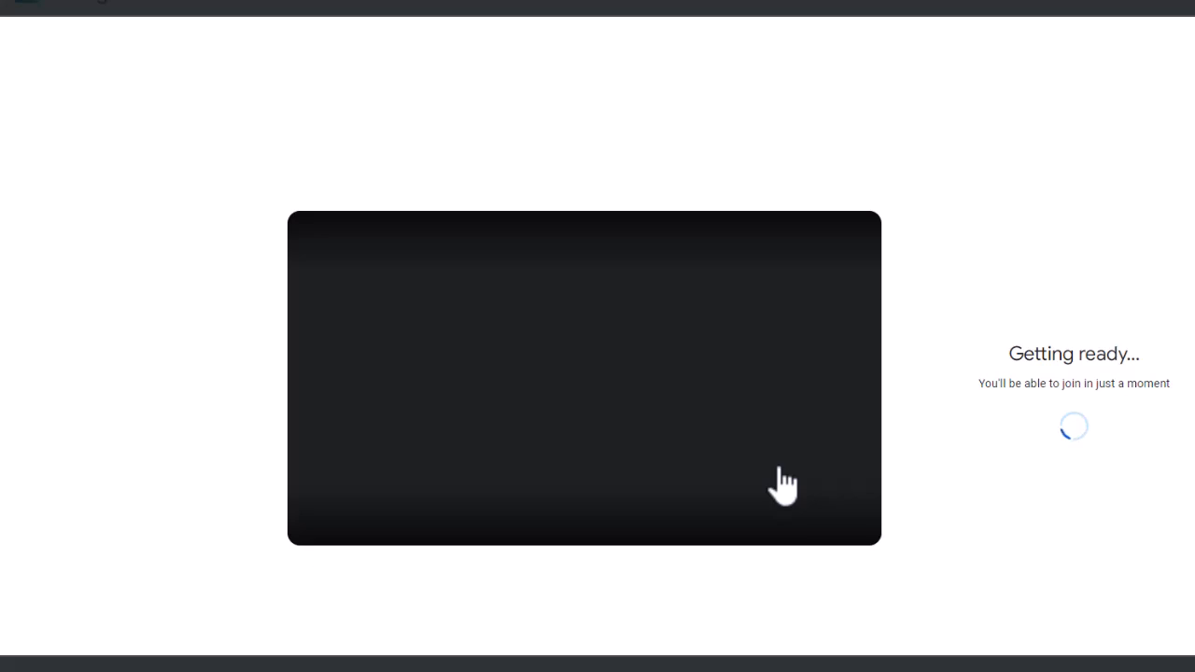
mouse_move(747, 460)
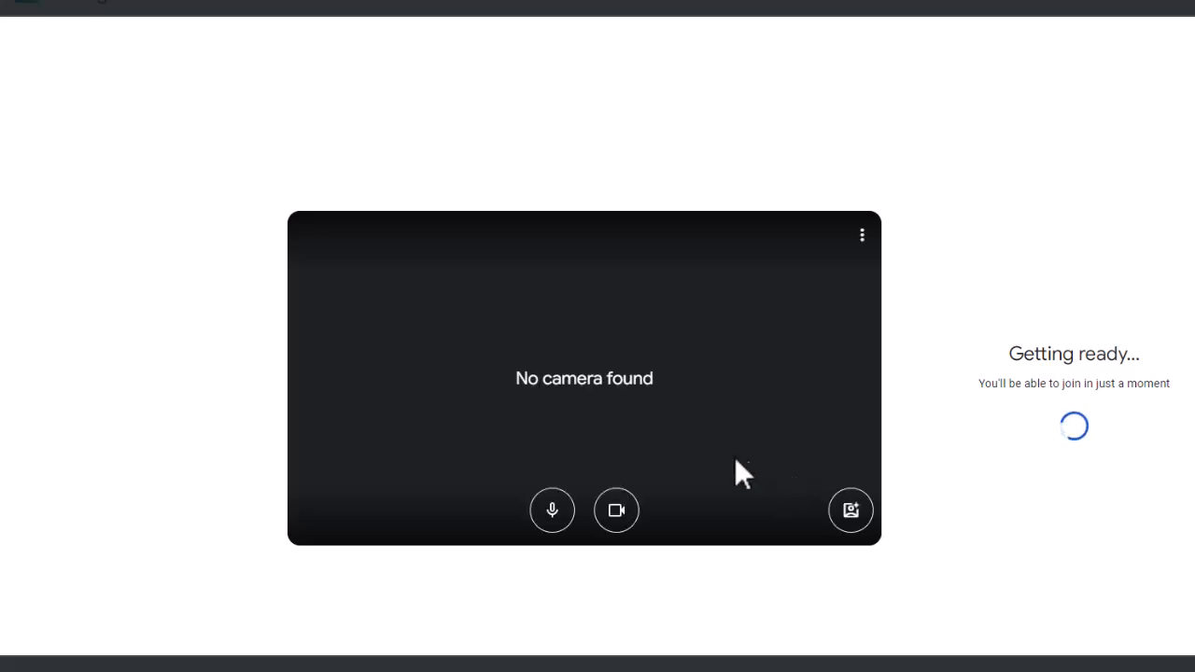
click(613, 513)
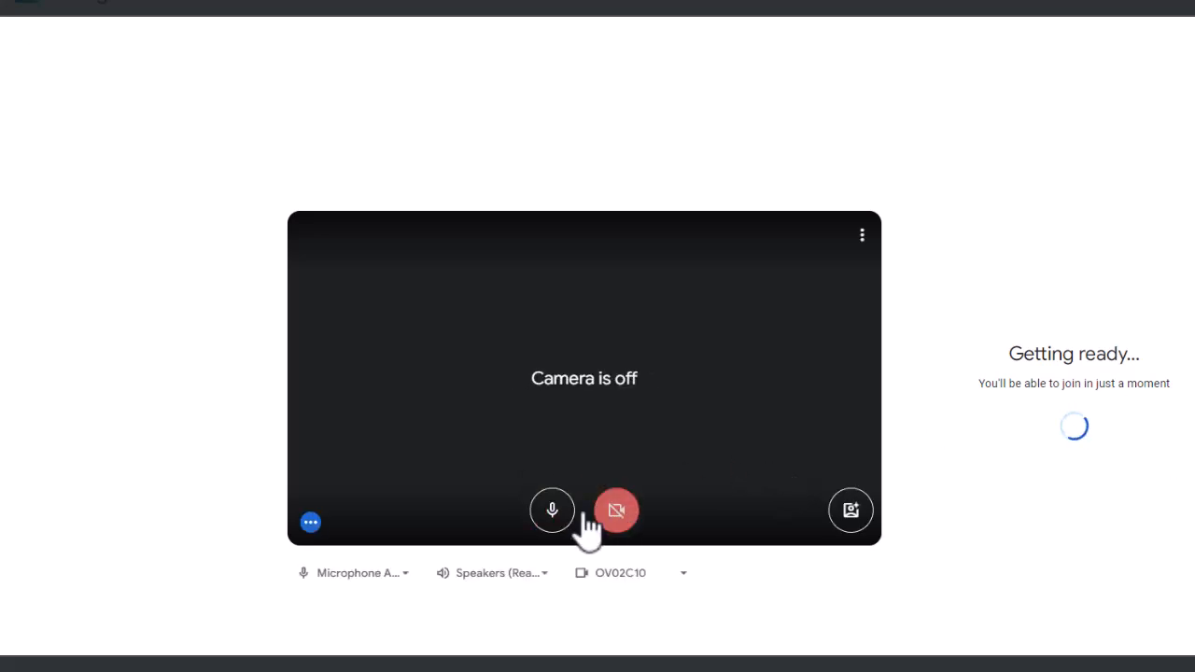
click(549, 513)
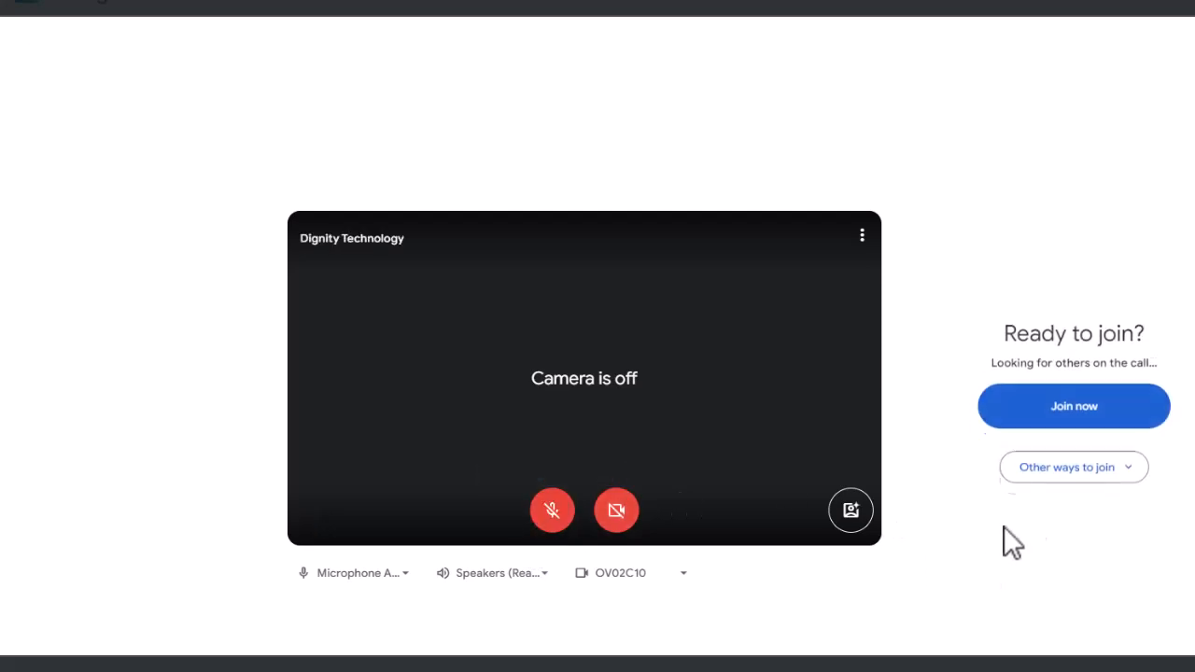
click(1075, 425)
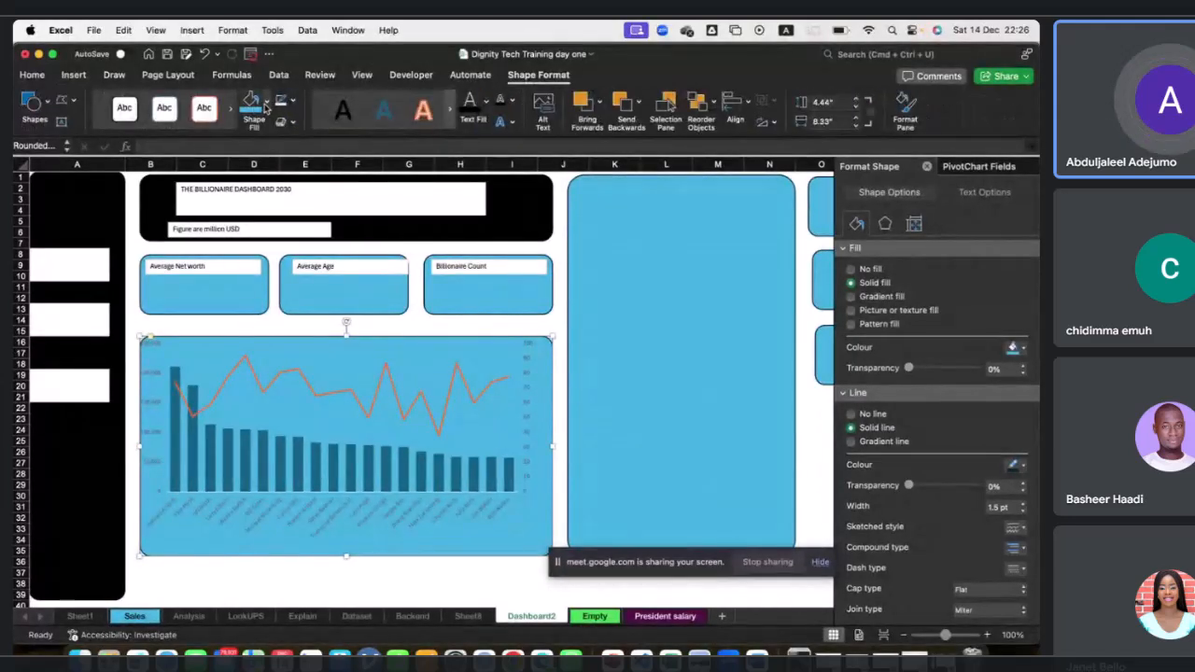
Remove the fill of the rounded panel behind the dashboard chart and widen the chart's plot area slightly.
click(266, 105)
click(250, 183)
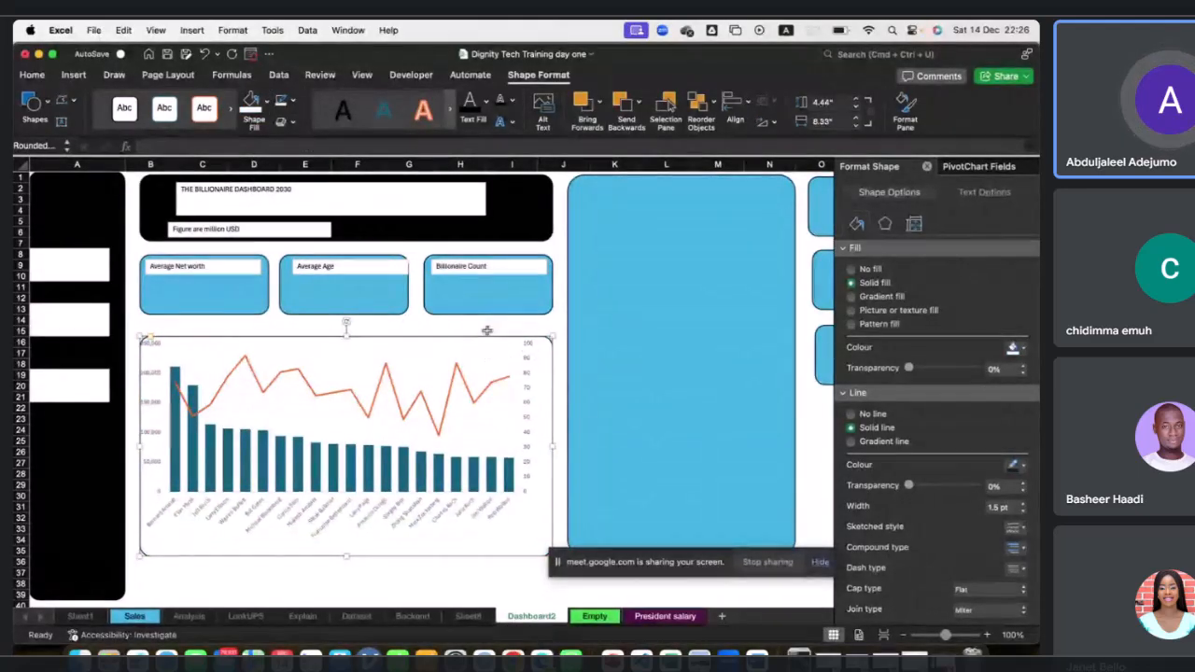
click(512, 363)
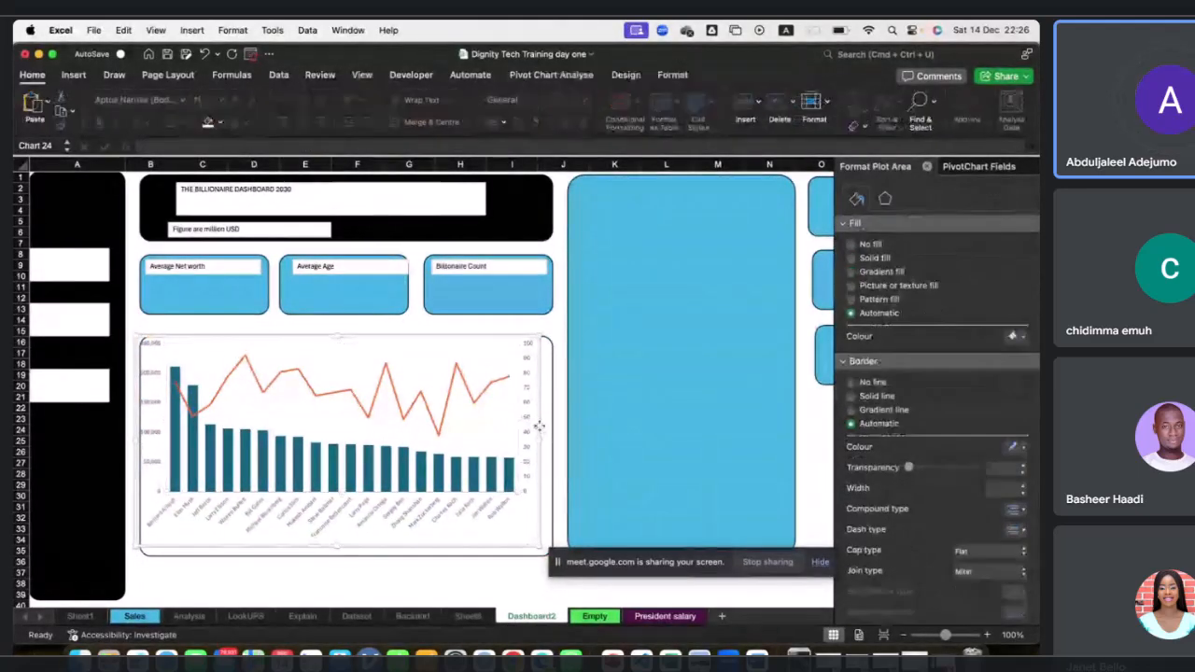
drag(539, 439, 550, 440)
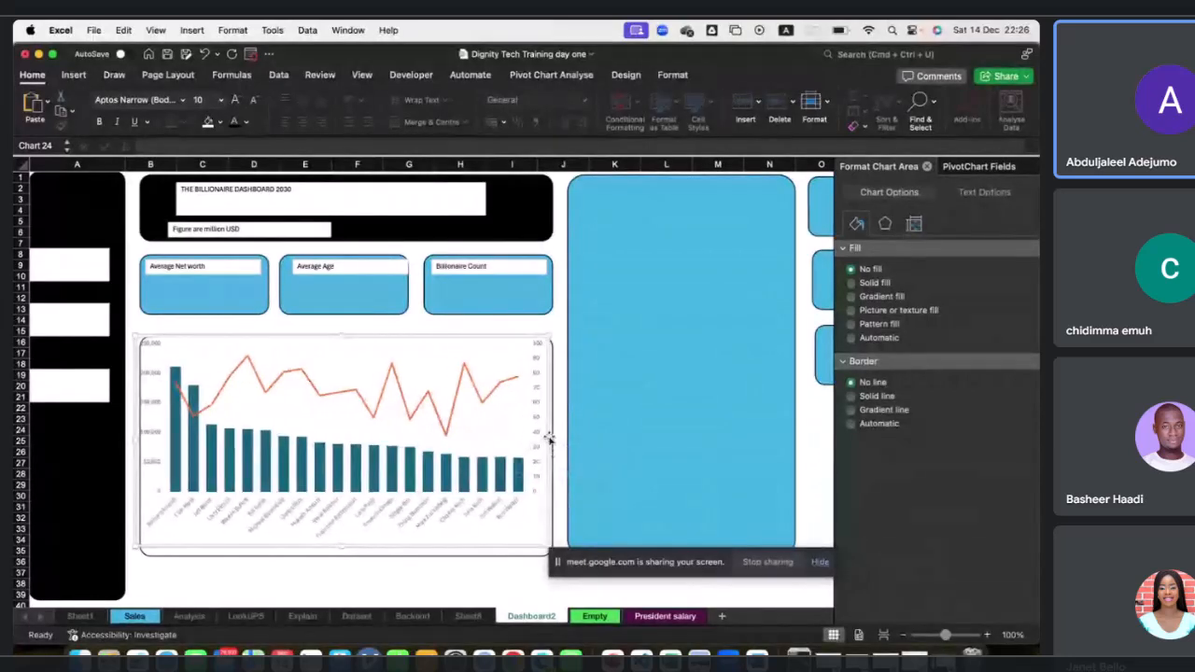
Give the Sum of Networth columns a light blue solid fill and a matching solid border.
click(353, 461)
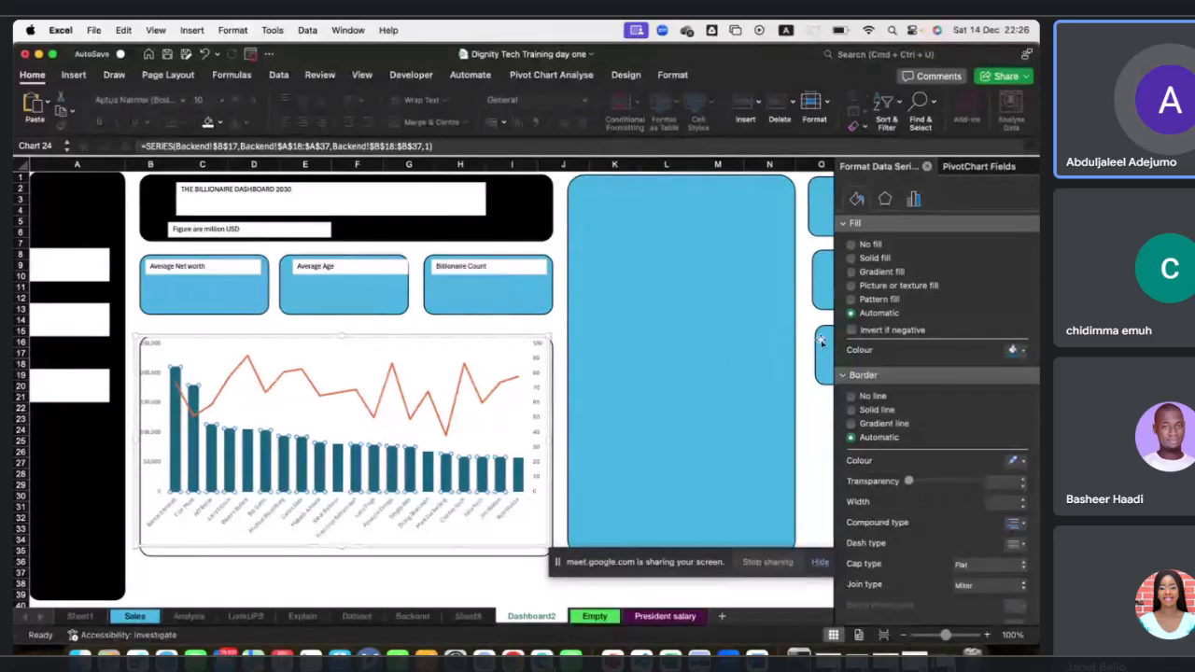
click(1023, 352)
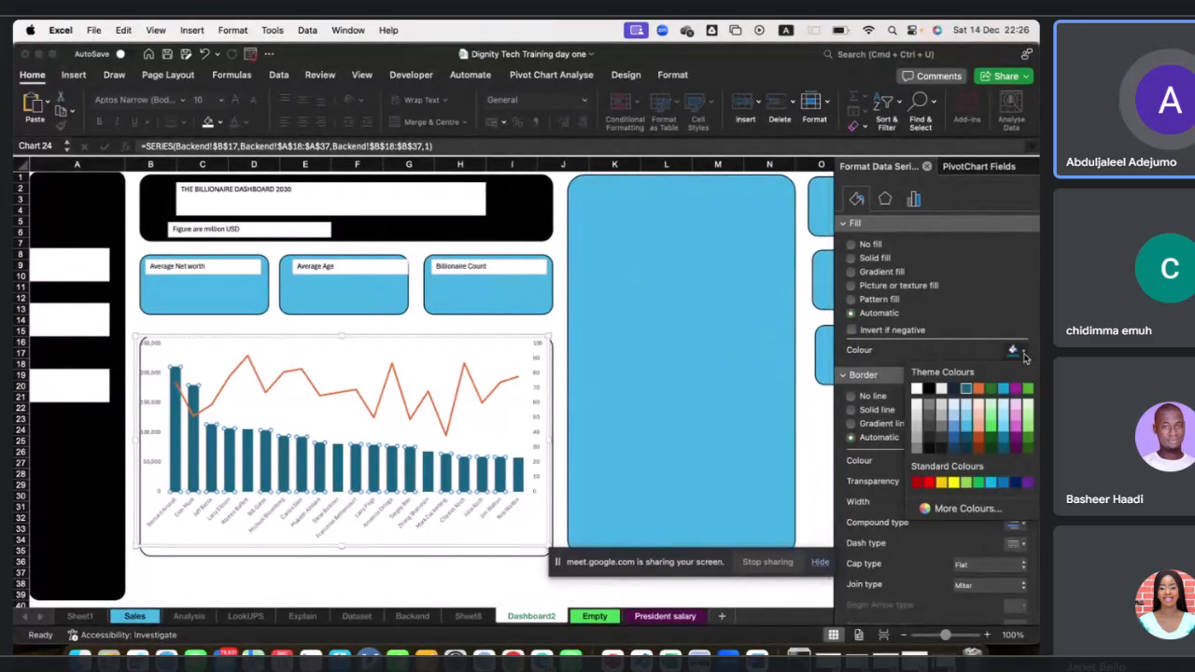
click(970, 430)
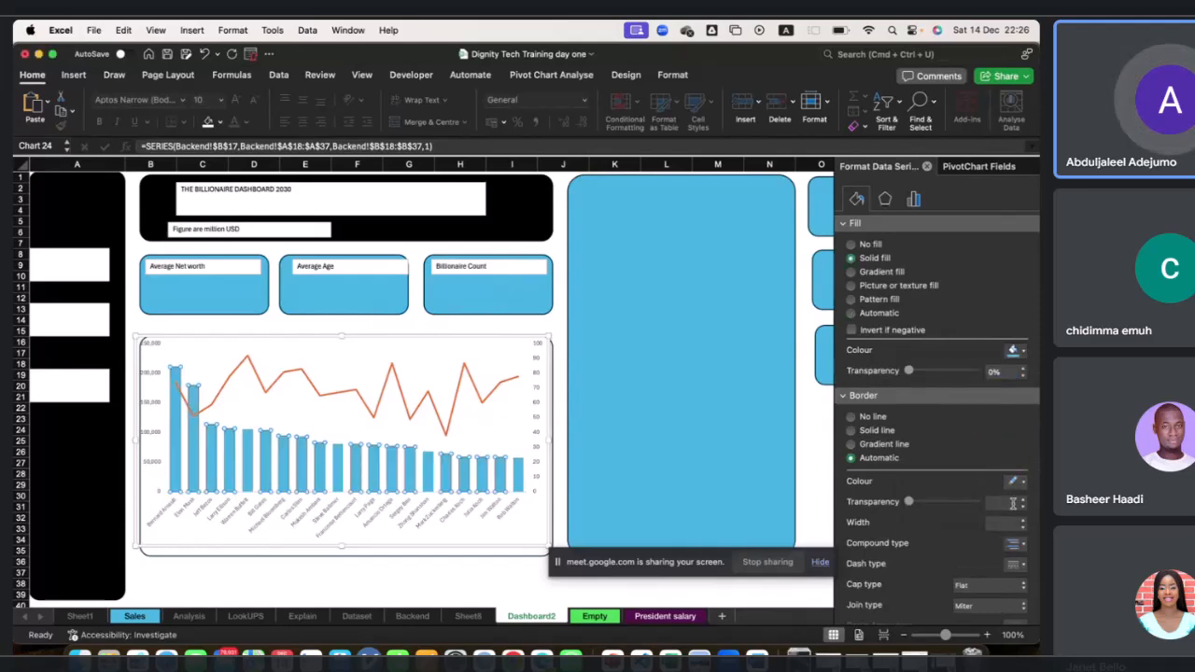
scroll(1016, 471, down, 3)
click(1024, 426)
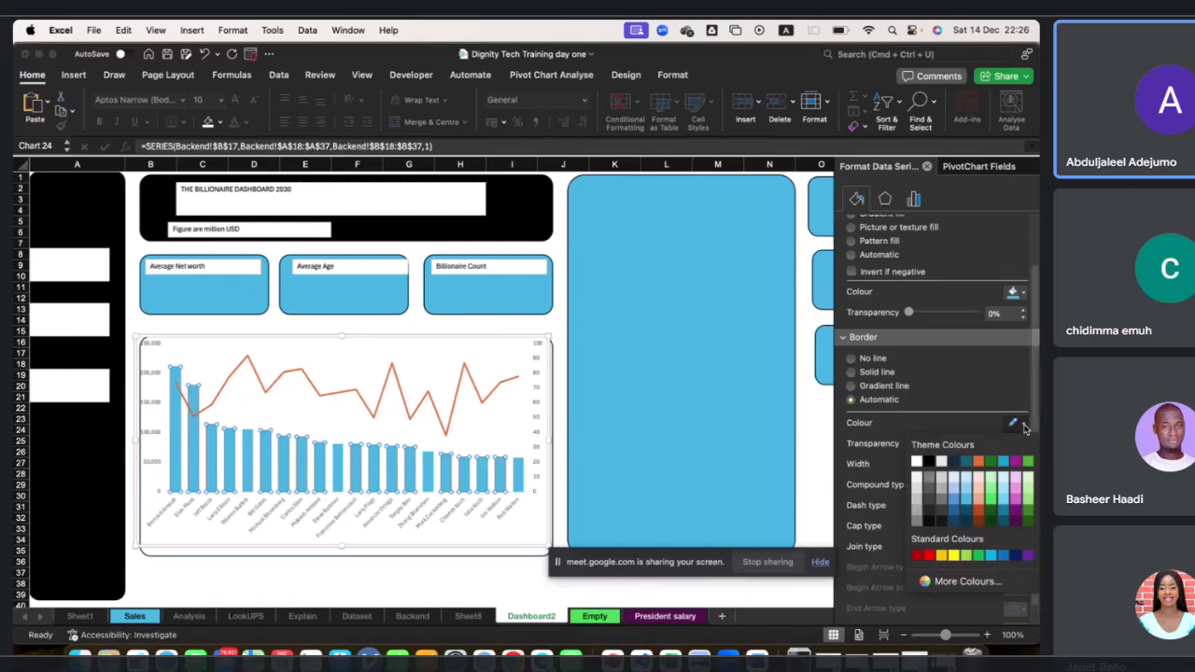
click(971, 505)
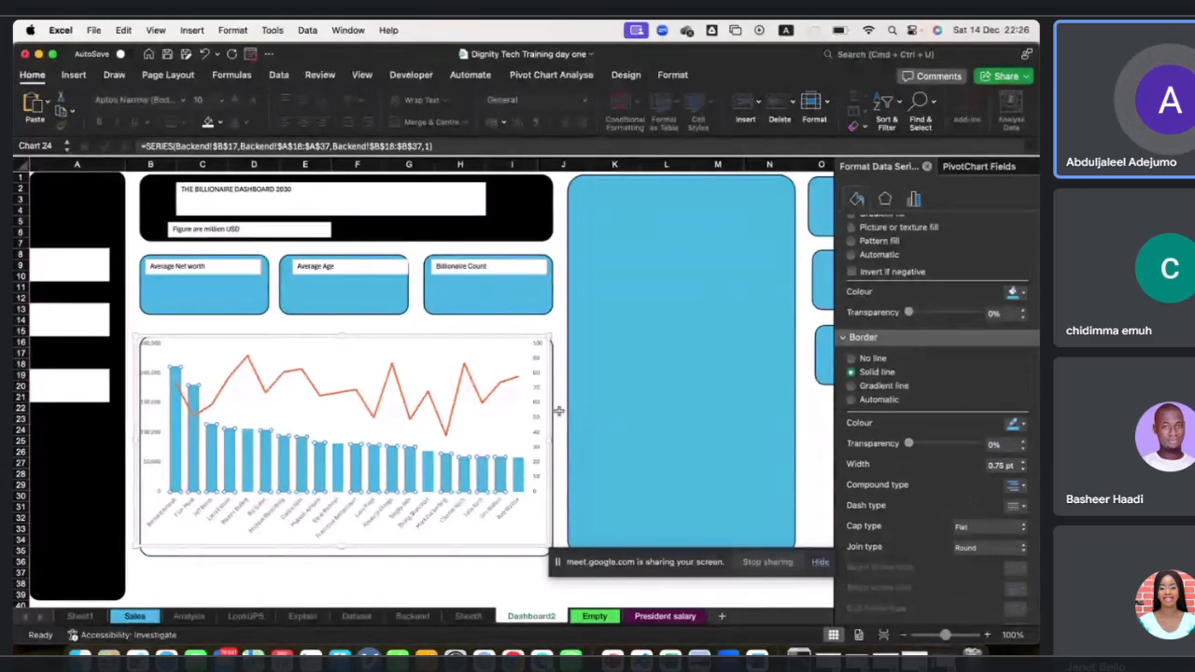
Colour the Sum of Age line series black.
click(377, 415)
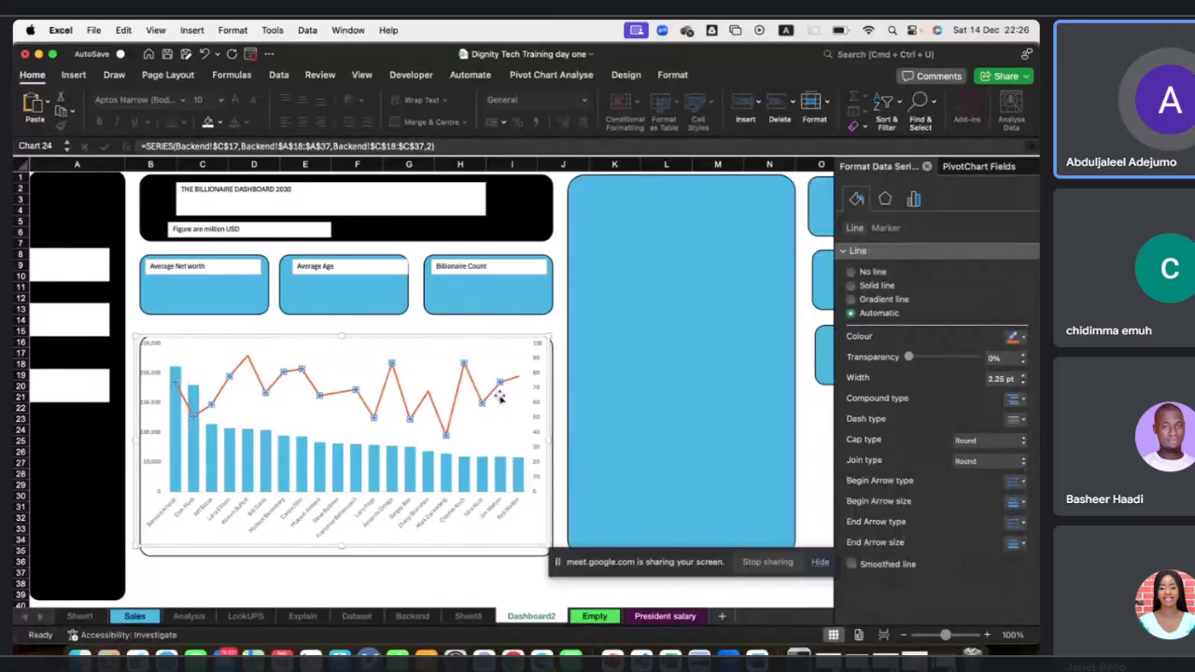
click(1024, 338)
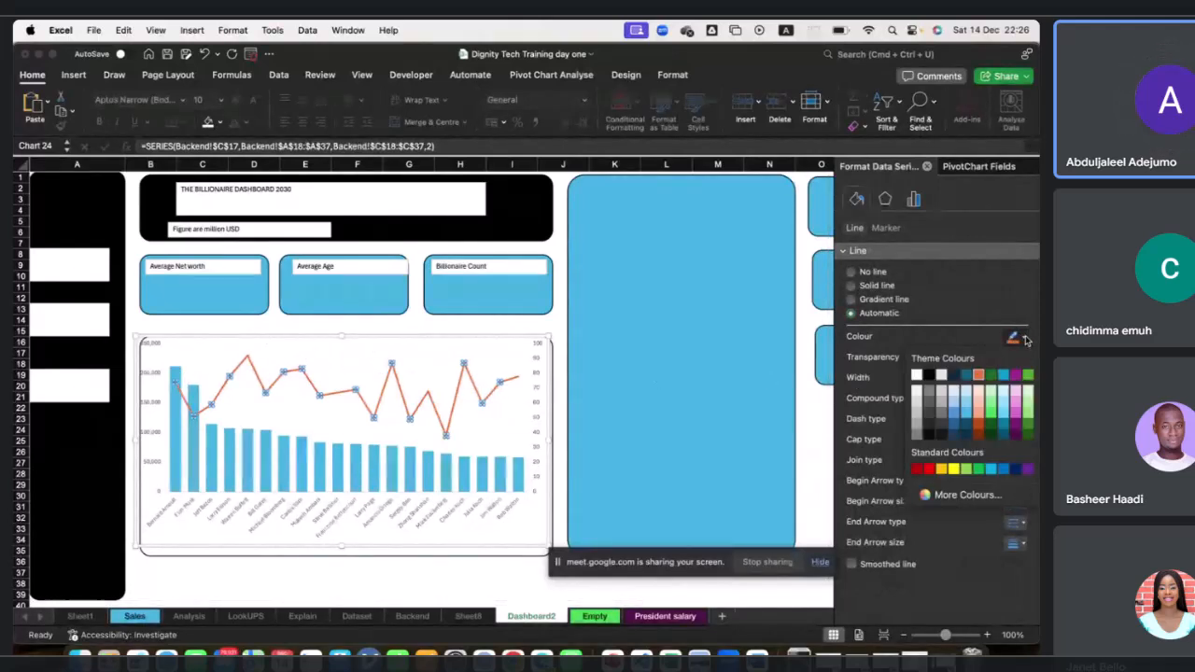
click(929, 436)
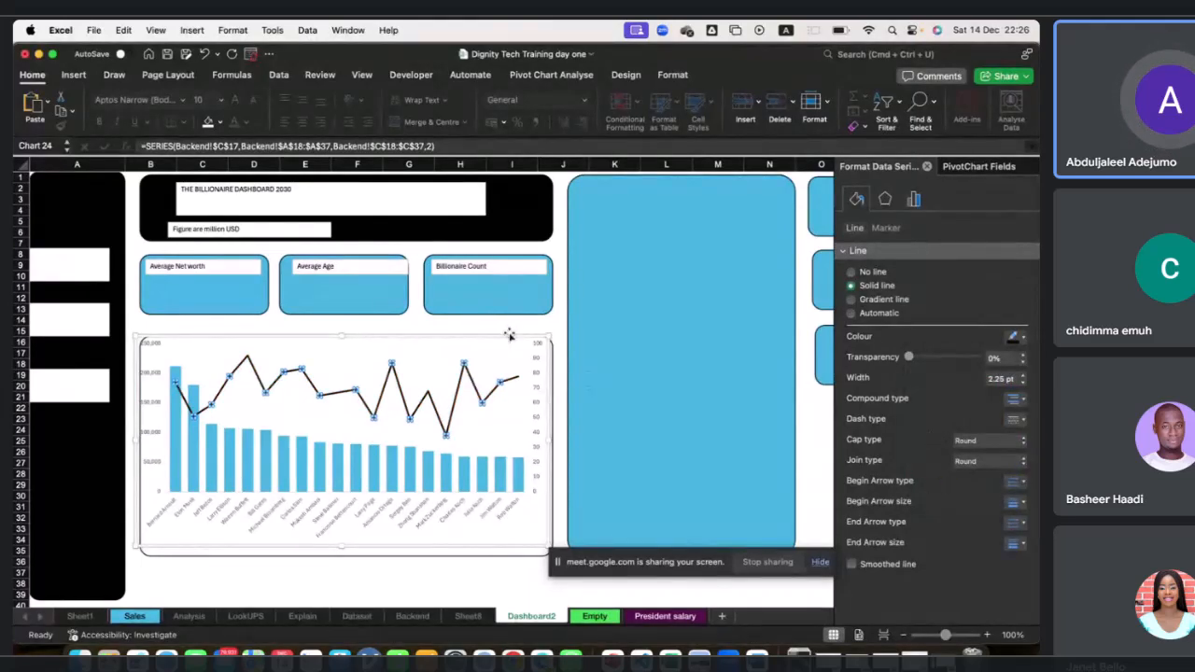
Resize the combo chart to fill its rounded panel.
drag(509, 334, 514, 344)
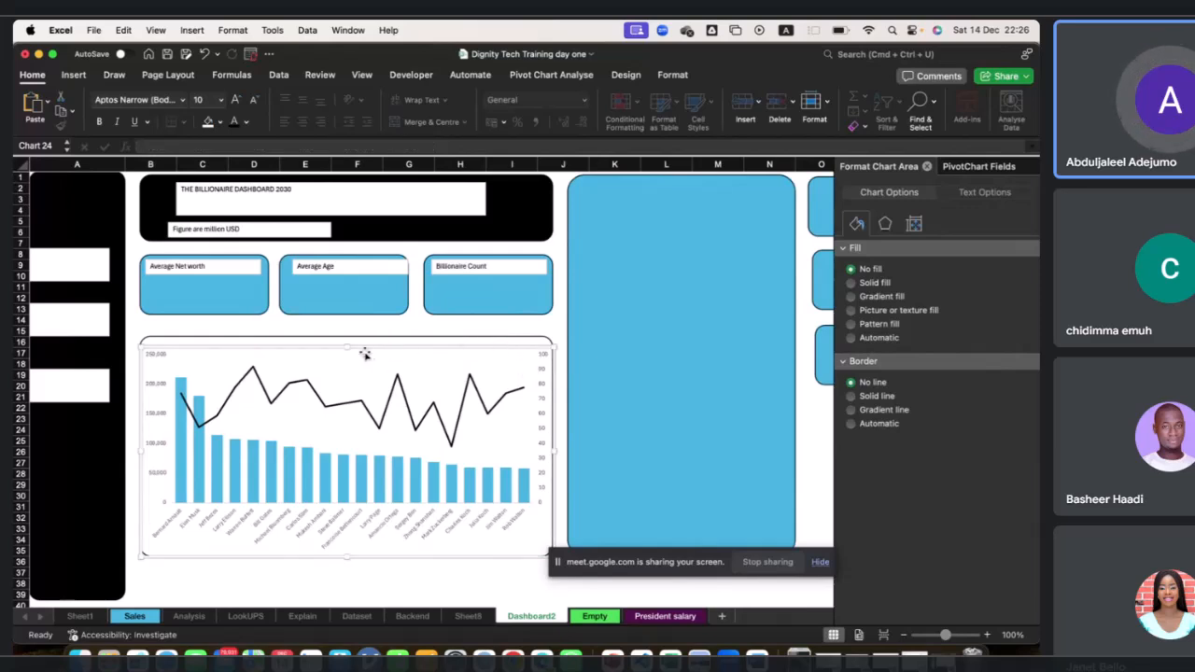
drag(348, 347, 345, 338)
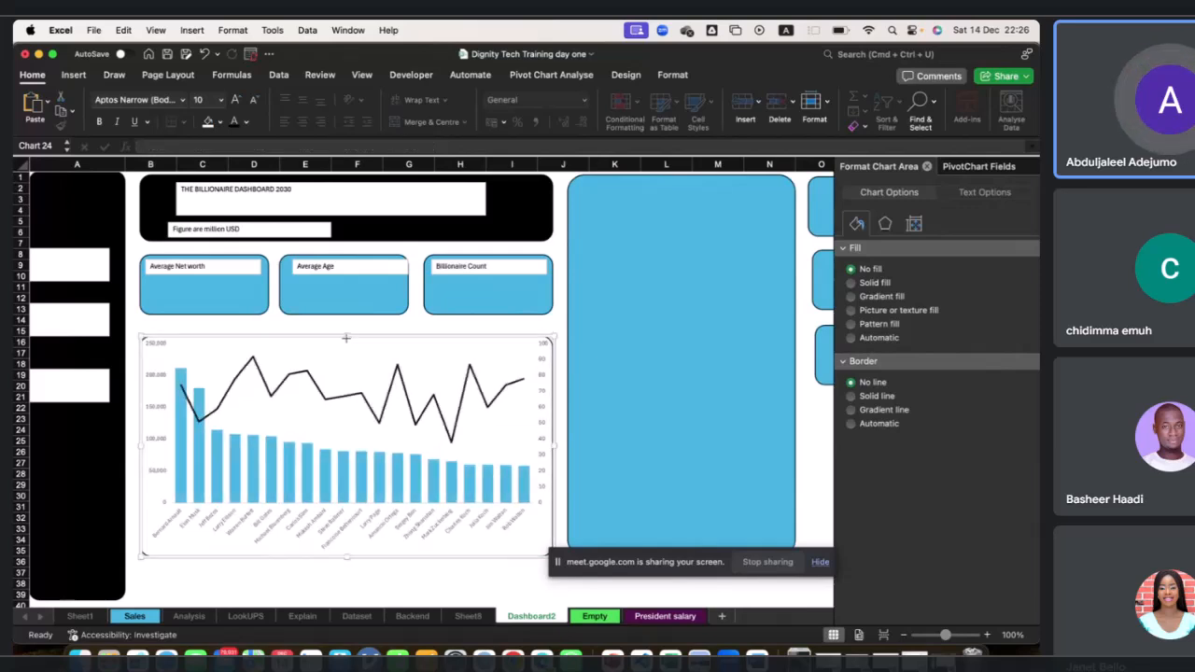
Bold the combo chart's category axis and both value axis labels.
click(278, 536)
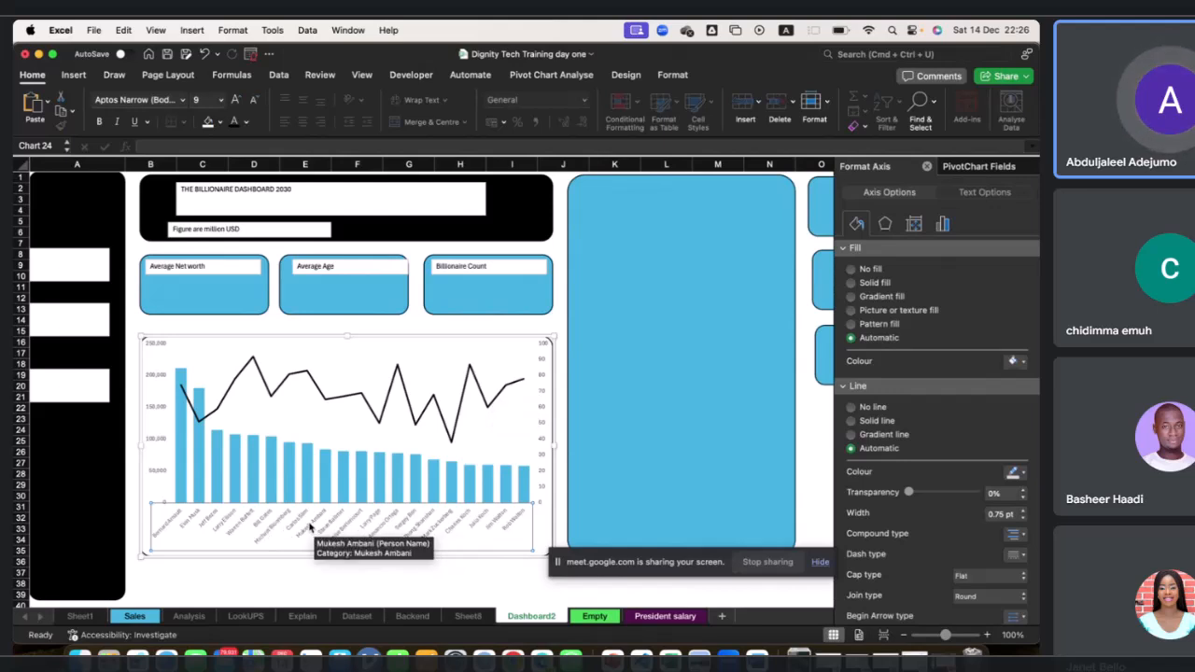
click(99, 122)
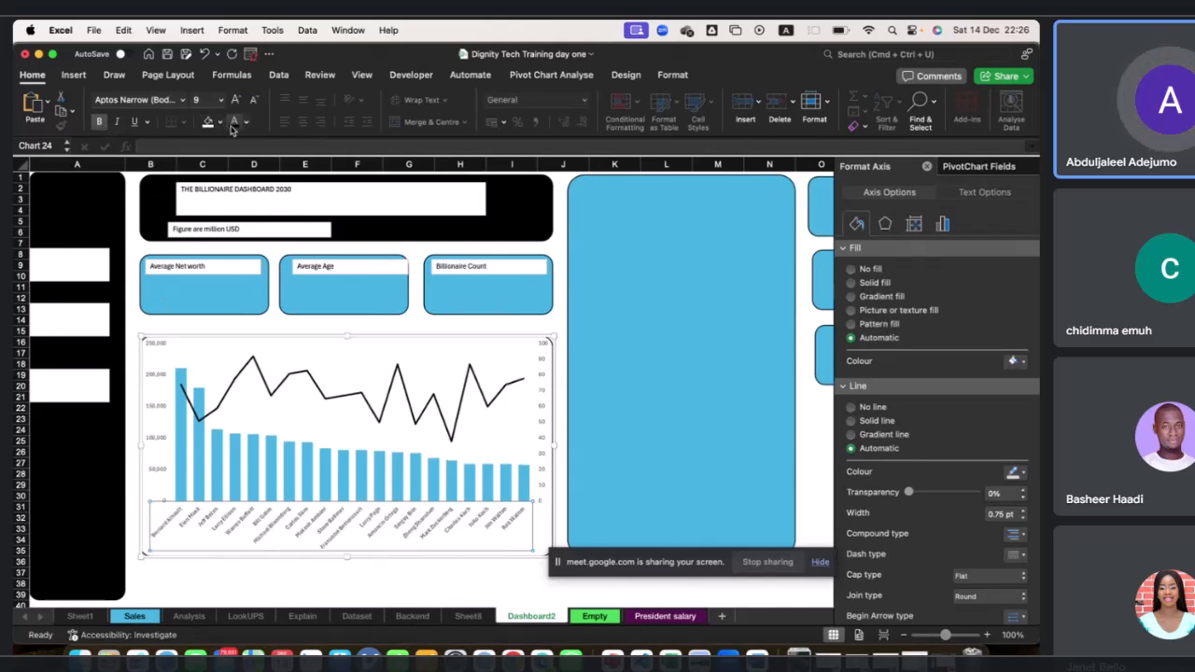
click(151, 427)
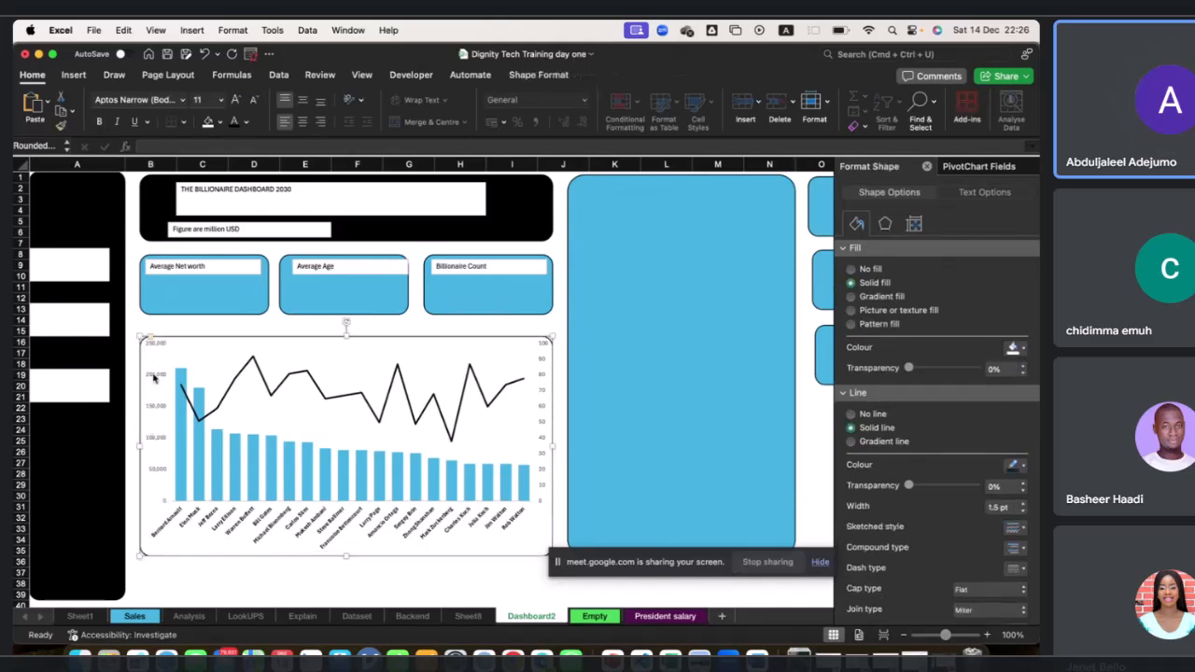
click(152, 364)
click(155, 360)
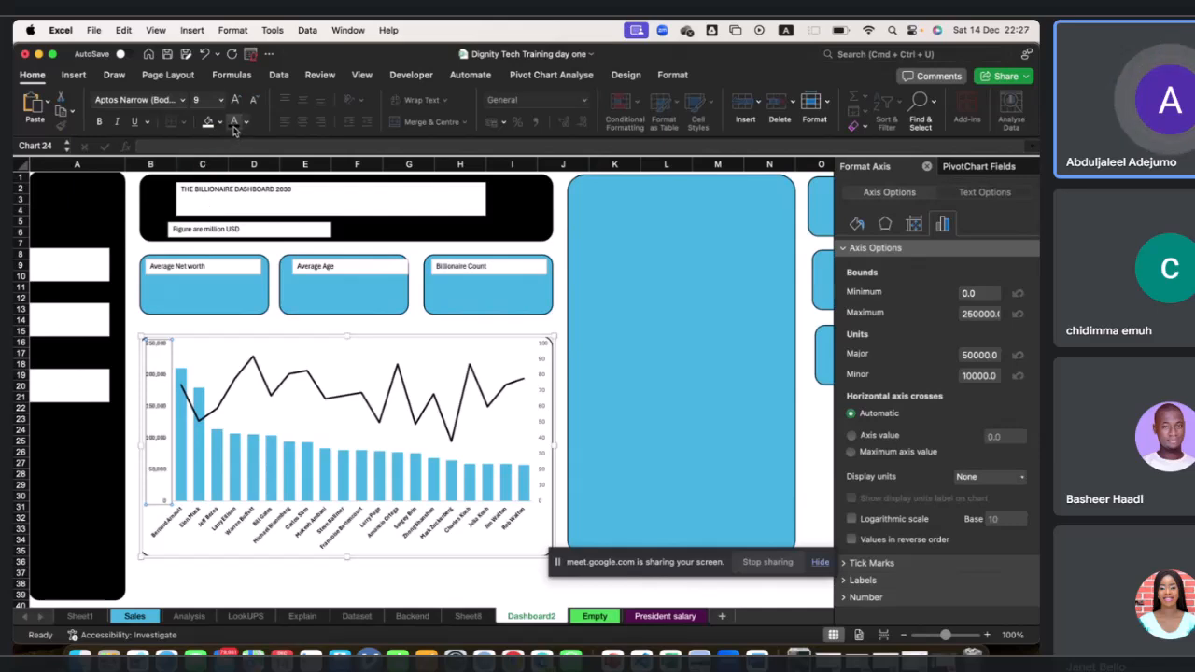
key(super+b)
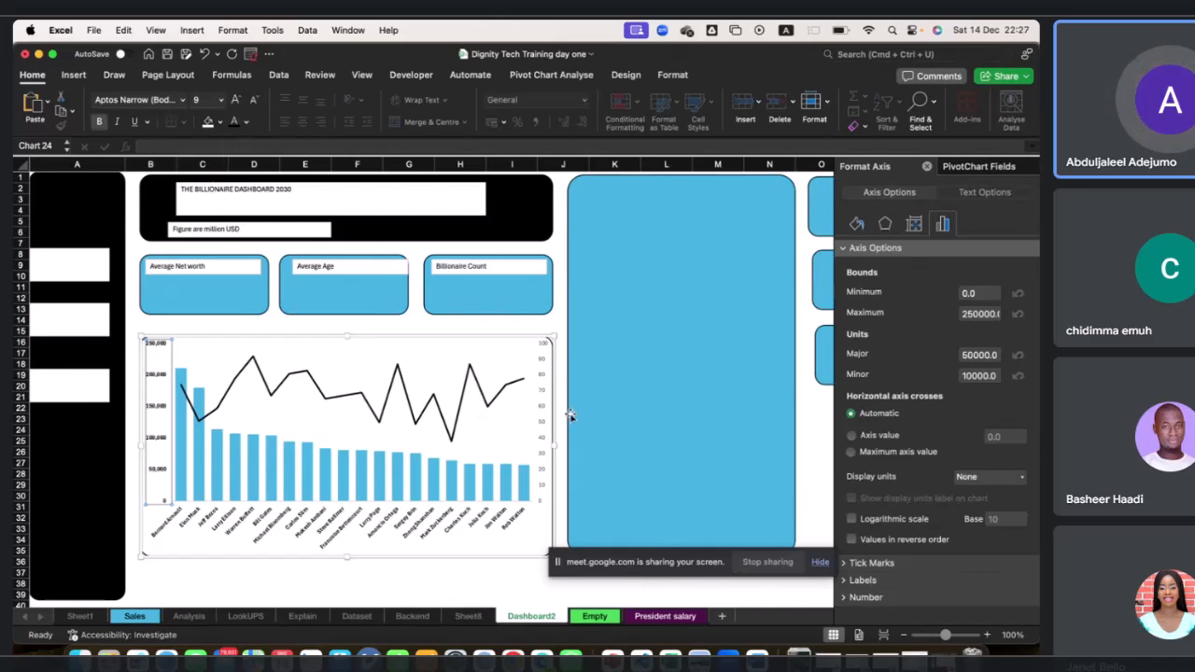
click(545, 426)
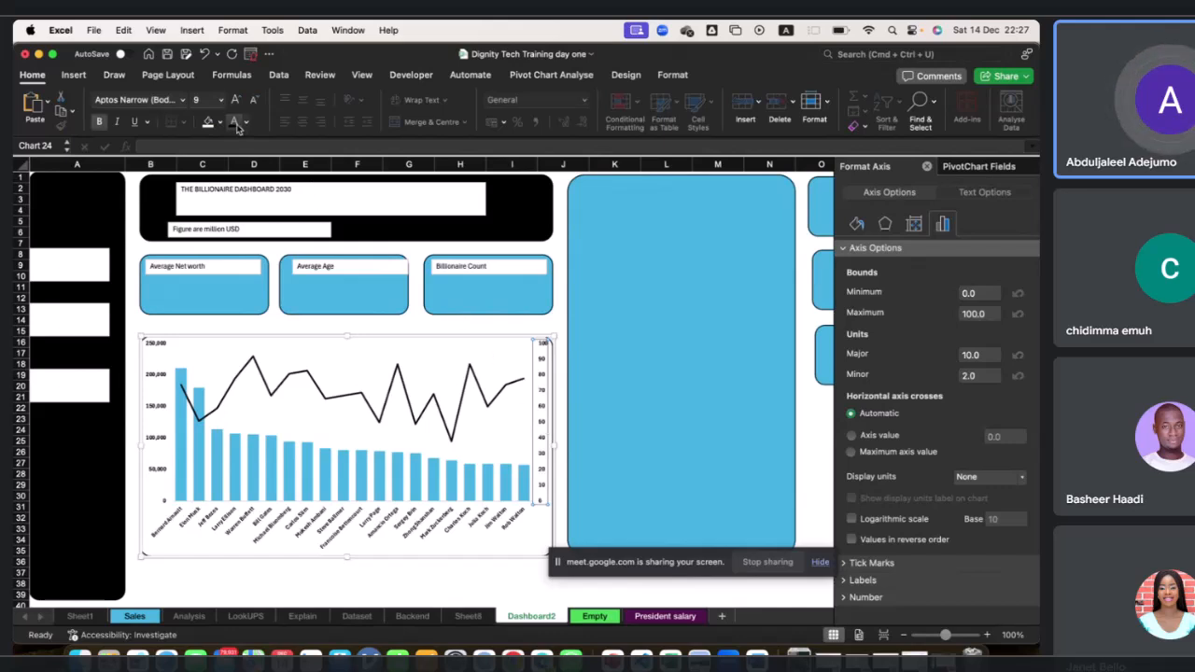
mouse_move(318, 478)
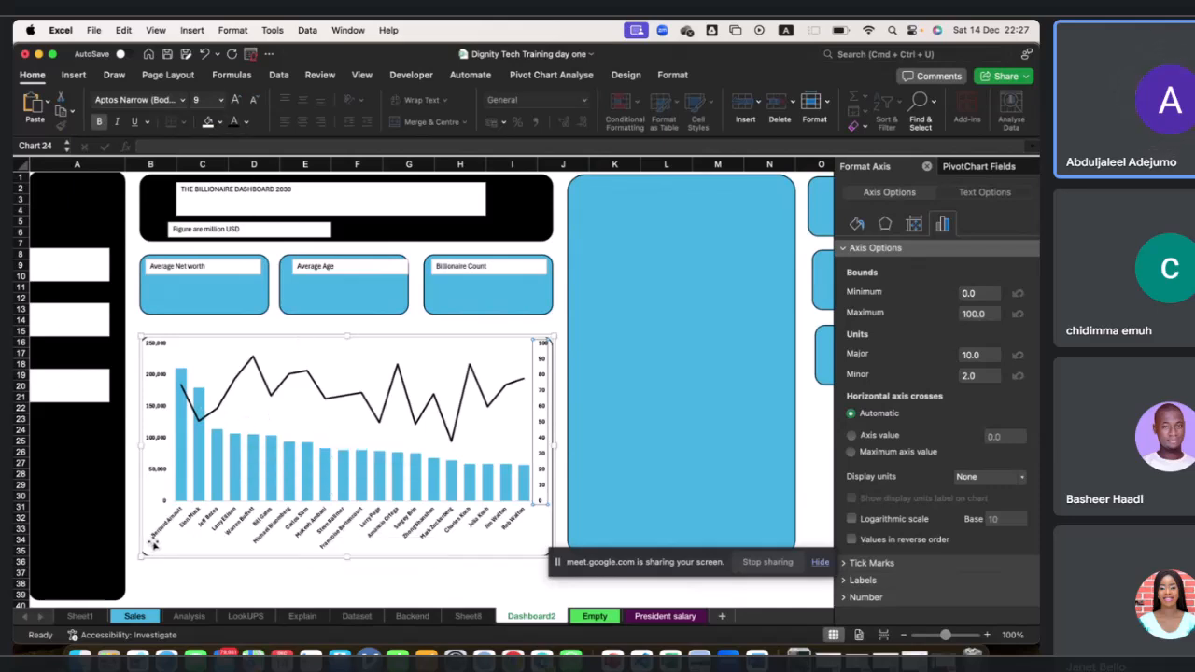
mouse_move(200, 399)
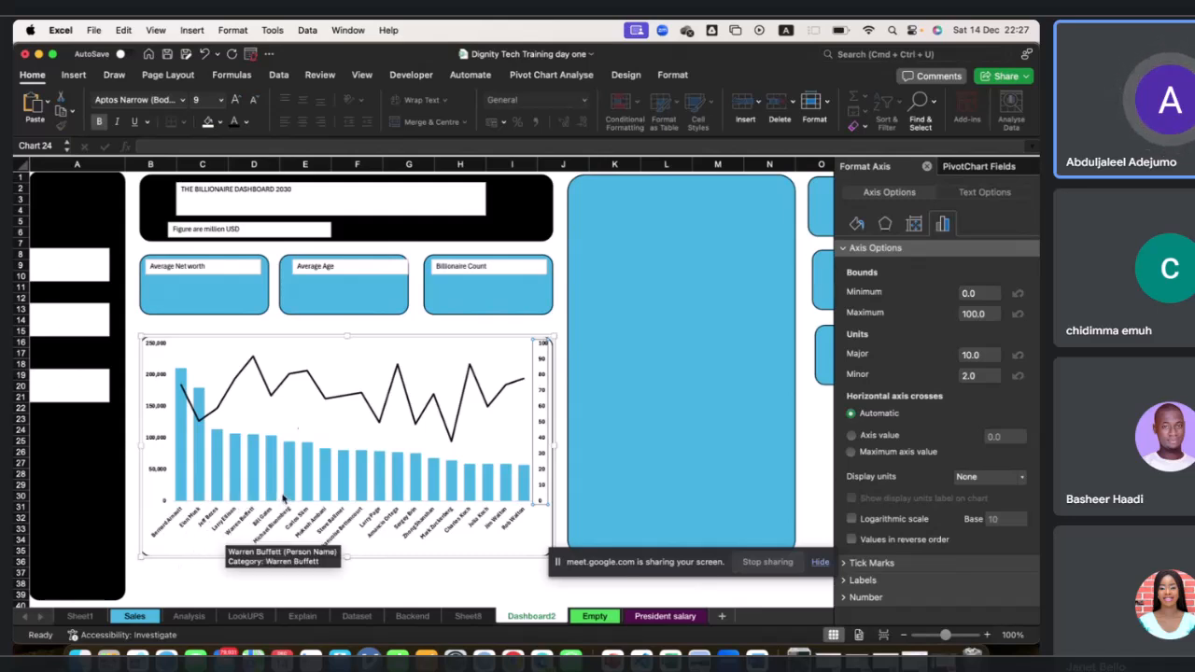
click(464, 334)
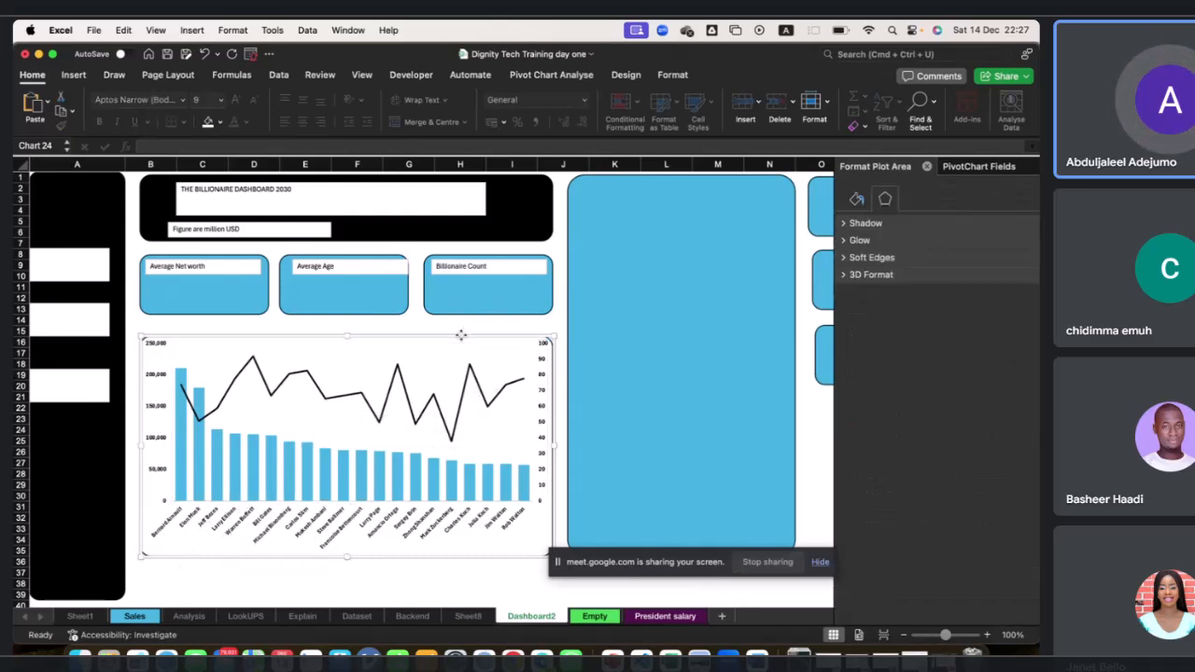
click(622, 403)
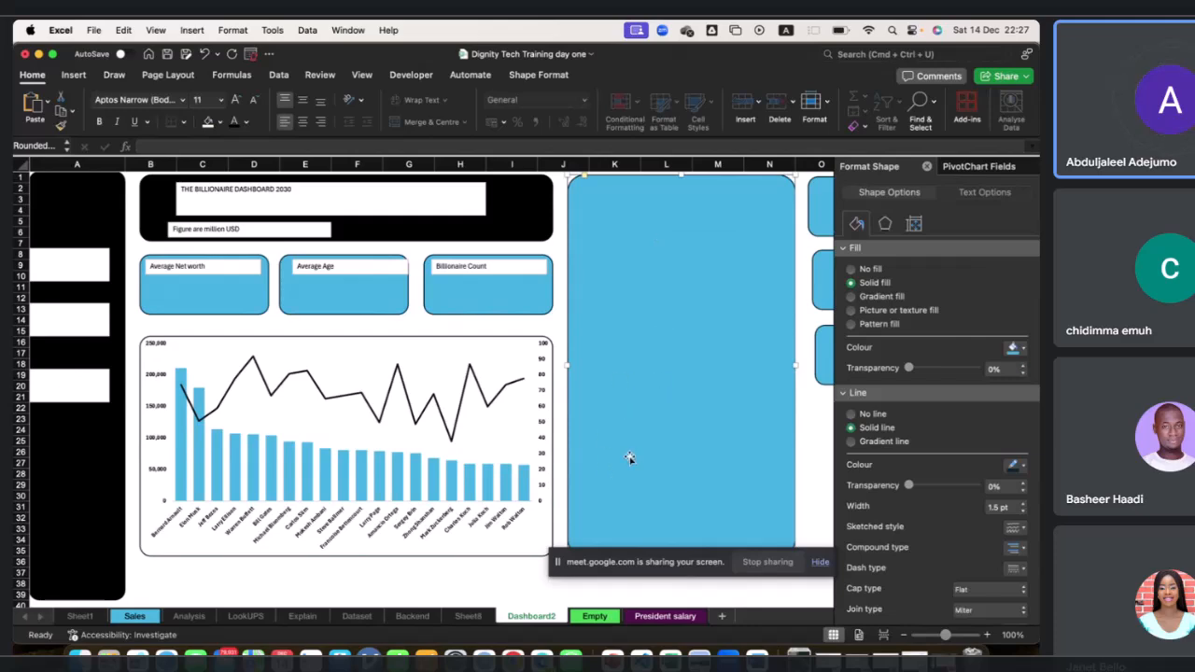
On the Backend sheet, insert a clustered 2-D bar chart from the industry Sum of Finalworth pivot table.
click(422, 617)
scroll(381, 491, down, 5)
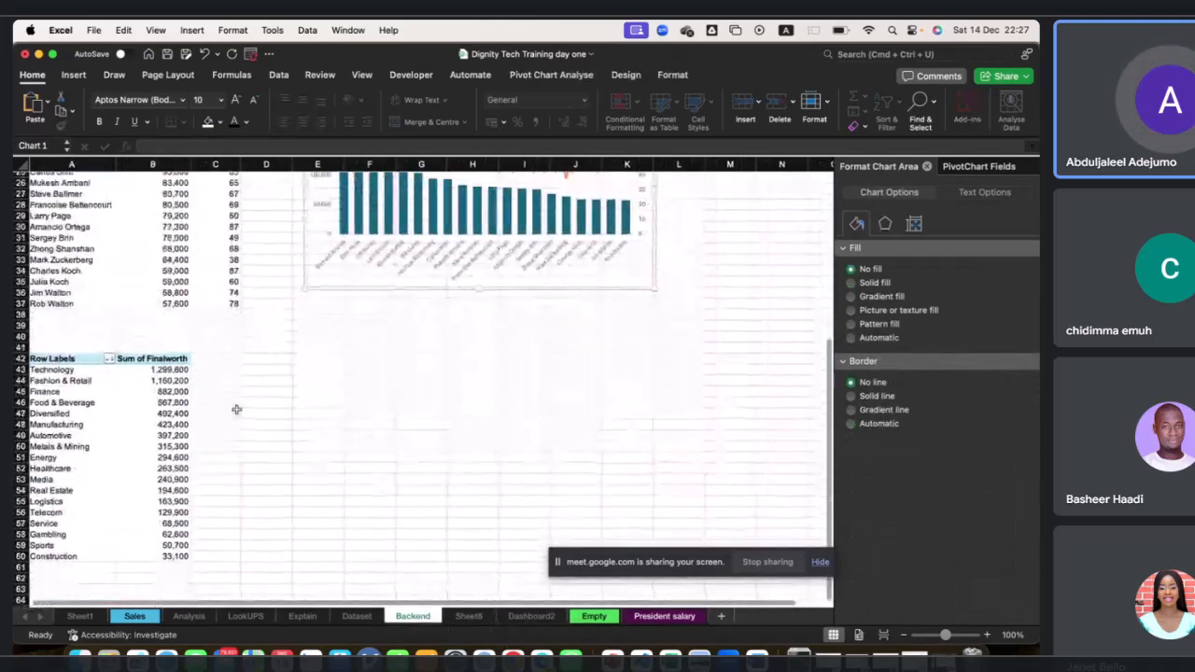
click(54, 362)
drag(54, 370, 168, 557)
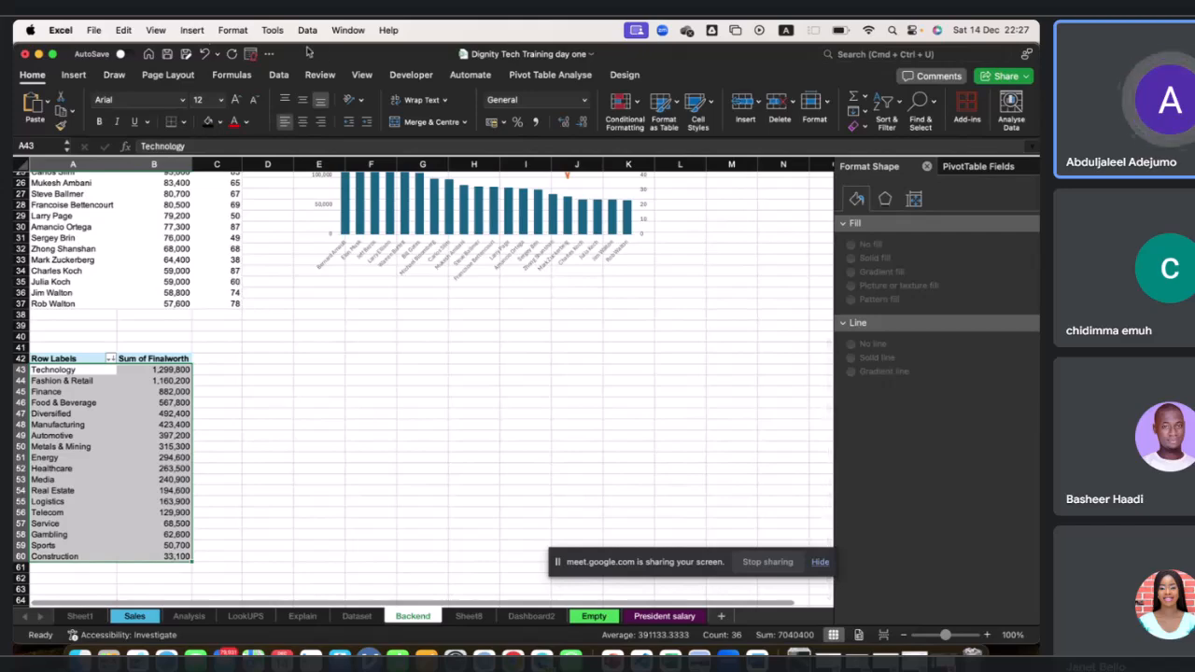
click(73, 75)
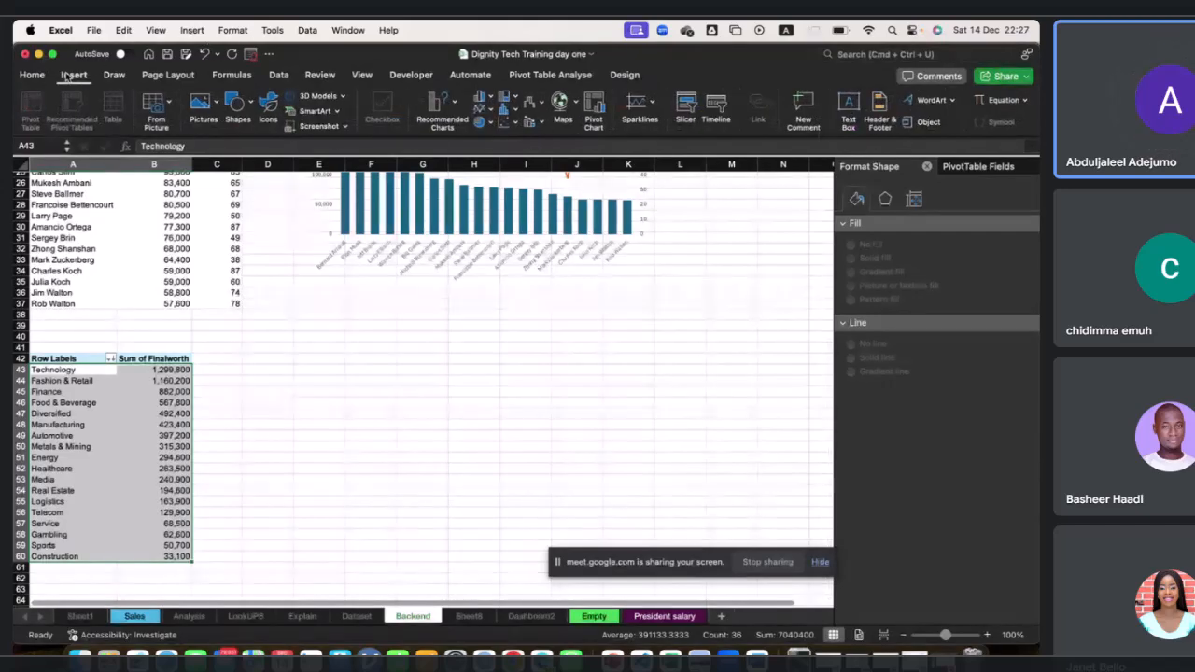
click(483, 99)
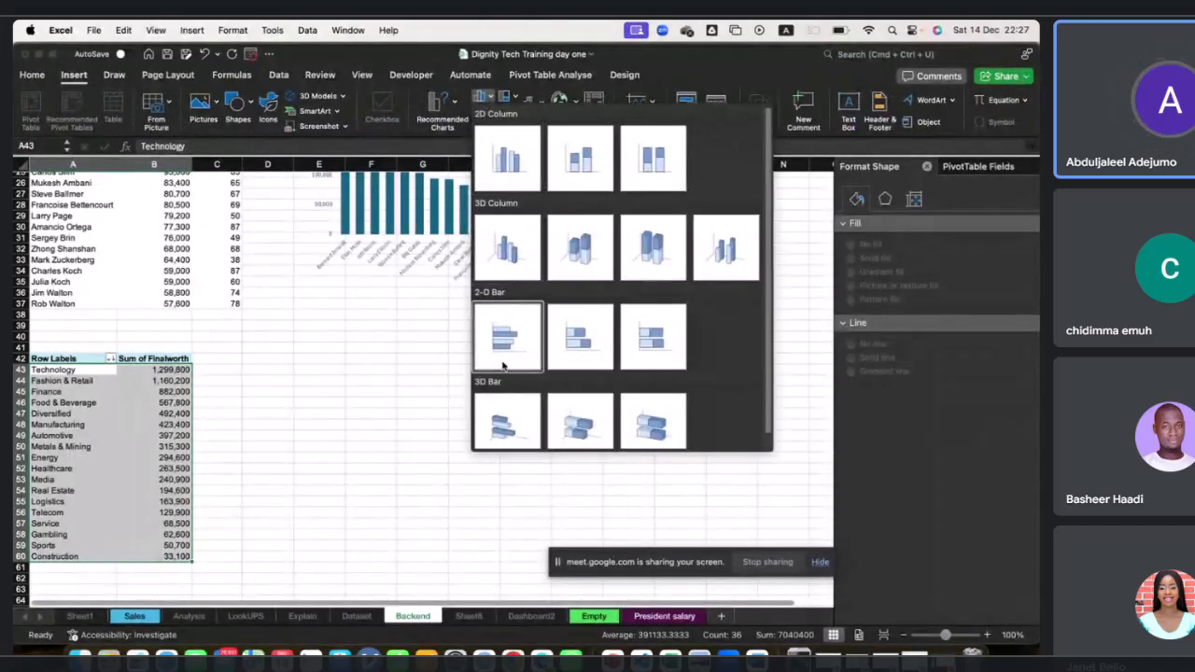
scroll(500, 377, down, 1)
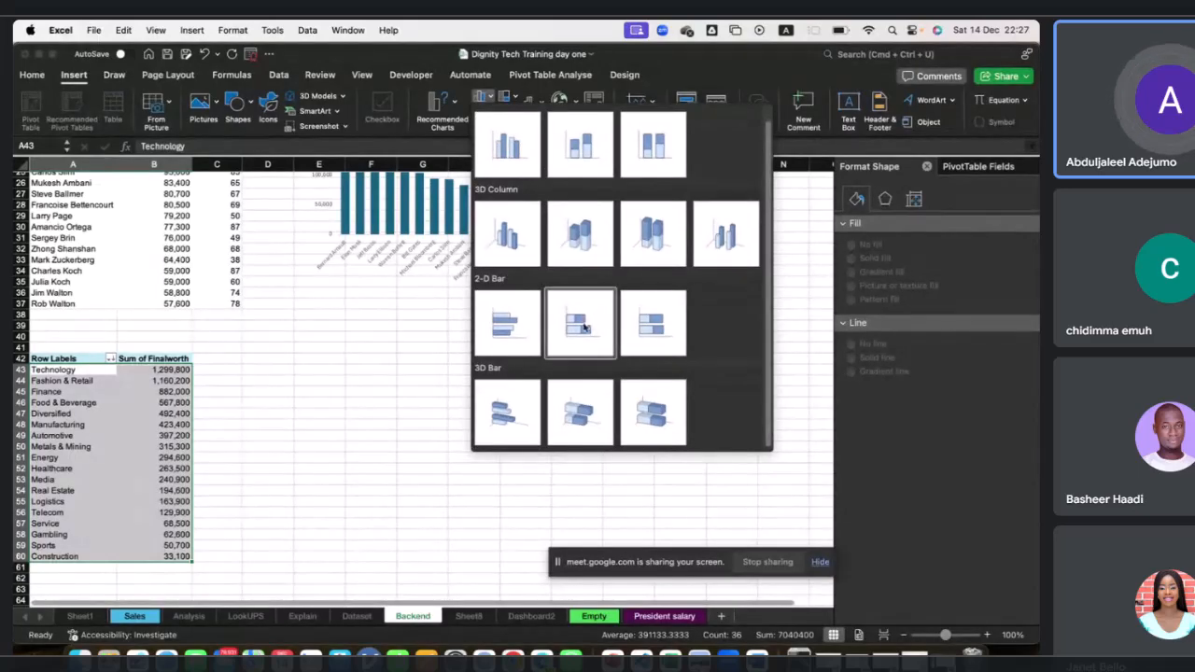
click(511, 329)
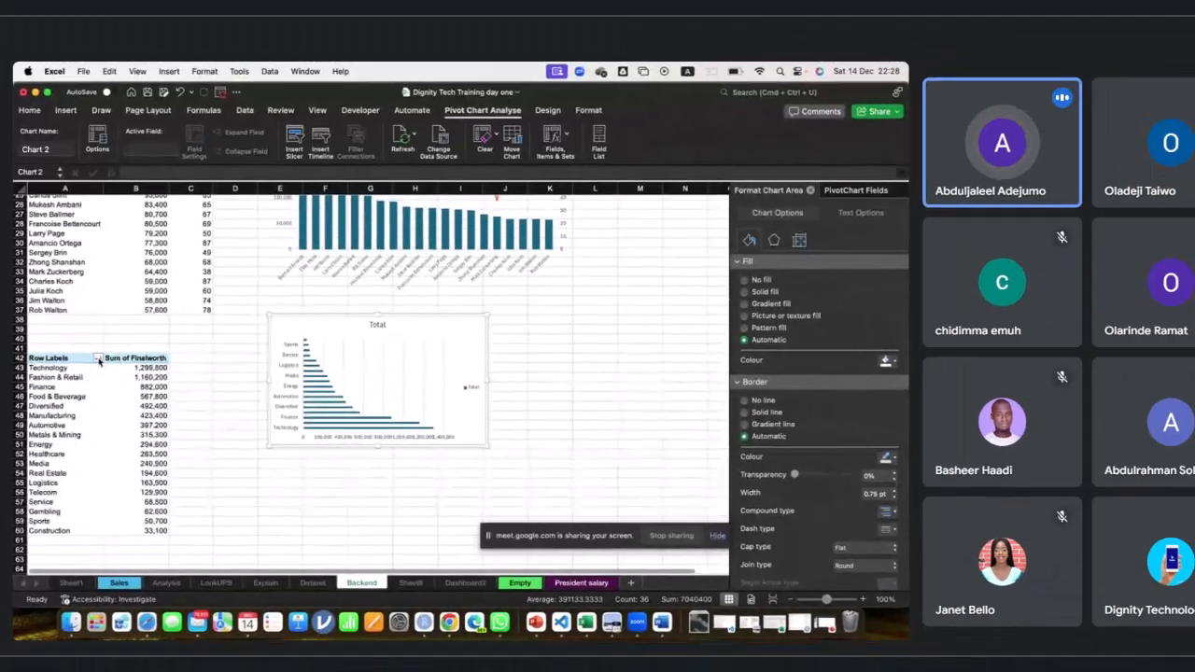
Sort the industry row labels ascending by Sum of Finalworth.
click(110, 358)
click(147, 394)
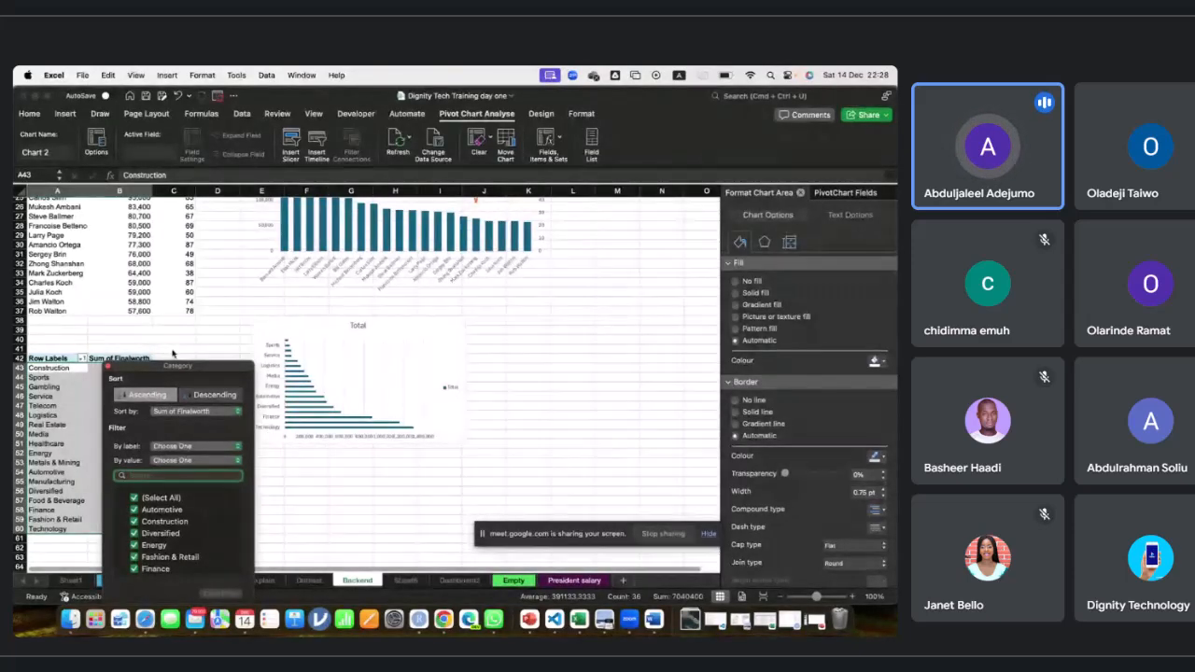
drag(172, 364, 398, 351)
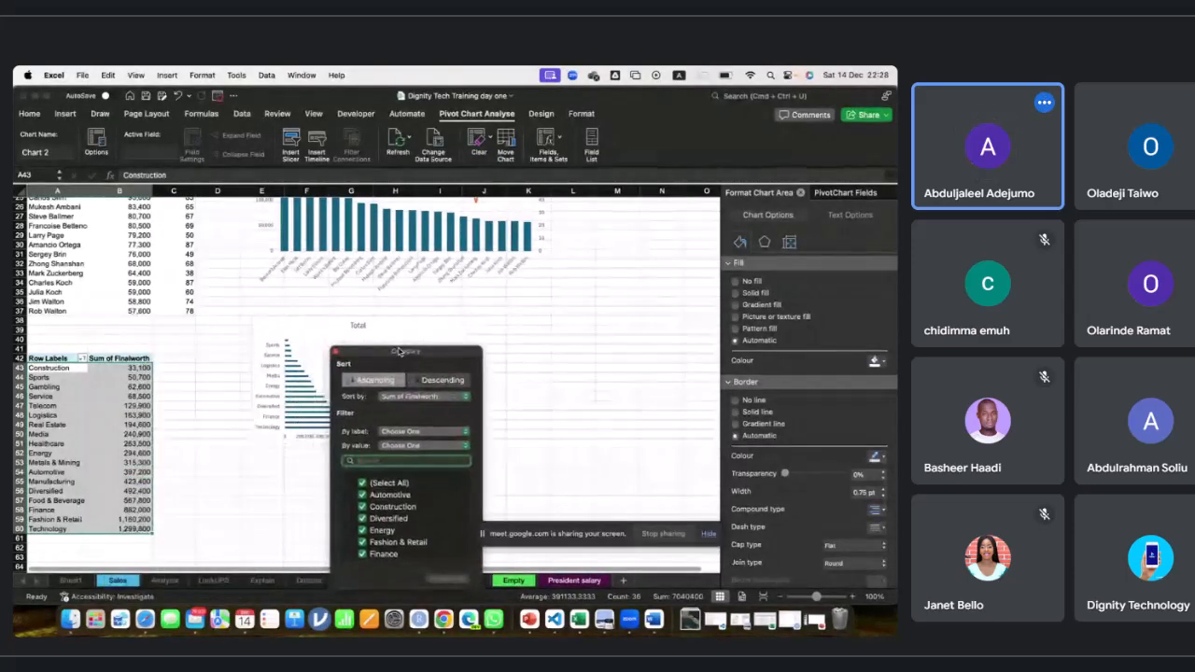
click(506, 346)
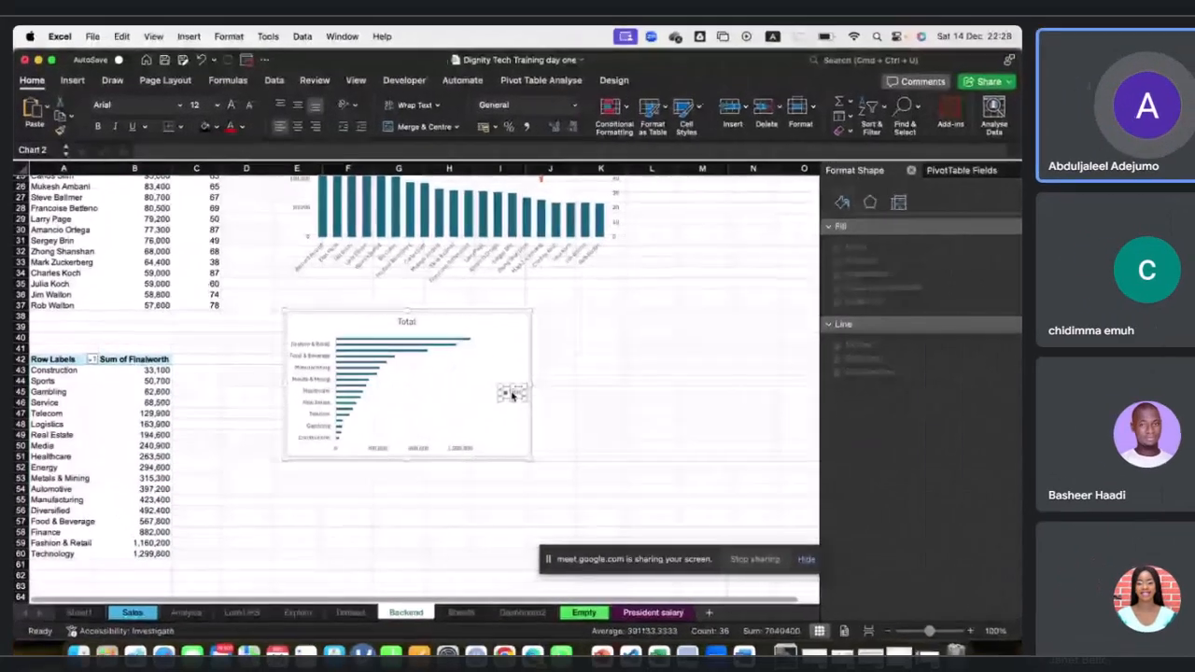
Delete the bar chart's legend and title and stretch the chart taller to about row 60.
click(448, 390)
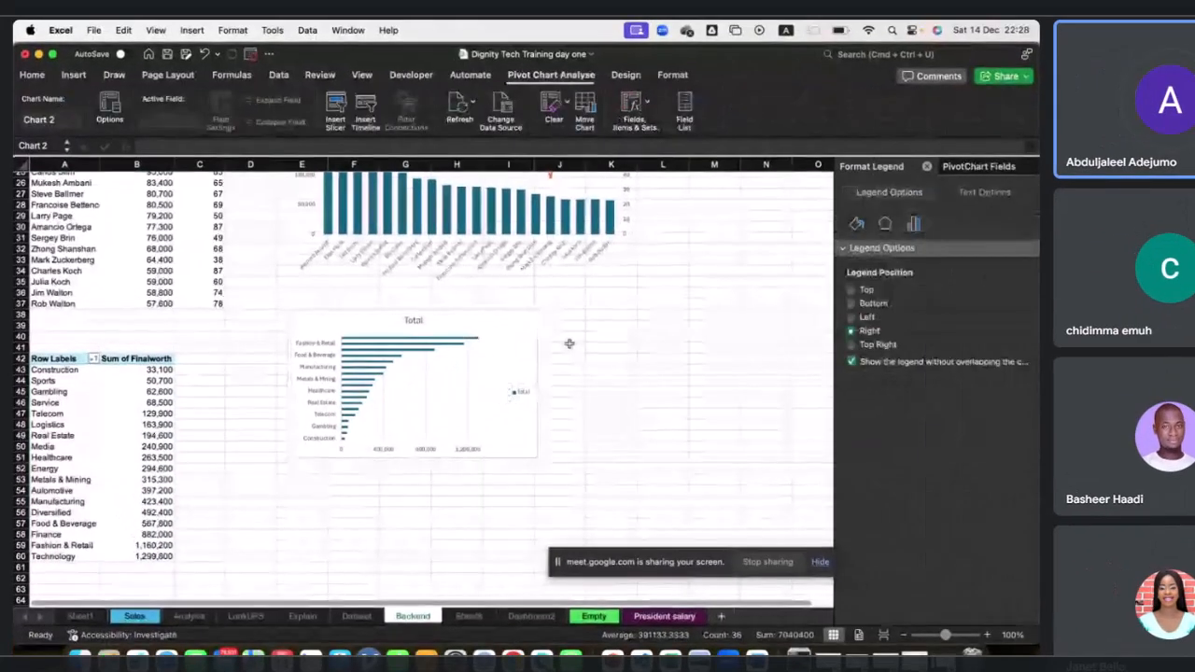
key(Delete)
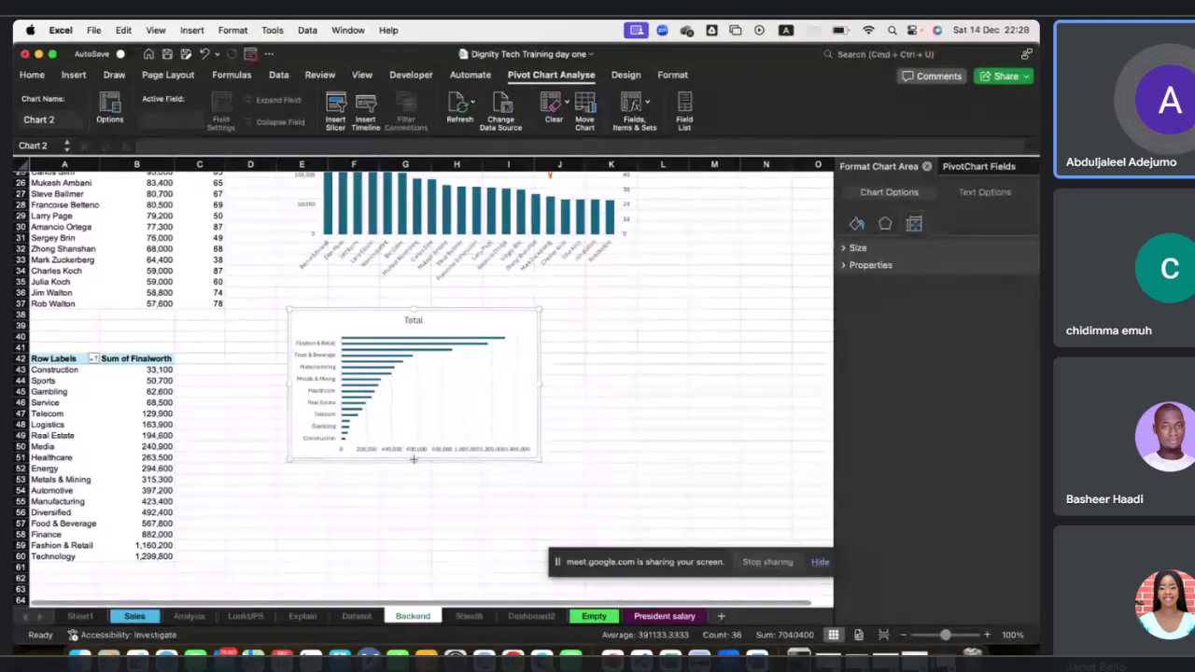
drag(409, 459, 416, 558)
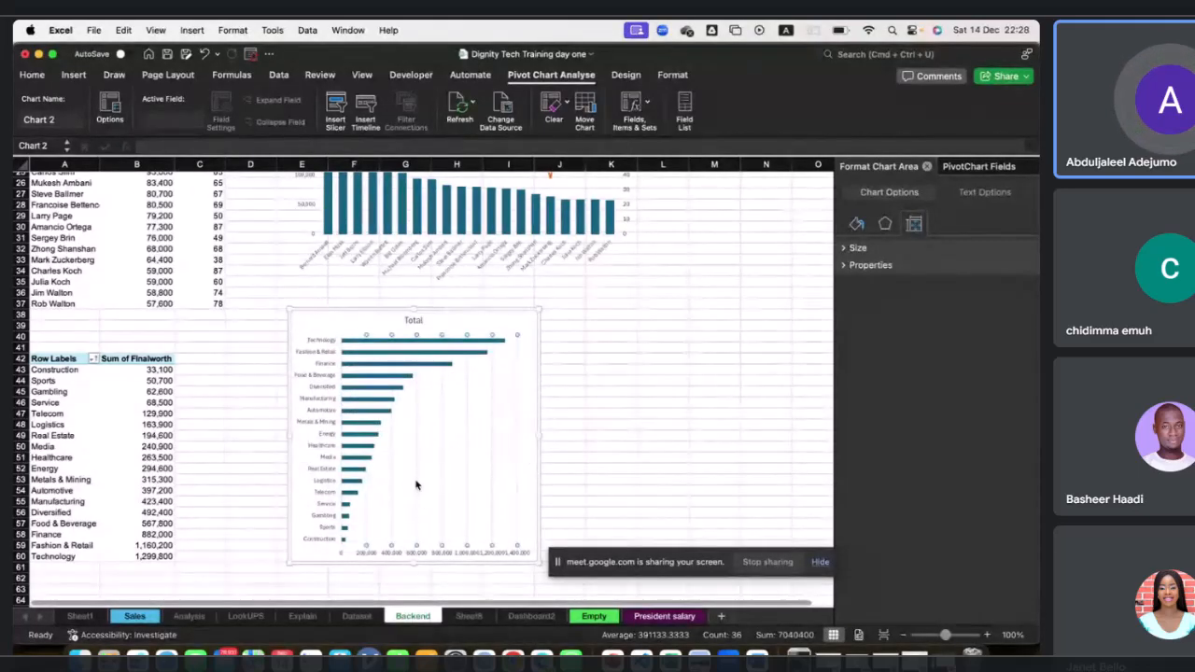
key(Delete)
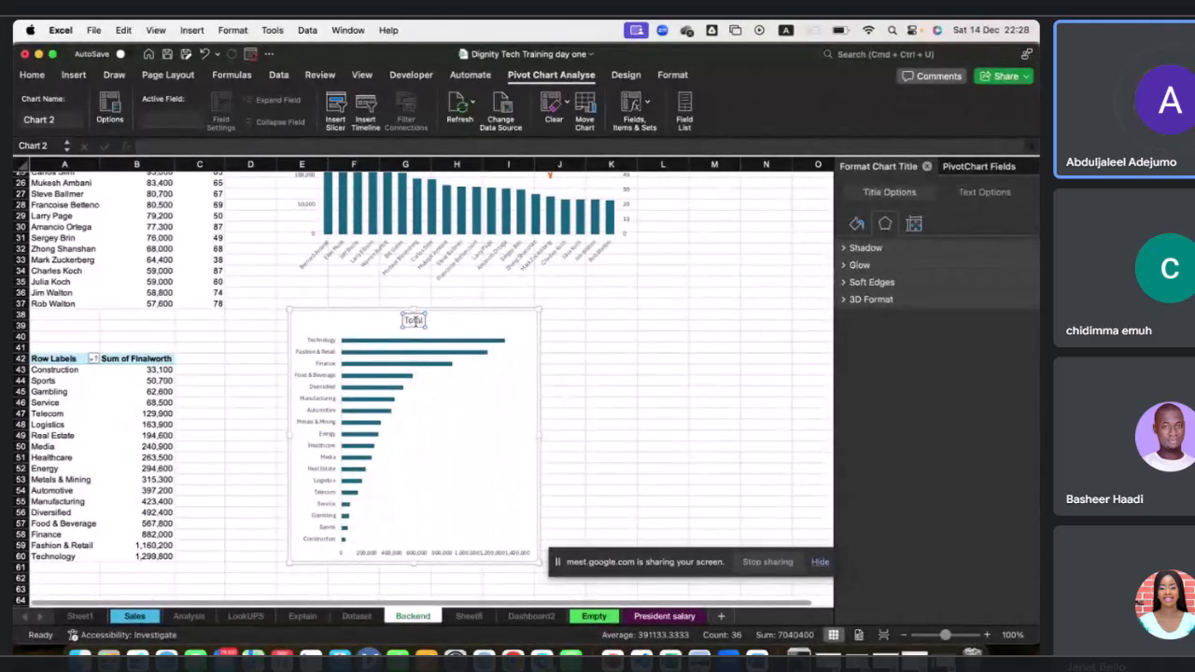
key(Delete)
Bold the bar chart's category axis labels.
click(322, 351)
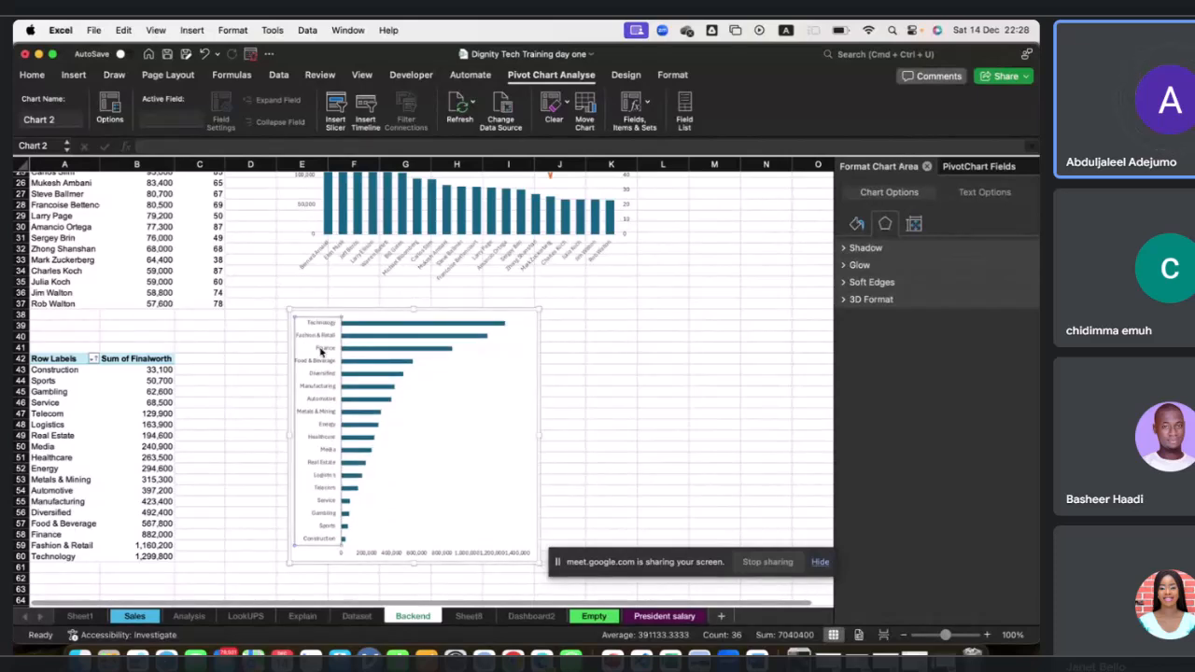
click(421, 554)
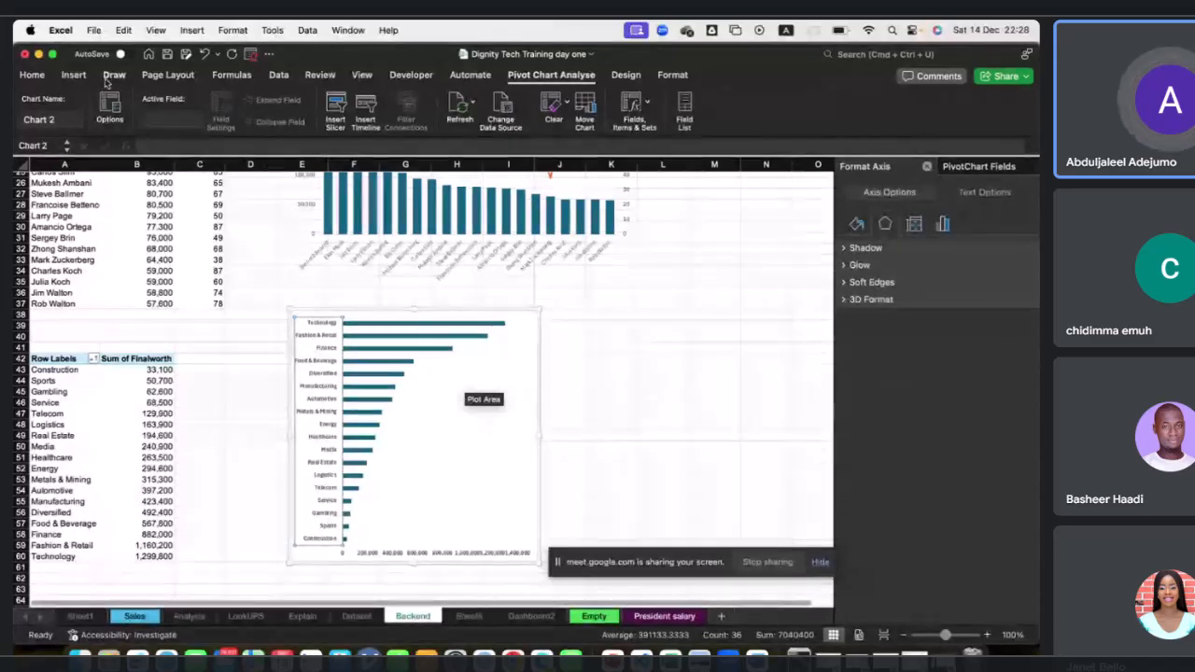
click(34, 75)
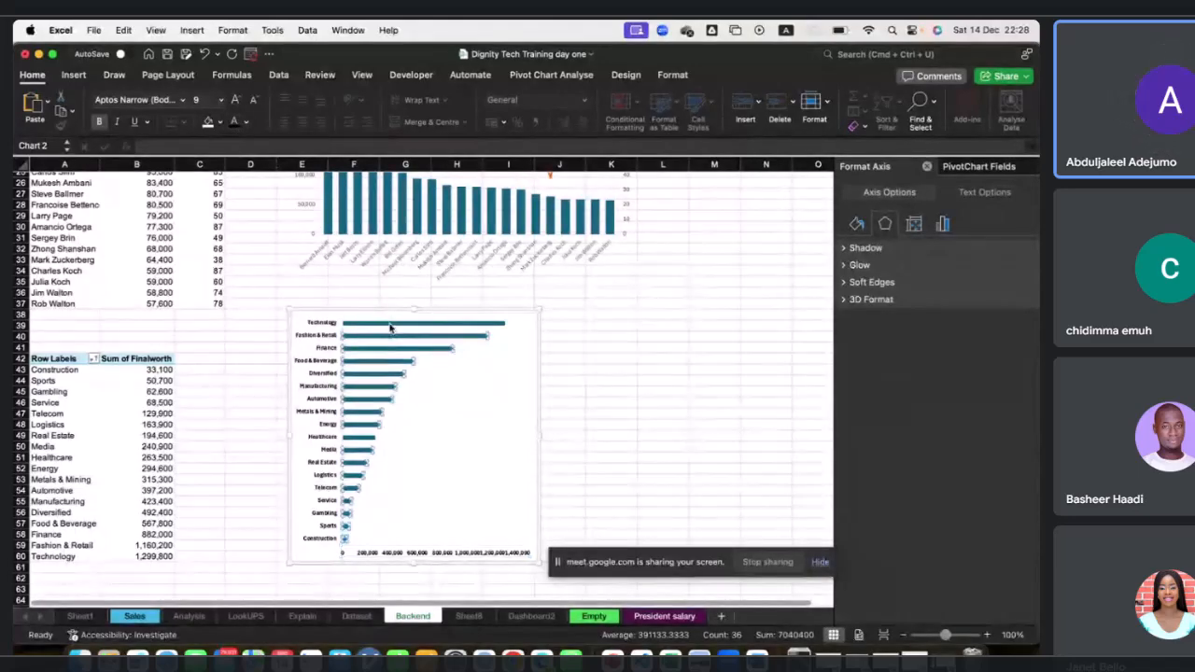
click(435, 327)
click(653, 339)
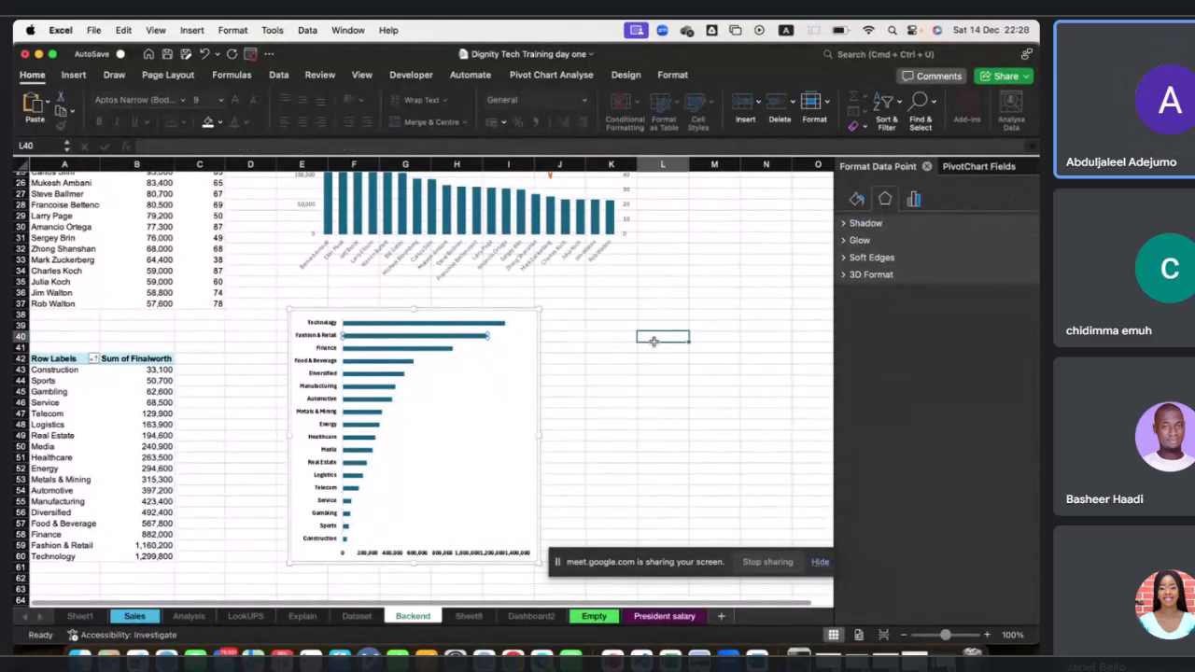
Reduce the bar series gap width to 94%.
click(458, 325)
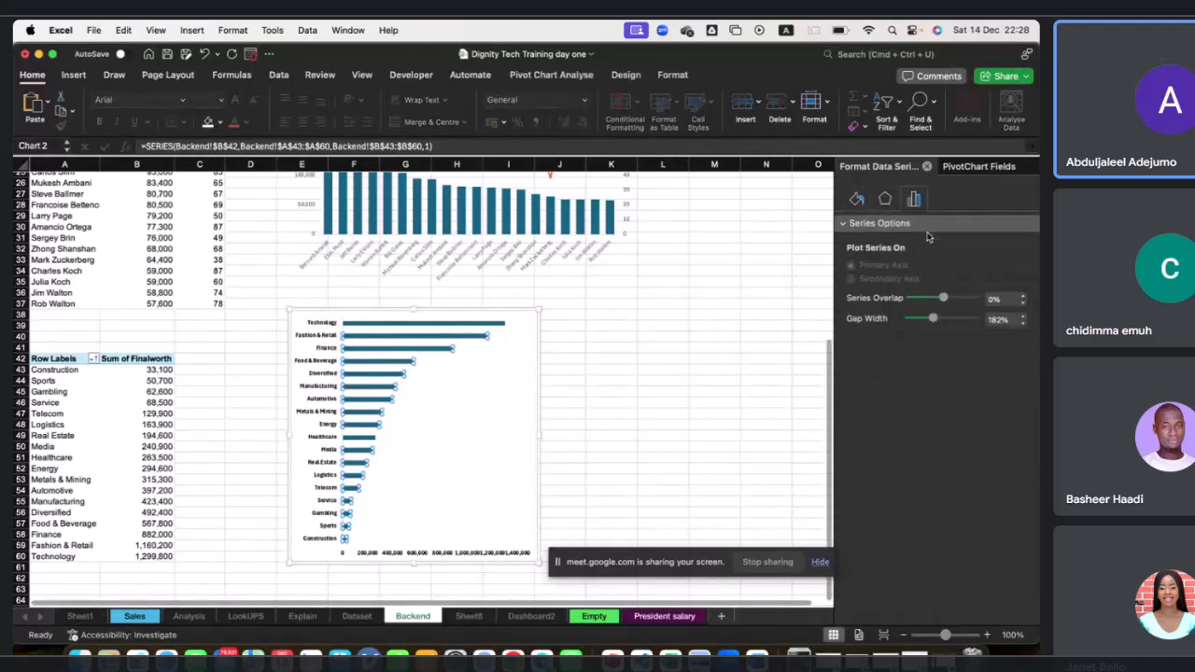
drag(934, 324, 922, 322)
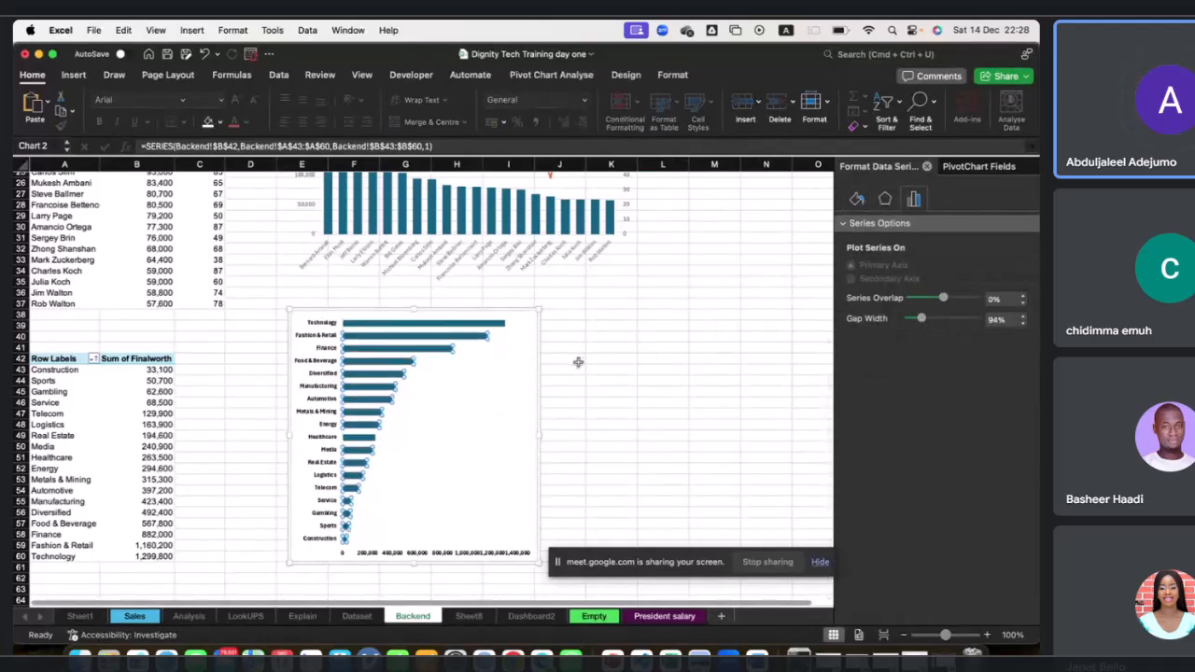
click(504, 374)
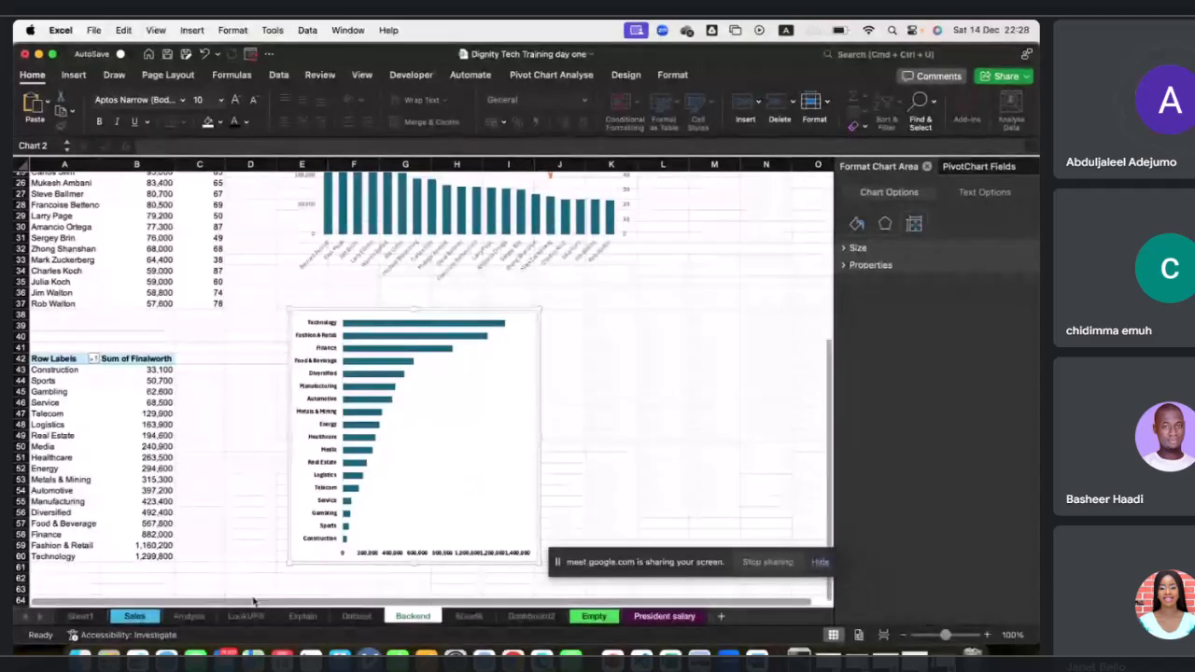
Paste the bar chart onto the Dashboard2 sheet over the tall blue panel.
click(531, 616)
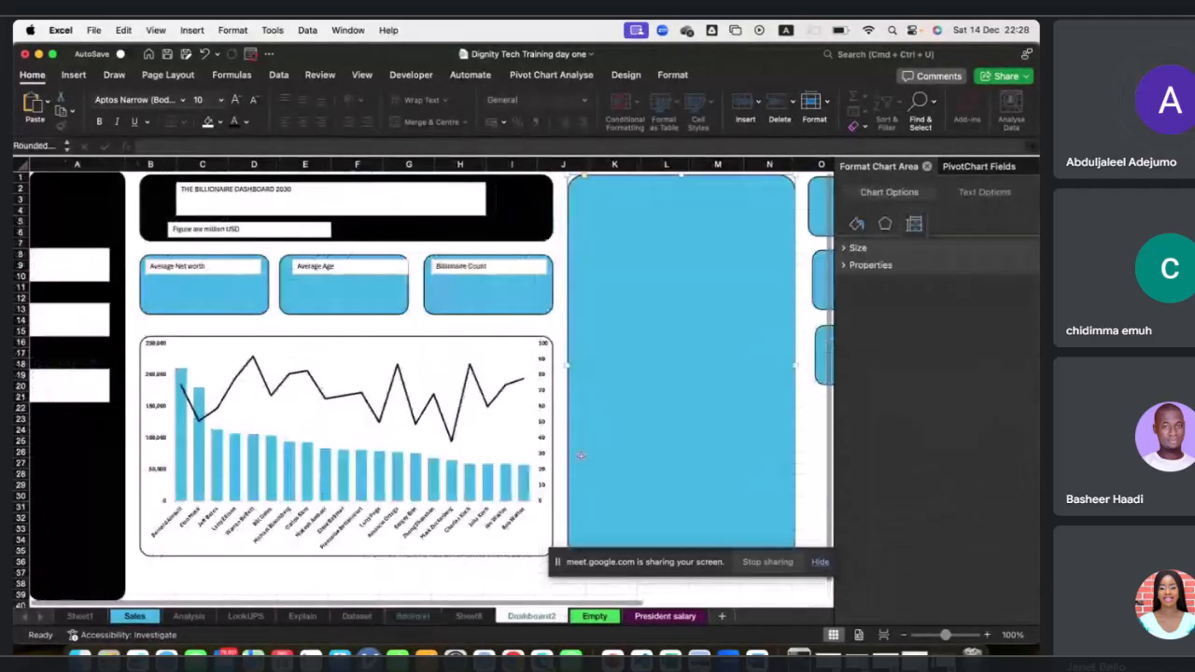
click(632, 312)
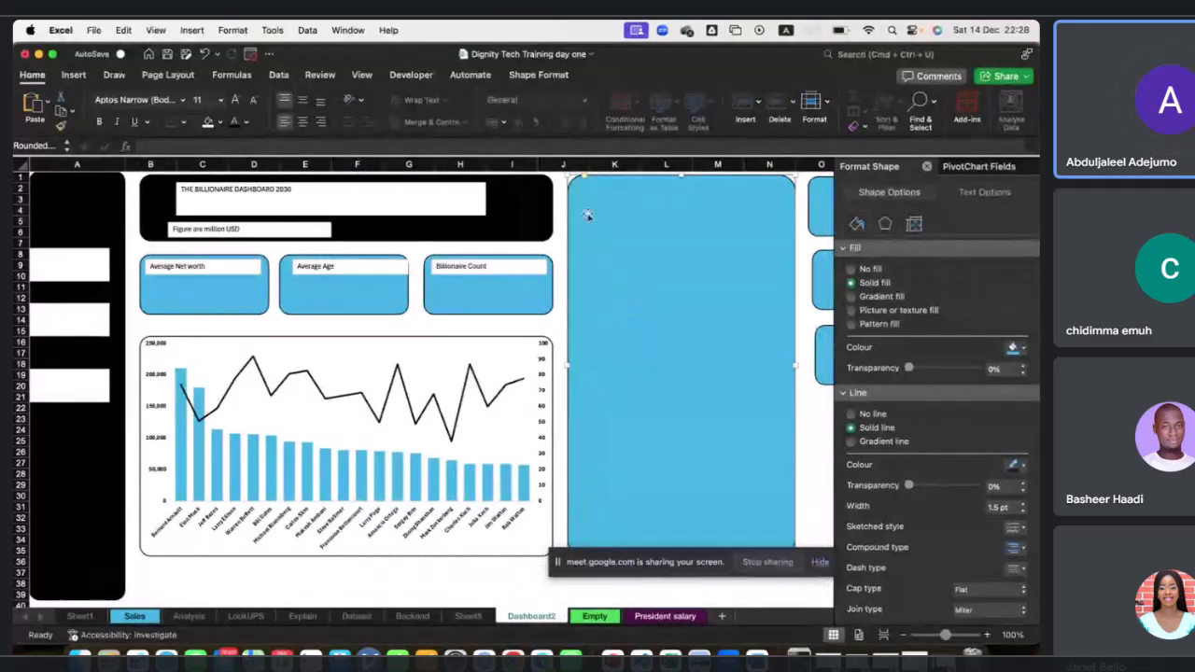
click(560, 192)
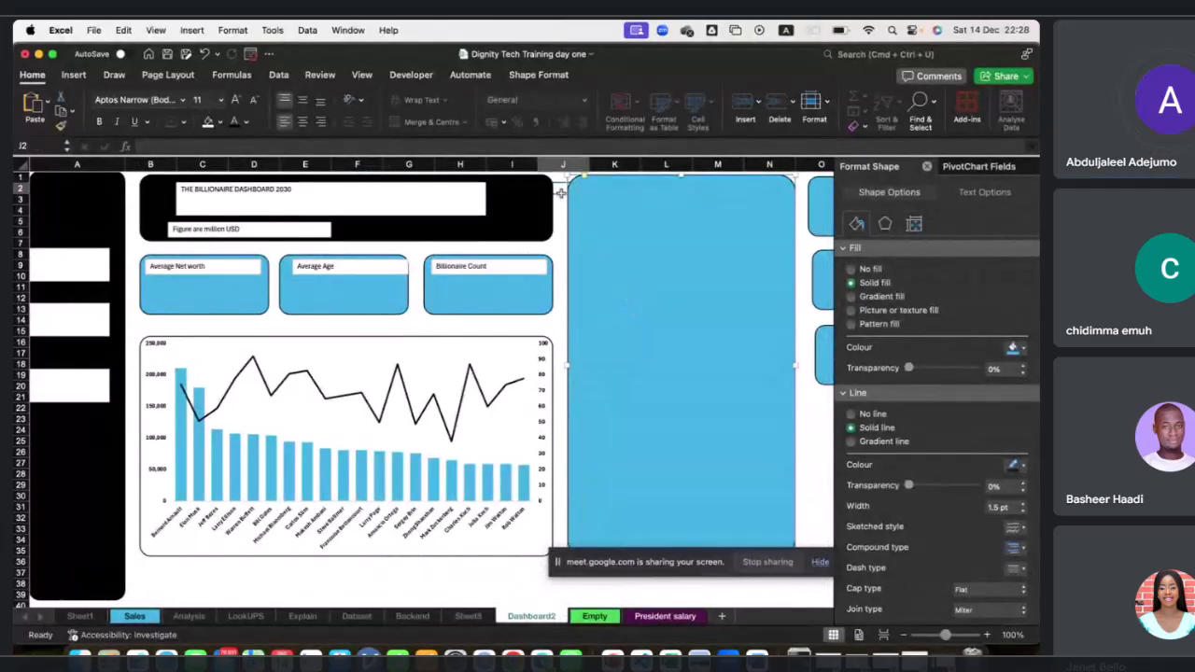
click(659, 204)
key(super+v)
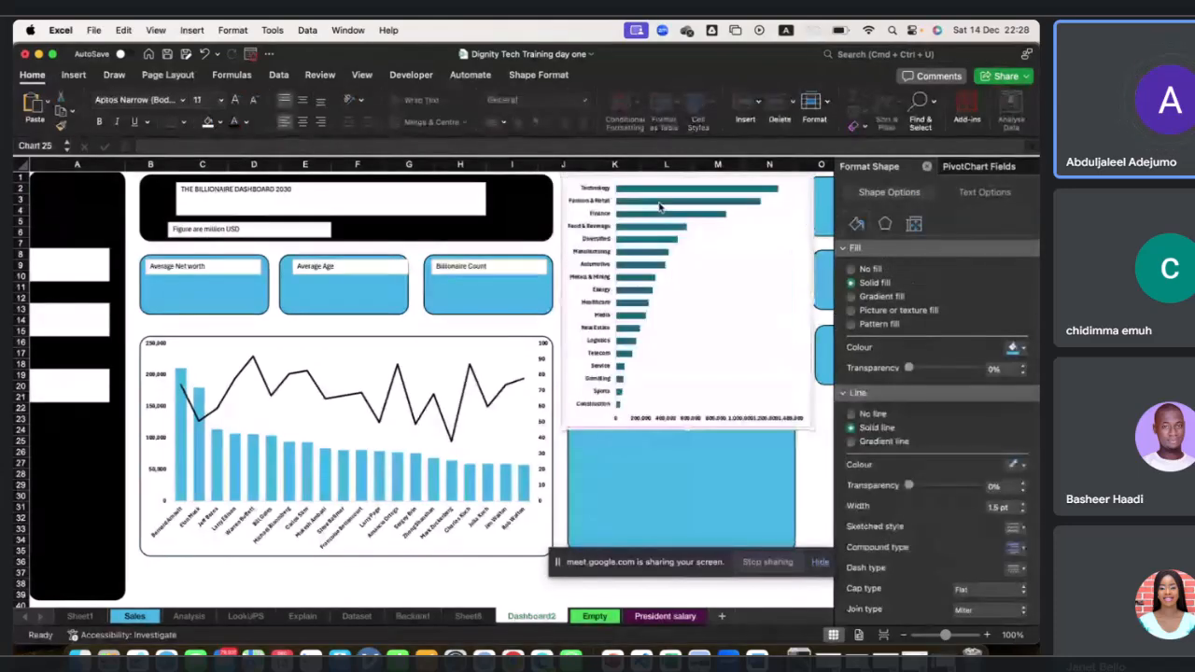
Resize and reposition the bar chart so it fills the tall blue panel.
drag(687, 428, 689, 549)
drag(574, 371, 608, 355)
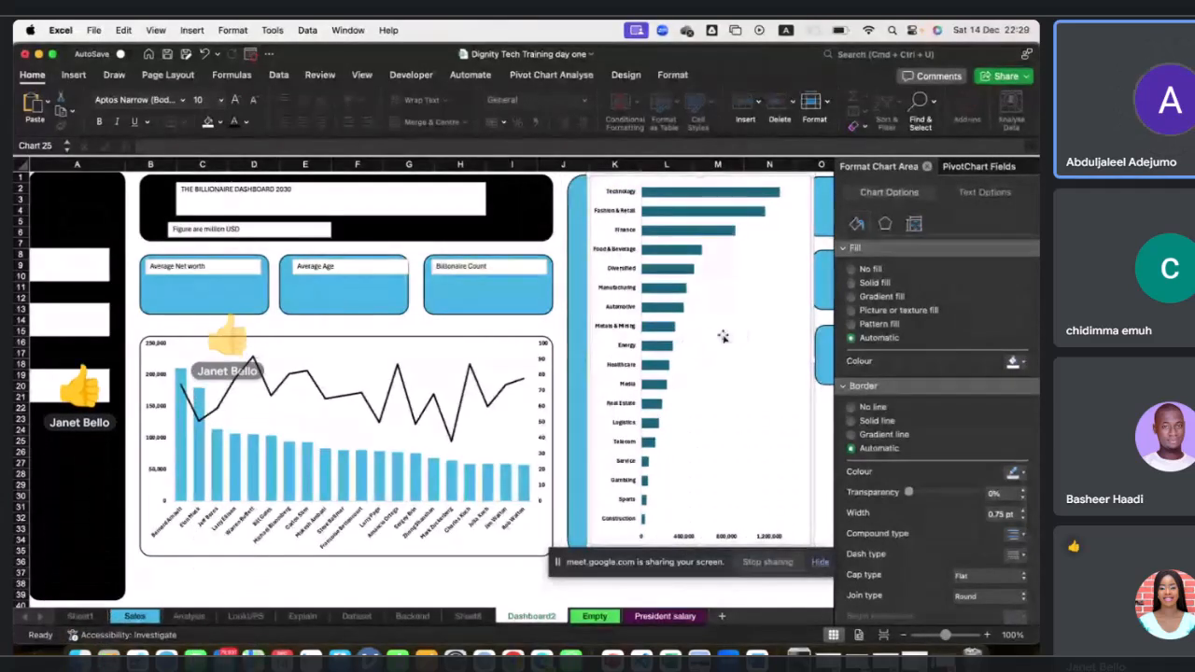
key(Left)
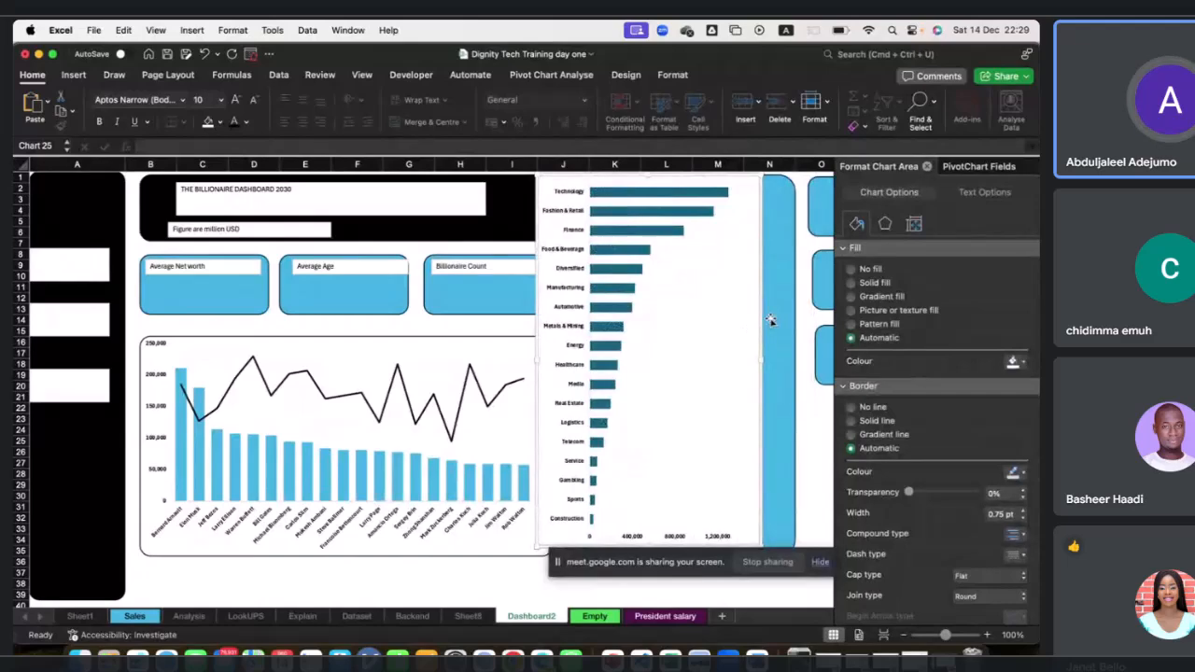
drag(770, 320, 796, 323)
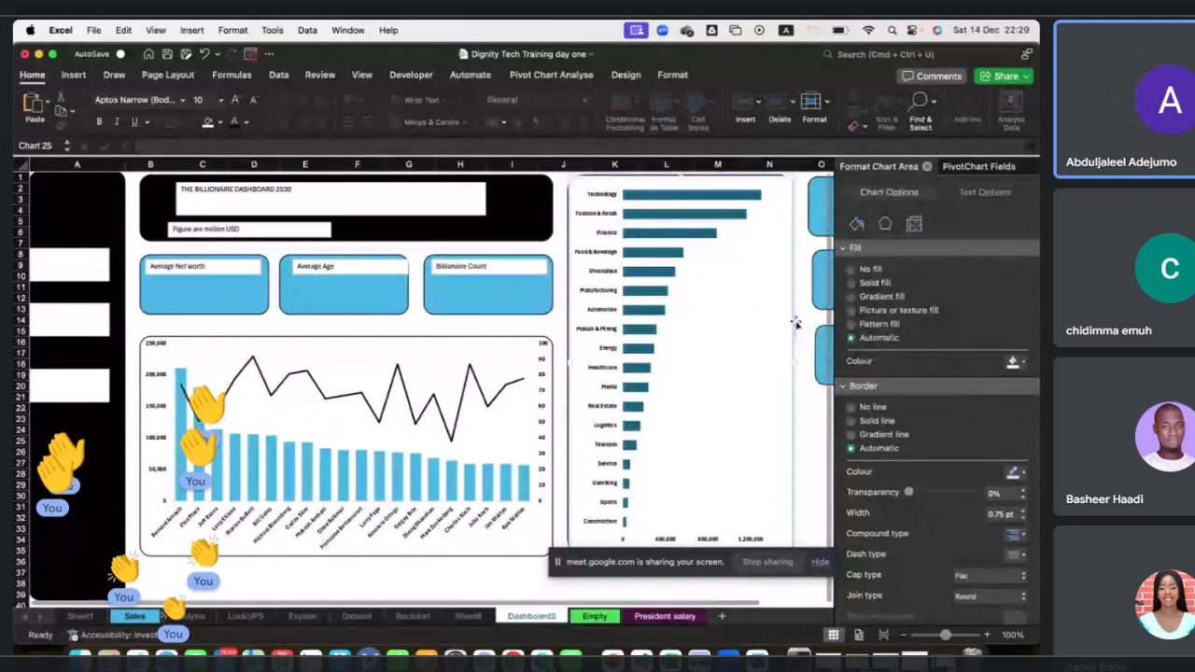
Remove the outline from the tall blue panel behind the bar chart.
click(566, 266)
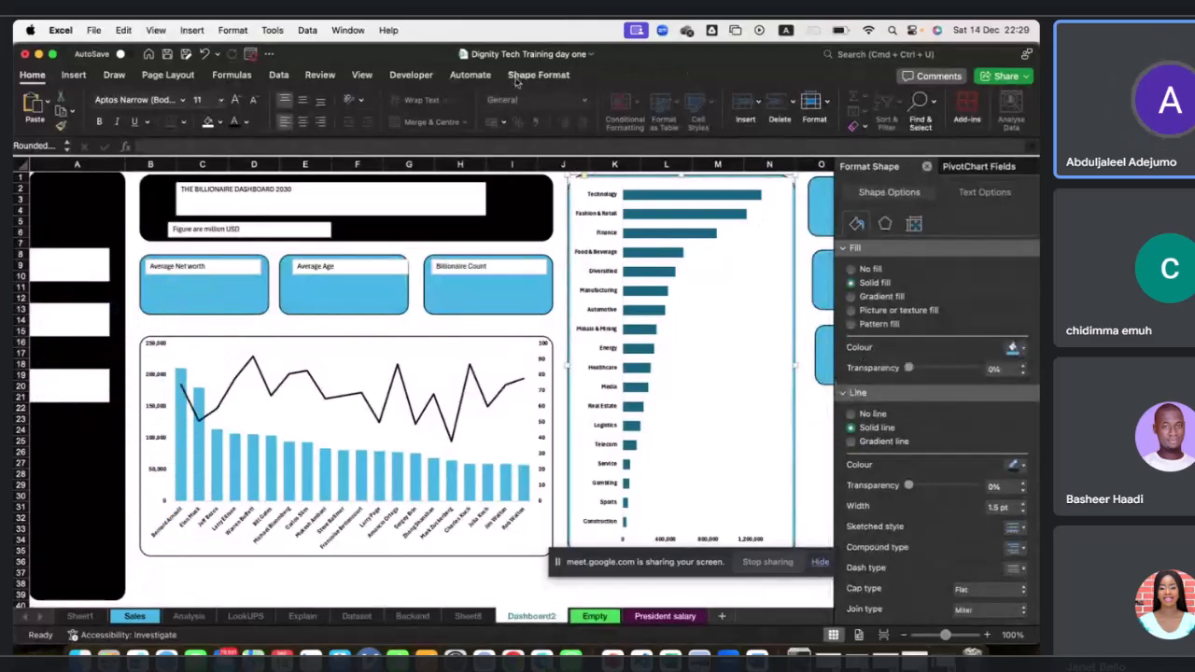
click(535, 75)
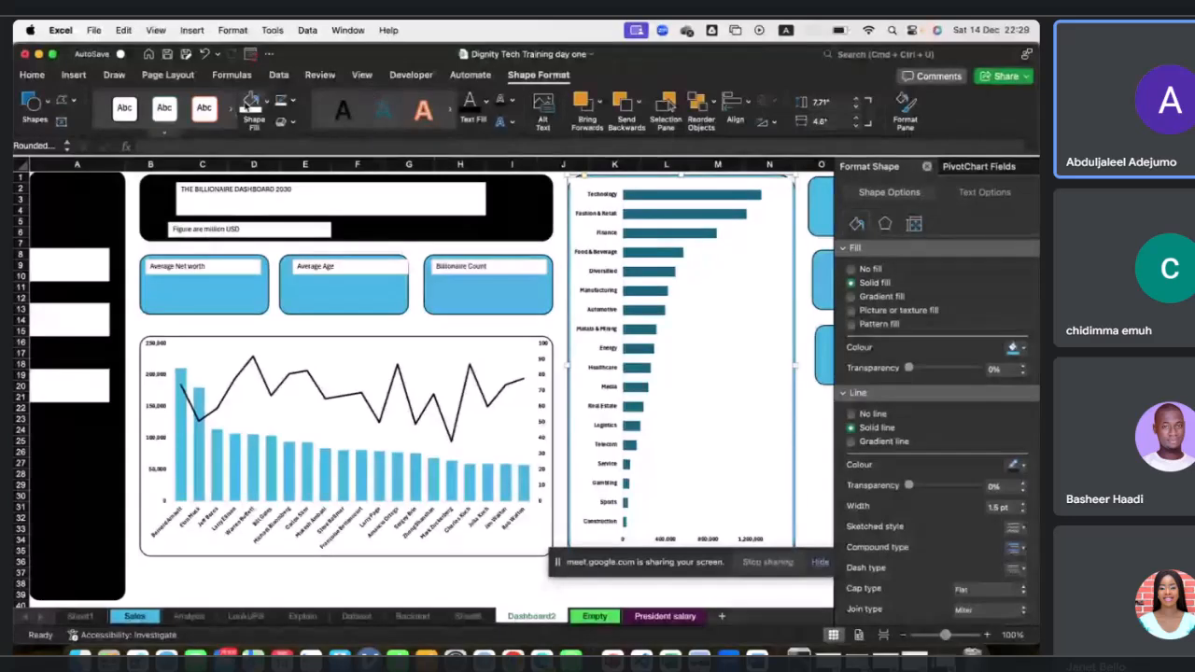
click(280, 105)
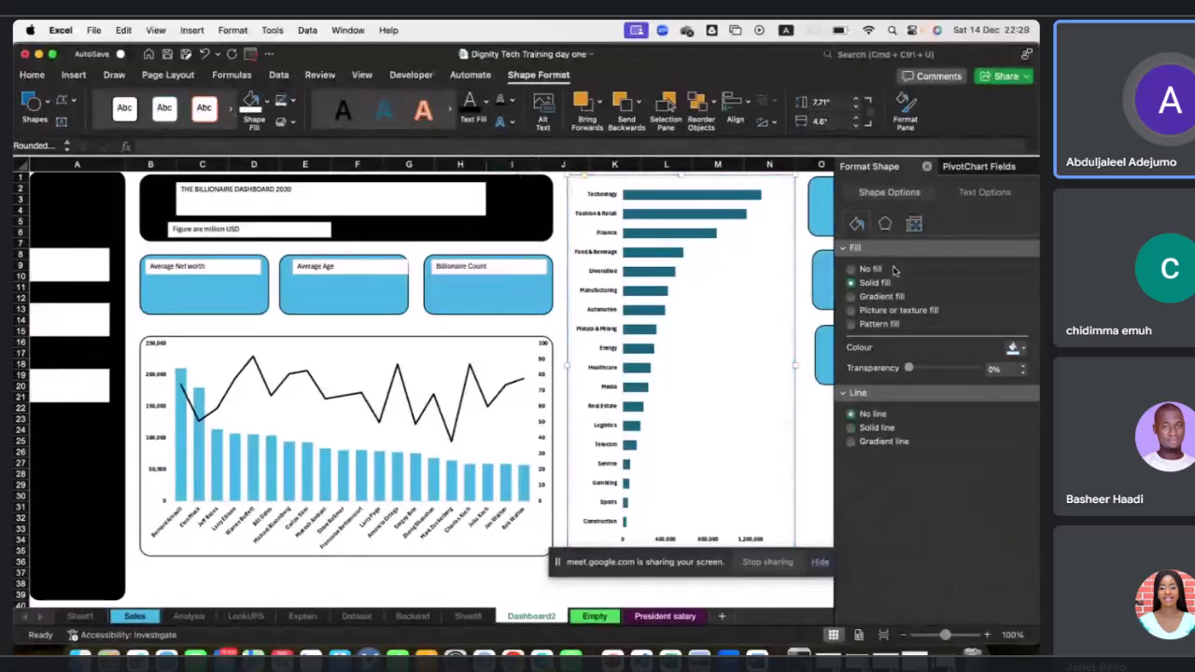
Set the bar chart area to no fill and no border.
click(791, 254)
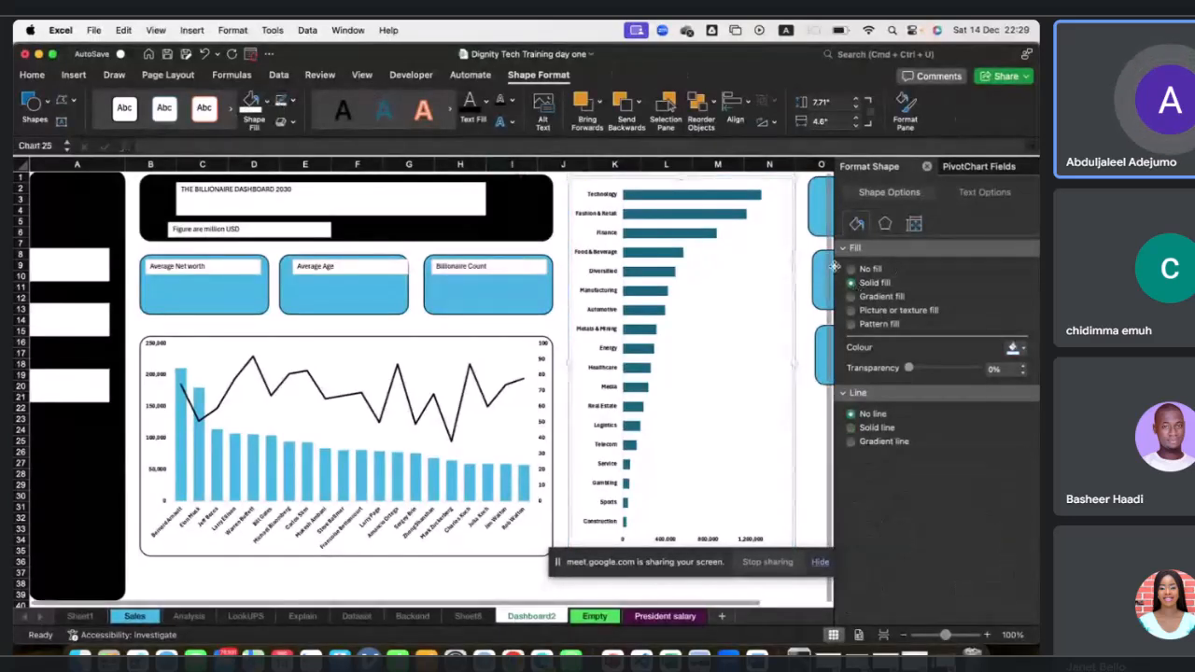
click(851, 270)
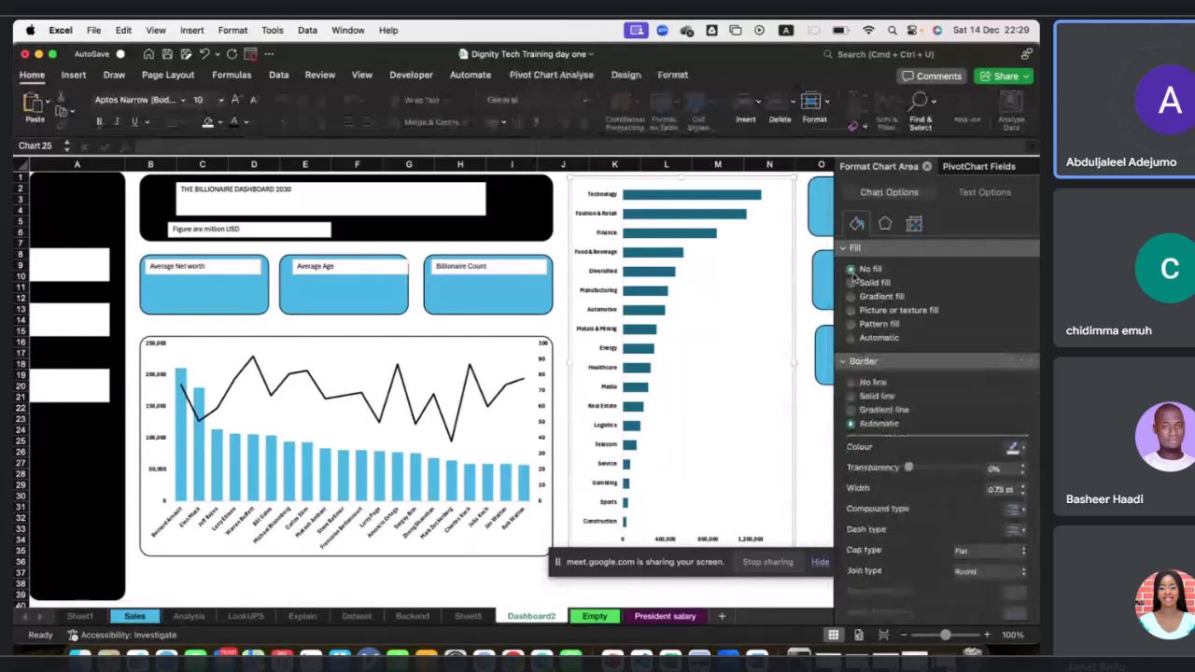
click(851, 382)
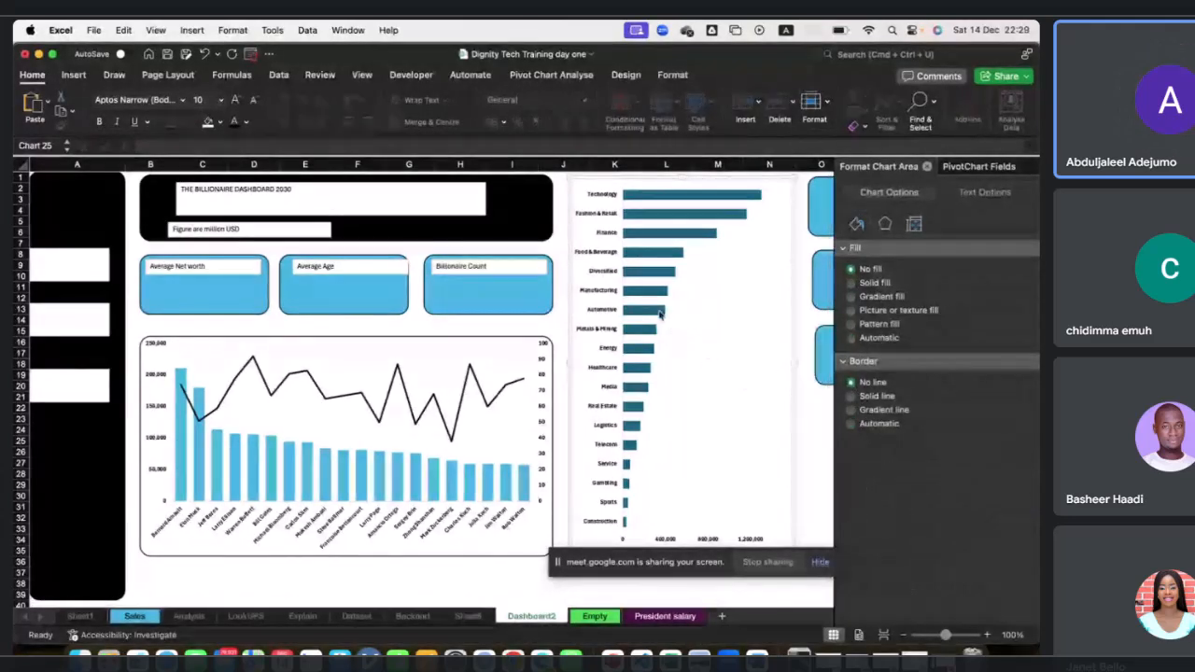
Recolour the bar chart's bars with a light blue theme colour.
click(653, 261)
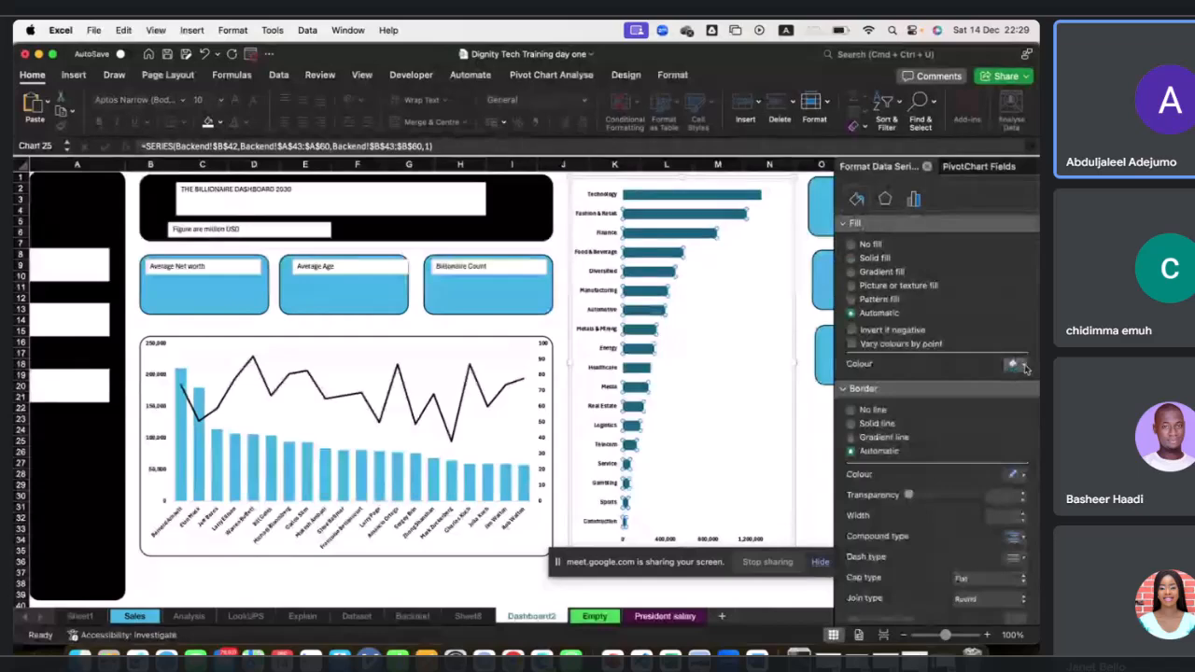
click(1023, 365)
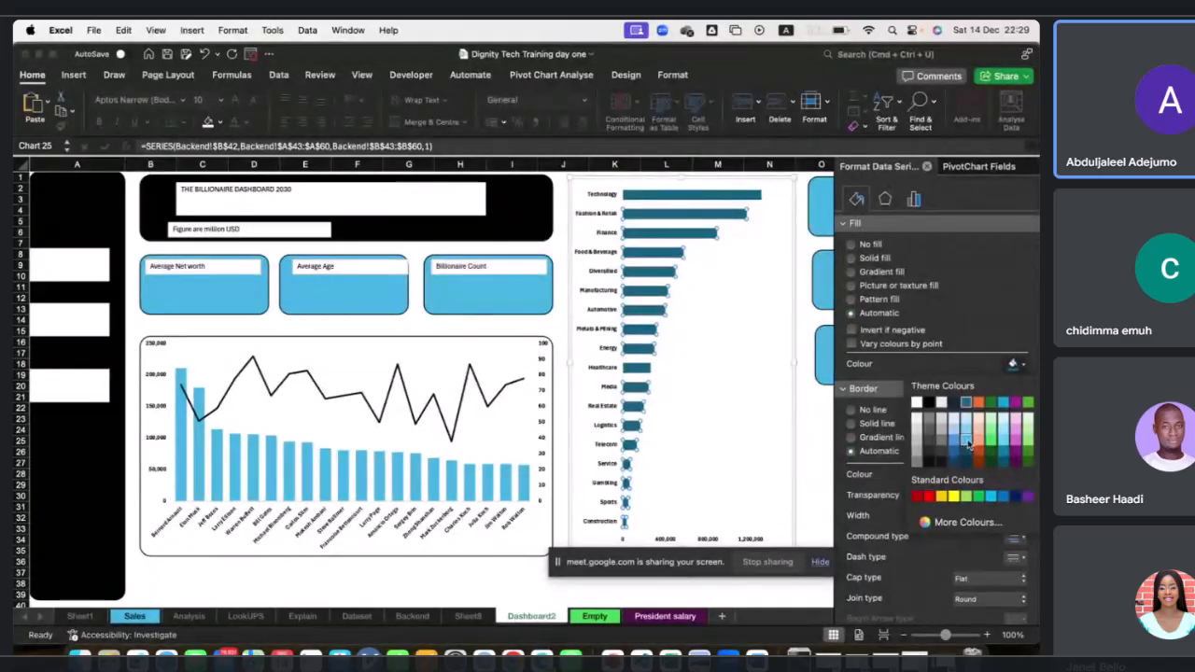
click(967, 445)
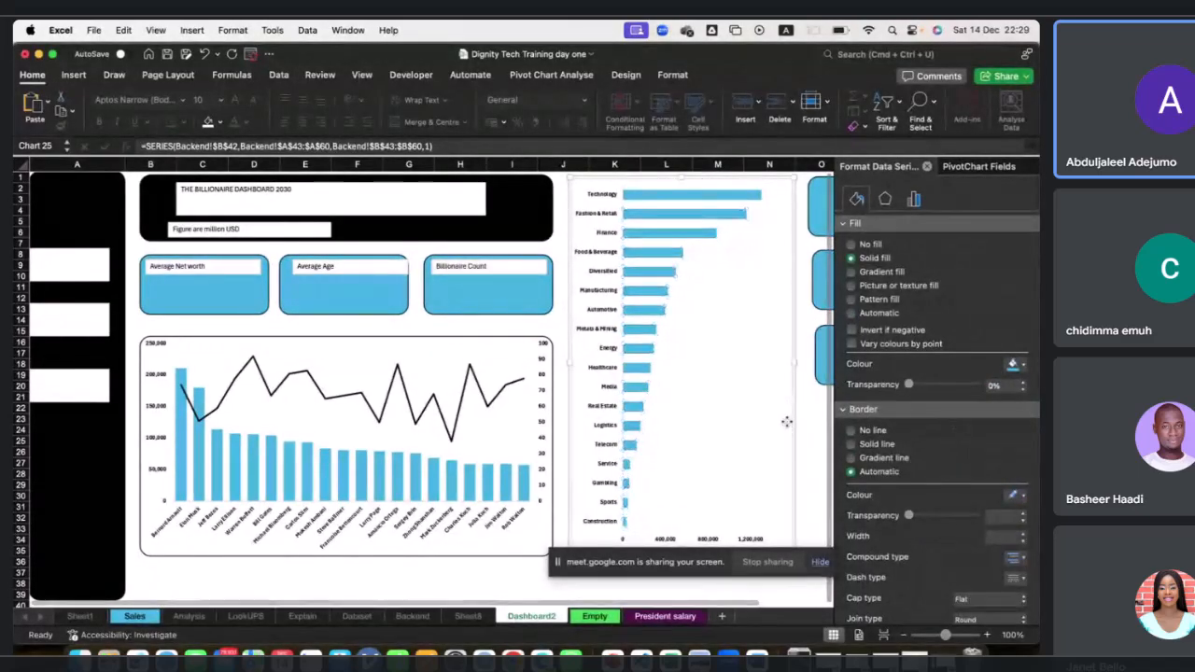
click(744, 258)
click(560, 252)
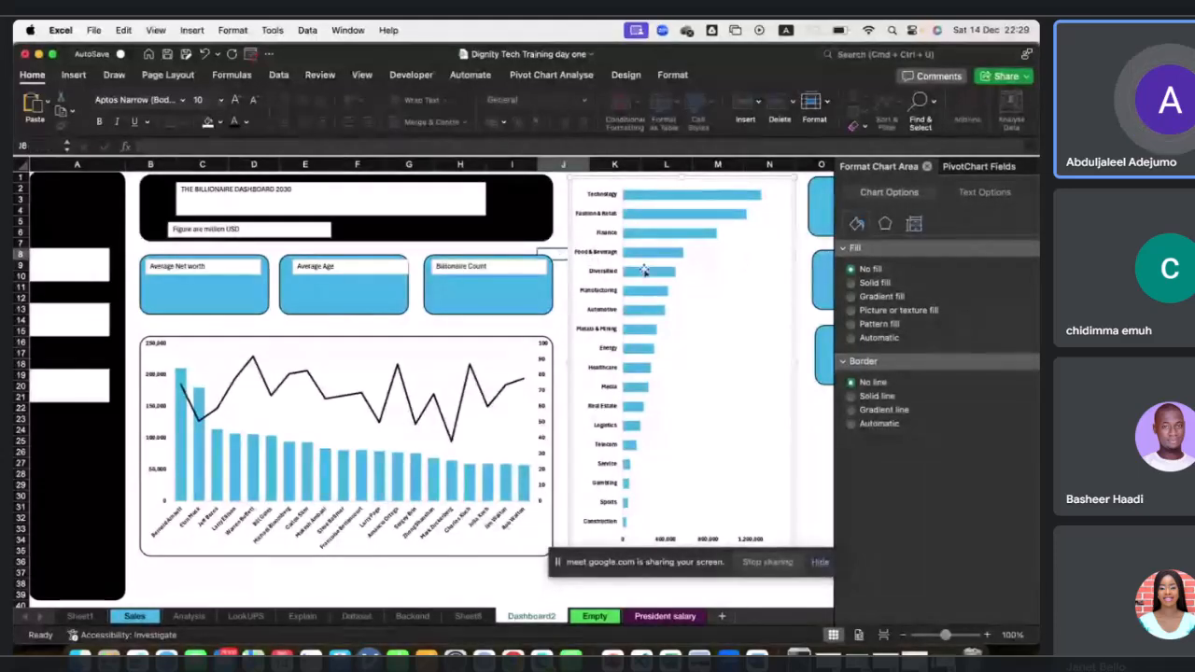
click(591, 261)
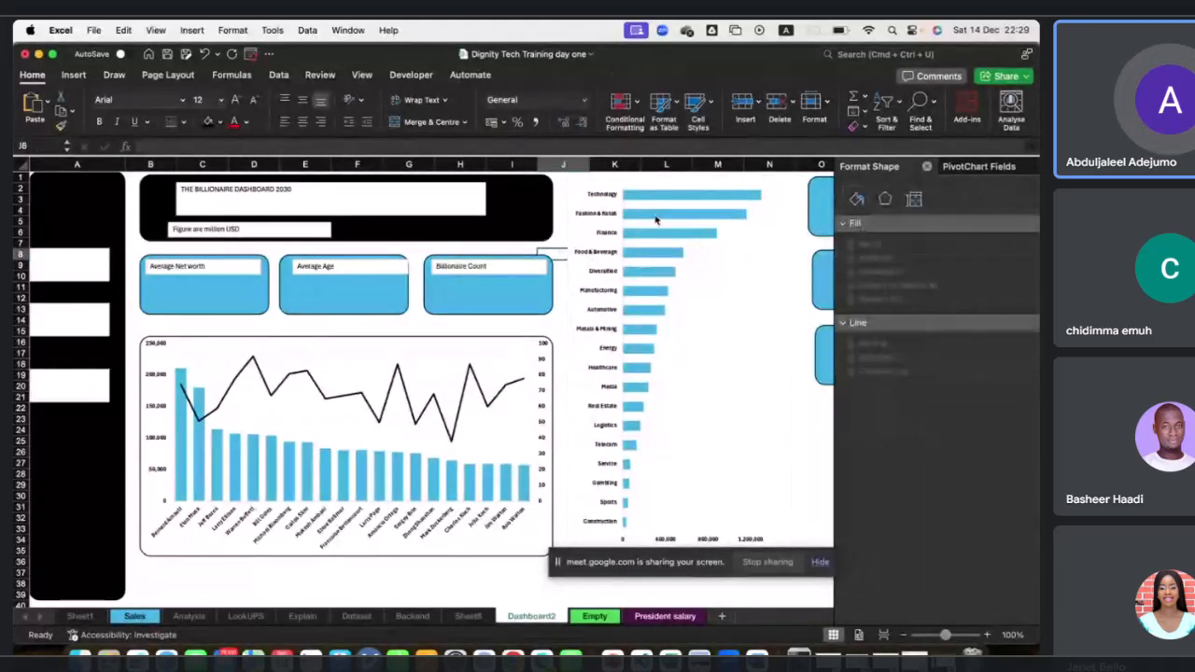
click(776, 290)
click(808, 232)
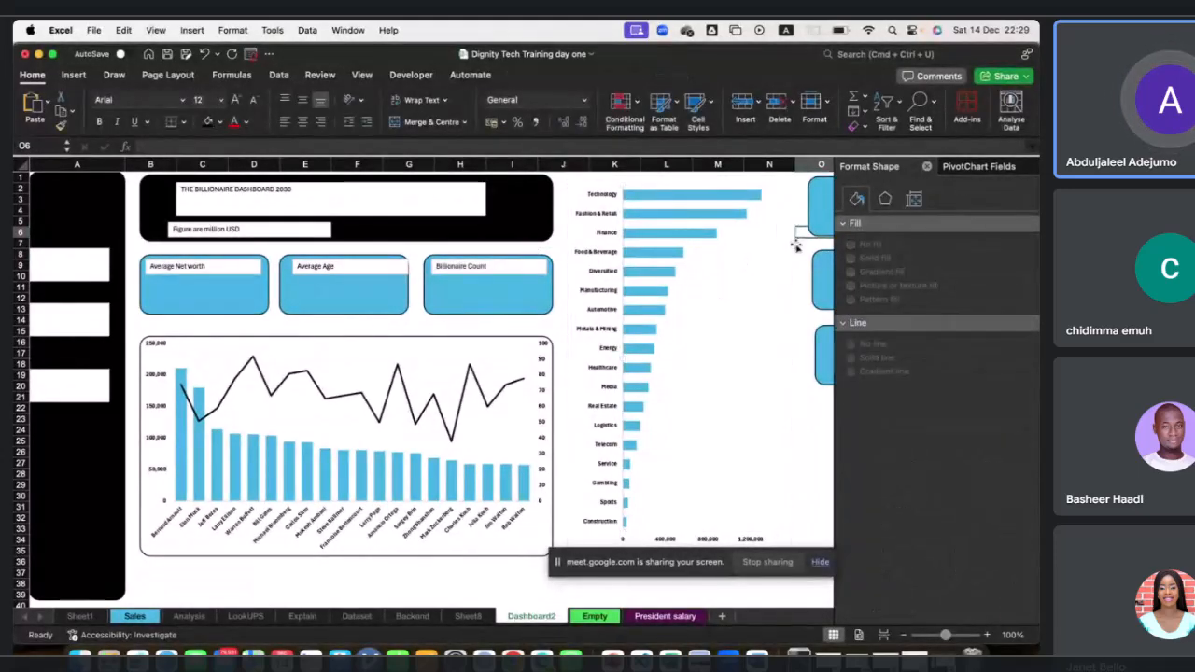
Give the bar chart's rounded panel a light blue theme outline.
click(573, 181)
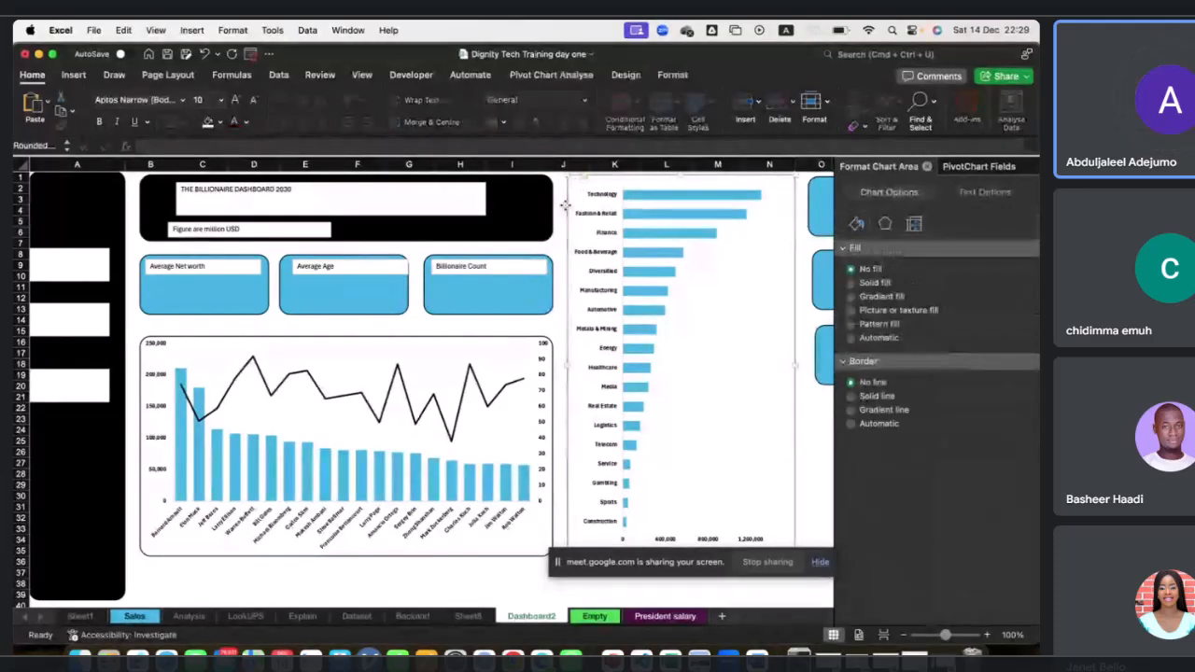
click(564, 204)
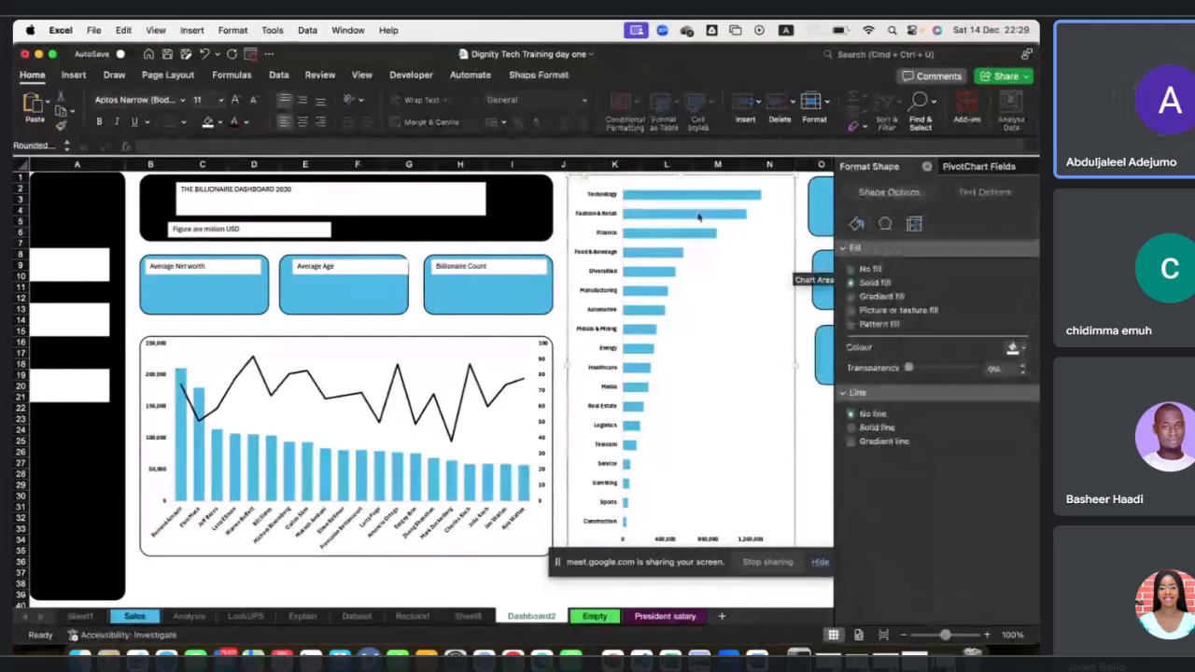
click(536, 76)
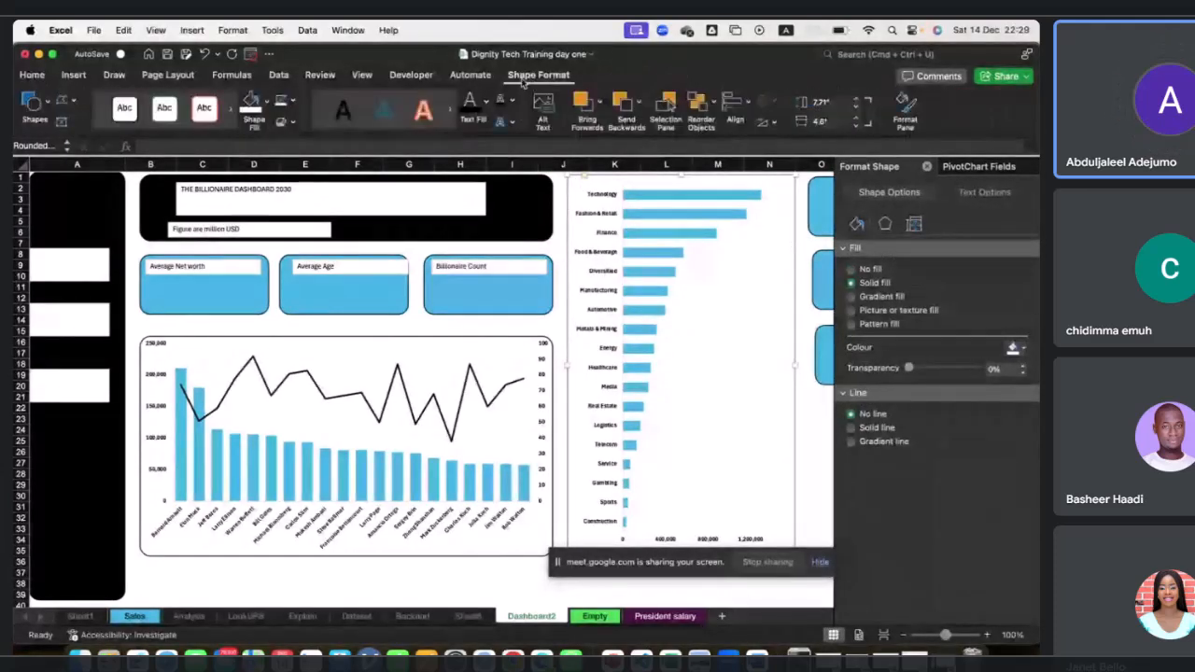
click(293, 102)
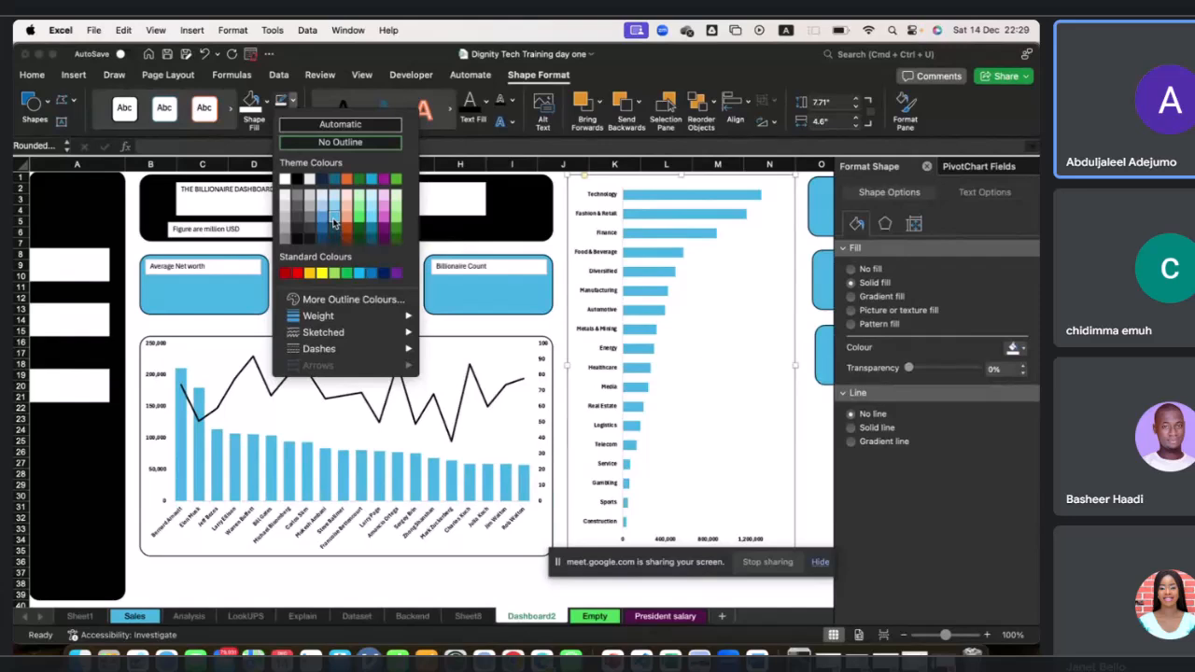
click(333, 221)
Apply the same light blue outline to the combo chart's rounded panel.
click(290, 344)
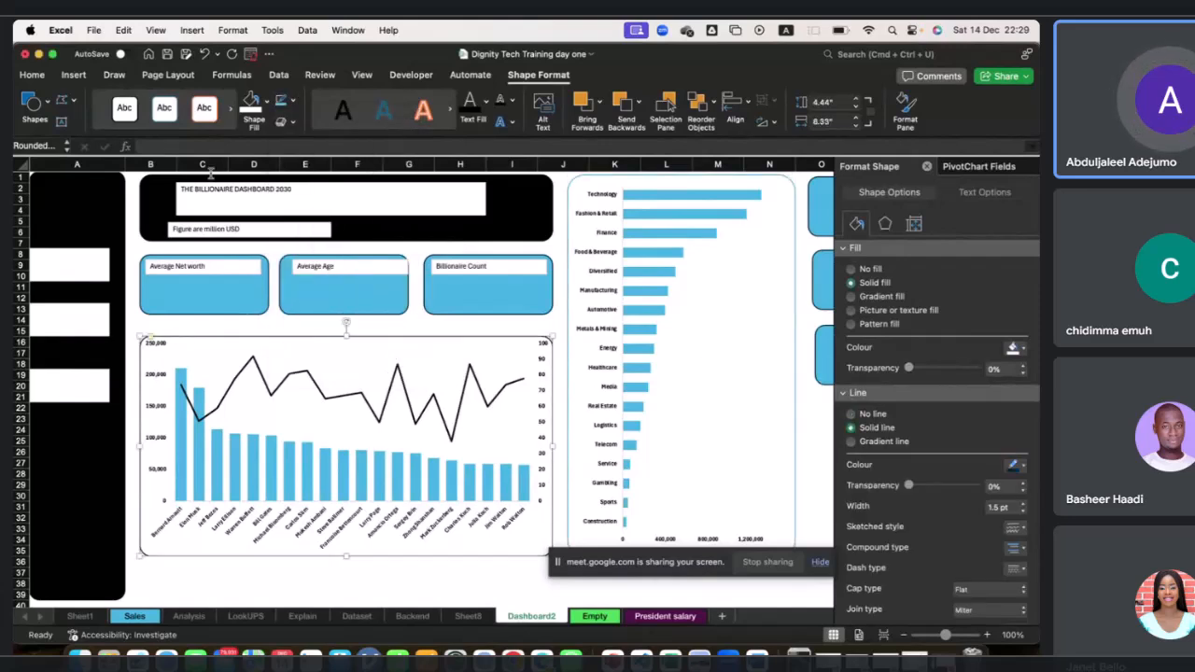
click(294, 101)
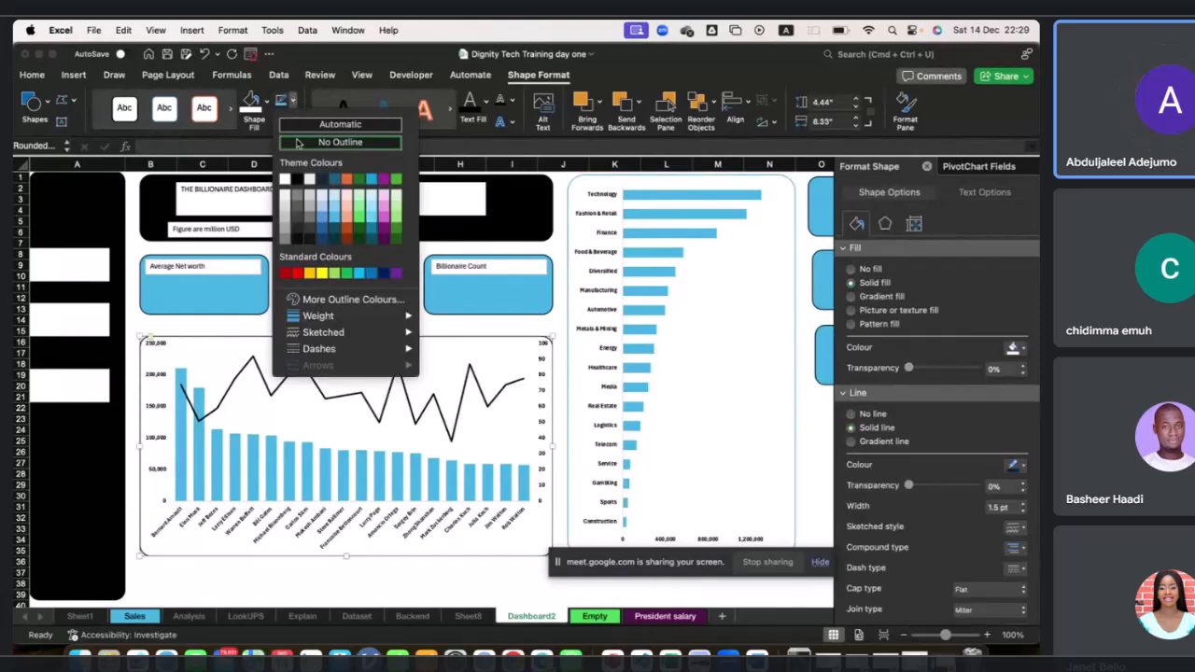
click(334, 222)
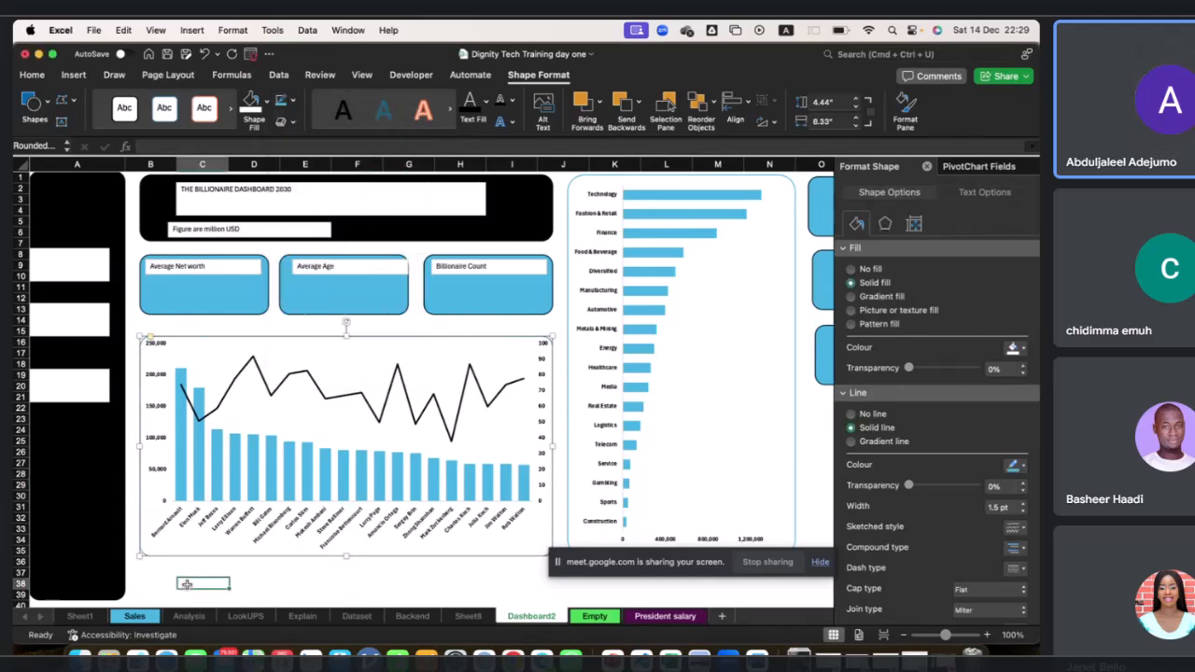
click(187, 584)
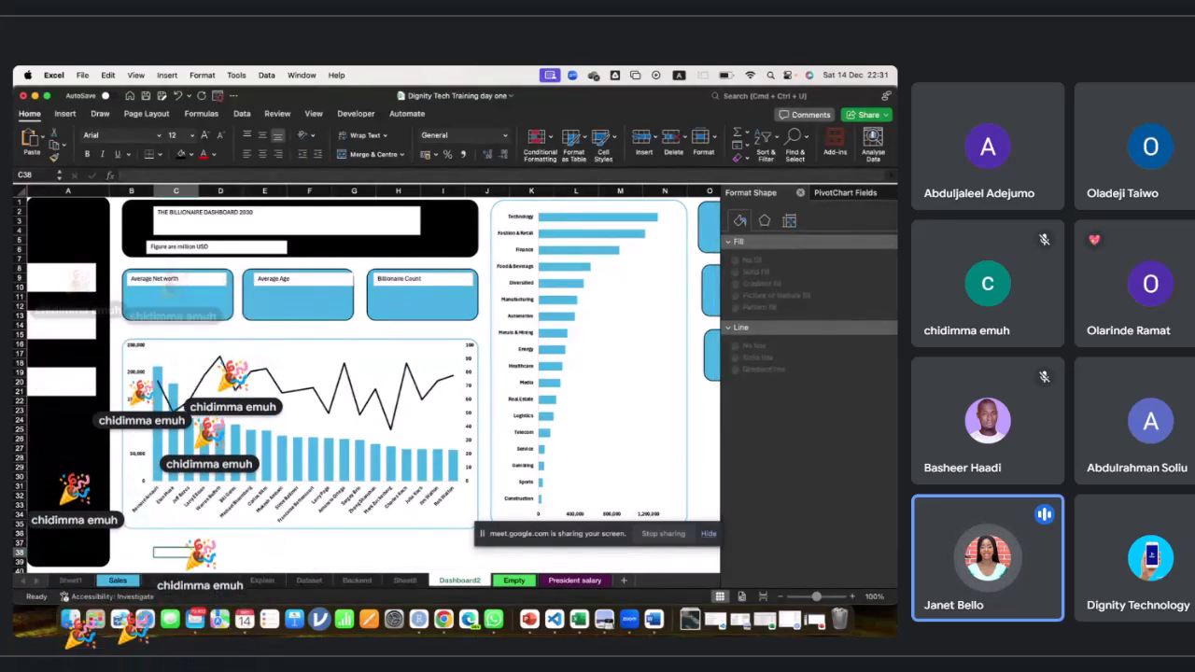
Switch to the Analysis and LookUPS sheets to view their pivot tables.
click(164, 581)
click(208, 581)
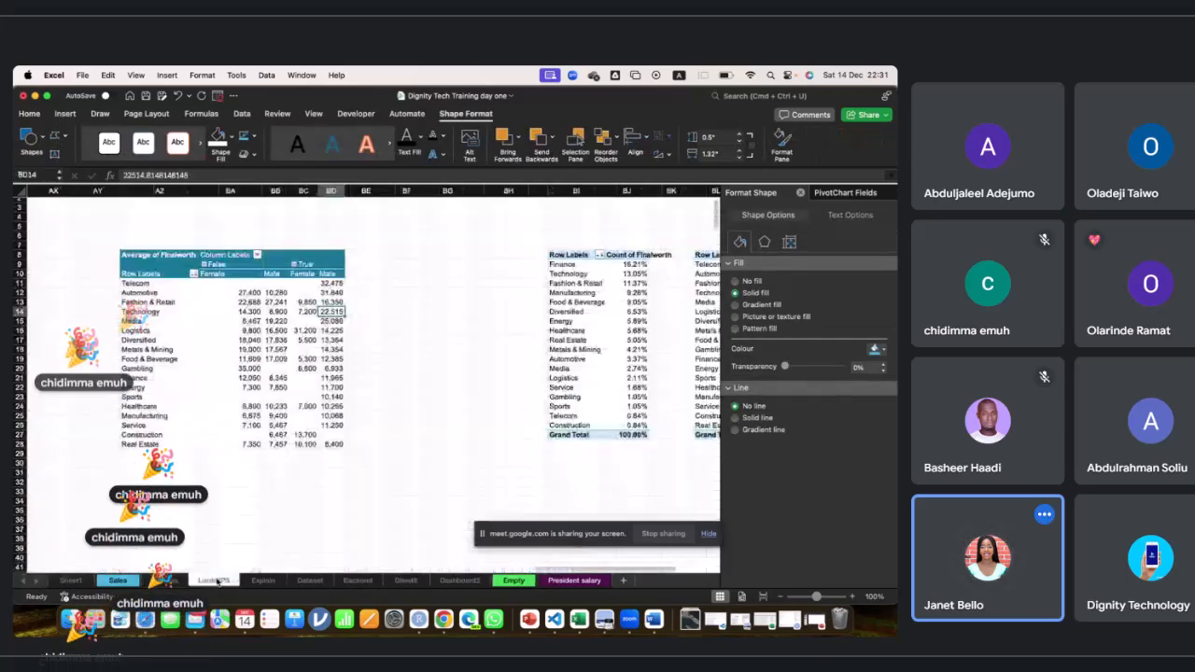
Browse through the Explain, Dataset, Backend, Sheet8 and Dashboard2 sheets to review their contents.
click(263, 580)
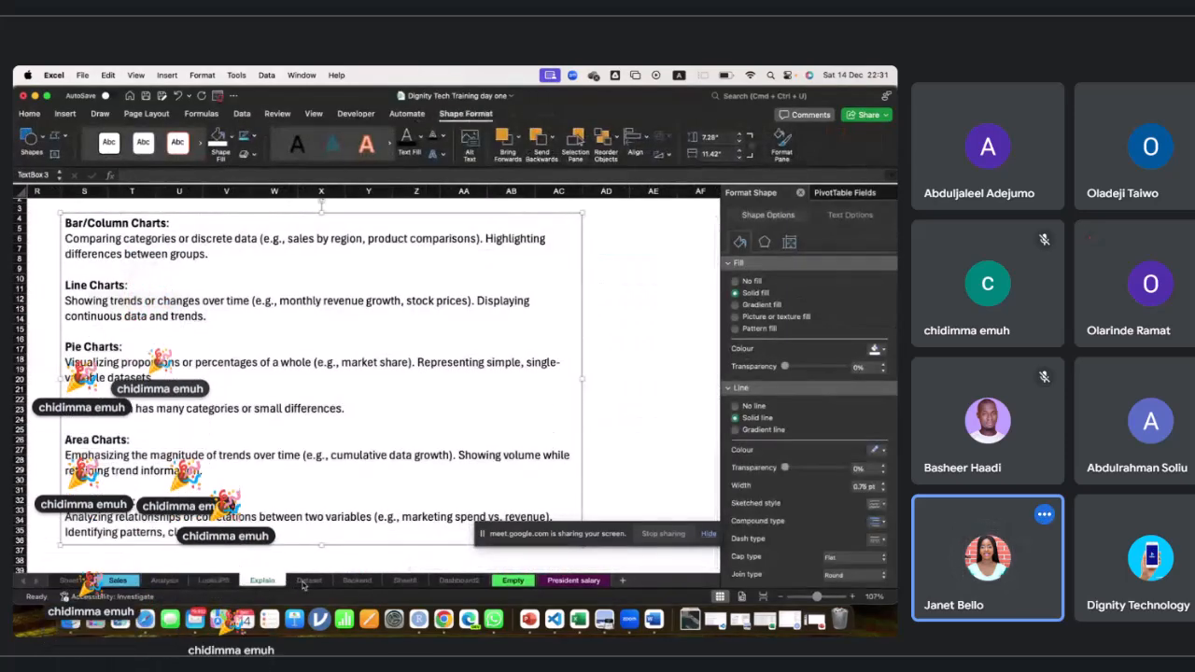
click(301, 580)
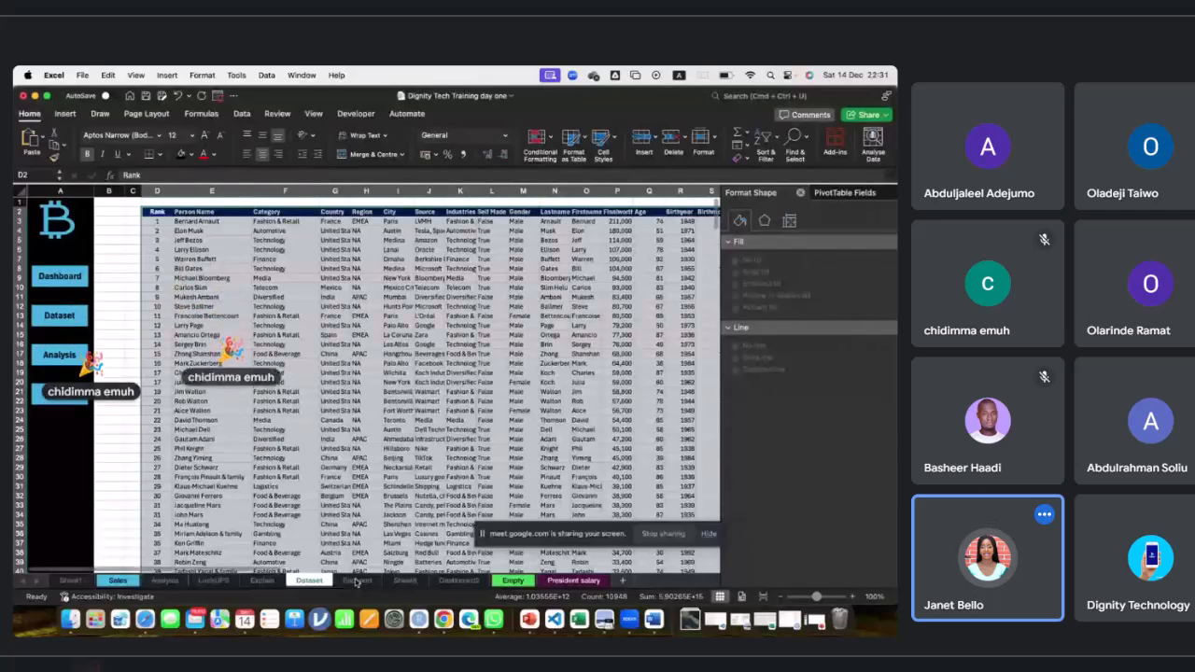
click(355, 580)
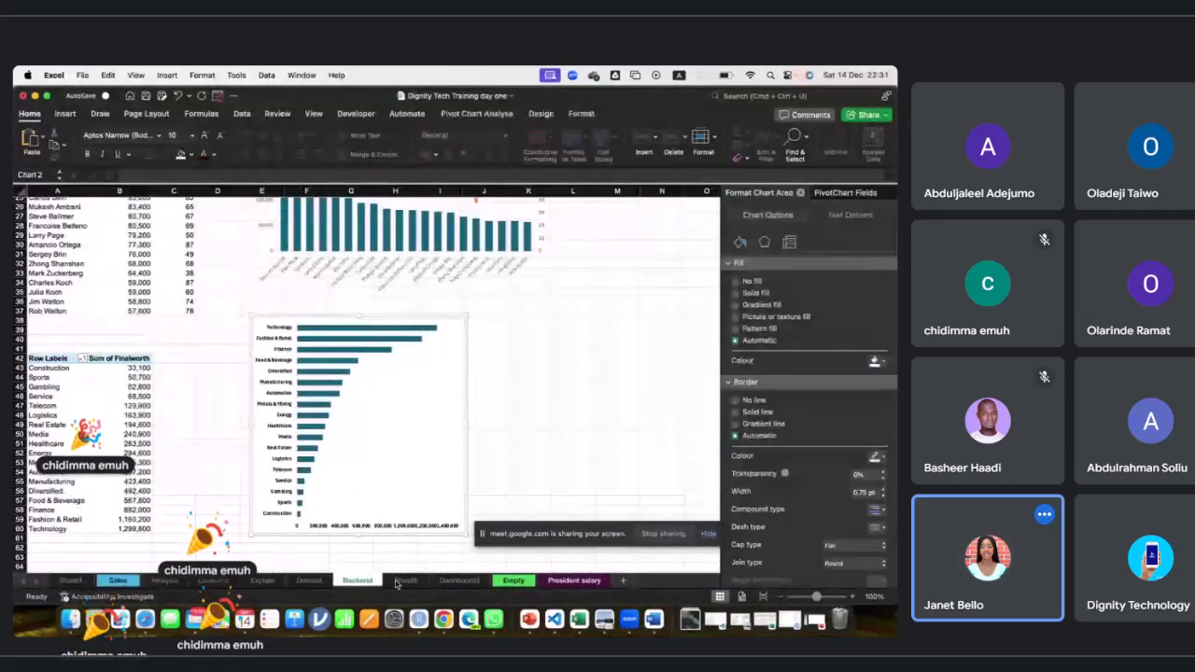
click(401, 580)
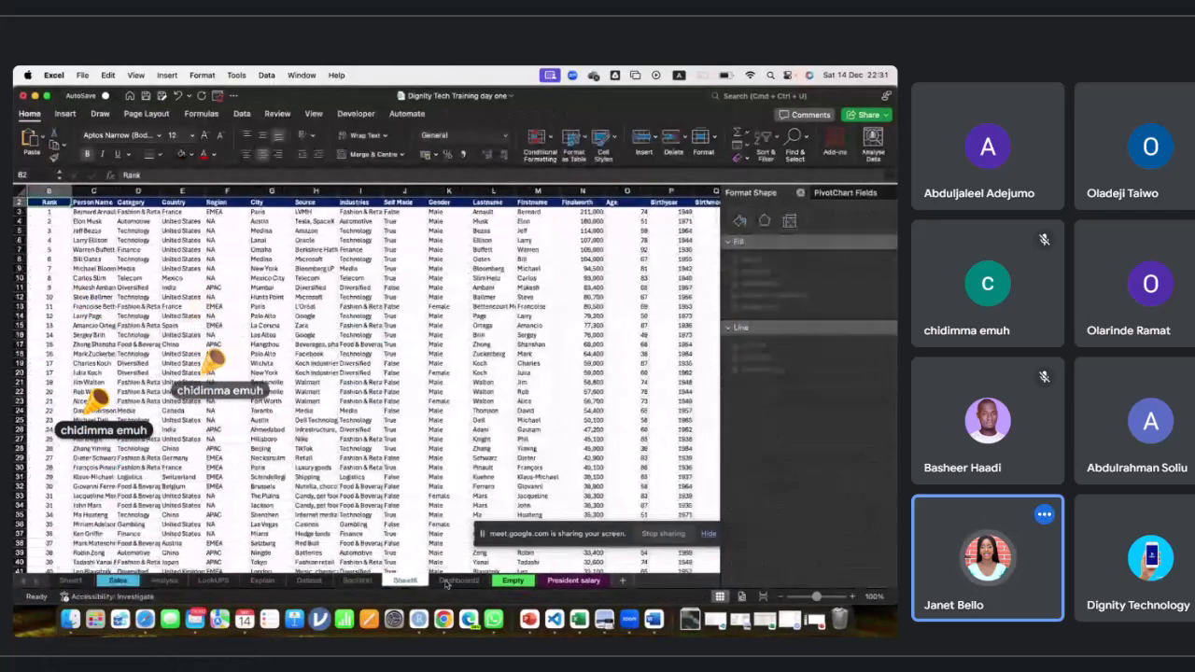
click(446, 583)
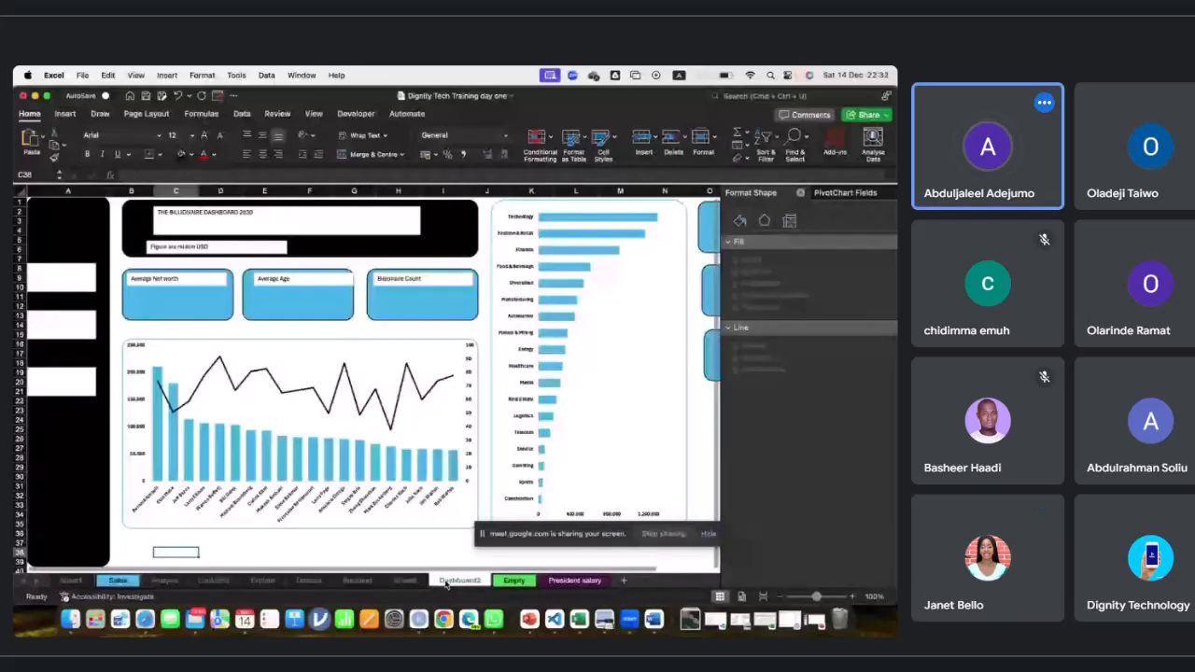
Inspect the President salary sheet's columns, then return through the Analysis sheet to the Dashboard2 sheet.
click(549, 580)
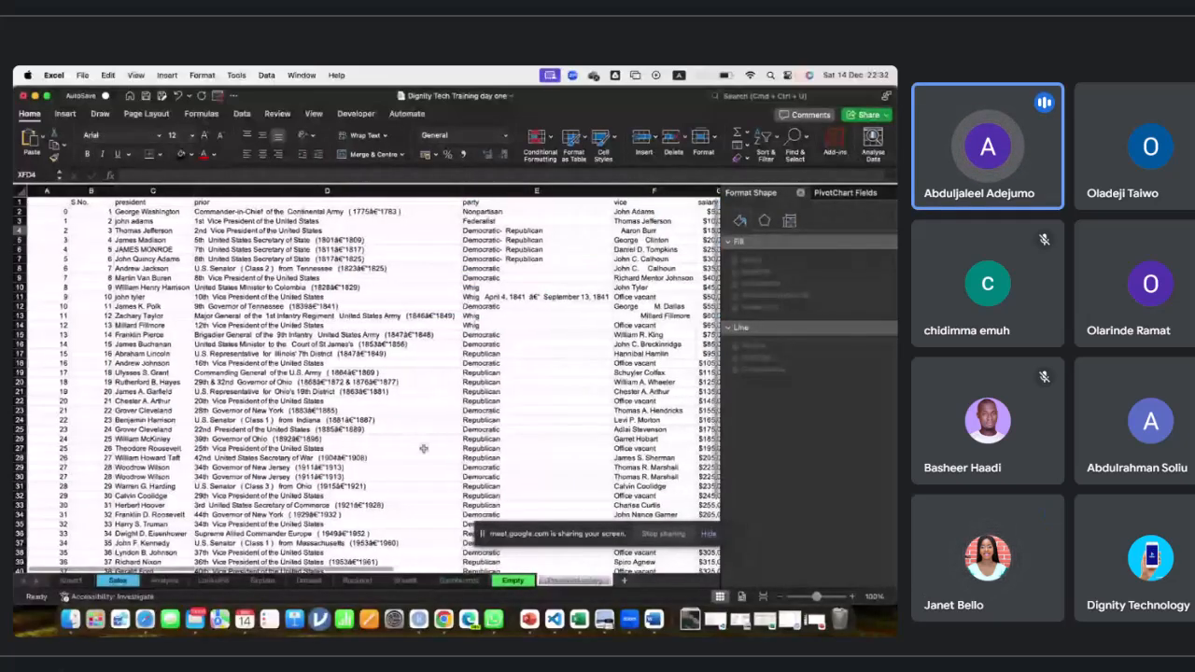
scroll(422, 449, right, 3)
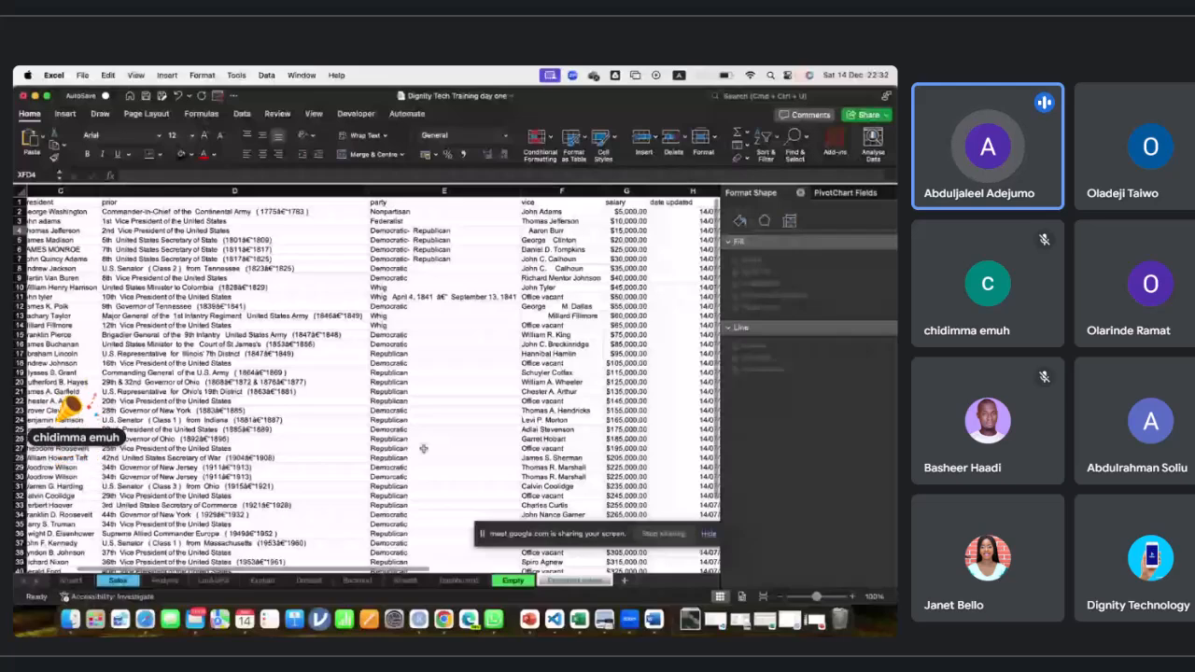
scroll(423, 449, right, 2)
scroll(423, 449, left, 4)
scroll(423, 449, right, 1)
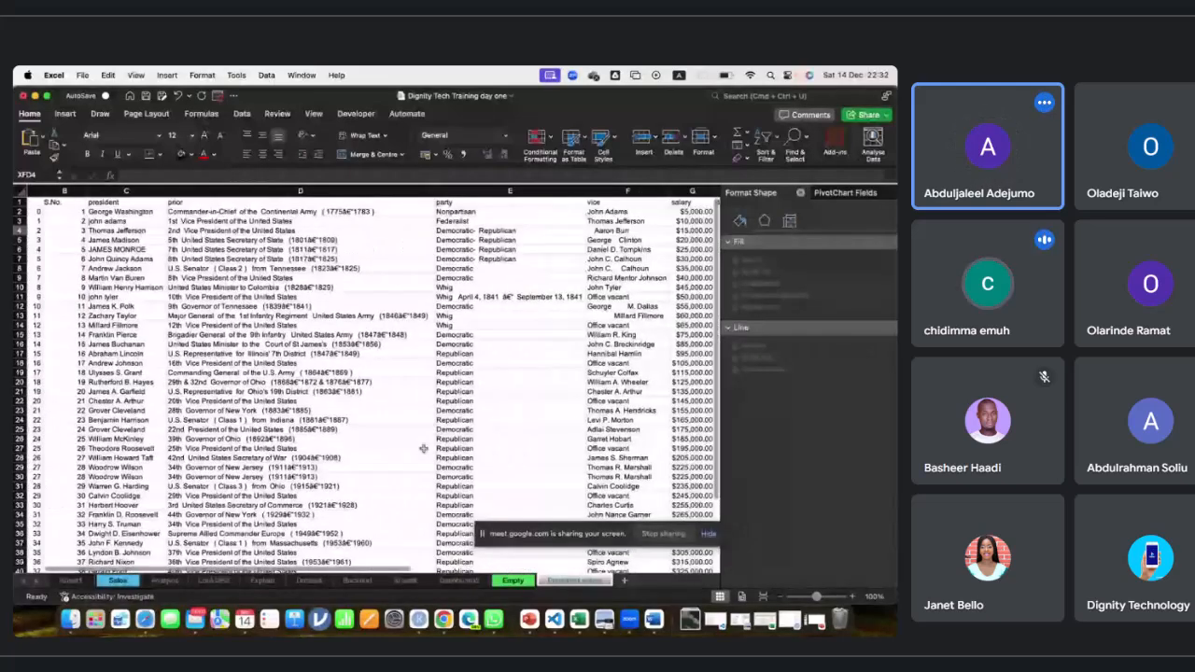
scroll(423, 449, right, 1)
scroll(422, 449, left, 1)
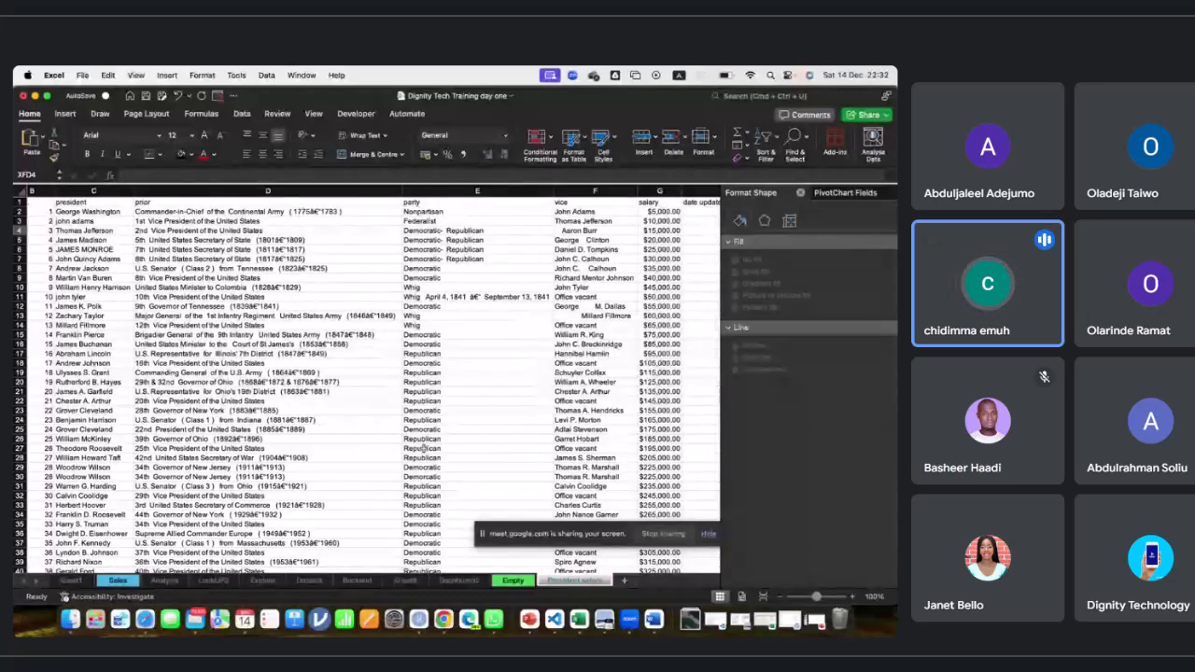
scroll(423, 449, left, 2)
click(160, 581)
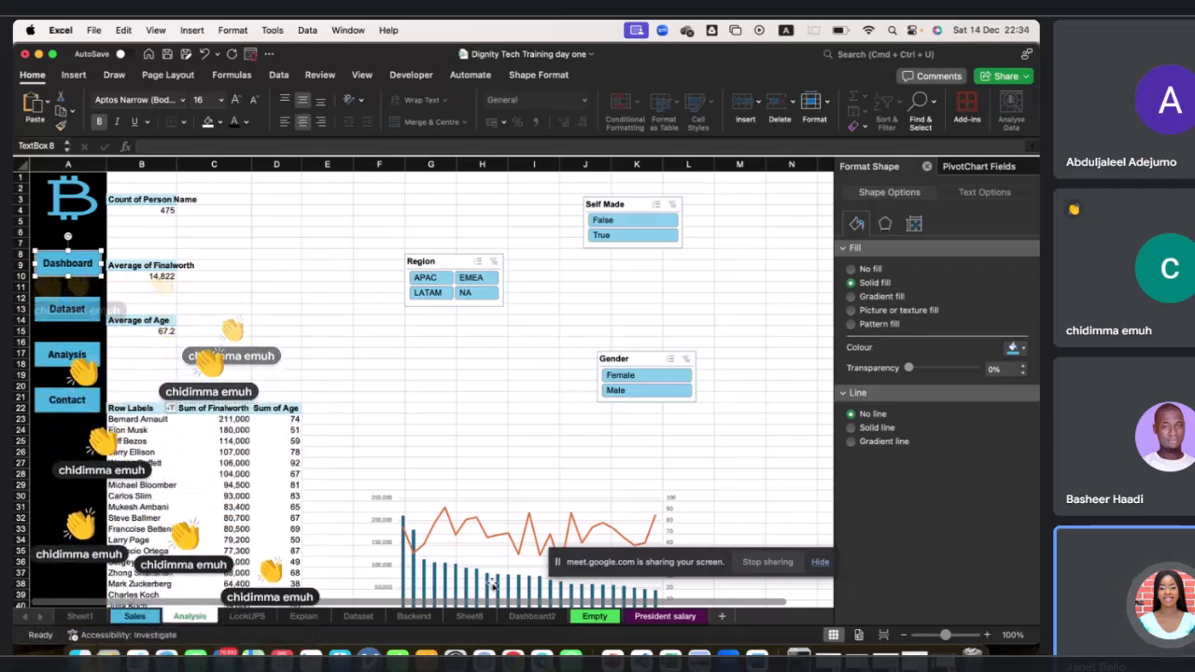
click(531, 618)
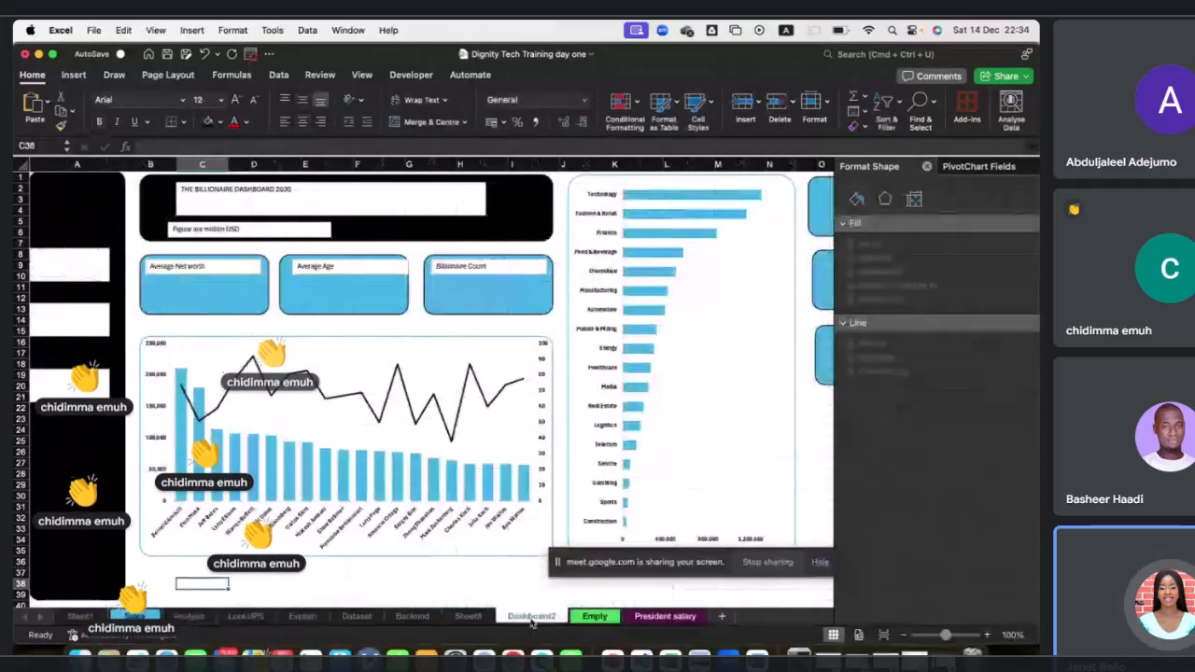